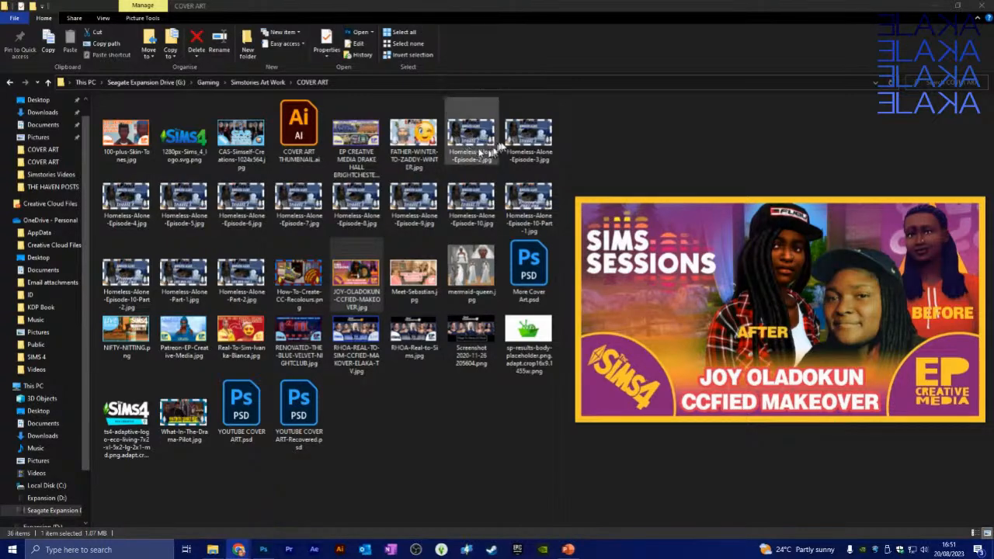
Open Homeless-Alone-Episode-2.jpg from the COVER ART folder in Photos.
click(471, 147)
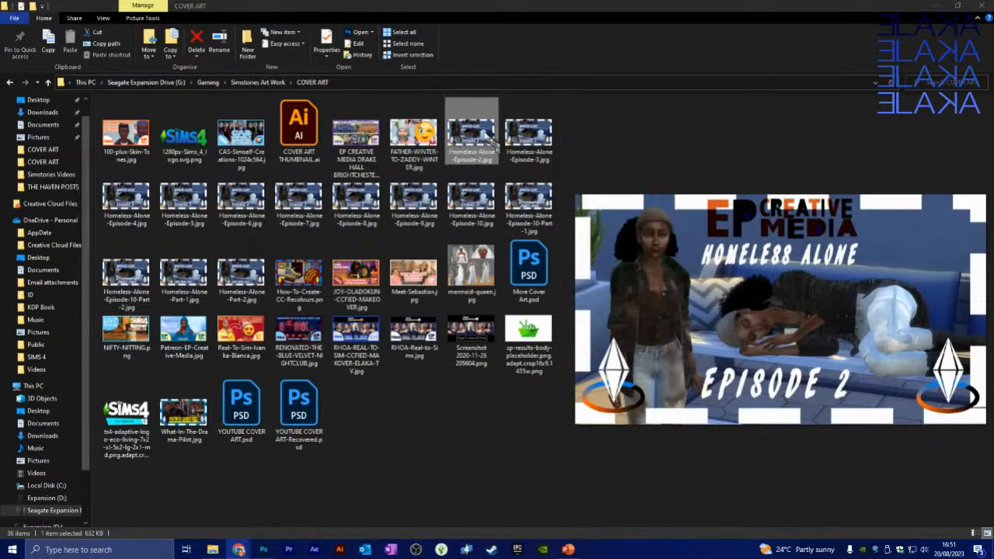
click(372, 33)
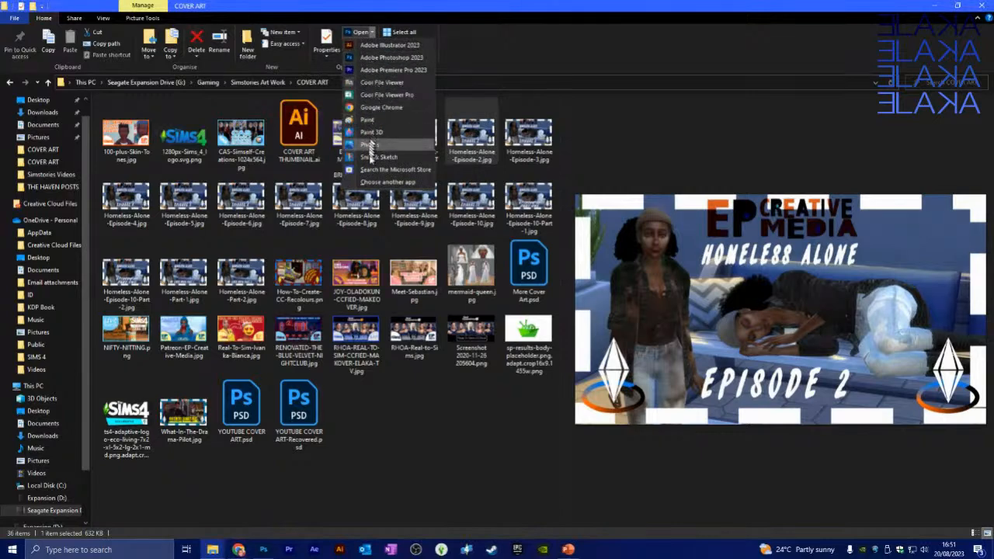
click(369, 151)
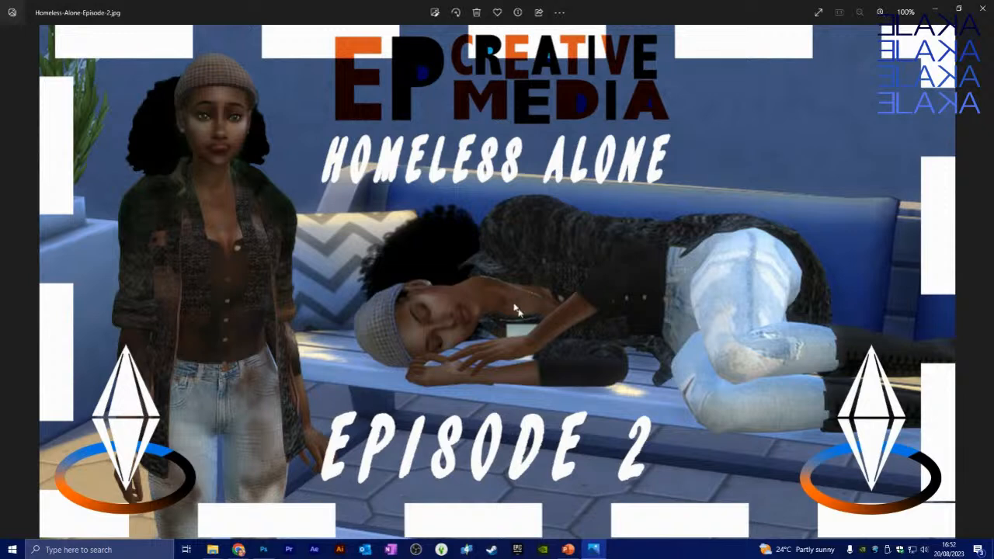
Page forward through the Homeless Alone episode covers as far as How-To-Create-CC-Recolours.png.
key(Right)
key(Right)
key(Right)
key(Right)
key(Right)
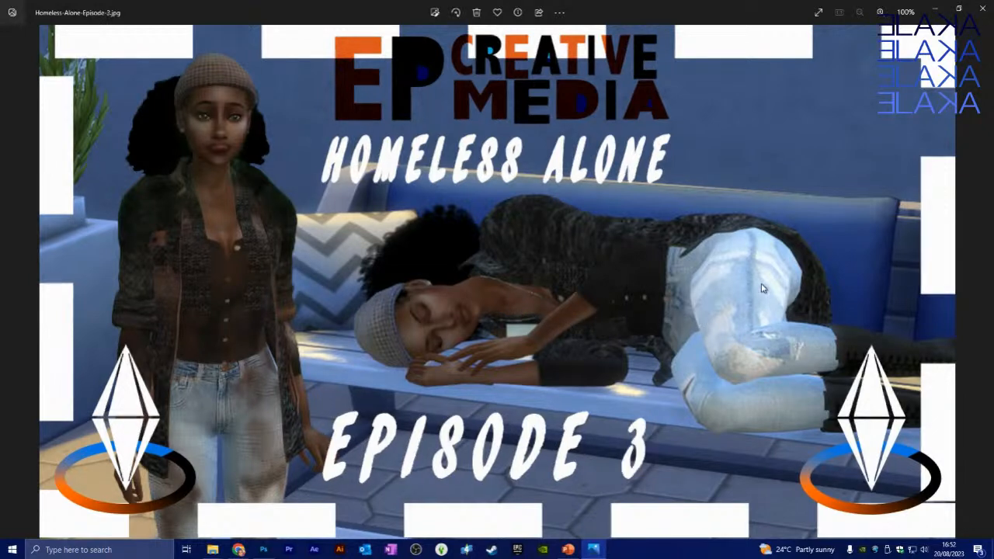
key(Right)
key(Right)
key(Right)
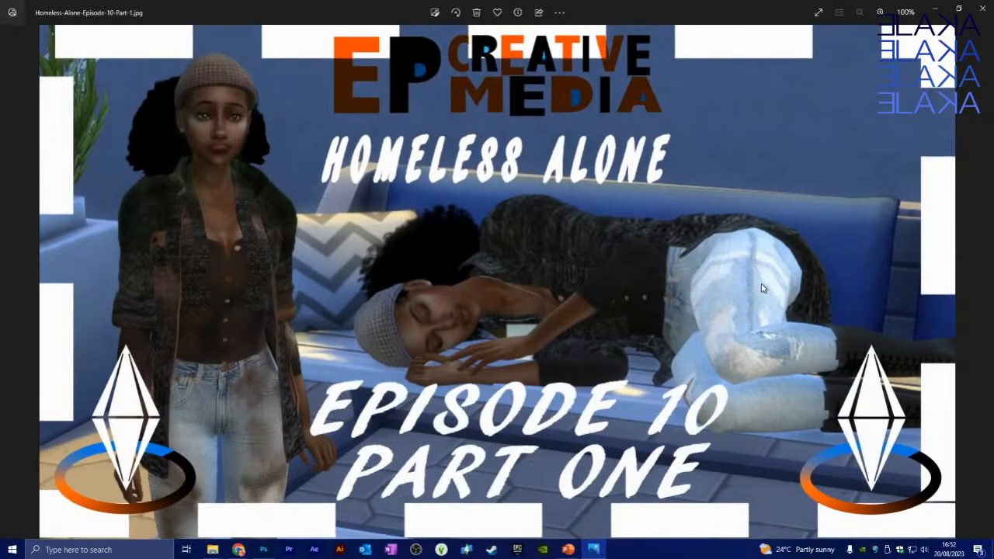
key(Right)
key(Right)
key(Right)
key(Right)
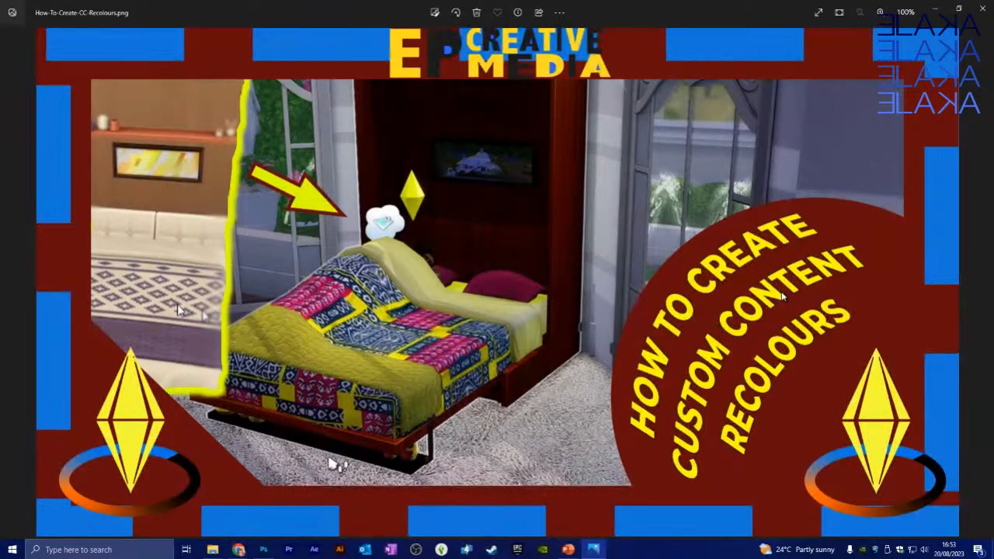
Examine the following cover designs one by one, up to RHOA-REAL-TO-SIM-CCFIED-MAKOVER-ELAKA-TV.jpg.
key(Right)
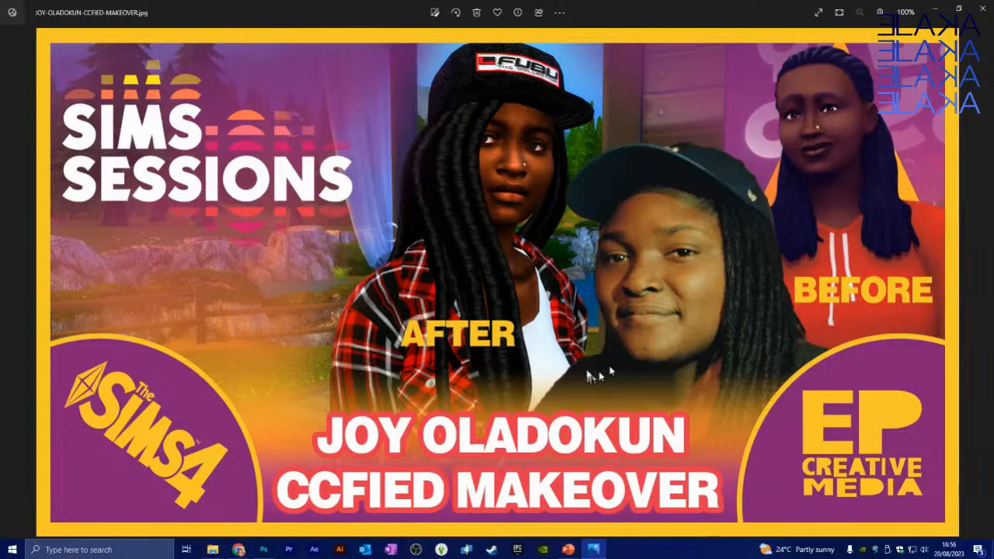
key(Right)
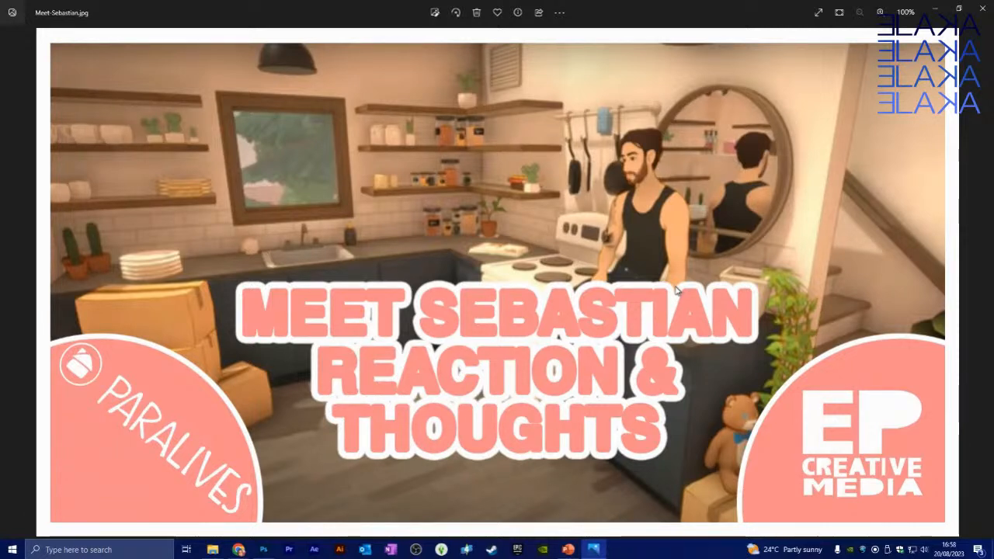
key(Right)
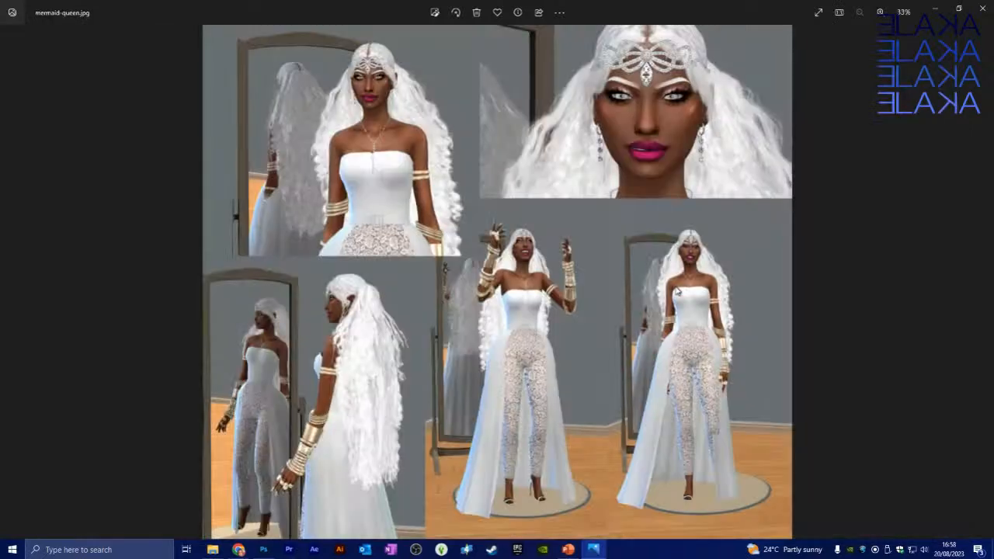
key(Right)
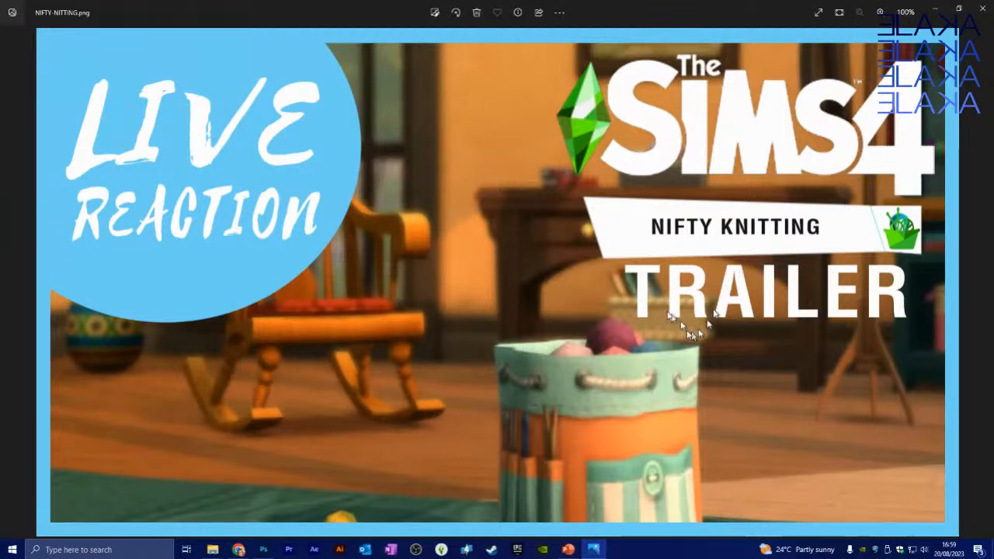
key(Right)
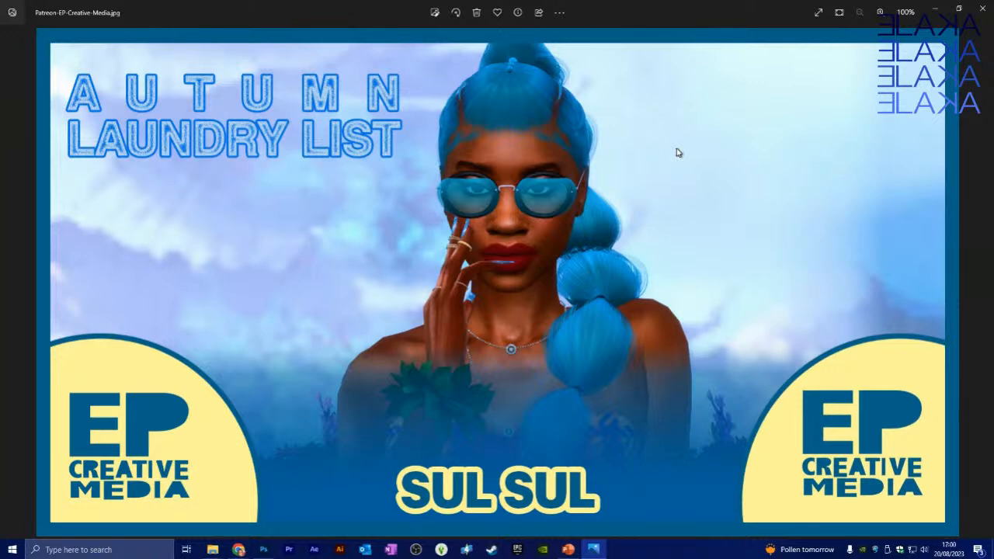
key(Right)
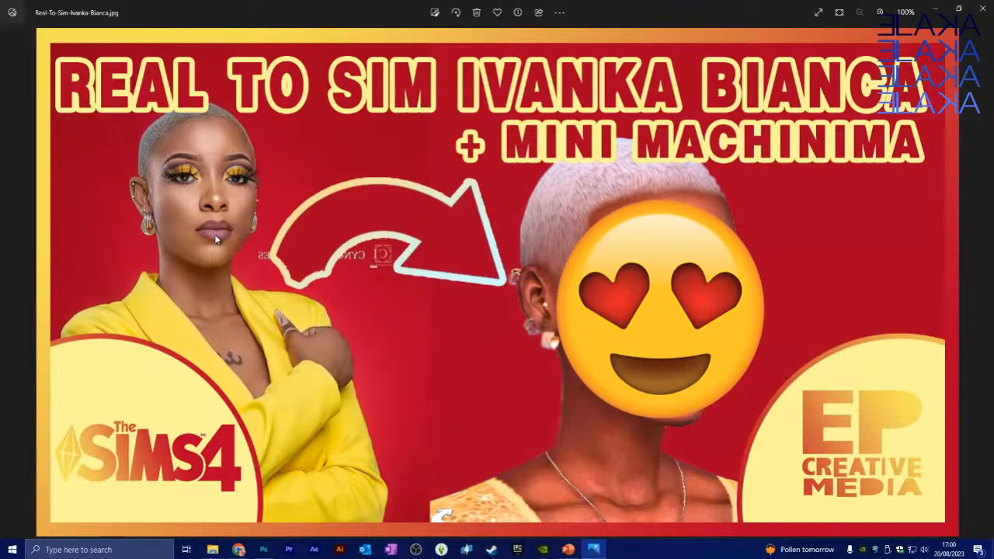
key(Right)
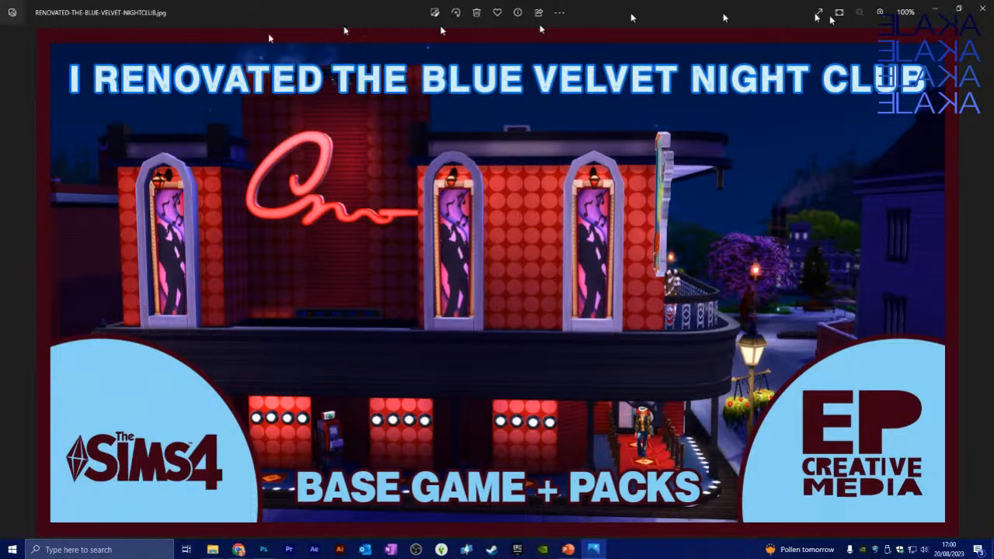
key(Right)
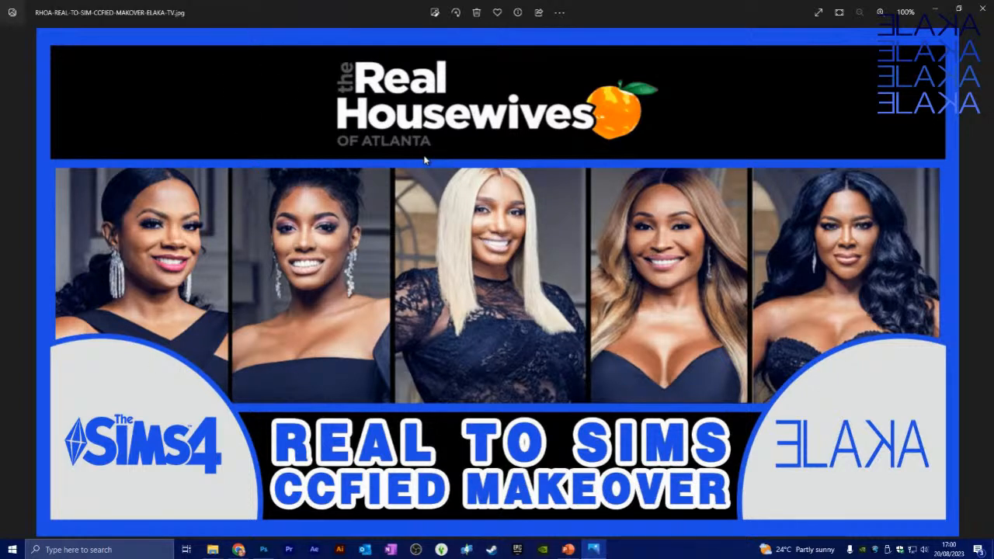
Compare the blue ELAKA and navy EP Creative Media versions of the Real Housewives of Atlanta cover by switching back and forth.
key(Right)
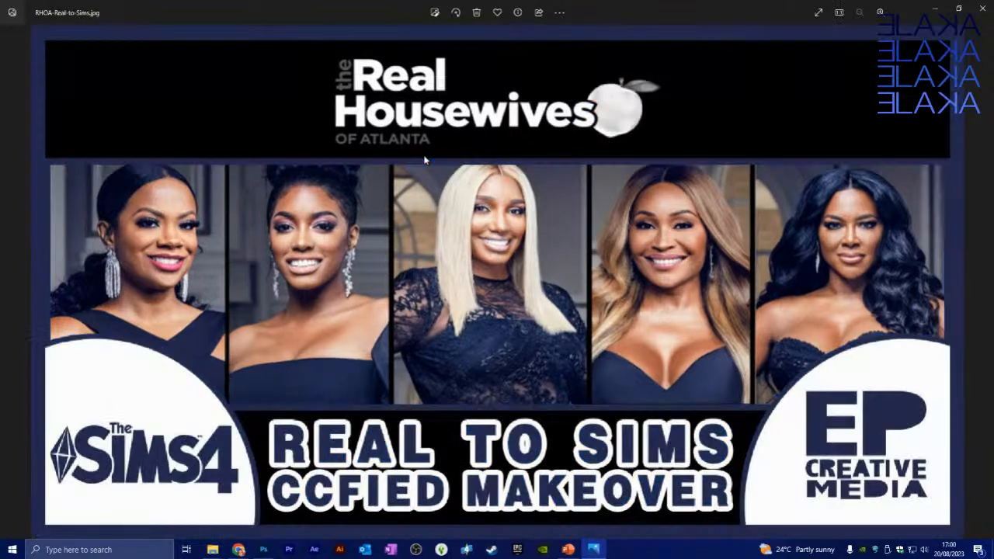
key(Right)
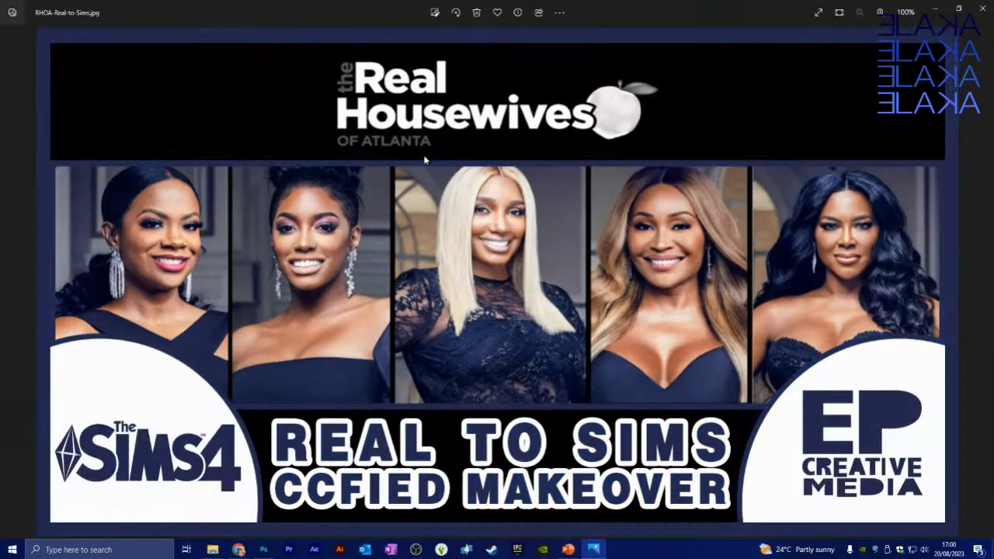
key(Left)
key(Right)
key(Left)
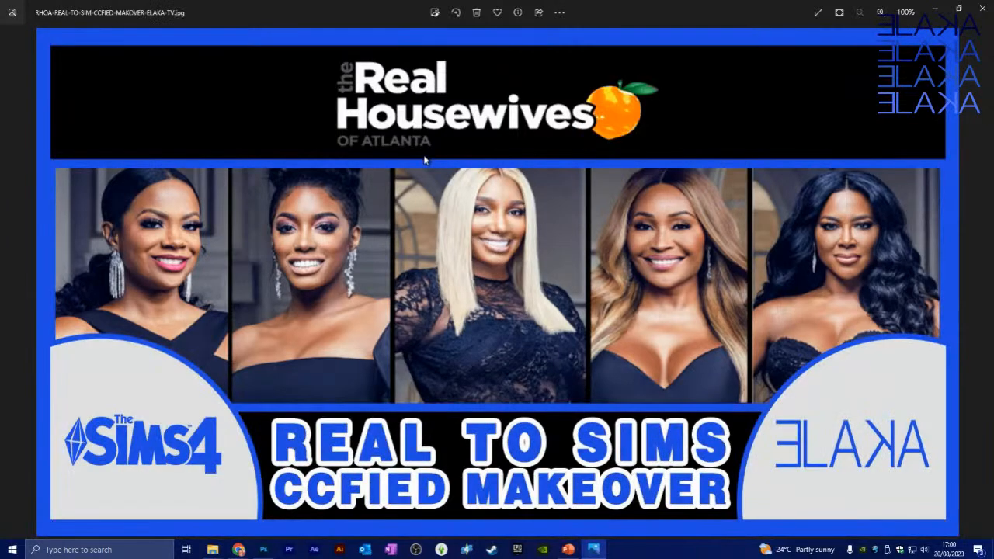
key(Right)
key(Left)
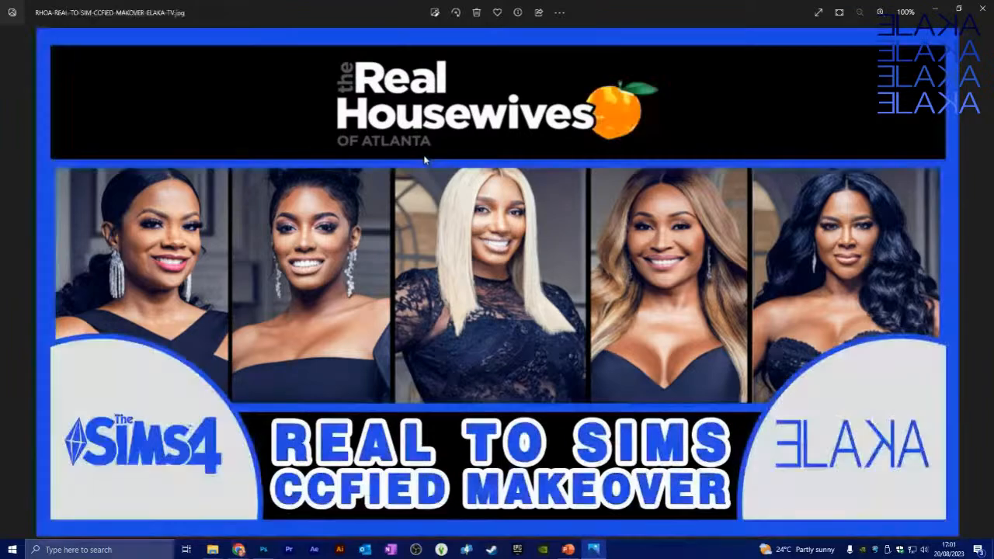
key(Right)
key(Left)
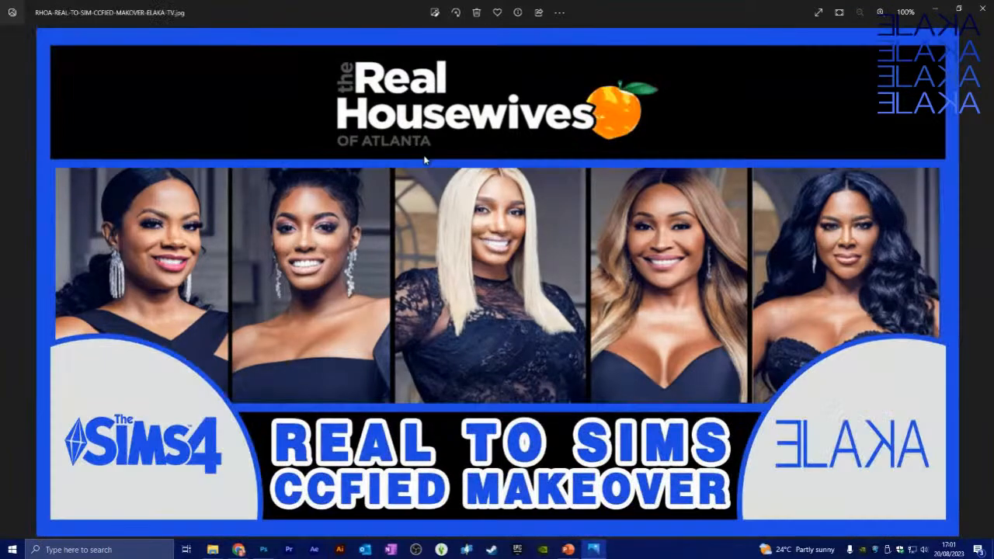
key(Right)
key(Left)
key(Right)
key(Left)
key(Right)
key(Left)
key(Right)
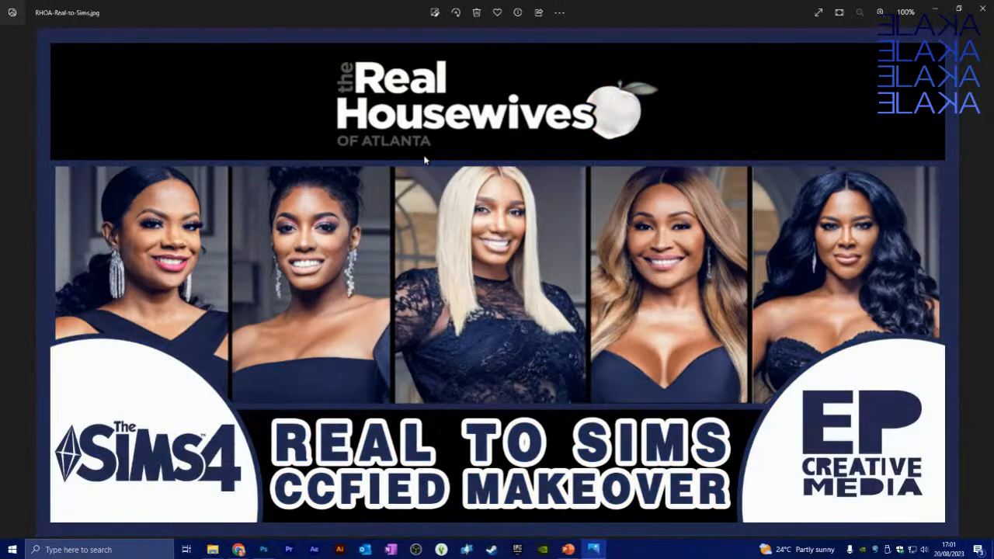
key(Left)
key(Right)
key(Left)
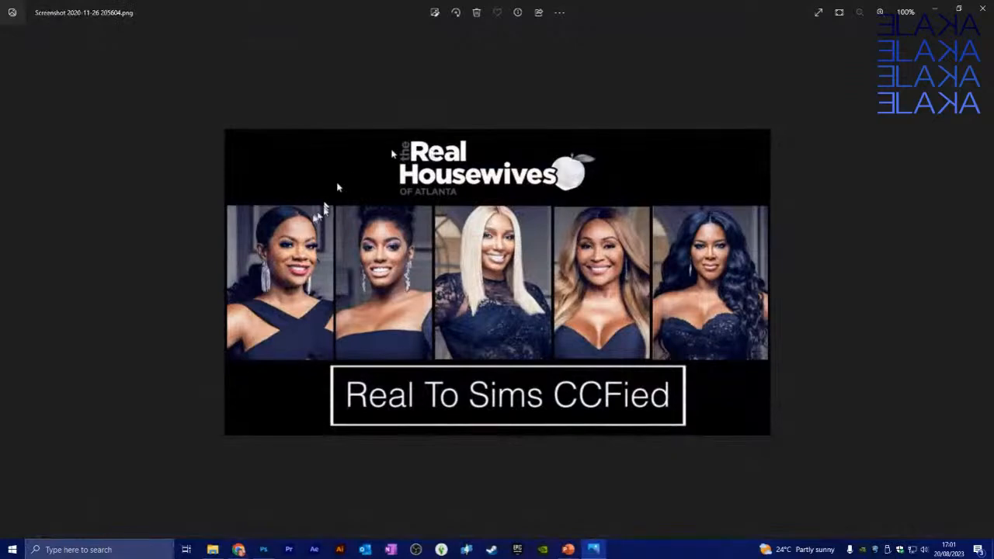
Inspect the Real To Sims CCFied design in Screenshot 2020-11-26 205604.png up close.
scroll(326, 251, up, 2)
scroll(323, 249, up, 1)
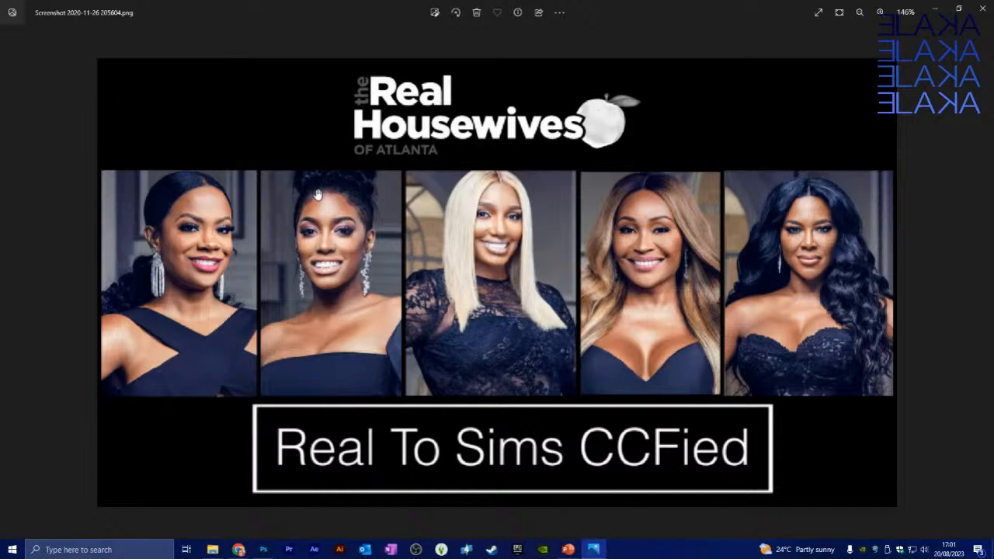
scroll(373, 141, down, 3)
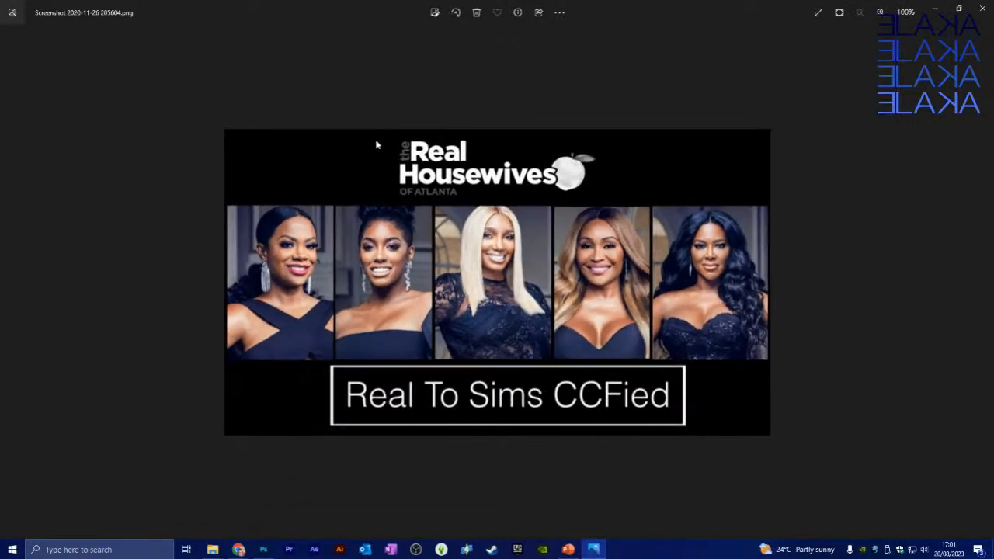
View the remaining images through What-In-The-Drama-Pilot.jpg and close the image viewer.
key(Right)
key(Right)
key(Right)
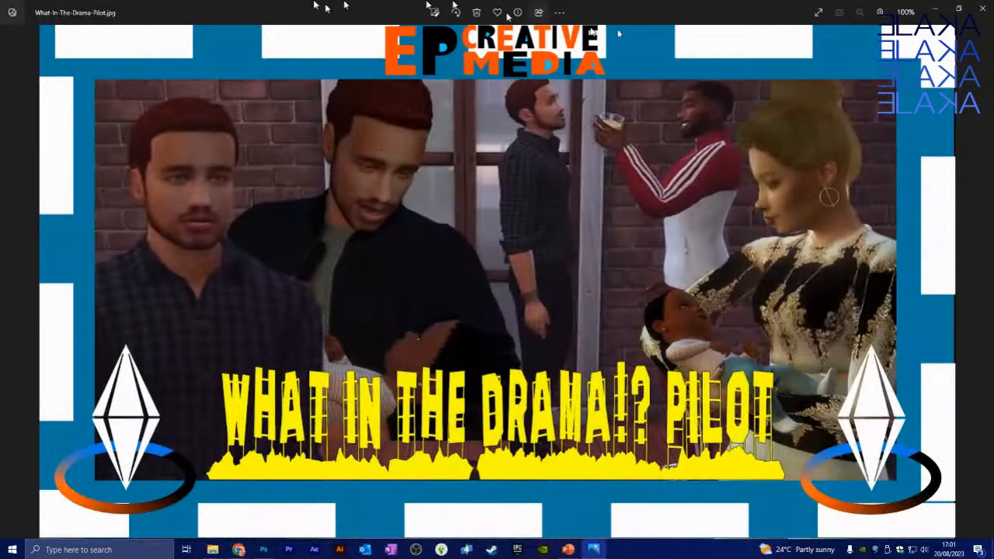
click(983, 9)
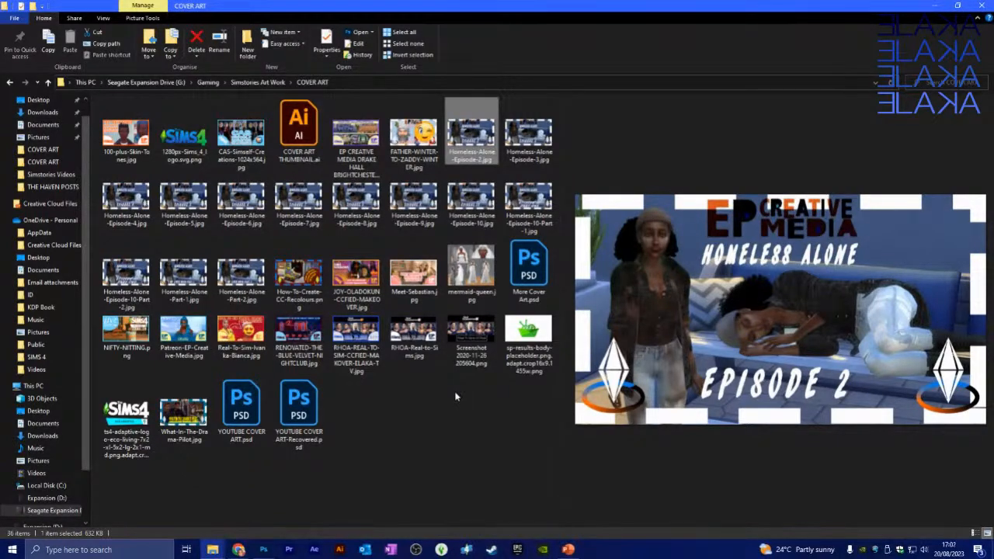
Show the available design tools: Photoshop, the Canva home page in Chrome, and Photopea.
click(263, 550)
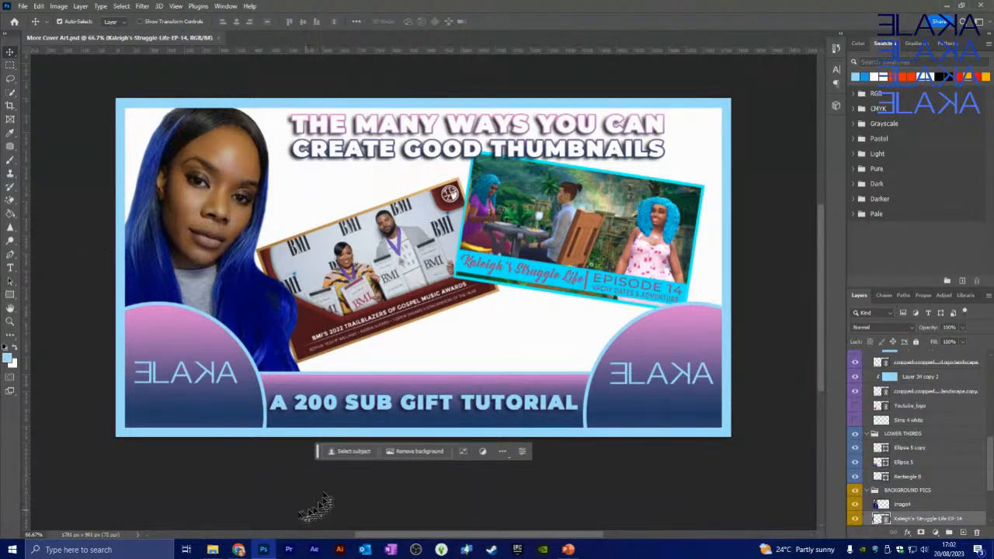
mouse_move(239, 547)
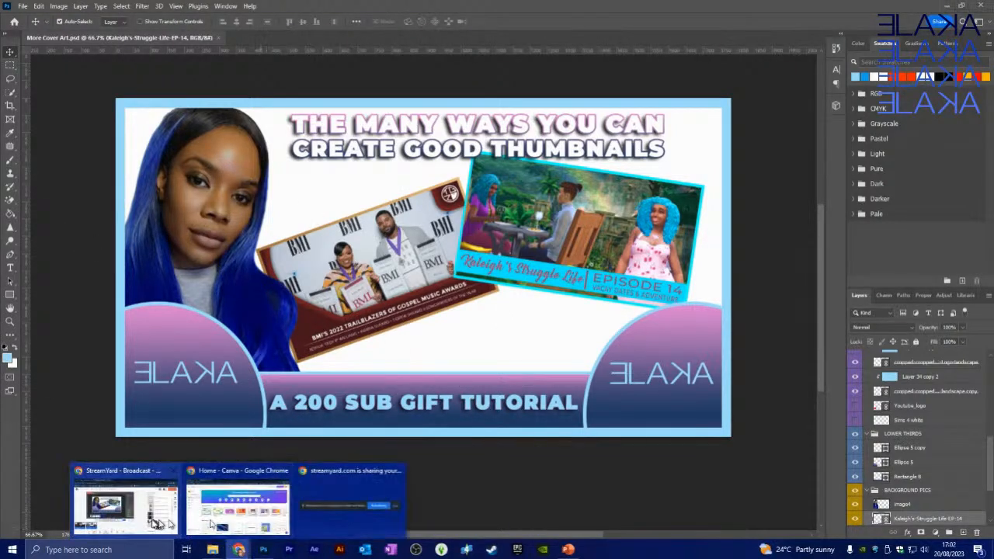
click(240, 513)
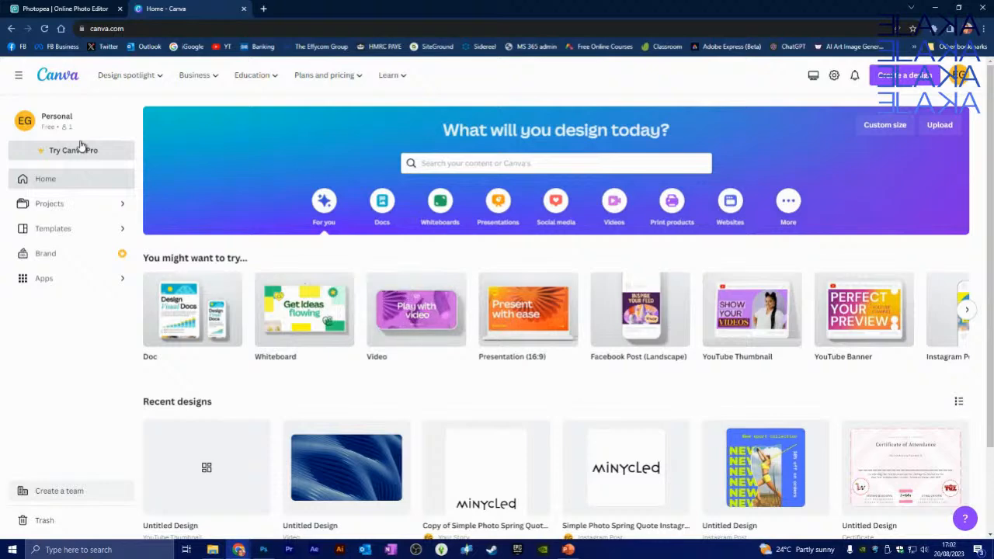
click(55, 9)
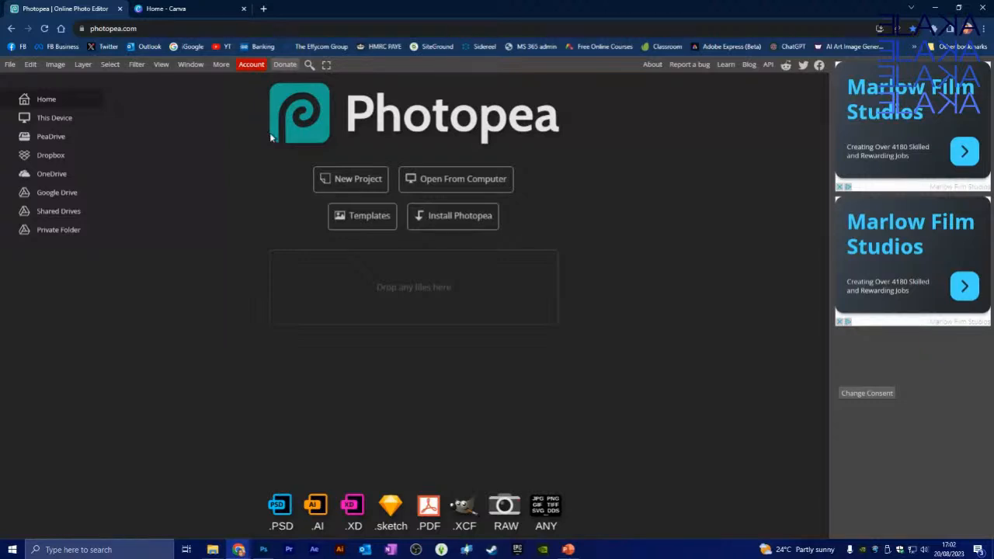
Switch back to Photoshop, close More Cover Art.psd and start a new document.
click(265, 550)
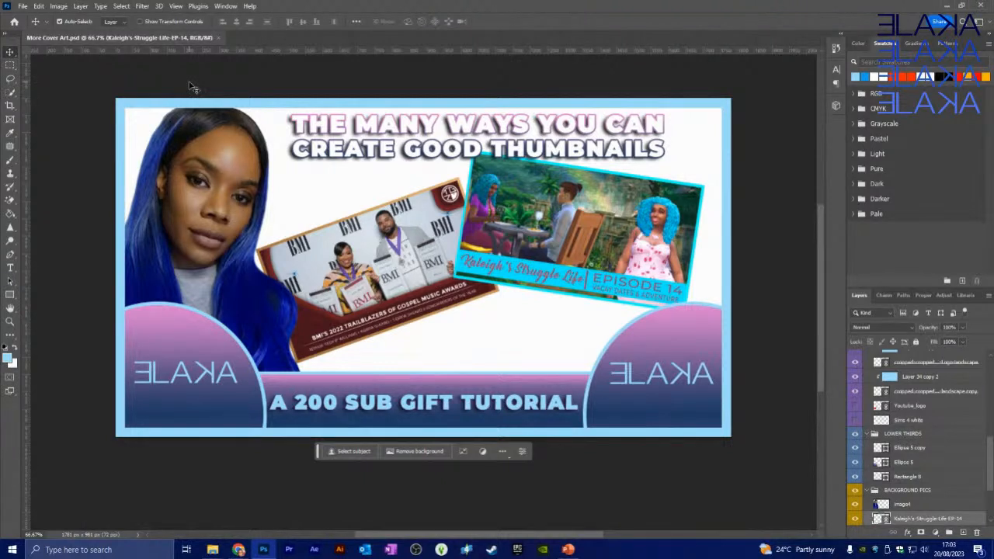
click(220, 38)
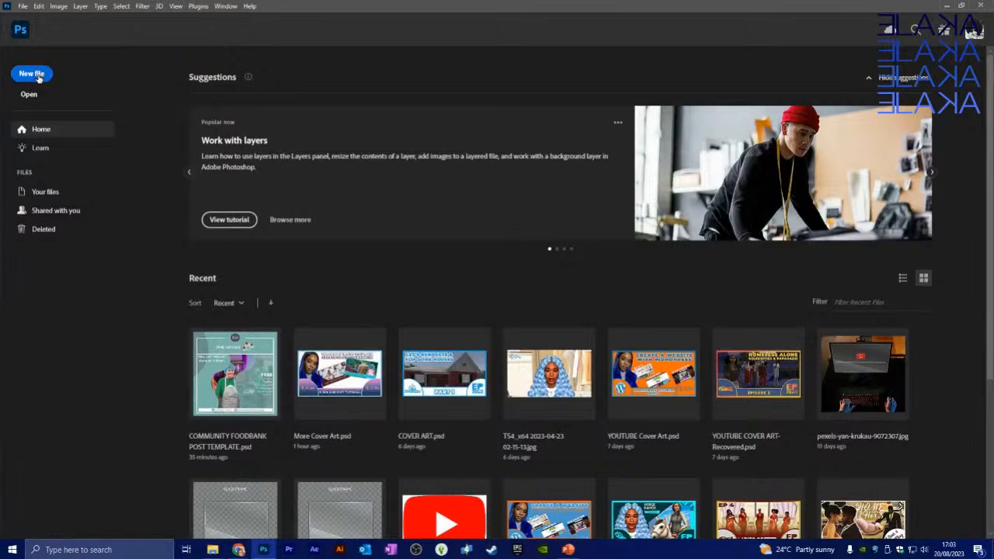
click(35, 75)
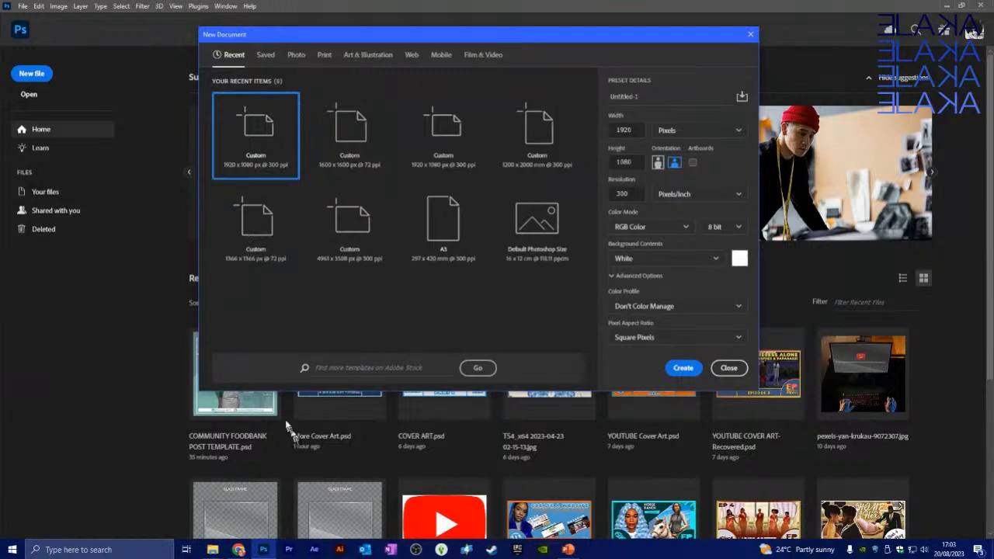
Switch to the COVER ART folder in File Explorer and check the pixel dimensions of the Drake Hall Brightchester renovation cover.
mouse_move(210, 550)
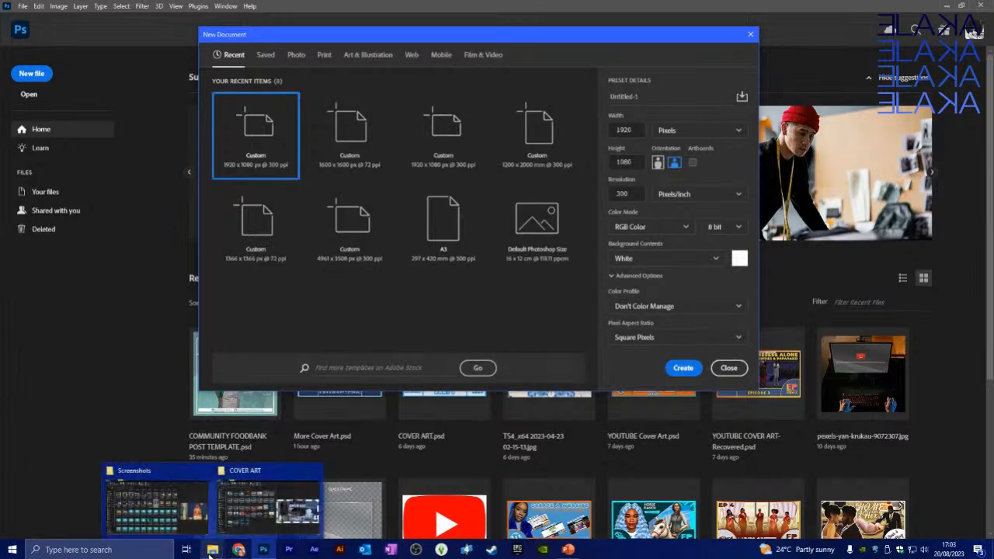
click(268, 505)
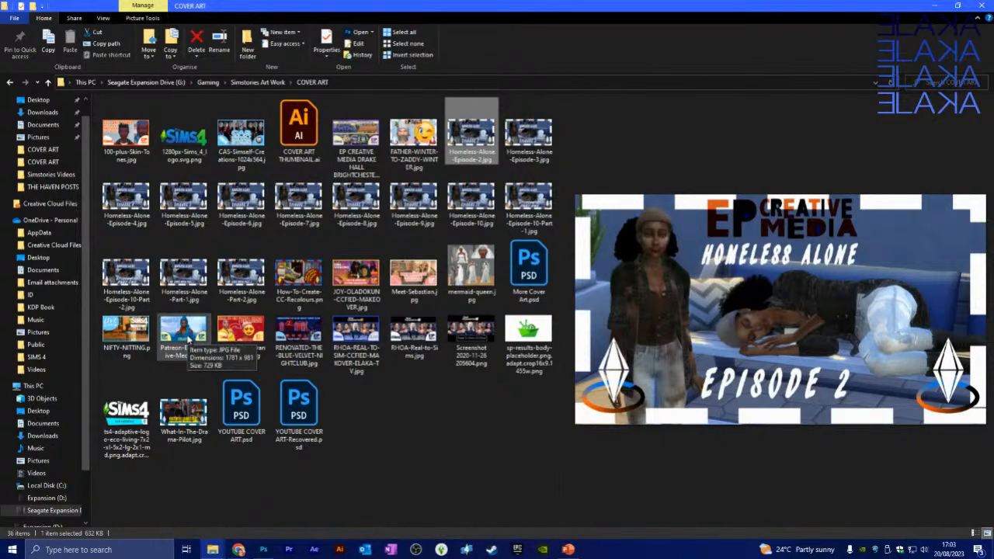
click(371, 132)
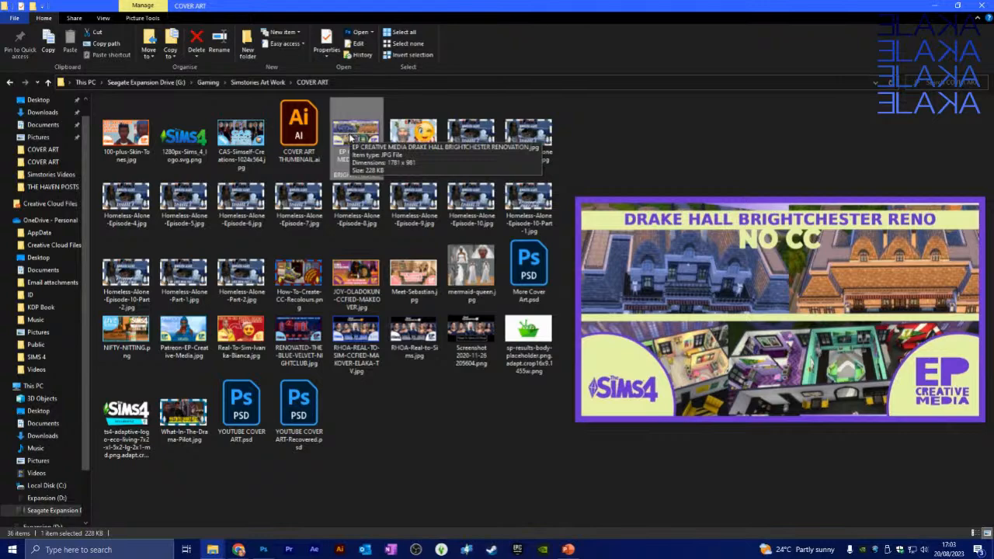
Switch to Photoshop and set the new document's size to 1781 x 981 pixels, rechecking the Drake Hall cover's dimensions in the COVER ART folder.
click(263, 549)
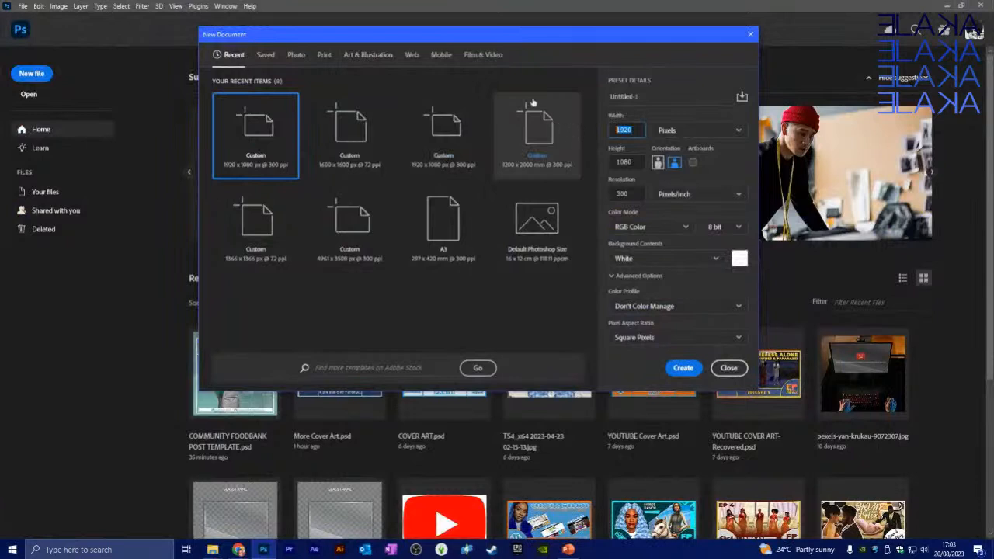
text(1781)
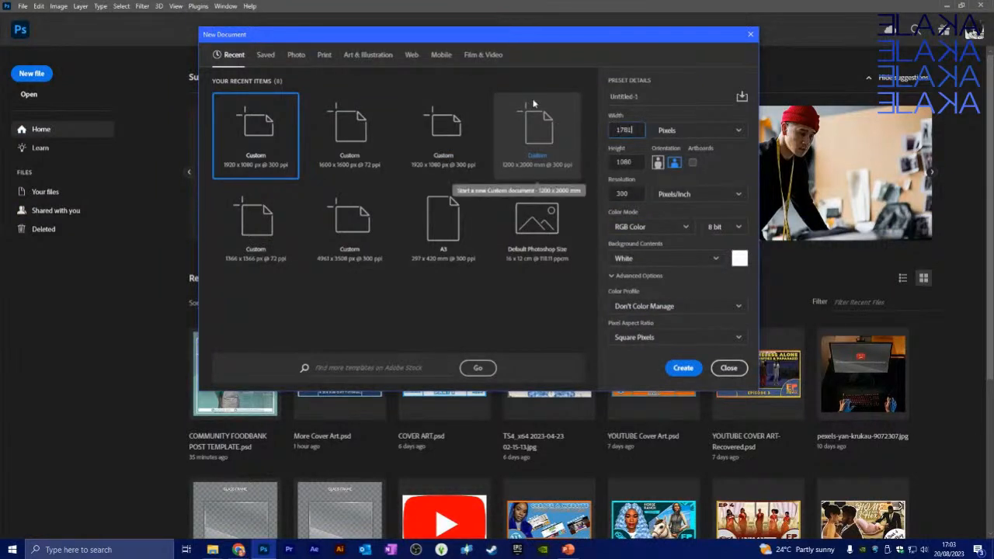
click(631, 161)
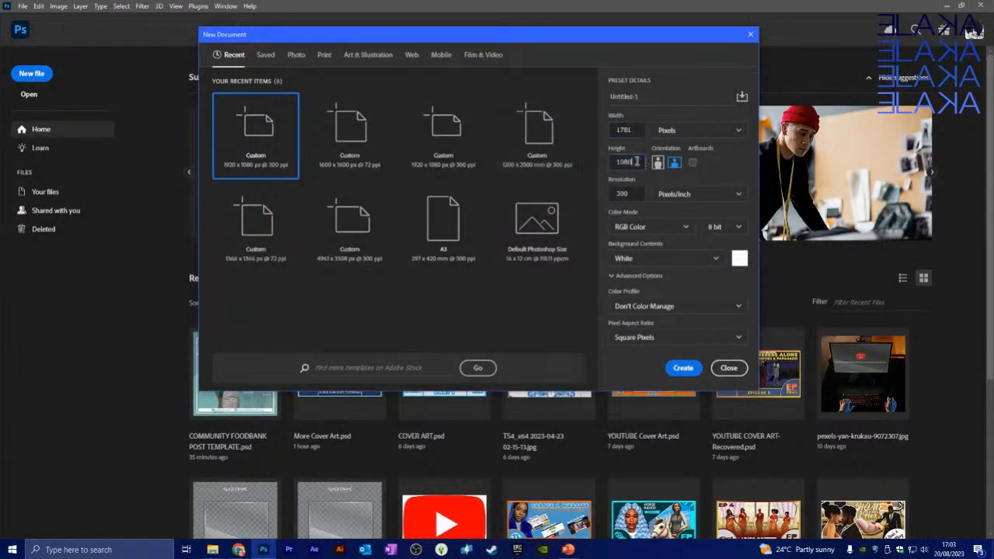
double_click(632, 162)
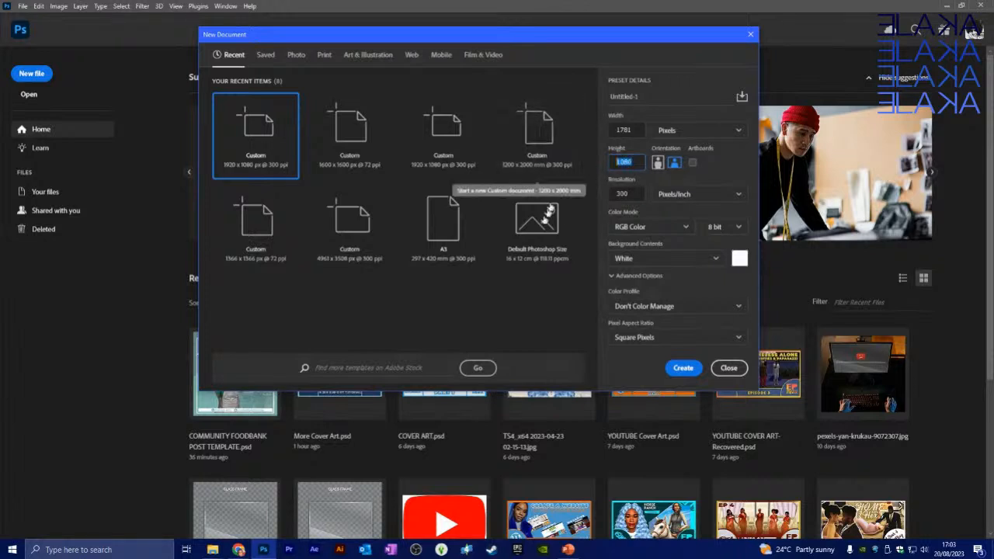
click(219, 542)
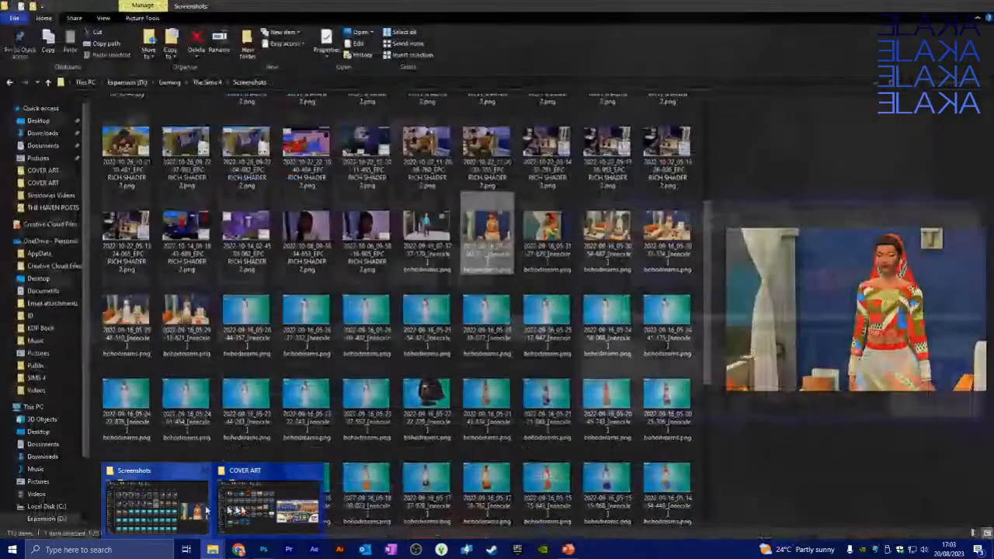
click(268, 505)
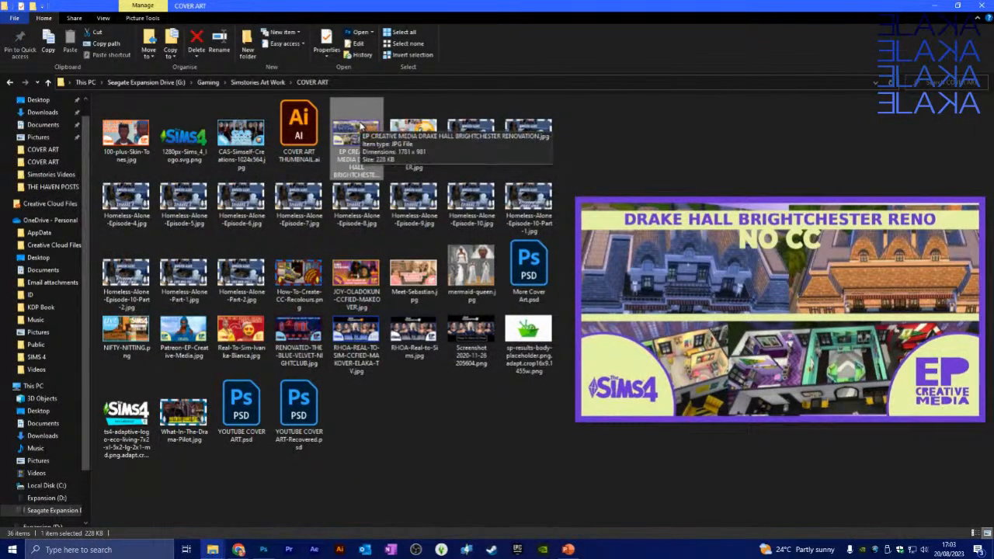
click(930, 7)
double_click(637, 164)
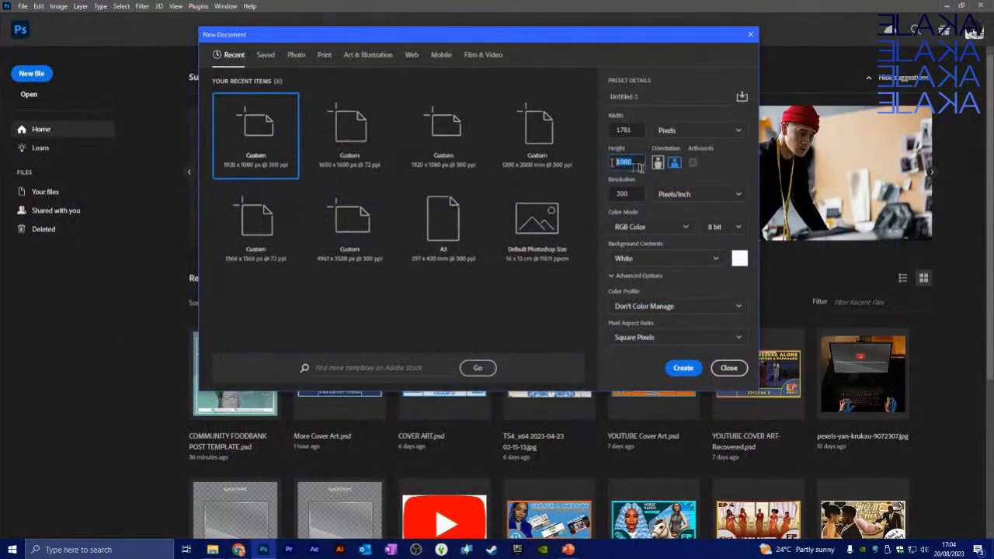
text(981)
Review the background contents options, keep White and create the document.
click(709, 260)
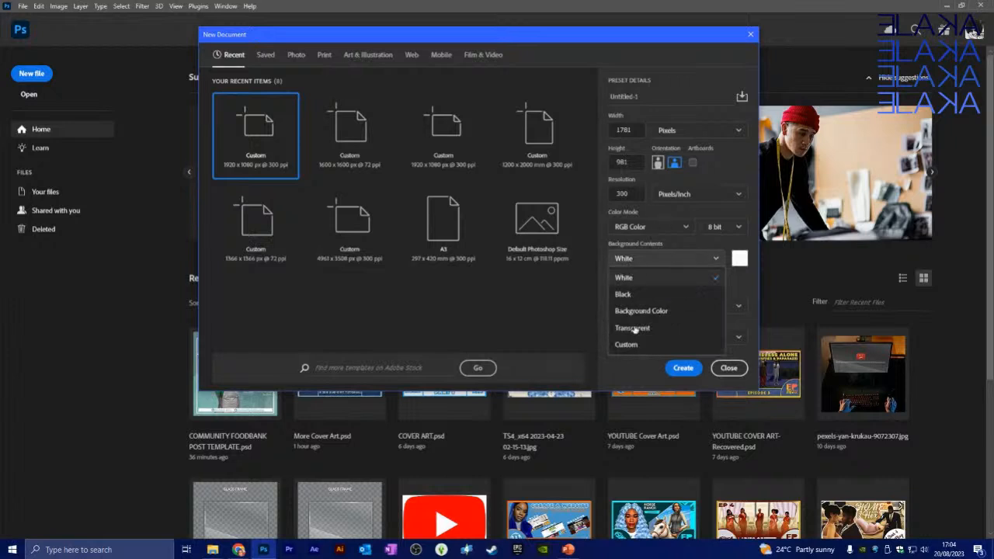
click(716, 260)
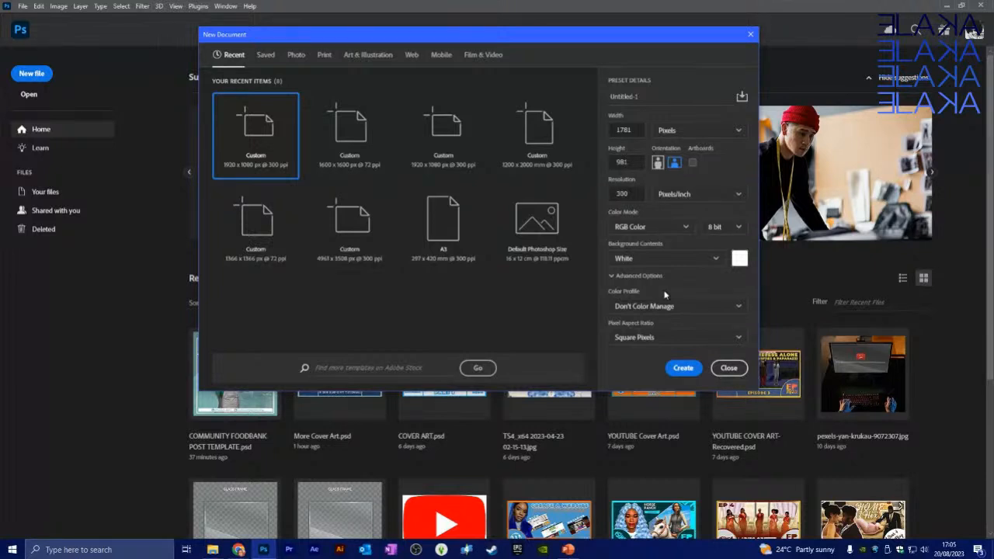
click(679, 370)
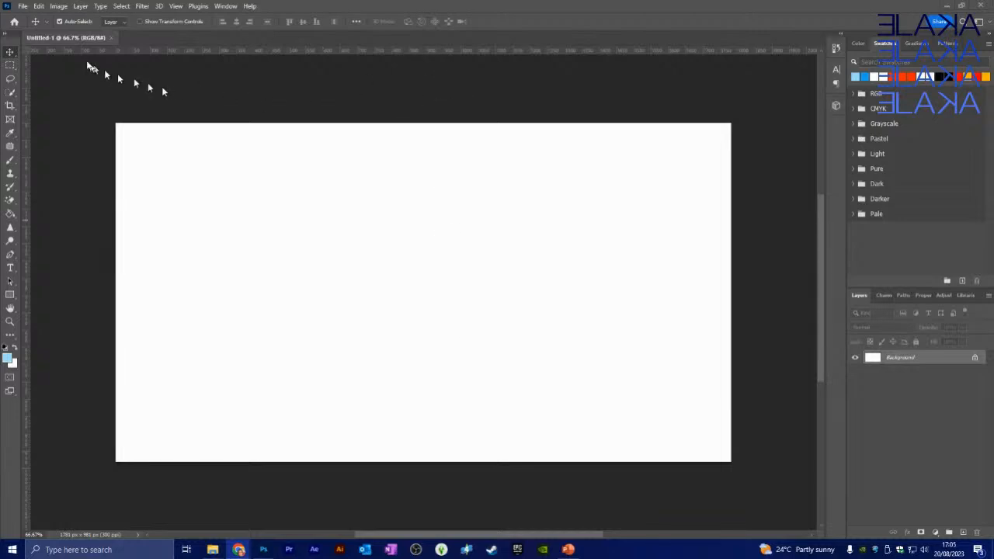
click(23, 6)
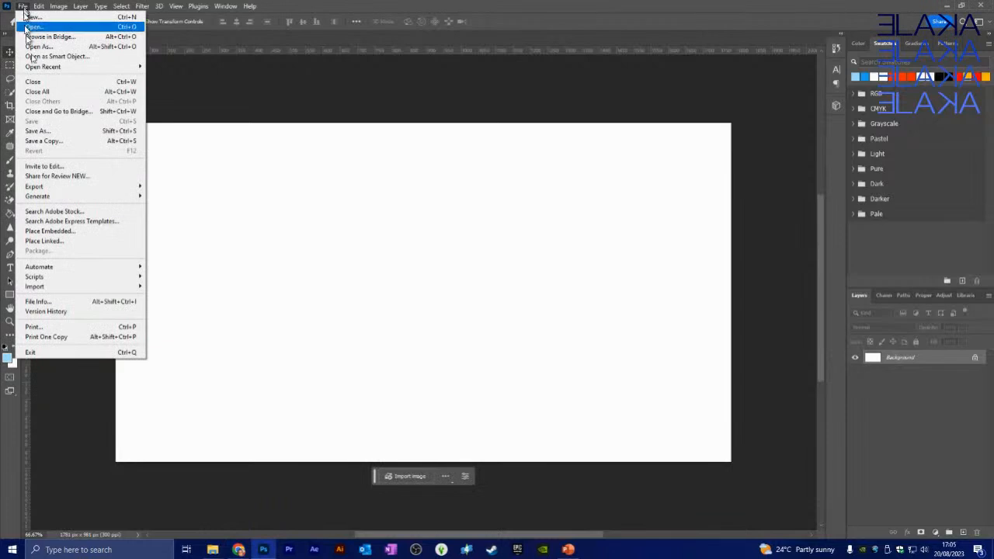
click(310, 435)
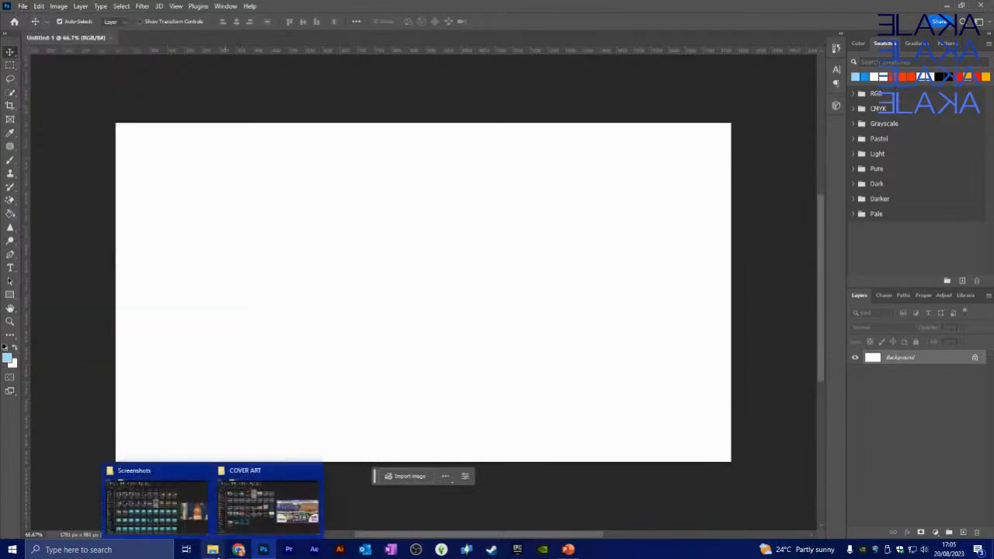
mouse_move(206, 550)
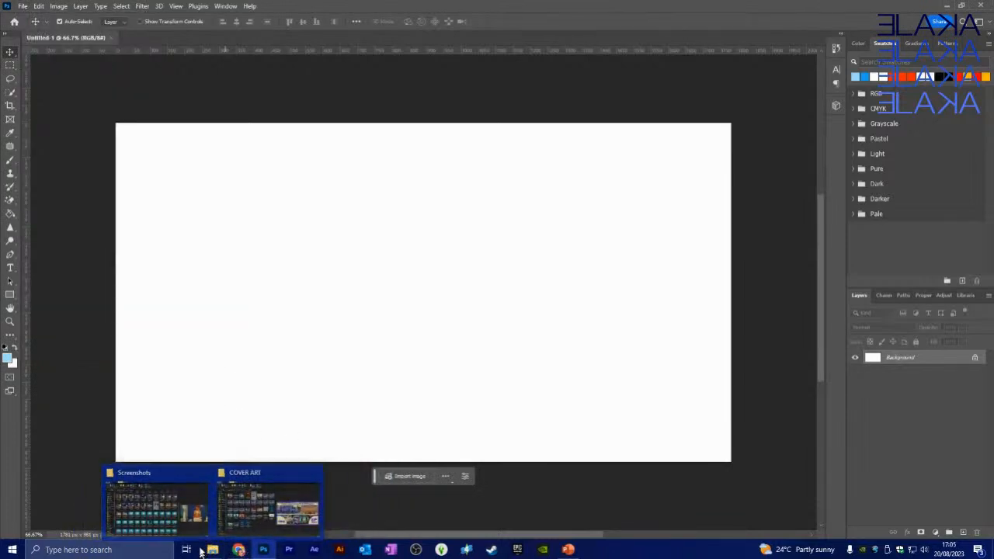
mouse_move(203, 511)
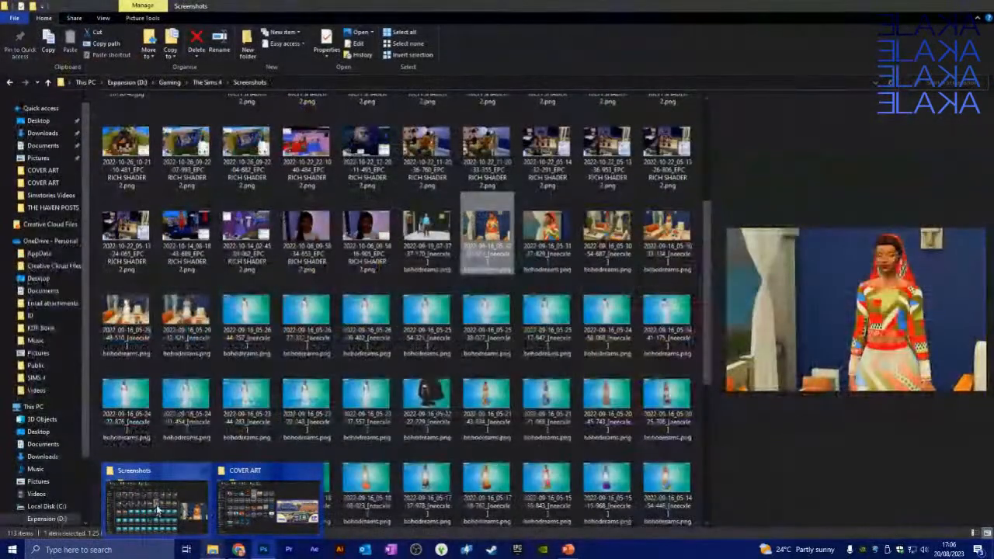
click(159, 507)
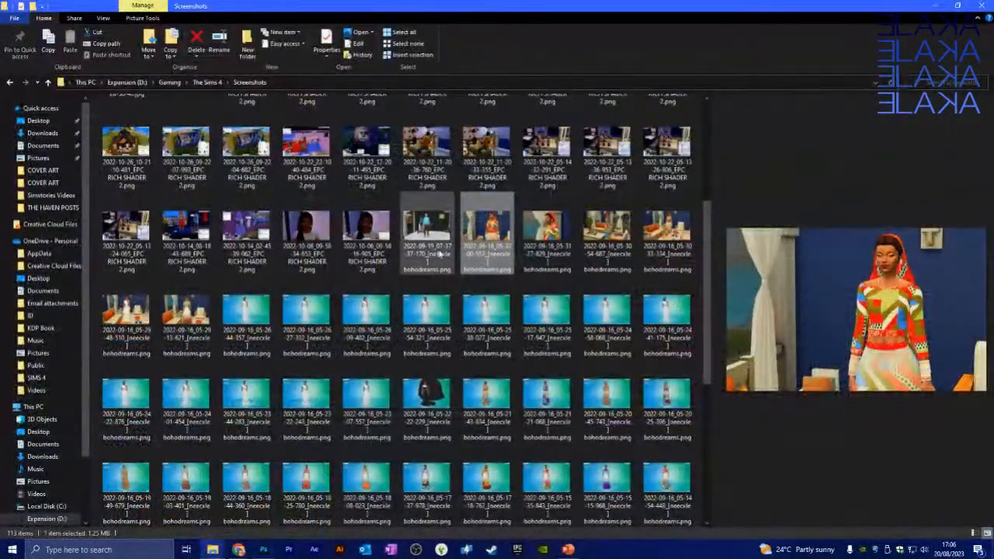
scroll(459, 327, up, 3)
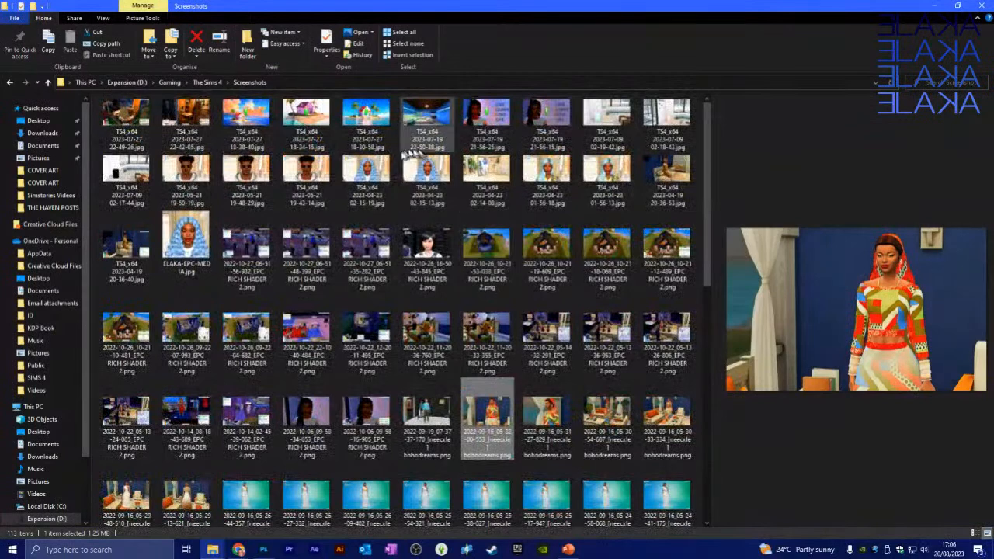
click(383, 168)
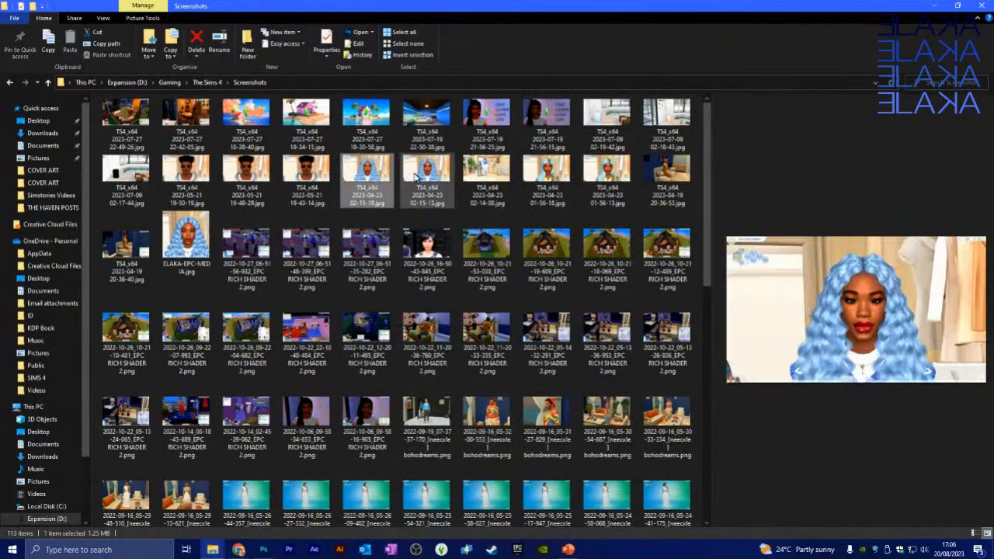
click(404, 177)
click(383, 177)
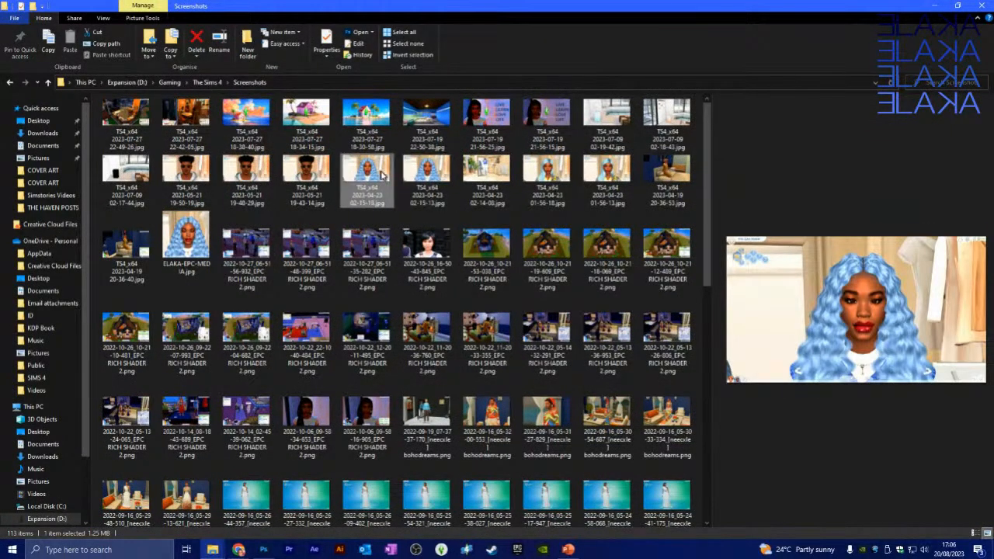
drag(381, 175, 401, 273)
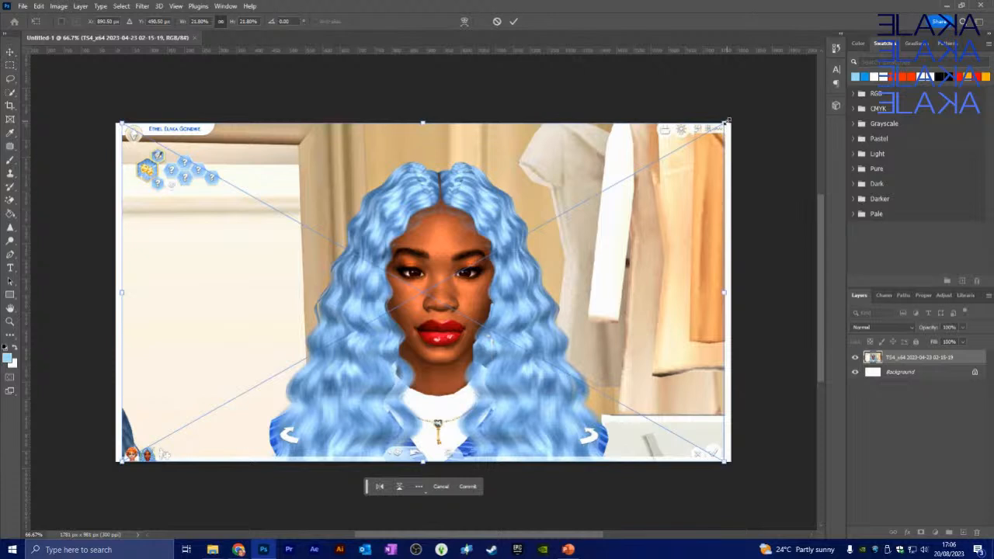
drag(727, 122, 730, 114)
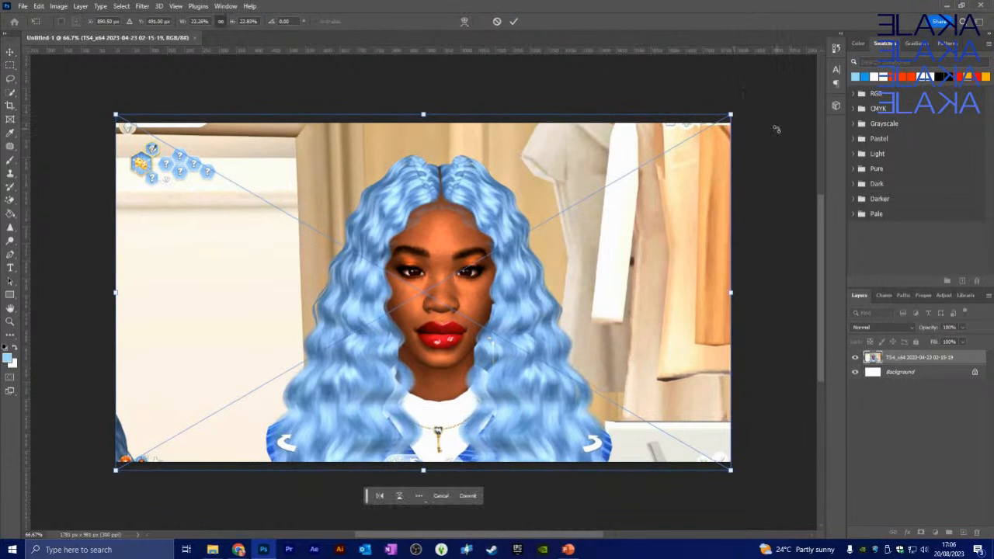
key(ctrl+z)
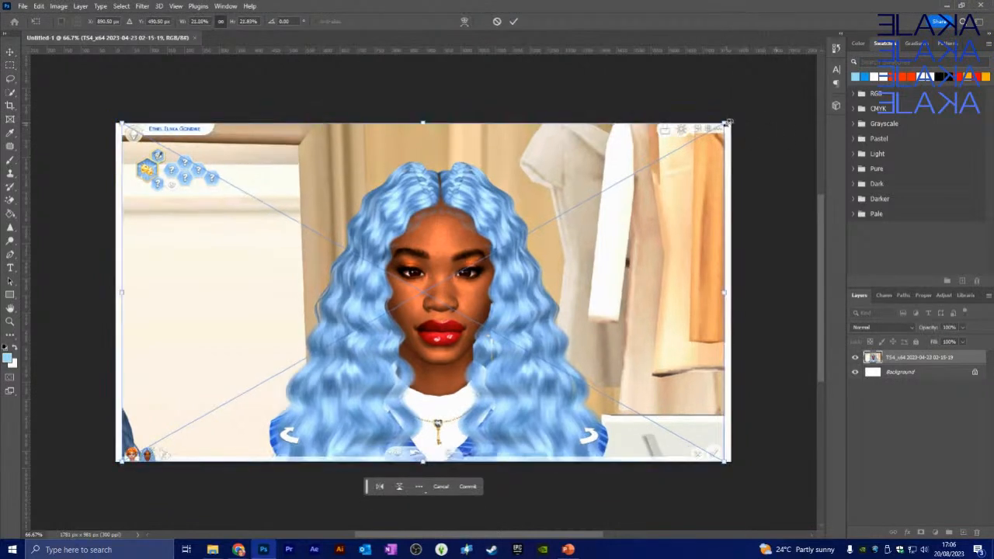
drag(723, 124, 738, 118)
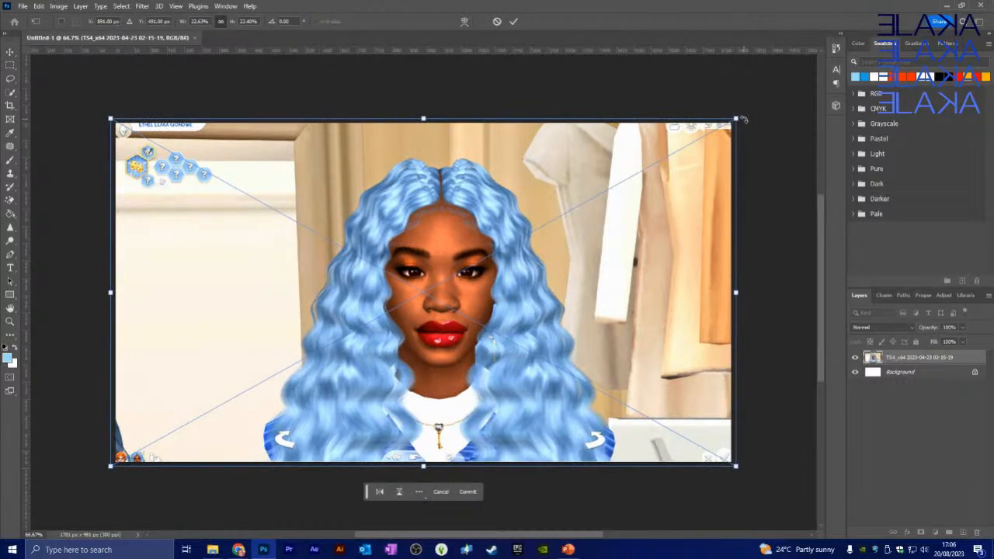
key(ctrl+z)
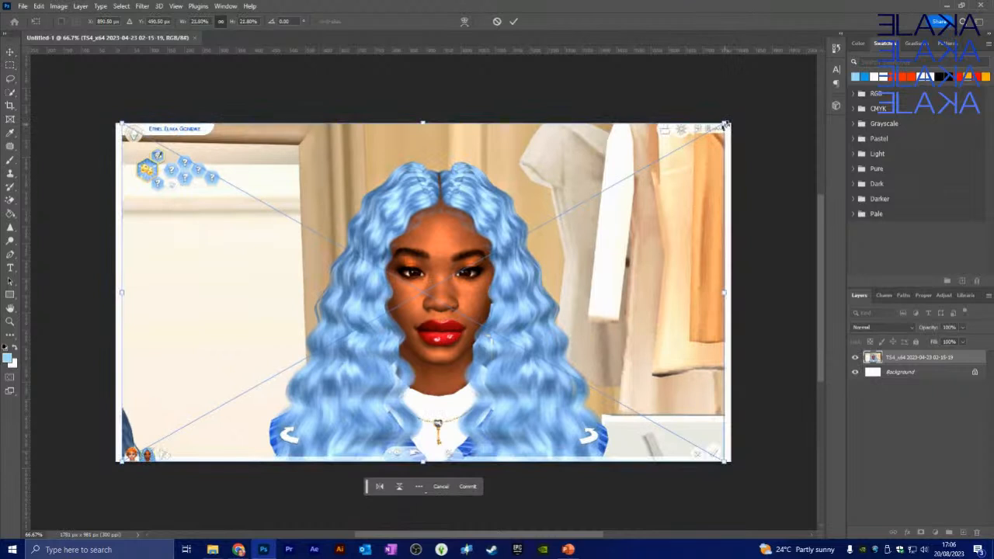
Enlarge the placed screenshot proportionally to about 22.5% so it covers the whole canvas, and commit the transform.
drag(723, 122, 730, 121)
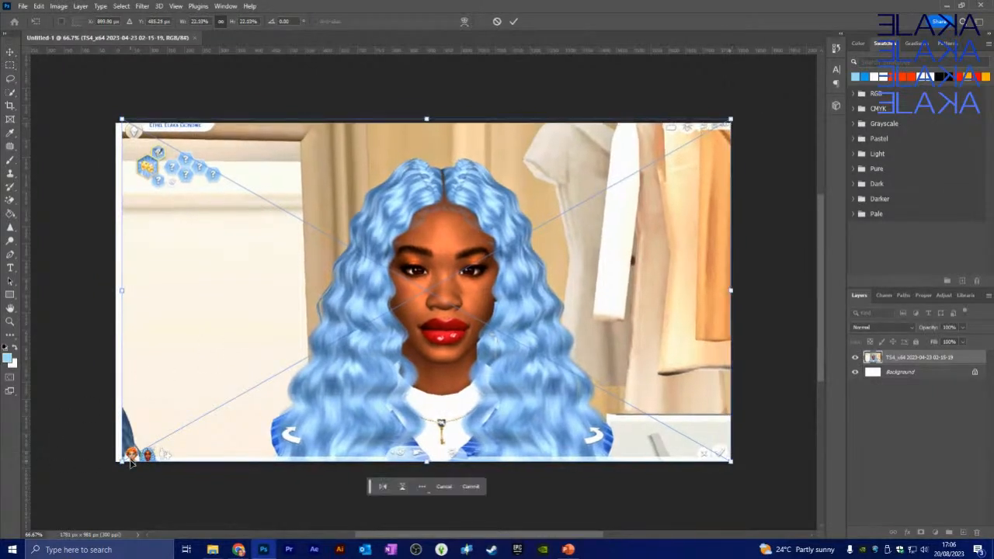
drag(120, 461, 112, 469)
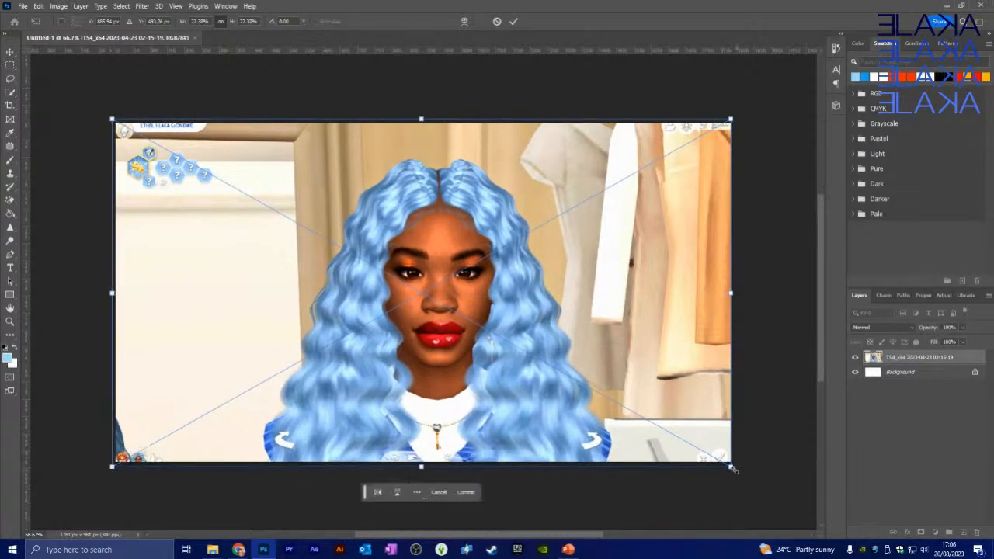
drag(731, 467, 737, 470)
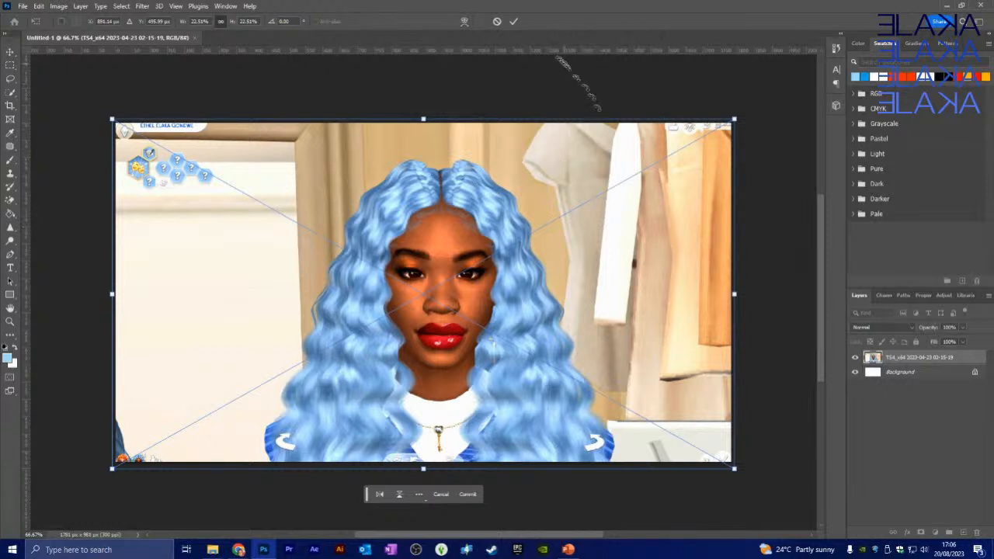
click(514, 21)
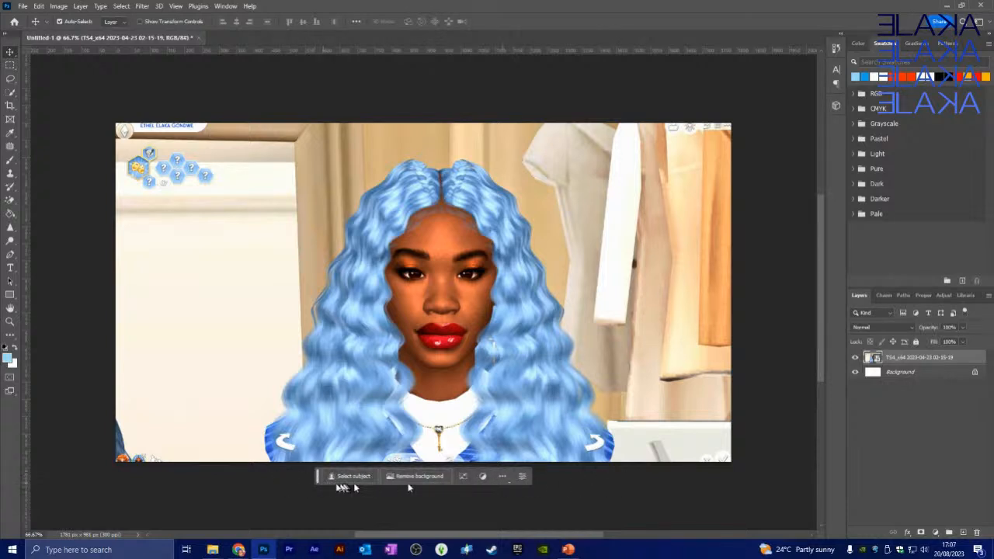
Remove the background from the placed screenshot and shift the cut-out character slightly up and left on the canvas.
drag(318, 482, 332, 84)
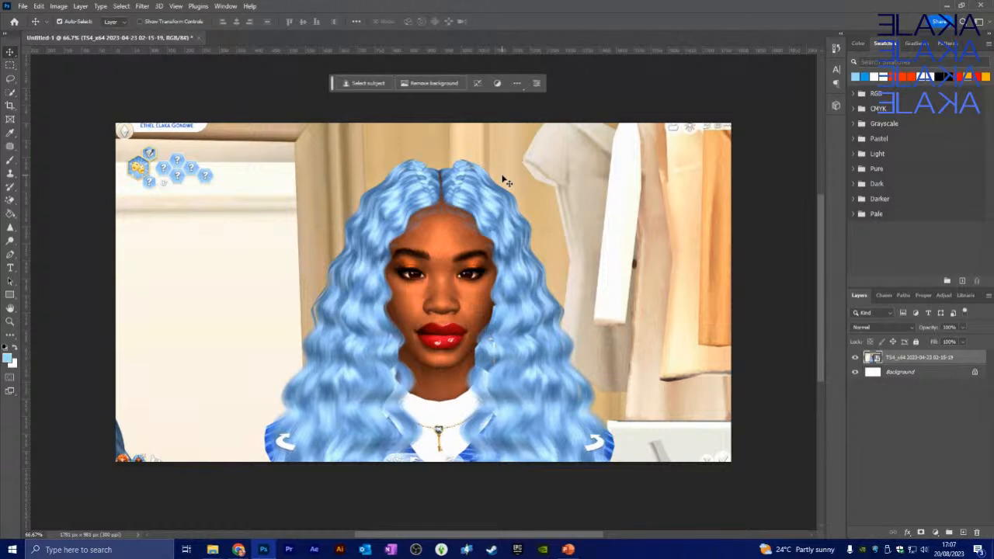
click(434, 87)
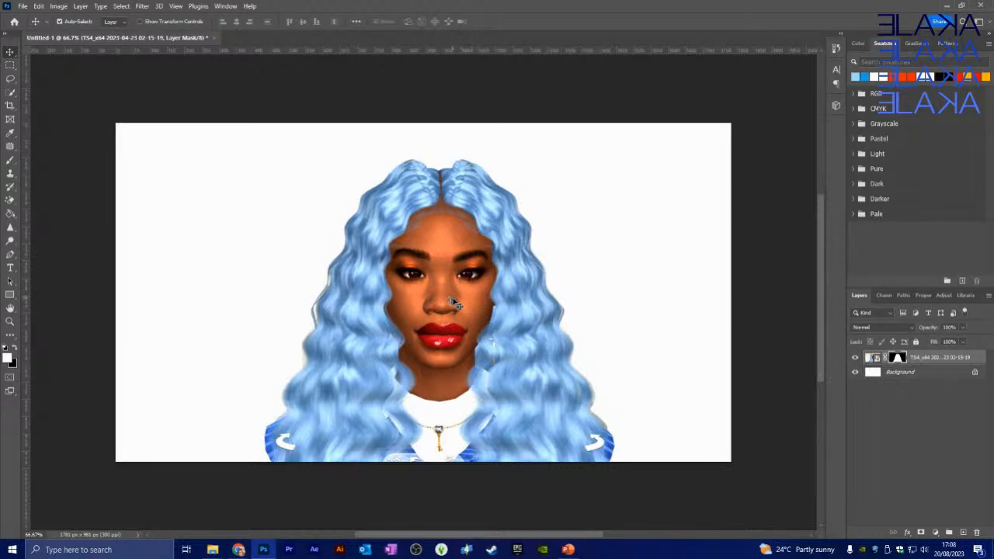
drag(456, 305, 421, 275)
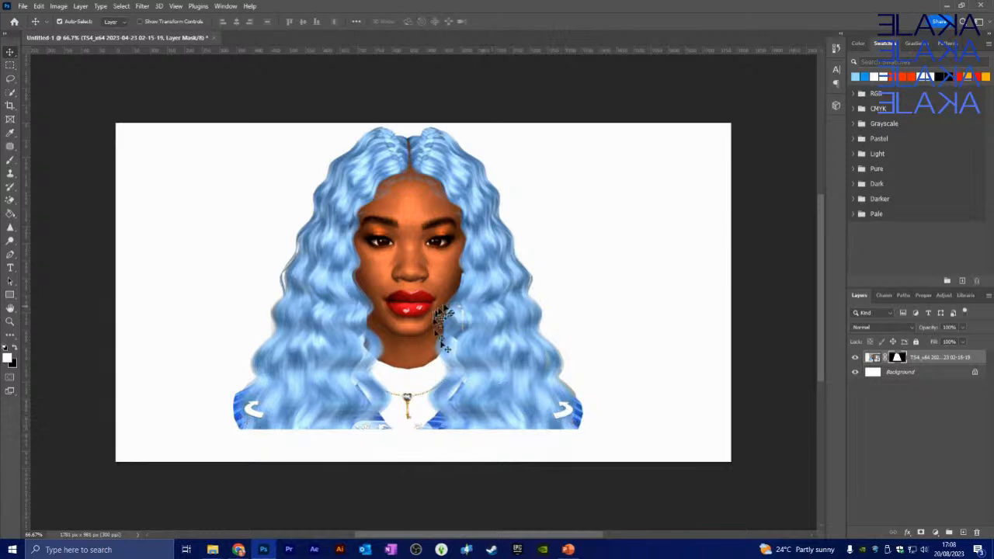
drag(438, 309, 462, 315)
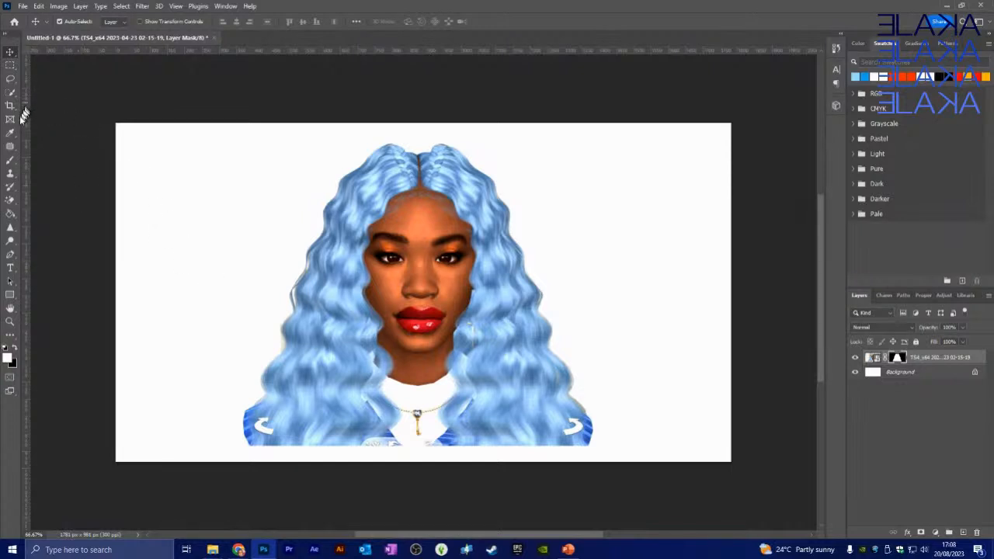
Crop the canvas from its lower edge to about 840 px high, cutting off the character's base, and undo the crop.
click(10, 105)
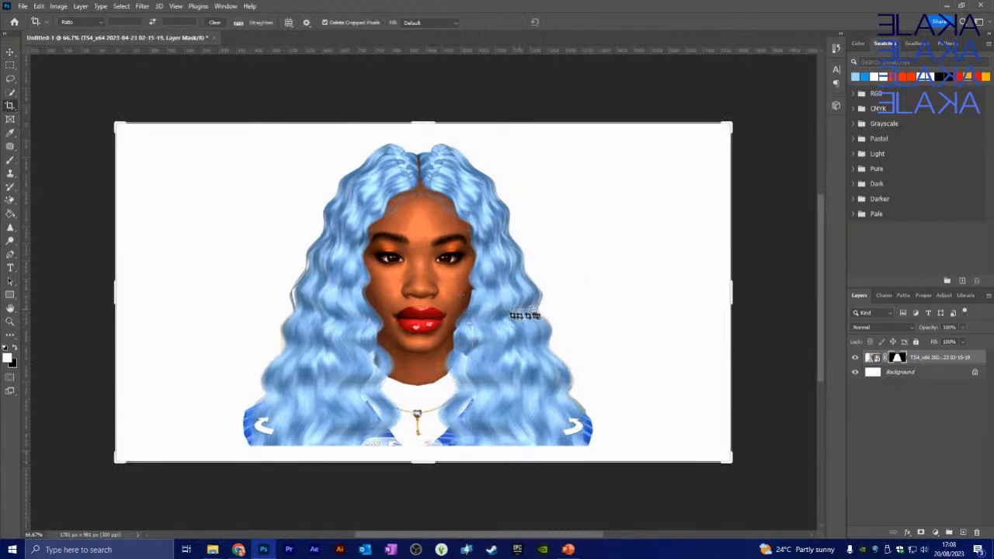
drag(424, 458, 418, 437)
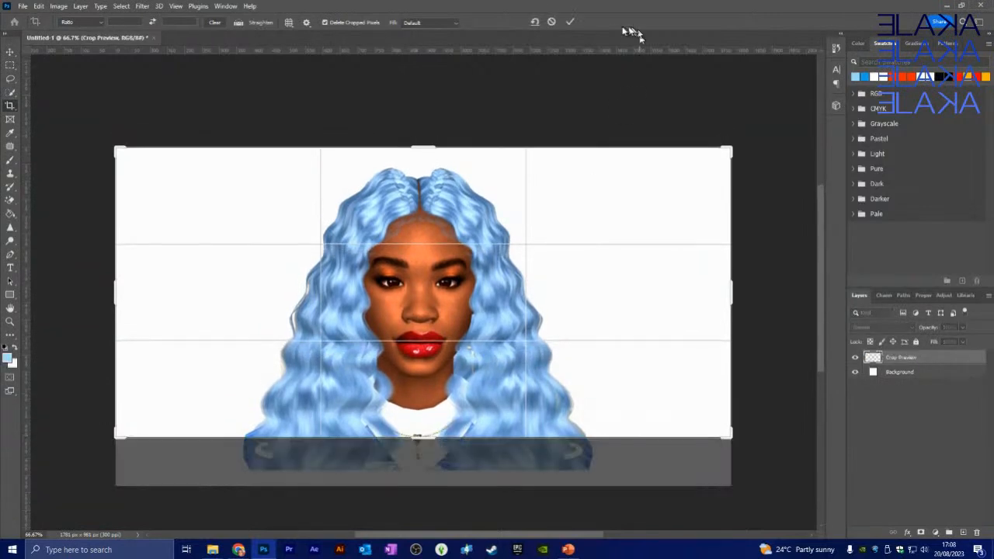
click(573, 23)
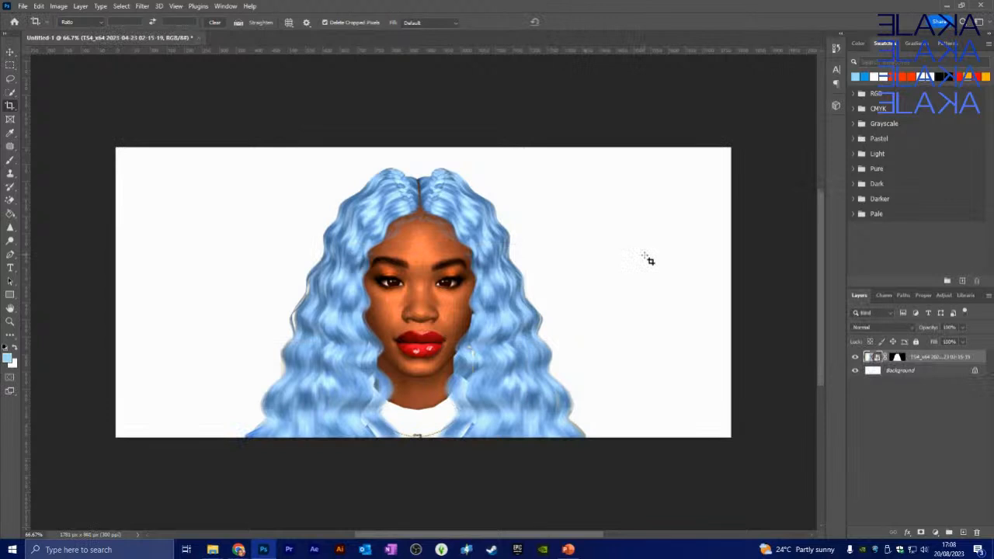
click(38, 6)
click(48, 16)
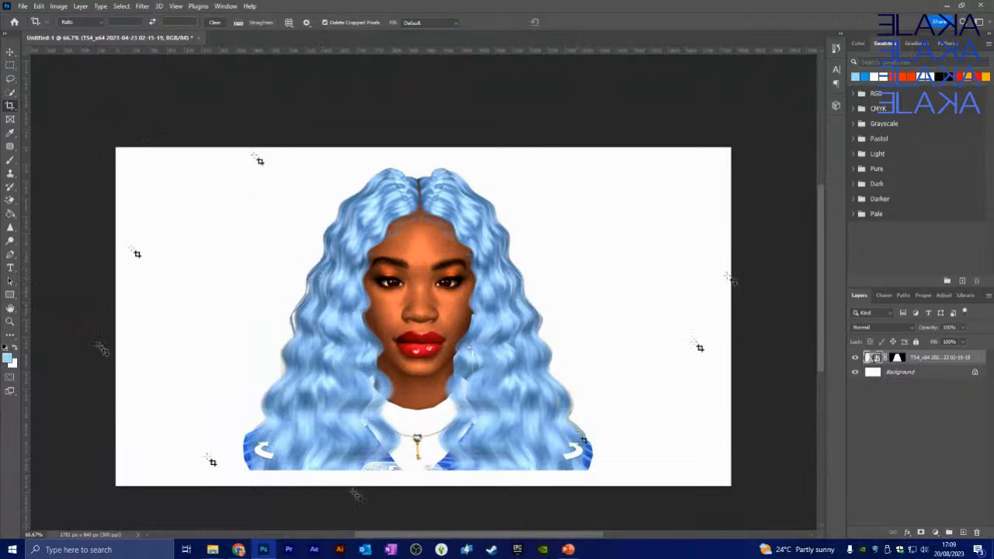
Open the placed screenshot's smart object contents and crop its lower edge so the image is about 960 px high.
click(10, 51)
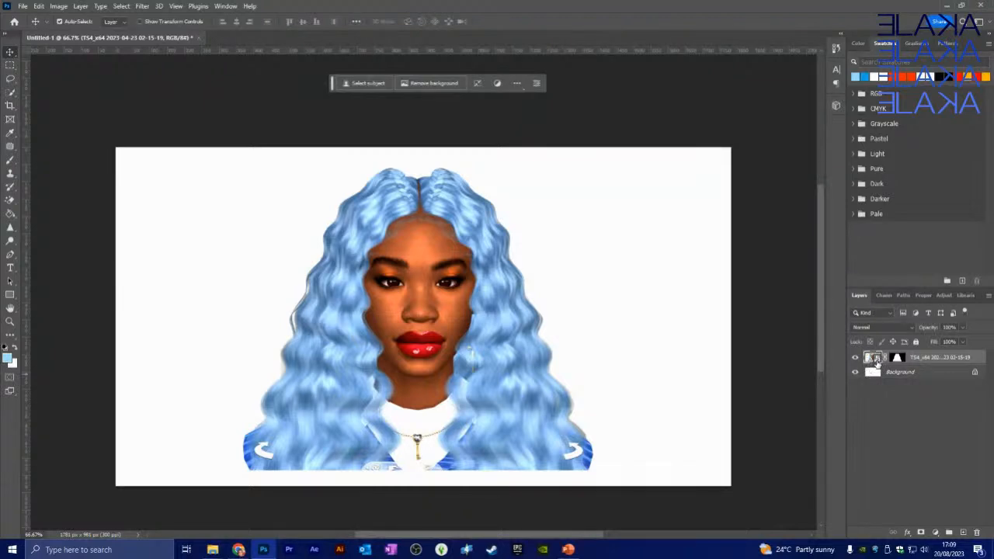
double_click(876, 358)
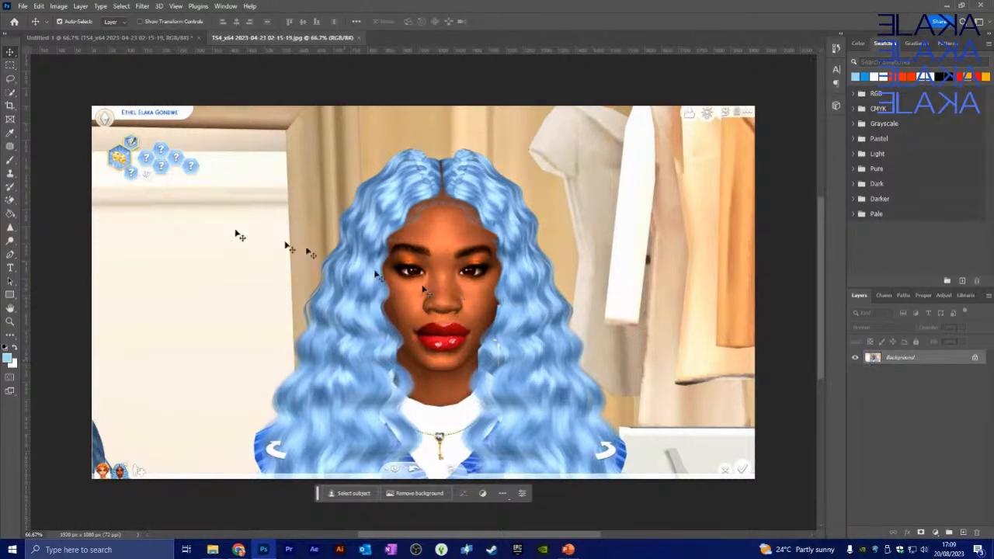
click(10, 106)
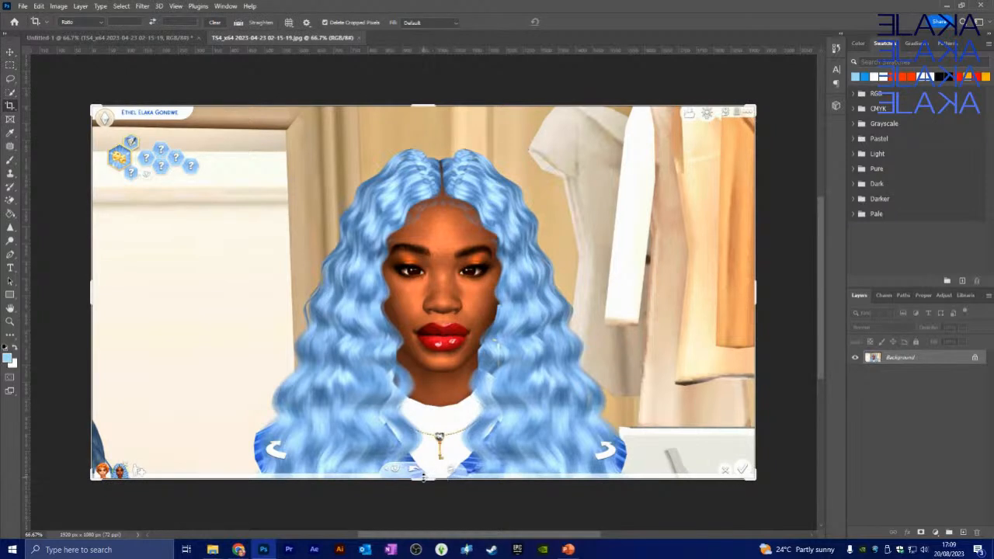
drag(423, 477, 419, 462)
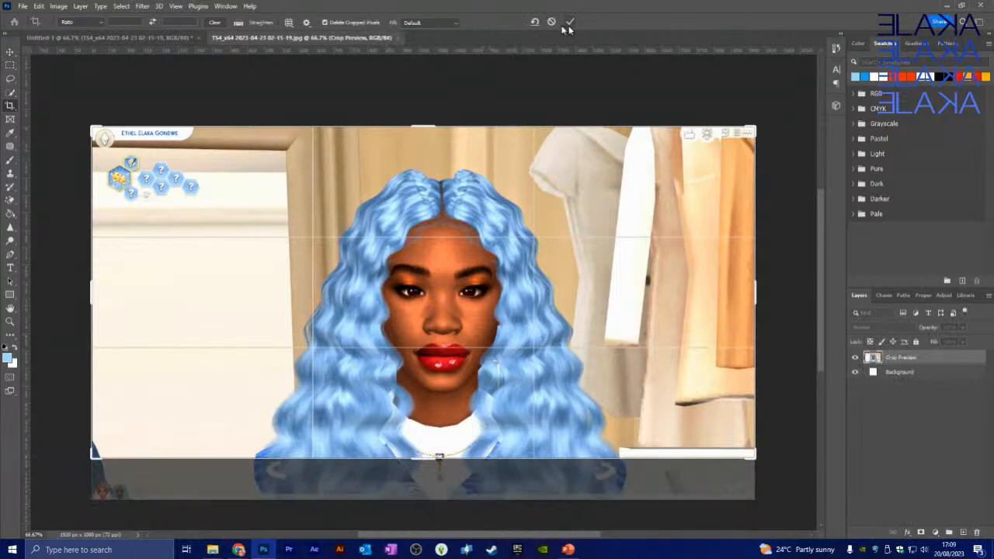
click(568, 25)
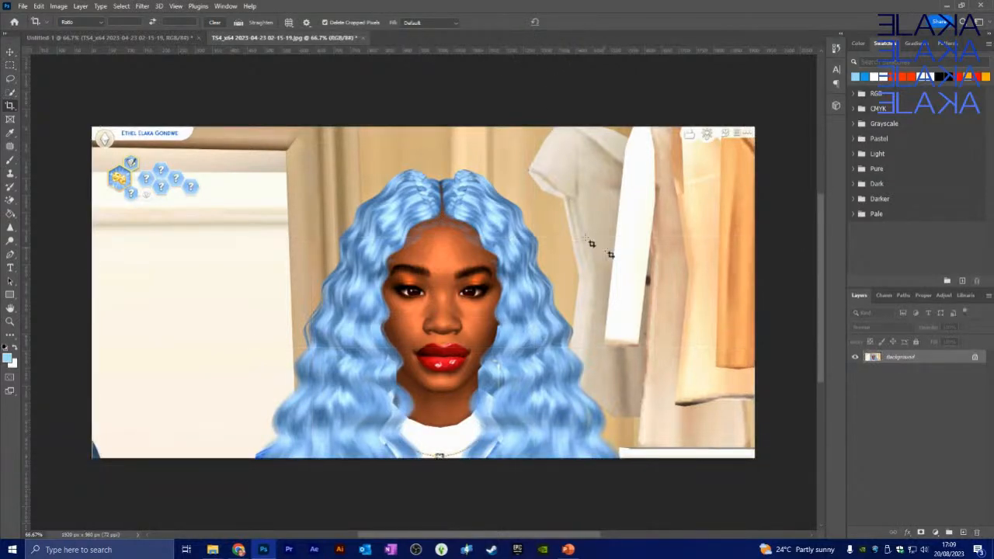
Save the cropped screenshot, return to the Untitled-1 document, and shift the updated character cut-out slightly down.
key(ctrl+s)
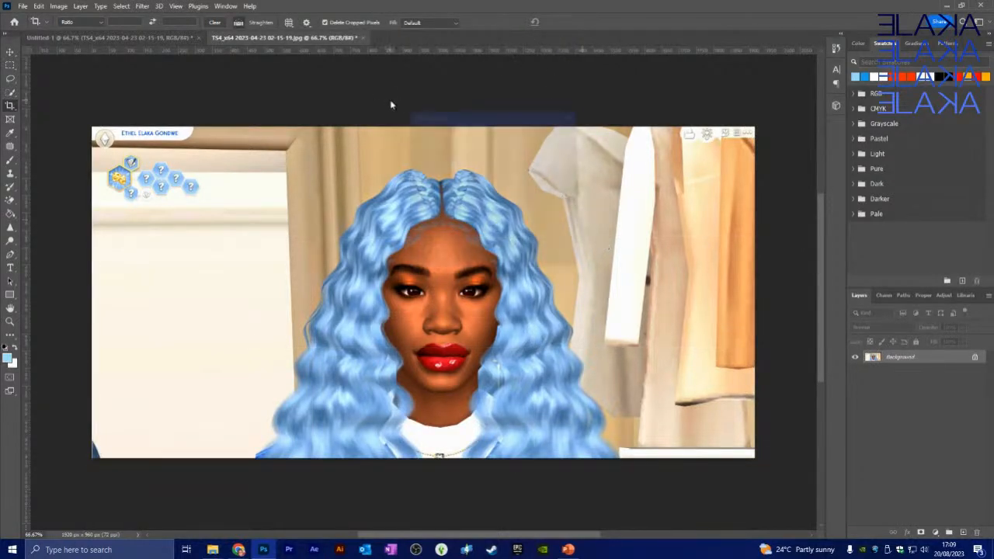
click(555, 137)
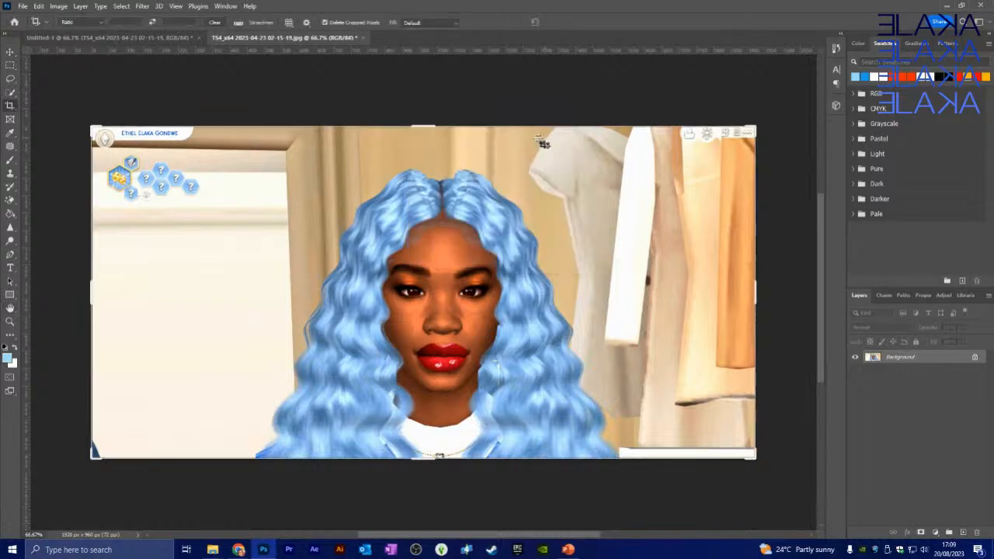
click(160, 39)
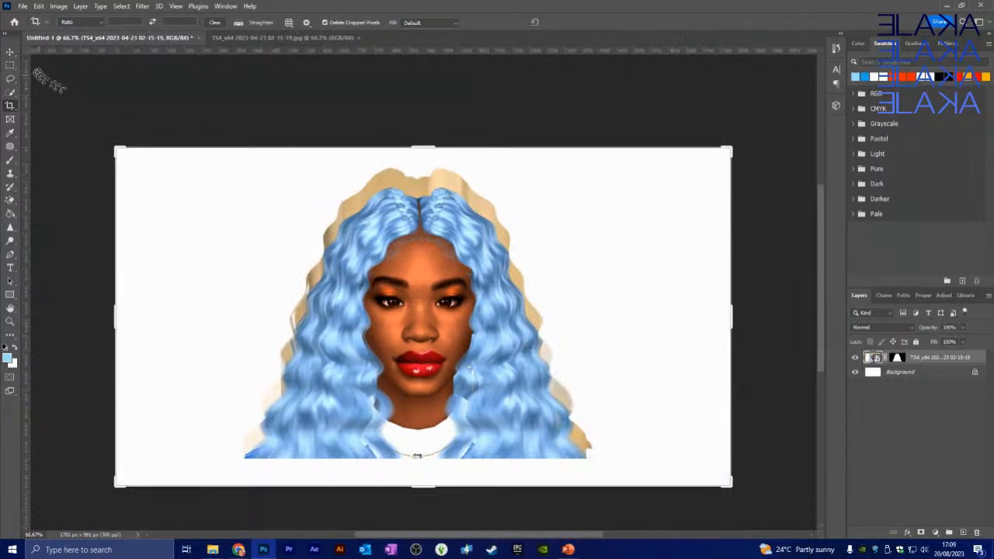
click(11, 52)
mouse_move(438, 293)
mouse_down()
mouse_move(432, 280)
mouse_move(440, 294)
mouse_up()
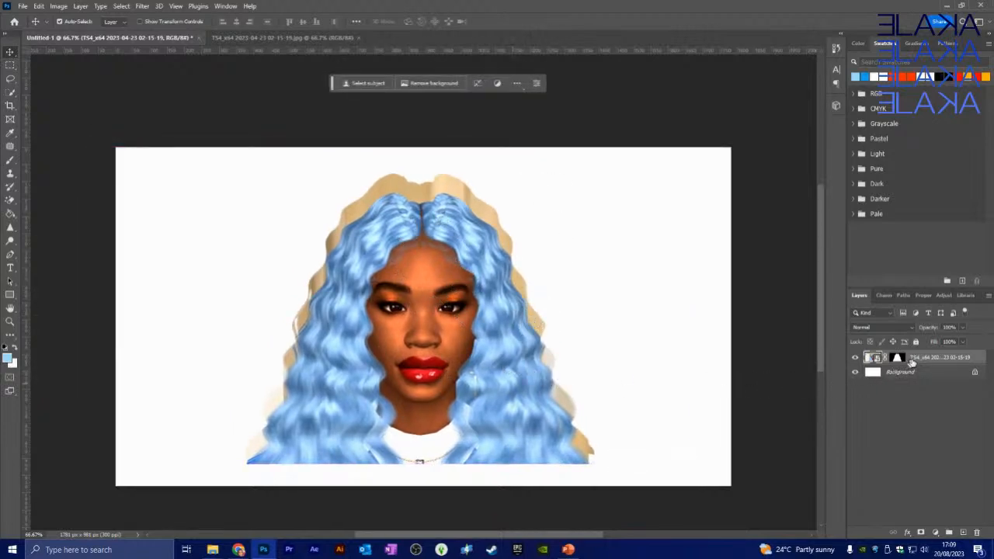
Refine the character's layer mask in Select and Mask, subtracting the beige backdrop left around the hair, and apply the refinement.
double_click(898, 357)
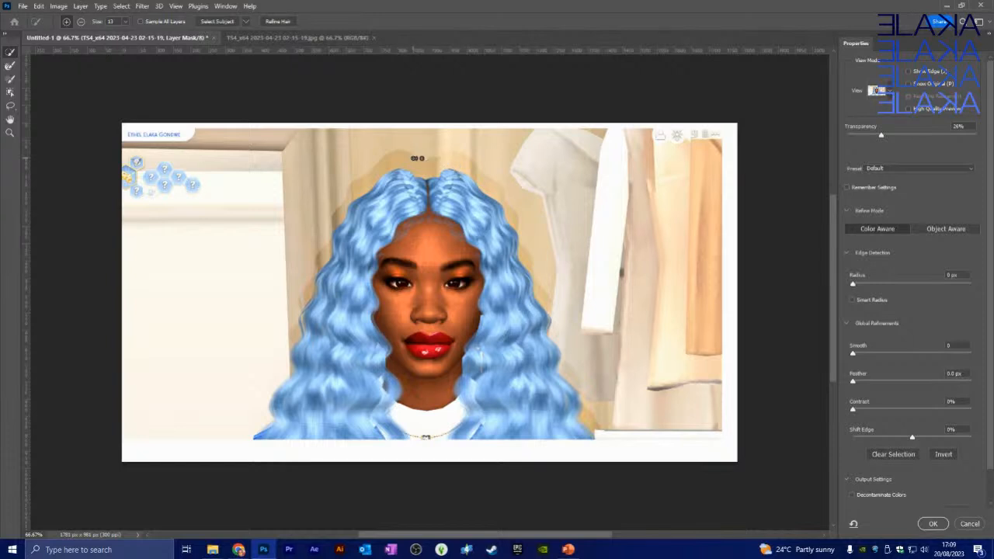
drag(418, 158, 428, 165)
drag(328, 230, 318, 257)
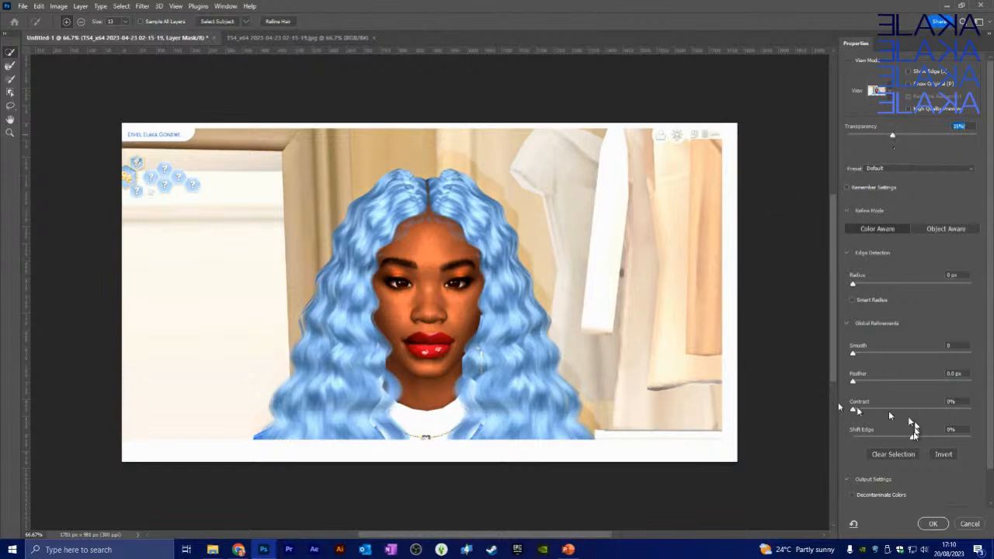
scroll(874, 494, down, 1)
scroll(872, 490, down, 1)
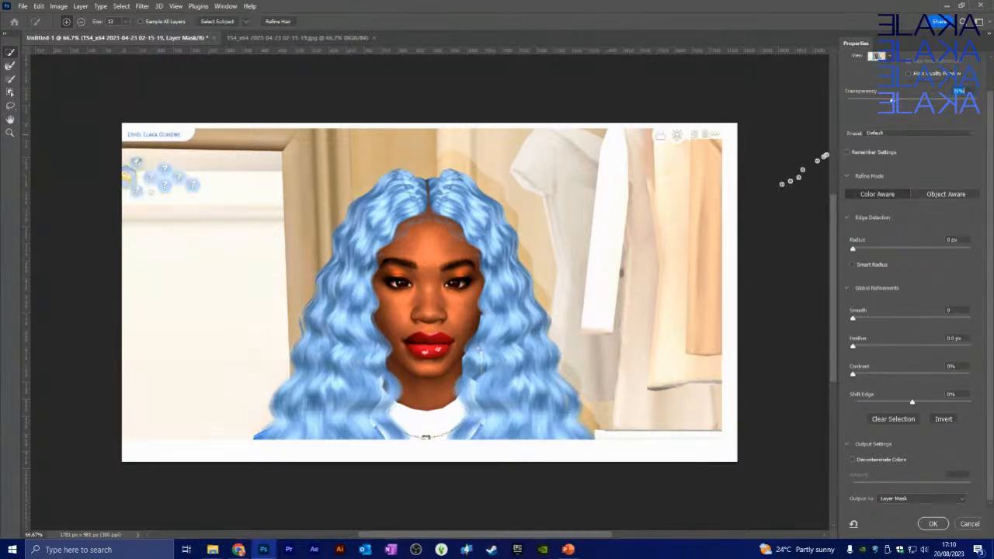
scroll(912, 175, up, 2)
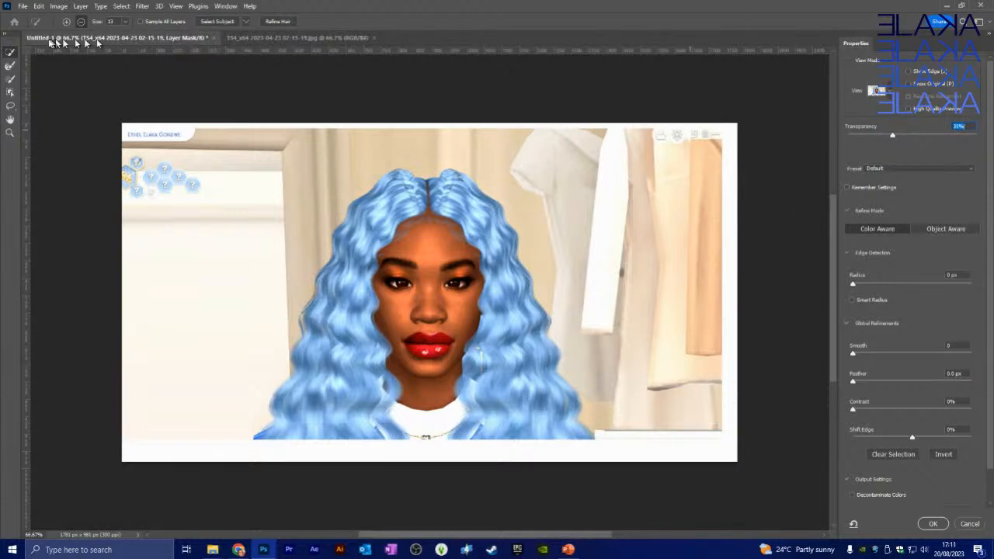
scroll(884, 272, down, 1)
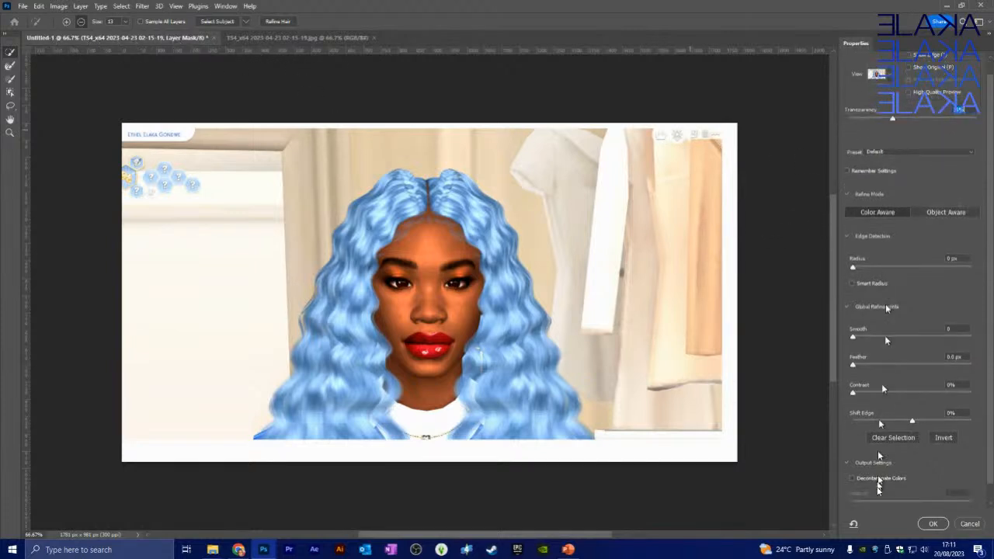
click(931, 526)
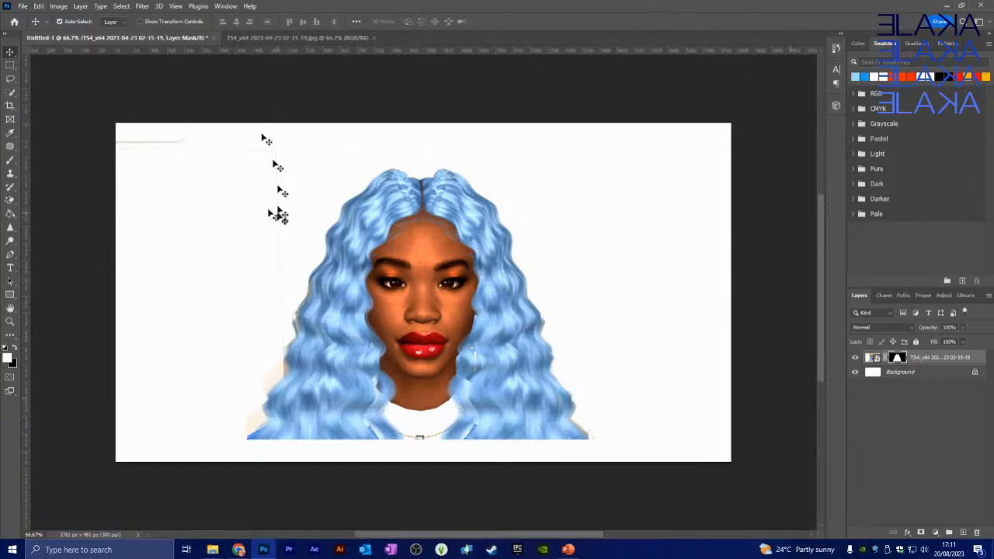
Clean the remaining backdrop off the mask beside the lower hair and move the character to the left edge of the canvas.
double_click(897, 357)
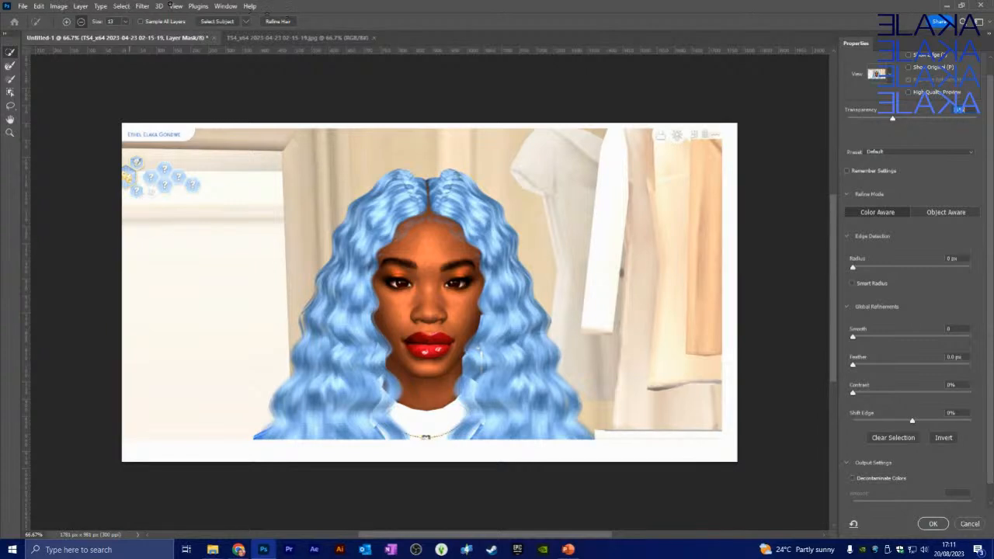
click(934, 524)
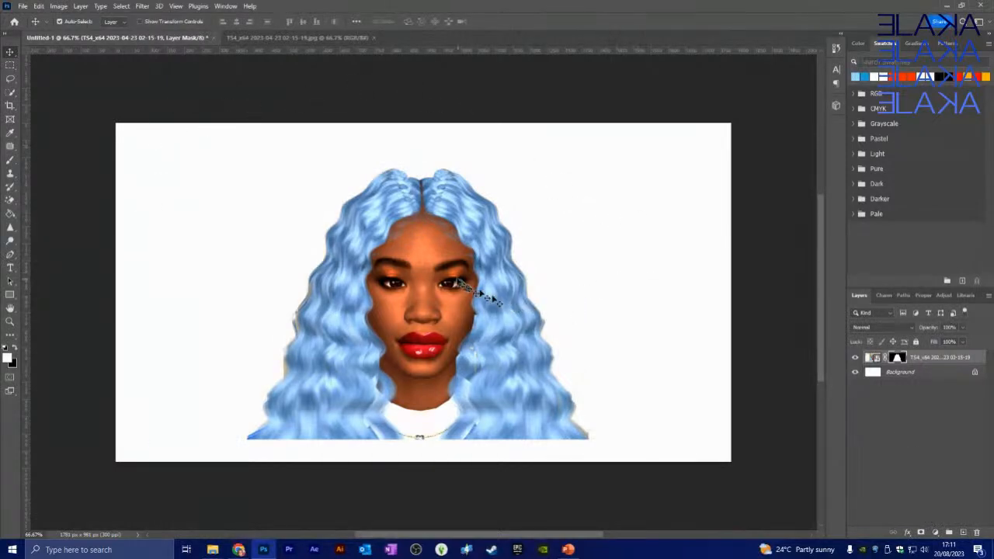
drag(460, 272, 322, 271)
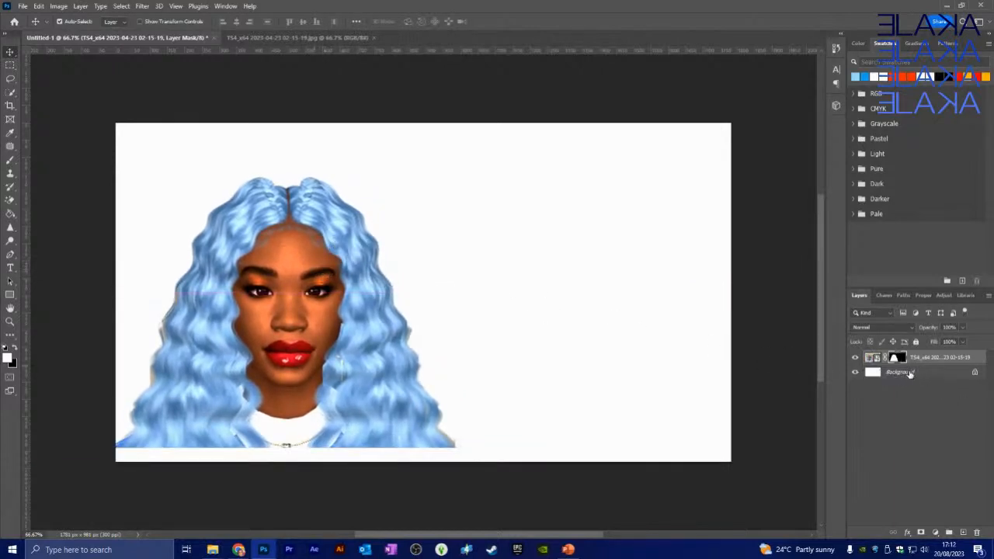
Select the Background layer and browse the Sims 4 Screenshots folder in File Explorer for a house picture.
click(910, 373)
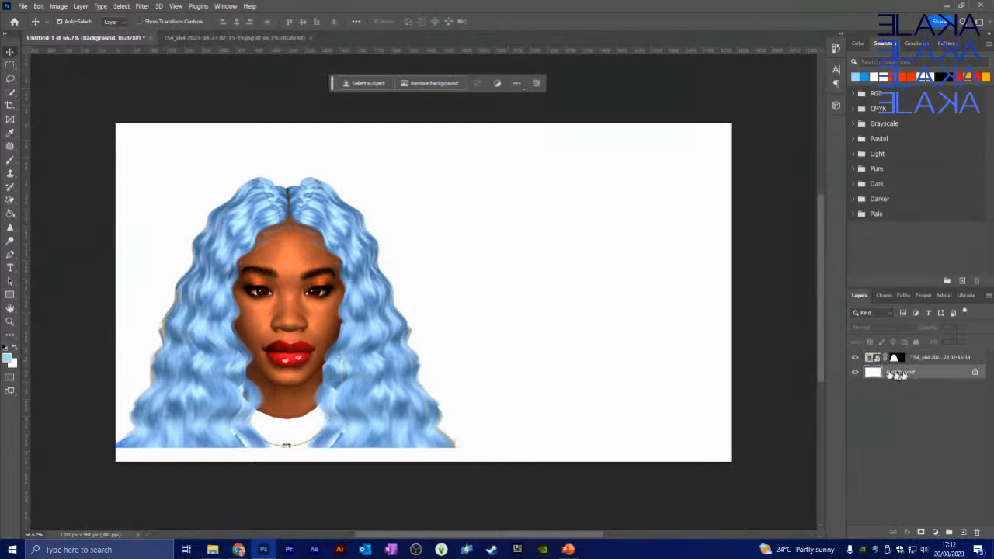
click(212, 551)
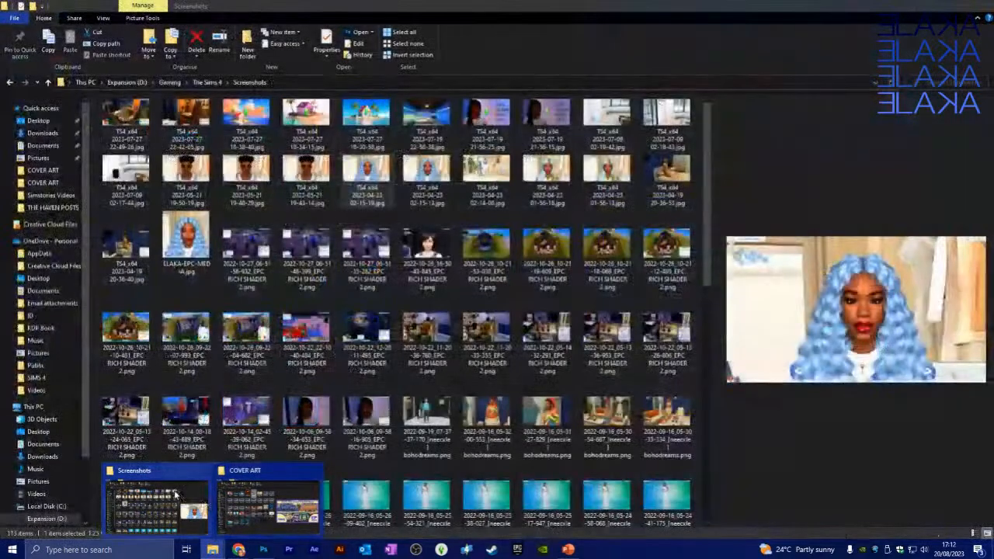
click(175, 495)
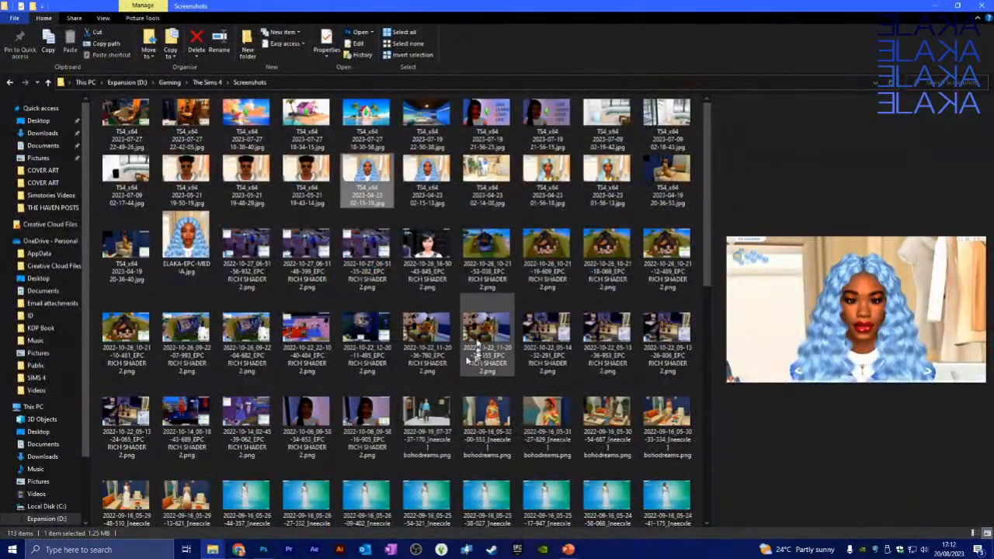
scroll(470, 334, down, 2)
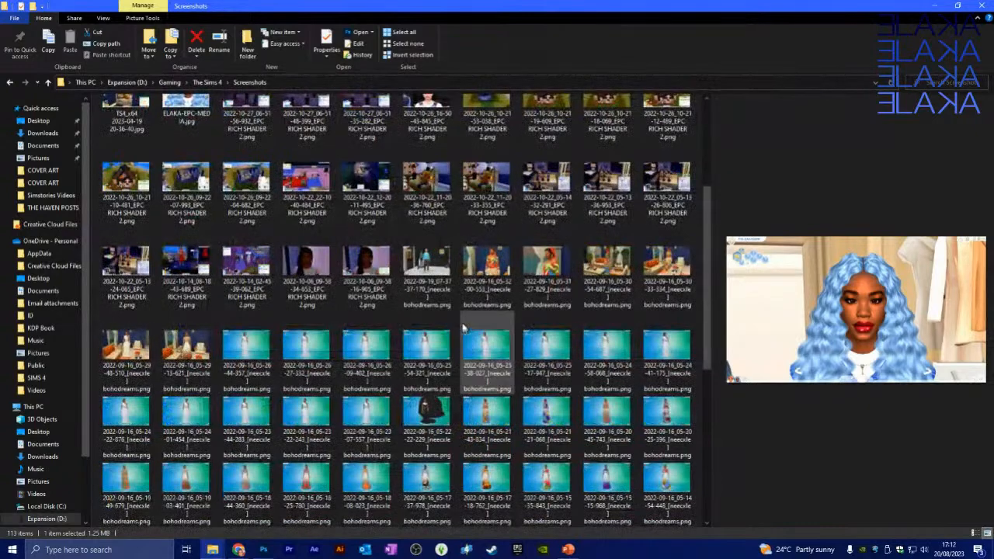
scroll(460, 294, down, 4)
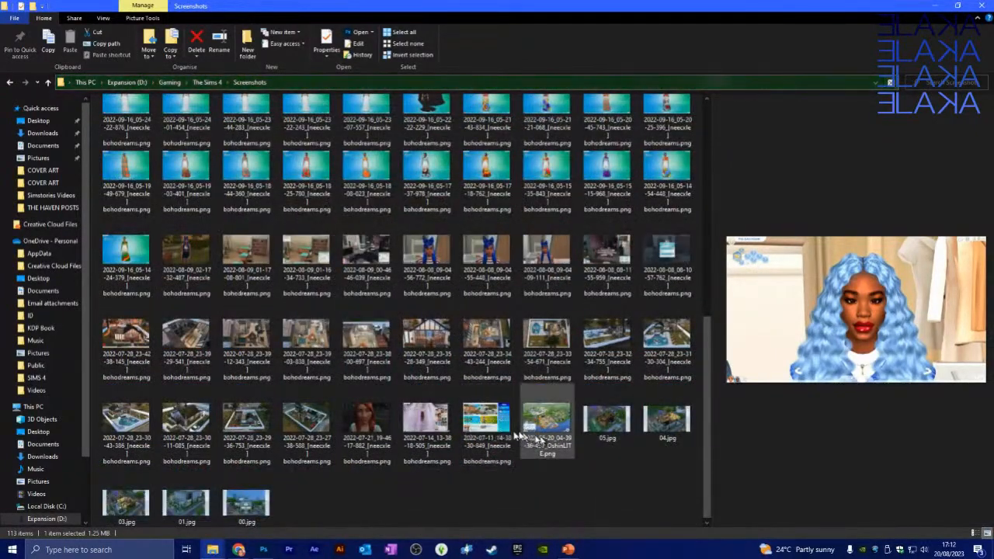
click(433, 345)
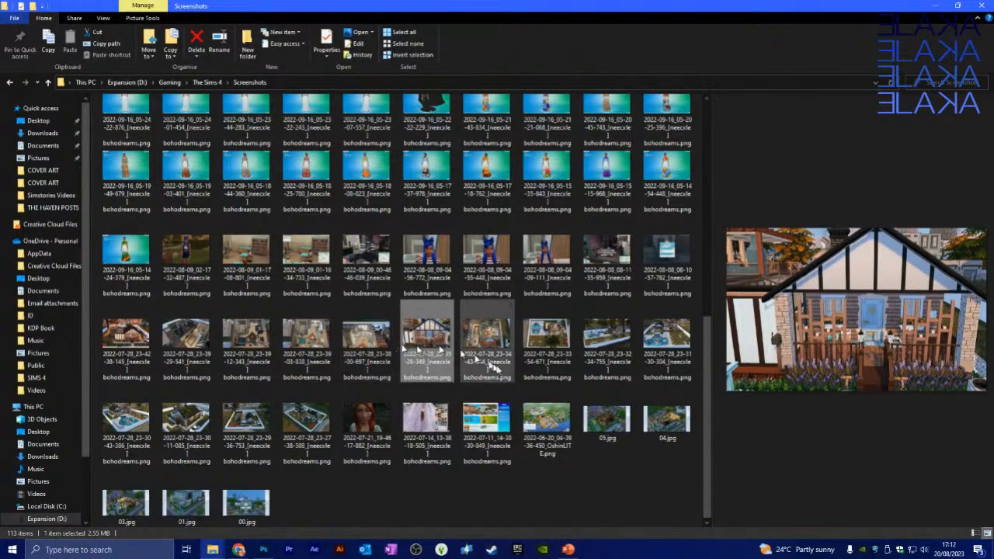
scroll(445, 363, up, 5)
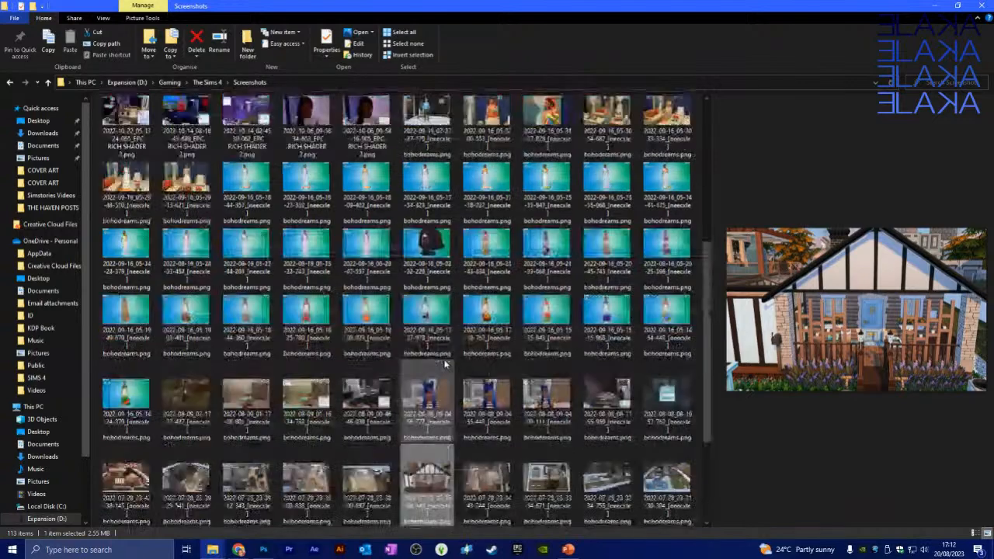
scroll(445, 364, up, 1)
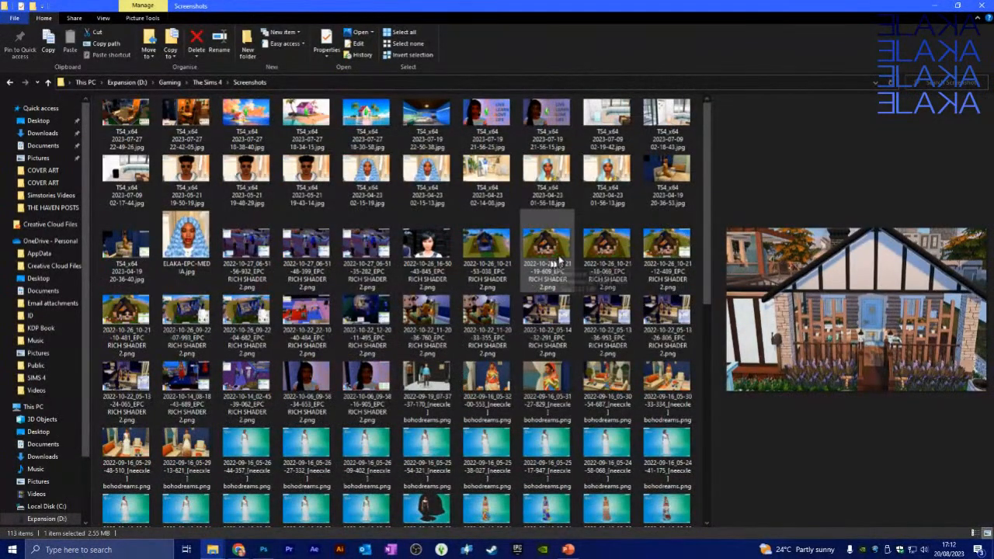
Place 2022-10-26_10-21-19-609_EPC RICH SHADER 2.png behind the character and enlarge it proportionally to about 25.5% to cover the canvas.
click(596, 282)
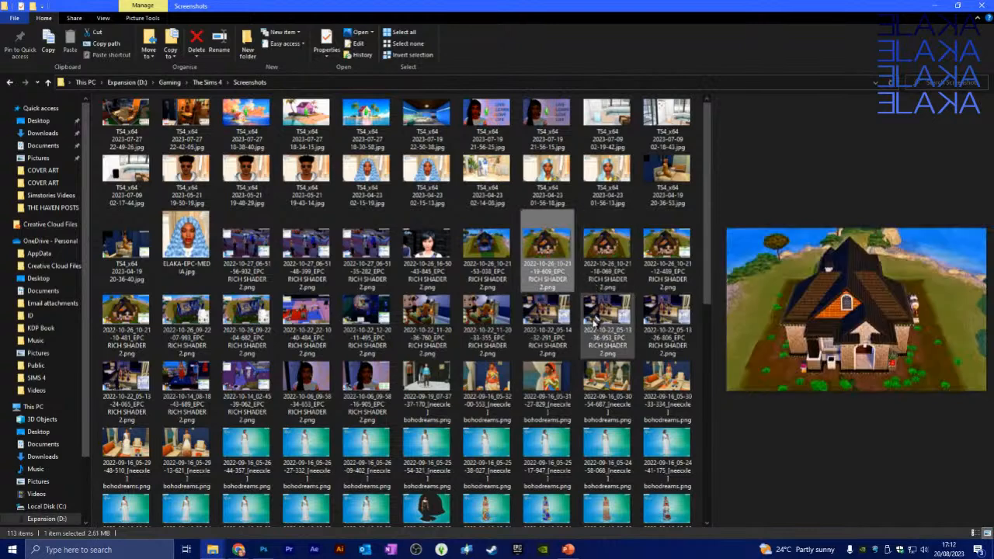
click(563, 272)
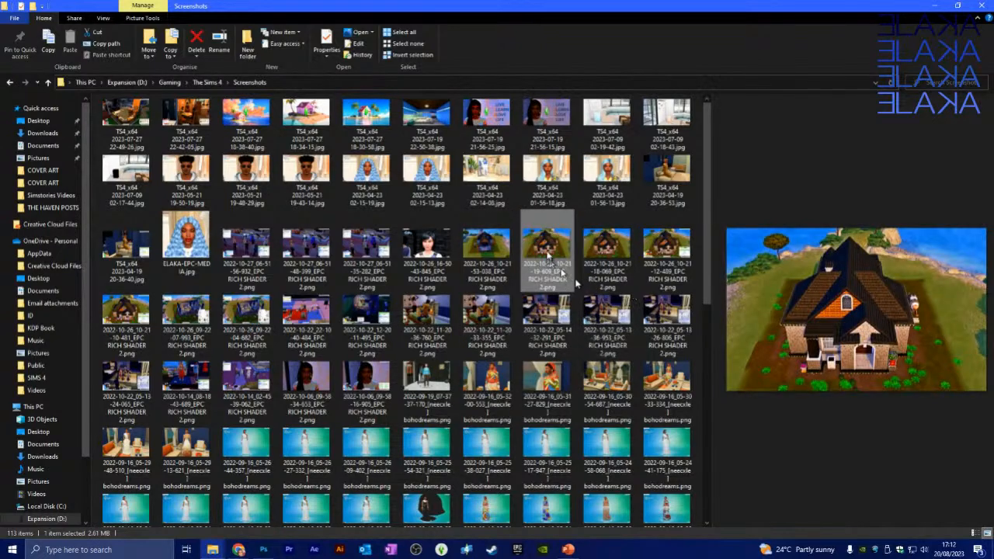
click(493, 239)
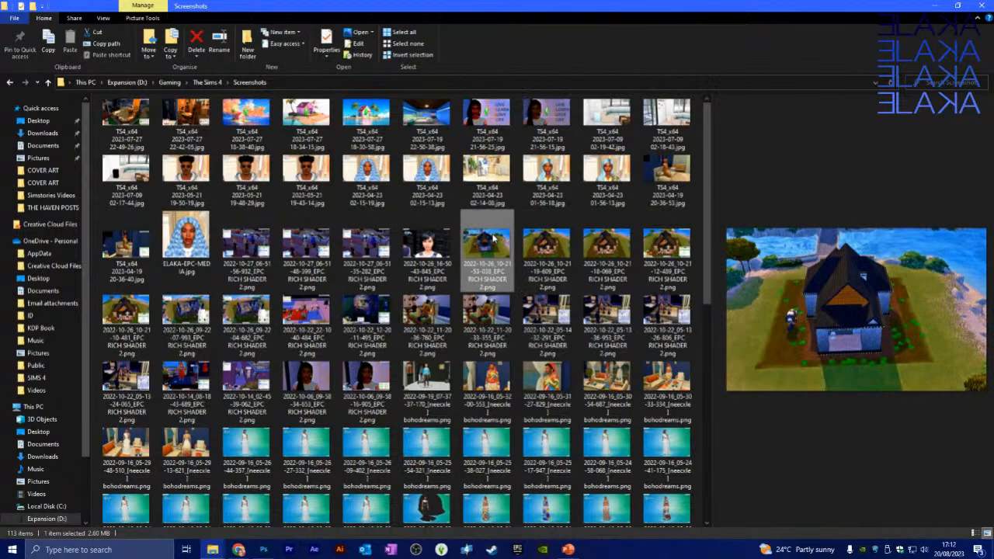
click(546, 248)
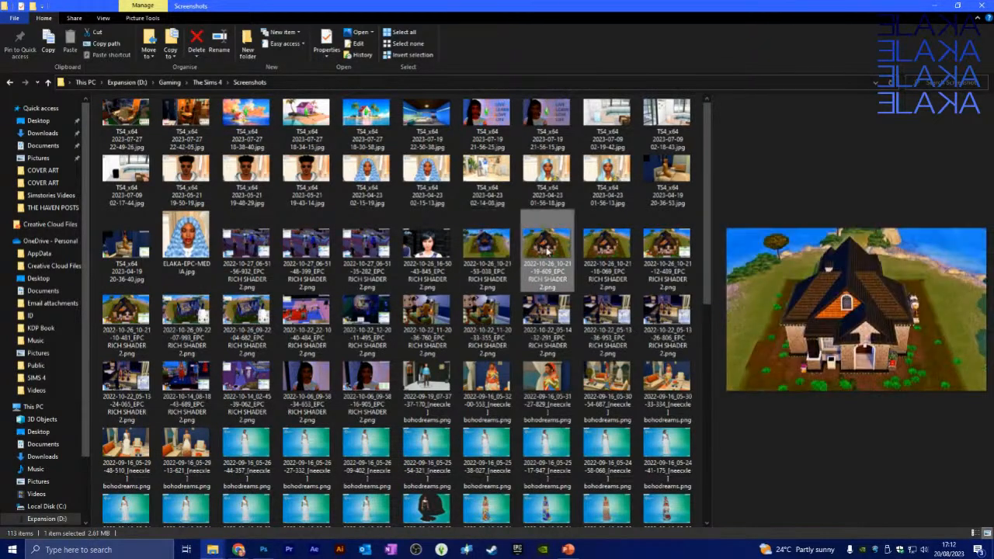
drag(556, 242, 437, 287)
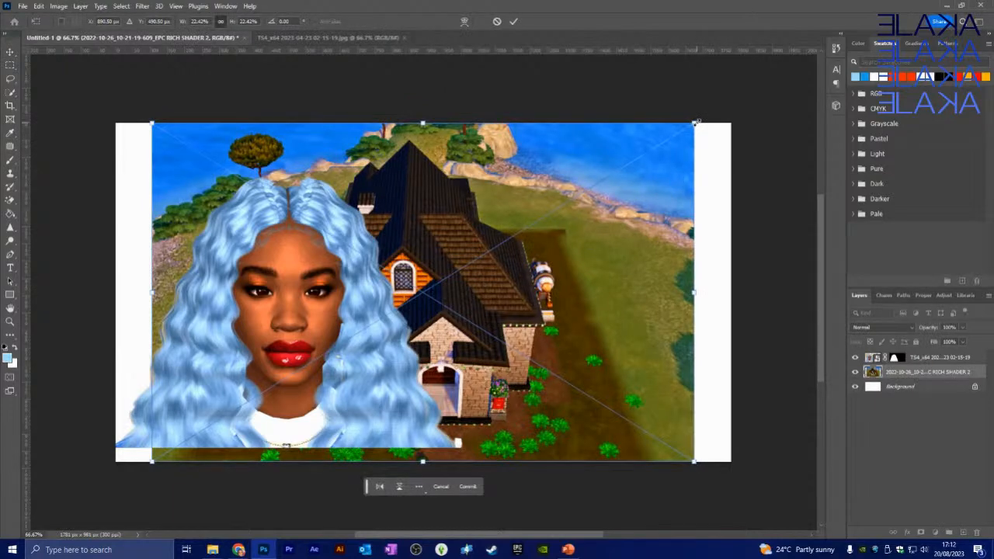
drag(697, 122, 741, 111)
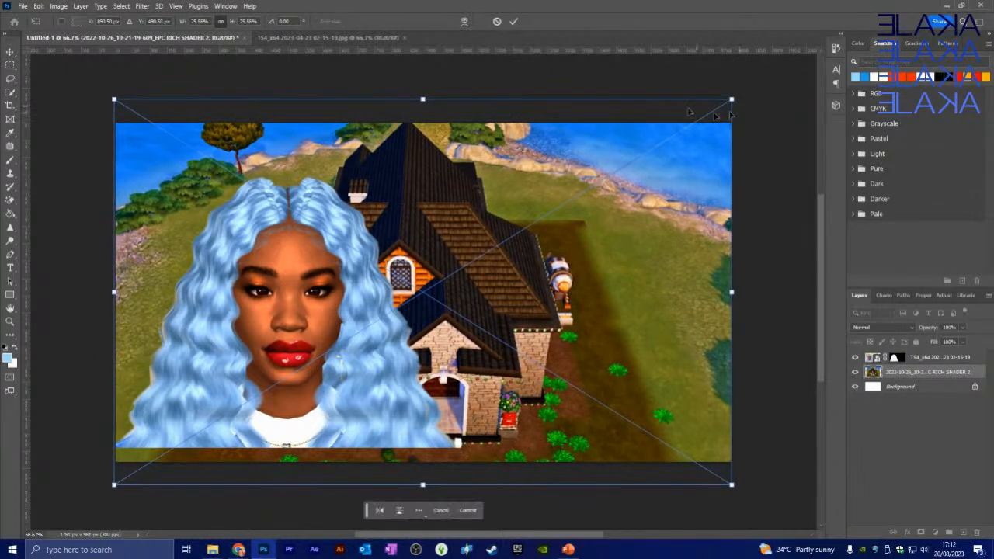
click(513, 21)
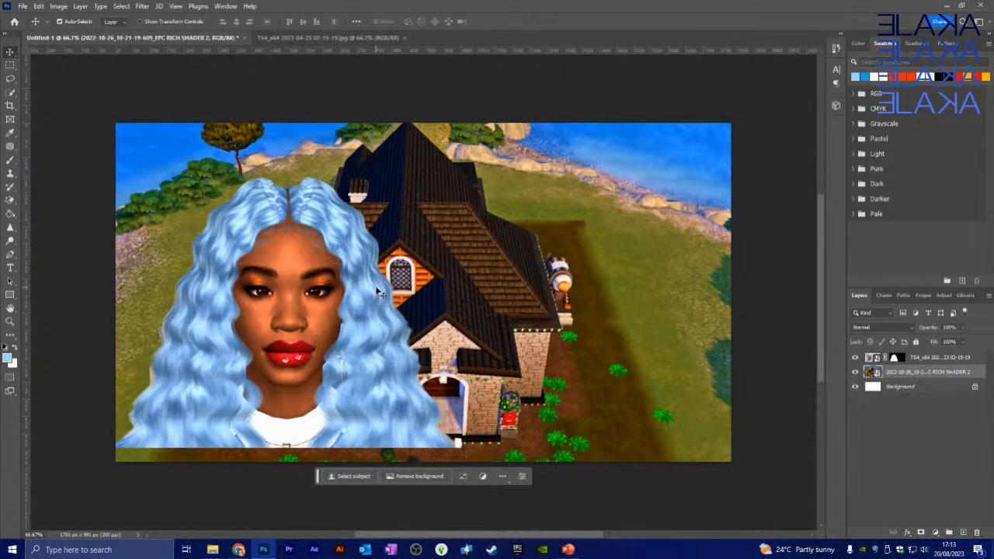
Move the character down and left until its base meets the canvas's lower edge, and shift the house picture right beside it.
click(301, 284)
mouse_move(301, 284)
mouse_down()
mouse_move(330, 270)
mouse_move(310, 270)
mouse_move(316, 280)
mouse_up()
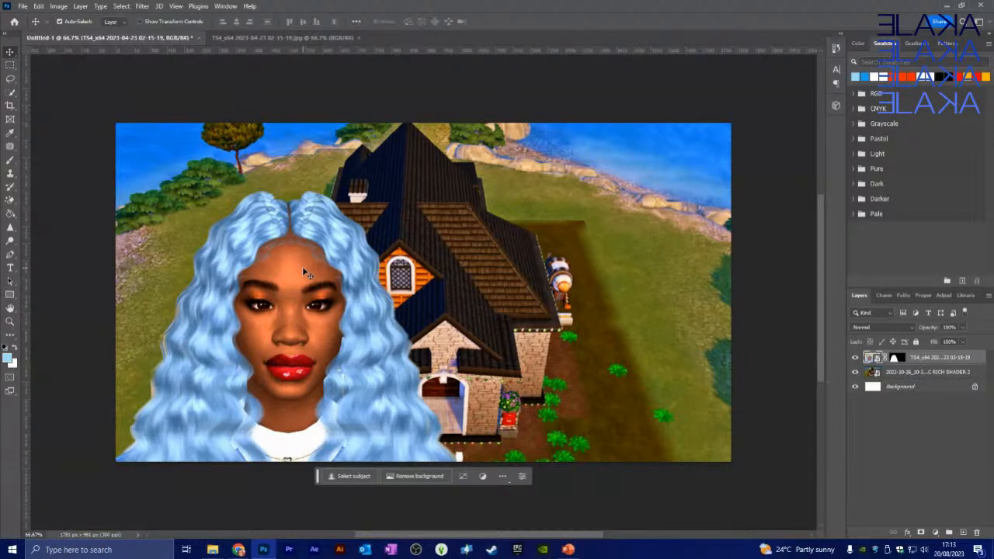
drag(308, 329, 216, 361)
drag(420, 290, 538, 303)
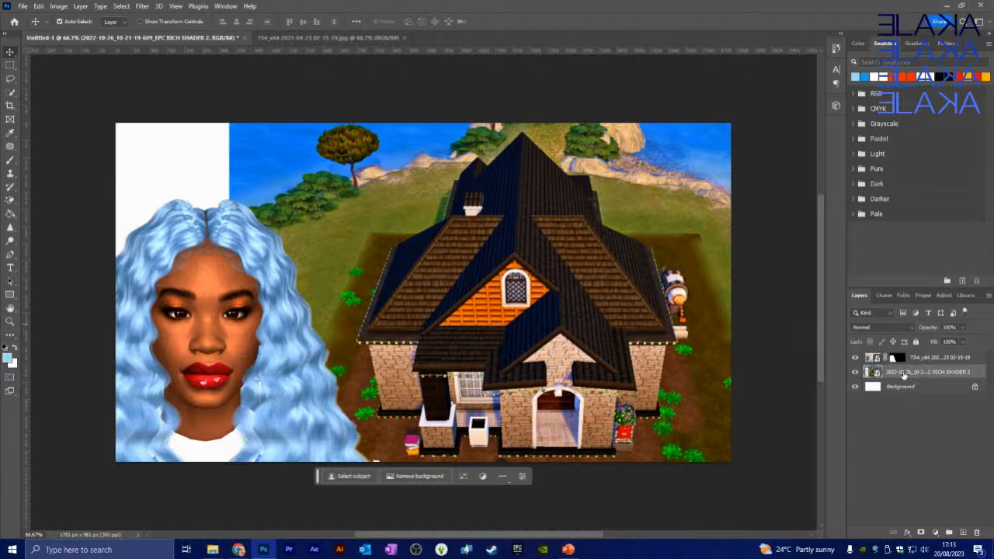
Duplicate the house picture layer beneath the original and move the copy left until it fills the white gap behind the character.
drag(902, 376, 903, 385)
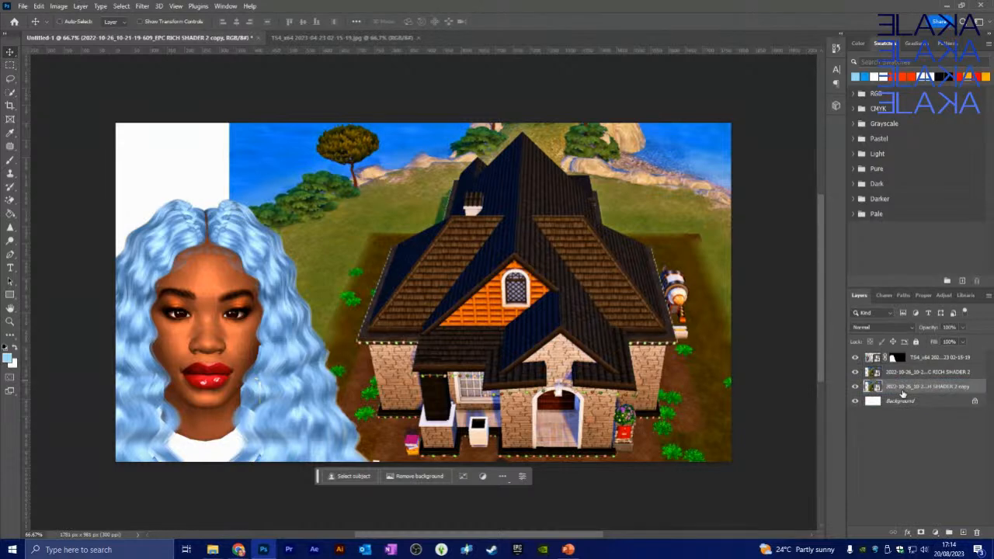
key(ctrl+t)
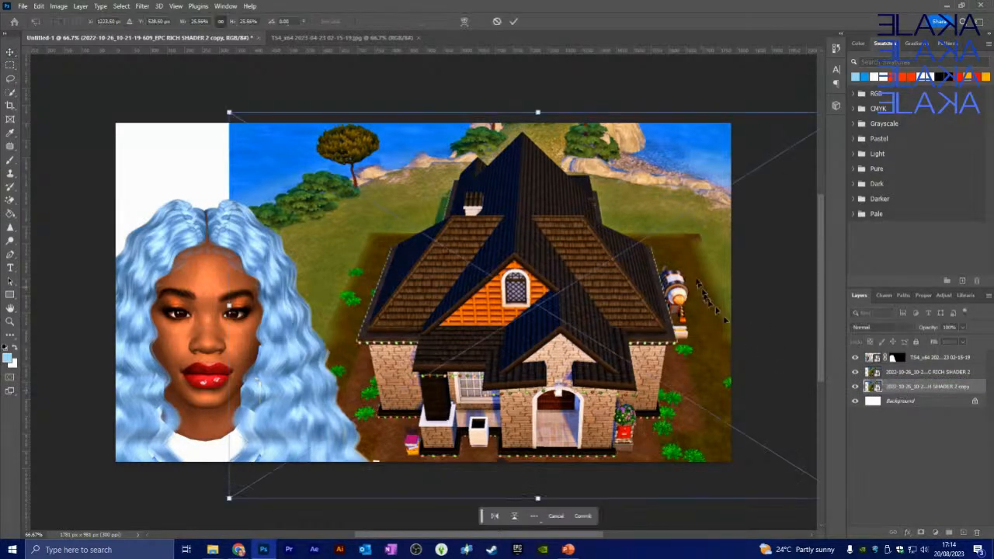
drag(622, 207, 515, 208)
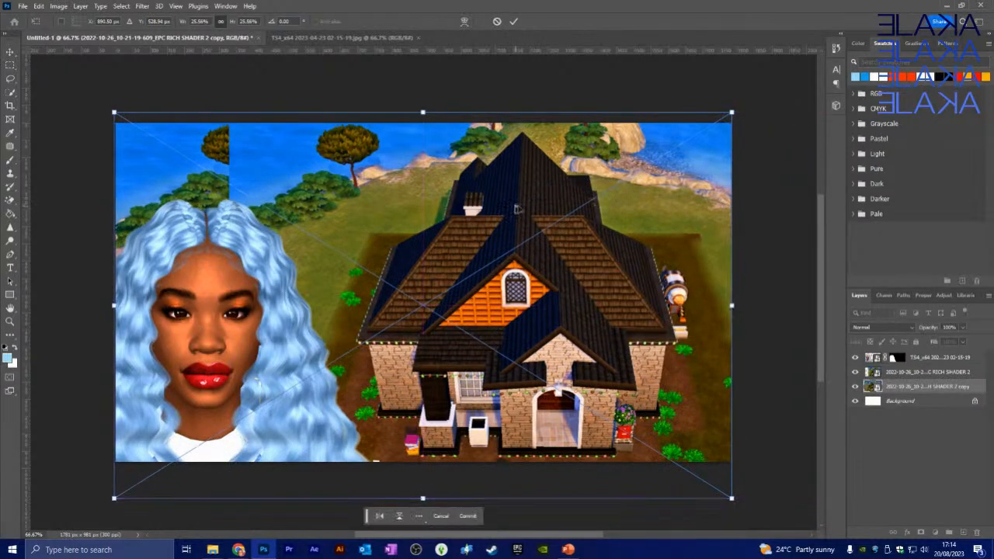
click(515, 22)
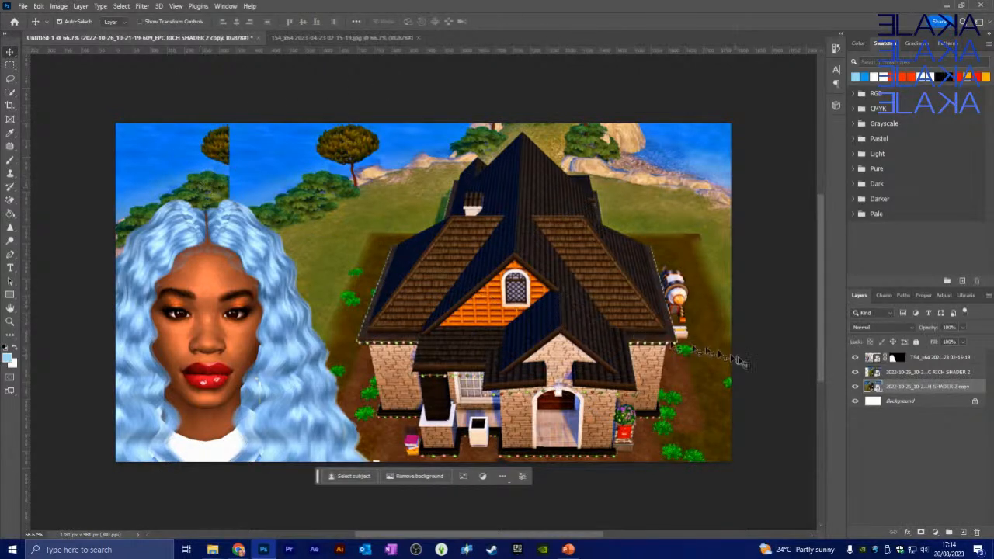
Hide the character layer and convert the two house picture layers into a single smart object.
click(855, 358)
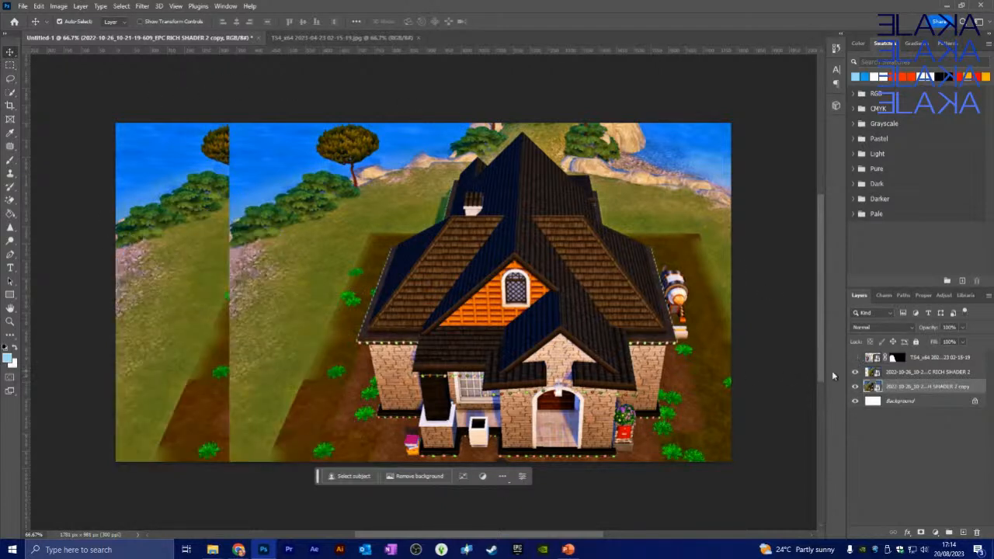
ctrl+click(930, 373)
right_click(931, 375)
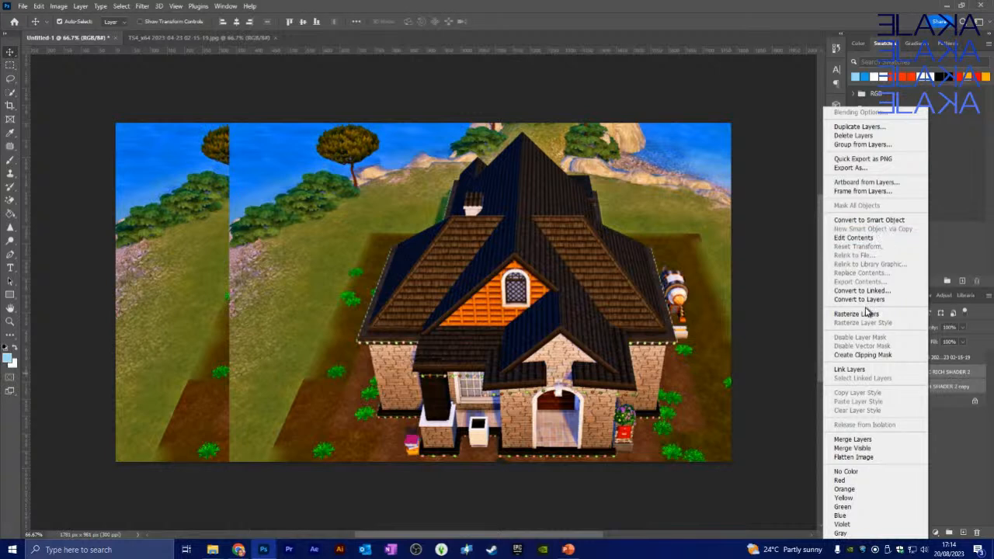
click(870, 221)
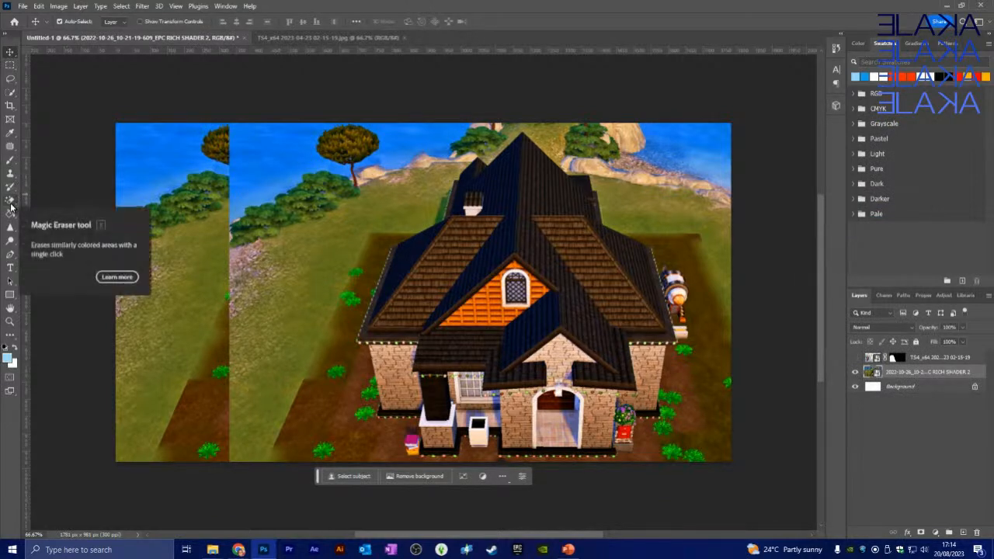
Outline the cut-off tree at the seam in the water with the Patch tool.
click(10, 146)
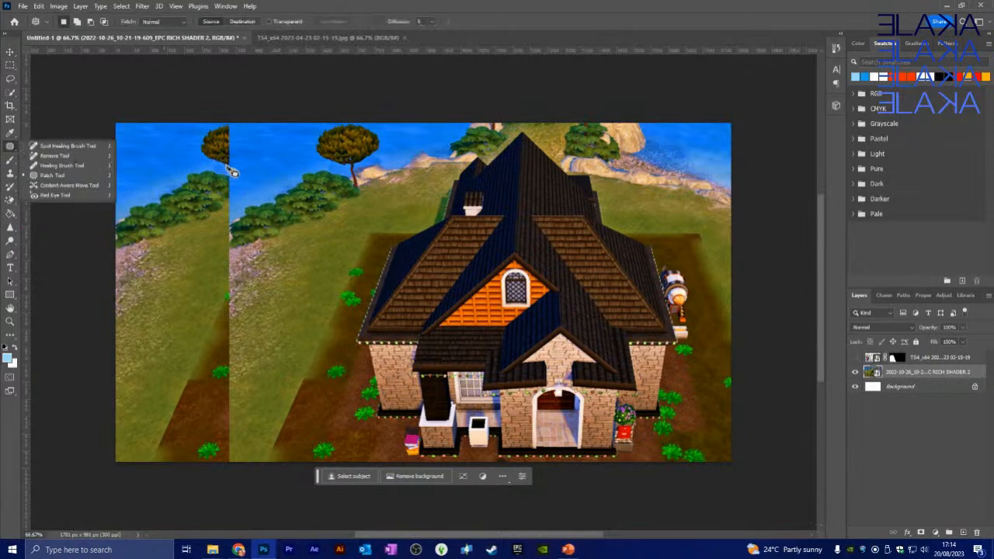
click(242, 216)
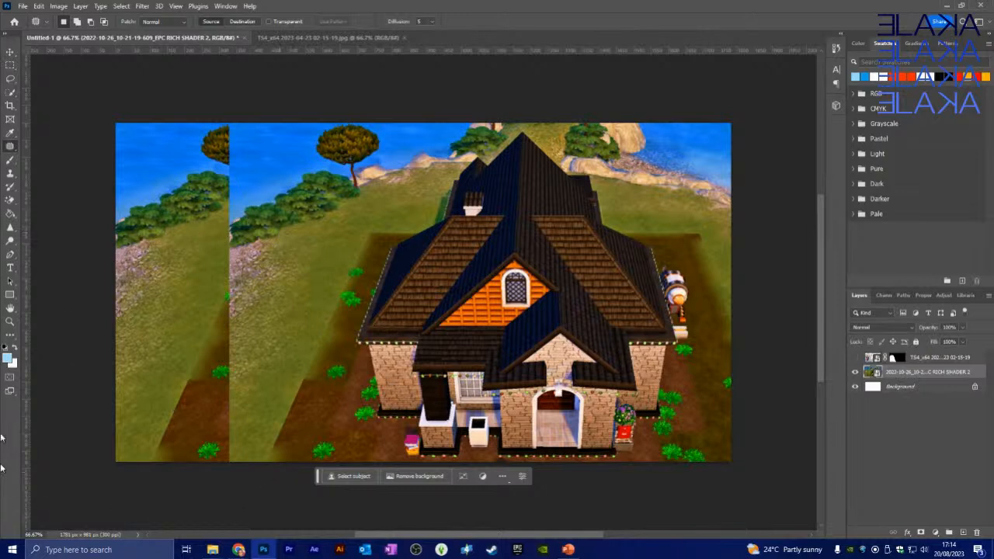
right_click(12, 148)
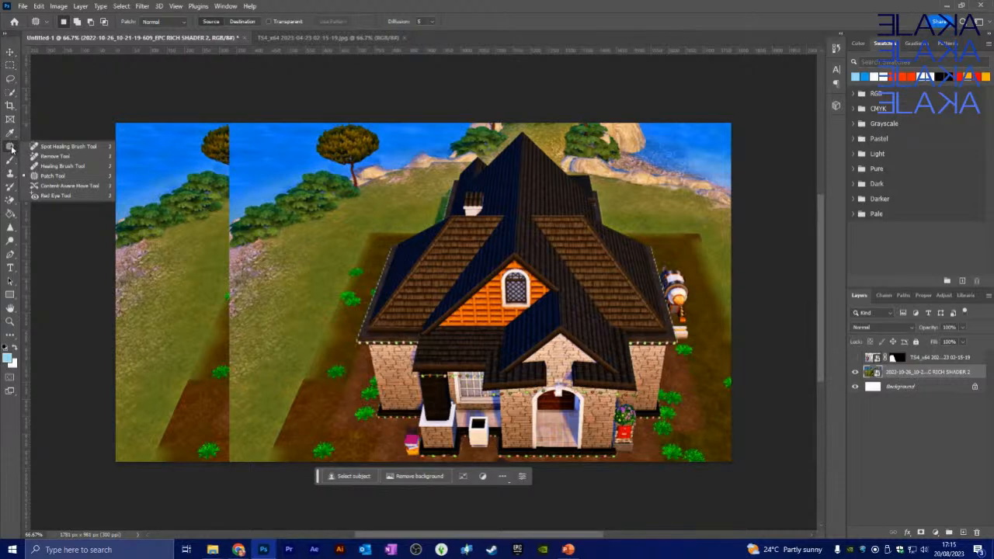
click(54, 178)
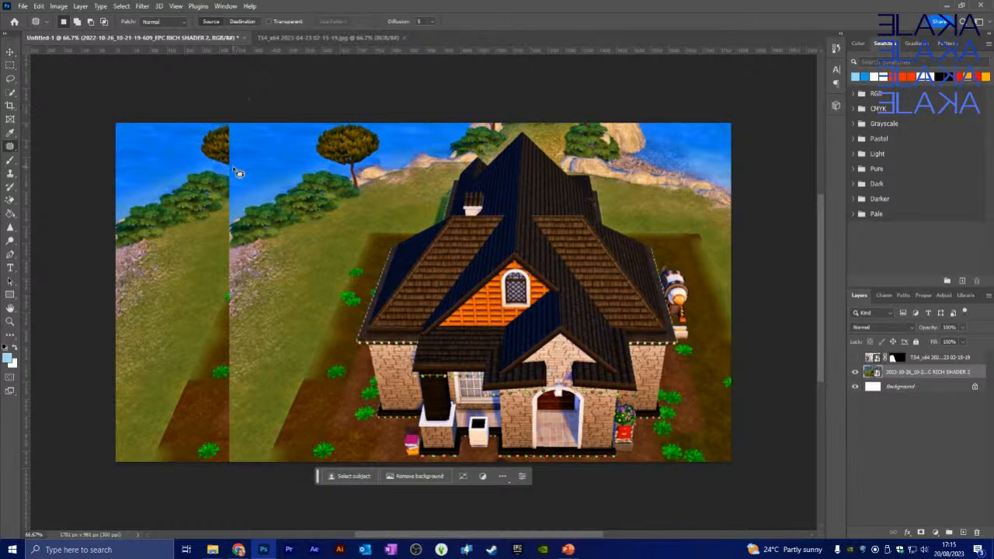
drag(232, 170, 229, 171)
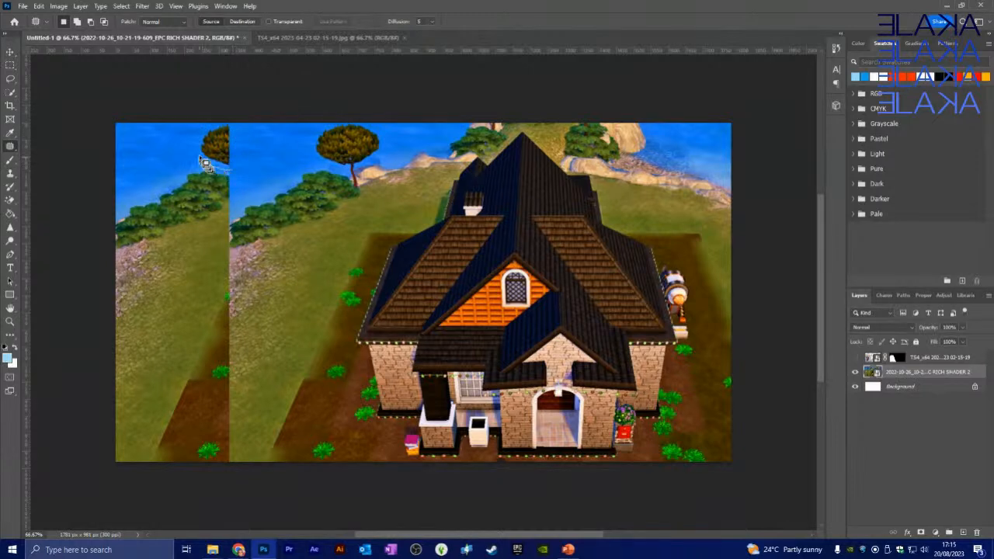
drag(204, 135, 220, 134)
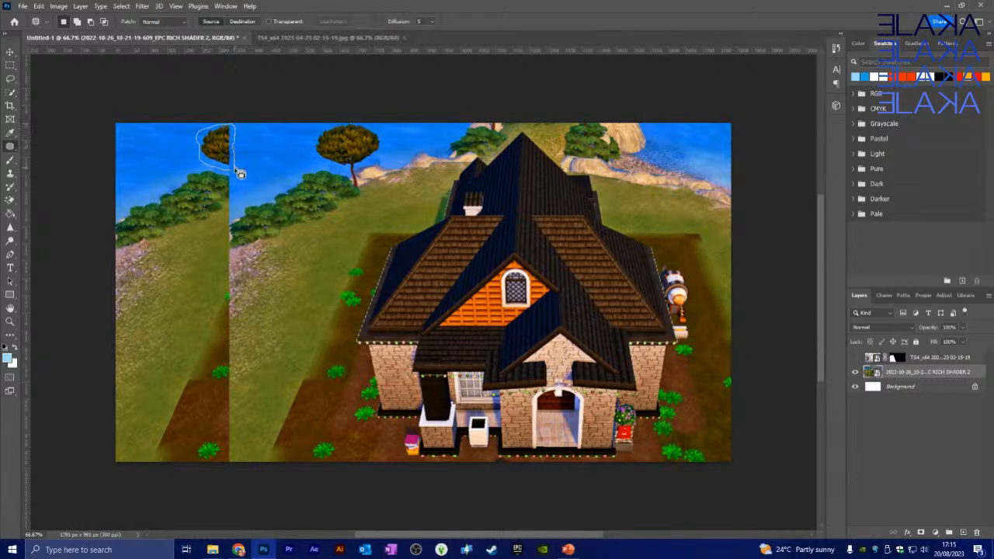
drag(237, 177, 233, 170)
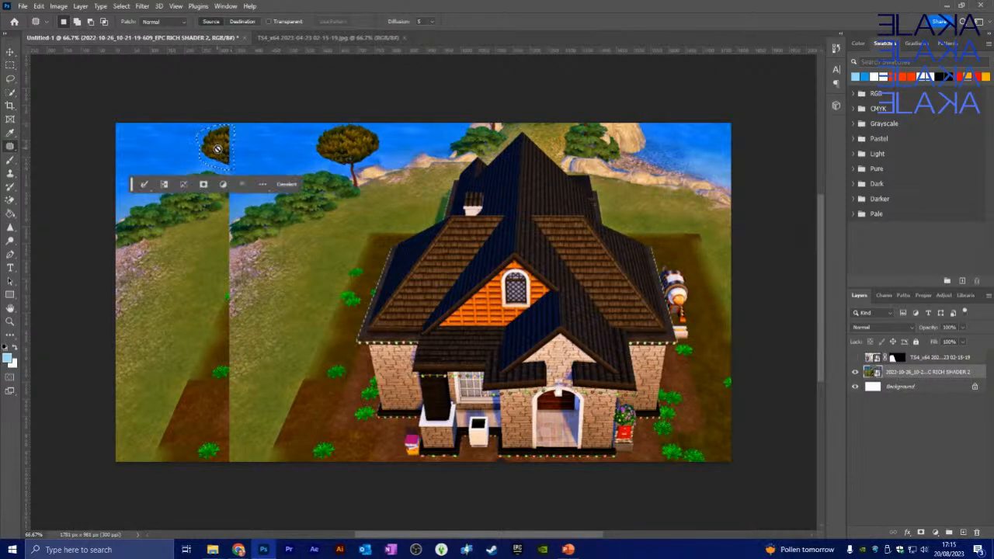
Rasterize the house smart object, patch the cut-off tree with the clear water beside it, and deselect.
click(218, 148)
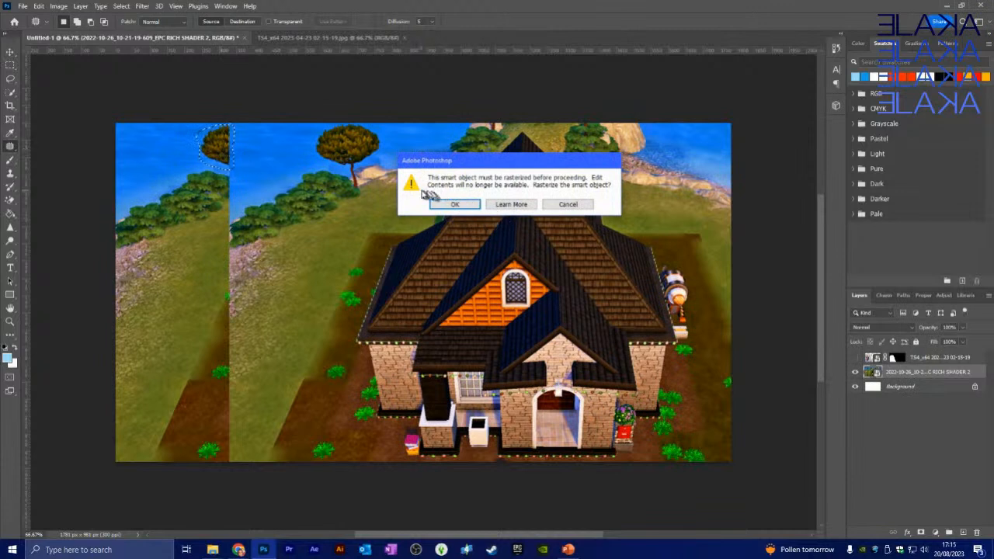
click(463, 205)
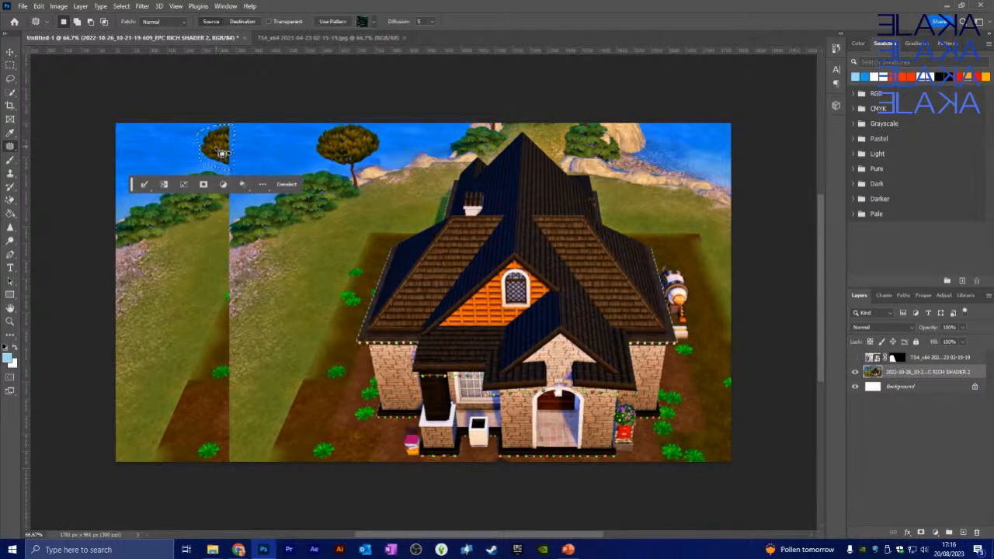
drag(223, 154, 259, 153)
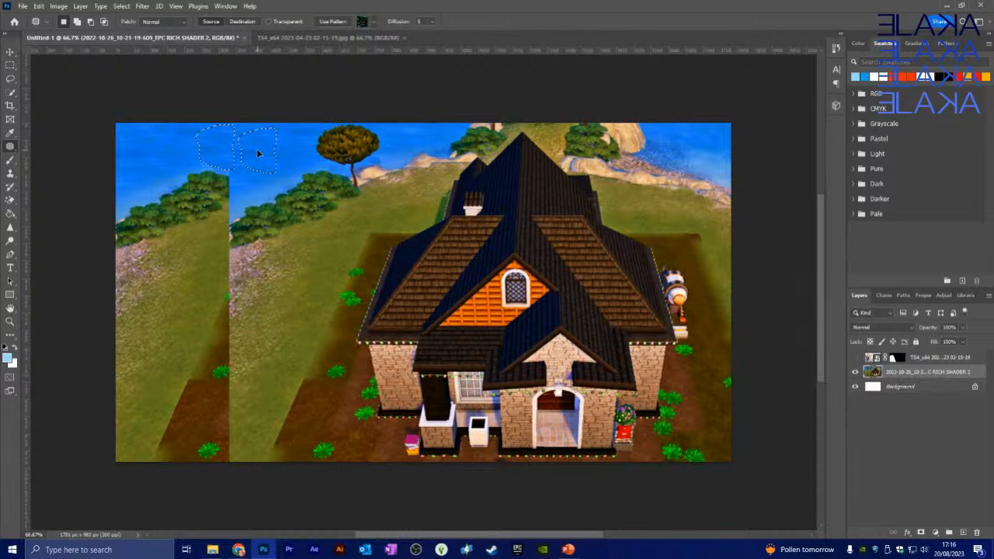
drag(258, 153, 263, 156)
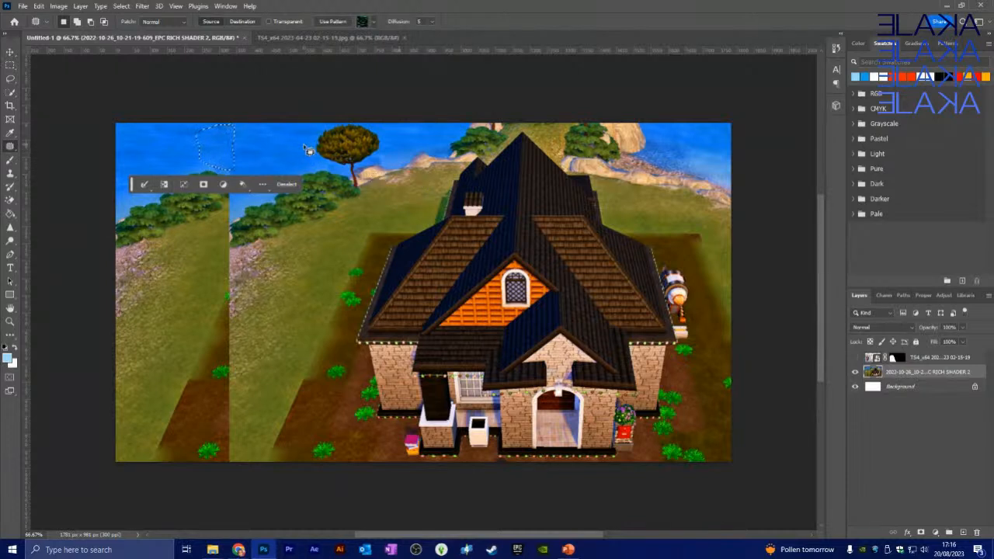
click(400, 155)
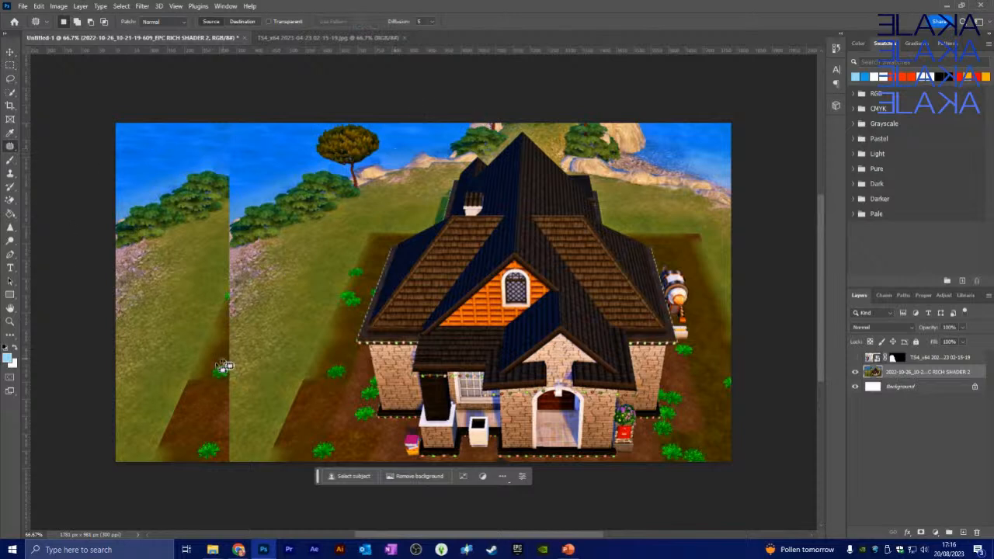
Patch the bush top at the seam with nearby water, and patch the upper edge of the resulting blur.
mouse_move(232, 171)
mouse_down()
mouse_move(171, 161)
mouse_move(160, 196)
mouse_move(210, 211)
mouse_move(246, 185)
mouse_move(227, 166)
mouse_up()
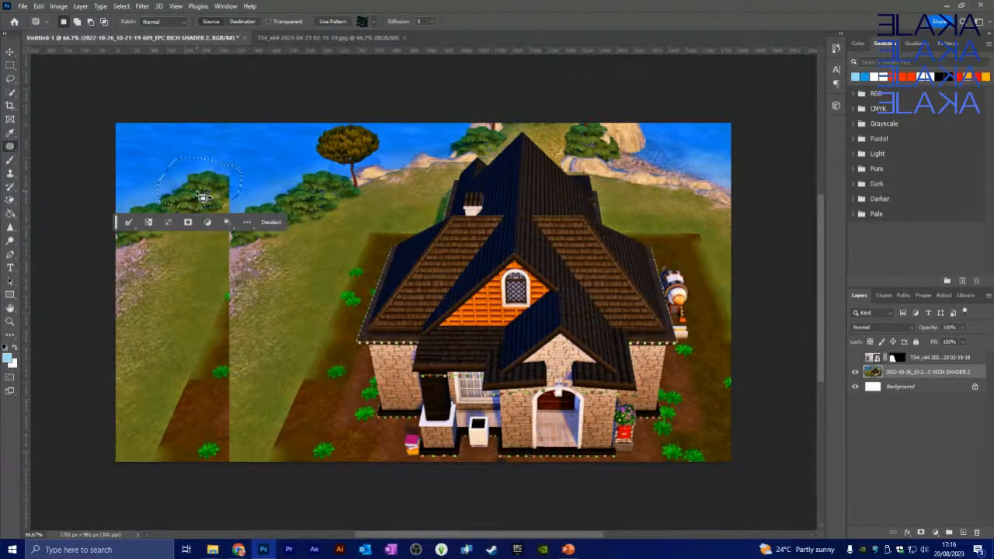
drag(202, 195, 258, 161)
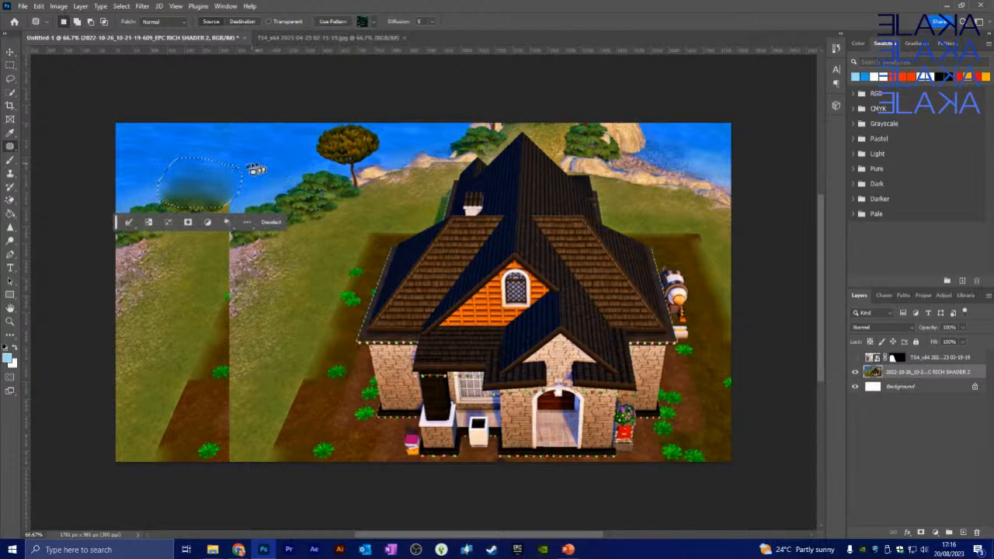
key(ctrl+d)
mouse_move(138, 186)
mouse_down()
mouse_move(158, 199)
mouse_move(231, 202)
mouse_move(233, 182)
mouse_move(140, 183)
mouse_up()
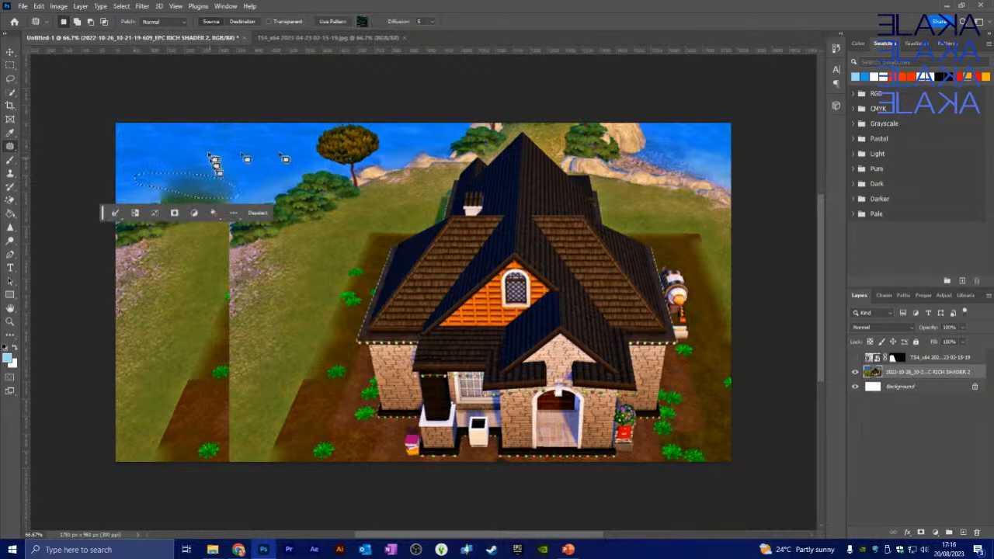
drag(208, 193, 219, 164)
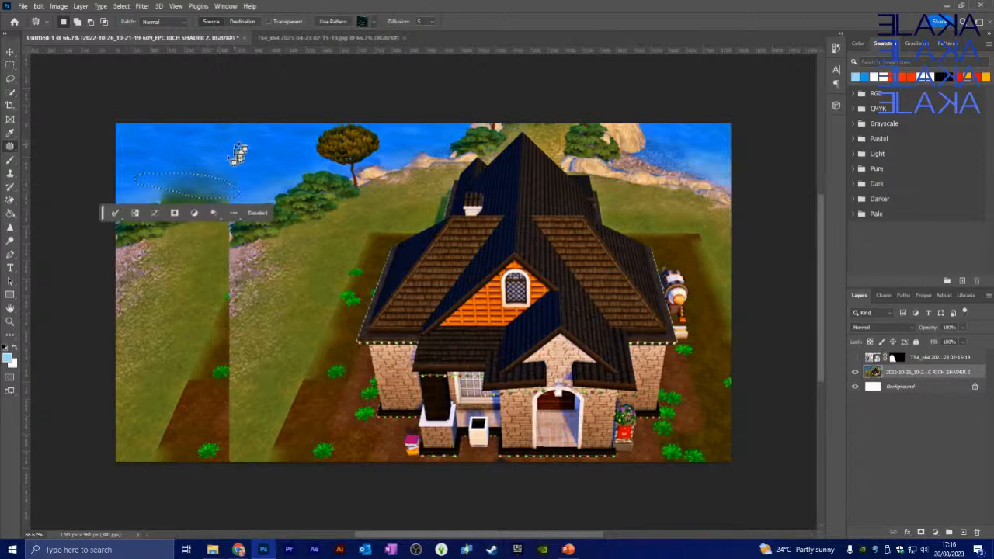
Patch the seam spot at the canvas's upper edge and the dark smudge where the bush top was, using water.
click(233, 126)
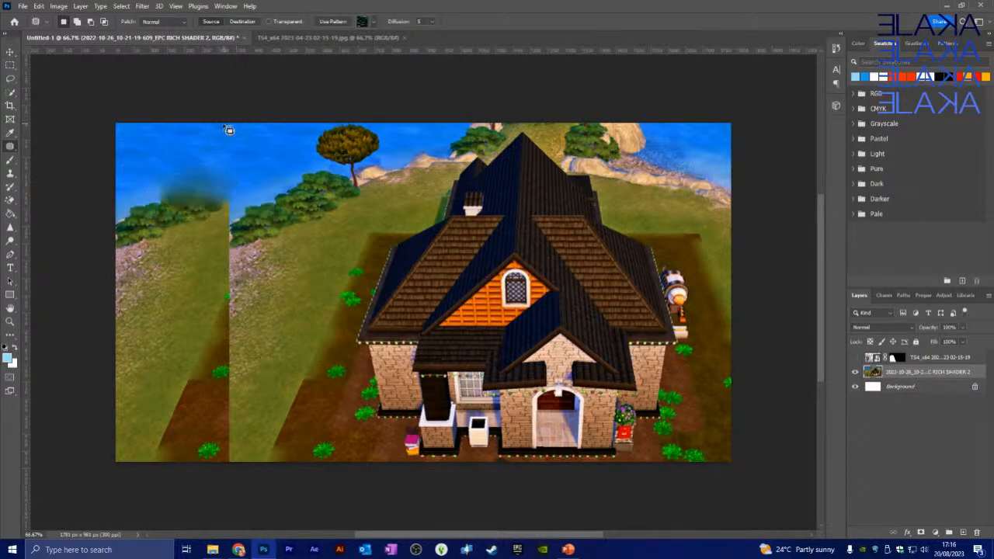
drag(229, 125, 239, 138)
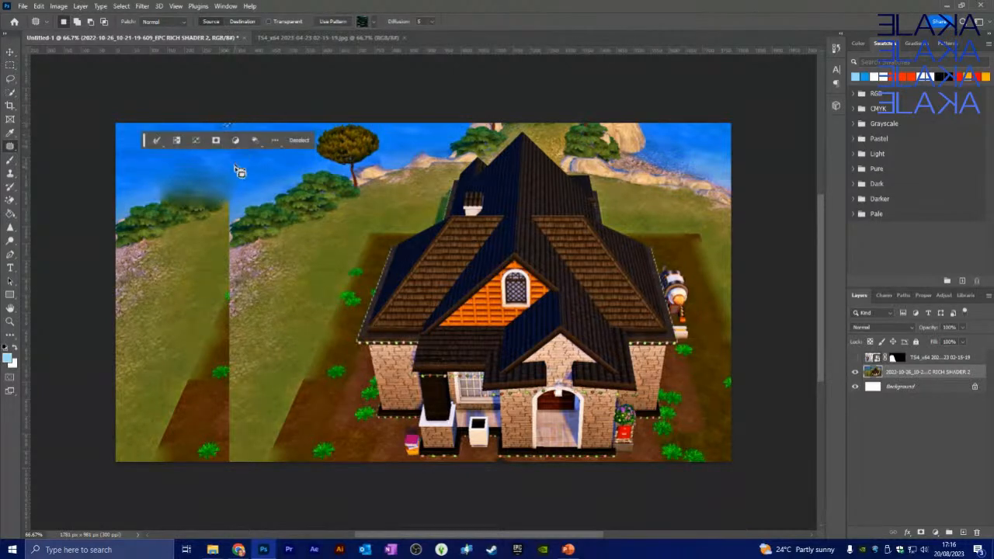
click(236, 168)
mouse_move(233, 204)
mouse_down()
mouse_move(244, 200)
mouse_move(198, 214)
mouse_move(159, 182)
mouse_move(225, 185)
mouse_move(243, 200)
mouse_move(213, 169)
mouse_move(240, 157)
mouse_up()
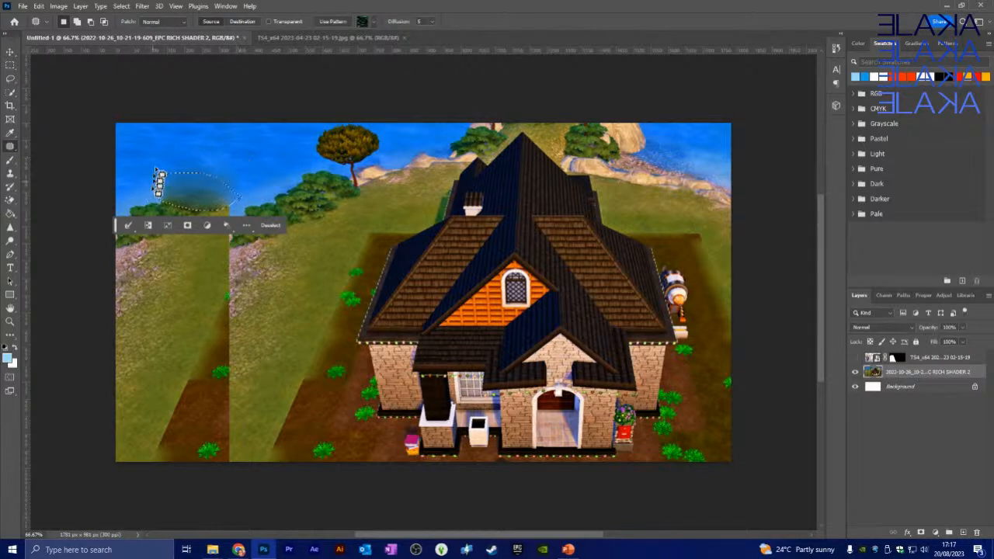
Patch the remaining bushes along the left shoreline with water and re-patch the smudged area beside the seam.
mouse_move(118, 191)
mouse_down()
mouse_move(124, 219)
mouse_move(148, 230)
mouse_move(208, 231)
mouse_move(235, 203)
mouse_move(203, 185)
mouse_move(118, 193)
mouse_up()
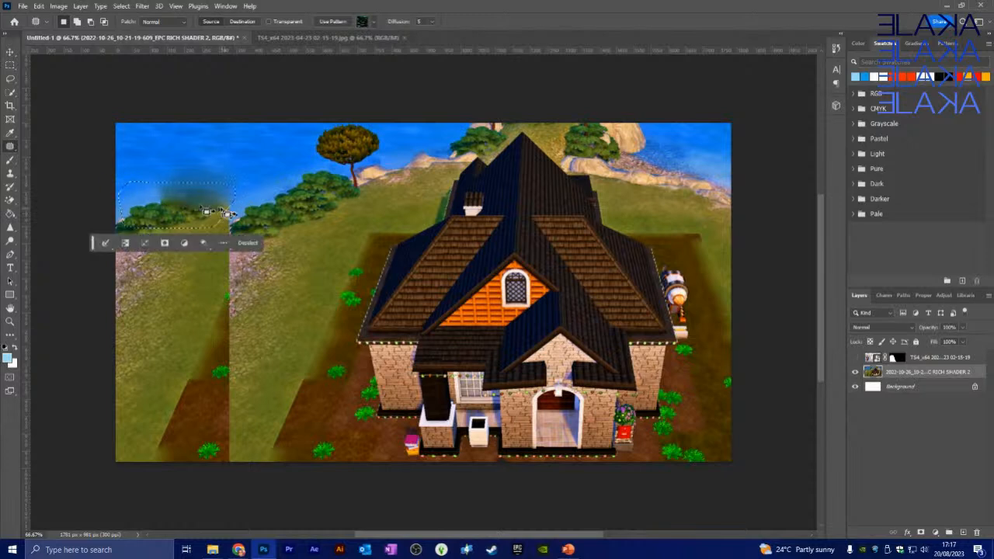
drag(219, 210, 230, 161)
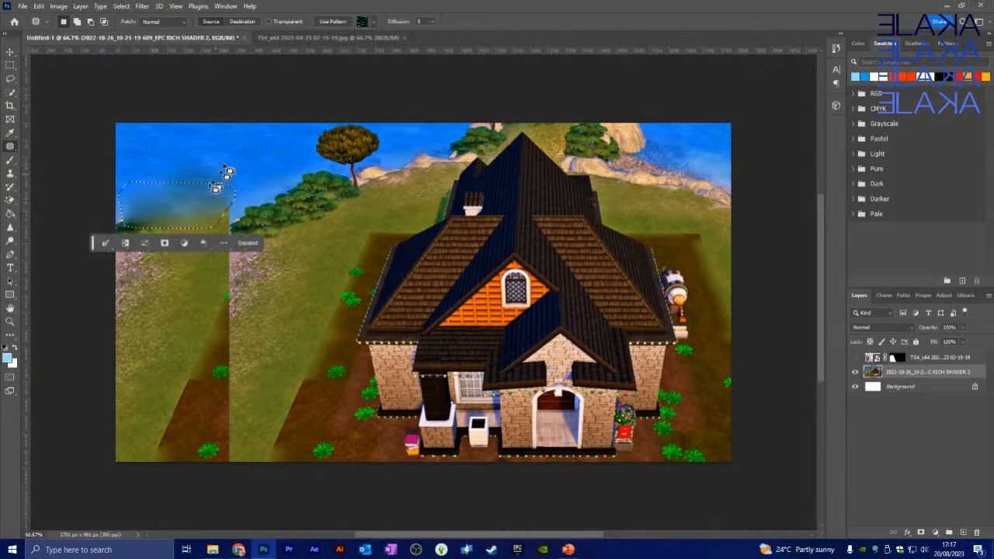
click(242, 200)
mouse_move(242, 202)
mouse_down()
mouse_move(194, 219)
mouse_move(139, 215)
mouse_move(134, 201)
mouse_move(180, 184)
mouse_move(247, 194)
mouse_move(241, 204)
mouse_move(186, 193)
mouse_move(195, 163)
mouse_up()
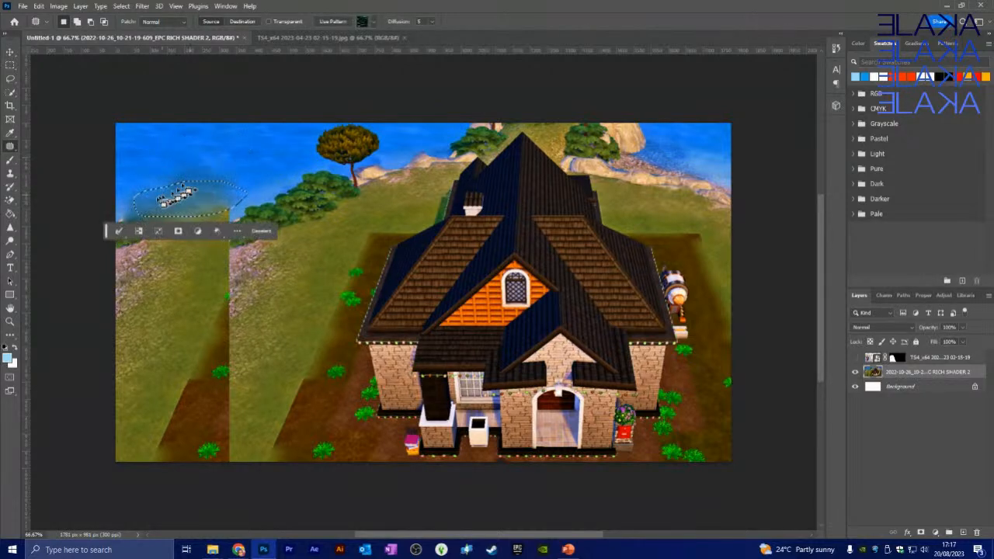
Blend the blurred left shoreline further by patching it twice with water from above, and clear the selection.
mouse_move(122, 204)
mouse_down()
mouse_move(225, 223)
mouse_move(236, 203)
mouse_move(212, 190)
mouse_move(118, 202)
mouse_up()
drag(186, 208, 218, 151)
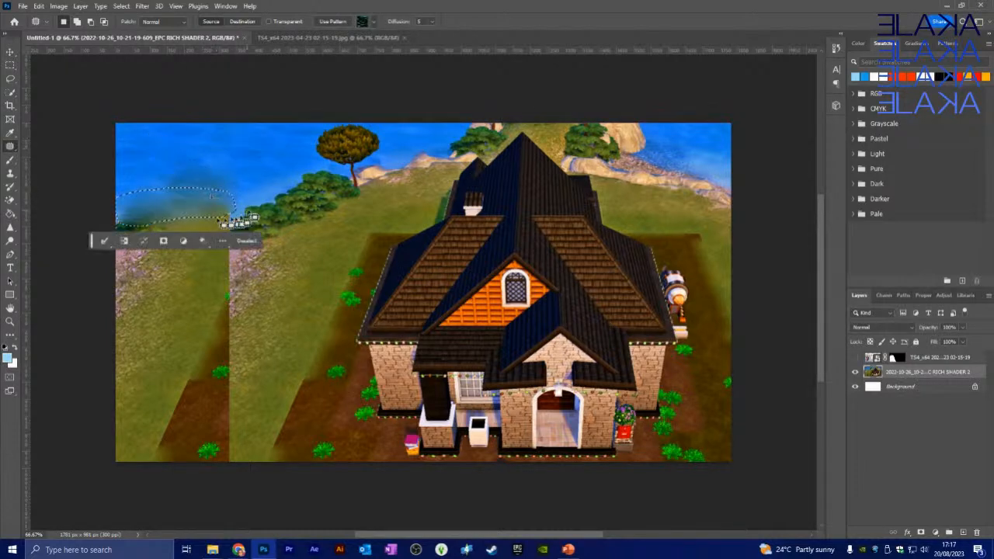
drag(236, 200, 180, 228)
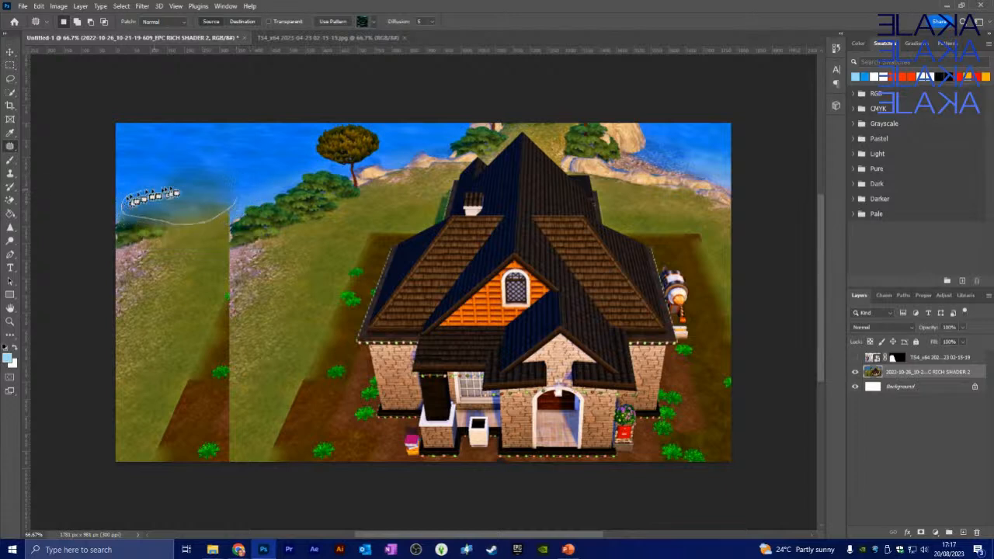
drag(177, 193, 226, 164)
click(236, 177)
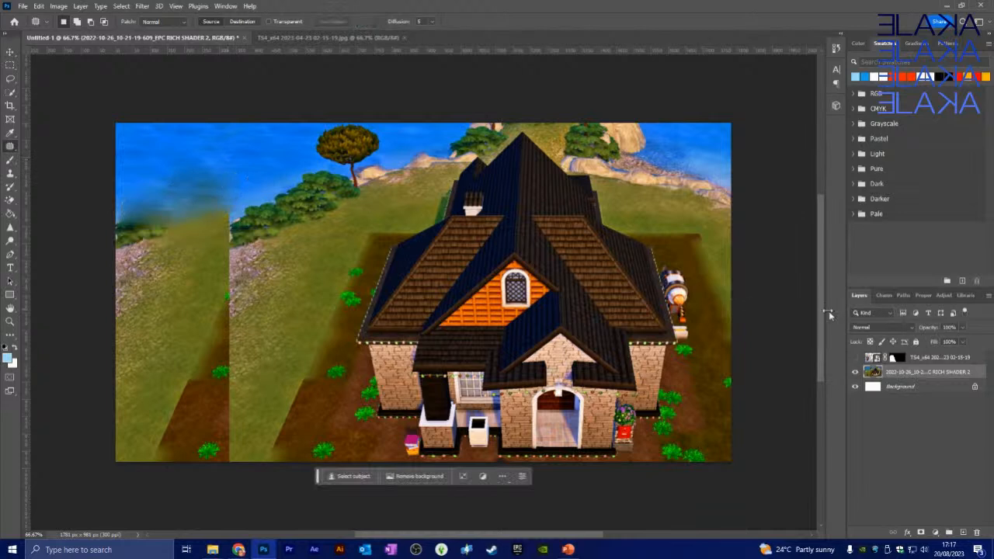
Briefly show the character layer to check coverage, hide it again, and patch the blurred shoreline above the seam.
click(856, 358)
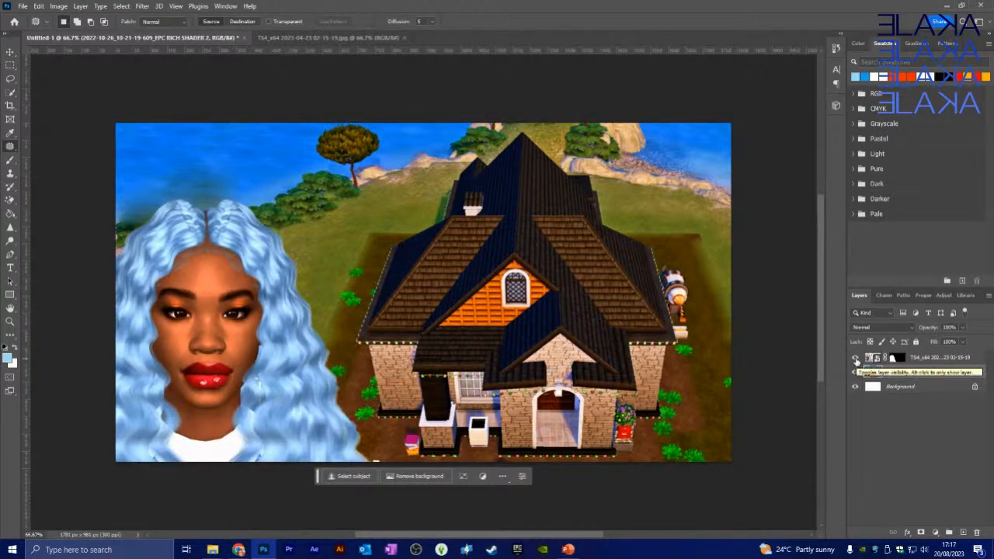
click(855, 358)
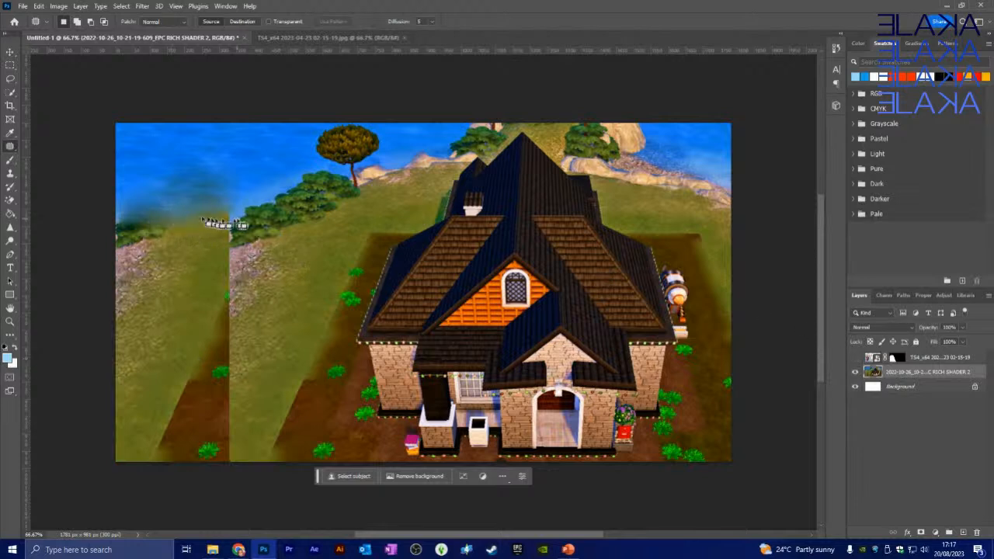
drag(243, 201, 242, 200)
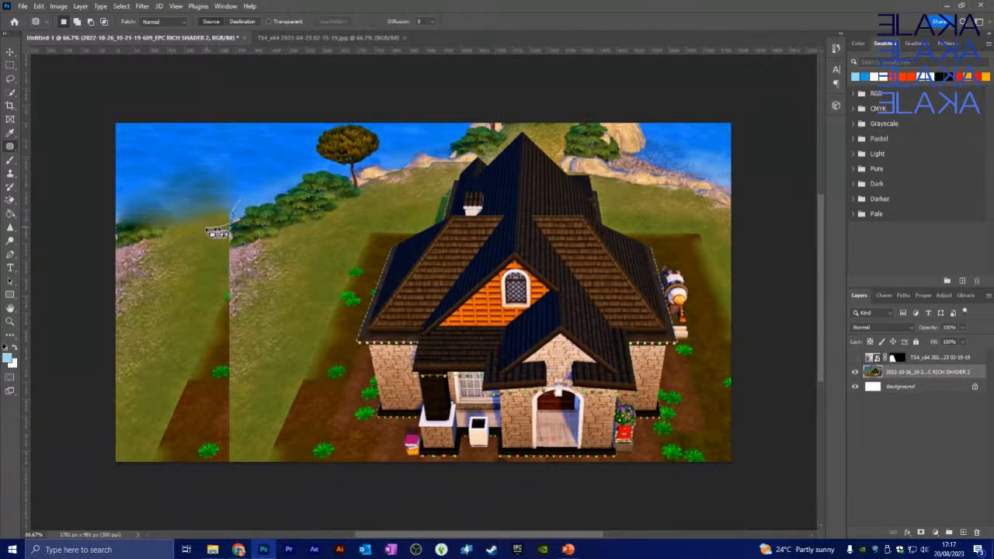
mouse_move(216, 231)
mouse_down()
mouse_move(200, 215)
mouse_move(235, 206)
mouse_move(241, 200)
mouse_move(226, 206)
mouse_move(260, 175)
mouse_up()
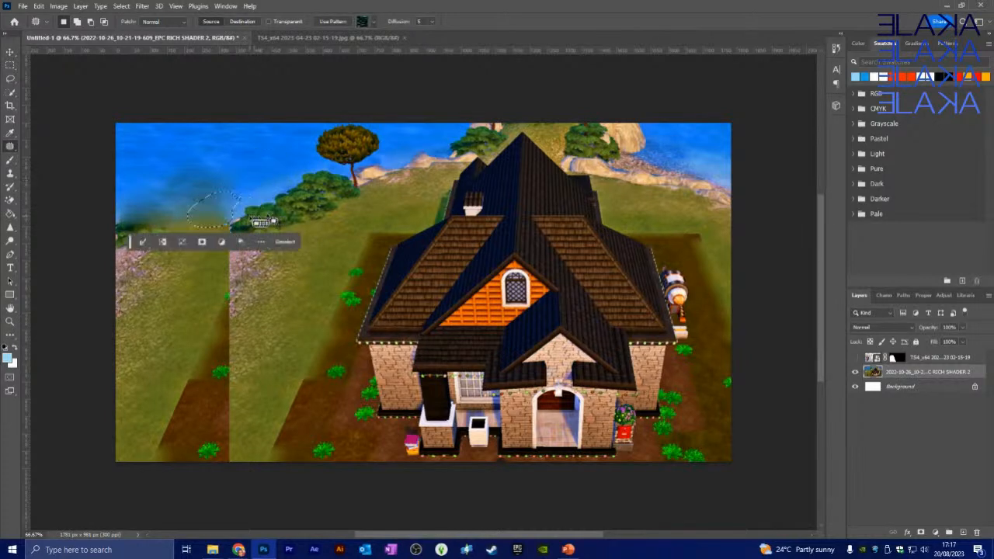
click(242, 188)
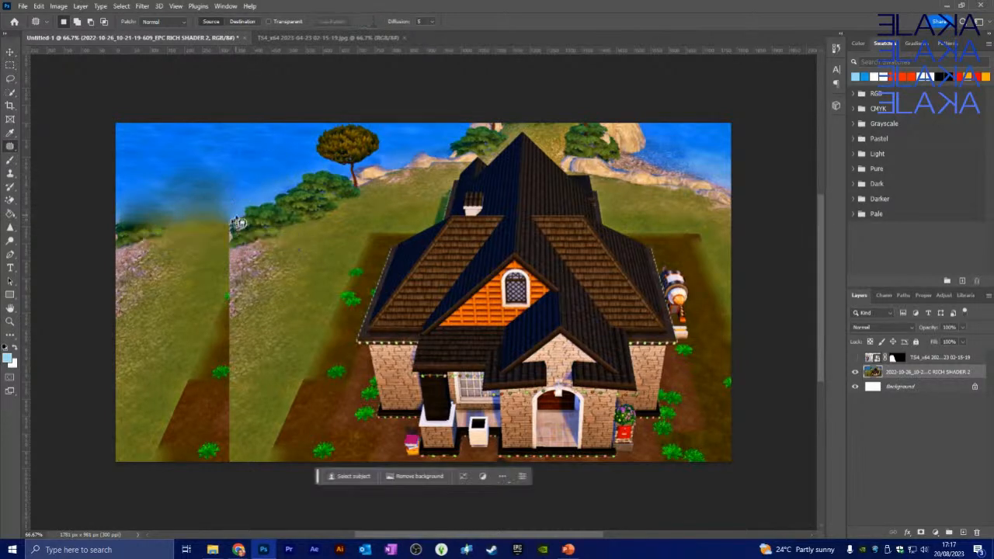
Patch the bush edge at the seam with the neighbouring bushes, and patch the dark smudge in the water above it.
mouse_move(238, 222)
mouse_down()
mouse_move(236, 250)
mouse_move(222, 262)
mouse_move(181, 256)
mouse_move(209, 214)
mouse_move(233, 216)
mouse_move(223, 240)
mouse_move(265, 227)
mouse_move(264, 218)
mouse_up()
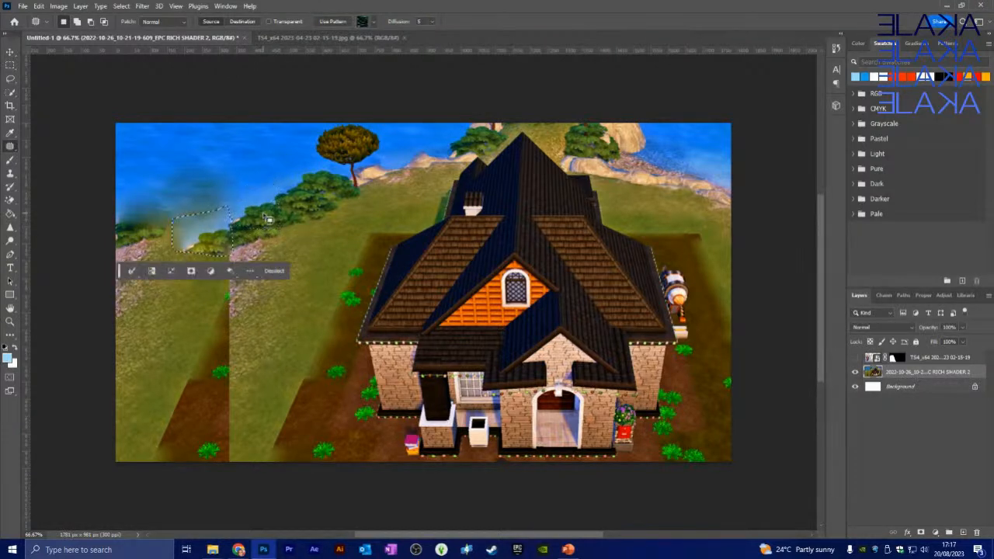
key(ctrl+d)
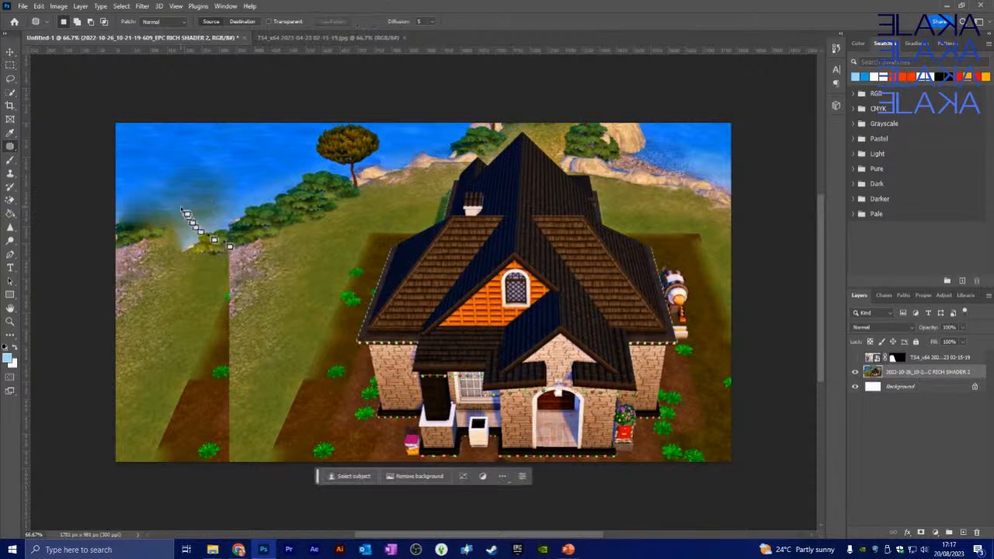
mouse_move(185, 209)
mouse_down()
mouse_move(234, 220)
mouse_move(188, 237)
mouse_up()
mouse_move(220, 193)
mouse_down()
mouse_move(206, 220)
mouse_move(187, 215)
mouse_move(186, 196)
mouse_move(228, 208)
mouse_move(264, 165)
mouse_up()
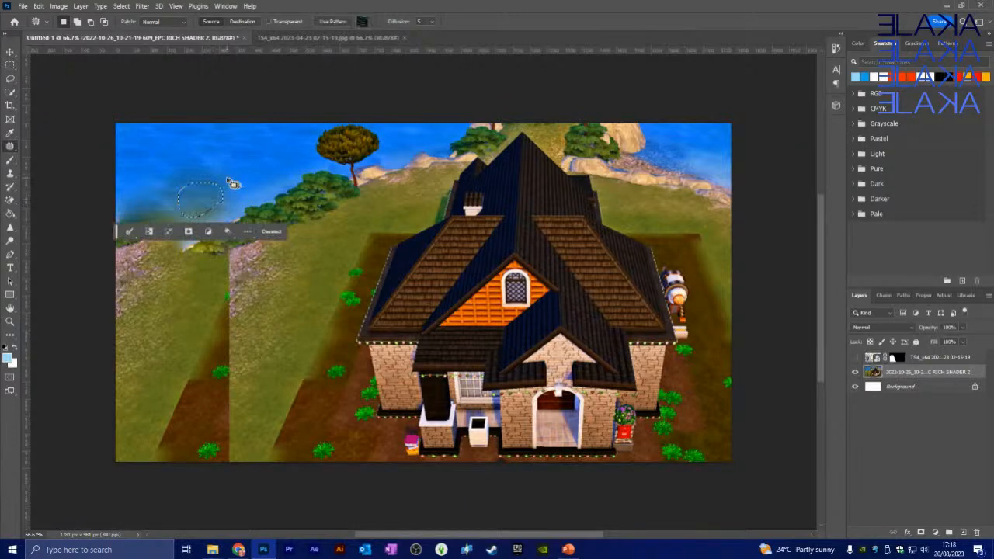
key(ctrl+d)
Patch the remaining left shoreline bushes and the blur beside them repeatedly with water, and clear the selection.
mouse_move(179, 232)
mouse_down()
mouse_move(119, 253)
mouse_move(125, 229)
mouse_move(177, 231)
mouse_move(166, 208)
mouse_move(177, 197)
mouse_move(146, 154)
mouse_move(159, 201)
mouse_move(113, 229)
mouse_move(147, 239)
mouse_move(174, 206)
mouse_move(144, 227)
mouse_move(213, 189)
mouse_up()
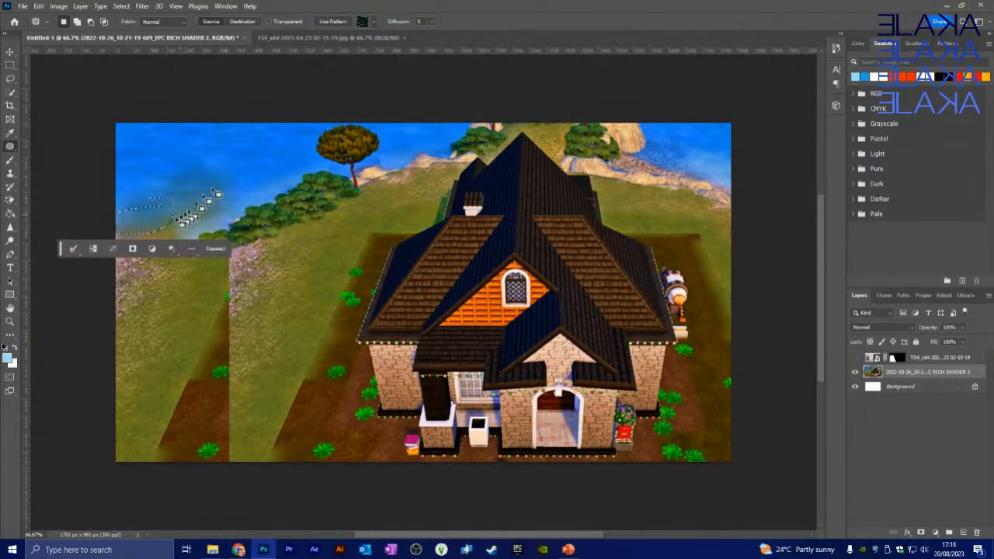
mouse_move(189, 223)
mouse_down()
mouse_move(108, 253)
mouse_move(115, 228)
mouse_move(190, 222)
mouse_up()
drag(151, 229, 231, 181)
mouse_move(191, 220)
mouse_down()
mouse_move(111, 270)
mouse_move(103, 257)
mouse_move(118, 240)
mouse_move(192, 225)
mouse_move(176, 228)
mouse_move(272, 158)
mouse_up()
mouse_move(196, 221)
mouse_down()
mouse_move(138, 260)
mouse_move(163, 226)
mouse_move(195, 227)
mouse_move(248, 170)
mouse_up()
click(192, 199)
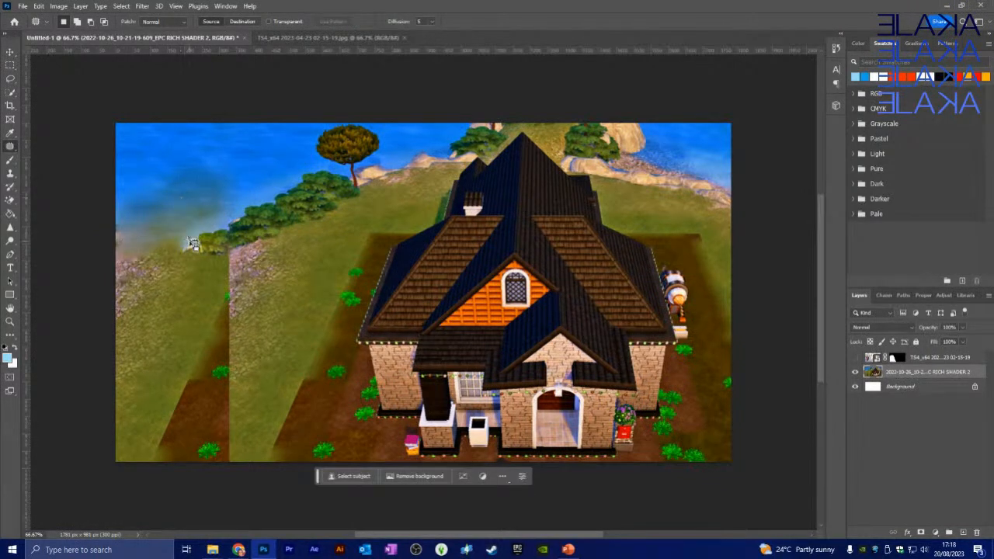
Extend the bush row past the seam by patching with the adjoining bushes, and patch the leftover shoreline blur with water.
mouse_move(196, 235)
mouse_down()
mouse_move(186, 249)
mouse_move(223, 254)
mouse_move(237, 236)
mouse_move(188, 238)
mouse_move(256, 226)
mouse_move(232, 232)
mouse_up()
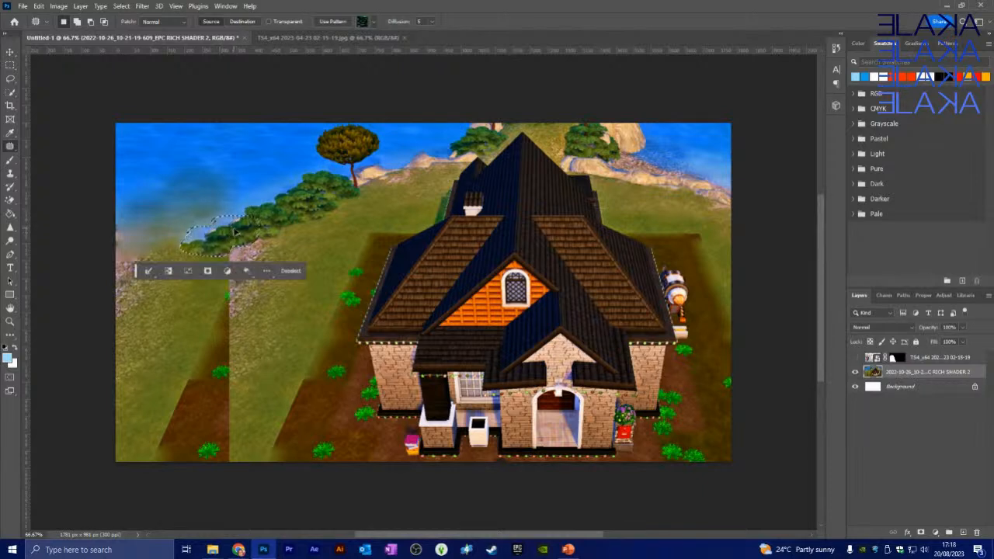
key(ctrl+d)
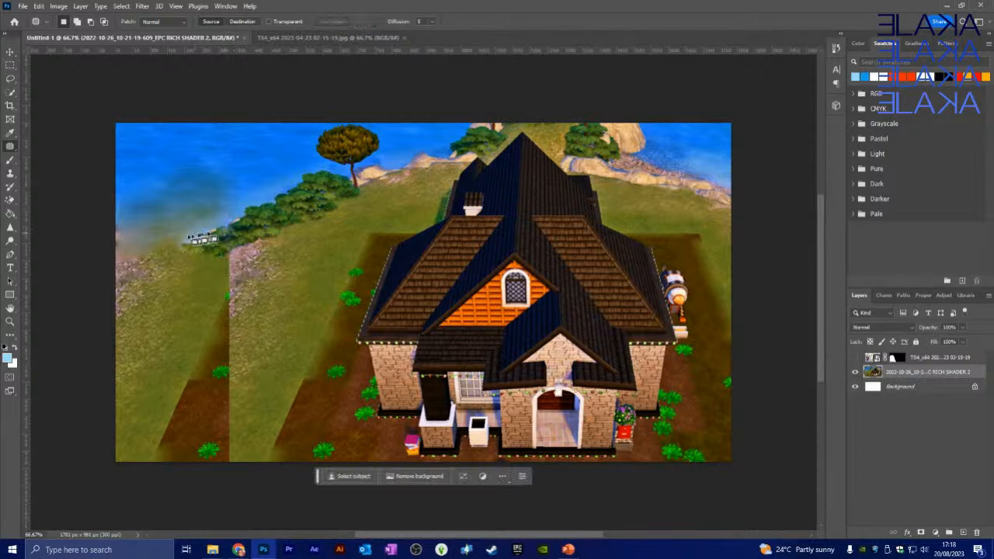
mouse_move(194, 242)
mouse_down()
mouse_move(155, 237)
mouse_move(144, 253)
mouse_move(167, 265)
mouse_move(195, 244)
mouse_move(201, 211)
mouse_move(247, 193)
mouse_up()
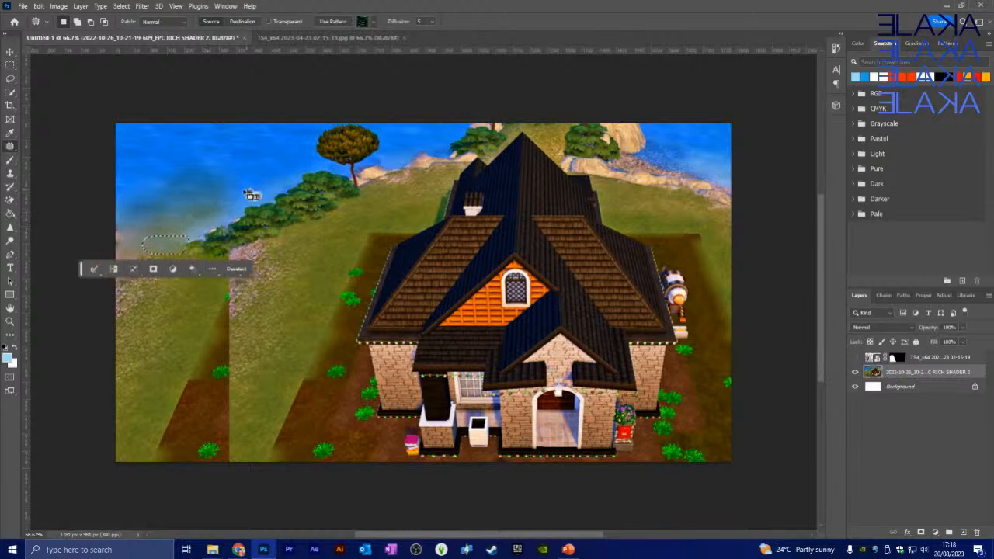
key(ctrl+d)
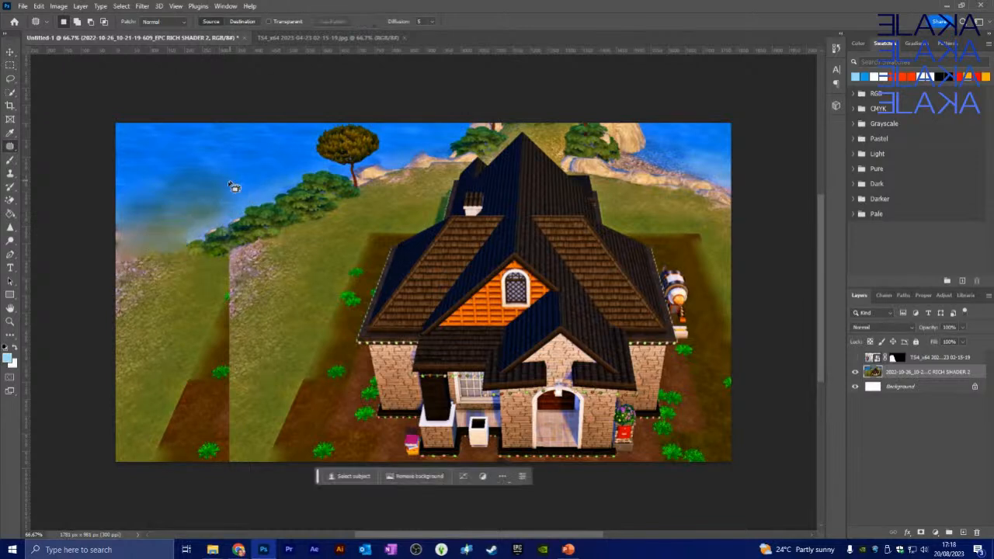
Show the character layer over the backdrop again and examine the hair's cut-out edge up close.
click(855, 358)
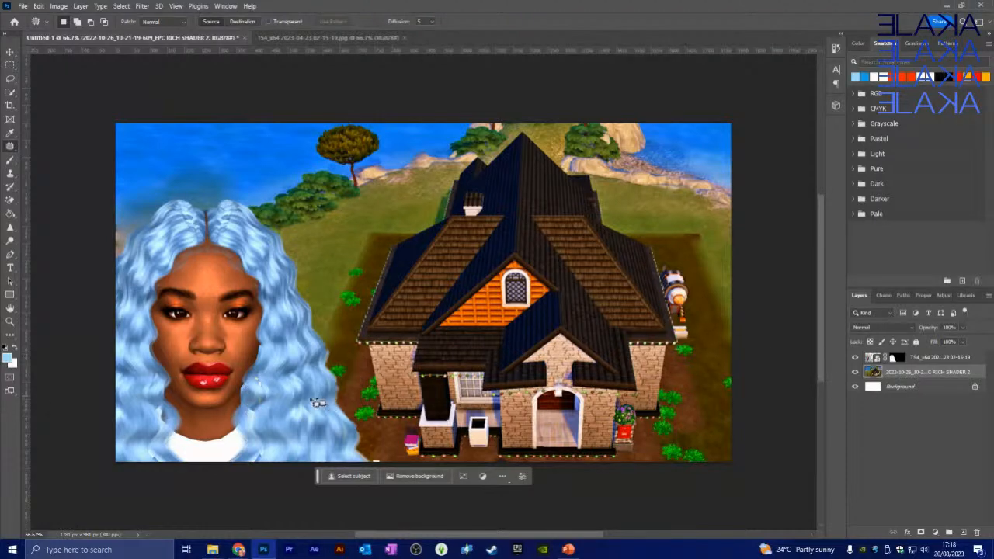
scroll(289, 411, up, 5)
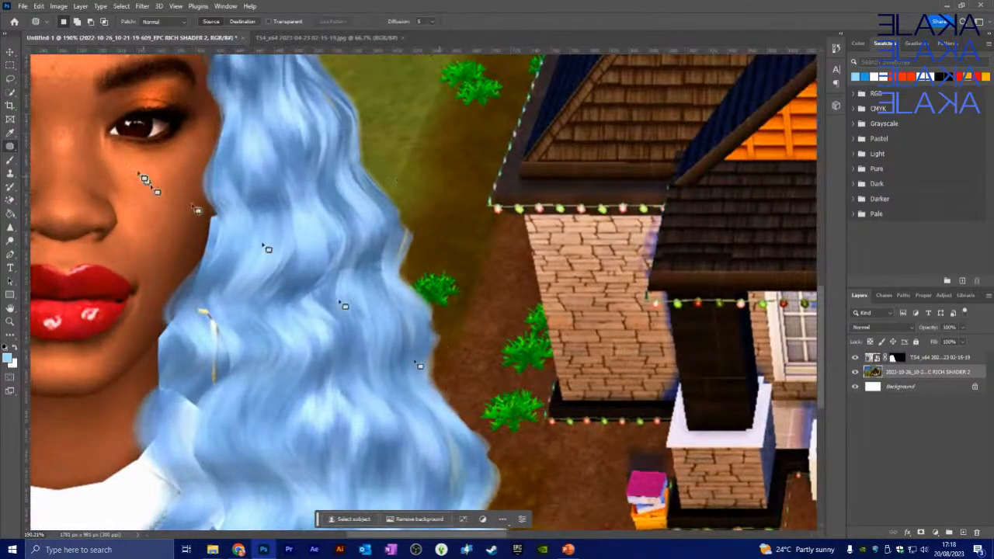
click(10, 51)
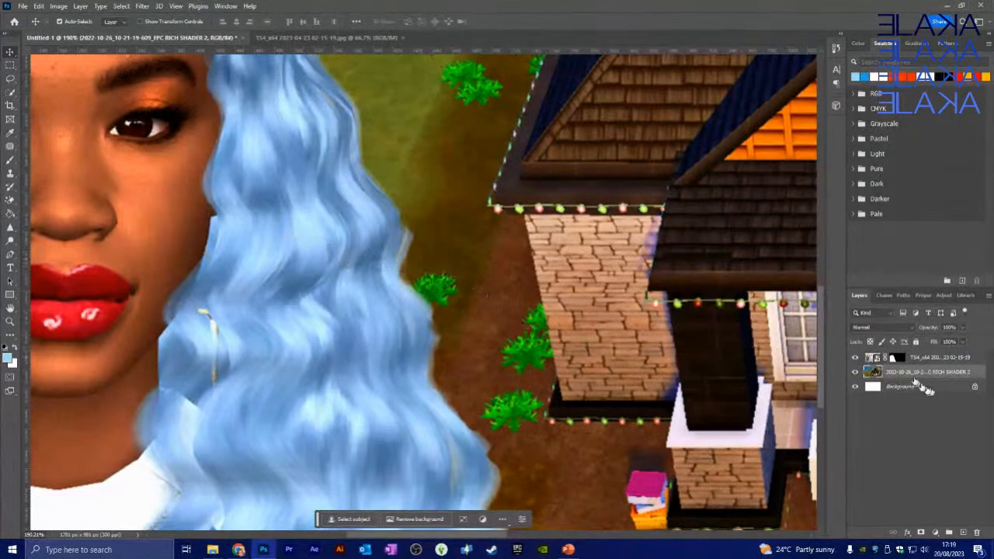
drag(927, 389, 890, 367)
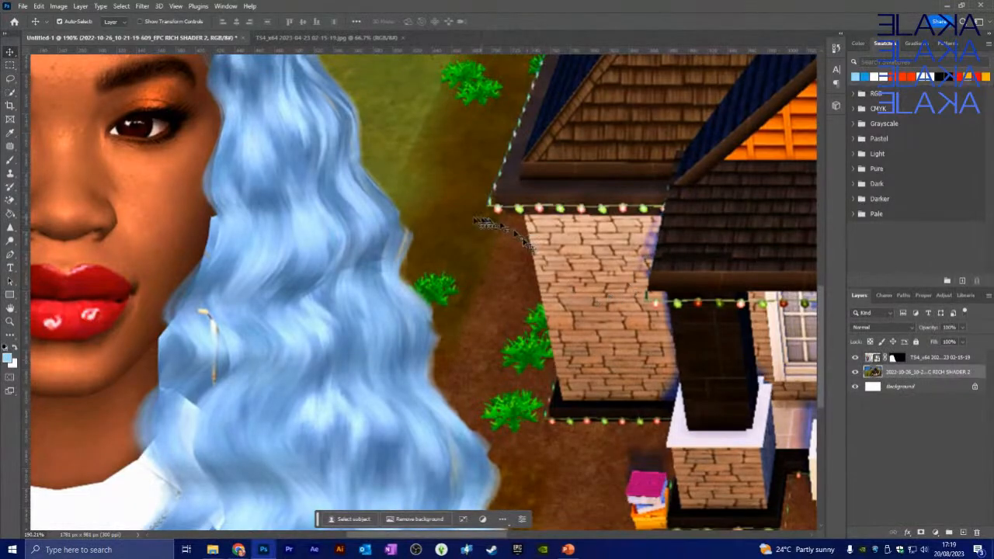
scroll(463, 223, down, 2)
scroll(438, 279, down, 3)
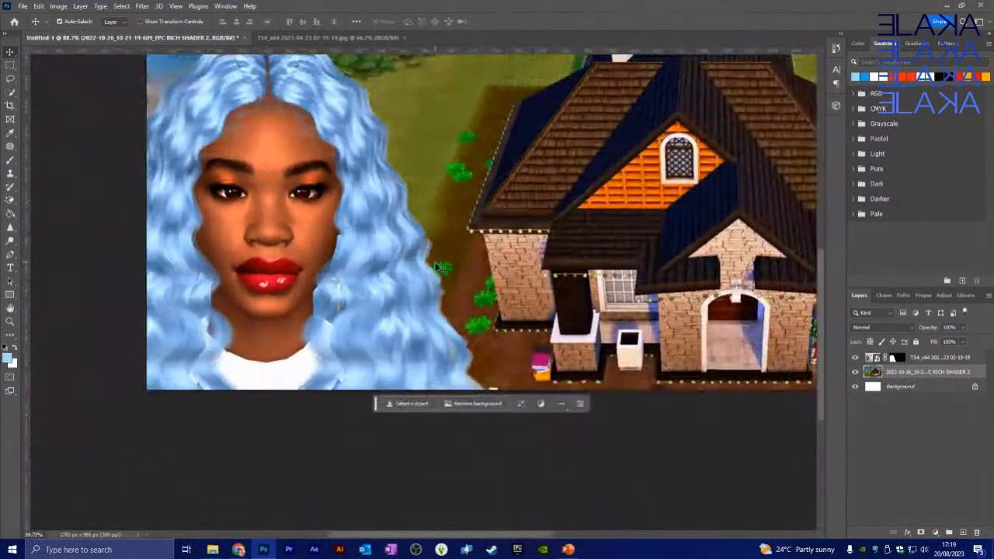
scroll(439, 281, up, 1)
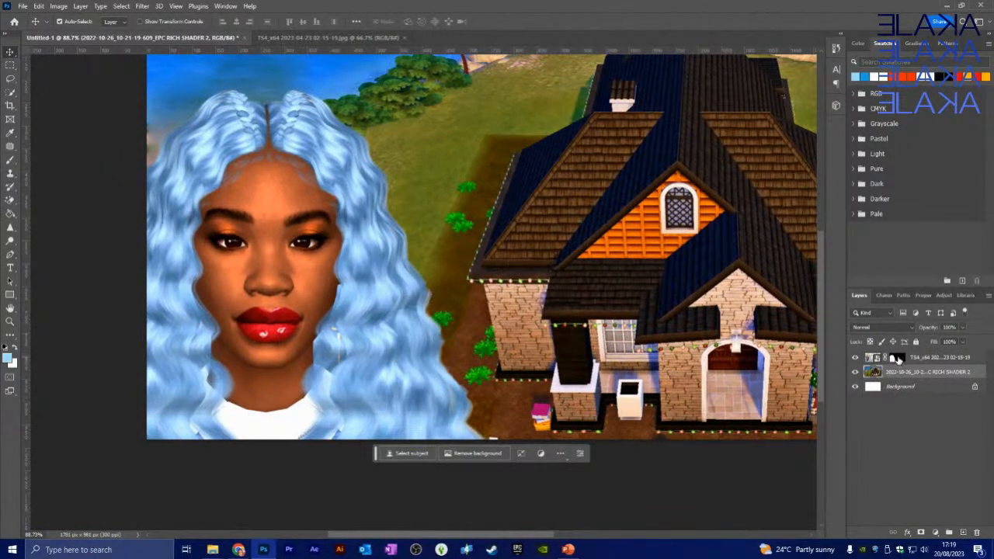
Refine the character's layer mask in Select and Mask with Smooth 83, Feather 9.7 px and Contrast 14%.
click(897, 358)
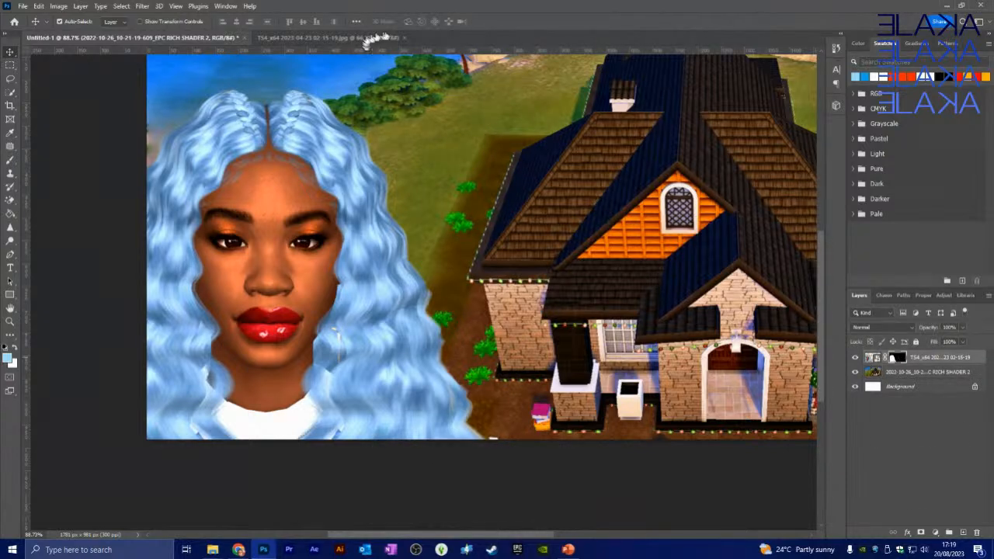
key(ctrl+alt+r)
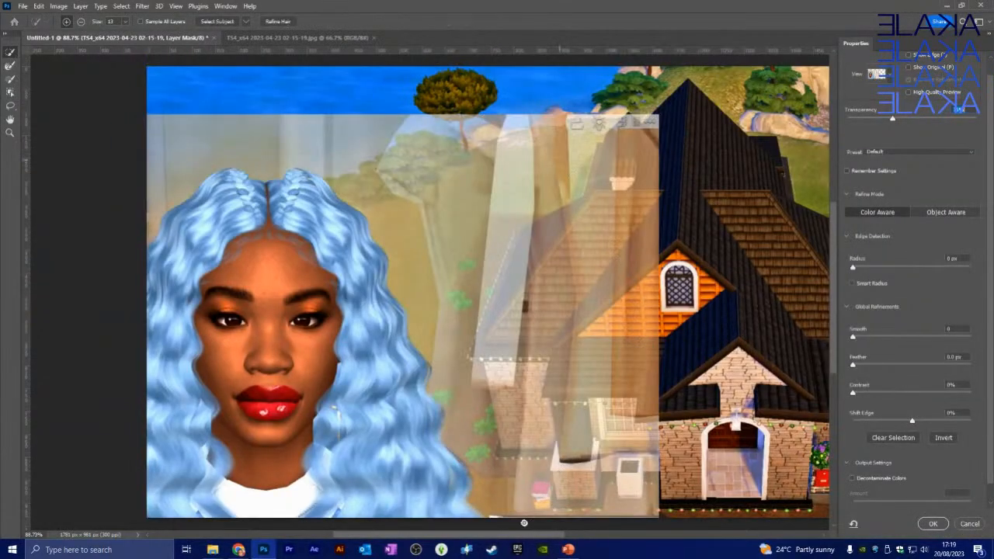
mouse_move(505, 537)
mouse_down()
mouse_move(542, 531)
mouse_move(519, 529)
mouse_up()
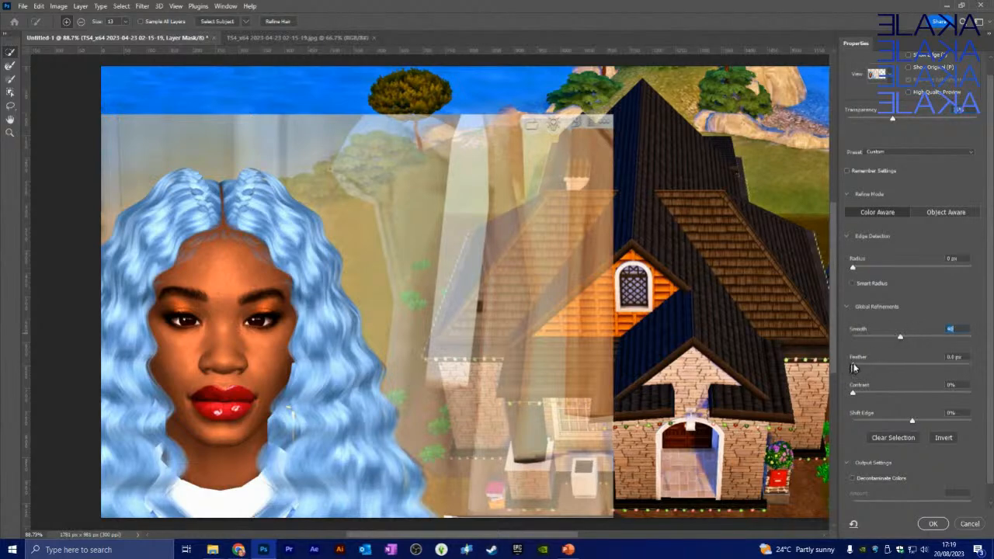
drag(858, 367, 901, 365)
drag(873, 393, 869, 393)
drag(902, 336, 927, 340)
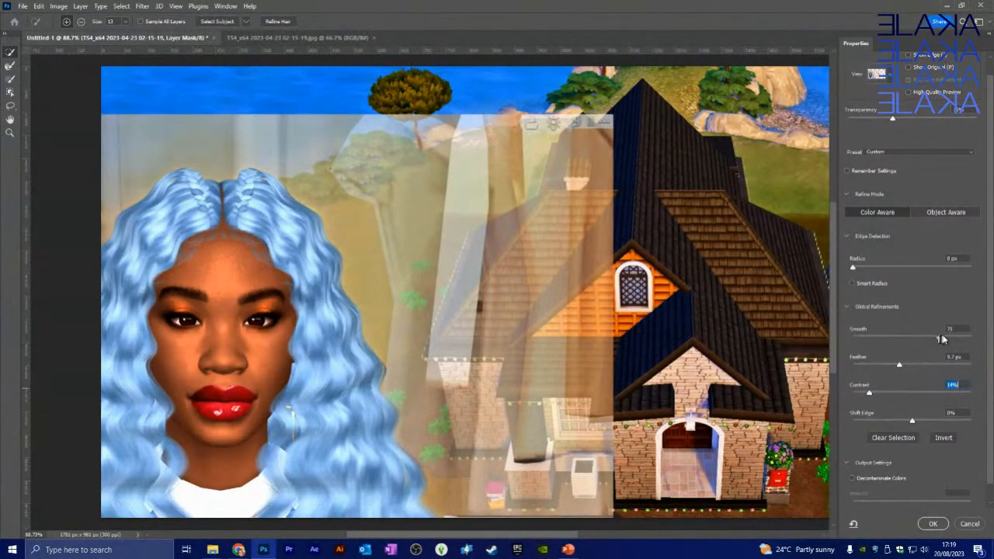
drag(952, 337, 951, 337)
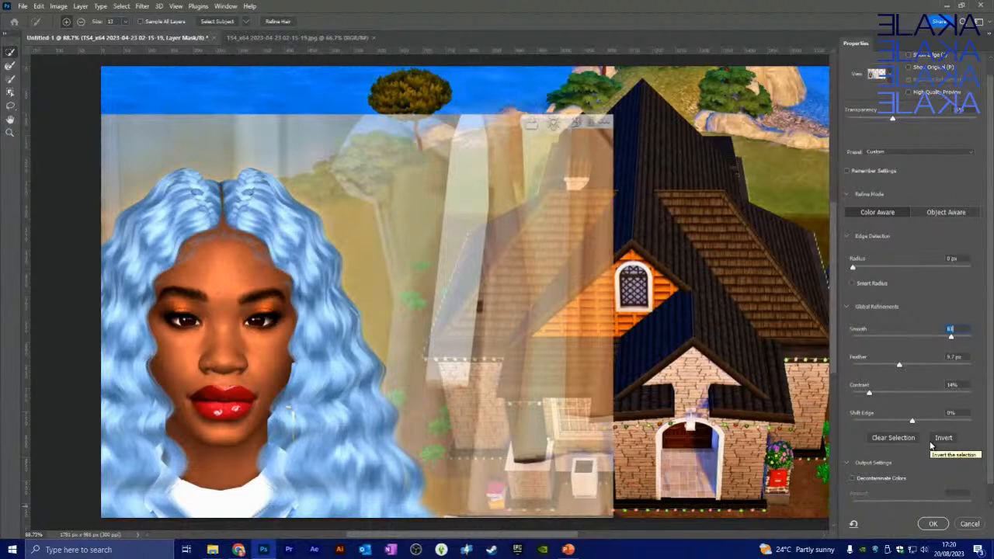
click(933, 524)
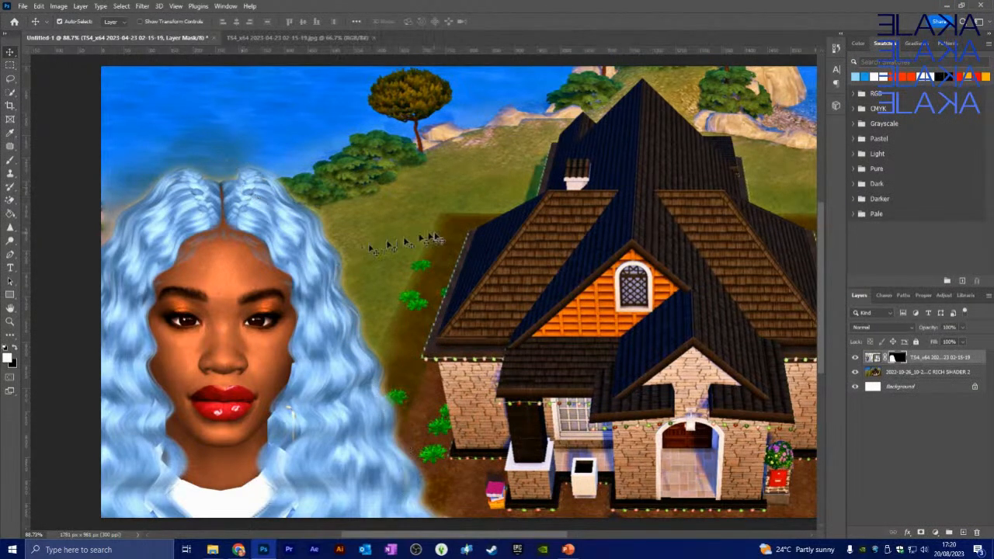
Examine the character's face in the composite up close for skin blemishes on the forehead and around the eyebrows.
scroll(433, 237, down, 1)
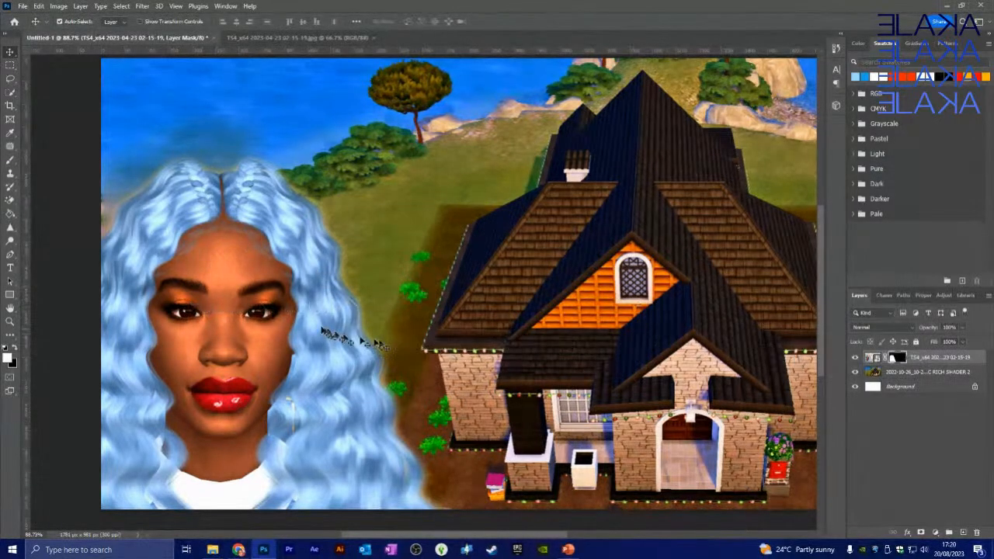
scroll(188, 313, up, 3)
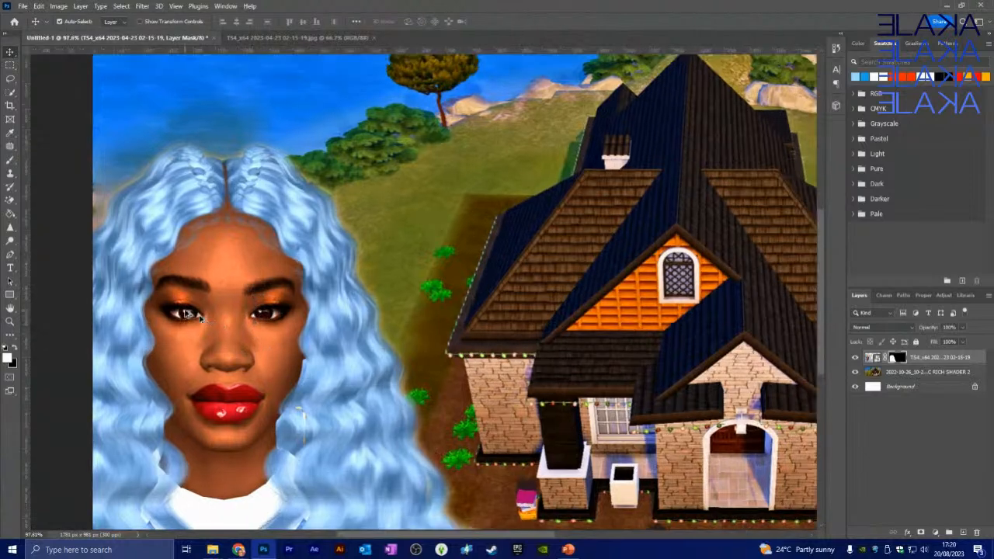
scroll(188, 313, up, 2)
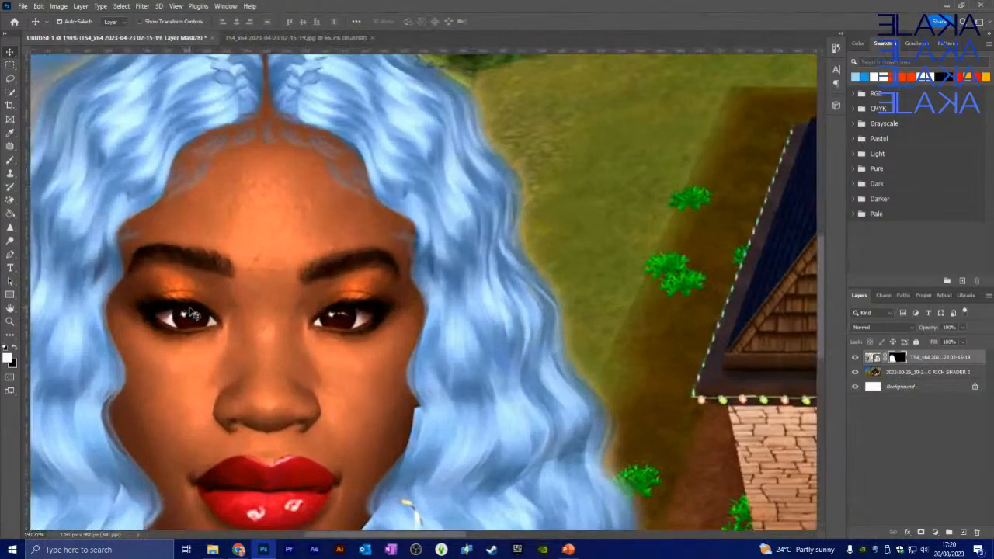
scroll(213, 310, down, 1)
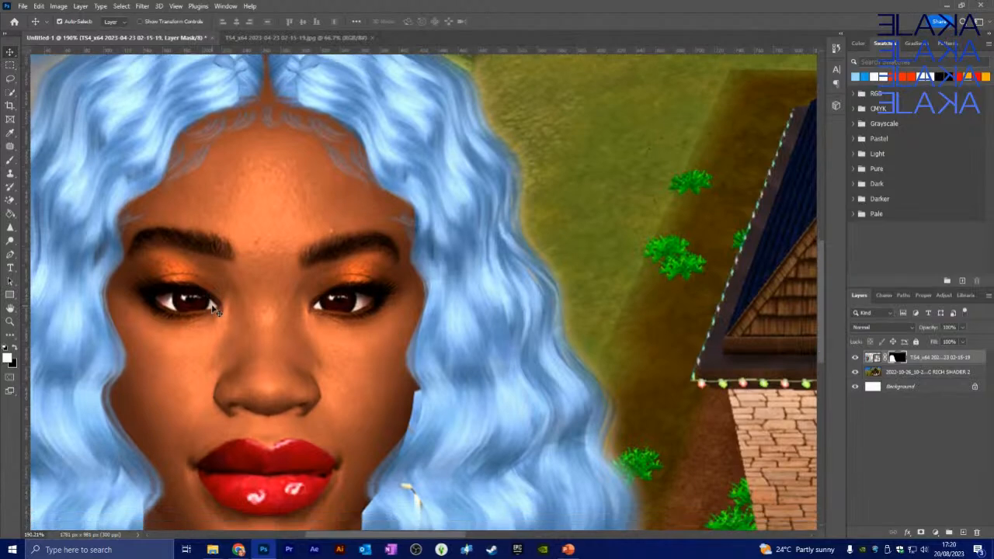
scroll(326, 235, up, 2)
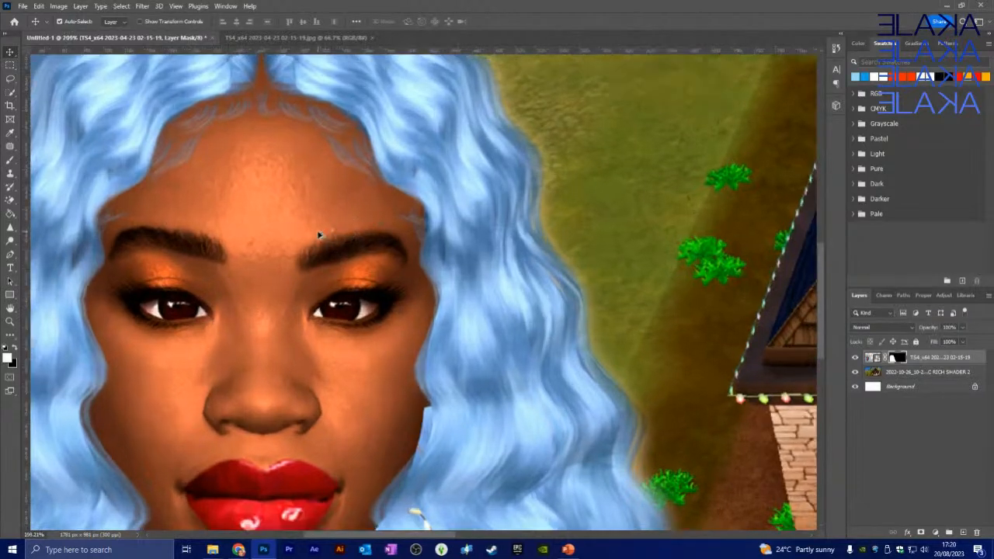
scroll(327, 235, down, 1)
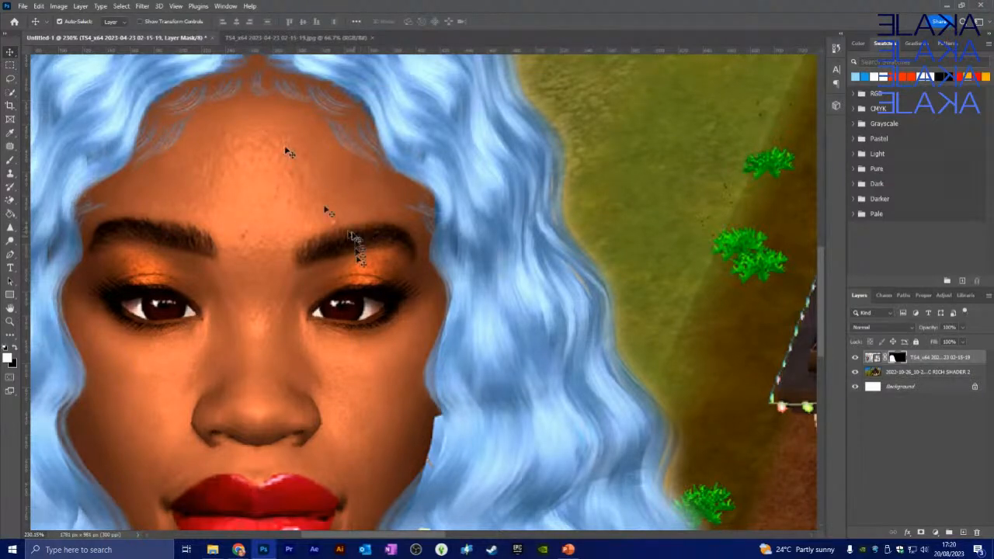
scroll(368, 233, down, 2)
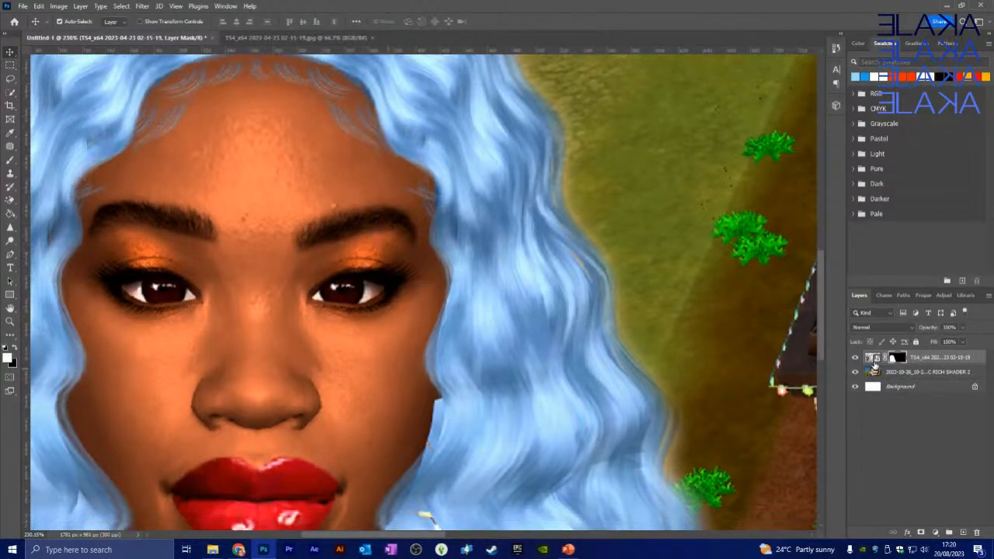
Target the character layer's image instead of its mask and choose the Spot Healing Brush.
click(875, 360)
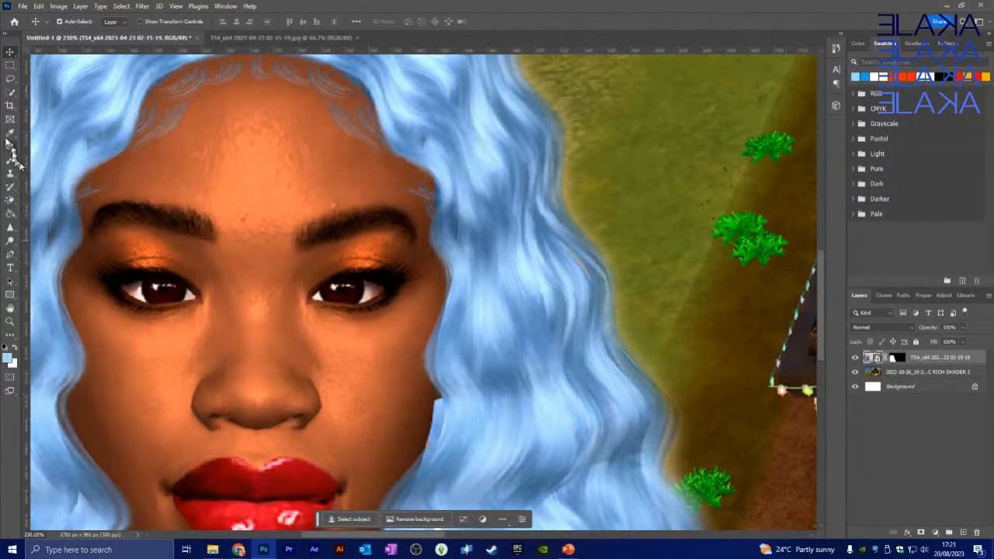
click(10, 146)
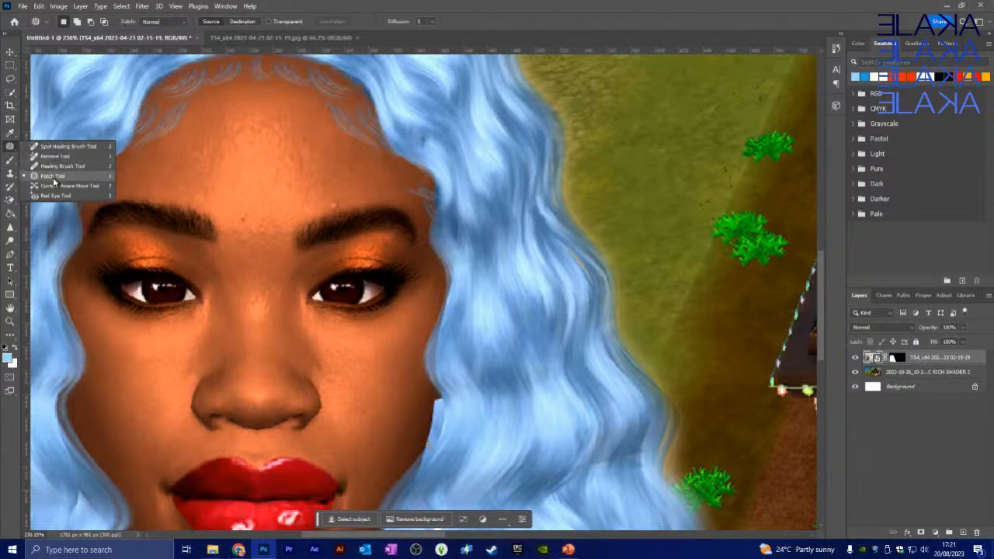
click(11, 152)
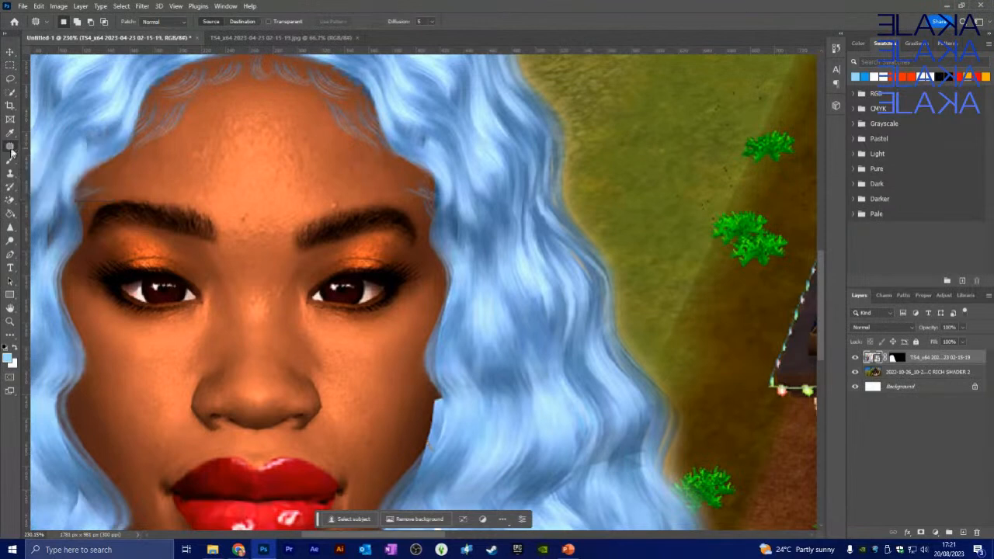
click(12, 148)
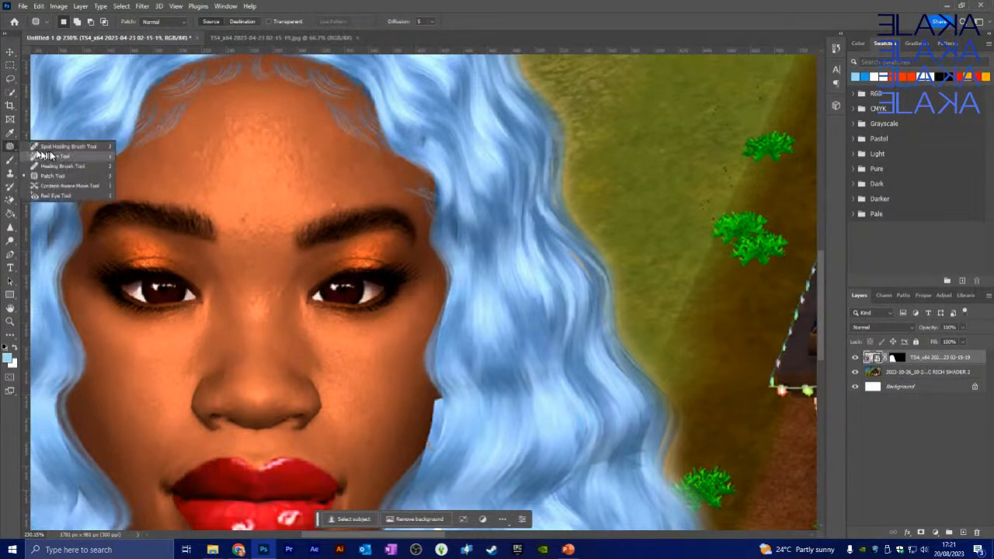
click(54, 146)
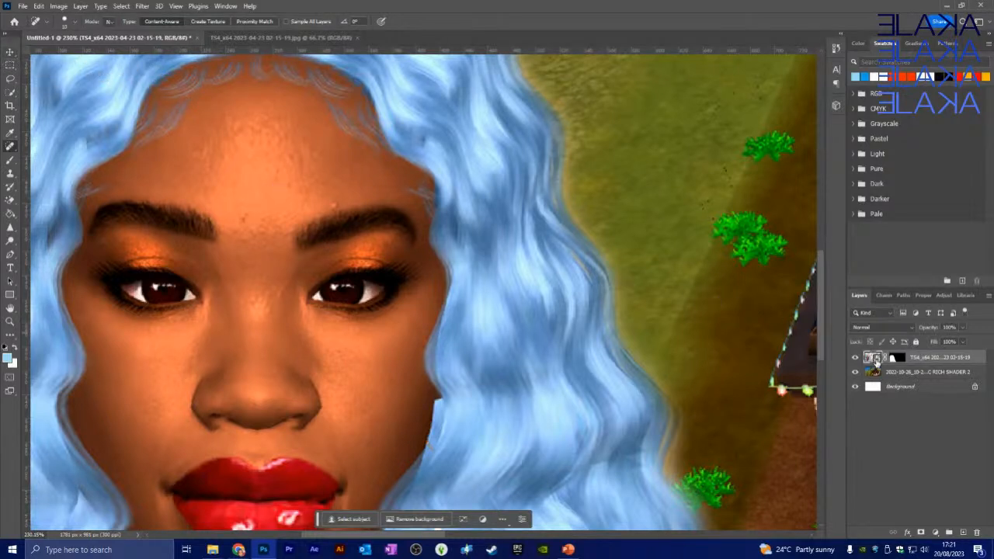
key(ctrl+Tab)
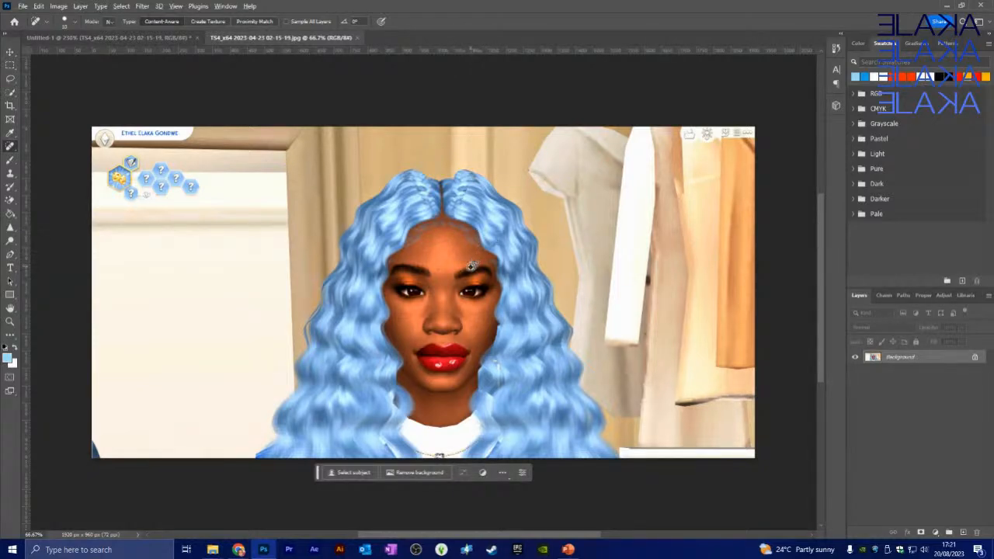
scroll(471, 267, up, 5)
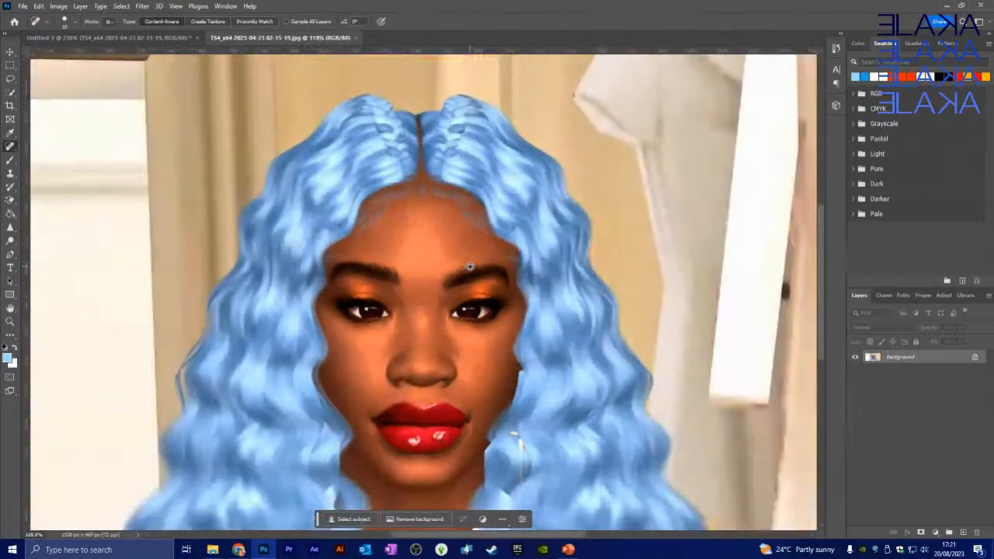
scroll(470, 266, up, 5)
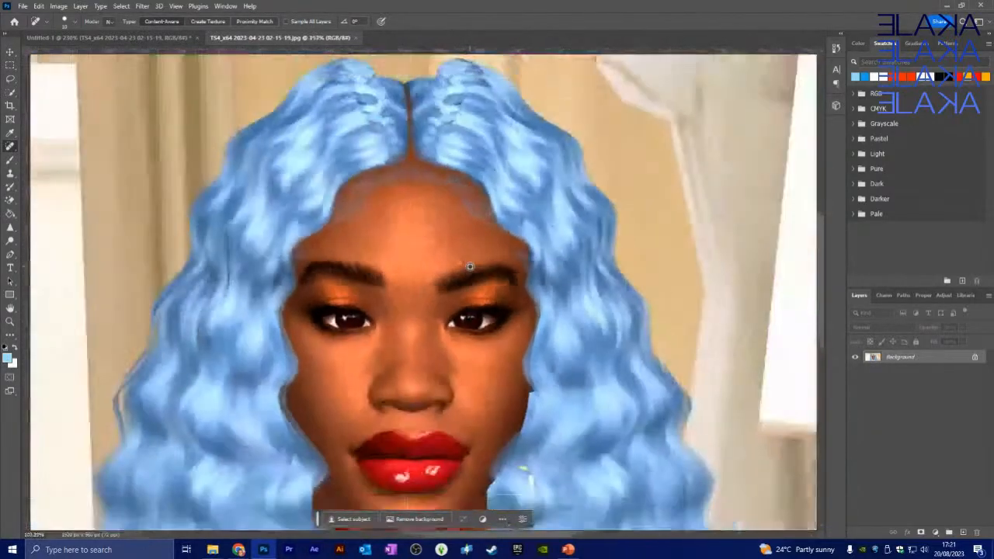
scroll(470, 267, up, 1)
scroll(468, 264, up, 3)
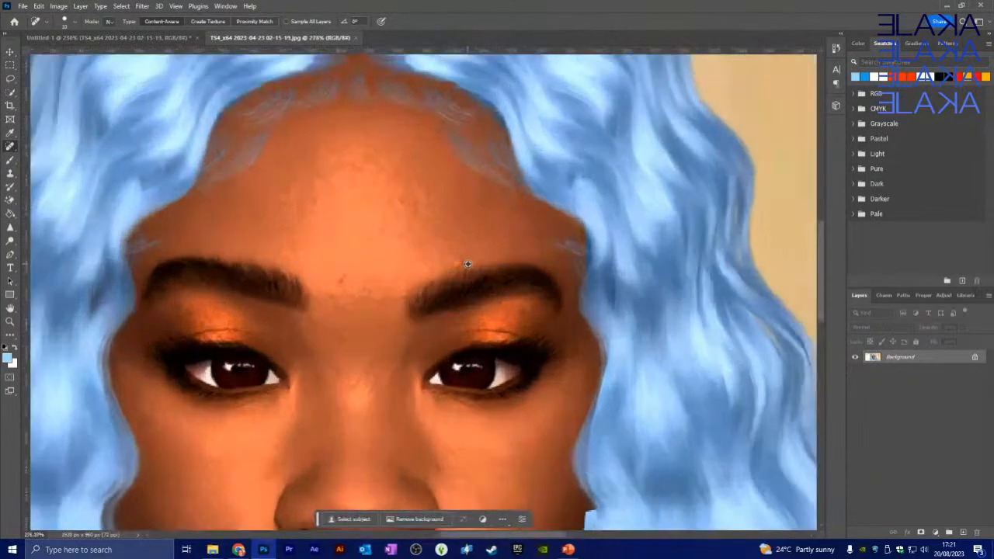
scroll(468, 264, up, 1)
scroll(472, 264, down, 1)
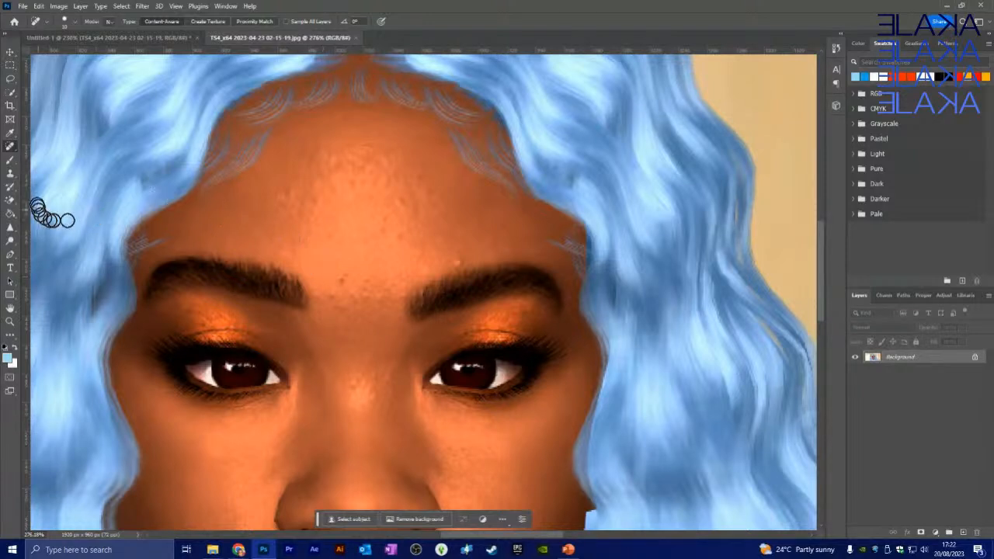
Try out brush sizes by enlarging and then shrinking the Brush tool's tip over the hair.
click(11, 160)
key(bracketright)
key(bracketright)
key(bracketright)
key(bracketright)
key(bracketright)
key(bracketright)
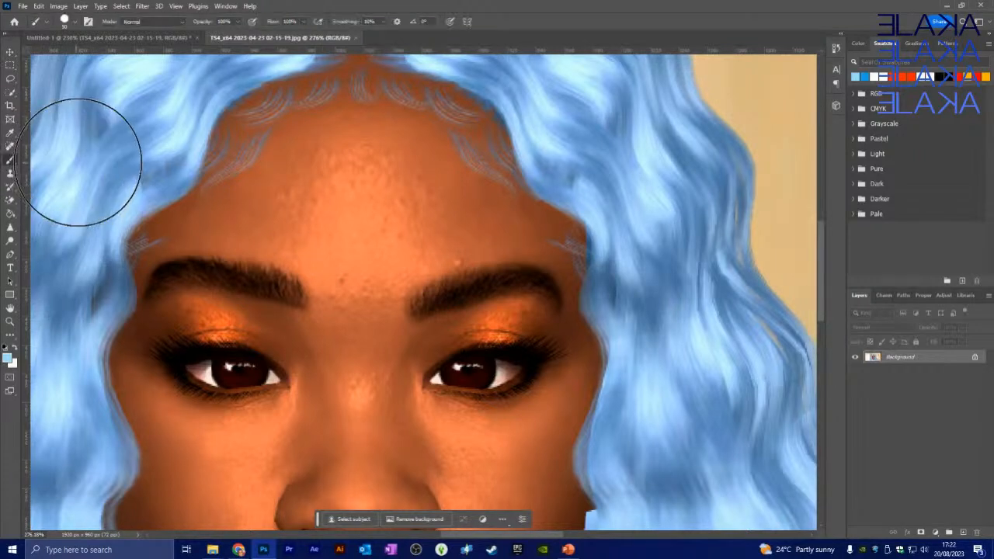
key(bracketleft)
key(bracketleft)
key(bracketleft)
key(bracketleft)
key(bracketleft)
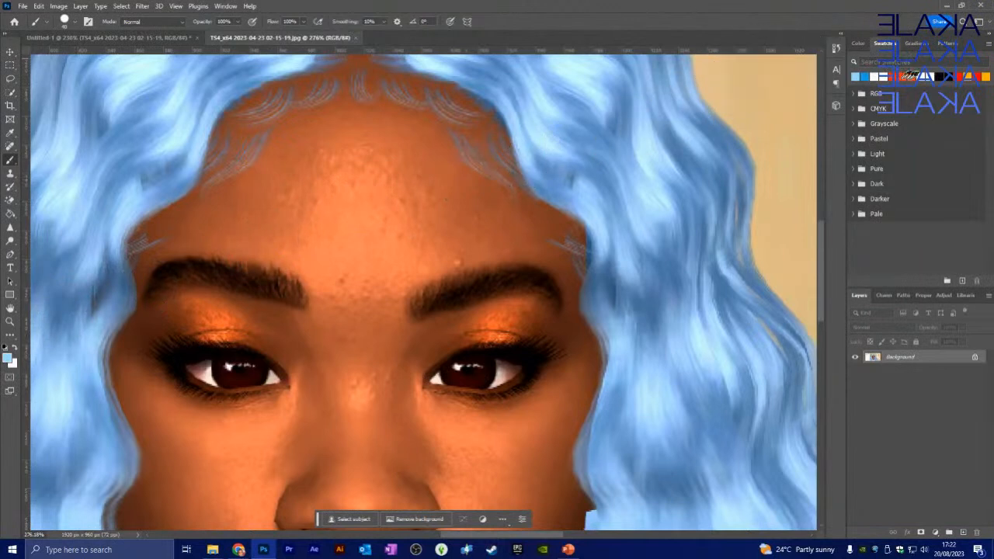
Paint a pair of red square brackets on the hair beside the forehead with a small brush.
click(908, 77)
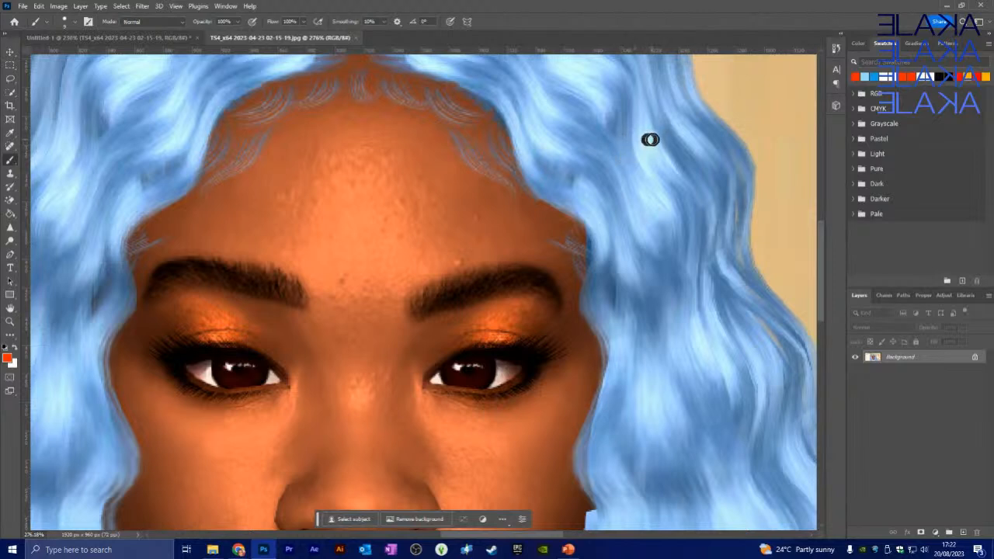
mouse_move(650, 139)
mouse_down()
mouse_move(638, 140)
mouse_move(635, 187)
mouse_move(660, 188)
mouse_up()
mouse_move(683, 140)
mouse_down()
mouse_move(702, 140)
mouse_move(725, 174)
mouse_up()
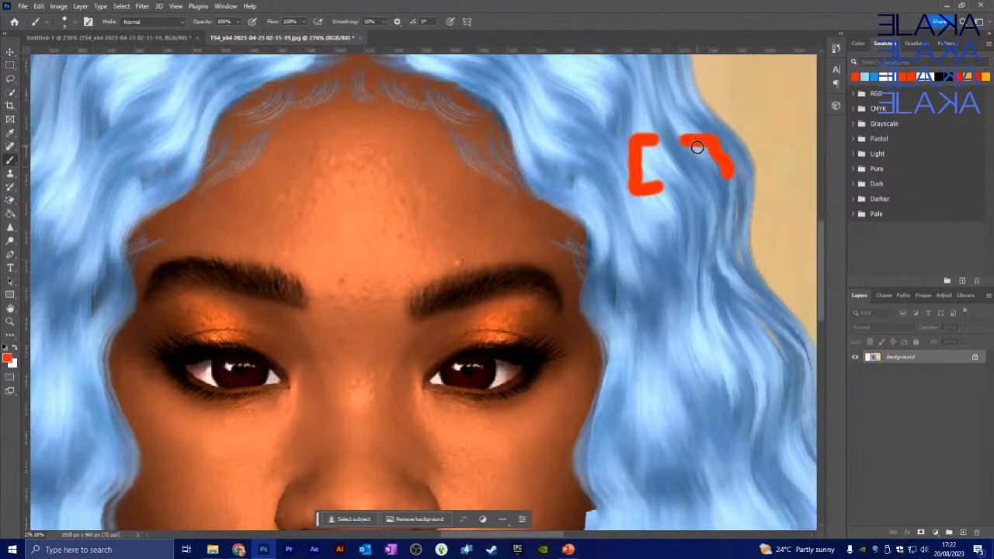
key(ctrl+z)
mouse_move(689, 140)
mouse_down()
mouse_move(706, 142)
mouse_move(707, 180)
mouse_up()
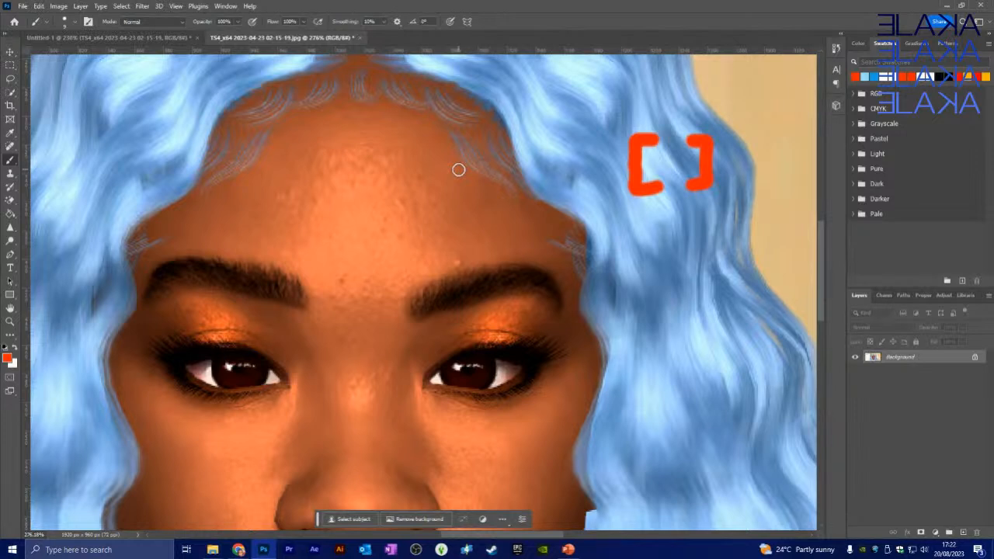
Try an enlarged brush with a red stroke on the forehead, restore the smaller size, and undo all the red painting.
key(bracketright)
key(bracketright)
key(bracketright)
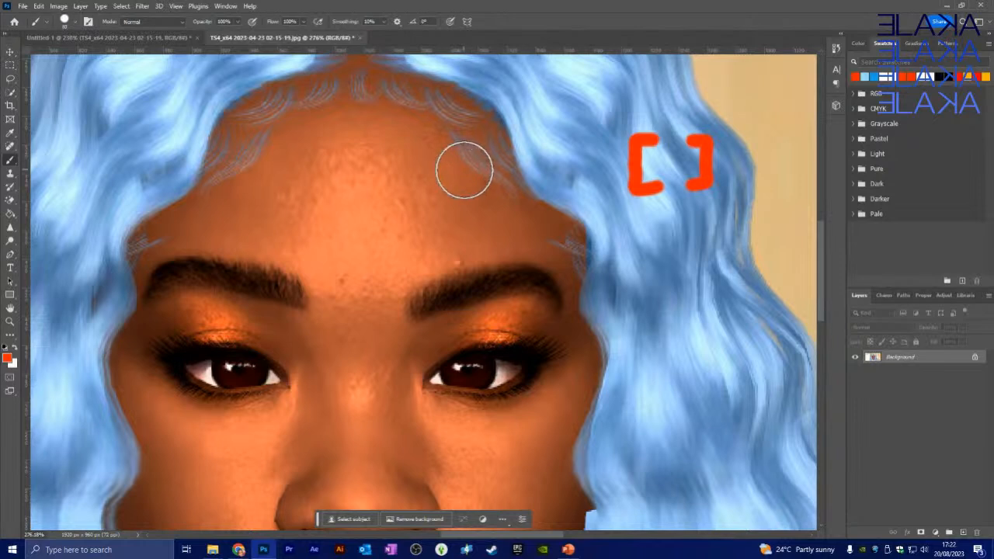
drag(465, 165, 485, 196)
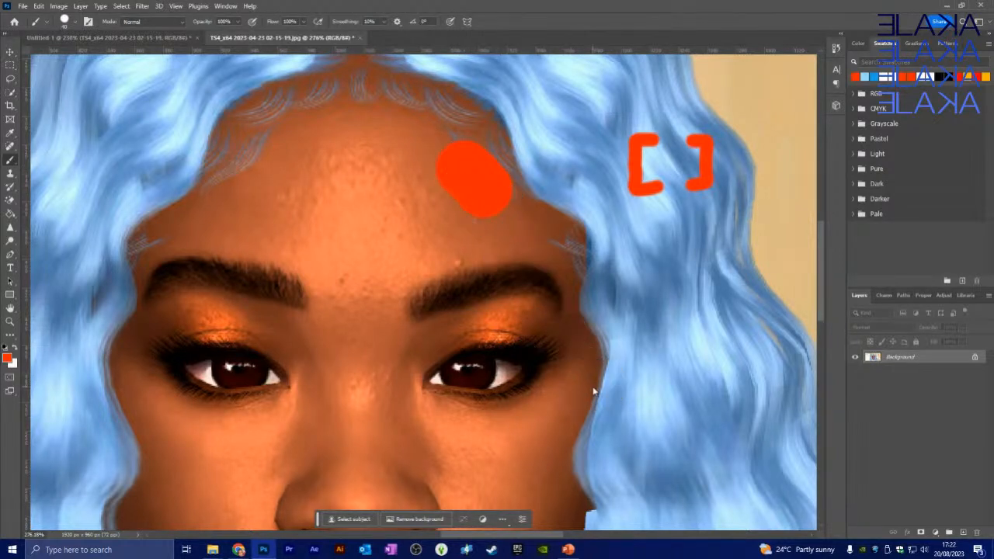
key(bracketleft)
key(bracketleft)
key(bracketleft)
key(ctrl+z)
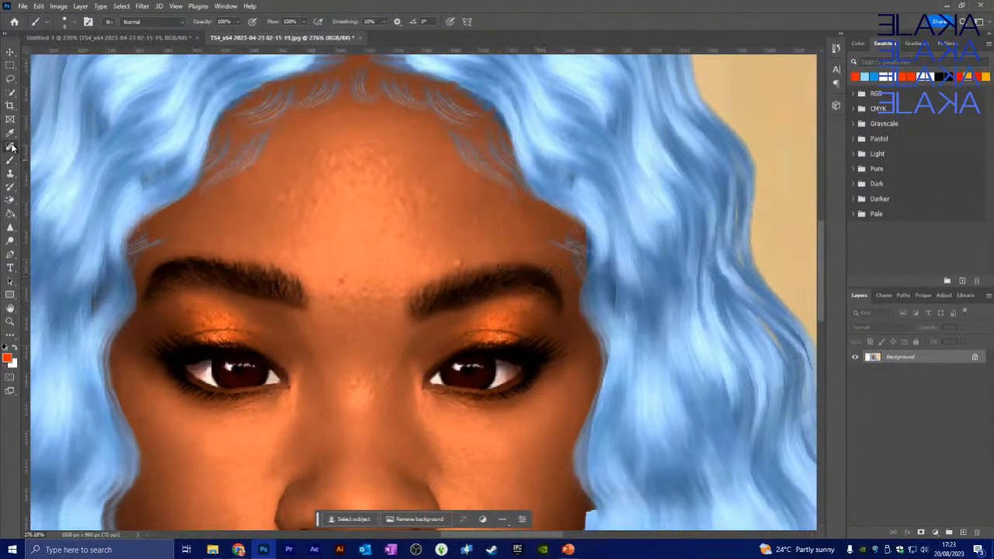
Remove the blemishes above and between the eyebrows with a small Content-Aware Spot Healing Brush.
click(11, 146)
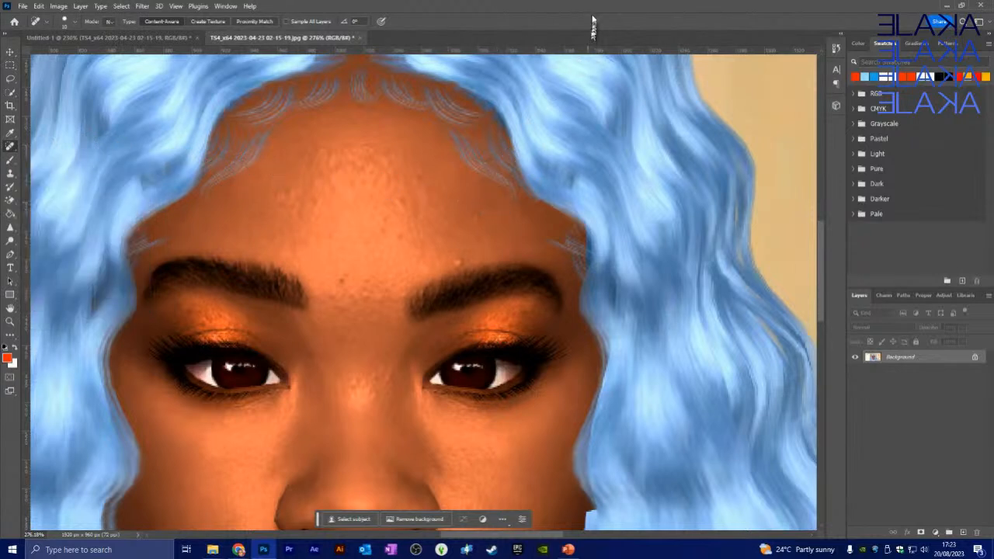
key(bracketright)
key(bracketright)
key(bracketright)
key(bracketright)
key(bracketright)
key(bracketright)
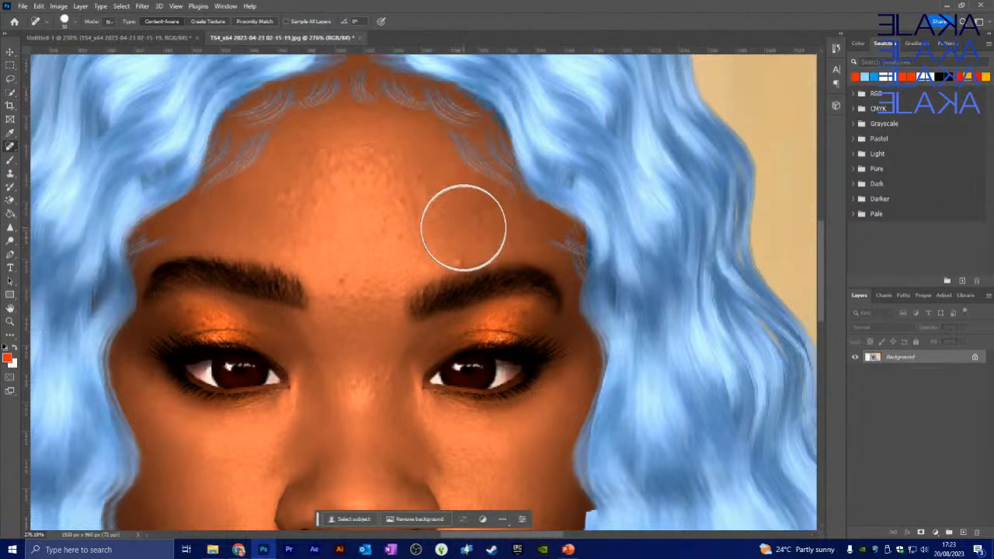
key(bracketleft)
key(bracketleft)
key(bracketleft)
key(bracketleft)
key(bracketleft)
key(bracketleft)
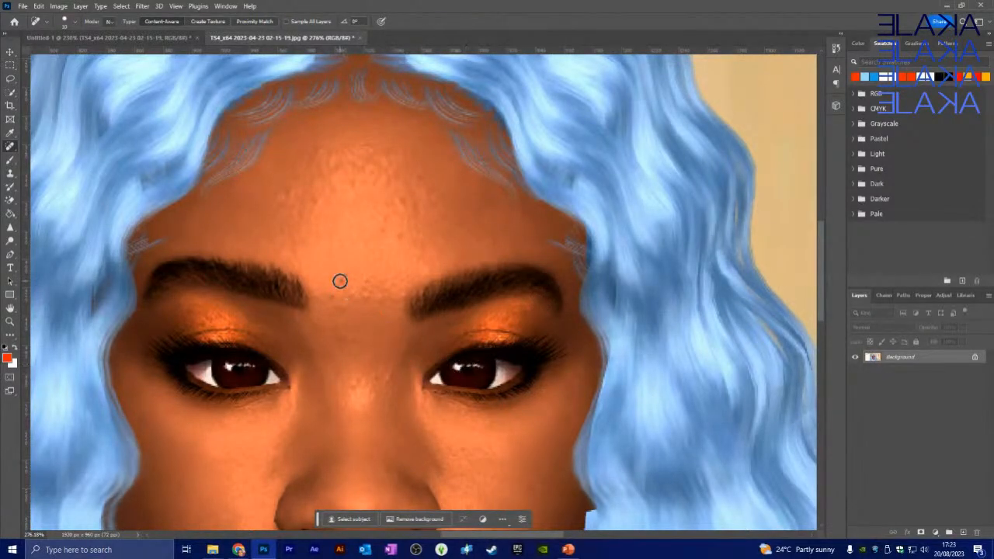
mouse_move(341, 282)
mouse_down()
mouse_move(363, 299)
mouse_move(352, 283)
mouse_up()
Examine the retouched forehead, cheeks and mouth area up close, and compare the overall face at a wider view.
scroll(388, 323, down, 2)
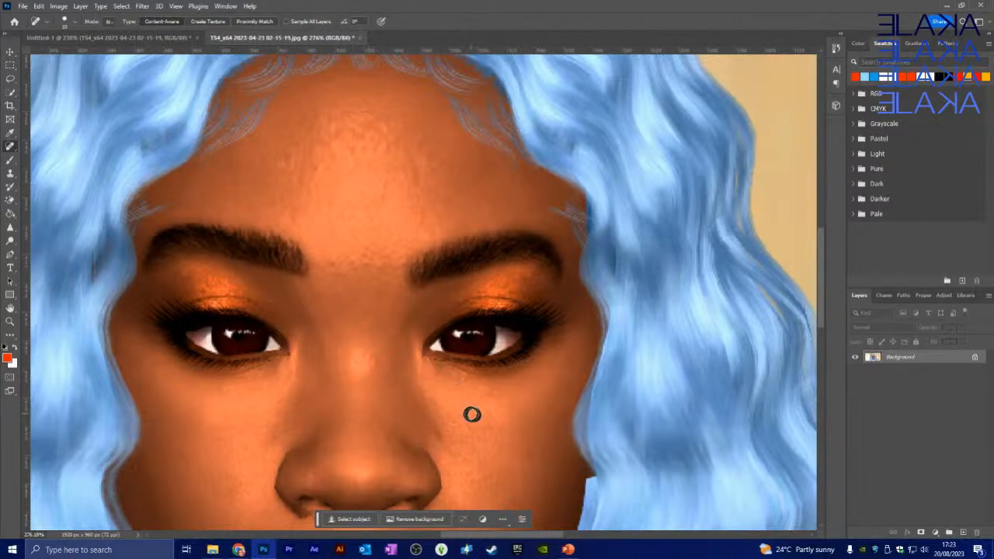
scroll(470, 412, down, 1)
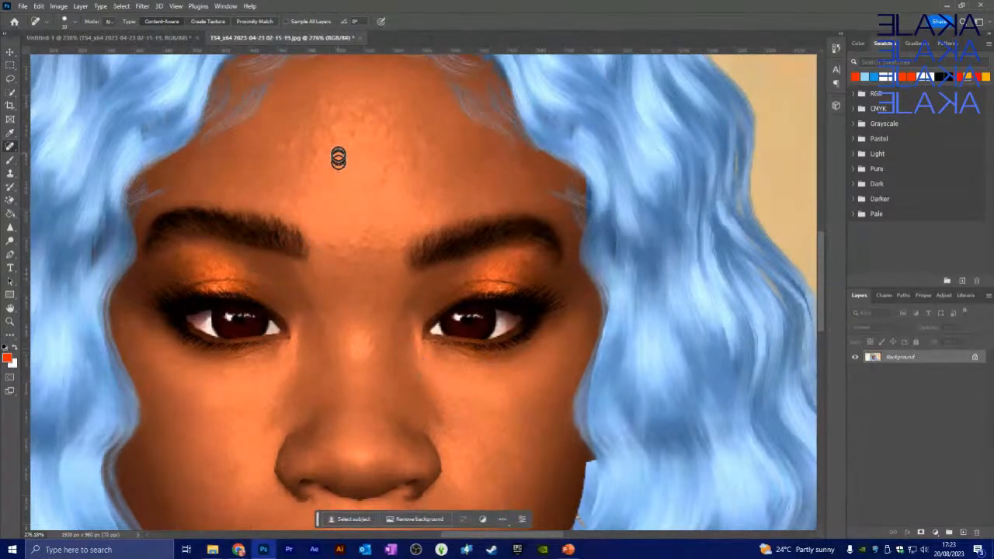
scroll(364, 274, down, 2)
scroll(363, 274, down, 5)
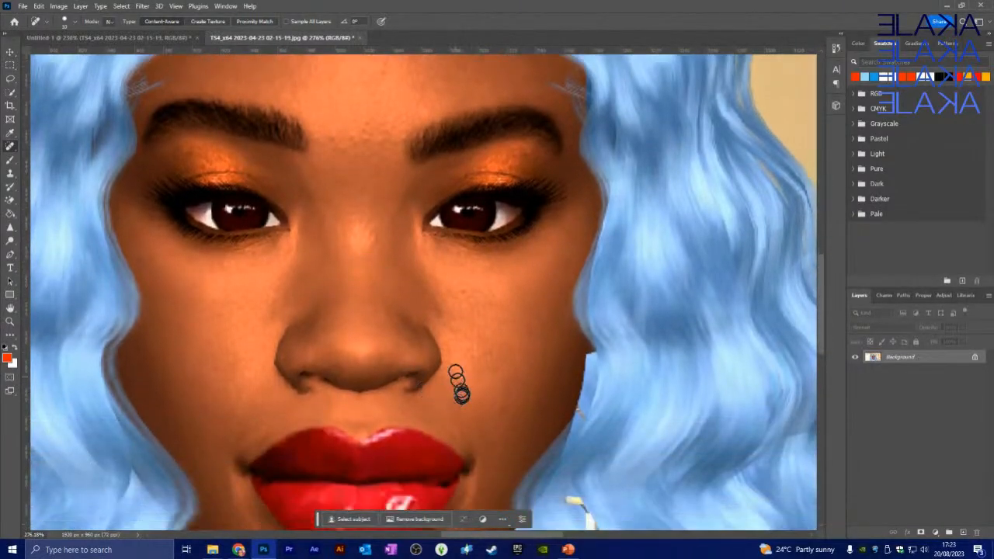
scroll(482, 398, down, 1)
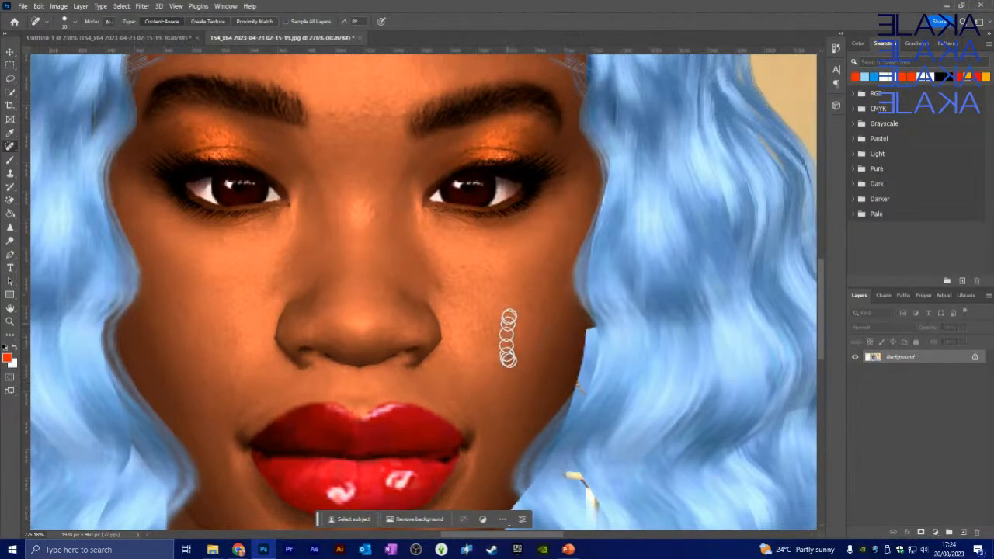
scroll(513, 311, down, 4)
scroll(533, 319, up, 3)
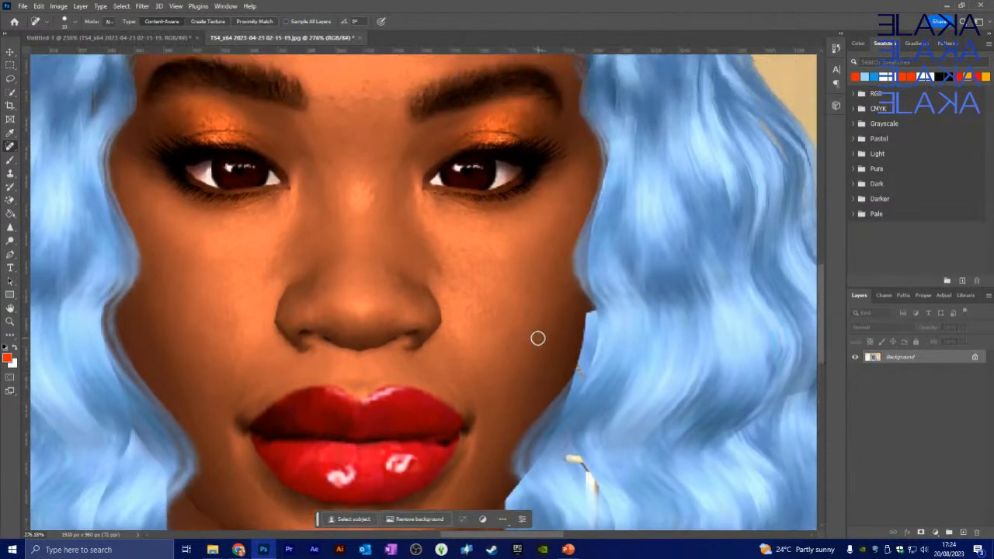
scroll(537, 334, up, 3)
scroll(474, 262, down, 3)
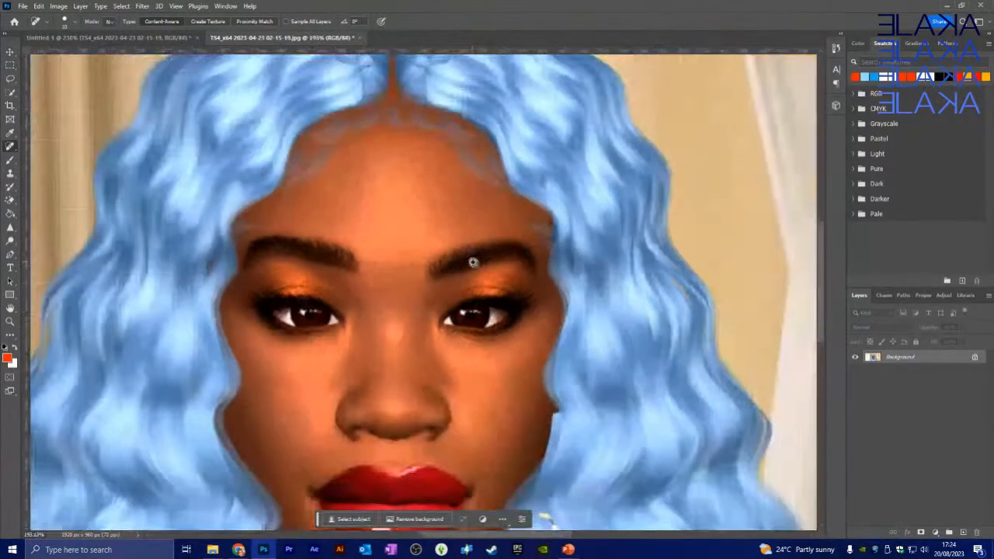
scroll(473, 263, down, 3)
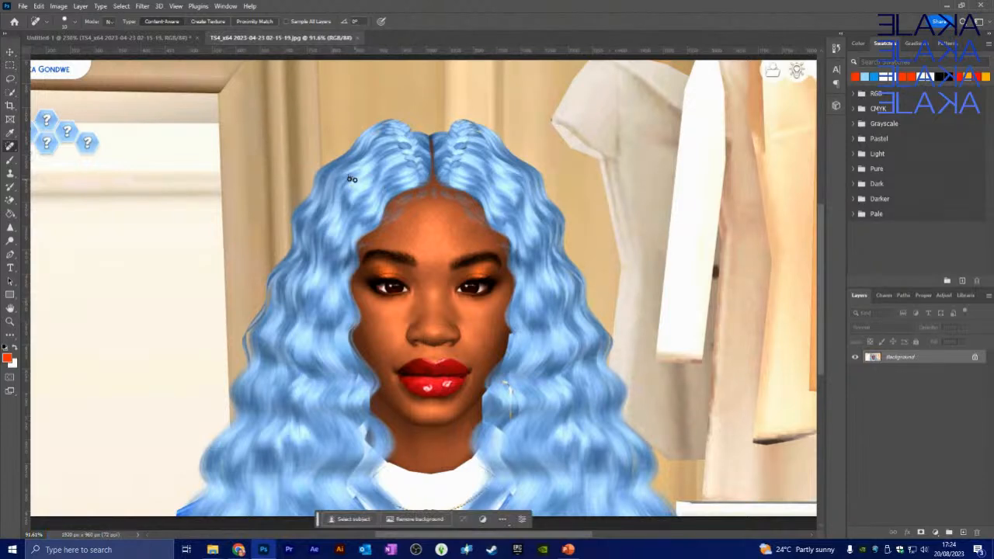
Close the separate TS4 character JPG document and return to the full thumbnail composition.
click(359, 37)
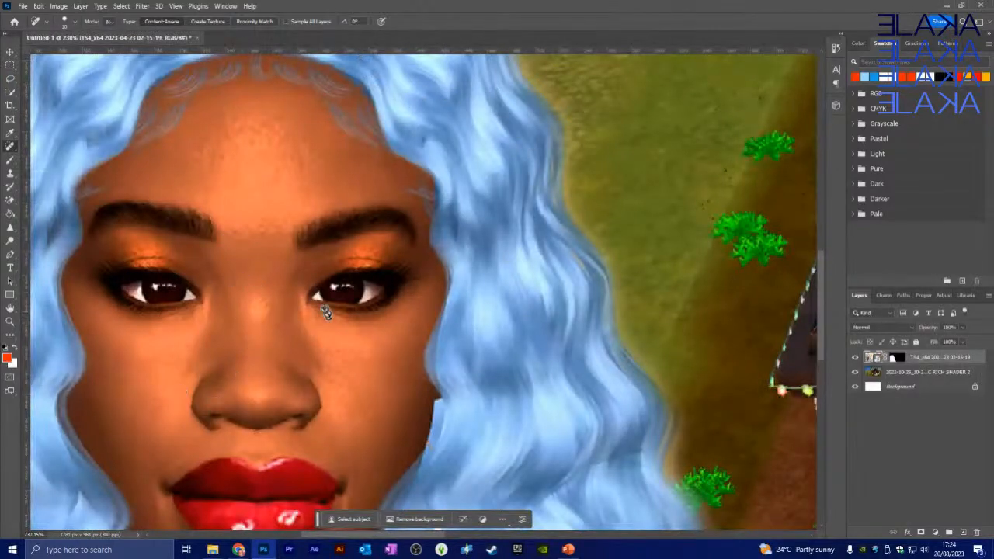
scroll(323, 307, down, 4)
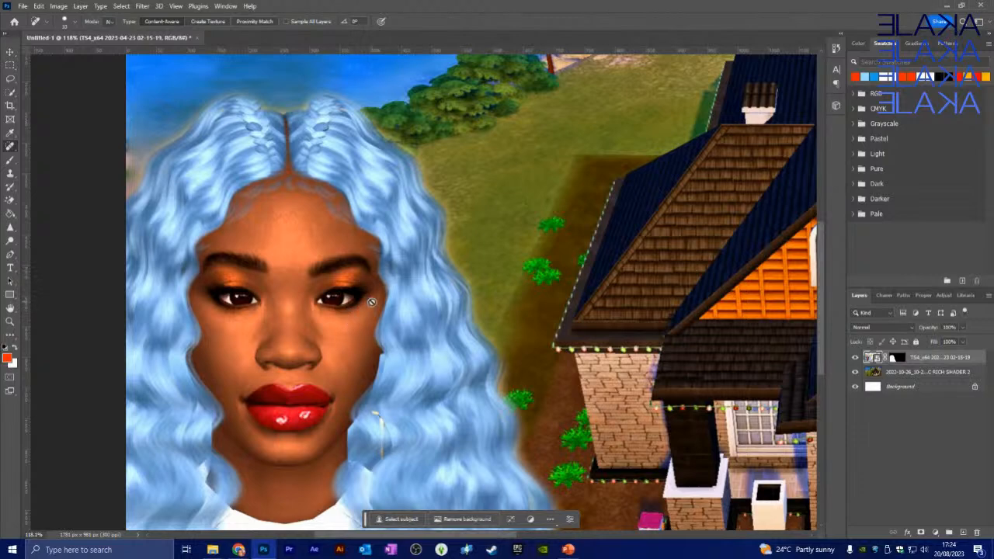
scroll(372, 302, down, 4)
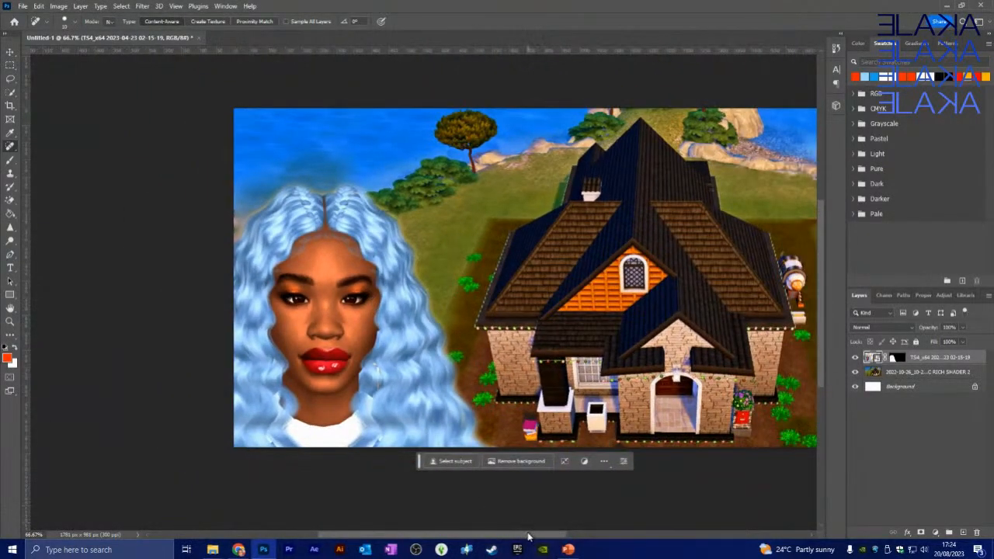
drag(531, 535, 565, 529)
scroll(559, 347, up, 2)
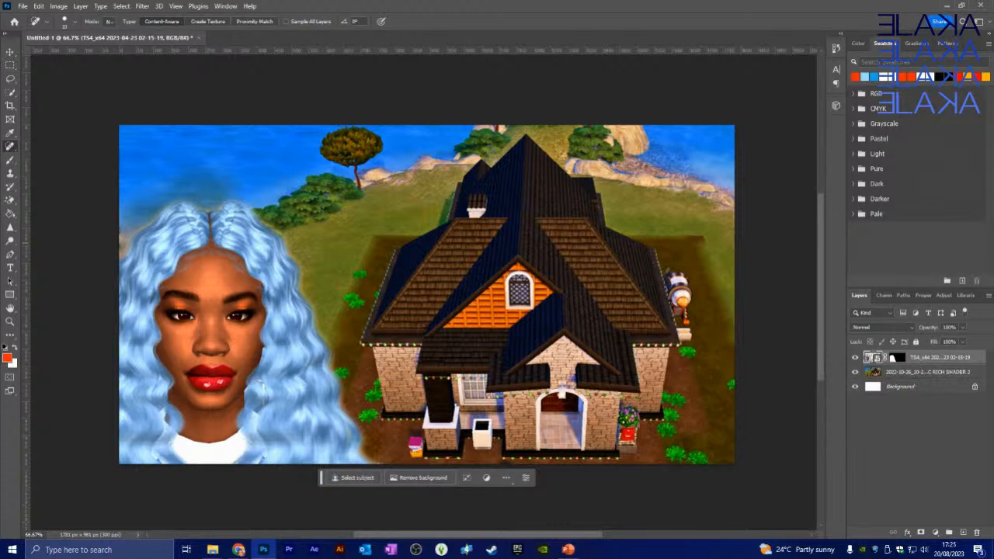
key(alt+Tab)
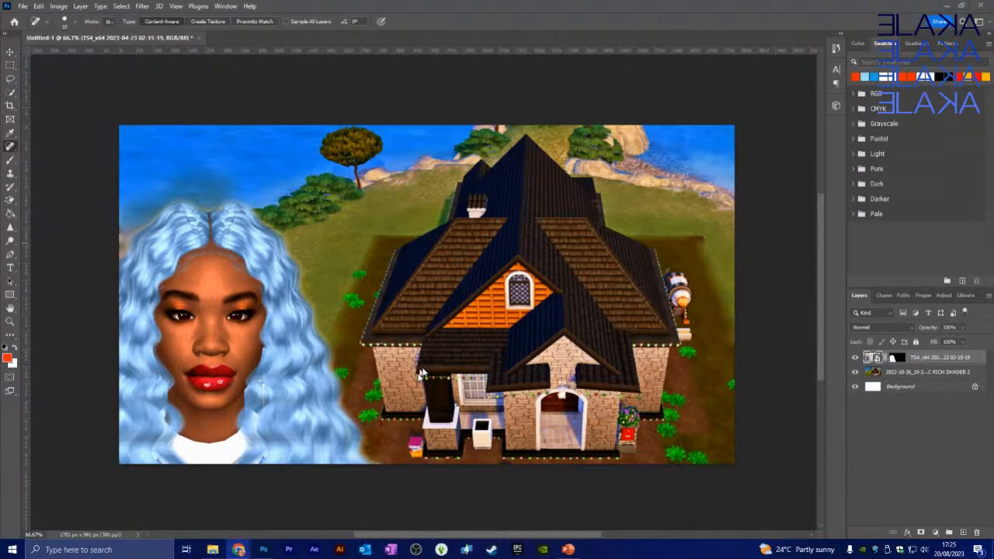
scroll(441, 299, down, 1)
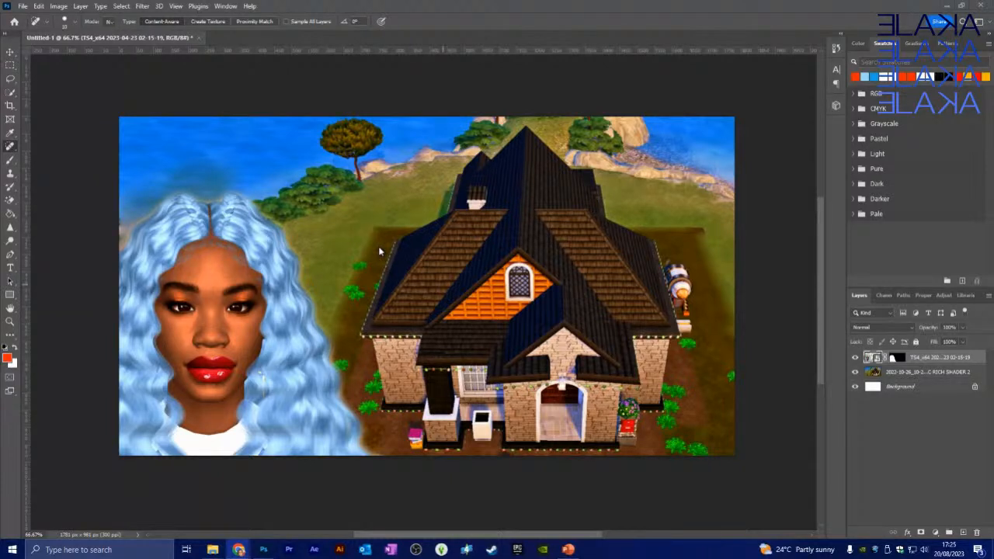
Add a horizontal capitalised title across the upper part of the image, combining the character's first name in possessive form with "SEASIDE GETAWAY".
click(14, 270)
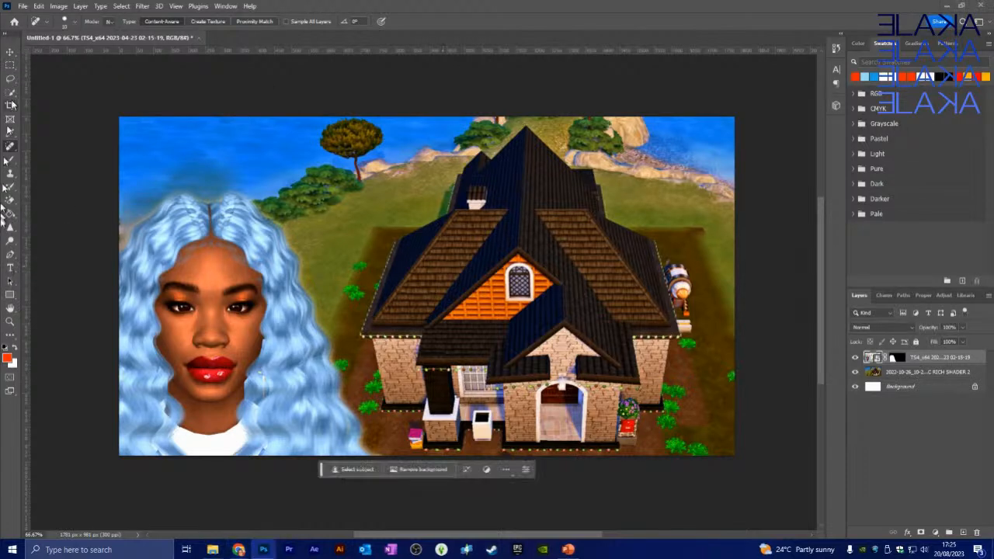
click(10, 268)
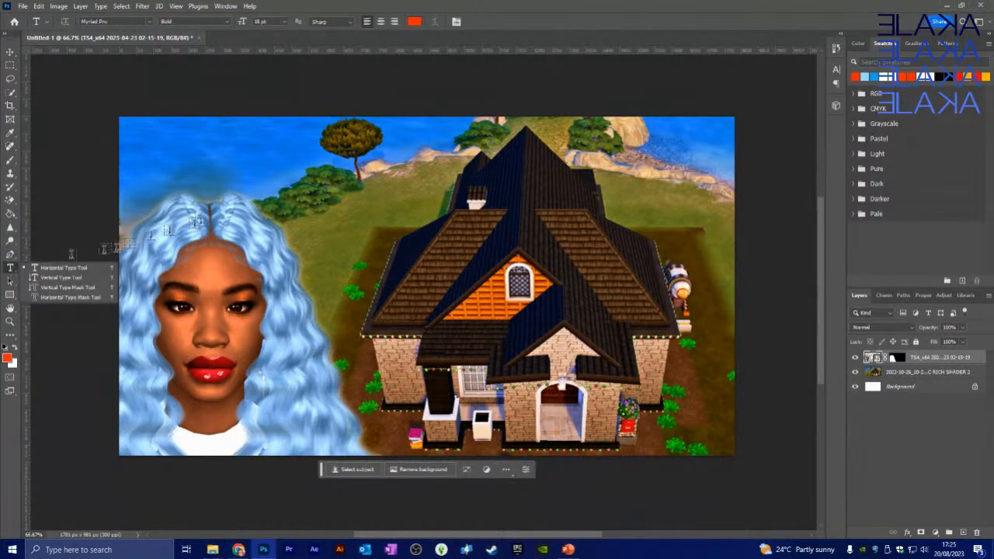
click(344, 157)
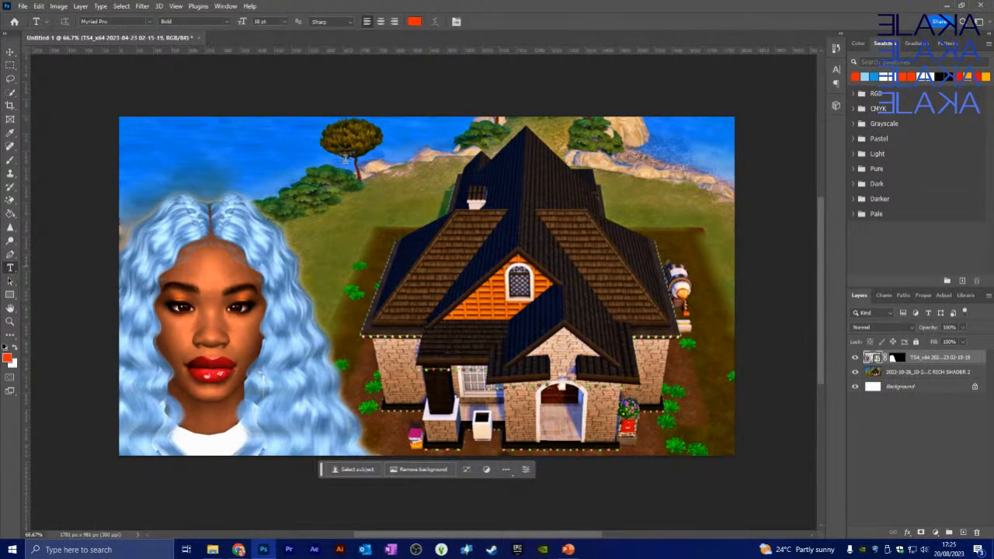
click(344, 157)
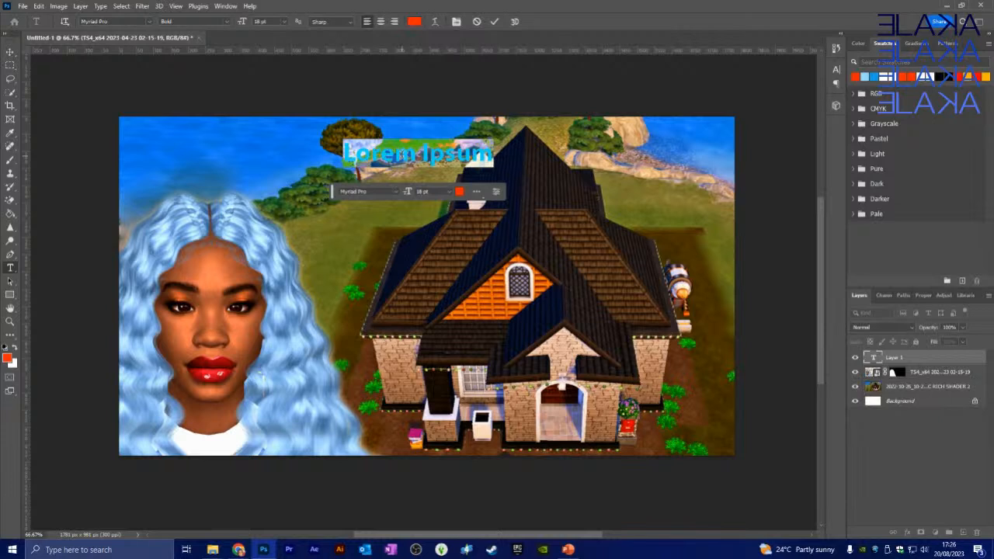
text(E)
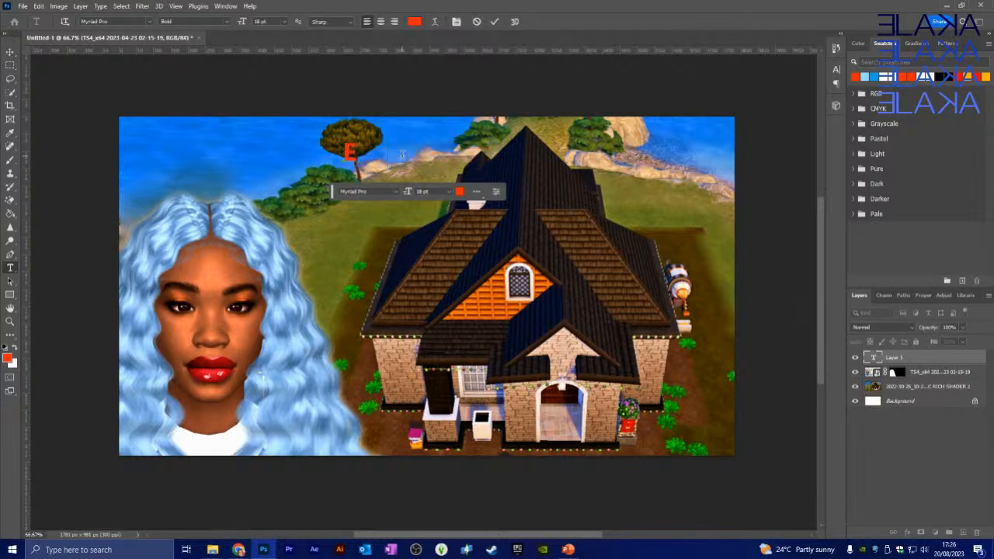
text(LAKA'S SE)
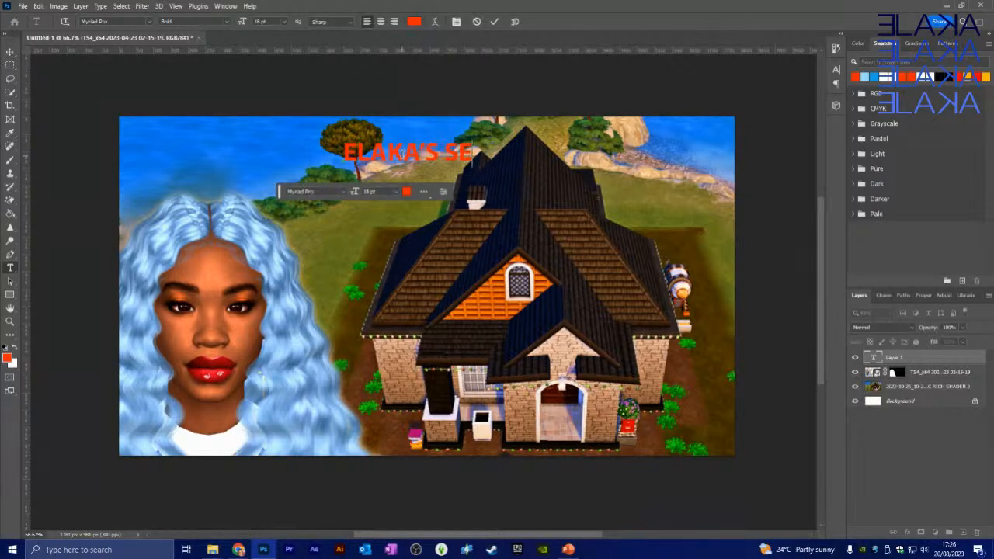
text(ASIDE GETAWAY)
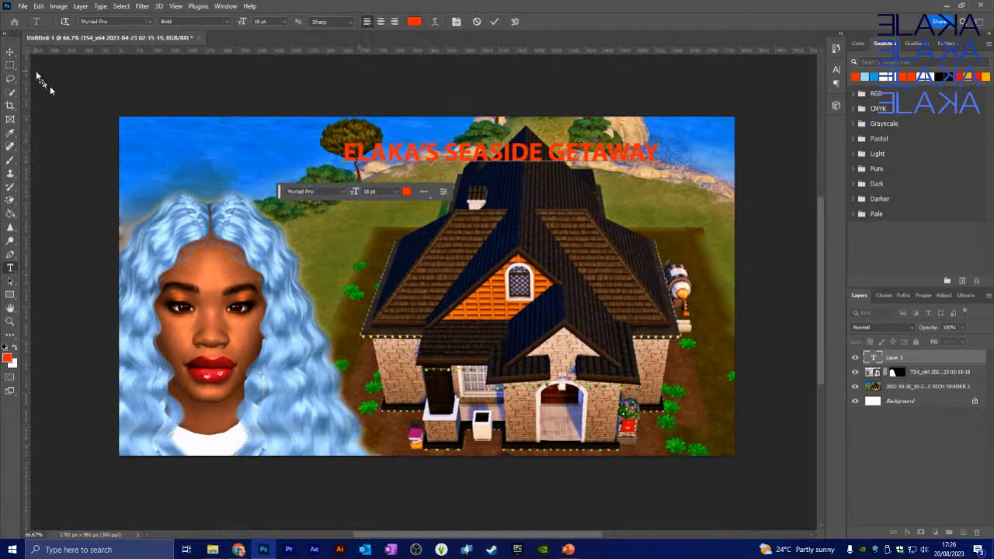
Shift the title slightly left over the image and park the floating text options above the canvas.
click(10, 52)
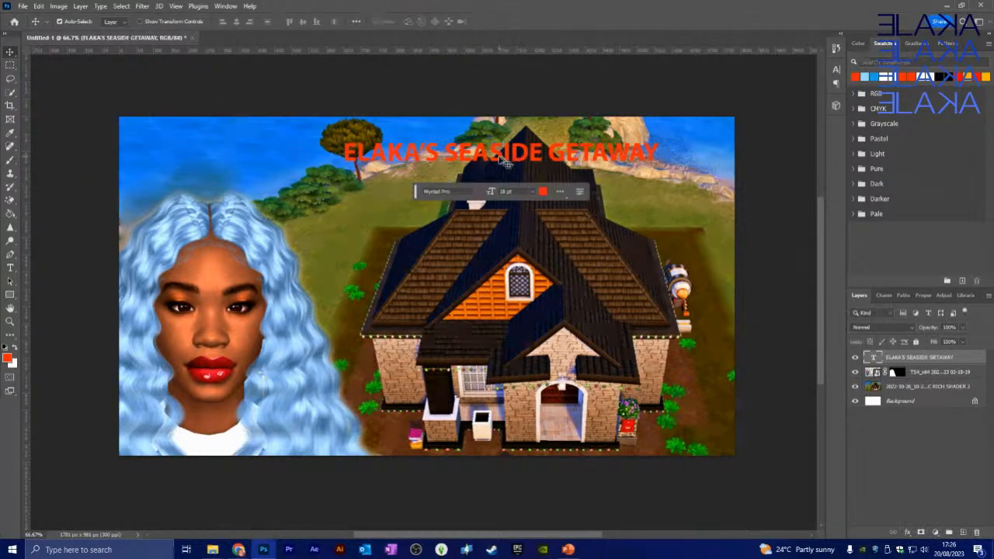
drag(512, 160, 464, 160)
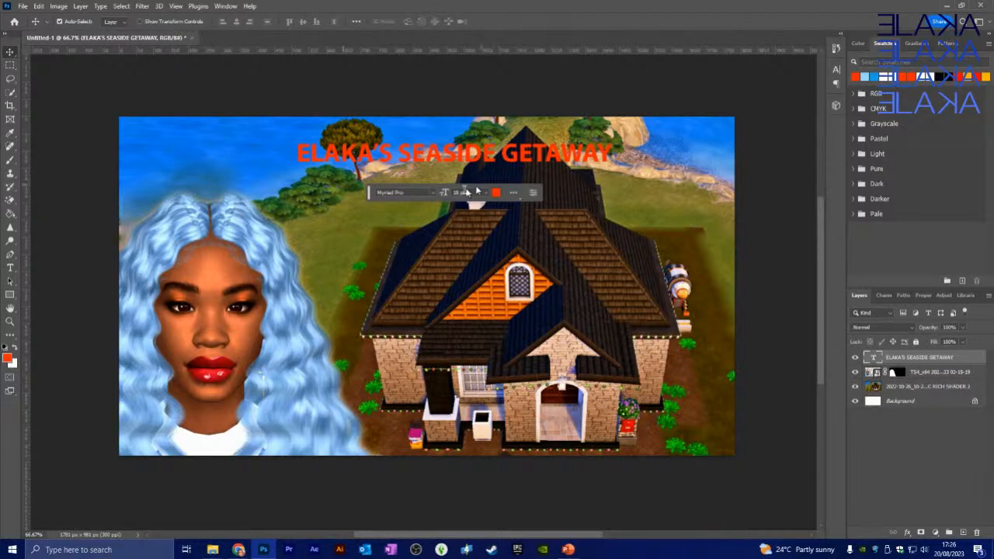
drag(369, 193, 348, 89)
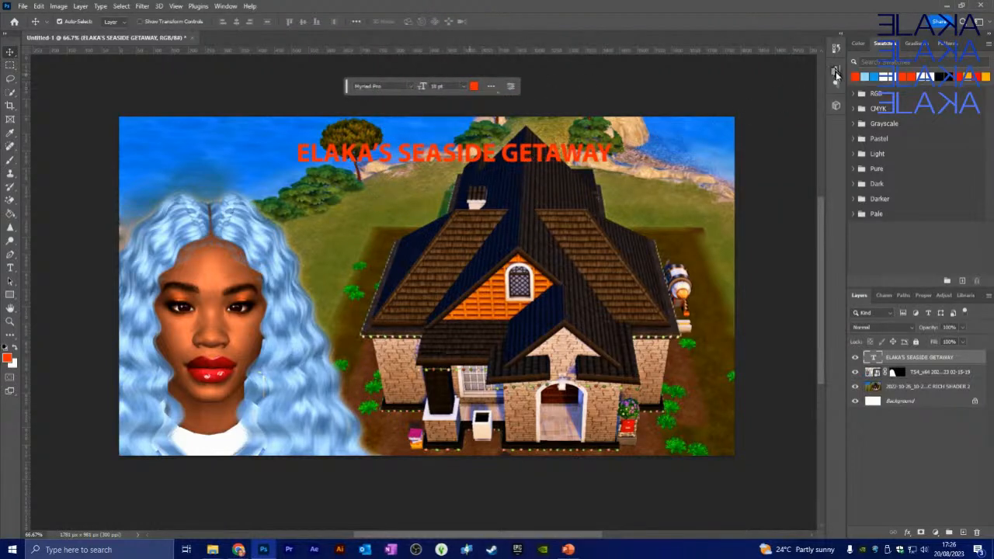
click(837, 70)
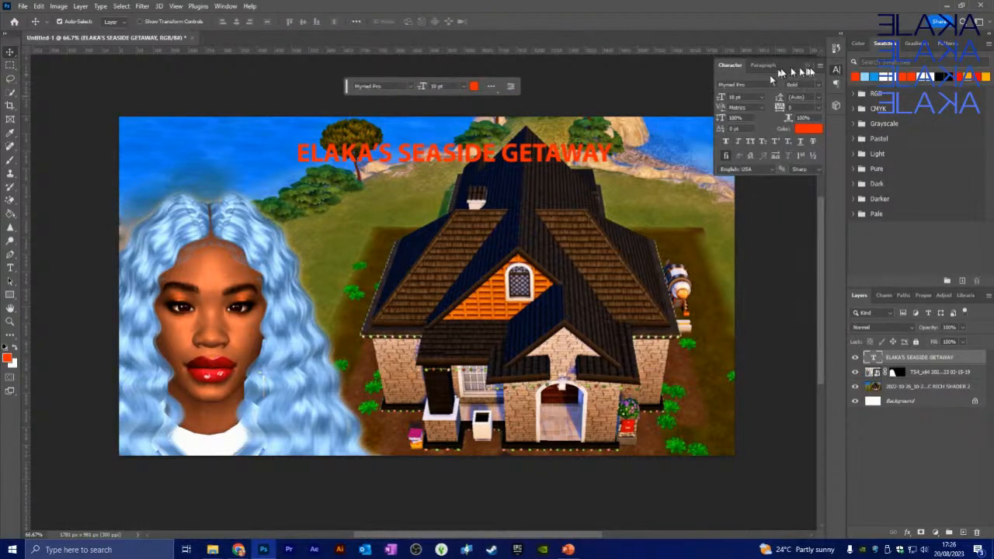
click(837, 71)
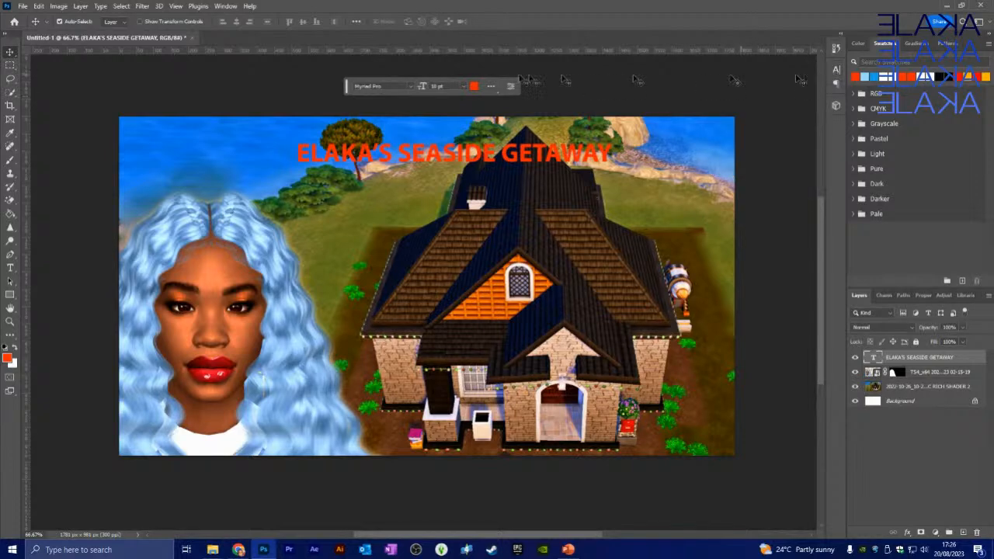
Change the title's font to Montserrat Black and move the title left and slightly up.
click(412, 88)
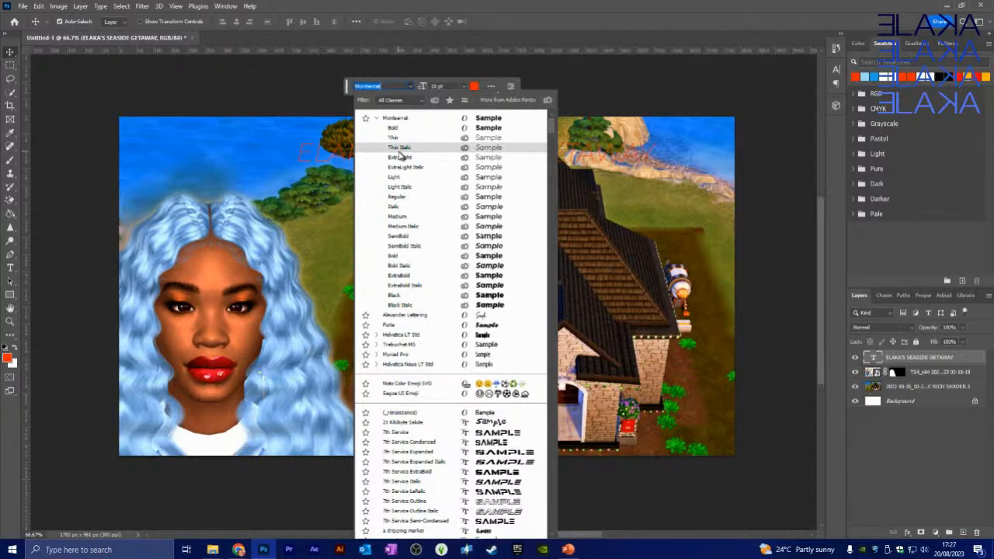
click(472, 6)
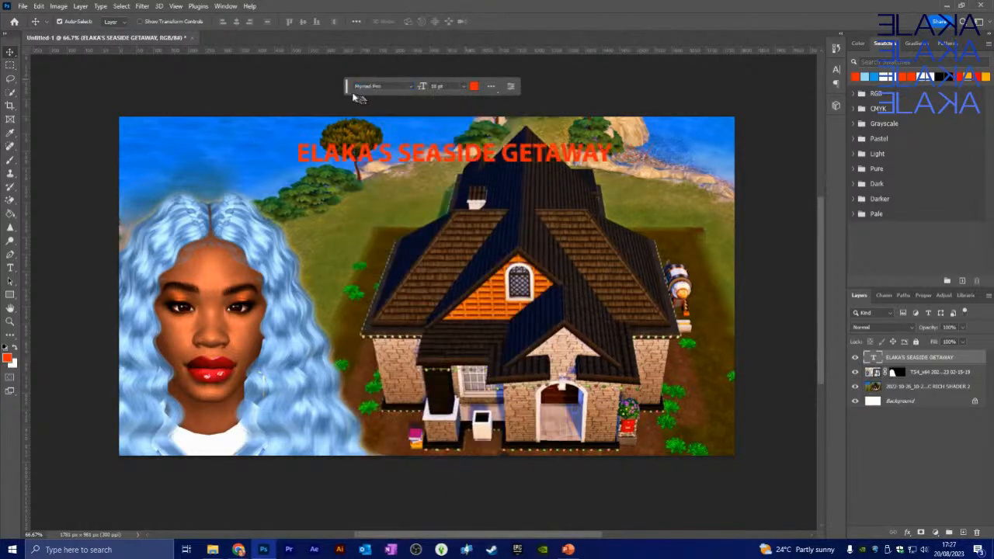
drag(354, 94, 69, 90)
click(131, 83)
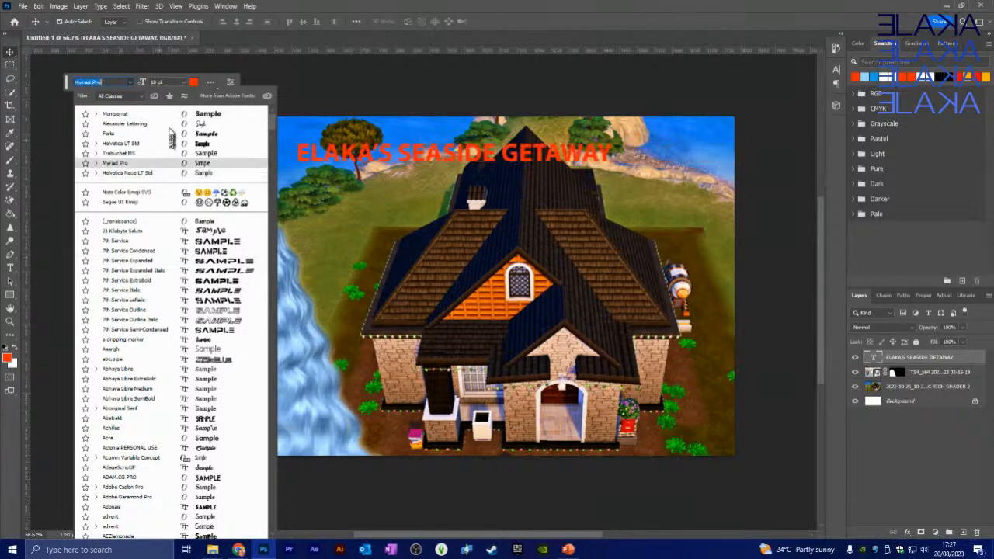
click(95, 115)
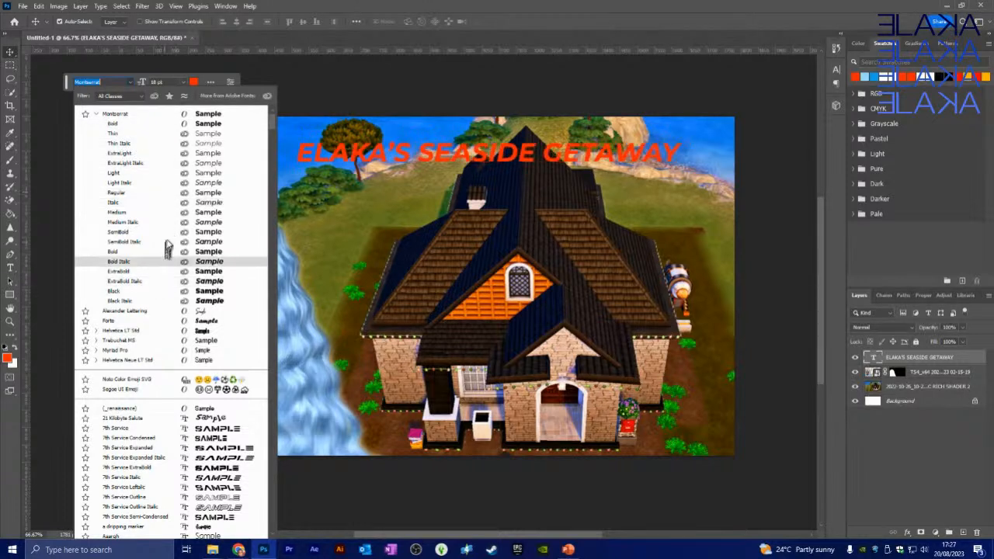
click(210, 294)
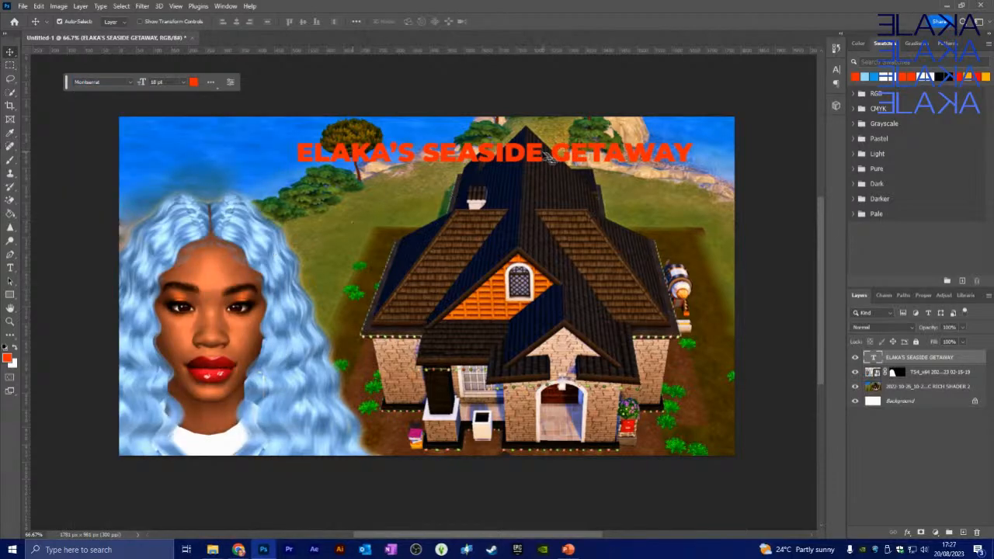
drag(532, 159, 457, 152)
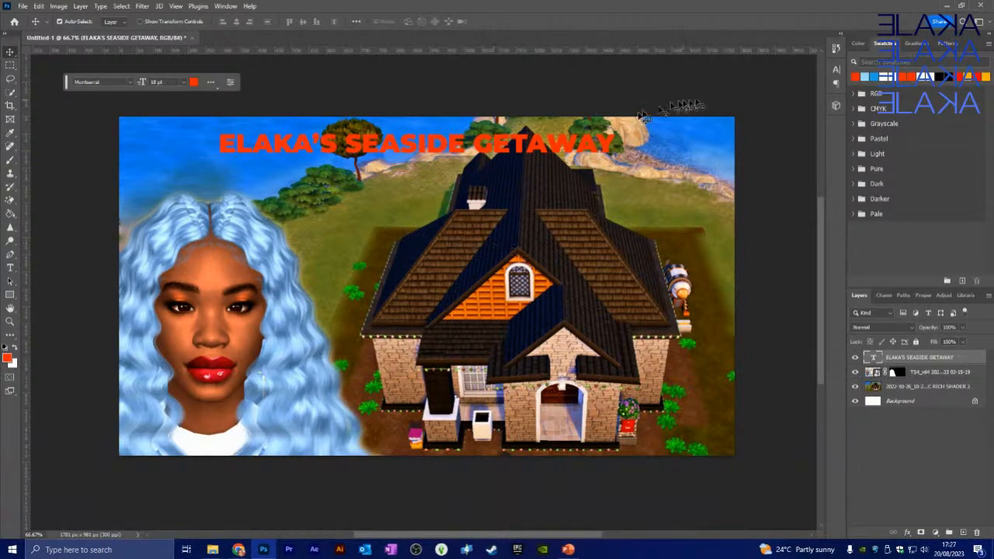
Change the title's text color to white (ffffff).
click(194, 84)
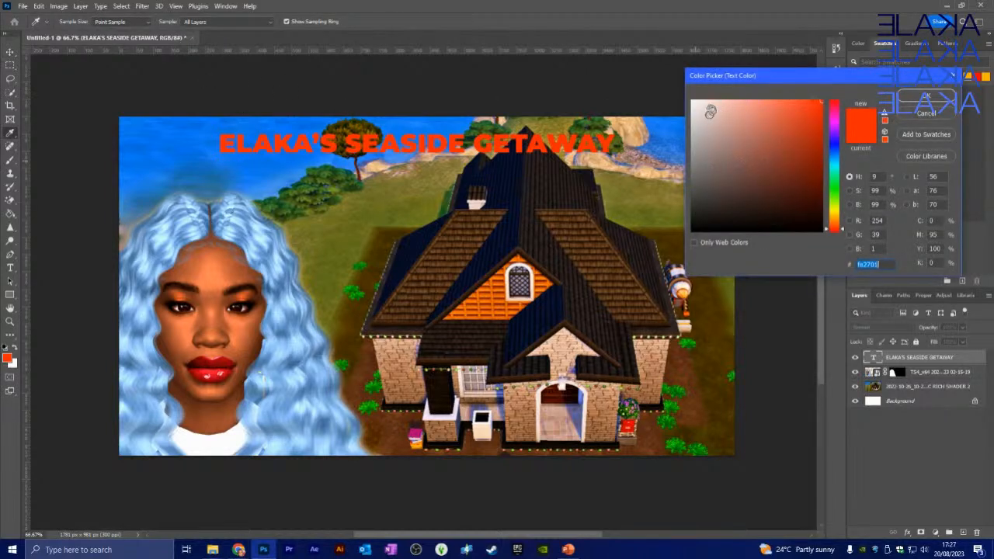
drag(705, 110, 681, 93)
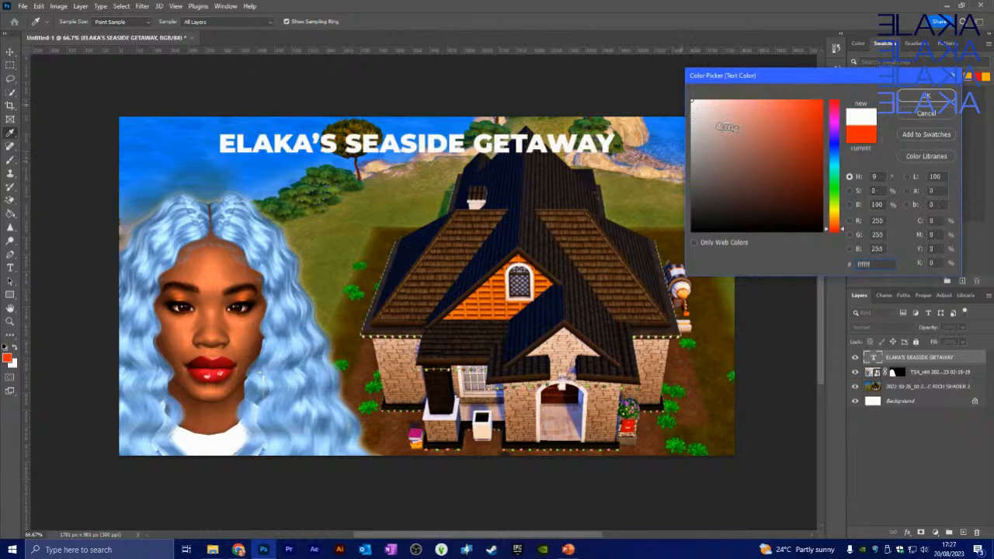
click(932, 98)
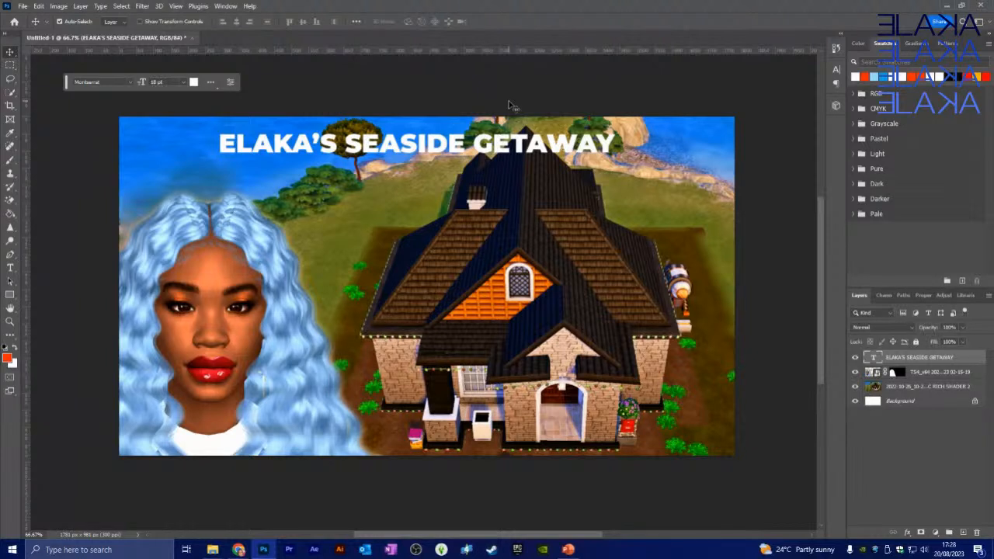
Nudge the white title slightly right to center it along the image's upper edge.
click(455, 150)
drag(460, 156, 461, 155)
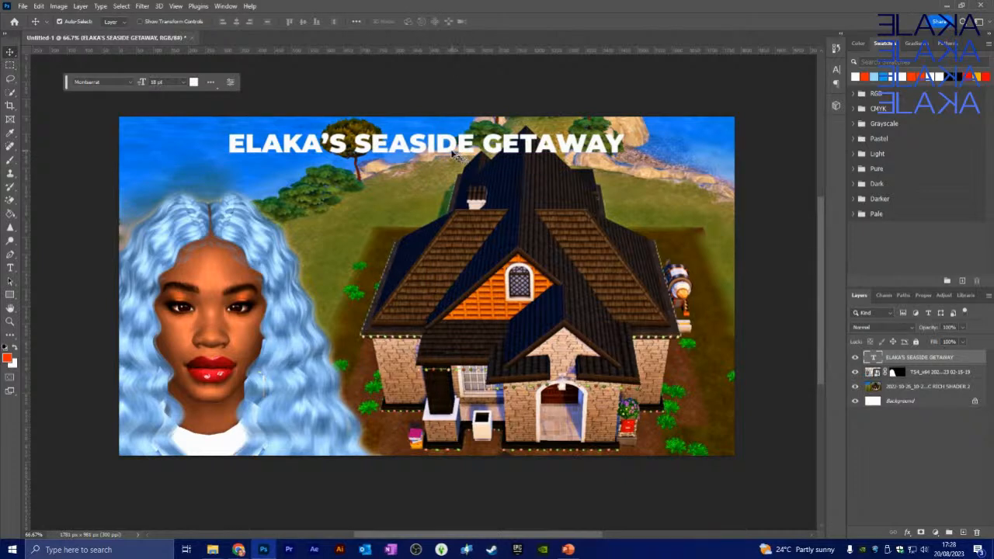
drag(457, 156, 455, 154)
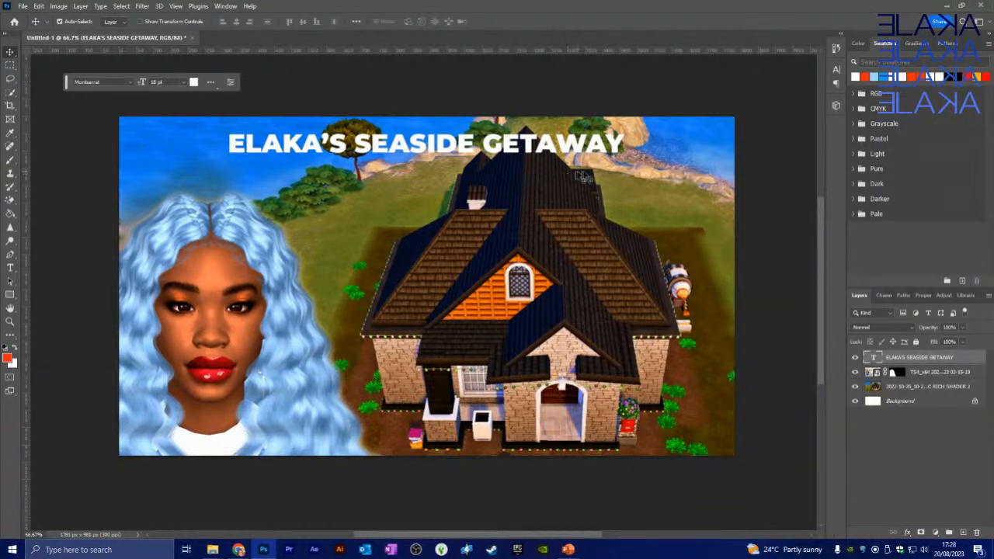
drag(449, 154, 446, 153)
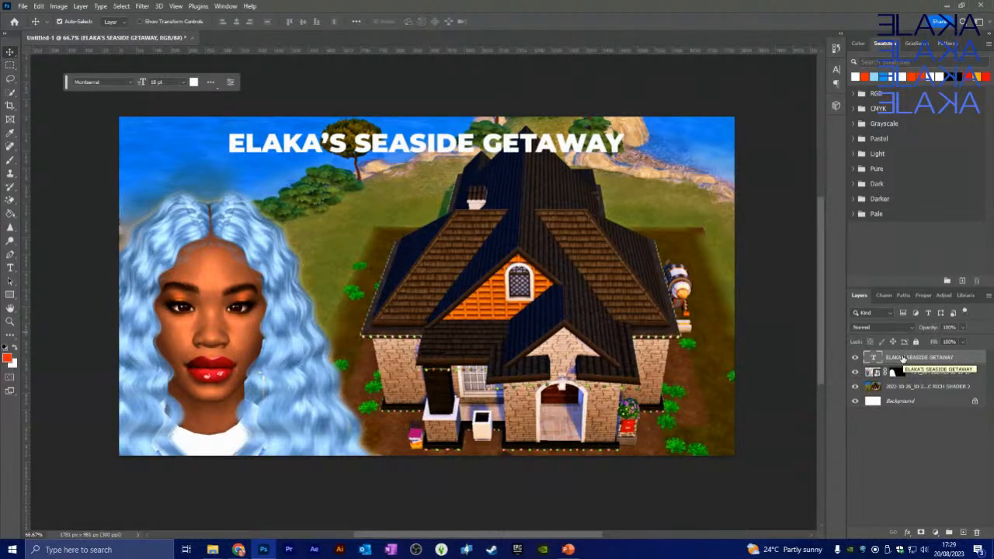
Add a stroke effect to the title layer and set its fill type to a solid color.
right_click(902, 358)
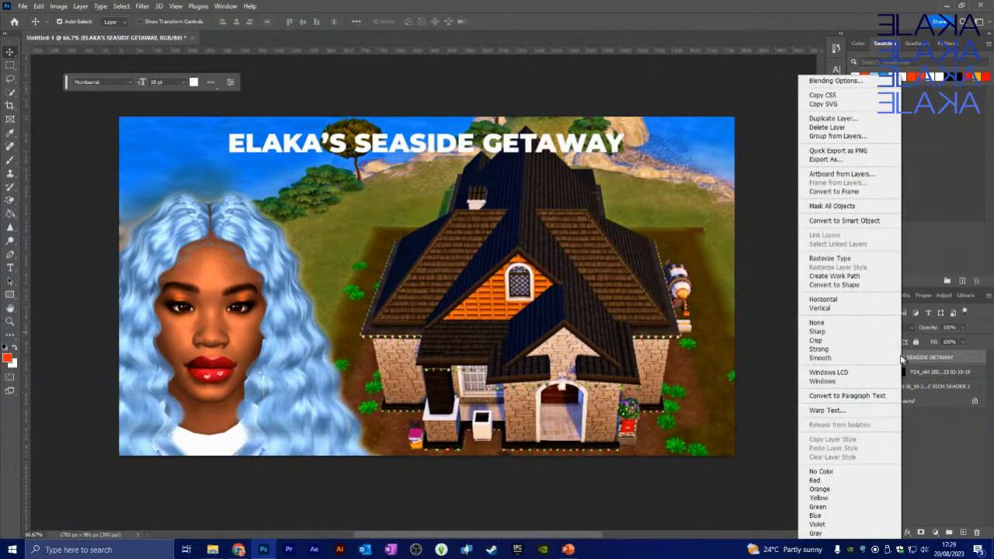
click(825, 84)
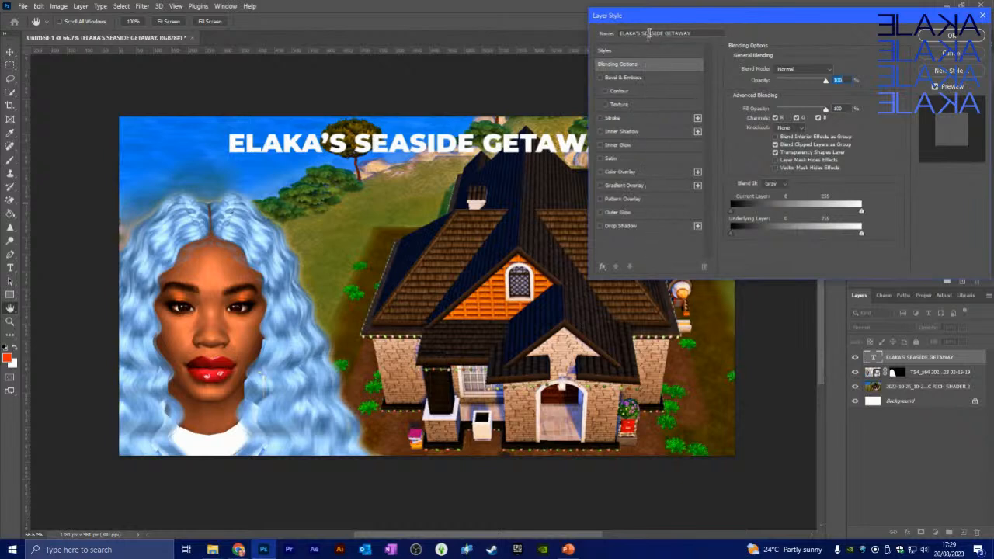
click(624, 119)
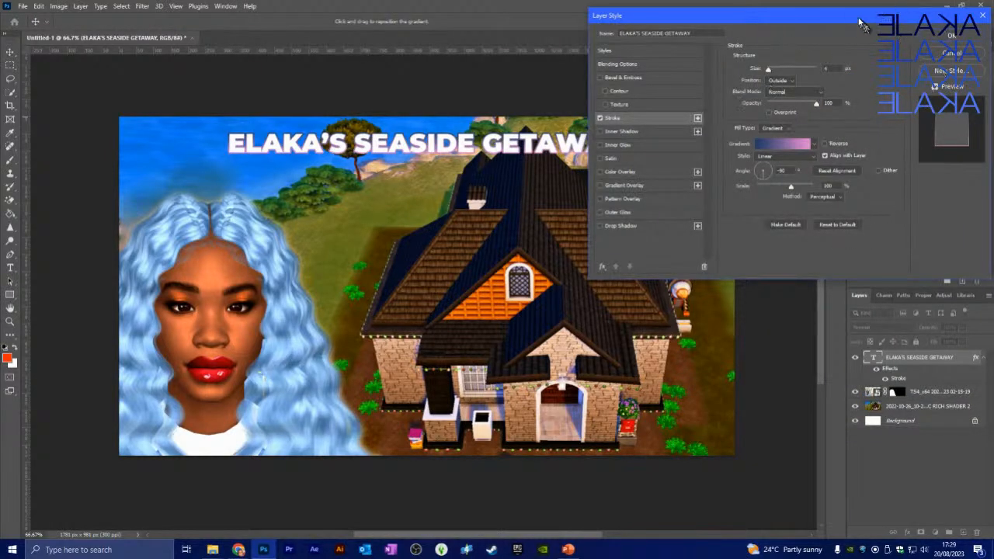
drag(857, 16, 786, 194)
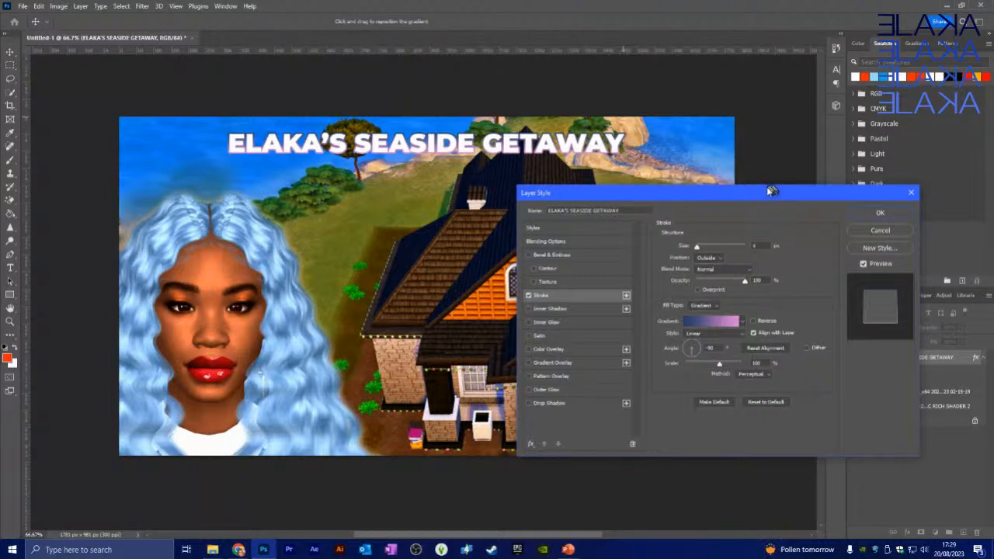
drag(773, 192, 760, 149)
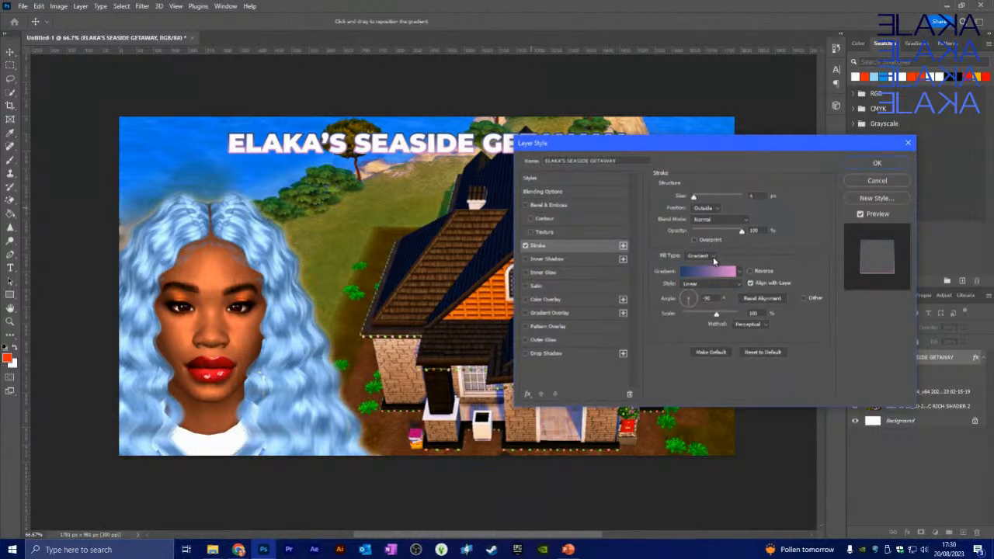
click(713, 257)
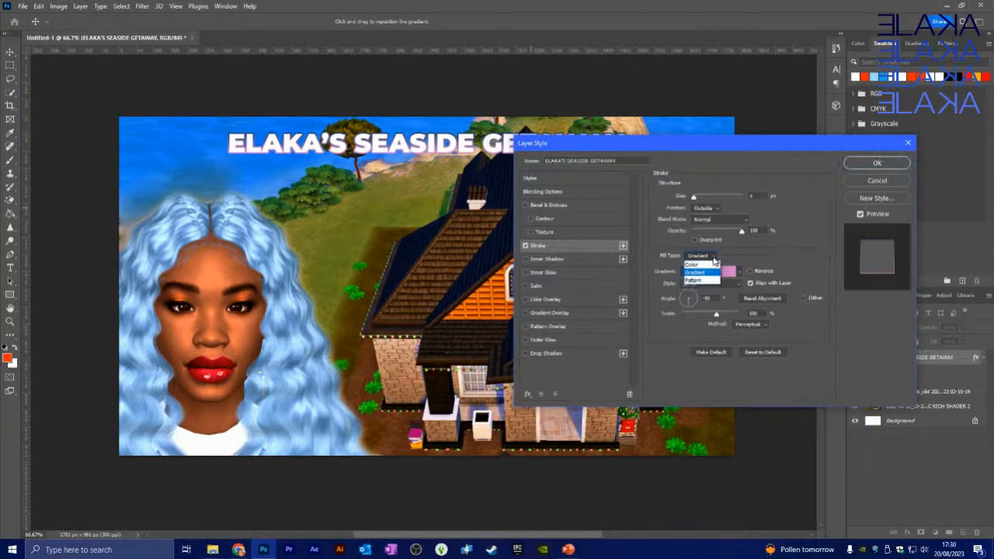
click(704, 266)
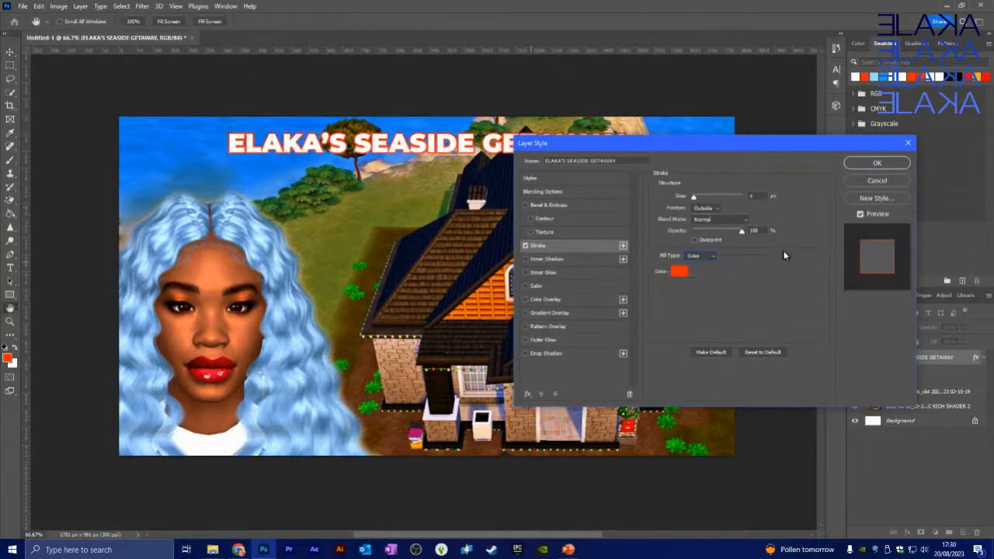
drag(725, 143, 707, 253)
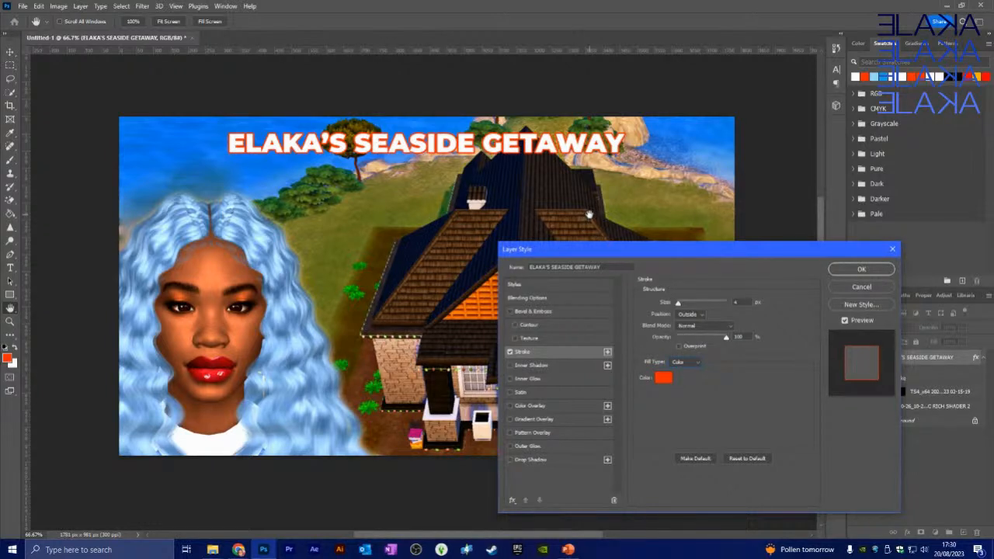
drag(703, 257, 723, 204)
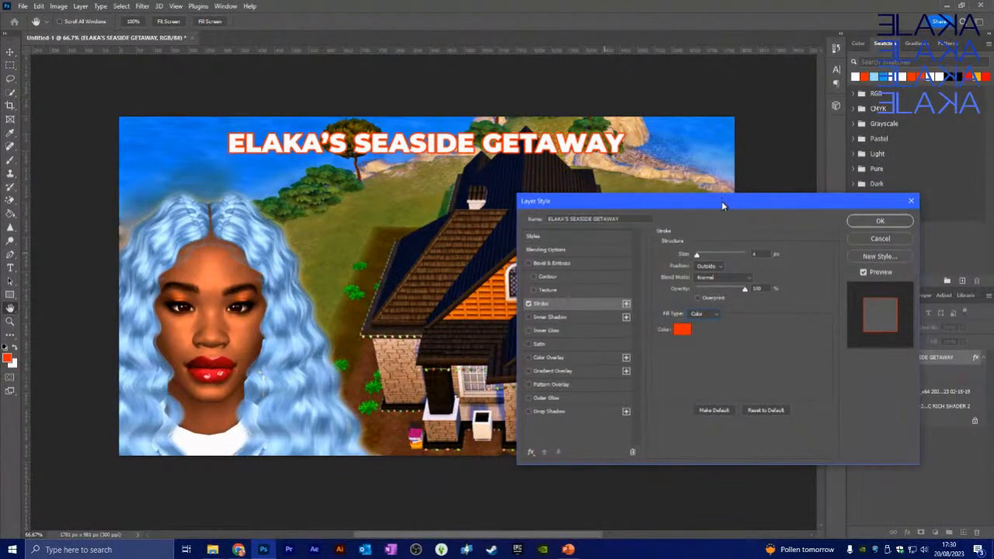
Try stroke colors sampled from the character's hair, skin and lips and from the house's orange siding, roof and green plants.
click(684, 332)
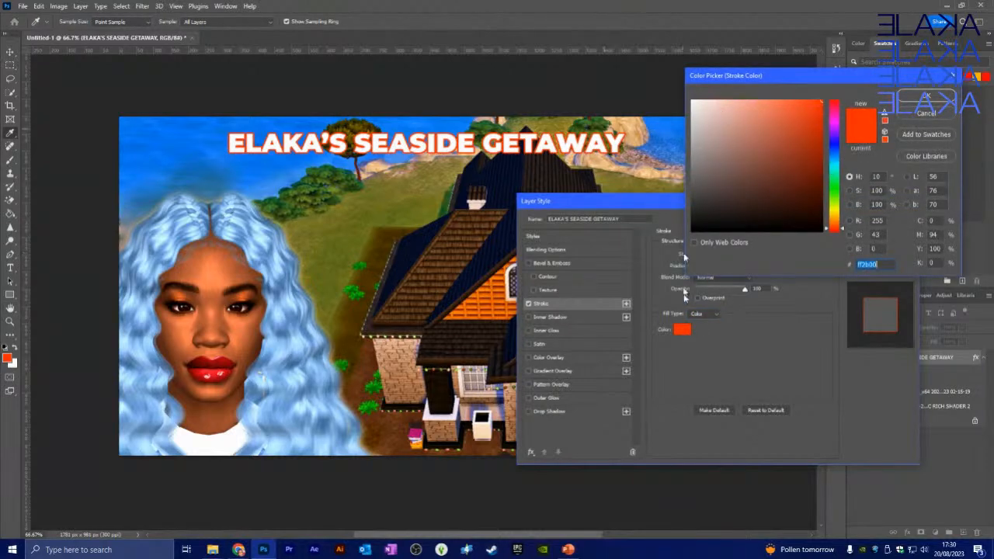
click(912, 115)
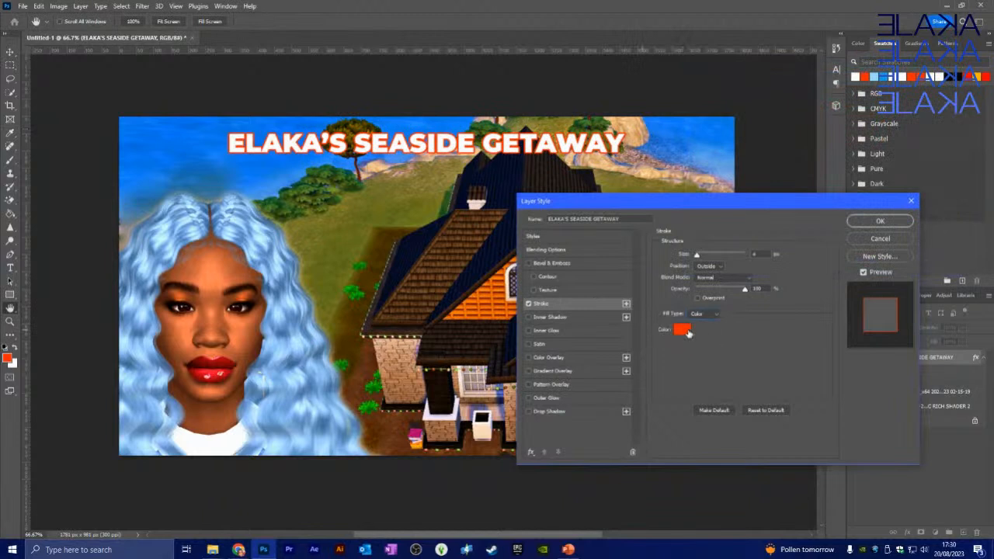
click(683, 330)
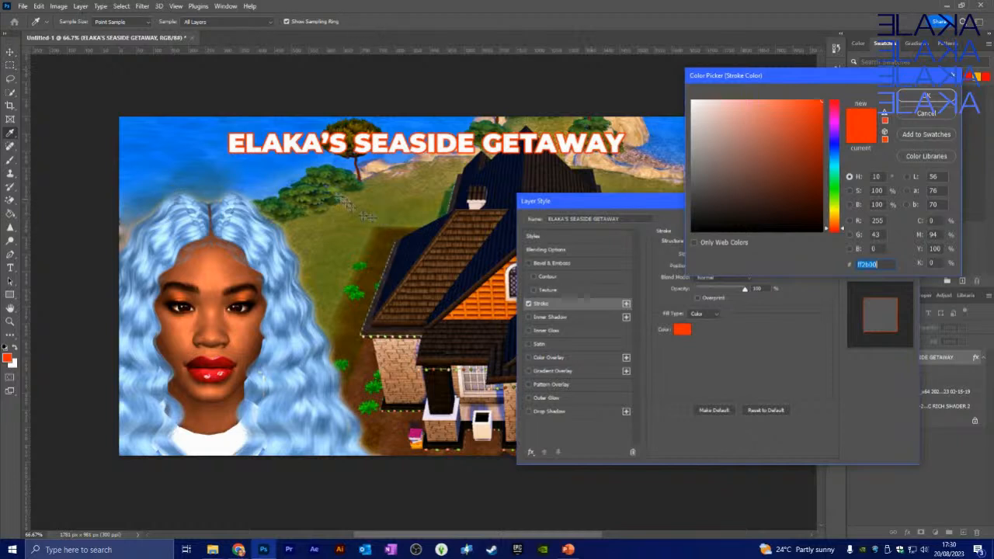
click(274, 317)
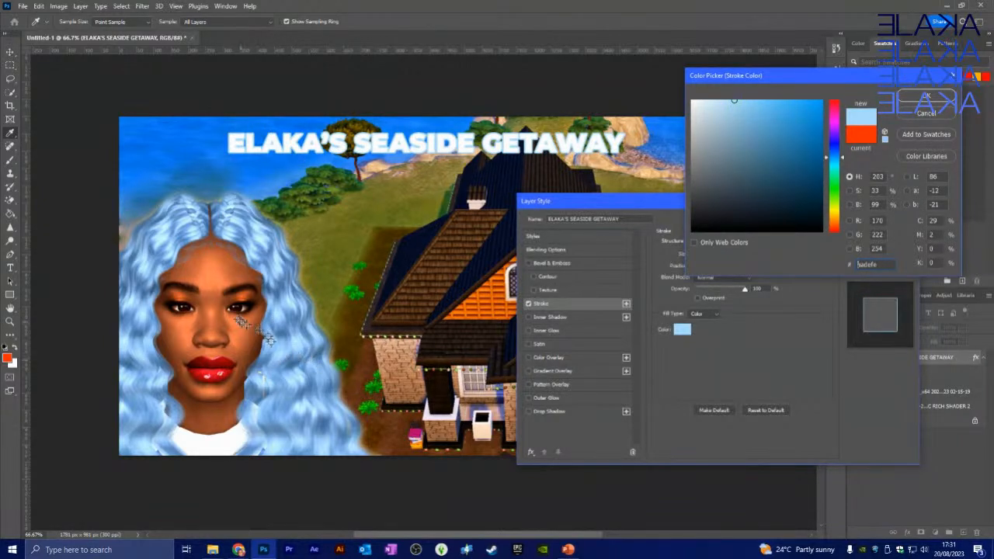
click(210, 275)
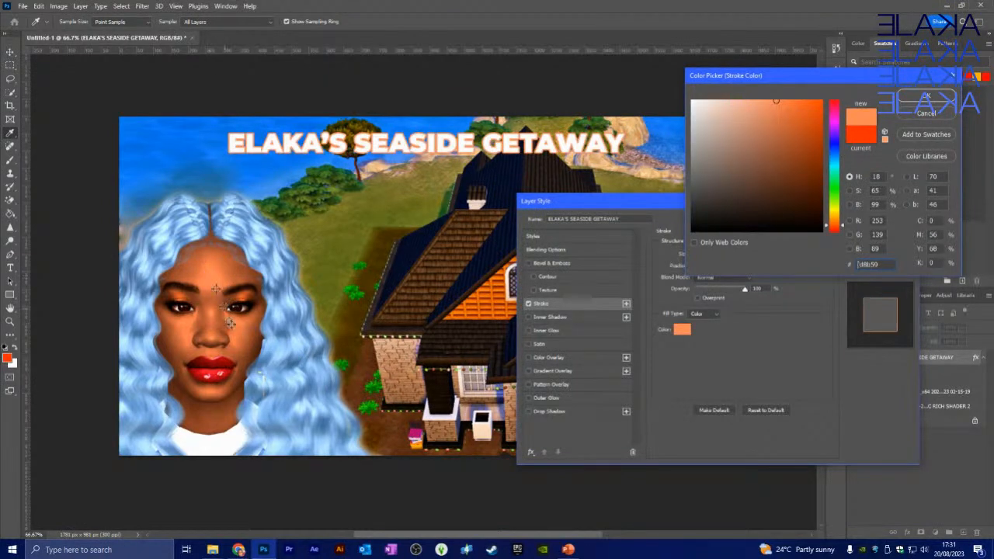
click(200, 362)
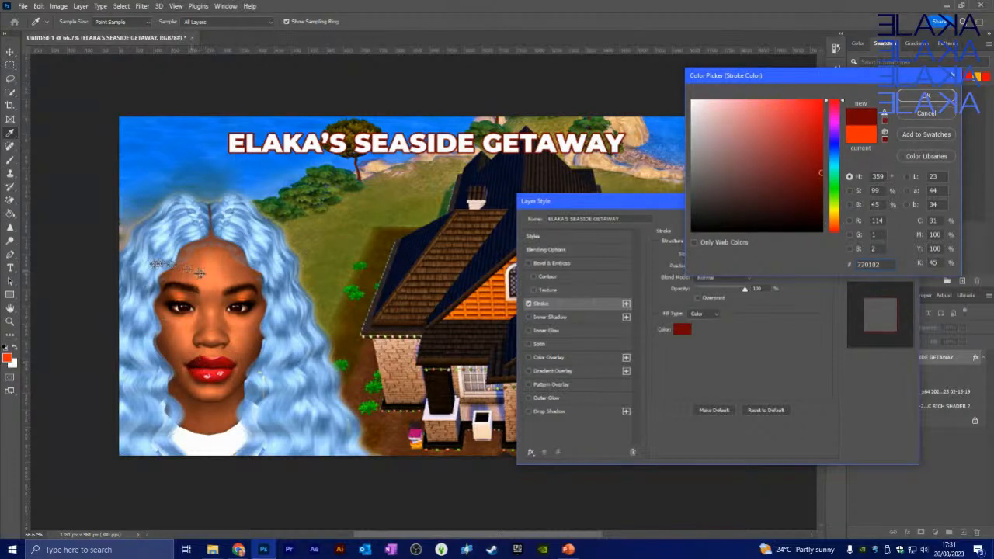
click(231, 290)
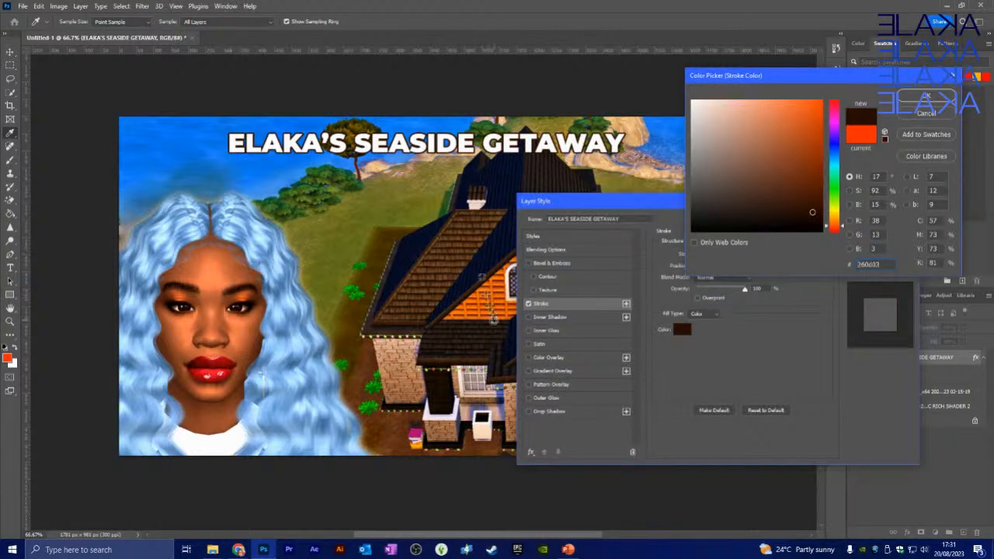
click(480, 303)
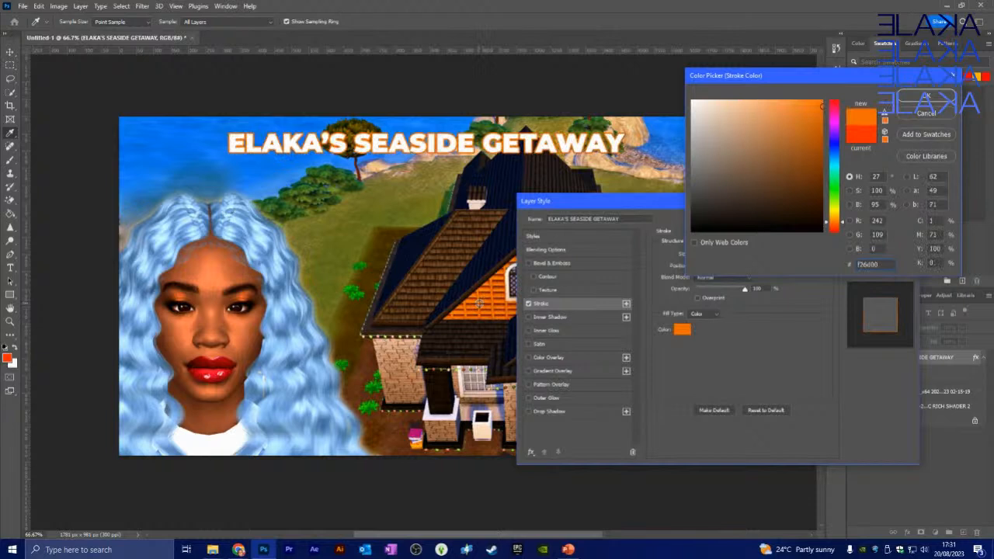
click(475, 268)
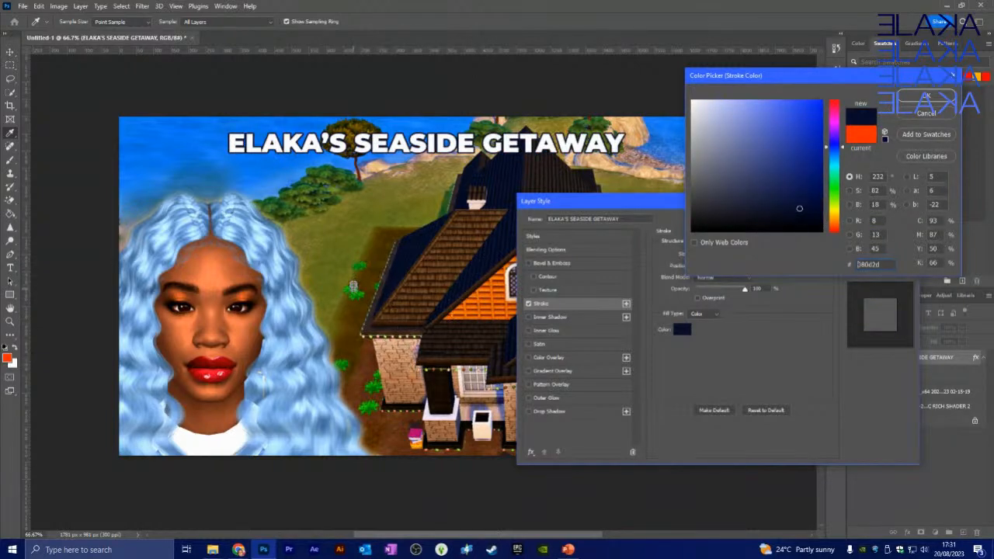
click(353, 290)
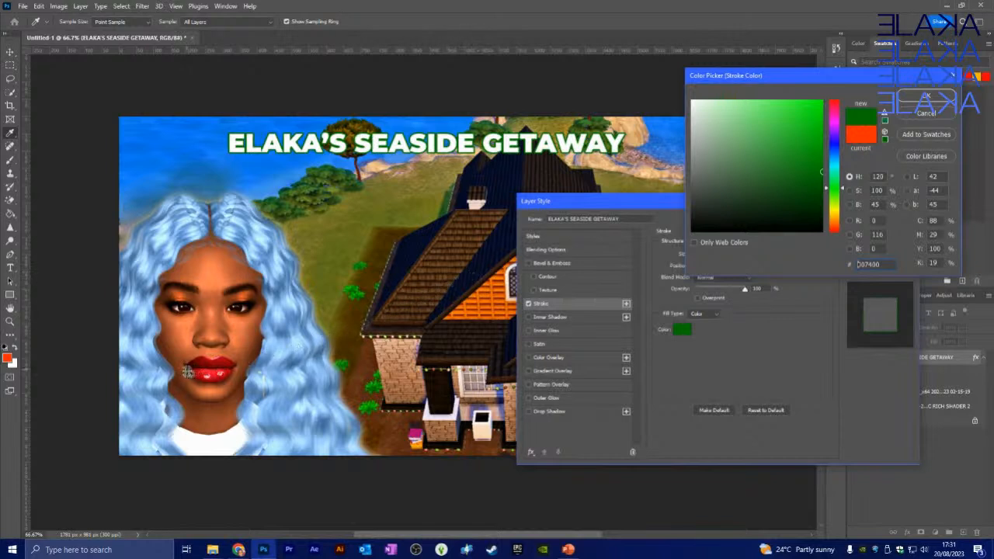
click(196, 363)
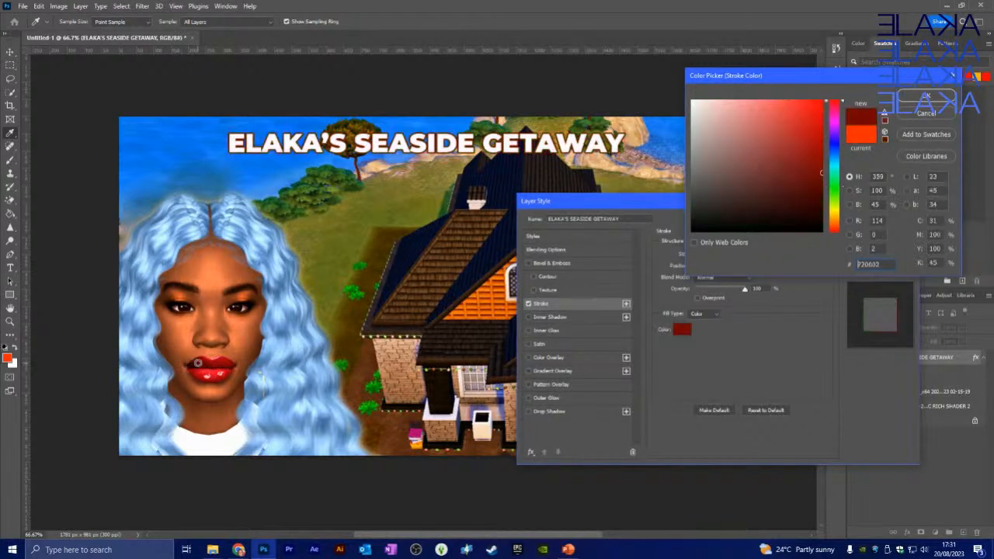
Sample the bright red of the character's lips (f2192a) for the title's stroke and set the stroke size to 5 px.
click(211, 375)
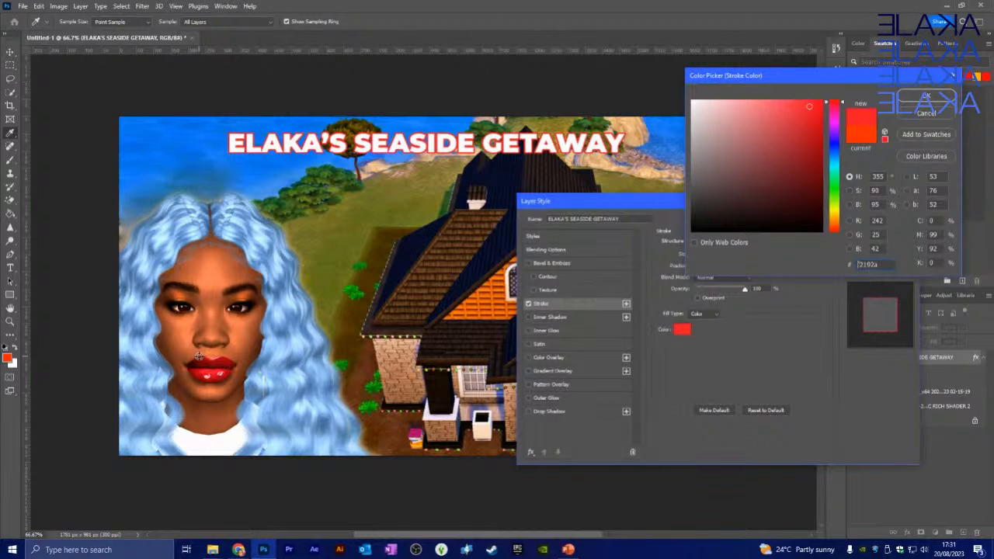
click(926, 96)
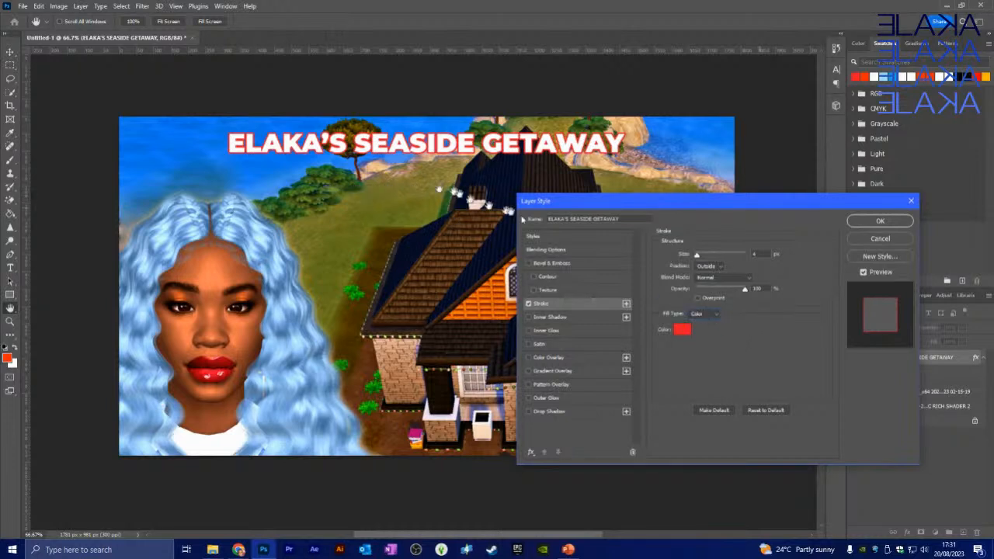
double_click(752, 255)
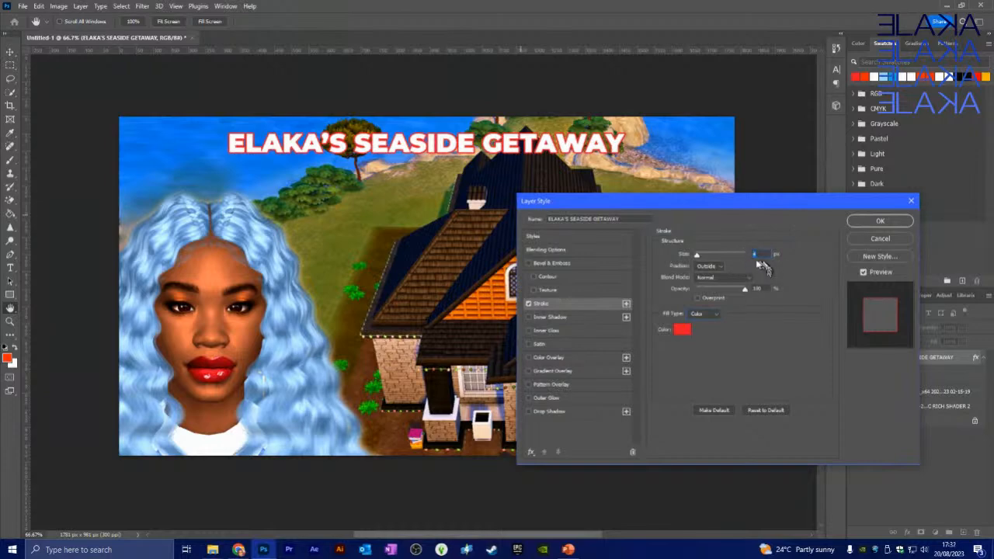
text(3)
key(Return)
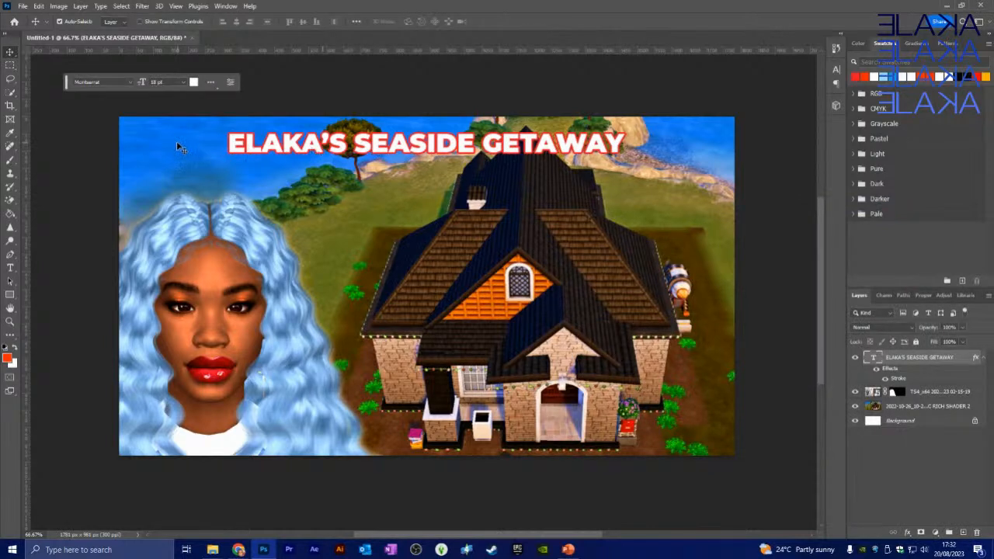
Reopen the title's layer style at its stroke settings and keep the stroke position at Outside.
double_click(917, 358)
key(Return)
double_click(902, 374)
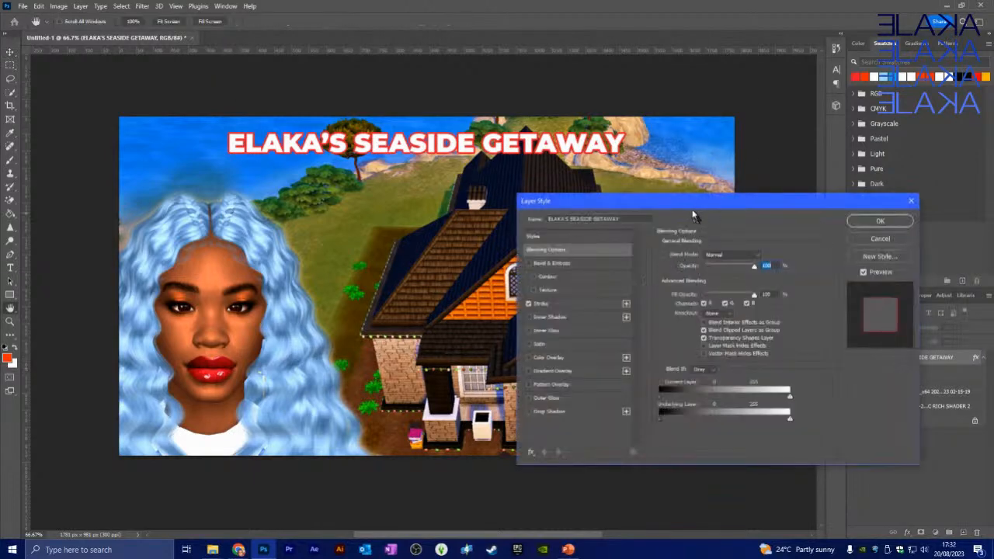
mouse_move(694, 210)
mouse_down()
mouse_move(707, 213)
mouse_move(749, 90)
mouse_move(690, 230)
mouse_move(669, 192)
mouse_up()
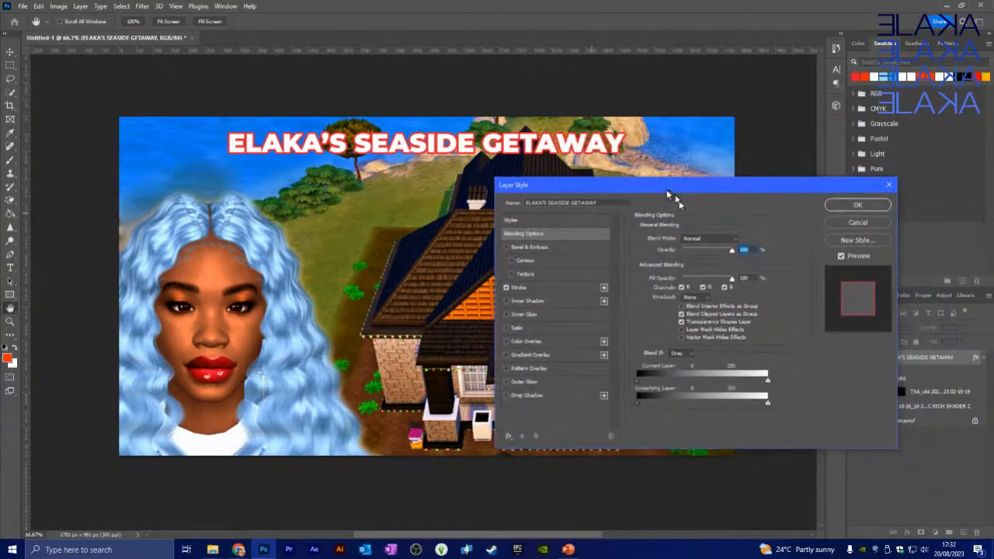
click(550, 289)
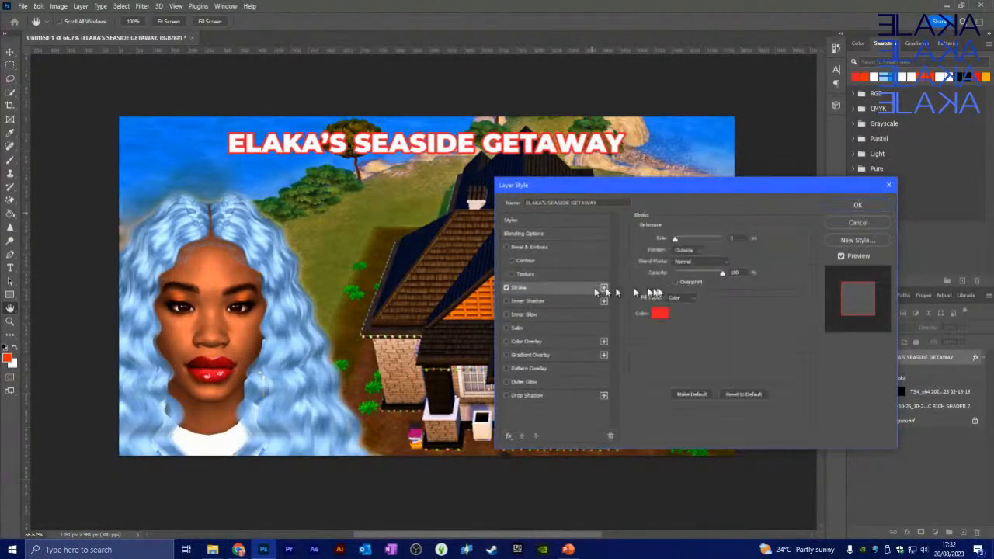
click(694, 251)
click(692, 258)
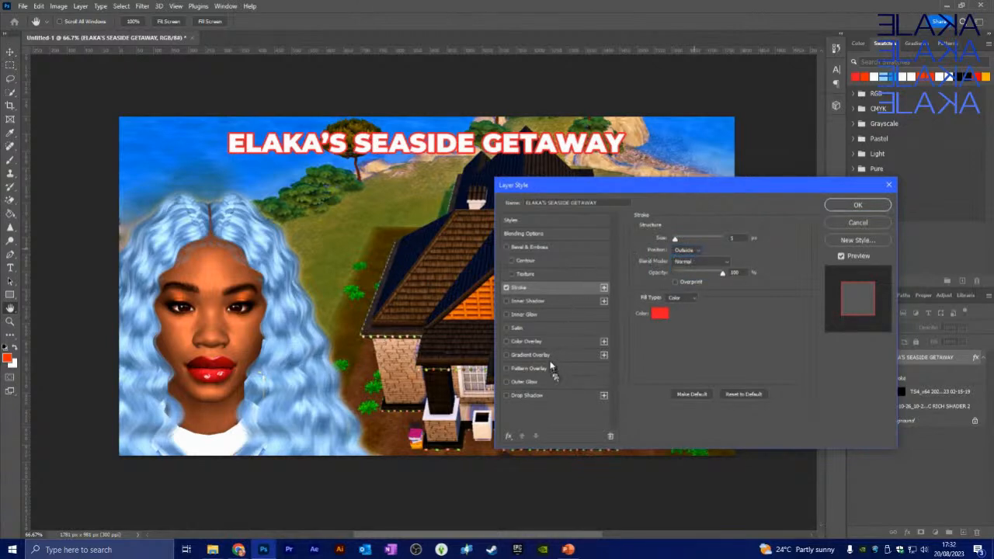
Add a drop shadow to the title with 100% opacity, 14 px distance and 18 px size.
click(512, 400)
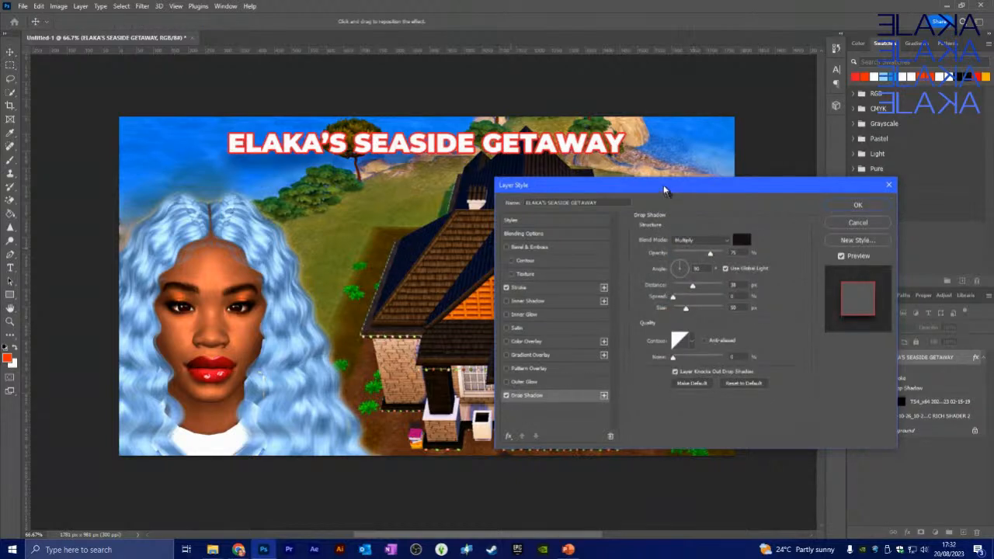
drag(666, 187, 655, 206)
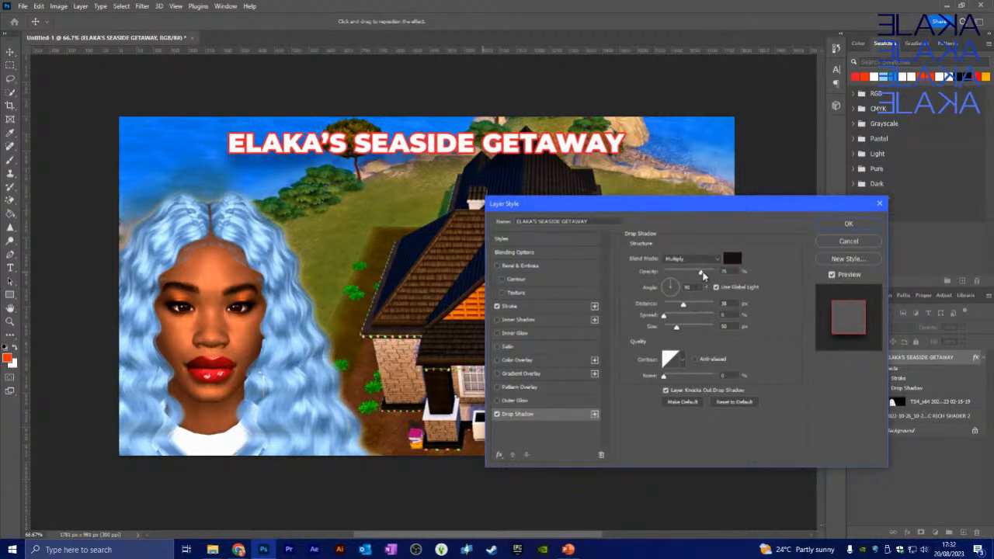
drag(702, 272, 721, 275)
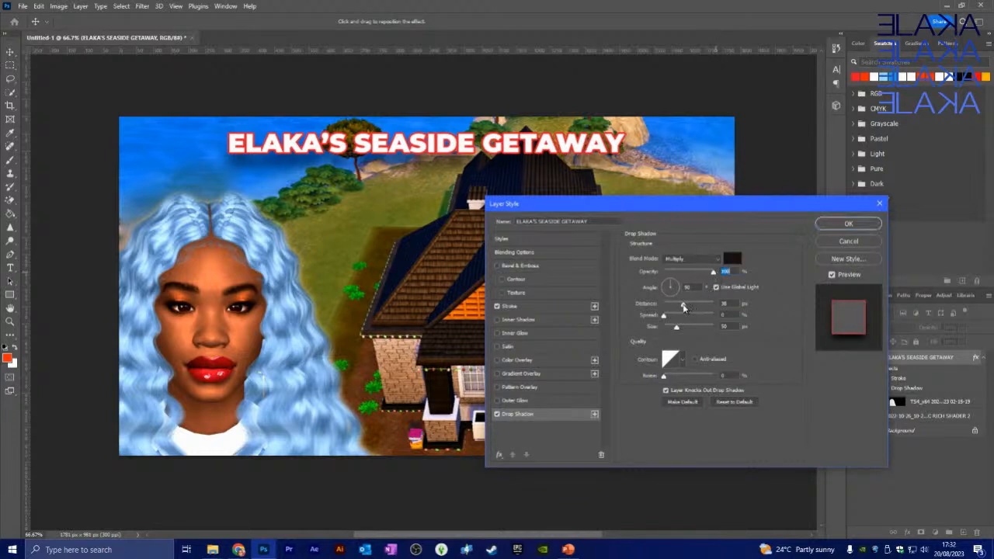
mouse_move(684, 309)
mouse_down()
mouse_move(712, 300)
mouse_move(668, 299)
mouse_move(673, 328)
mouse_move(684, 331)
mouse_move(673, 329)
mouse_move(689, 323)
mouse_move(673, 320)
mouse_up()
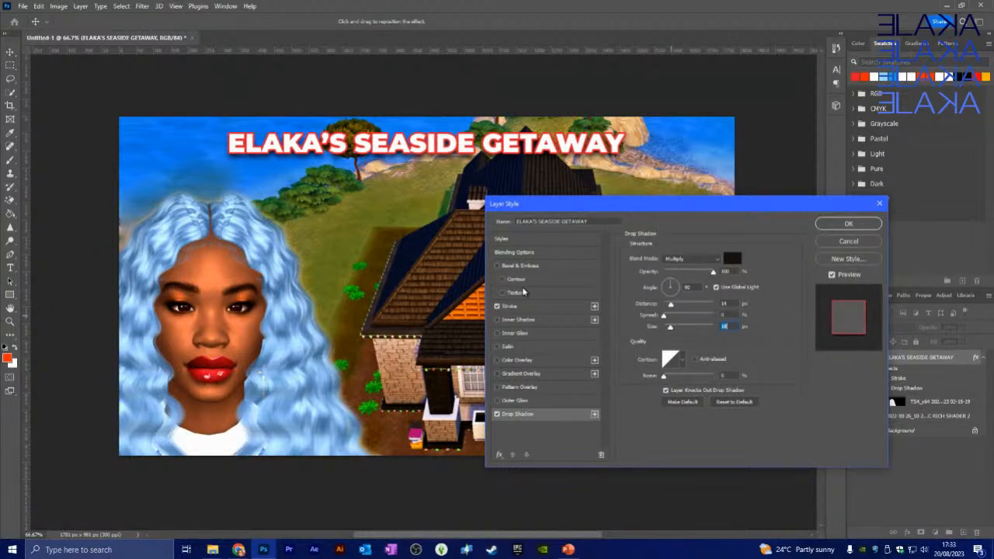
click(846, 225)
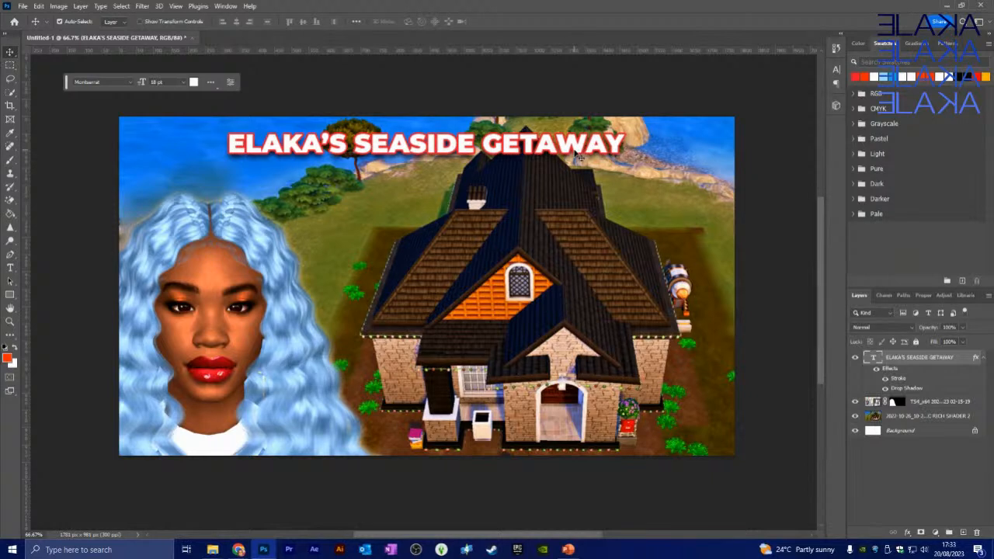
Scale the title up to about 138% around its centre and collapse the effects list of its layer.
key(ctrl+t)
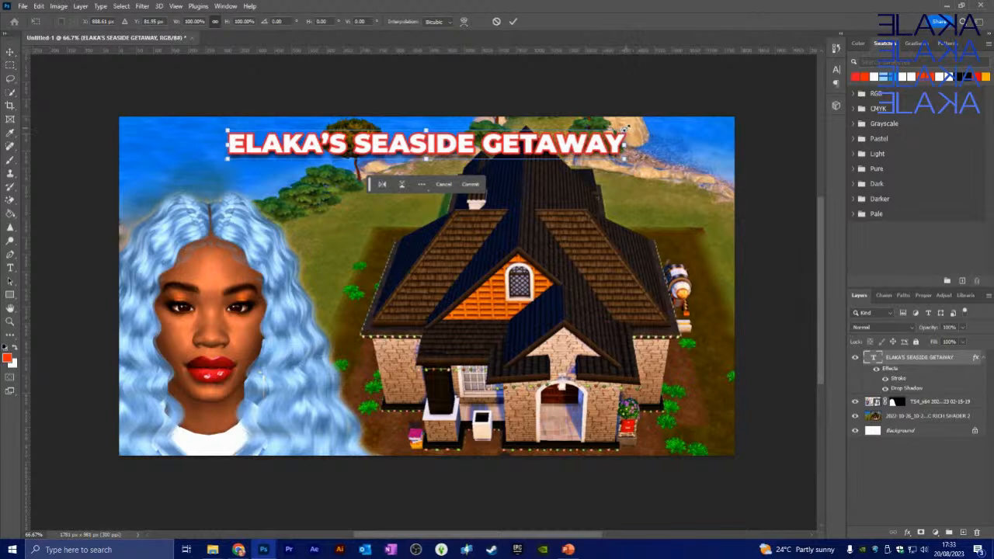
drag(626, 128, 700, 115)
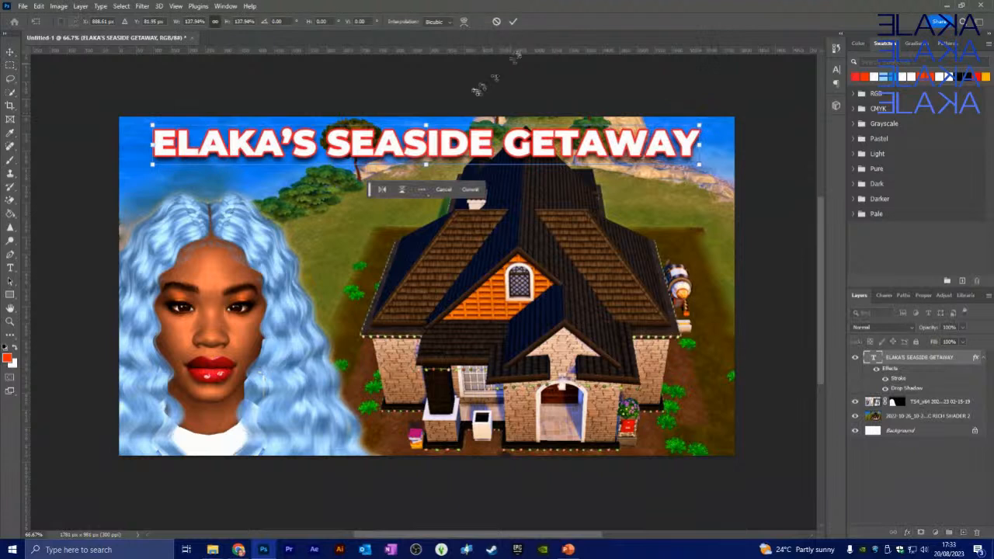
click(512, 22)
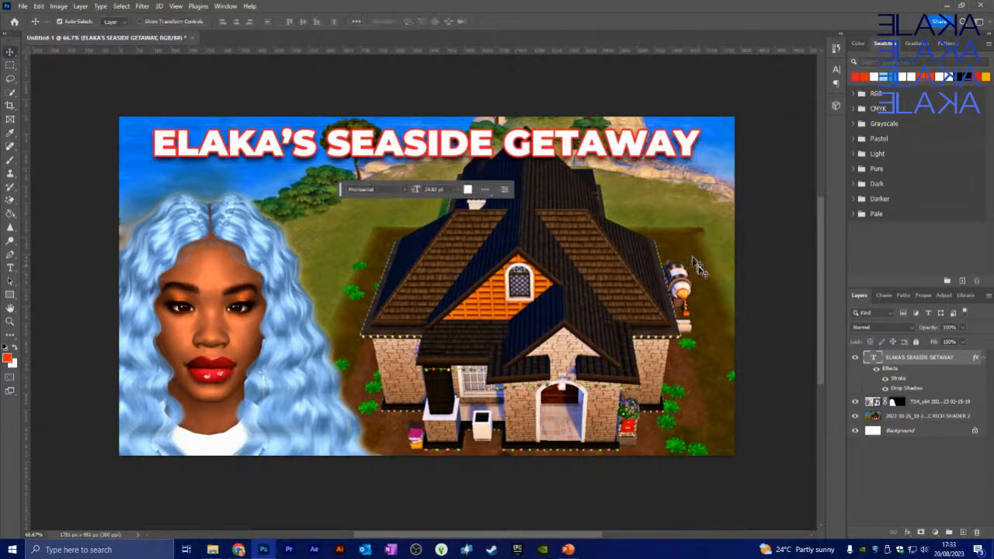
drag(342, 196, 350, 94)
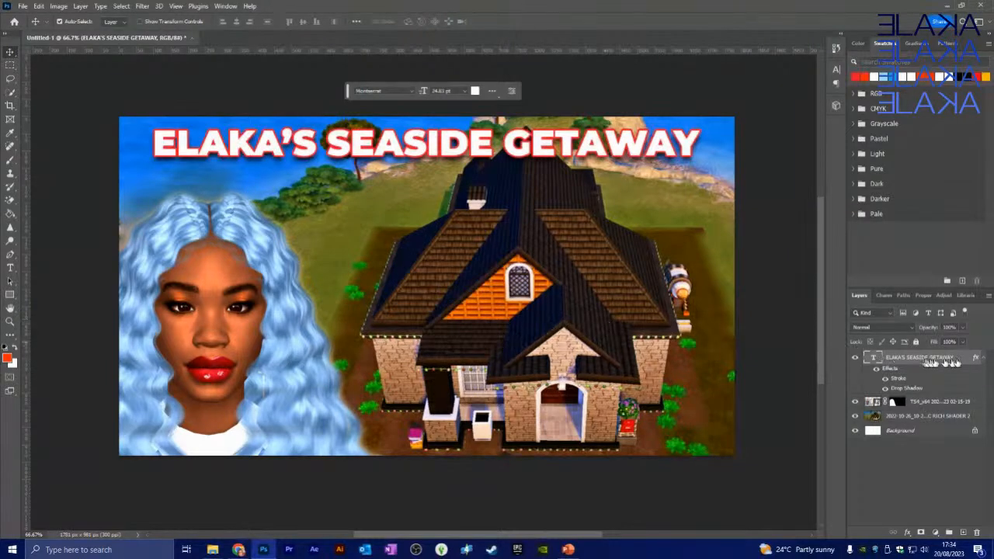
click(982, 357)
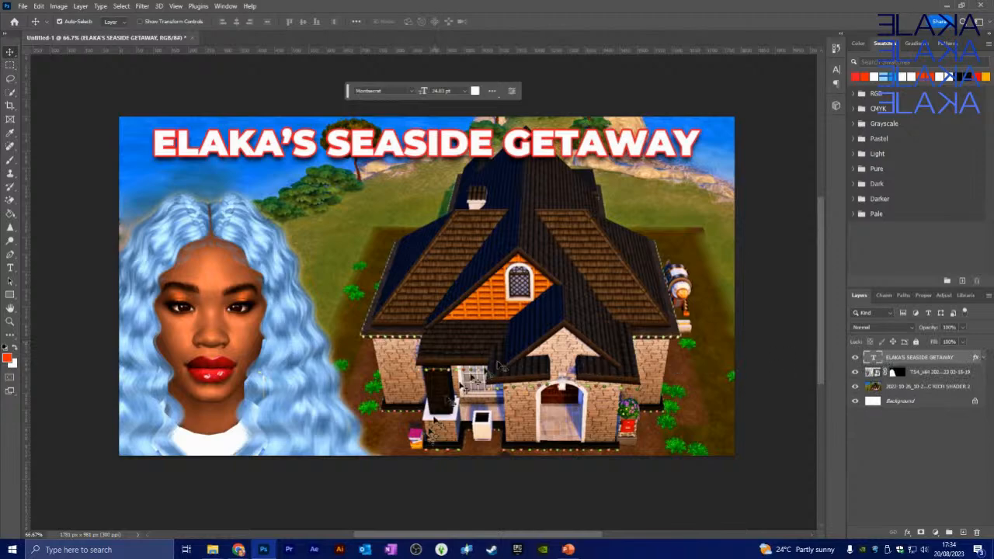
Switch to File Explorer and open the ART WORK folder inside the ELAKA artist folder on the Seagate Expansion Drive.
click(214, 552)
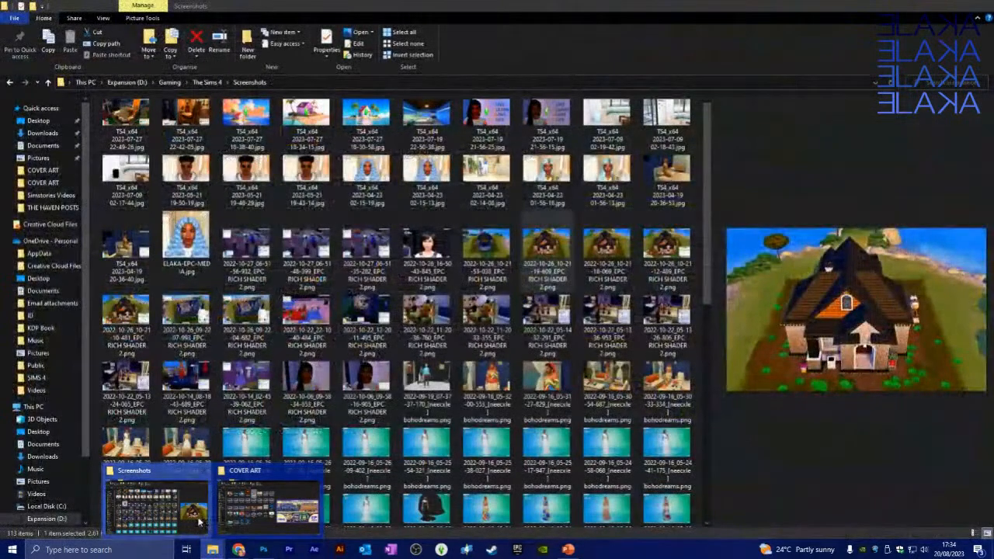
click(199, 522)
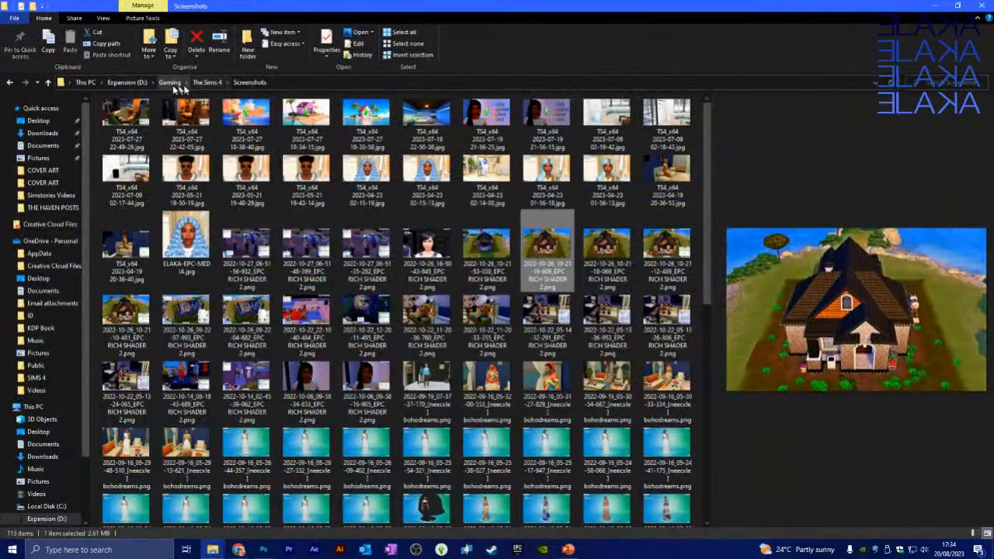
click(212, 550)
click(268, 501)
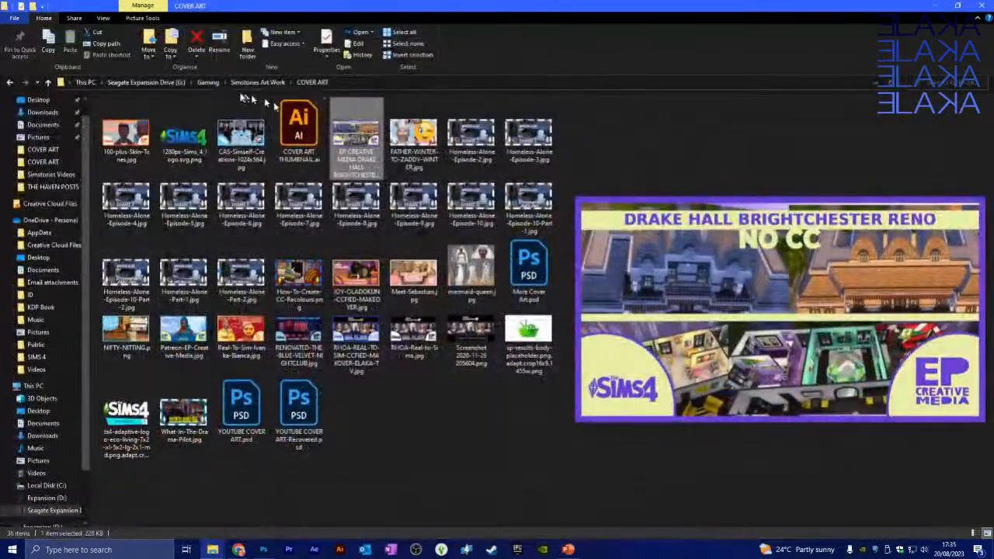
click(42, 164)
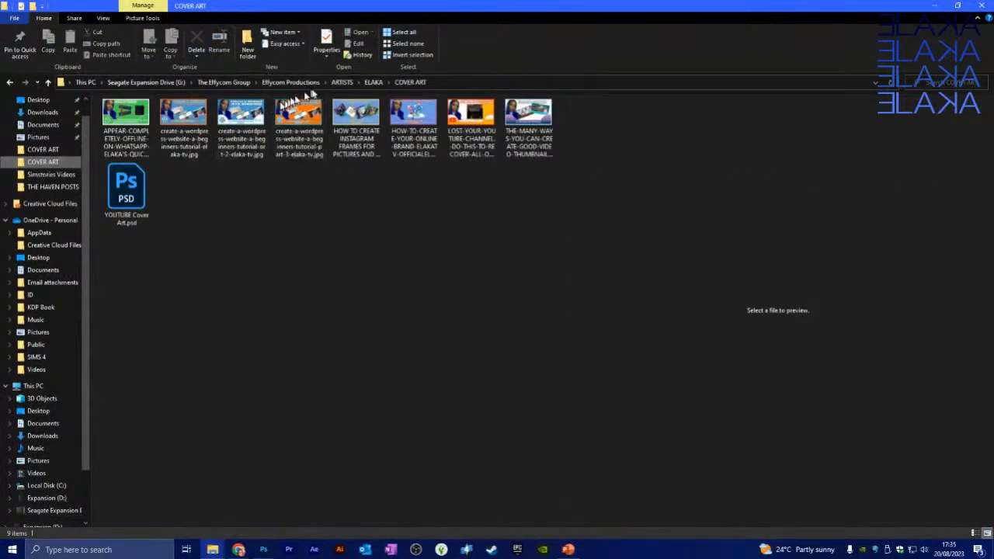
click(374, 81)
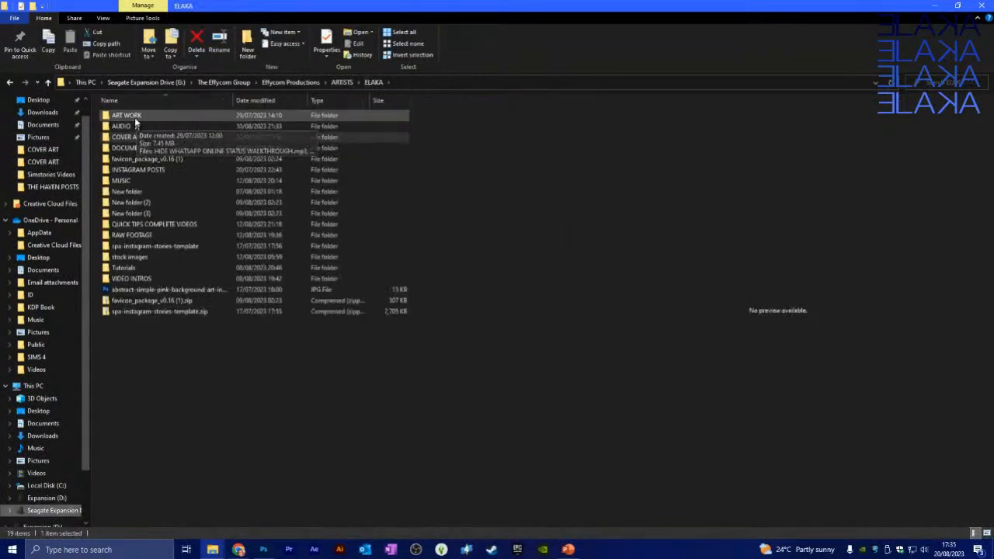
double_click(135, 114)
click(135, 114)
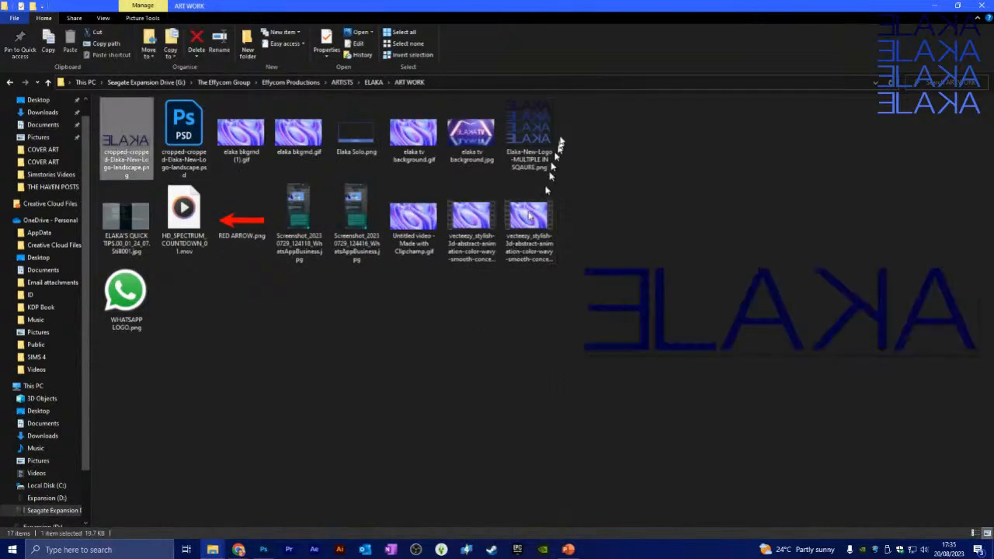
Compare the square and landscape logo files and place cropped-cropped-Elaka-New-Logo-landscape.png in the Photoshop thumbnail.
click(539, 131)
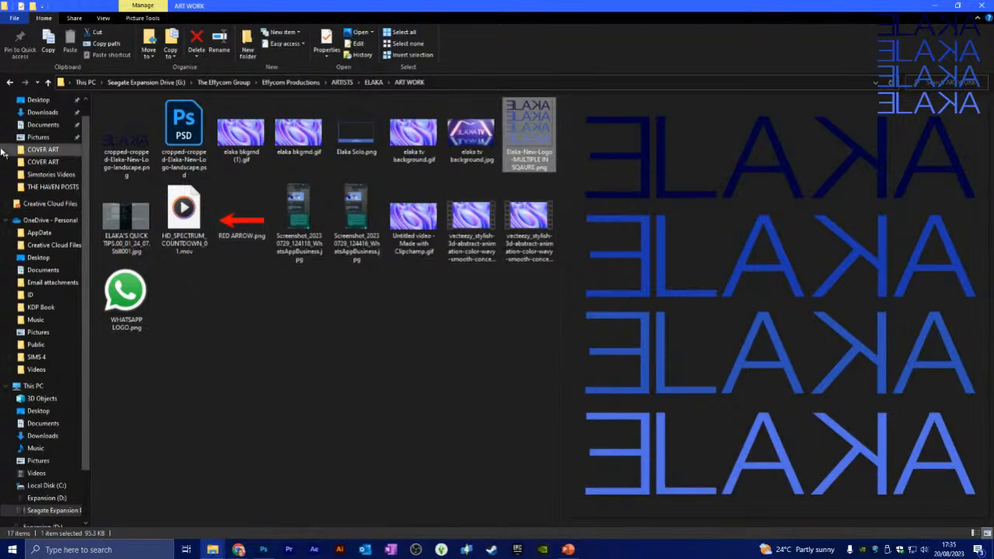
click(122, 134)
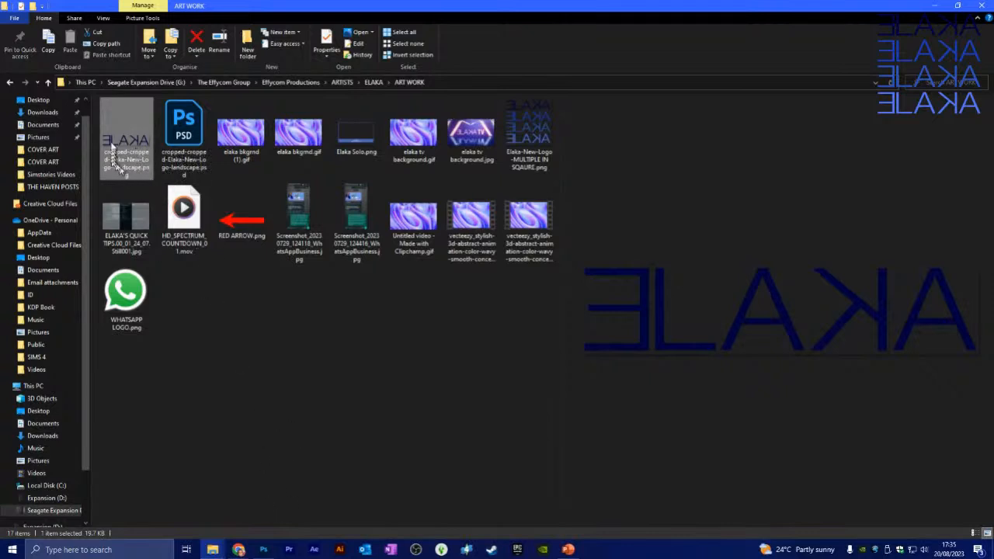
drag(116, 159, 476, 272)
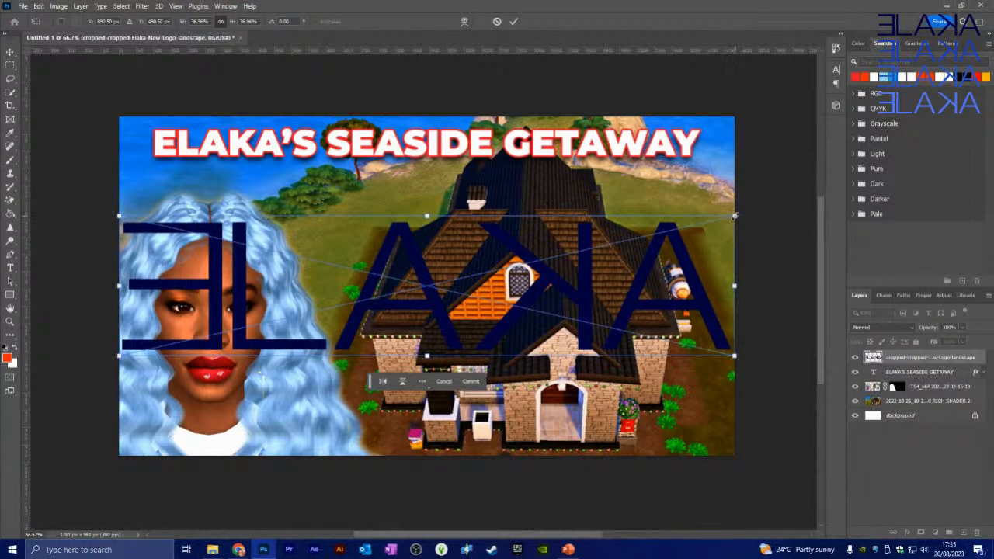
Scale the placed logo down to about 8.5% and position it below the title's left half.
drag(735, 216, 260, 325)
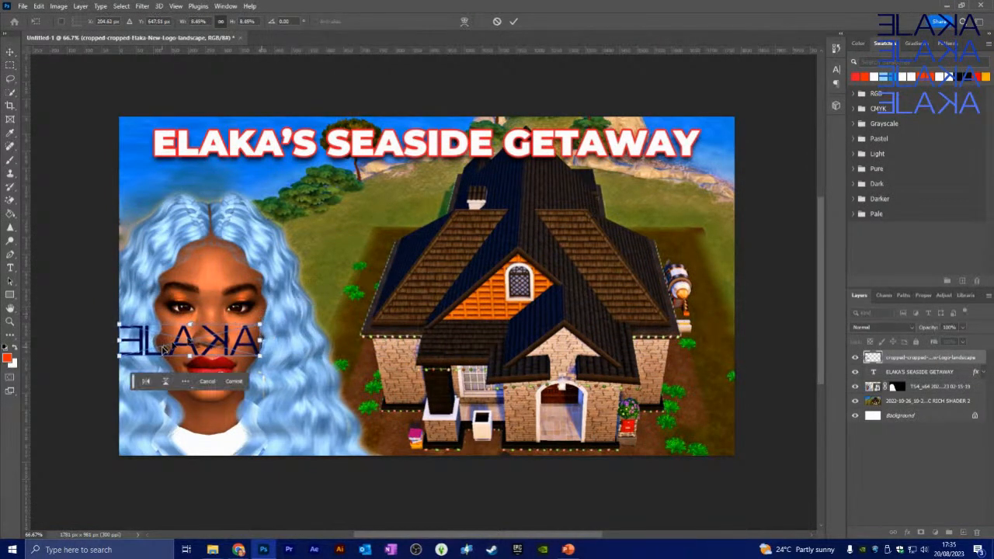
drag(164, 349, 634, 402)
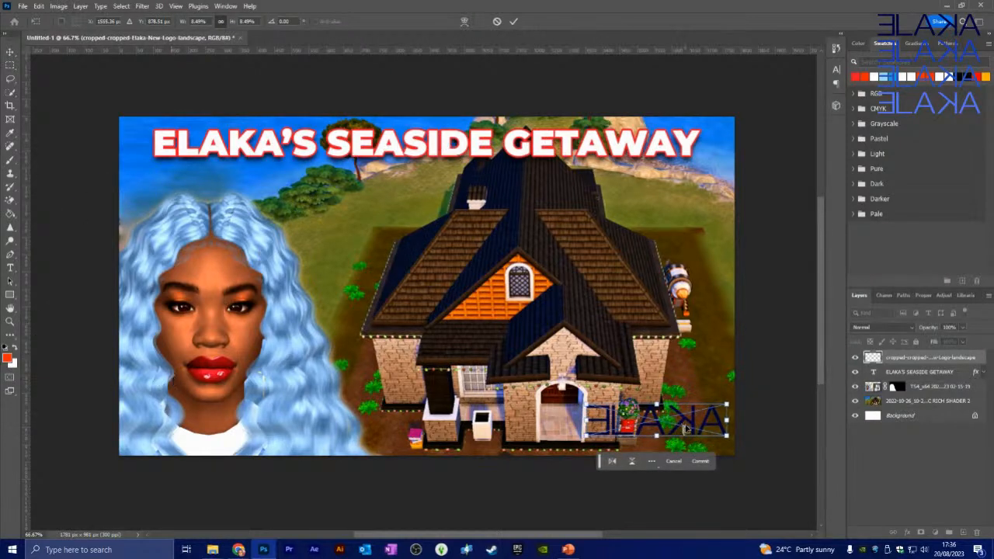
drag(685, 429, 349, 193)
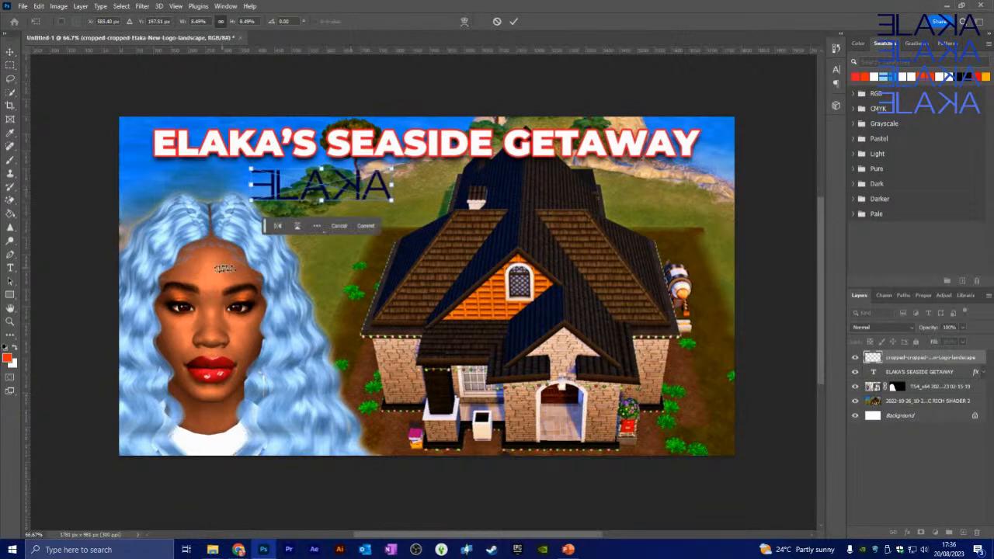
click(513, 21)
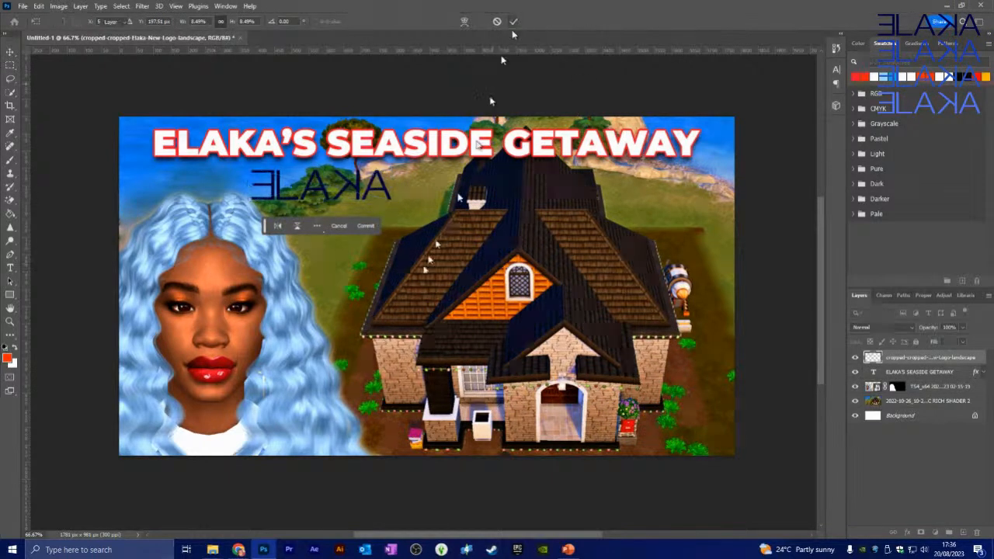
Move the character to the canvas's right side, then flip the house backdrop horizontally and align its right edge with the canvas edge.
drag(201, 289, 588, 273)
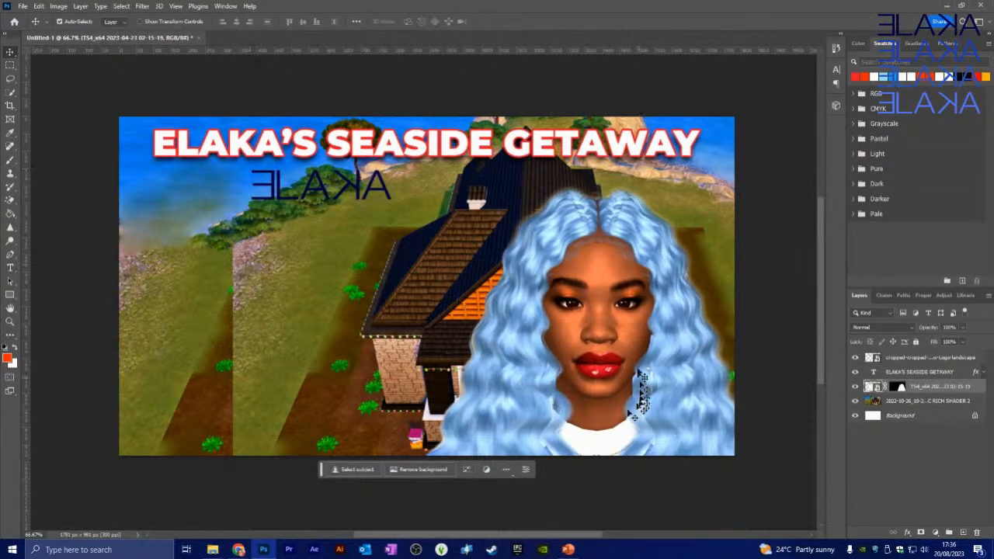
mouse_move(633, 356)
mouse_down()
mouse_move(594, 354)
mouse_move(622, 356)
mouse_up()
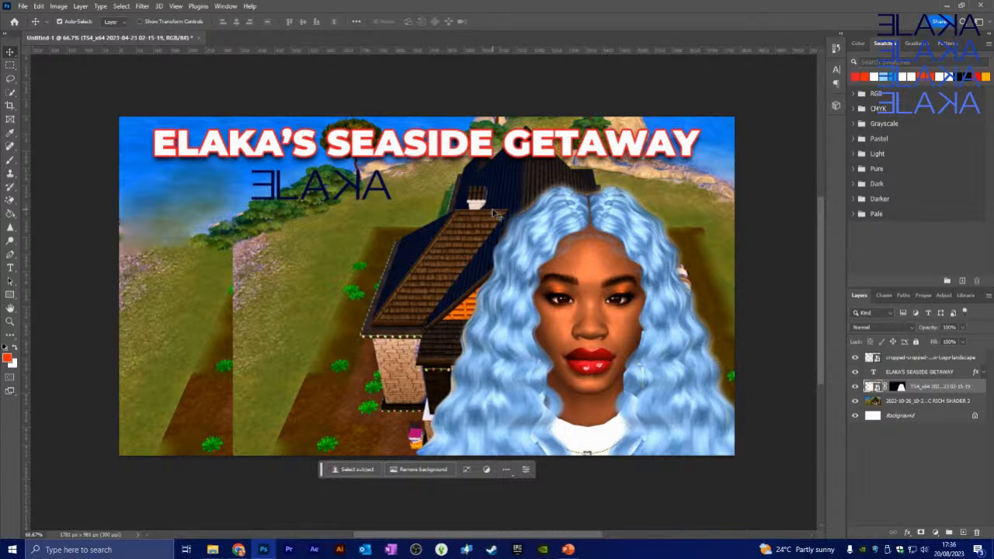
click(908, 406)
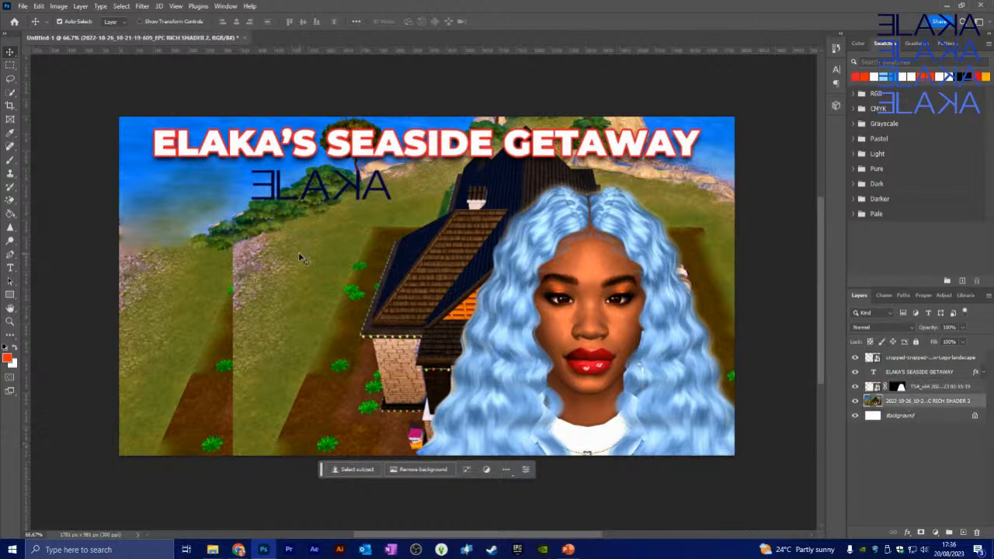
key(ctrl+t)
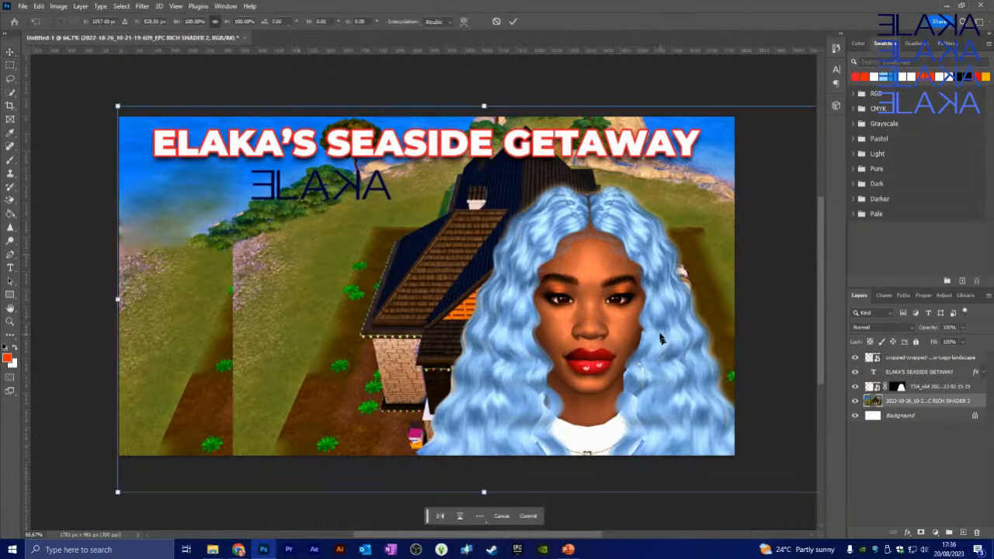
right_click(450, 240)
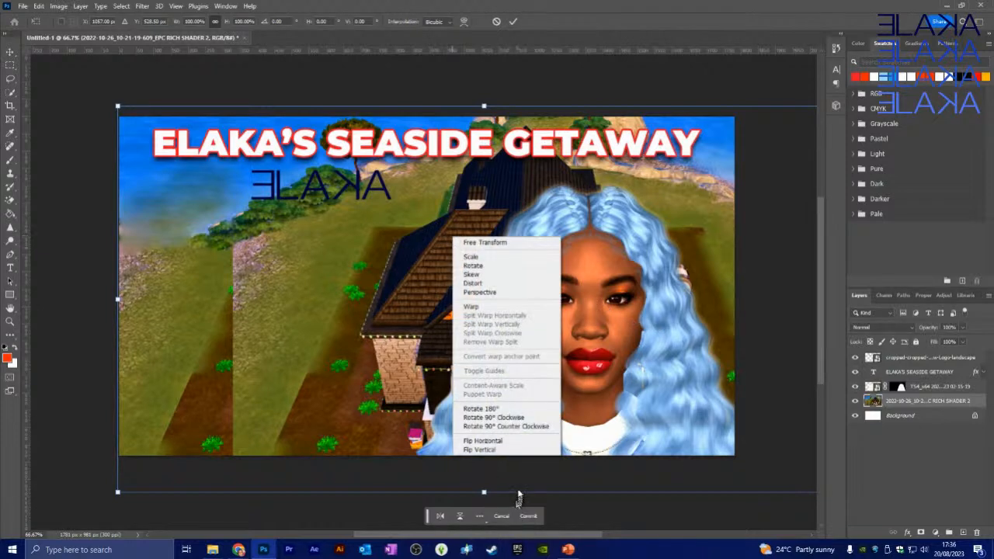
click(501, 441)
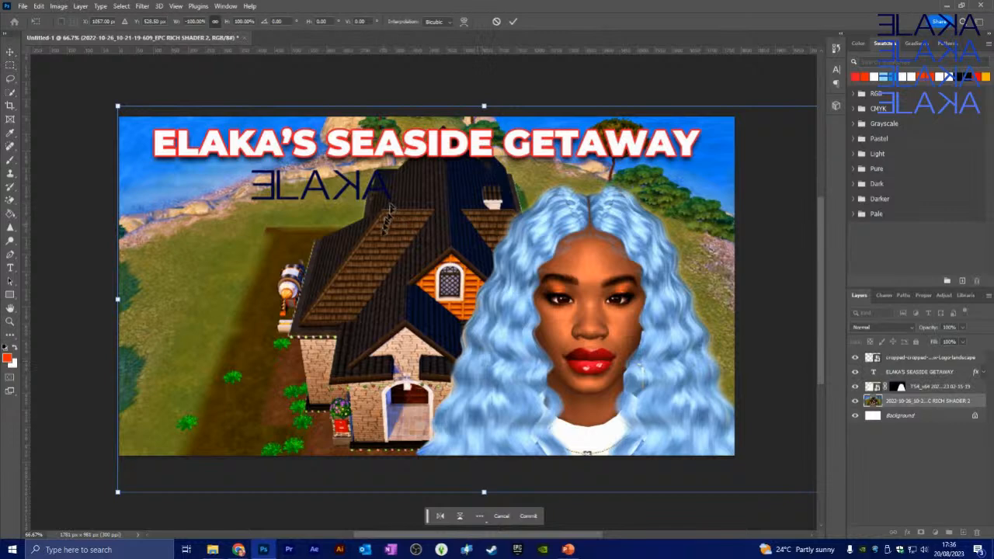
drag(394, 254, 239, 259)
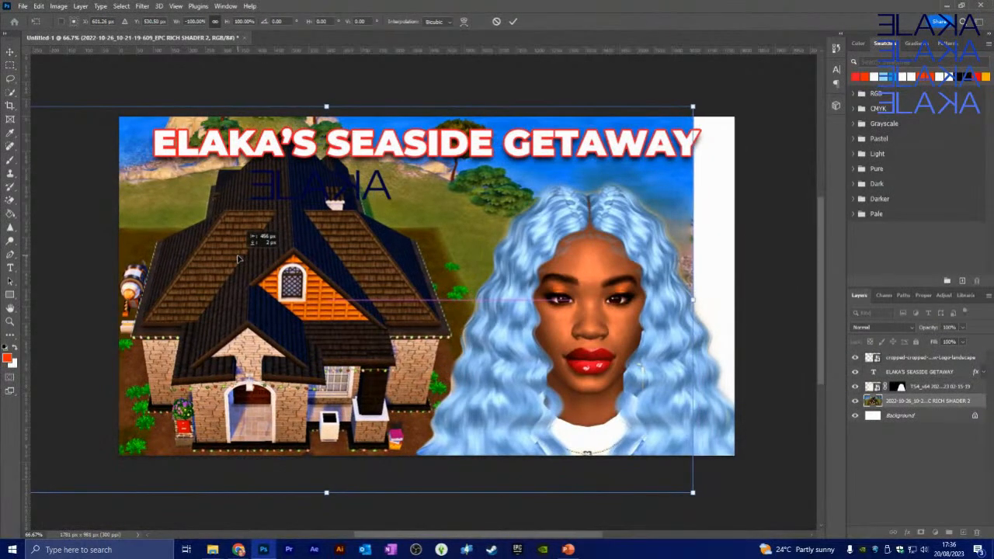
drag(369, 219, 404, 220)
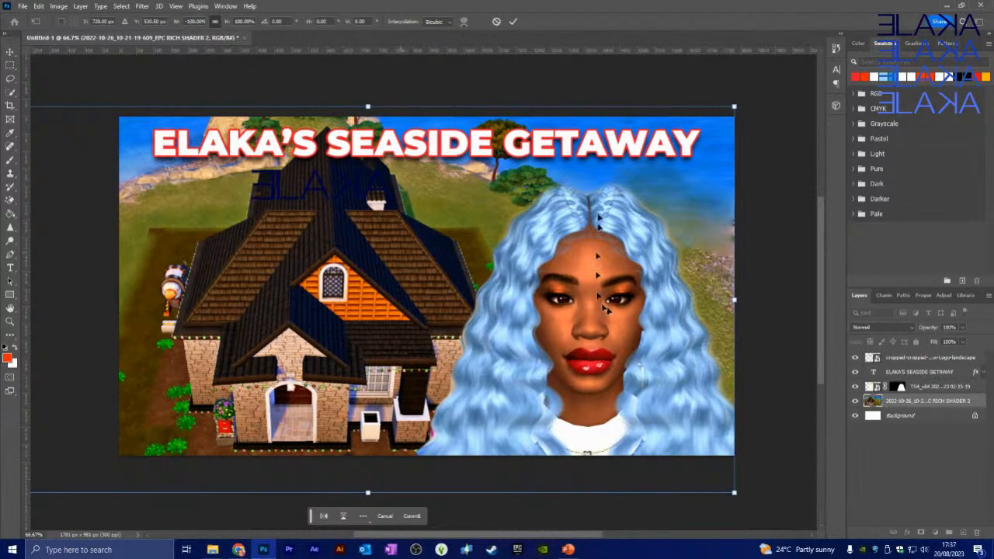
click(512, 22)
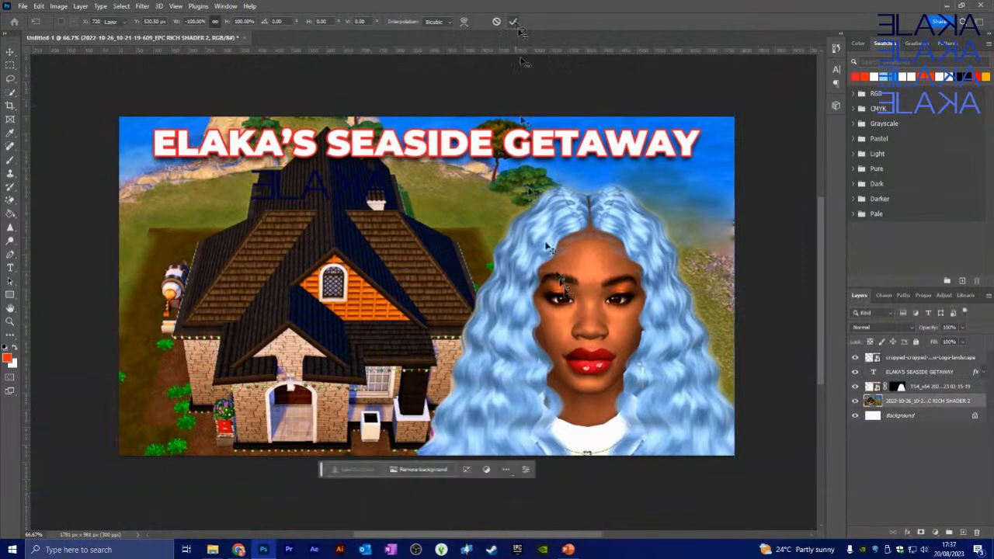
Shift the character slightly further right and move the logo to the canvas's lower-right corner over the white shirt.
drag(544, 319, 578, 323)
drag(296, 194, 647, 440)
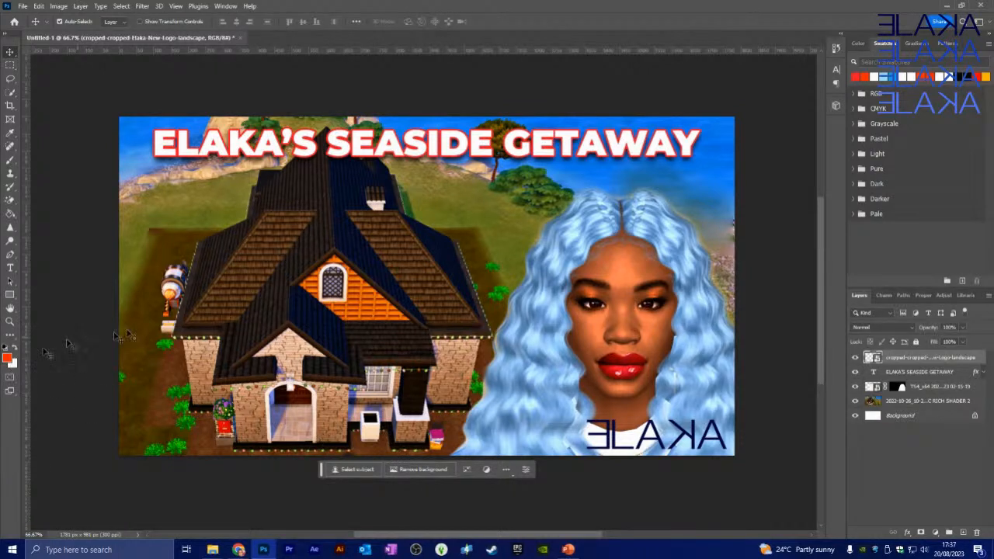
Draw an orange-red rectangle about 836 x 197 px over the house's lower part and round its corners to about 67 px.
click(10, 295)
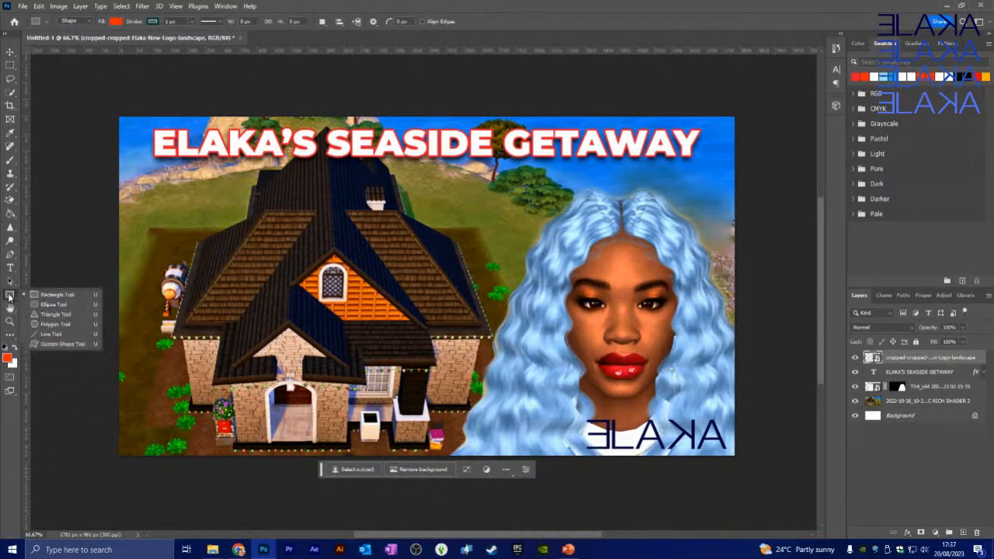
click(55, 295)
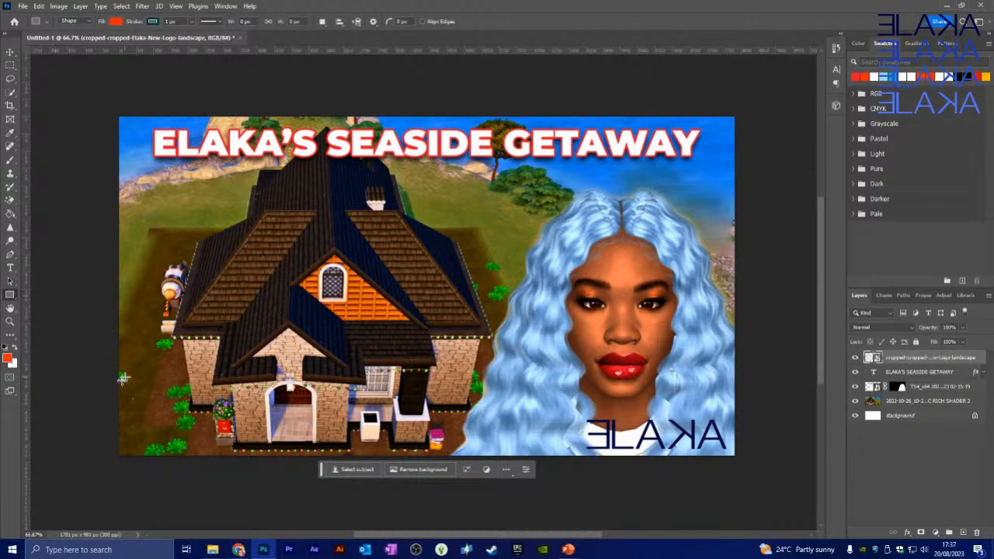
drag(125, 379, 415, 445)
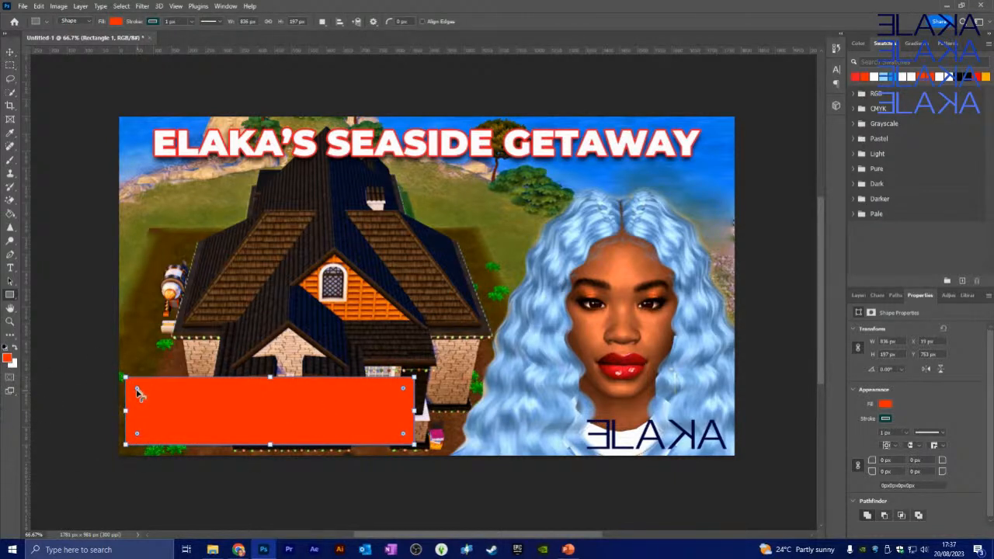
drag(137, 389, 153, 400)
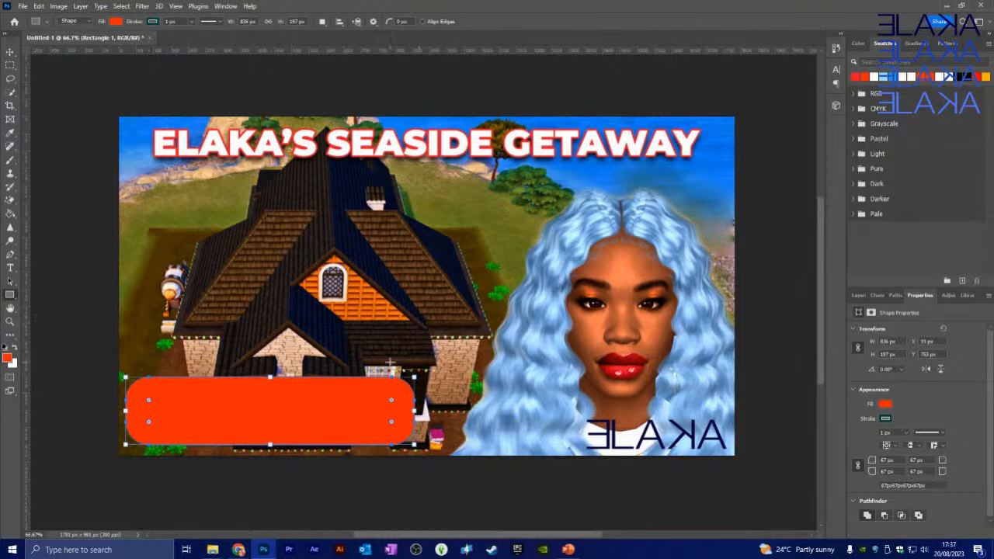
Try the rounded rectangle below the title and across the house, then place it in the canvas's lower-right corner below the character's face.
click(10, 52)
drag(311, 410, 311, 194)
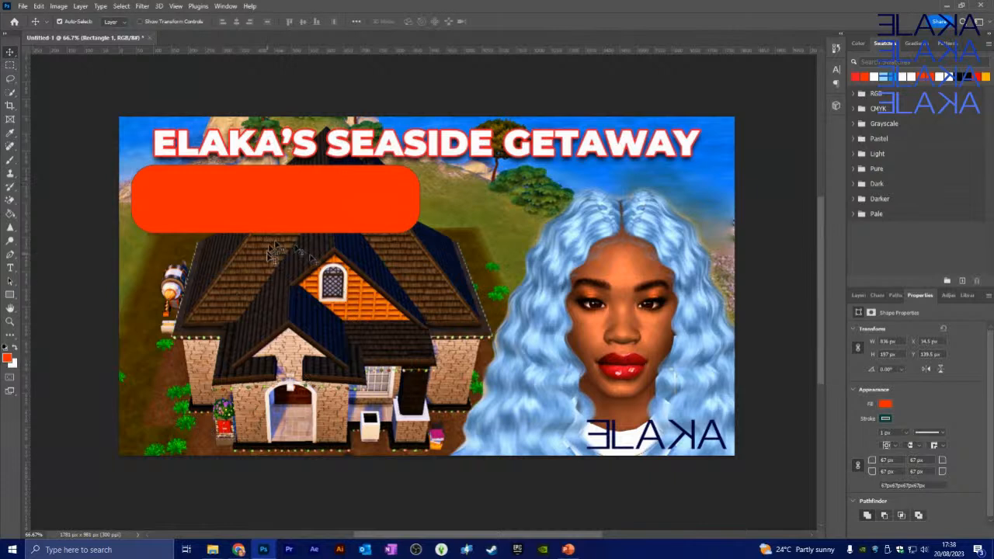
drag(285, 216, 365, 335)
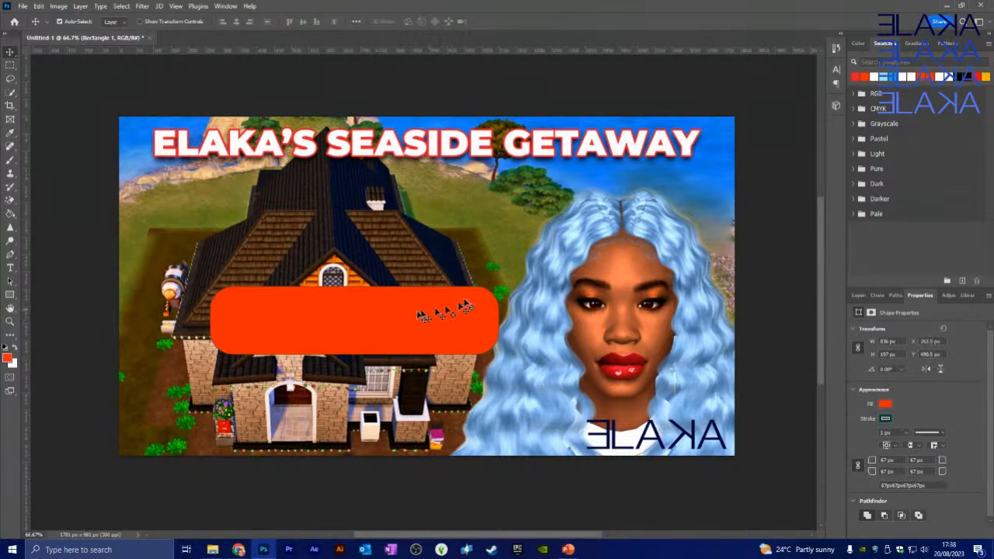
drag(344, 317, 576, 417)
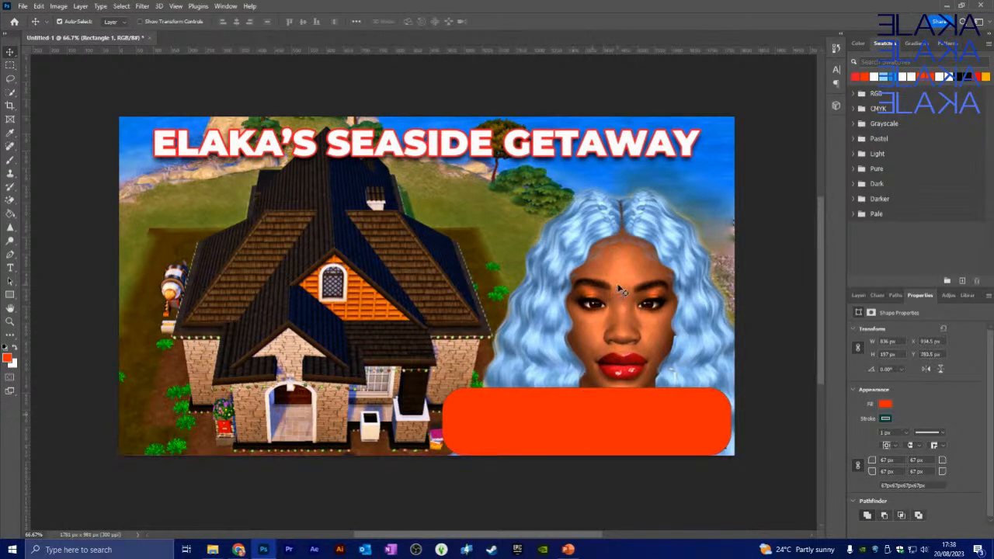
Move the character up so the face and white collar clear the rounded banner, and shift the banner slightly right.
click(620, 289)
drag(621, 299, 609, 222)
drag(637, 412, 649, 411)
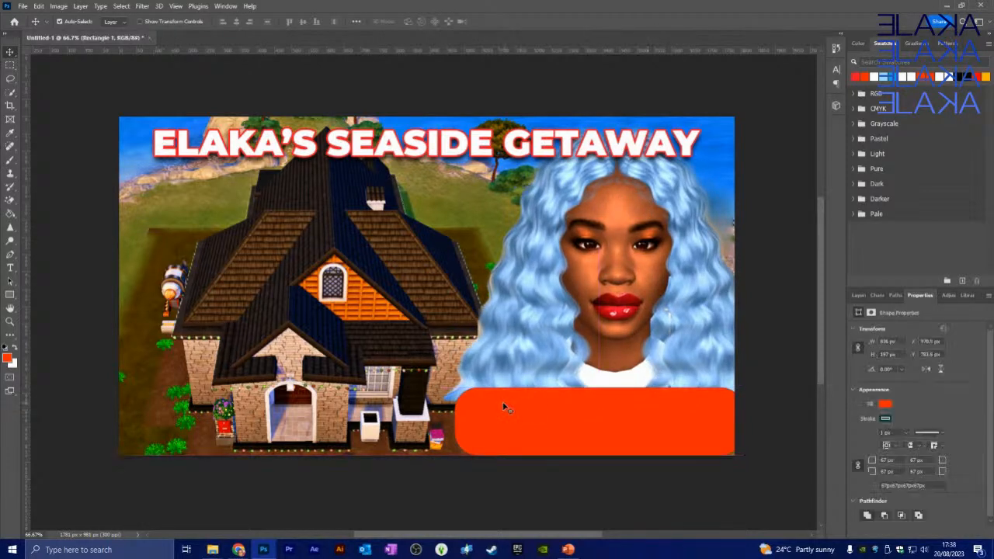
Scale the banner to about 858 x 202 px and move it right so its rounded right end runs off the canvas.
key(ctrl+t)
drag(452, 423, 427, 418)
drag(744, 420, 737, 421)
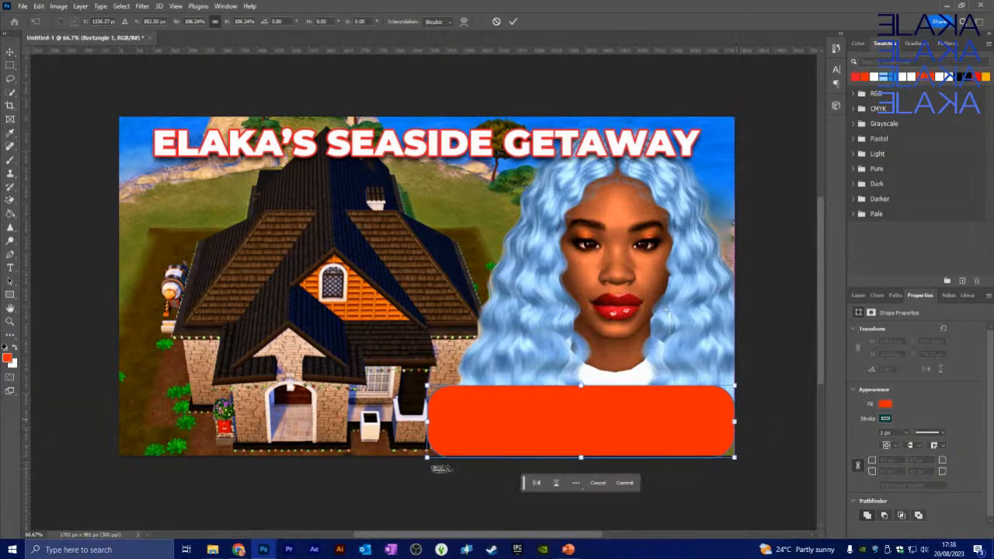
drag(428, 460, 447, 456)
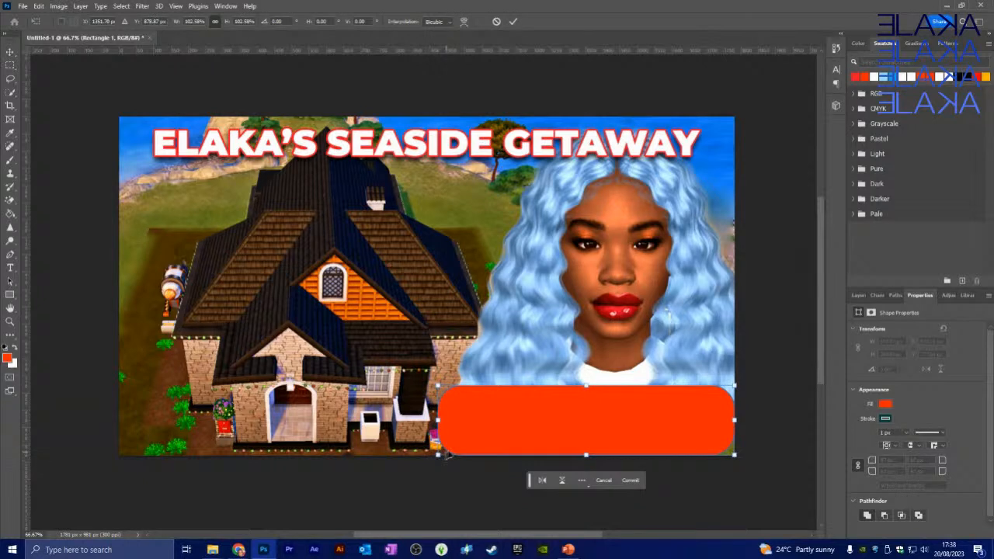
click(515, 23)
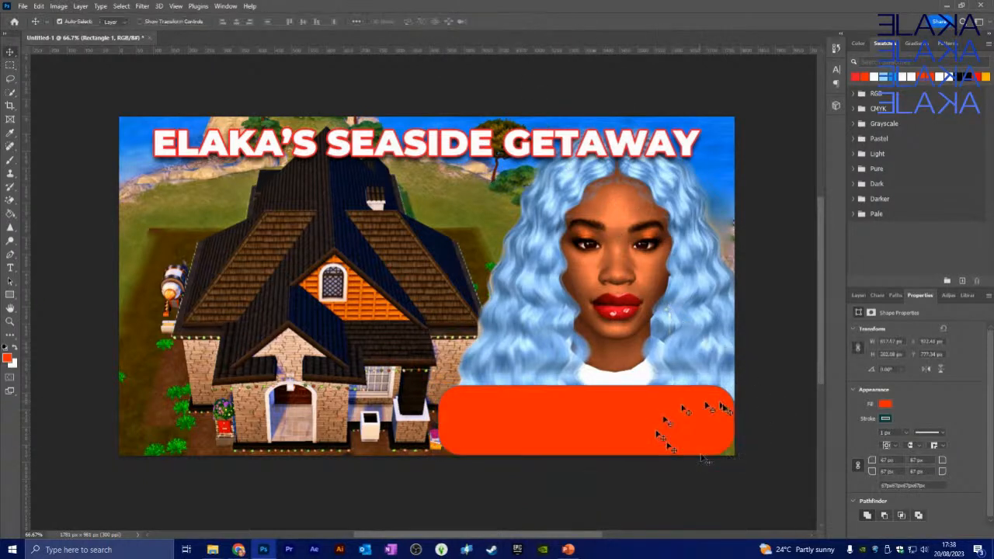
drag(558, 432, 565, 428)
drag(626, 441, 646, 440)
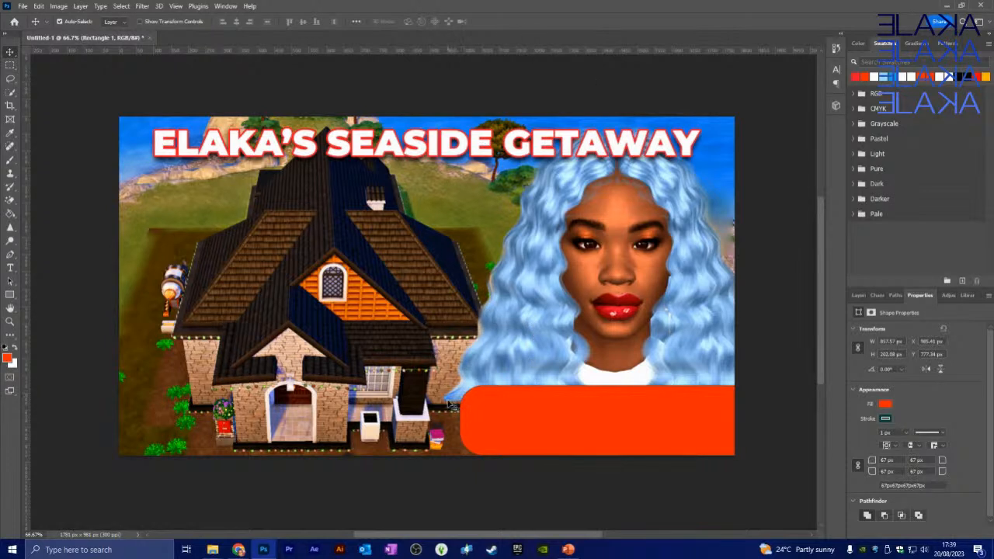
Scale the character down to about 95%, keeping the lower edge against the banner.
click(606, 233)
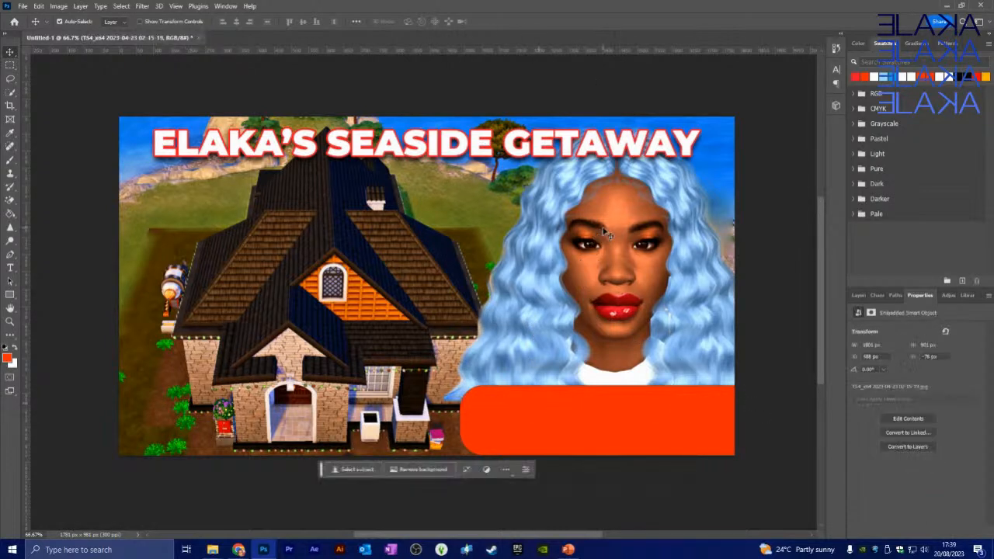
key(ctrl+t)
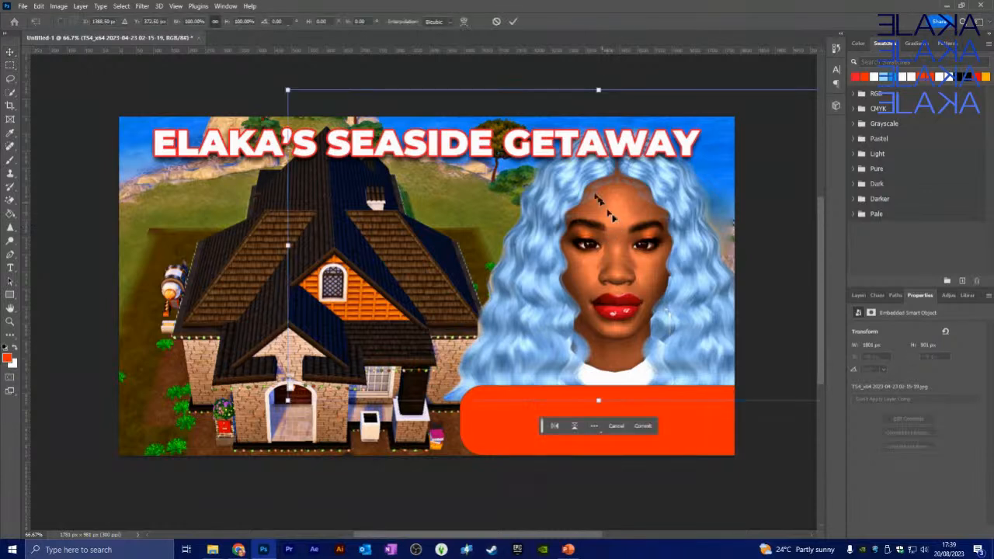
drag(287, 88, 321, 96)
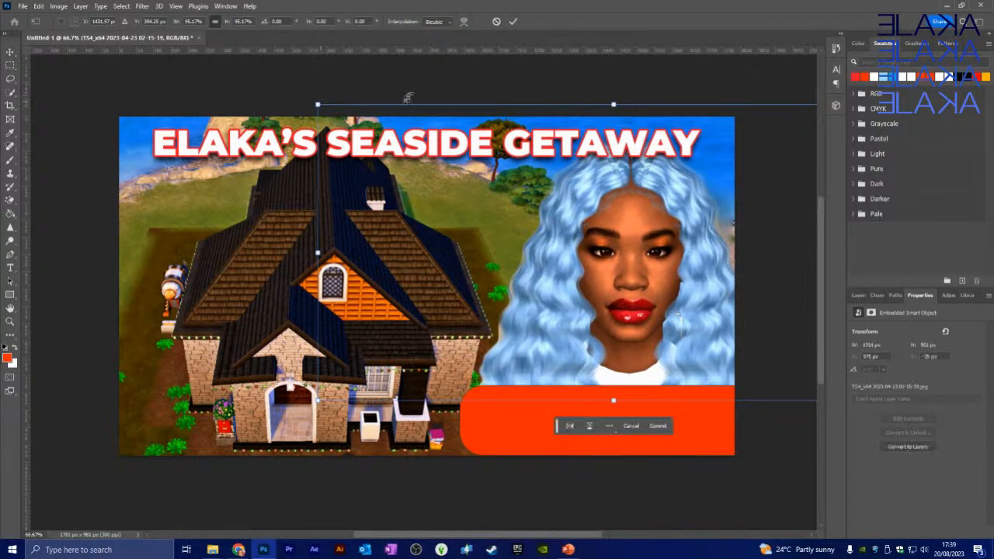
click(513, 21)
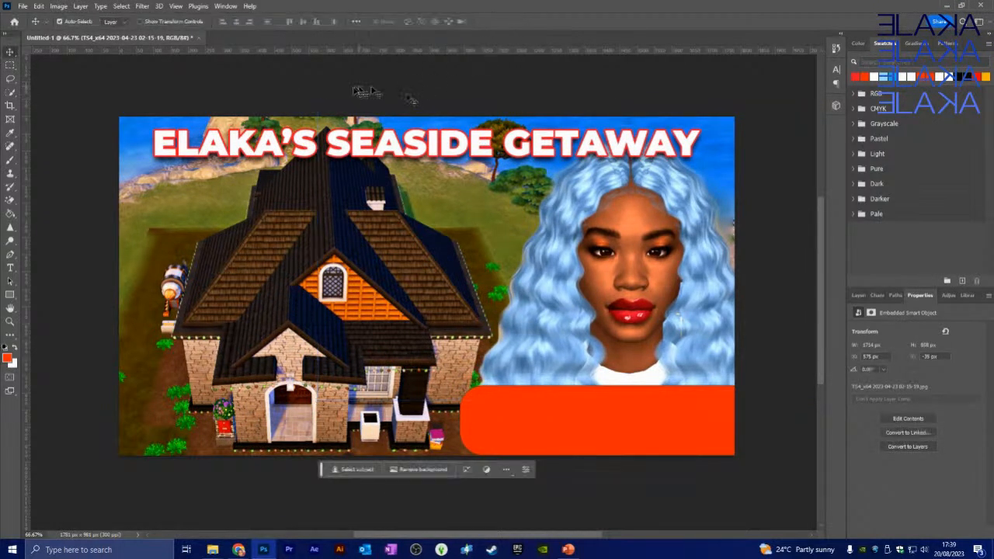
Move the logo layer above Rectangle 1 and centre the logo on the banner.
click(858, 296)
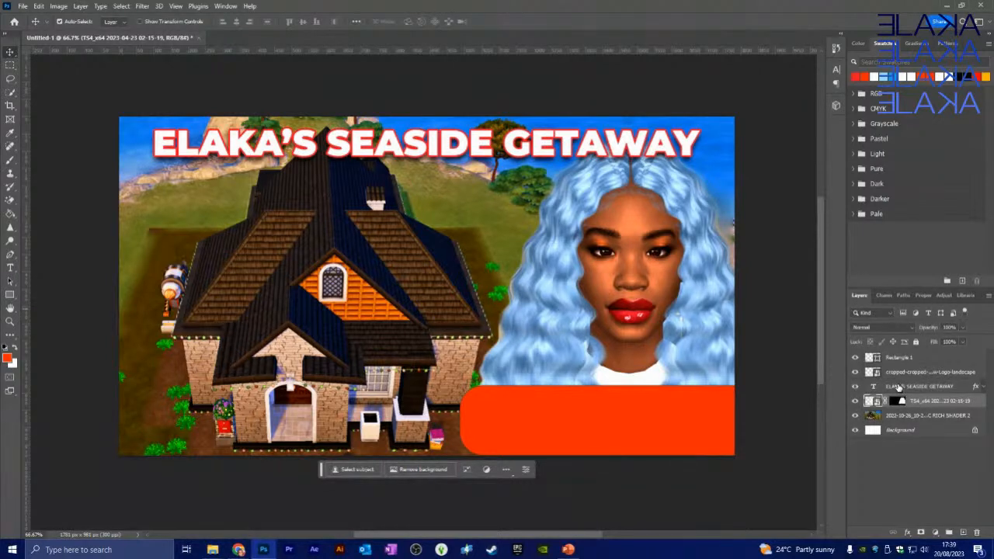
click(909, 373)
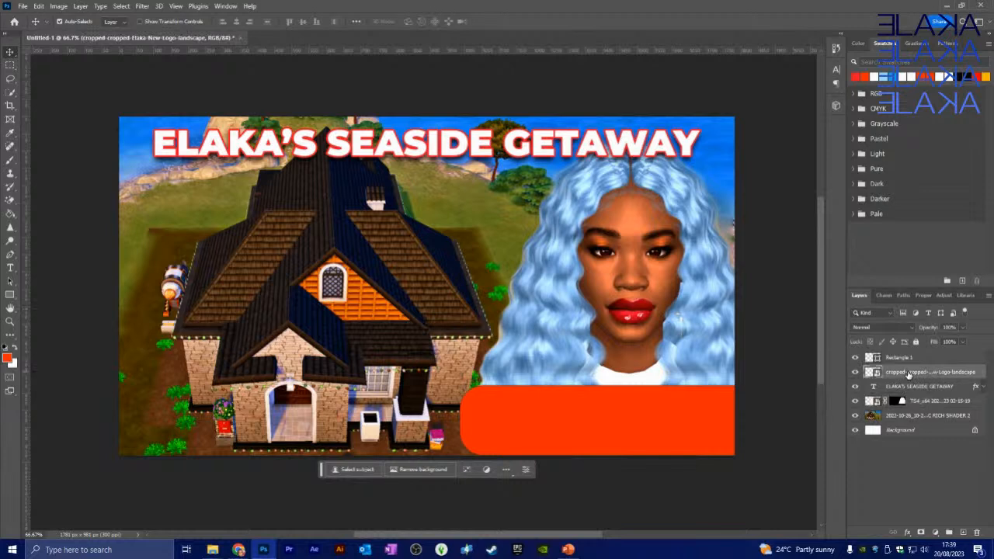
drag(902, 374, 901, 356)
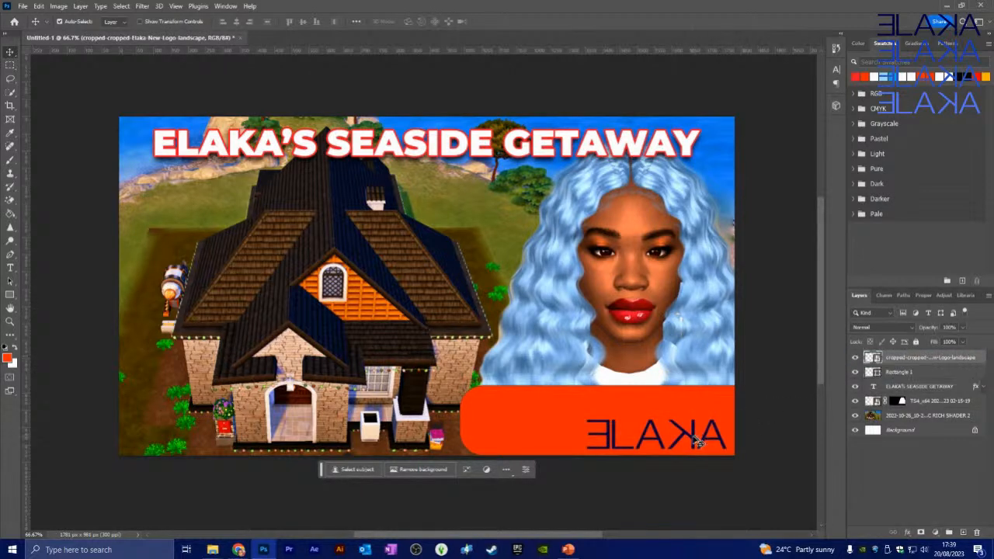
drag(698, 441, 642, 429)
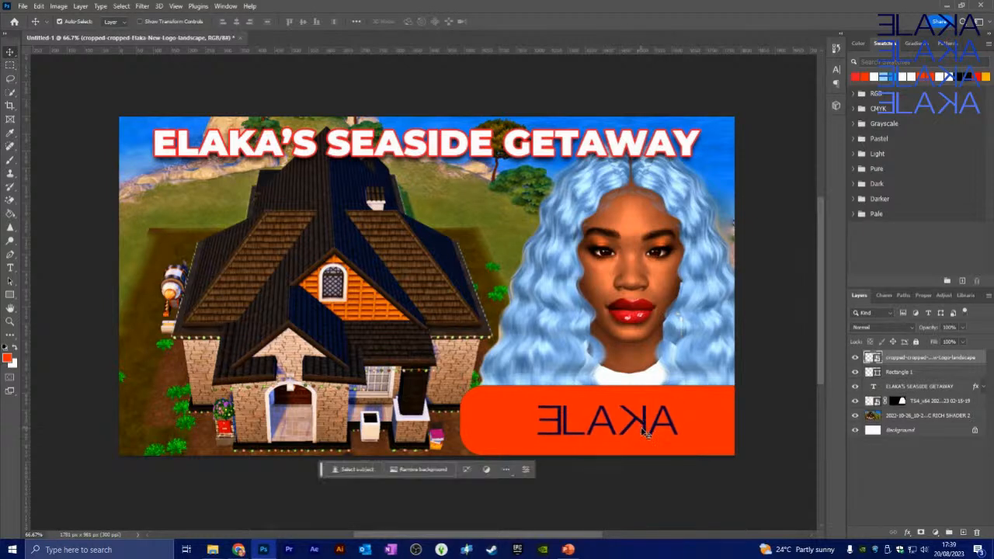
Enlarge the logo proportionally from its centre to about 12.36% so it fills most of the banner.
key(ctrl+t)
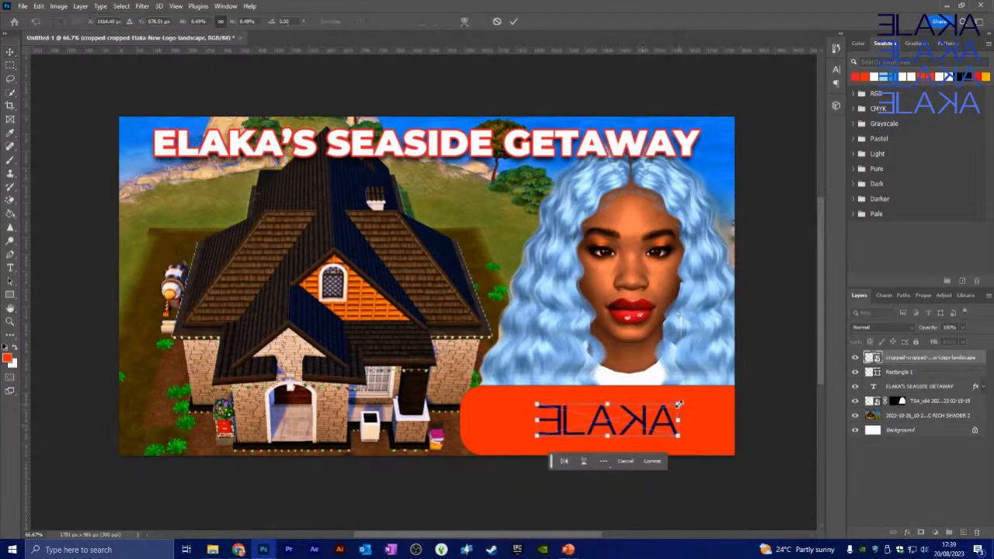
drag(678, 403, 711, 396)
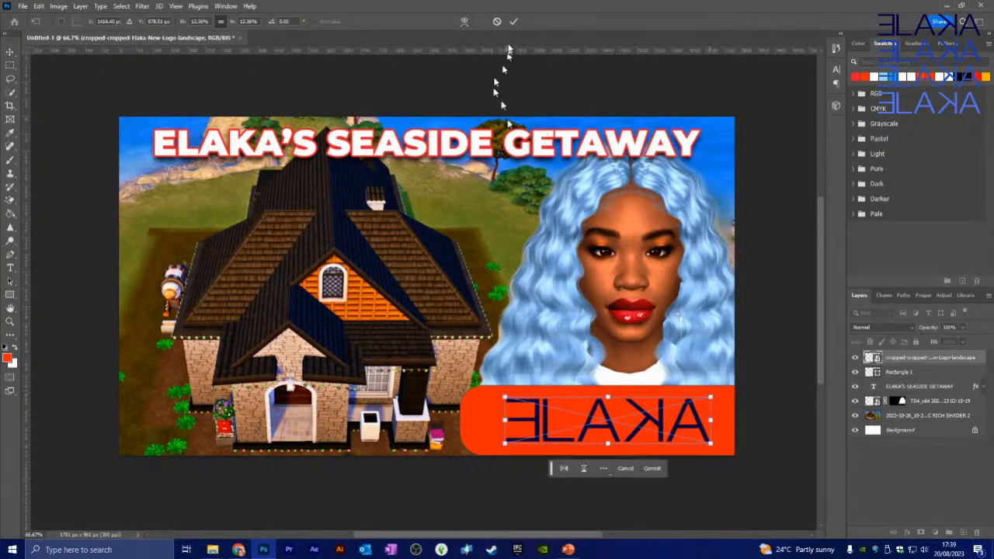
click(513, 21)
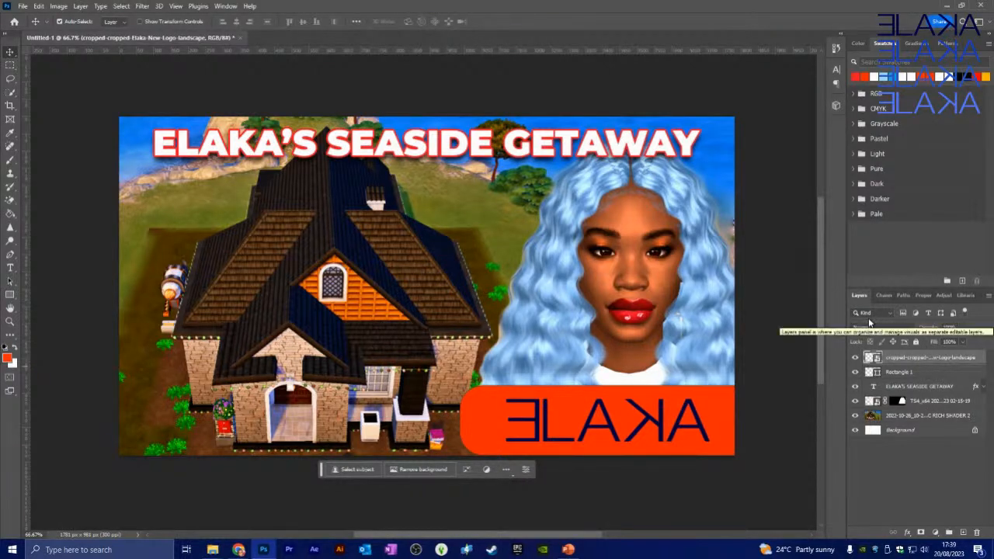
Try the light blue a5d5ff, sampled from the character's hair, as the banner's fill colour.
click(722, 404)
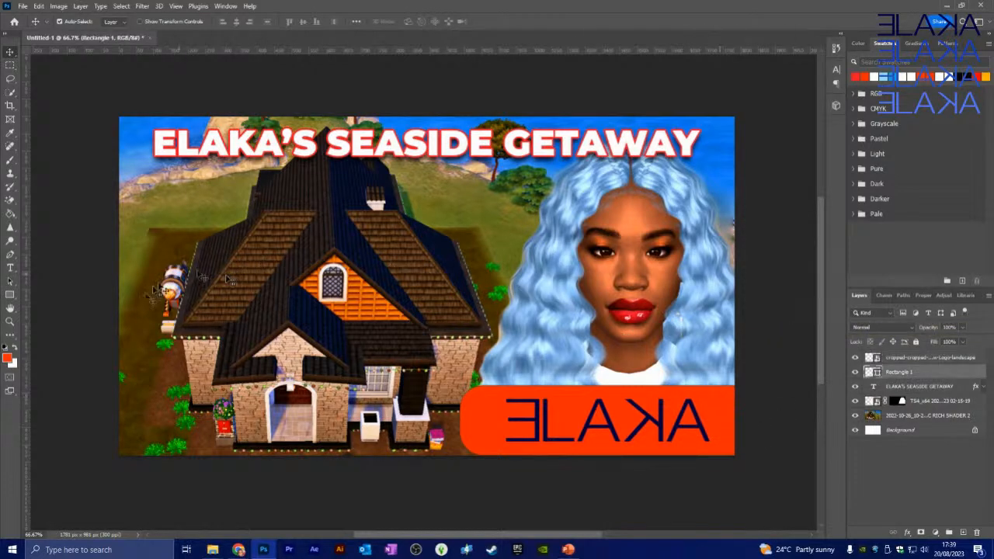
click(11, 296)
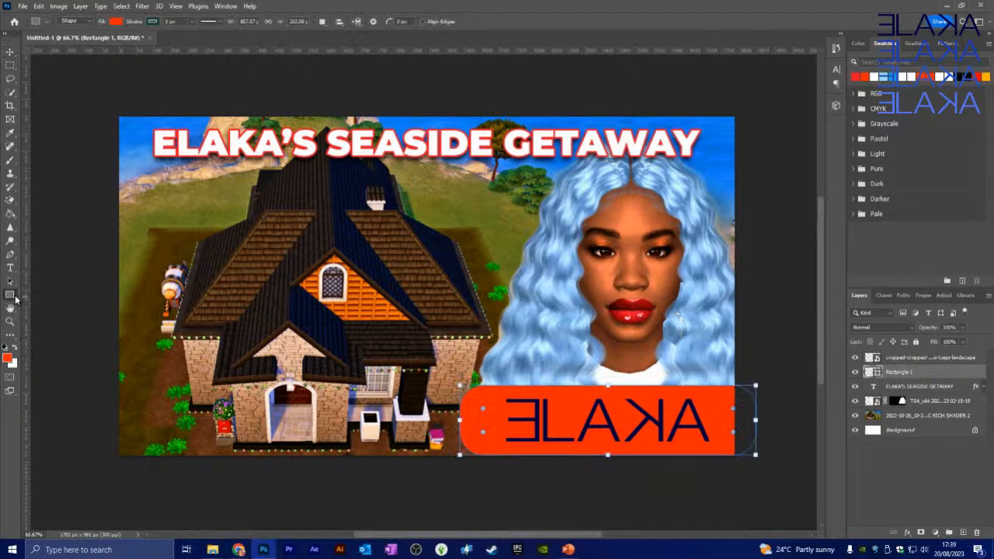
click(117, 22)
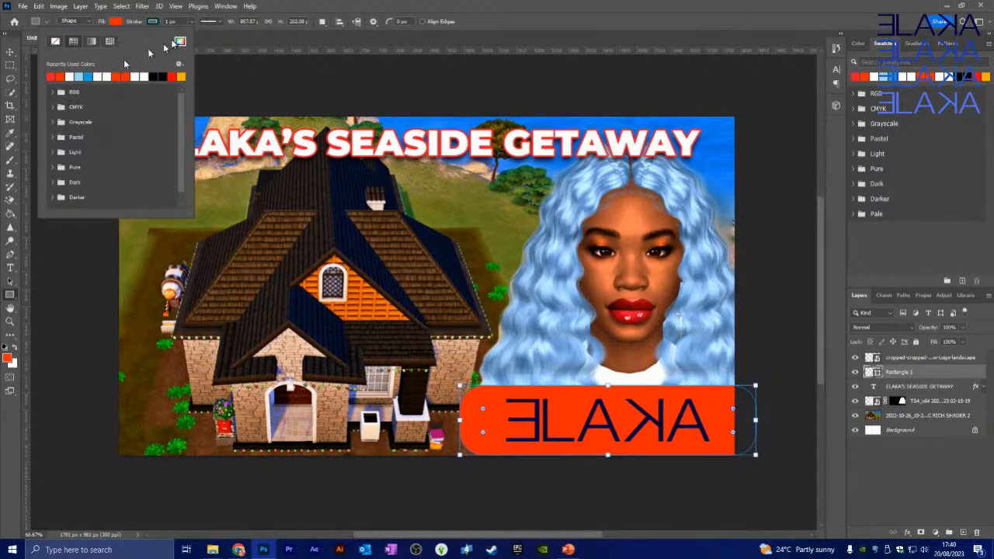
click(180, 43)
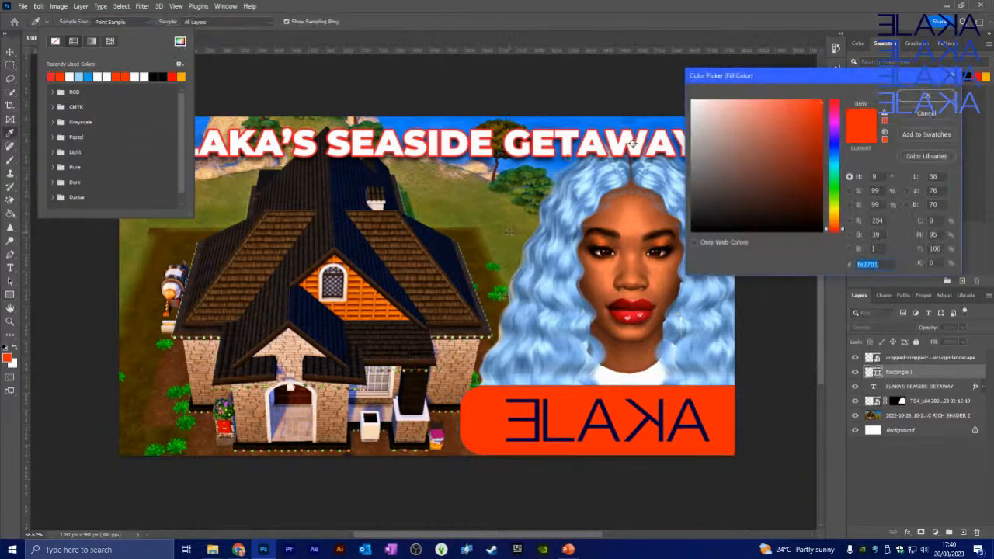
click(577, 326)
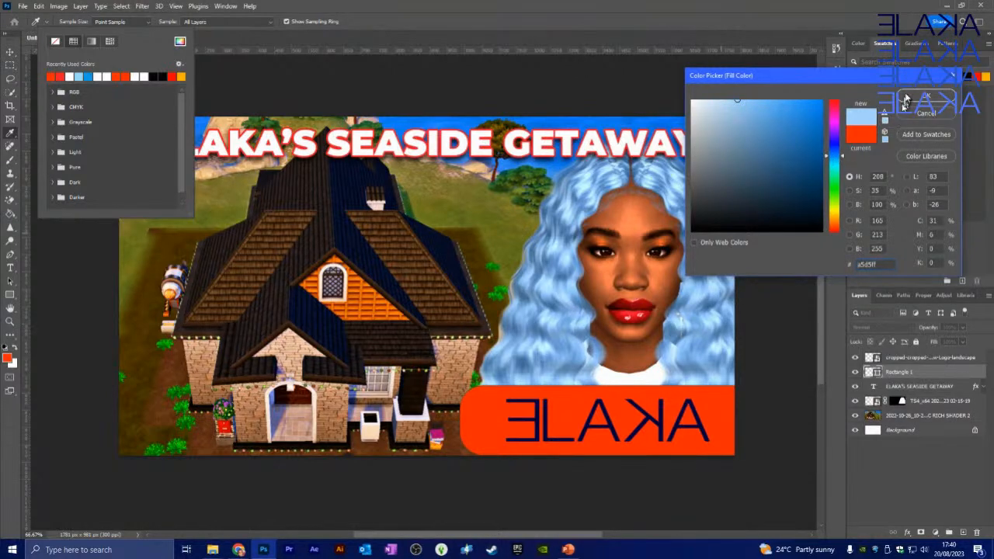
click(926, 96)
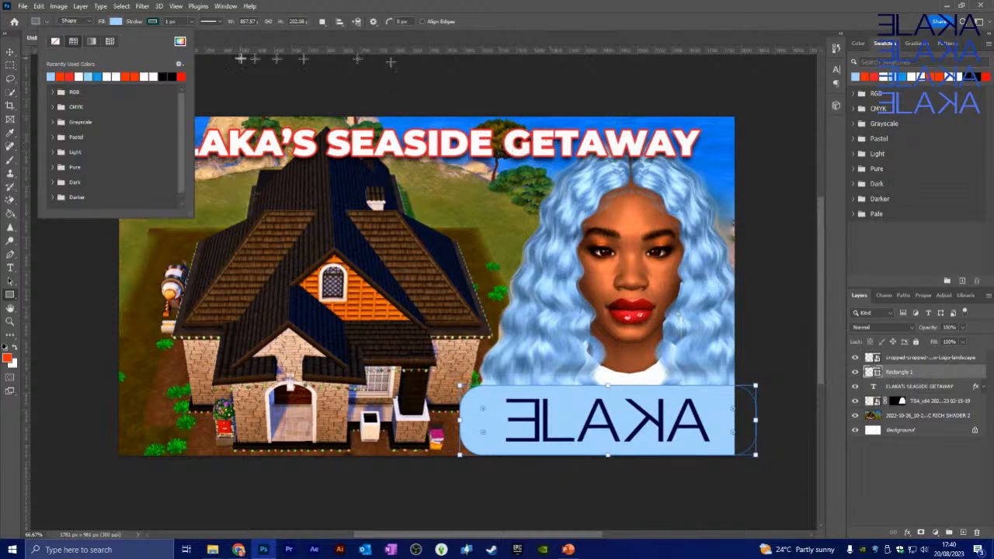
Try the bright blue 1880ff, sampled from the sky, as the banner's fill colour.
click(179, 42)
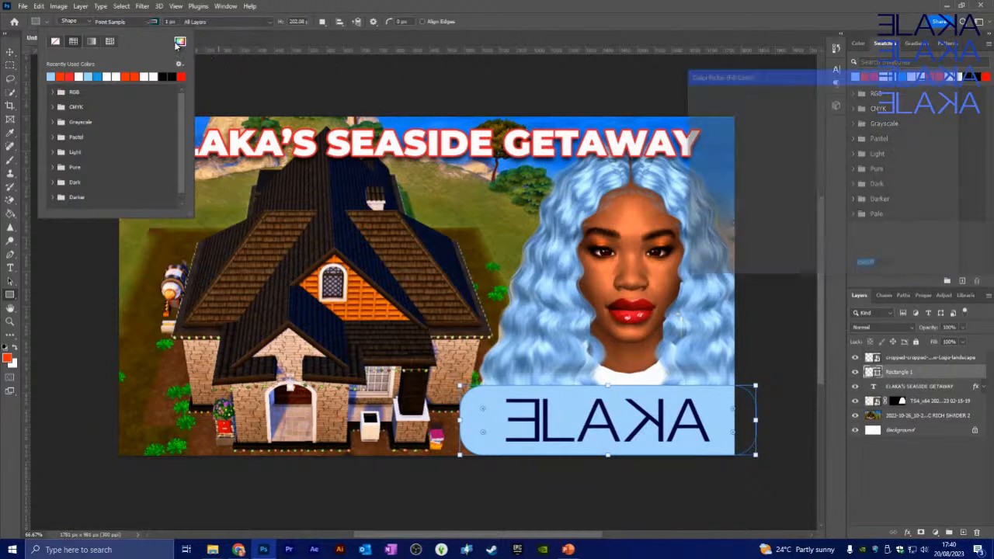
click(590, 124)
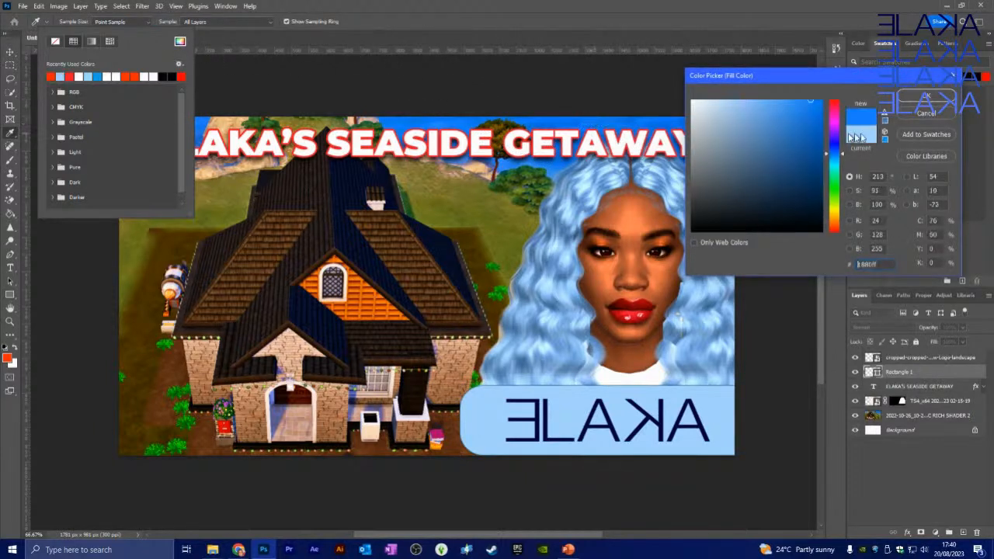
click(926, 95)
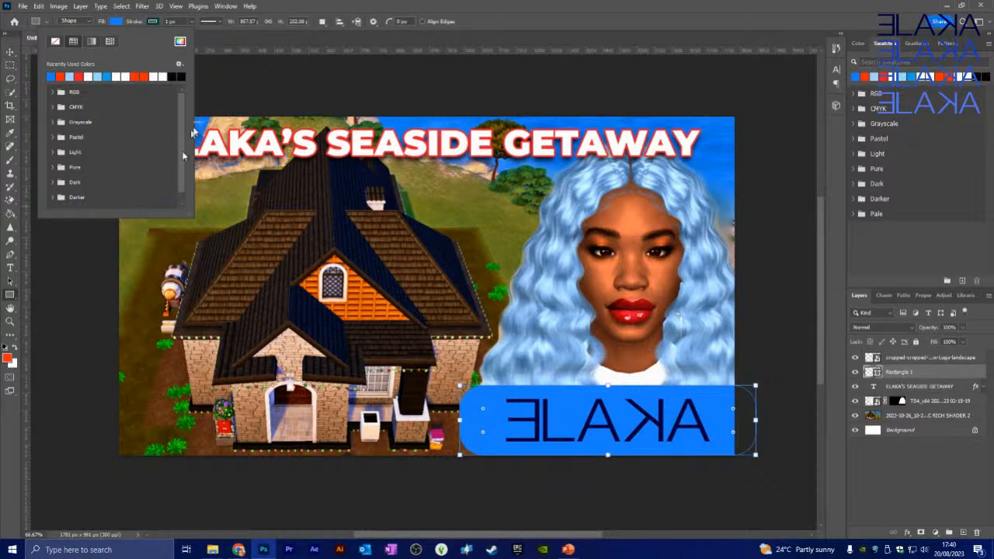
Try a bright green fill on the banner, sampled from the plants beside the house.
click(180, 41)
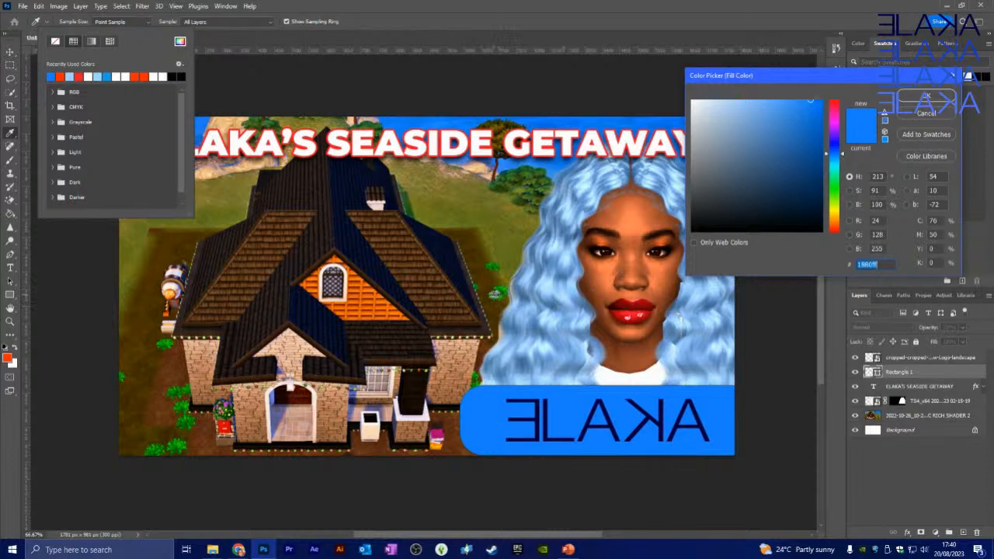
click(494, 295)
click(922, 98)
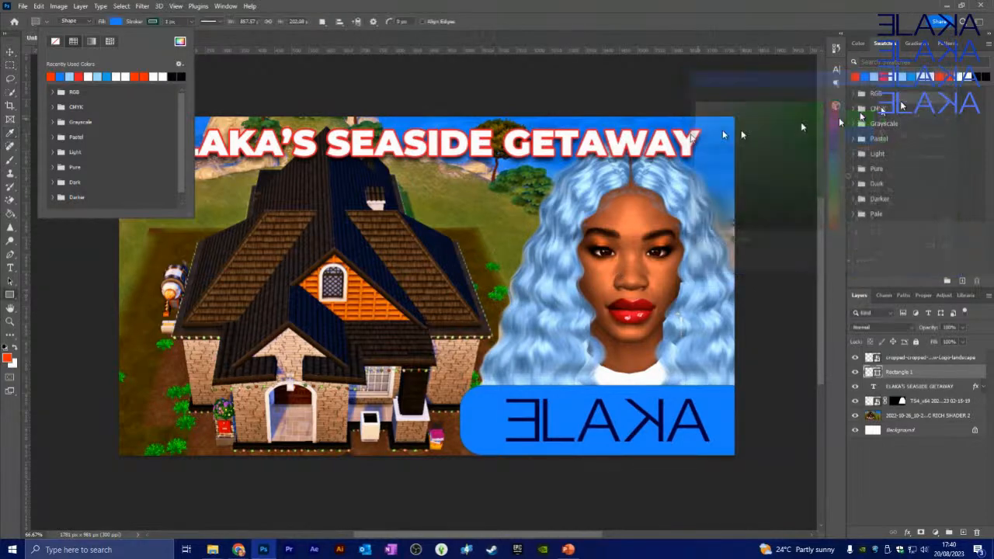
click(9, 52)
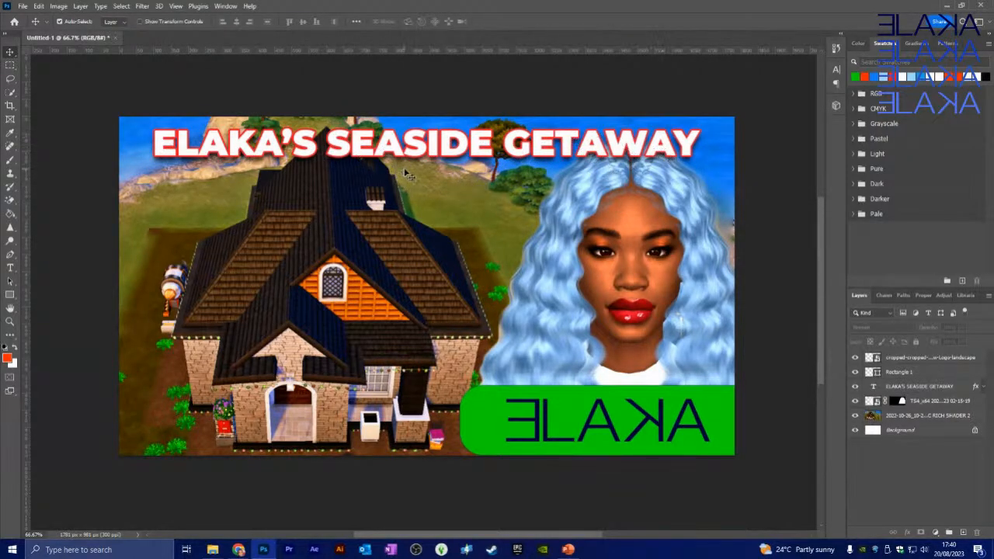
Set the fill colour of the Rectangle 1 banner to the red f2192a.
click(913, 369)
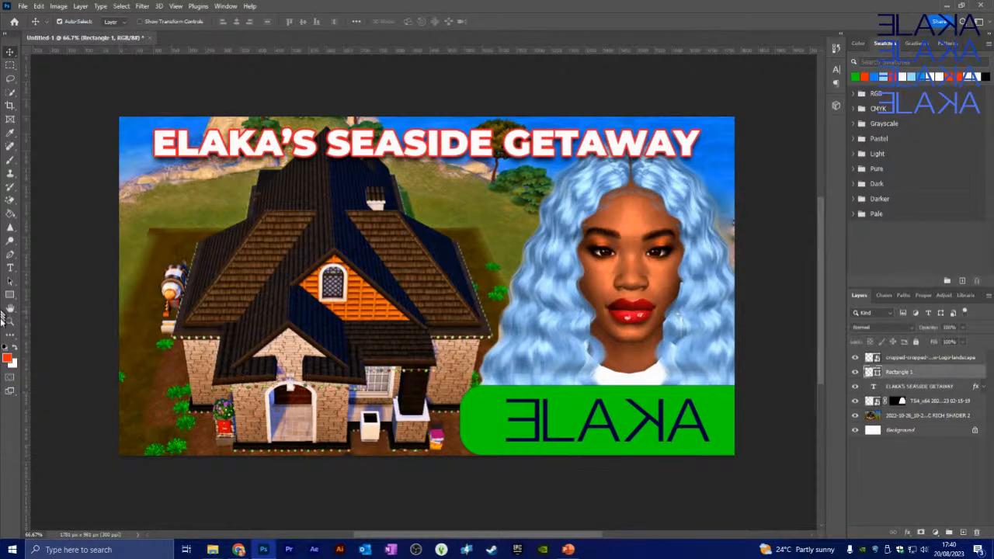
click(10, 295)
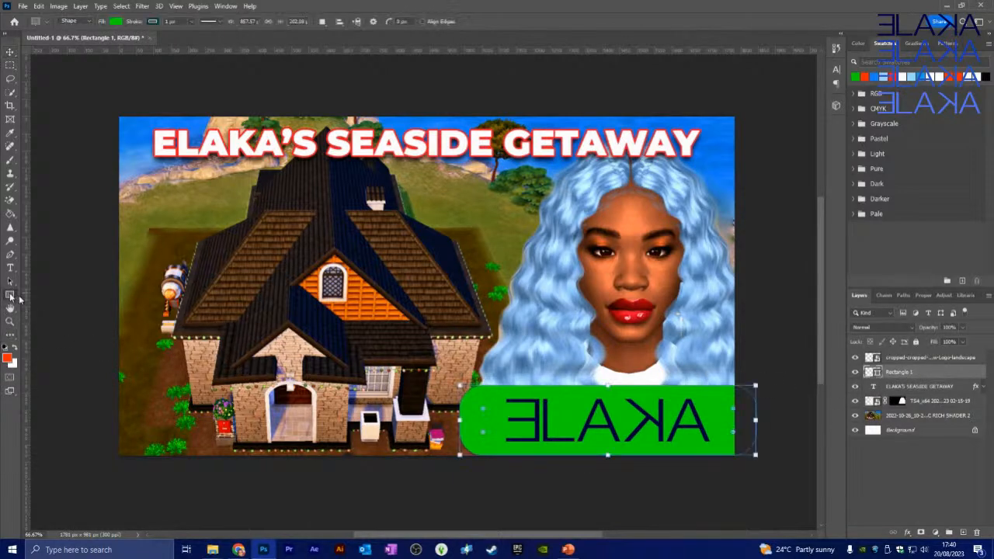
click(116, 21)
click(180, 41)
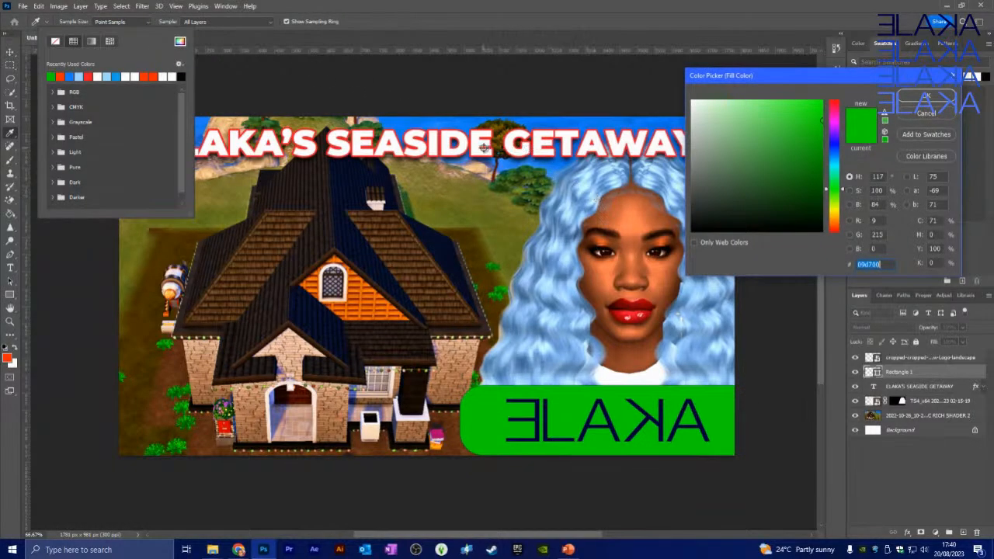
text(f2192a)
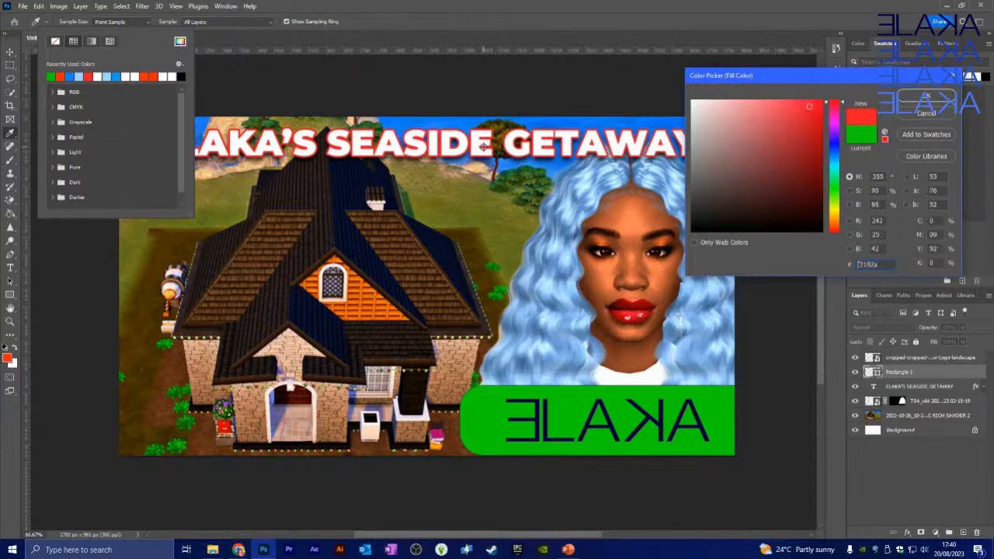
click(927, 96)
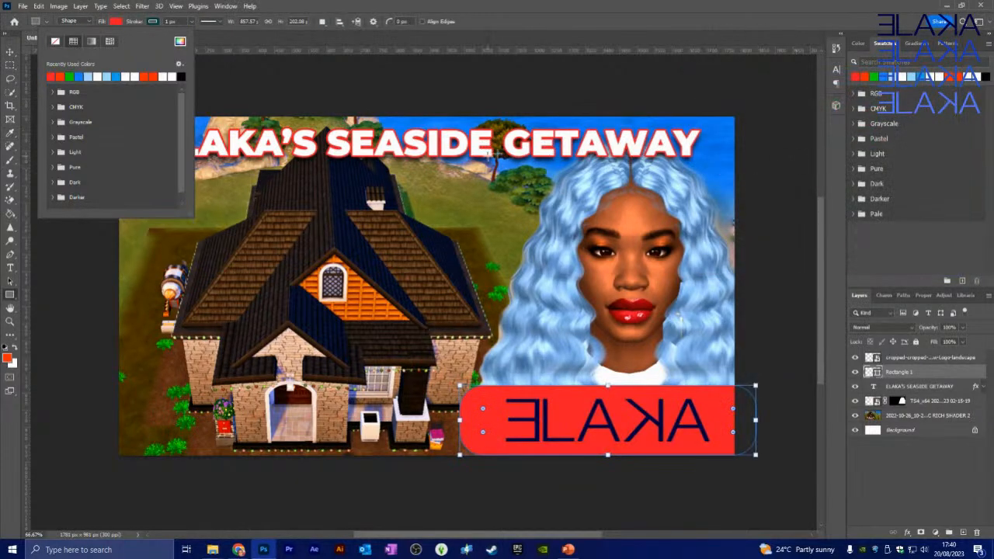
click(8, 52)
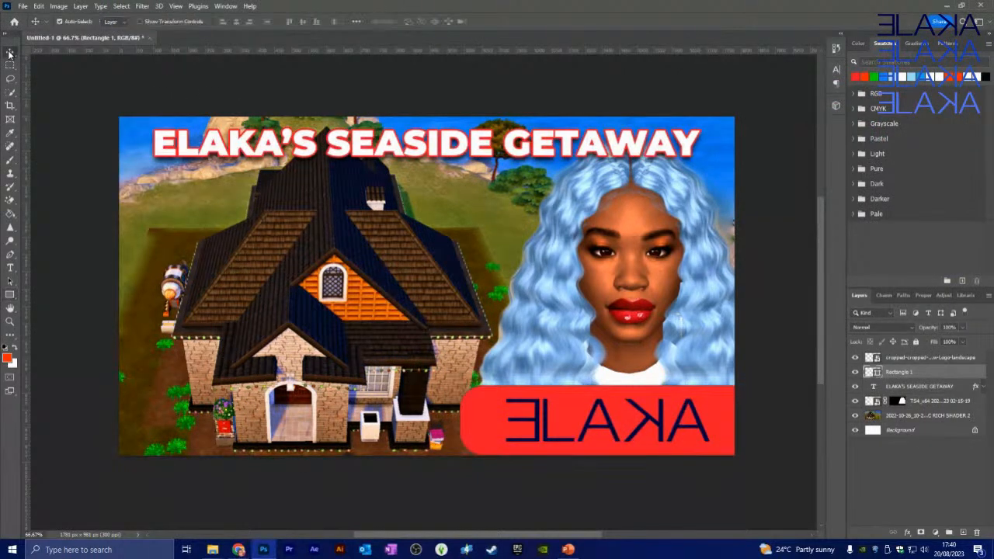
click(10, 295)
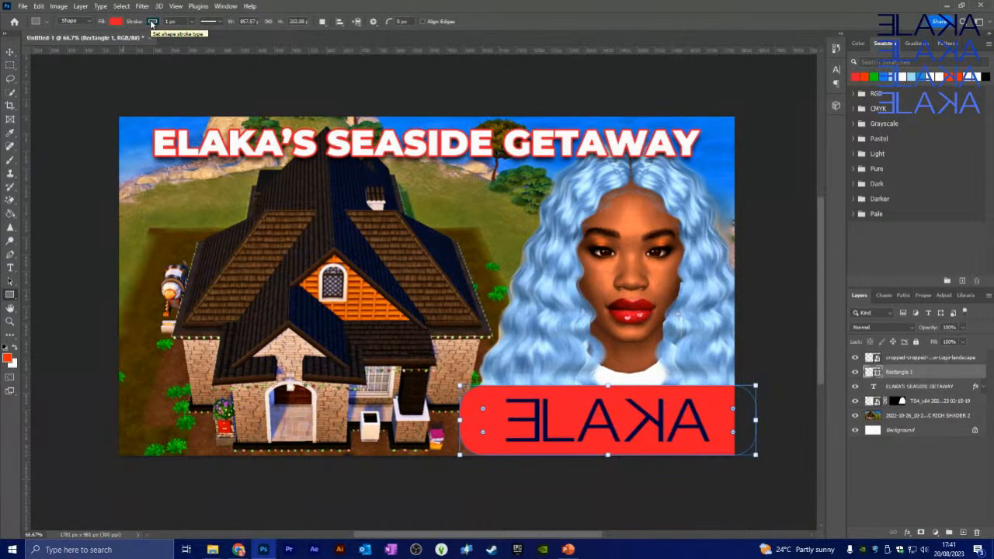
Remove the stroke from the red Rectangle 1 banner.
click(152, 23)
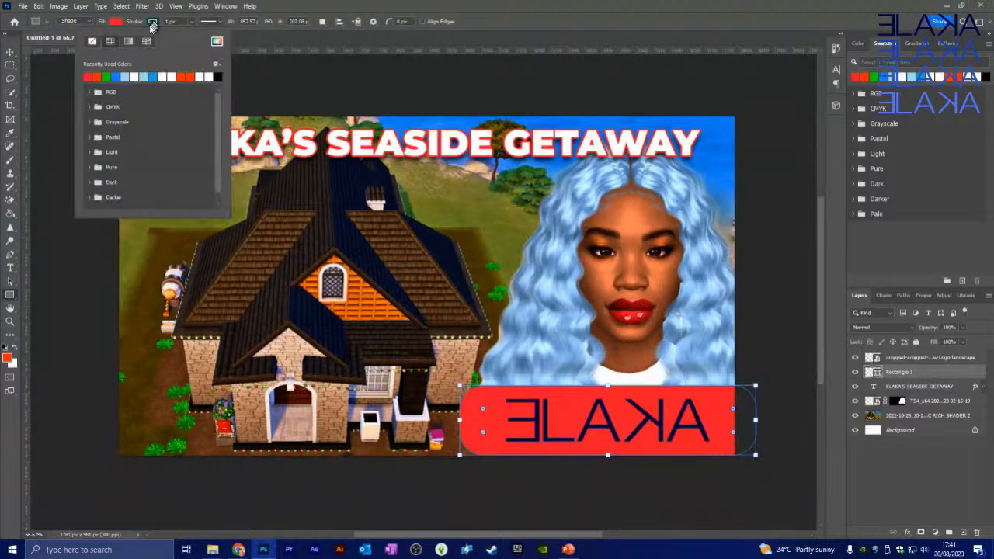
click(92, 41)
click(10, 53)
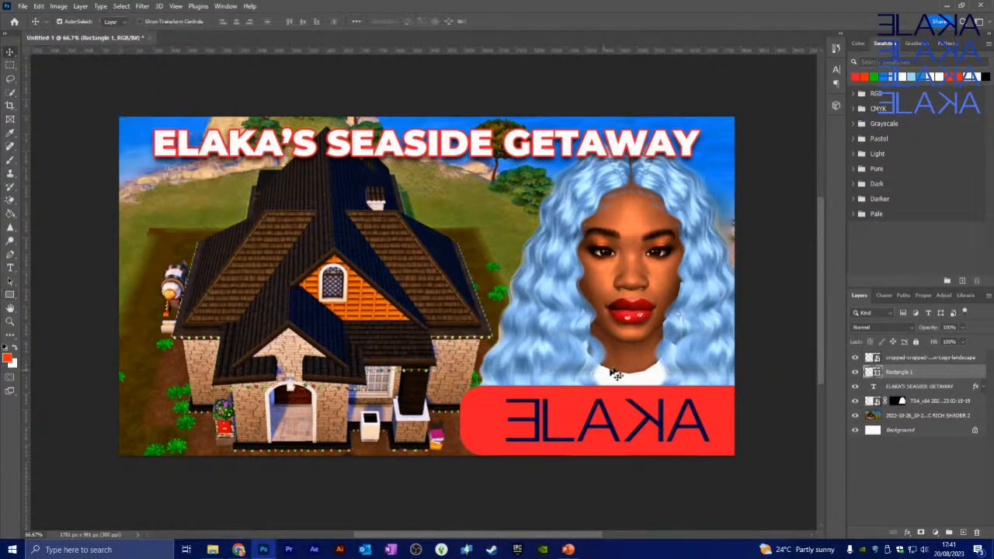
Add a new layer directly above the logo layer and clip it to the logo.
click(652, 424)
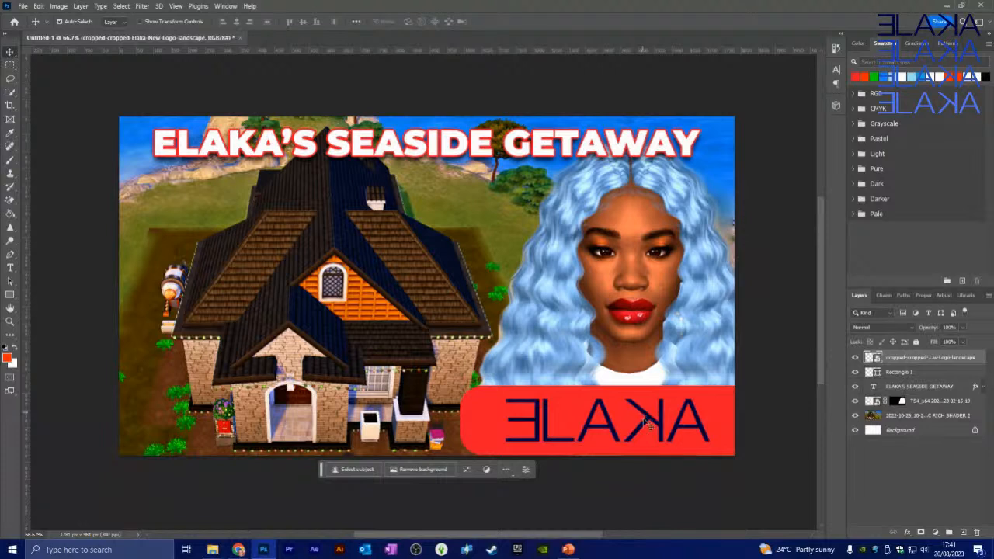
click(964, 533)
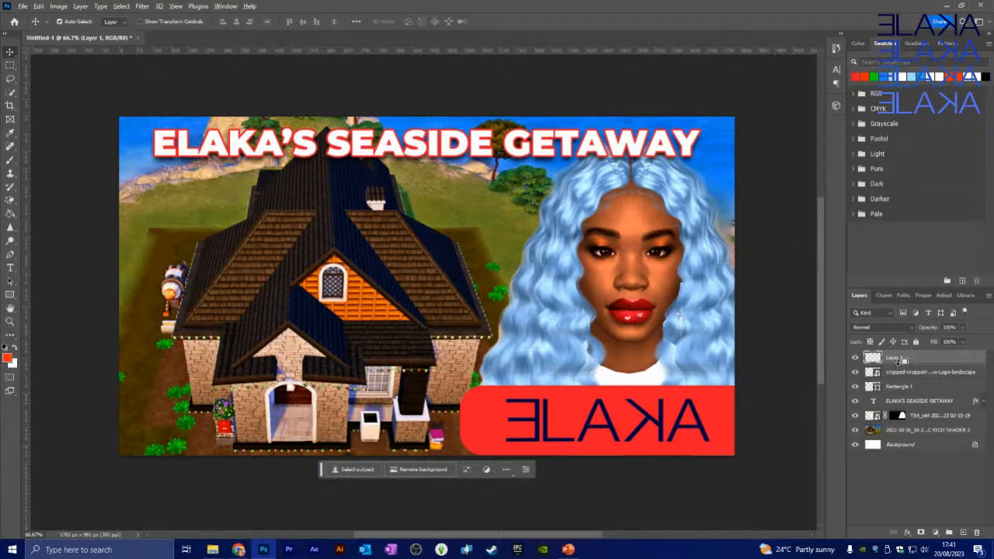
alt+click(899, 362)
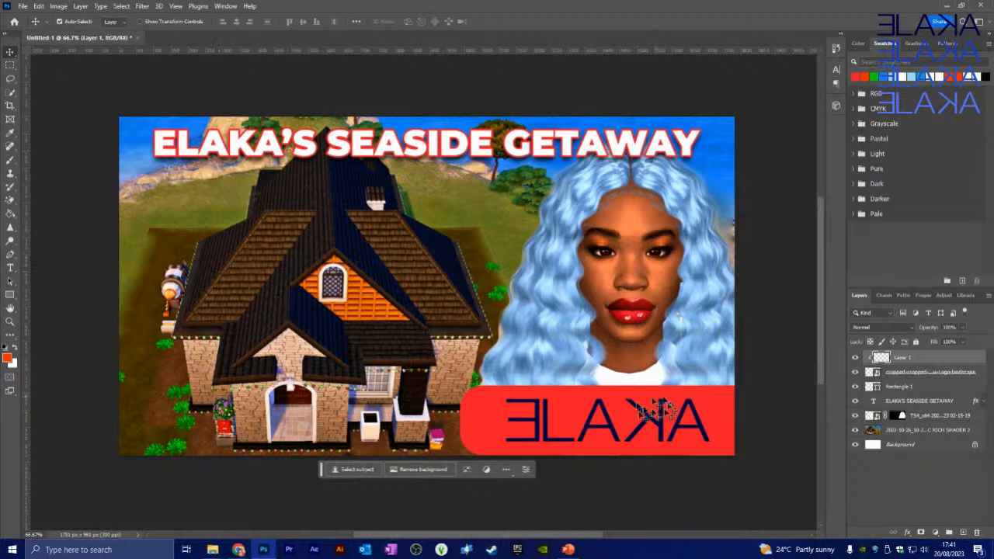
Fill the clipped layer with white using the Paint Bucket to recolour the logo.
click(10, 213)
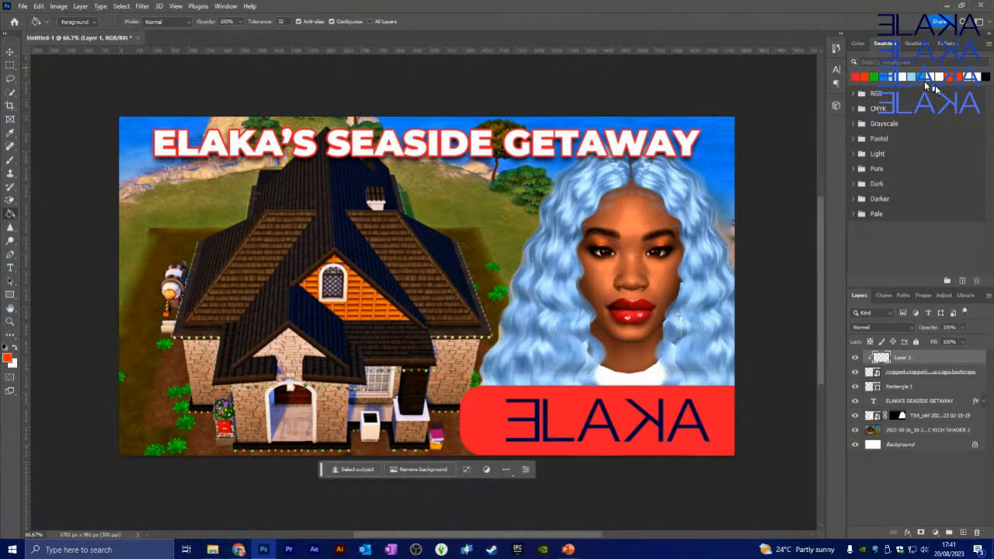
click(903, 76)
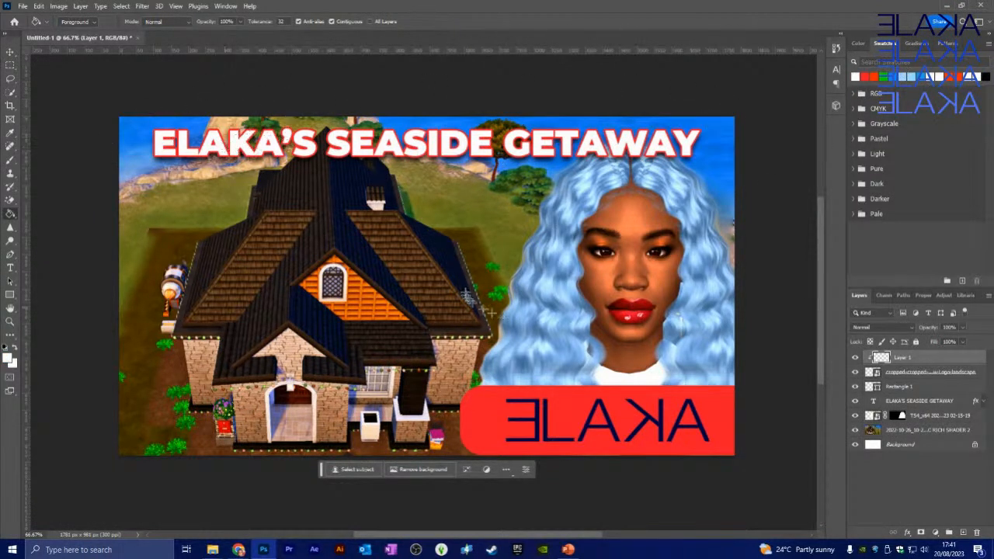
click(573, 414)
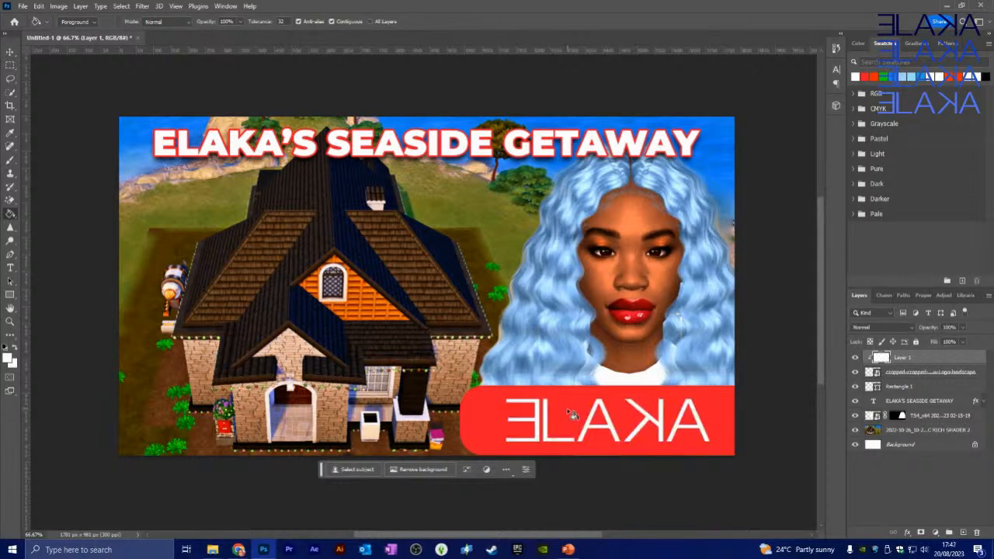
click(9, 52)
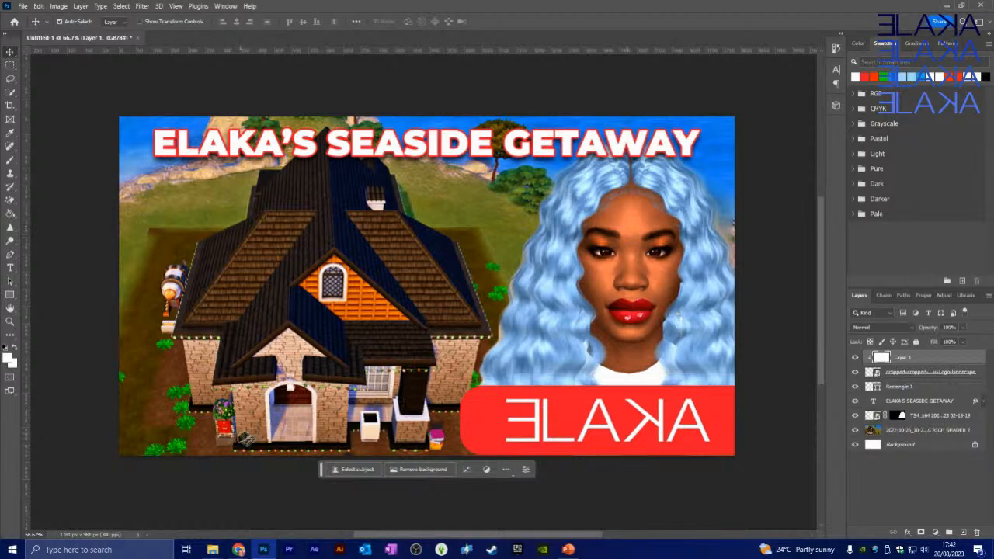
Switch to Photopea in the browser and start a new project.
mouse_move(238, 548)
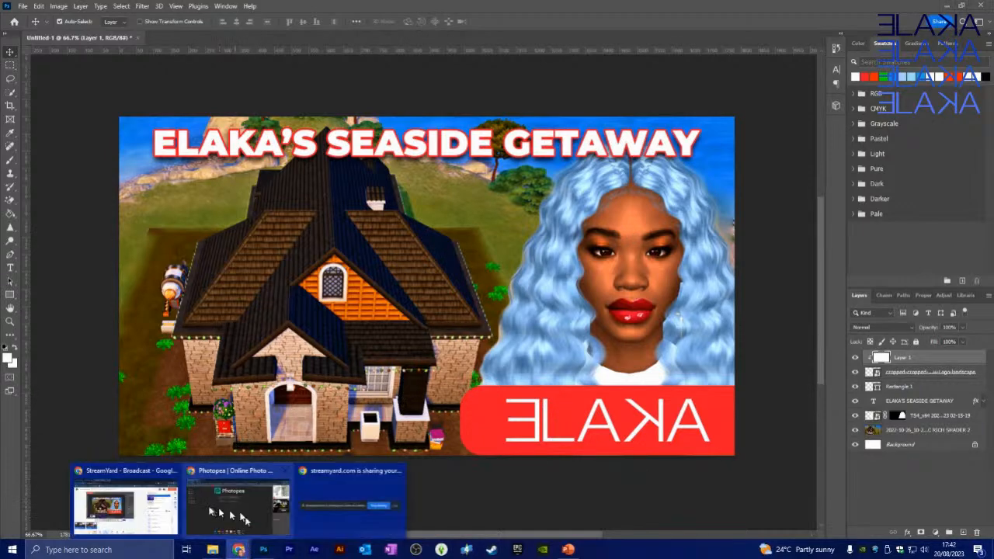
click(209, 510)
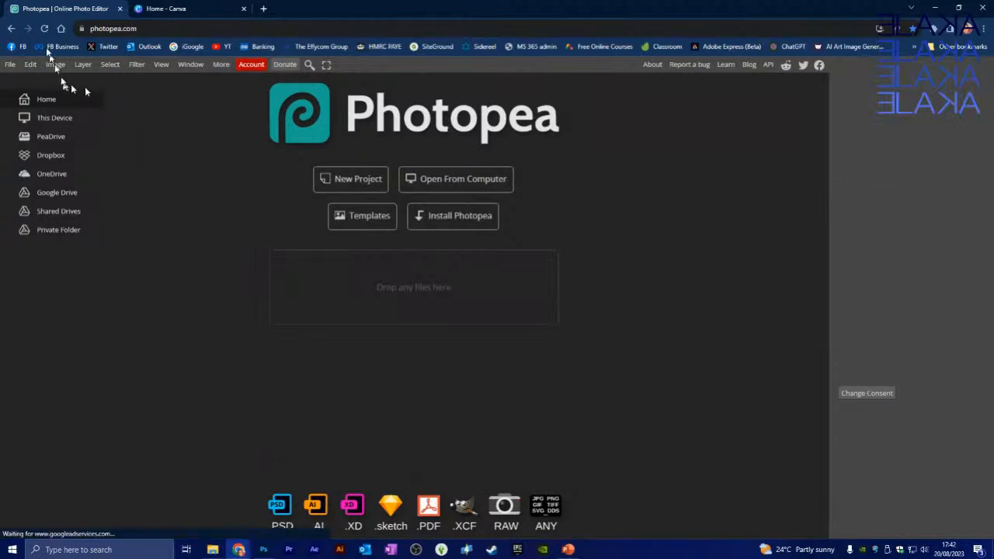
click(11, 65)
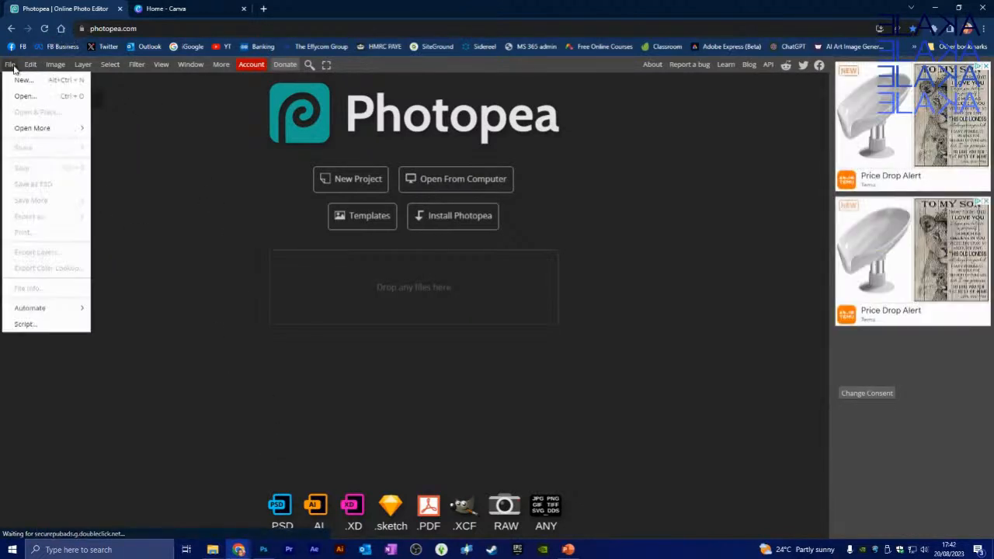
click(24, 80)
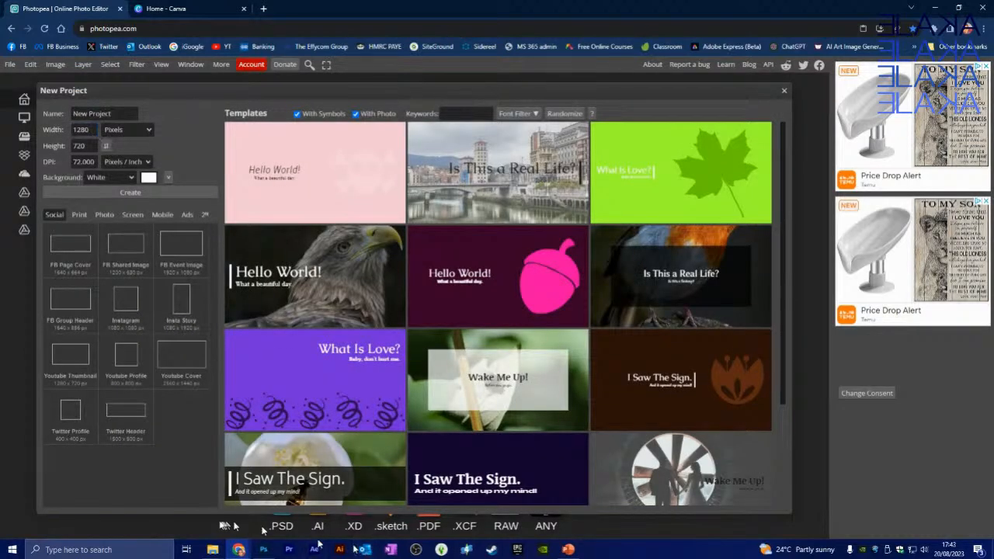
Check the pixel dimensions of an existing thumbnail image in the COVER ART folder in File Explorer.
mouse_move(221, 545)
mouse_move(244, 517)
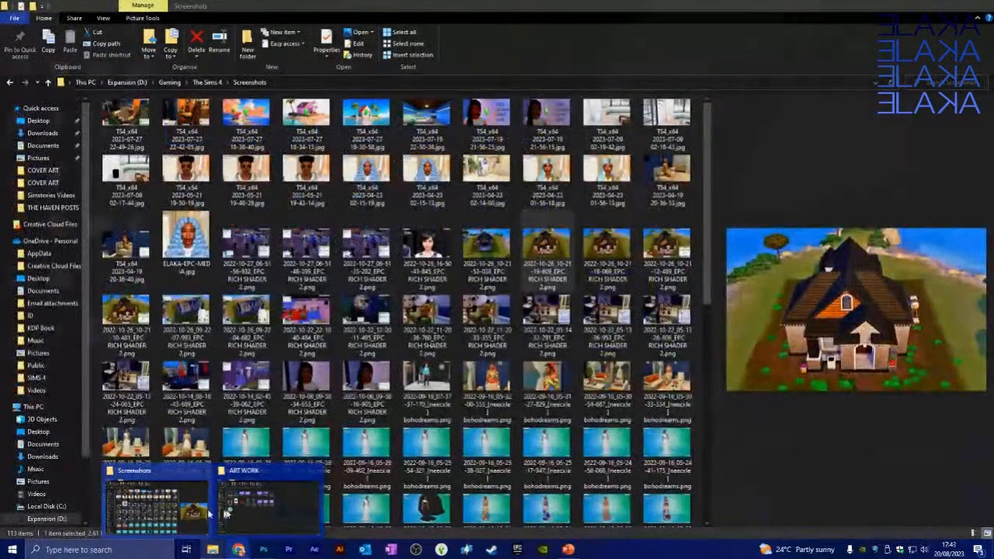
click(260, 515)
click(374, 81)
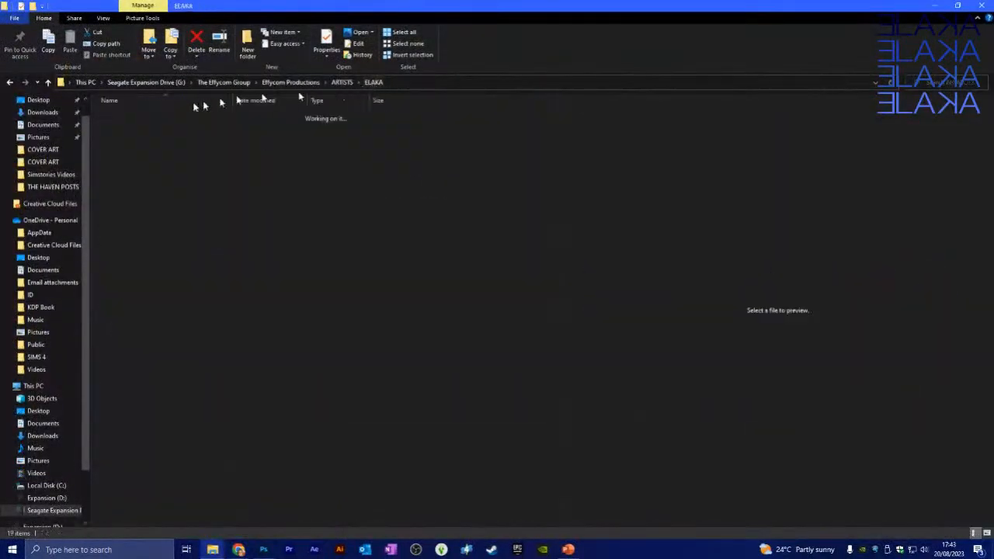
double_click(125, 137)
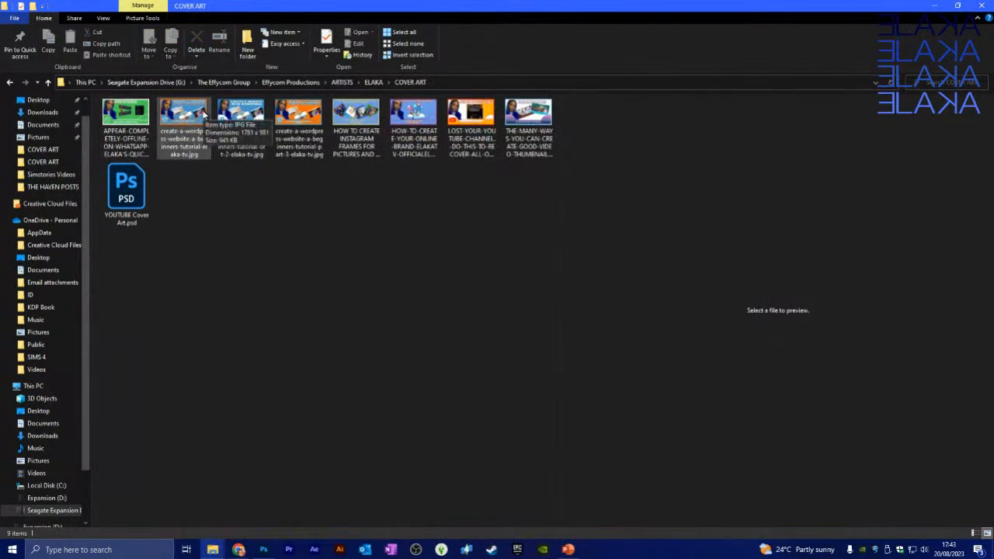
click(263, 549)
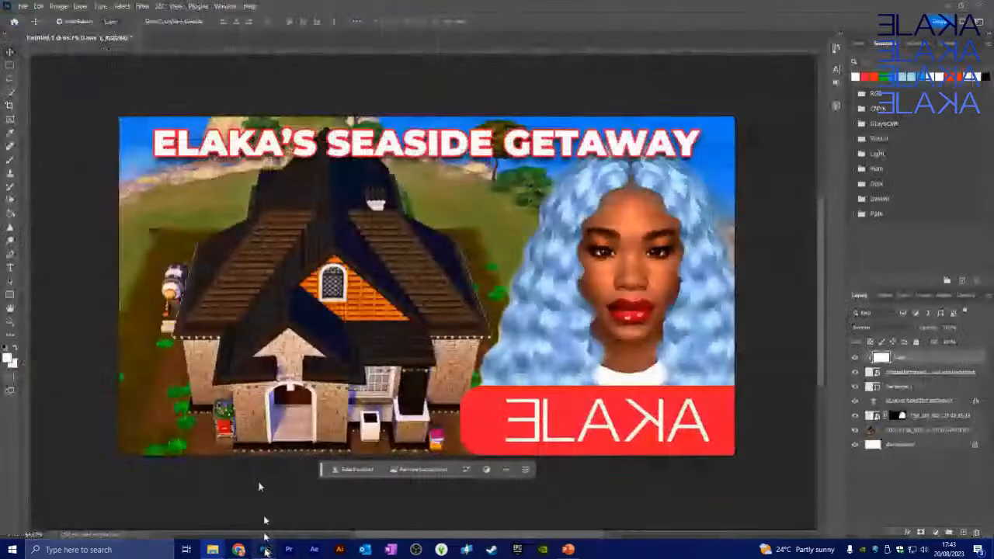
Switch back to Photopea and create the new project at 1781 x 981 pixels.
mouse_move(238, 549)
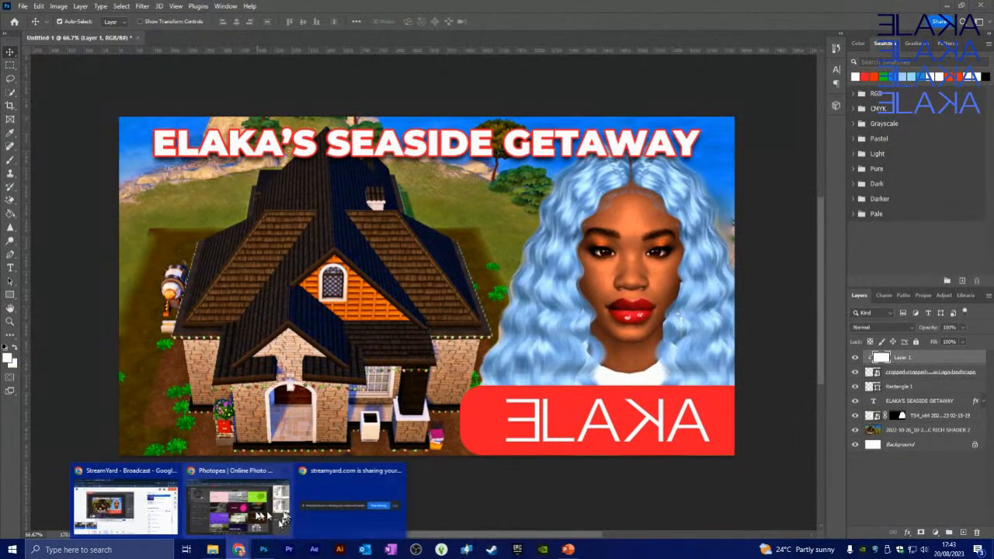
click(248, 517)
double_click(87, 125)
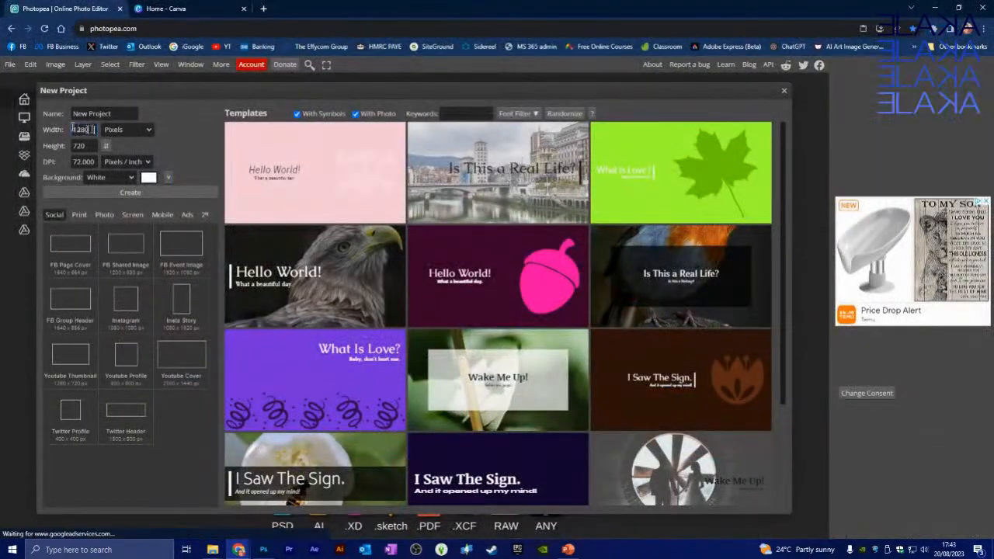
text(178)
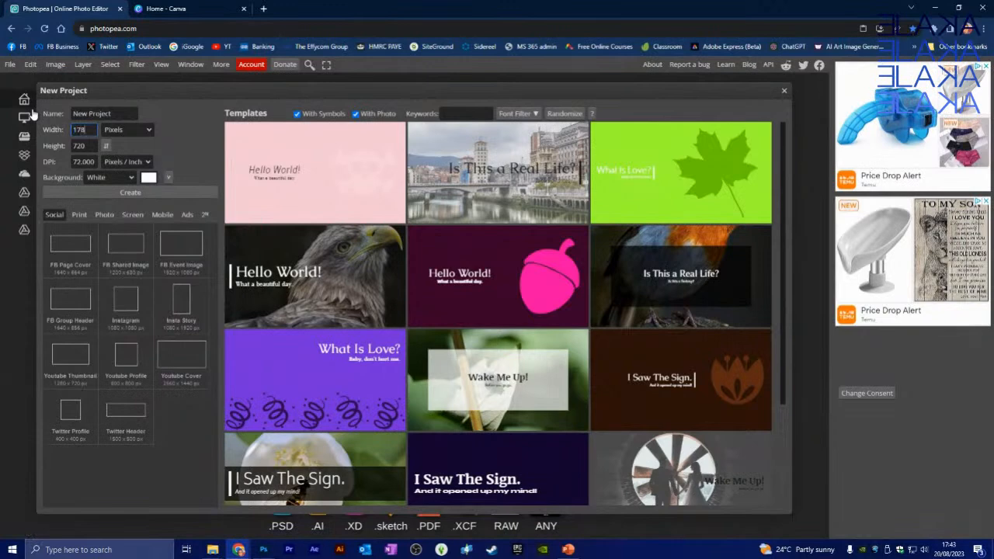
text(1)
key(Tab)
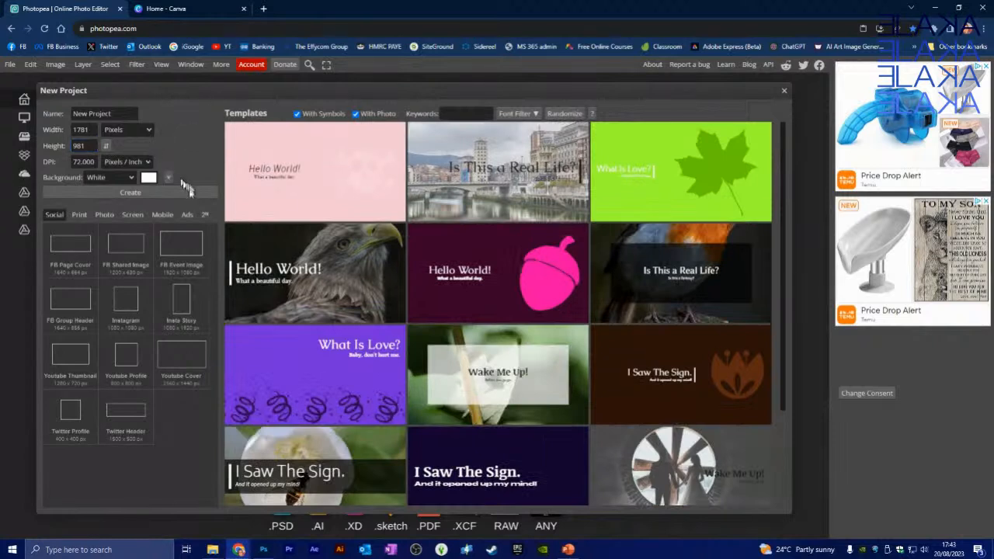
click(132, 193)
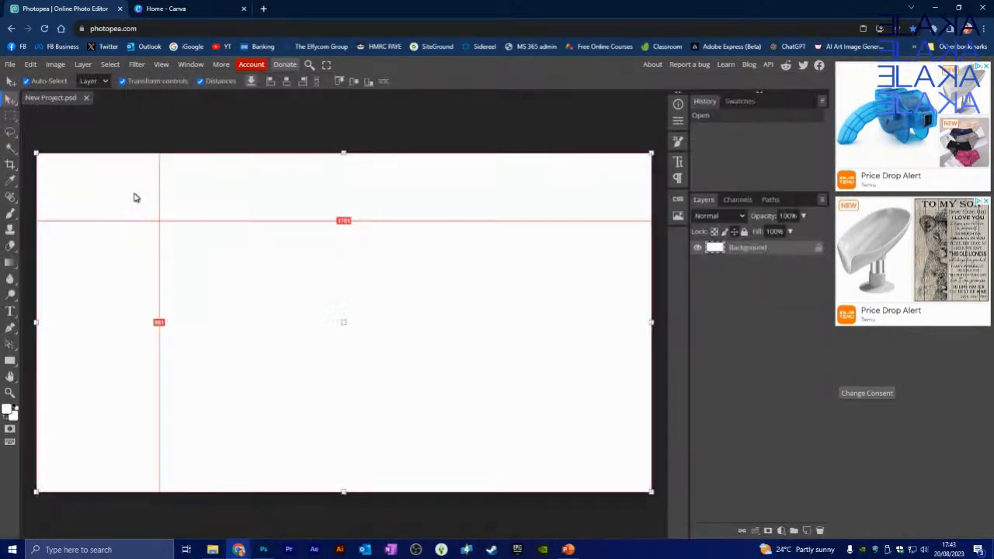
Bring up the Open & Place file picker, enlarge it and move it clear of the screen edge.
click(10, 64)
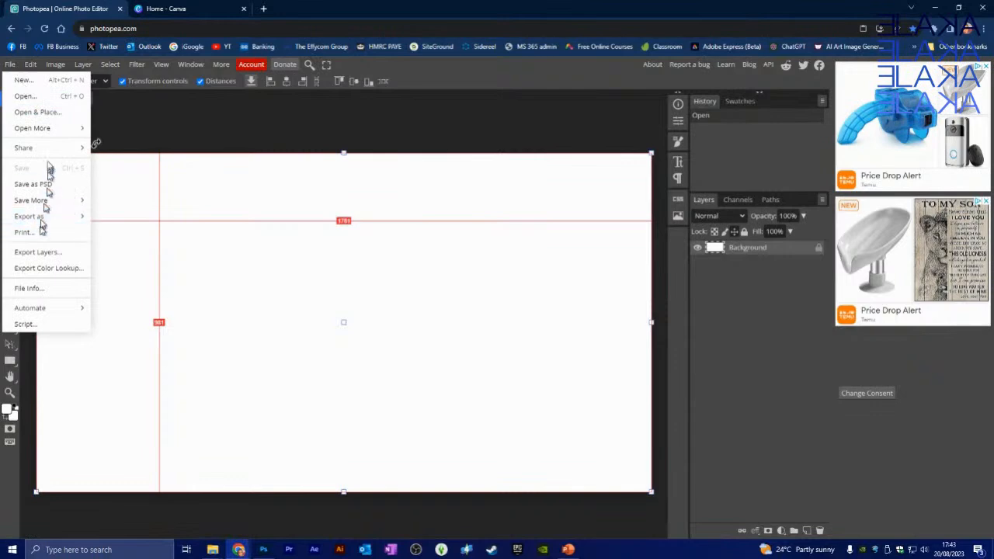
click(42, 112)
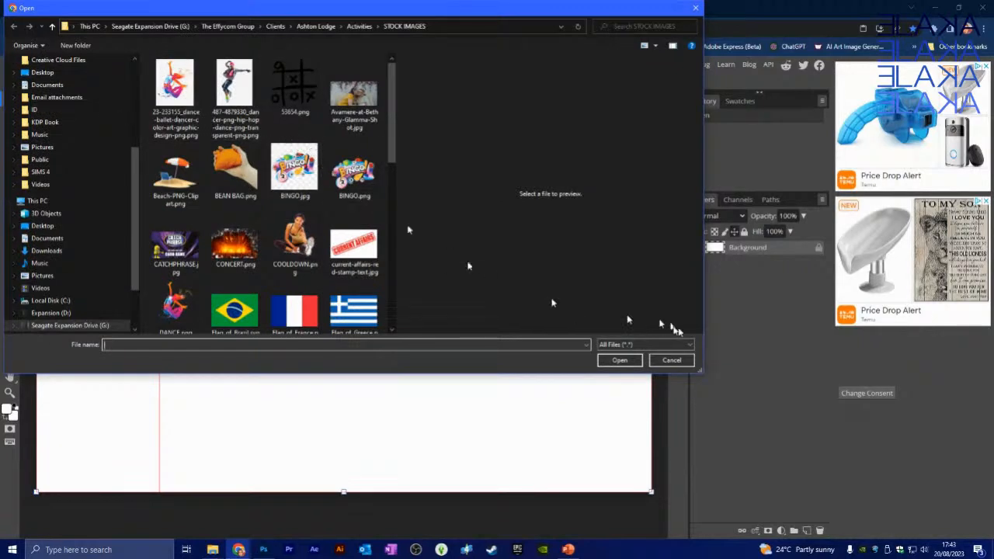
drag(698, 373, 773, 433)
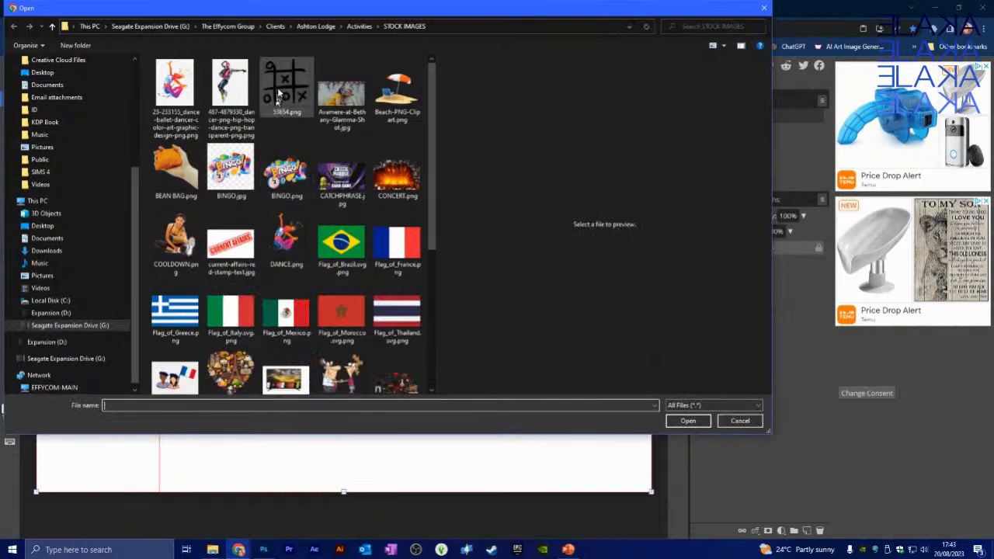
scroll(268, 124, down, 3)
scroll(262, 141, up, 3)
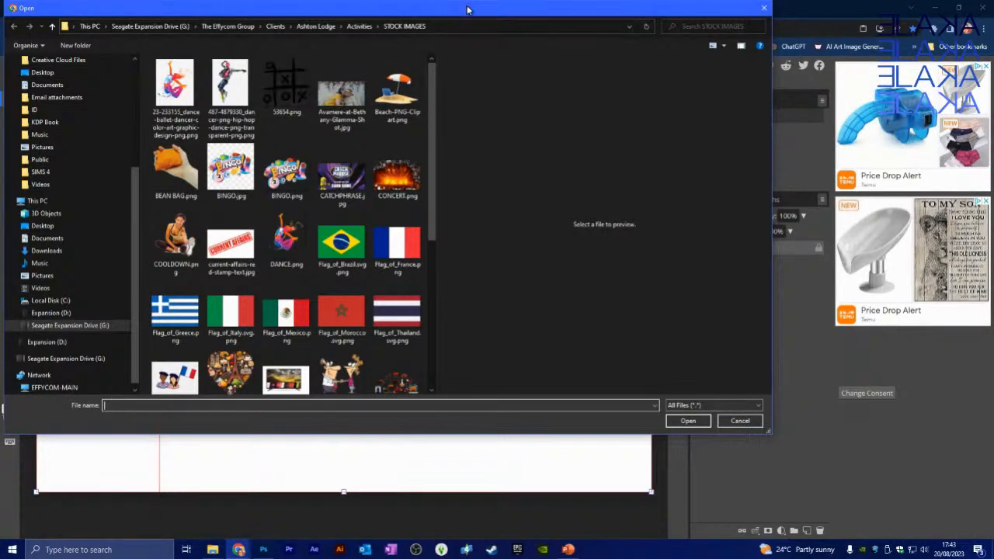
drag(469, 9, 625, 29)
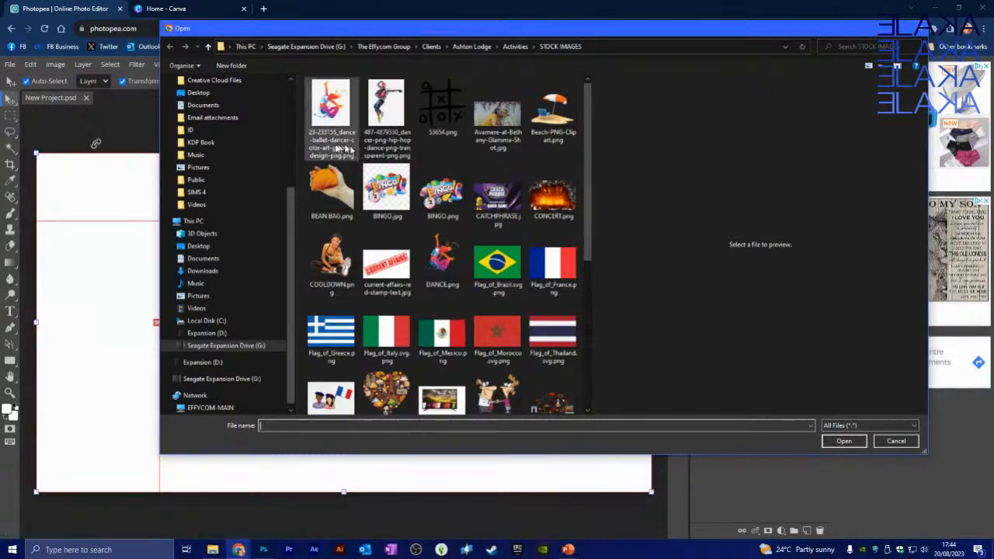
Navigate the file picker to the Screenshots folder under Gaming, The Sims 4 on the Expansion (D:) drive.
scroll(240, 182, up, 4)
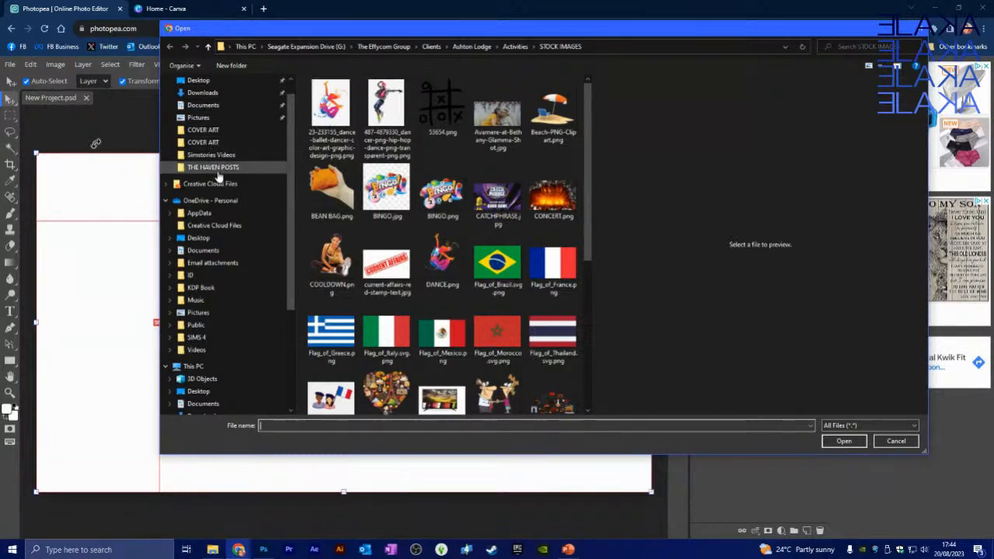
scroll(225, 217, down, 4)
click(220, 334)
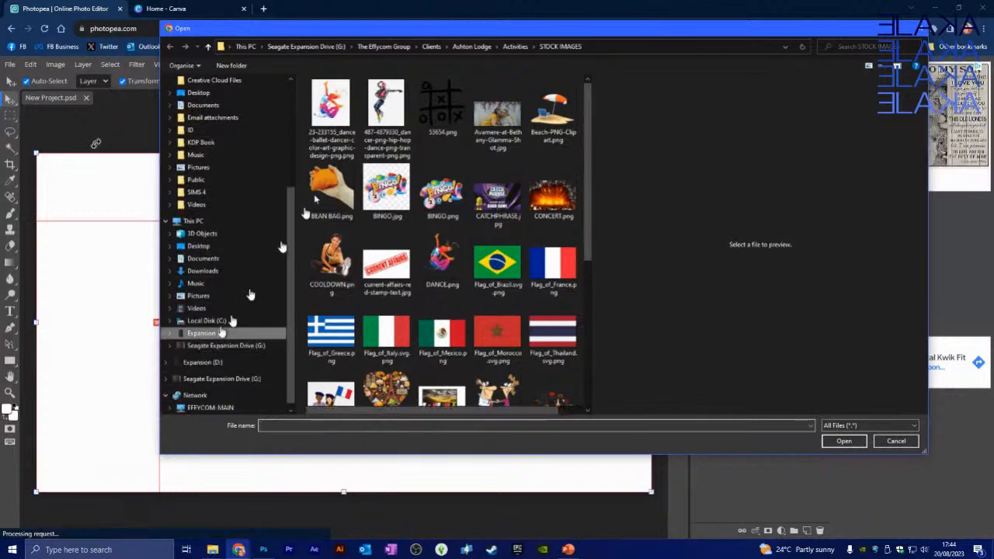
double_click(347, 130)
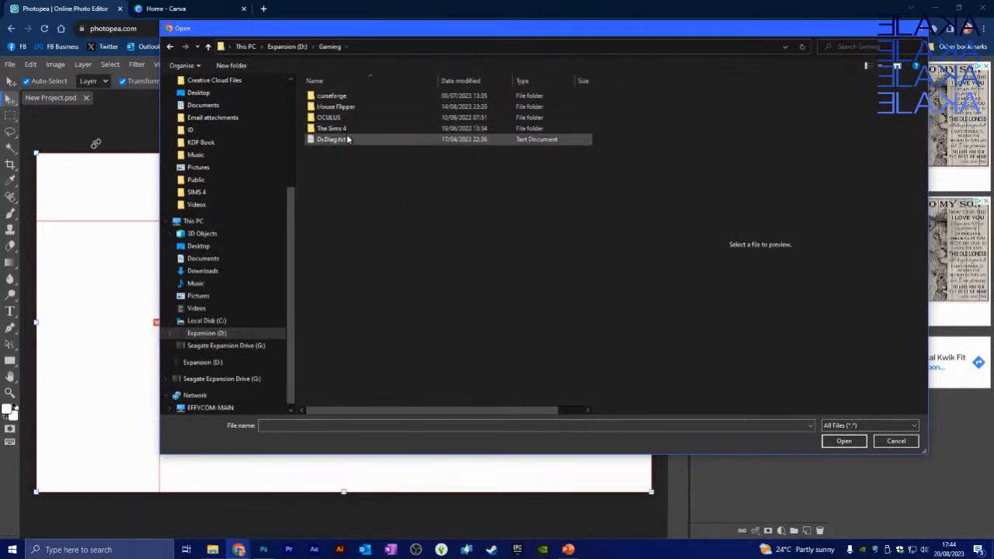
double_click(345, 129)
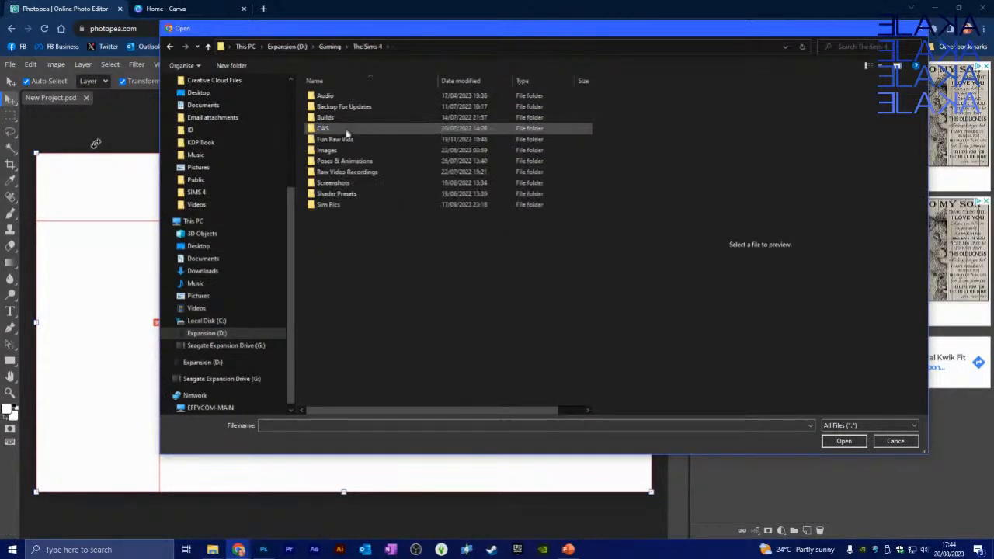
double_click(334, 183)
Place the portrait screenshot 2022-10-06_09-58-34-653_EPC RICH SHADER 2.png from the Screenshots folder into the project.
scroll(472, 251, down, 15)
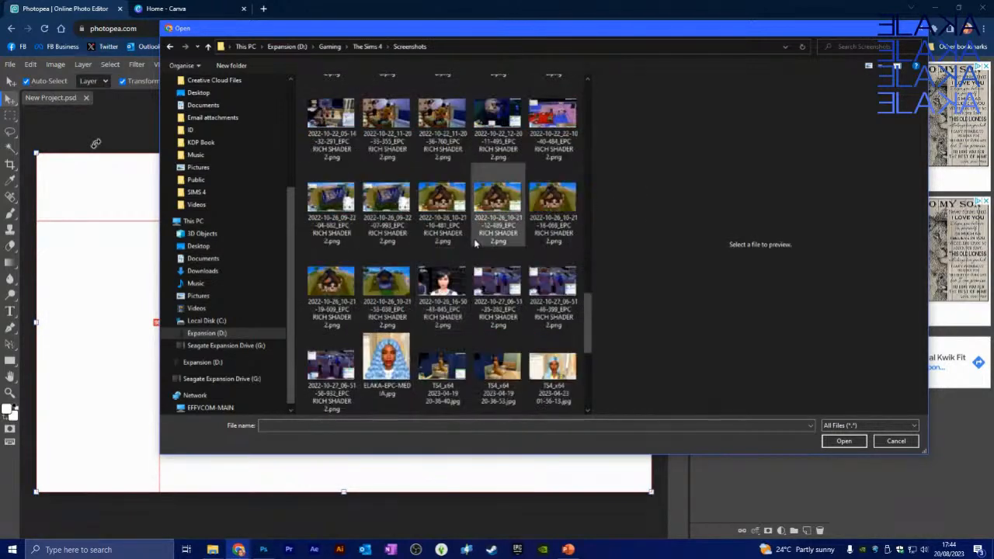
scroll(474, 247, down, 3)
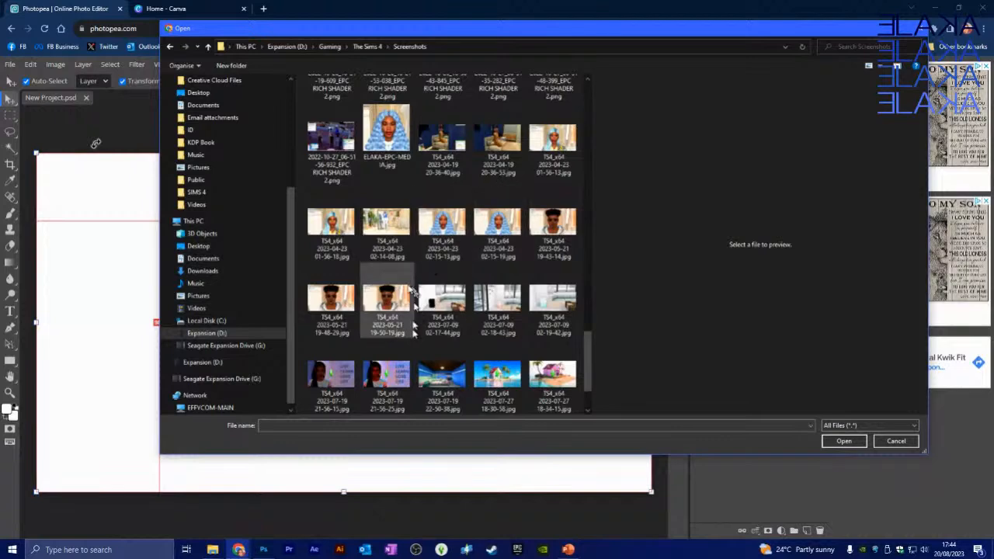
scroll(412, 289, up, 3)
scroll(465, 288, up, 5)
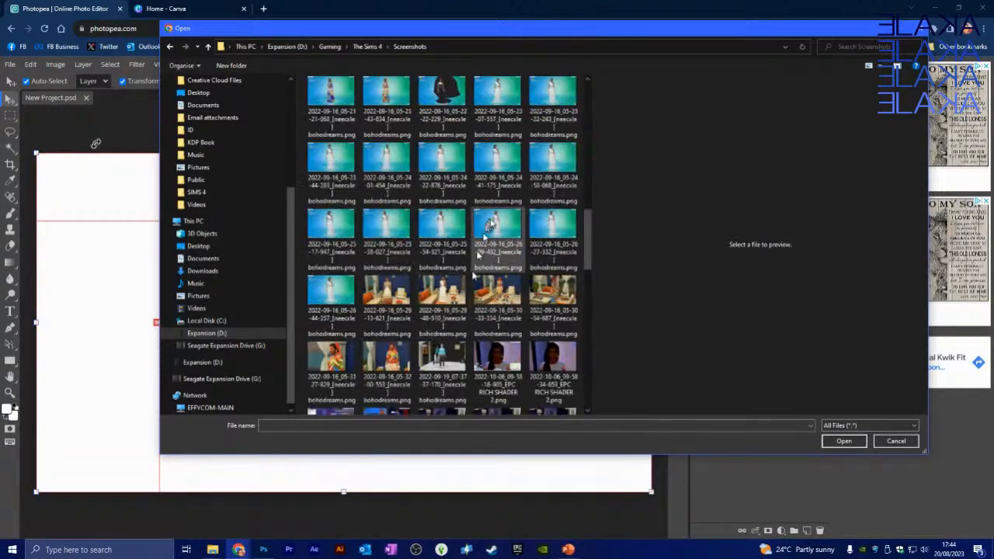
scroll(545, 303, down, 3)
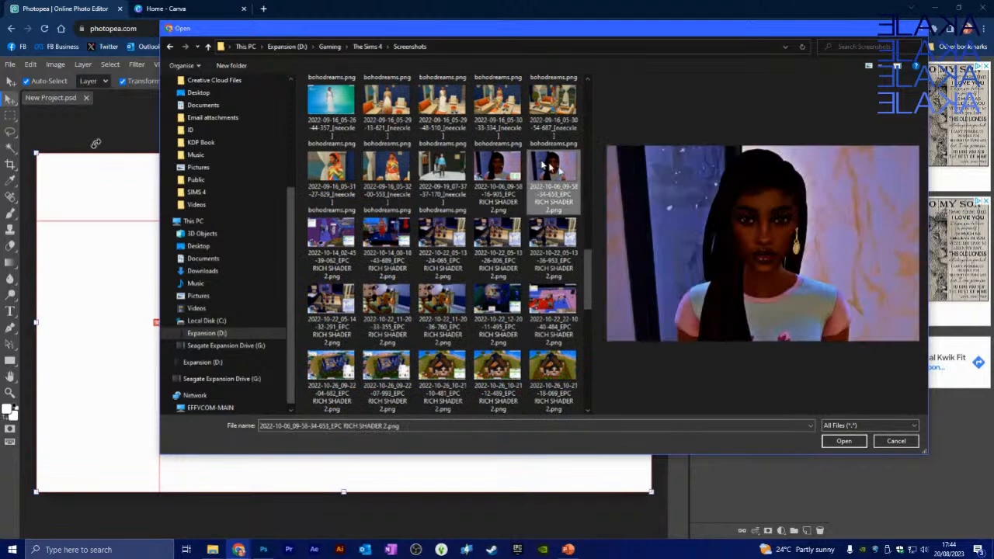
click(542, 167)
click(853, 441)
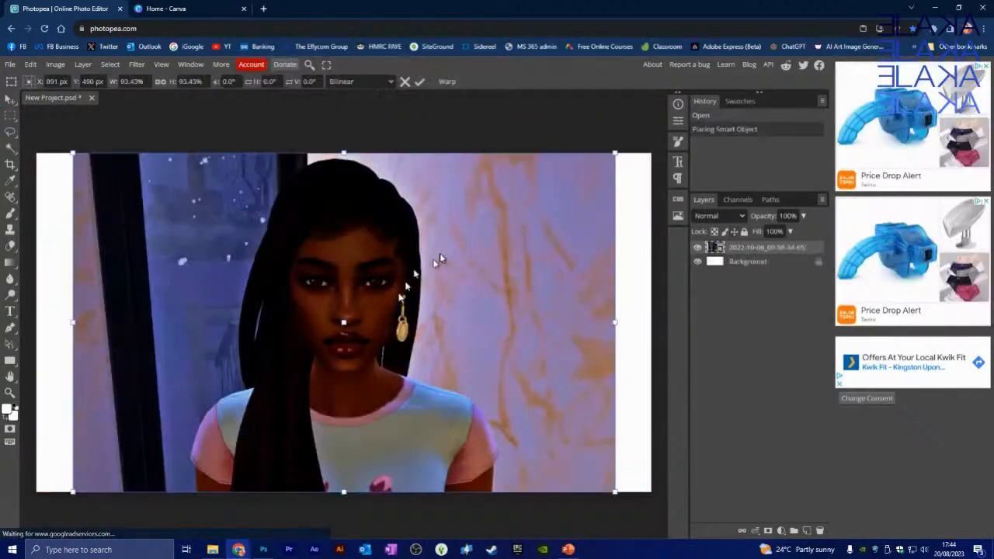
Scale the placed screenshot proportionally to about 108% so it covers the canvas, and shift it slightly down to reveal the top of the head.
scroll(359, 301, down, 1)
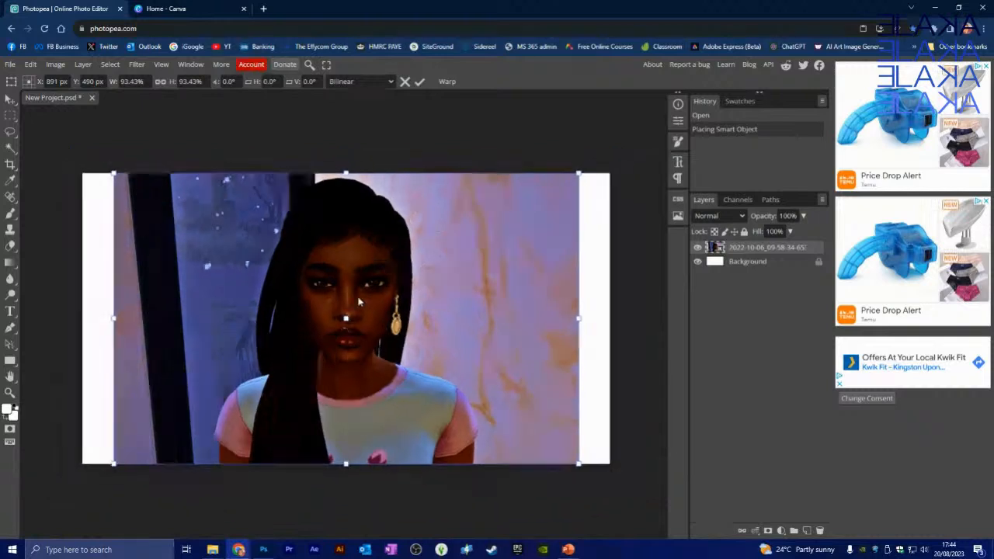
scroll(359, 301, down, 1)
drag(565, 183, 579, 177)
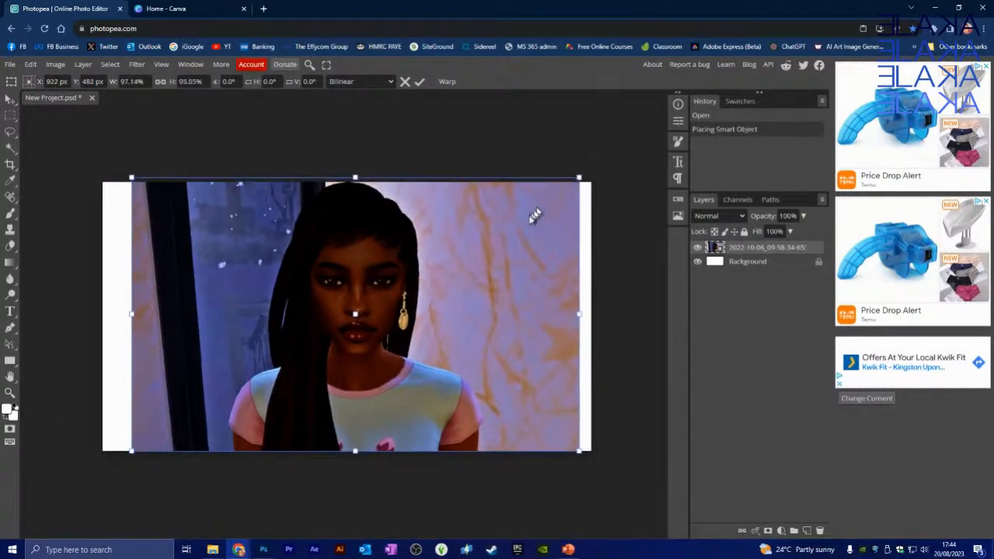
key(ctrl+z)
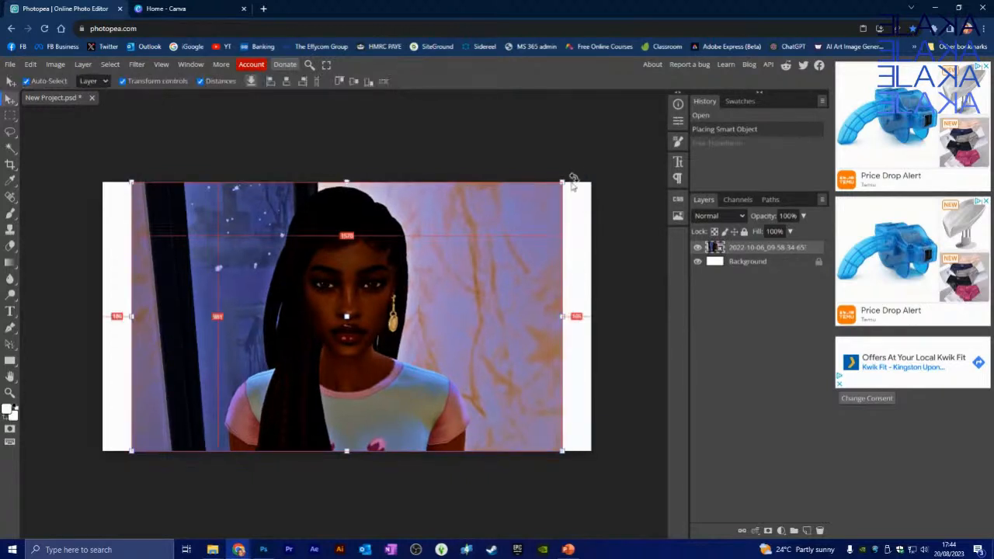
drag(563, 183, 598, 164)
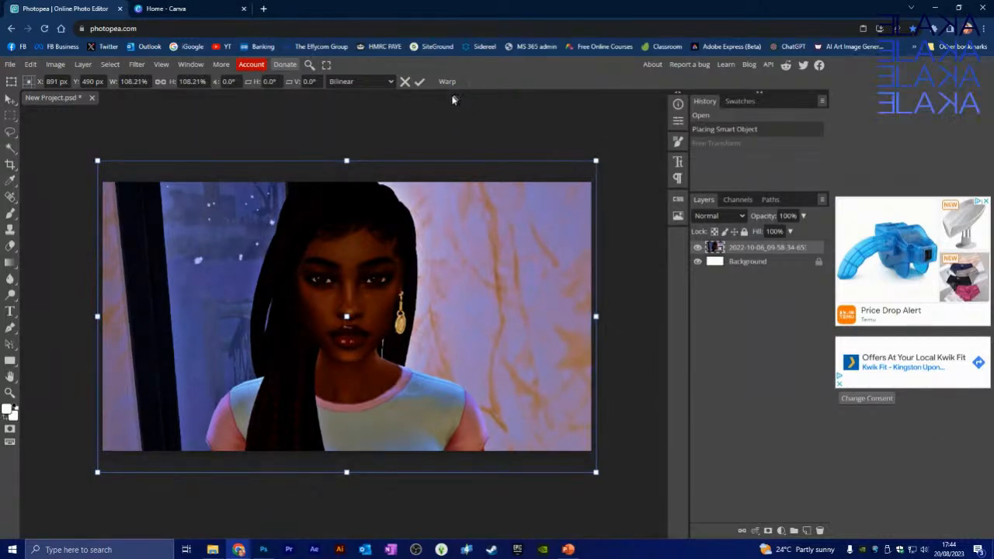
click(419, 81)
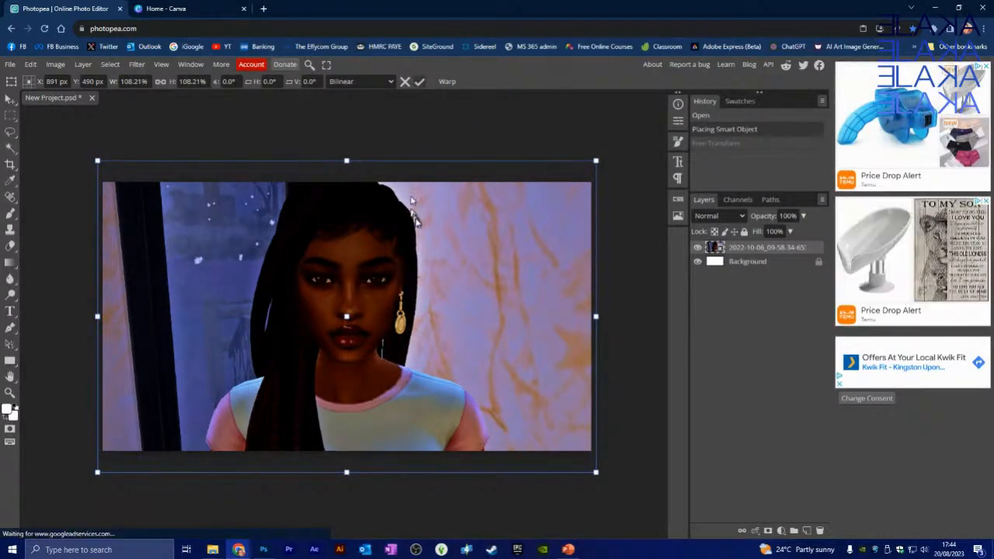
drag(410, 204, 410, 220)
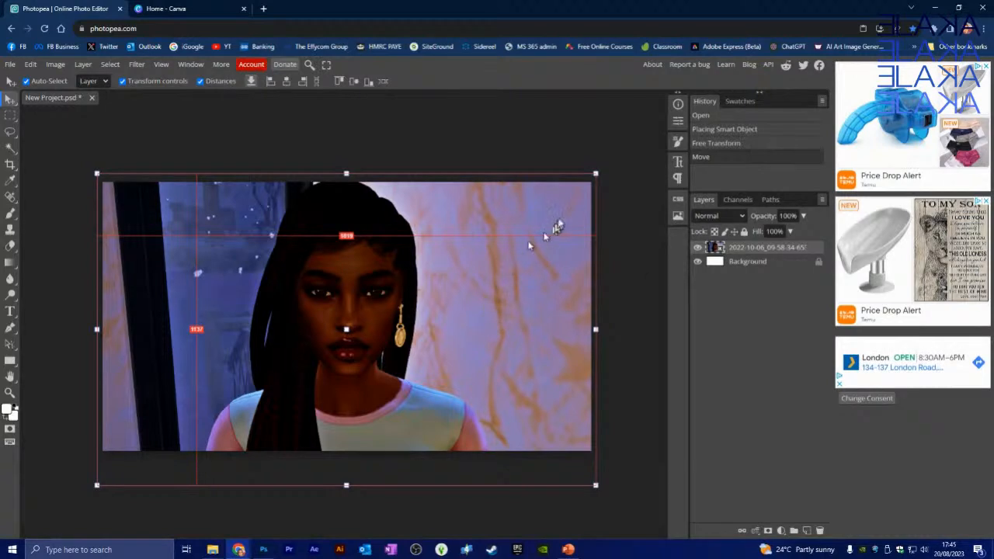
Open the placed screenshot's smart object for editing and activate the Object Selection tool.
double_click(720, 249)
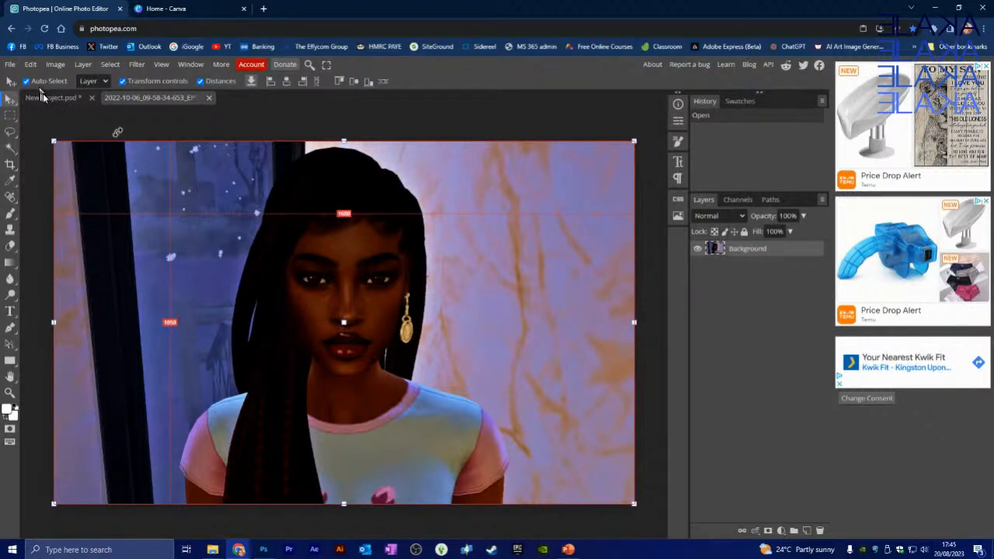
right_click(10, 134)
click(11, 133)
right_click(10, 151)
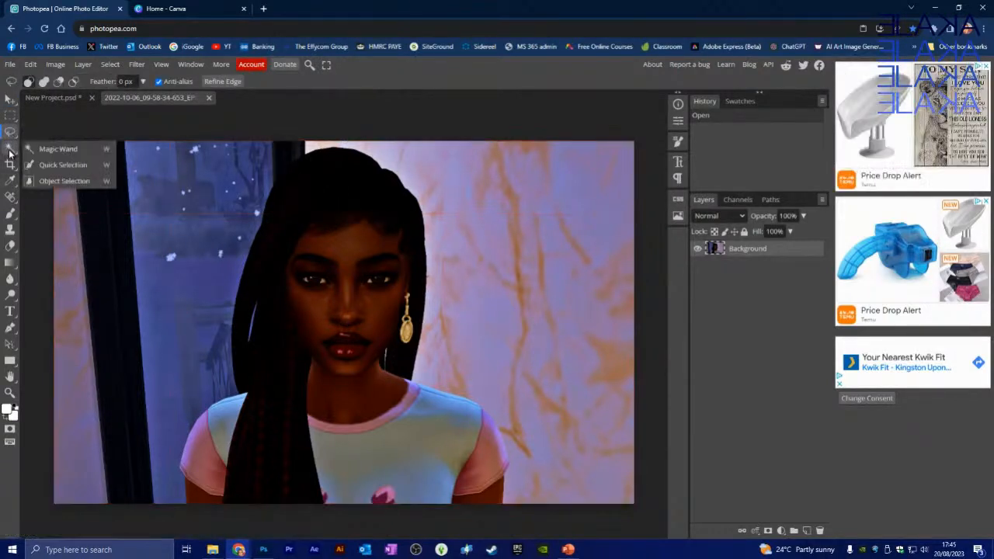
click(56, 180)
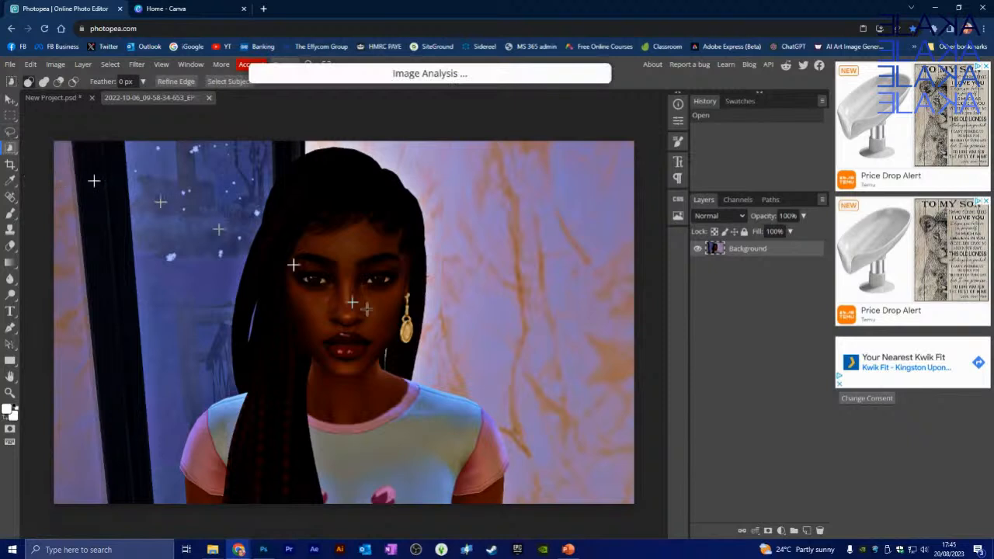
Try to select the woman with Object Selection by framing her head and torso, and undo the selection.
click(349, 254)
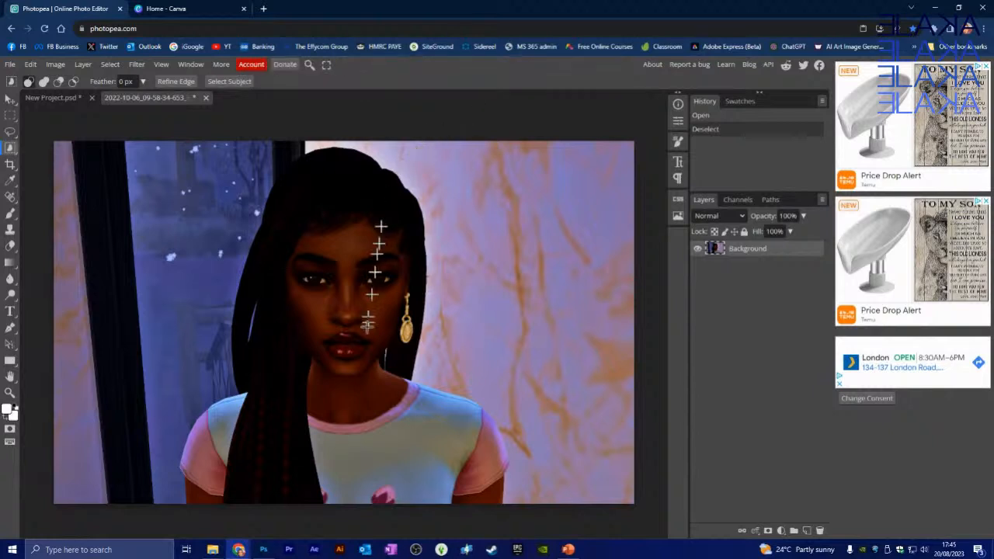
click(355, 389)
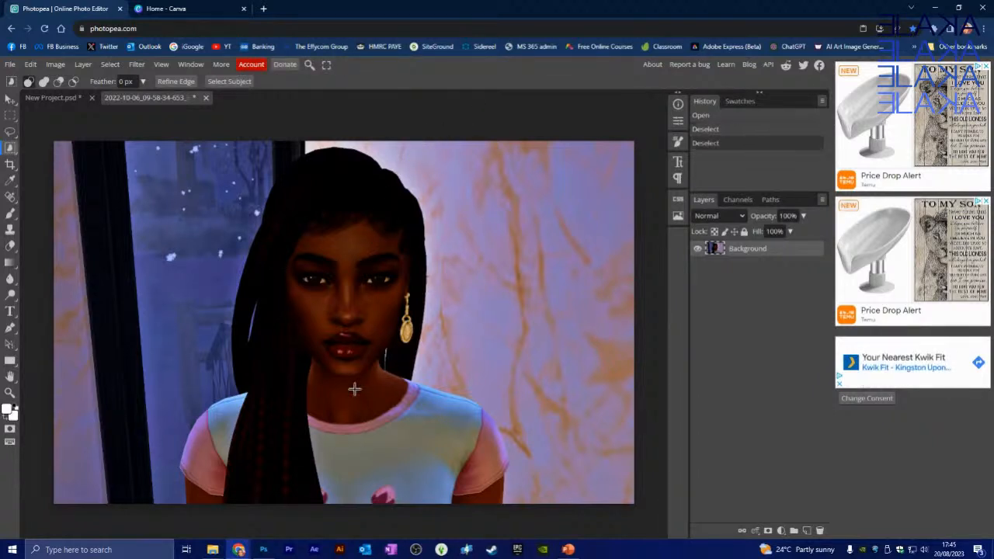
drag(288, 185, 472, 503)
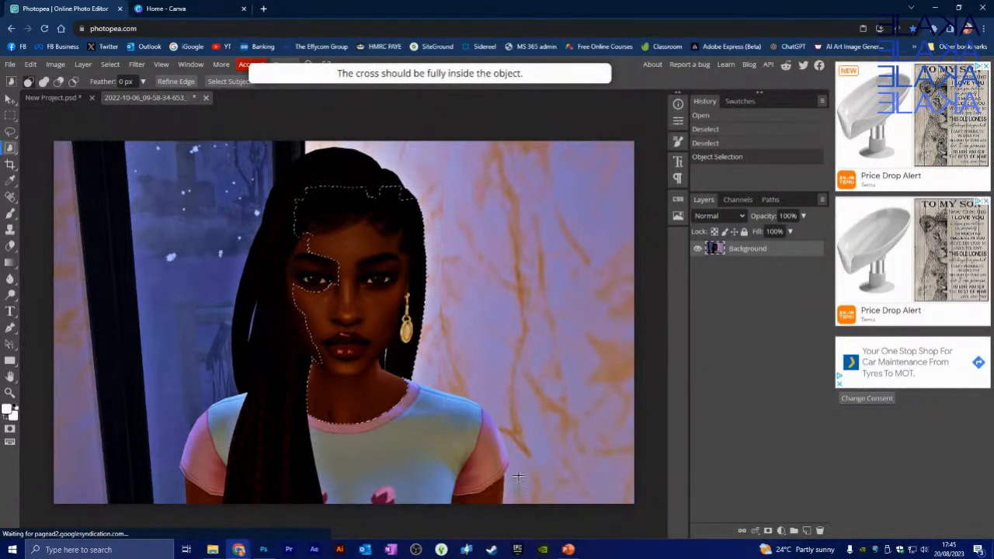
key(ctrl+z)
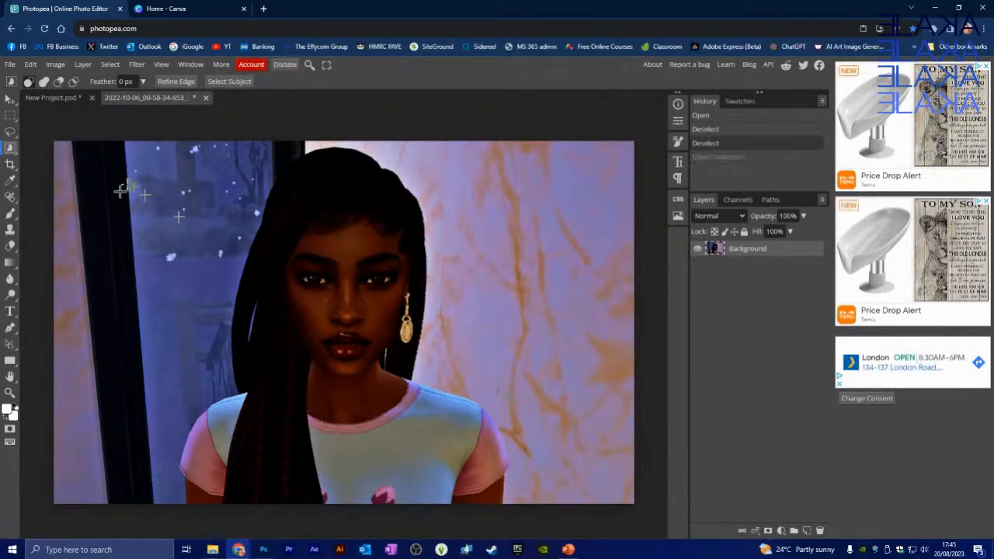
Try to select the woman with an Object Selection box around her, and undo that selection.
drag(157, 146, 530, 504)
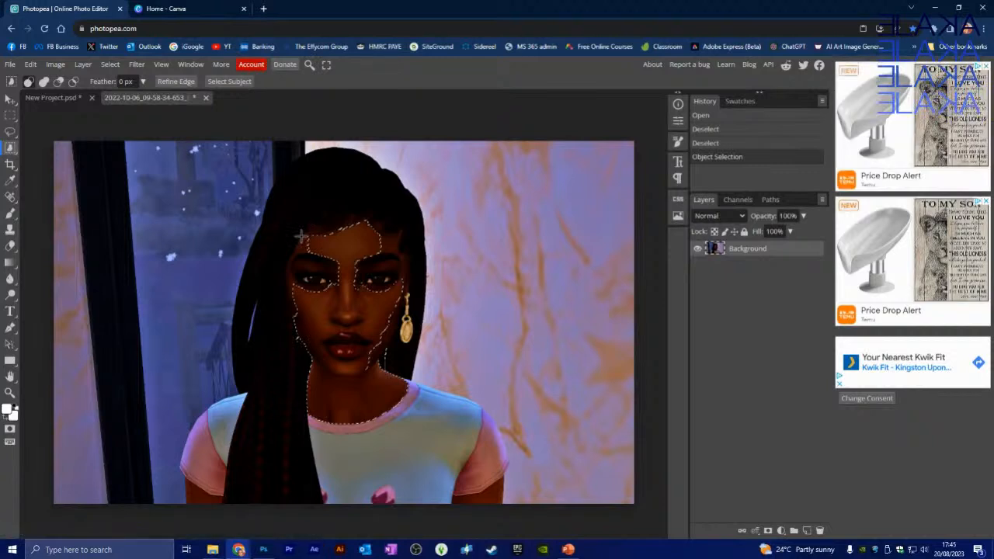
key(ctrl+z)
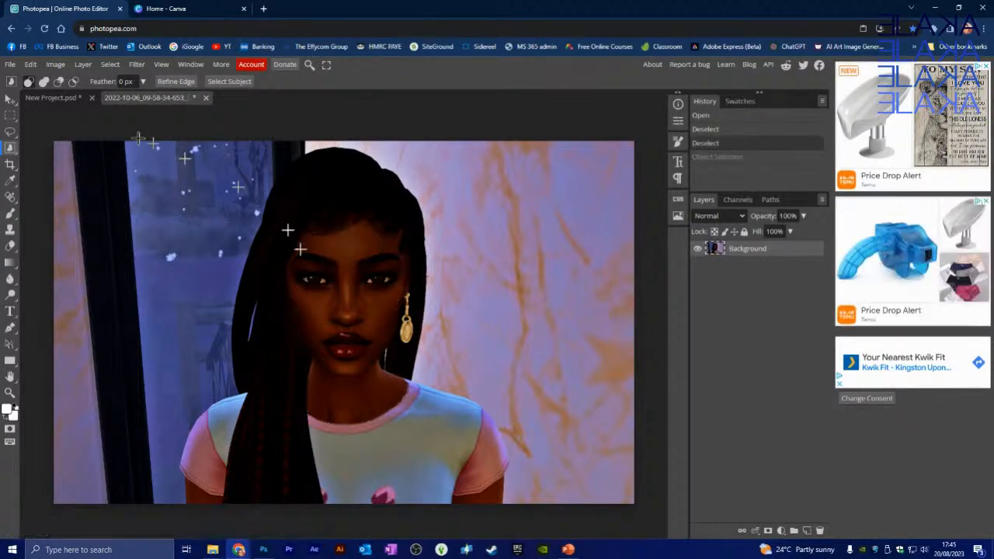
Switch to the Quick Selection tool and brush over the woman's hair, face and neck to select her.
right_click(10, 148)
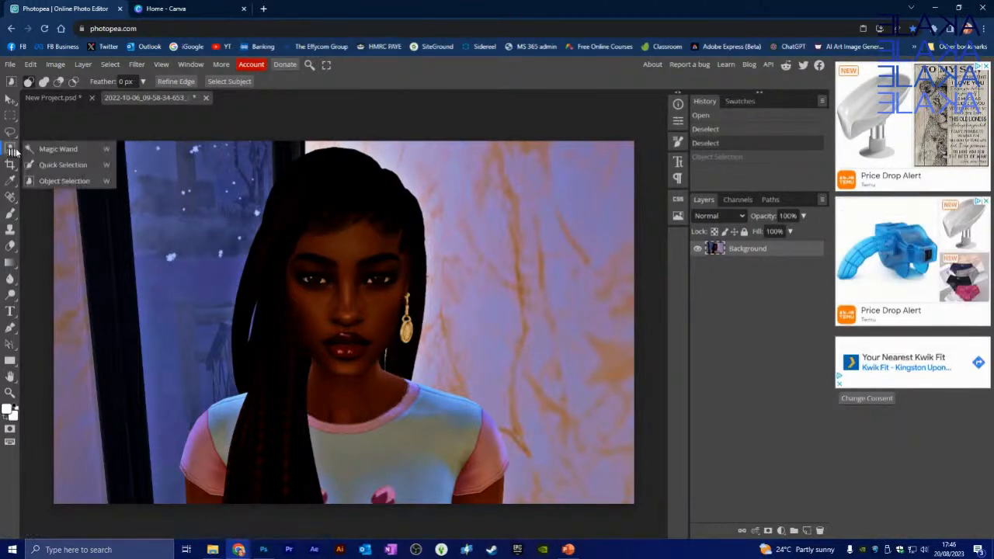
click(71, 165)
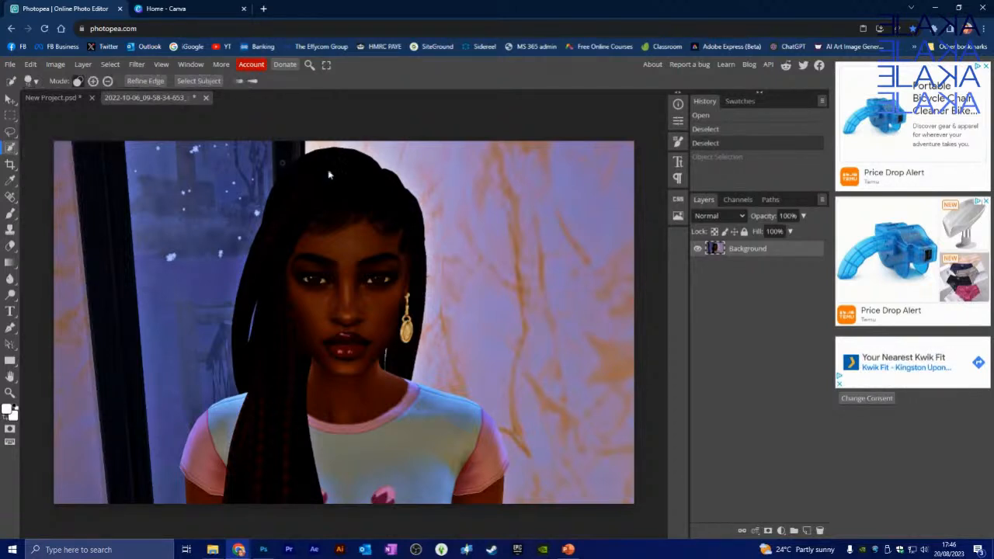
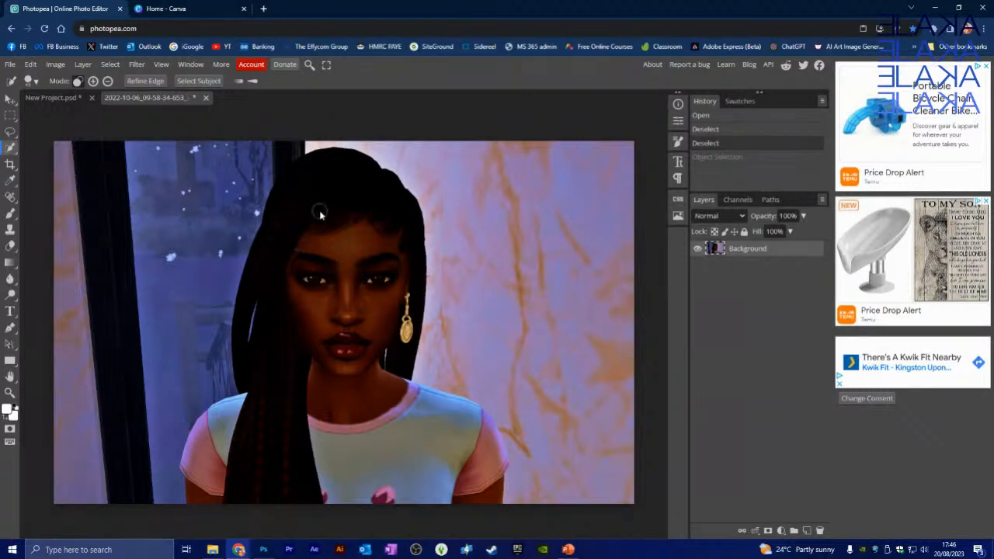
mouse_move(296, 206)
mouse_down()
mouse_move(307, 184)
mouse_move(368, 390)
mouse_up()
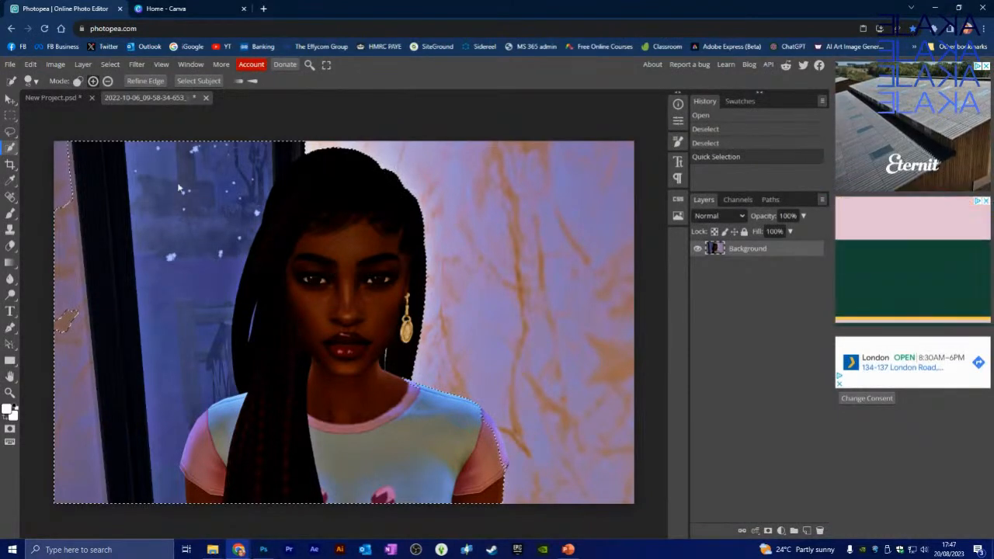
Add the shirt collar edge beside the woman's neck to the selection.
key(ctrl+plus)
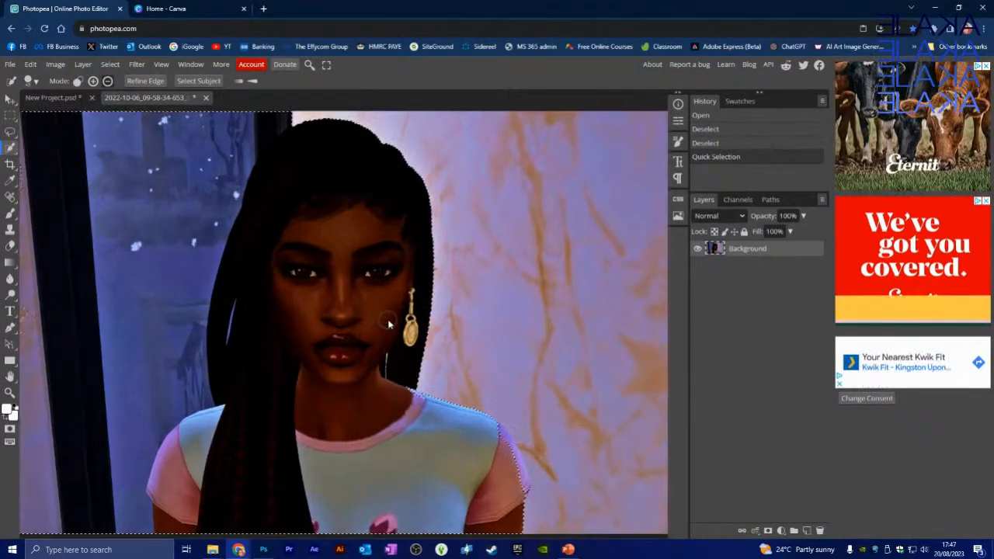
scroll(390, 324, up, 5)
scroll(483, 349, down, 2)
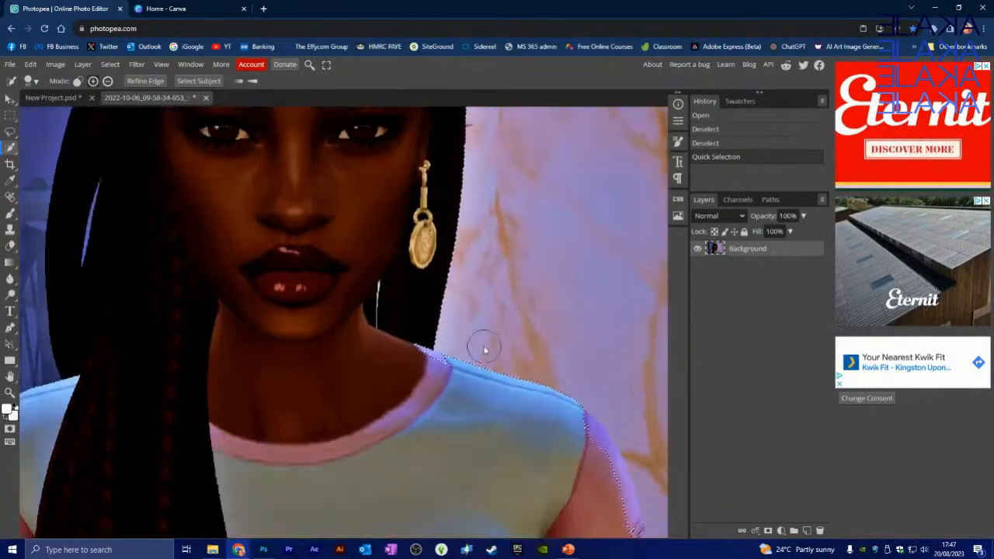
scroll(484, 350, down, 2)
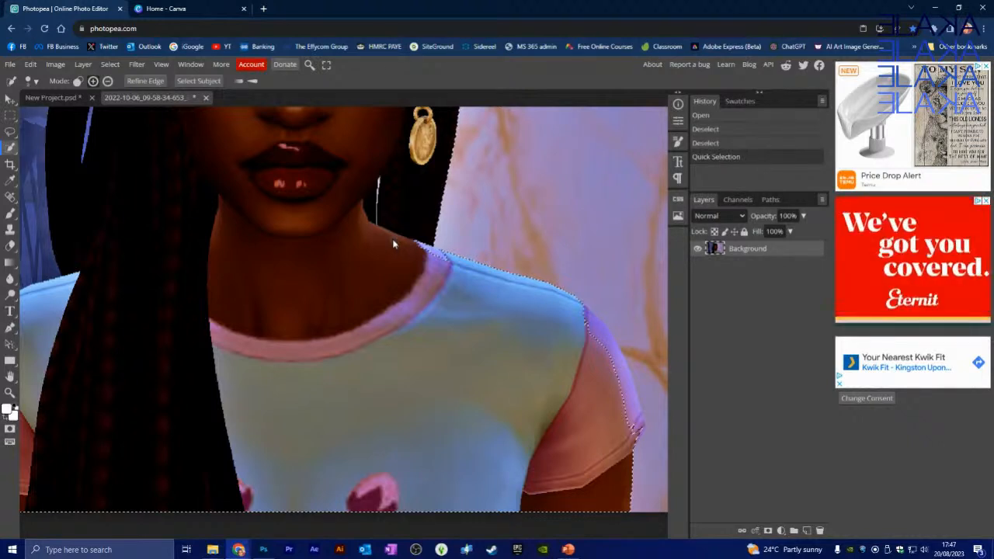
drag(420, 248, 427, 252)
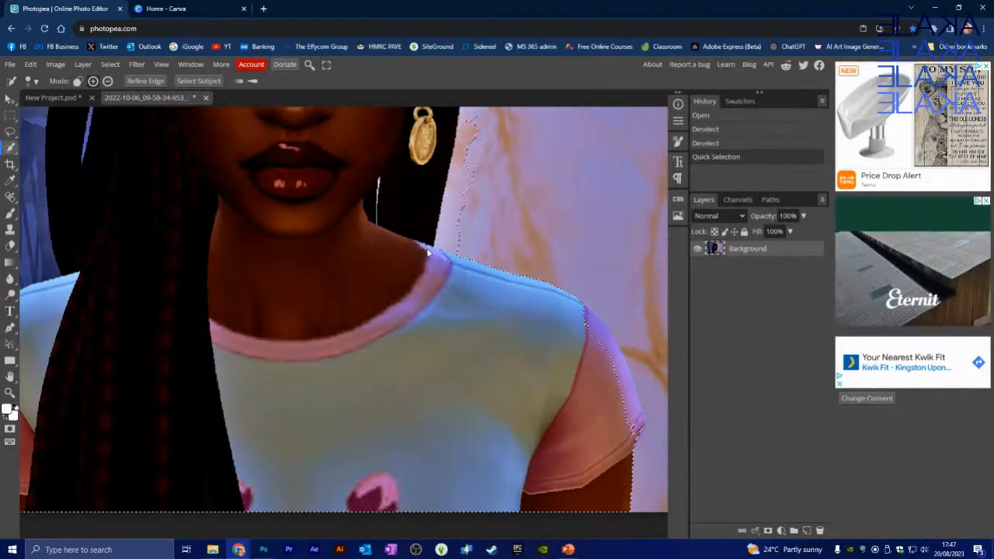
click(433, 255)
Add the outer edge of the pink sleeve next to the marbled wall to the selection.
scroll(495, 271, up, 4)
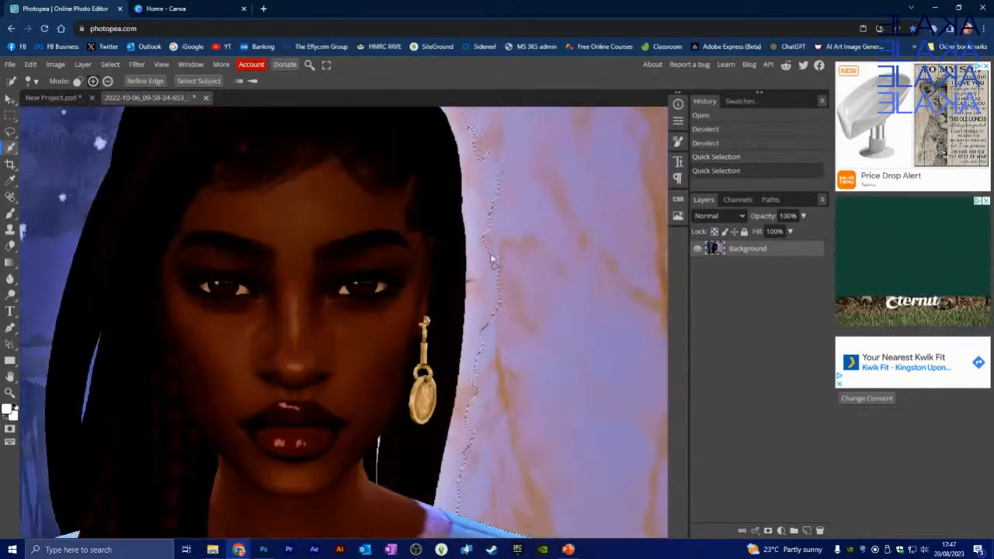
scroll(507, 175, up, 4)
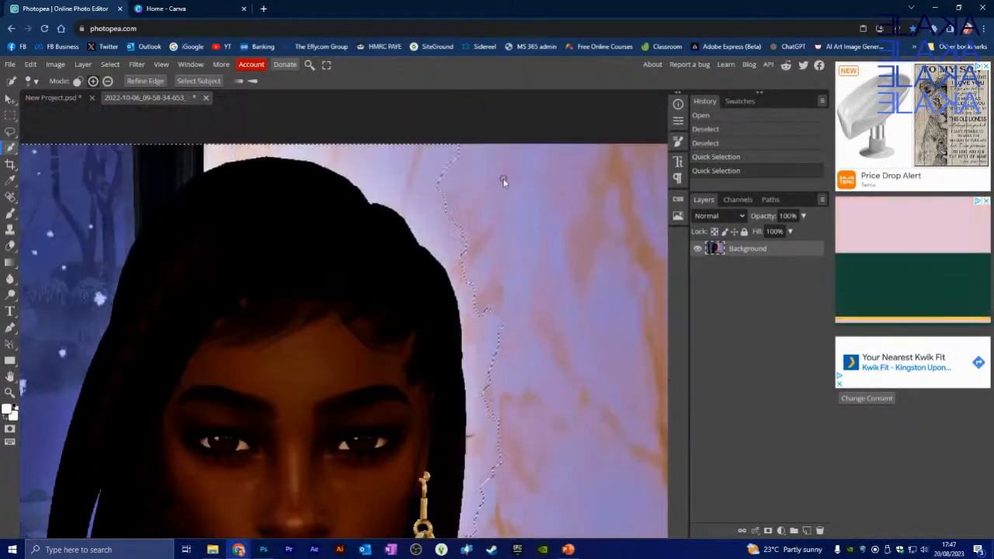
scroll(458, 299, down, 3)
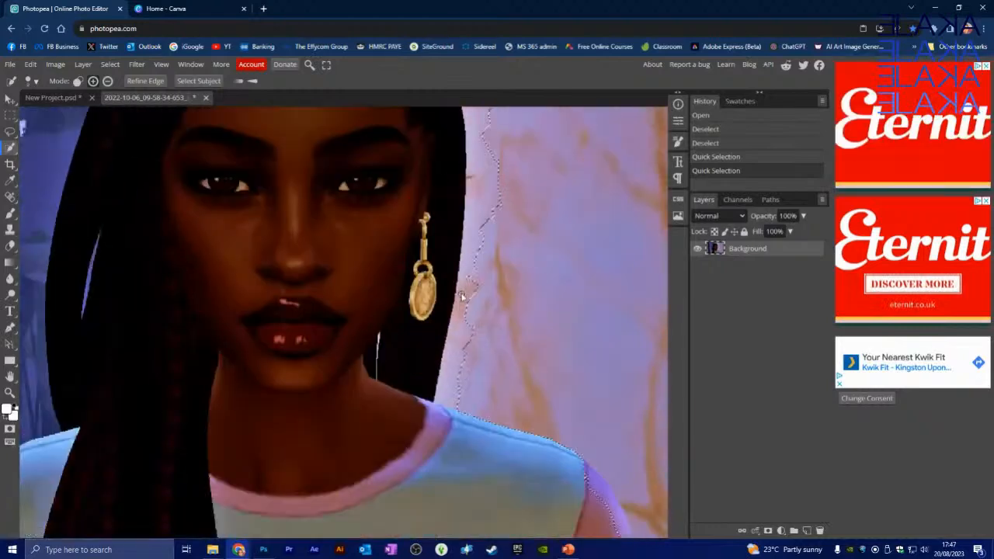
scroll(466, 284, down, 3)
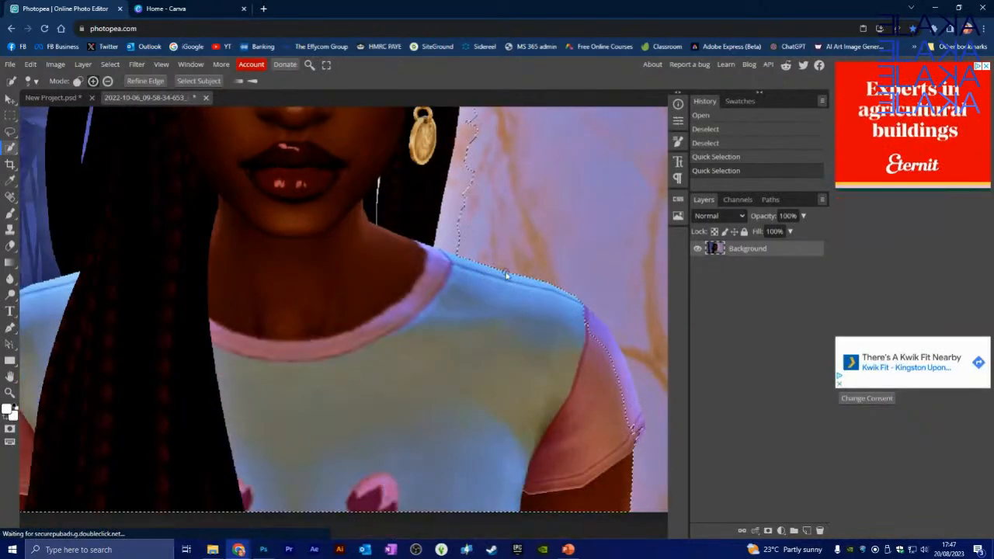
scroll(544, 272, down, 3)
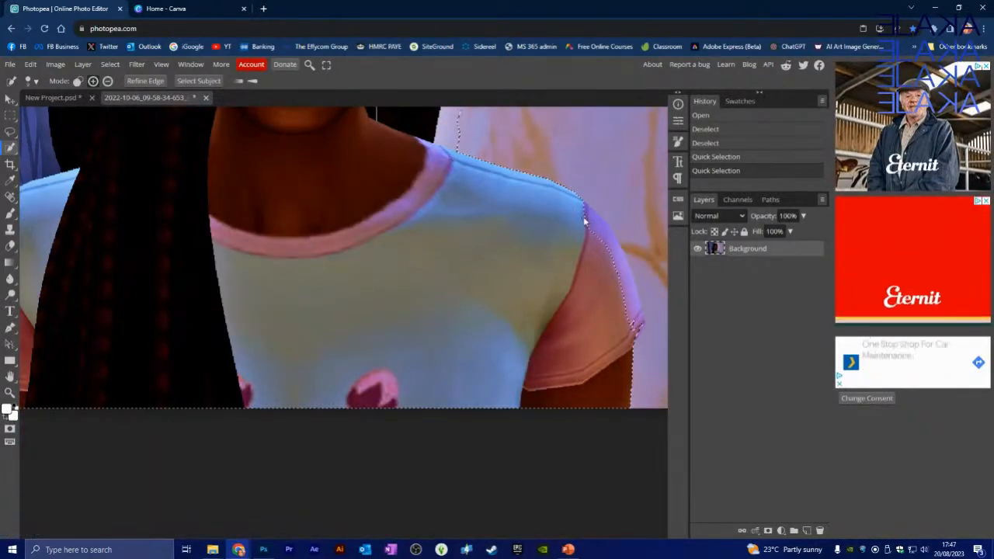
mouse_move(587, 224)
mouse_down()
mouse_move(621, 283)
mouse_move(588, 317)
mouse_up()
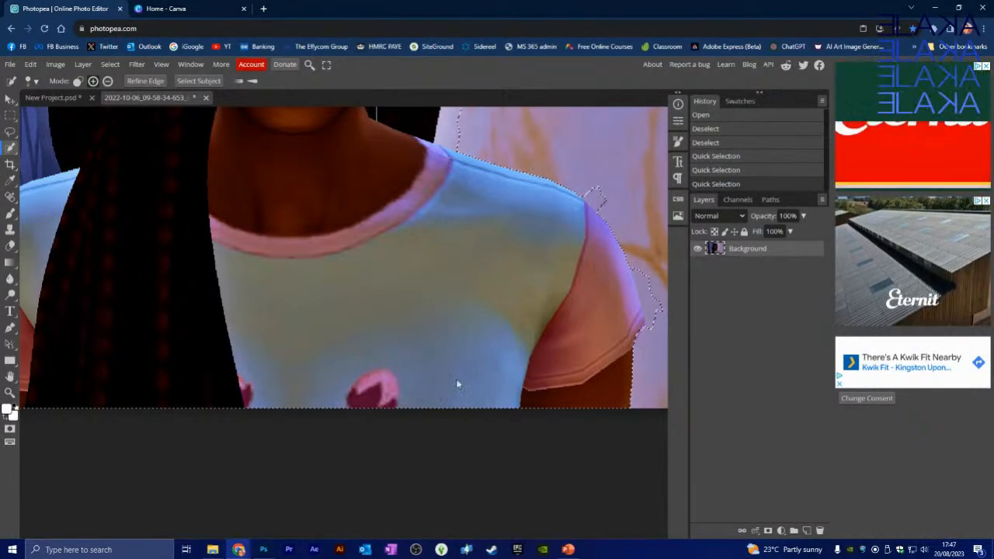
Subtract the patches of wall beside the shoulder and pink sleeve from the selection.
scroll(511, 258, up, 3)
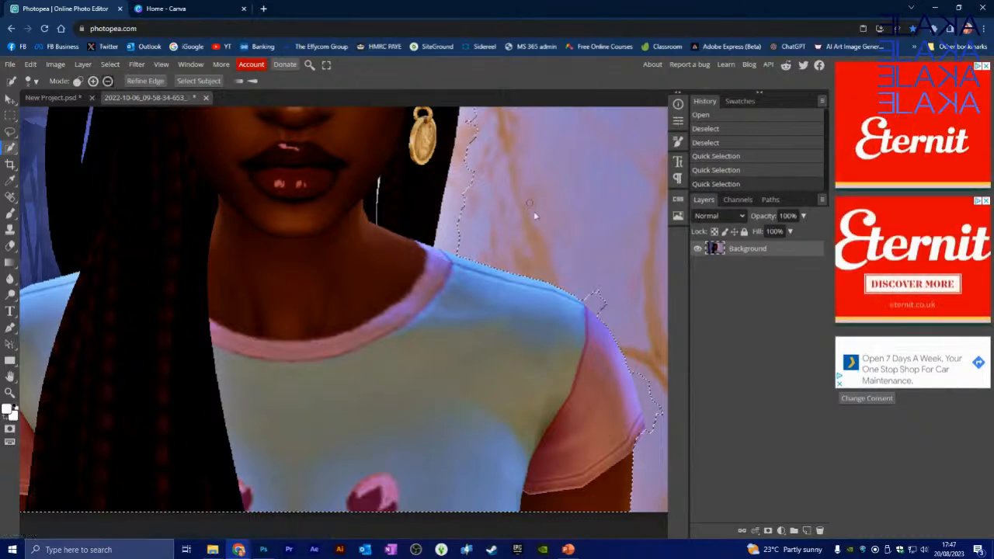
mouse_move(603, 304)
mouse_down()
mouse_move(636, 334)
mouse_move(631, 340)
mouse_up()
scroll(631, 338, down, 1)
scroll(631, 342, down, 1)
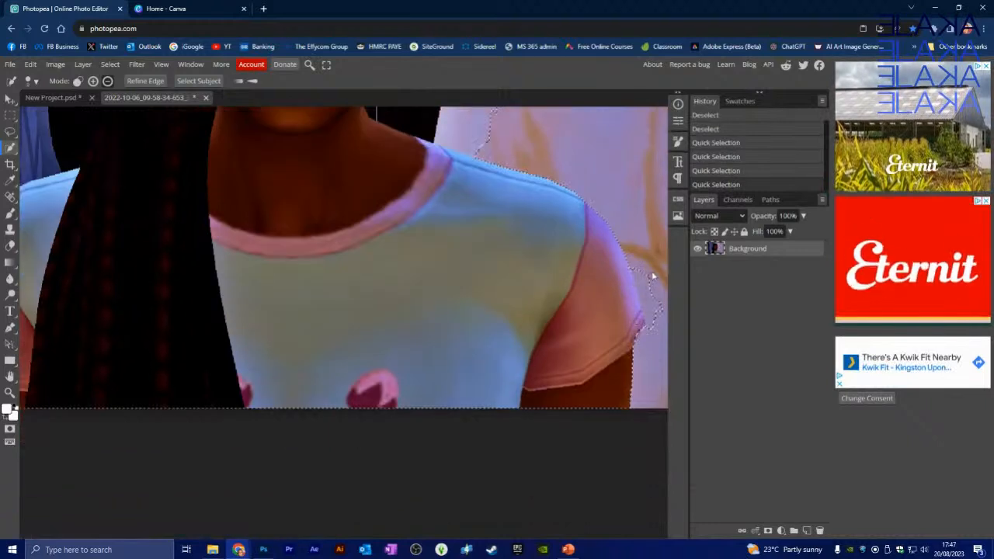
drag(653, 299, 659, 330)
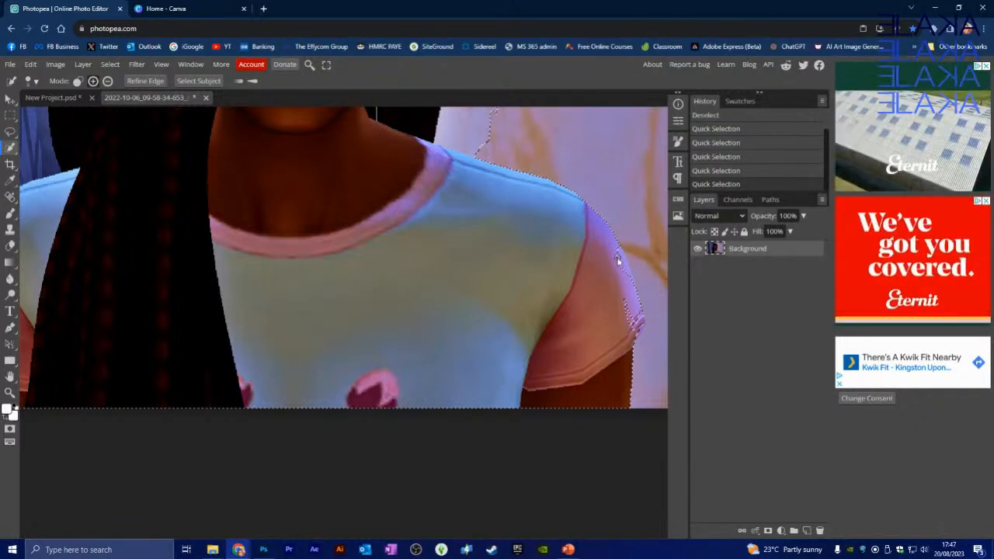
Add the missing sleeve hem to the selection and subtract the bit of wall picked up beneath it.
drag(635, 333, 632, 340)
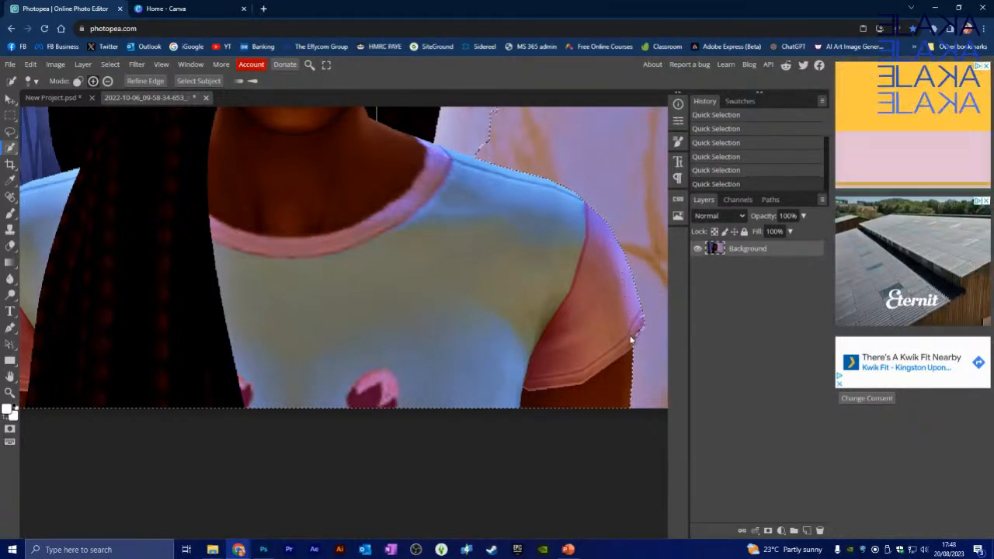
click(635, 336)
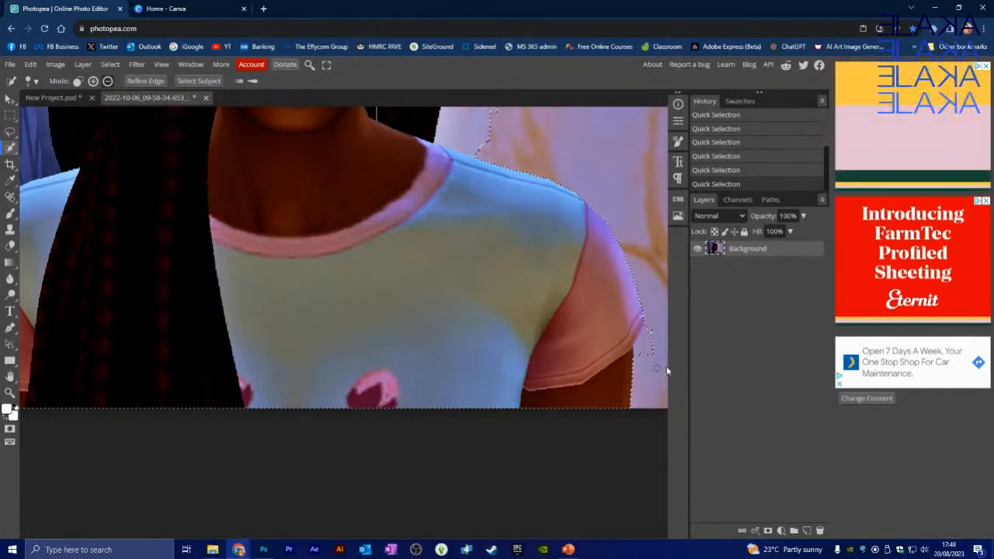
click(646, 358)
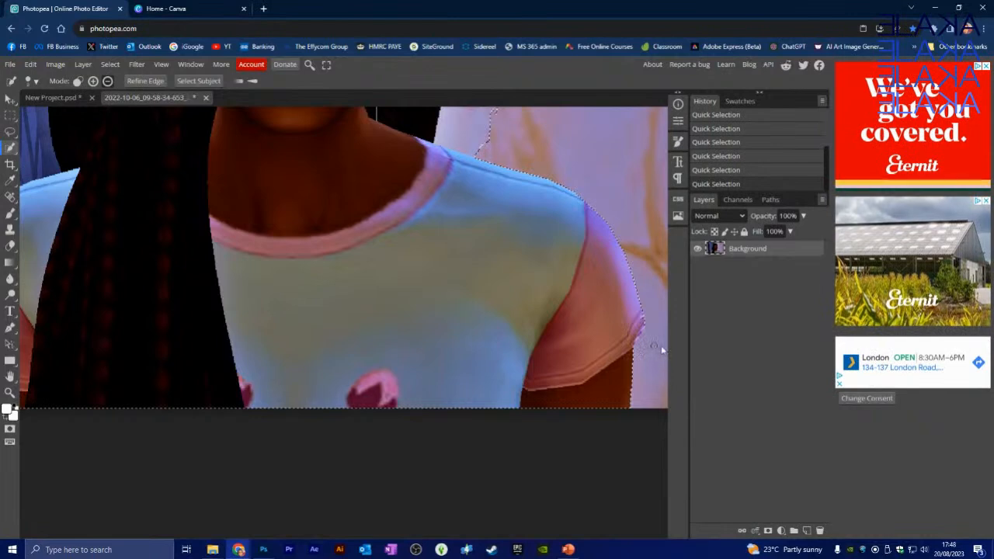
Subtract the strip of marbled wall beside the hair and earring so the selection follows the hair edge.
scroll(543, 332, up, 3)
scroll(534, 332, up, 2)
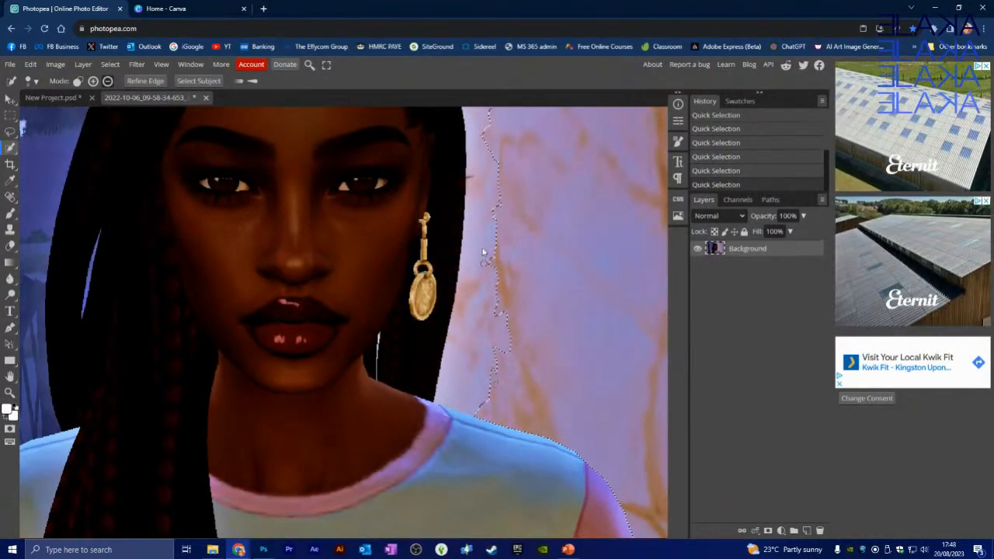
drag(500, 154, 469, 307)
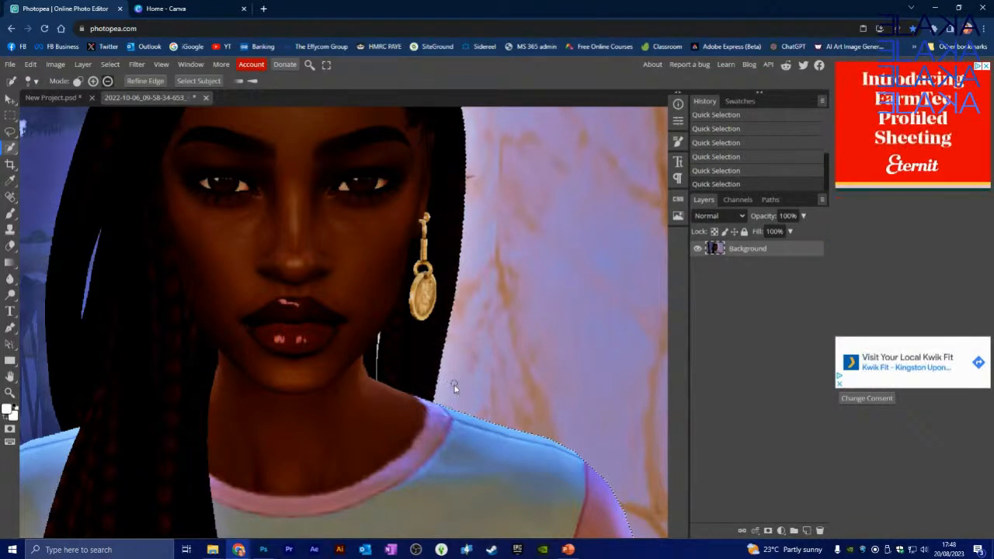
Examine the selection outline around the hair, shoulders and the window area behind the woman.
scroll(475, 350, up, 5)
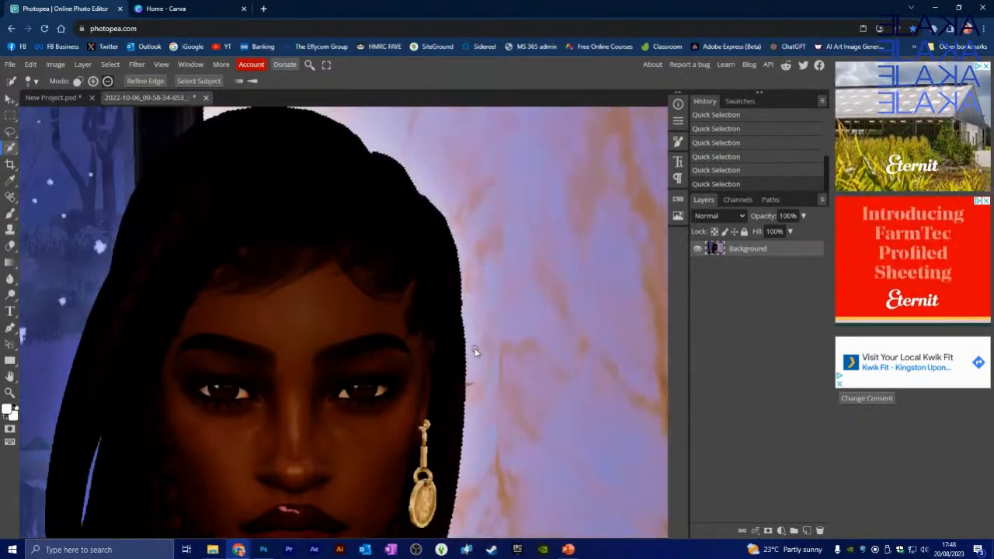
scroll(238, 172, up, 2)
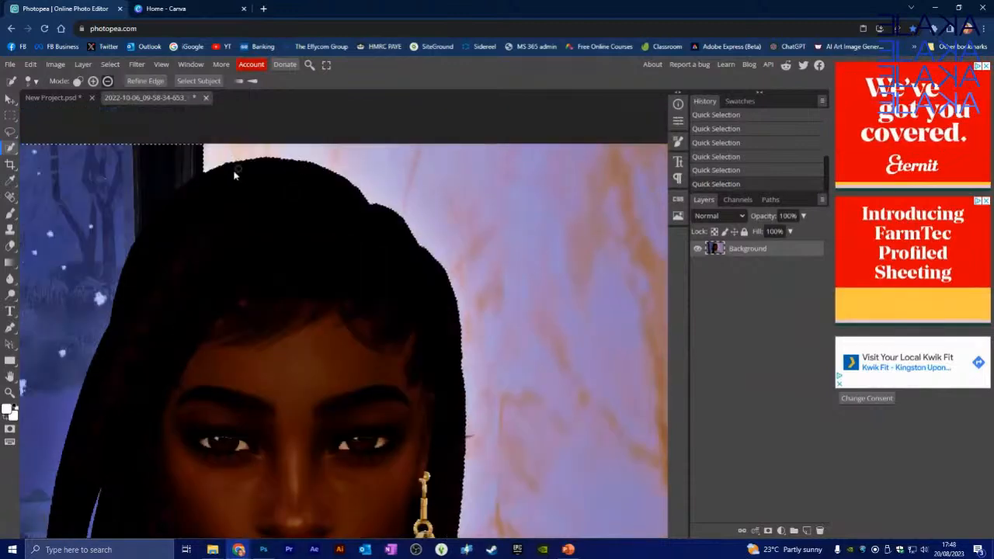
scroll(506, 315, down, 8)
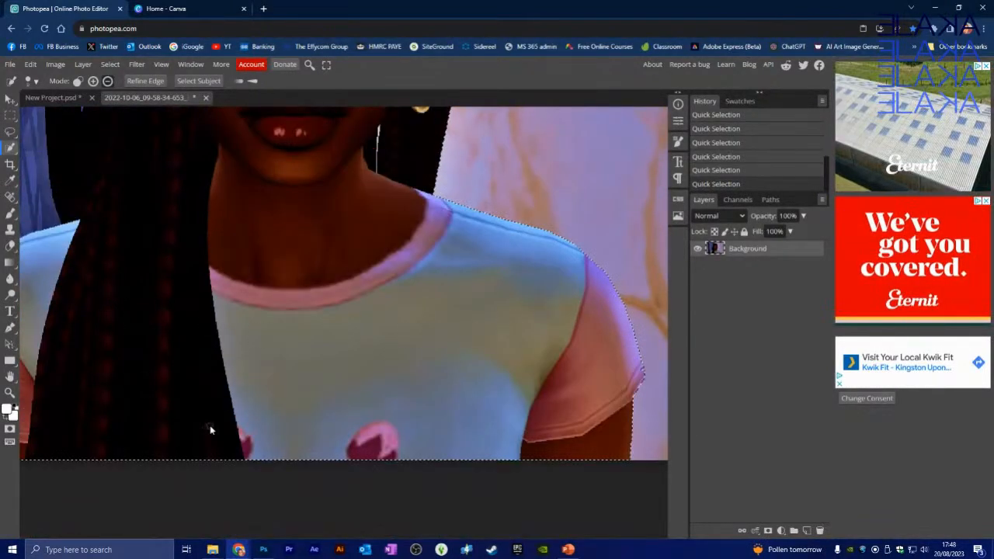
scroll(63, 250, down, 3)
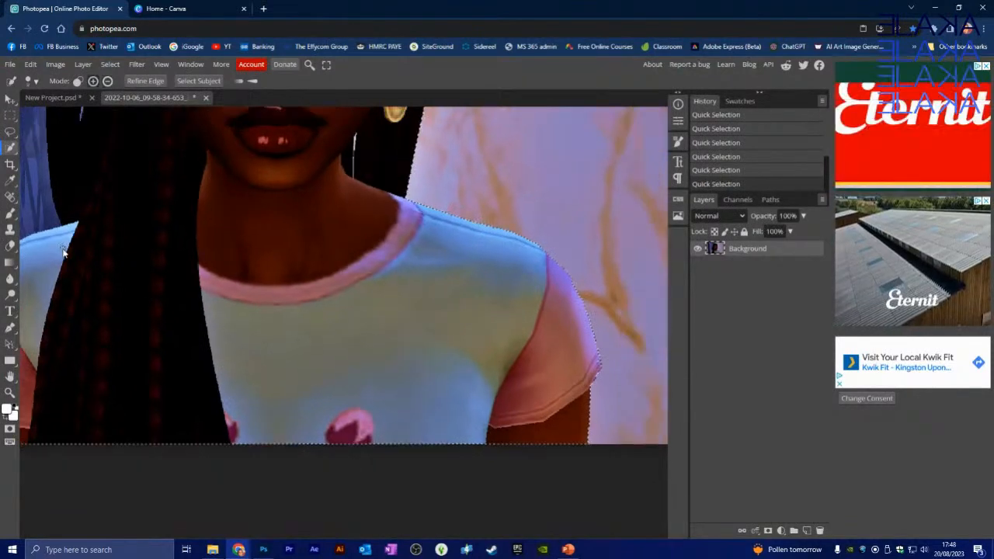
scroll(63, 253, down, 5)
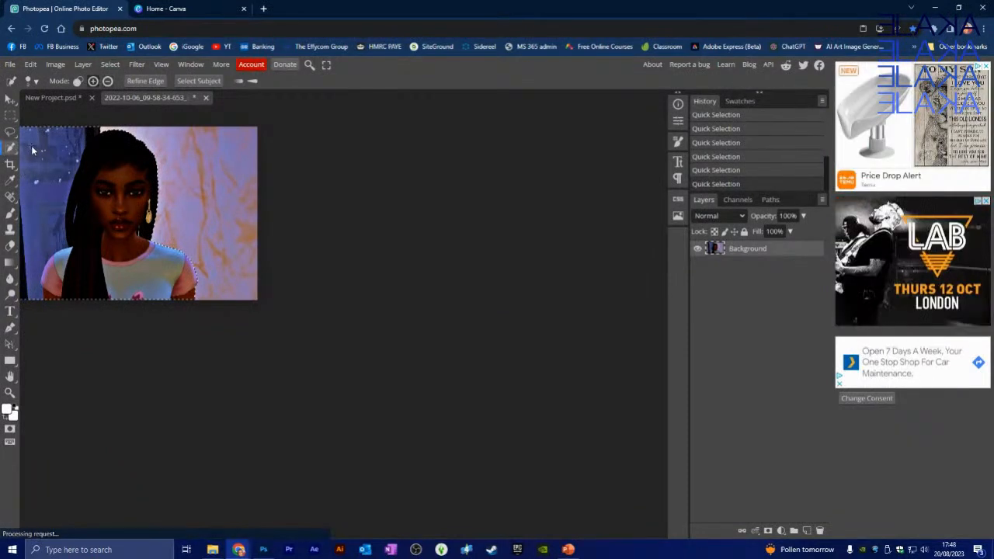
scroll(35, 152, up, 3)
scroll(33, 153, up, 5)
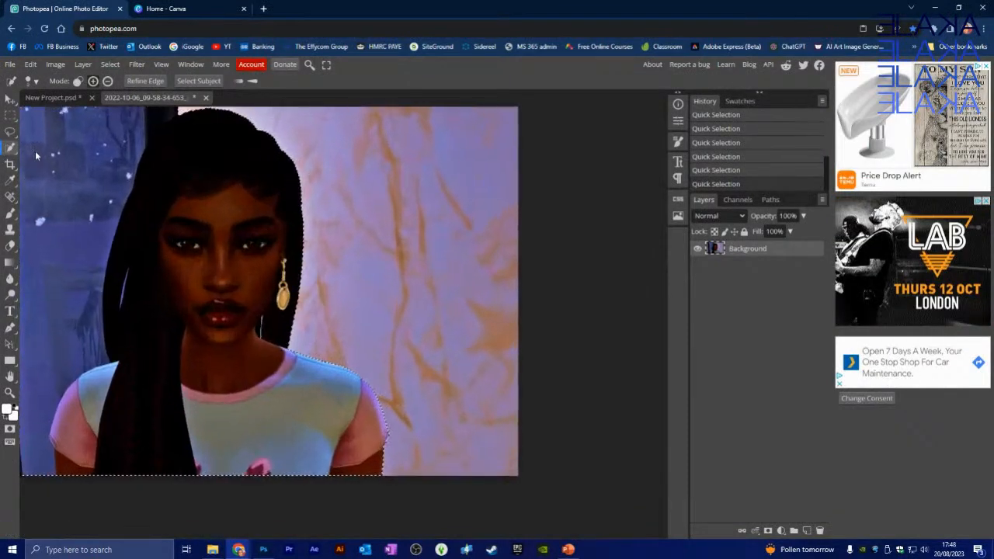
scroll(87, 217, down, 5)
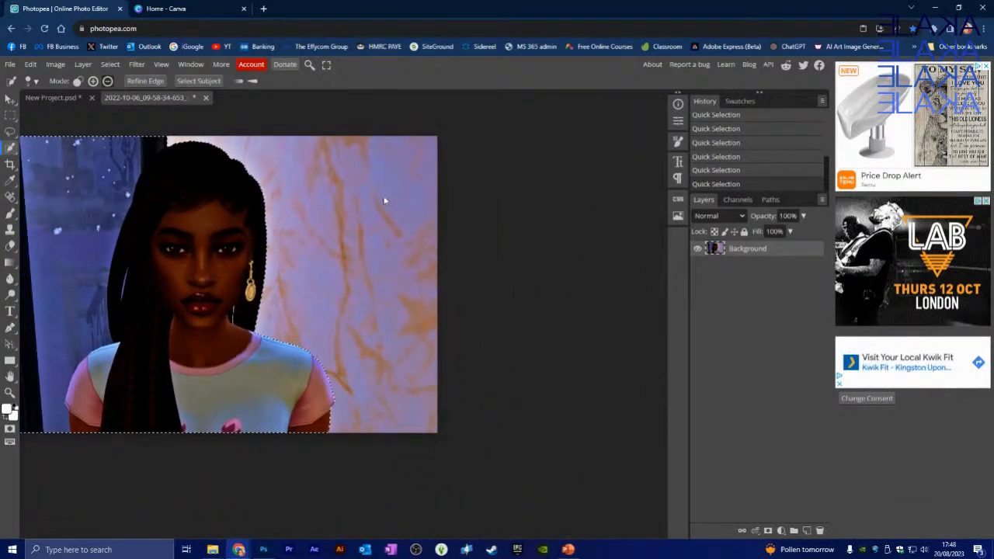
scroll(363, 216, up, 2)
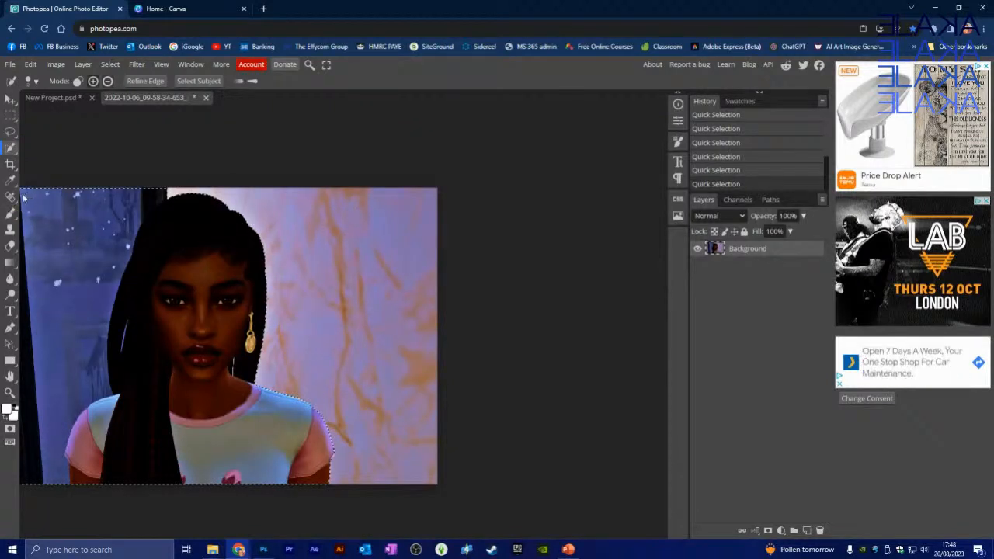
scroll(24, 200, up, 4)
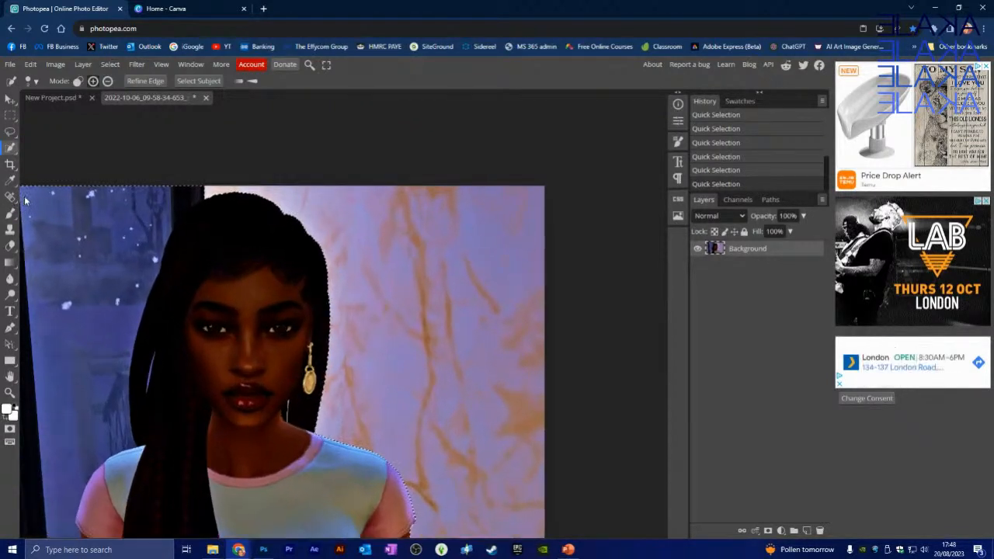
scroll(62, 250, up, 3)
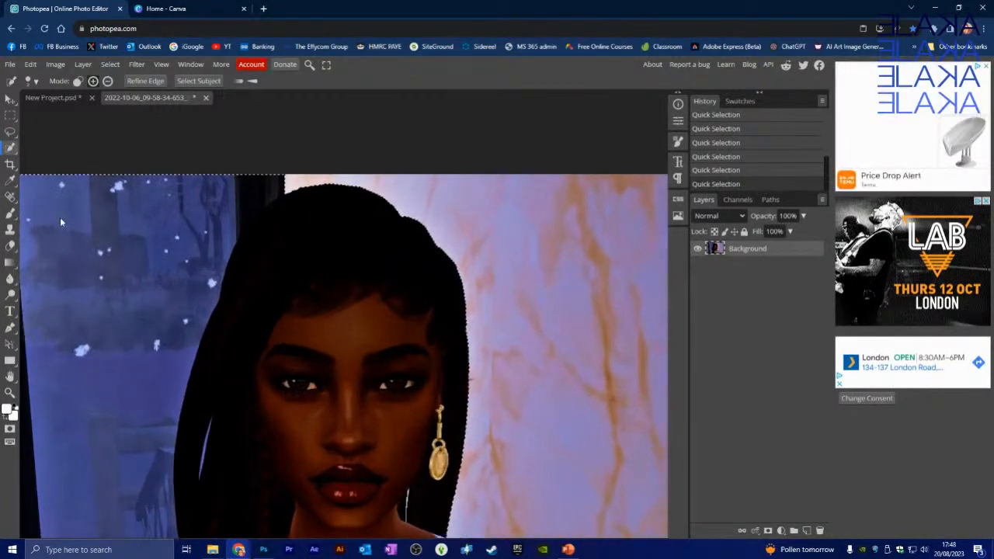
scroll(67, 244, down, 2)
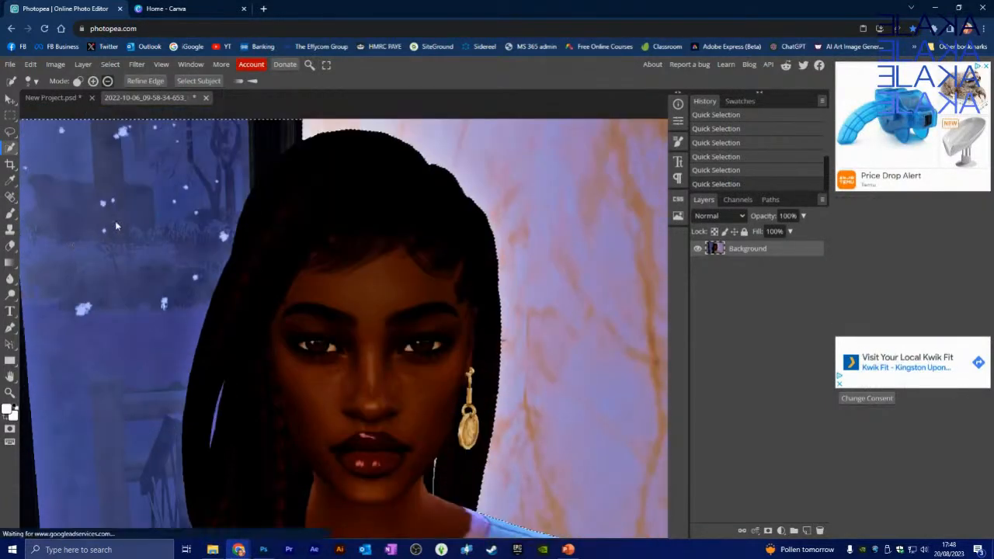
Subtract the dark window frame beside the top of the hair from the selection.
scroll(116, 219, down, 1)
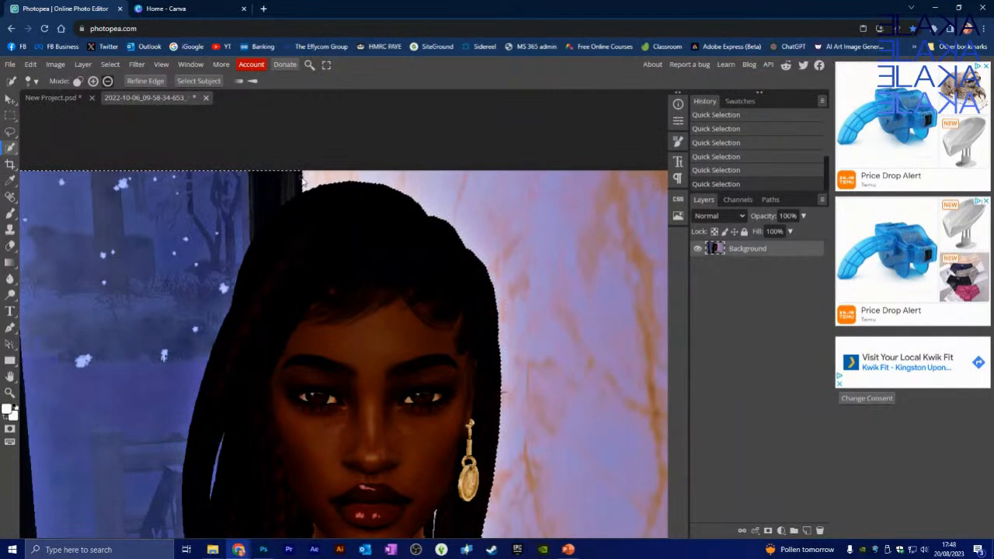
drag(303, 178, 288, 184)
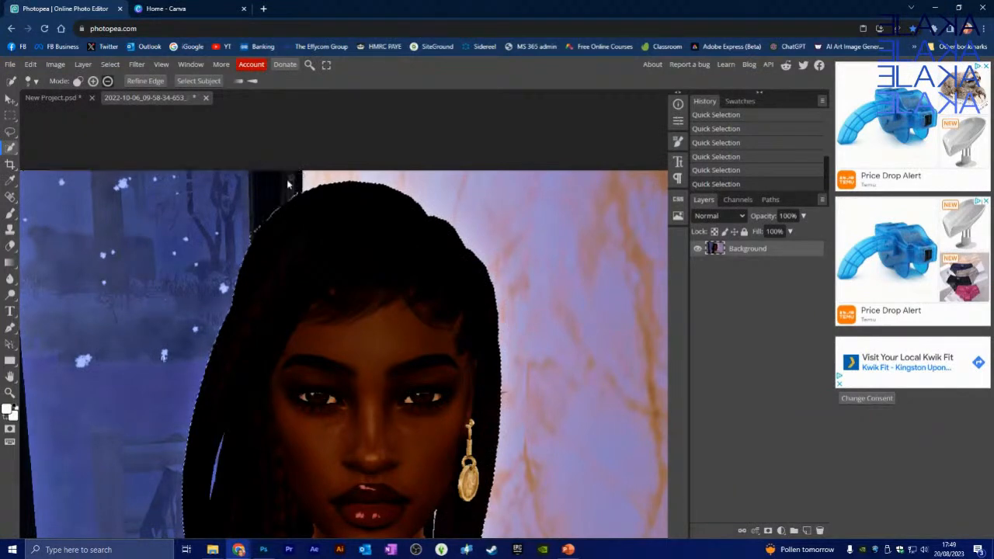
Examine the selection outline along the hair, the shoulders and the window pane behind the woman.
scroll(231, 213, down, 5)
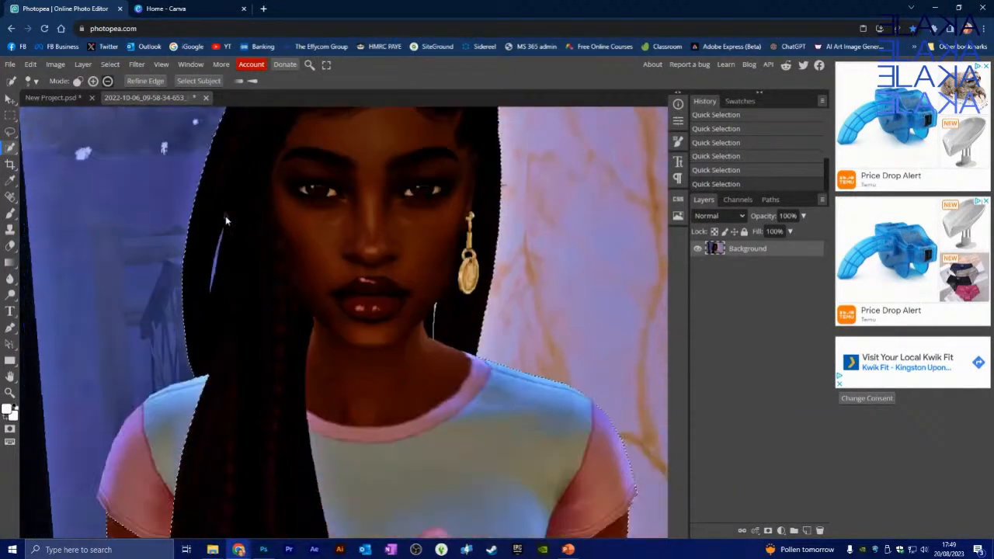
scroll(194, 340, up, 2)
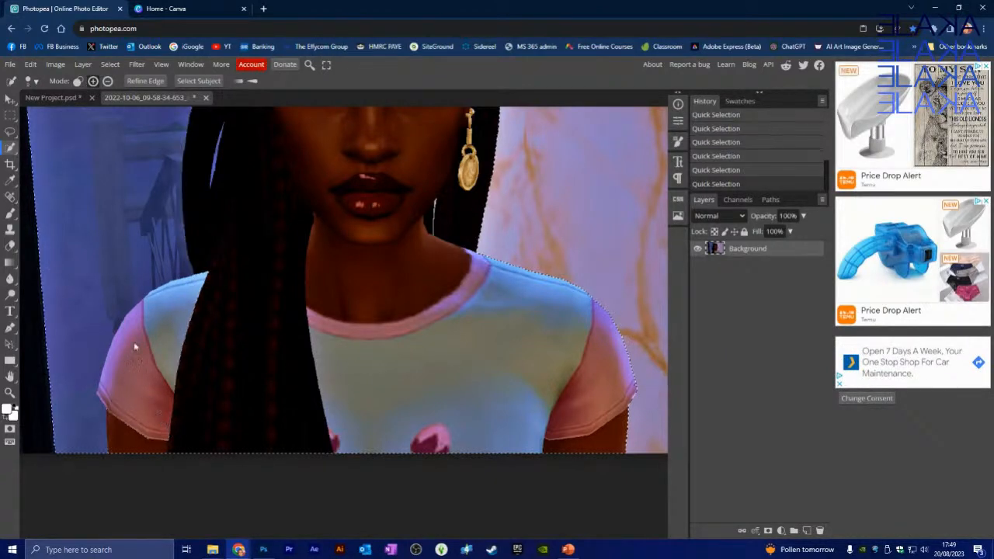
scroll(107, 256, up, 4)
scroll(107, 254, up, 1)
scroll(116, 239, down, 2)
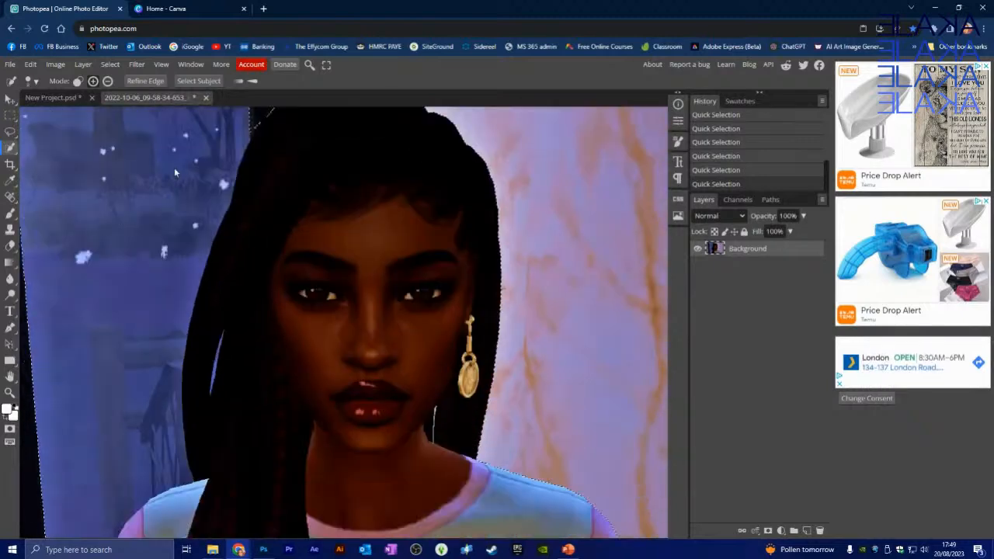
scroll(241, 185, up, 2)
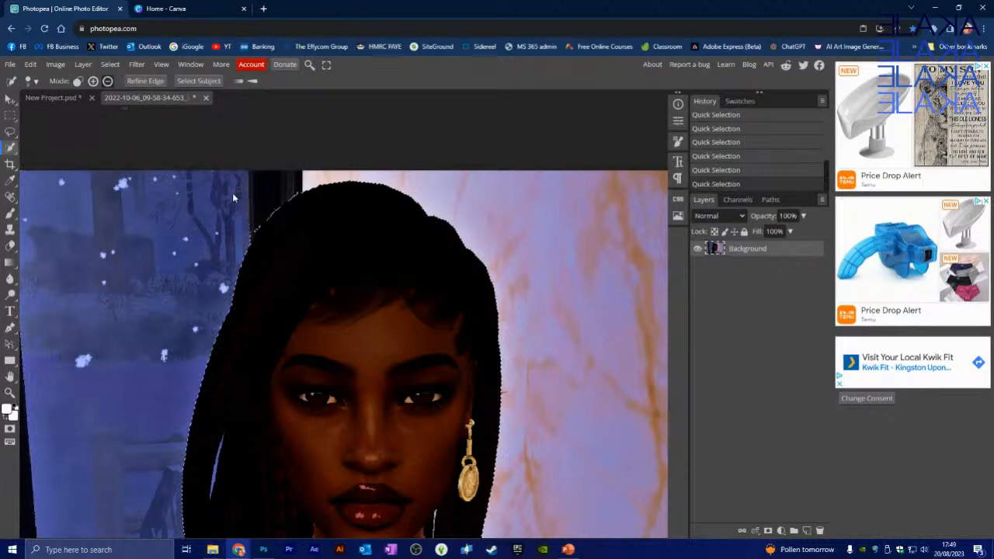
scroll(208, 236, down, 5)
scroll(210, 242, up, 1)
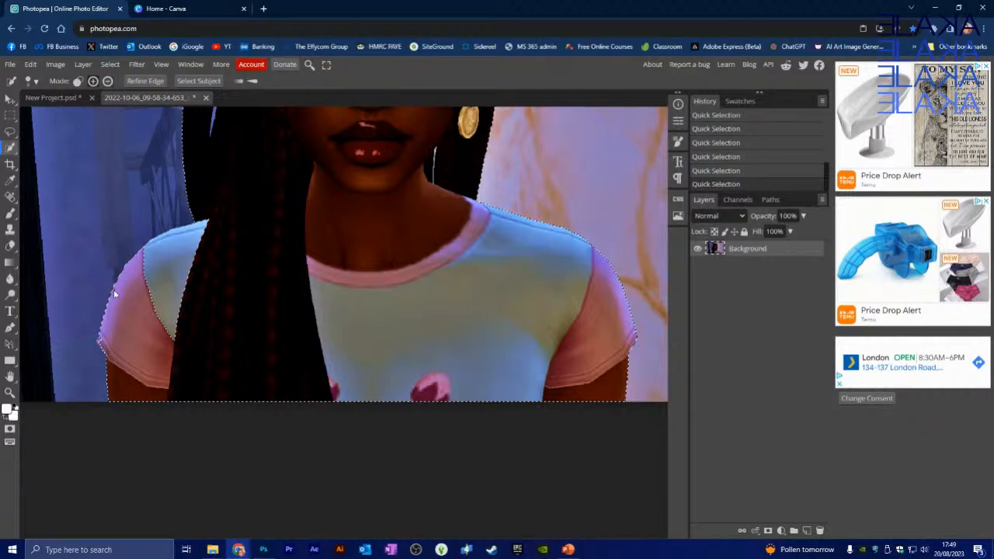
Inspect the edges of the pink sleeve, the blue shoulder and the hair beside the window up close.
scroll(117, 273, up, 3)
scroll(121, 268, up, 2)
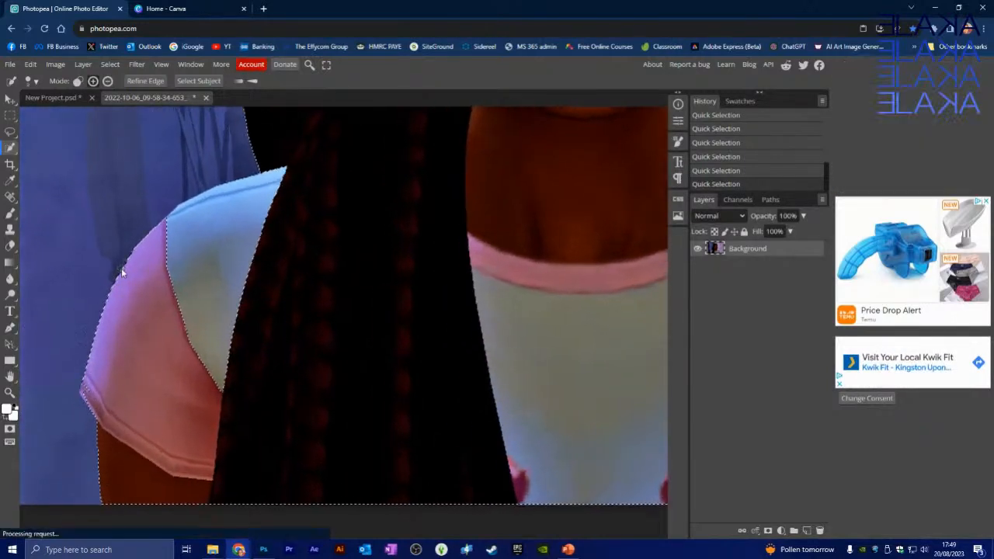
scroll(156, 263, up, 1)
scroll(154, 267, up, 3)
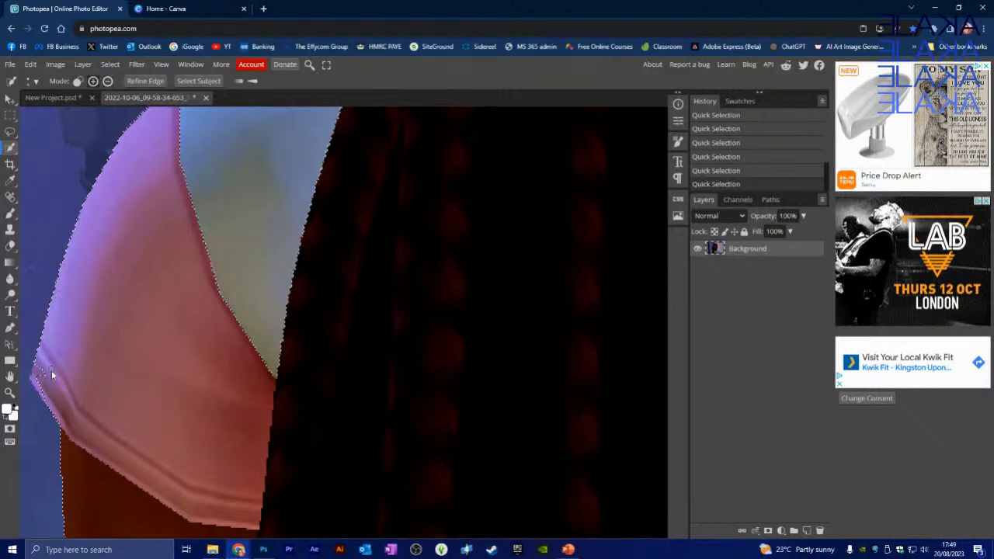
key(ctrl+d)
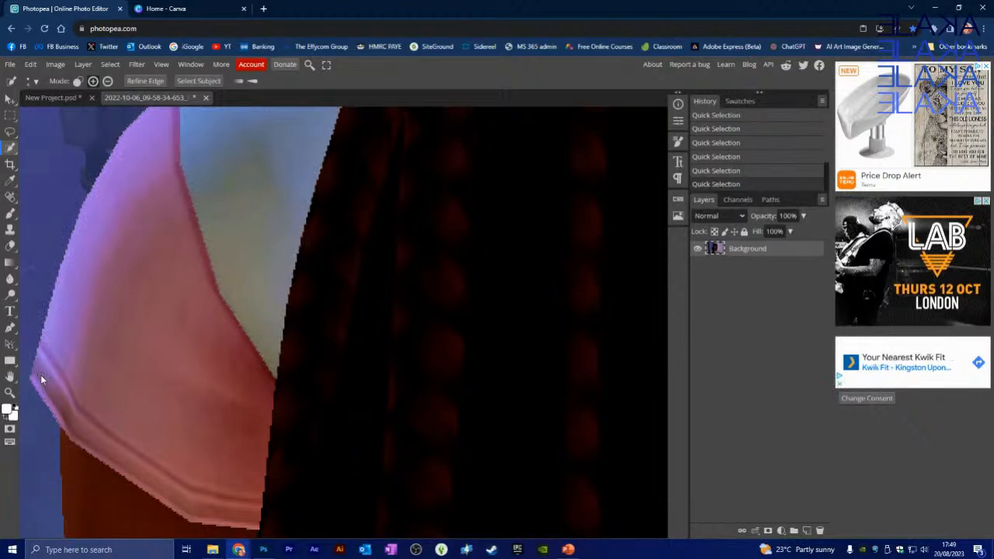
scroll(224, 331, up, 6)
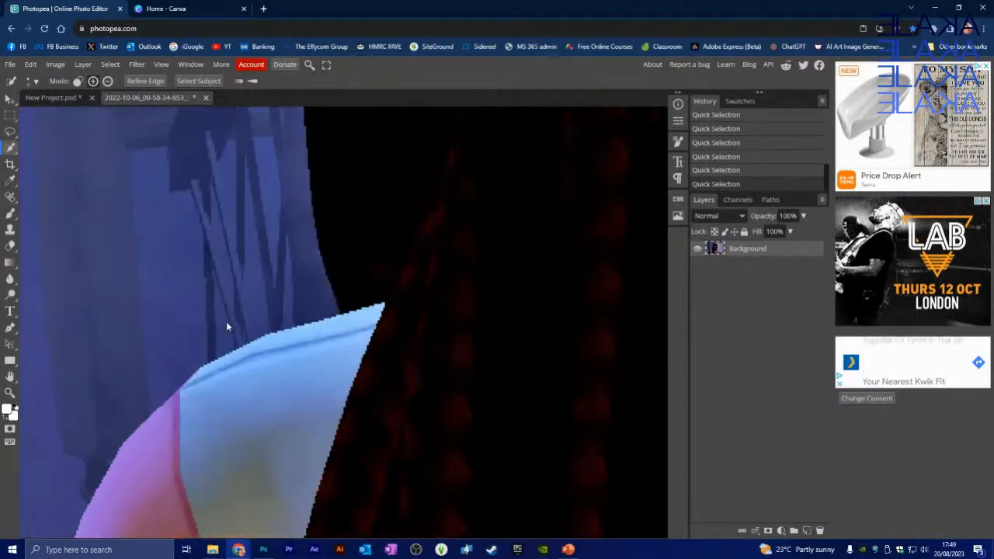
scroll(264, 268, down, 5)
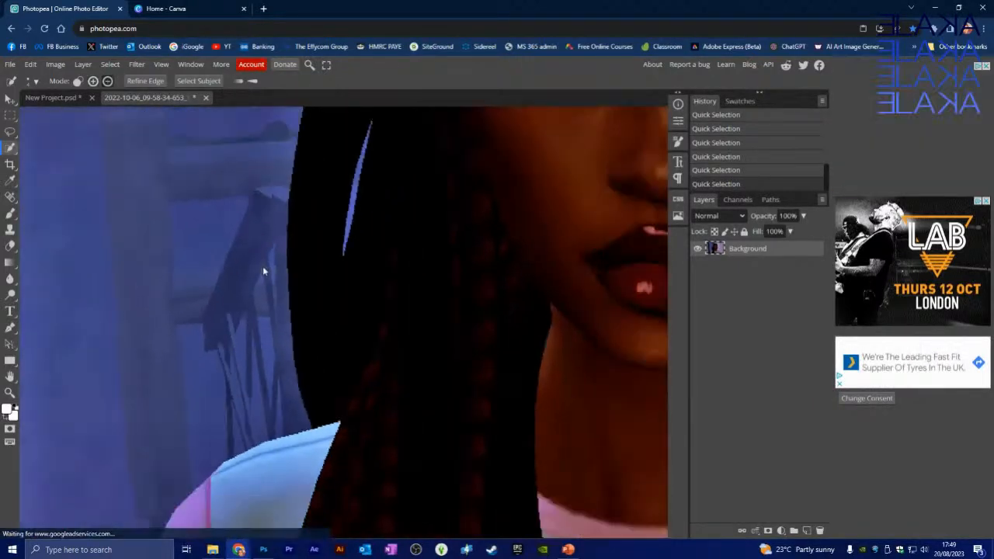
scroll(263, 266, down, 3)
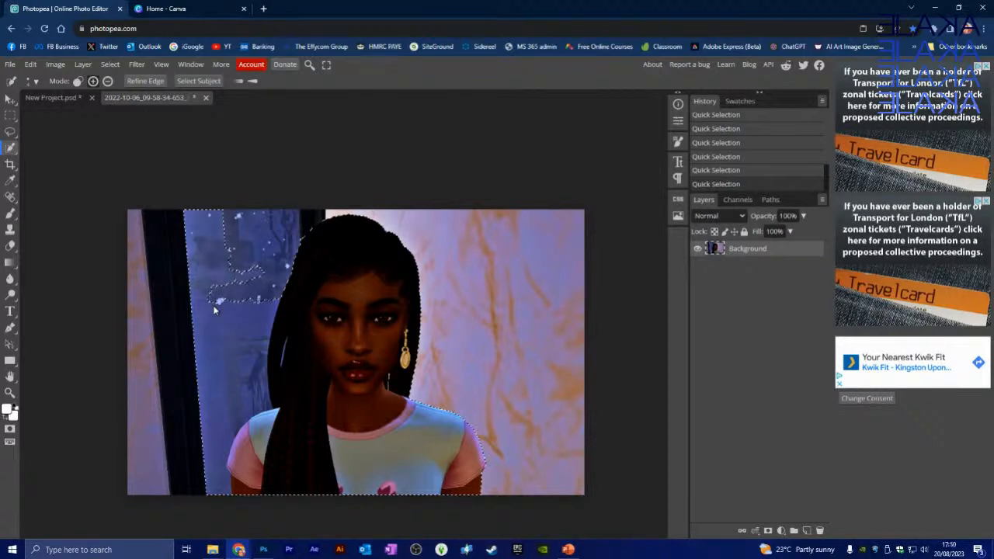
Paste a copy of the selected area as a new layer and hide the Background layer.
key(ctrl+v)
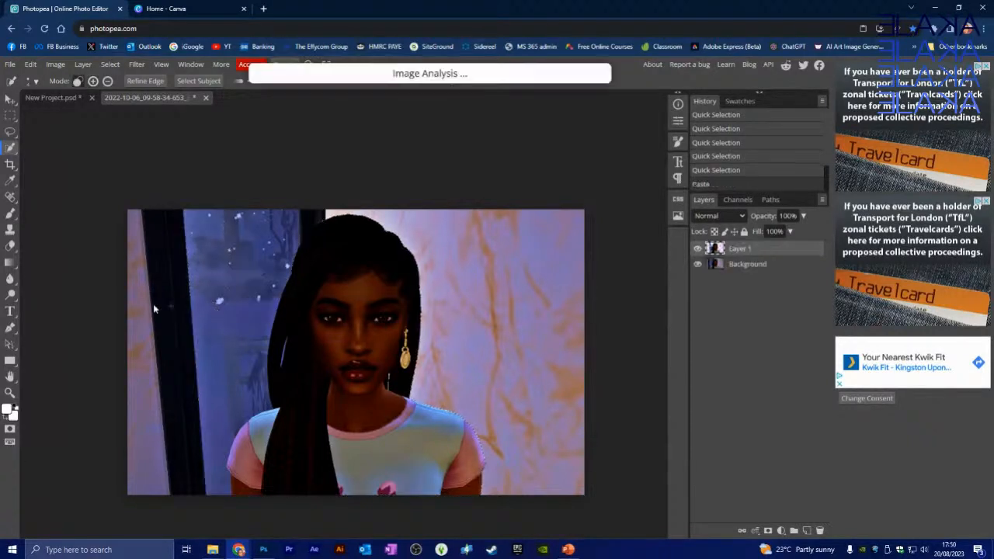
click(697, 264)
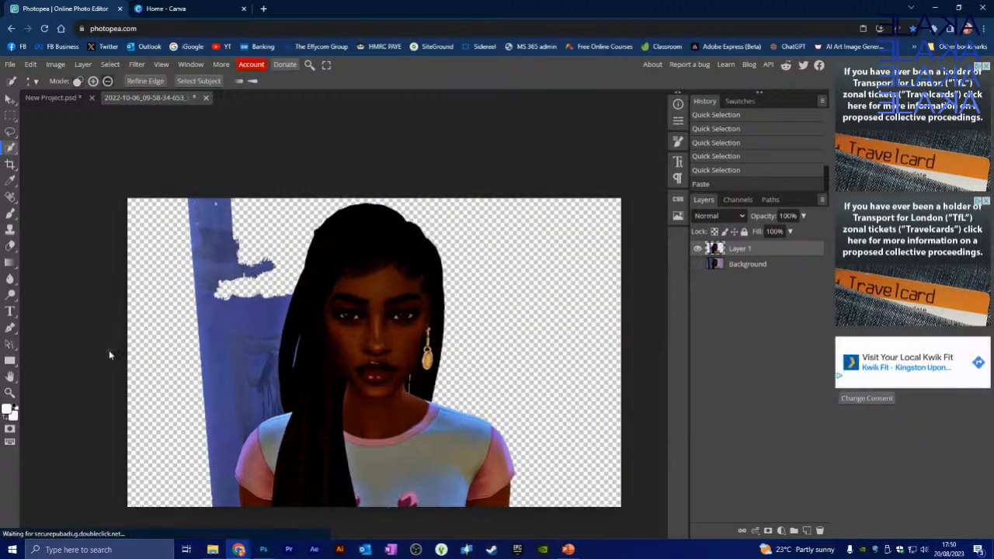
scroll(109, 350, up, 2)
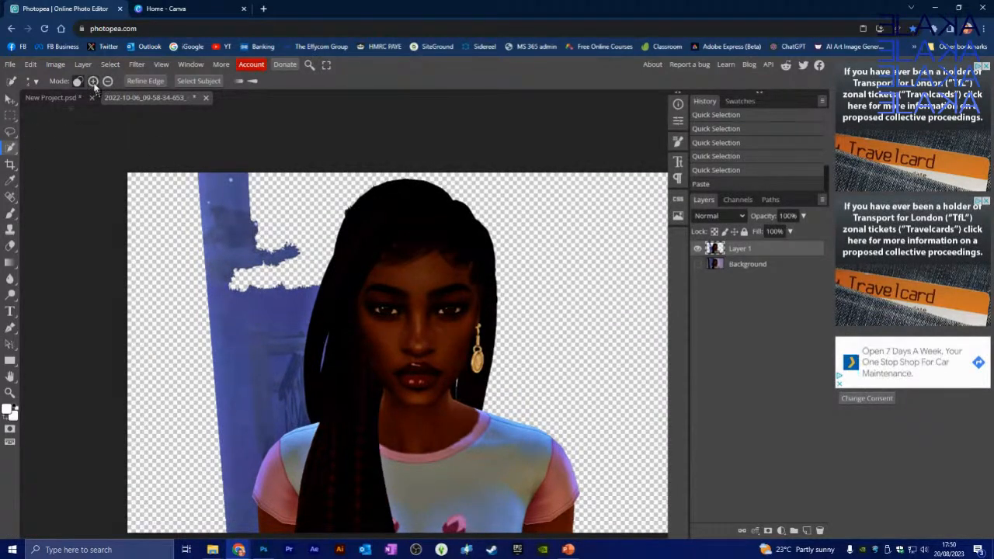
mouse_move(377, 298)
mouse_down()
mouse_move(379, 338)
mouse_move(393, 345)
mouse_up()
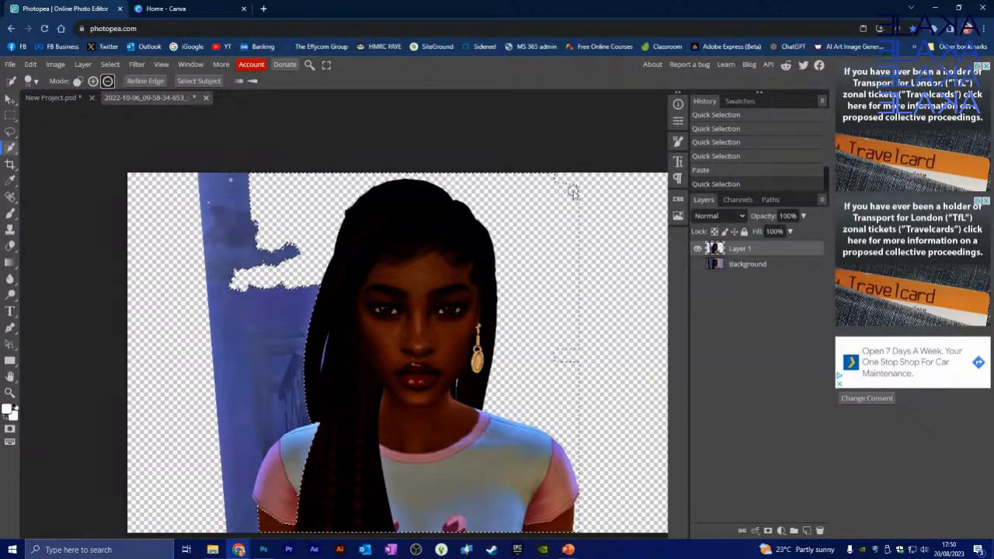
drag(564, 221, 556, 231)
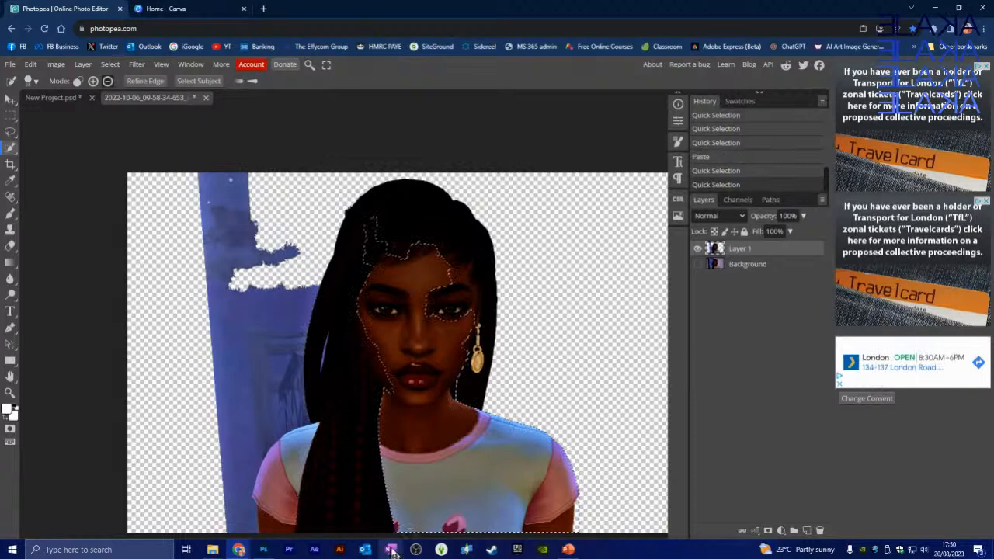
scroll(455, 472, down, 2)
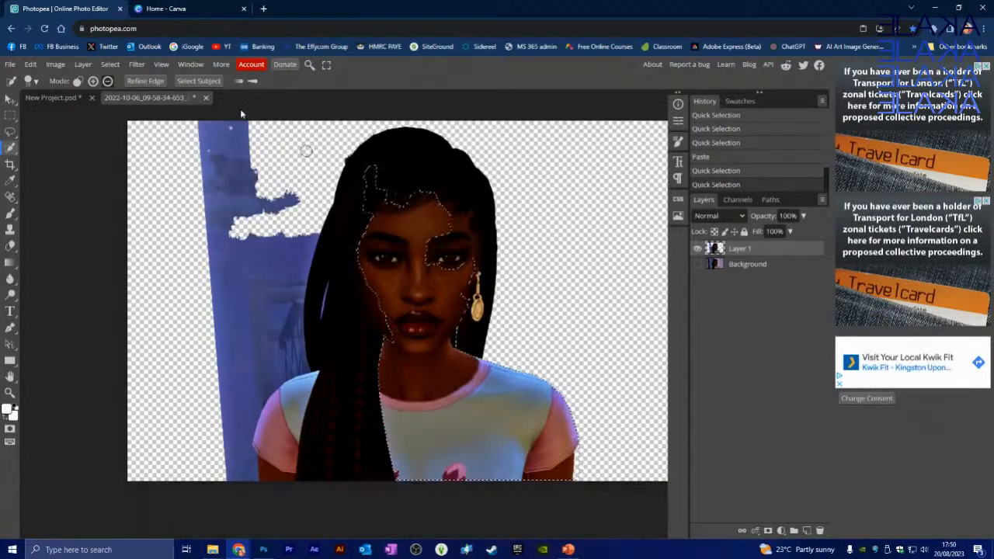
click(412, 196)
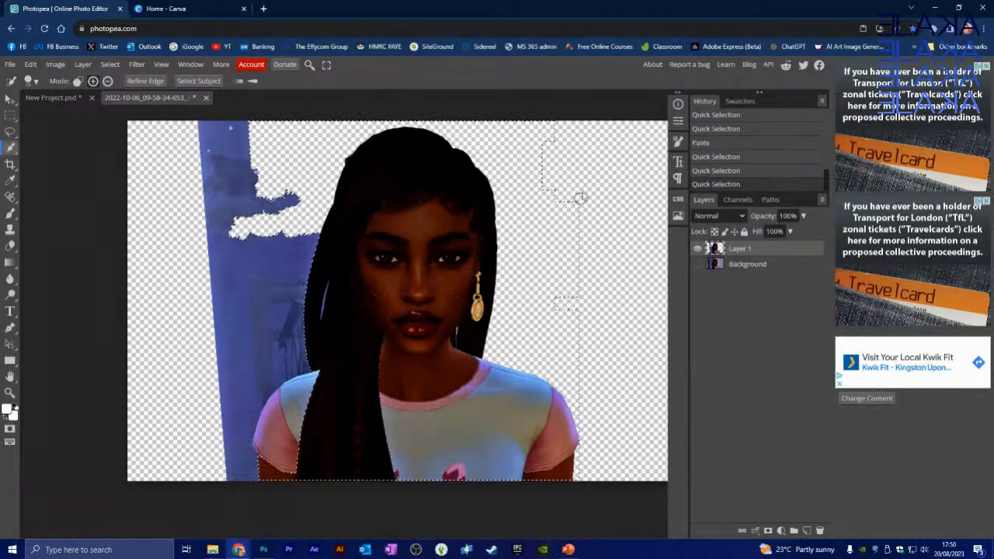
click(564, 278)
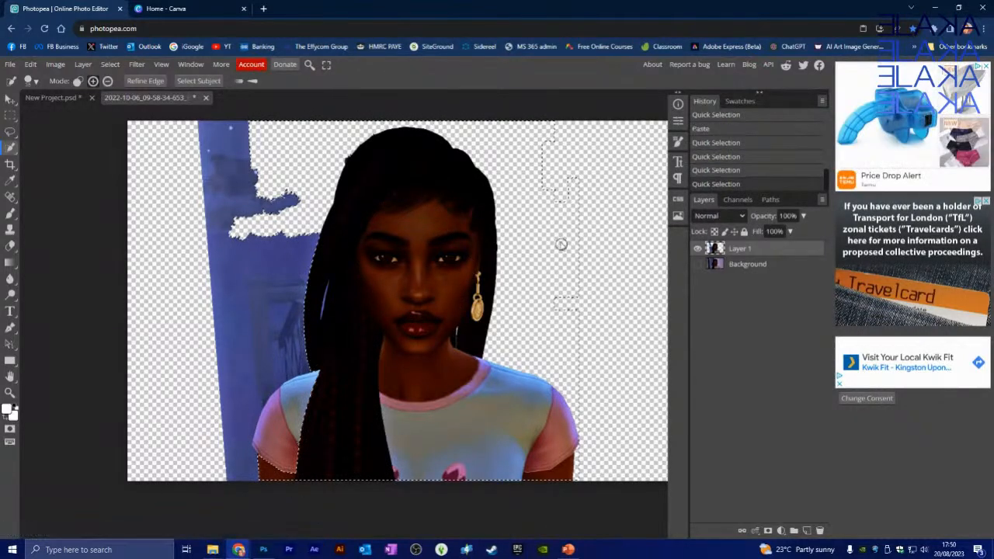
key(ctrl+z)
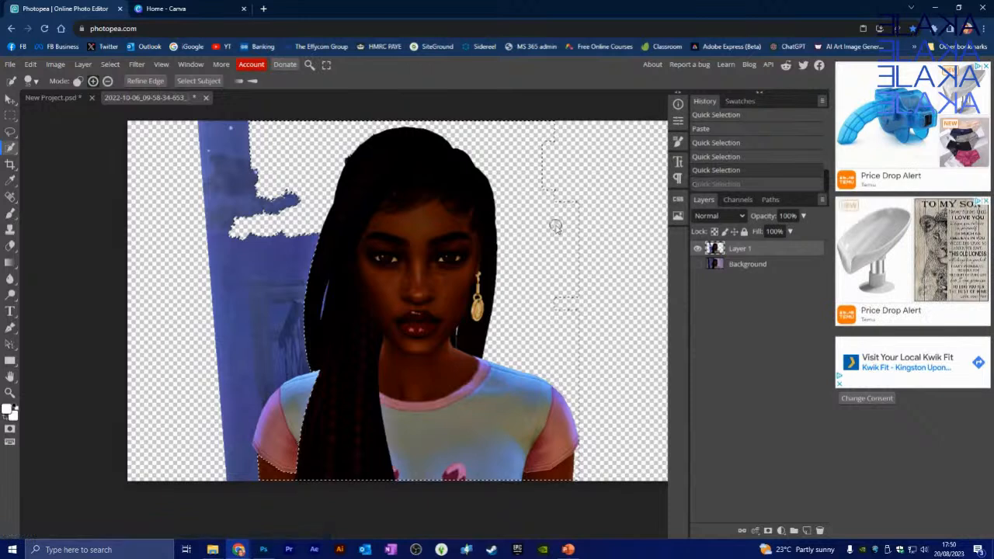
key(ctrl+z)
key(ctrl+z)
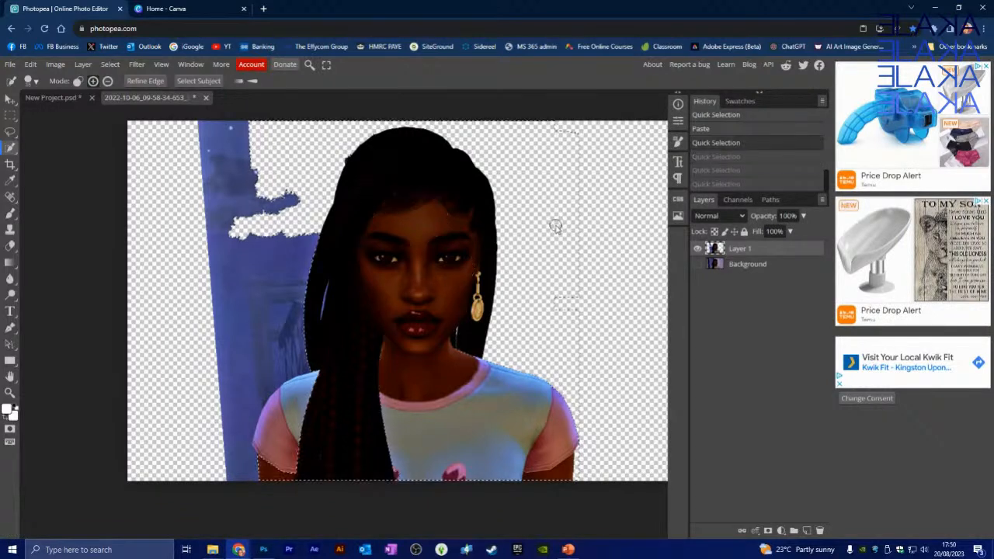
key(ctrl+z)
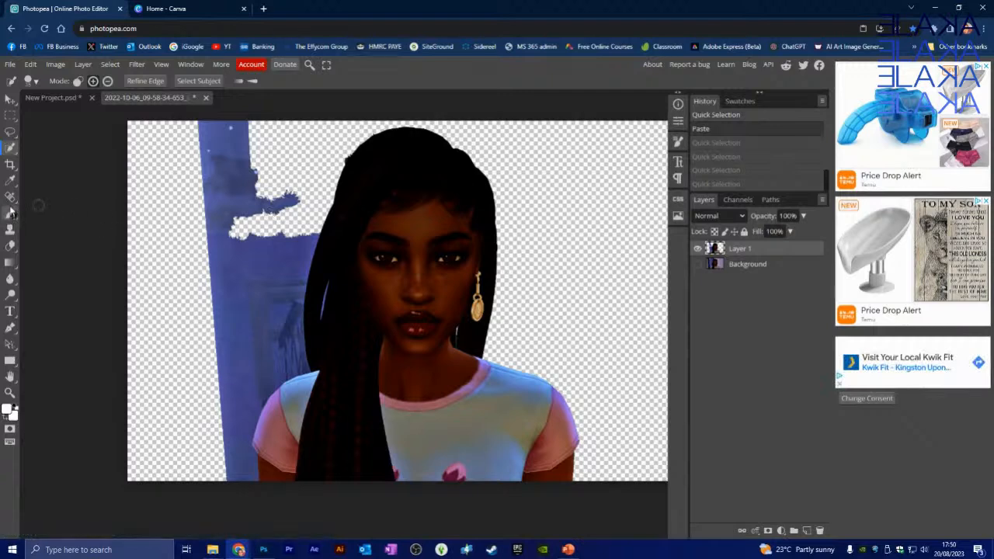
Erase the leftover blue window area beside the woman's hair and shoulder with the Magic Eraser.
right_click(10, 246)
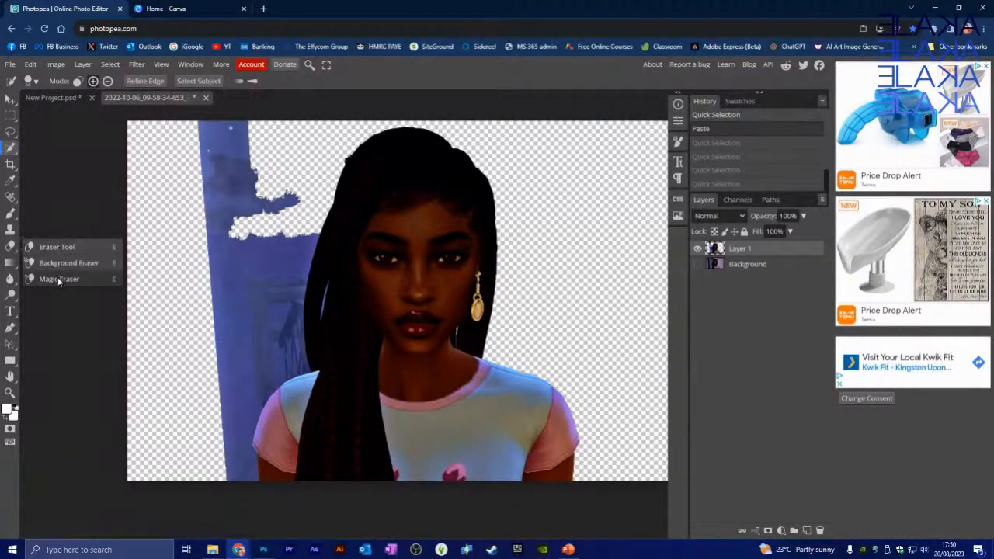
click(58, 280)
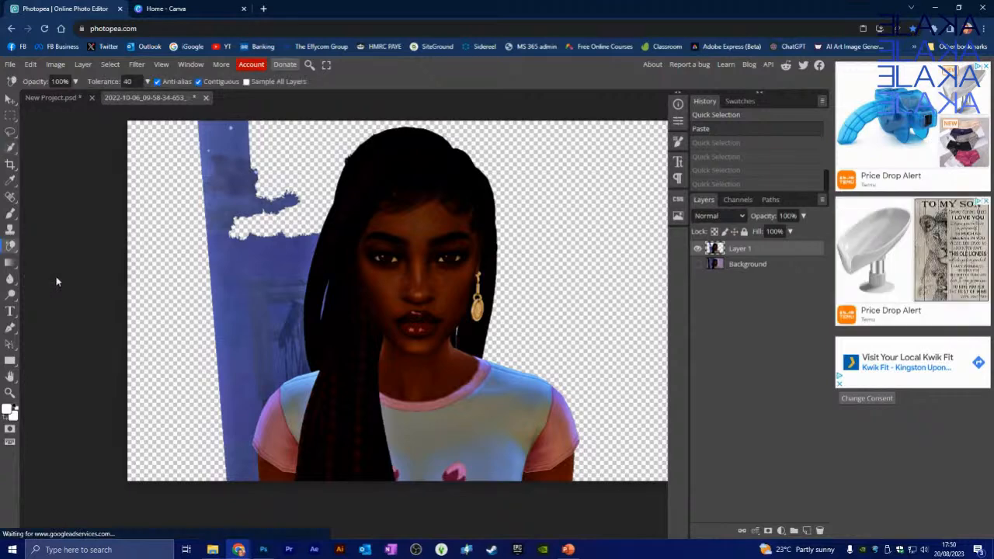
click(239, 271)
click(205, 188)
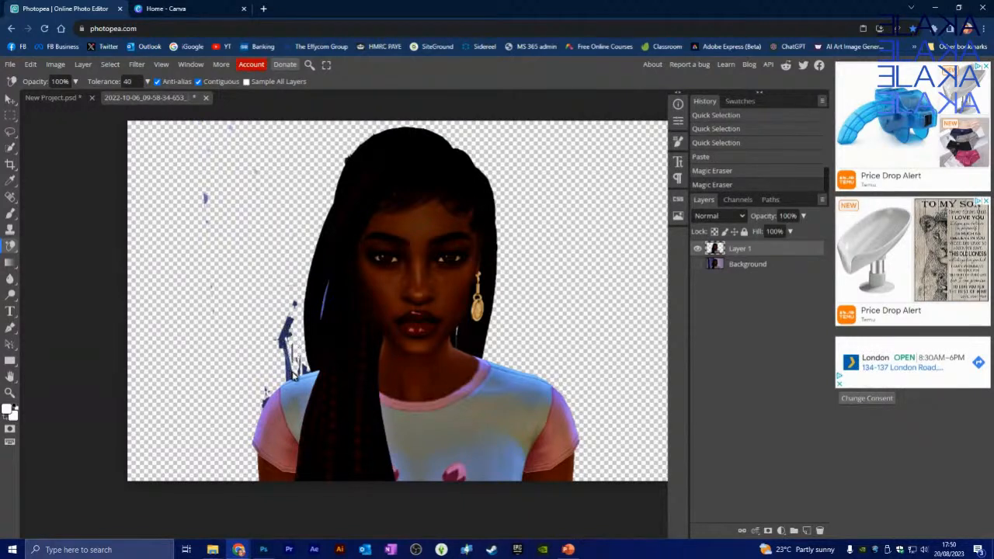
click(285, 326)
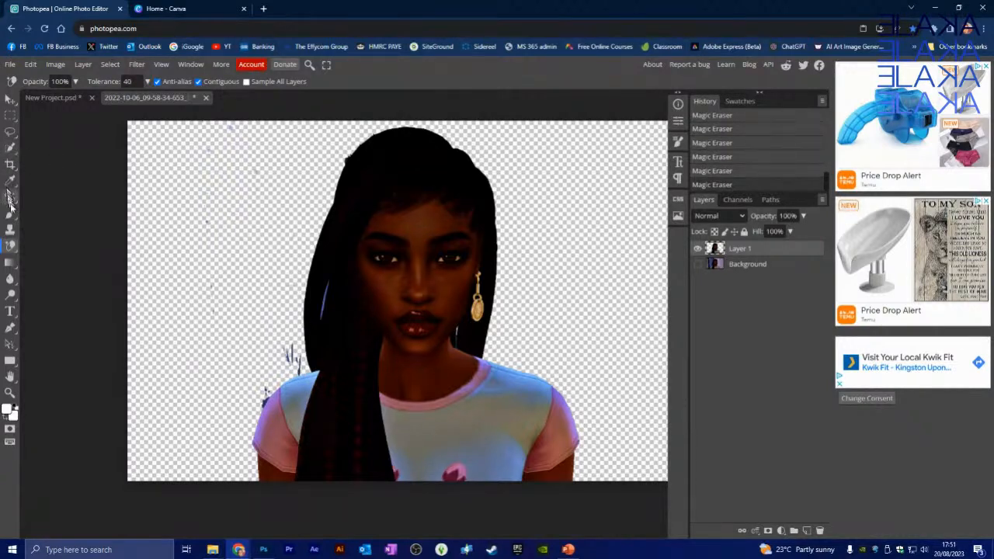
Switch to the regular Eraser with a 350 px brush at 100% hardness.
click(12, 247)
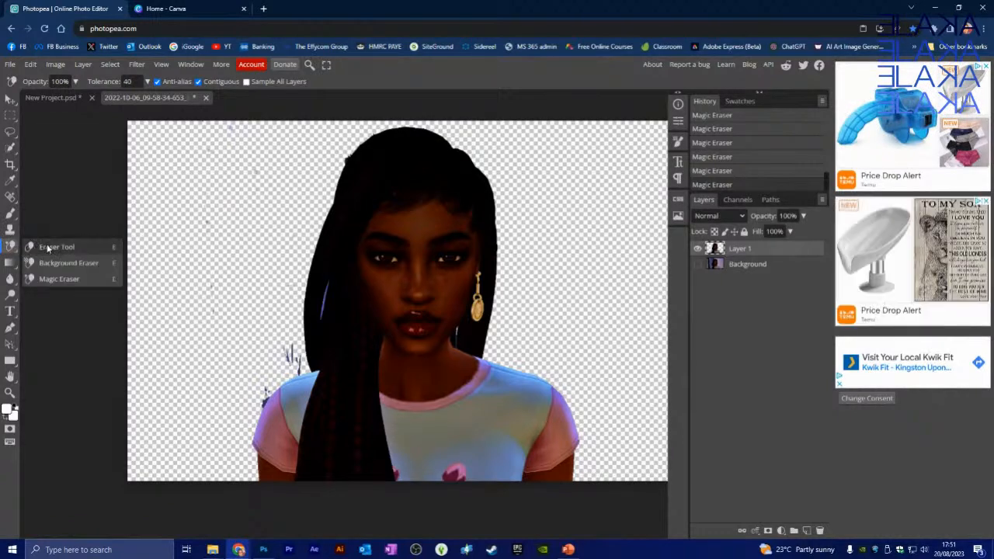
click(48, 247)
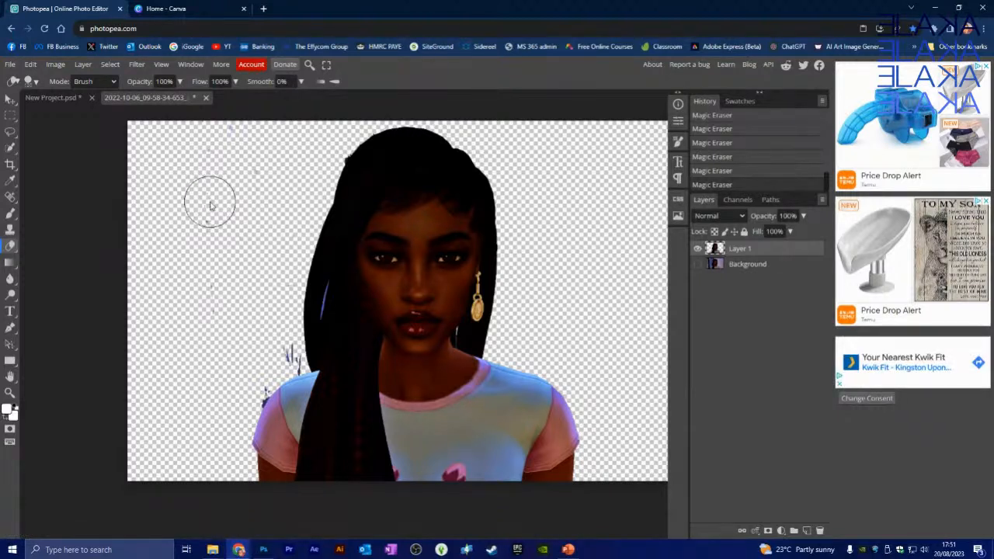
key(bracketright)
key(bracketright)
key(bracketright)
key(bracketright)
key(bracketright)
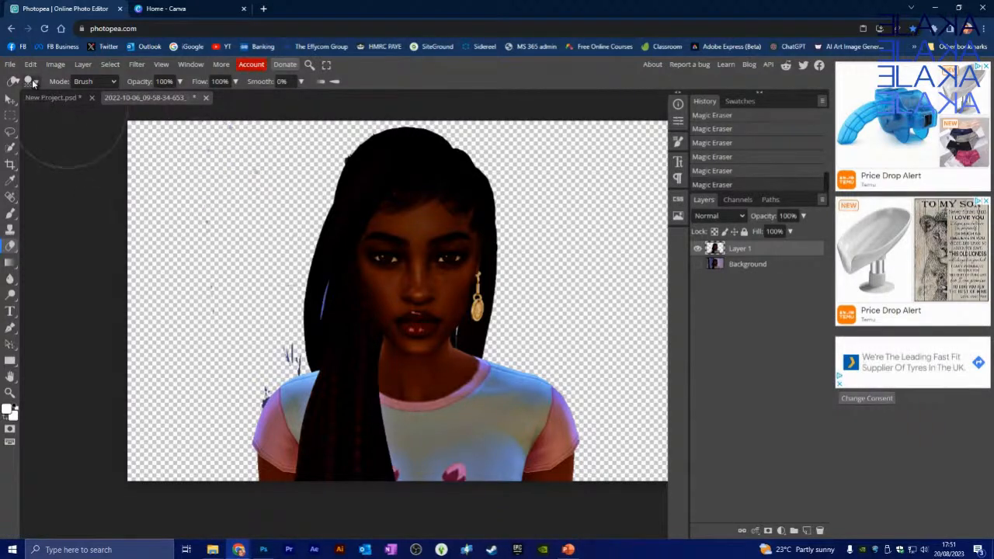
click(33, 82)
drag(111, 137, 161, 140)
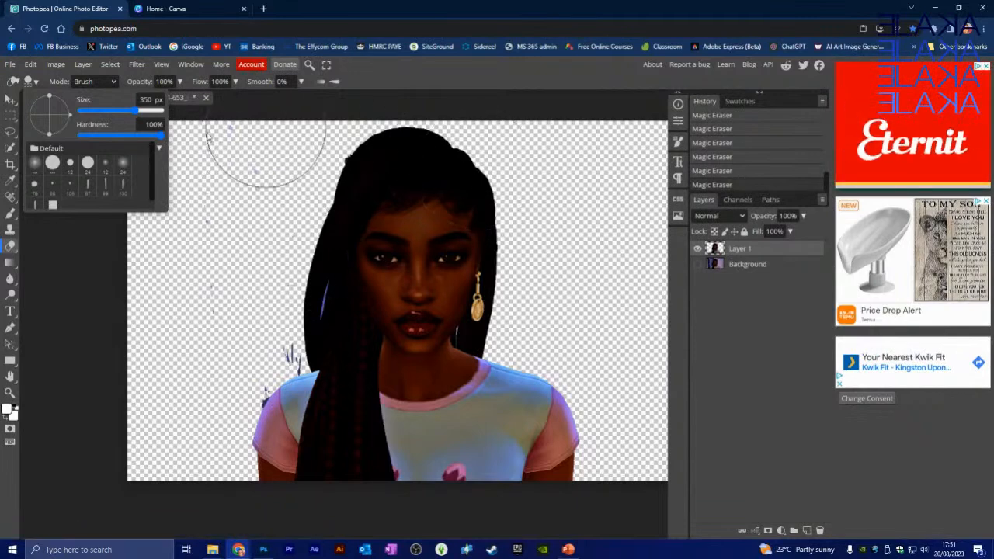
click(371, 67)
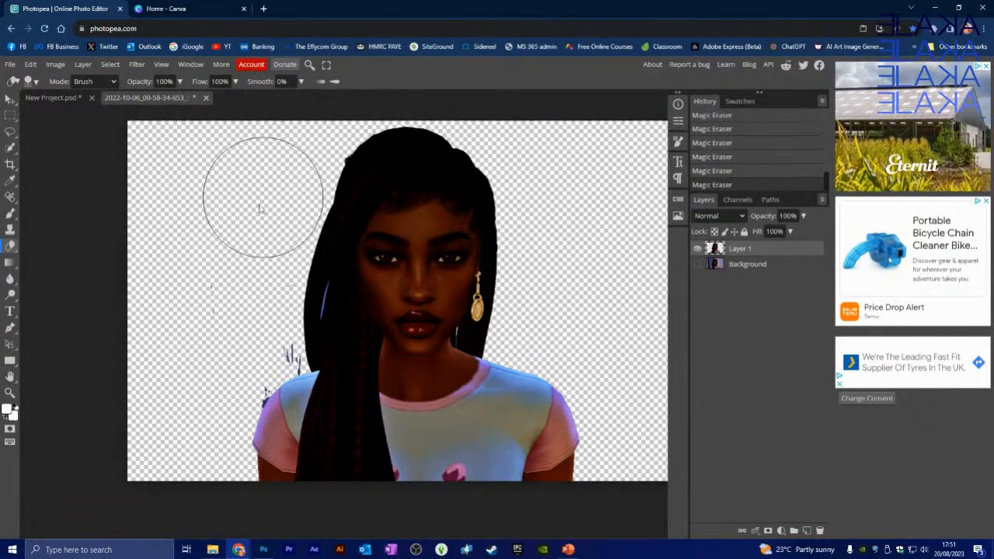
Erase the faint stray specks in the empty area beside the woman's long hair with the Eraser.
click(220, 295)
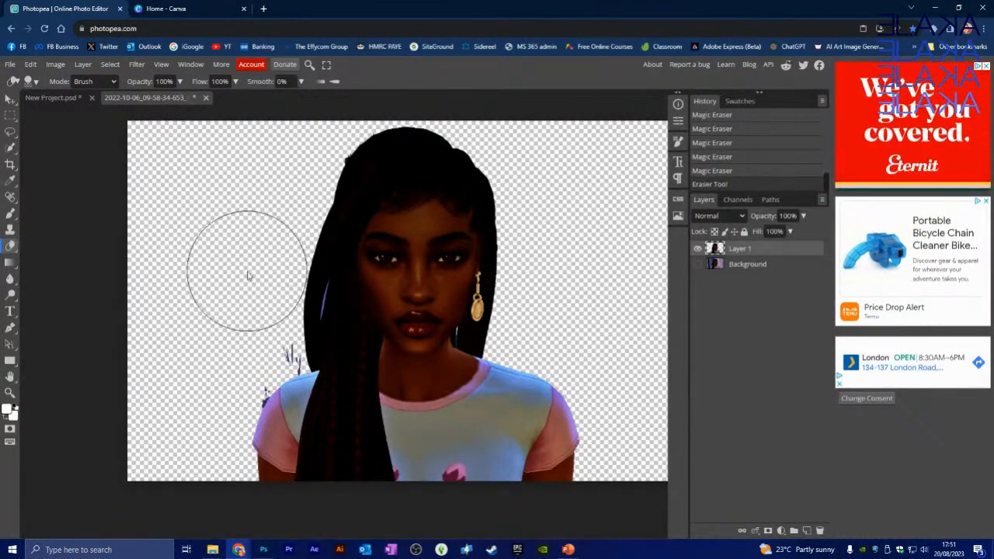
click(247, 272)
click(242, 267)
Reduce the eraser brush size and erase the dark background remnants along the outer edge of the pink sleeve beside the long hair.
scroll(231, 256, down, 3)
scroll(218, 252, down, 1)
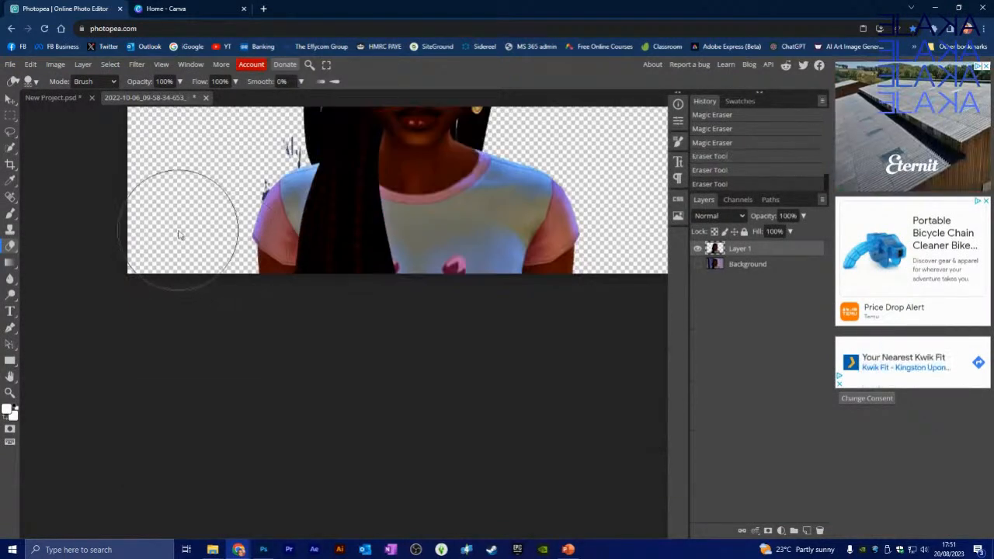
scroll(183, 236, up, 1)
scroll(181, 242, up, 5)
scroll(181, 244, up, 5)
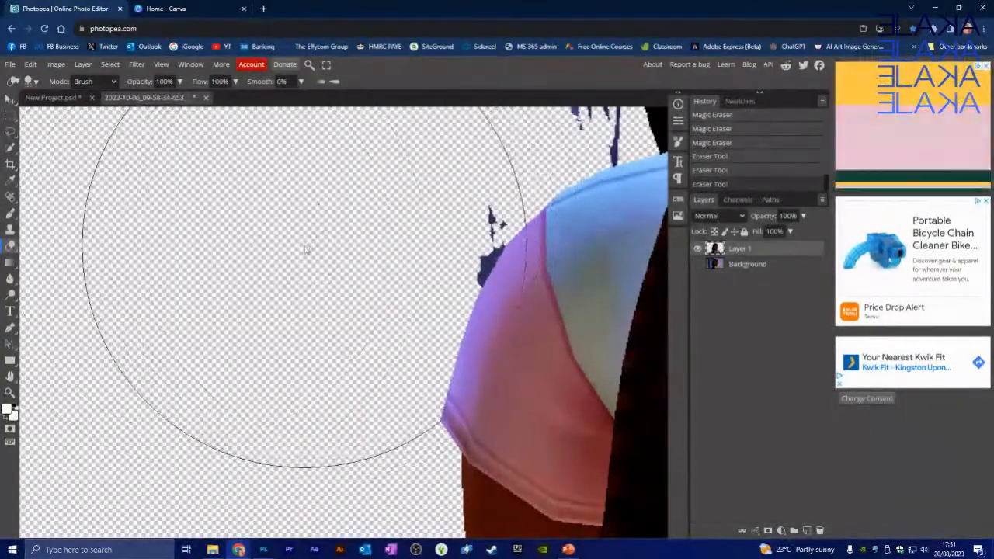
key(bracketleft)
key(bracketleft)
key(bracketleft)
key(bracketleft)
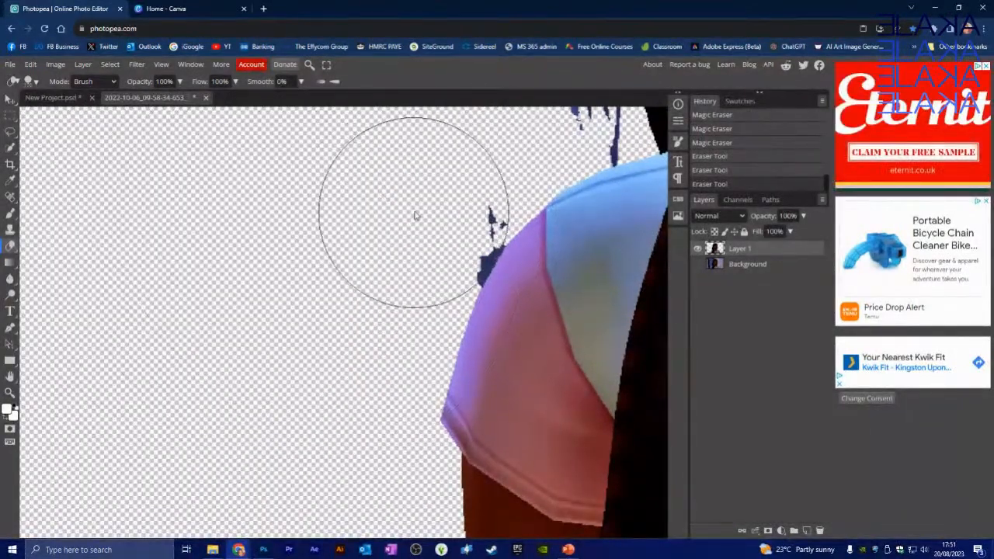
click(417, 210)
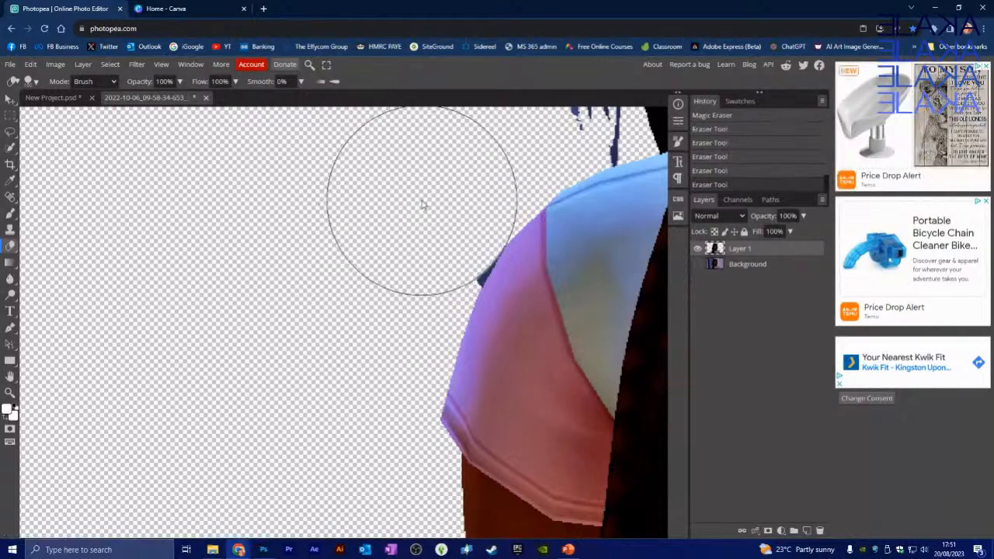
click(400, 225)
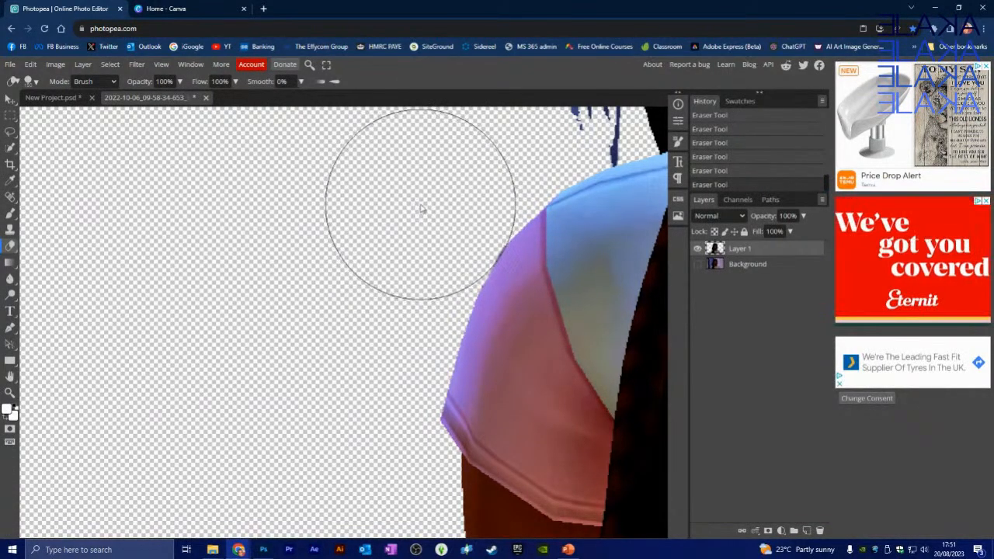
Erase the dark blue streaks above the blue shoulder beside the hair, using progressively smaller eraser brush sizes.
scroll(389, 261, up, 5)
scroll(451, 249, down, 2)
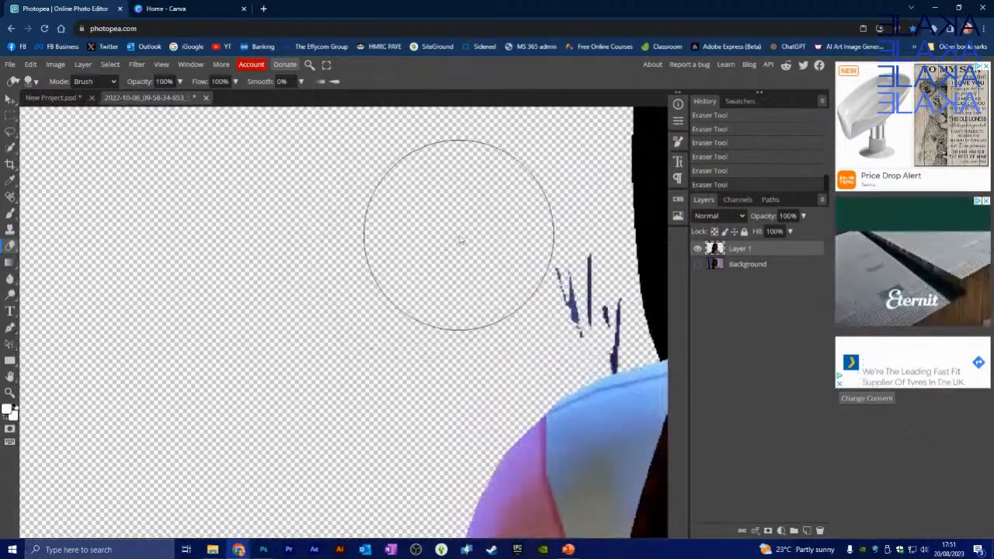
click(516, 257)
key(bracketleft)
key(bracketleft)
key(bracketleft)
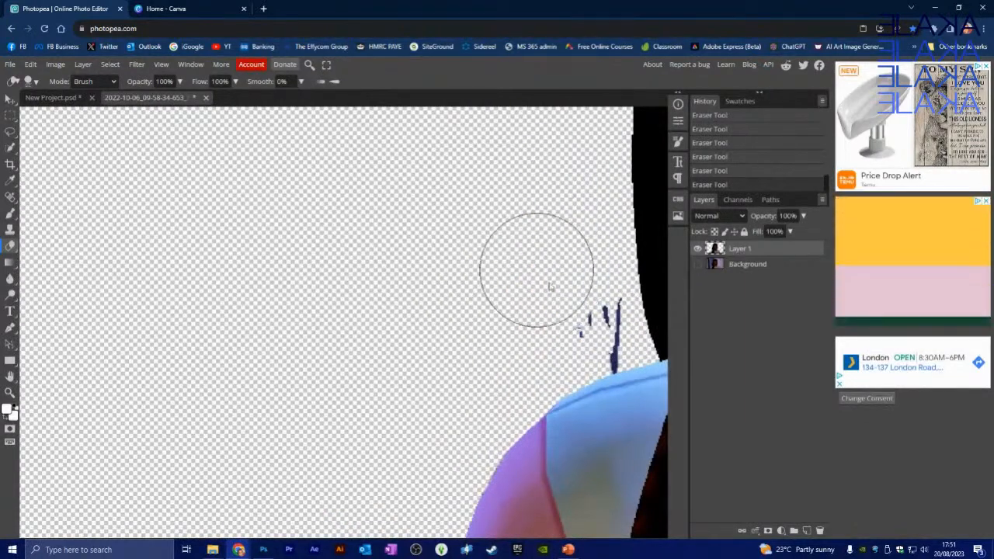
key(bracketleft)
key(bracketleft)
key(bracketleft)
key(bracketleft)
click(601, 310)
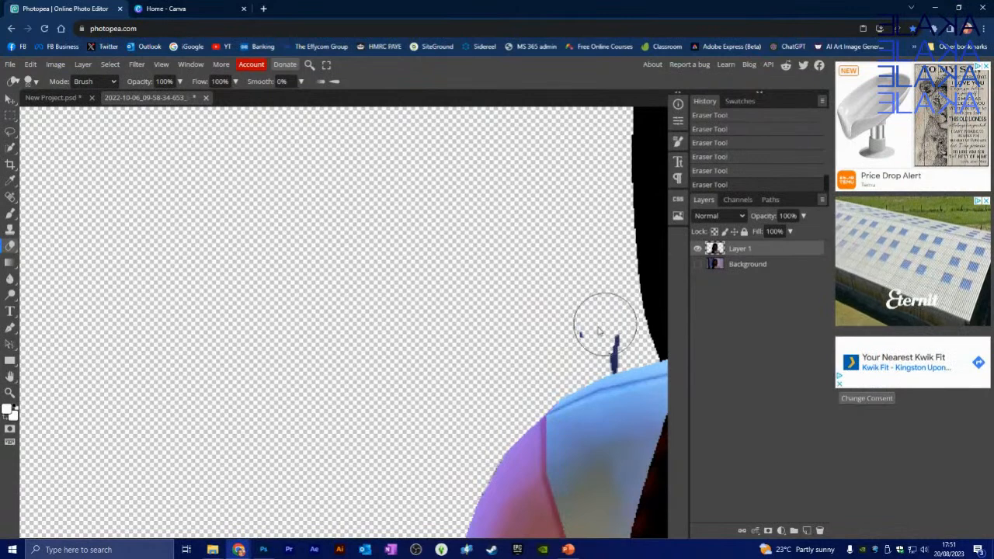
click(608, 343)
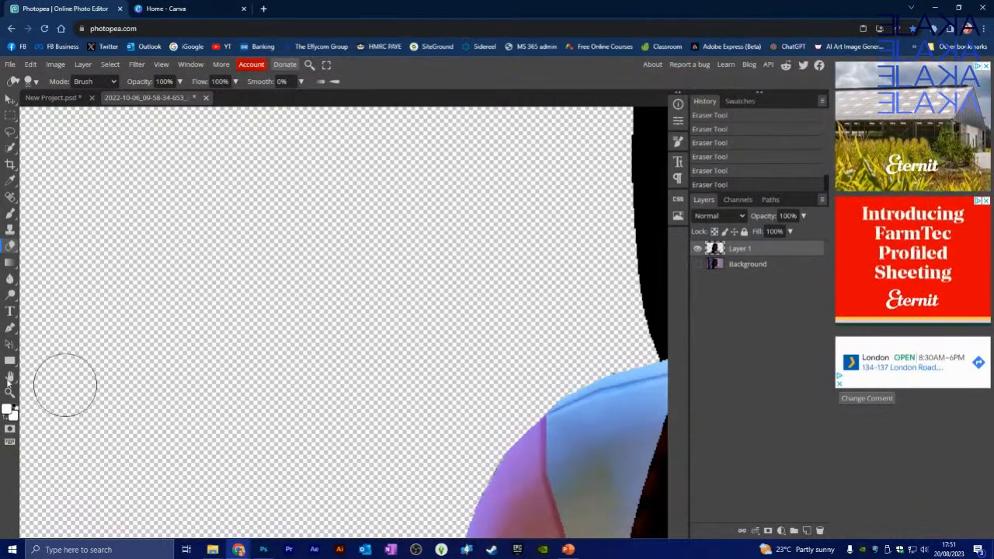
Erase the small dark spikes along the upper outline of the hair on the long-braid side to smooth the edge.
click(10, 377)
drag(533, 255, 204, 463)
drag(466, 219, 255, 556)
drag(365, 234, 402, 421)
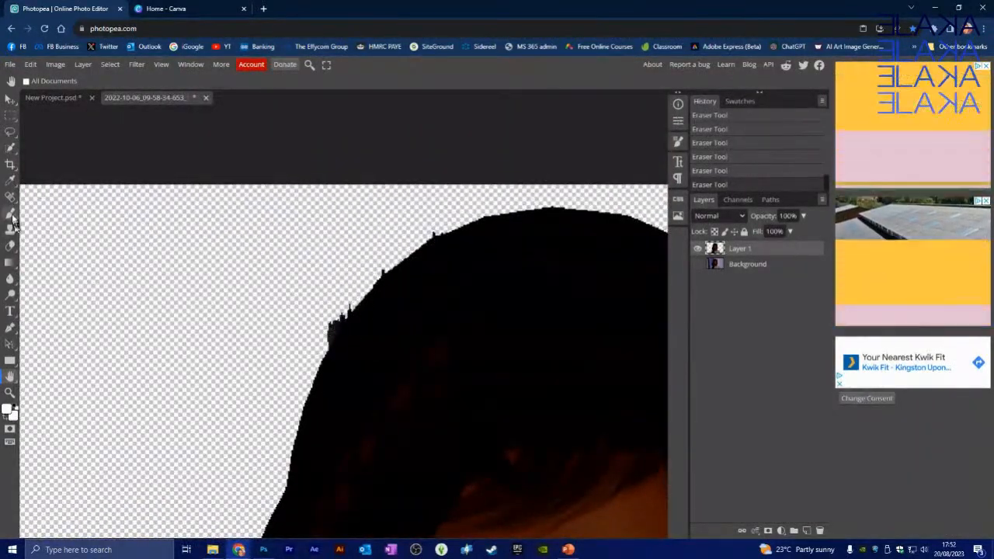
click(11, 245)
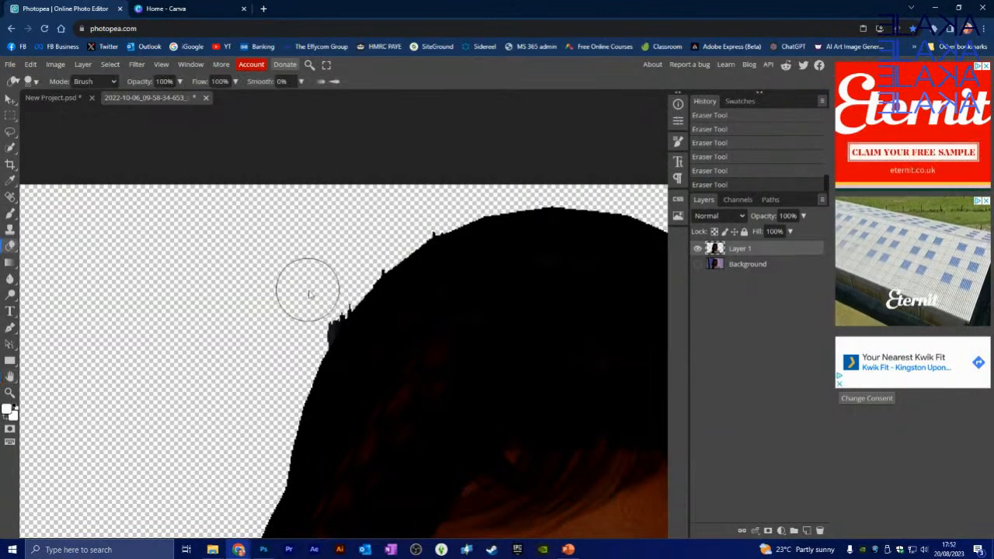
scroll(311, 299, up, 3)
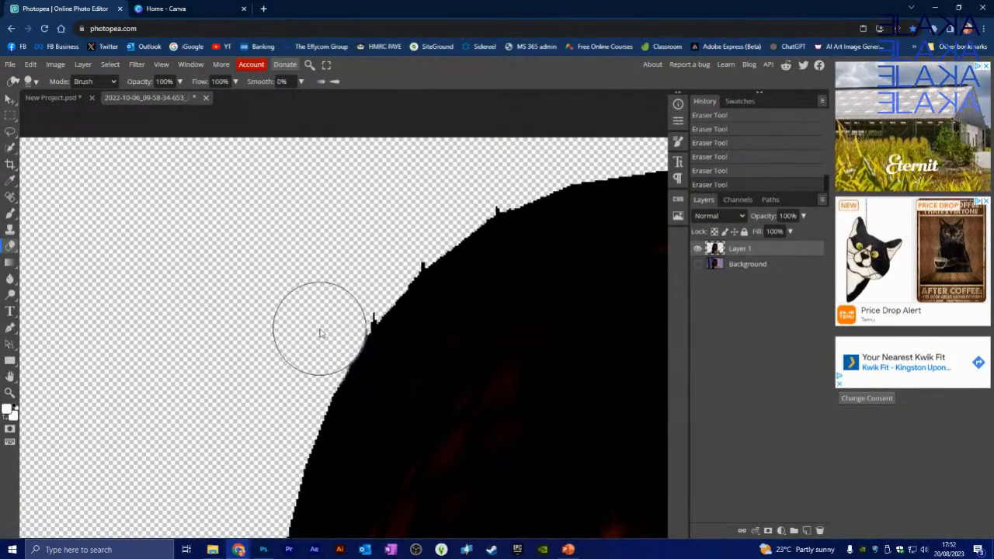
click(337, 308)
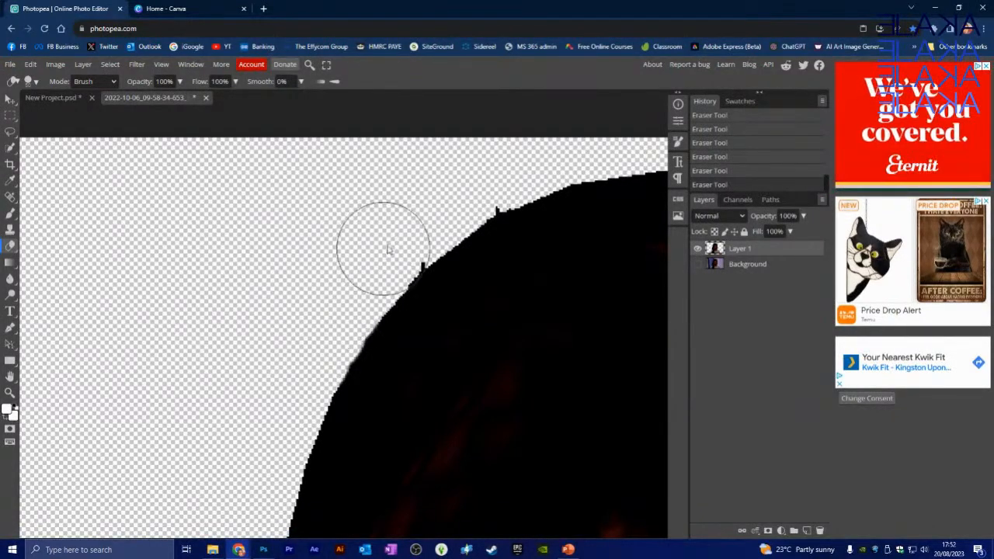
click(395, 237)
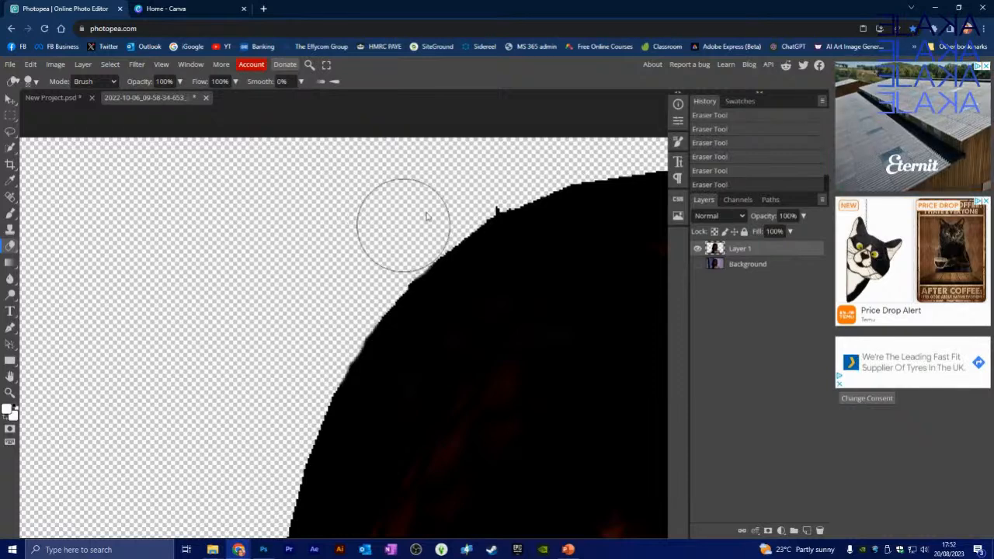
click(488, 170)
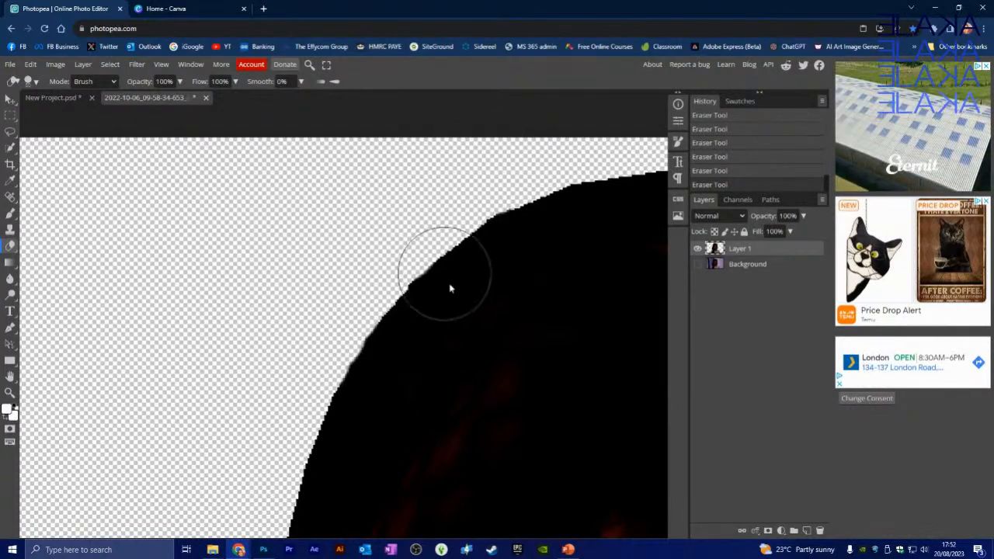
Remove the blue sliver of background between the hair strands with the Magic Eraser.
scroll(449, 289, down, 8)
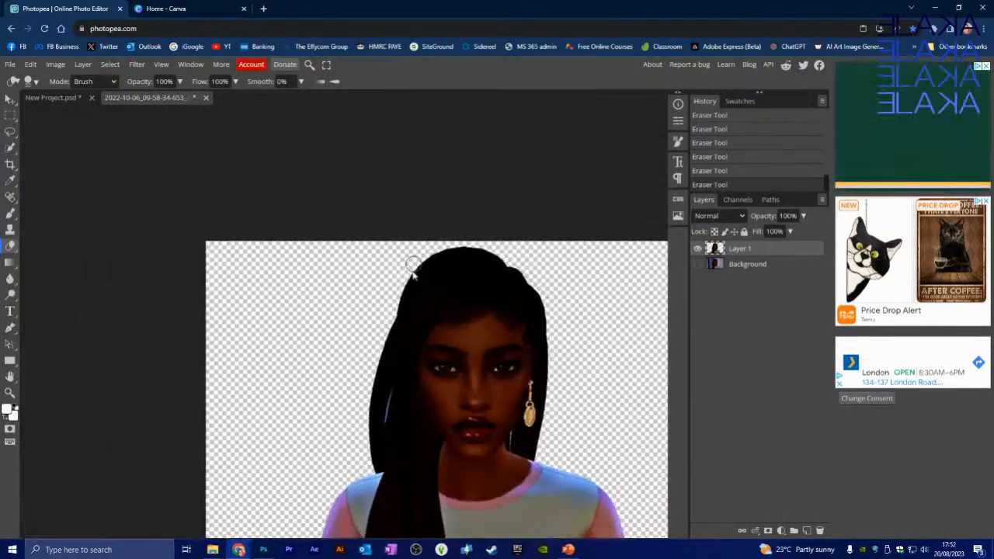
scroll(435, 311, down, 3)
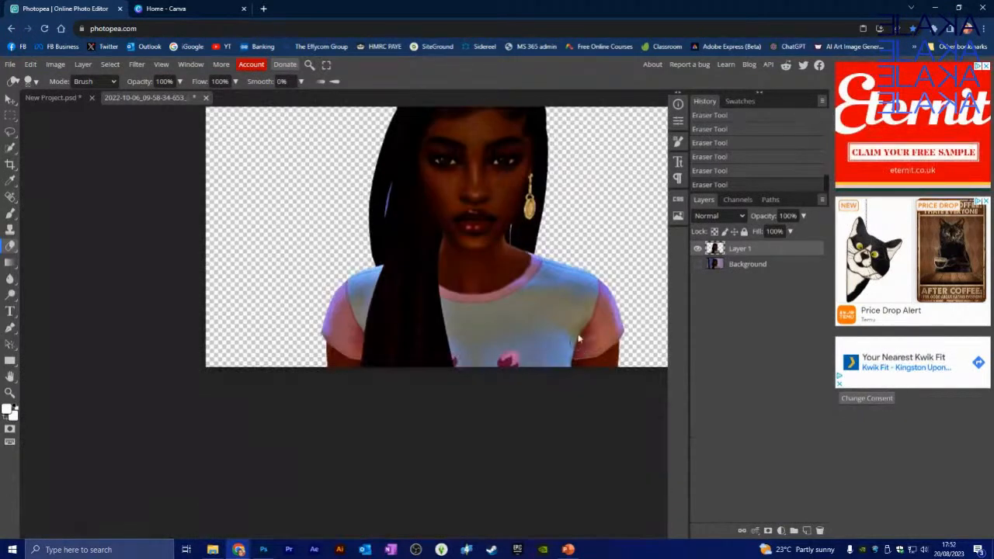
scroll(381, 218, up, 6)
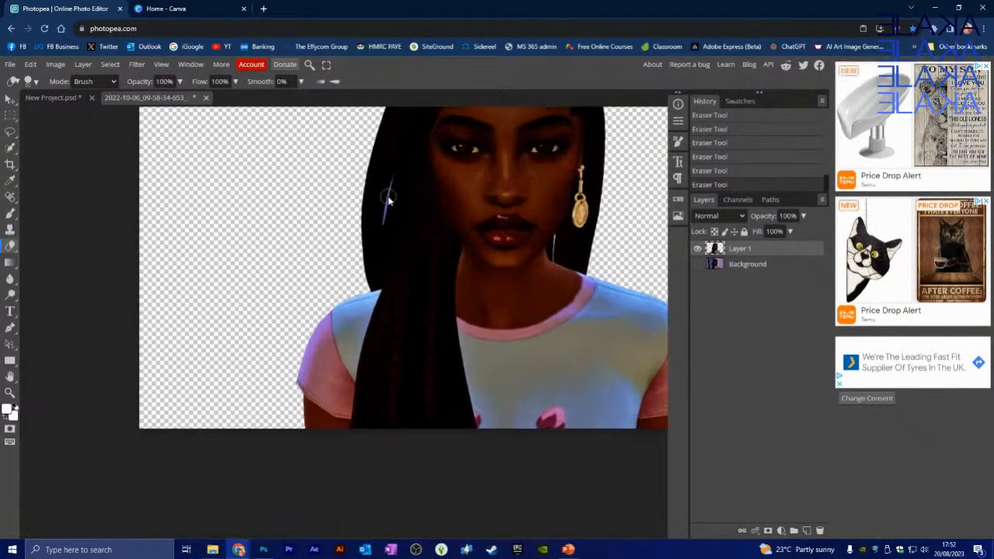
scroll(396, 235, up, 4)
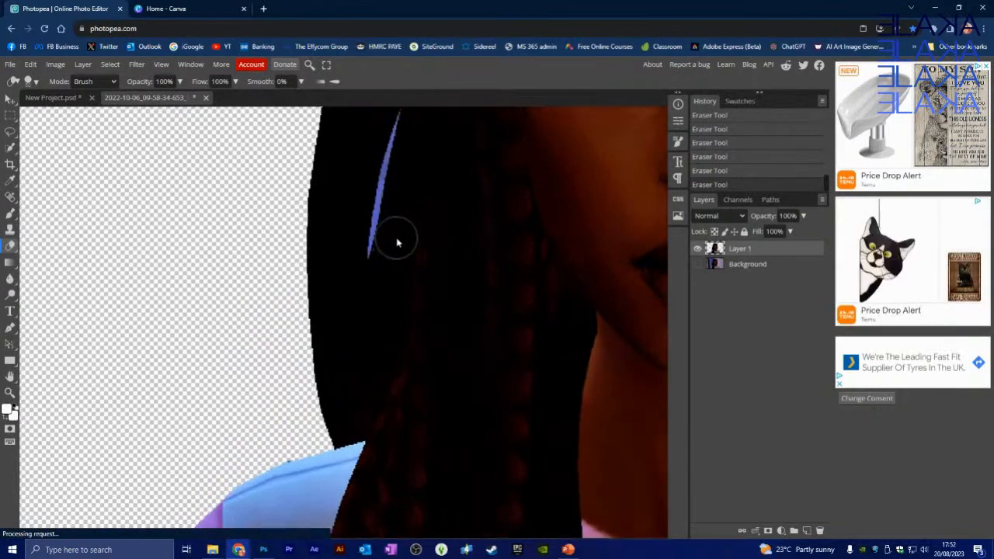
right_click(14, 251)
click(54, 277)
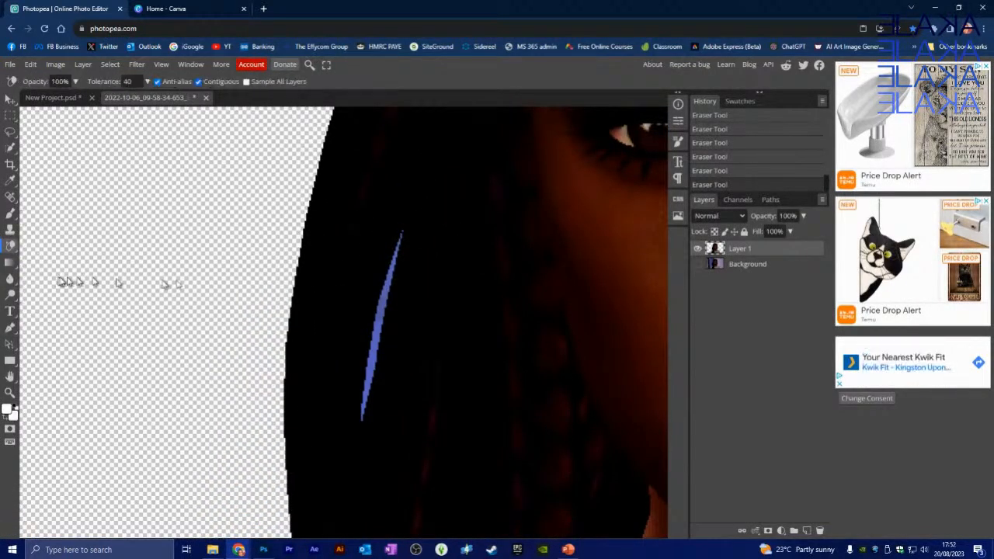
click(381, 314)
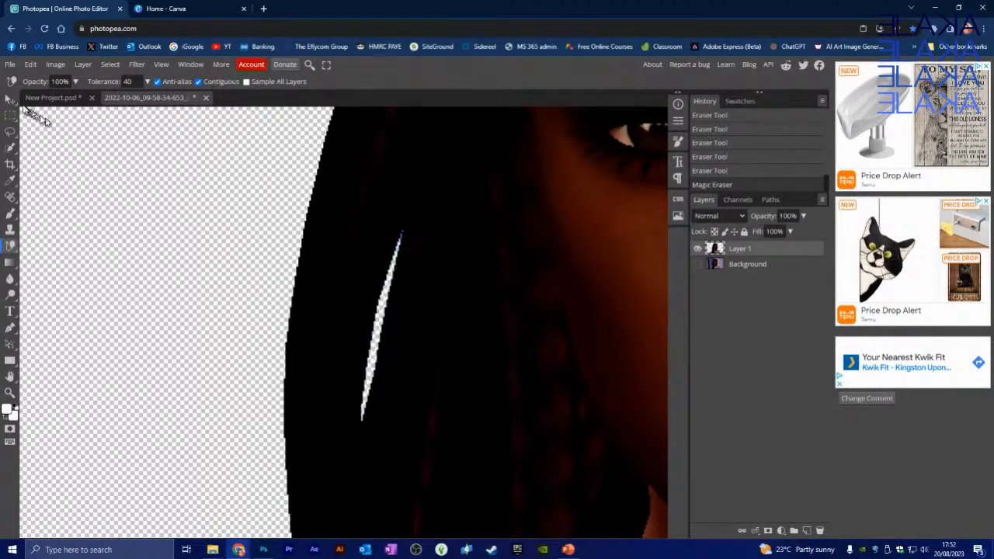
Add a new empty layer directly above the Background layer, beneath the woman's cutout.
click(10, 99)
scroll(410, 289, down, 5)
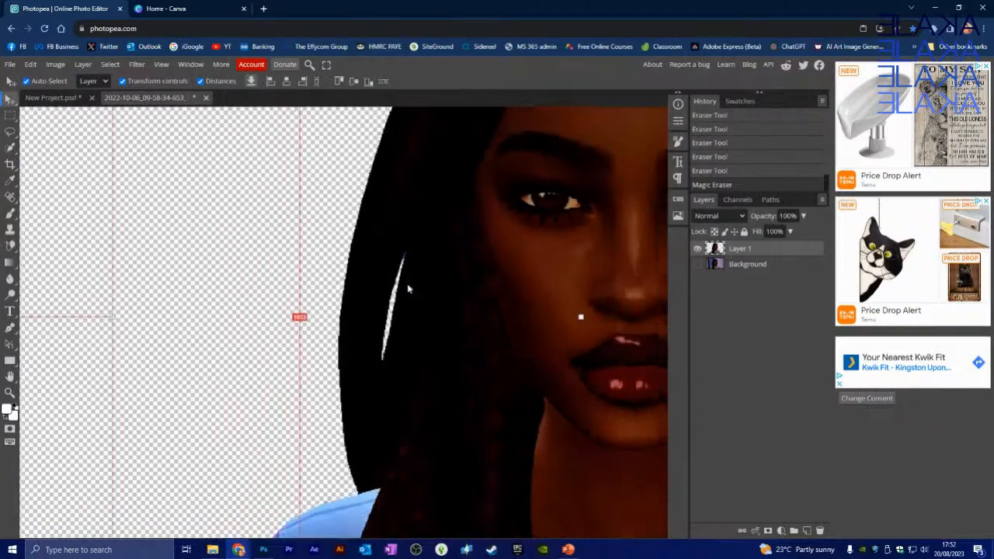
scroll(405, 287, down, 3)
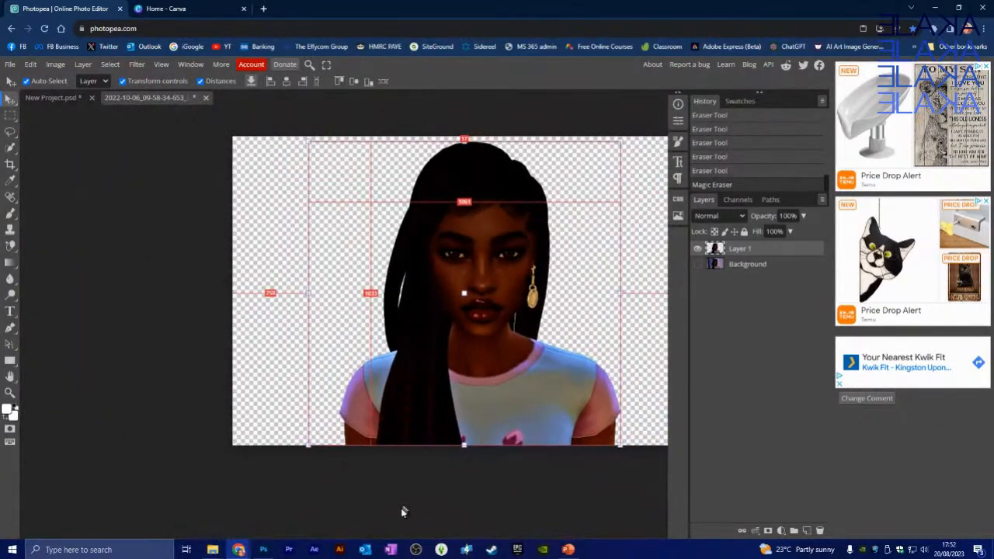
click(754, 264)
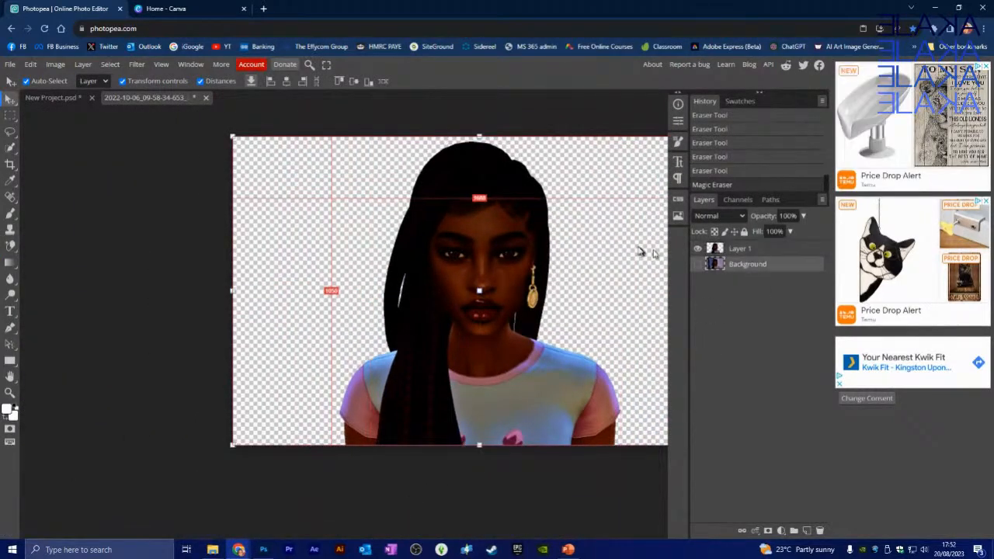
click(807, 531)
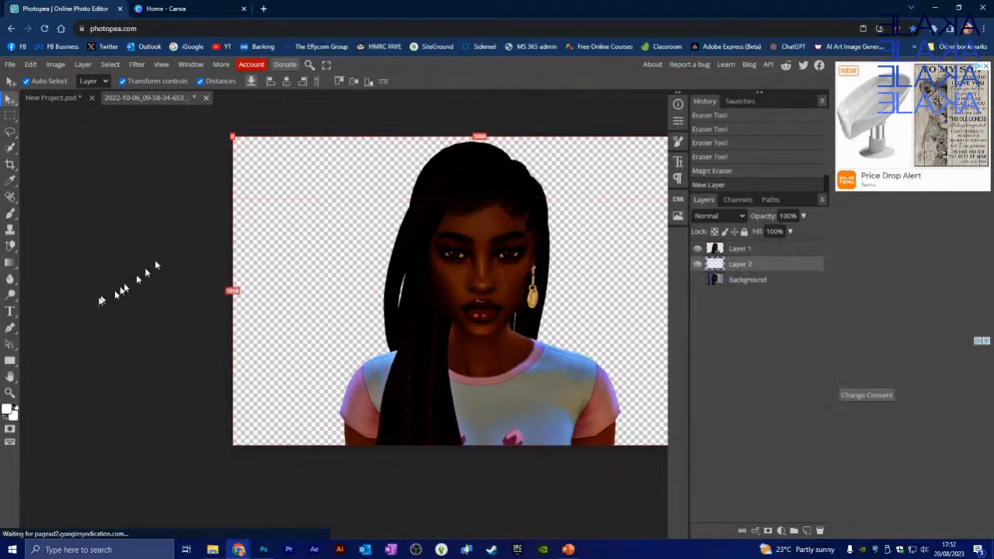
Set the foreground colour to a dark blue and fill the new layer with it using the Paint Bucket.
click(11, 362)
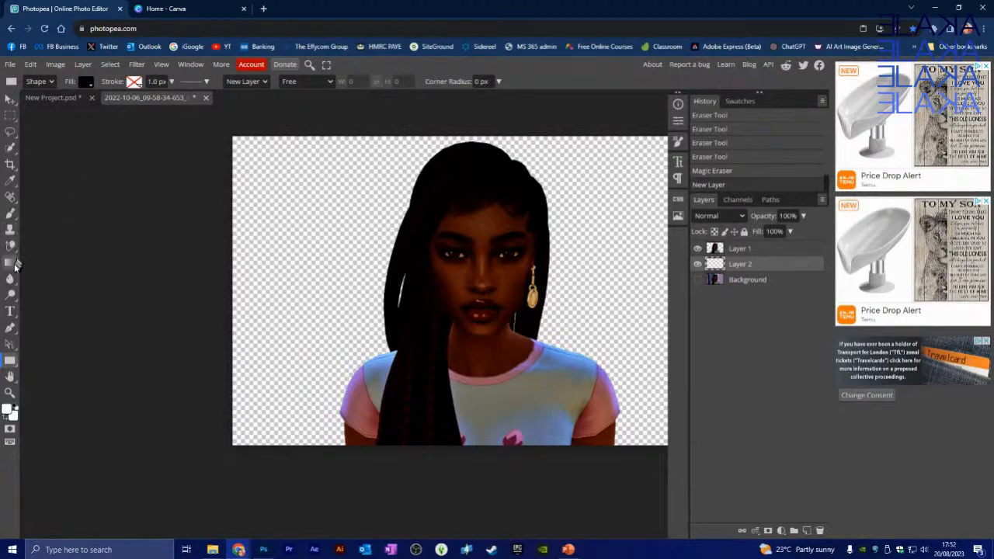
right_click(16, 264)
click(52, 278)
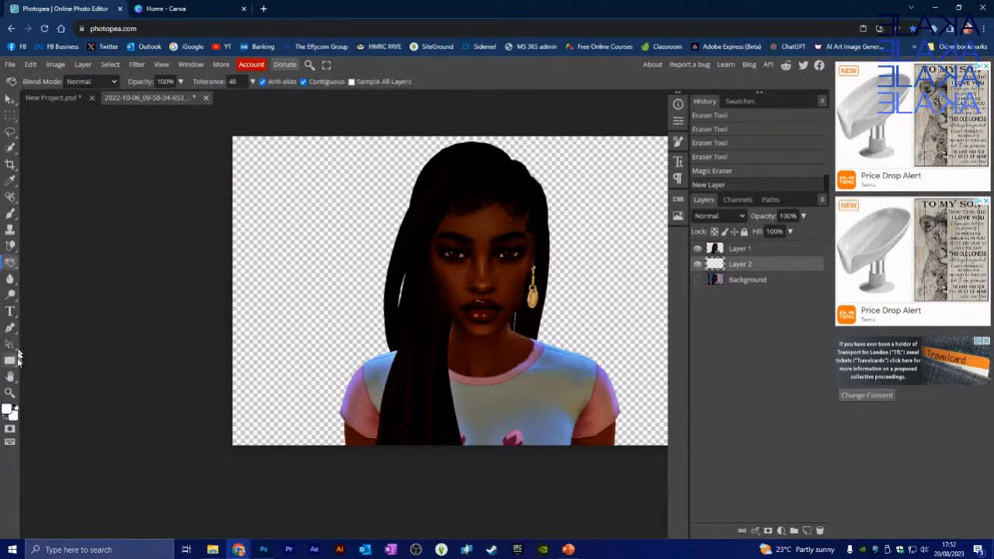
click(8, 411)
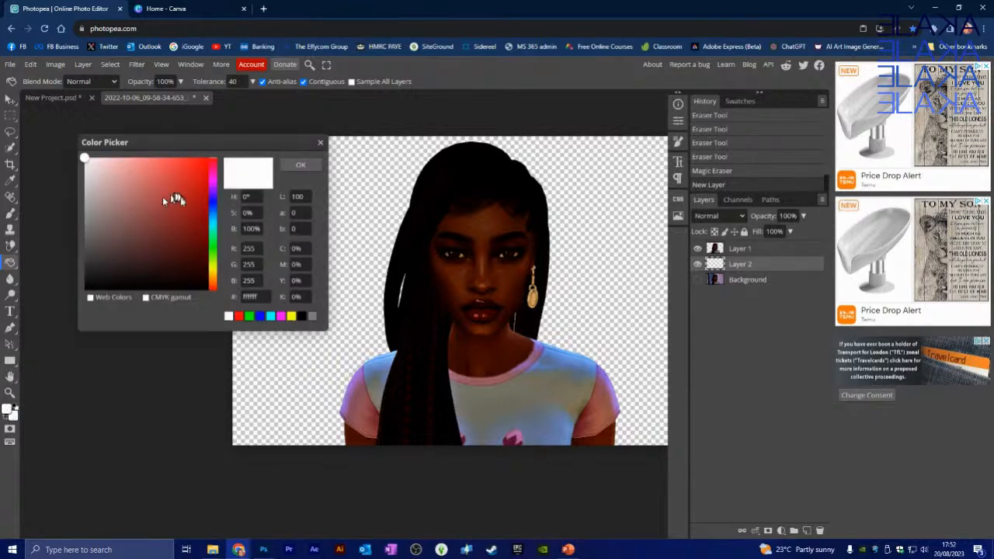
click(192, 219)
drag(218, 193, 216, 211)
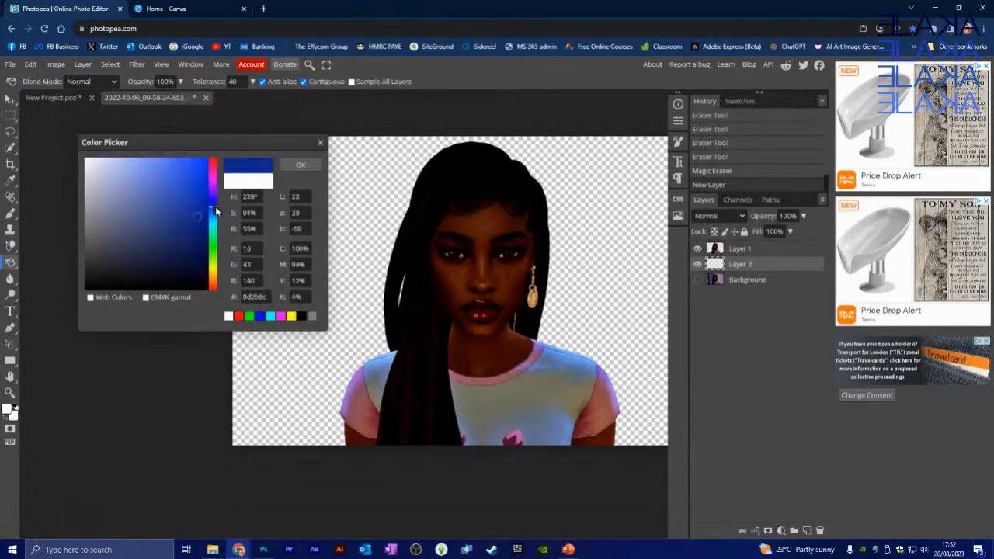
click(190, 209)
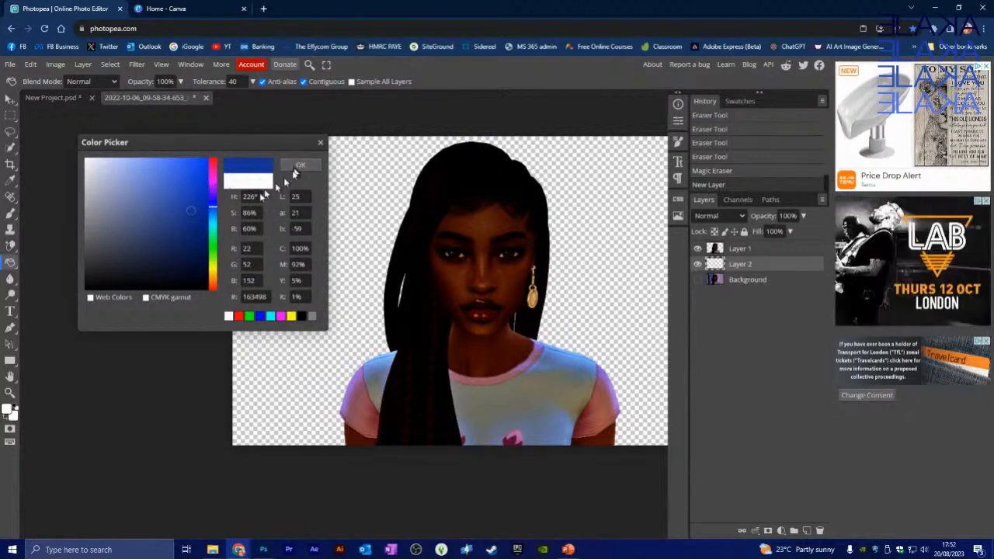
click(192, 228)
click(312, 167)
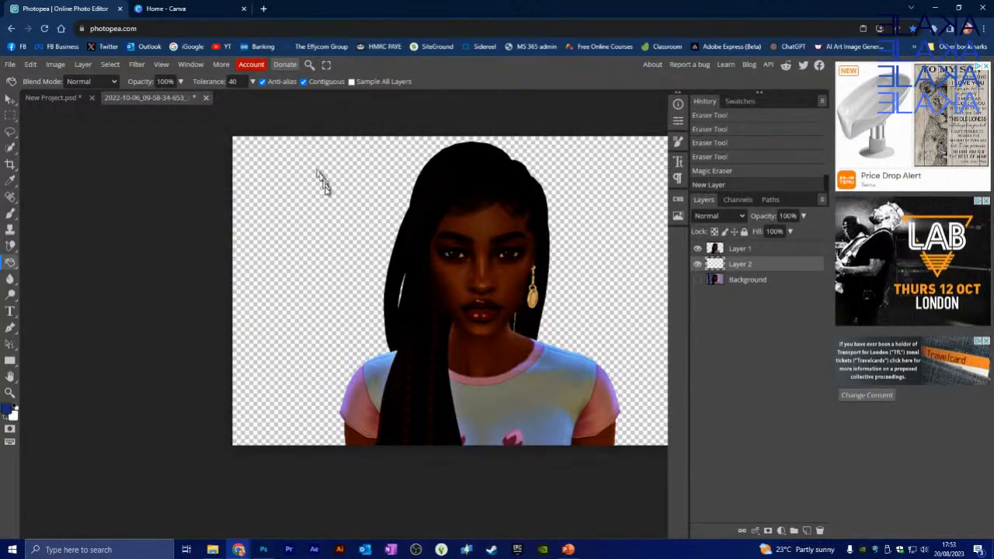
click(619, 259)
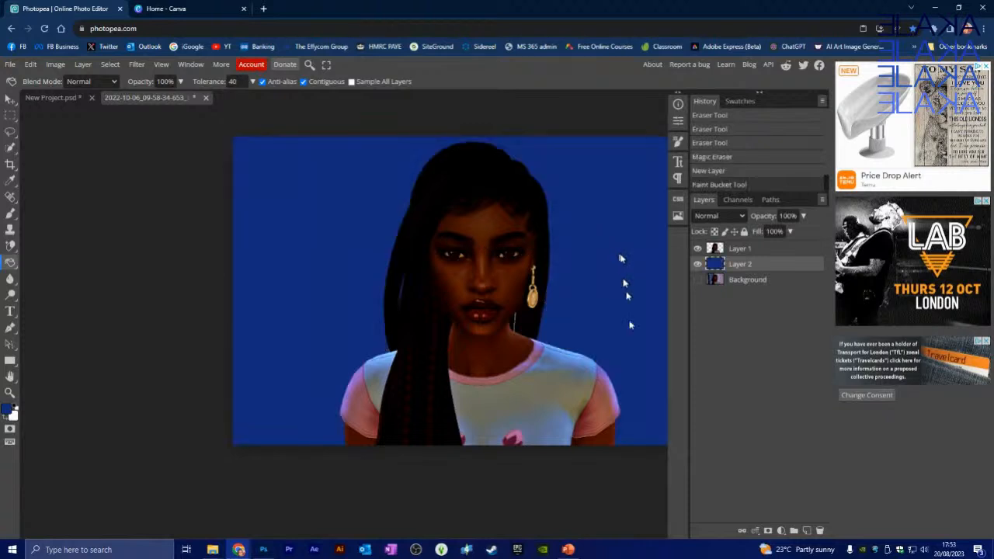
Centre the portrait in view and inspect the woman's cutout edges against the blue backdrop.
click(10, 376)
drag(498, 289, 335, 277)
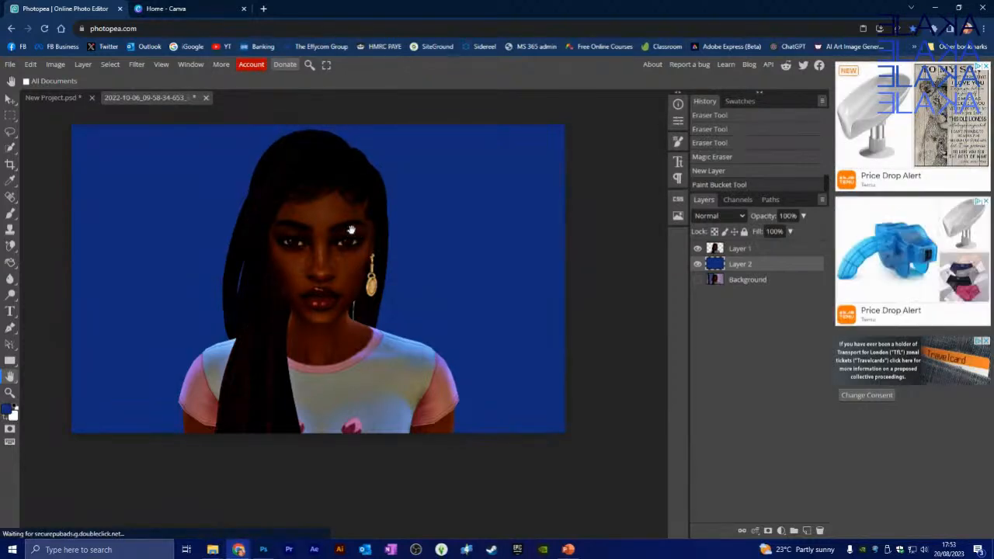
scroll(346, 231, up, 2)
scroll(349, 227, down, 2)
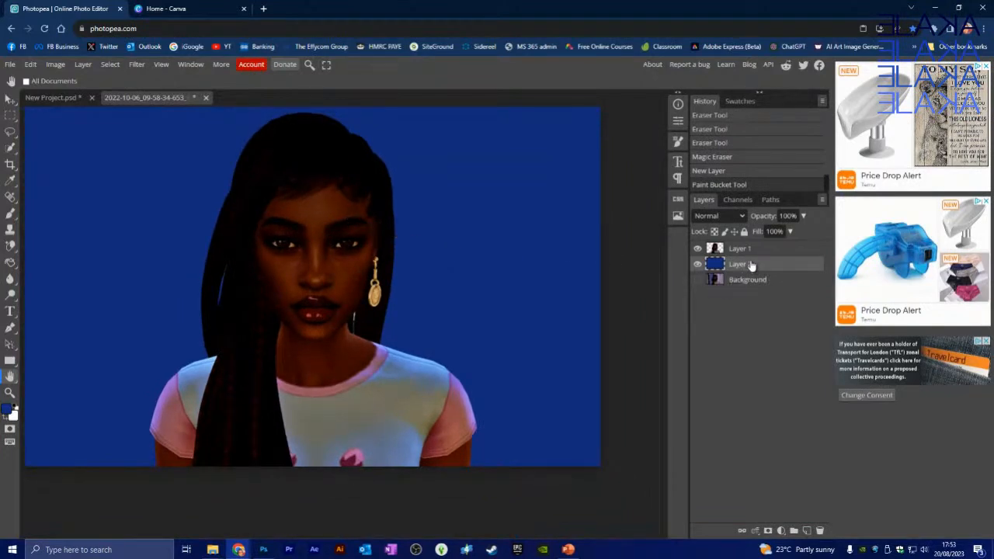
Delete the blue backdrop layer and save the woman's cutout so the linked smart object updates.
key(Delete)
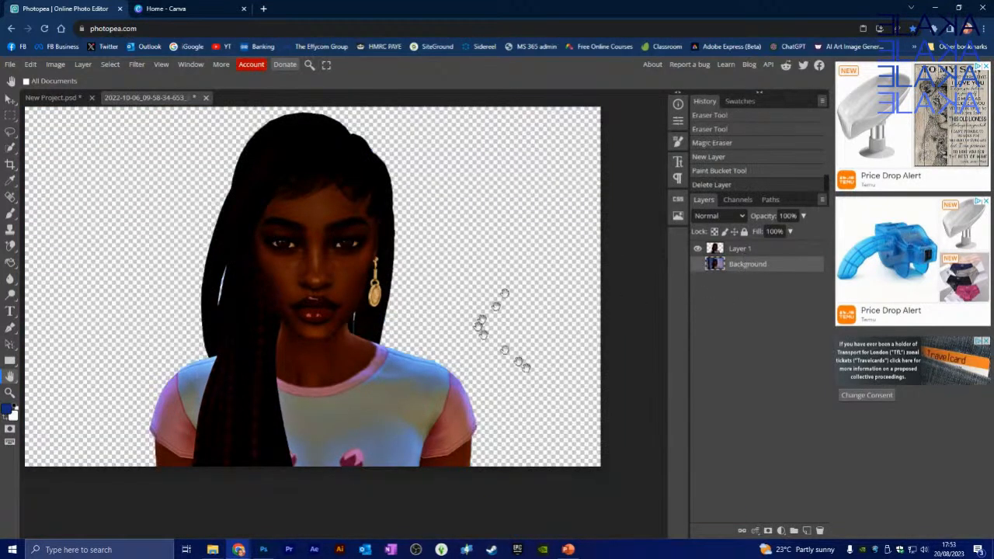
drag(257, 276, 296, 298)
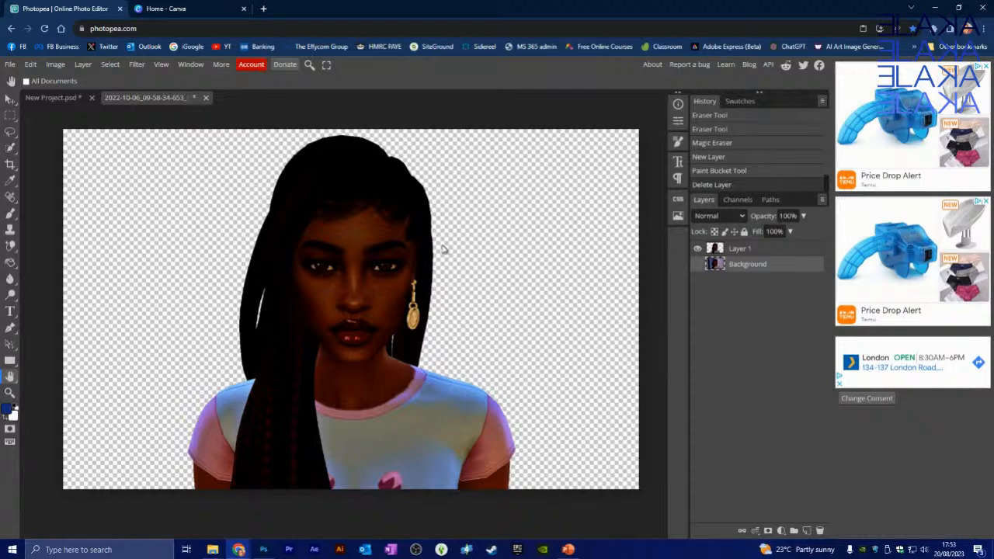
key(ctrl+s)
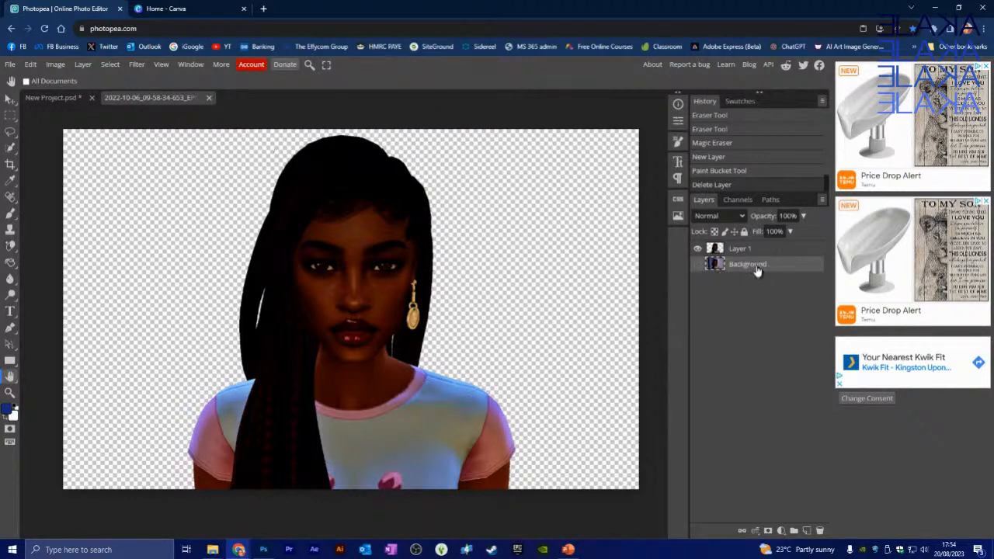
Return to New Project.psd, toggle the white Background layer's visibility to check the cutout's transparency, and leave that layer shown and selected.
click(51, 99)
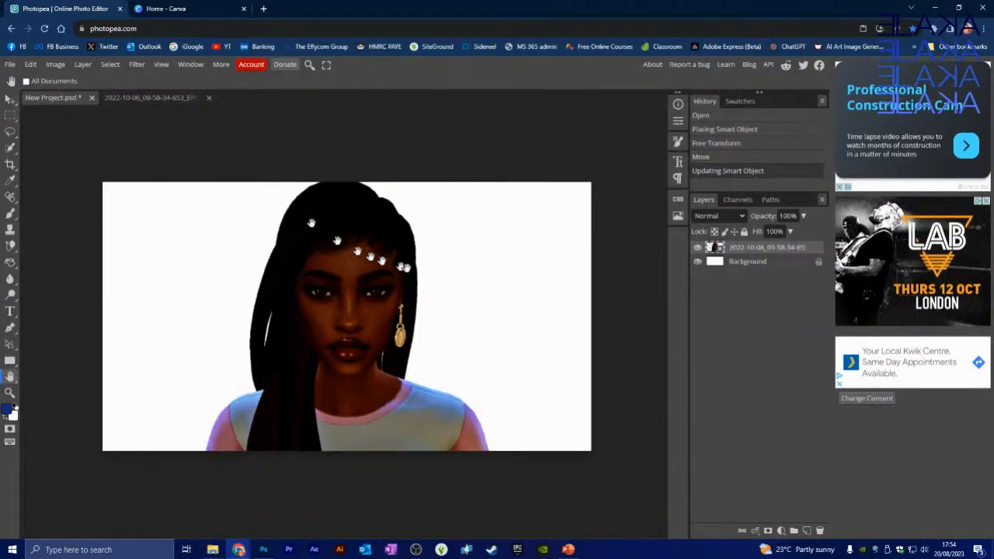
click(698, 263)
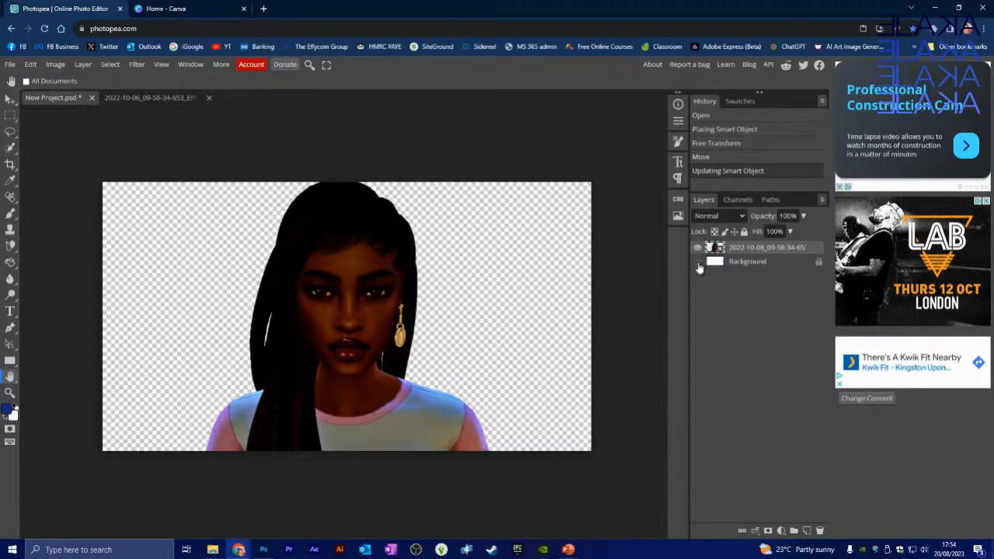
click(698, 262)
click(698, 262)
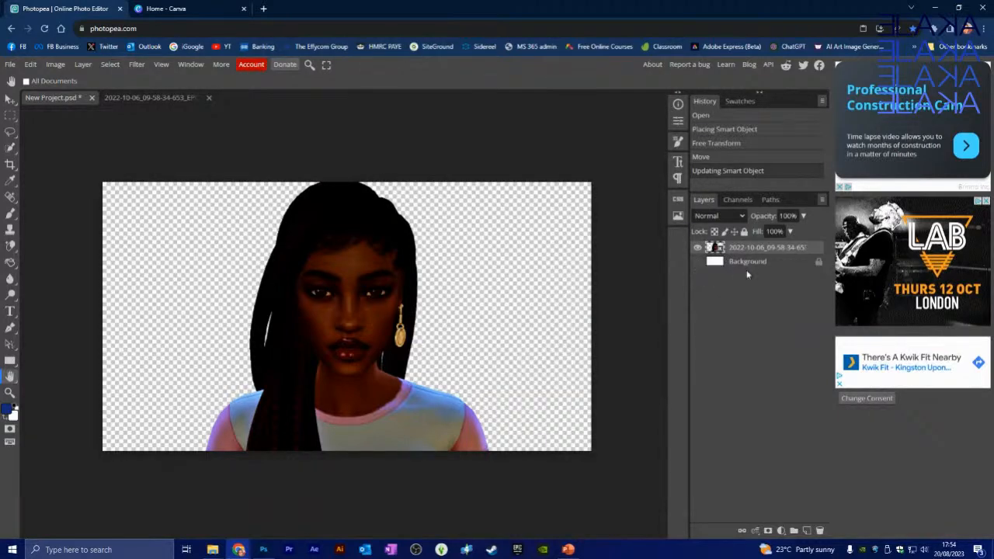
click(698, 263)
click(698, 262)
click(697, 263)
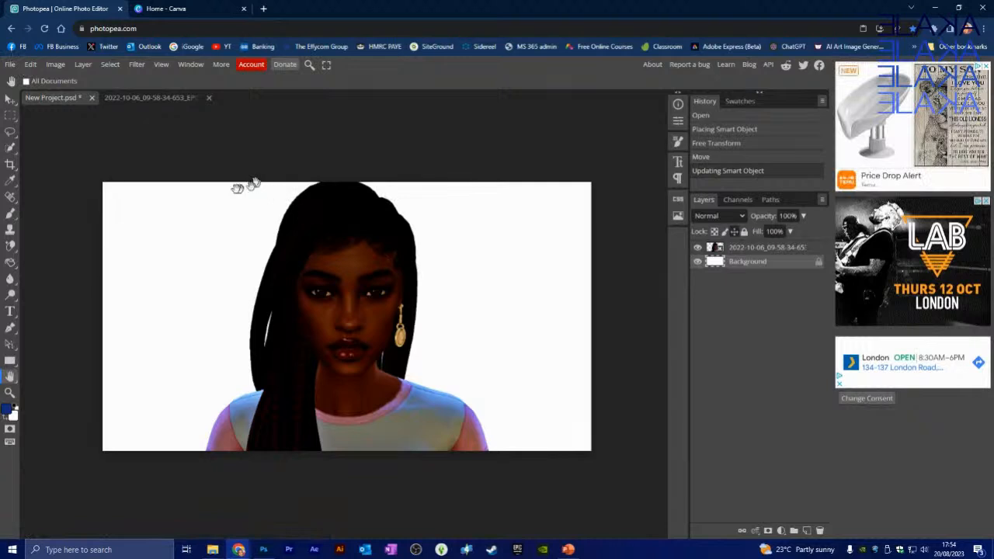
Start placing an image into the project and browse the Seagate Expansion Drive to Gaming > Screenshots > New folder.
click(10, 64)
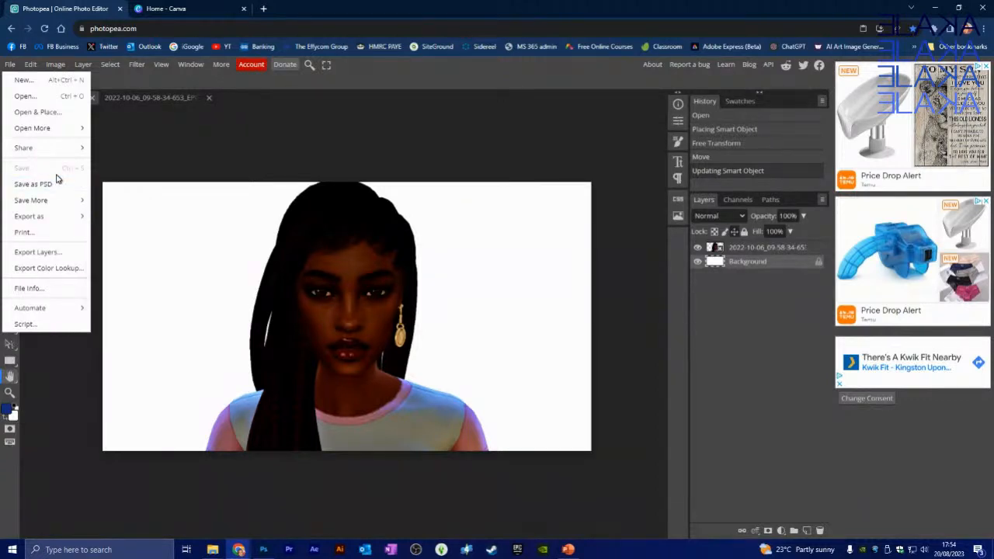
mouse_move(44, 148)
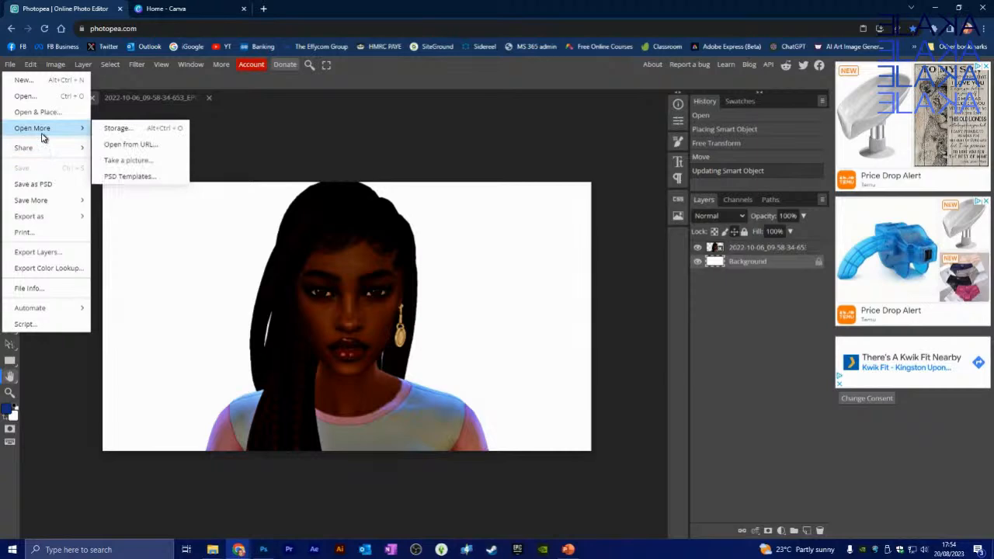
click(39, 111)
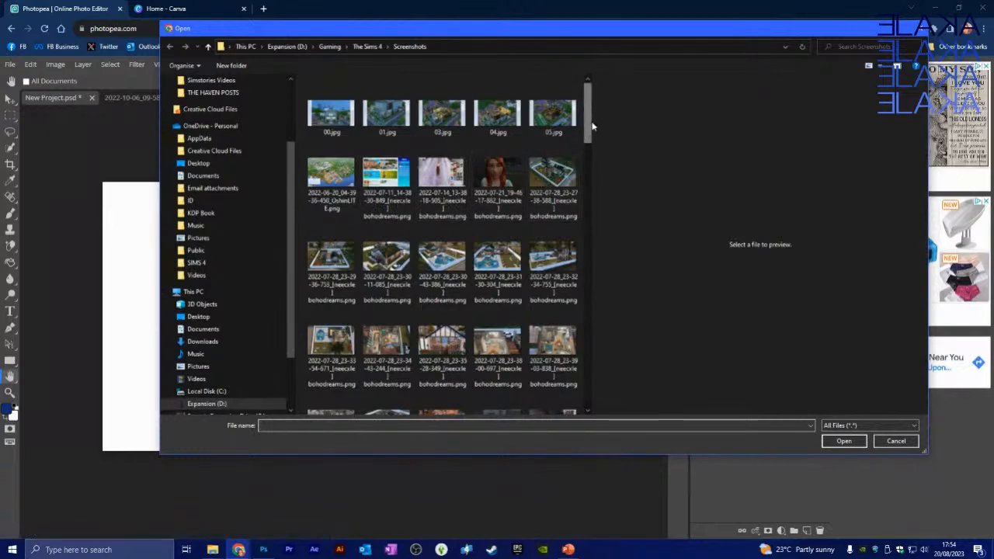
drag(591, 128, 578, 213)
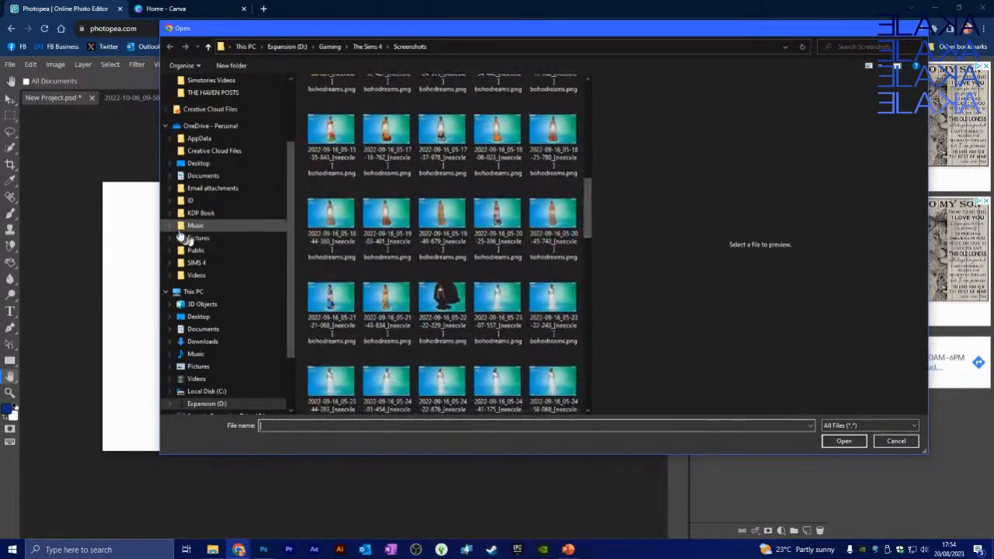
scroll(210, 262, down, 2)
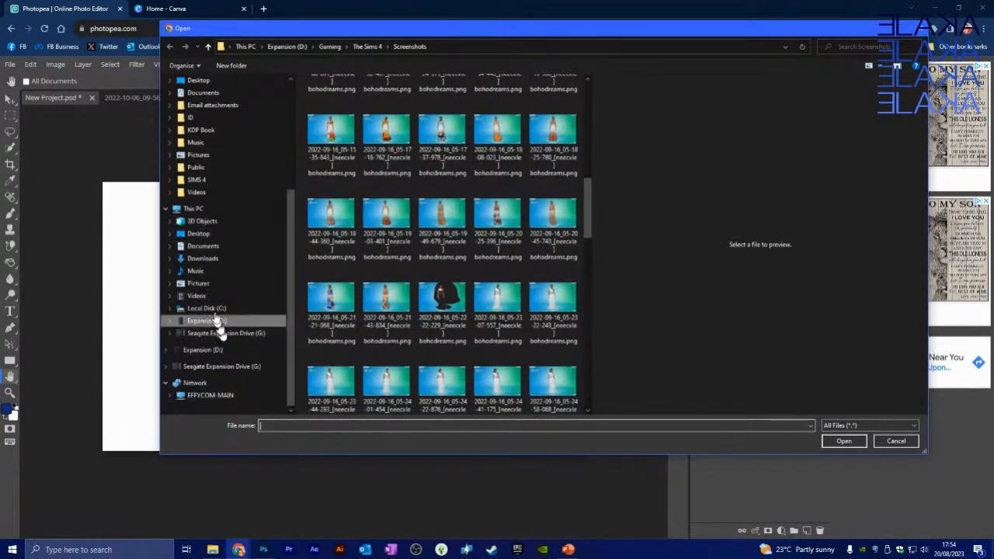
scroll(219, 272, up, 4)
scroll(216, 226, up, 1)
click(210, 175)
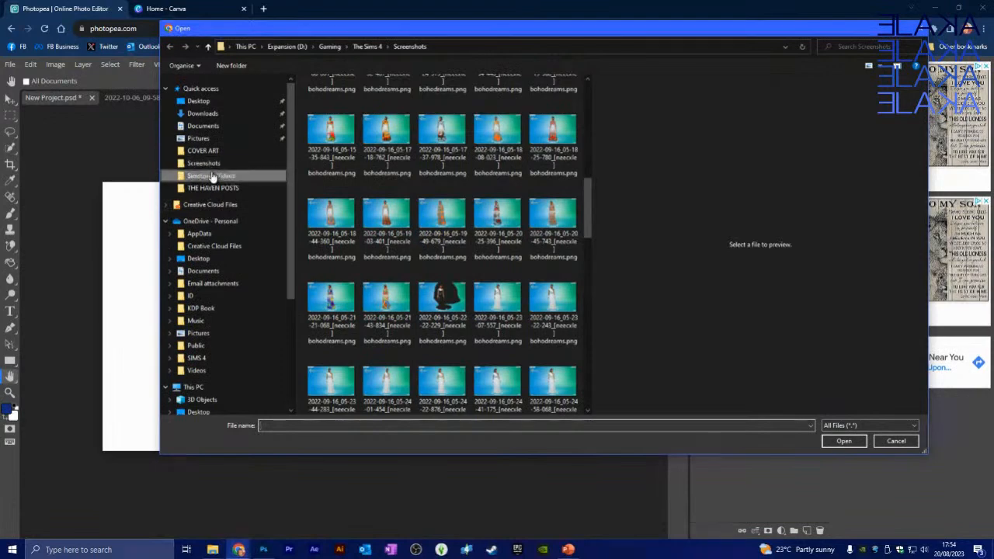
click(369, 46)
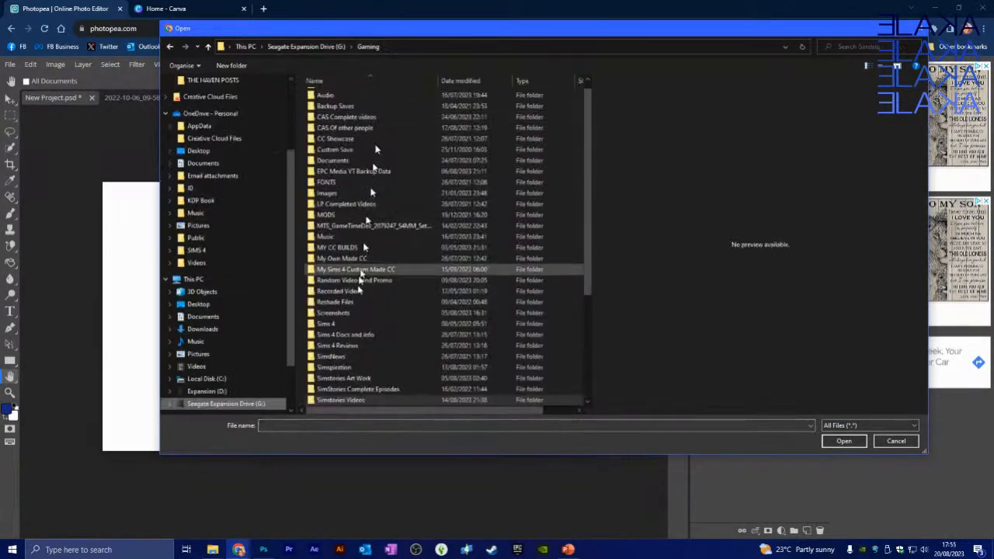
scroll(342, 287, down, 3)
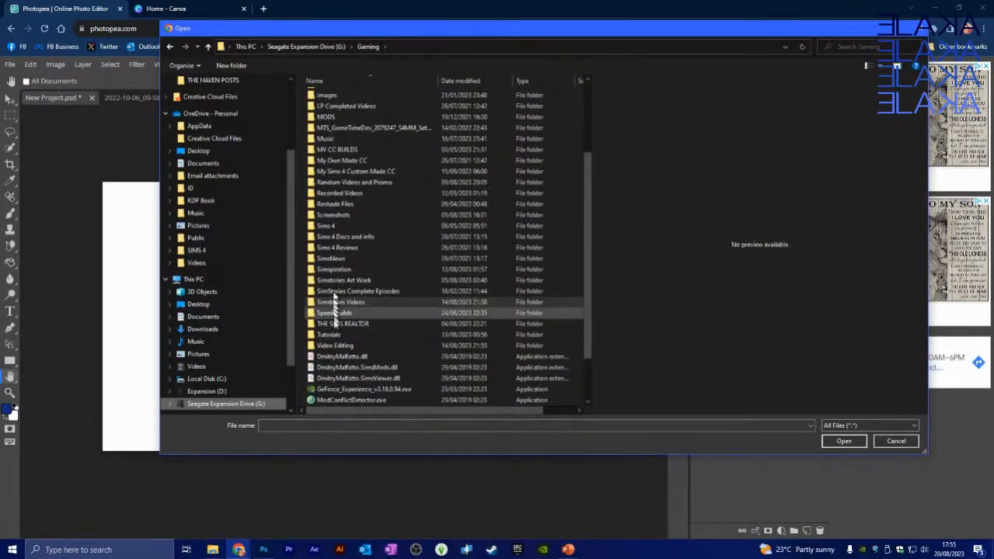
double_click(349, 215)
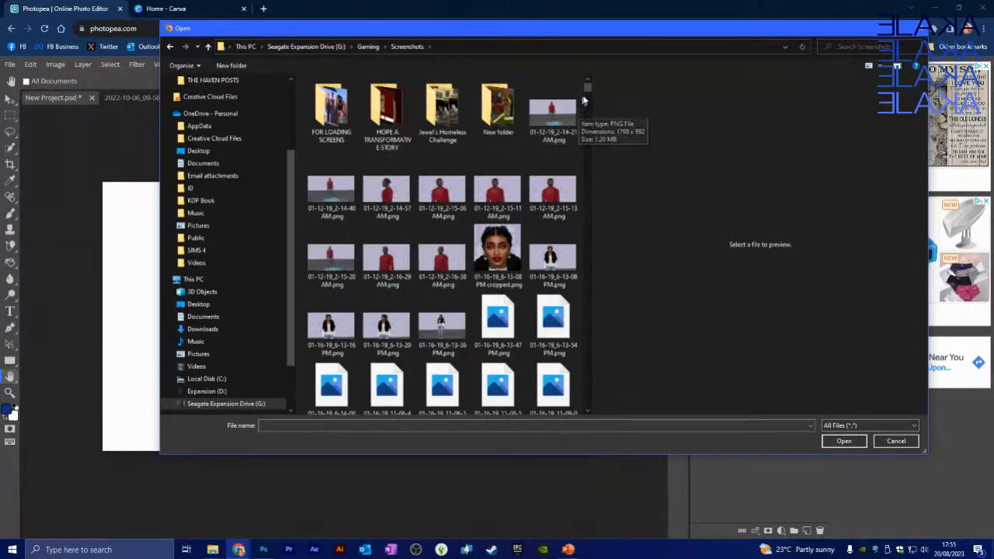
double_click(497, 109)
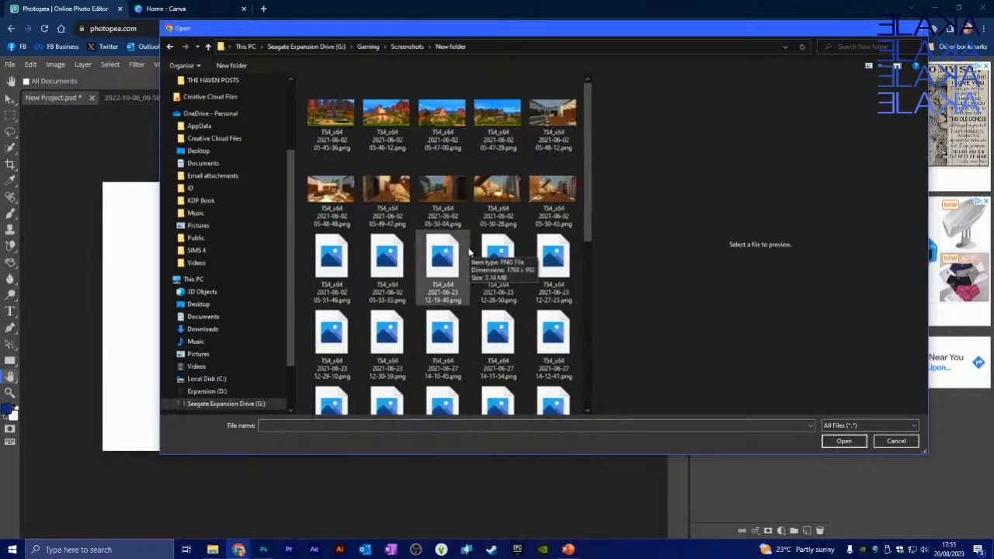
scroll(469, 245, down, 5)
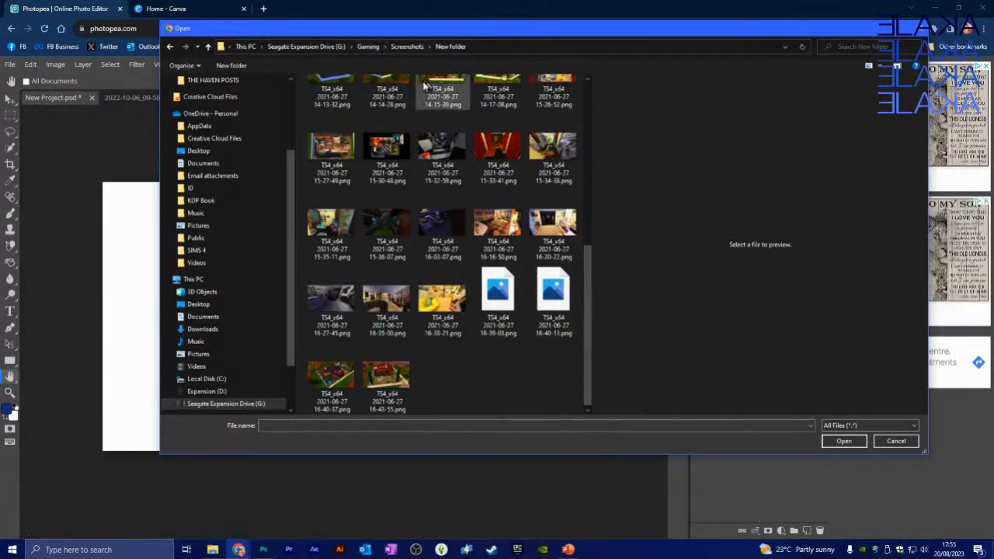
scroll(437, 178, up, 2)
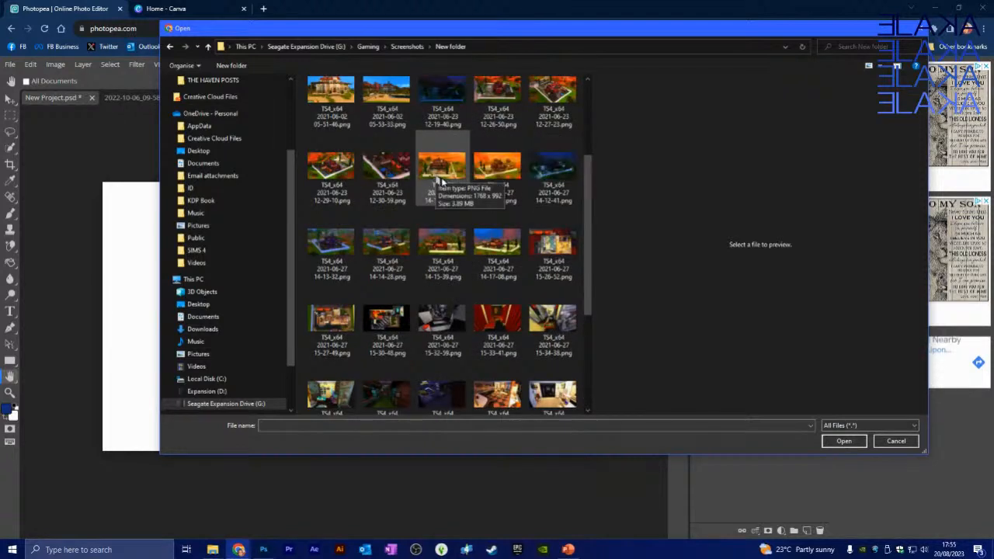
click(447, 245)
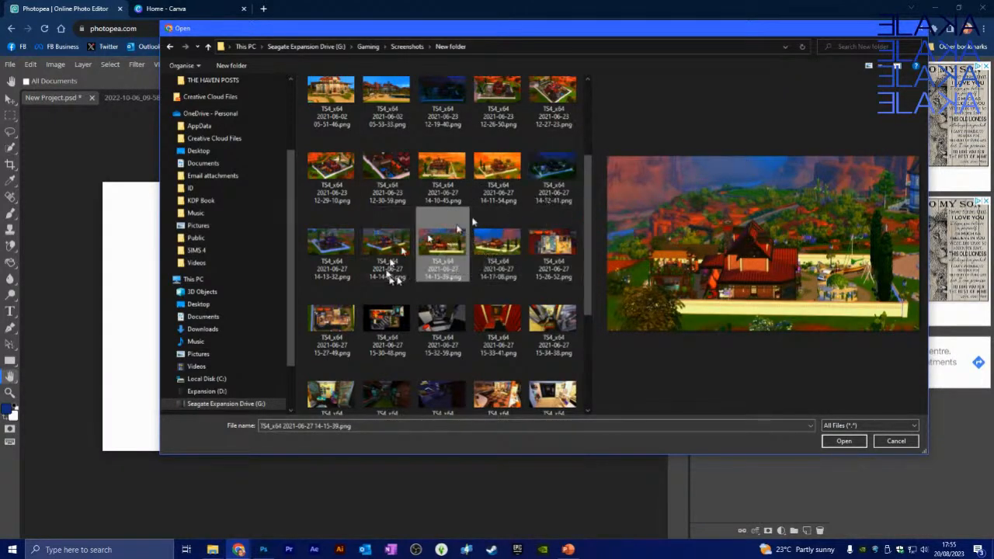
click(544, 183)
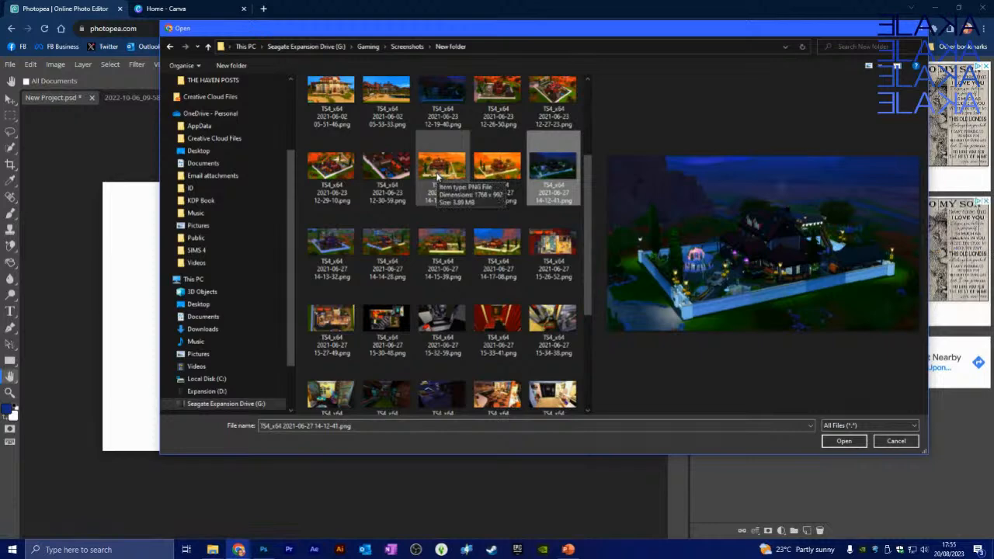
click(850, 439)
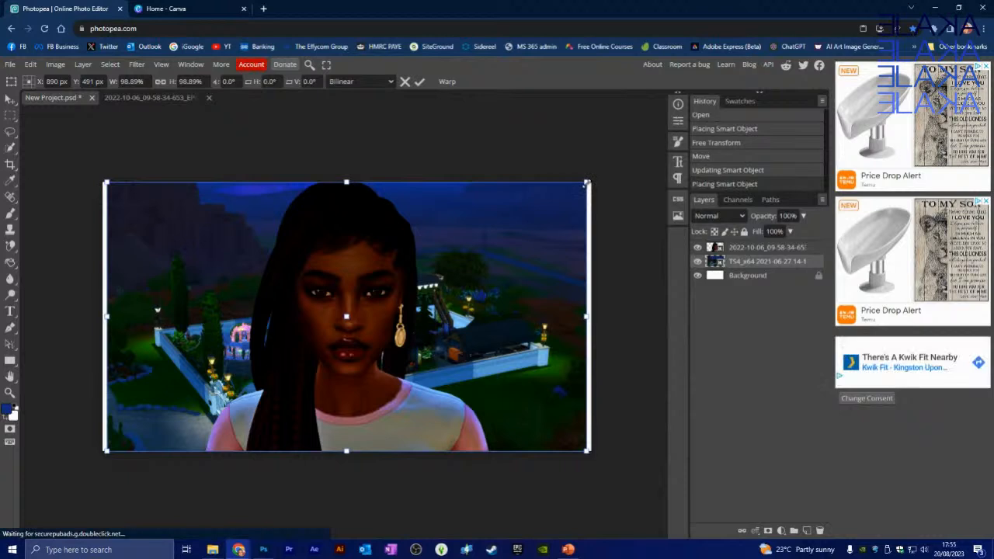
drag(587, 184, 593, 178)
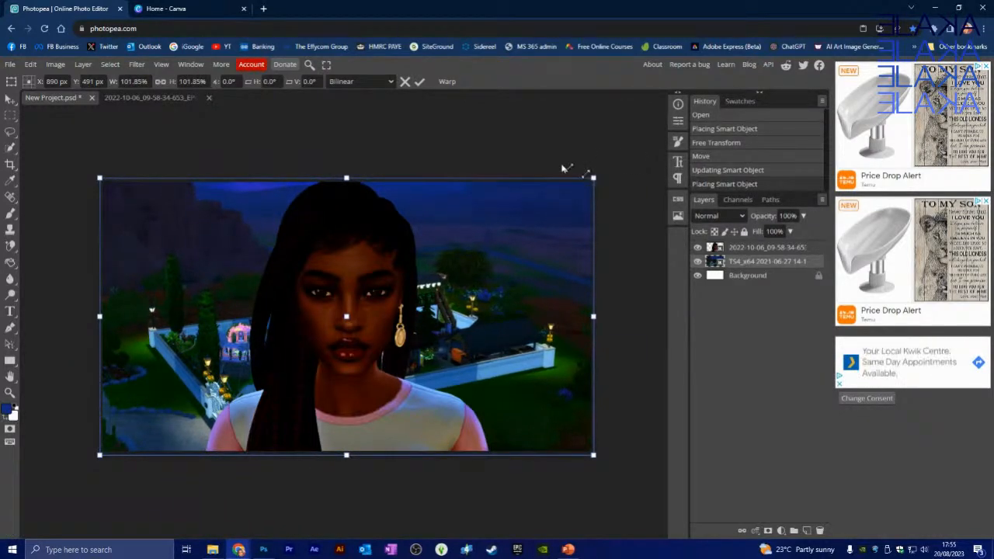
click(419, 81)
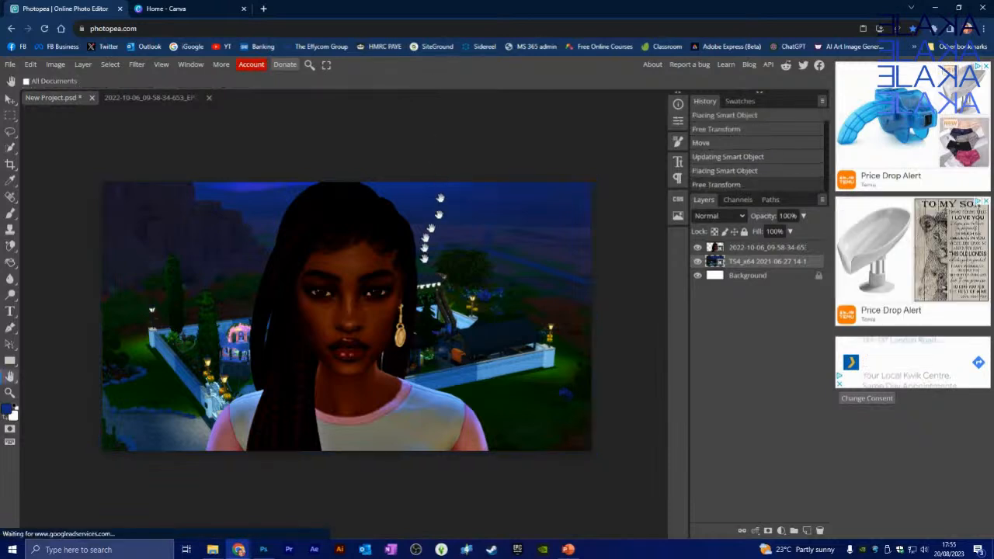
Scale the woman's cutout layer down to about 75.62% and position it in the lower left corner of the canvas.
click(10, 99)
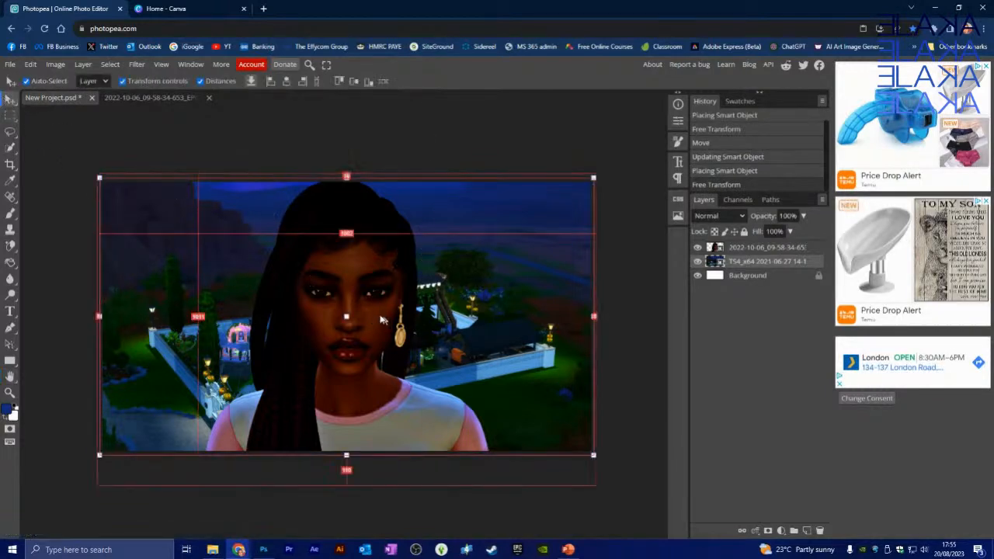
click(758, 249)
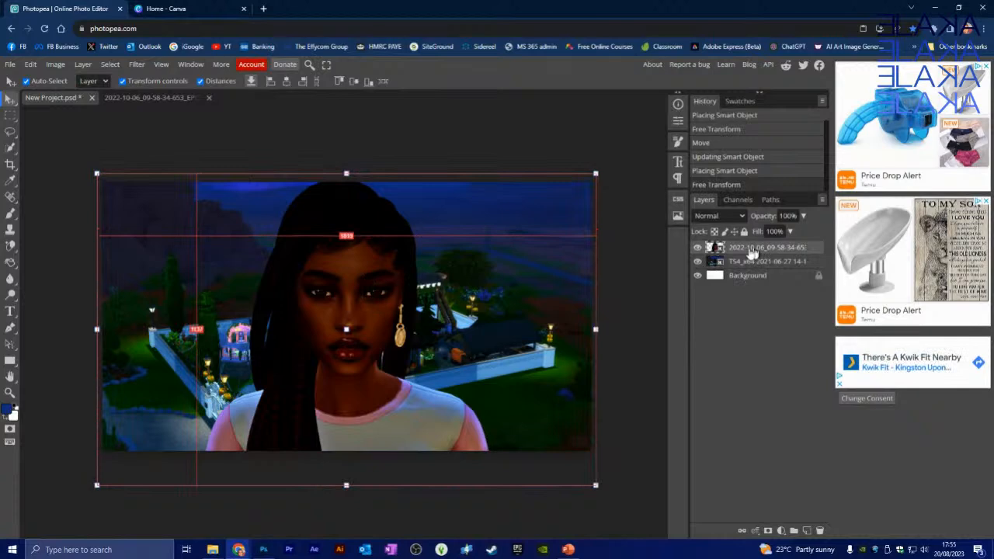
drag(367, 284, 363, 260)
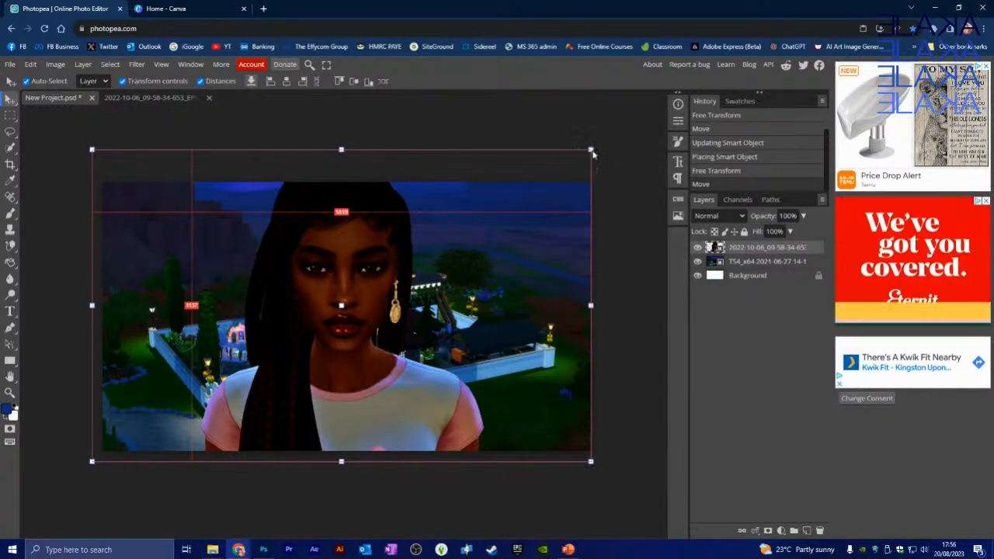
drag(592, 154, 516, 198)
drag(355, 247, 197, 287)
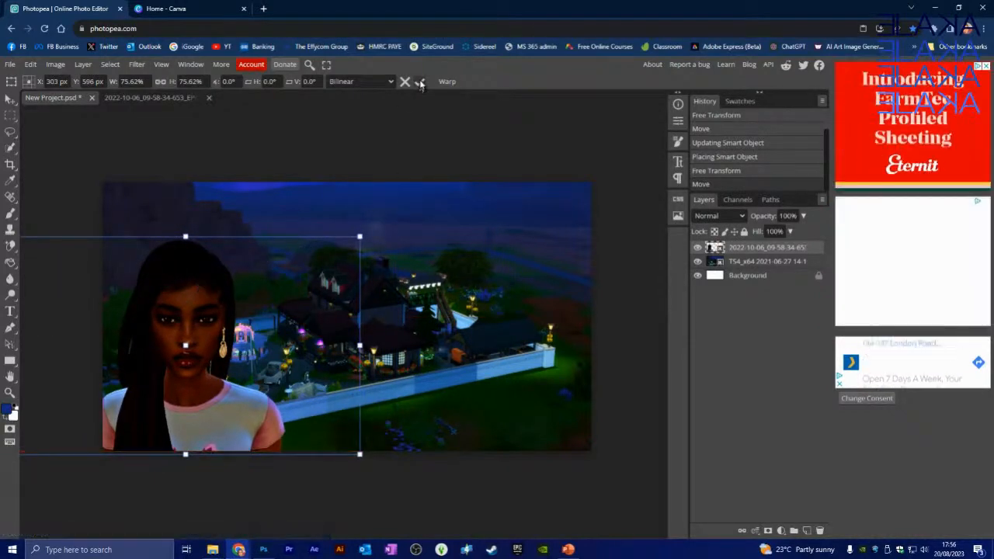
key(Return)
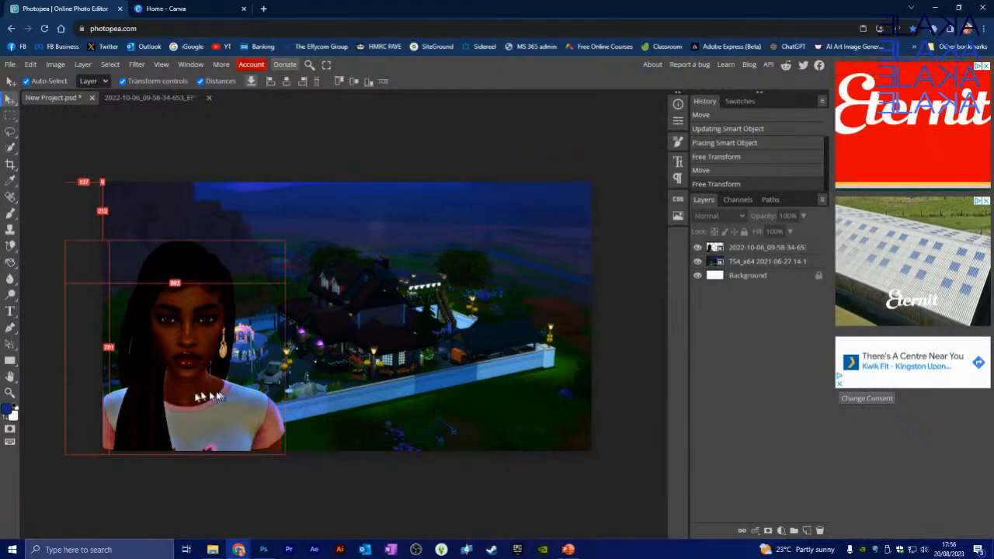
Move the woman's cutout to the lower right corner of the canvas and keep its layer selected.
drag(258, 390, 549, 396)
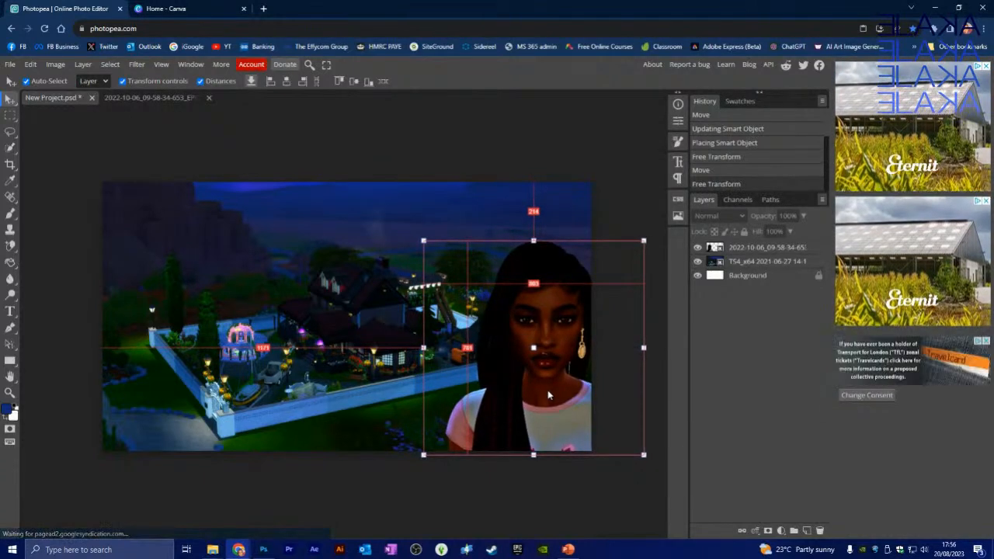
click(479, 121)
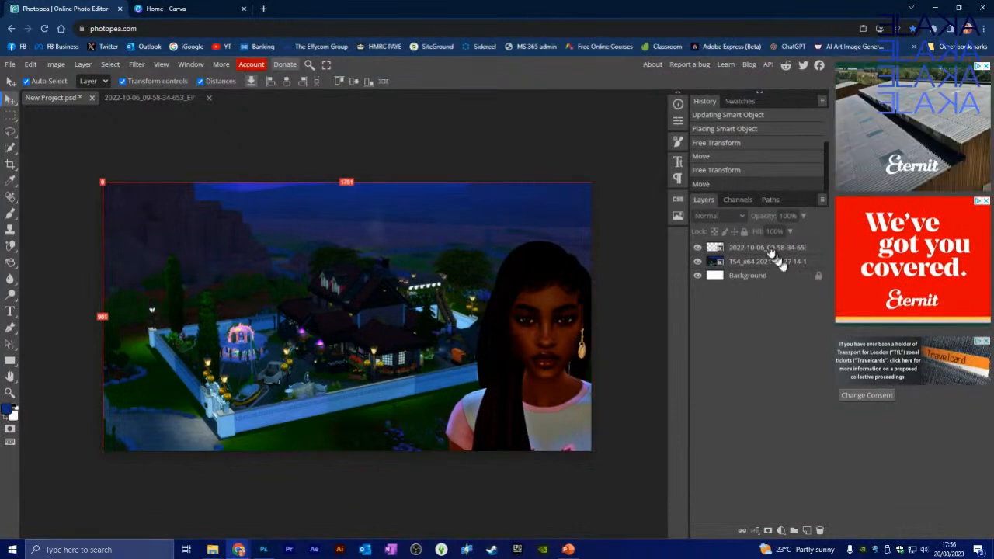
click(773, 248)
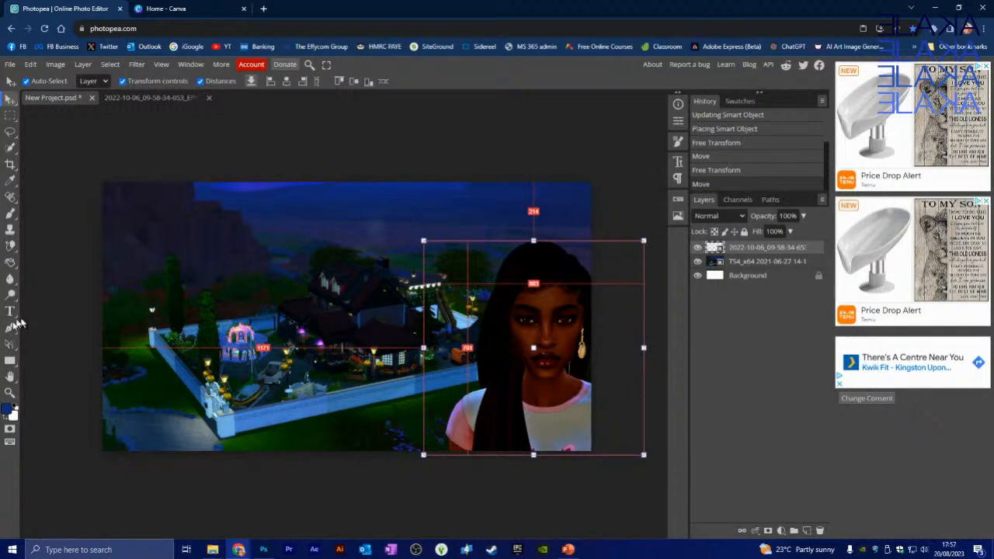
Add a text layer reading STRANGERVILLE NIGHTS in the sky area of the house scene.
click(10, 312)
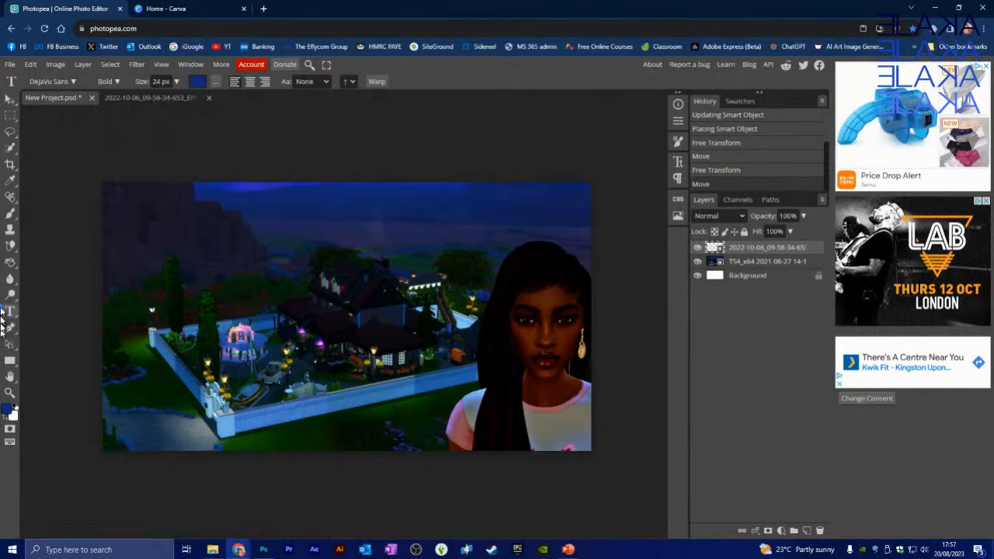
click(258, 219)
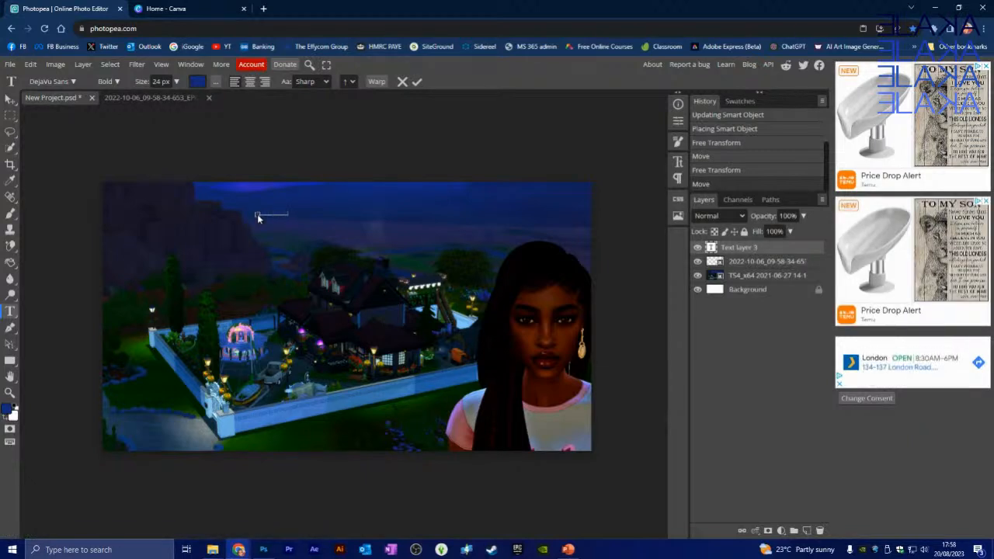
click(257, 216)
text(Welcome to A)
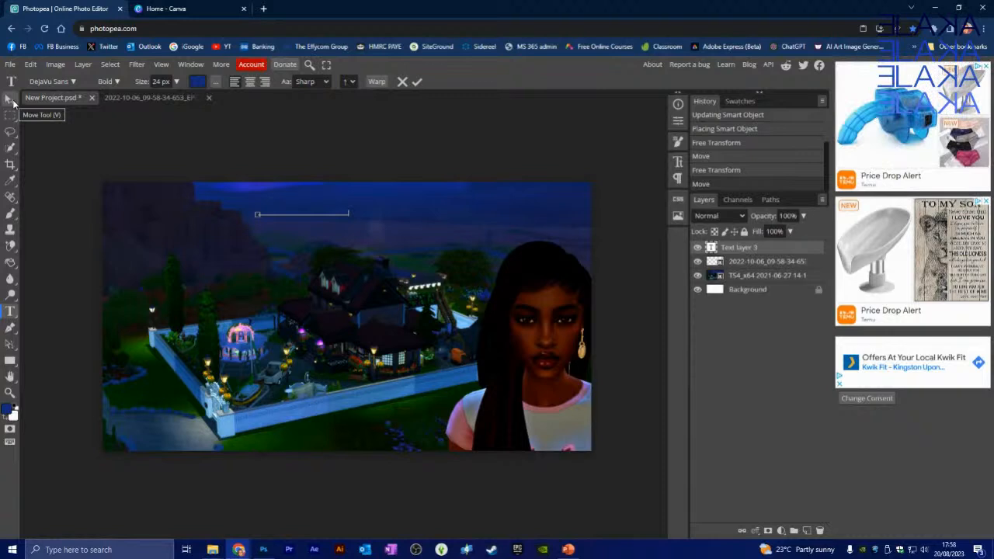
Scale the STRANGERVILLE NIGHTS title to about 368% width and 409% height and centre it along the canvas's upper edge.
click(9, 99)
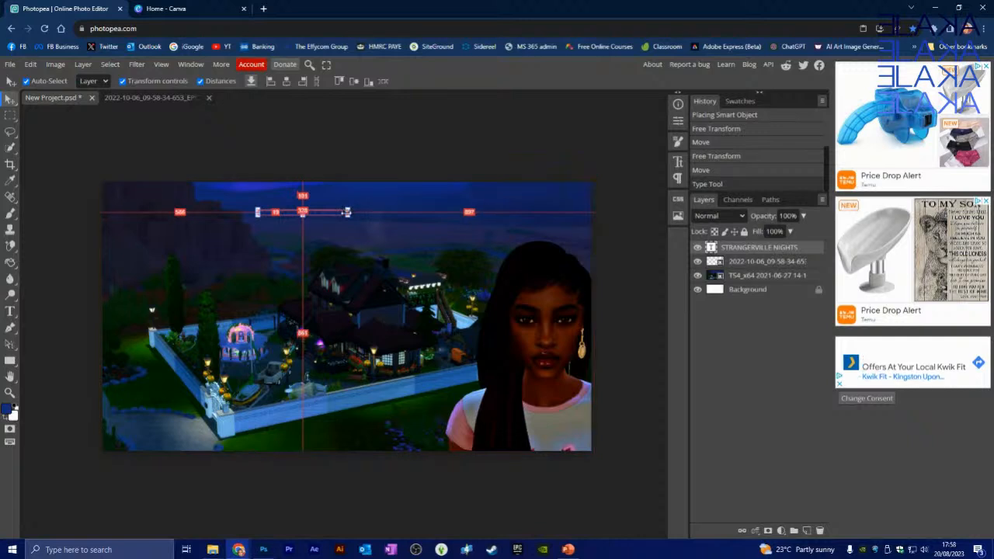
drag(347, 212, 470, 200)
drag(399, 217, 439, 211)
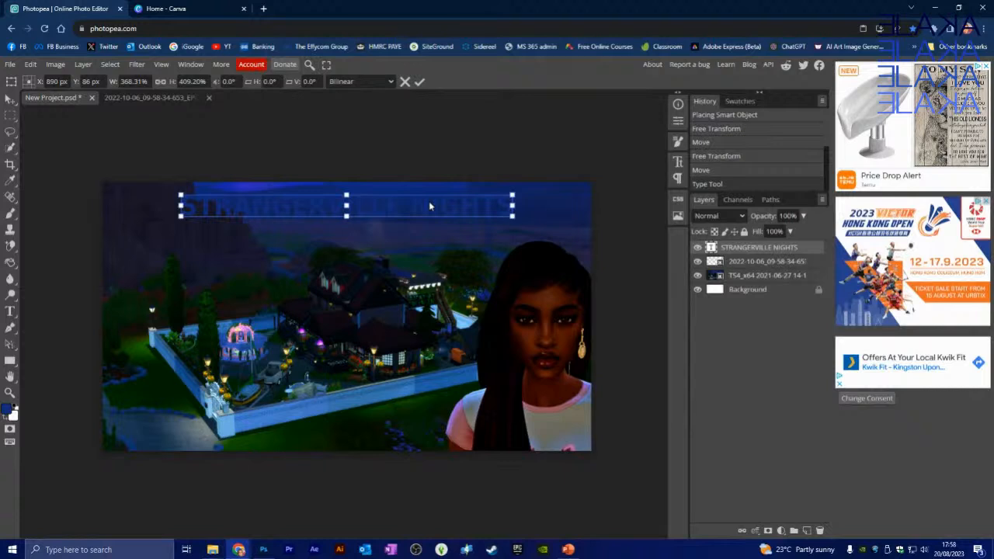
click(678, 161)
click(630, 204)
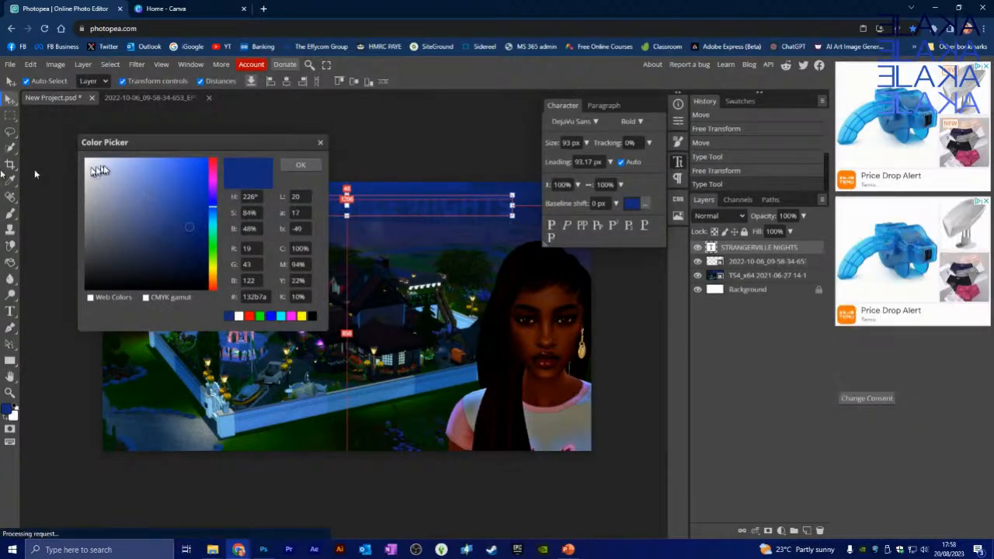
click(321, 146)
click(678, 161)
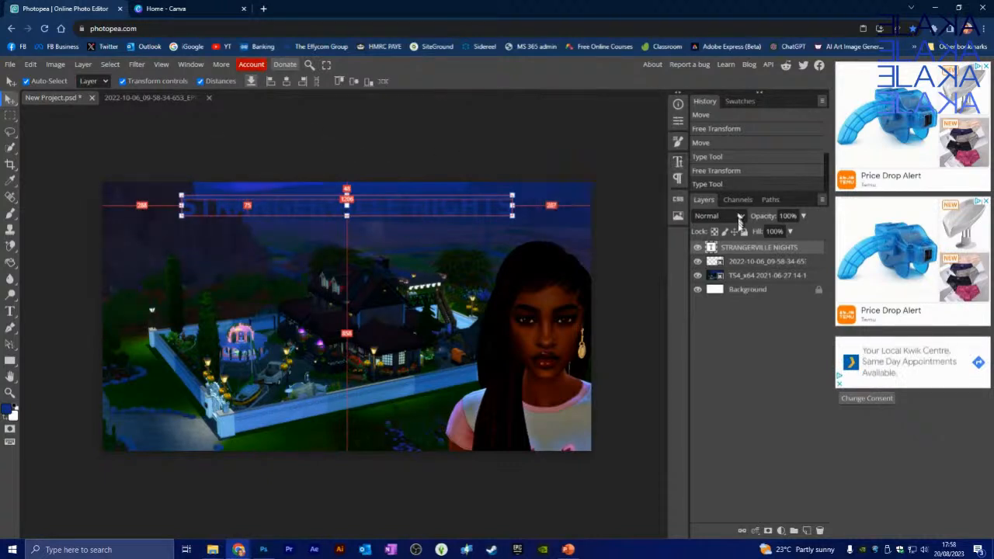
Add an 18 px outside stroke in muted purple #8b5b91 to the STRANGERVILLE NIGHTS text layer.
right_click(751, 253)
click(768, 259)
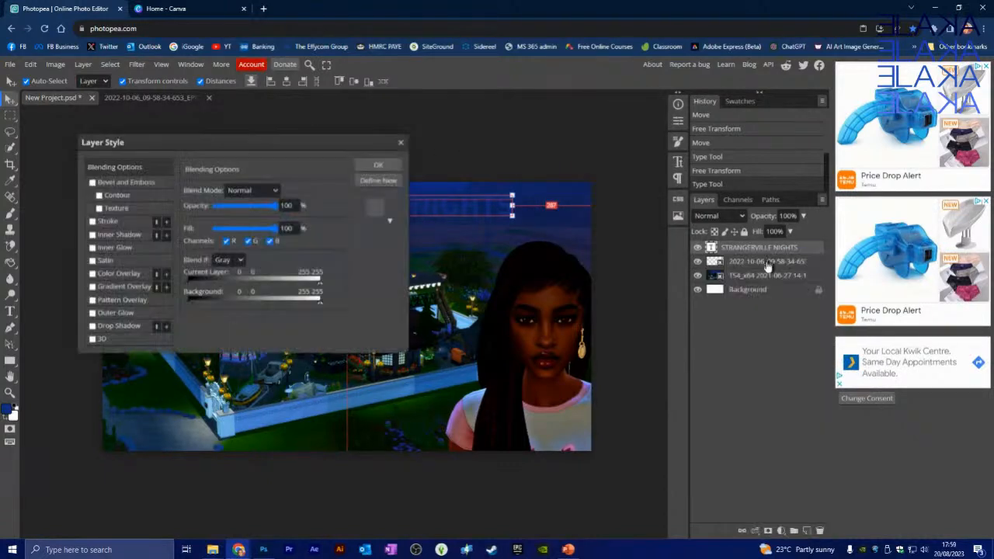
mouse_move(321, 149)
mouse_down()
mouse_move(548, 392)
mouse_move(448, 267)
mouse_up()
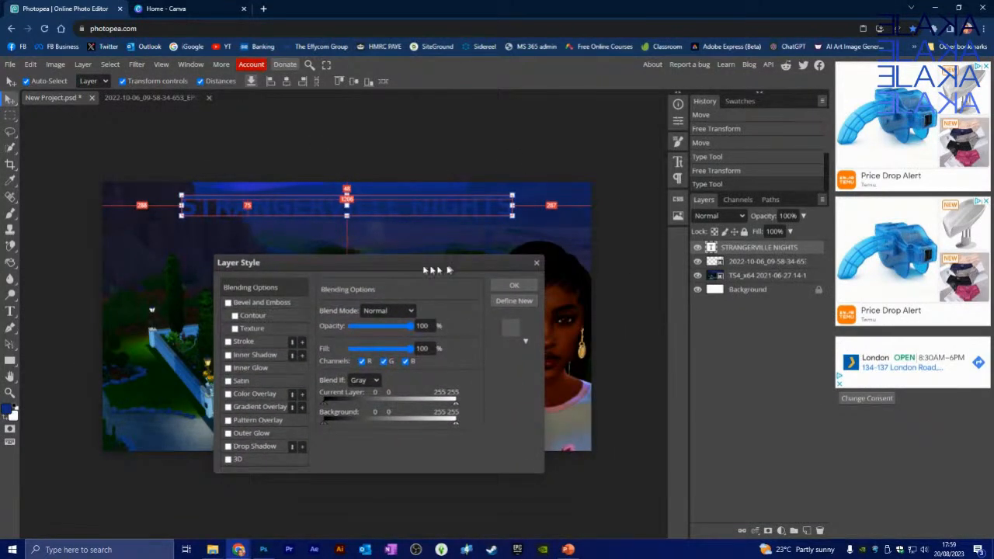
click(241, 343)
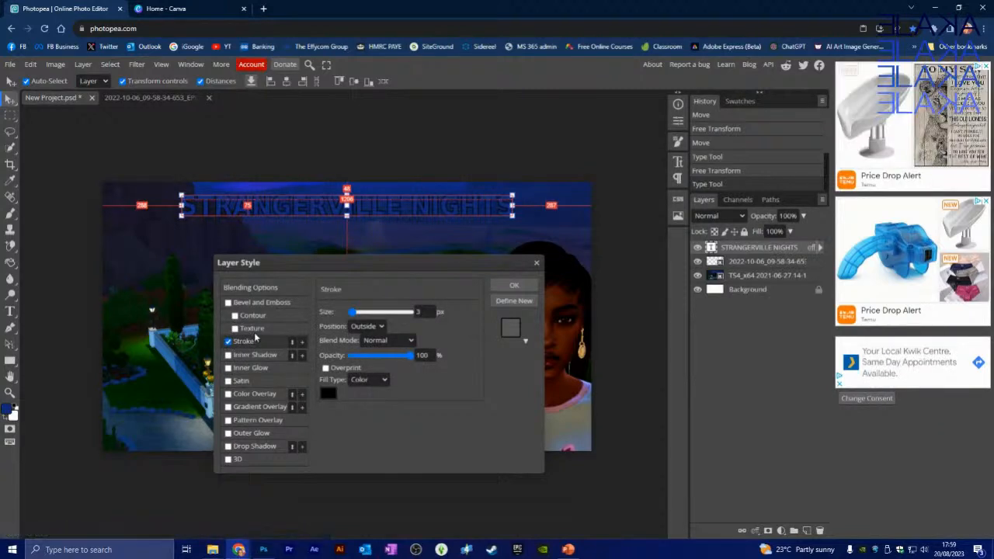
click(329, 395)
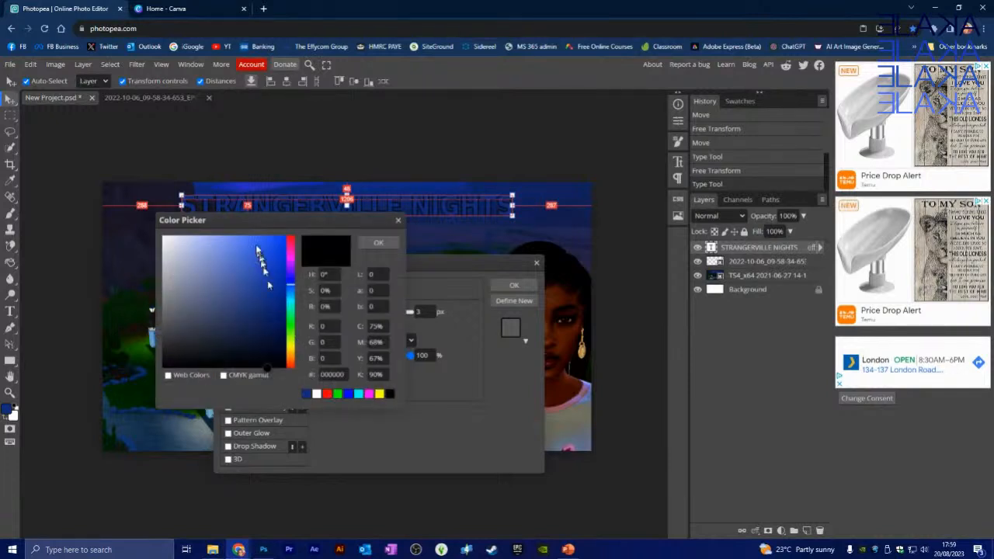
drag(269, 221, 710, 249)
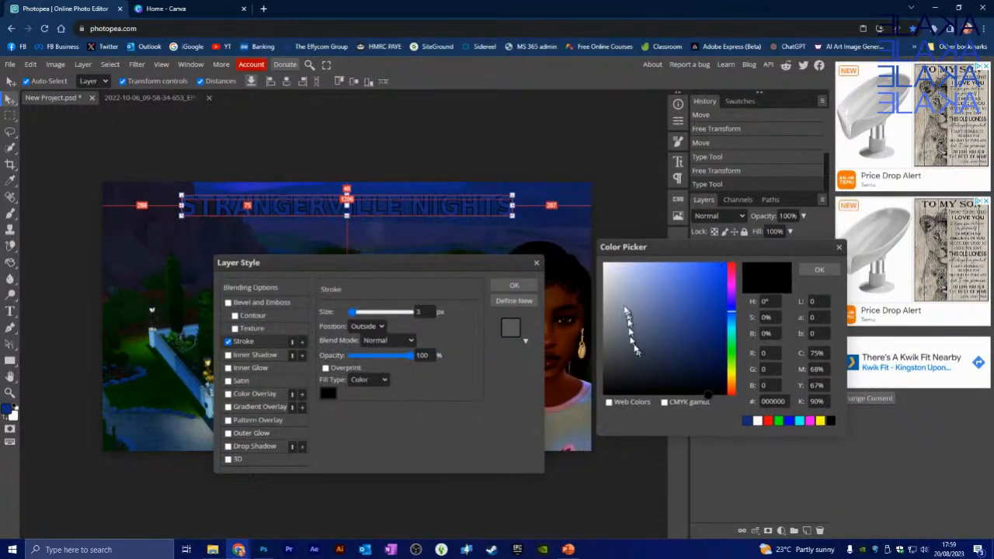
click(576, 400)
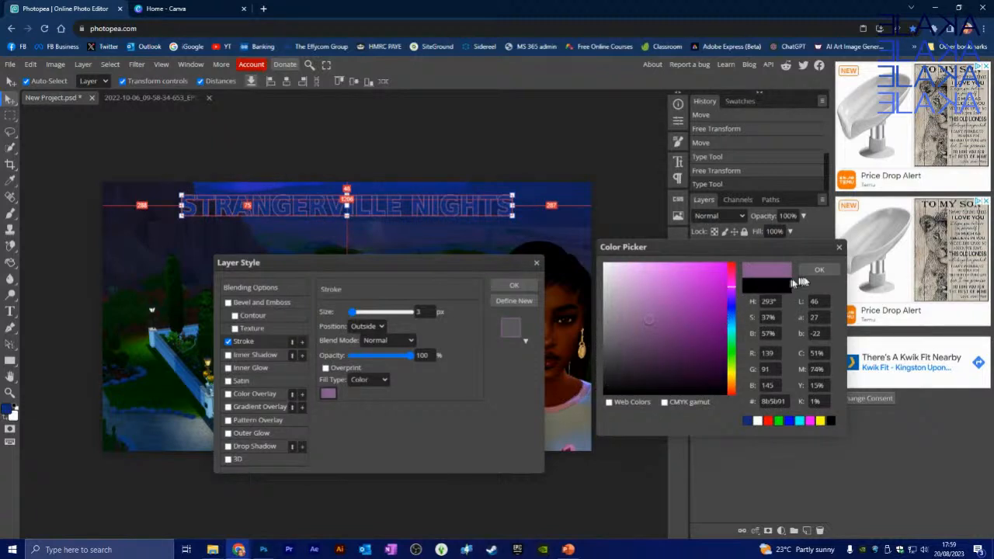
click(820, 269)
drag(352, 313, 360, 321)
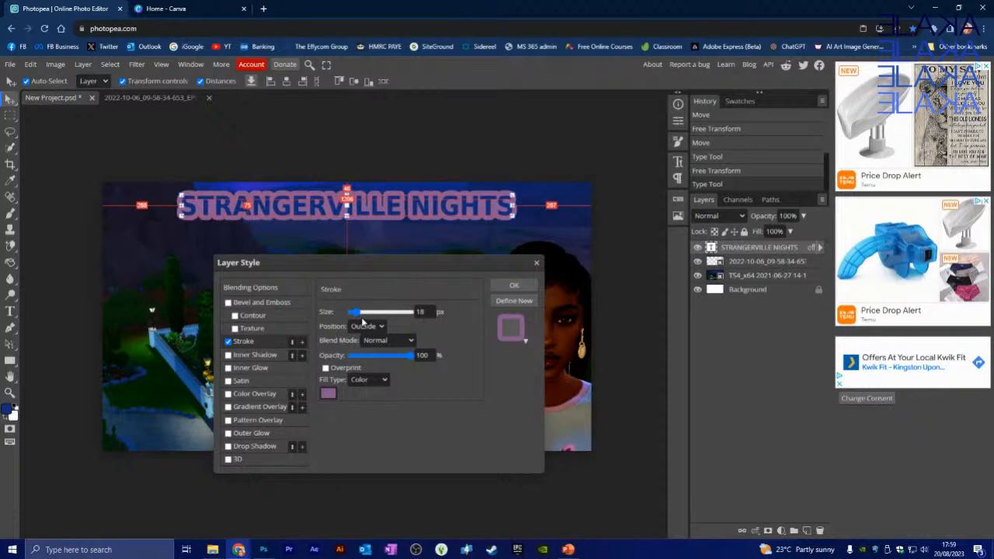
click(516, 286)
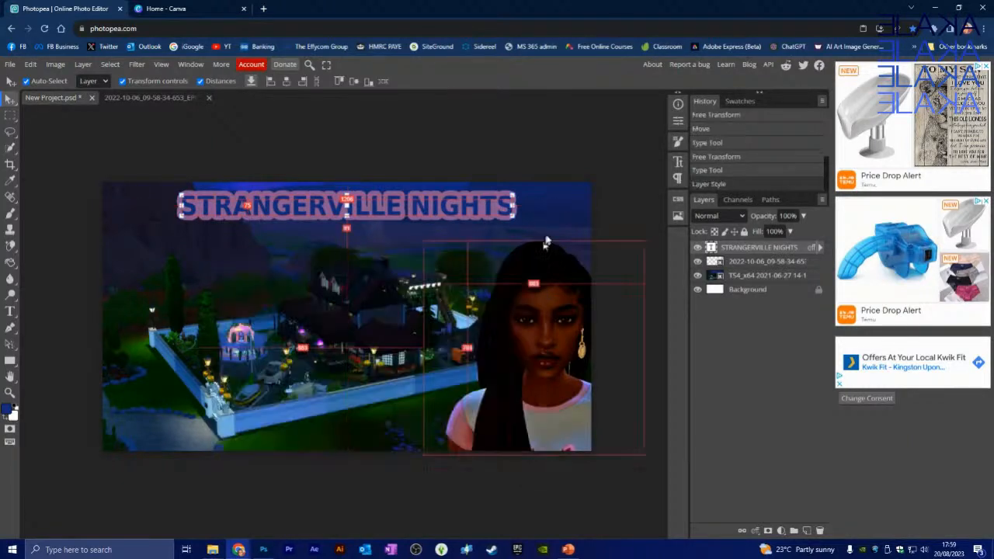
click(495, 143)
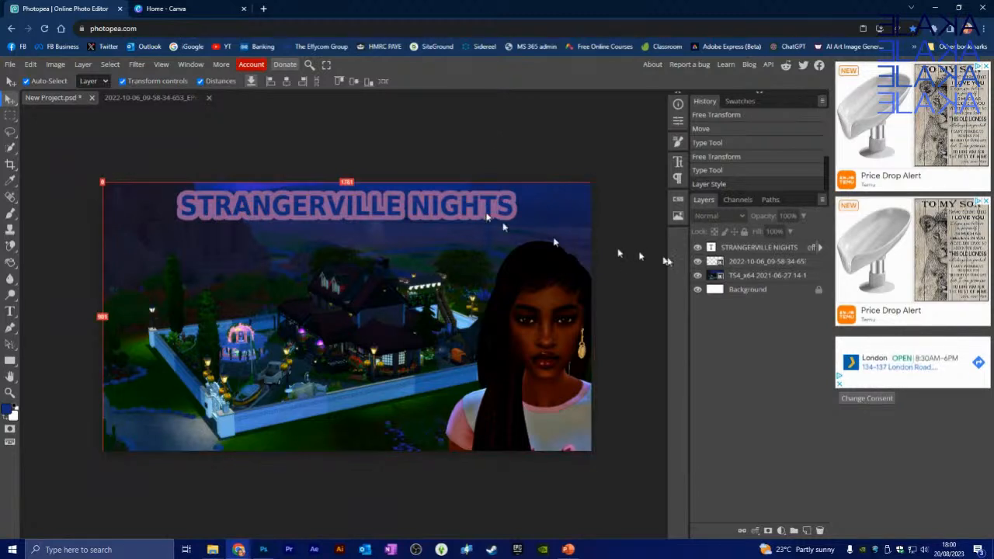
Enlarge the title to about 121% and shift it slightly down, centred at about X 890 px, Y 114 px.
click(747, 248)
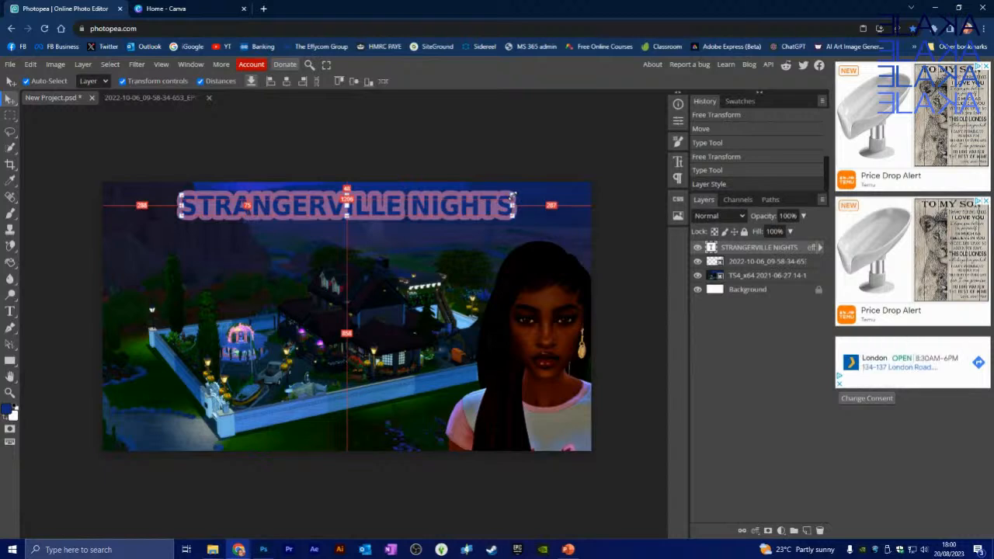
drag(513, 199, 529, 196)
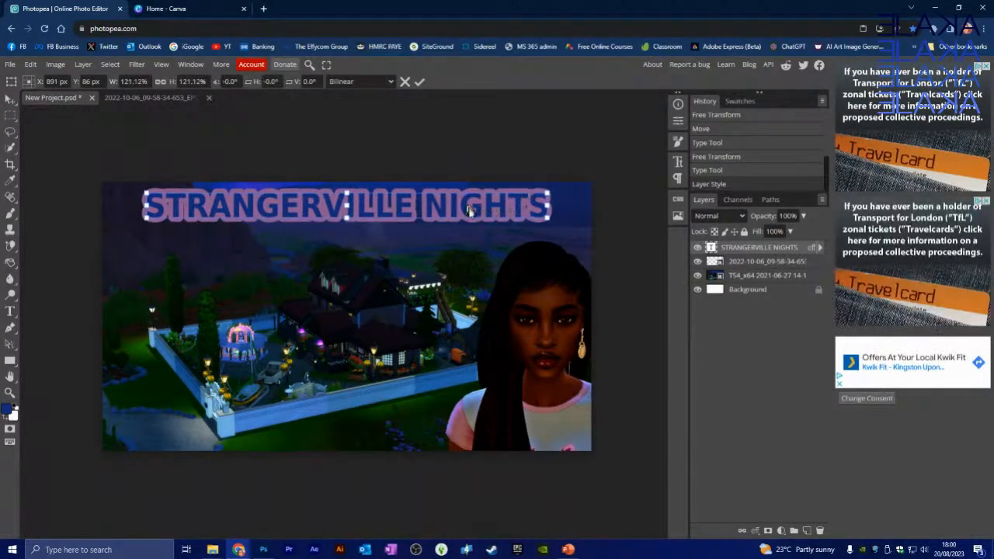
mouse_move(467, 208)
mouse_down()
mouse_move(450, 215)
mouse_move(469, 216)
mouse_up()
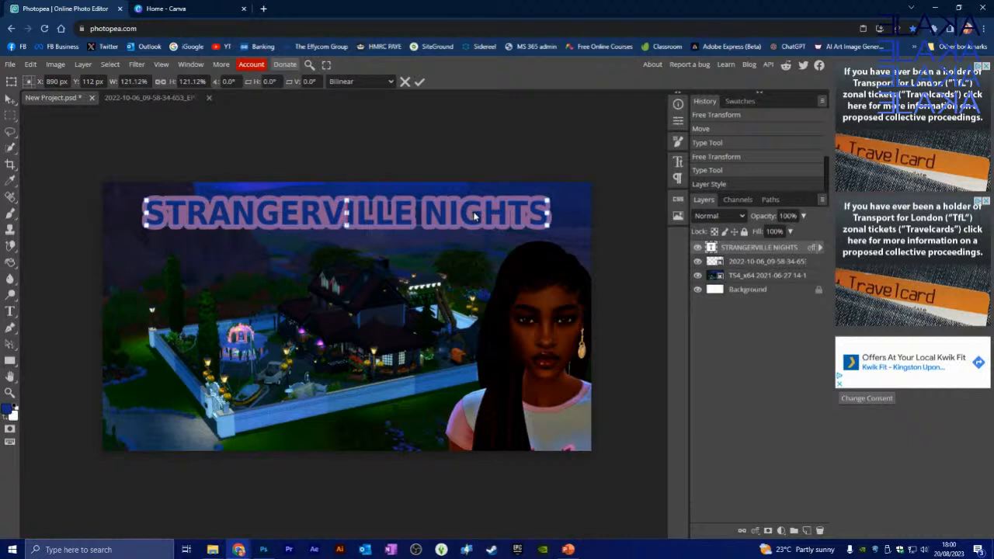
drag(473, 216, 471, 217)
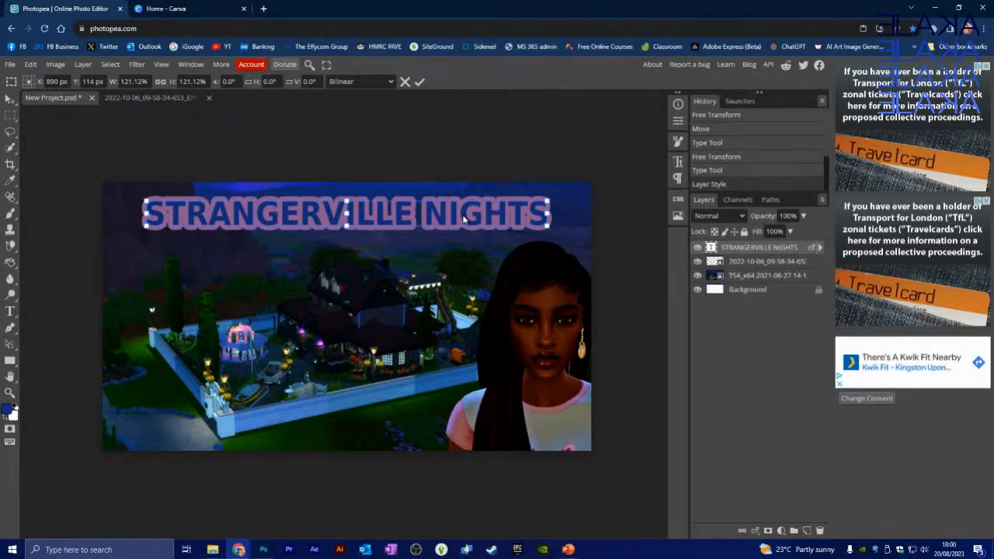
click(420, 82)
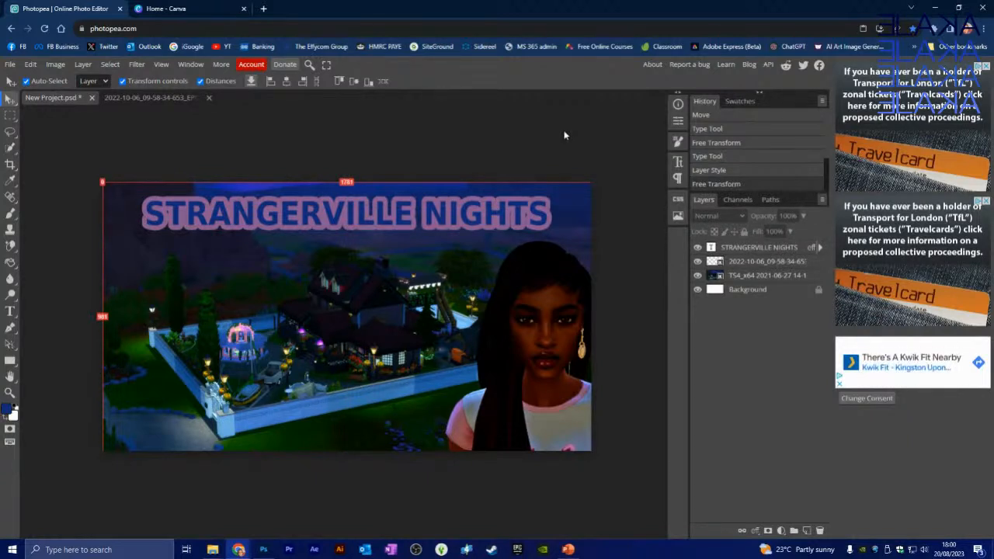
Start placing another image above the title layer and browse to the root of the Seagate Expansion Drive (G:).
click(760, 248)
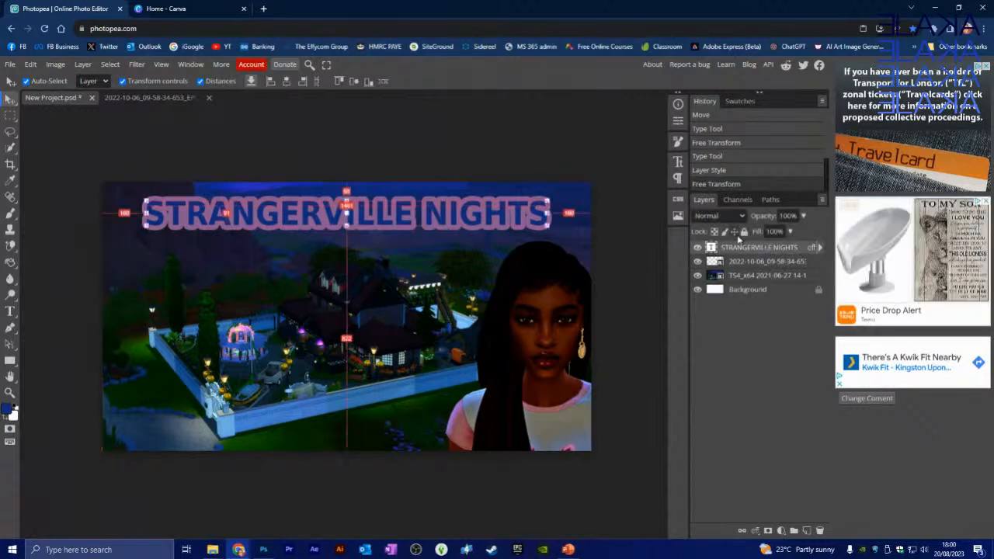
click(10, 64)
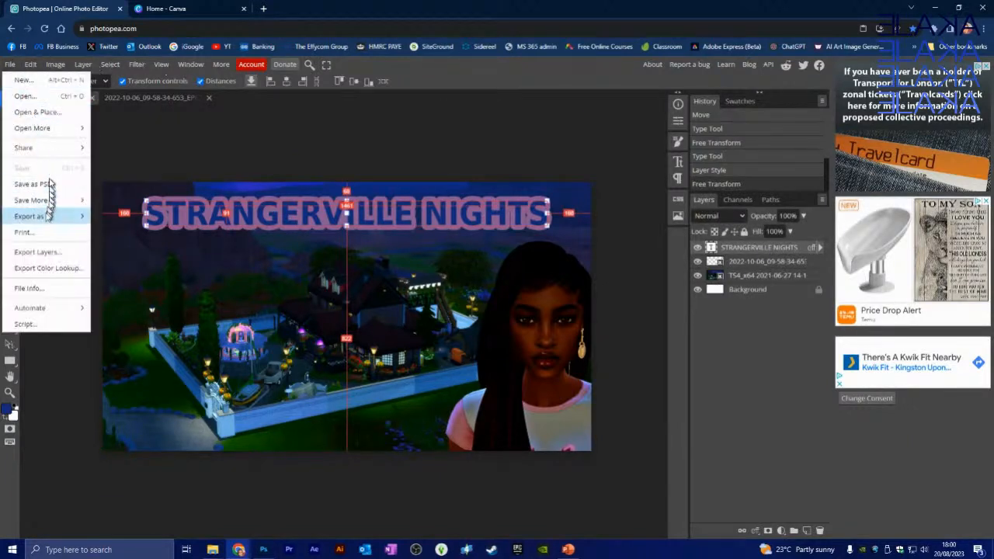
click(45, 112)
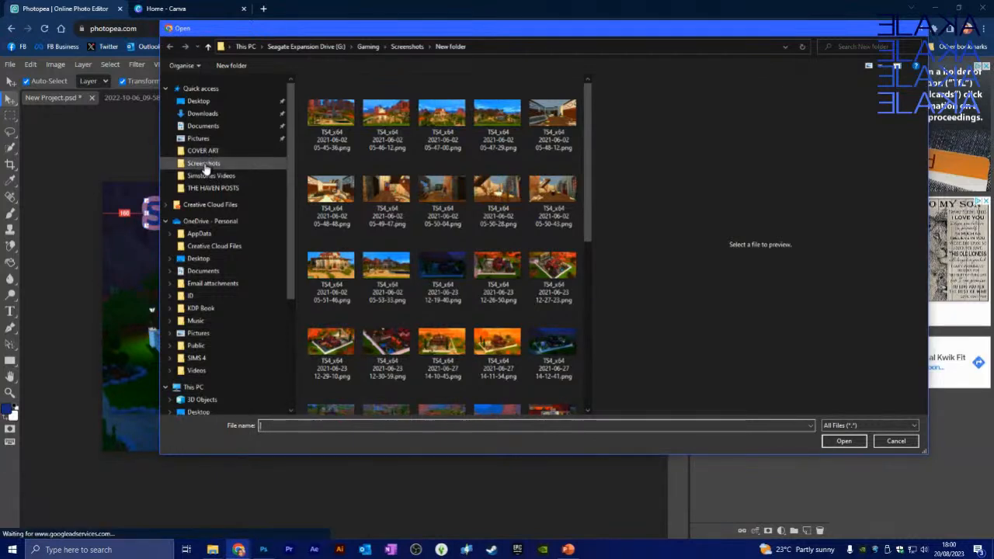
click(200, 163)
scroll(231, 295, down, 2)
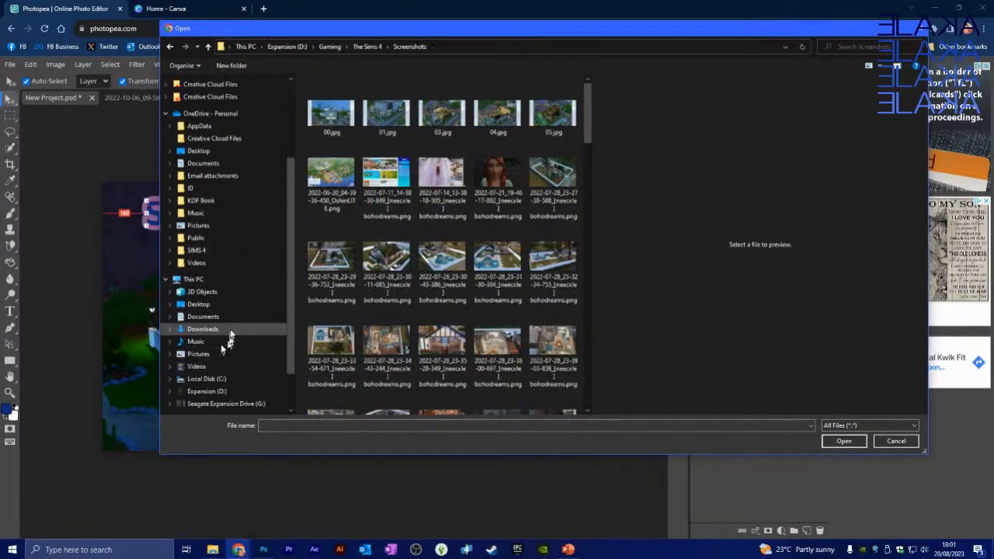
scroll(236, 330, up, 1)
scroll(261, 121, up, 1)
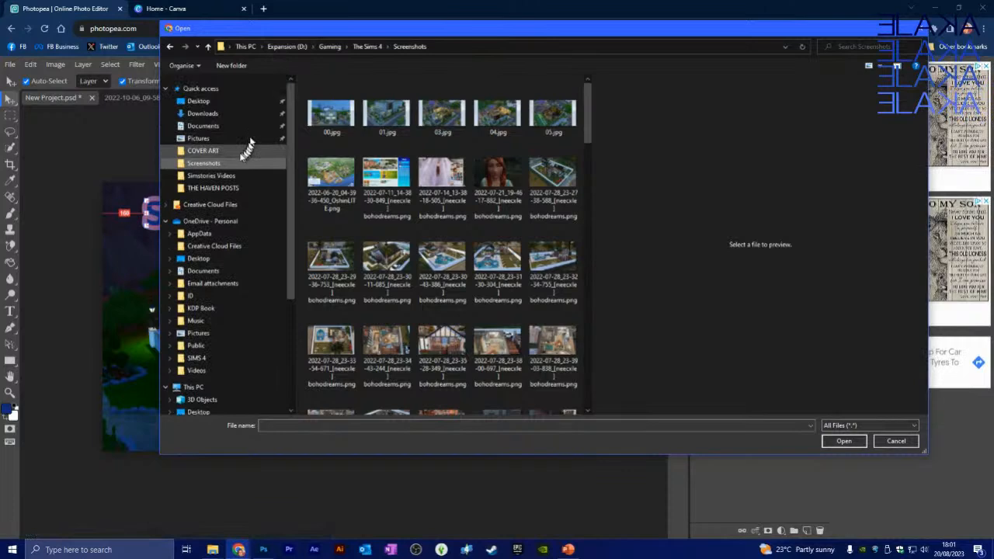
click(222, 188)
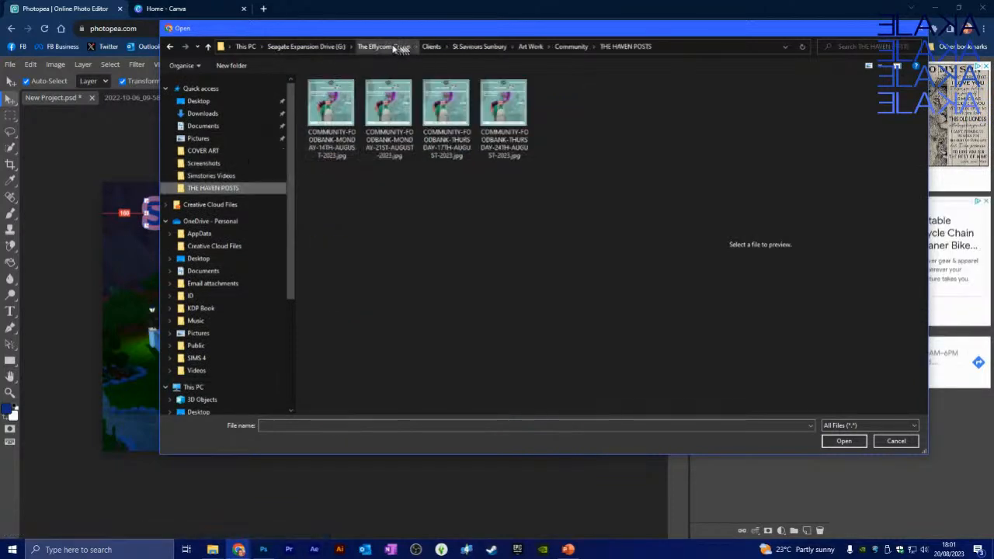
click(336, 48)
Place the logo cropped-cropped-Elaka-New-Logo-landscape.png from The Effycom Group > Effycom Productions > ARTISTS > ELAKA > ART WORK onto the canvas.
scroll(370, 329, up, 15)
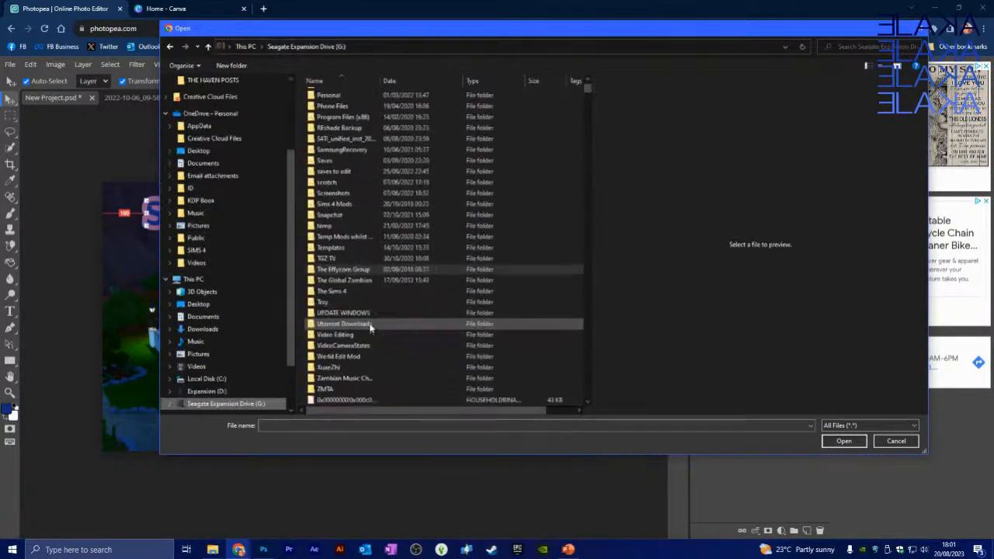
scroll(358, 216, up, 1)
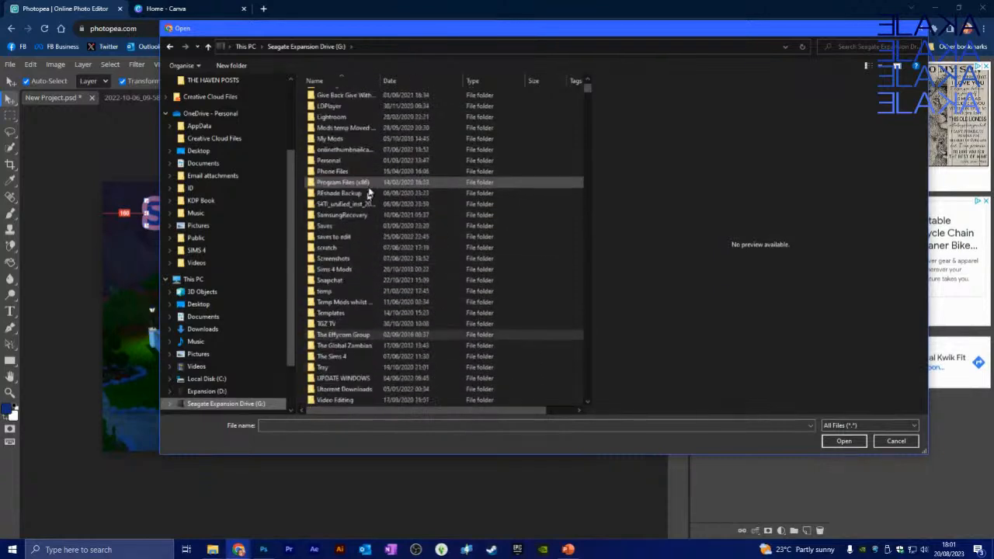
scroll(369, 196, down, 1)
double_click(342, 302)
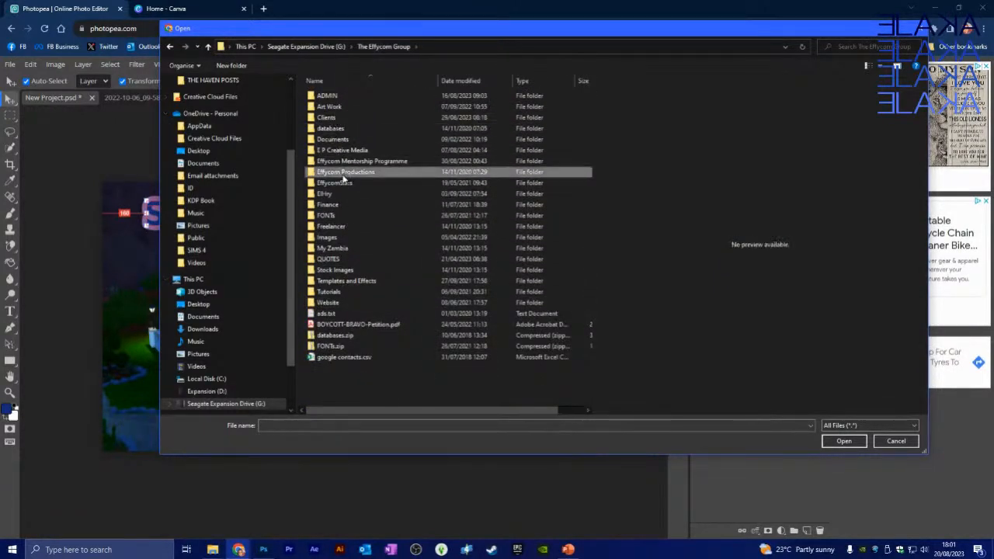
double_click(345, 172)
double_click(334, 96)
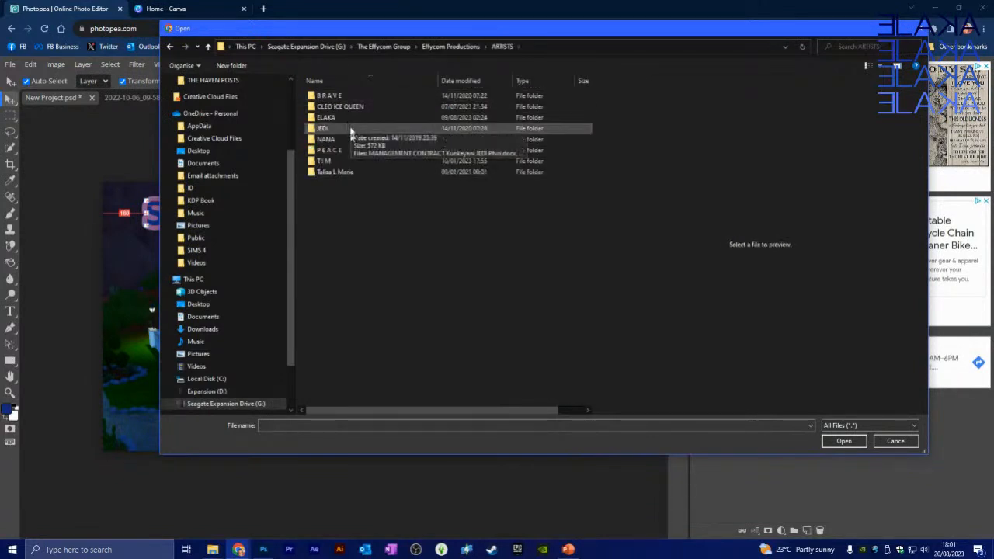
double_click(346, 118)
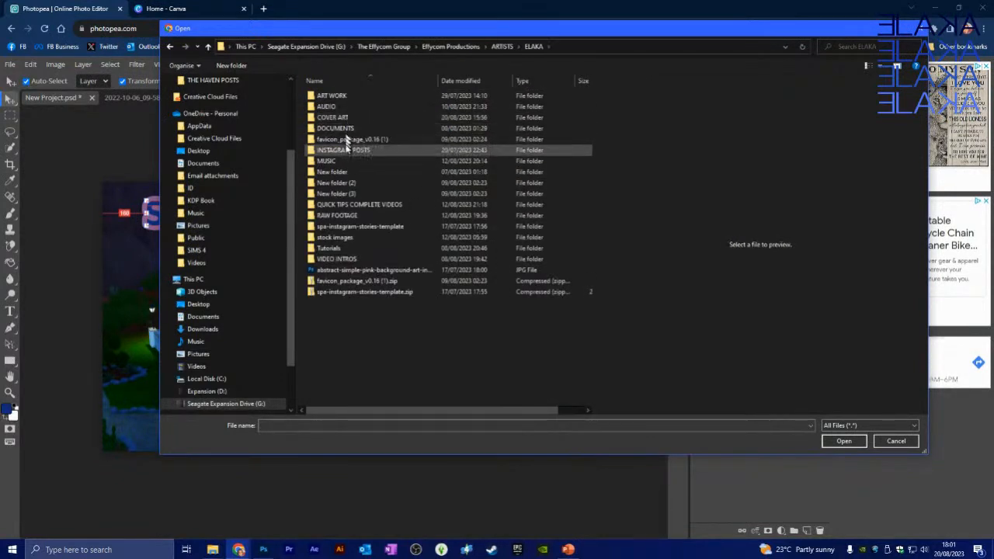
click(344, 97)
double_click(344, 97)
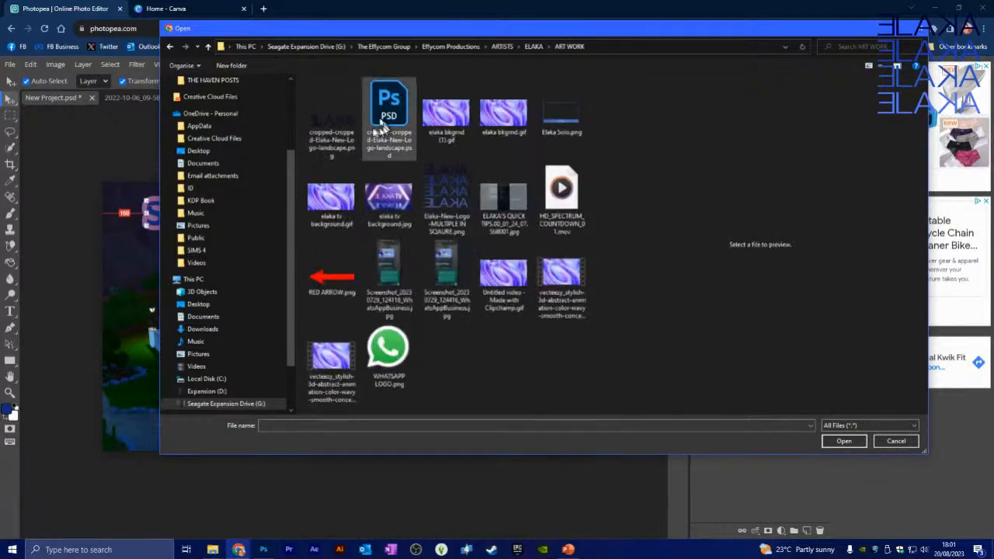
click(342, 105)
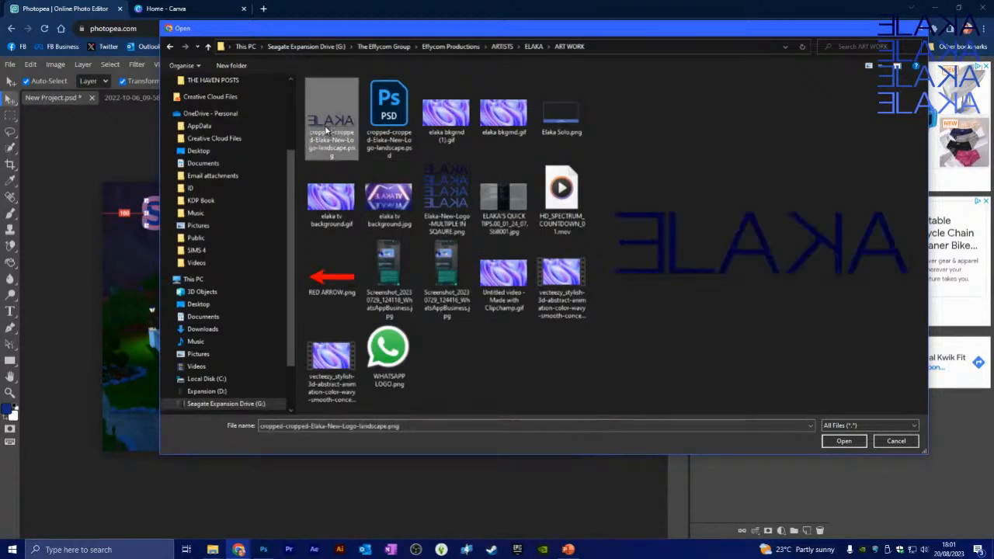
click(844, 440)
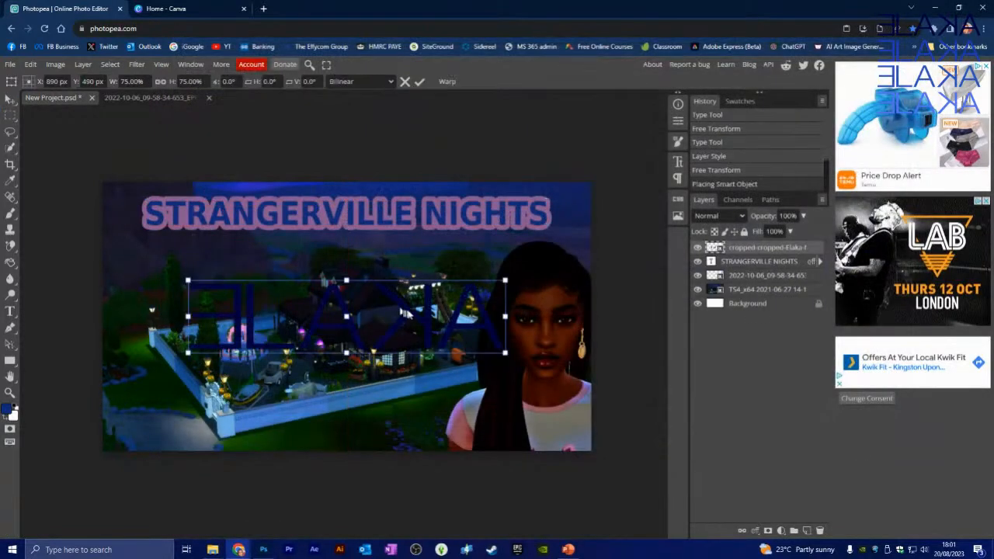
Shrink the Elaka logo to about 37% and place it in the canvas's lower-left corner, centred at about X 322 px, Y 880 px.
drag(404, 313, 325, 404)
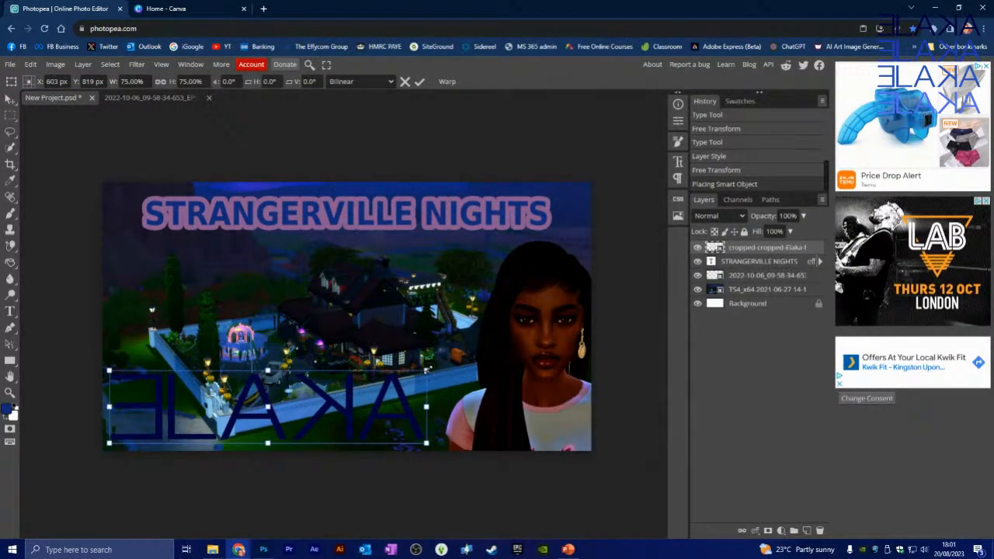
drag(426, 371, 234, 423)
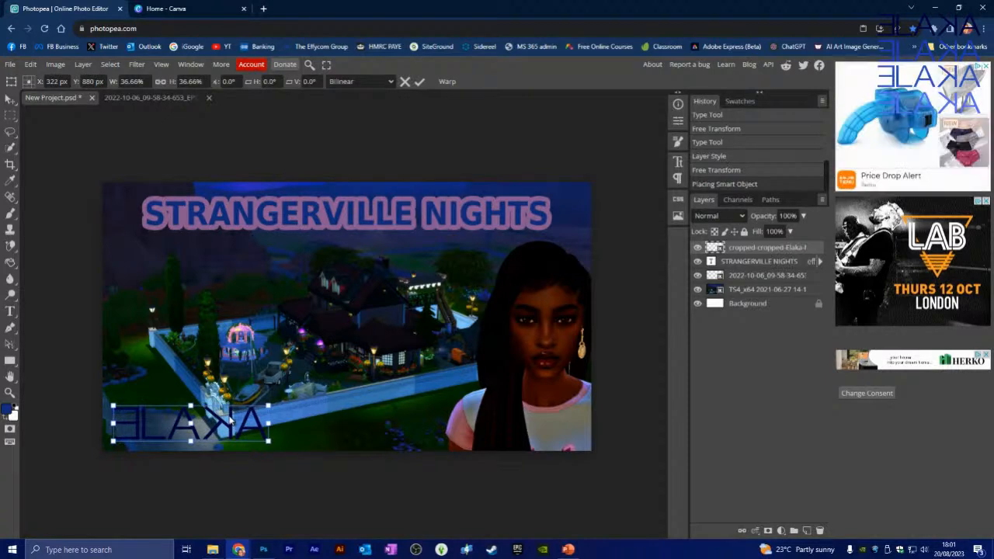
click(420, 82)
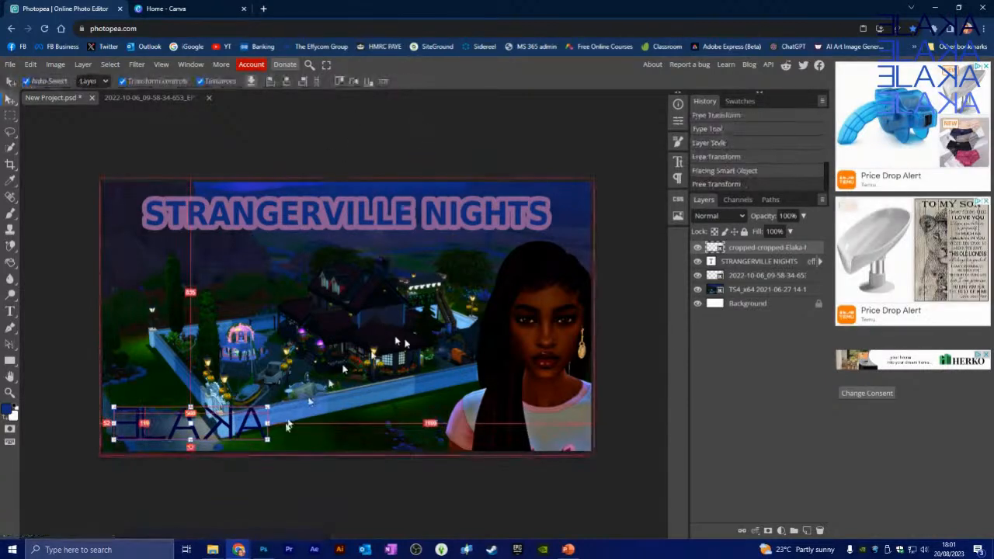
drag(227, 426, 257, 381)
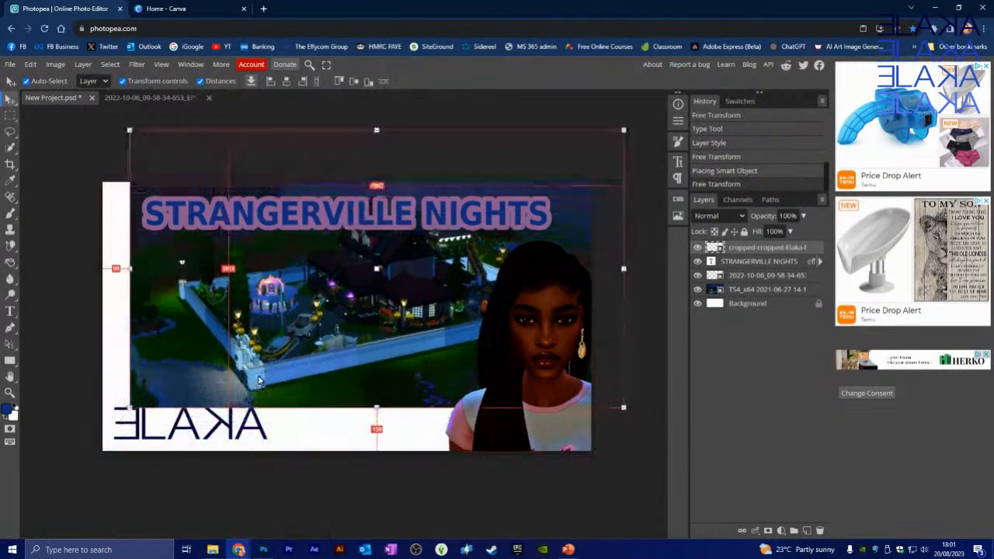
key(ctrl+z)
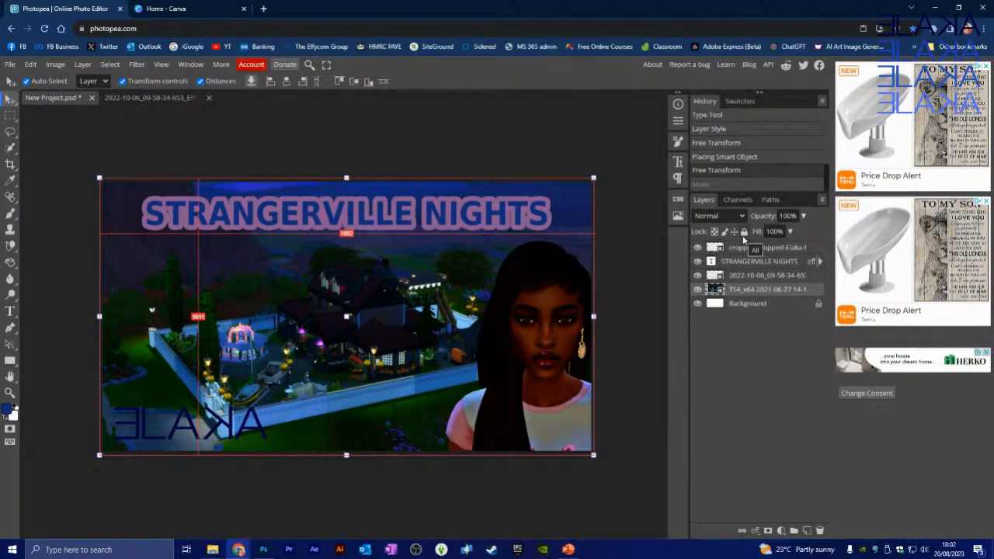
Fully lock the house image, the woman's cutout and the STRANGERVILLE NIGHTS text layers.
click(745, 232)
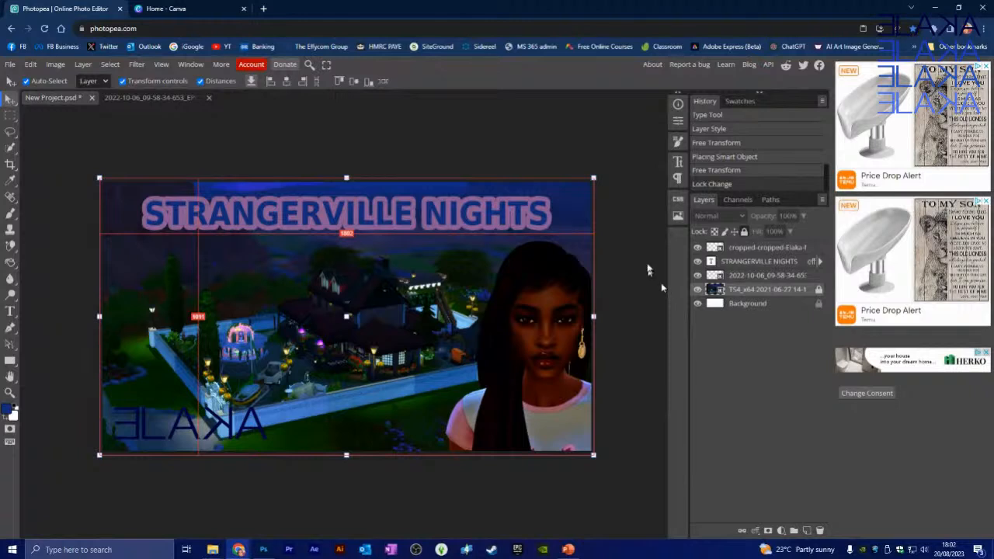
click(758, 278)
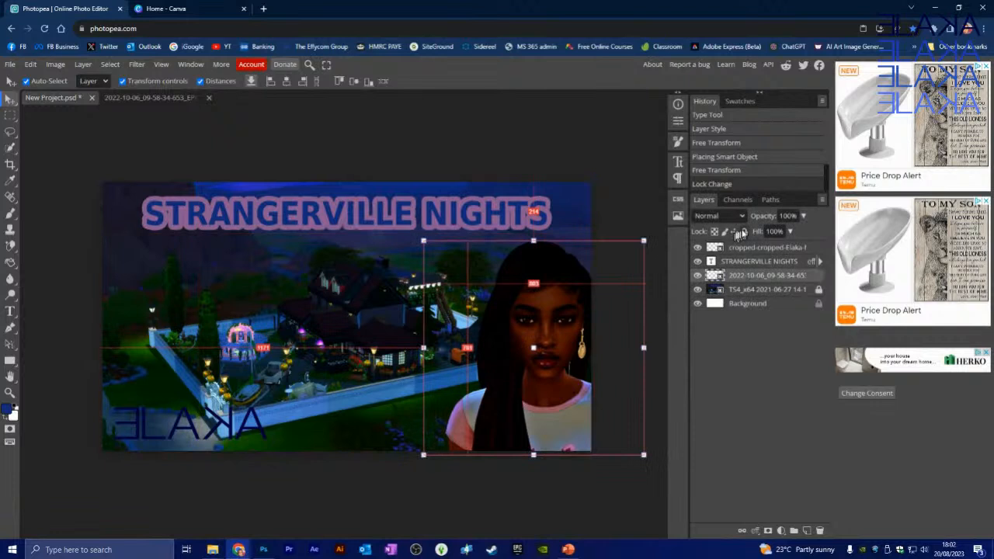
click(742, 232)
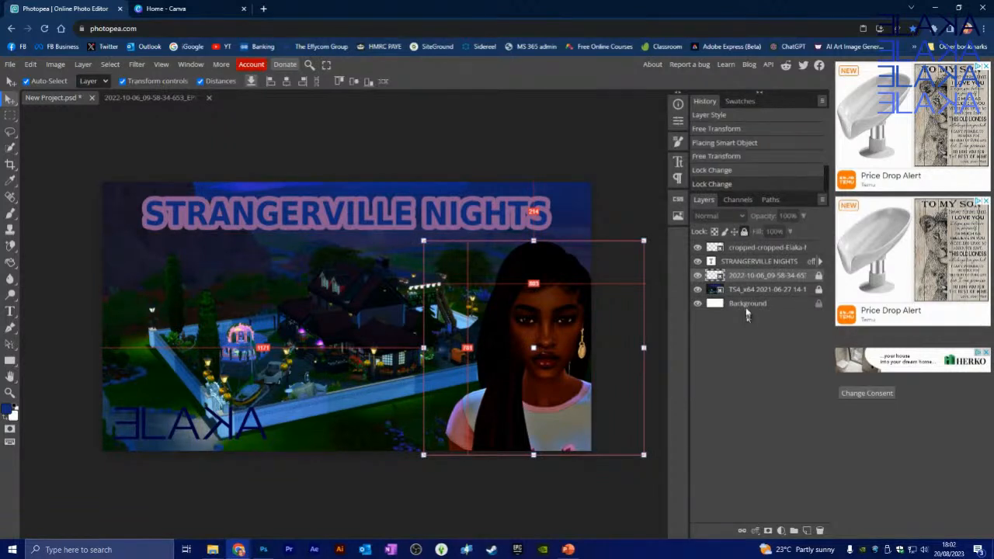
click(752, 263)
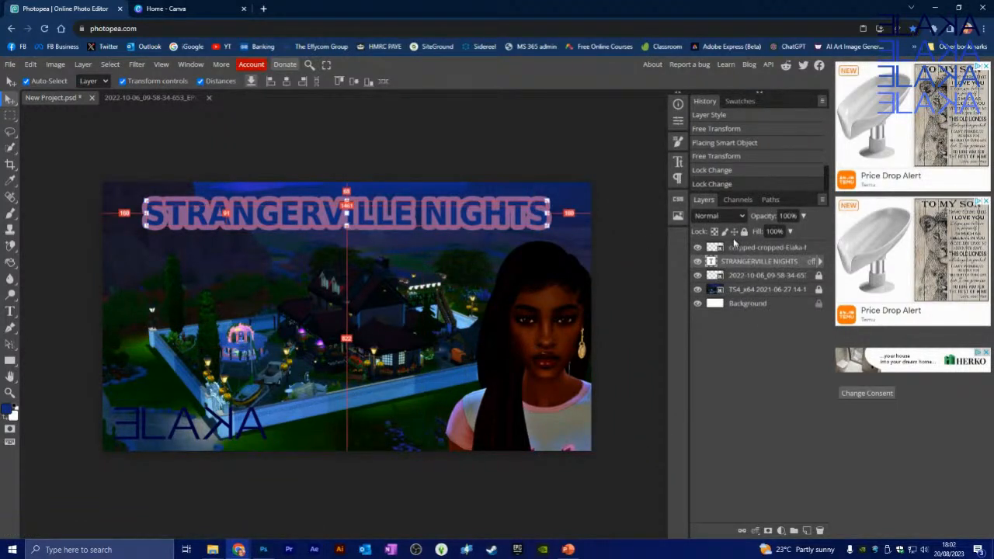
click(744, 232)
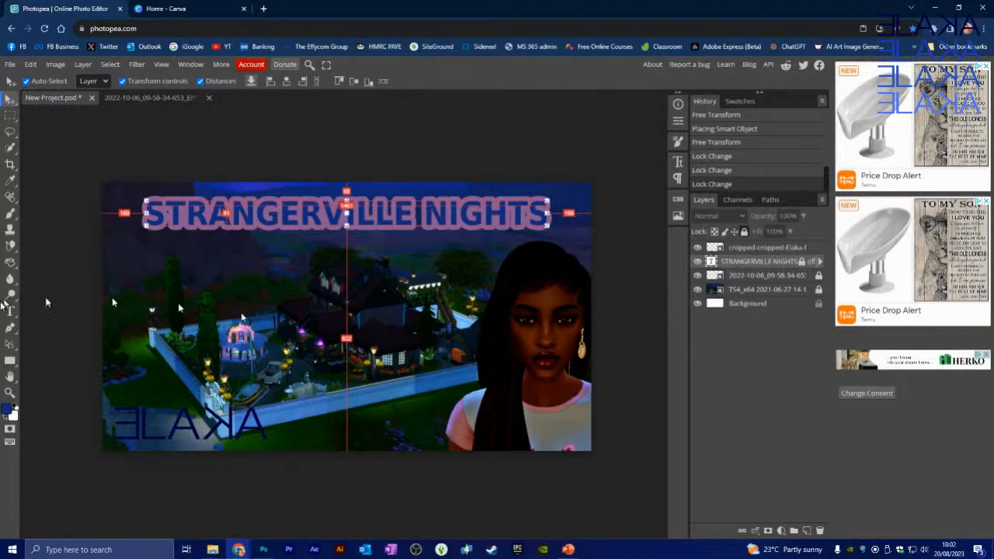
Draw a rectangle about 1862 × 171 px across the full width of the thumbnail's lower part, beneath the logo layer.
right_click(13, 369)
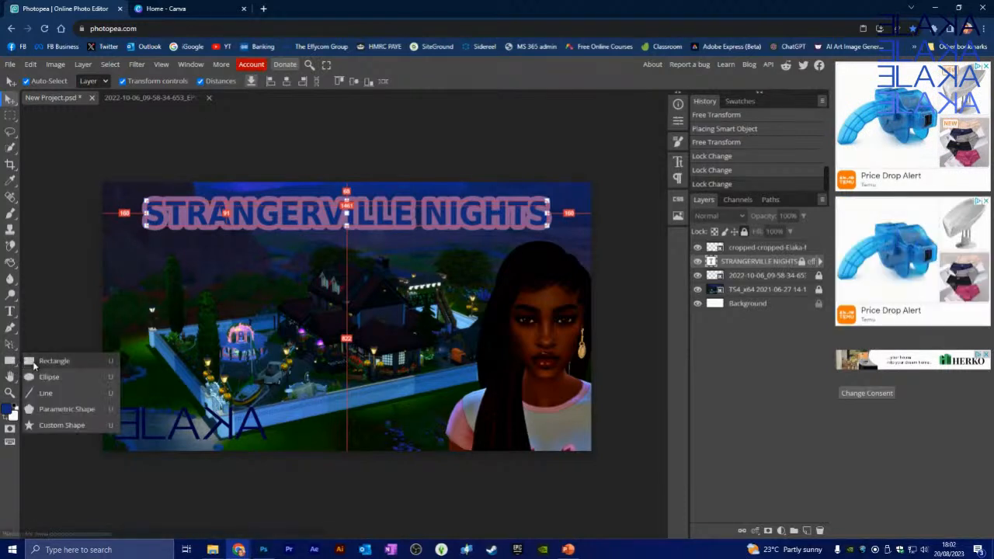
click(31, 362)
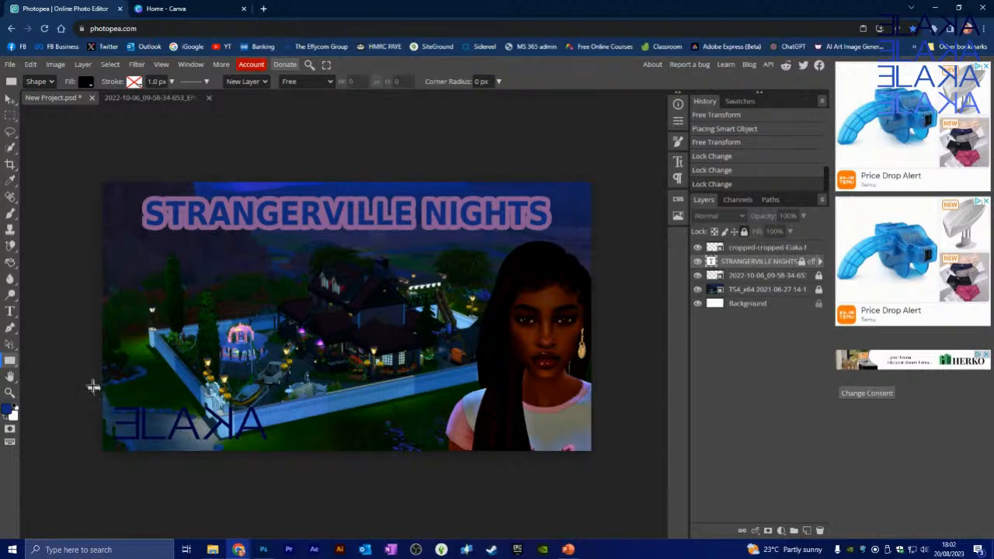
drag(93, 386, 606, 432)
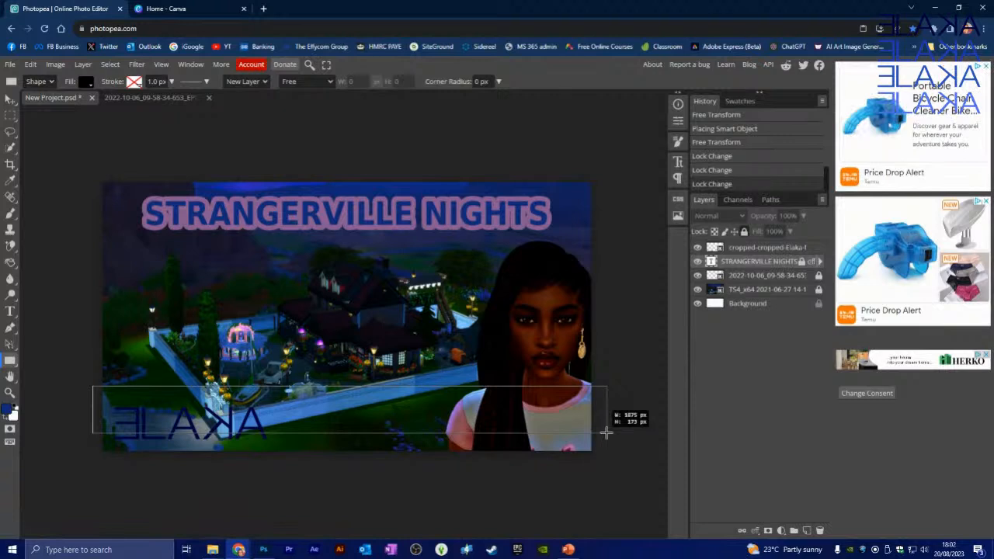
drag(606, 433, 604, 433)
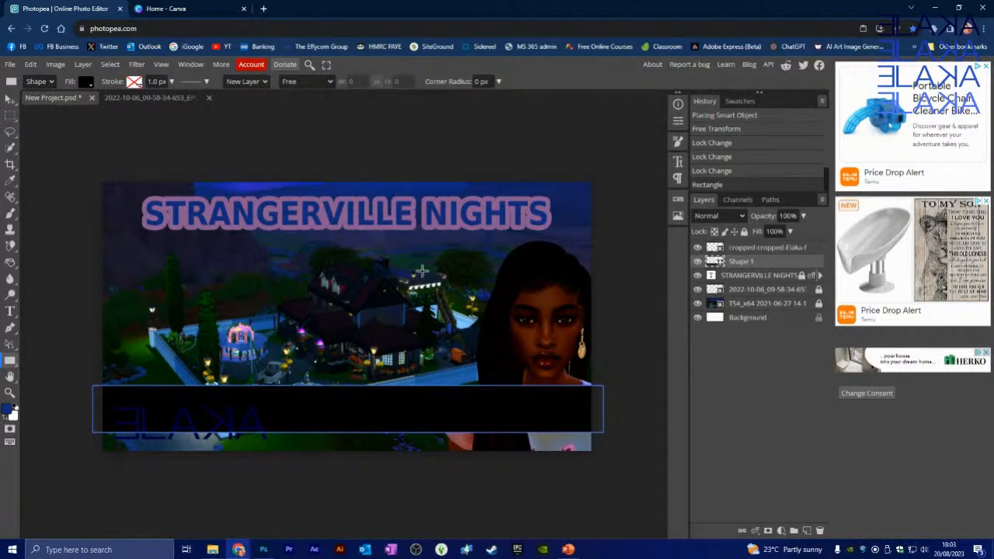
Fill the rectangle with the muted purple #8b5b91 sampled from the title's outline.
click(86, 81)
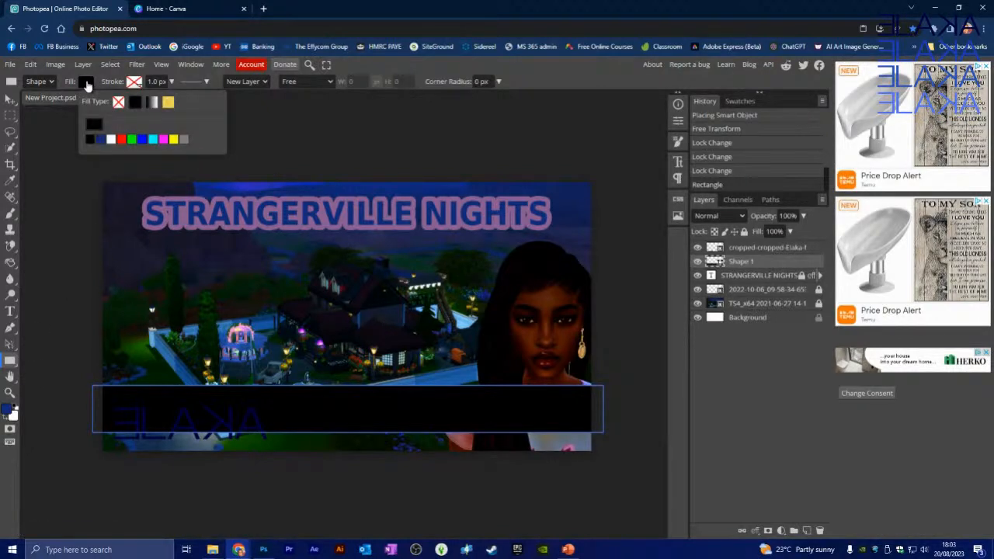
click(93, 127)
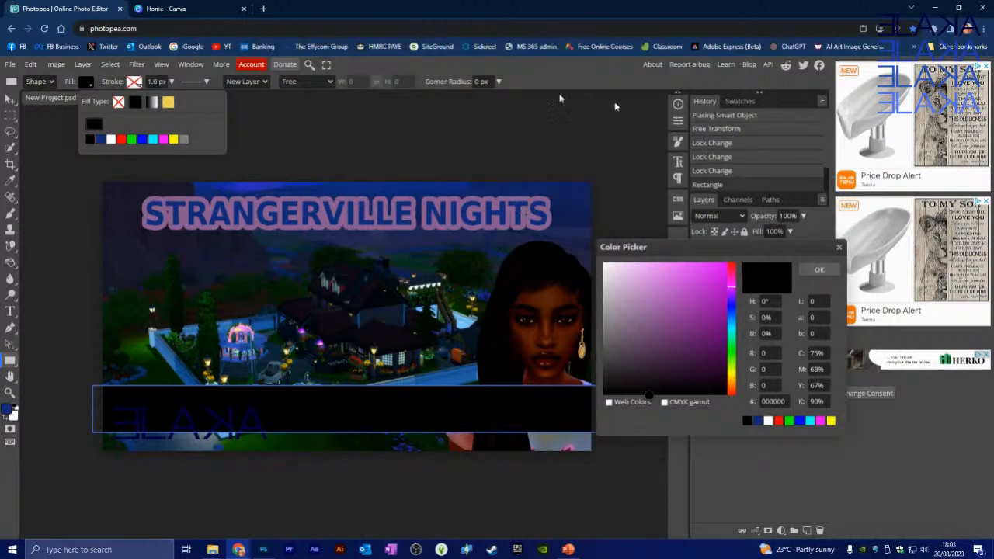
click(544, 207)
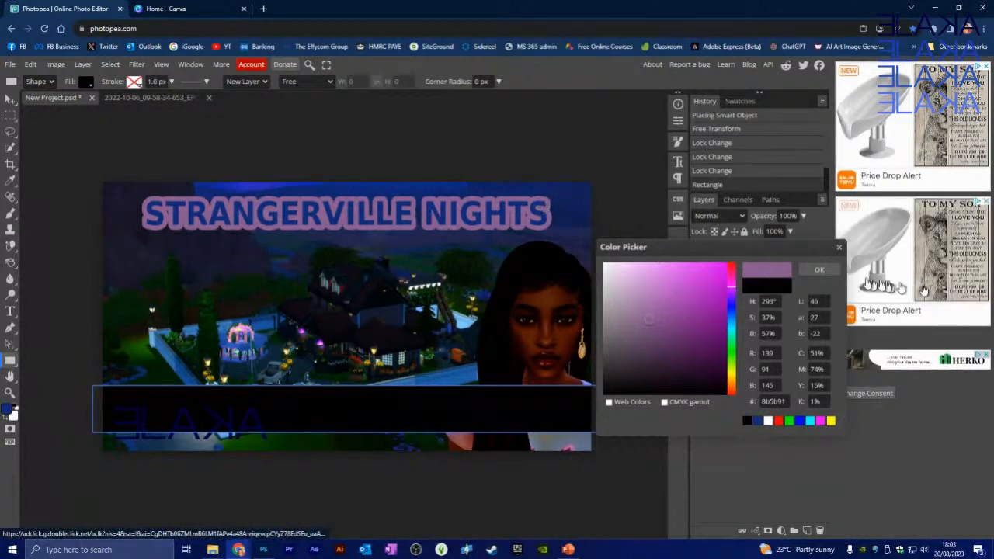
click(829, 271)
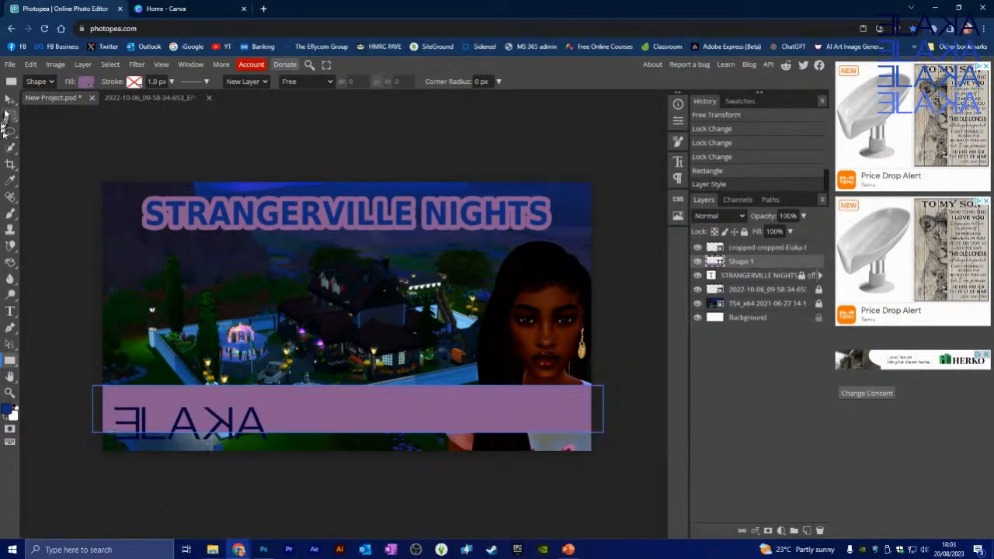
Reduce the purple band to about 81% height, centre it at about X 898 px, Y 890 px, and lock its layer.
click(7, 101)
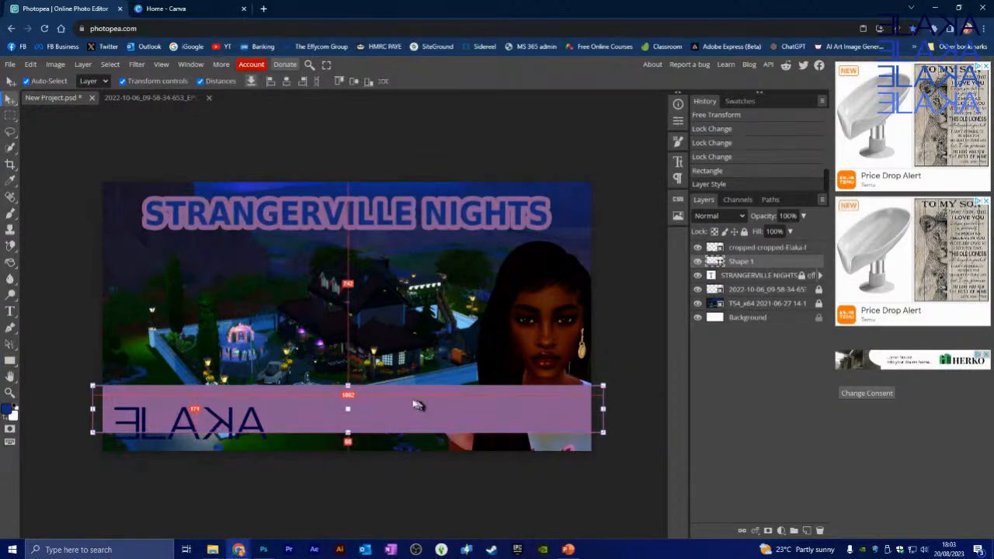
drag(349, 386, 381, 425)
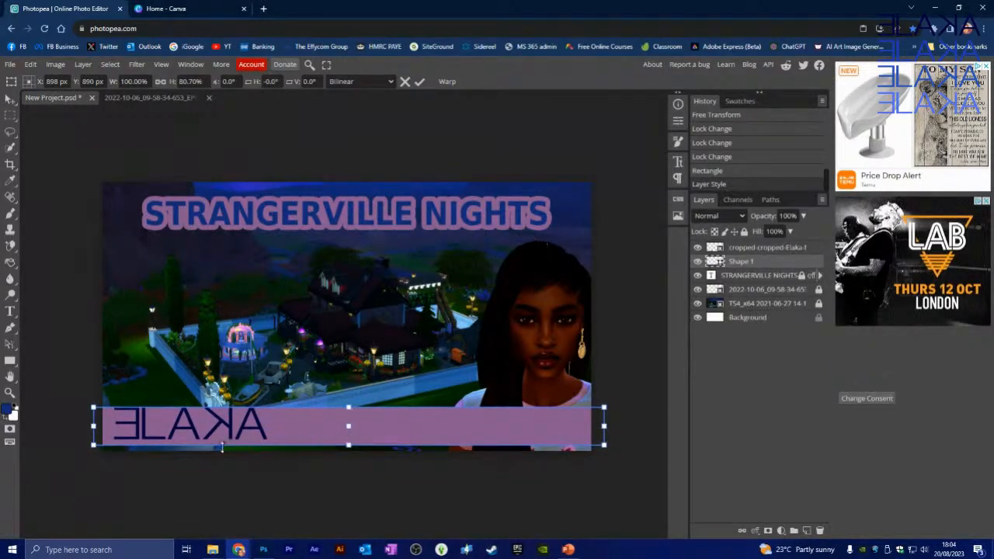
click(420, 81)
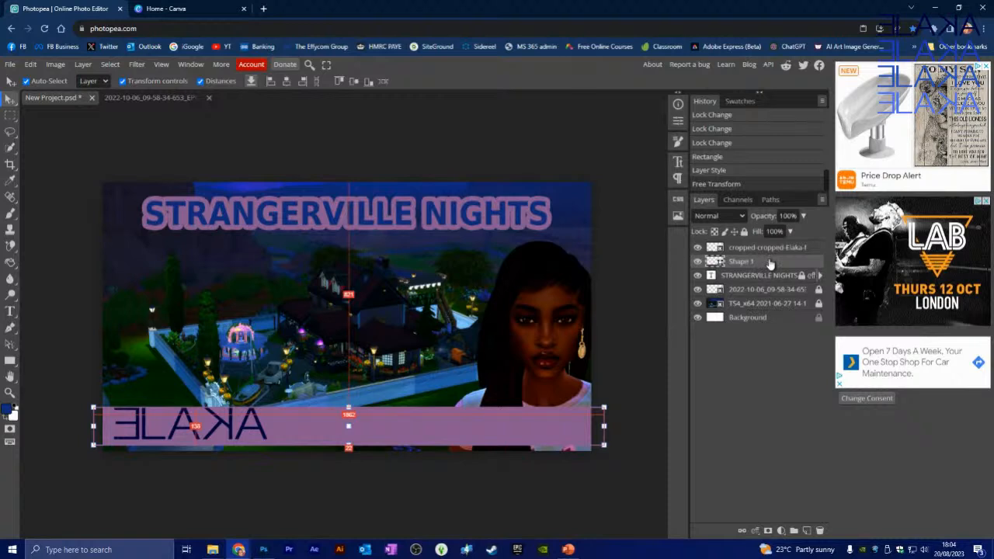
click(745, 233)
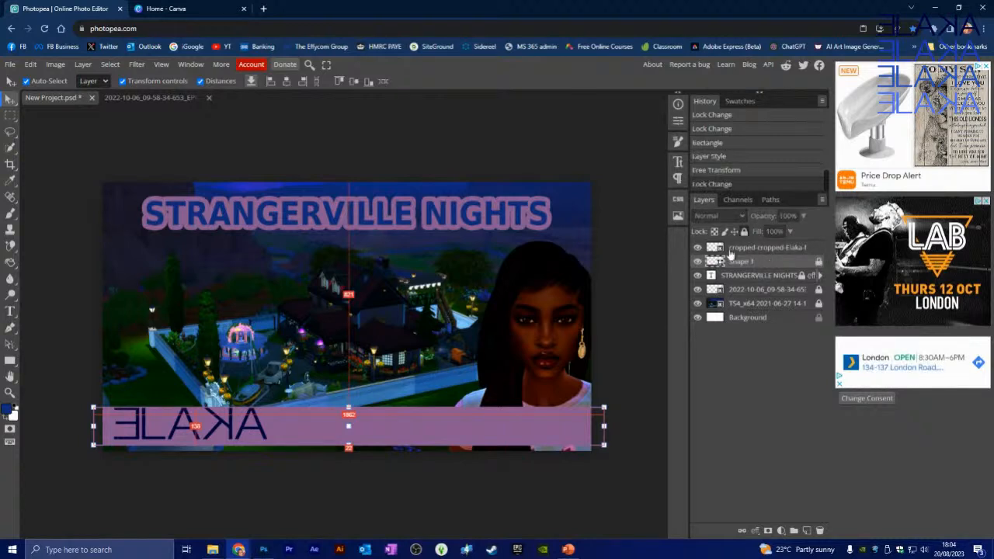
Move the Elaka logo along the purple band to roughly the middle of the canvas, within the band's height.
click(225, 426)
drag(238, 426, 386, 423)
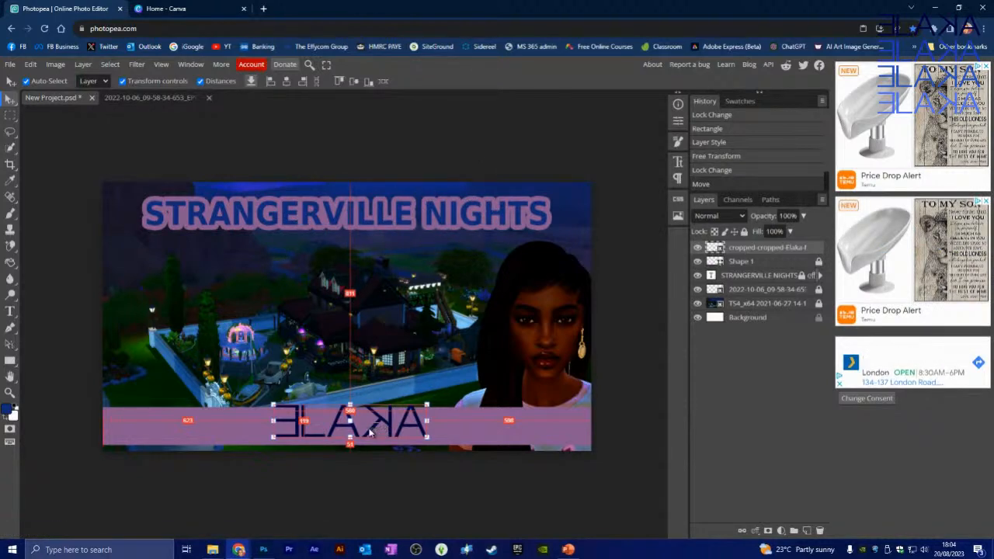
mouse_move(379, 420)
mouse_down()
mouse_move(356, 427)
mouse_move(377, 428)
mouse_up()
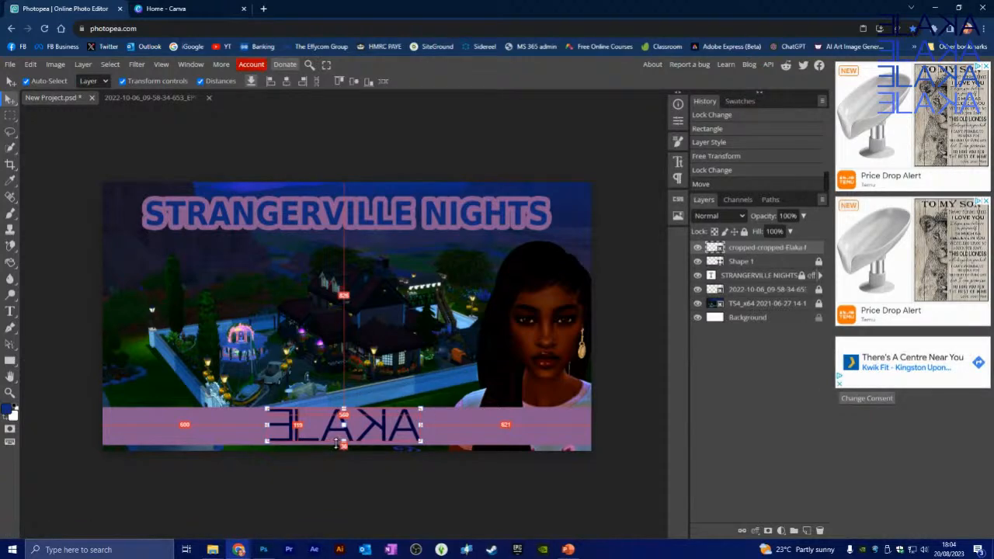
Nudge the logo about 11 px to the right to equalise its distances from the canvas's side edges.
scroll(338, 445, up, 3)
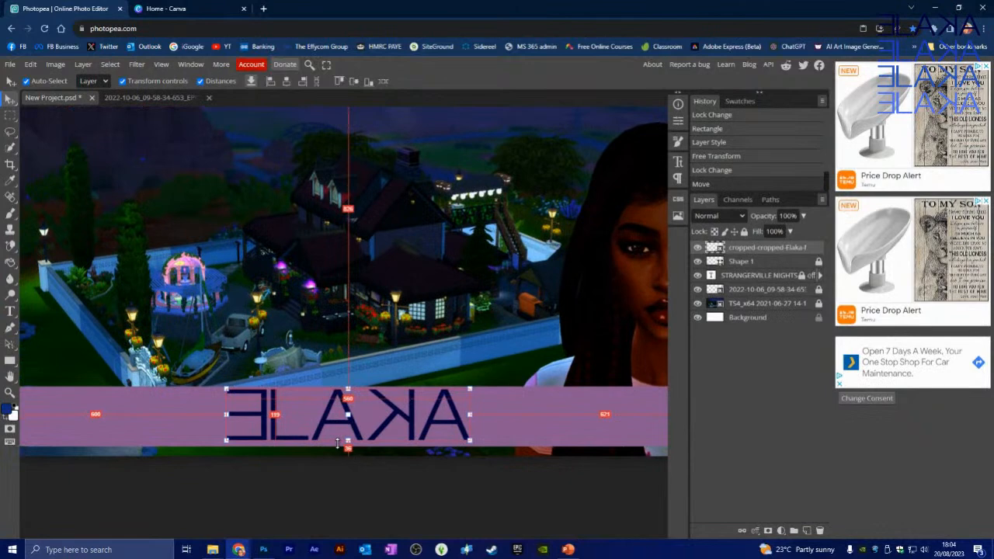
scroll(341, 439, up, 1)
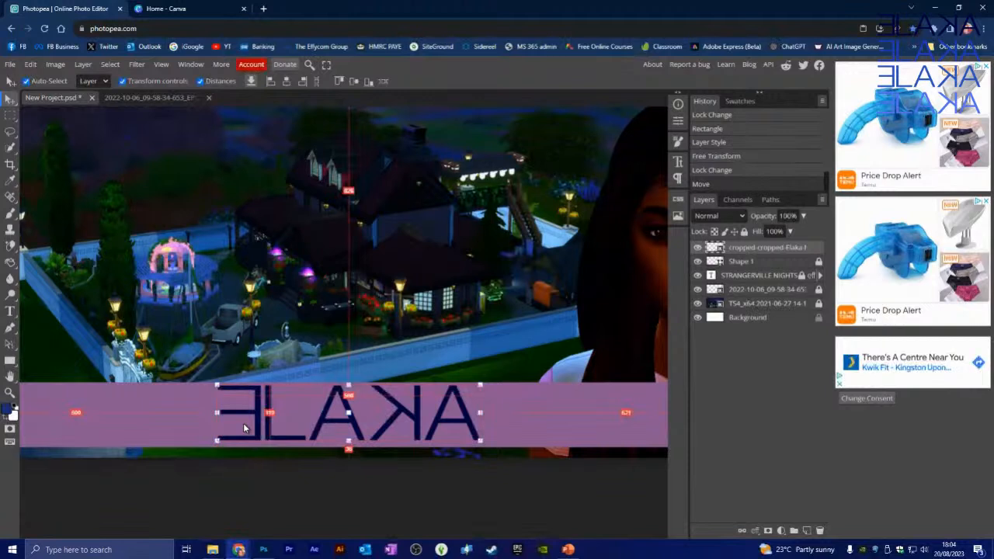
key(Right)
key(Right)
key(Right)
key(Right)
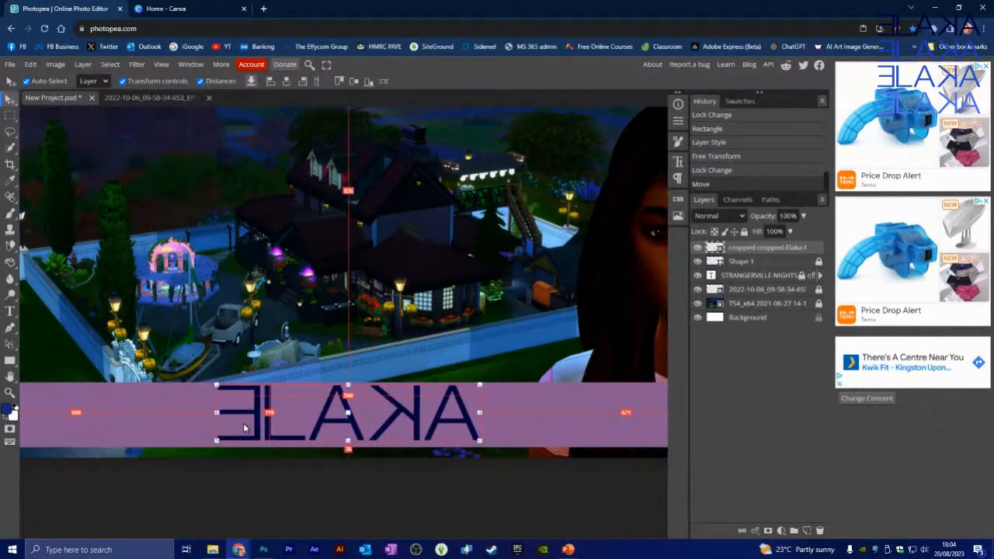
key(Right)
key(Right)
key(Right)
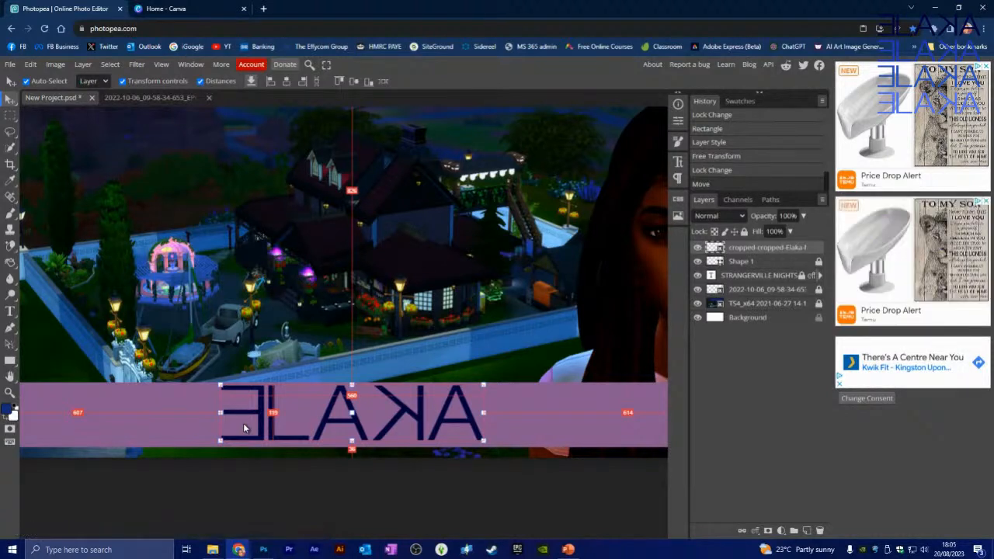
key(Right)
key(Right)
key(Right)
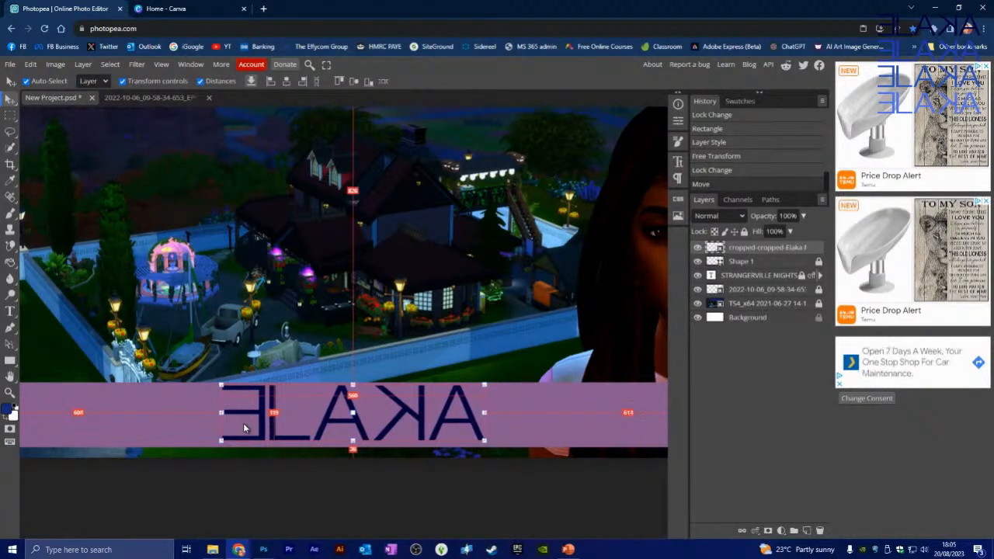
key(Right)
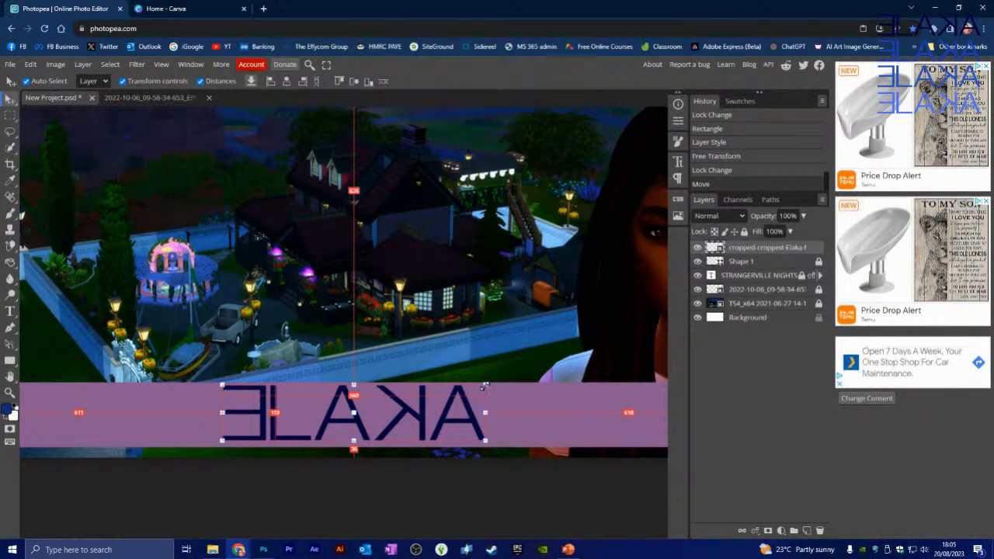
Scale the logo to about 30.4%, centre it in the purple band at about X 890 px, Y 893 px, and deselect it.
mouse_move(483, 386)
mouse_down()
mouse_move(478, 396)
mouse_move(465, 387)
mouse_up()
drag(409, 408, 403, 413)
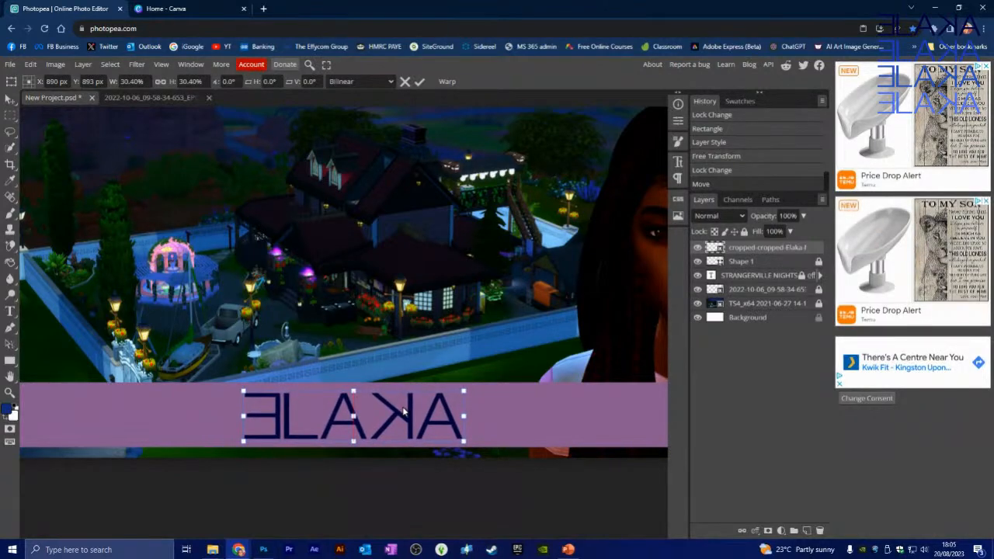
scroll(427, 280, down, 2)
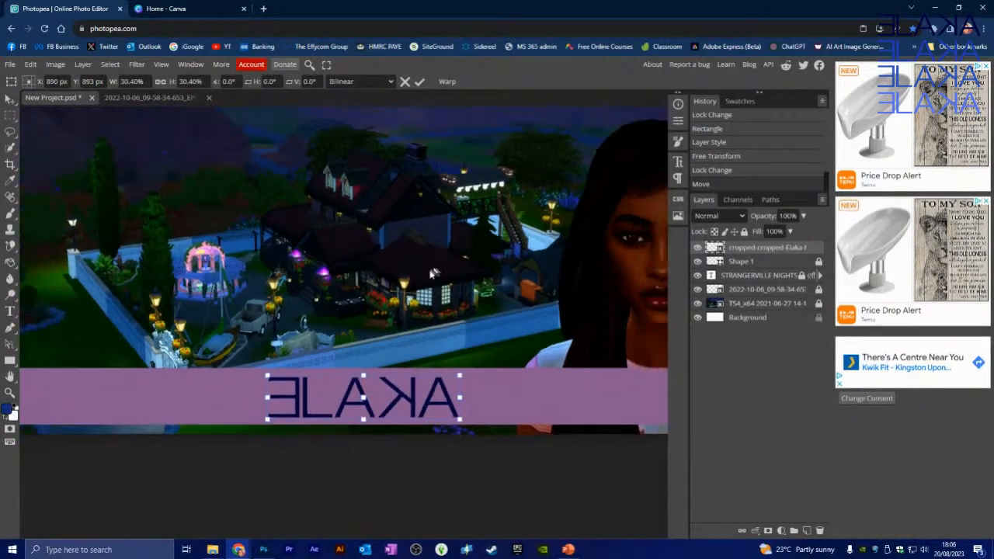
scroll(426, 280, down, 1)
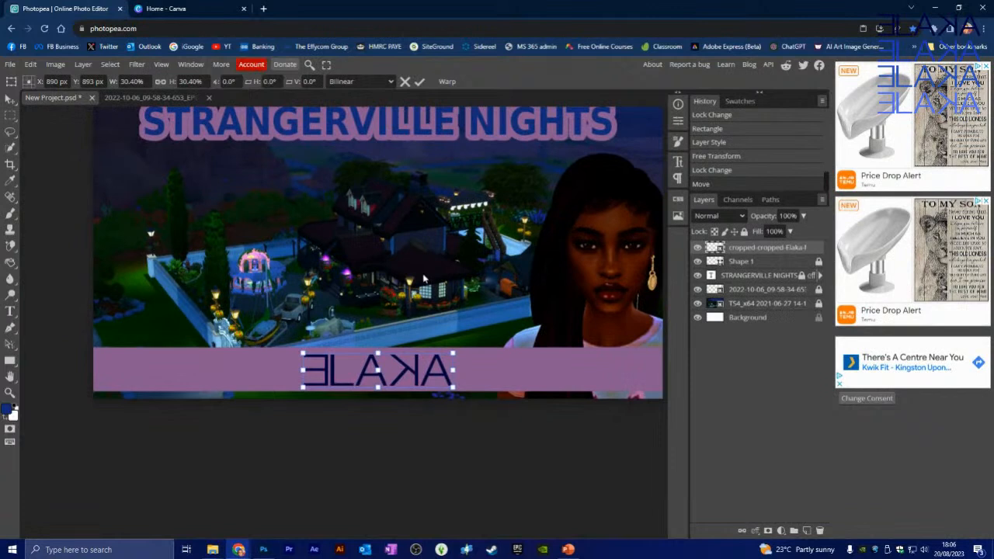
click(420, 81)
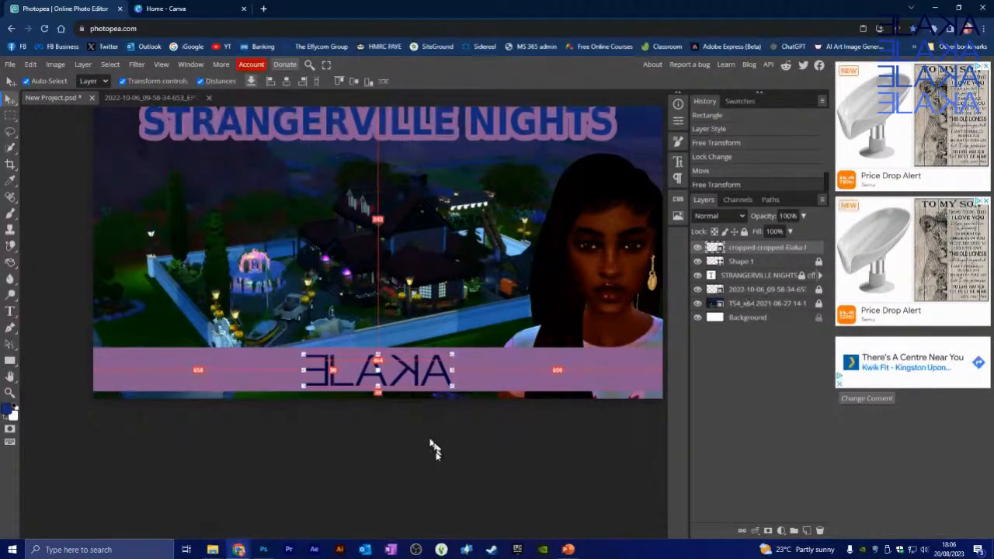
scroll(432, 458, up, 1)
click(430, 498)
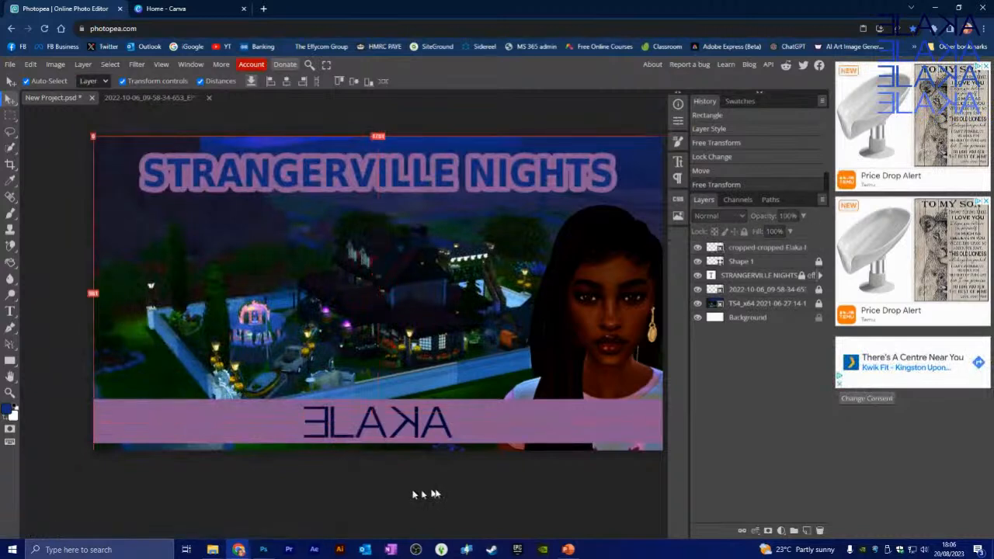
Add a new layer above the Elaka logo layer and clip it to the logo with a clipping mask.
click(417, 435)
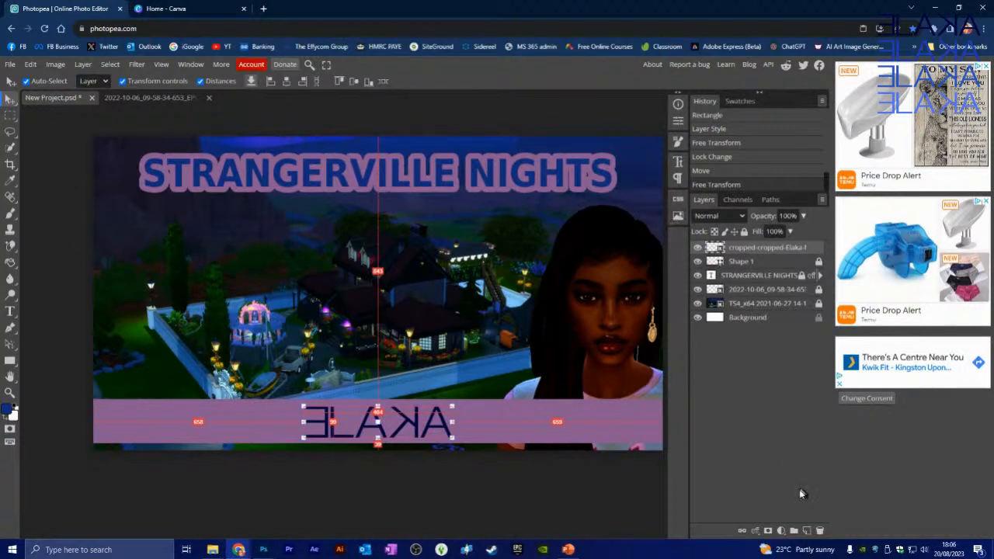
click(808, 531)
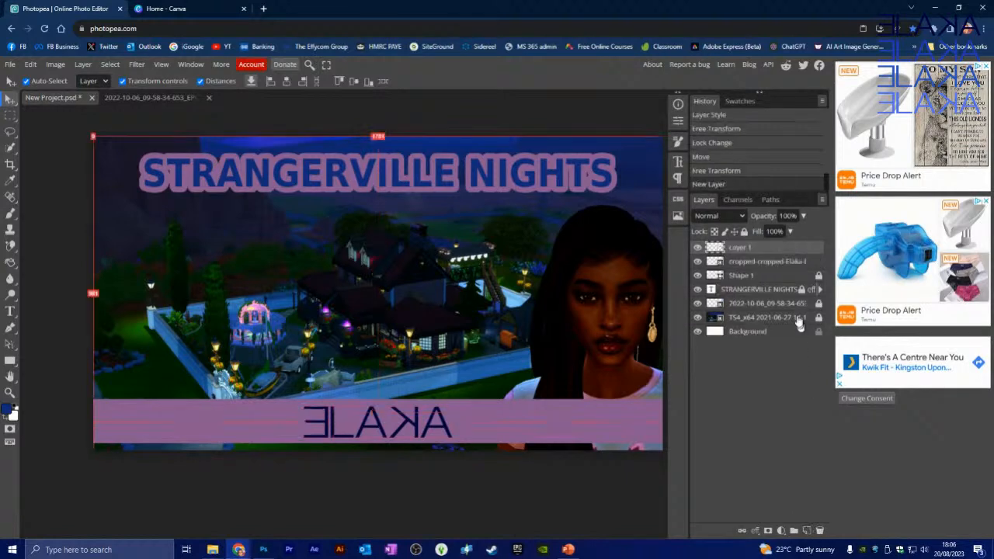
alt+click(744, 265)
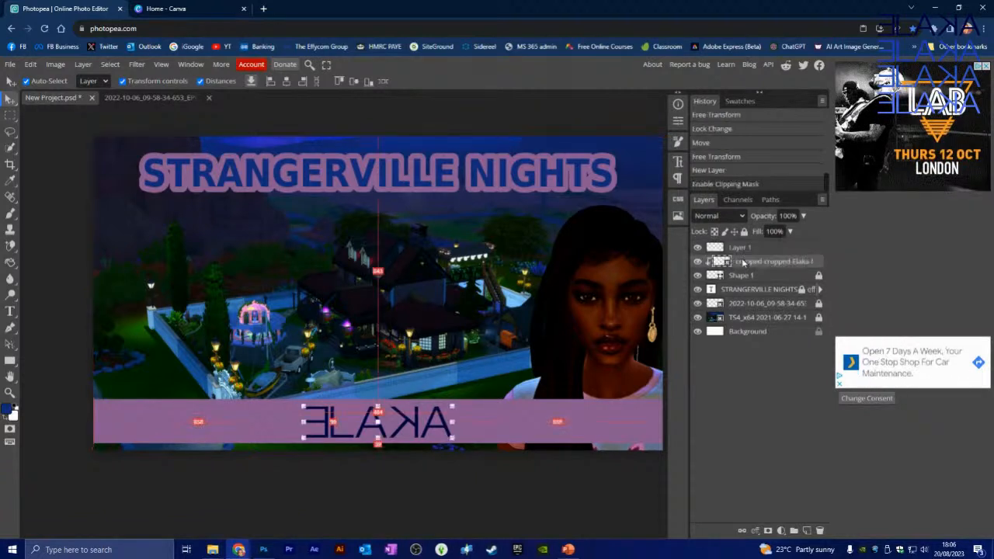
key(ctrl+z)
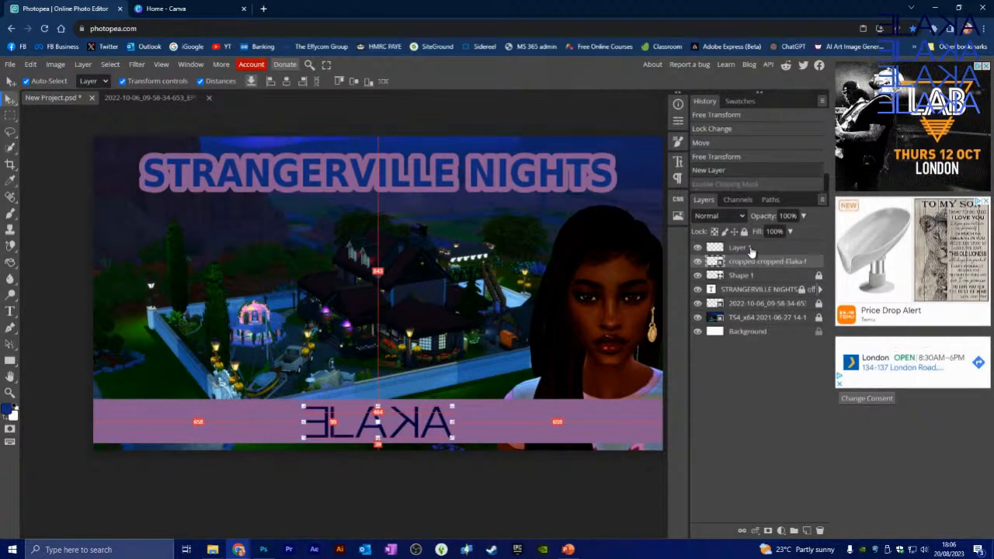
alt+click(751, 254)
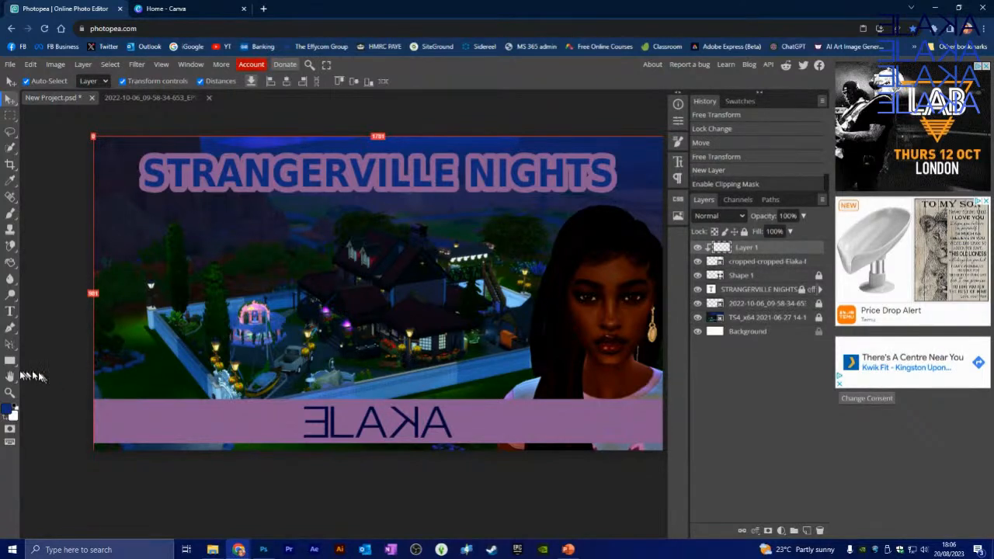
Fill the clipped layer above the Elaka logo with dark blue 132b7a using the Paint Bucket tool.
click(10, 264)
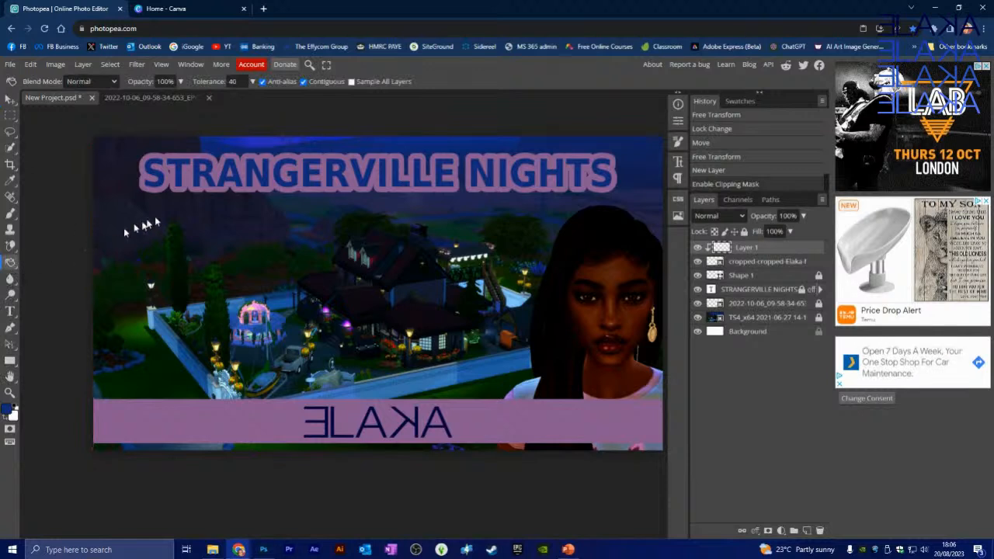
click(10, 410)
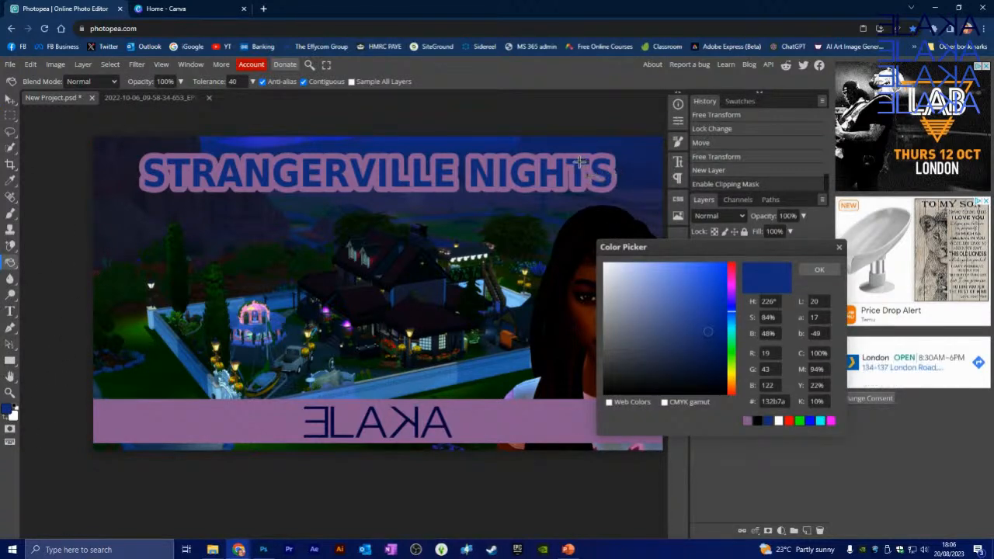
click(819, 270)
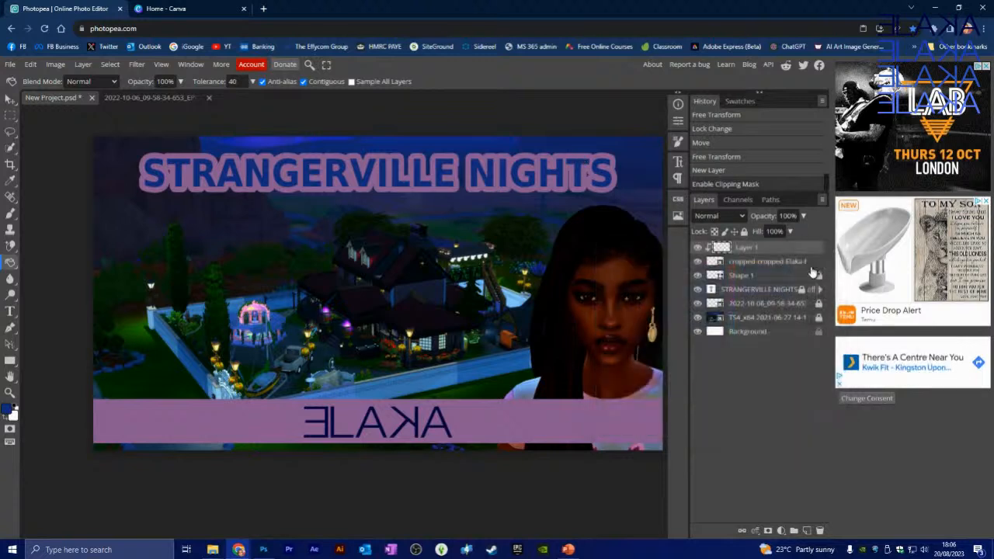
click(397, 368)
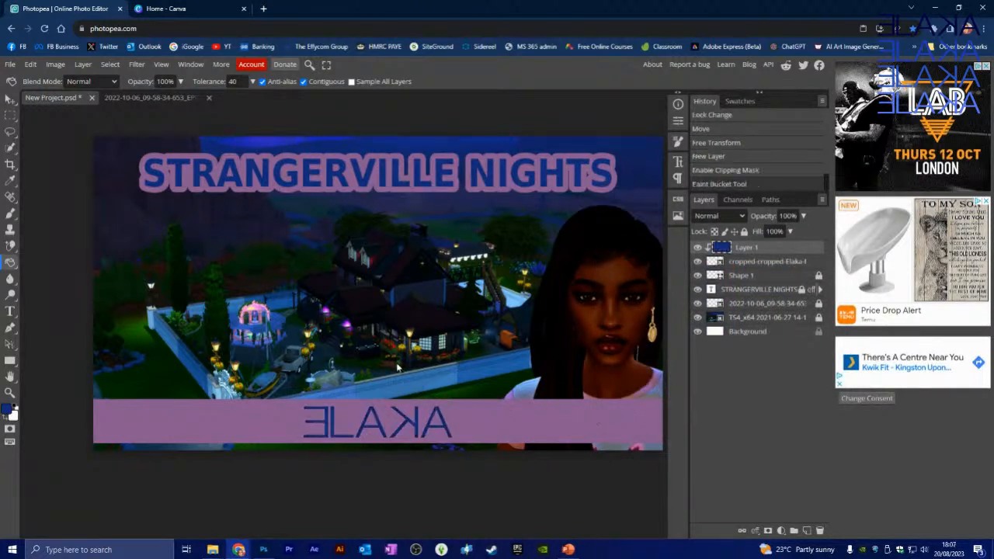
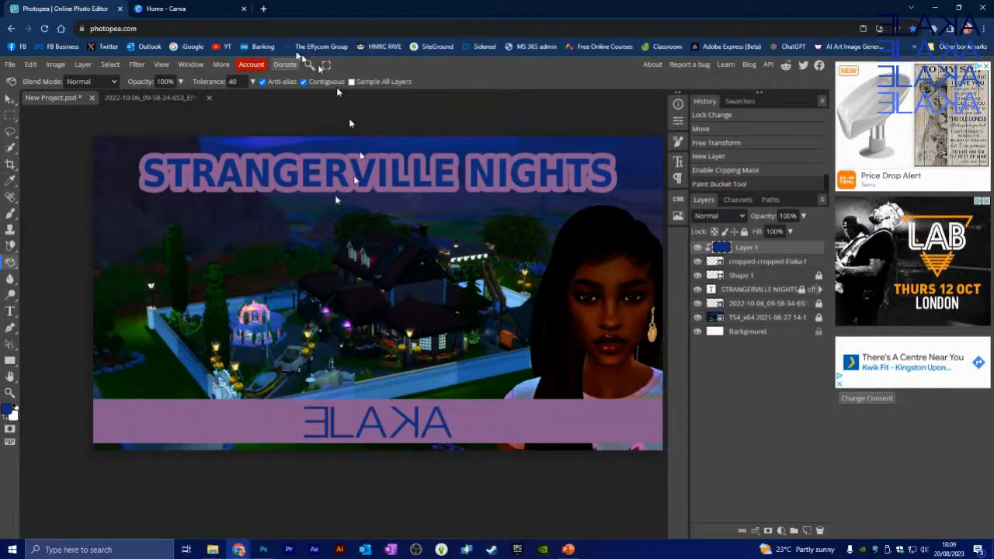
Switch to Canva and create a new blank YouTube Thumbnail design.
click(191, 6)
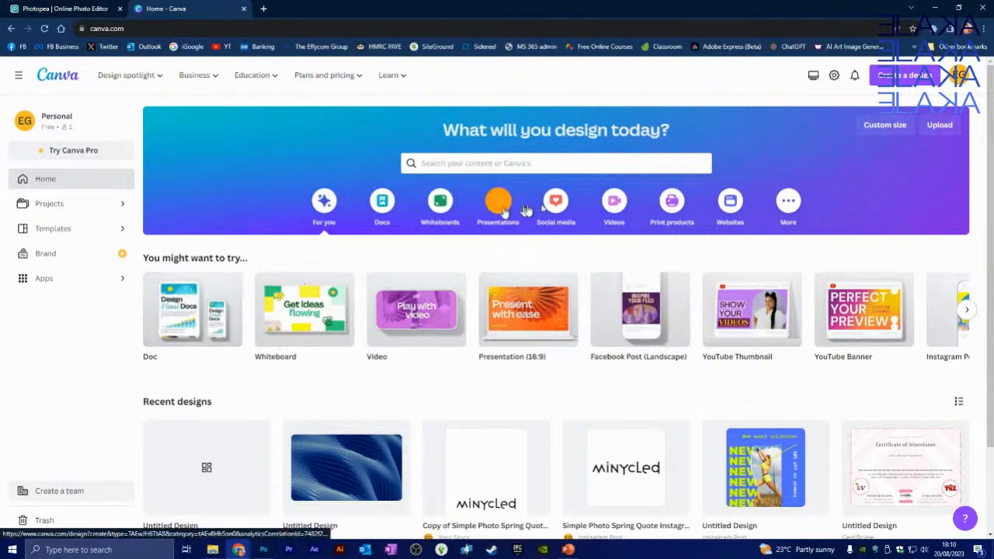
click(897, 77)
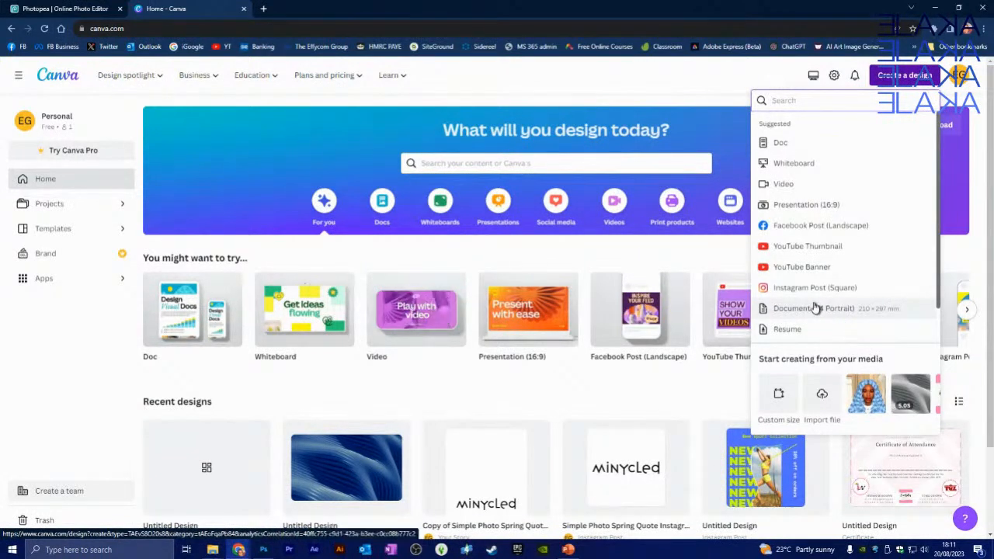
click(831, 257)
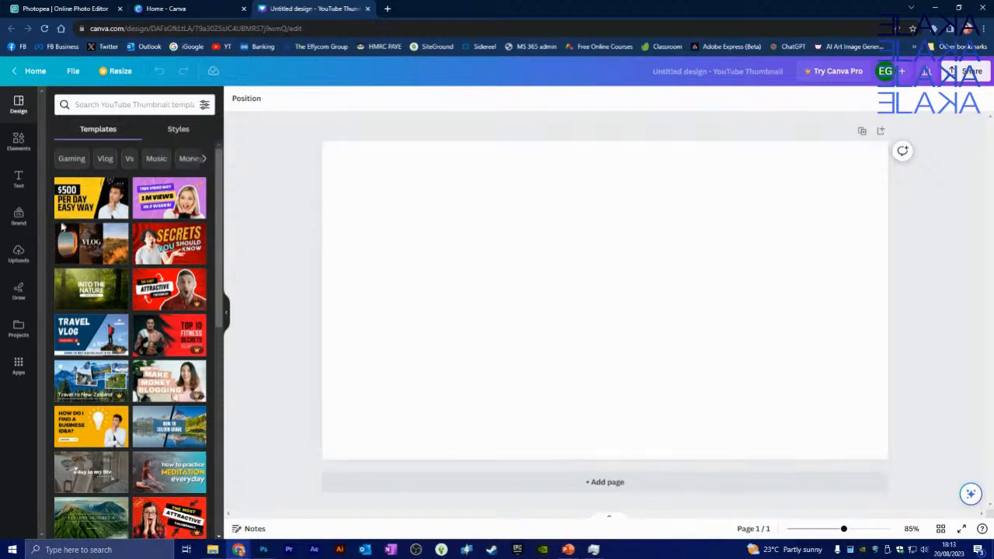
Browse the thumbnail templates and apply the purple "This video got 1M views in 2 weeks!" template to the page.
scroll(149, 266, down, 1)
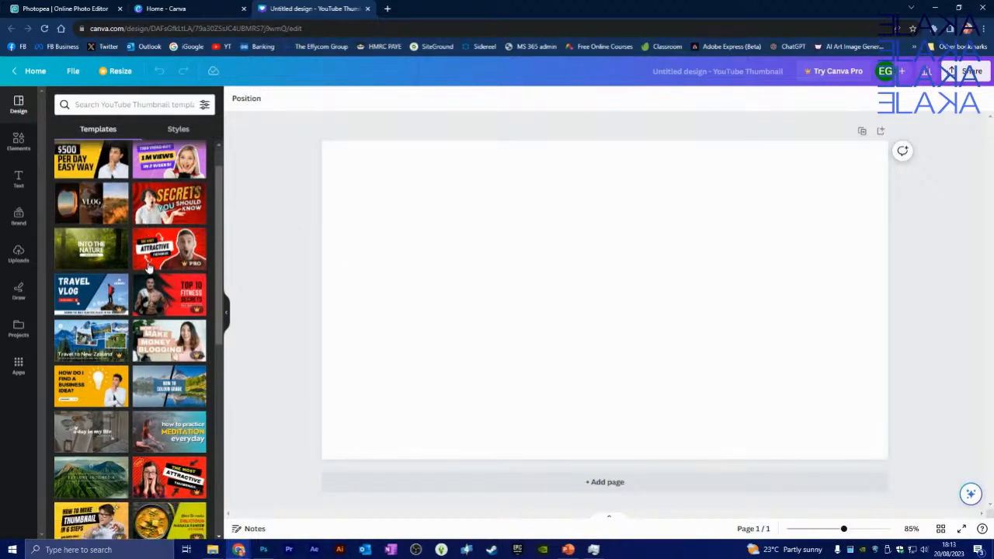
scroll(194, 319, up, 1)
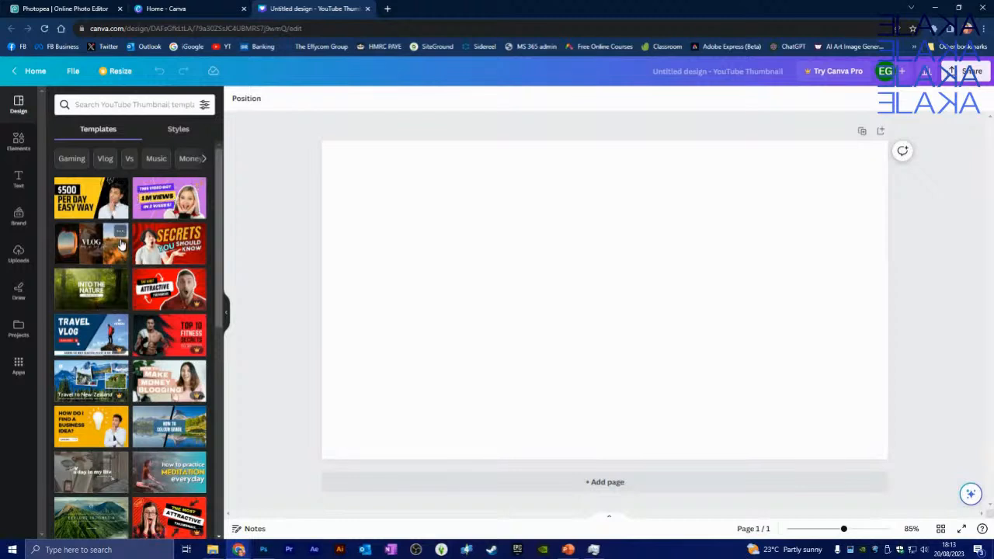
scroll(114, 267, down, 2)
scroll(117, 280, up, 3)
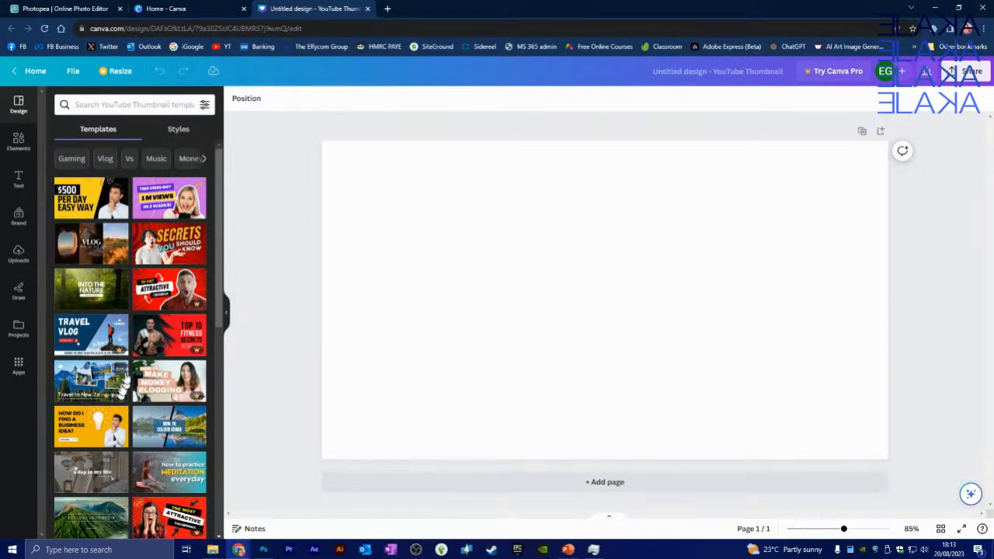
click(172, 199)
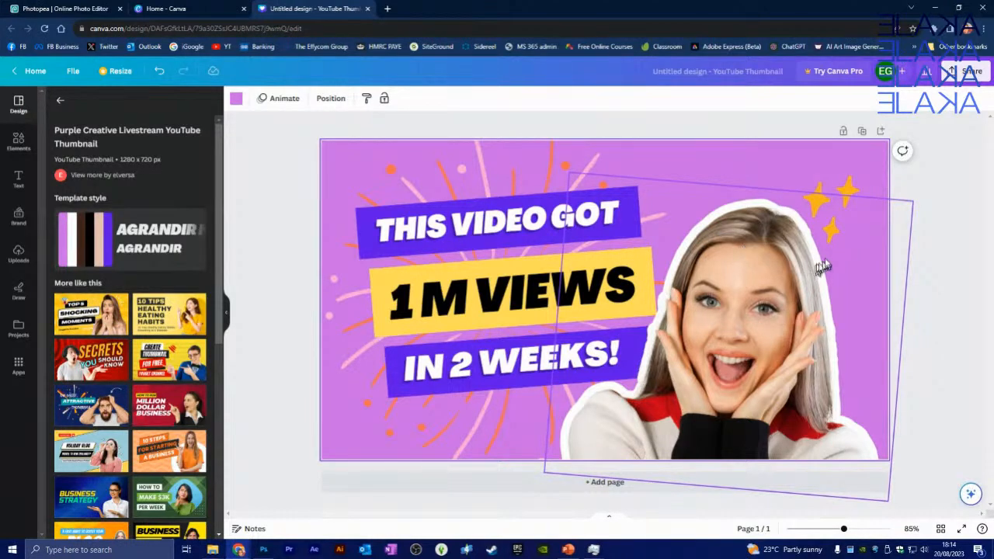
Rotate the woman's photo in the template counter-clockwise so that her head tilts the other way.
click(782, 268)
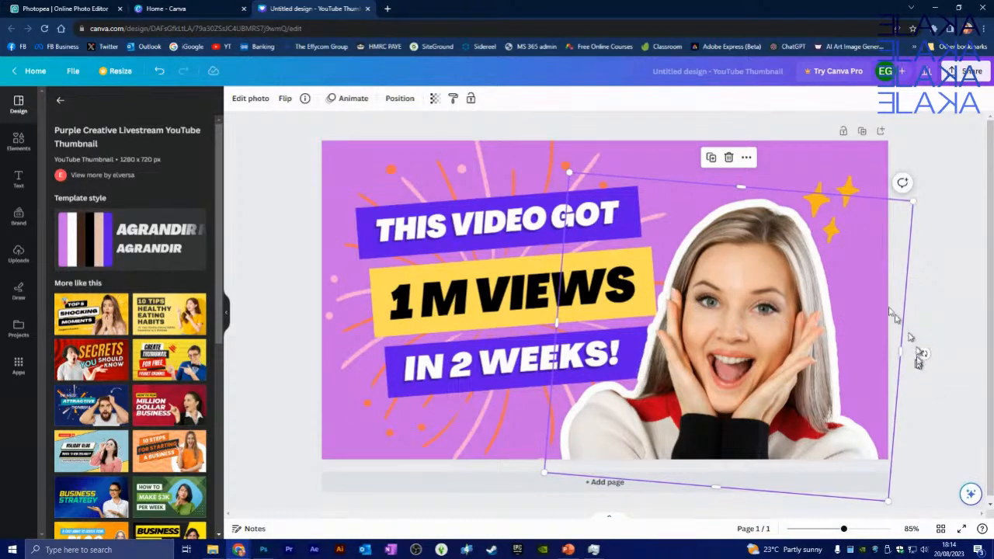
drag(925, 353, 898, 295)
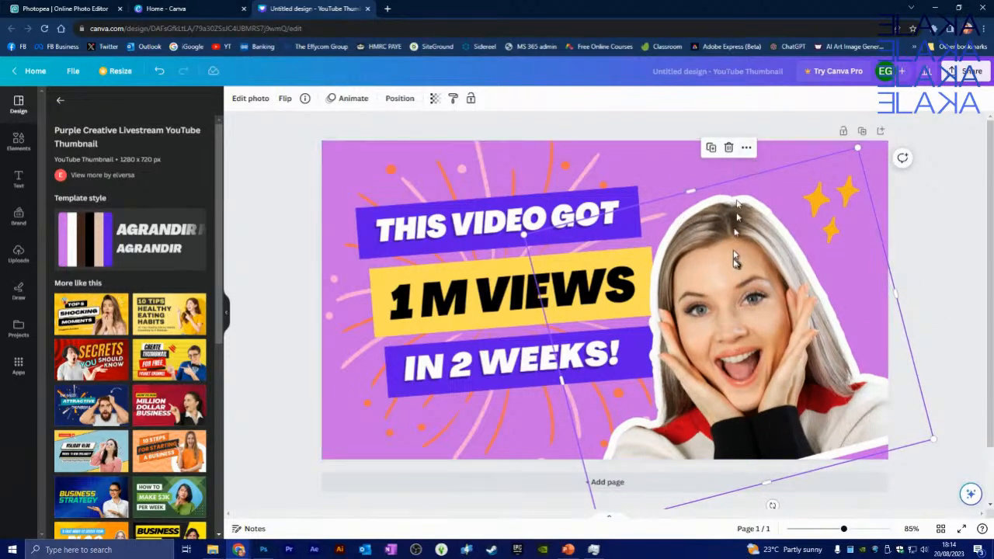
click(746, 149)
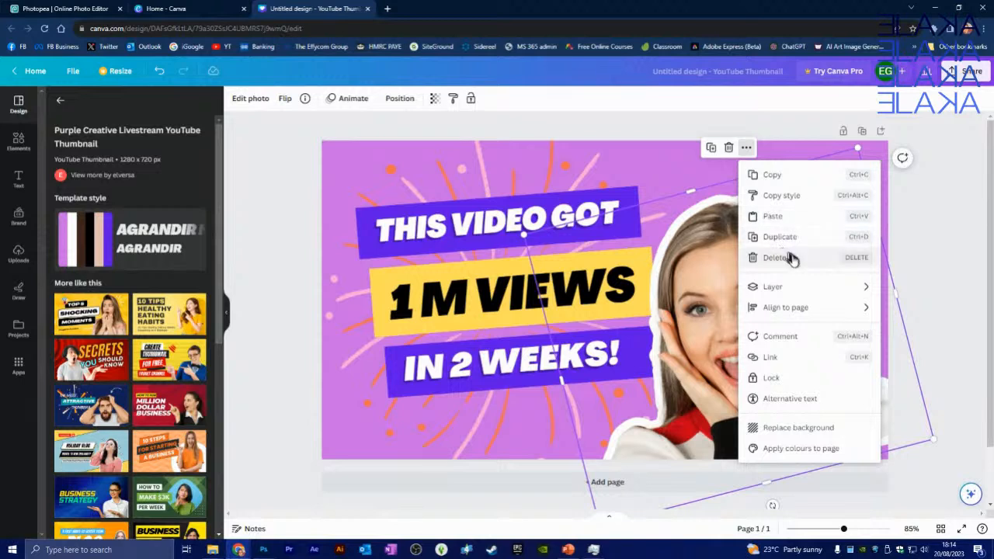
mouse_move(792, 295)
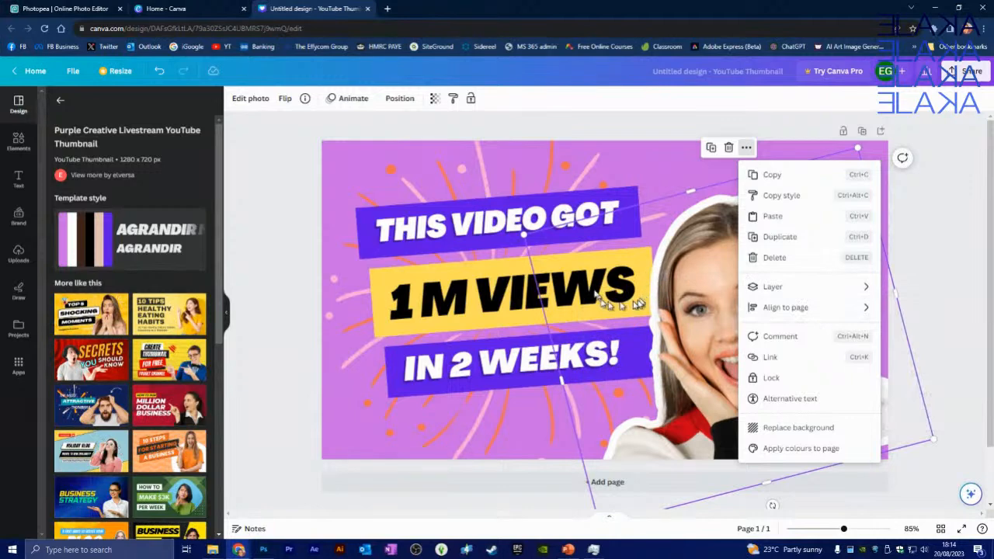
click(638, 278)
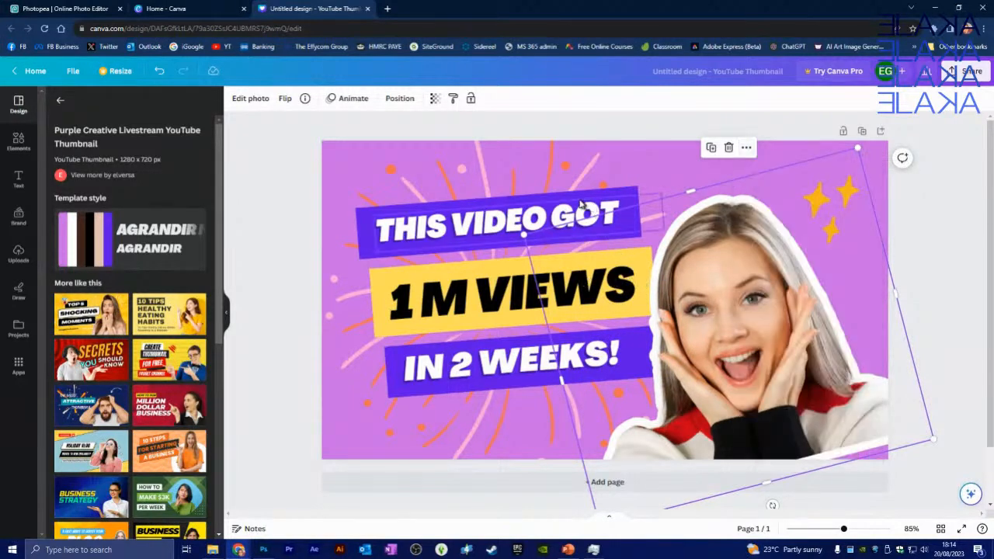
click(746, 147)
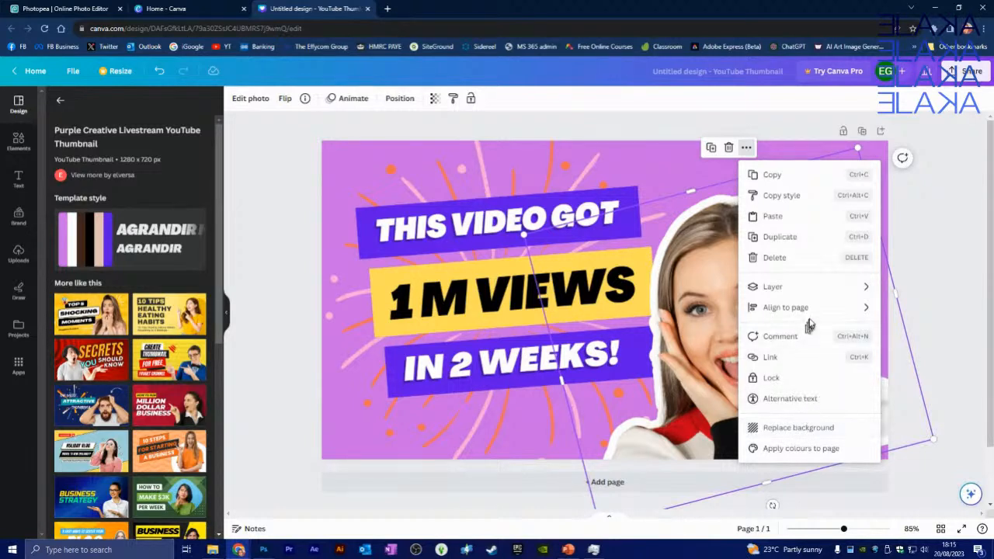
mouse_move(813, 312)
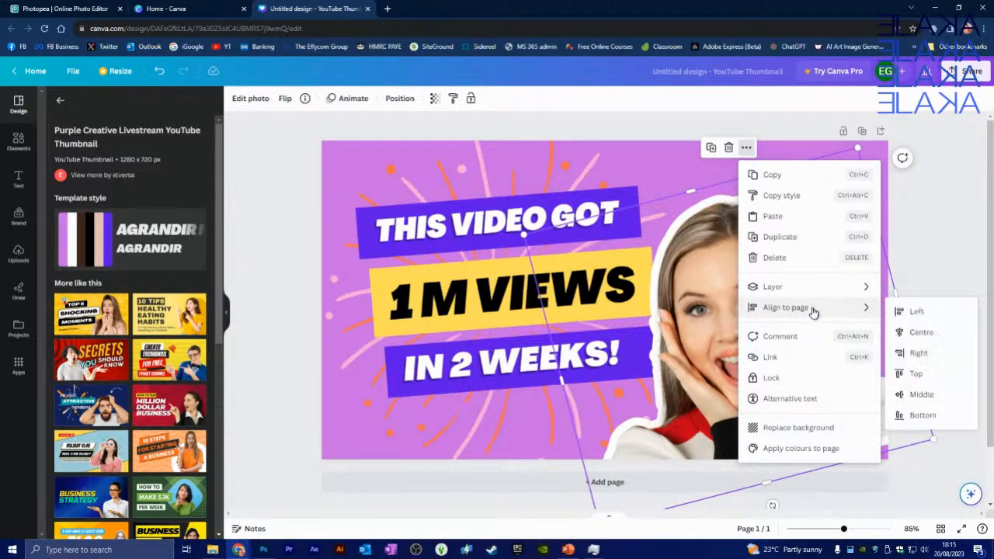
click(795, 357)
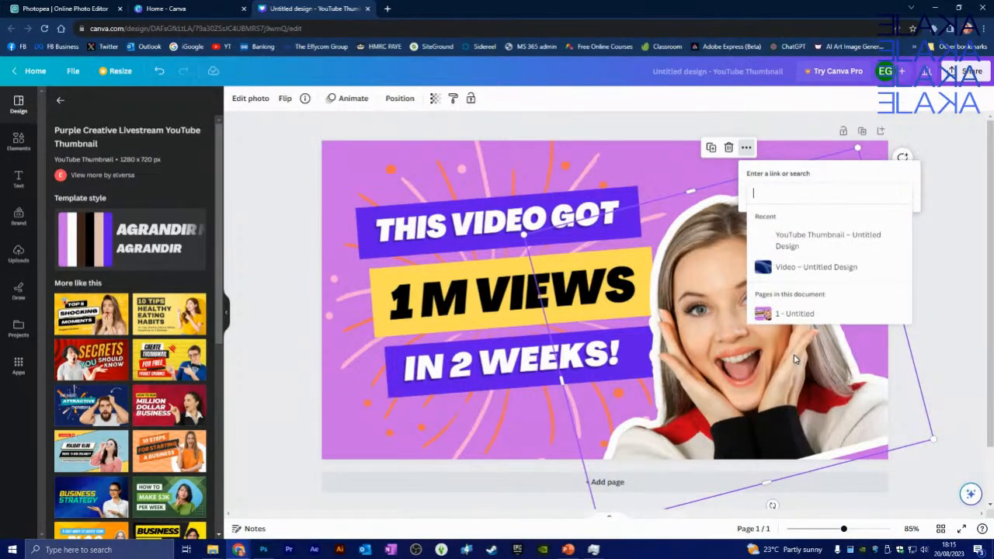
click(949, 172)
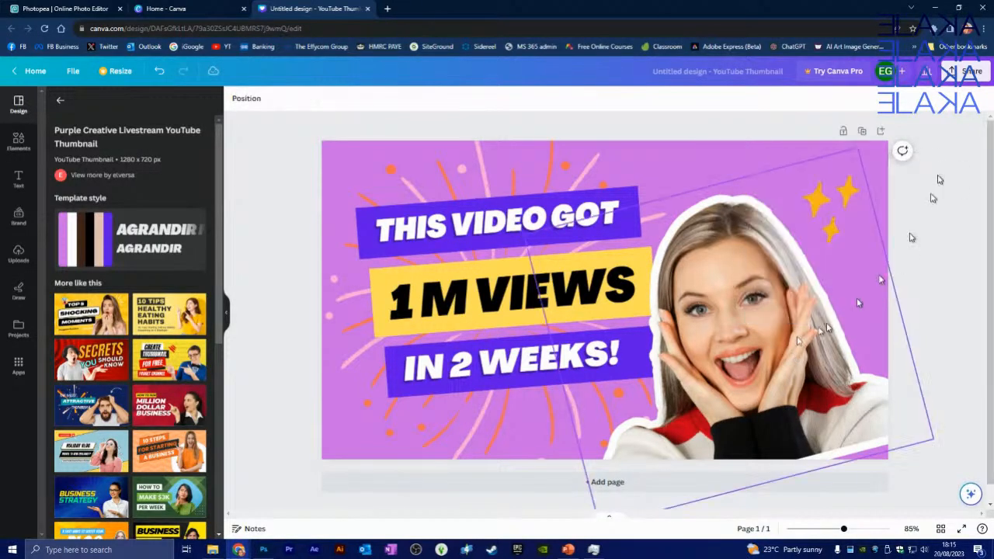
Try replacing the page background with the woman's photo, and undo the replacement.
click(741, 337)
right_click(746, 238)
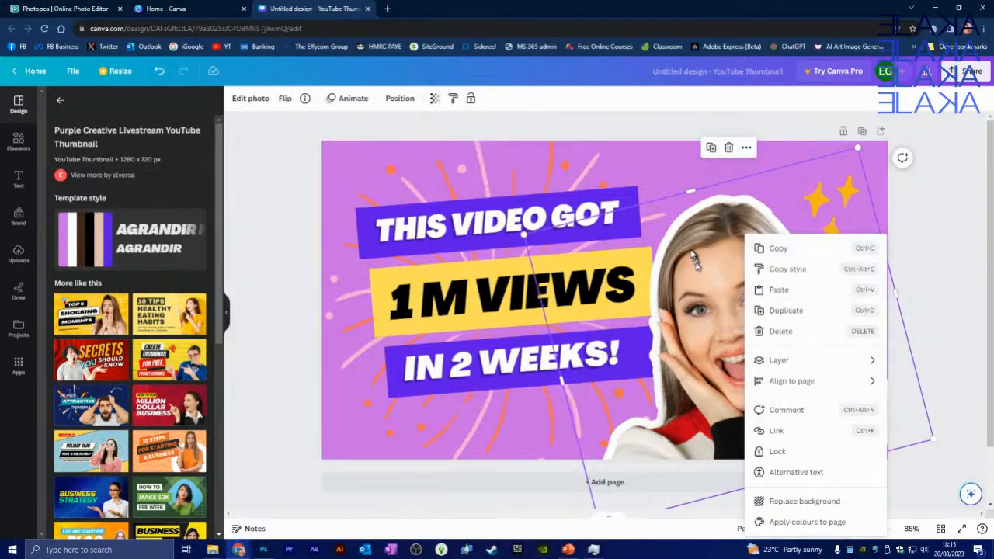
click(807, 503)
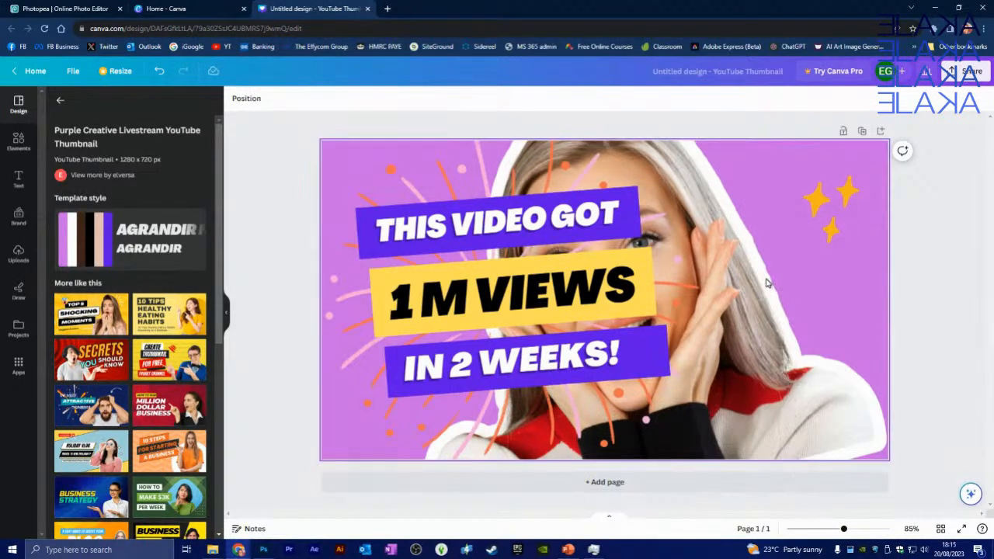
key(ctrl+z)
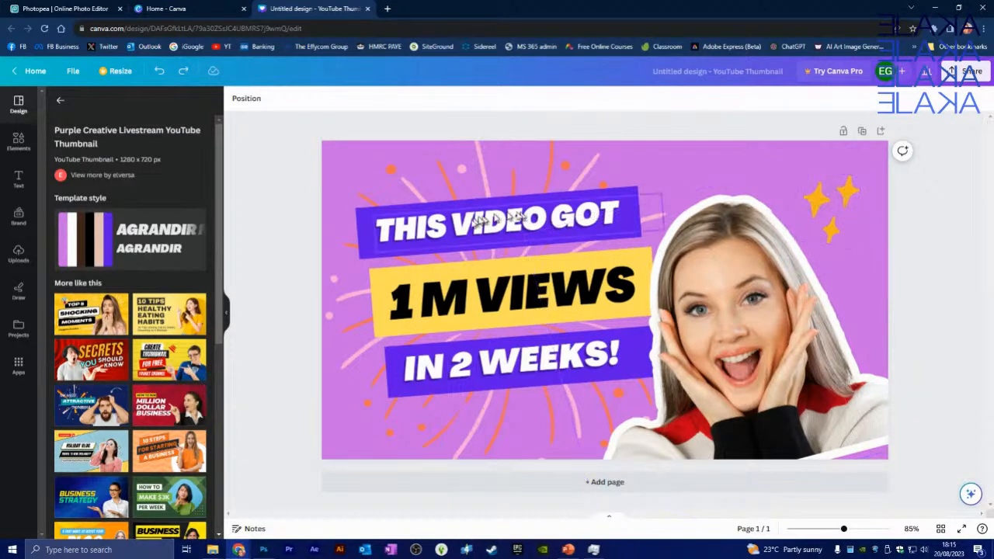
click(760, 362)
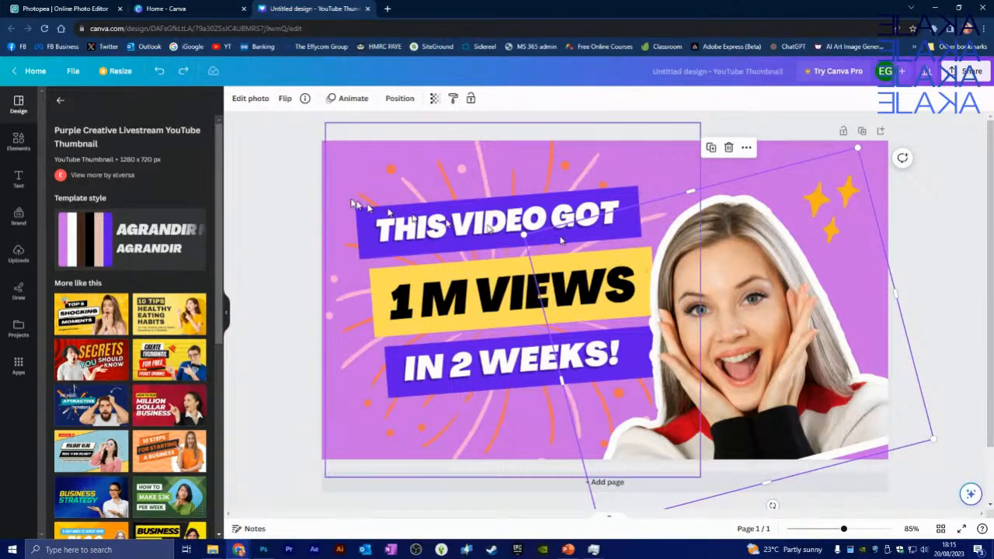
click(286, 194)
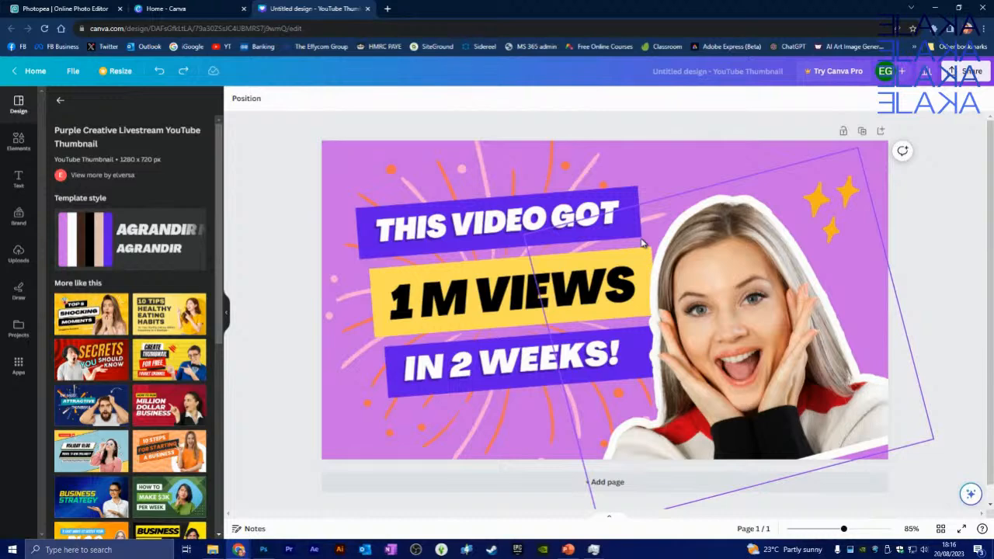
Switch back to Photopea, unlock the layer with the woman's cutout and open its smart object contents for editing.
click(65, 8)
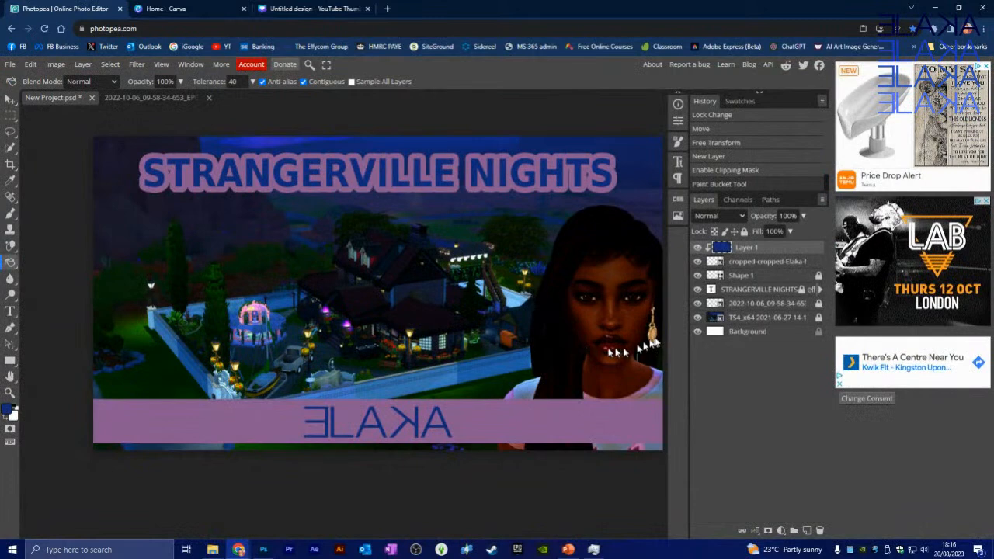
click(620, 313)
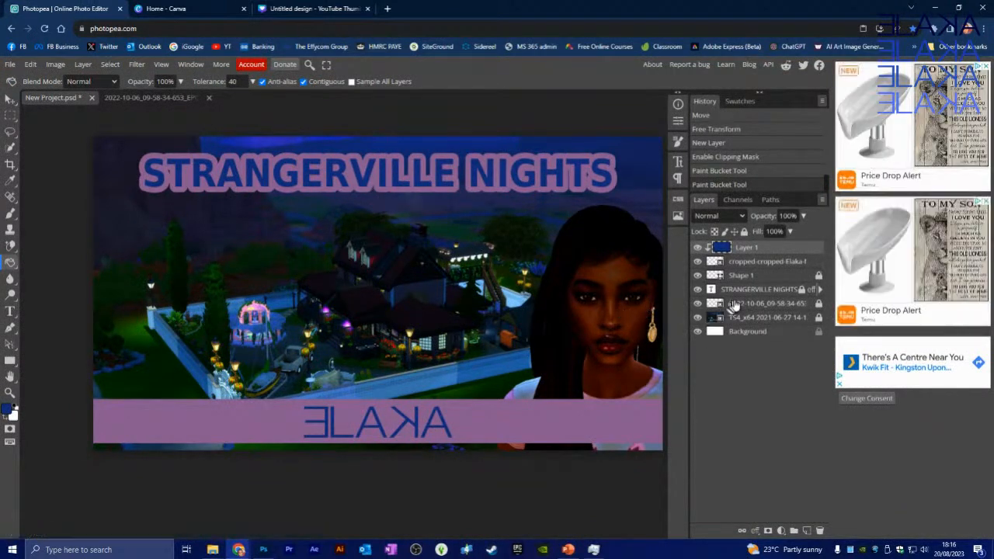
click(819, 303)
click(771, 305)
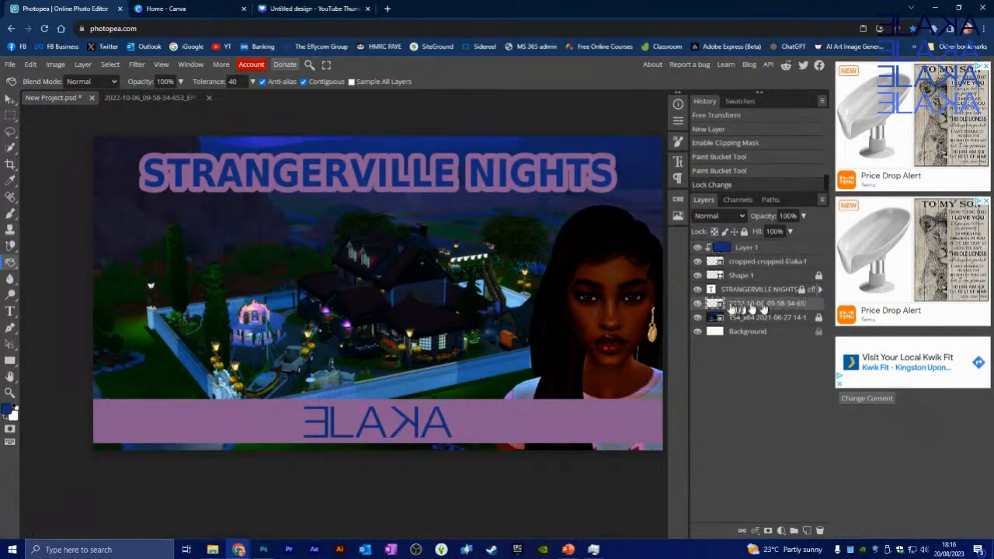
double_click(717, 304)
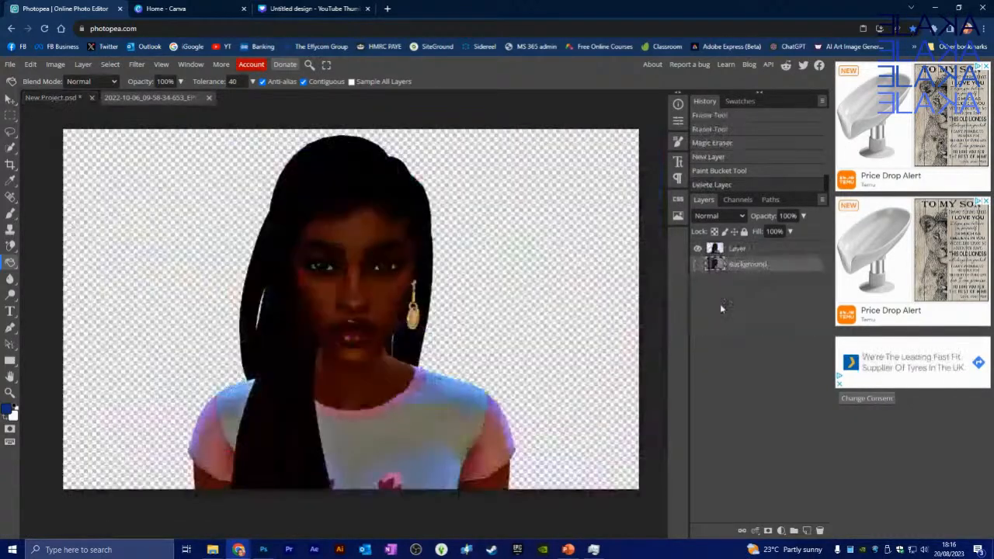
Export the woman's cutout as a PNG named SIM CUTE into the Simstories Art Work > Stock Footage folder.
click(11, 64)
mouse_move(48, 216)
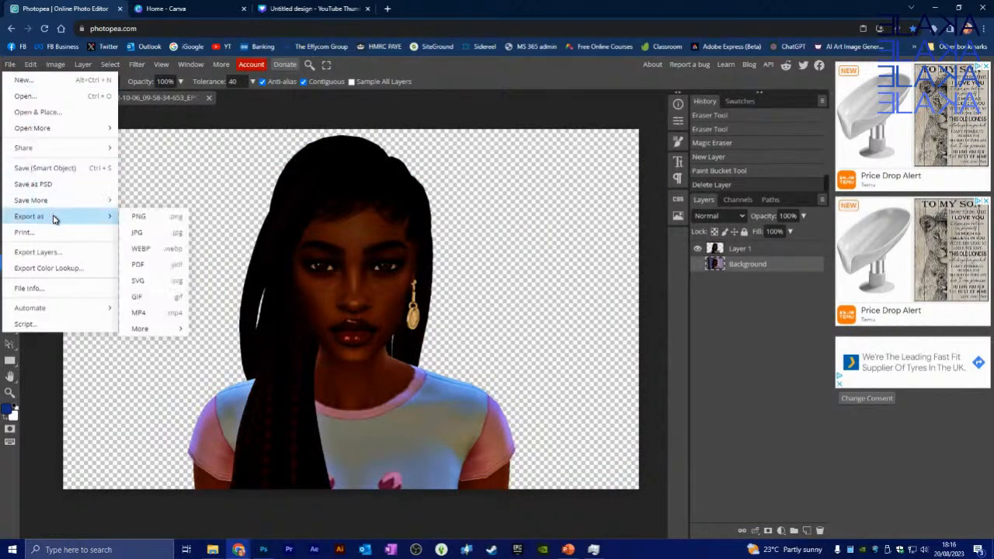
click(164, 216)
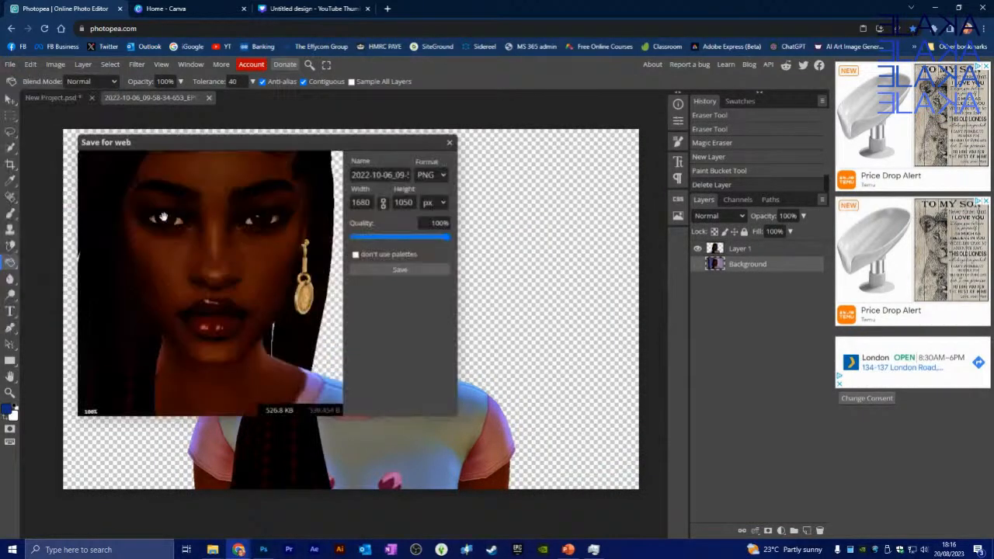
click(385, 273)
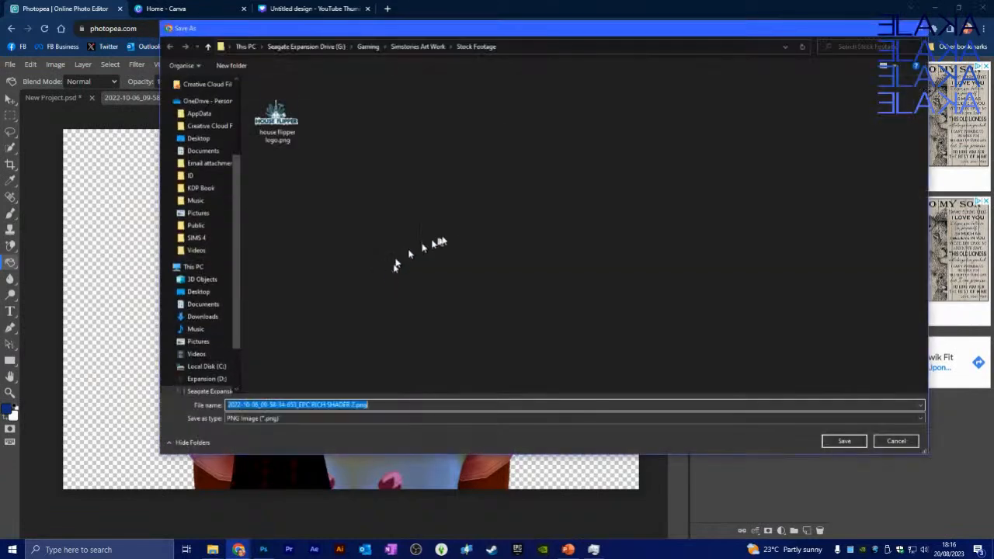
text(SIM CUTE)
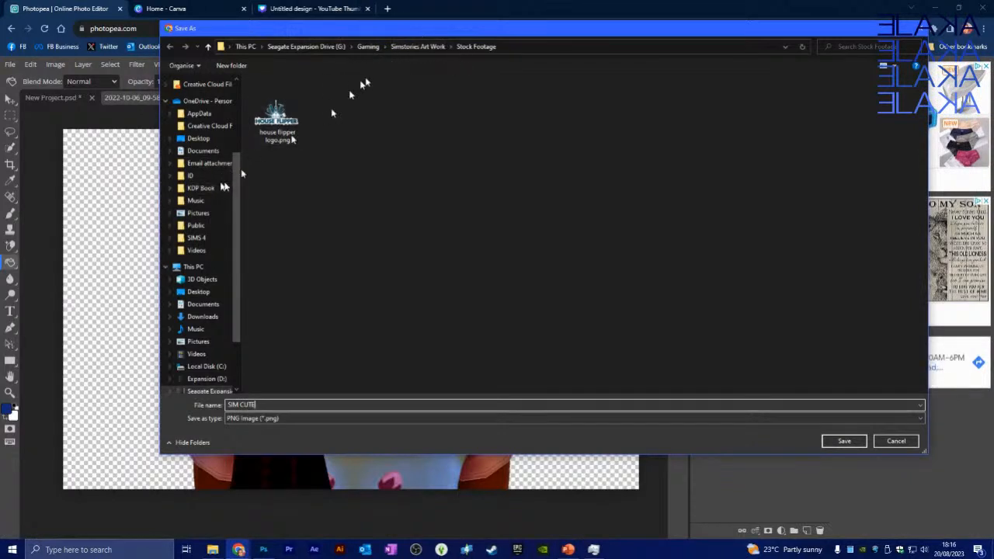
click(401, 49)
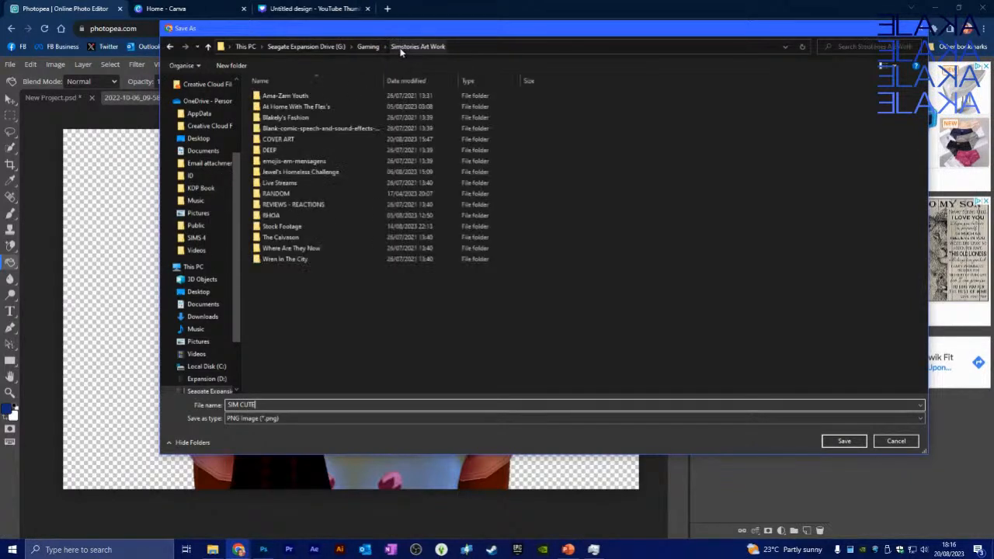
double_click(292, 228)
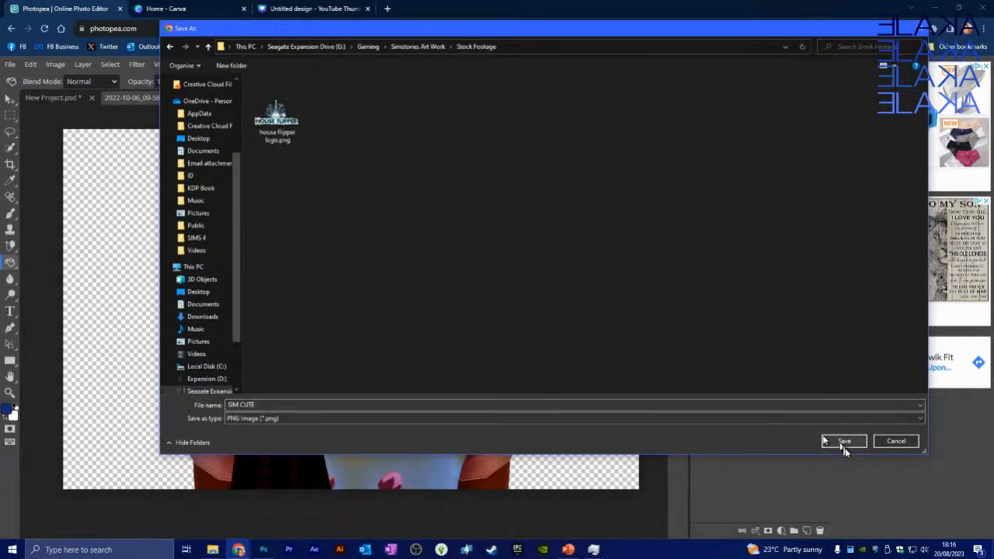
click(843, 441)
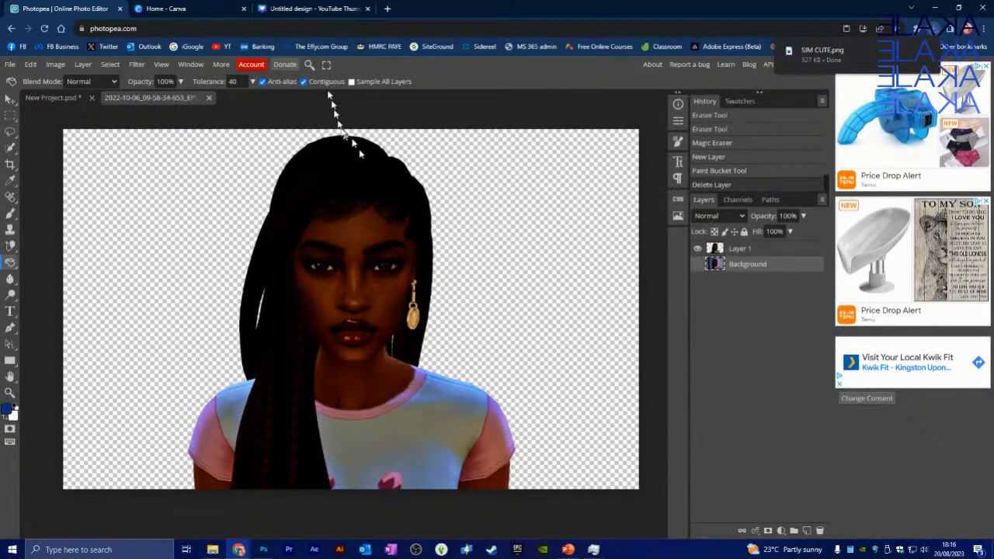
Switch to the YouTube thumbnail design in Canva and show the uploaded images.
click(311, 9)
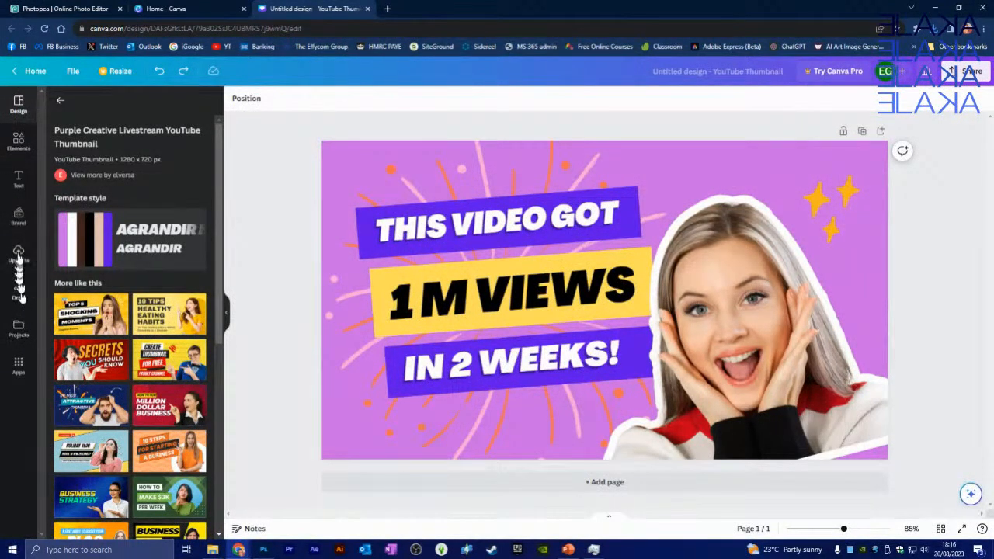
click(18, 253)
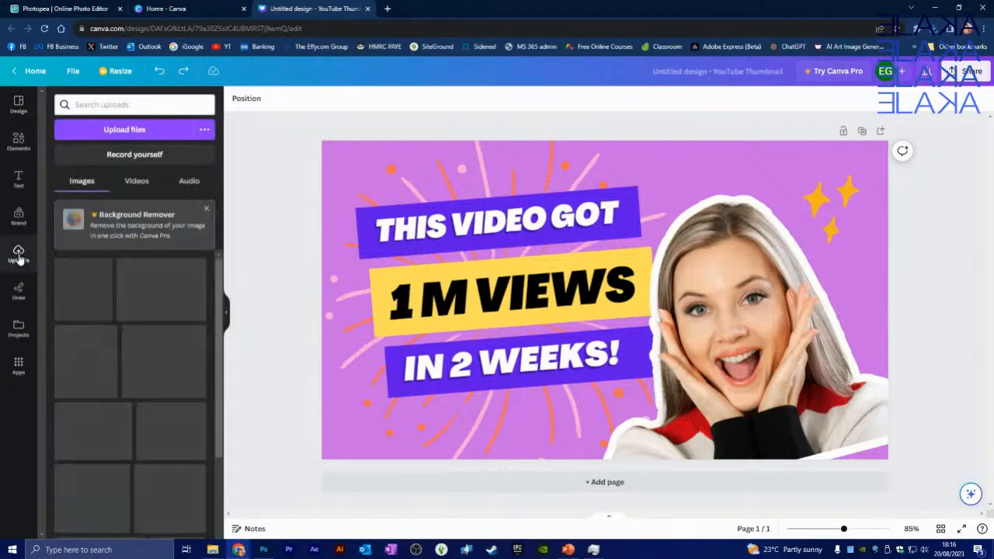
click(120, 130)
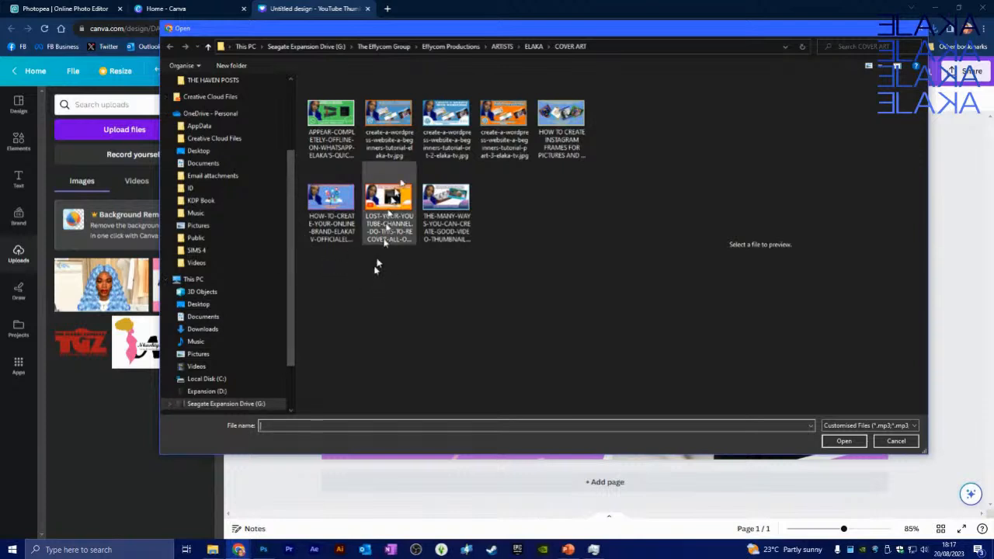
scroll(228, 209, up, 1)
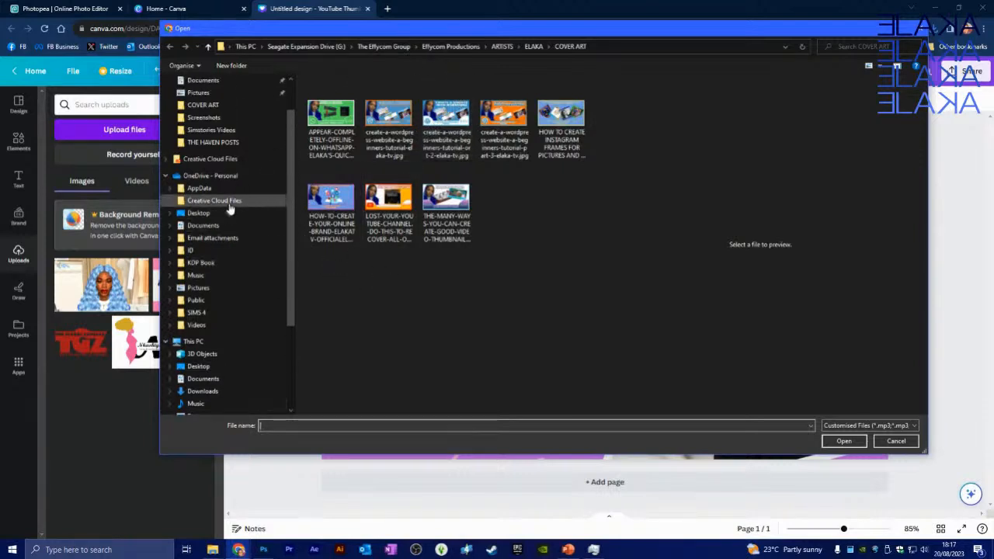
scroll(233, 179, down, 2)
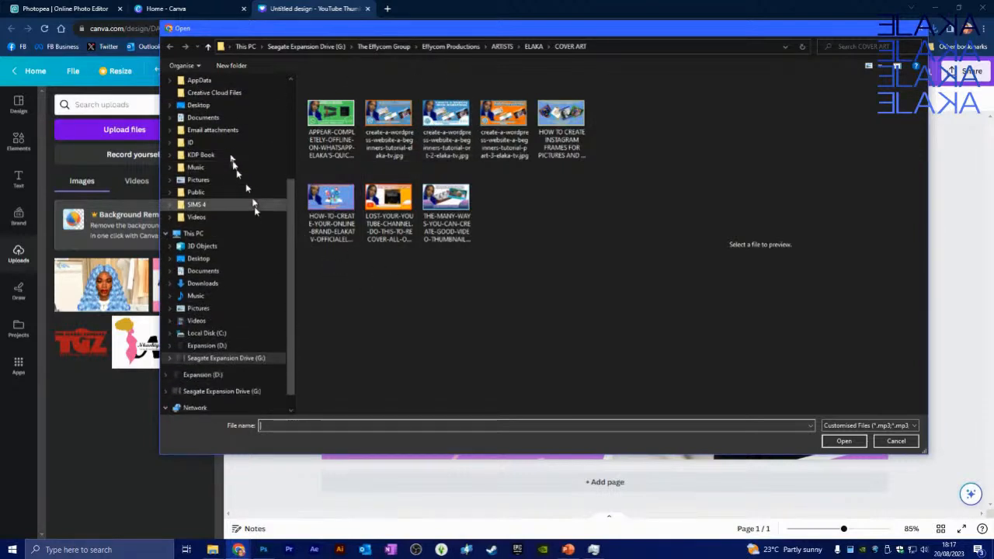
click(220, 345)
double_click(330, 129)
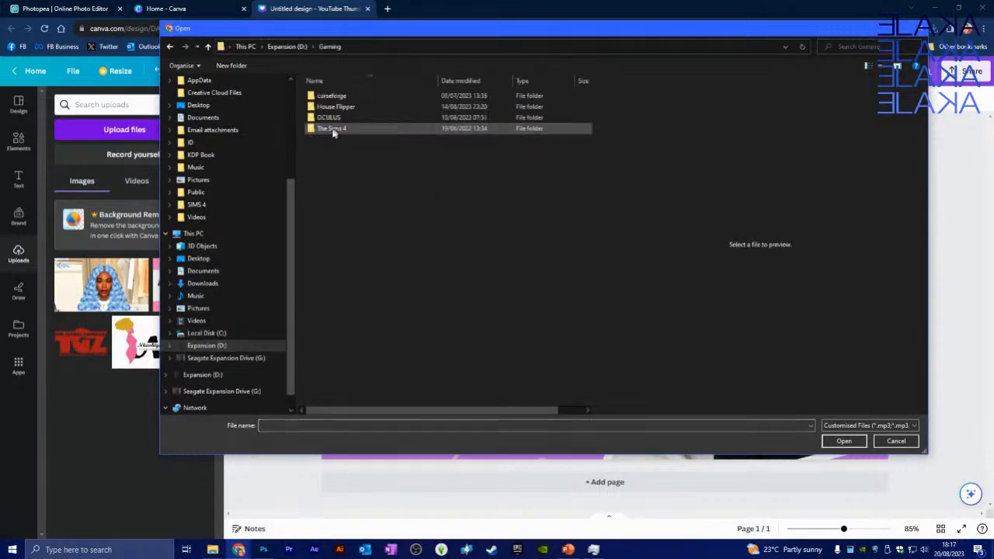
double_click(332, 129)
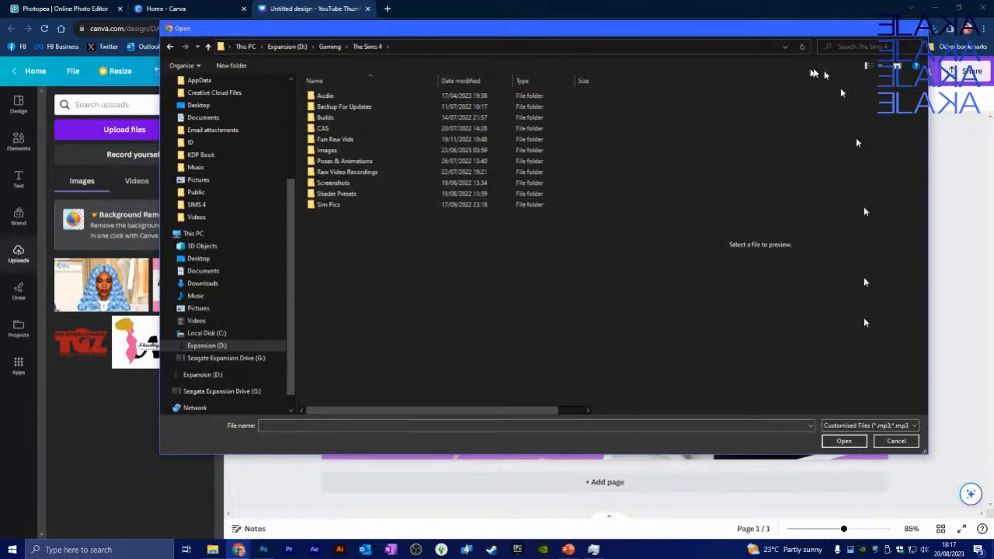
click(897, 441)
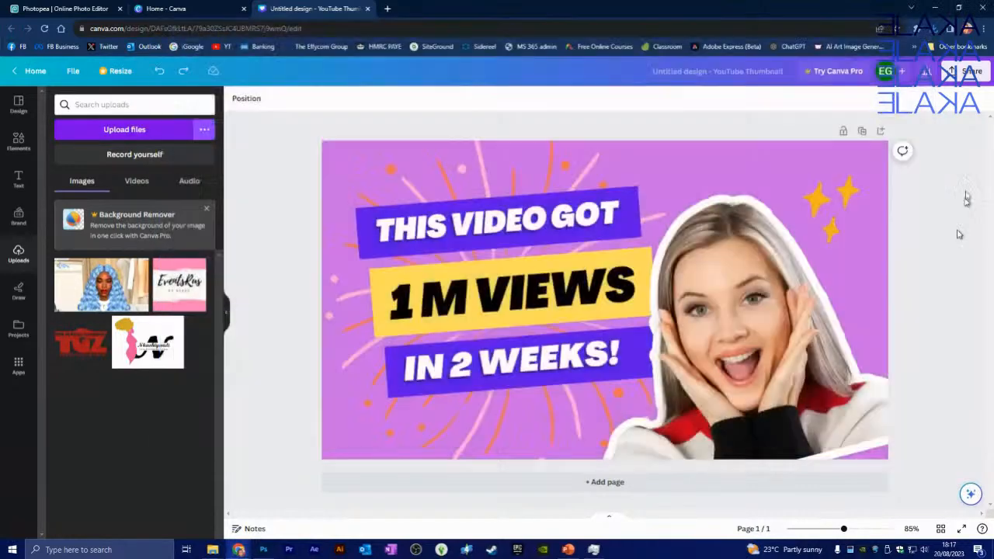
Look up the folder that holds the downloaded SIM CUTE.png, and return to the Canva design.
click(934, 29)
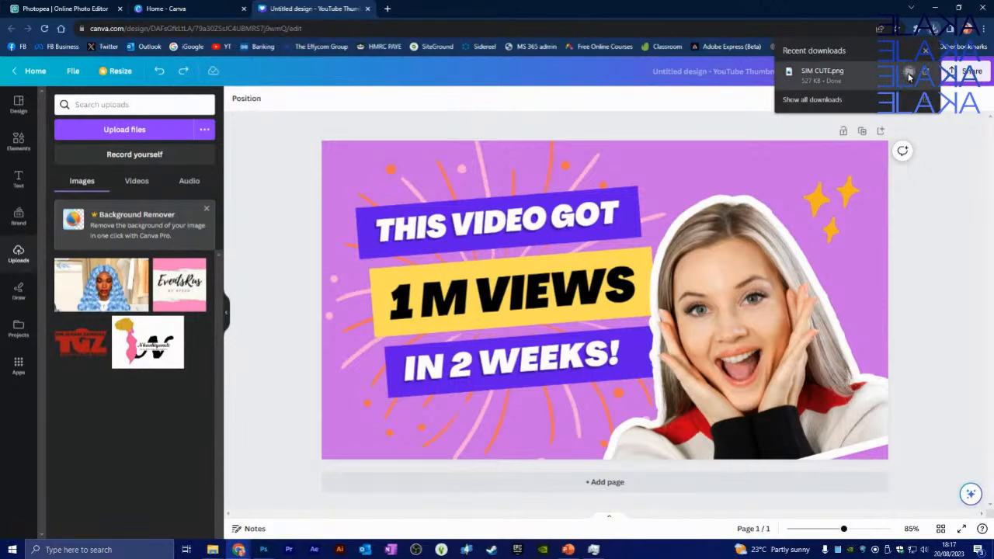
click(909, 75)
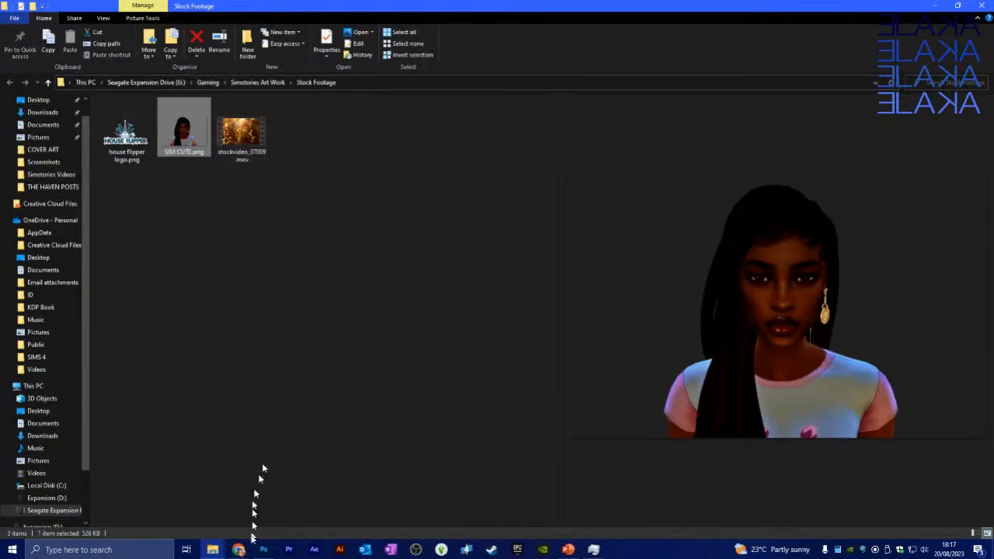
mouse_move(244, 551)
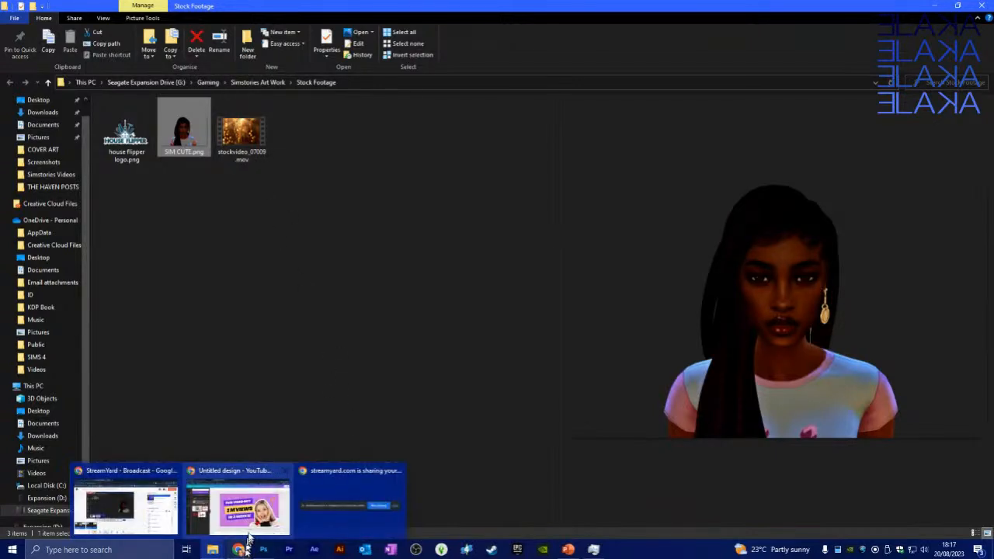
click(243, 526)
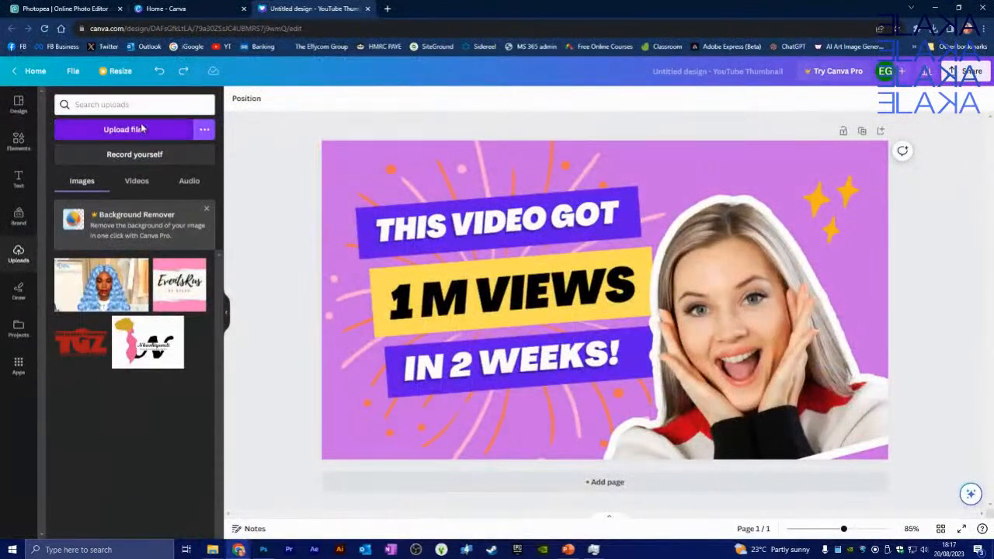
Upload SIM CUTE.png to Canva from Gaming > Simstories Art Work > Stock Footage on the Seagate Expansion Drive.
click(171, 132)
scroll(219, 272, down, 3)
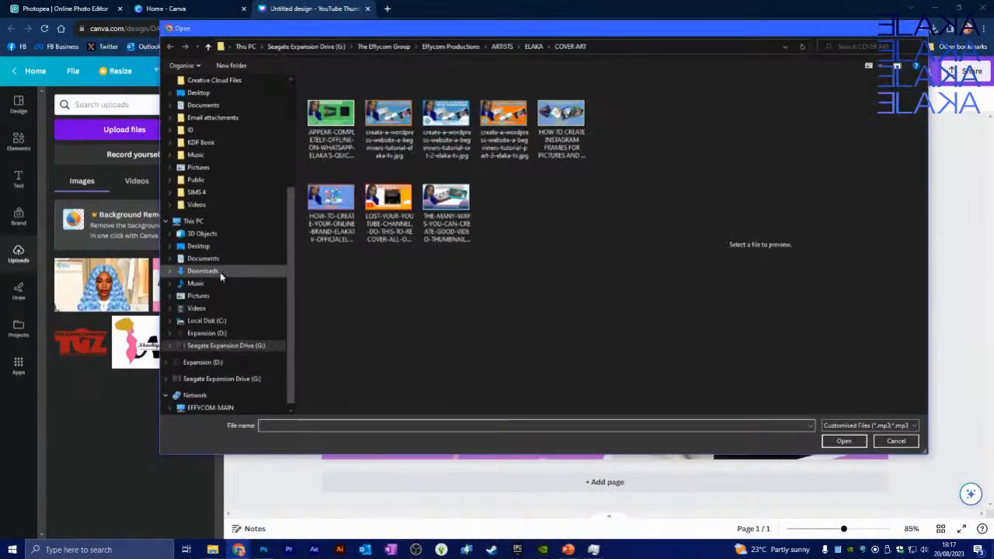
click(226, 347)
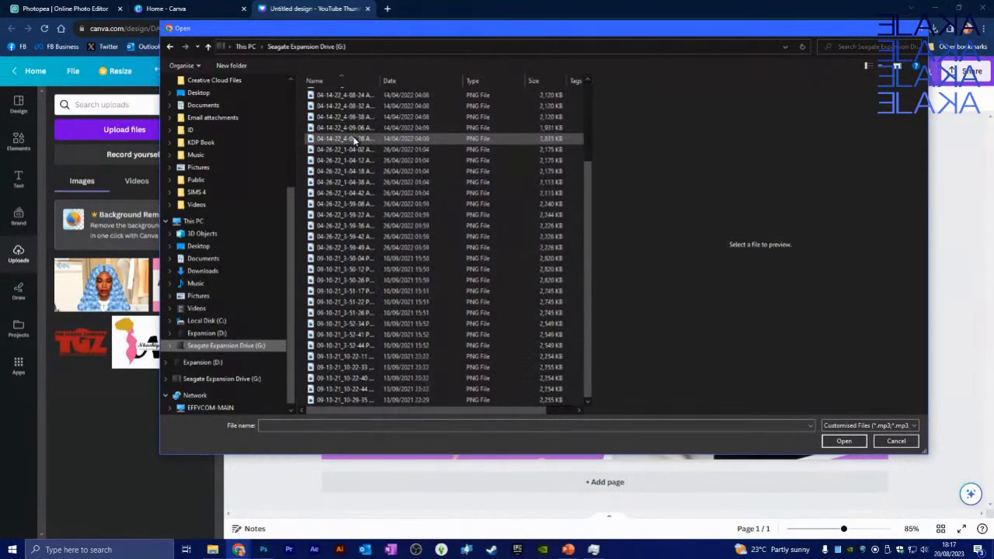
scroll(355, 140, down, 3)
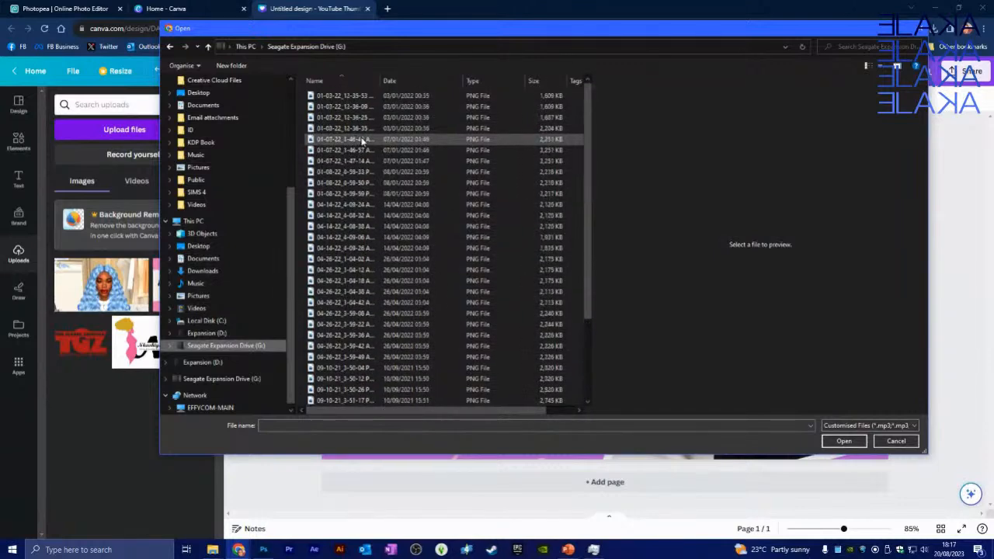
scroll(358, 140, up, 10)
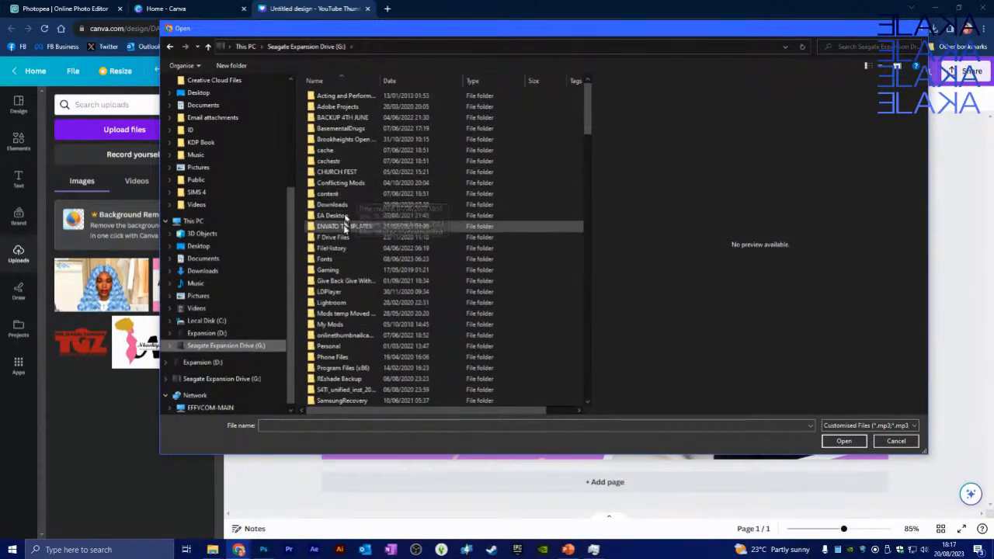
double_click(327, 270)
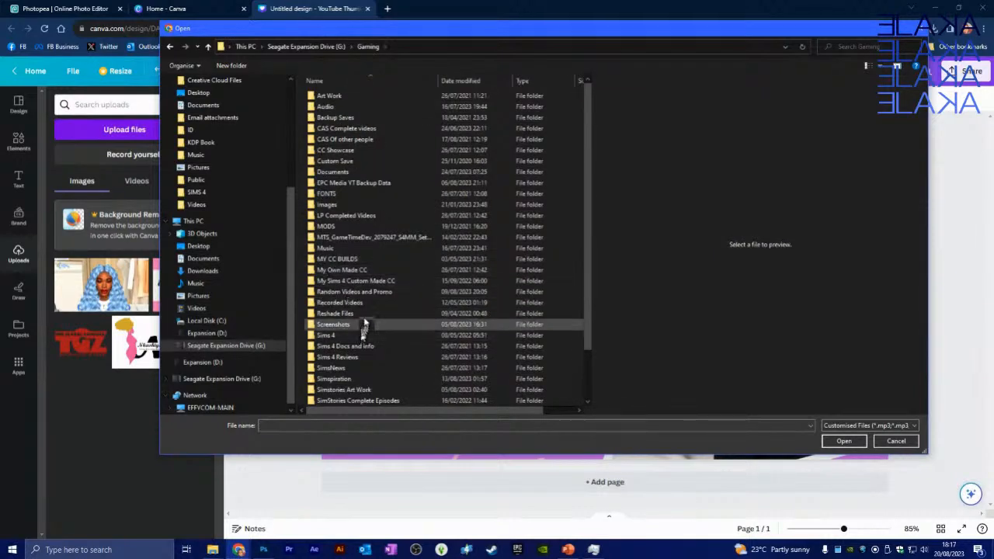
scroll(357, 233, down, 2)
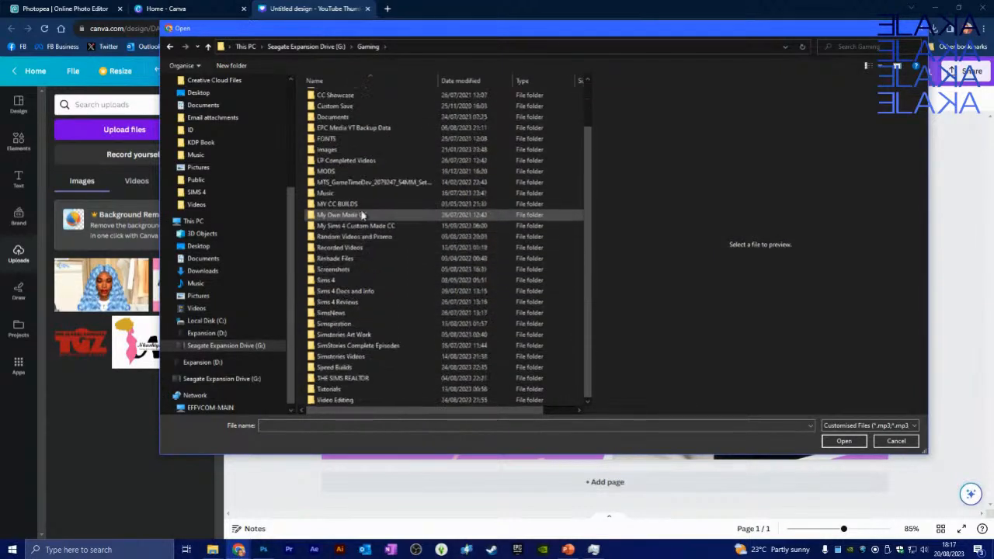
double_click(350, 335)
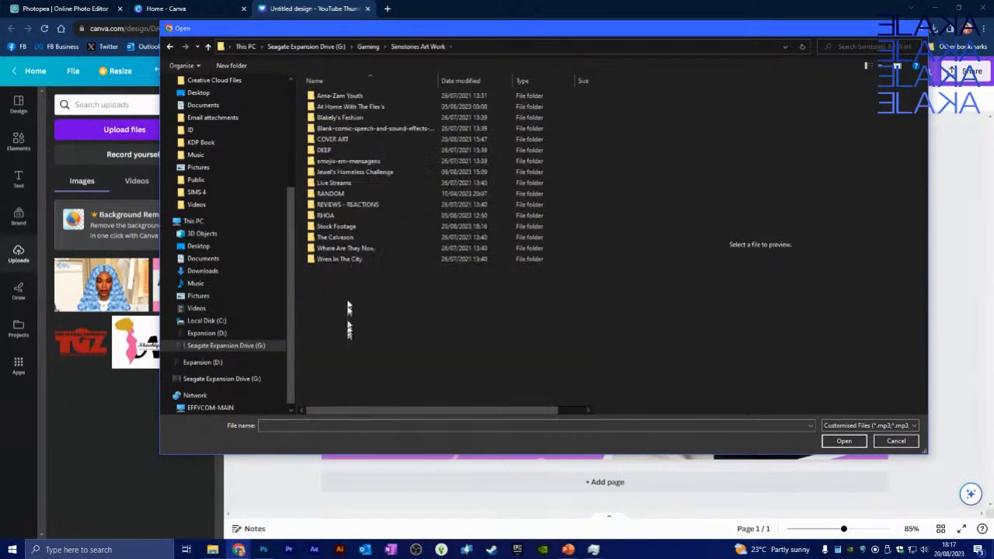
double_click(337, 229)
click(389, 113)
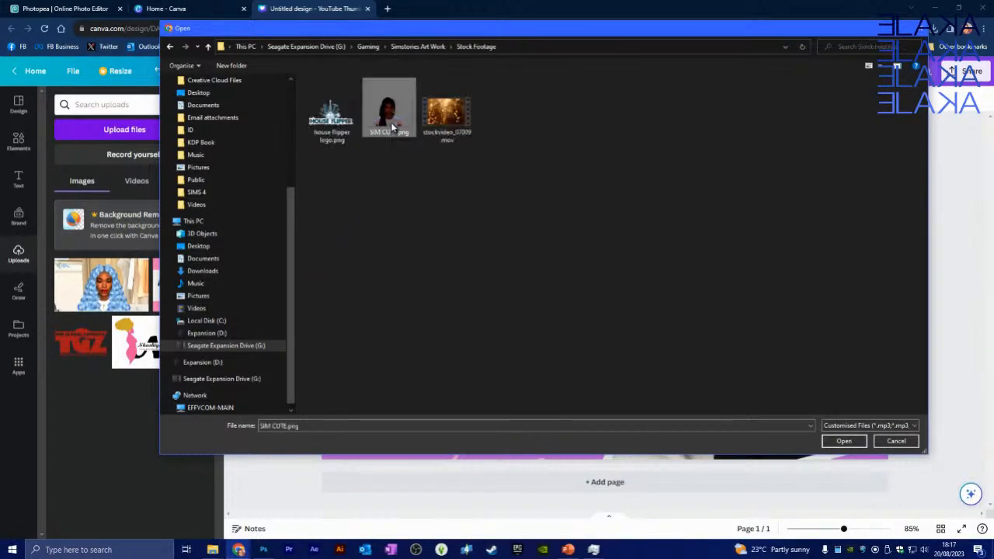
click(845, 442)
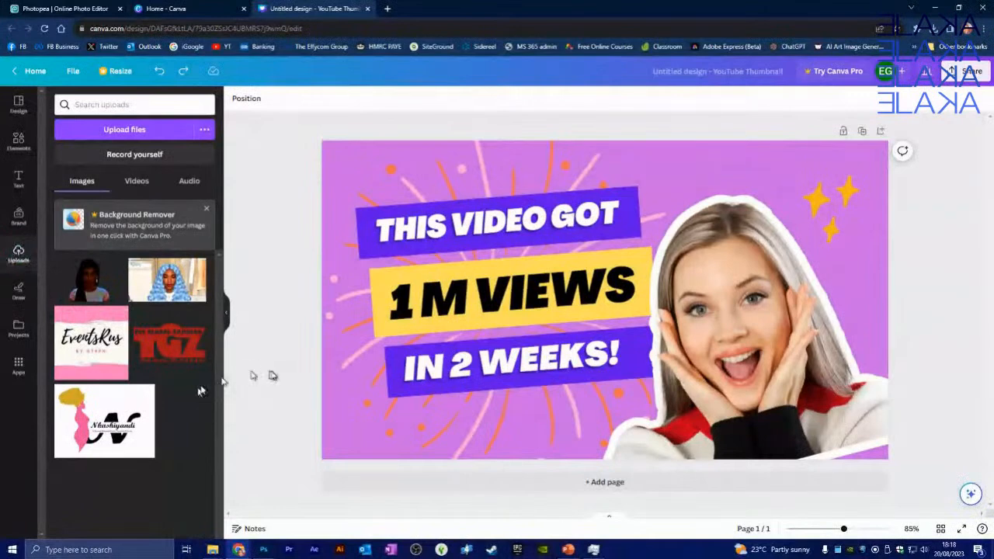
Add the uploaded SIM CUTE cutout to the page, enlarge it and place it over the headline text beside the template's blonde woman.
click(83, 279)
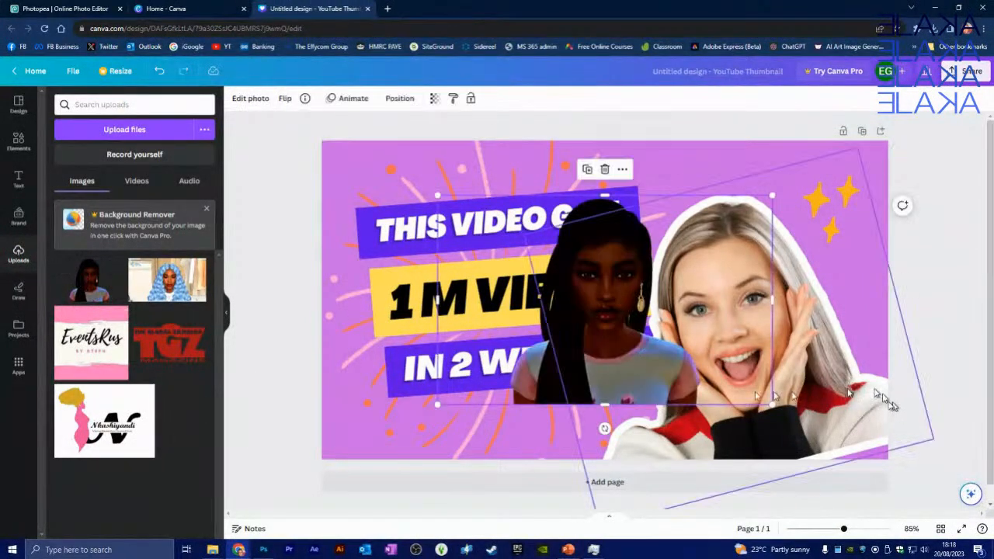
drag(586, 352, 678, 324)
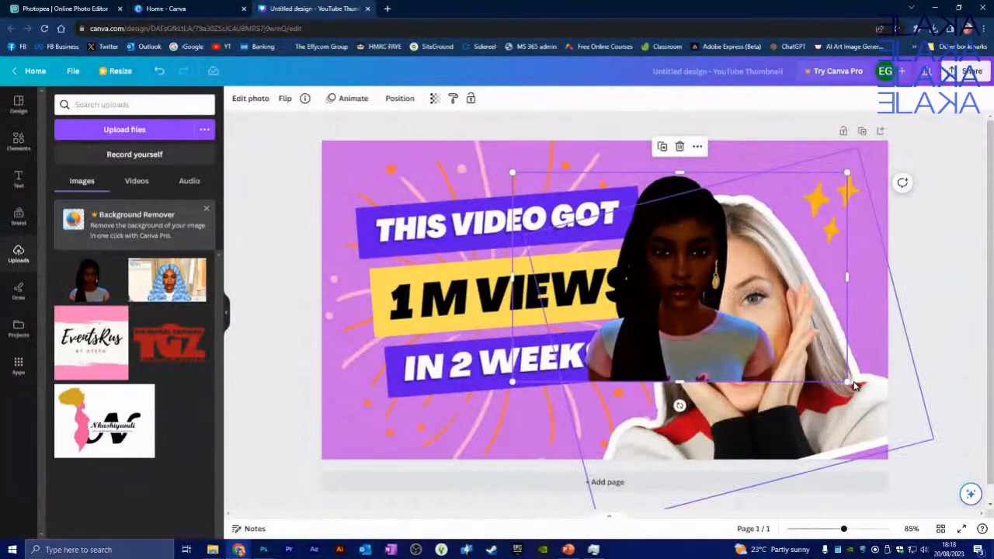
drag(855, 386, 892, 405)
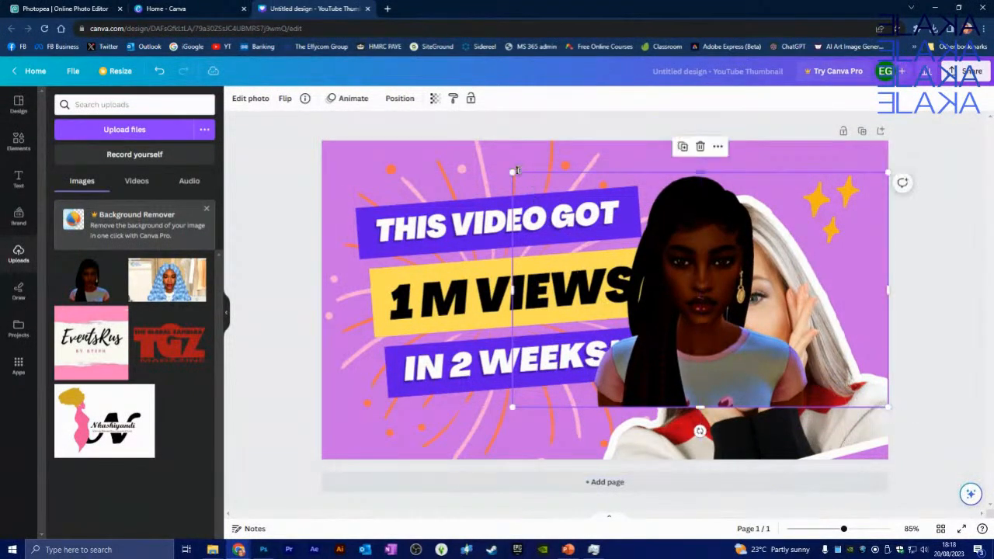
drag(513, 172, 464, 224)
drag(701, 254, 571, 279)
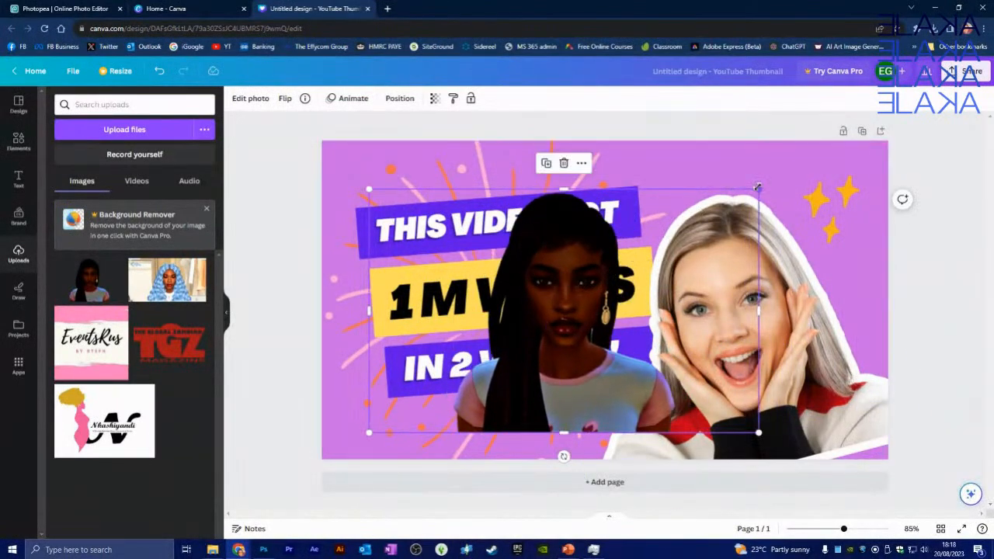
drag(758, 189, 798, 167)
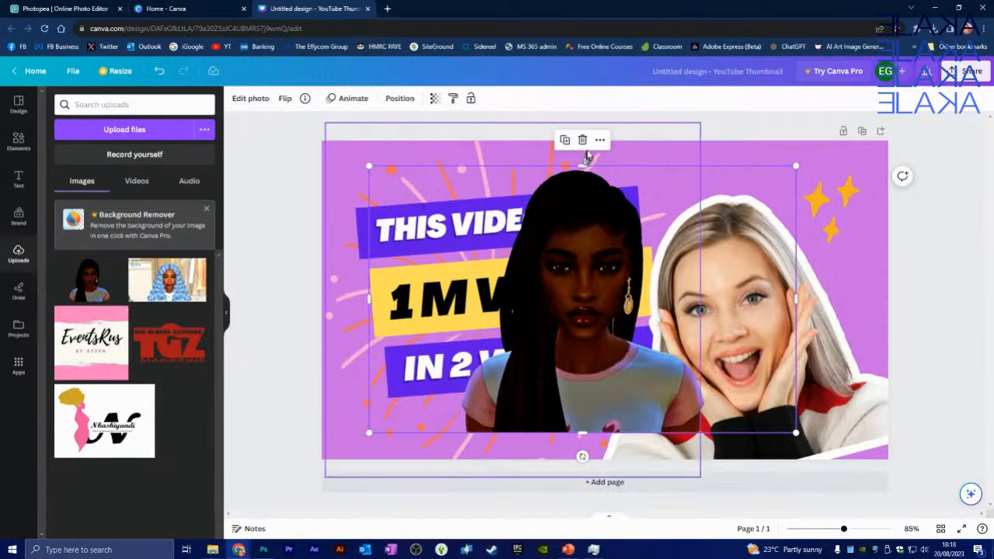
right_click(593, 217)
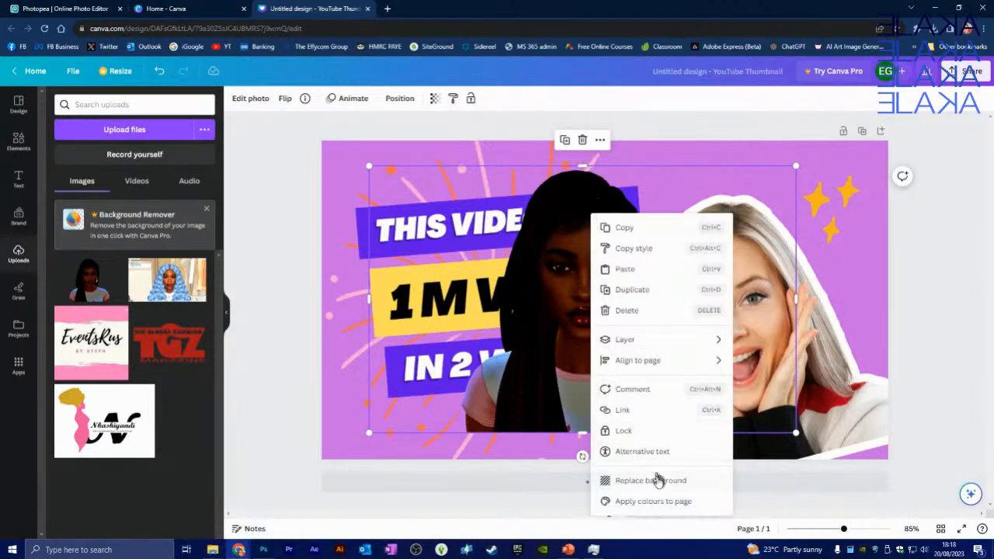
click(572, 247)
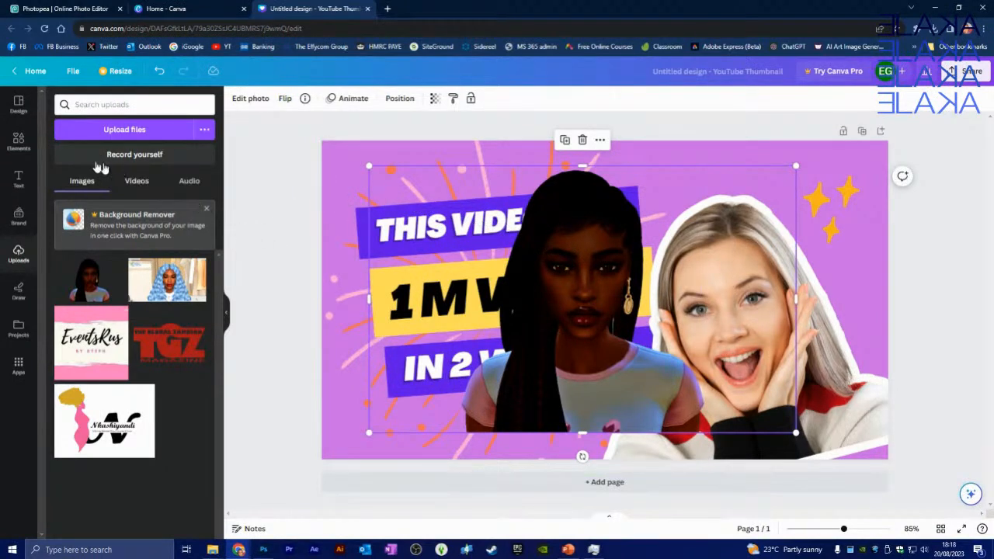
Look over Canva's drawing tools and the Elements library, from shapes and graphics to stickers, photos, videos, audio and charts.
click(19, 294)
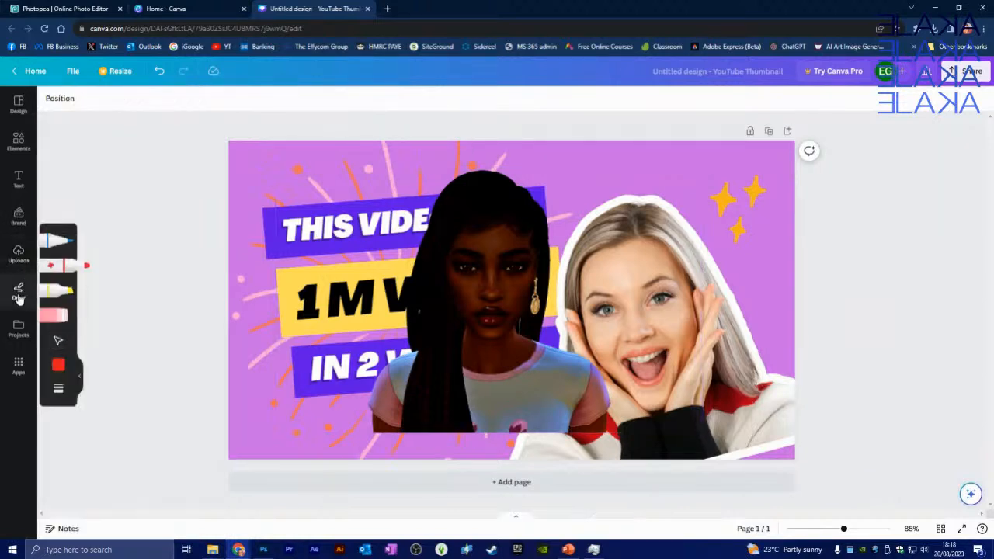
click(20, 146)
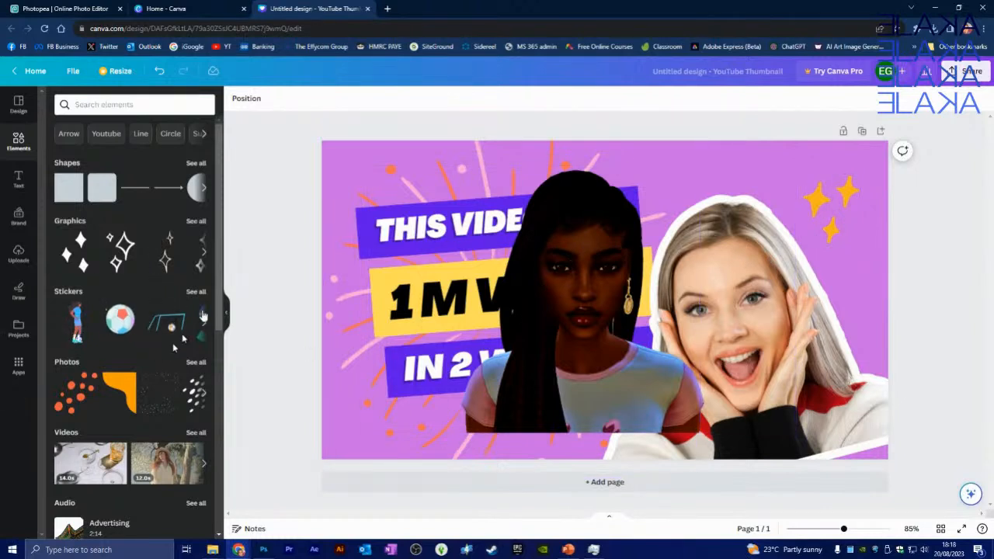
scroll(134, 408, down, 2)
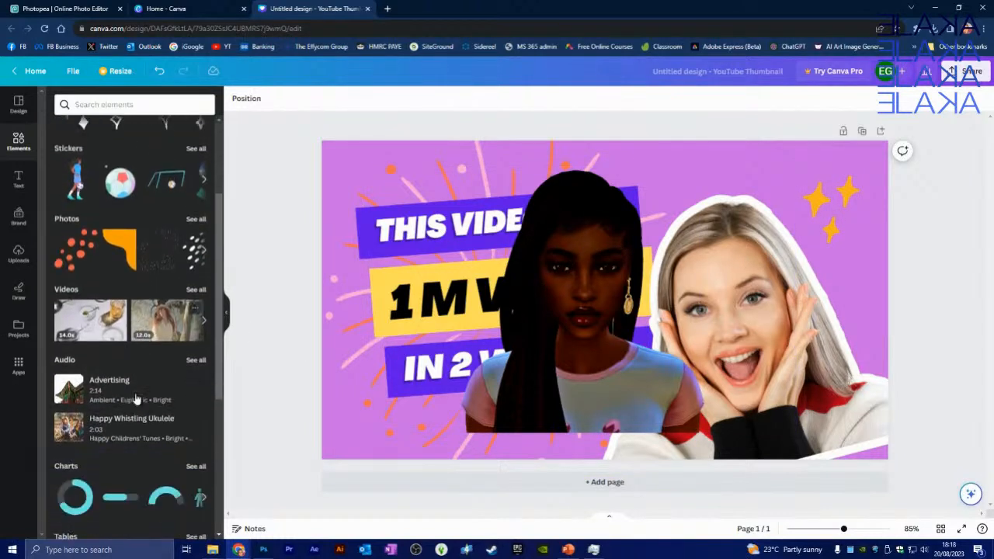
scroll(136, 396, up, 2)
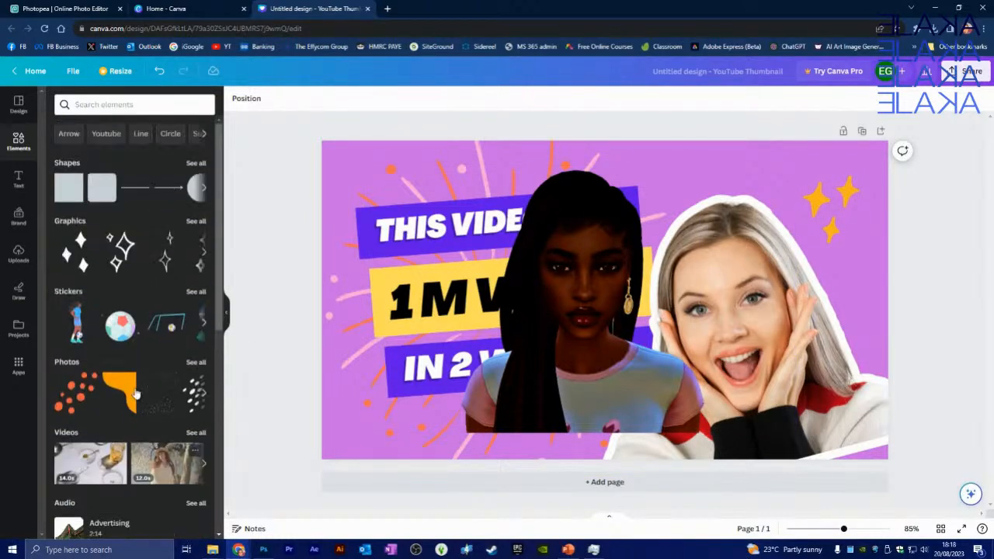
Try a freehand red marker scribble over the SIM CUTE cutout's head and undo it.
click(19, 290)
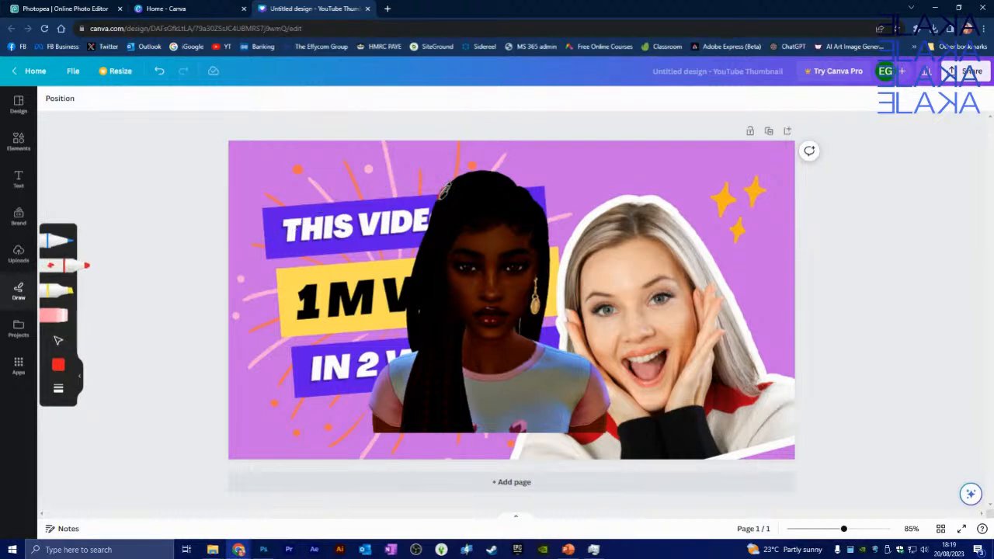
mouse_move(432, 217)
mouse_down()
mouse_move(420, 186)
mouse_move(485, 164)
mouse_move(570, 166)
mouse_move(390, 248)
mouse_move(459, 244)
mouse_up()
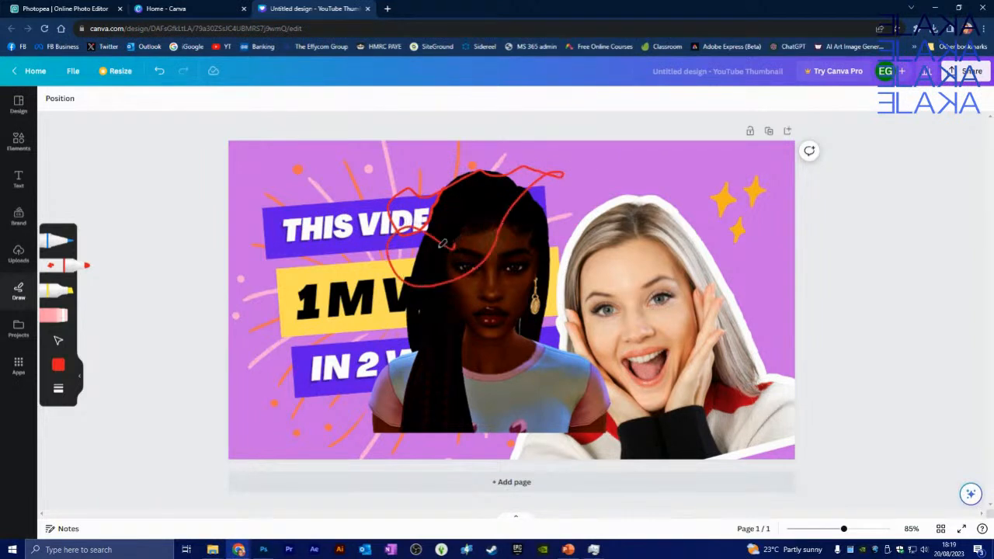
key(ctrl+z)
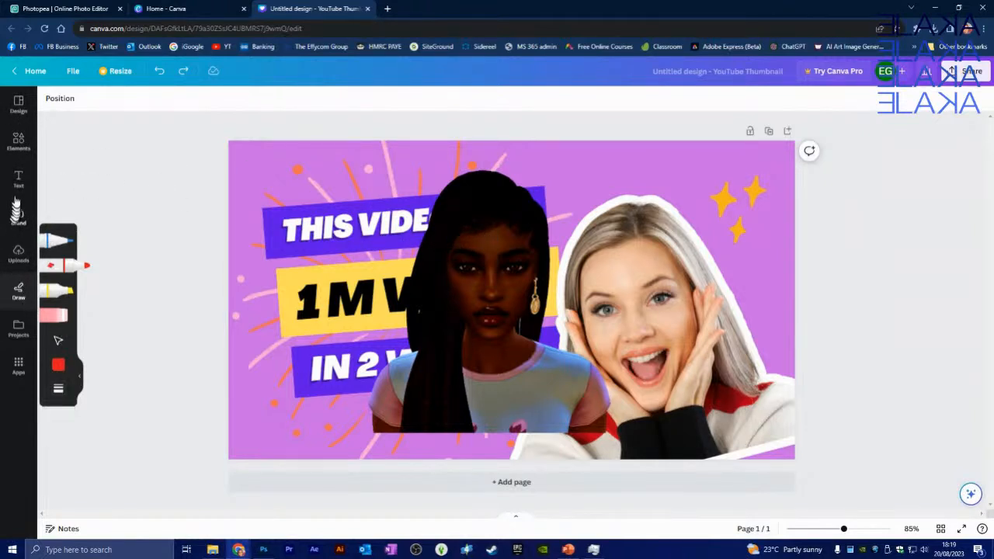
Select the SIM CUTE cutout and look through the design templates, brand, text and element options.
click(19, 140)
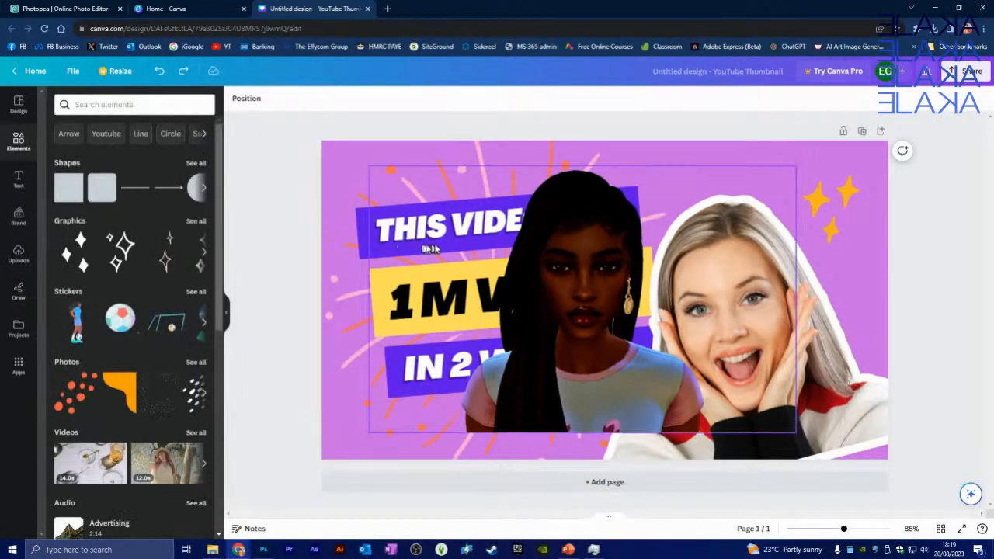
click(563, 254)
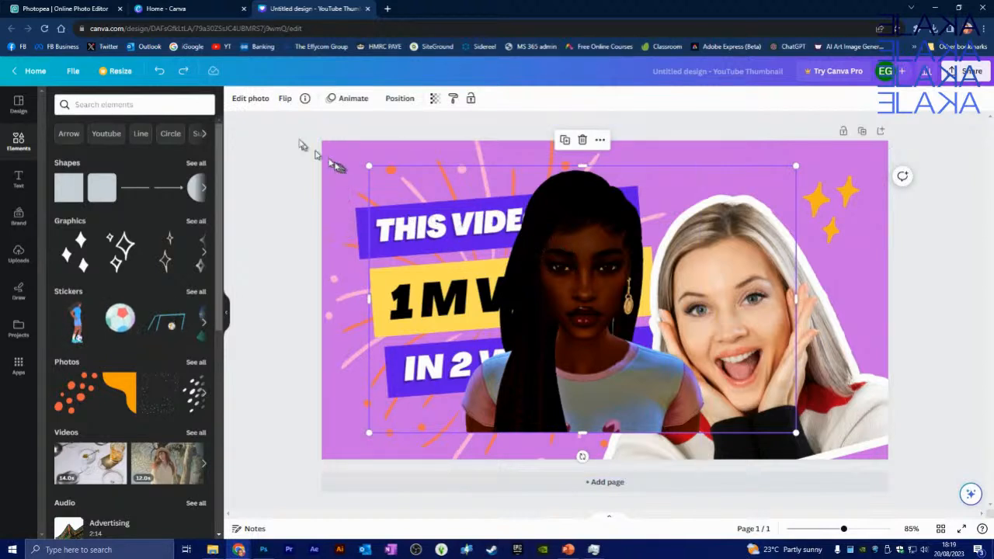
click(21, 106)
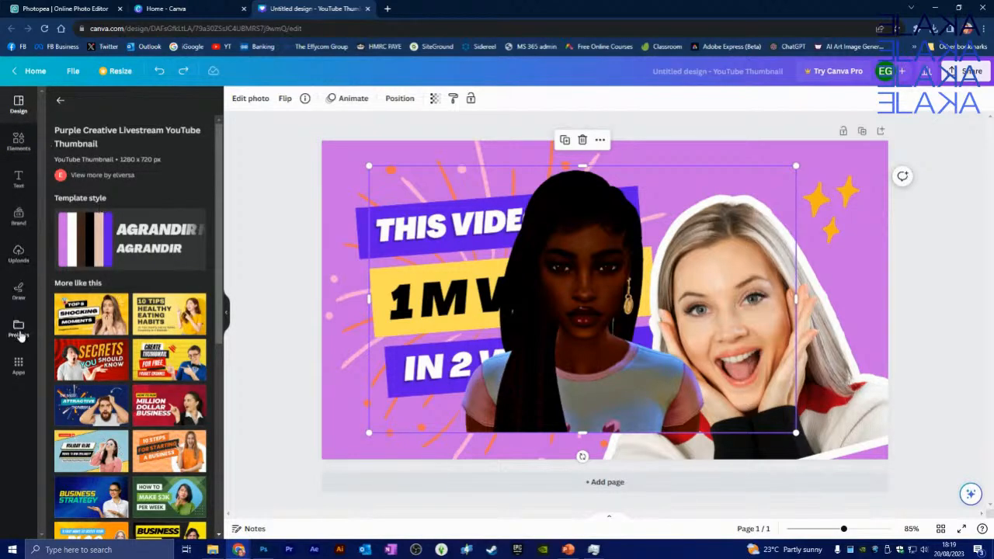
click(17, 214)
click(18, 178)
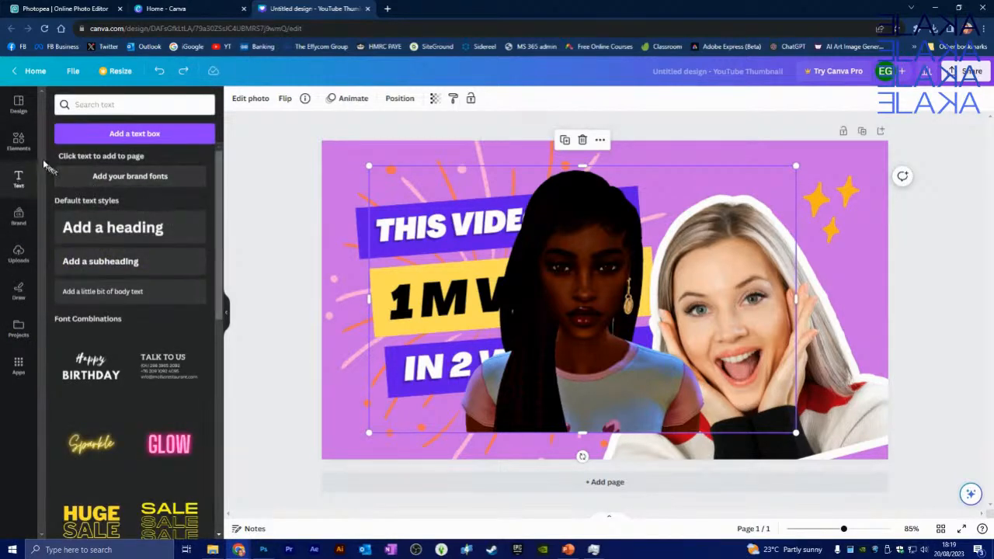
click(19, 142)
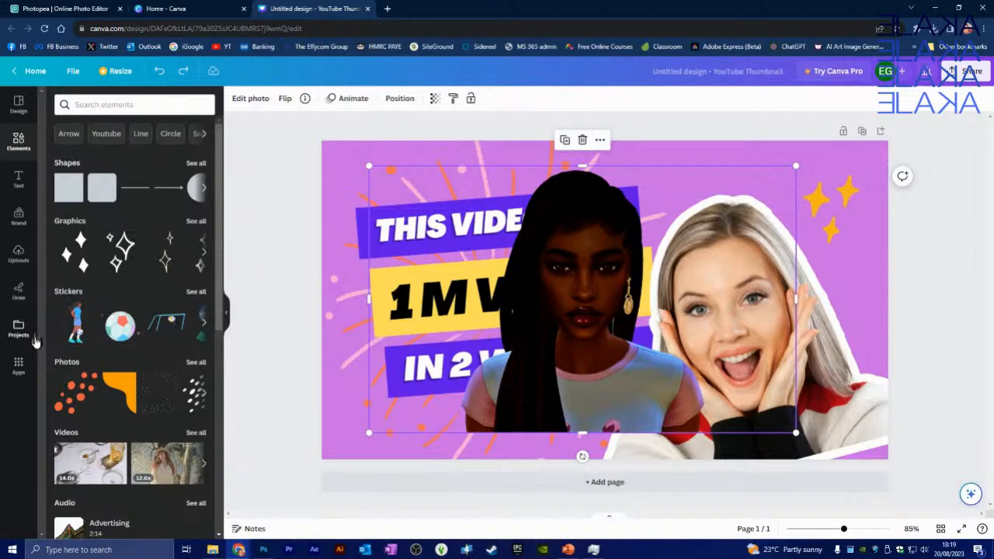
Switch to New Project.psd in Photopea and unlock the STRANGERVILLE NIGHTS text layer.
click(62, 9)
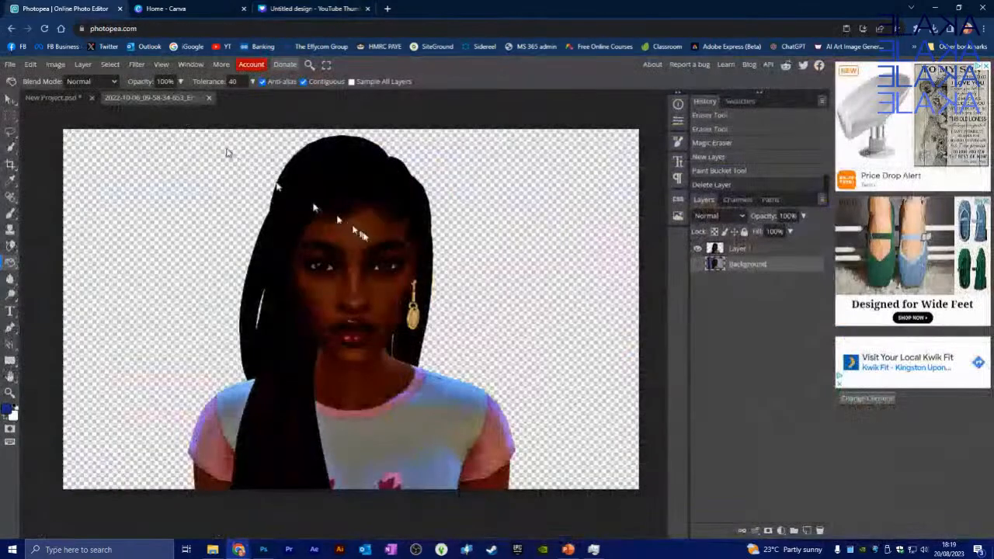
click(62, 96)
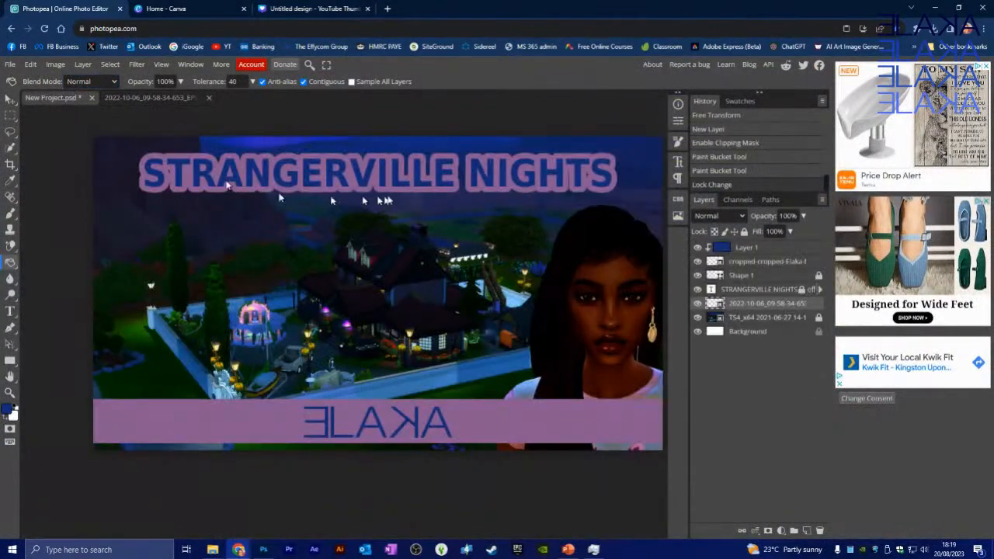
click(393, 175)
click(802, 289)
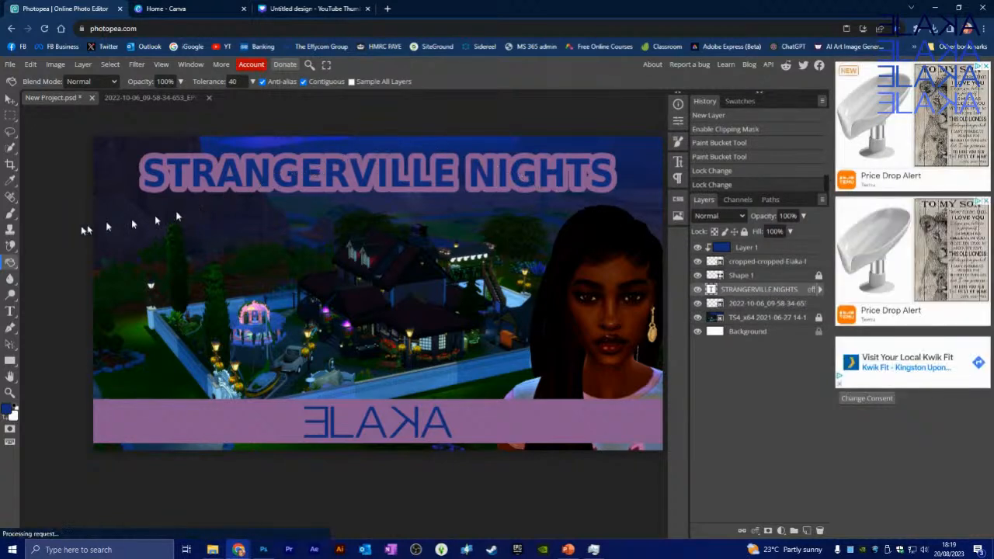
Select the whole STRANGERVILLE NIGHTS title text and search its available fonts for MONT.
click(9, 312)
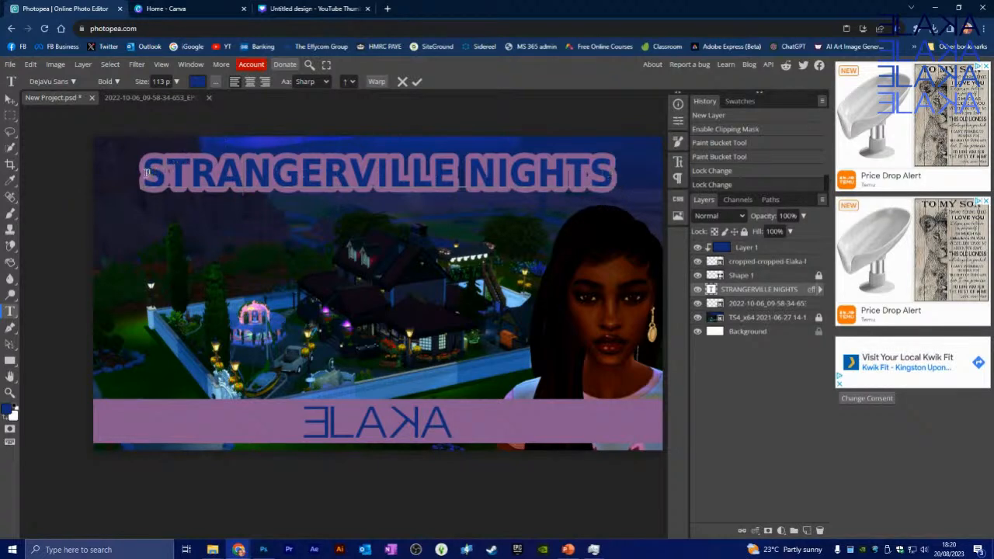
drag(146, 173, 615, 175)
click(678, 162)
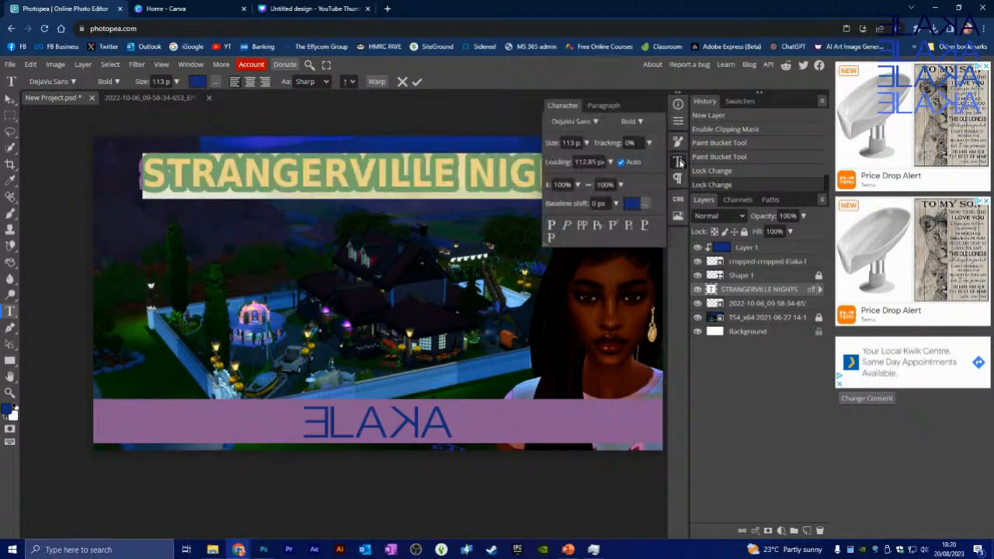
click(595, 122)
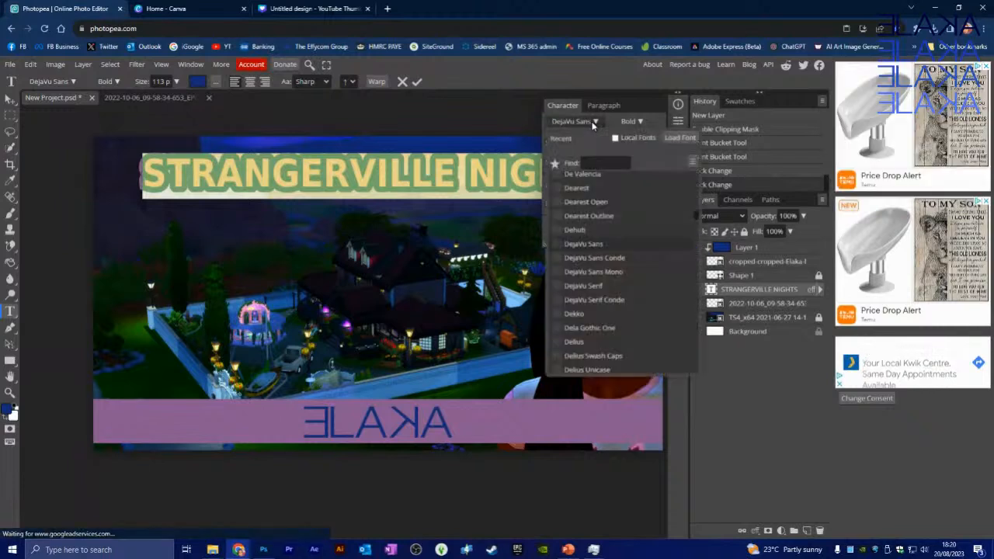
click(607, 165)
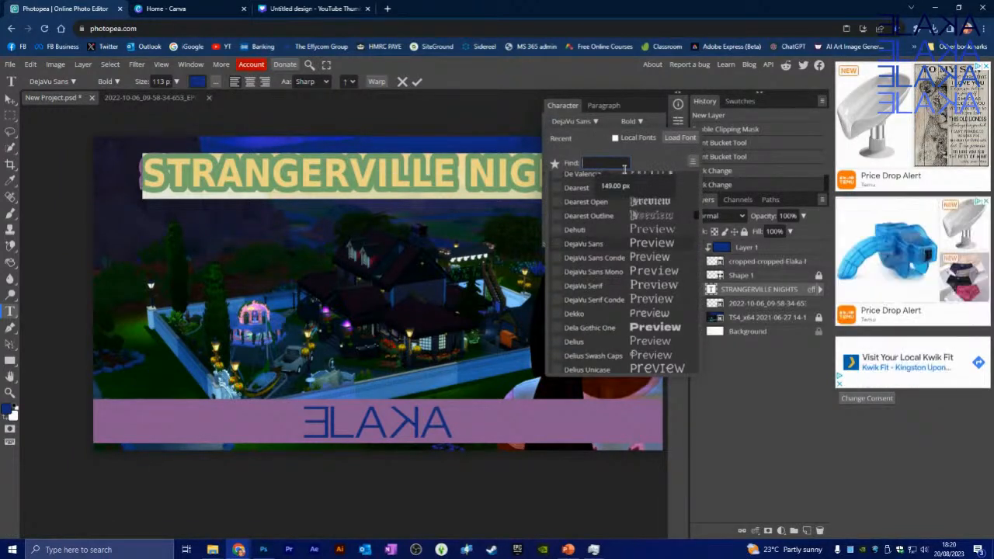
text(MONT)
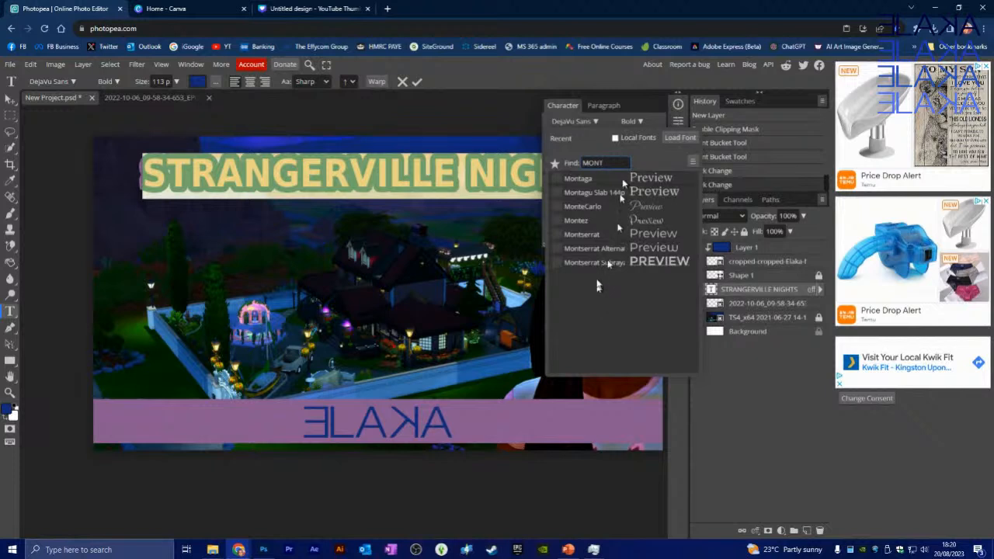
Search the title's fonts for HELV, cancel the text edit and close the character settings.
key(BackSpace)
key(BackSpace)
key(BackSpace)
key(BackSpace)
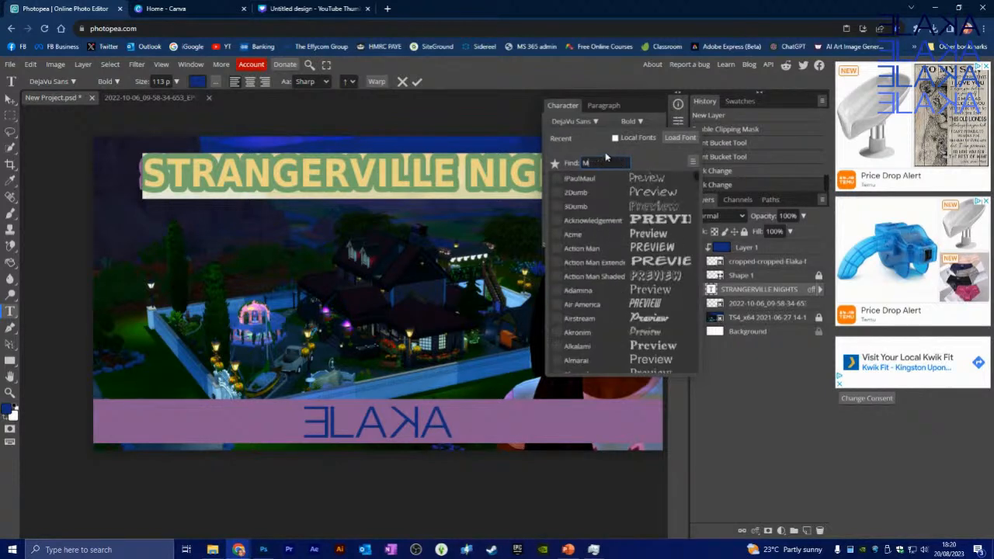
text(HEL)
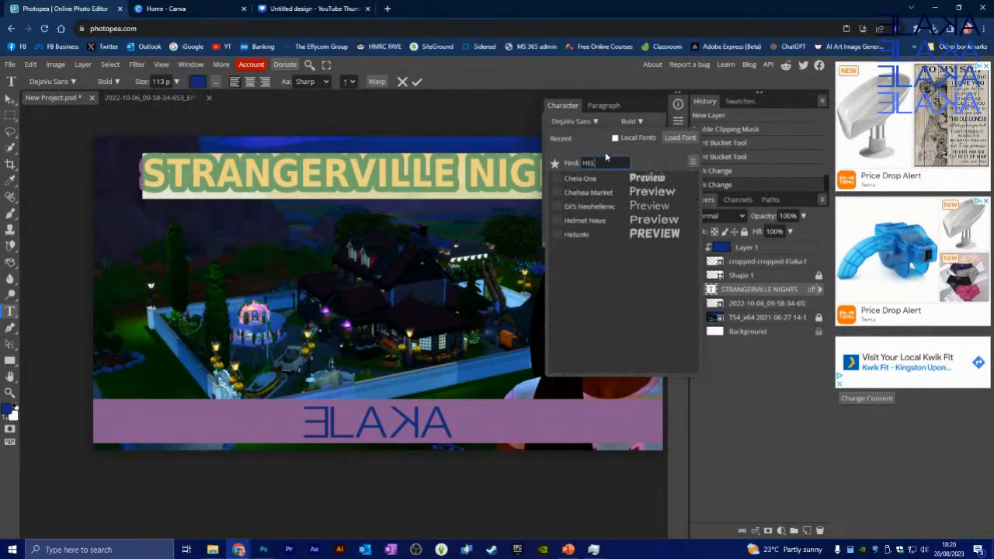
text(V)
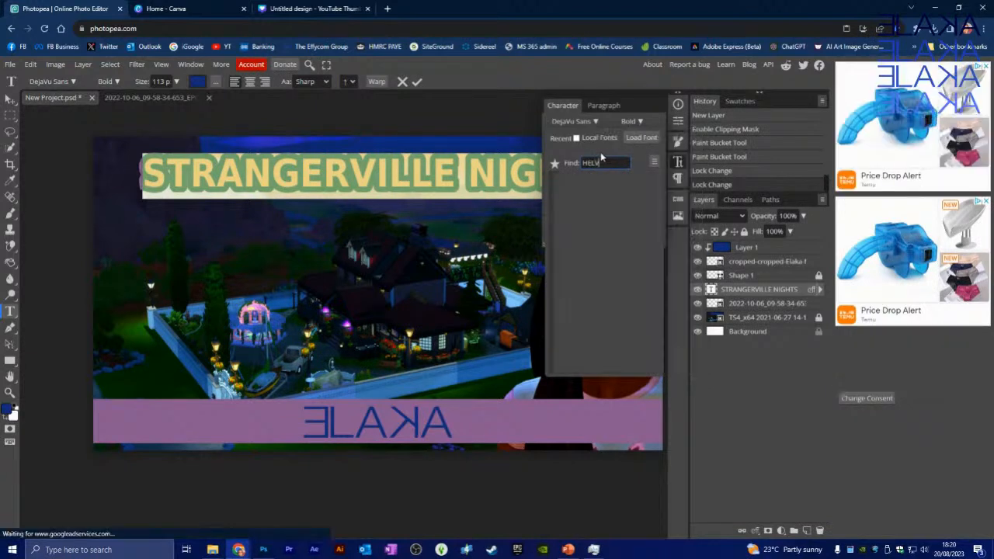
key(BackSpace)
key(BackSpace)
key(BackSpace)
key(BackSpace)
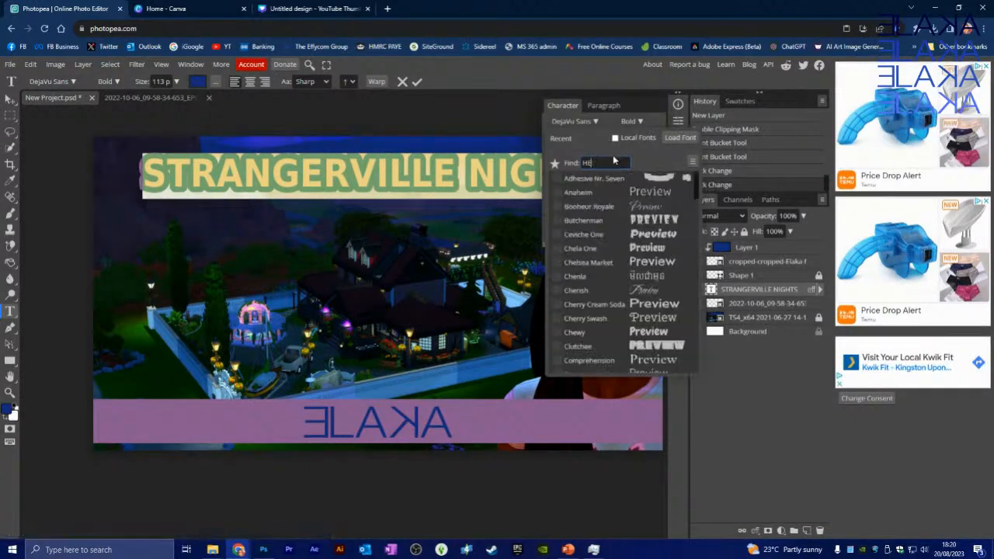
click(402, 81)
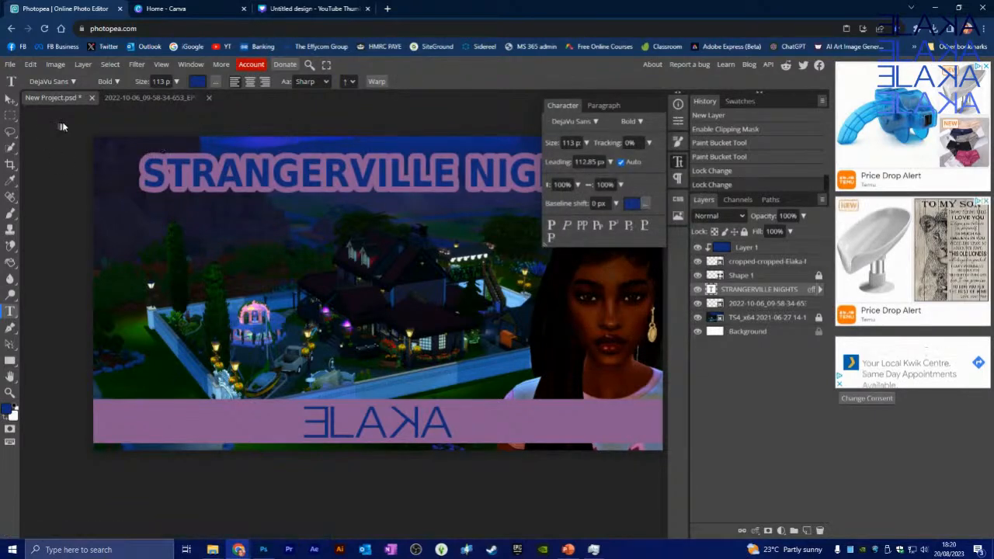
click(11, 99)
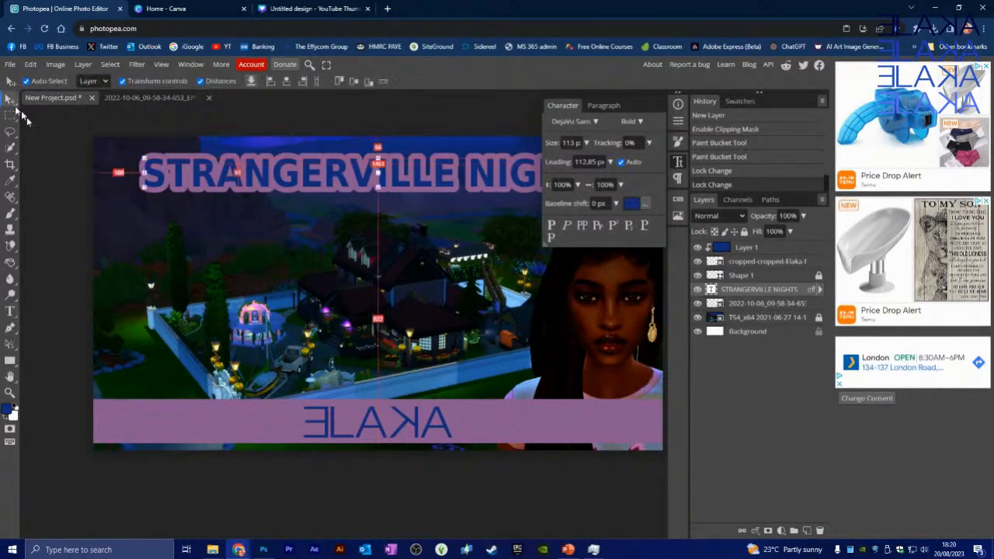
click(38, 160)
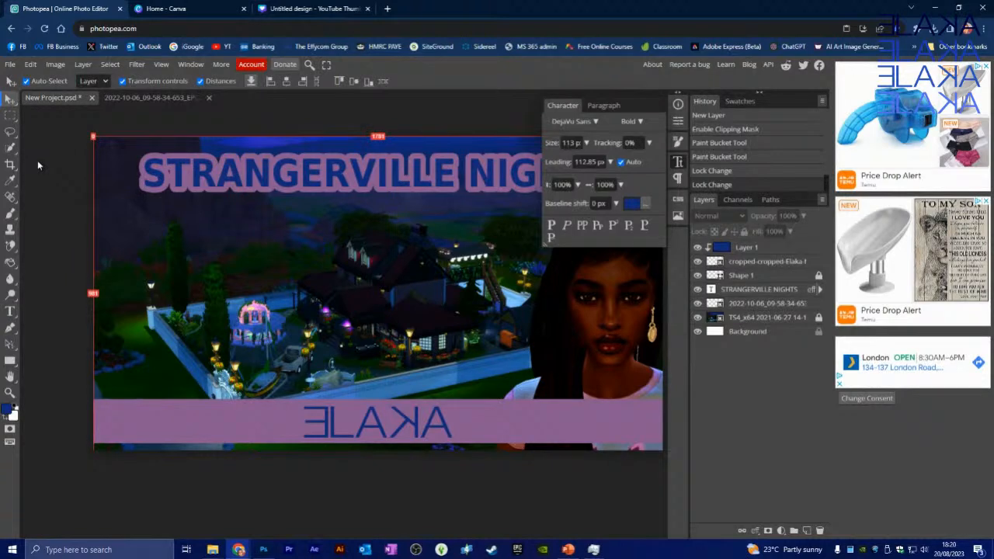
click(679, 163)
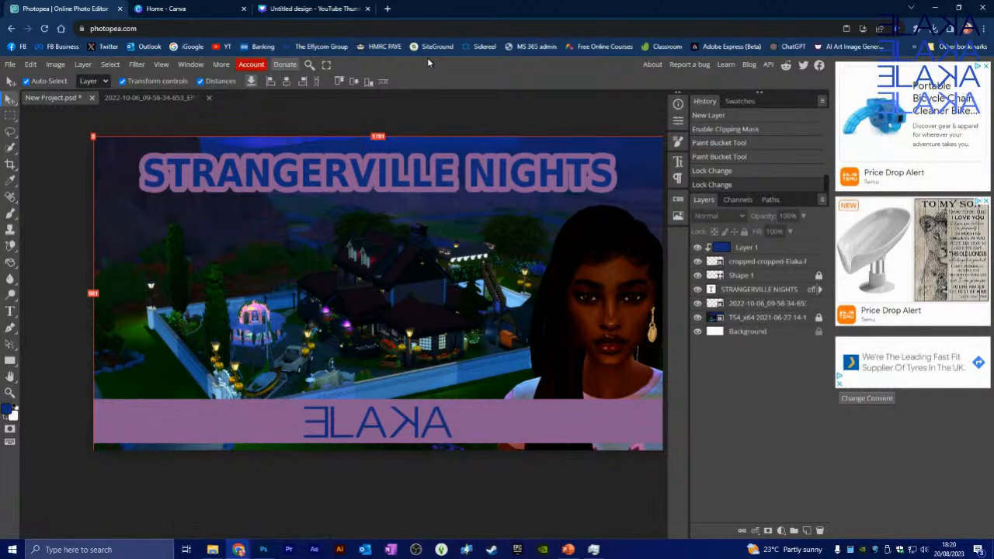
Return to the Canva thumbnail design and browse the photo-editing tools, filters and effects for the SIM CUTE cutout.
click(314, 10)
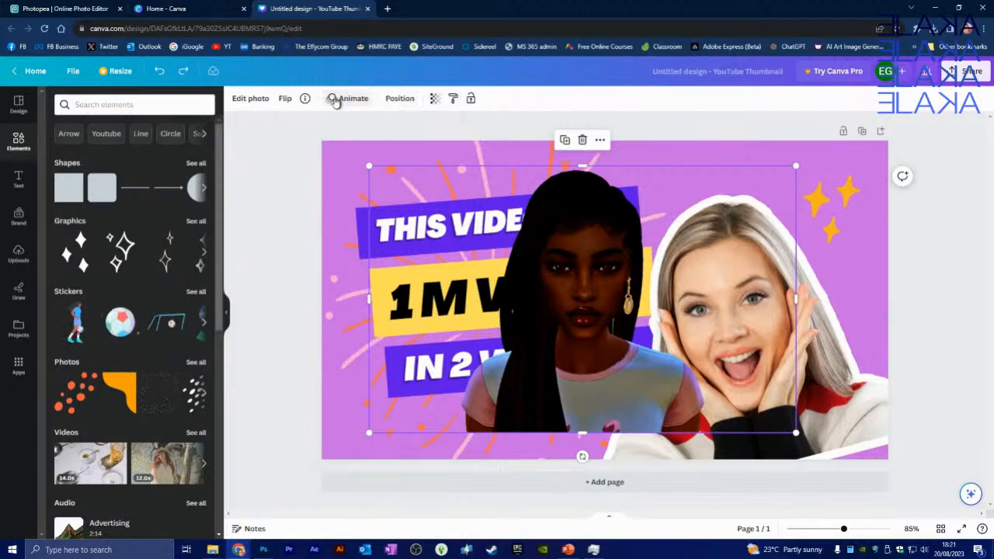
click(249, 99)
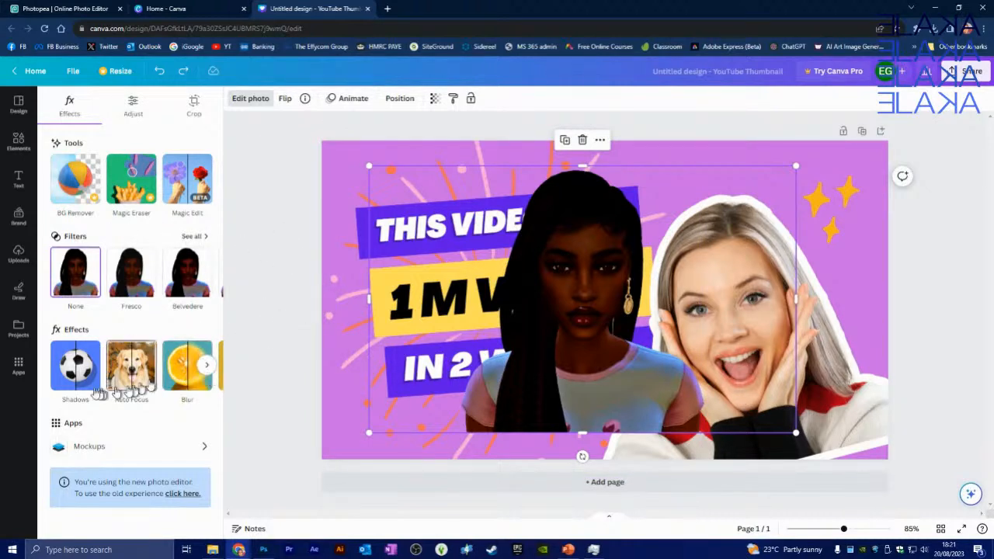
click(207, 371)
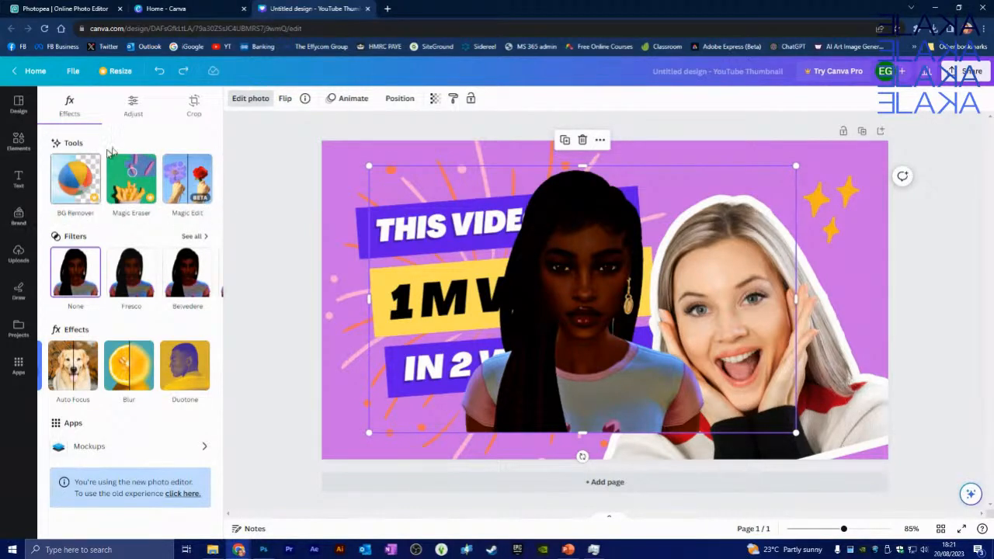
Set the cutout's photo adjustment area to Foreground and look over the white balance, light and colour adjustments.
click(134, 107)
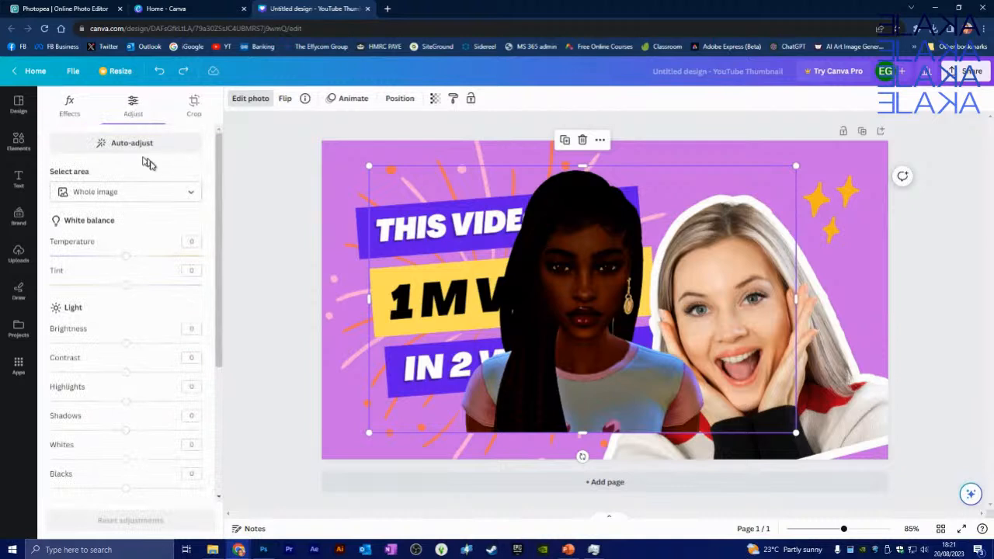
click(171, 199)
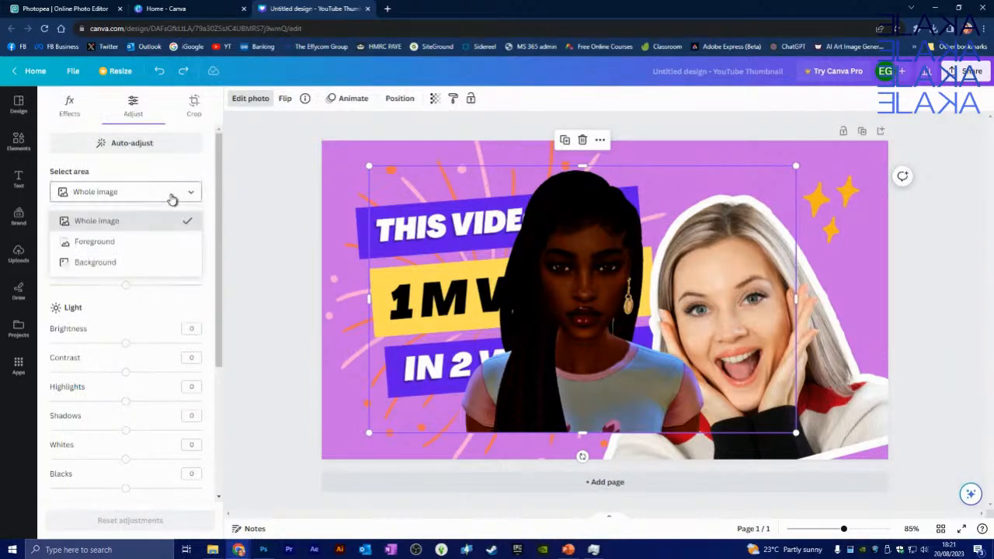
click(149, 241)
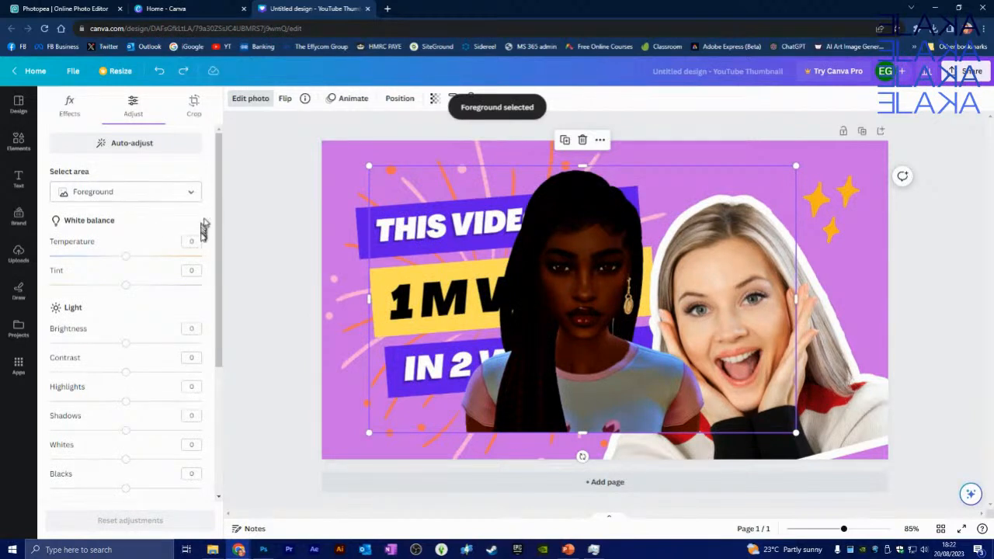
scroll(201, 298, down, 3)
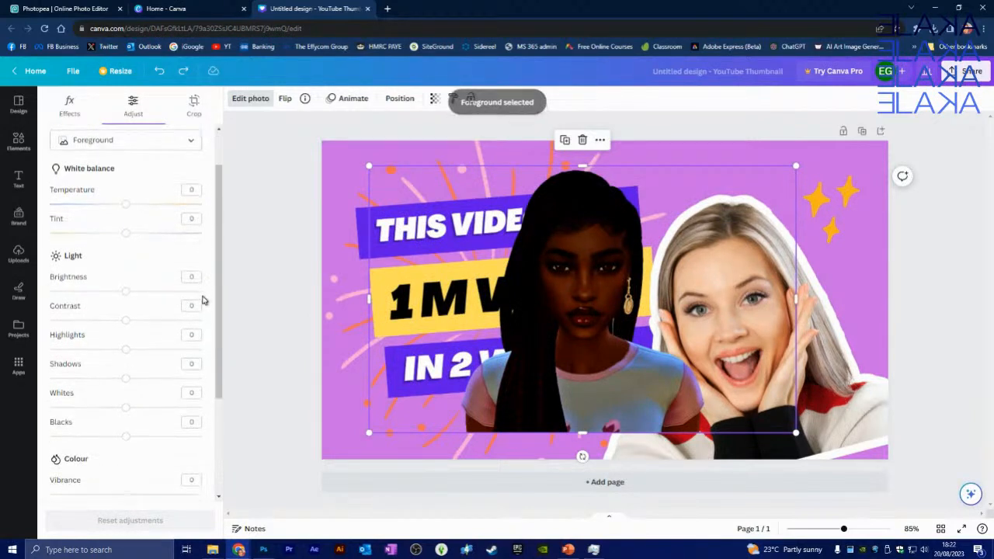
Look over the cutout's colour and texture adjustments, and open the photo-editing effects for the smiling woman's stock photo.
scroll(147, 426, down, 3)
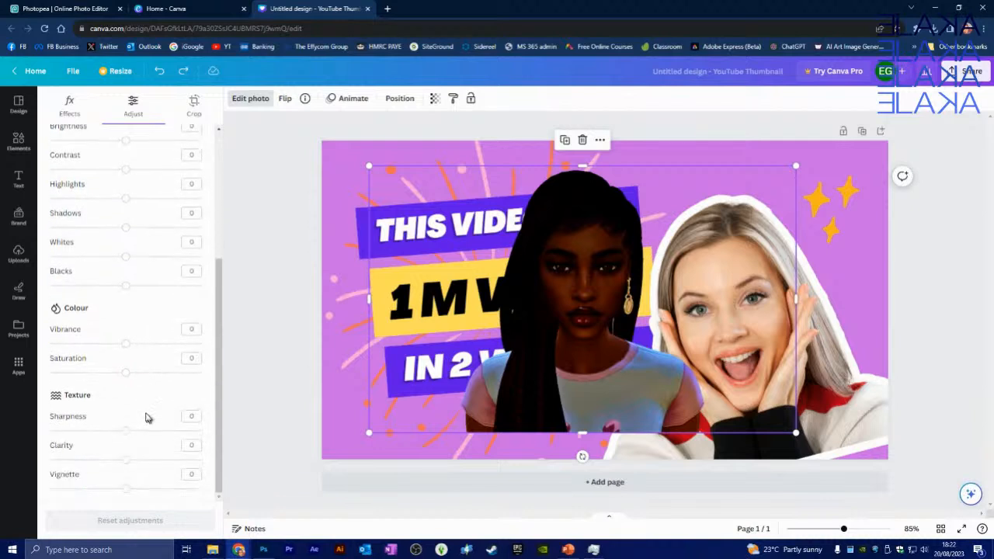
scroll(73, 406, up, 2)
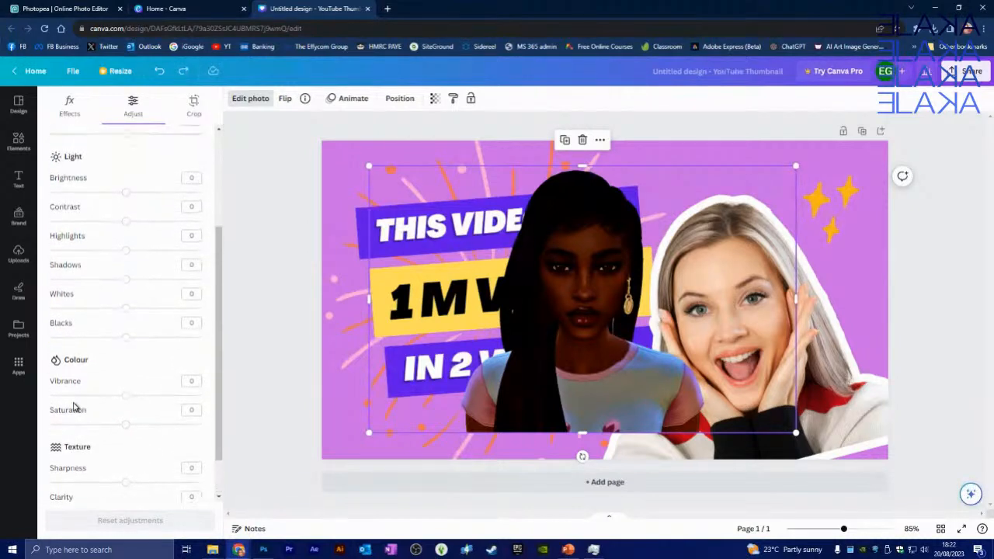
scroll(48, 379, up, 4)
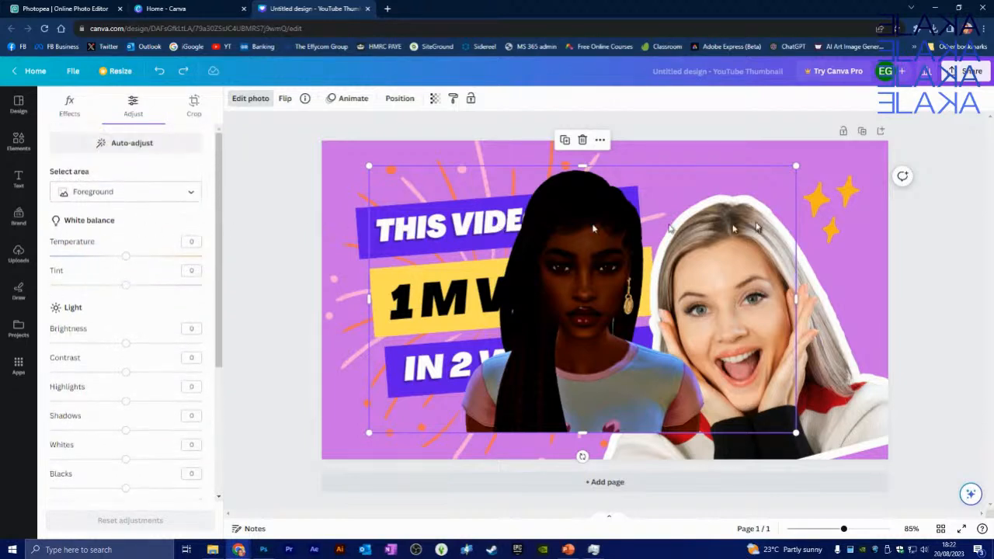
click(851, 354)
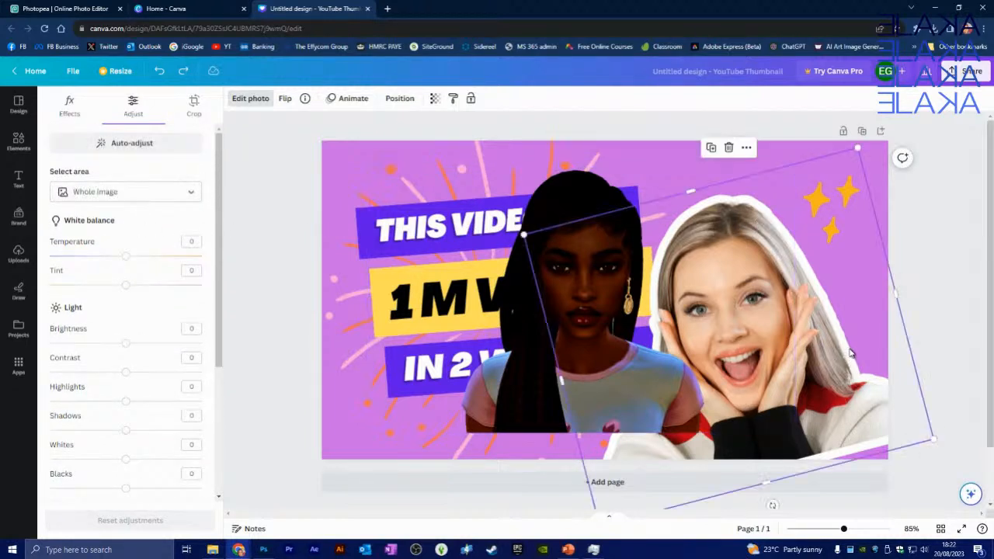
click(256, 101)
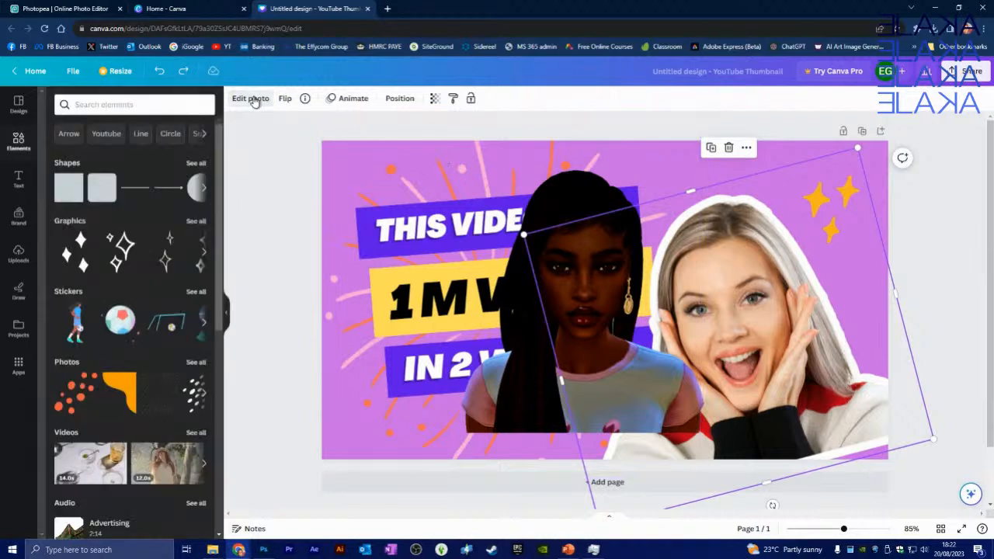
click(252, 102)
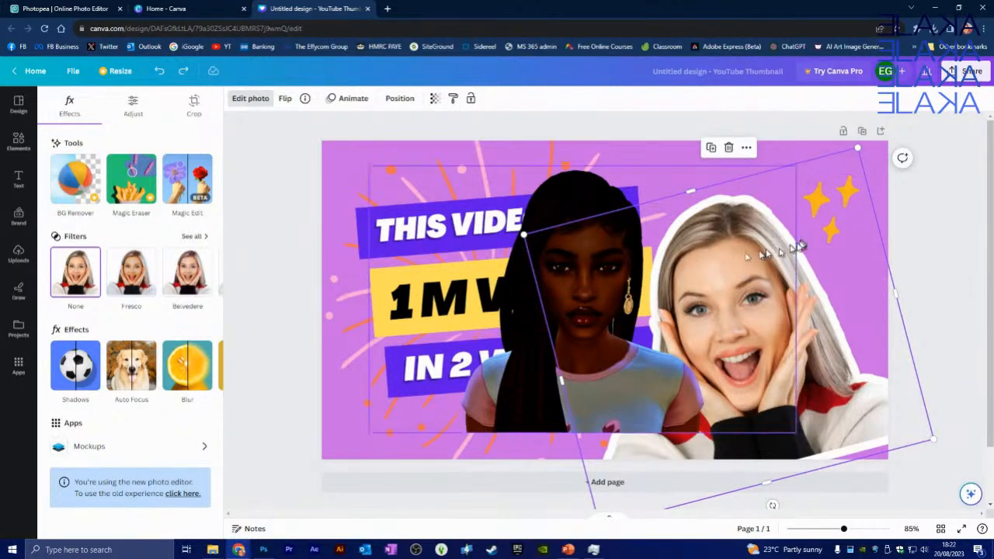
Delete the smiling woman's photo and move the Sim cutout into its place at the right side of the thumbnail.
click(588, 196)
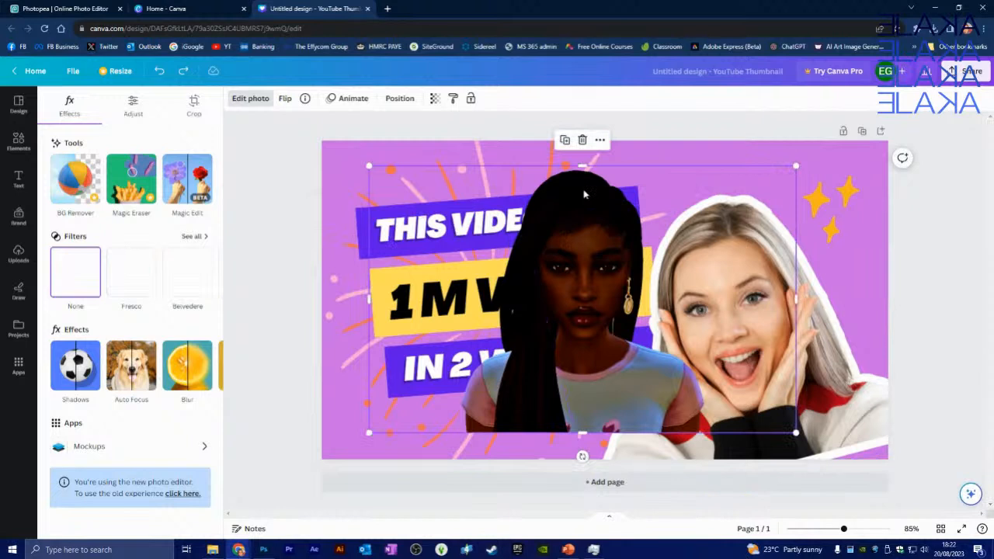
click(825, 305)
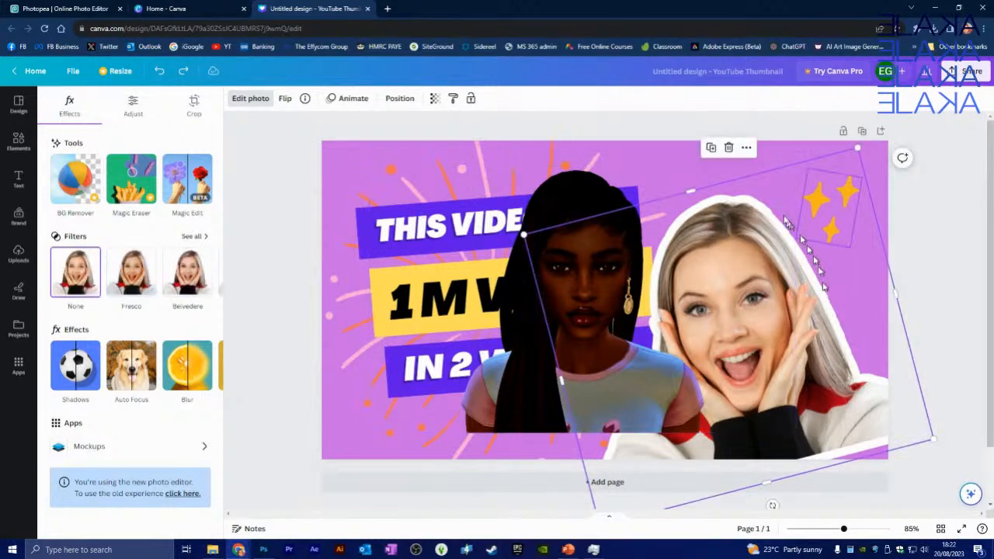
click(729, 149)
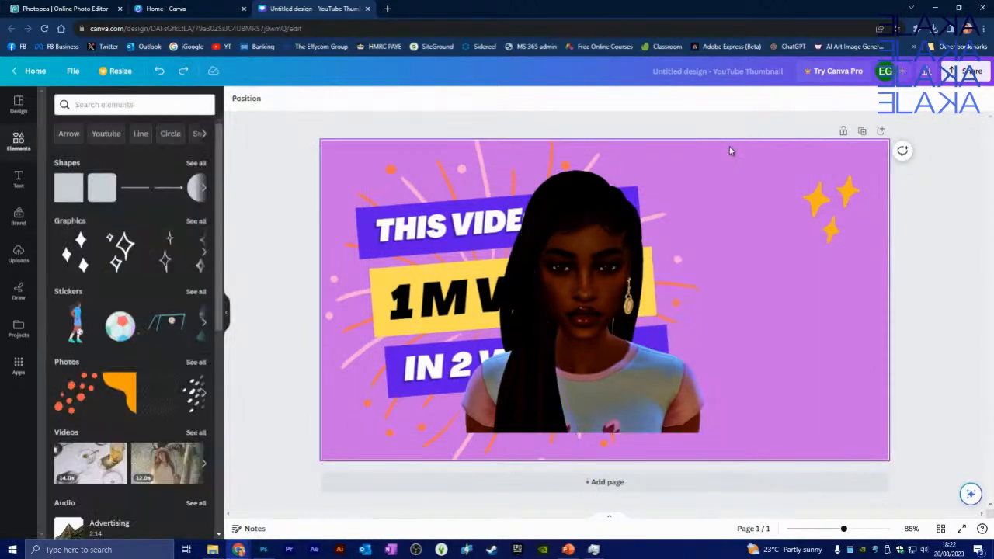
click(582, 273)
drag(578, 272, 757, 289)
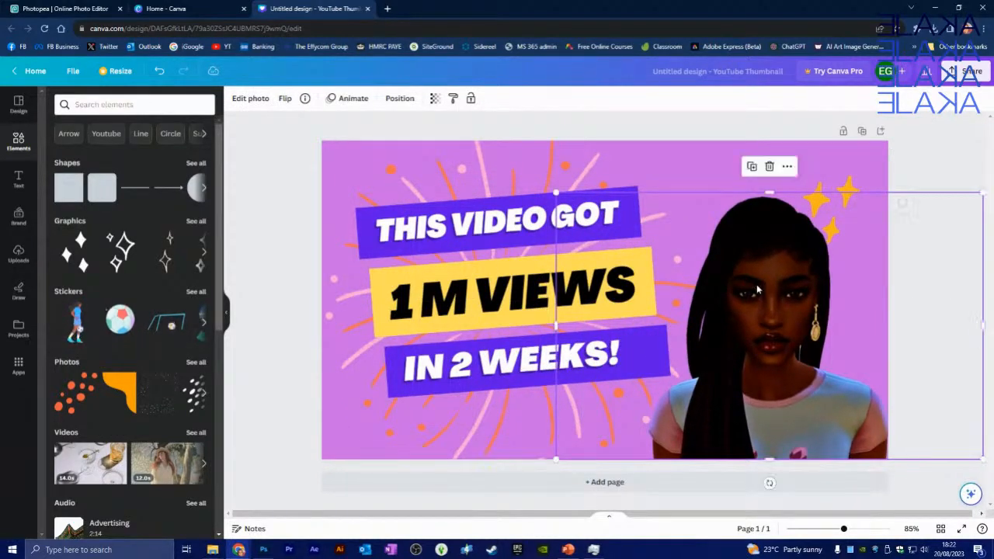
Replace the text THIS VIDEO GOT with STARNGERVILLE and narrow its text box to fit the word.
click(462, 236)
click(463, 235)
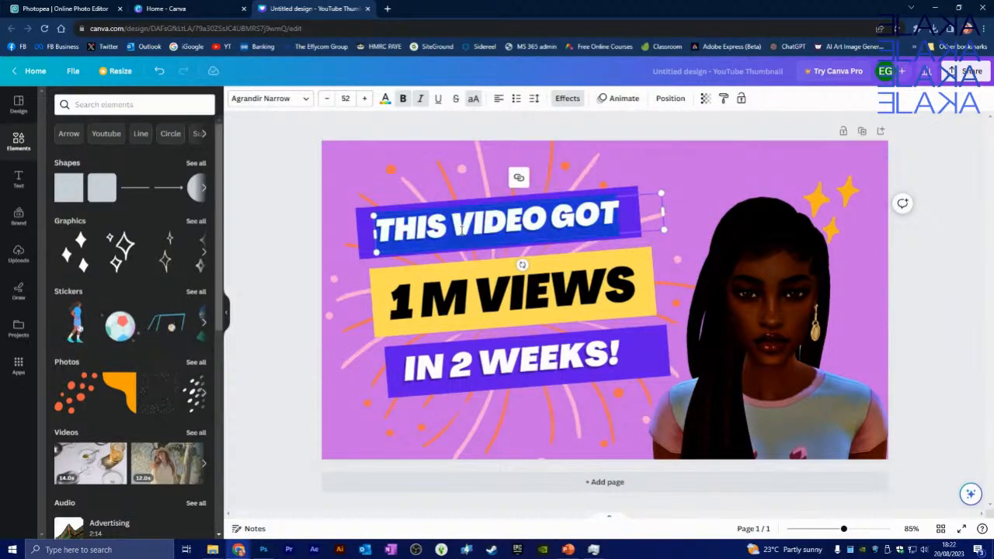
text(ST)
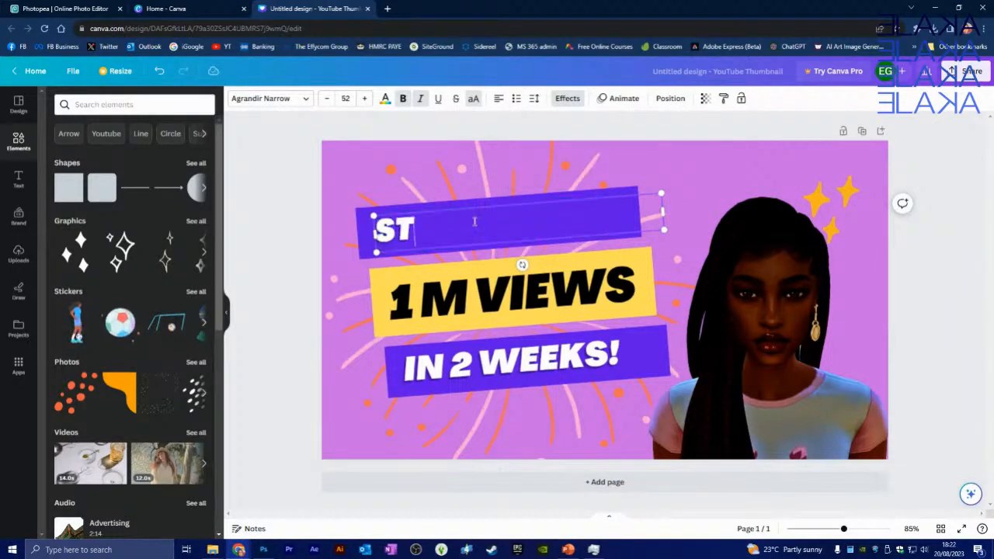
text(ARNGERVILLE)
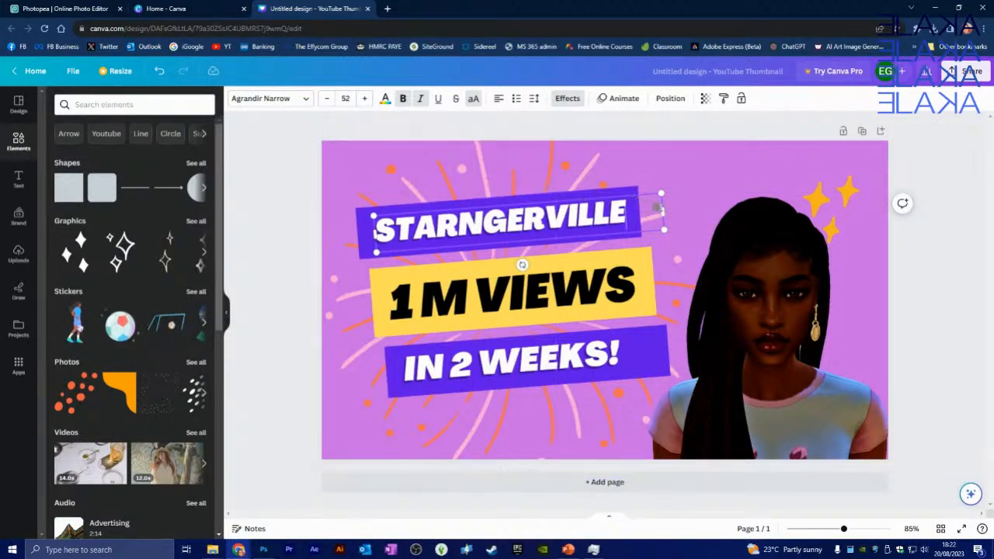
drag(664, 208, 633, 210)
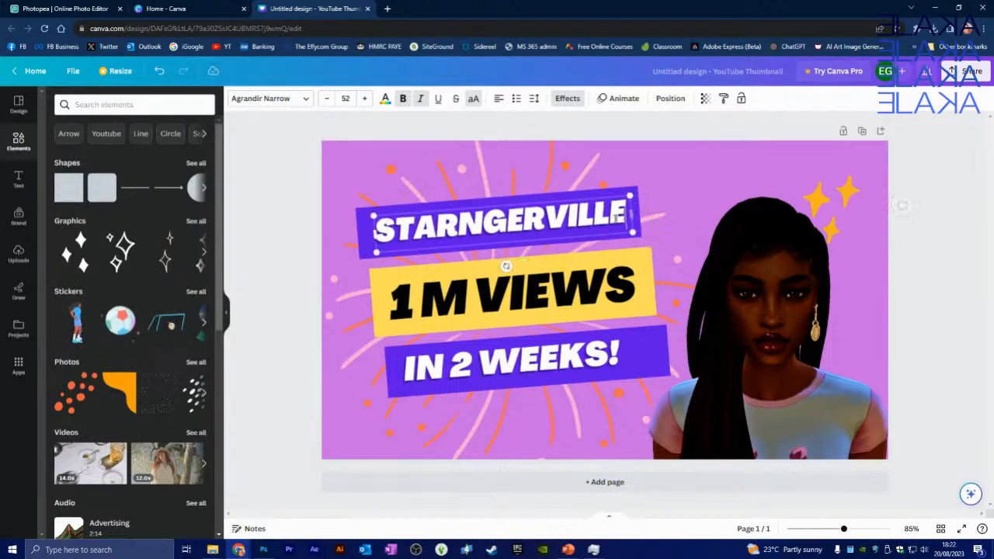
Replace the text 1 M VIEWS with NIGHTS, enlarge it to size 93.7 and fit it inside the yellow banner.
click(546, 282)
double_click(540, 289)
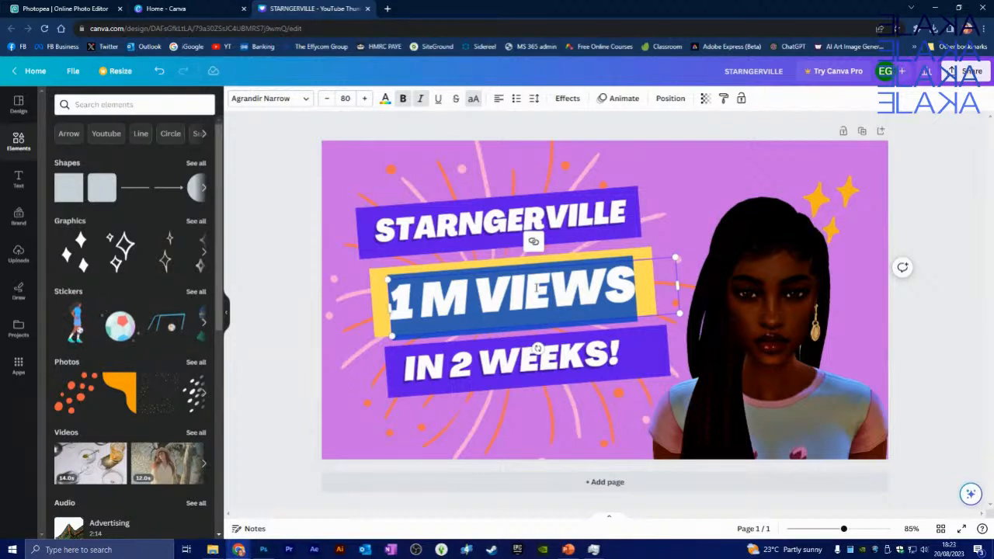
text(NIGHTS)
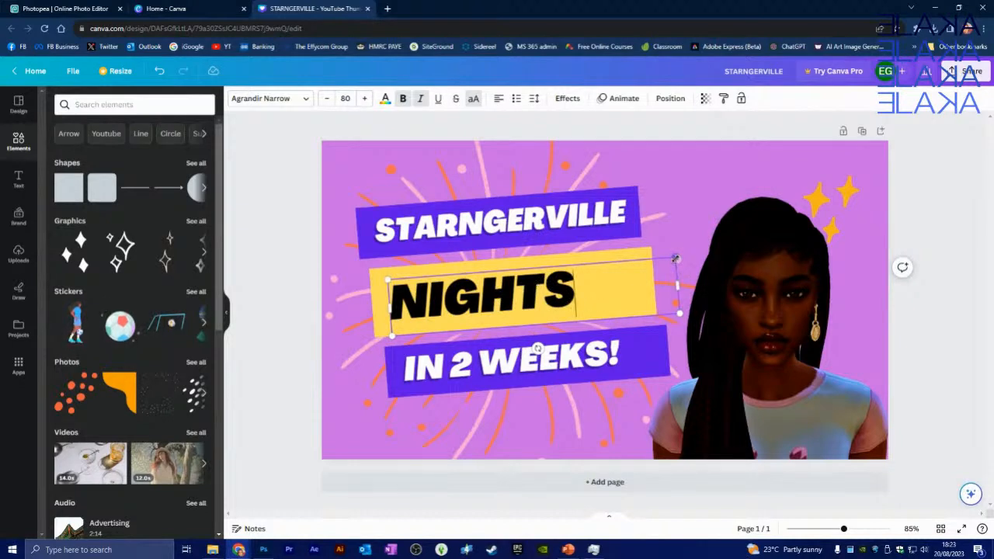
mouse_move(676, 259)
mouse_down()
mouse_move(666, 268)
mouse_move(680, 256)
mouse_up()
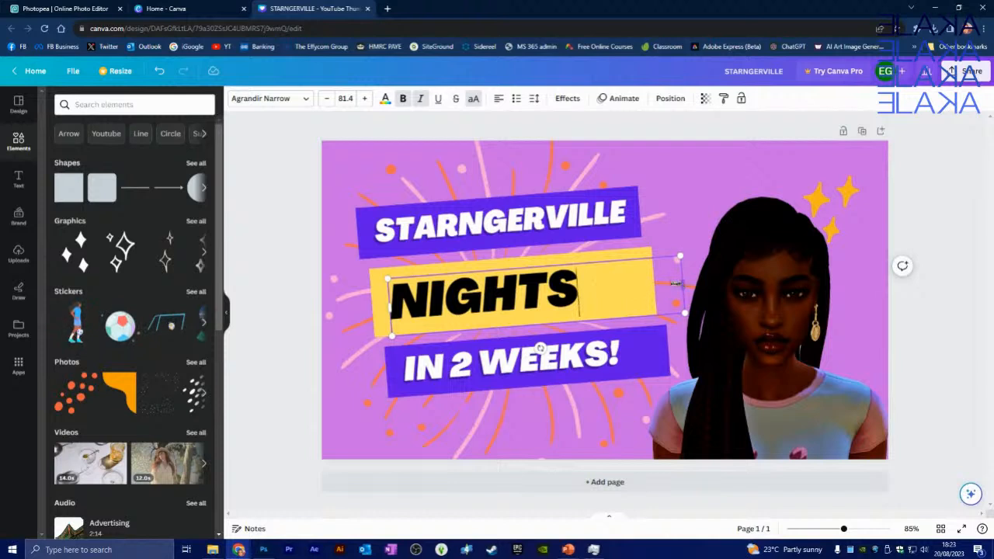
drag(675, 283, 588, 259)
Correct the spelling in the upper purple banner to STRANGERVILLE.
click(505, 220)
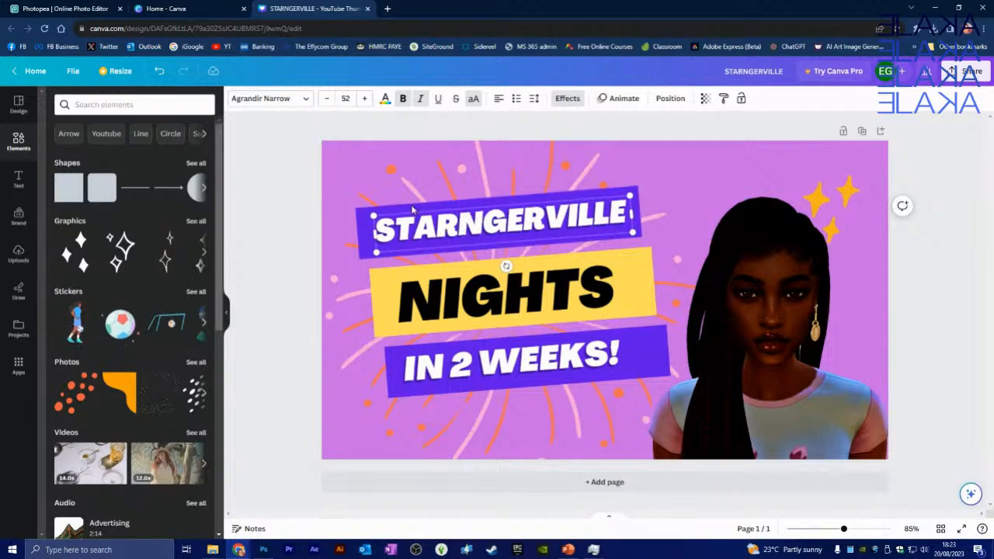
key(BackSpace)
key(BackSpace)
text(RA)
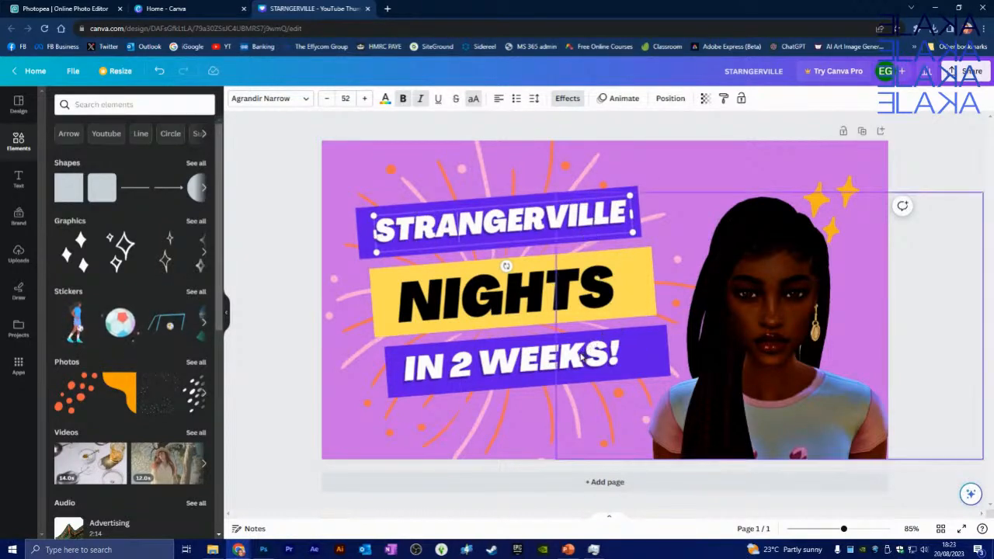
Replace the text IN 2 WEEKS! with FUN TIMES and narrow its text box to fit the words.
click(448, 370)
click(448, 369)
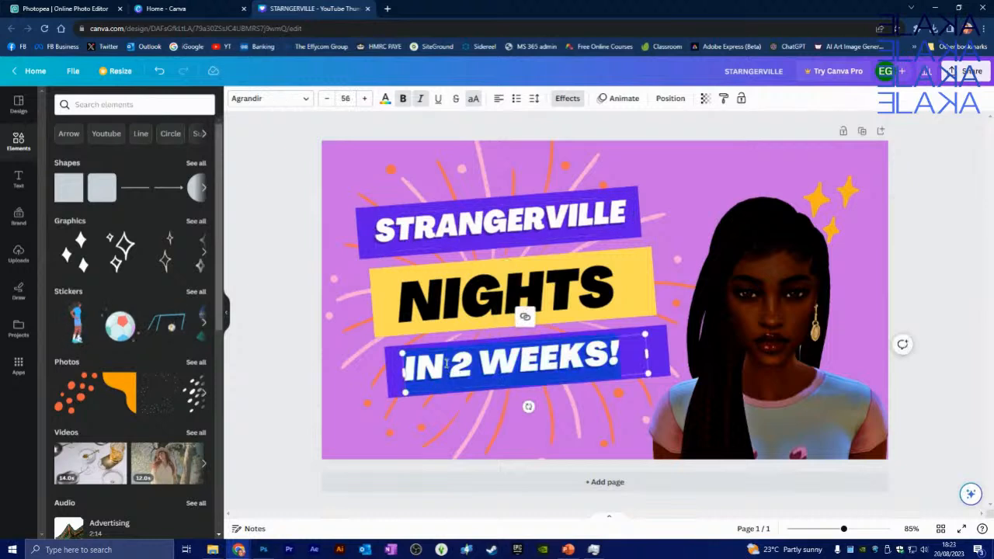
text(F)
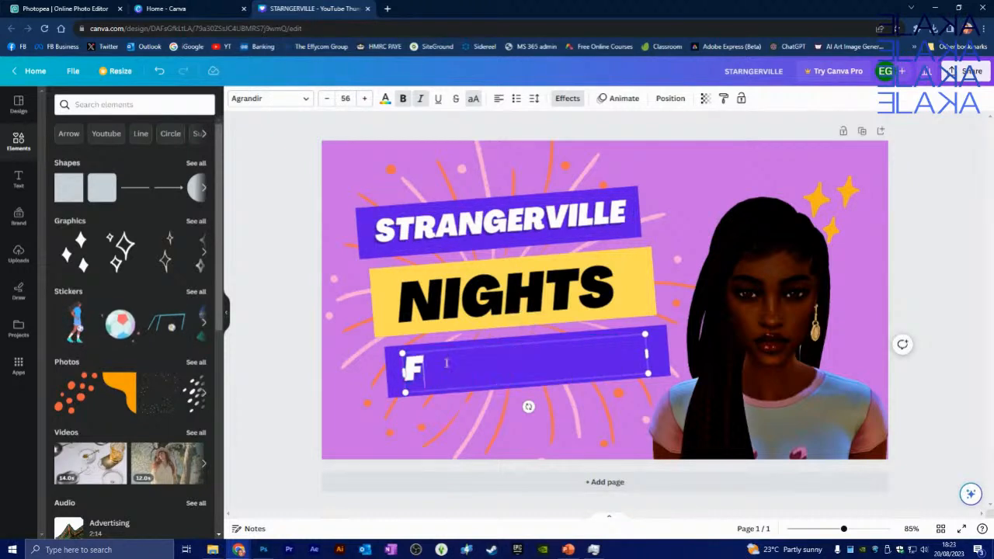
text(UN TIMES)
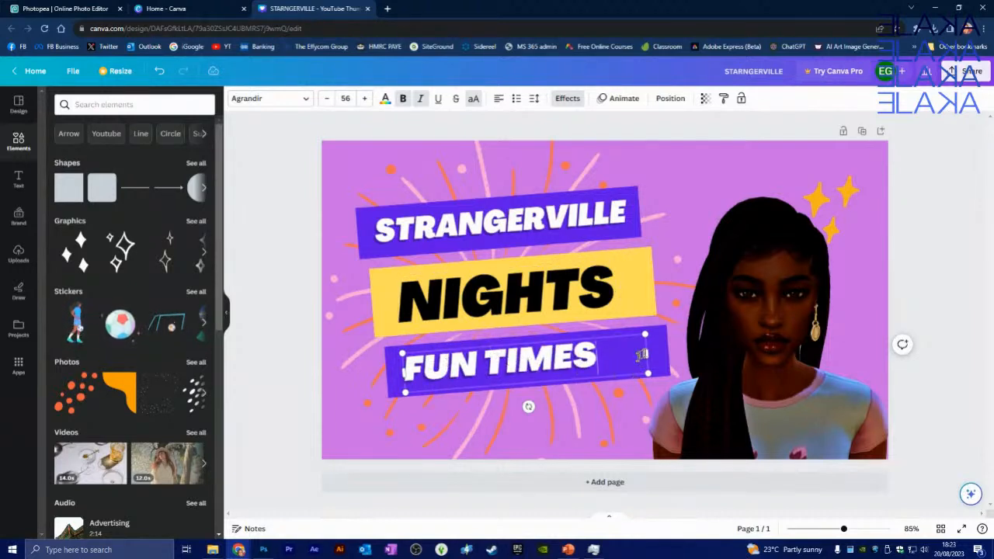
drag(648, 352, 600, 355)
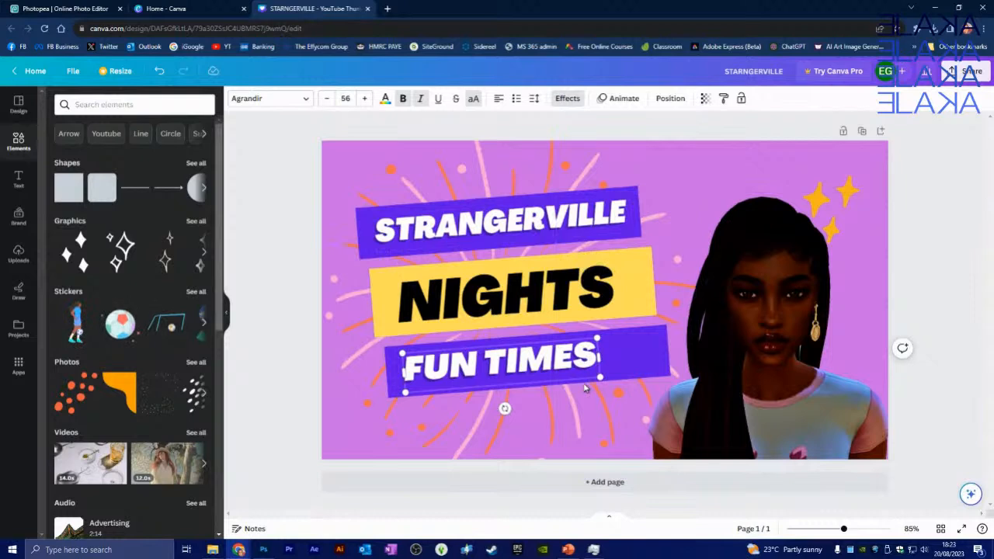
Shorten the purple banner behind FUN TIMES and move the banner and its text to the thumbnail's lower-left corner.
click(645, 361)
click(395, 368)
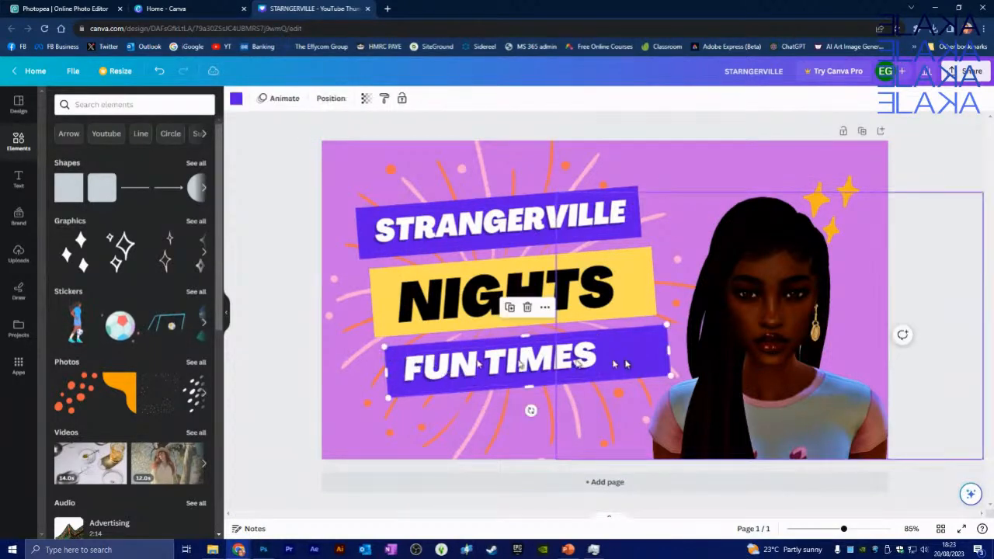
drag(668, 354, 605, 352)
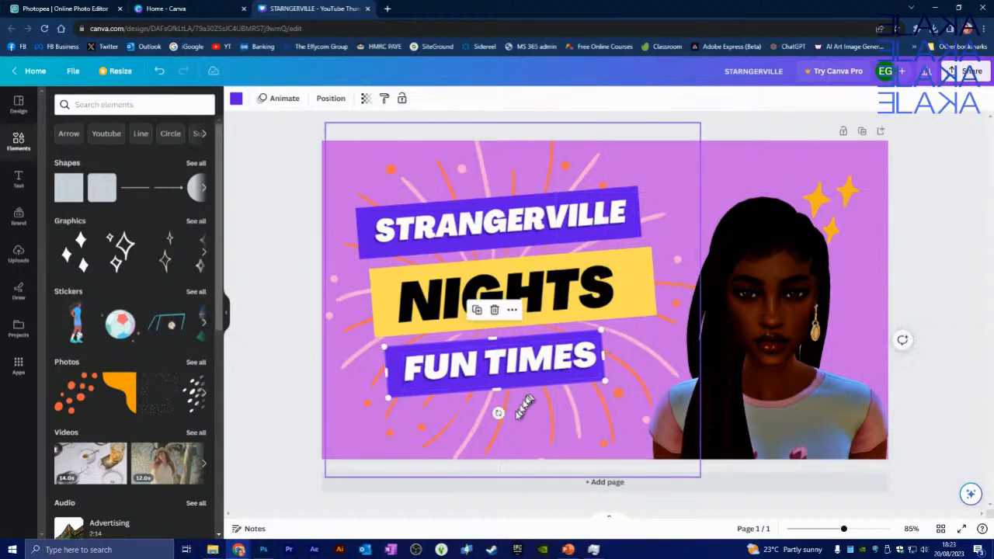
drag(539, 378, 477, 407)
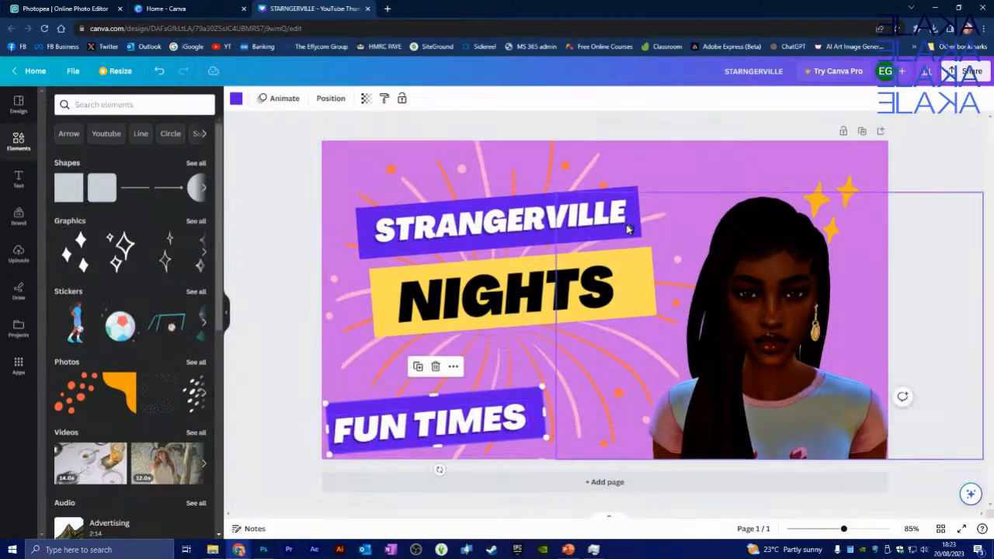
Lower the Sim cutout and move the STRANGERVILLE banner and its text to the thumbnail's upper-right corner.
drag(629, 229, 625, 293)
drag(600, 213, 837, 186)
drag(495, 230, 700, 197)
Move the yellow banner and the NIGHTS text to just below the STRANGERVILLE banner.
click(628, 265)
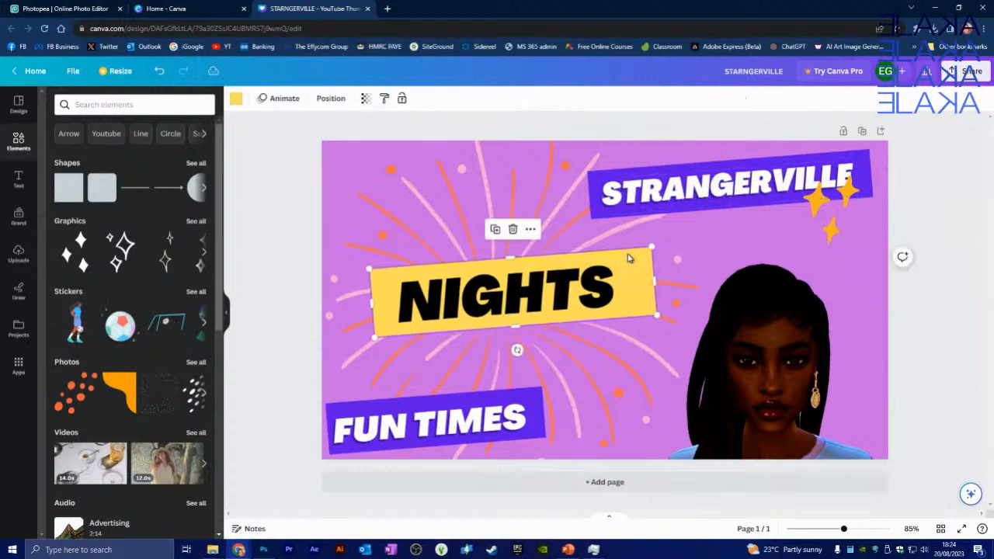
drag(628, 262, 799, 220)
click(448, 313)
drag(448, 313, 635, 264)
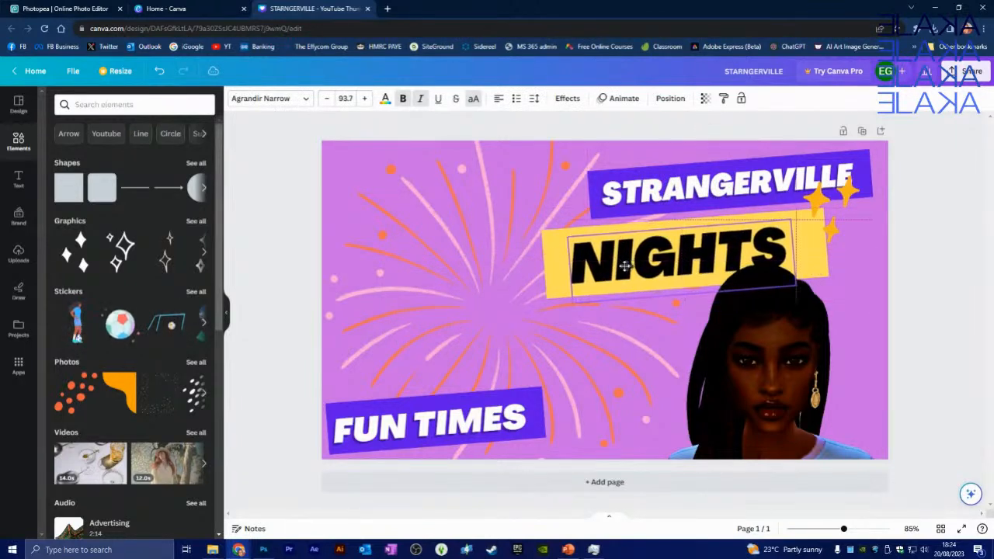
drag(628, 267, 623, 263)
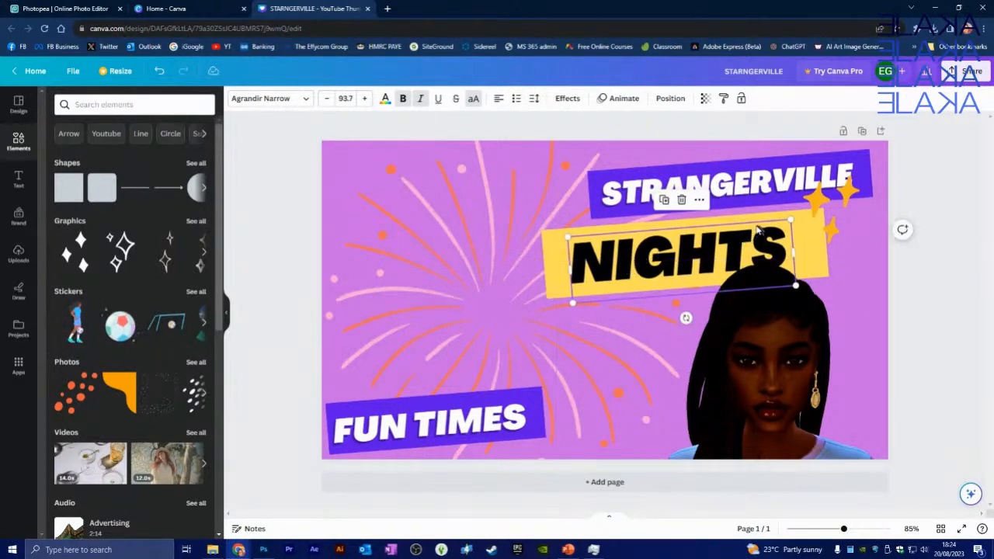
Colour the NIGHTS text pink and its yellow banner the same purple as the other banners.
click(385, 100)
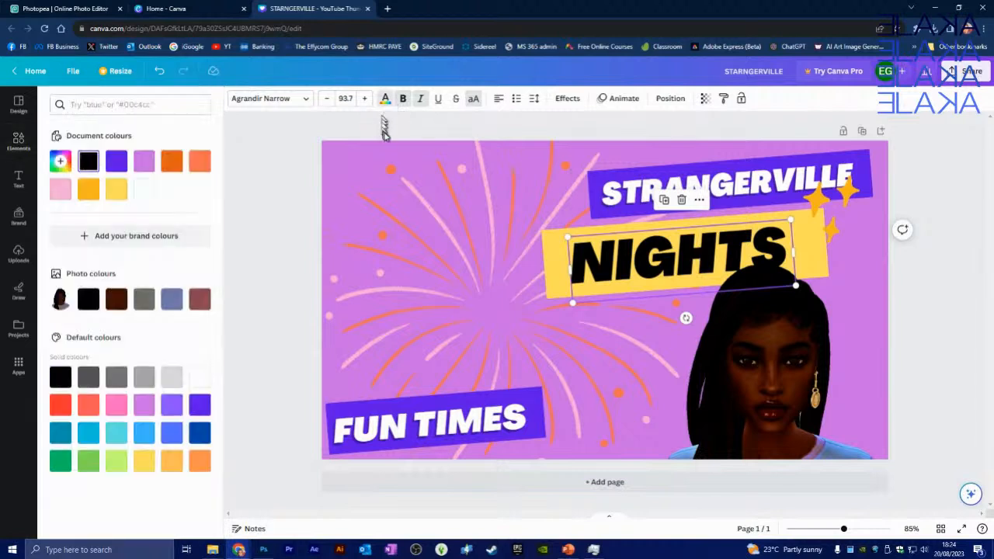
click(115, 409)
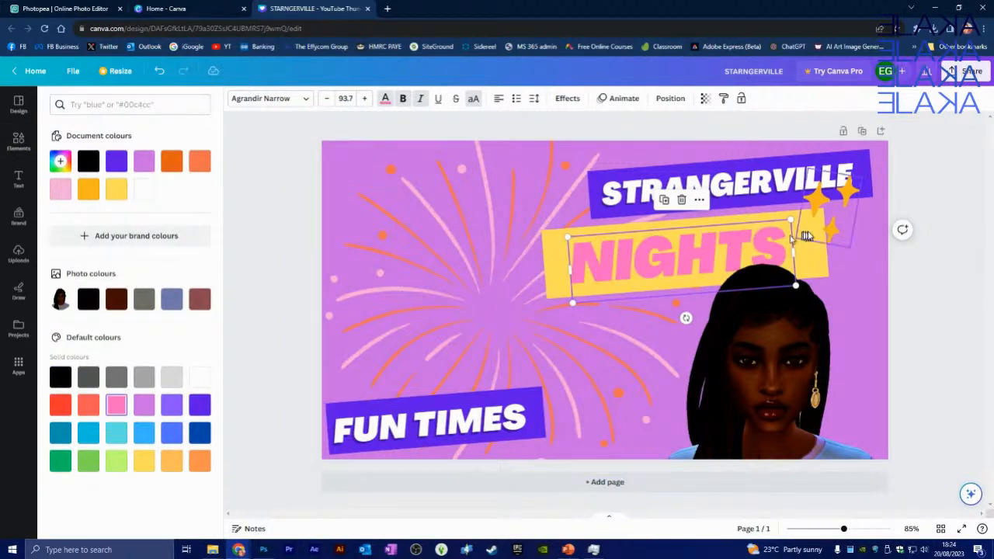
click(821, 261)
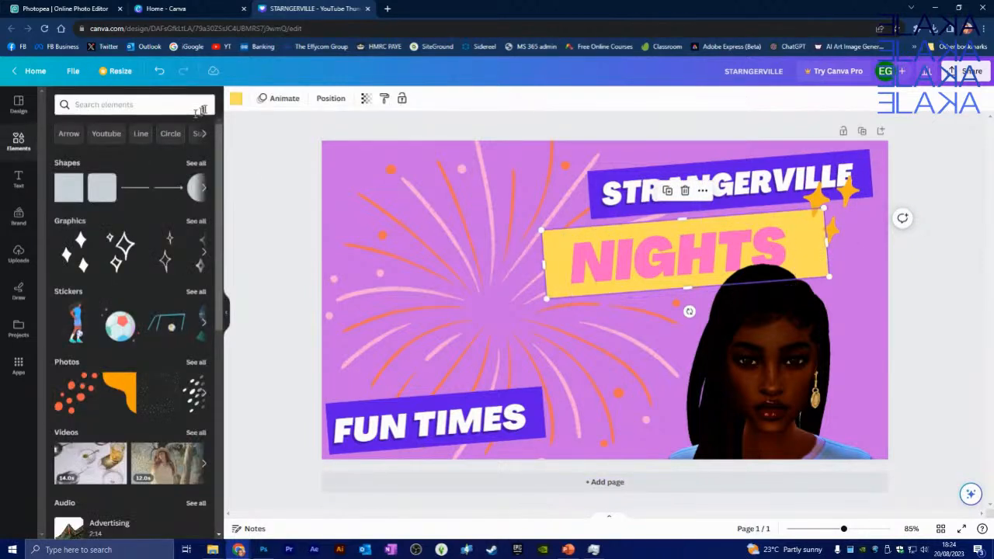
click(235, 98)
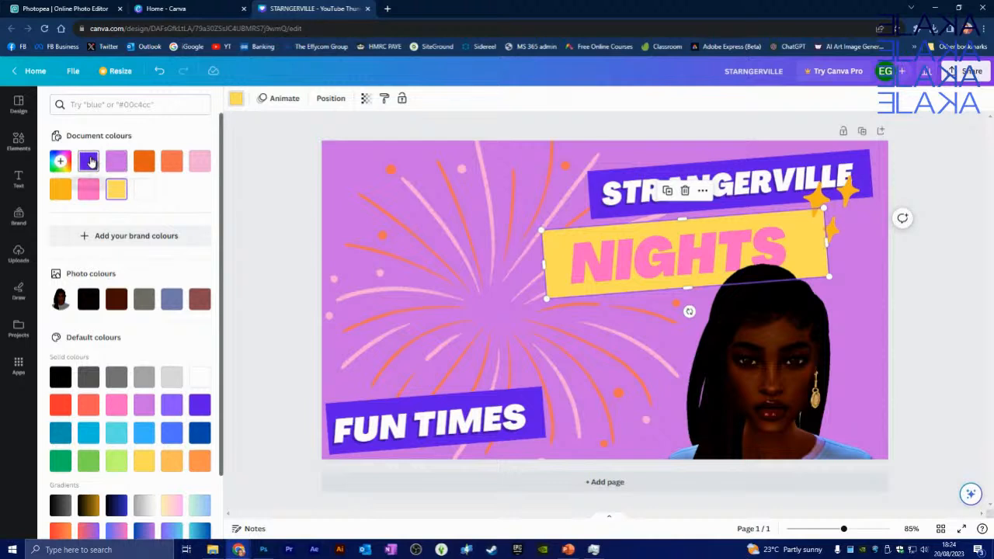
click(88, 160)
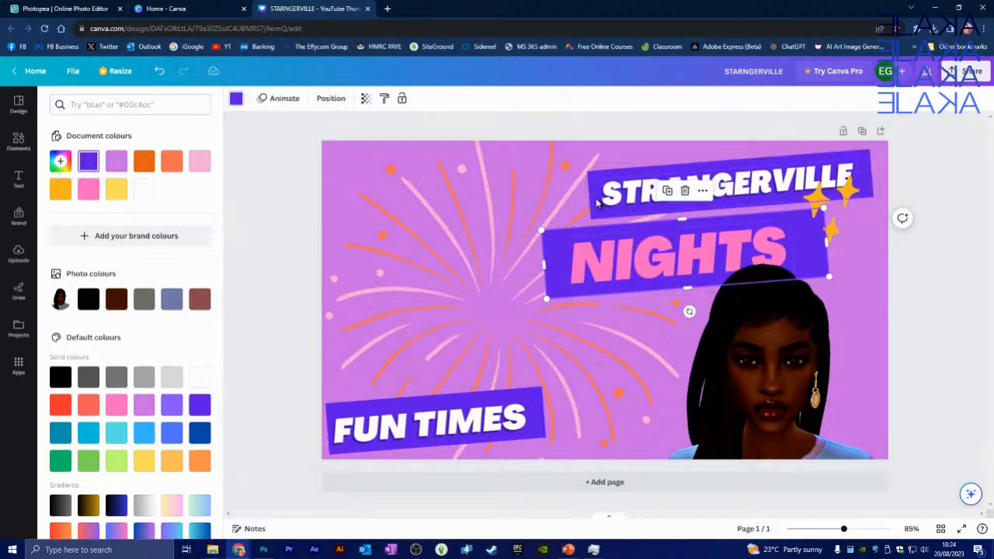
Move the Sim cutout to the thumbnail's upper-left side, directly above the FUN TIMES banner.
click(801, 362)
drag(800, 361, 449, 241)
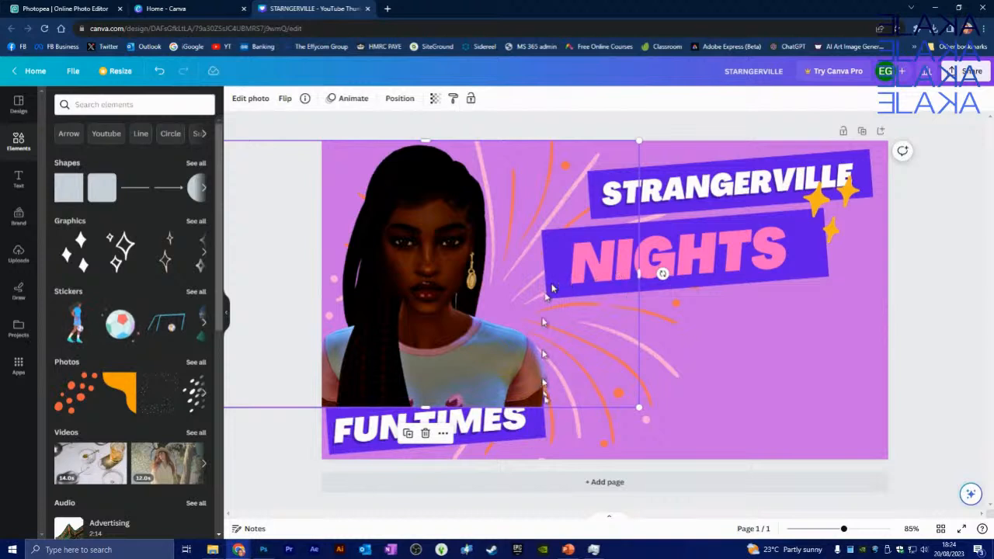
Bring the FUN TIMES text forward one layer.
click(528, 427)
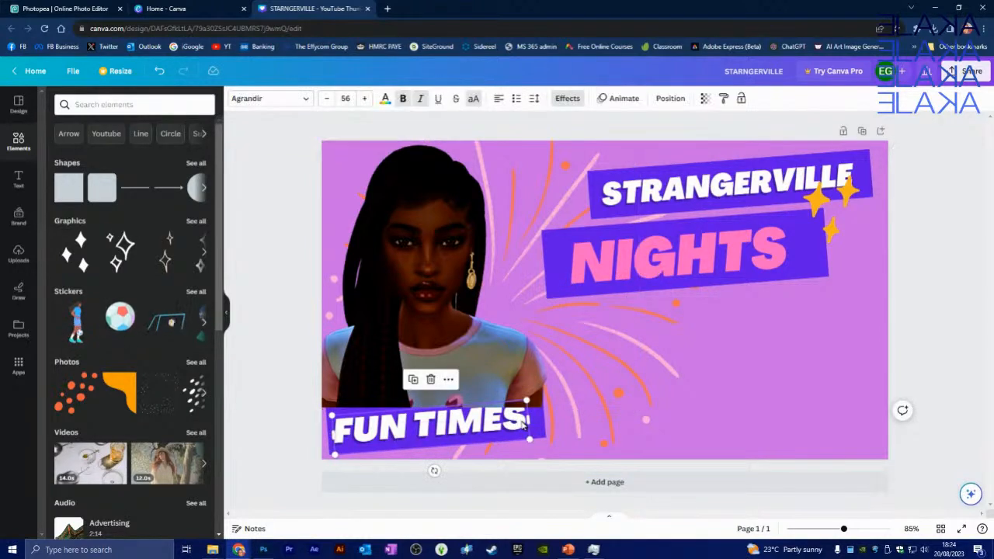
click(449, 380)
mouse_move(490, 272)
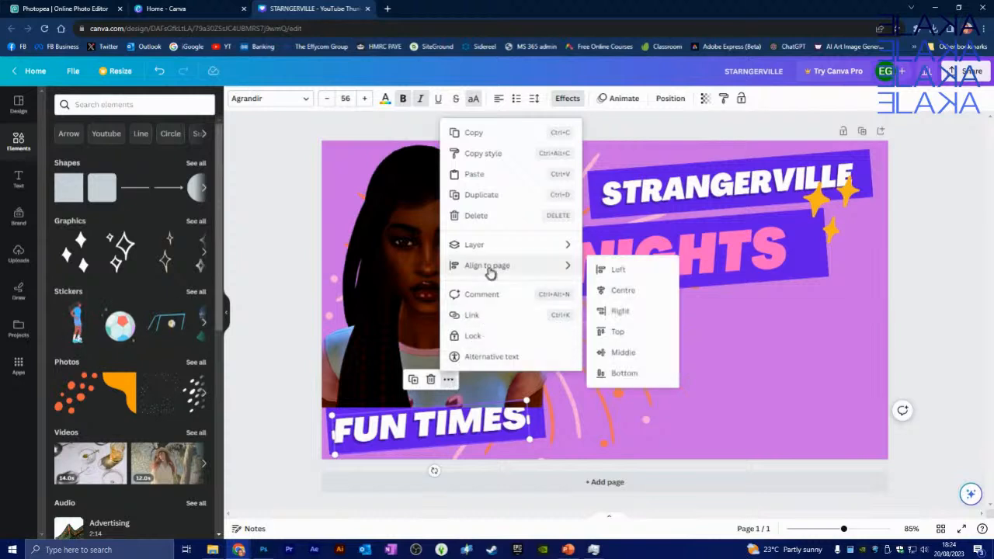
mouse_move(505, 247)
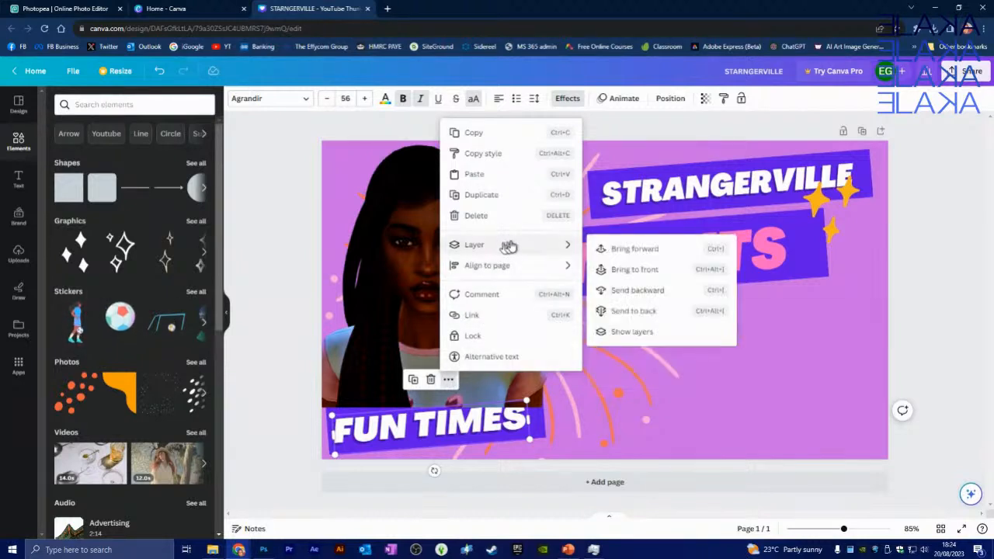
click(626, 249)
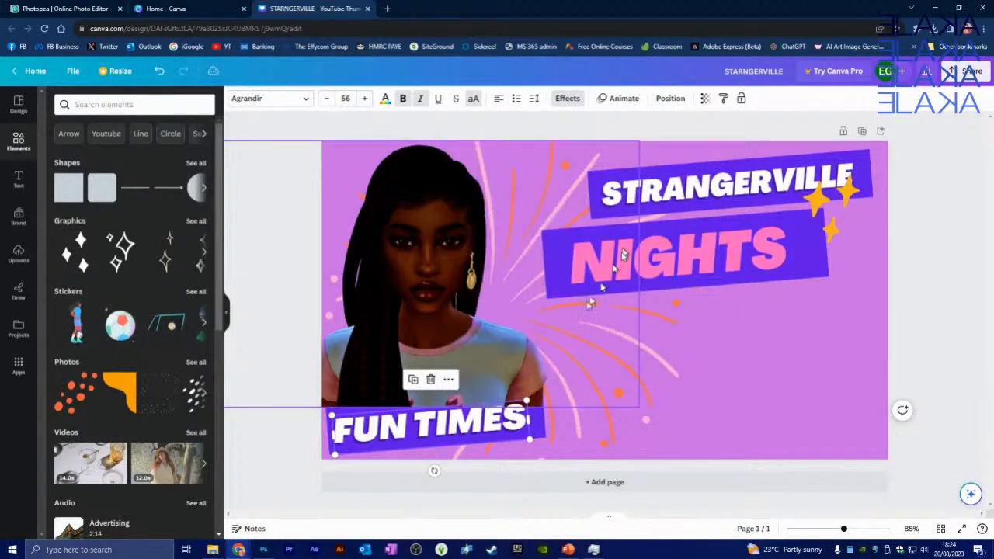
Bring the purple banner behind FUN TIMES forward so it overlaps the lower edge of the Sim cutout.
click(540, 431)
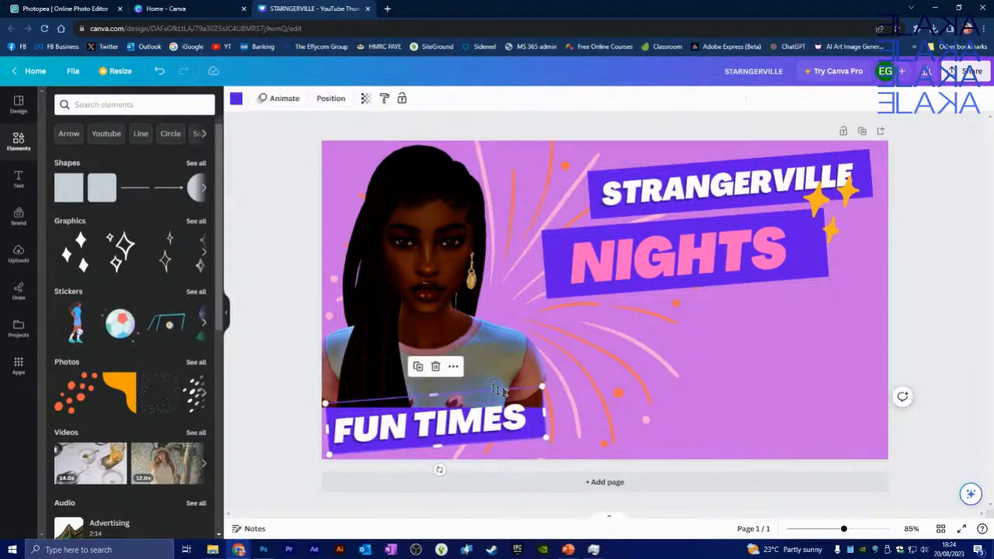
click(454, 368)
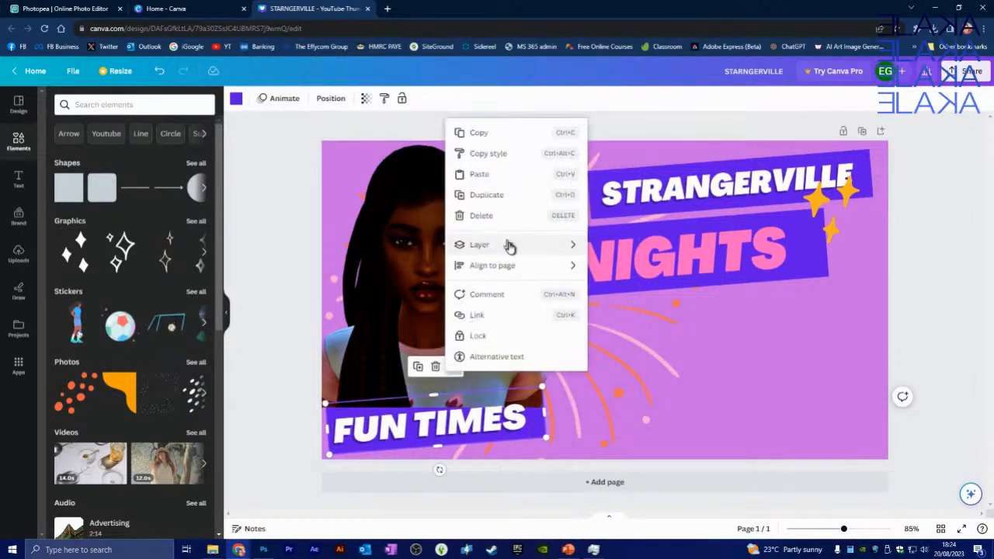
mouse_move(512, 247)
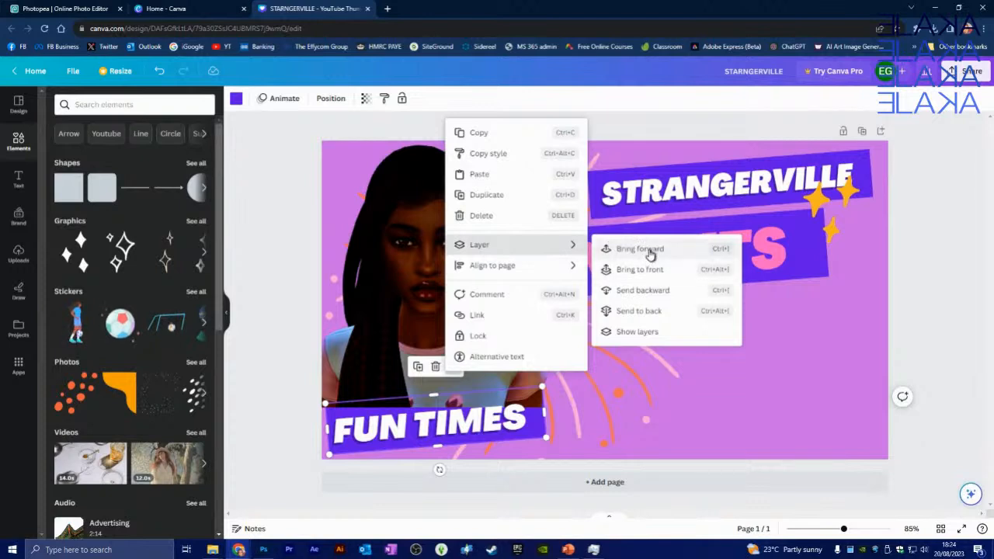
click(650, 250)
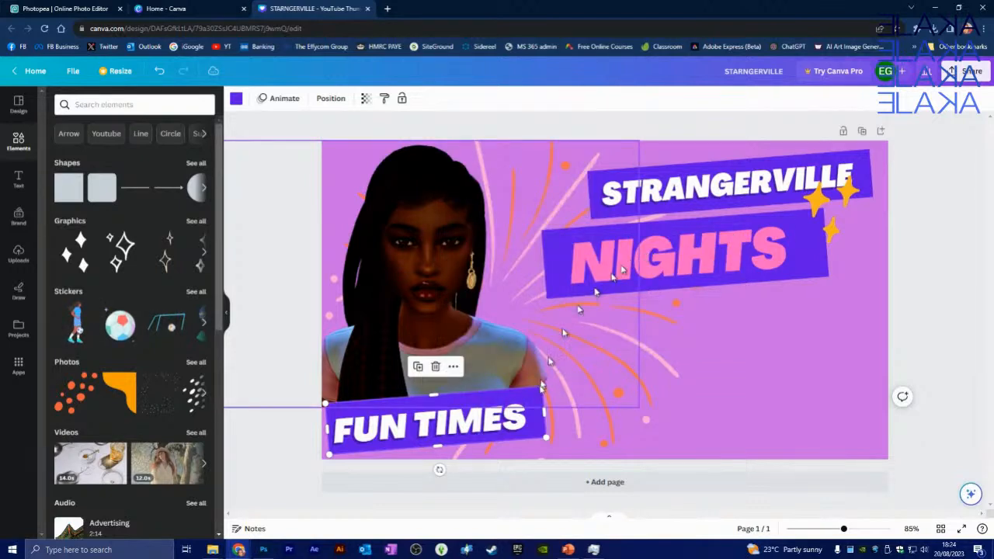
click(492, 361)
click(286, 437)
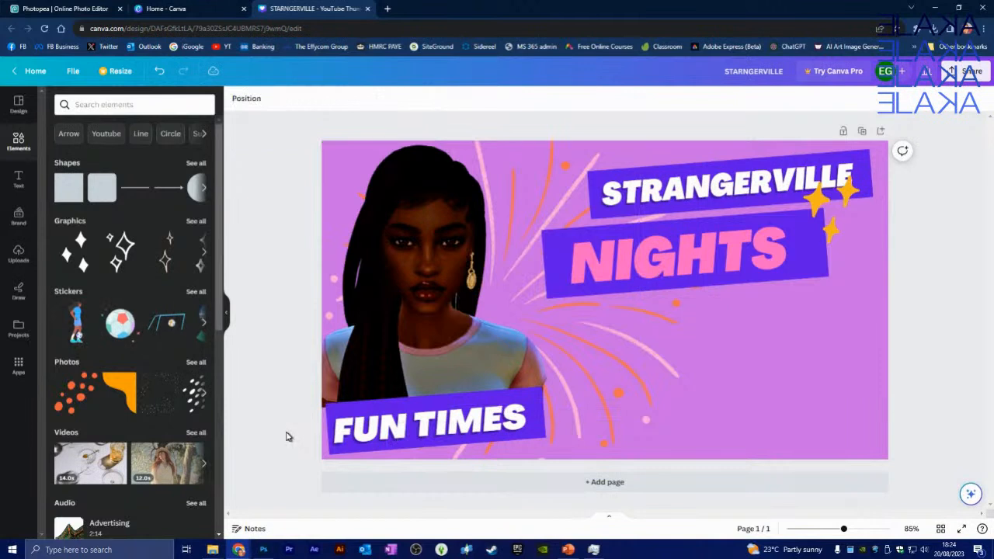
Widen the FUN TIMES banner past the thumbnail's left edge and further right, and enlarge its text to fill it.
click(362, 414)
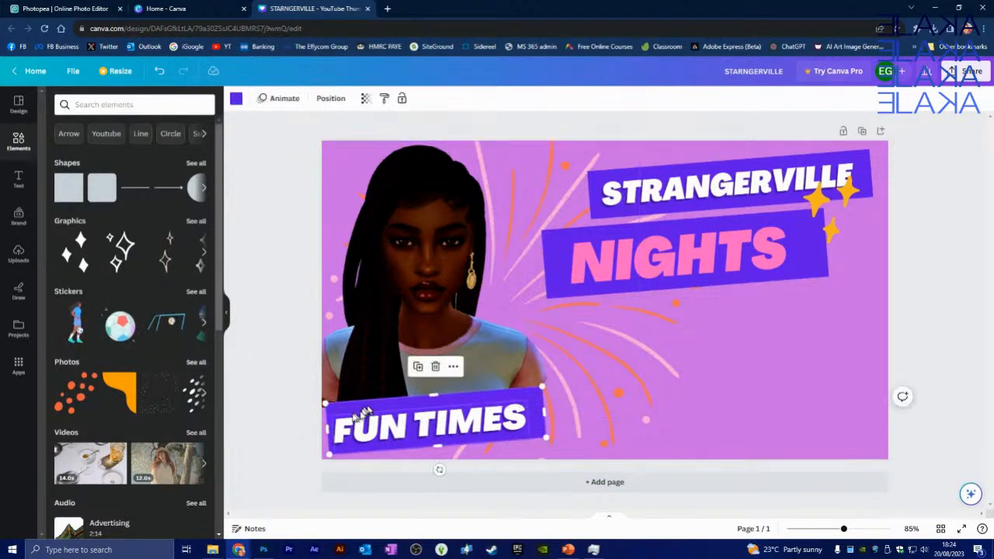
drag(330, 428, 313, 428)
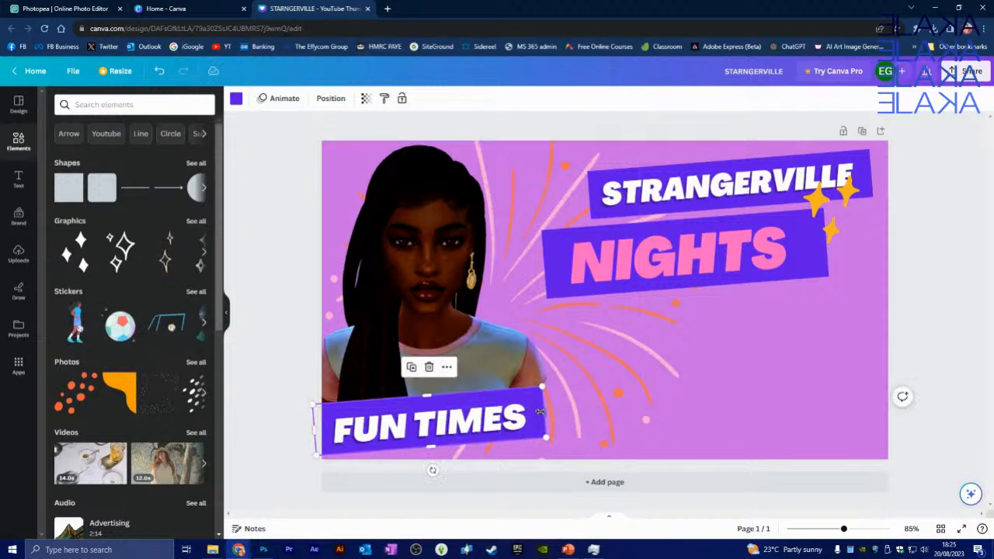
drag(542, 412, 590, 353)
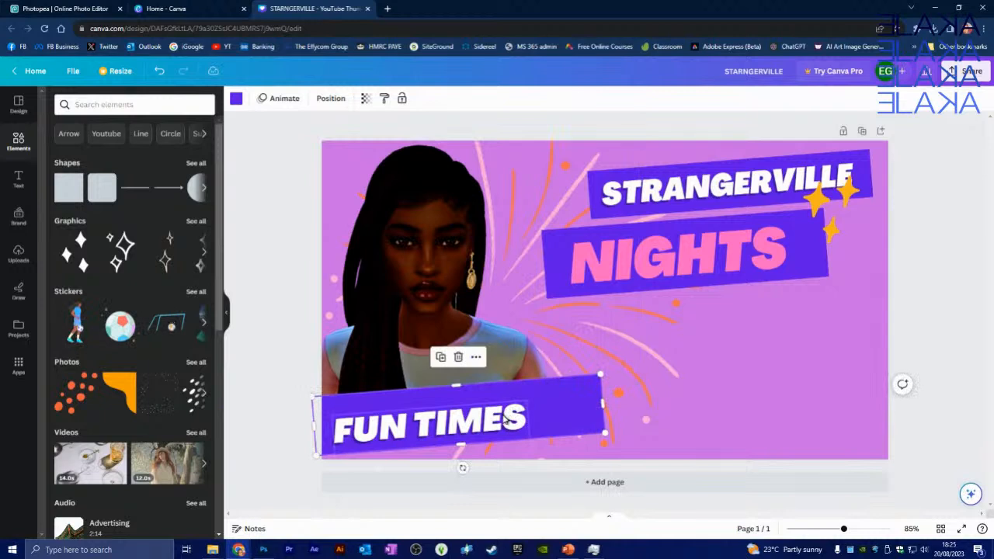
click(505, 420)
drag(528, 400, 580, 377)
click(284, 318)
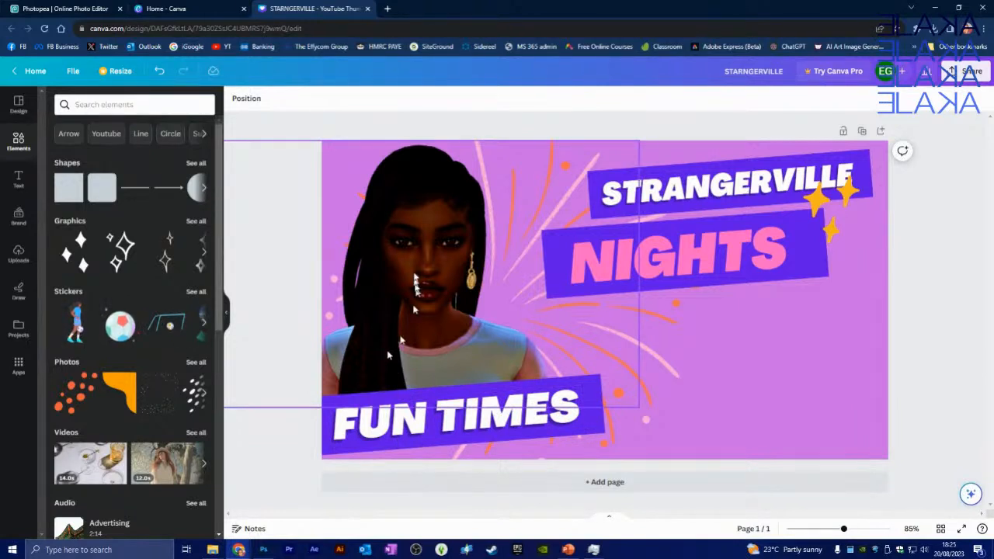
click(869, 384)
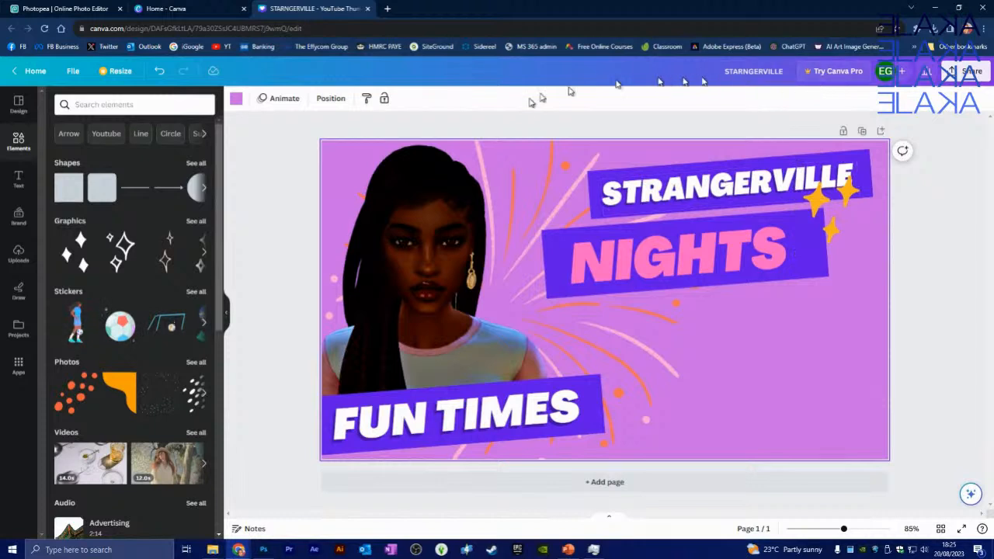
Leave the finished thumbnail, create a new blank YouTube Thumbnail design and close the leftover Canva home page.
click(31, 72)
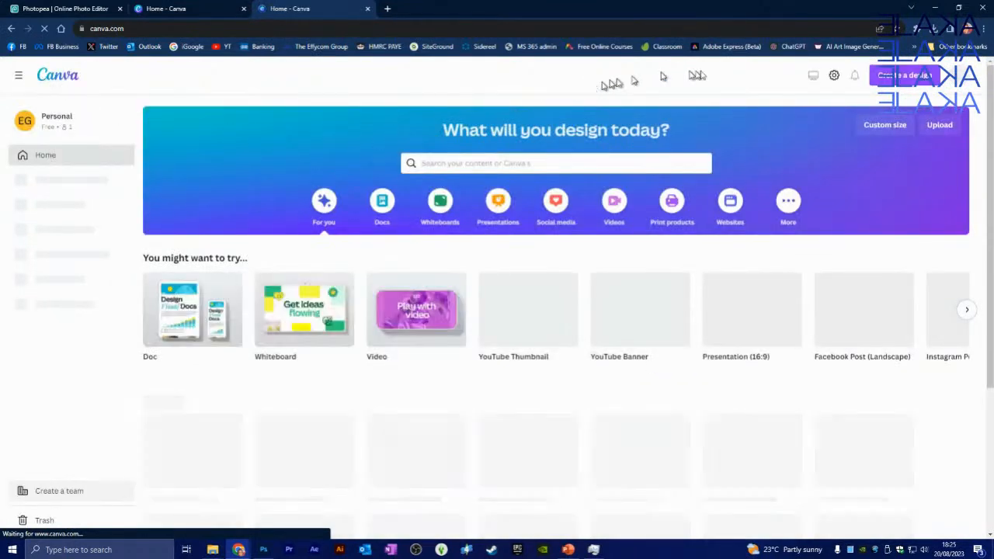
click(901, 75)
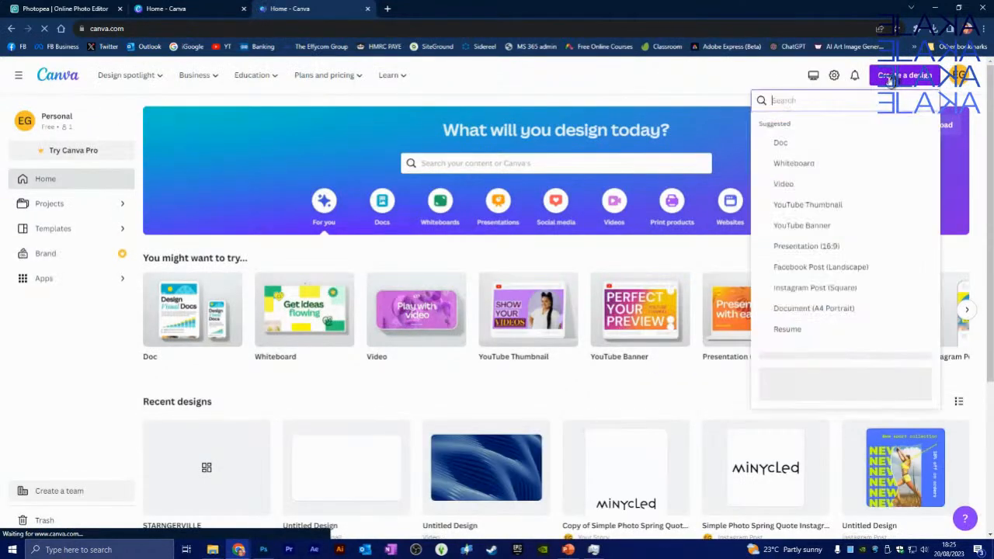
click(808, 205)
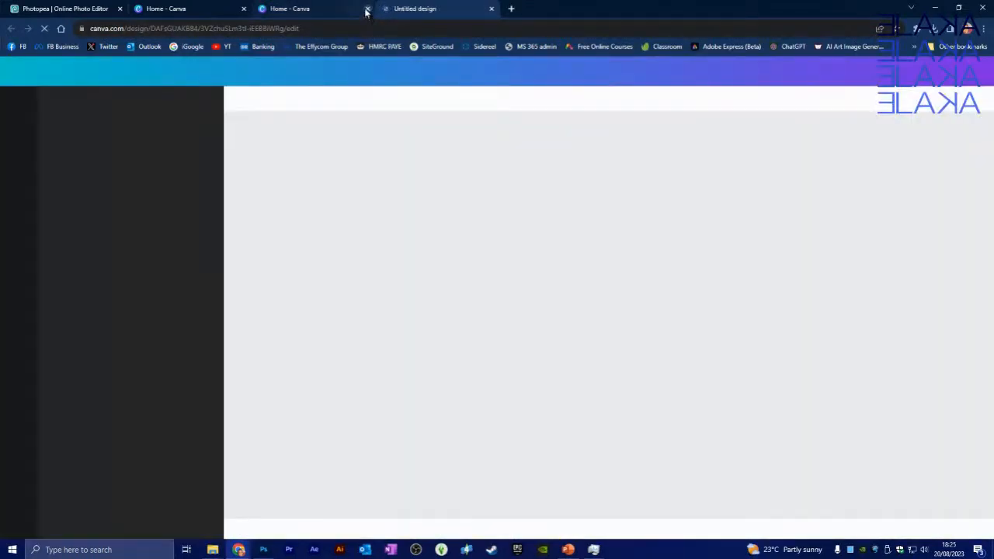
click(367, 10)
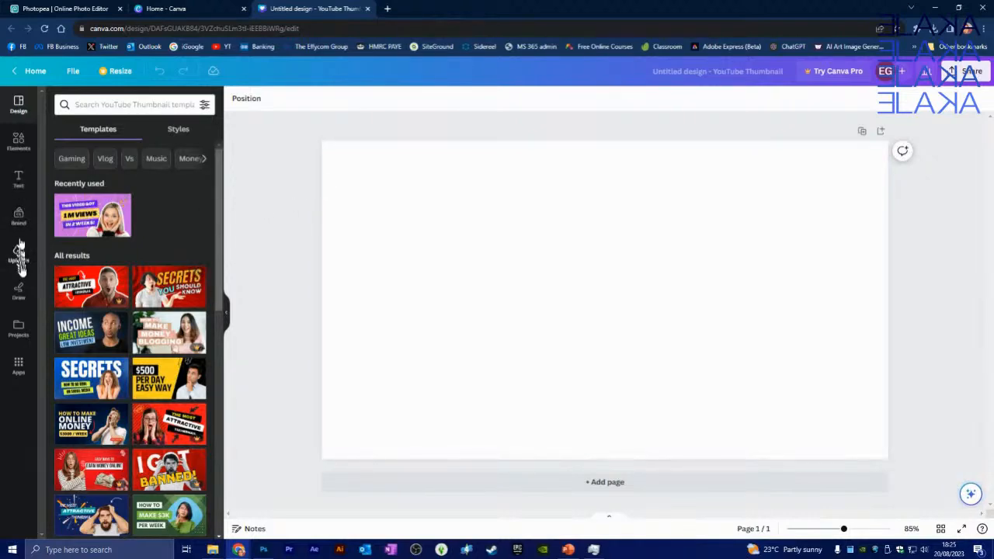
Add the uploaded photo of the blue-haired Sim to the blank page and enlarge it to fill the page.
click(19, 329)
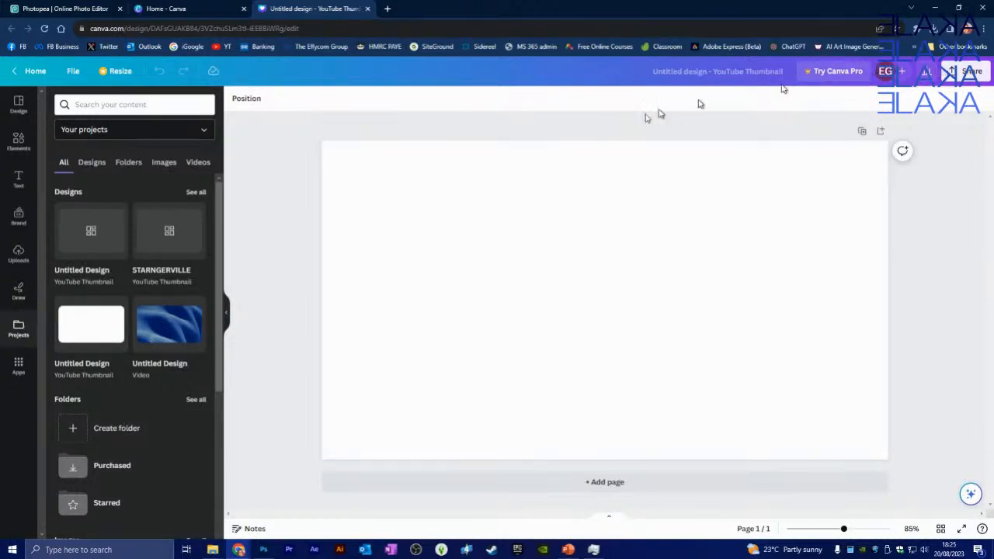
click(27, 105)
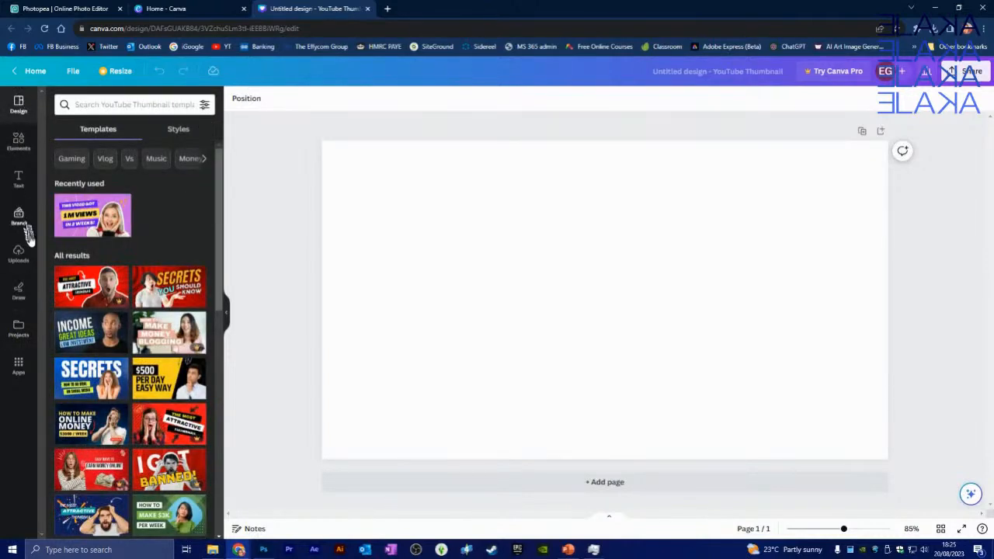
click(20, 255)
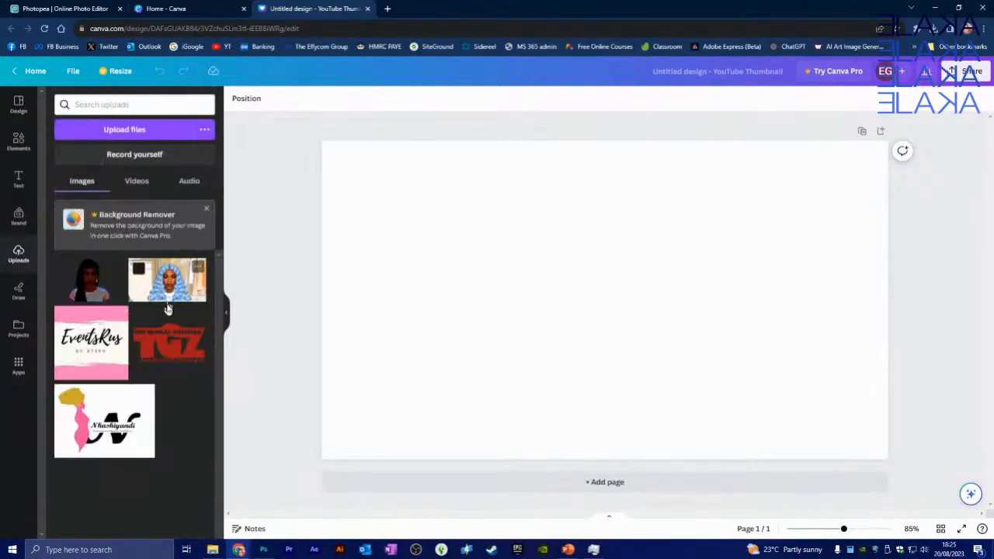
click(169, 282)
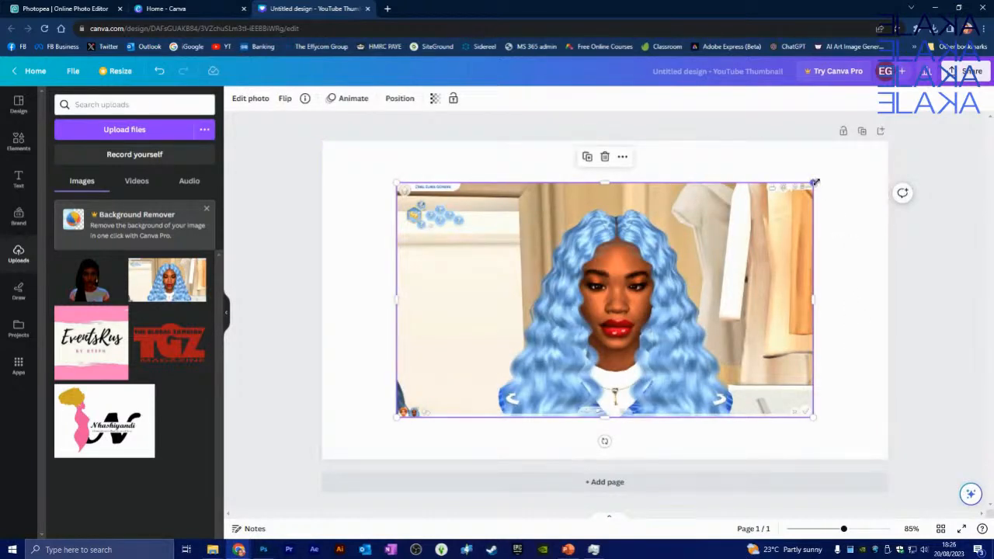
drag(815, 183, 888, 141)
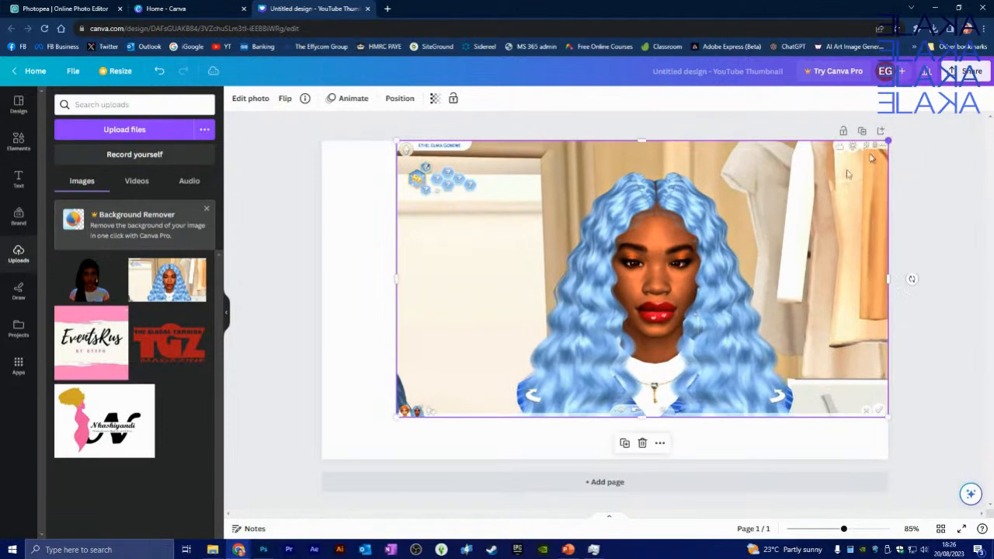
drag(397, 417, 320, 456)
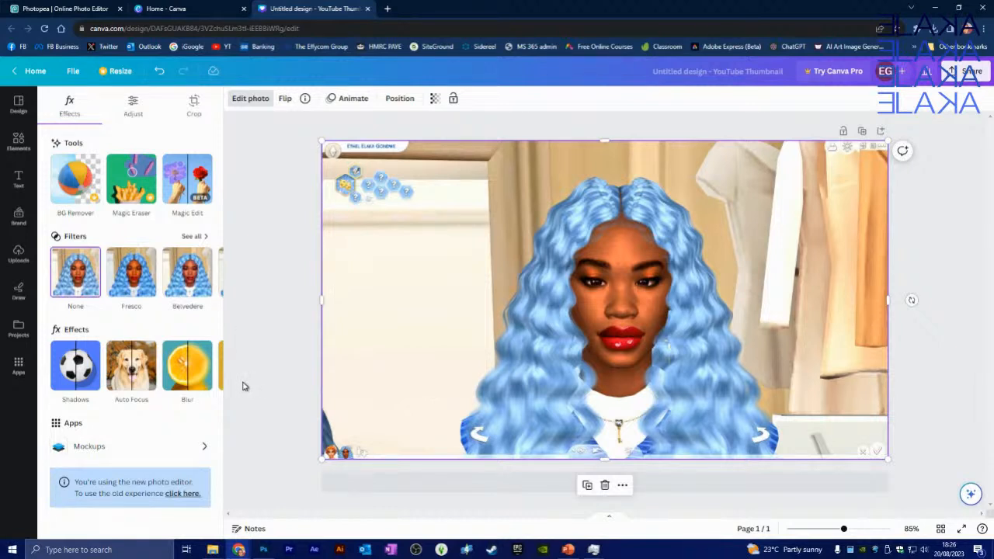
Apply the Auto Focus effect to the photo with blur intensity 27 and focus position 29.
click(130, 372)
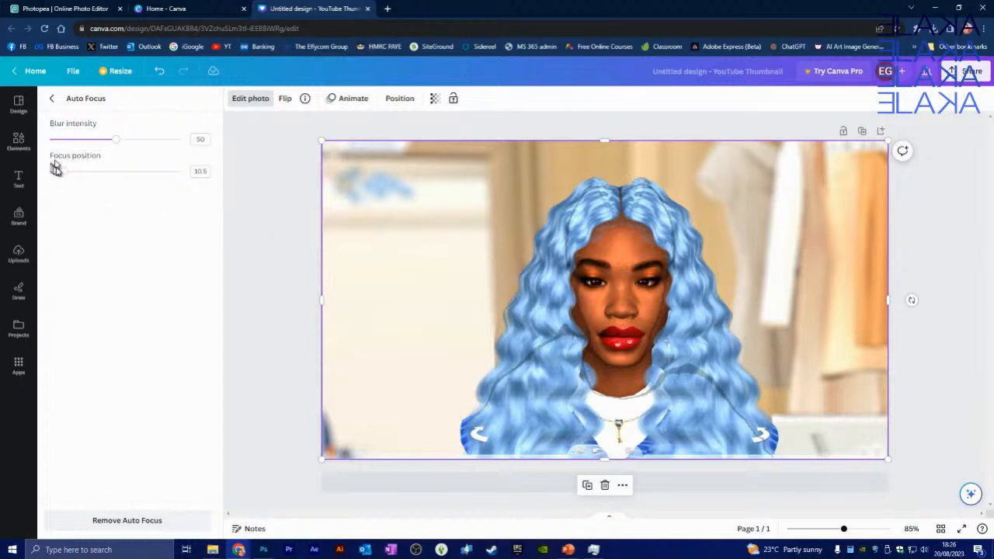
mouse_move(111, 140)
mouse_down()
mouse_move(96, 138)
mouse_move(115, 142)
mouse_up()
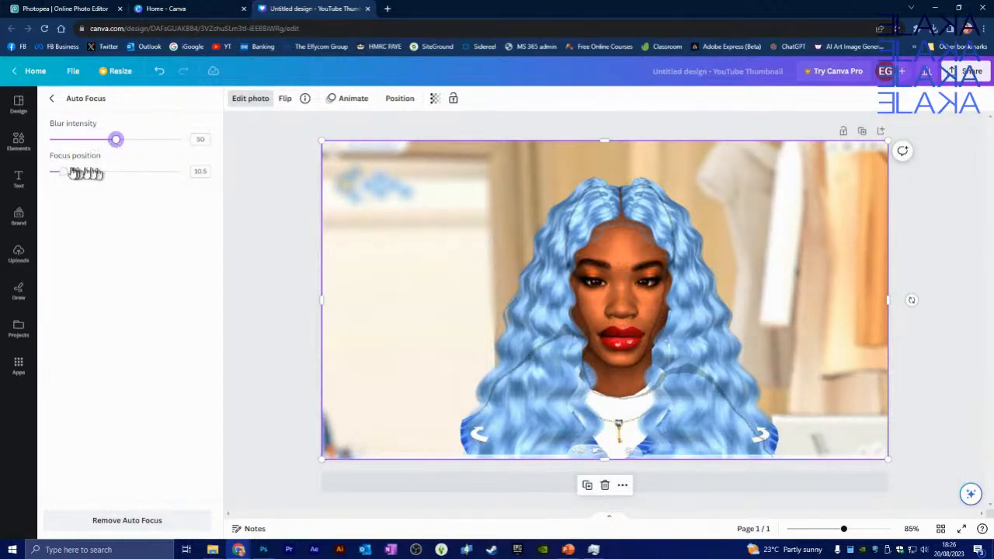
mouse_move(65, 172)
mouse_down()
mouse_move(94, 171)
mouse_move(82, 172)
mouse_up()
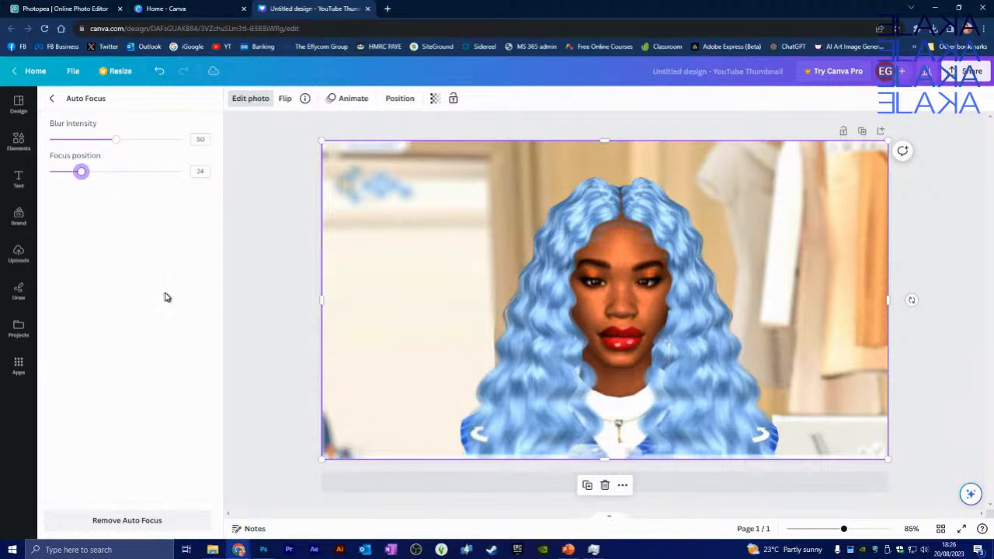
drag(122, 146, 118, 146)
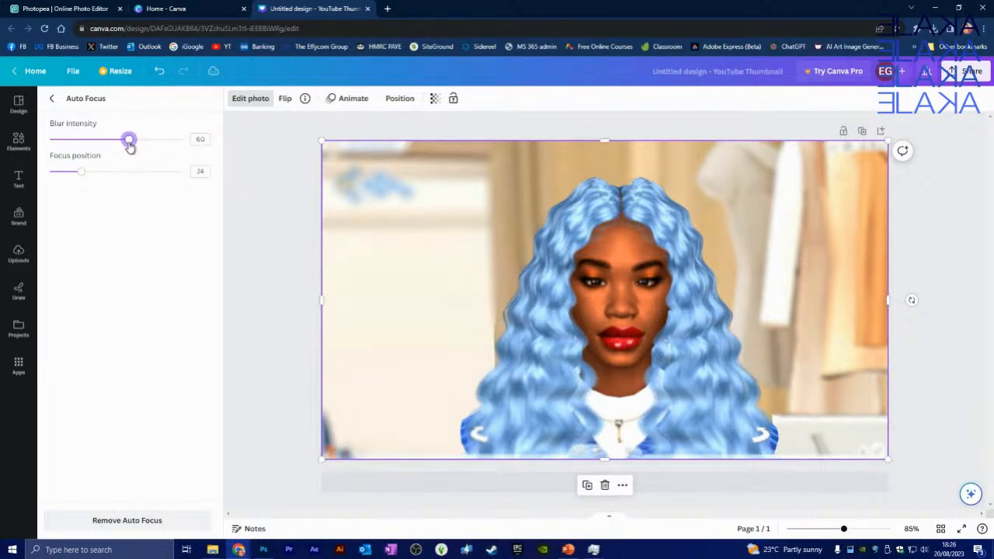
drag(130, 147, 100, 140)
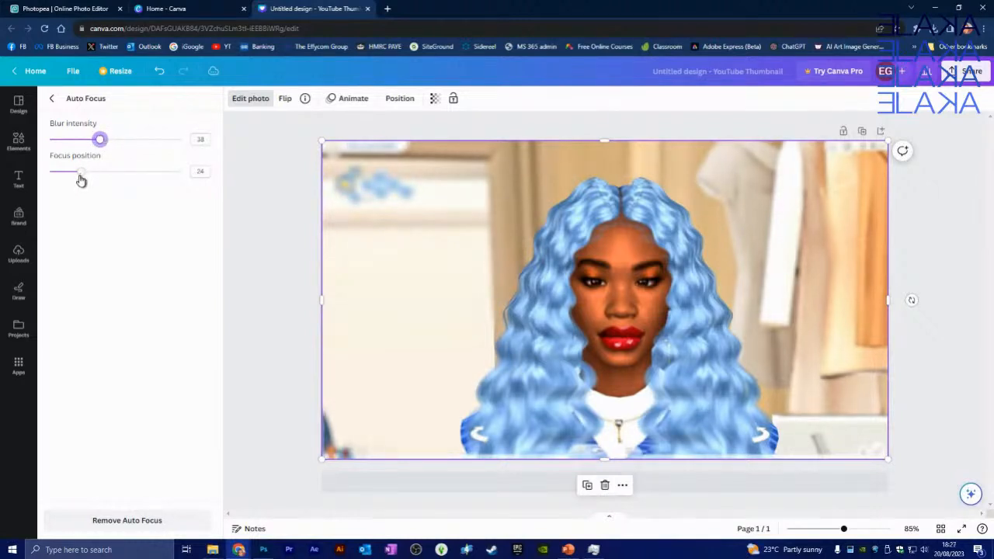
drag(80, 172, 88, 174)
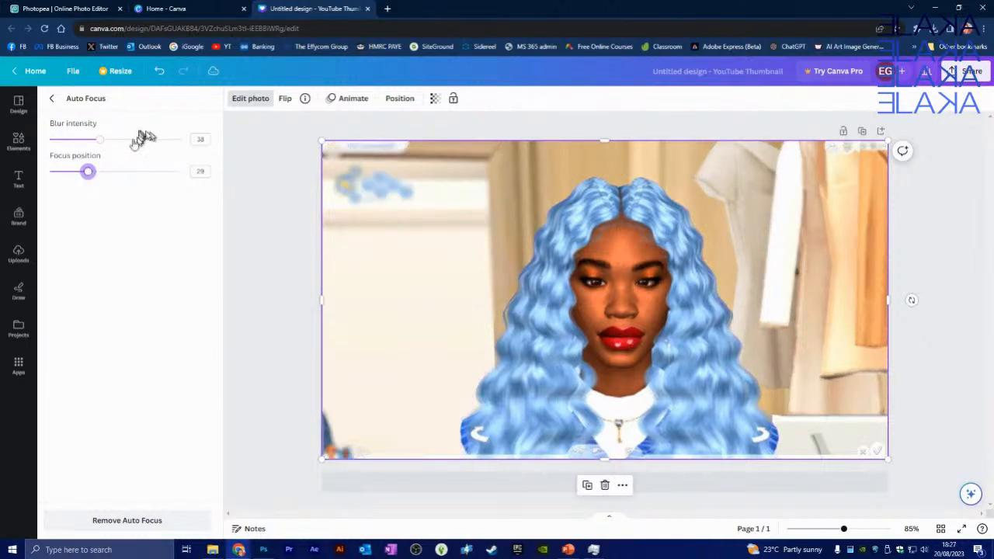
drag(100, 140, 85, 140)
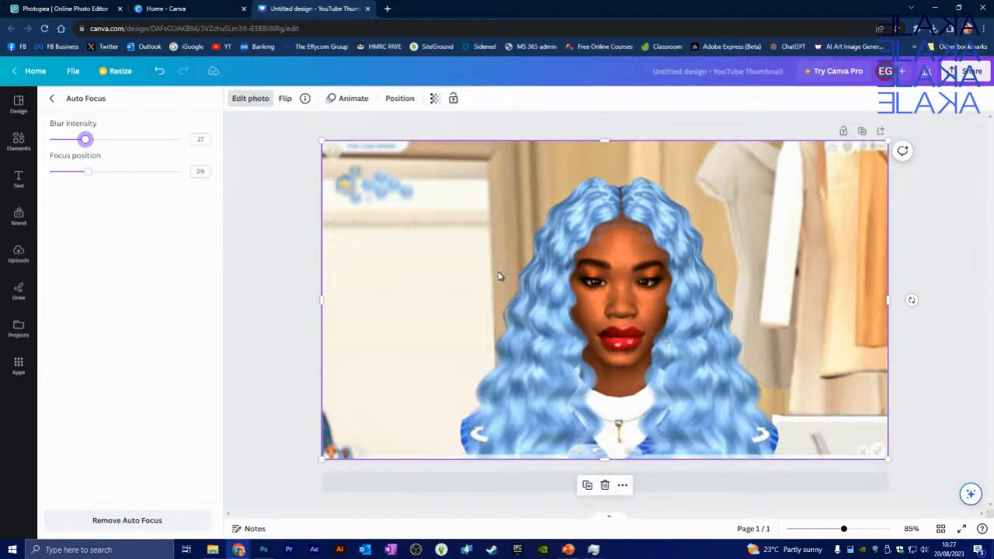
click(52, 99)
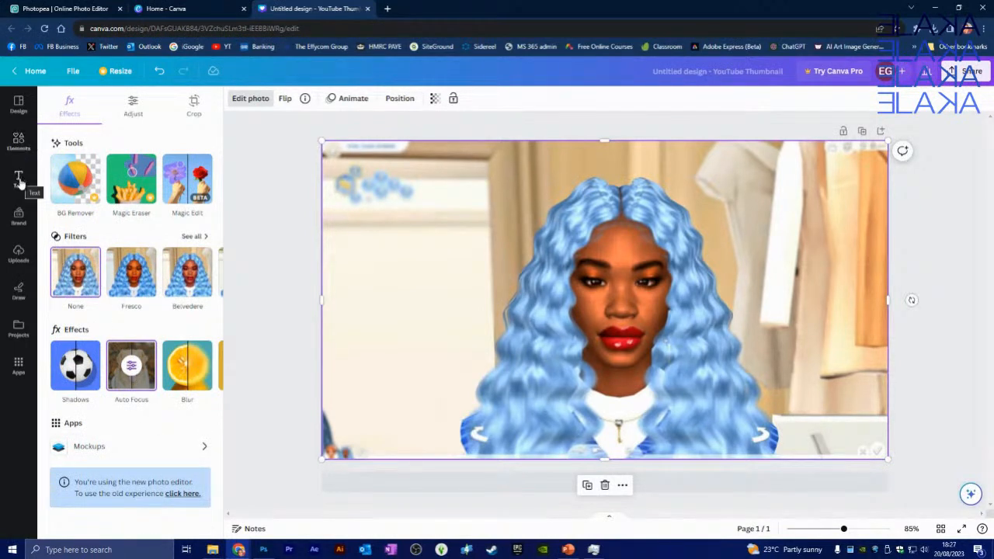
Browse the elements library's graphics, stickers, photos, videos and audio.
click(20, 143)
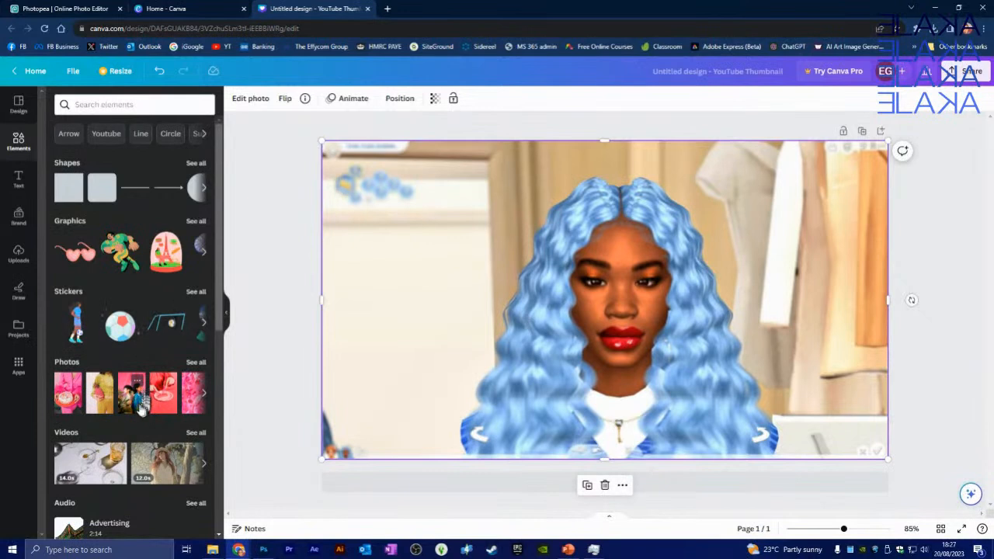
scroll(123, 256, down, 3)
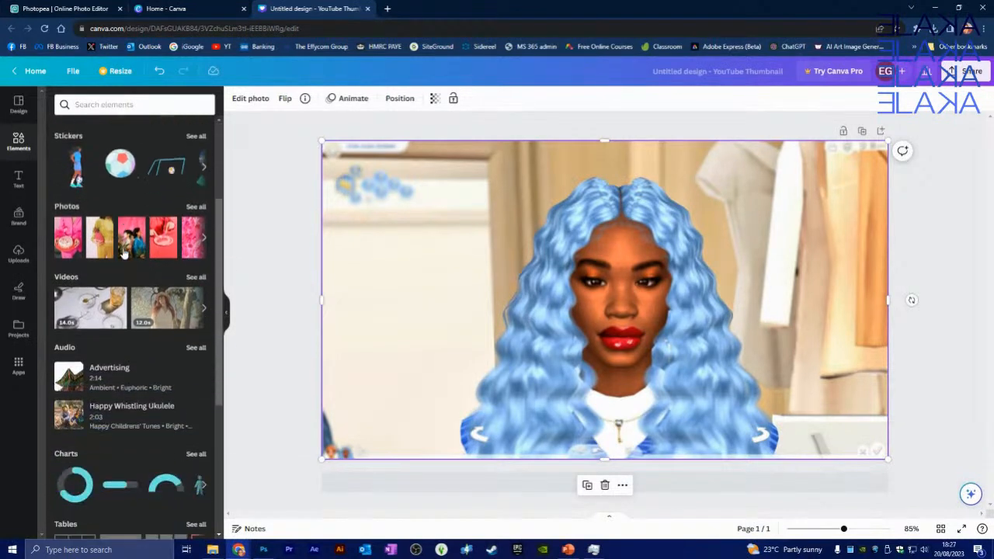
scroll(136, 261, up, 3)
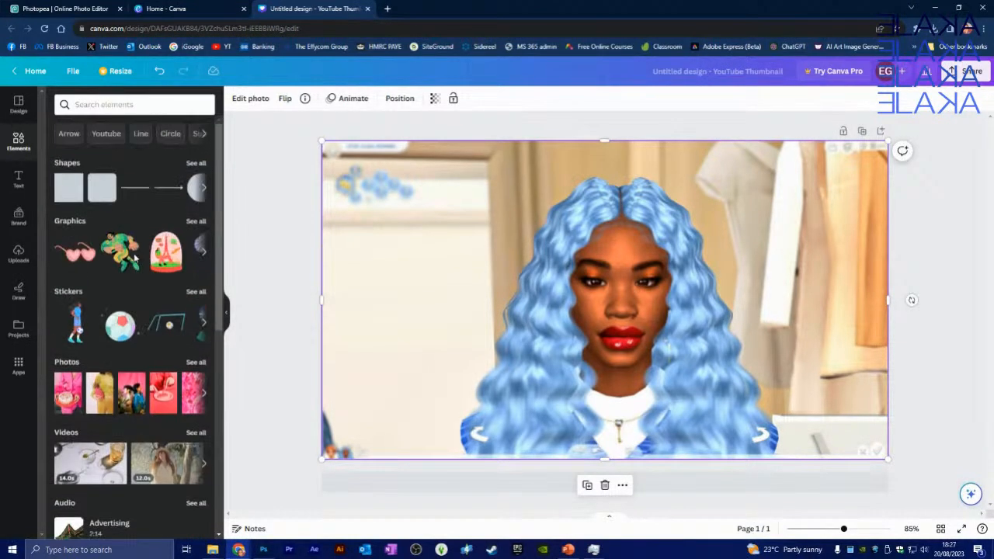
Add the pink cherries graphic from the Simple Drawn Objects collection to the thumbnail.
click(197, 221)
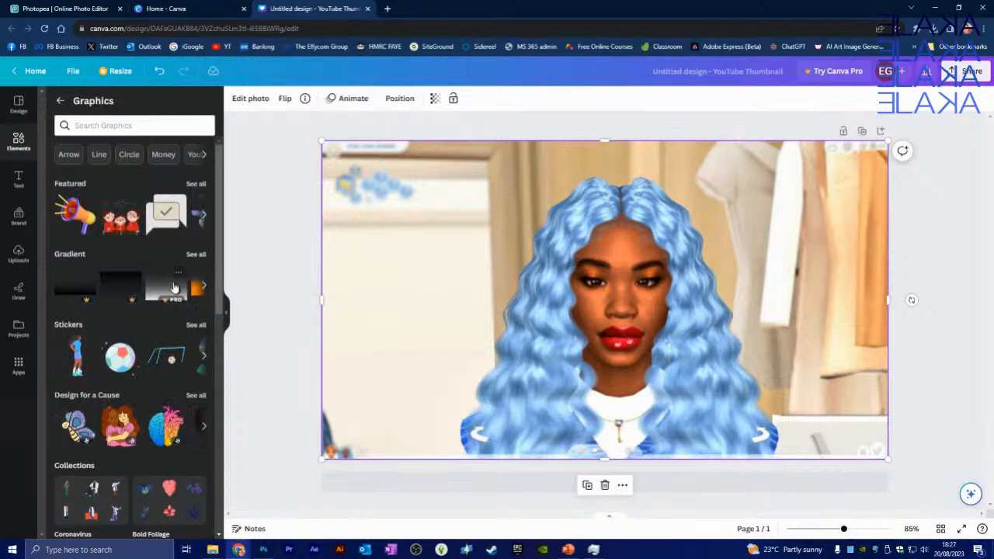
scroll(150, 294, down, 1)
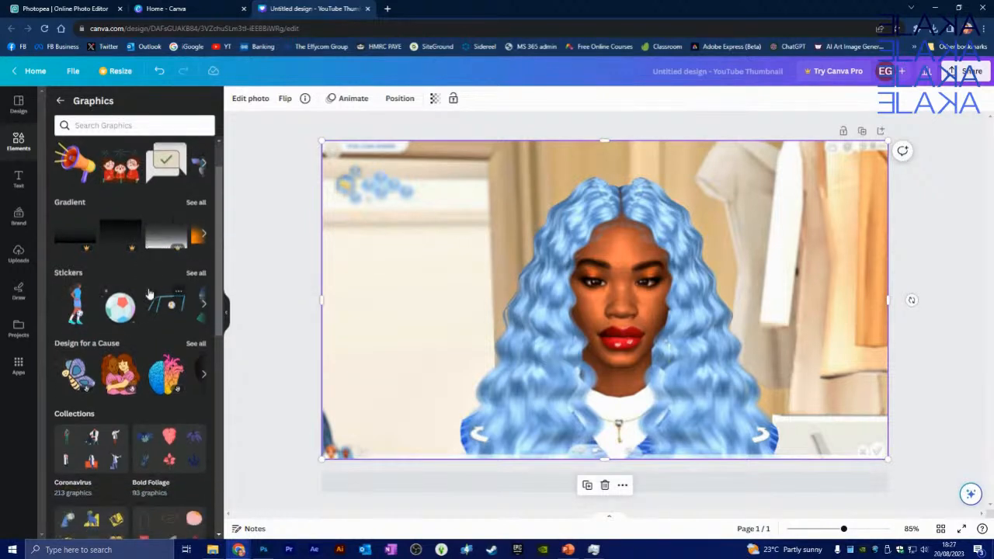
scroll(150, 294, down, 1)
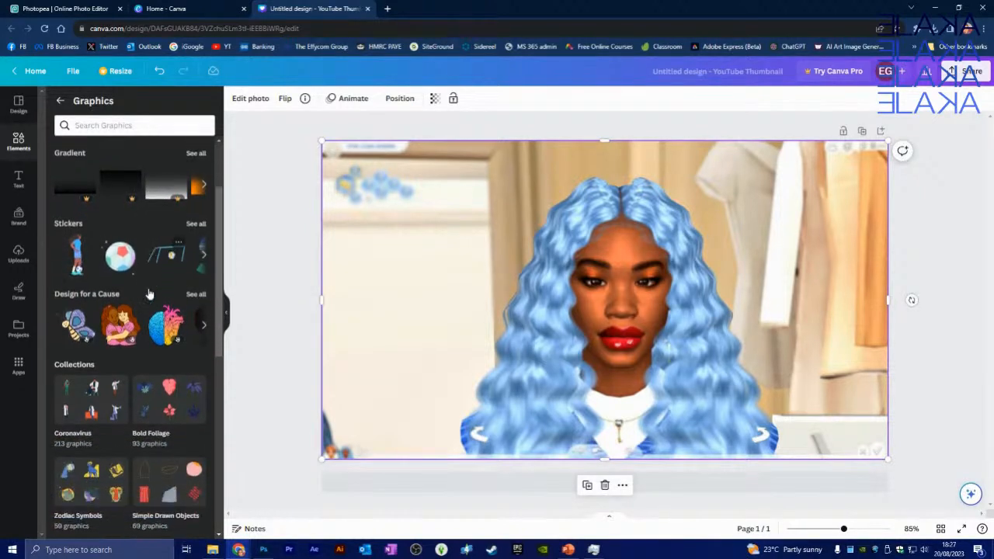
scroll(150, 293, down, 1)
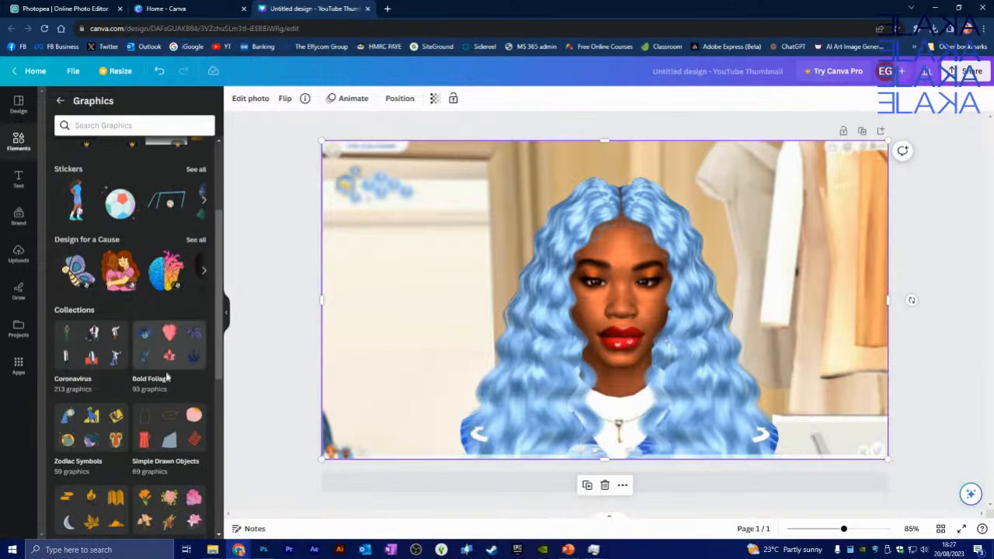
click(173, 426)
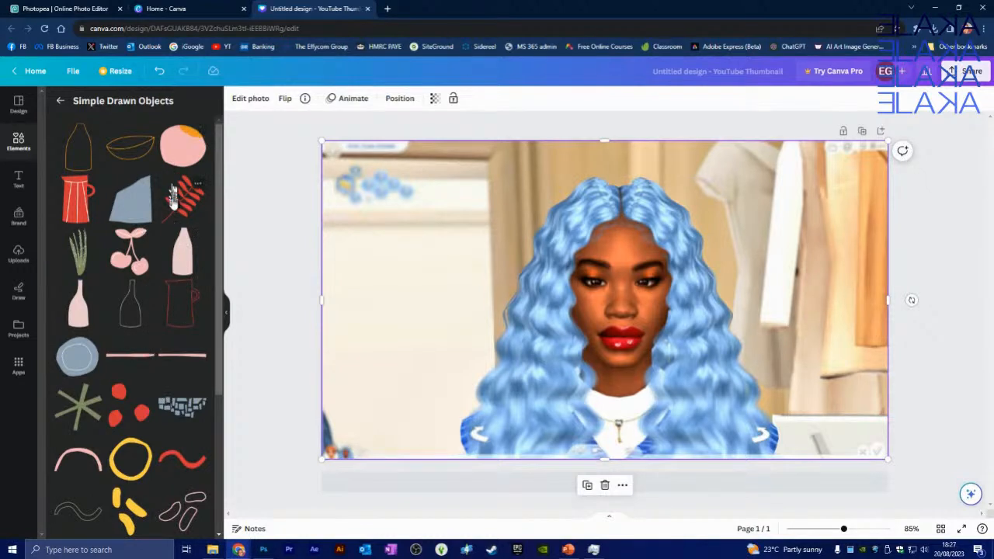
click(130, 247)
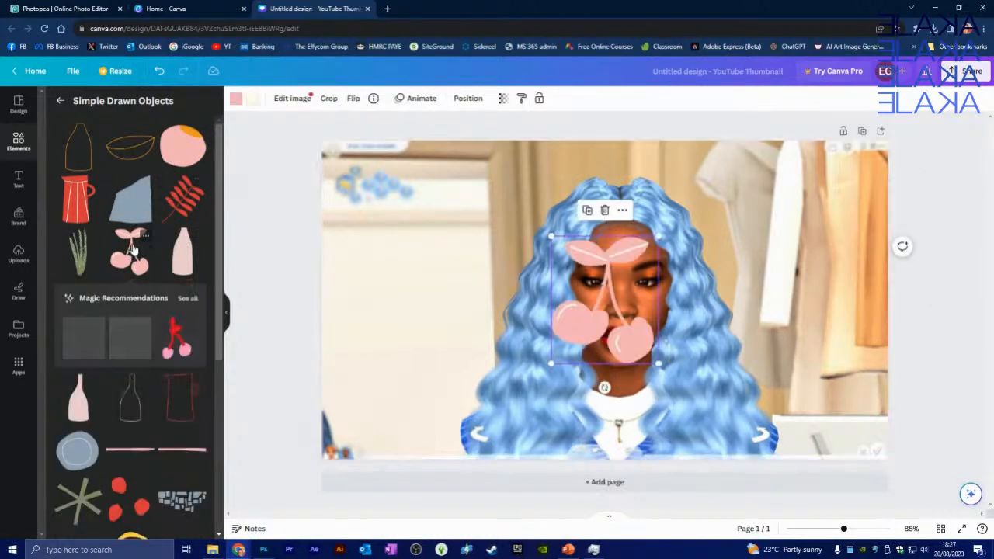
Move the cherries to the image's upper-left corner and recolour them coral red.
drag(598, 330, 376, 239)
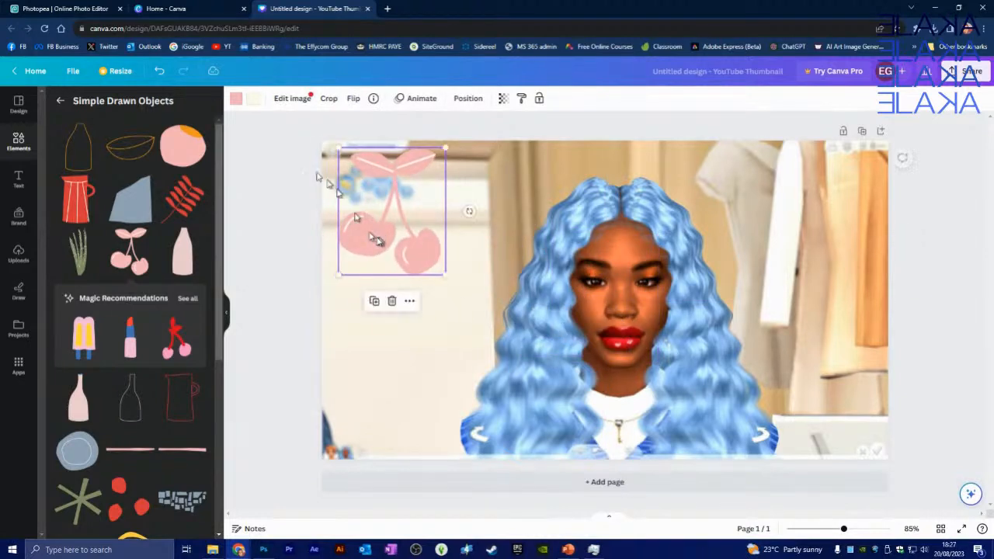
click(237, 101)
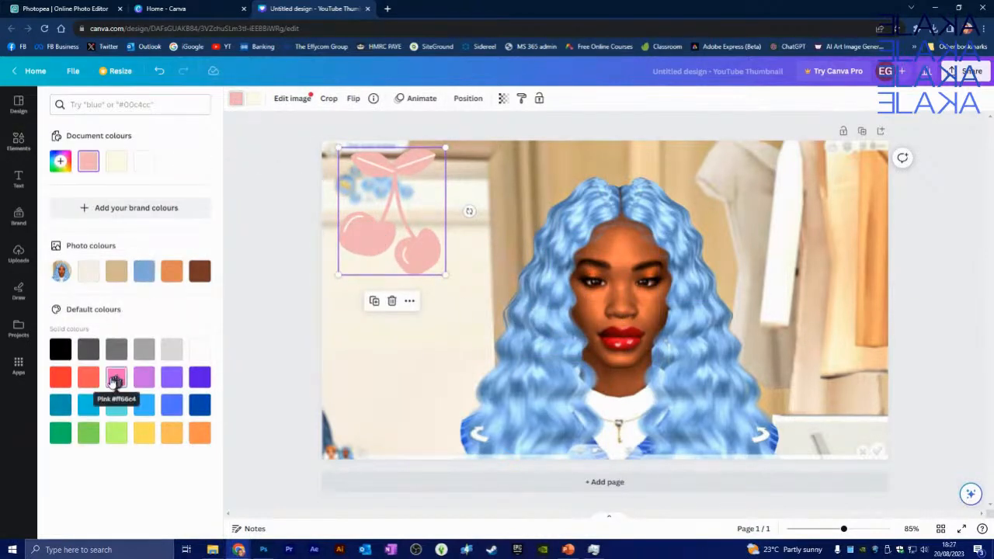
click(89, 379)
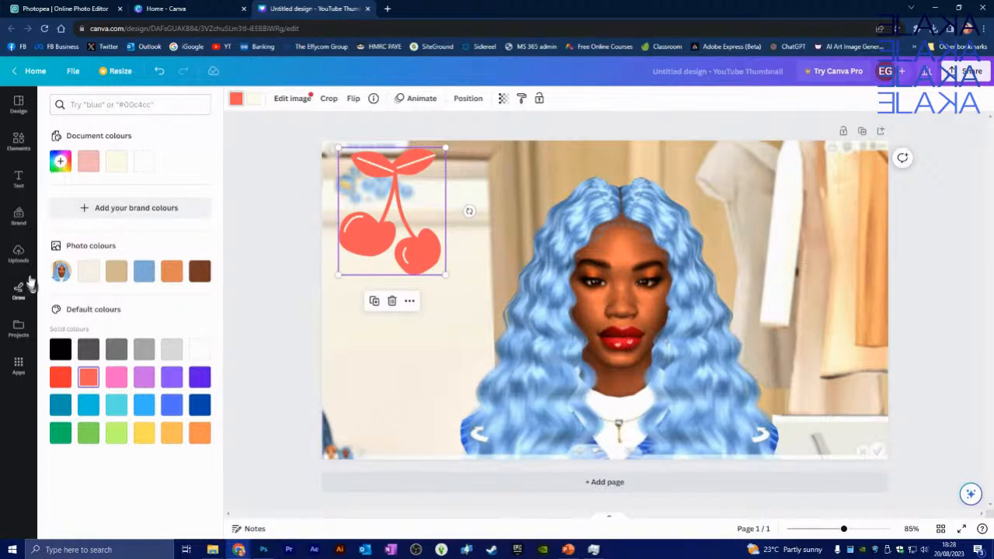
Add a heading to the thumbnail that reads "WHAT IS IN MY WARDROBE".
click(18, 151)
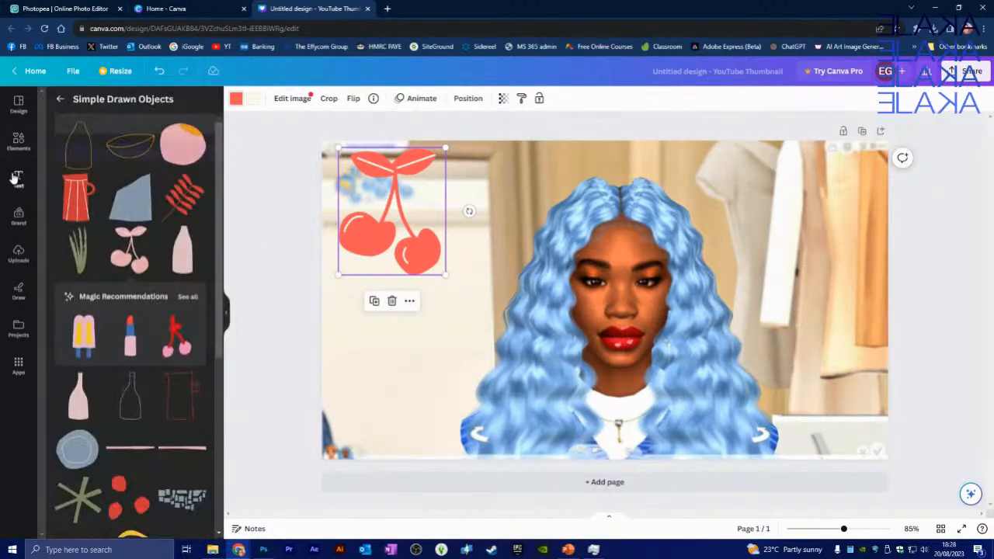
click(18, 179)
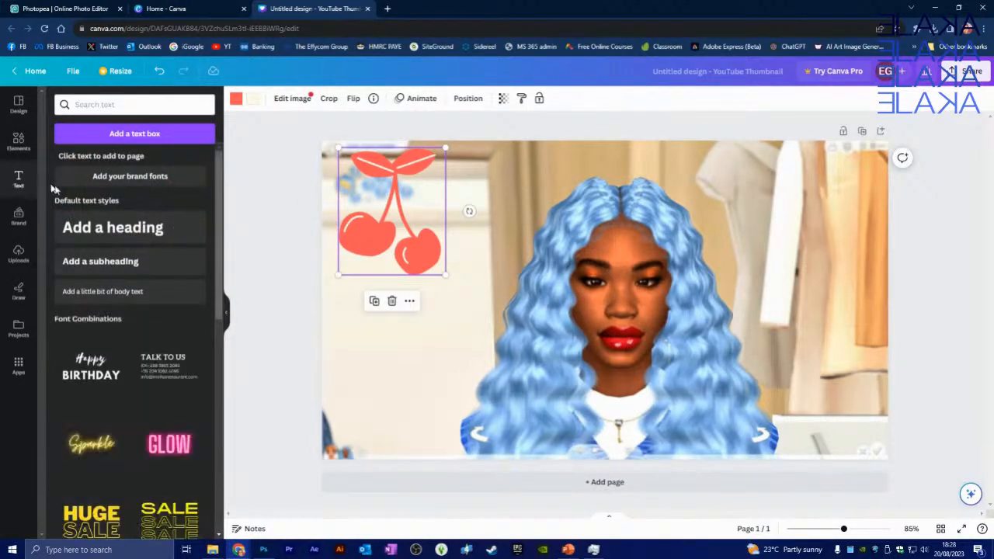
click(142, 227)
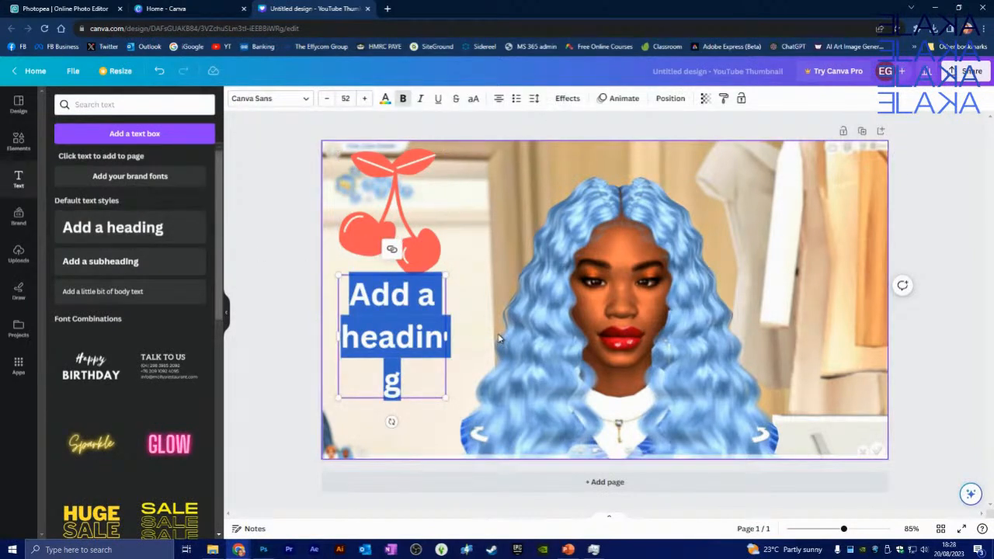
text(WHAT)
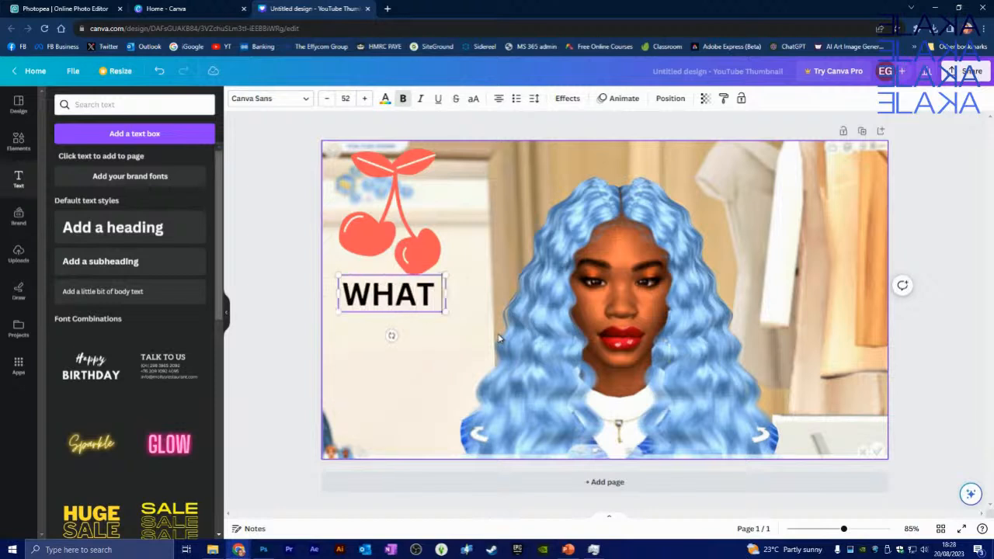
text( IS IN MY WARD)
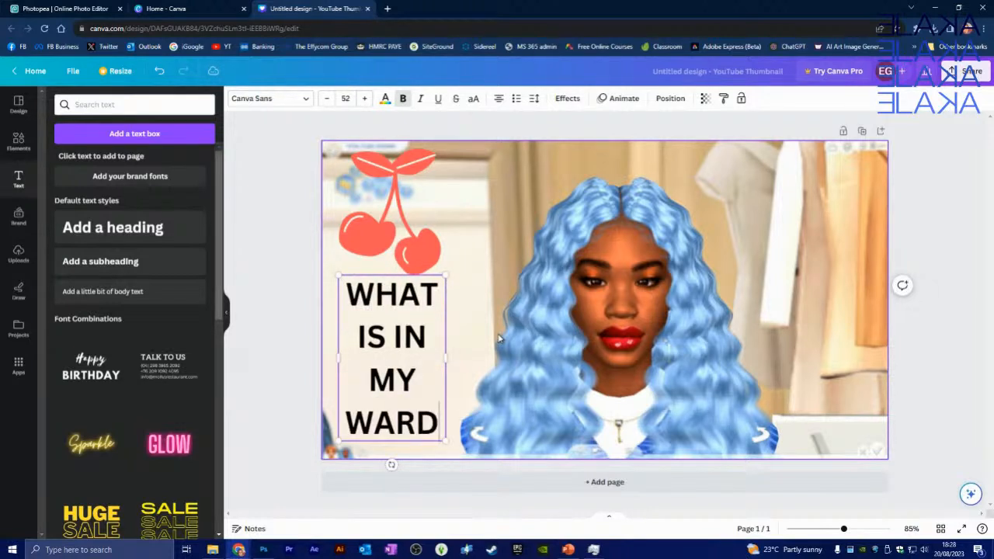
key(BackSpace)
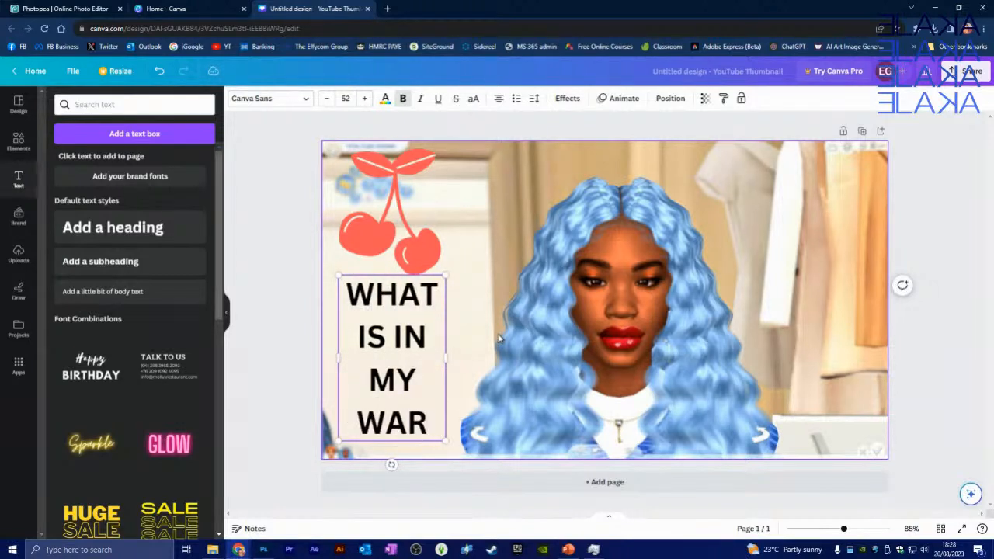
text(DROBE)
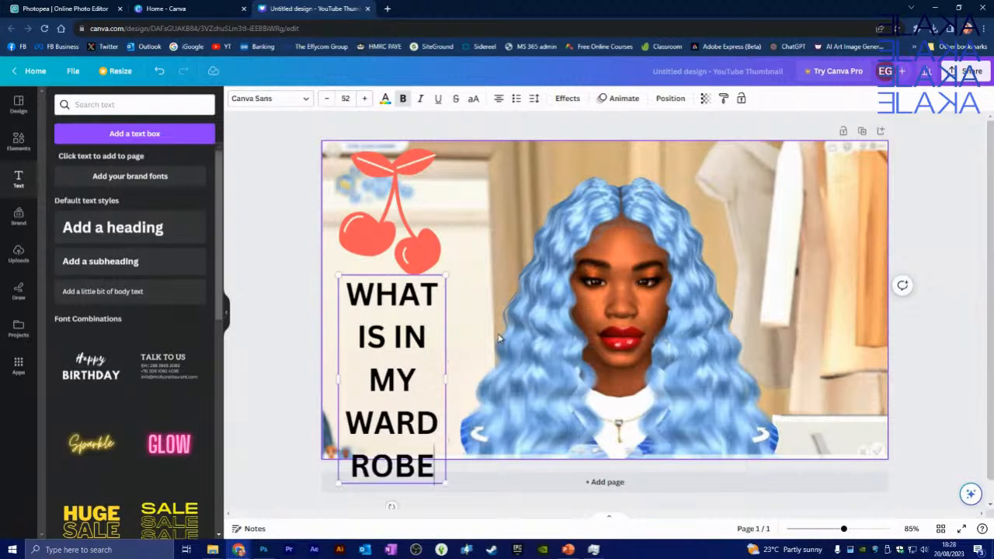
Fit the heading on one line at font size 48.5 and move it to the lower part of the image.
drag(445, 482, 514, 429)
drag(438, 371, 802, 349)
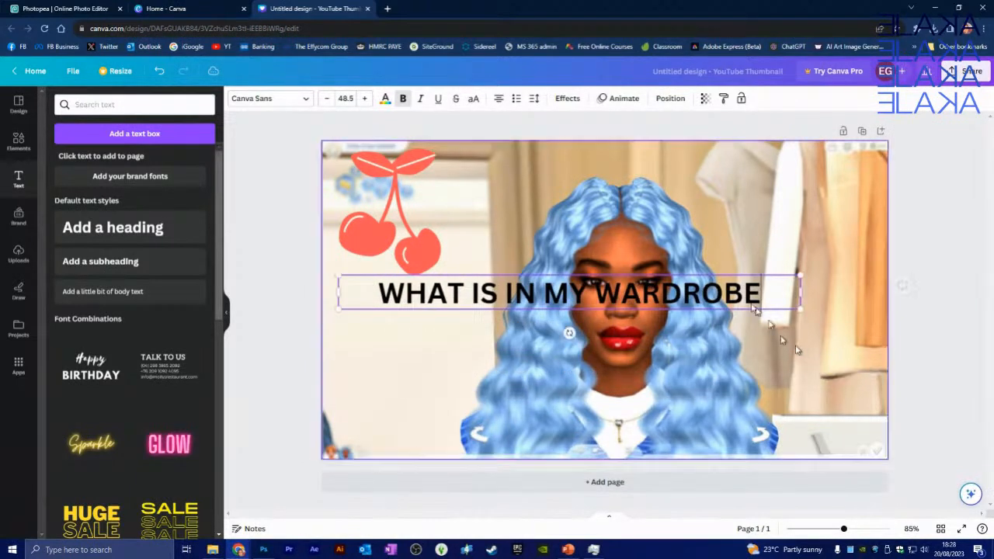
drag(672, 276, 694, 404)
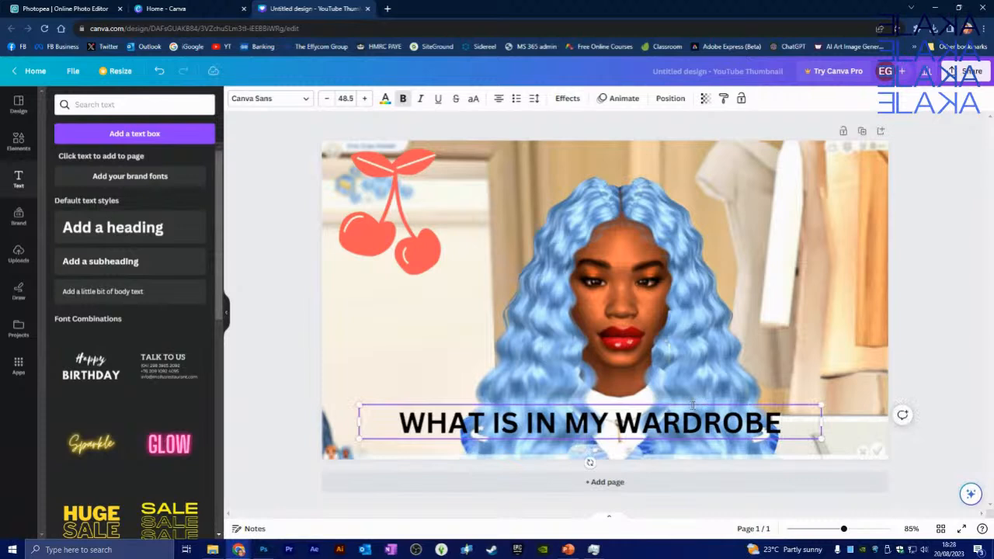
Append a question mark to the heading, then narrow its text box and centre it horizontally on the image.
click(812, 417)
text(?)
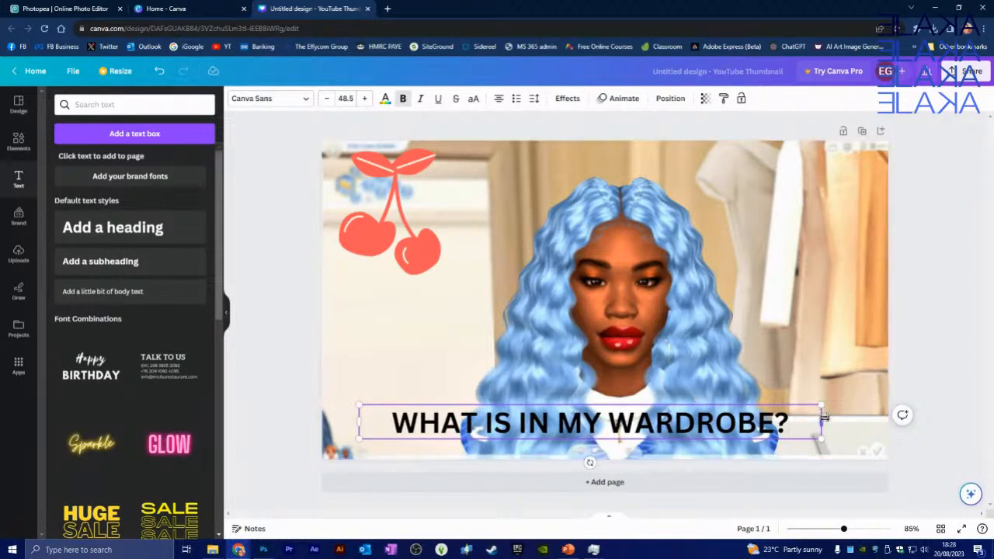
drag(825, 418, 775, 418)
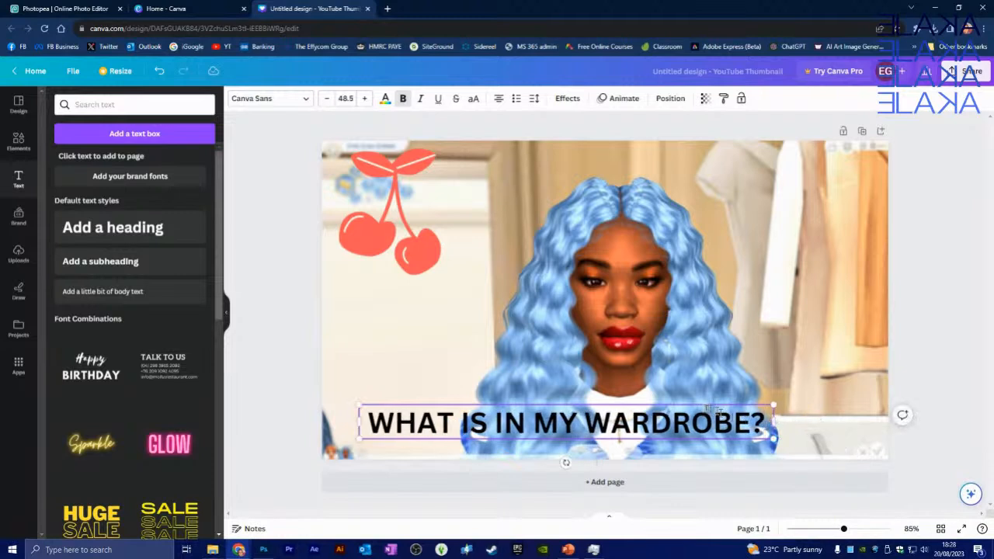
drag(700, 404, 734, 403)
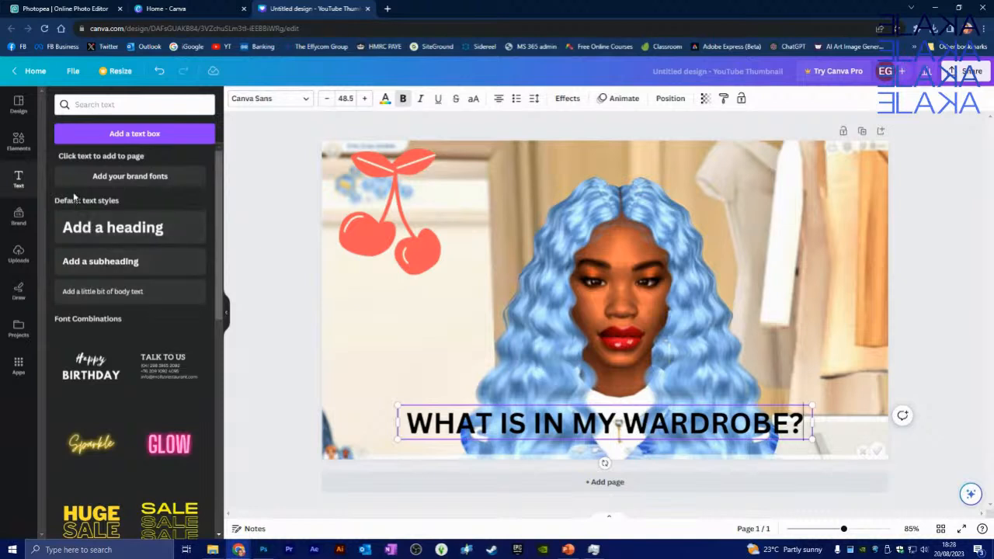
Find line graphics and add the thick white brush stroke to the thumbnail.
scroll(81, 200, down, 4)
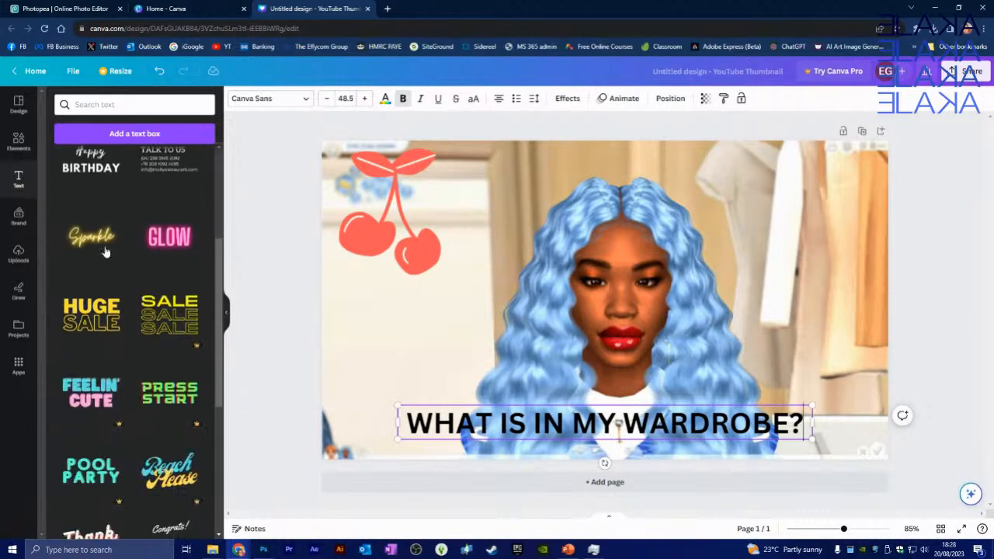
scroll(104, 251, up, 4)
click(19, 152)
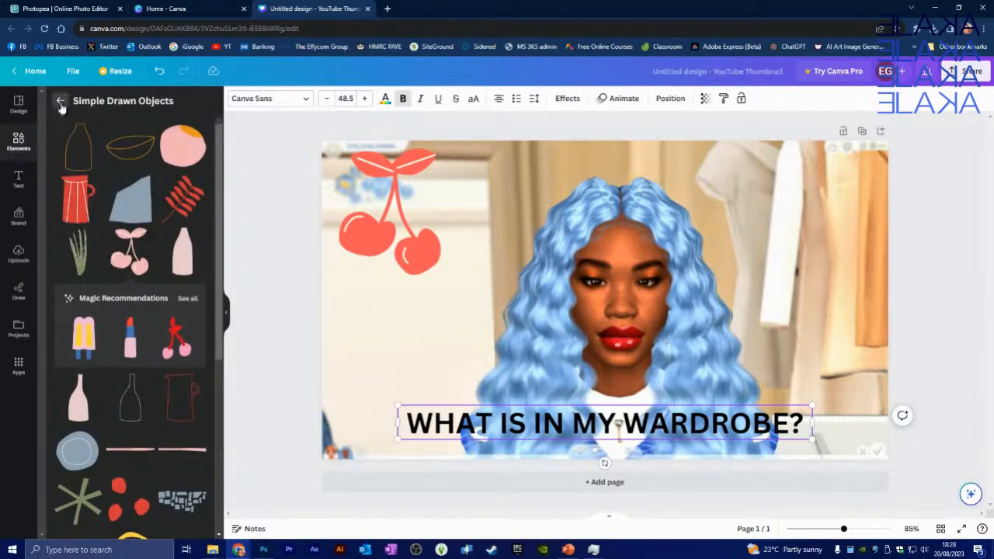
click(61, 102)
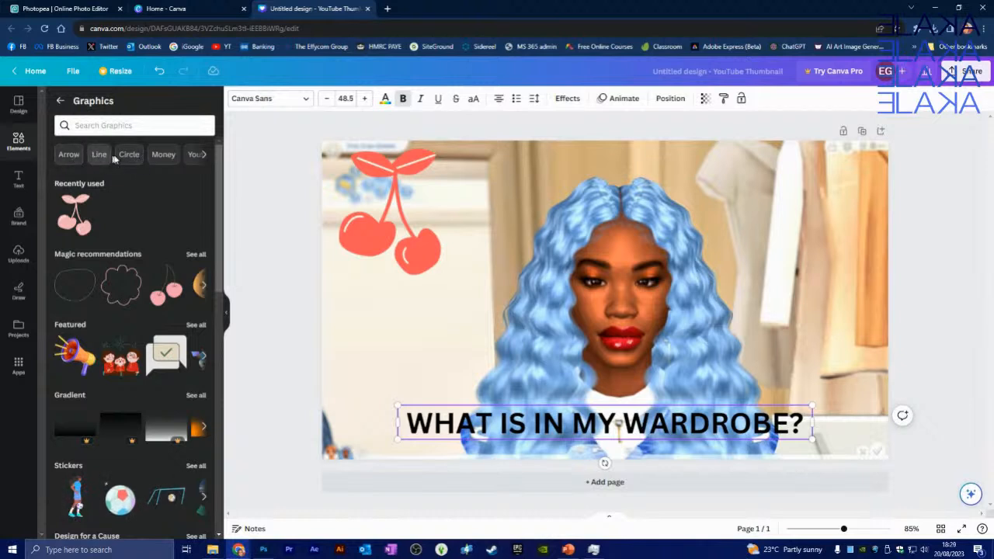
click(100, 155)
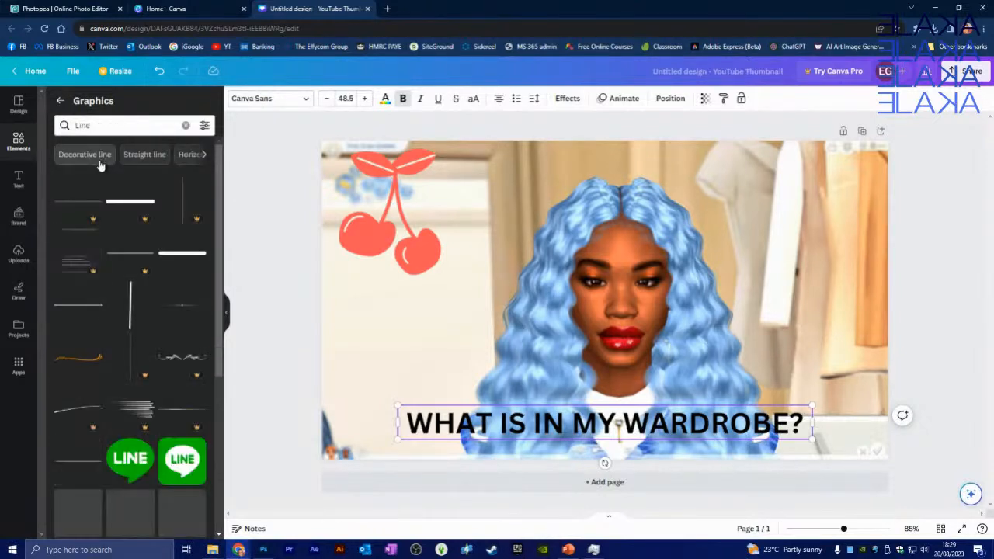
scroll(137, 326, down, 2)
scroll(134, 319, down, 2)
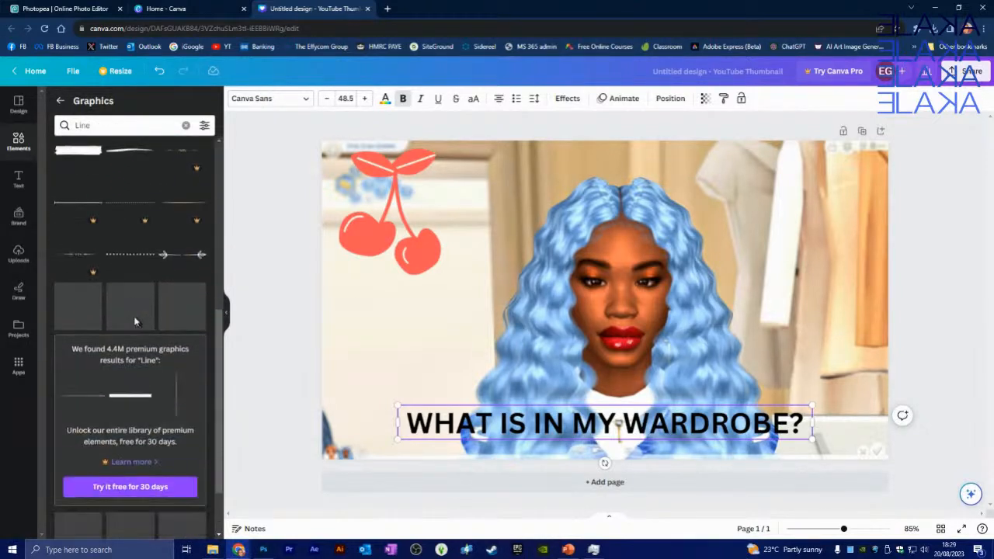
click(70, 310)
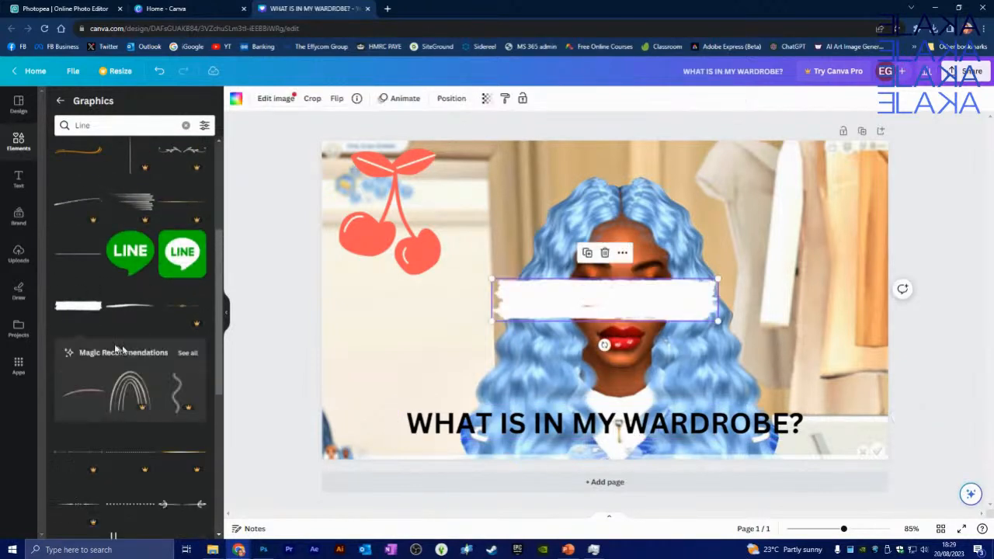
Enlarge the white brush stroke to nearly the heading's width and position it behind the heading at the image's lower edge.
drag(718, 319, 839, 341)
mouse_move(724, 289)
mouse_down()
mouse_move(626, 393)
mouse_move(656, 417)
mouse_up()
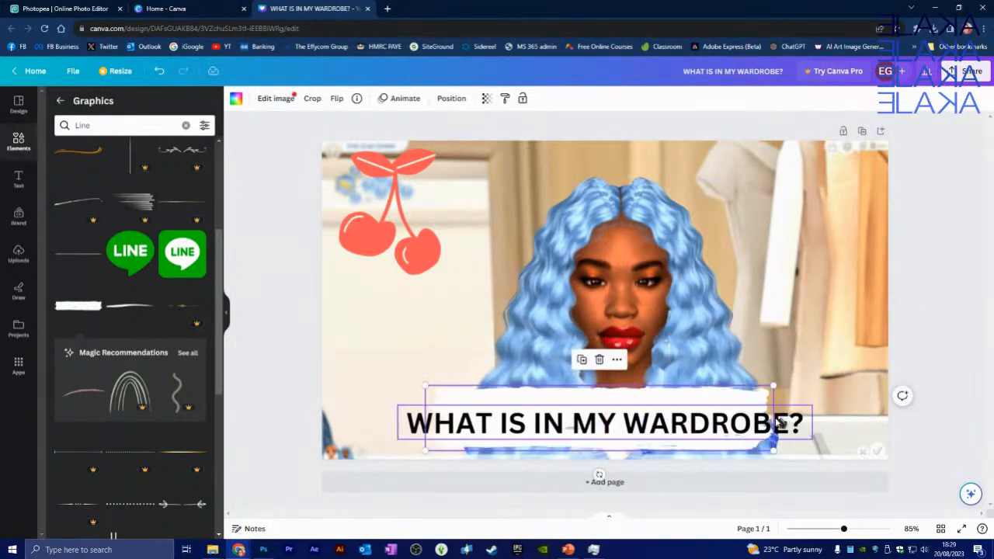
drag(773, 386, 815, 379)
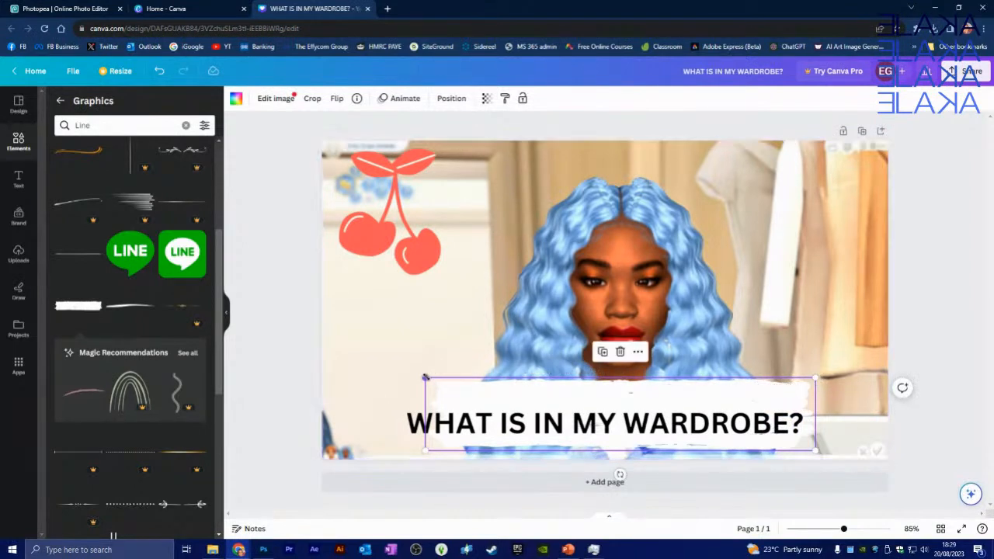
mouse_move(426, 378)
mouse_down()
mouse_move(413, 376)
mouse_move(458, 379)
mouse_move(420, 379)
mouse_up()
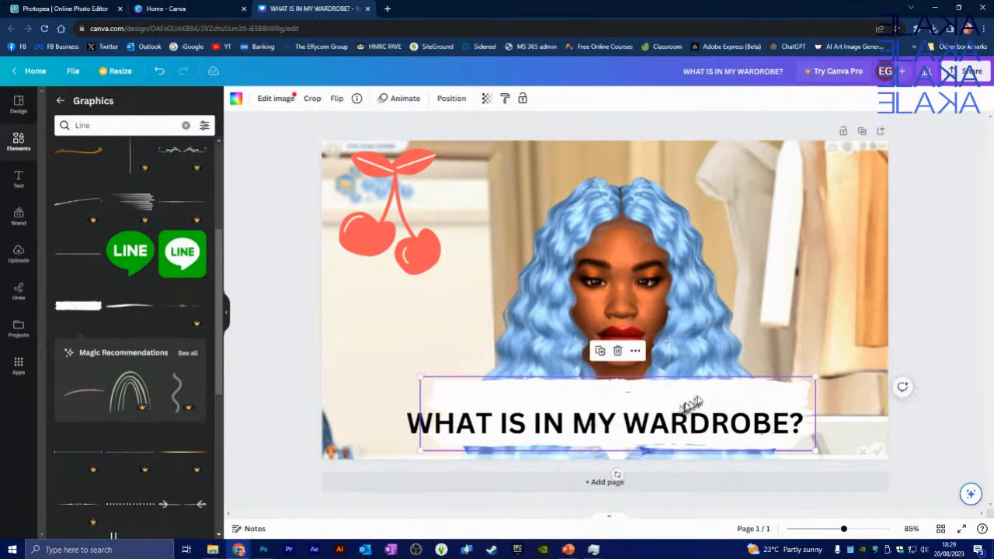
mouse_move(691, 404)
mouse_down()
mouse_move(612, 400)
mouse_move(723, 392)
mouse_move(778, 401)
mouse_move(699, 408)
mouse_up()
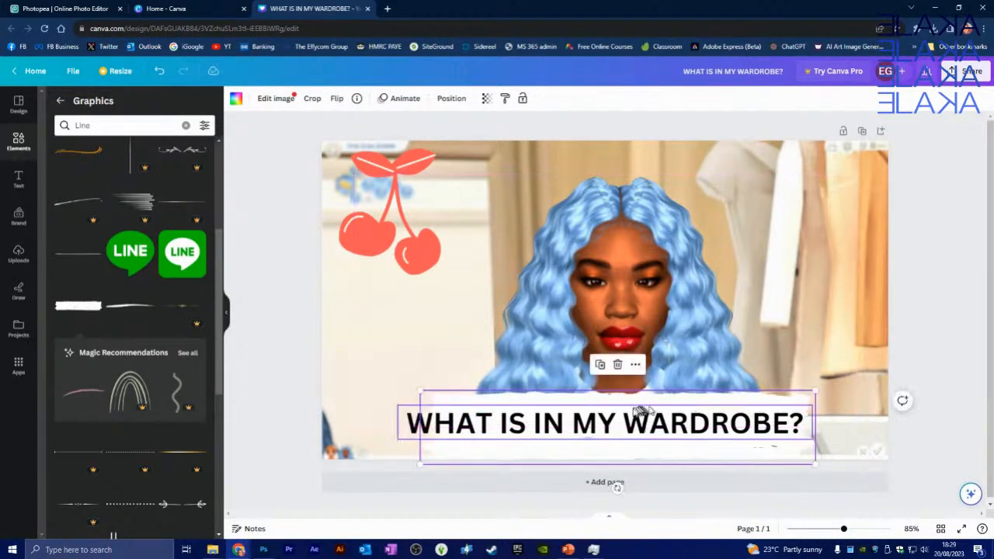
Break the heading into two lines before "WARDROBE?" and narrow its text box to fit the text.
click(573, 424)
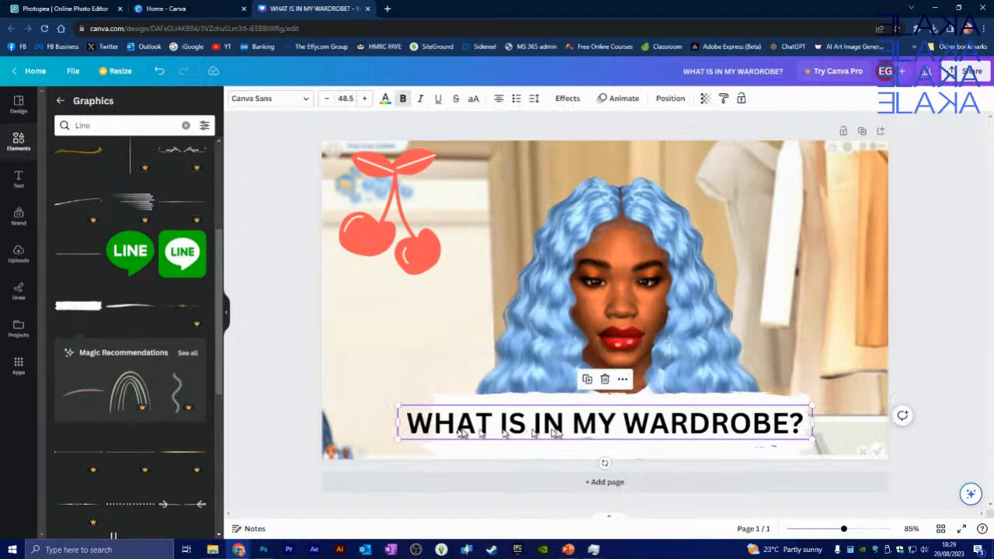
double_click(624, 430)
click(624, 430)
key(BackSpace)
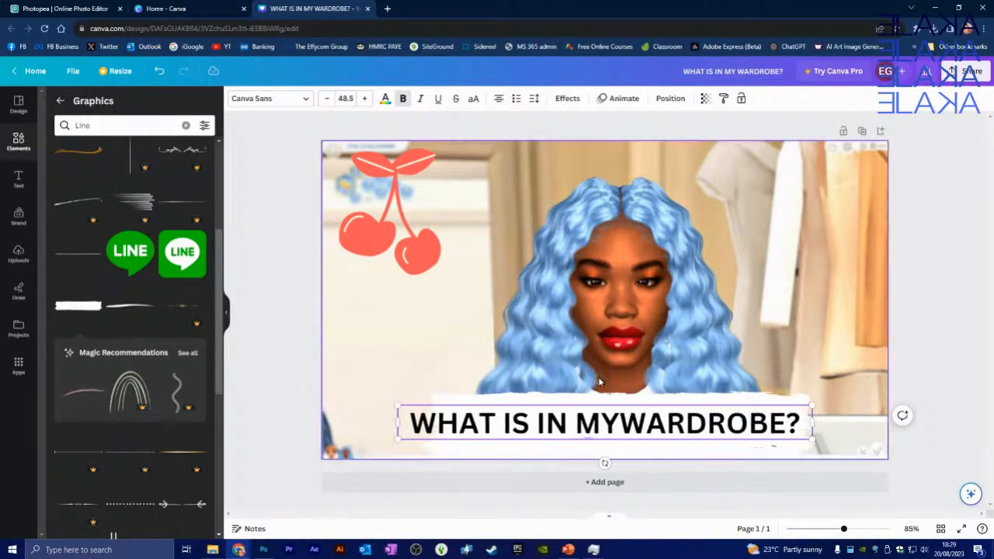
key(Return)
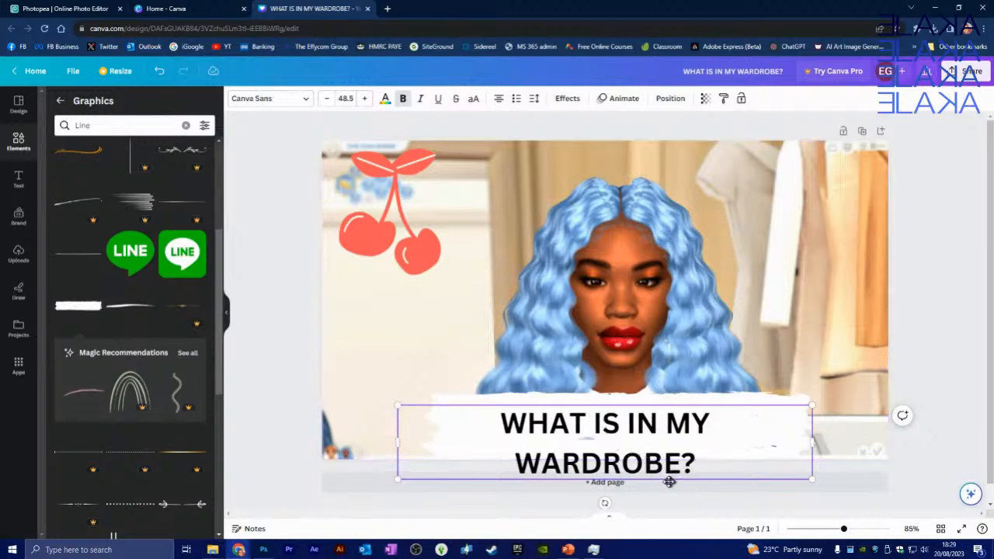
drag(816, 442, 629, 441)
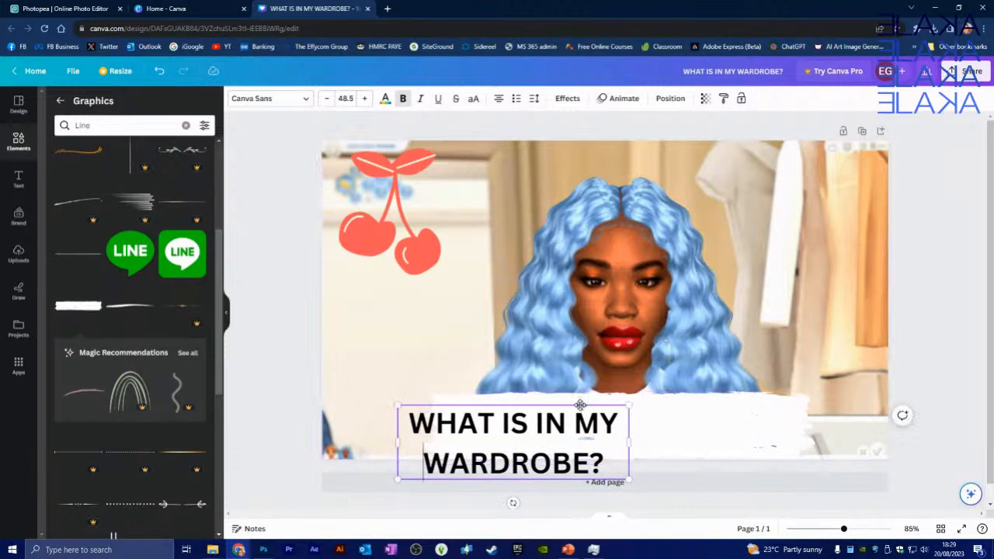
Fit the heading centrally onto the white brush stroke at font size 44.4 and set its line spacing to 0.54.
drag(580, 402, 689, 393)
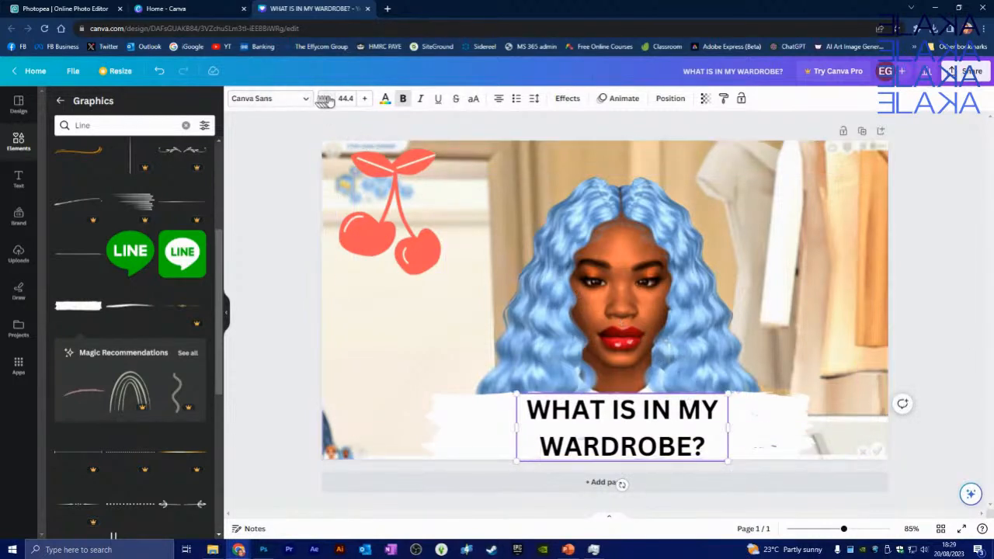
click(535, 99)
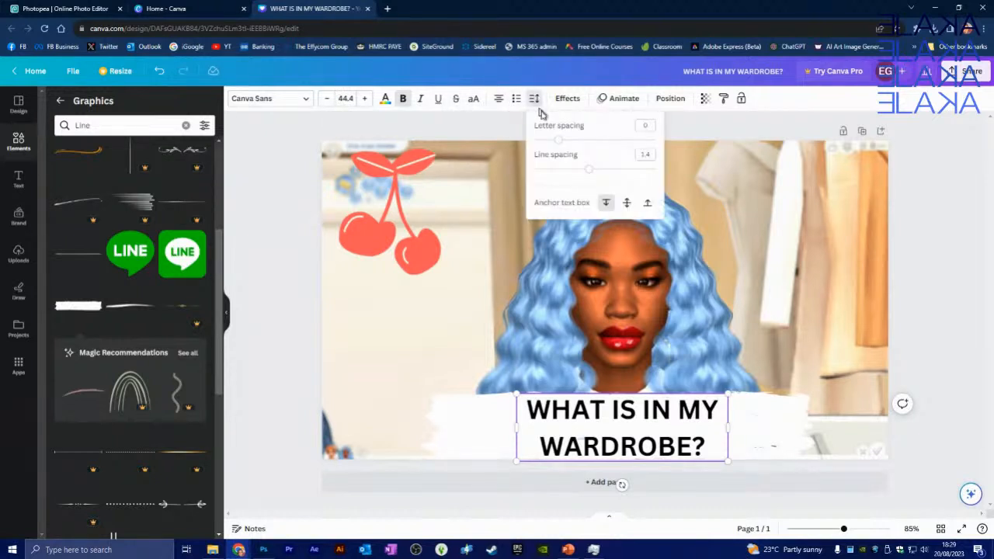
drag(588, 173, 538, 172)
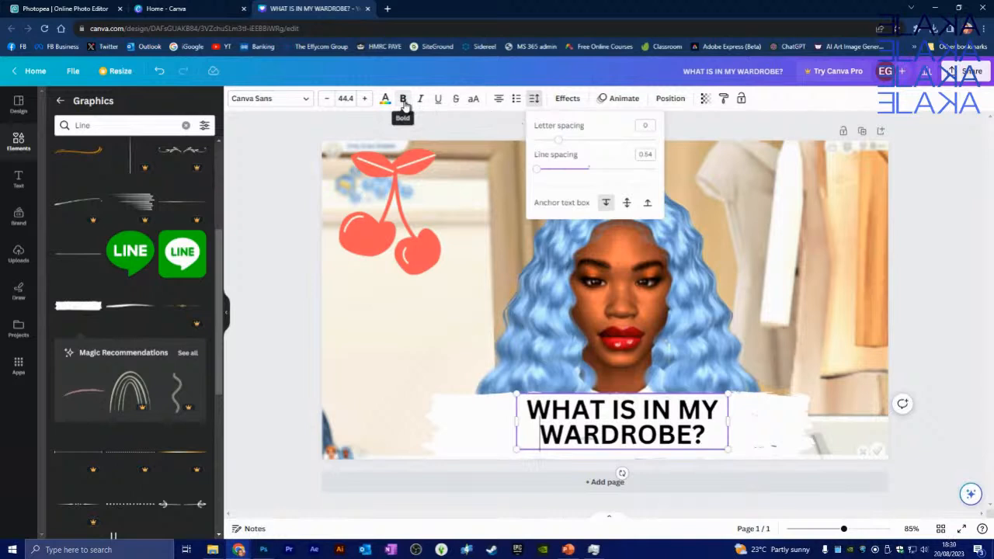
Set both heading lines in Archivo Black, widen the text box to keep two lines, and recentre it on the brush stroke.
click(303, 100)
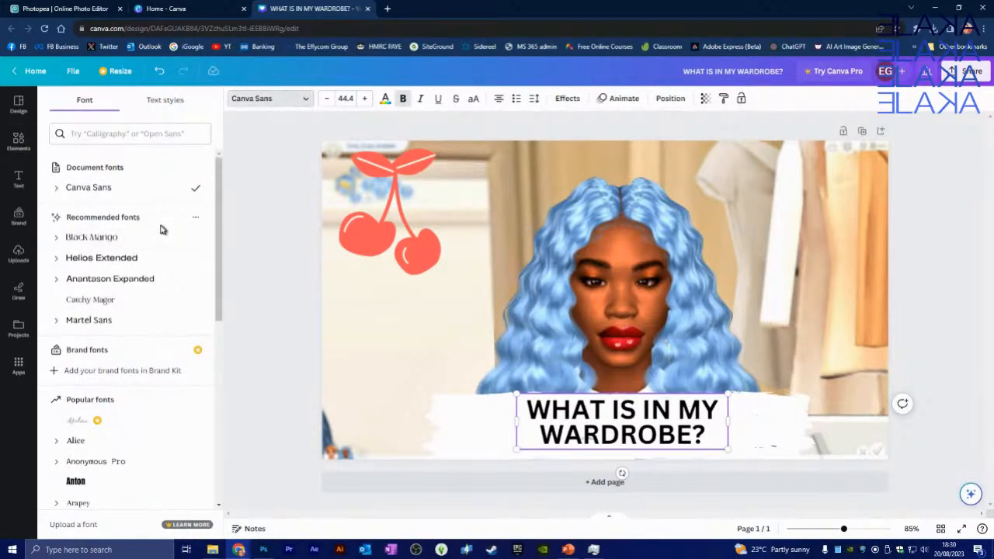
scroll(124, 311, down, 2)
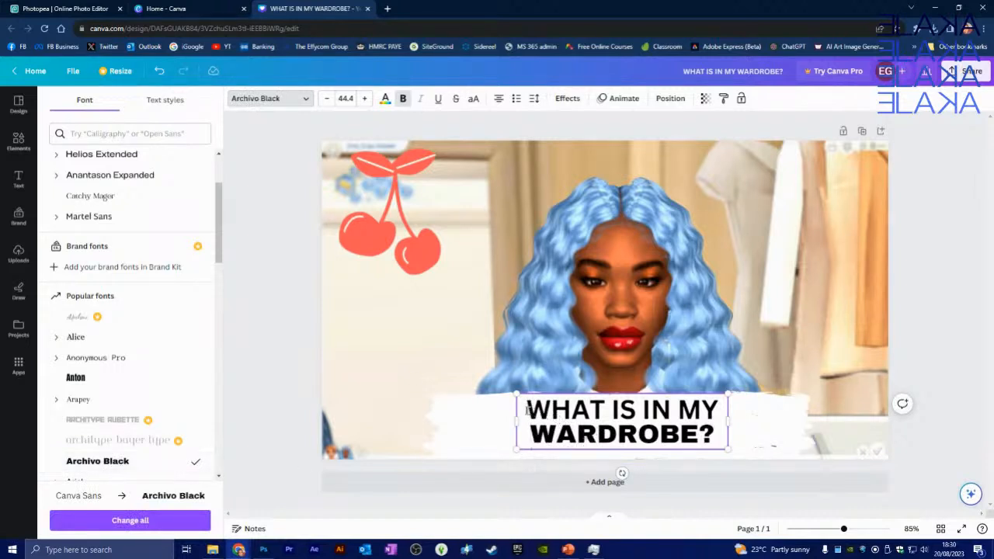
drag(519, 410, 719, 410)
click(112, 462)
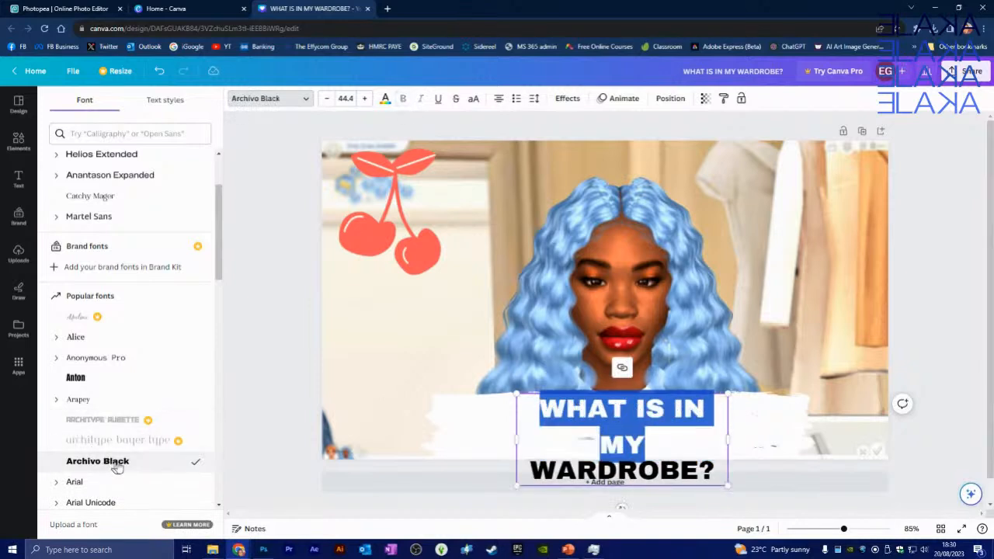
click(518, 440)
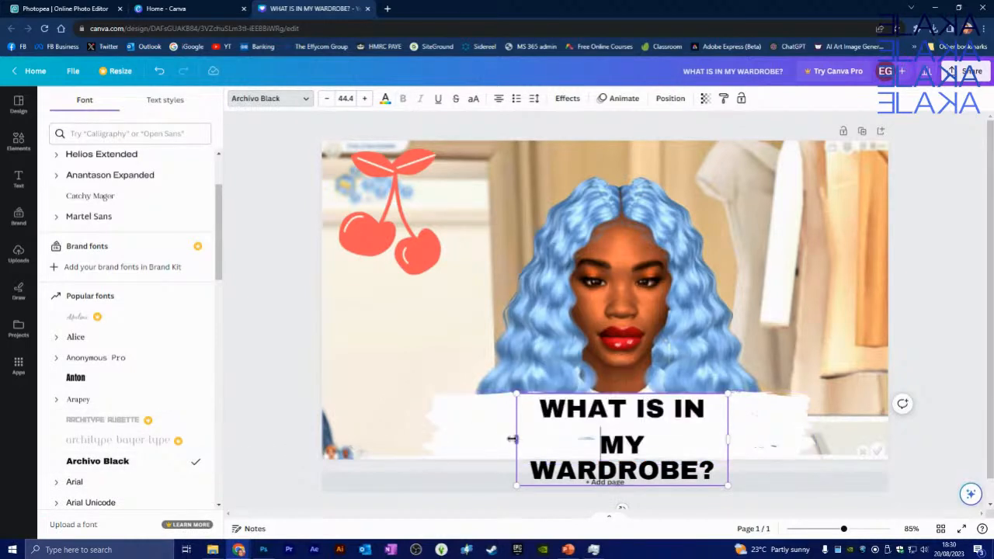
drag(513, 439, 498, 437)
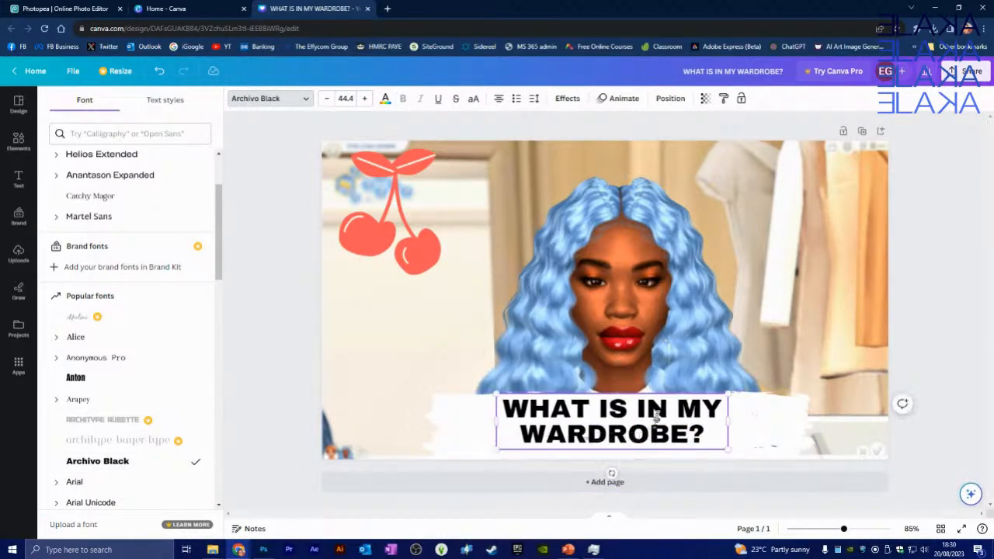
drag(659, 391, 662, 398)
Recolour the brush stroke behind the heading with the coral red document colour used by the cherries.
click(805, 414)
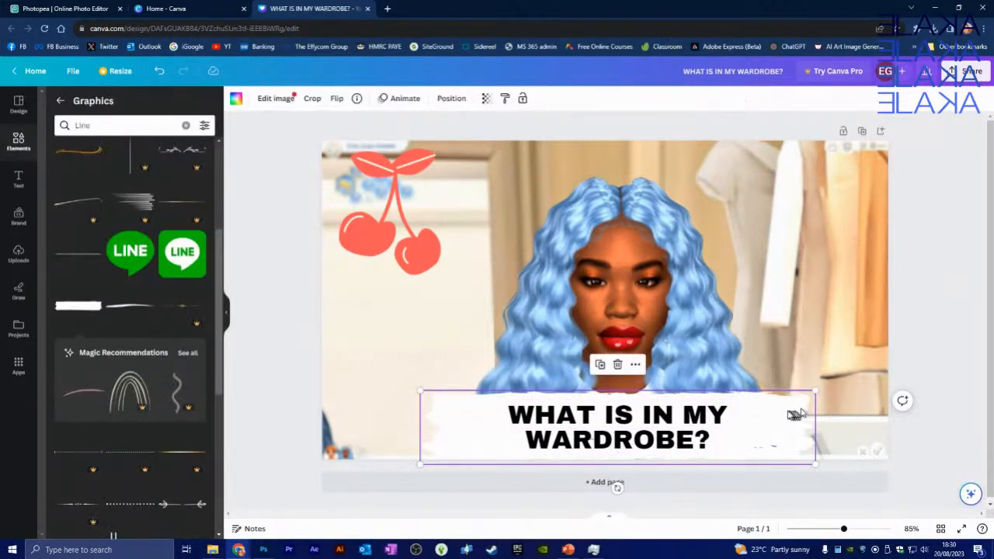
click(275, 99)
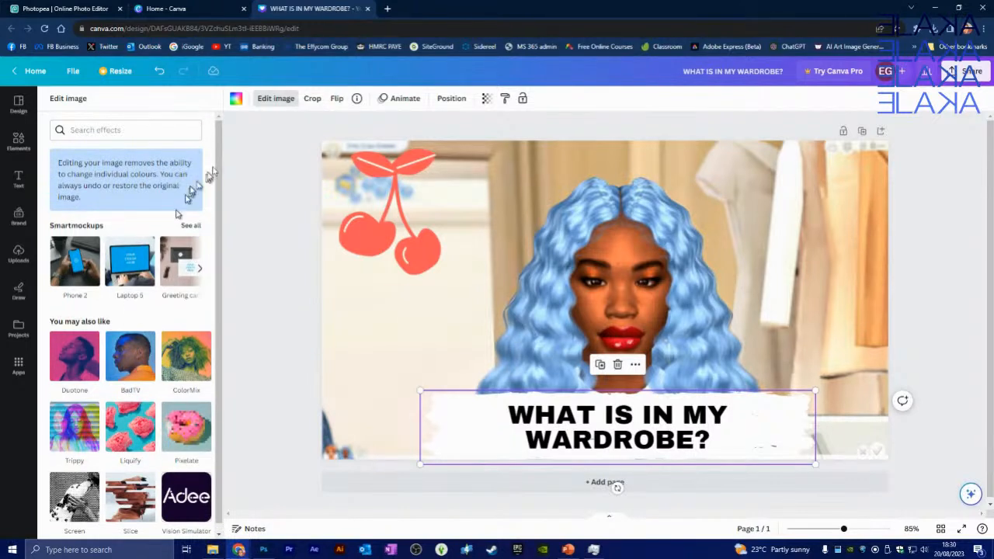
click(235, 99)
click(116, 161)
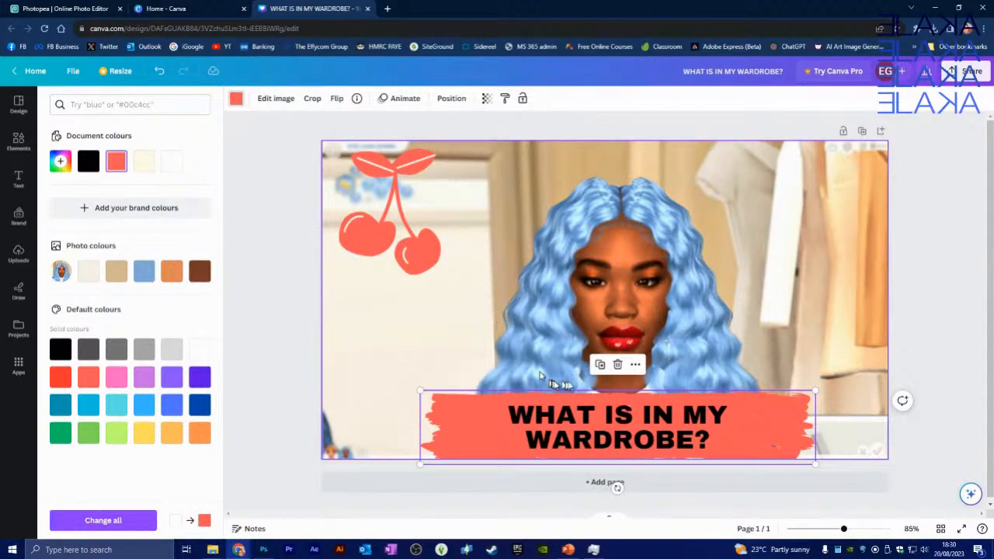
Try light blue on the heading text, settle on white for its colour, and deselect the heading.
click(632, 419)
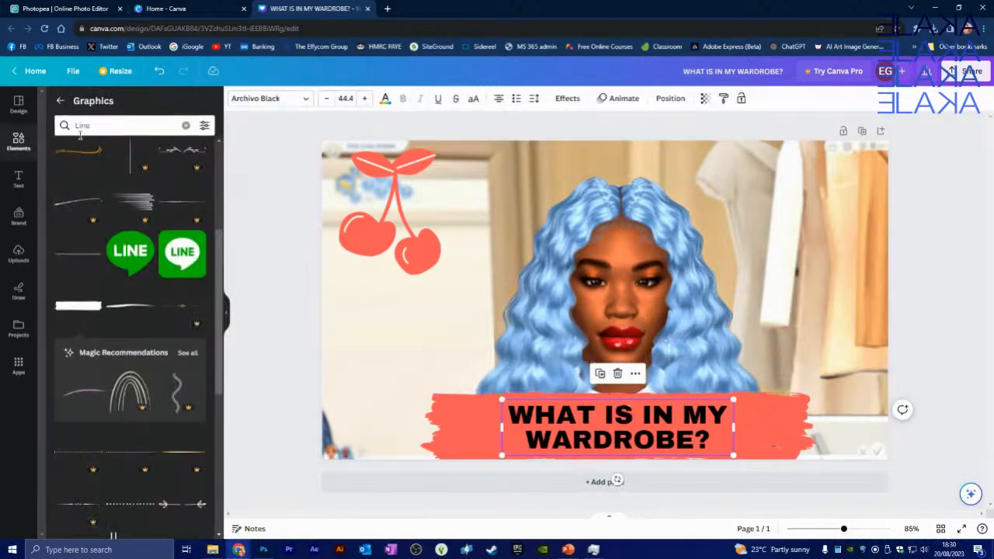
click(20, 181)
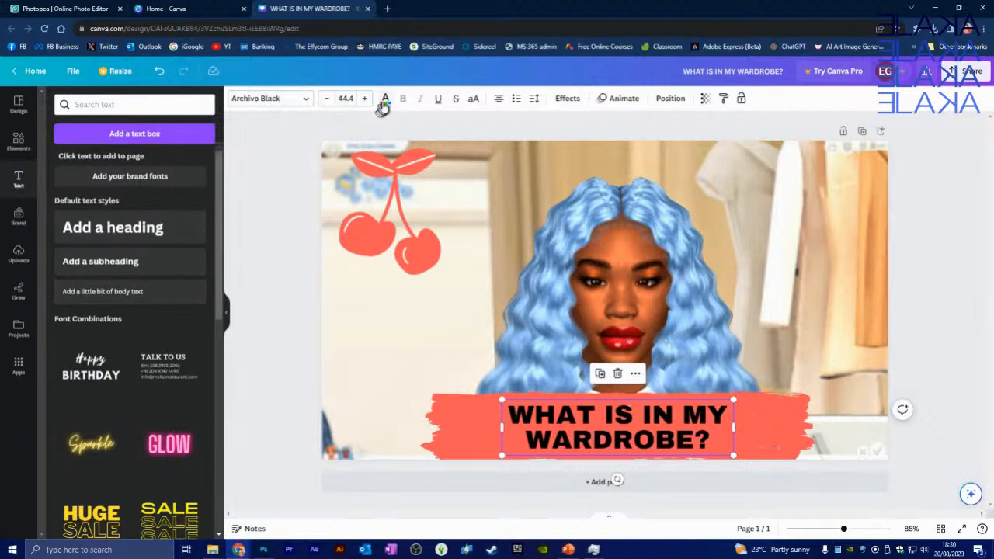
click(384, 101)
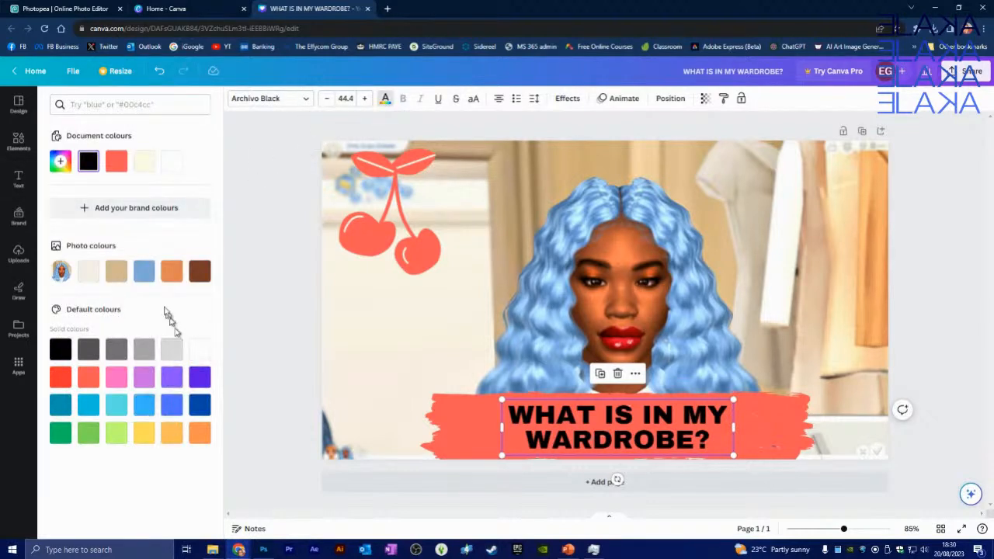
click(145, 271)
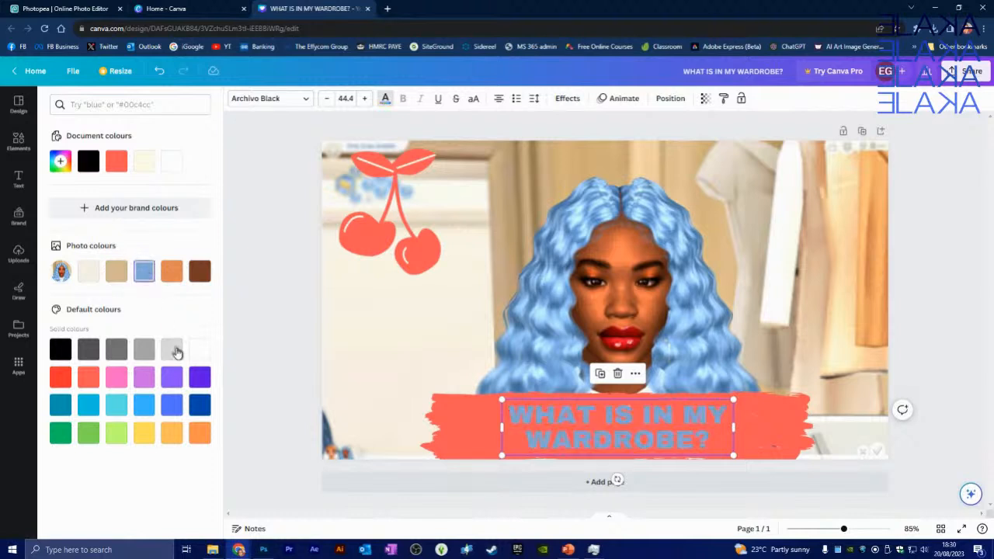
click(199, 353)
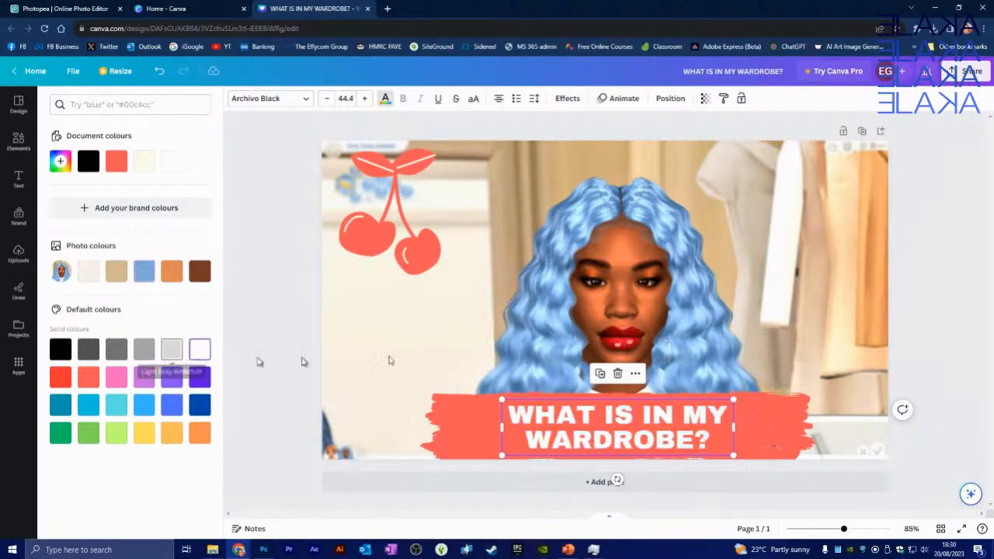
click(816, 317)
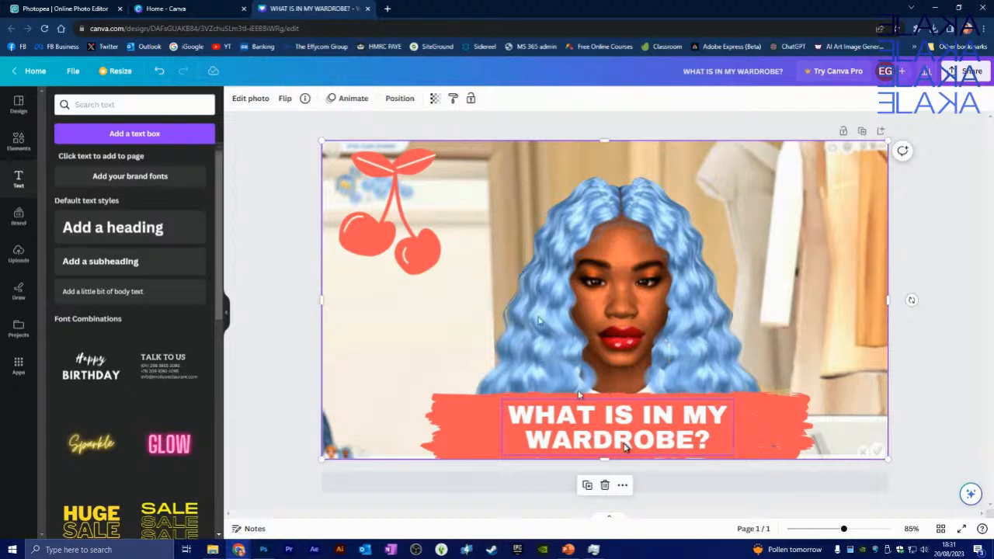
Switch to PowerPoint and bring up the templates for a new presentation.
click(574, 545)
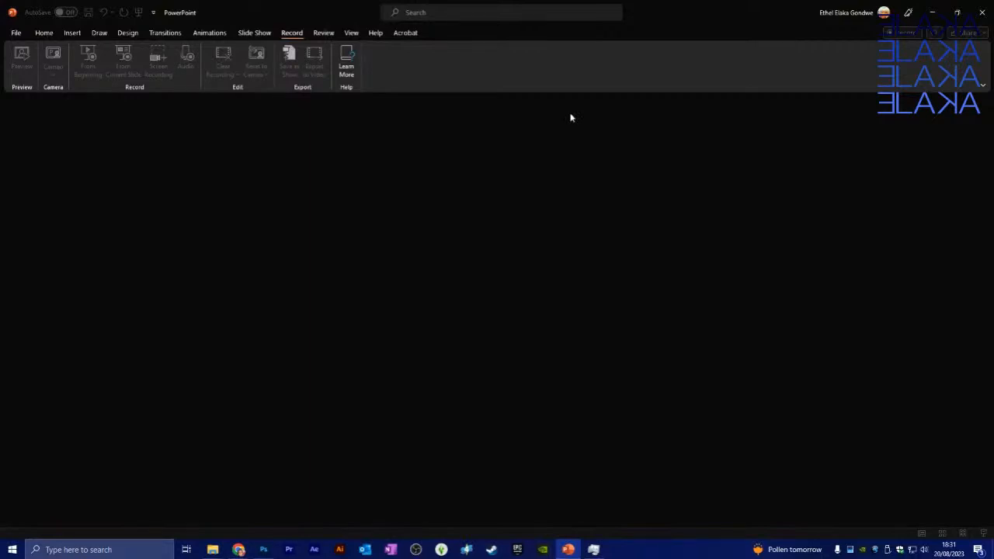
click(16, 34)
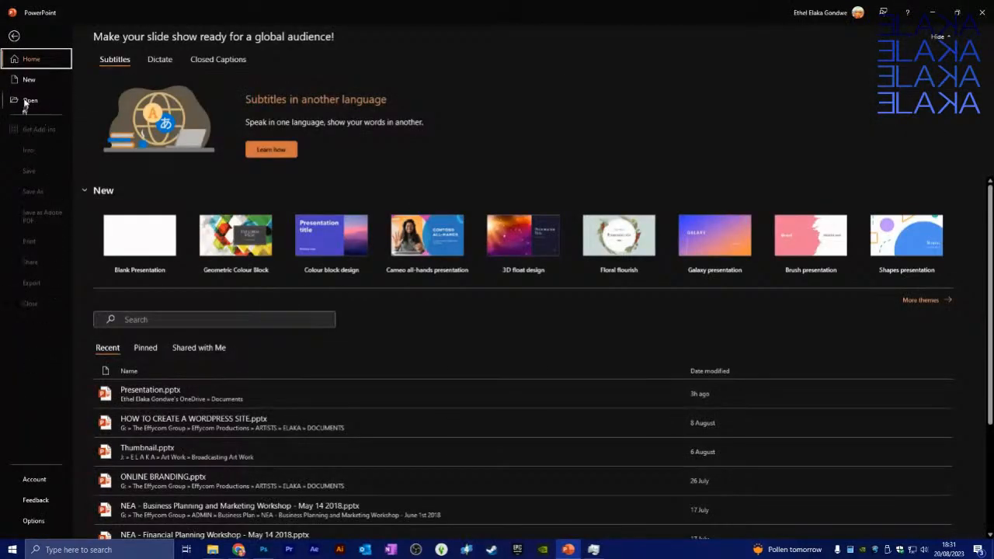
click(37, 82)
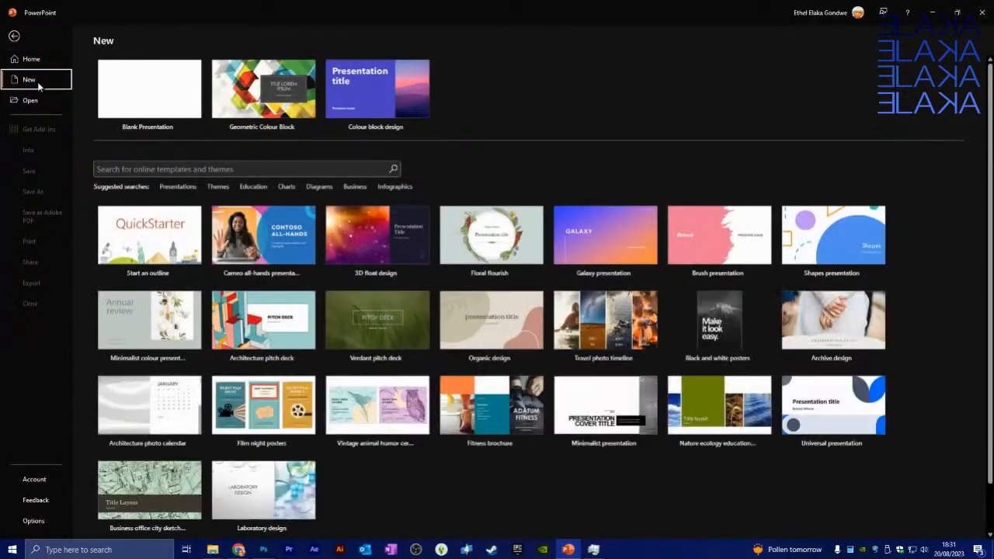
Search the online templates for "THUMBNAIL" and return to the full template overview.
click(160, 169)
text(THU)
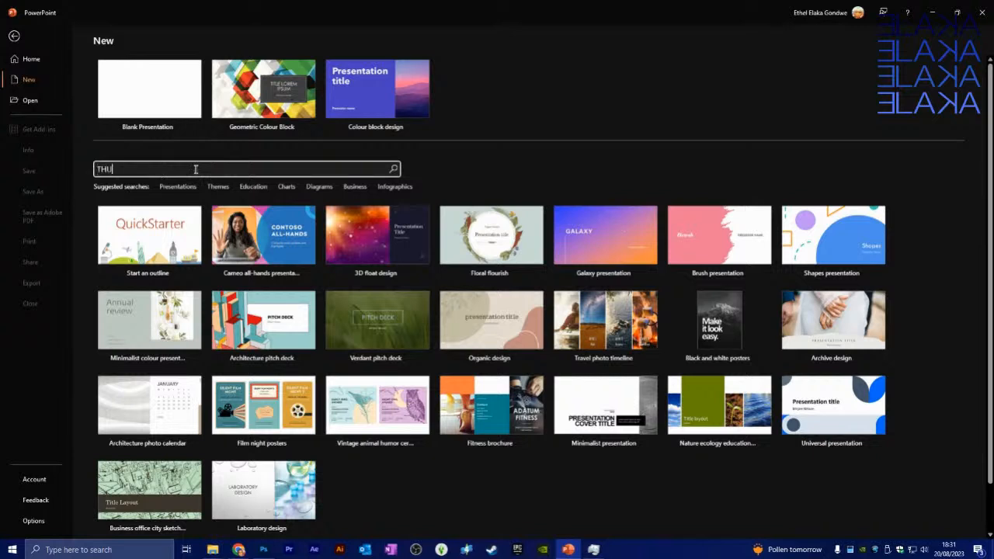
text(MBNAIL)
key(Return)
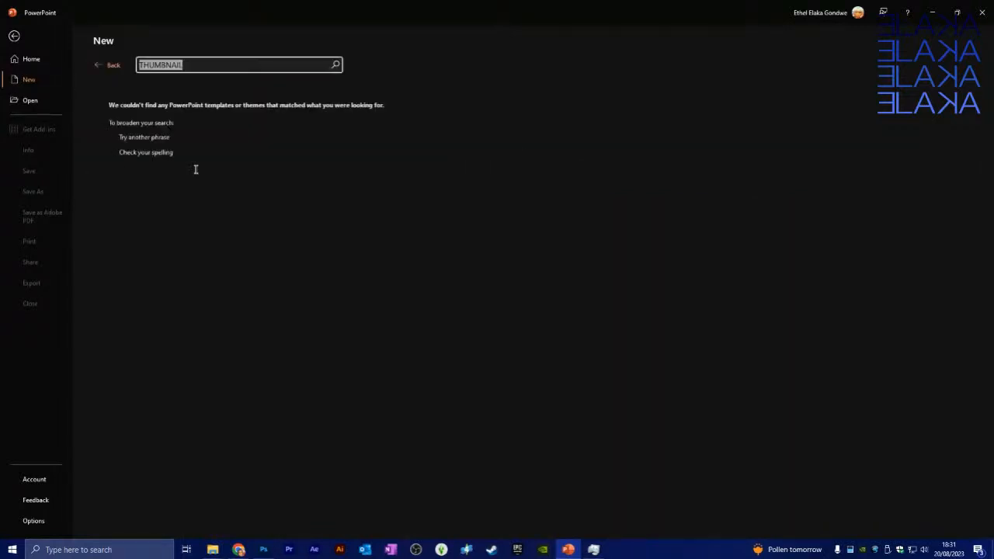
key(BackSpace)
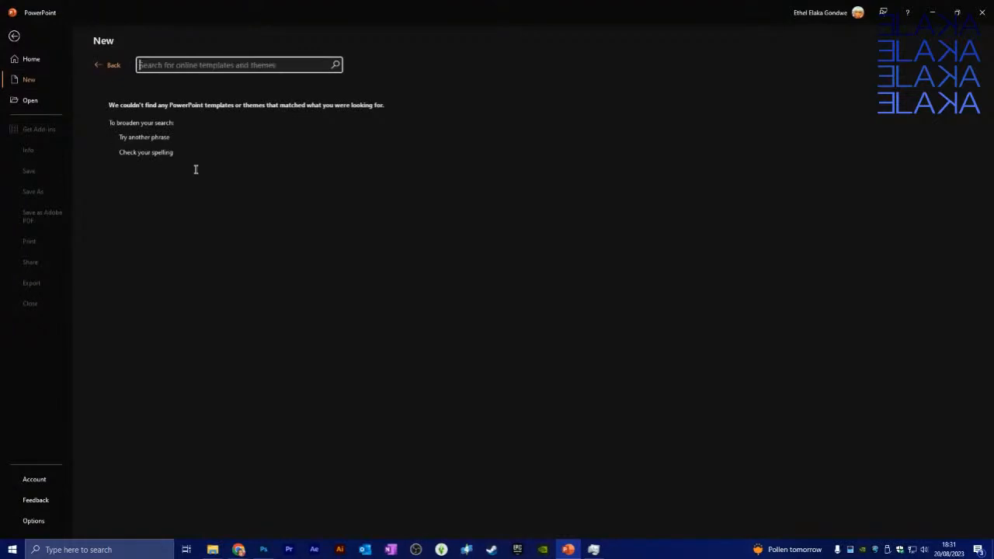
click(109, 64)
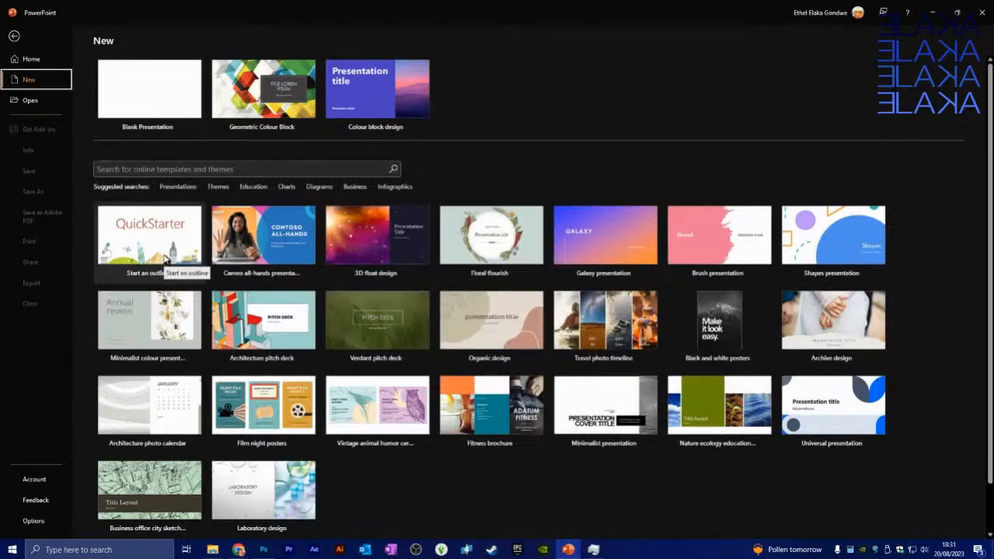
Create a blank presentation and delete the title and subtitle placeholders from its first slide.
click(144, 110)
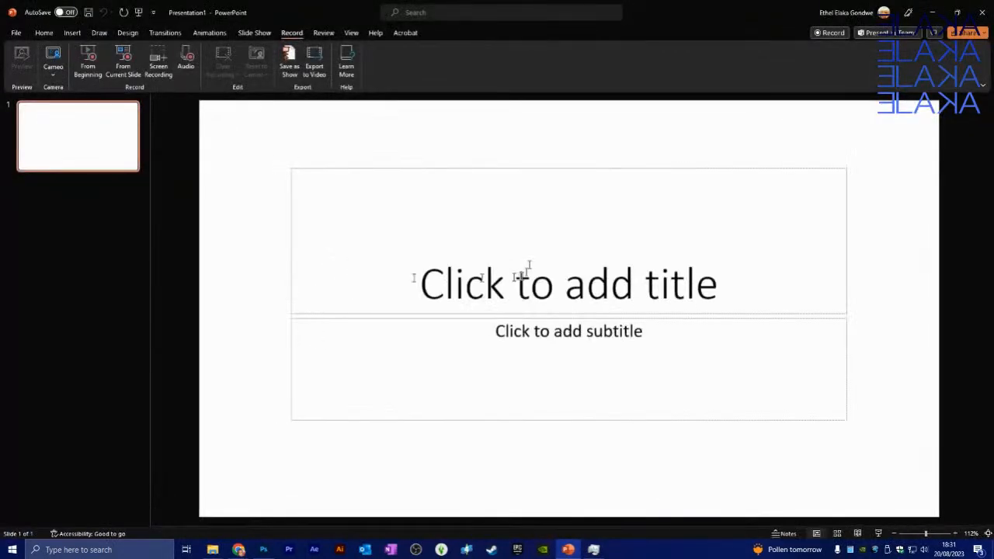
click(540, 164)
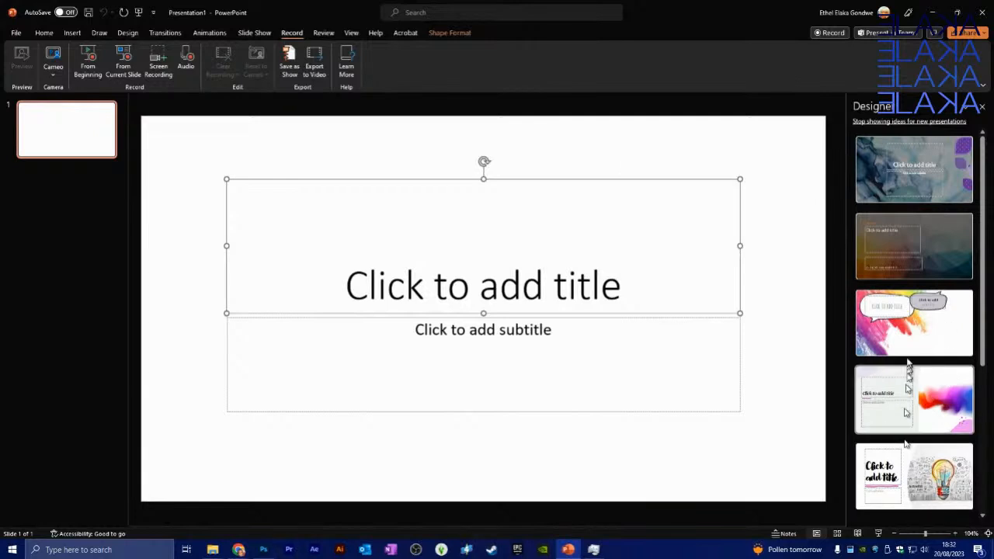
scroll(907, 363, down, 1)
scroll(907, 359, up, 1)
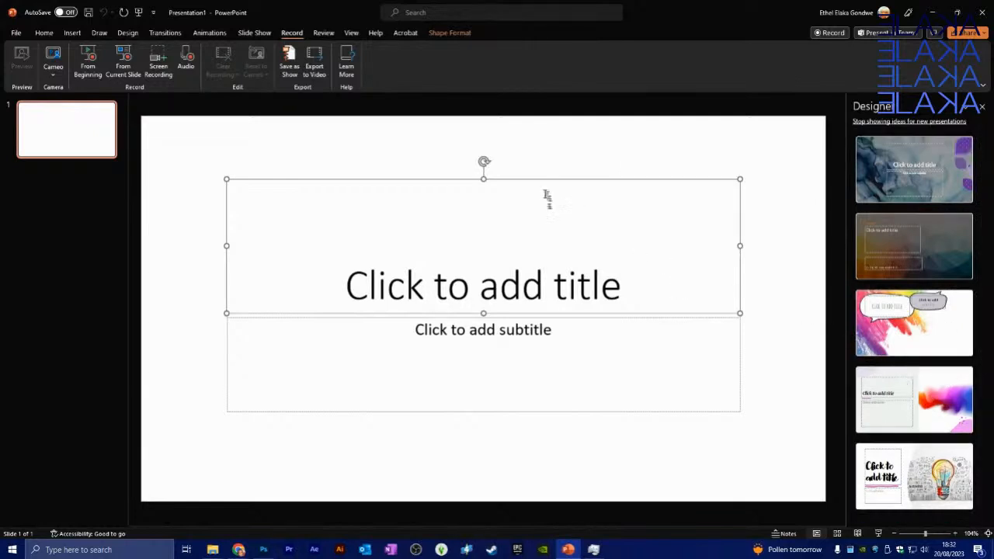
key(Delete)
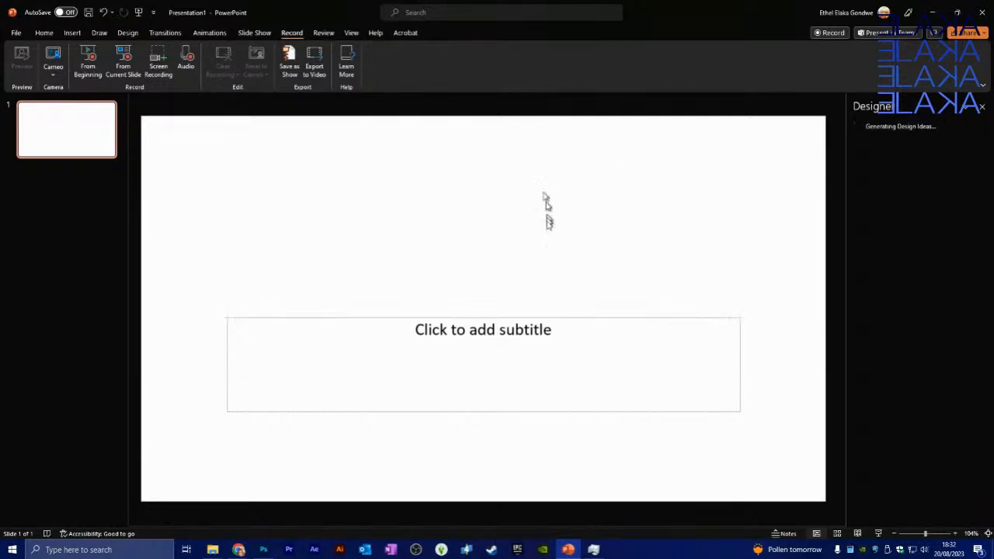
click(543, 317)
key(Delete)
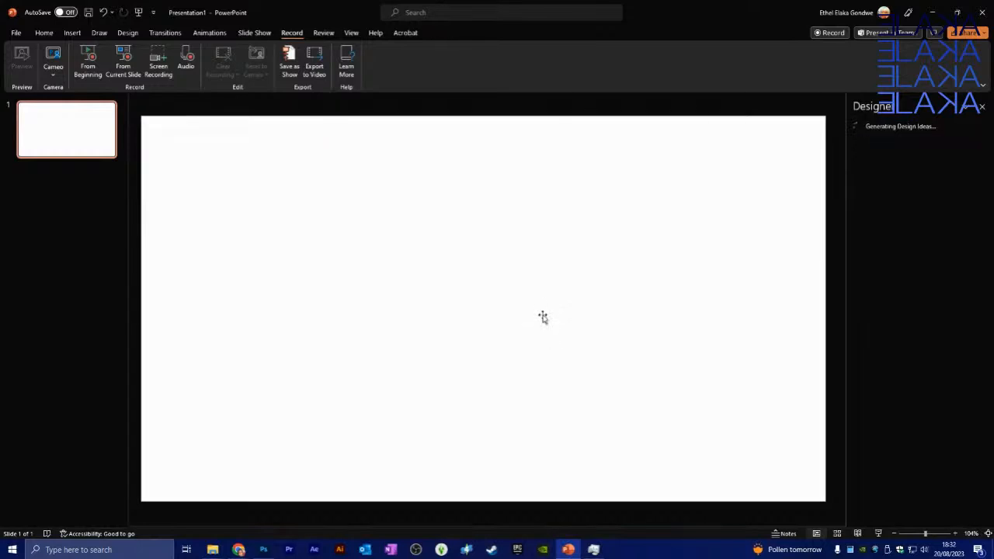
Start inserting a picture from this device and open the Sims 4 Screenshots folder in an enlarged file dialog.
click(15, 34)
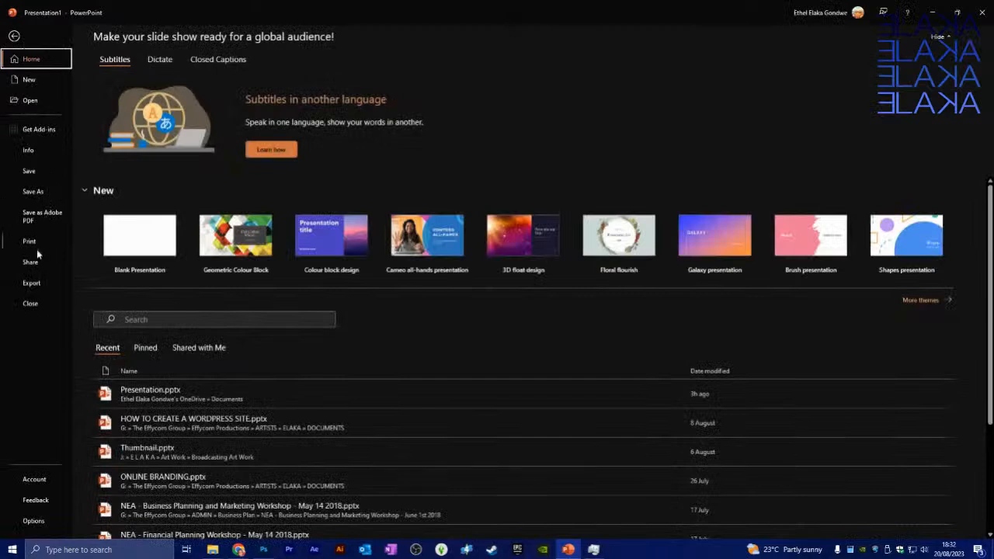
click(14, 35)
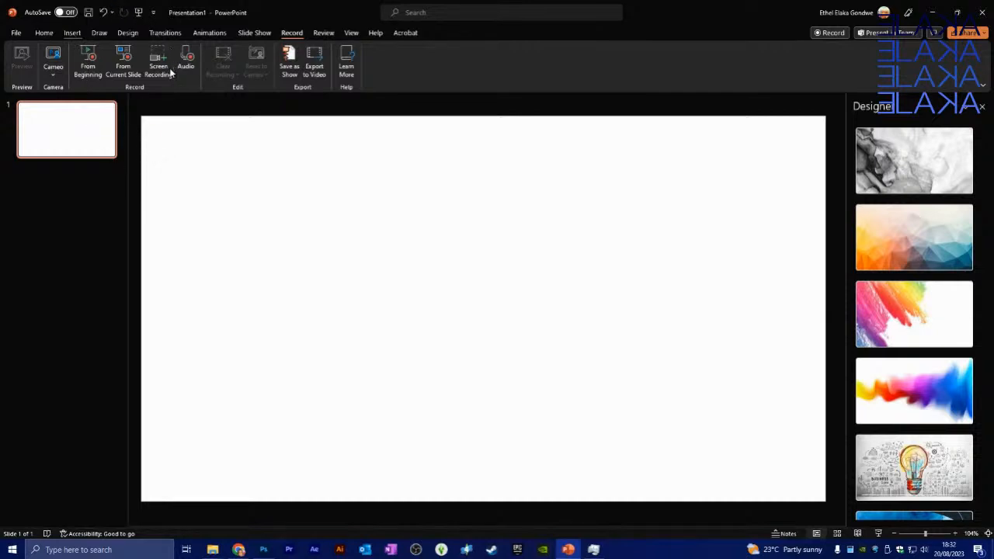
click(73, 33)
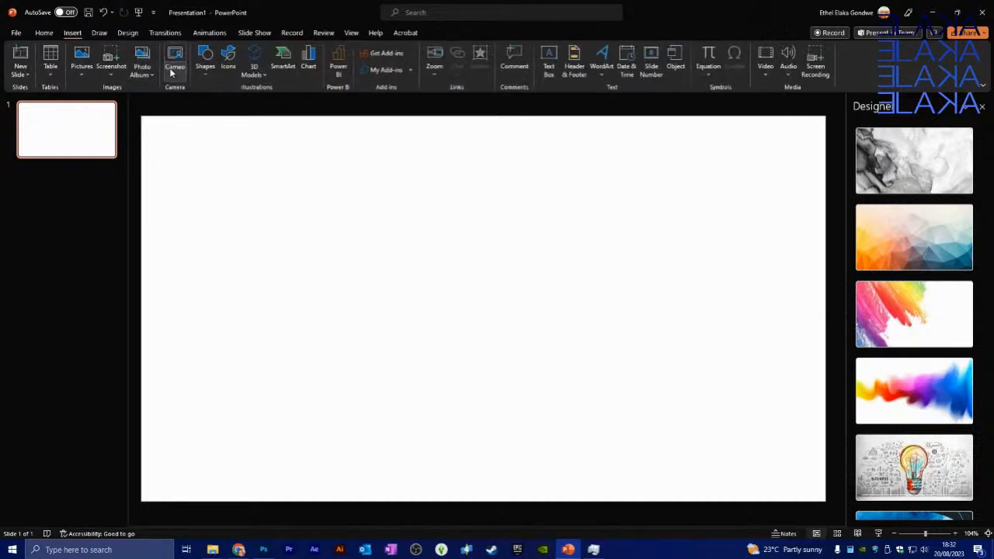
click(82, 75)
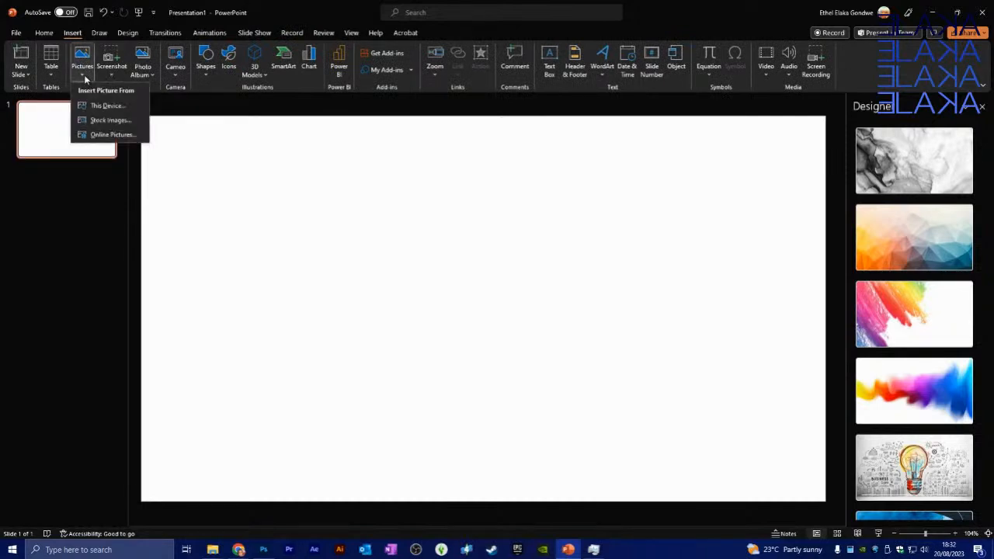
click(113, 107)
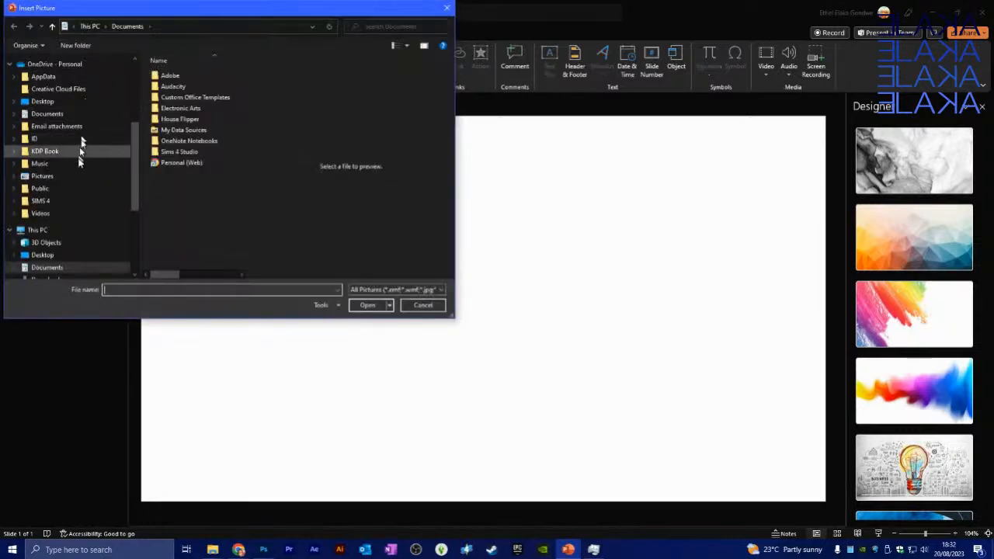
scroll(76, 162, down, 1)
scroll(76, 161, up, 5)
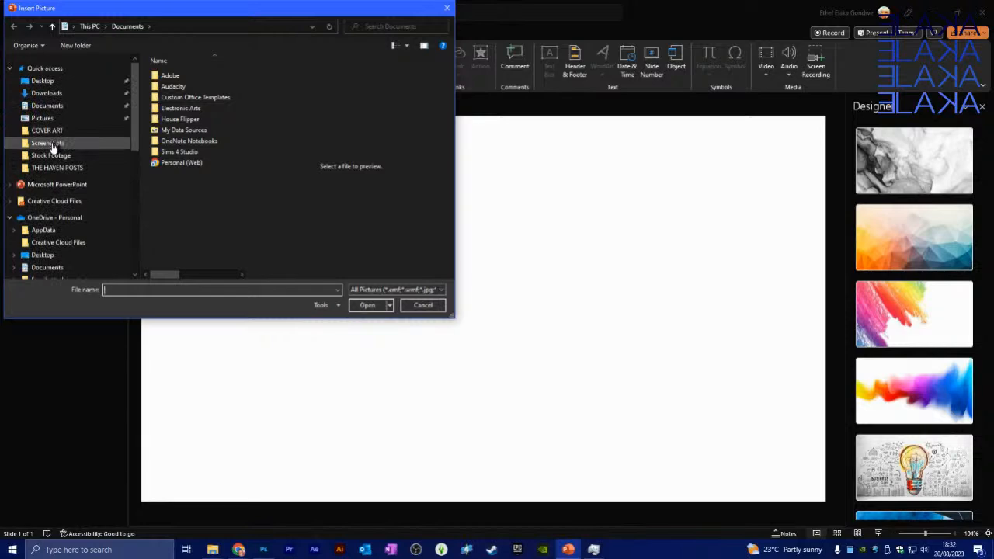
click(51, 144)
drag(455, 319, 625, 417)
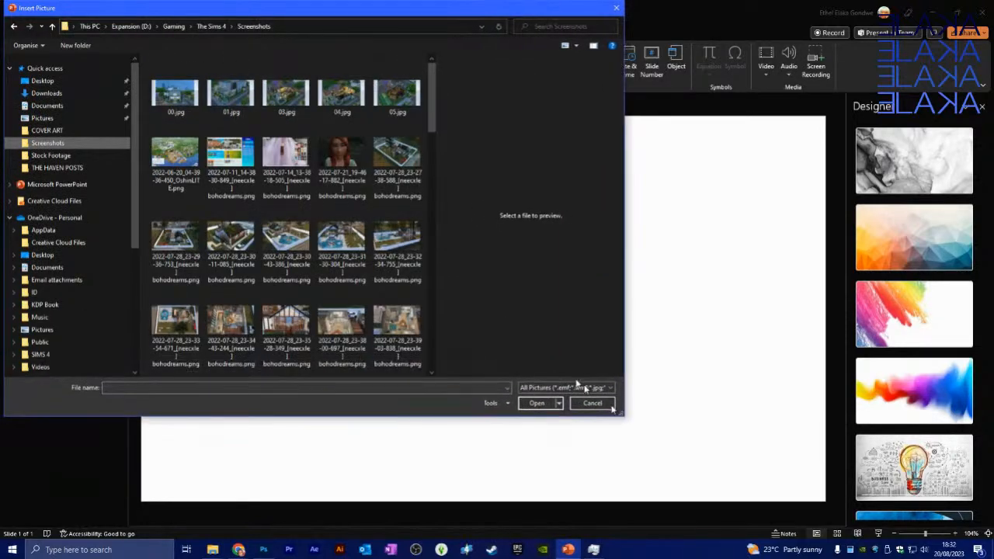
scroll(351, 265, down, 2)
scroll(351, 266, up, 2)
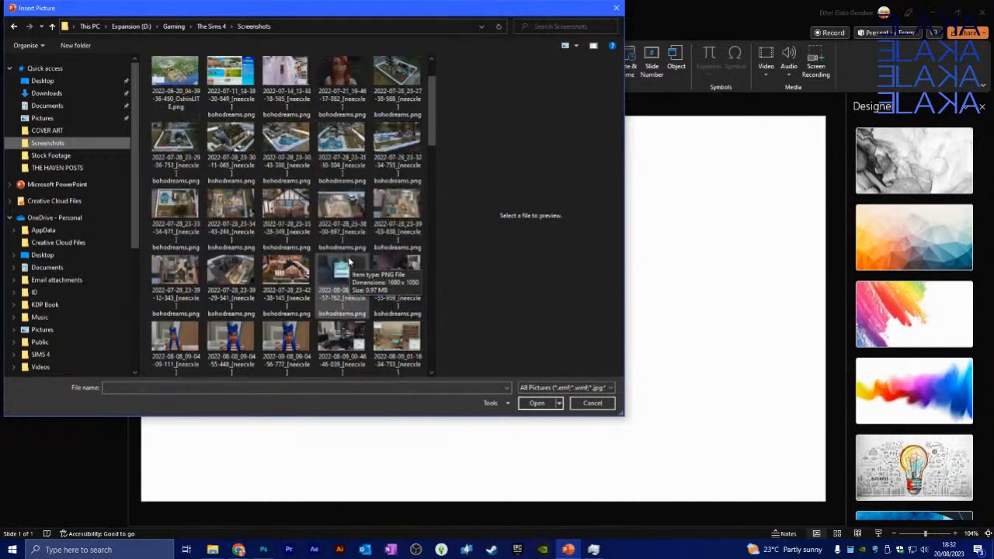
scroll(351, 266, down, 10)
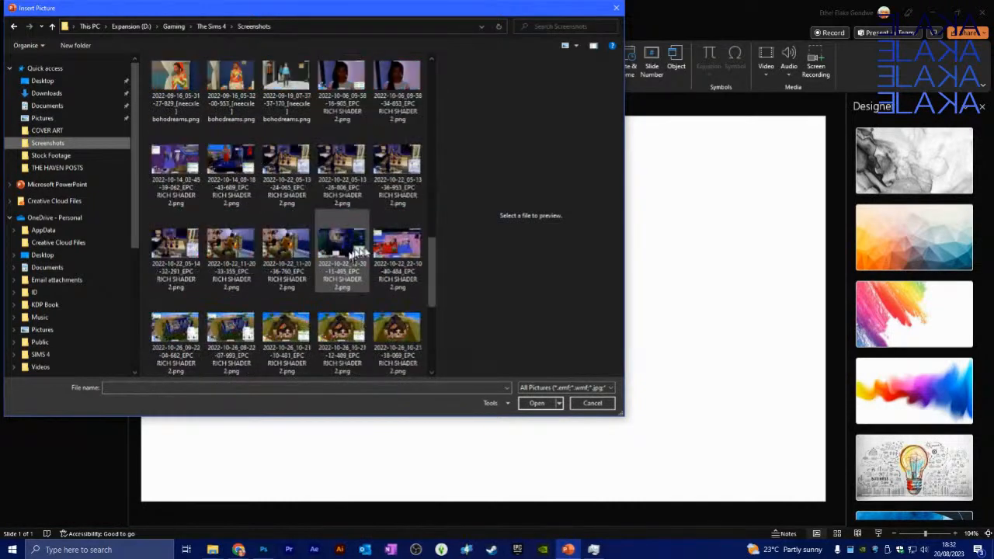
drag(435, 260, 436, 304)
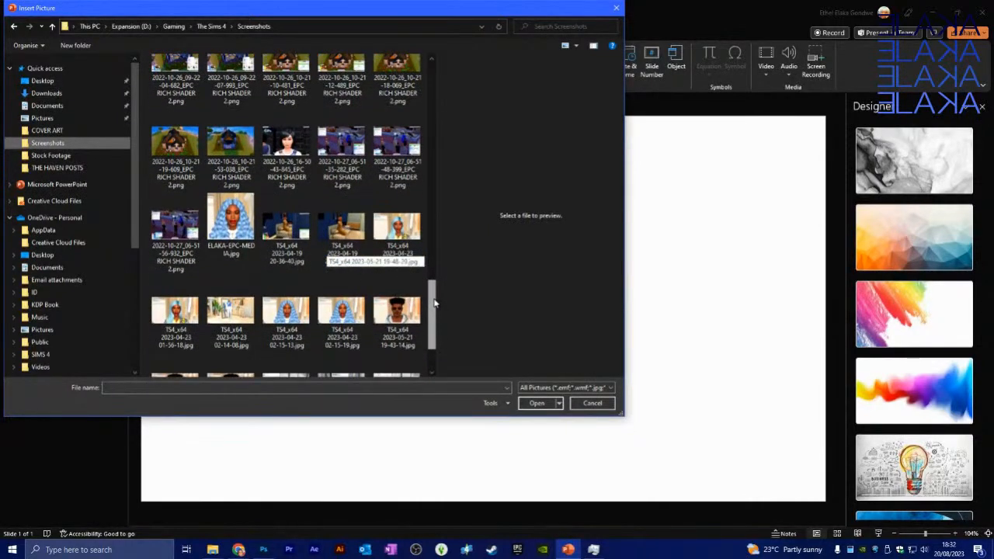
click(388, 243)
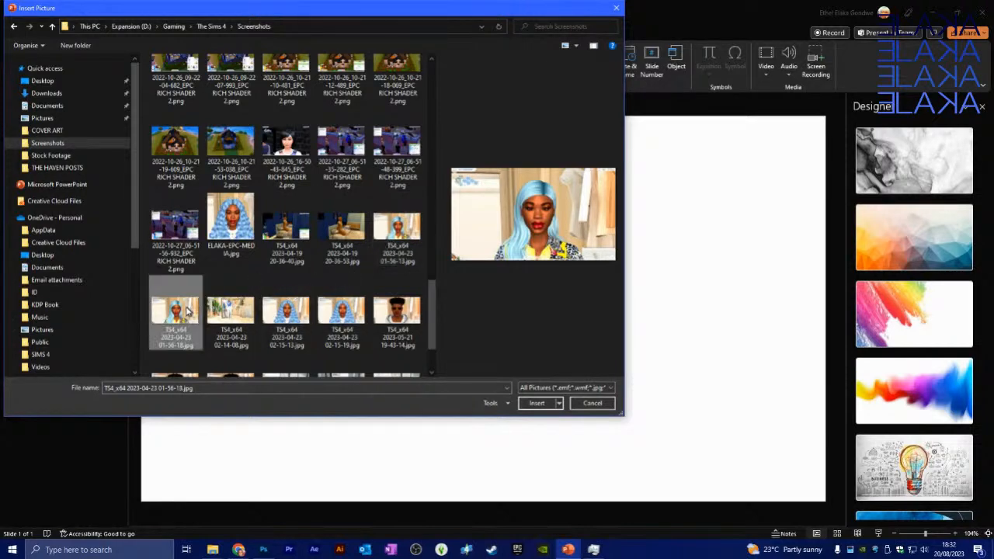
click(537, 404)
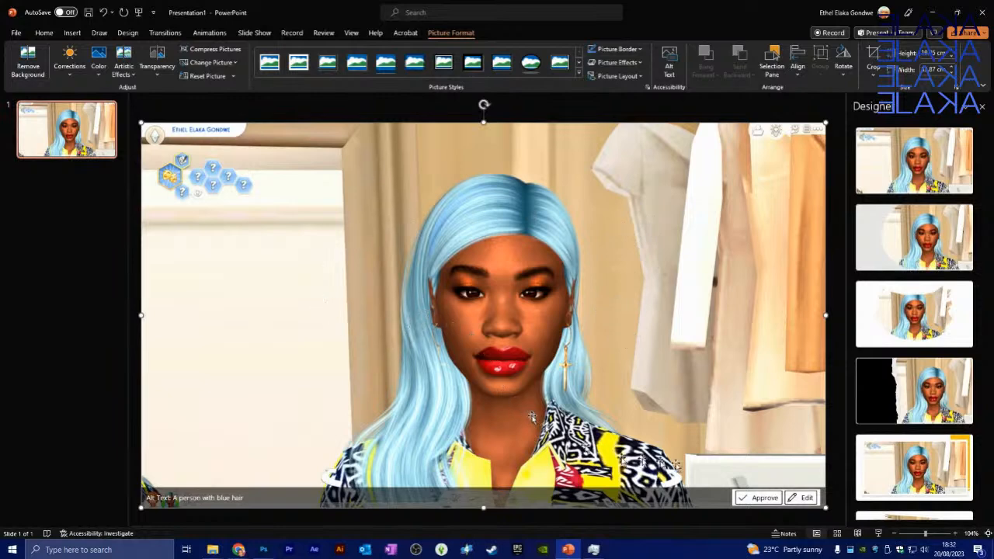
click(762, 500)
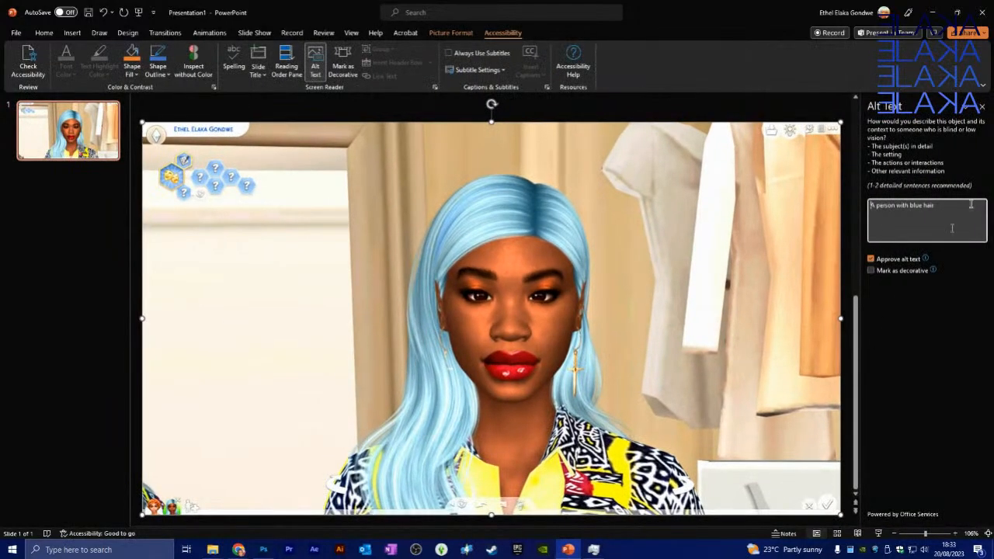
click(982, 107)
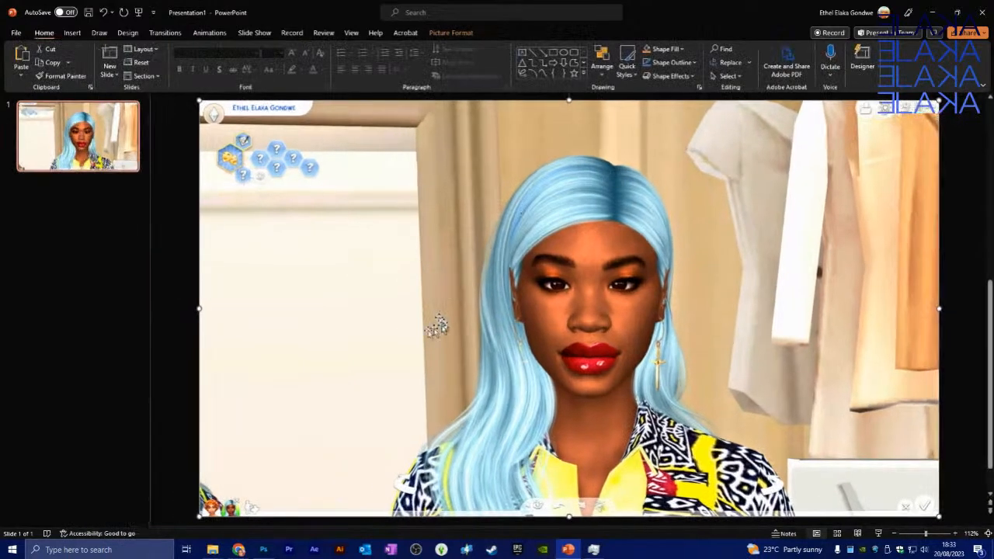
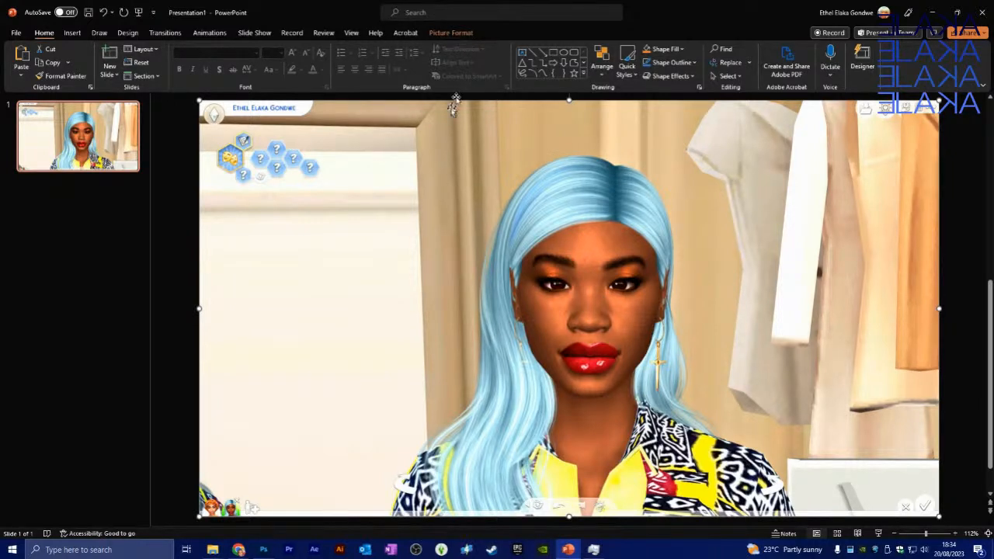
Start Remove Background on the picture and mark the outer edge of the hair and the patterned shirt as areas to keep.
click(451, 35)
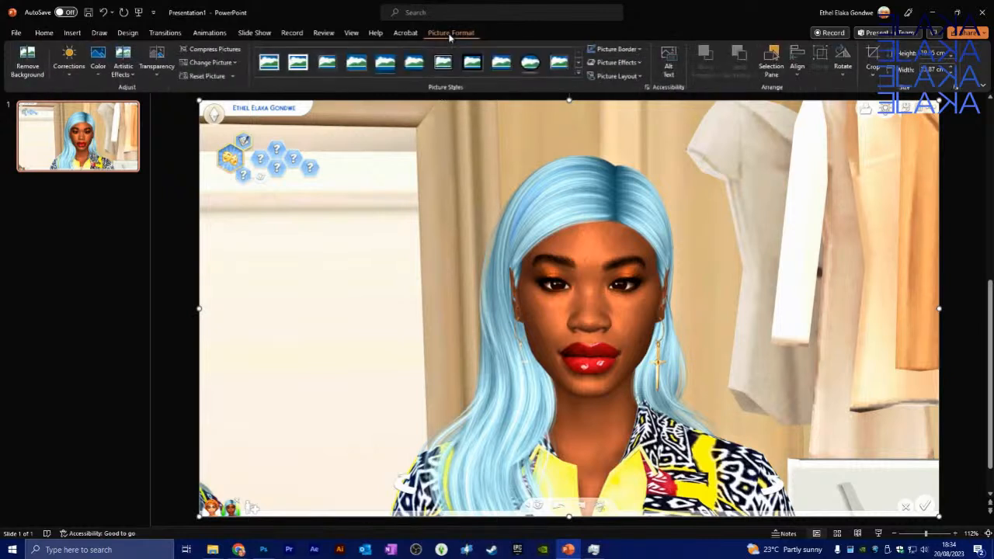
click(28, 69)
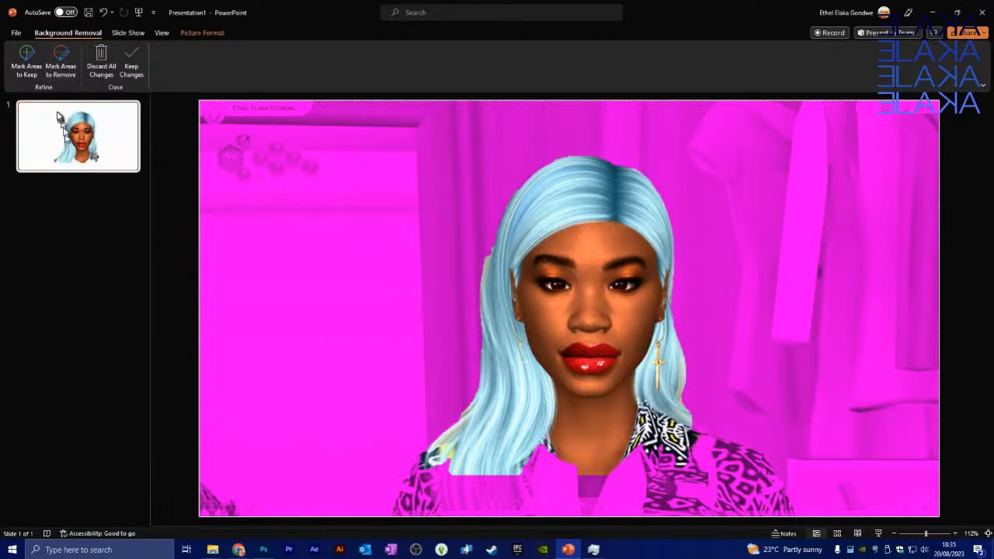
click(31, 64)
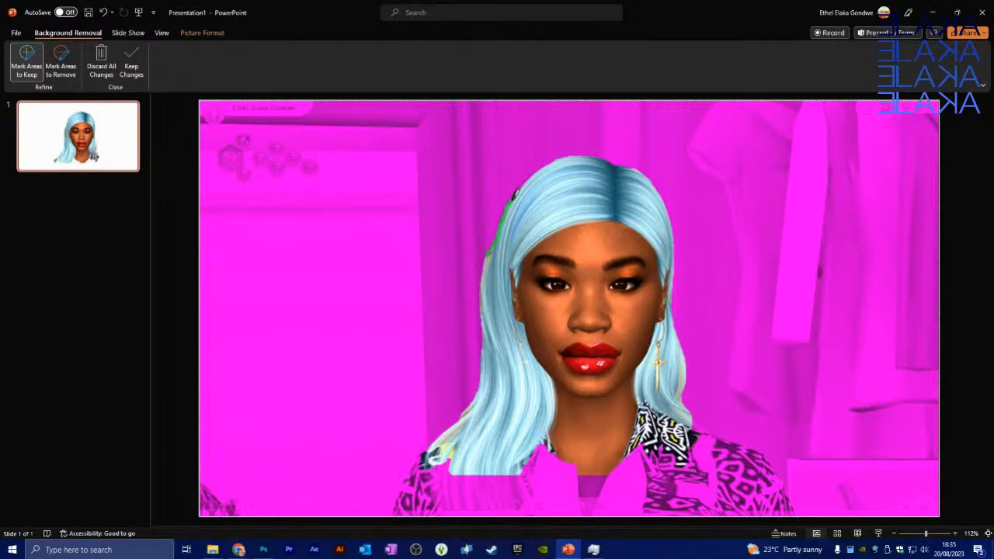
drag(525, 181, 578, 148)
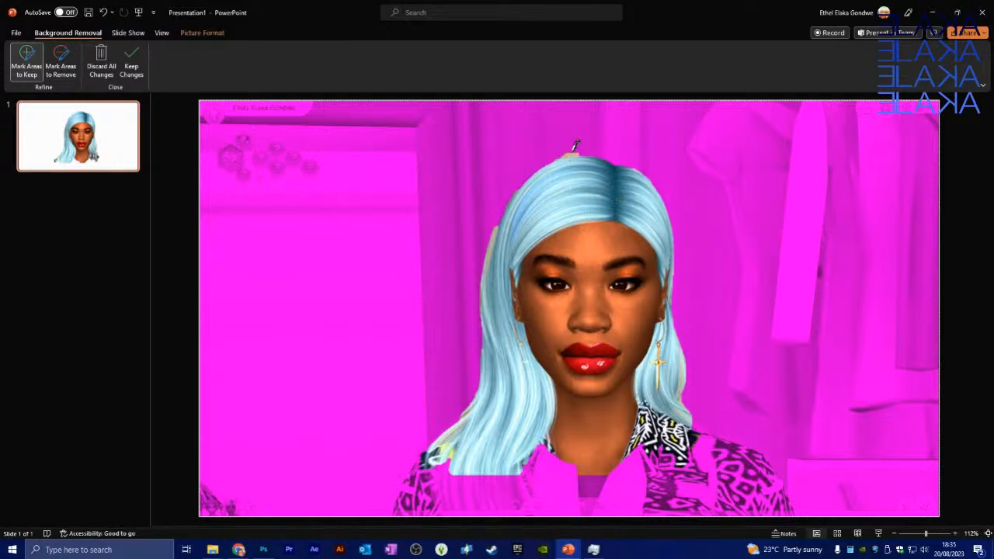
mouse_move(564, 153)
mouse_down()
mouse_move(525, 172)
mouse_move(497, 227)
mouse_move(522, 177)
mouse_move(541, 173)
mouse_up()
mouse_move(431, 453)
mouse_down()
mouse_move(414, 488)
mouse_move(708, 494)
mouse_move(758, 494)
mouse_move(770, 468)
mouse_move(731, 443)
mouse_move(692, 435)
mouse_move(707, 470)
mouse_up()
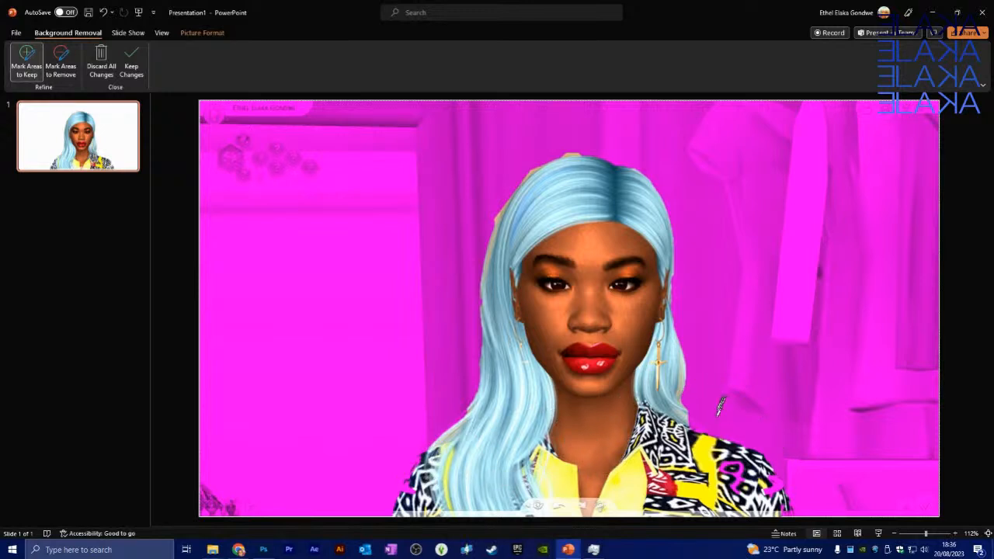
drag(683, 419, 728, 447)
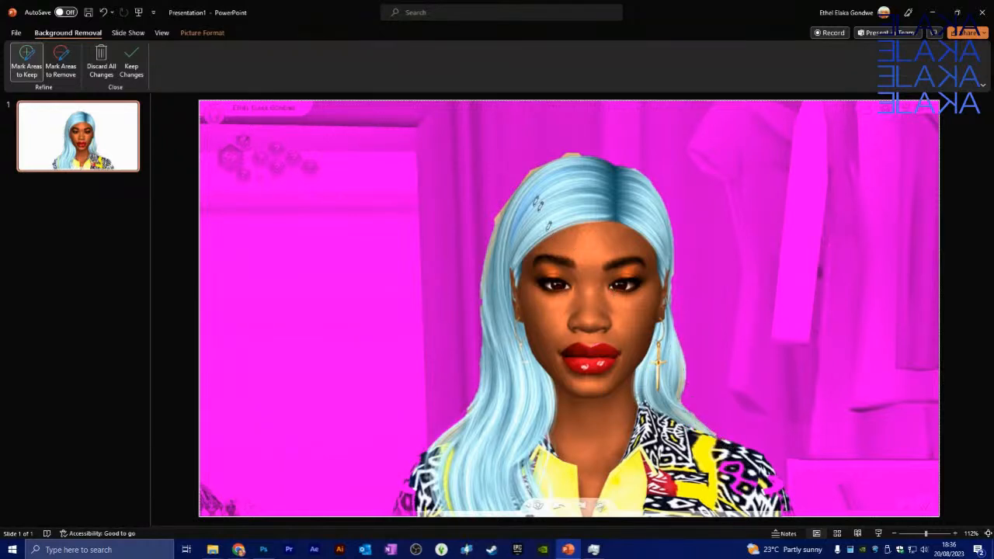
Mark the leftover background along the top edge of the blue hair as an area to remove.
click(61, 64)
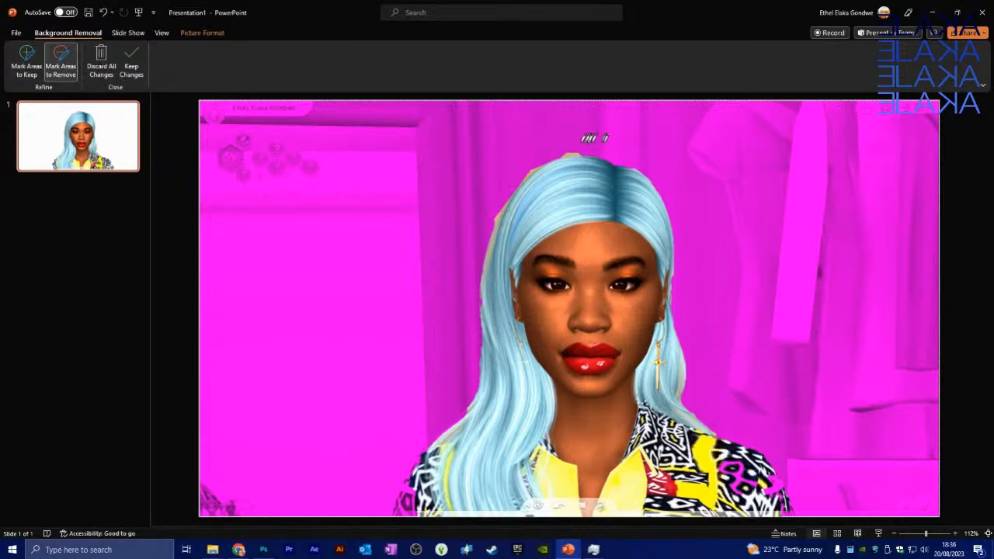
click(955, 533)
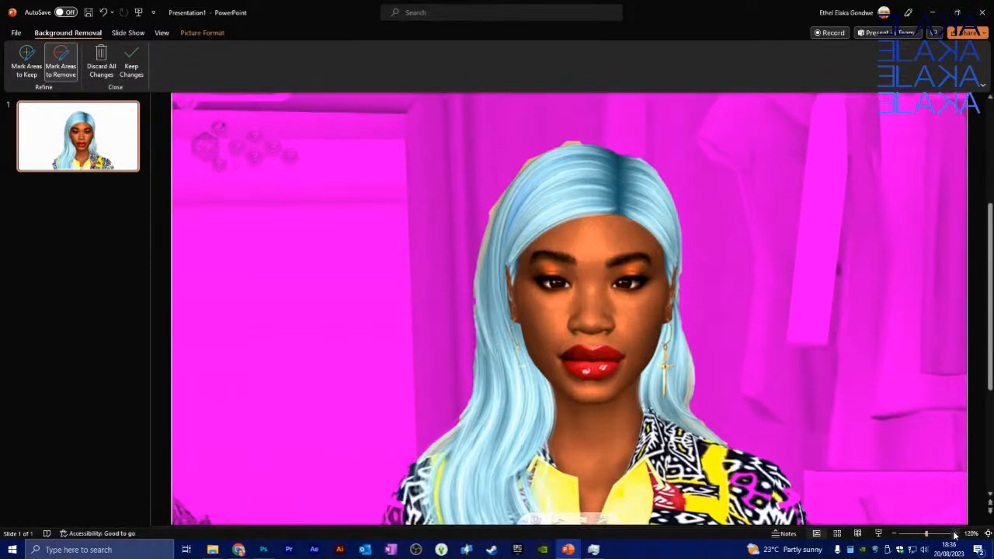
click(956, 533)
click(956, 534)
click(955, 533)
click(955, 534)
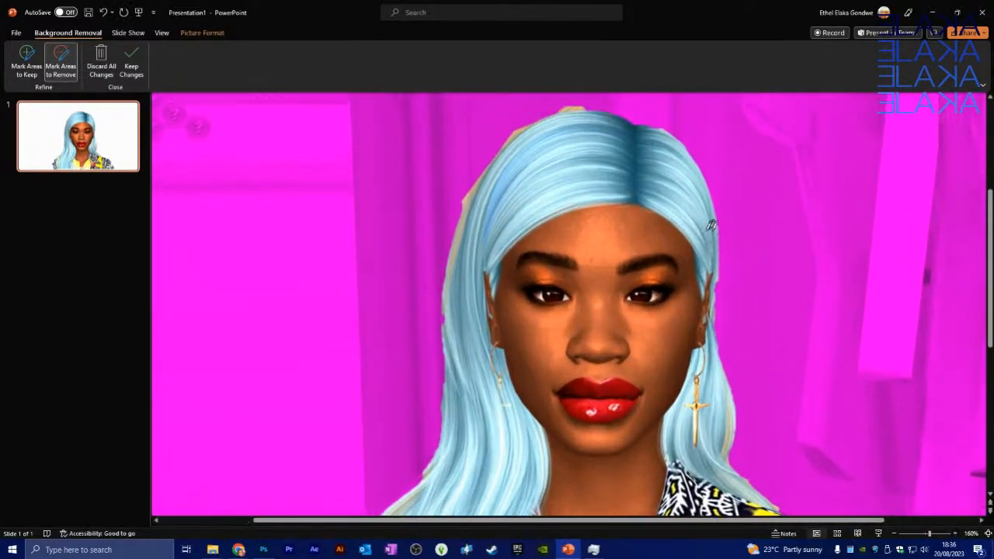
scroll(710, 225, up, 2)
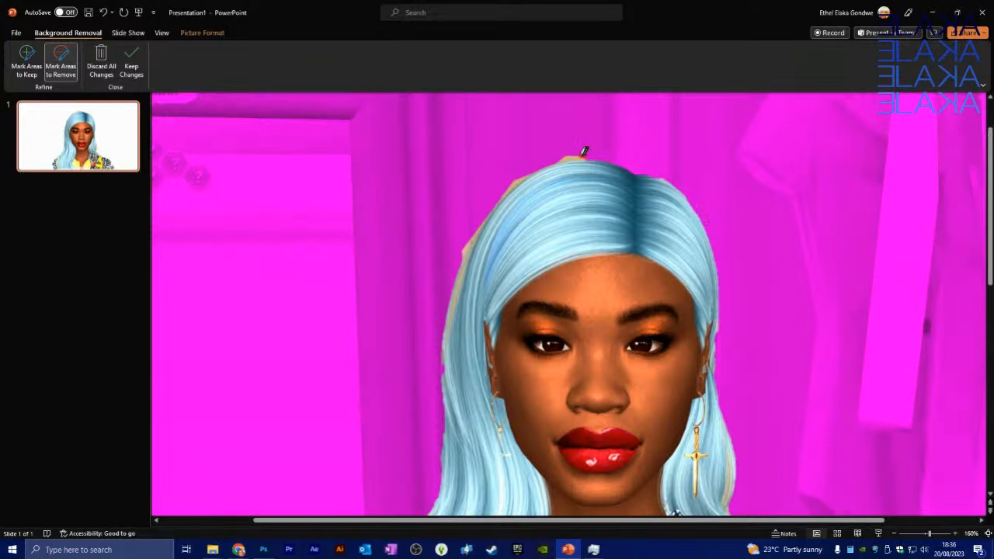
drag(584, 151, 565, 154)
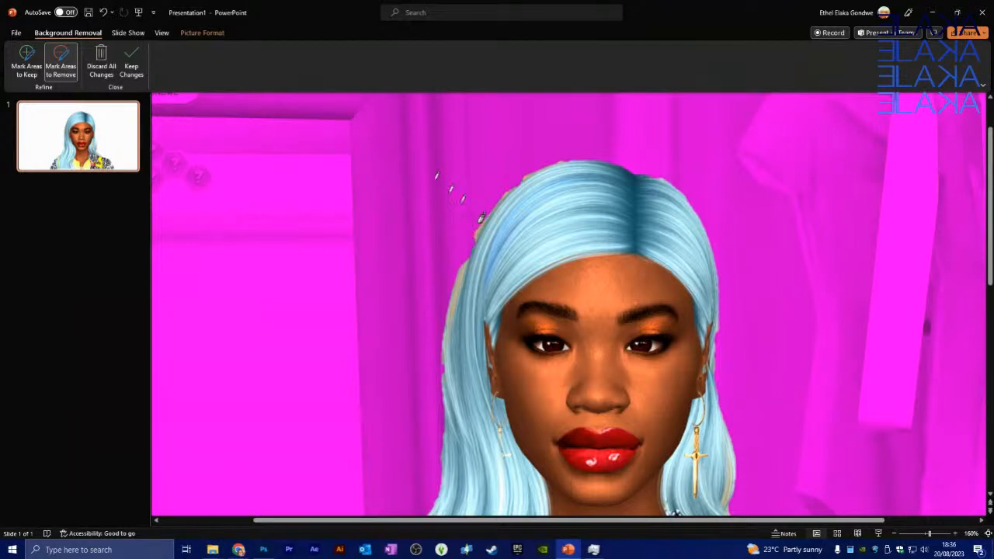
Mark the hair edge over the shoulder and the missing patches on both shirt sleeves as areas to keep.
click(26, 64)
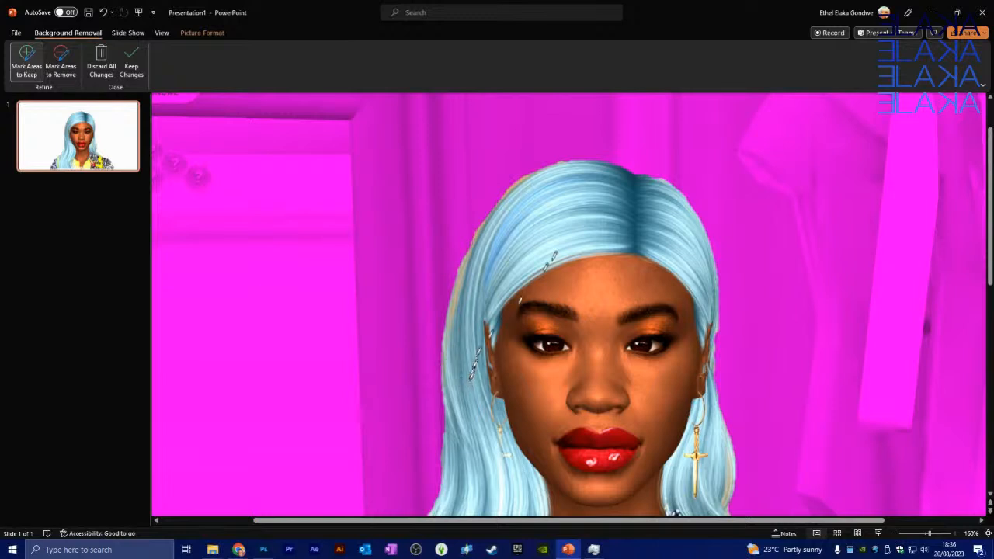
scroll(601, 156, down, 5)
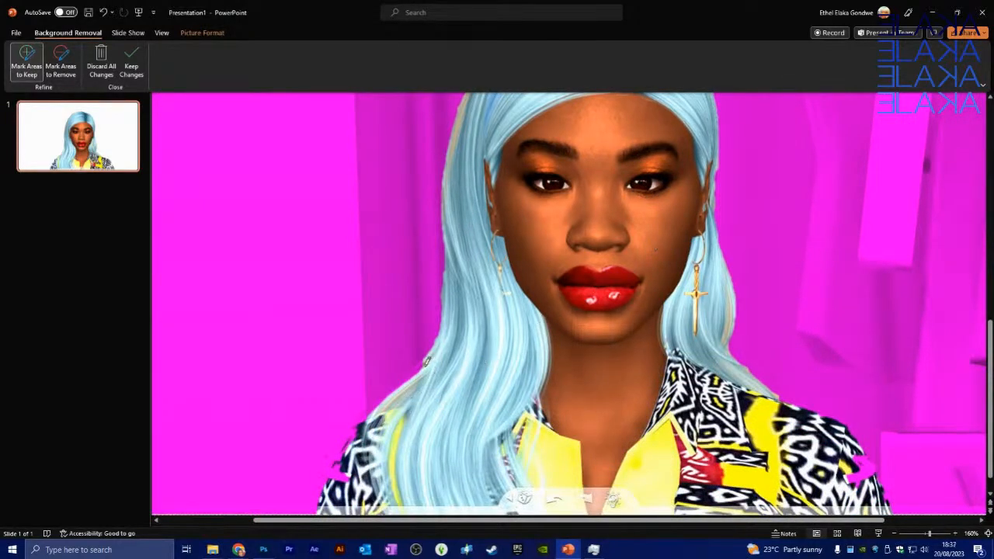
mouse_move(422, 361)
mouse_down()
mouse_move(364, 420)
mouse_move(413, 423)
mouse_up()
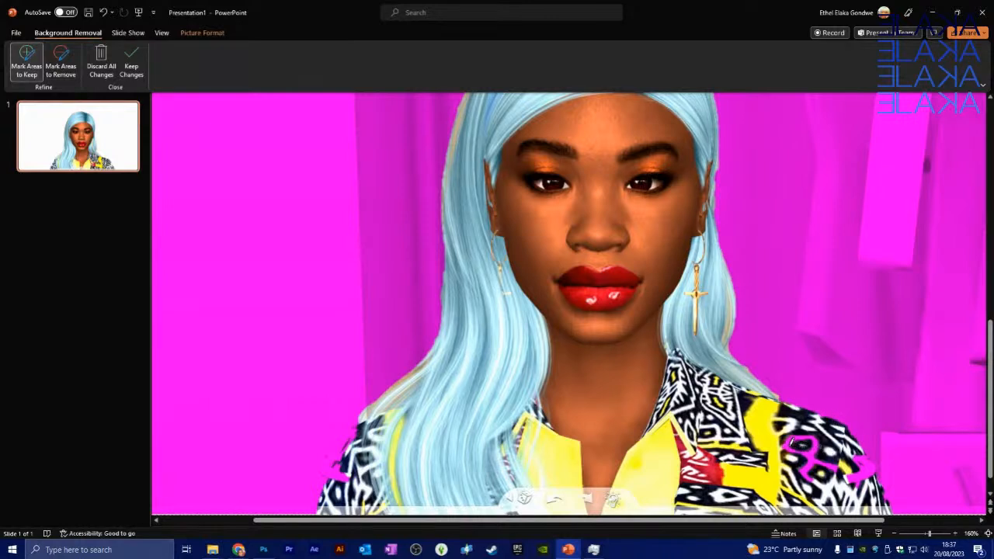
scroll(793, 444, down, 1)
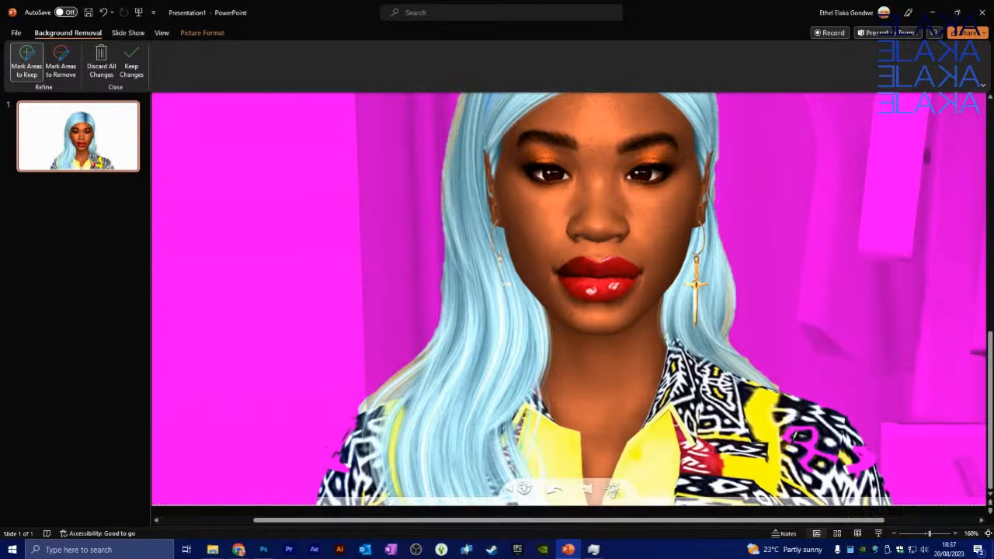
mouse_move(793, 442)
mouse_down()
mouse_move(809, 443)
mouse_move(804, 427)
mouse_move(793, 438)
mouse_move(813, 475)
mouse_up()
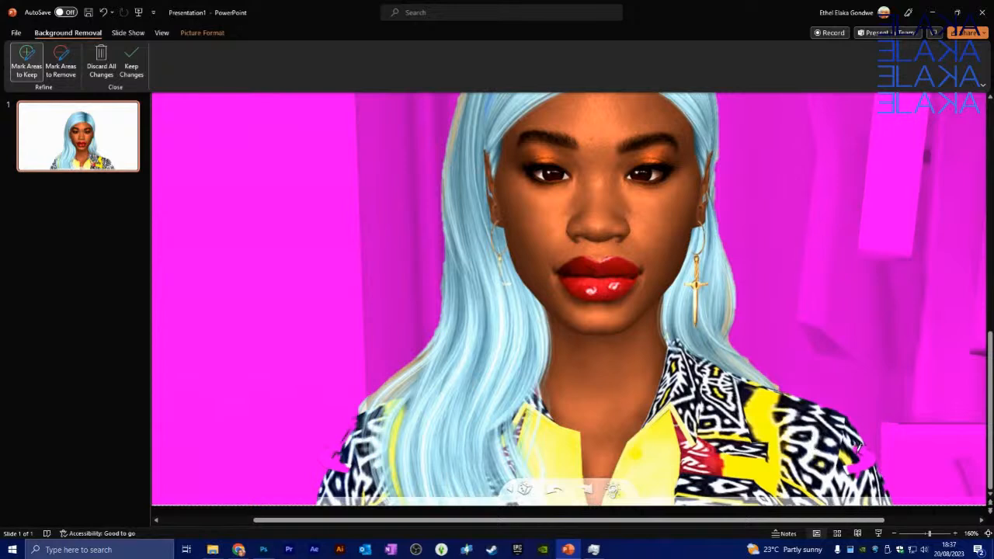
mouse_move(858, 447)
mouse_down()
mouse_move(863, 470)
mouse_move(869, 448)
mouse_move(849, 446)
mouse_move(847, 473)
mouse_up()
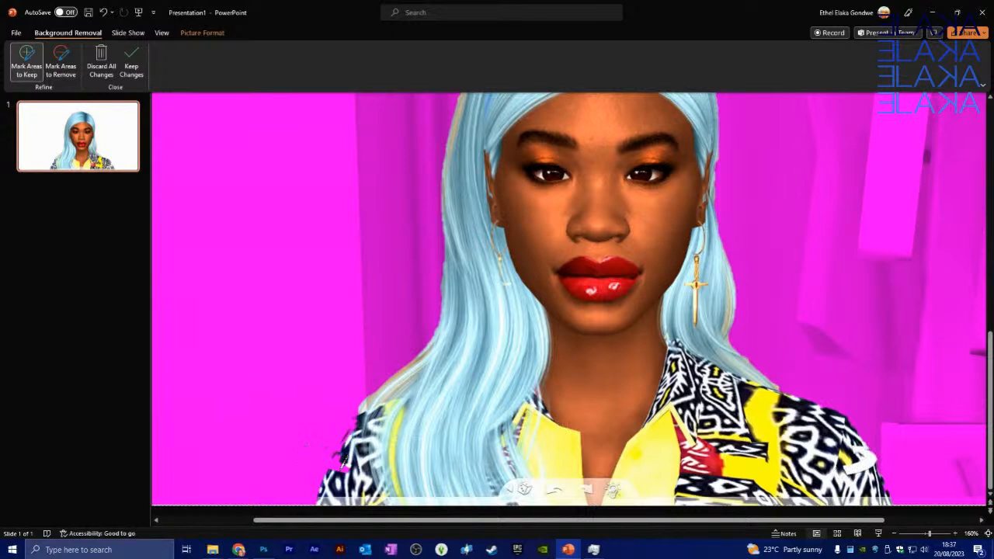
mouse_move(344, 462)
mouse_down()
mouse_move(358, 464)
mouse_move(337, 459)
mouse_move(354, 432)
mouse_up()
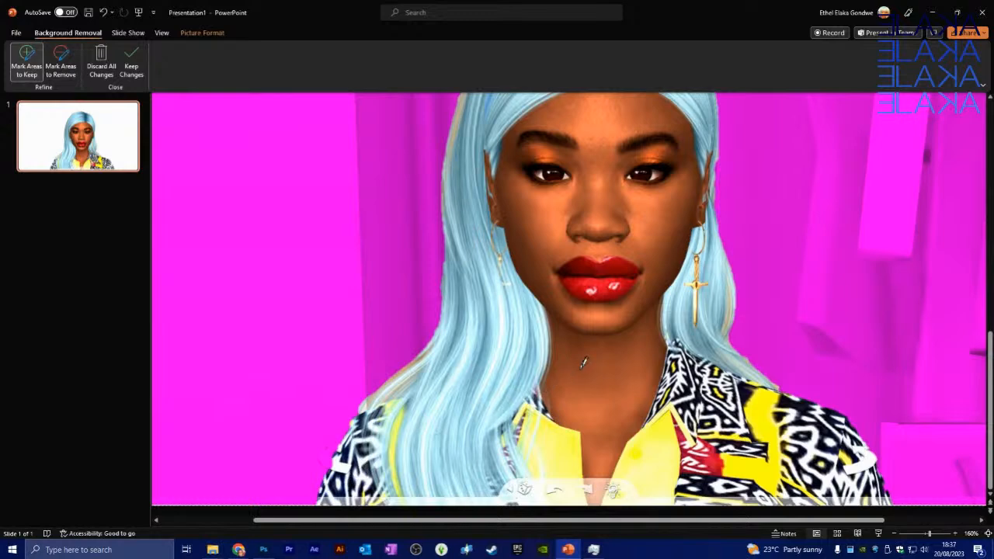
scroll(587, 350, up, 2)
key(alt)
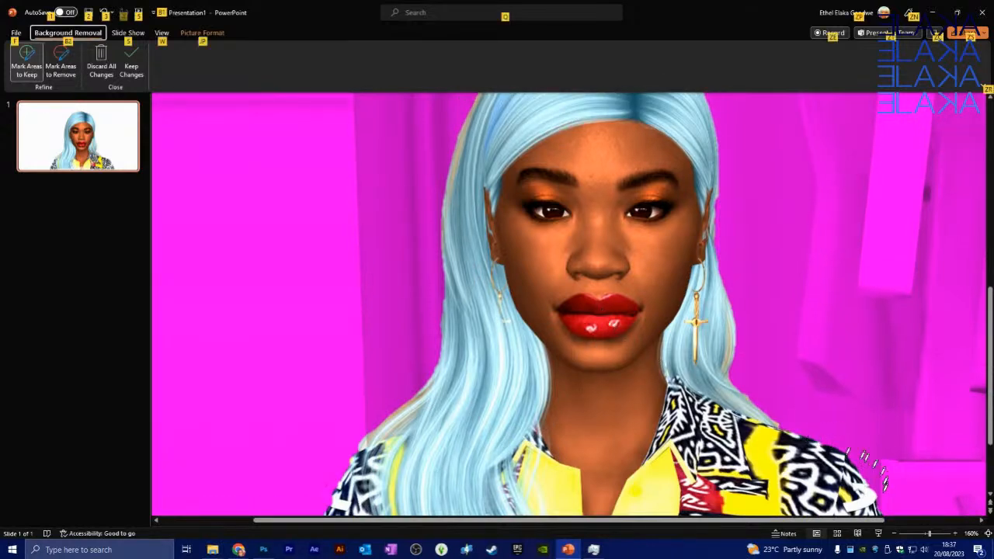
click(896, 534)
click(896, 534)
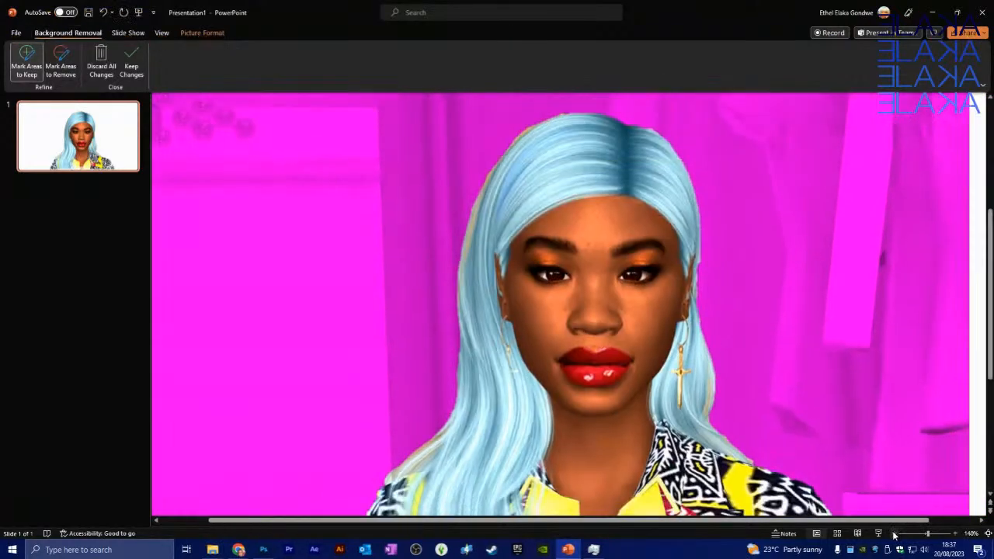
Mark the missing hair edge beside the ear with the cross earring as an area to keep, and apply the background removal.
click(895, 534)
click(895, 534)
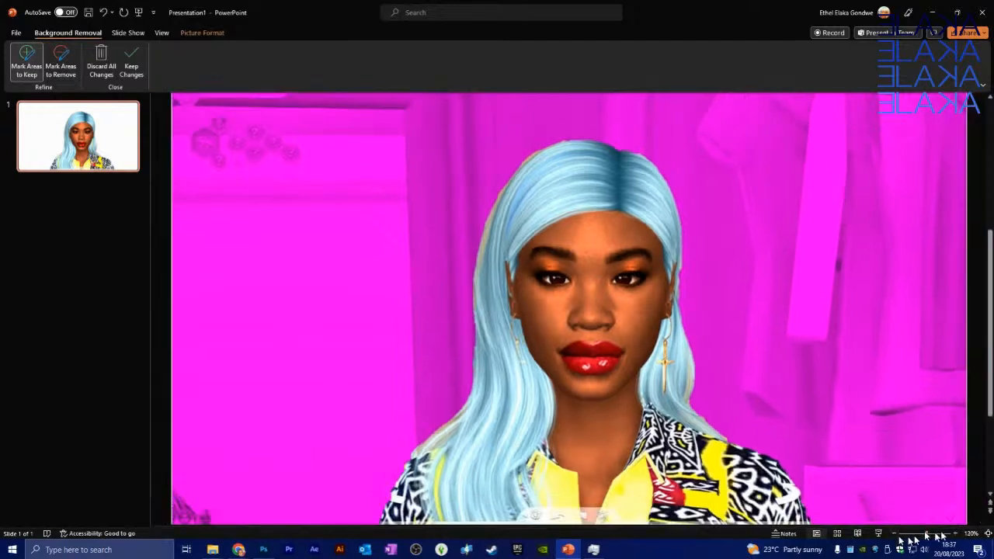
click(896, 534)
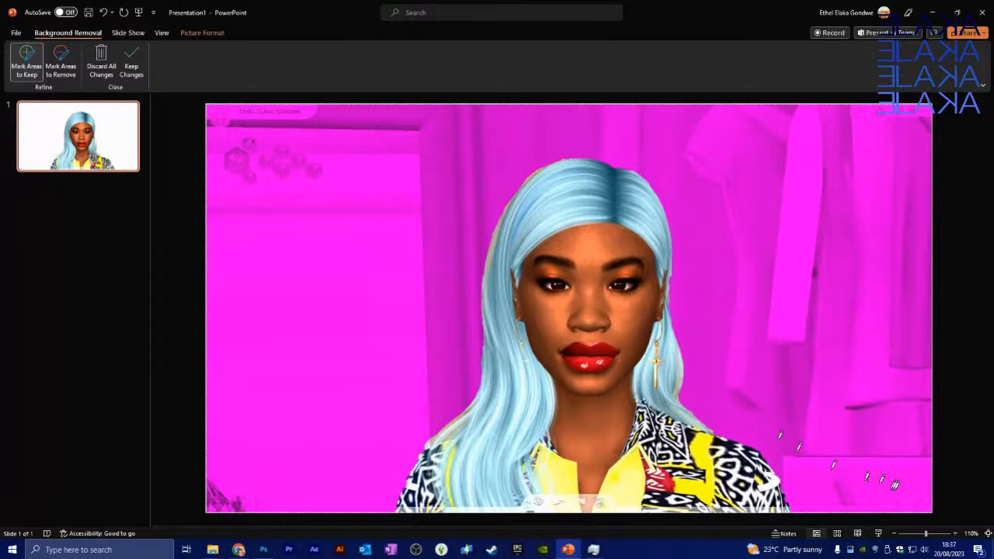
click(955, 534)
click(956, 534)
click(955, 534)
click(956, 534)
click(955, 534)
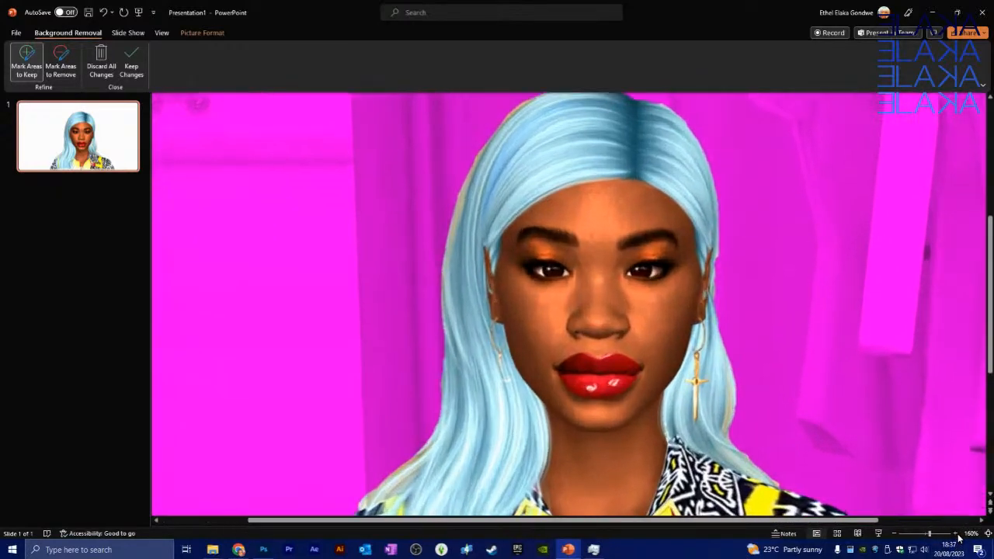
click(955, 534)
click(955, 534)
click(956, 534)
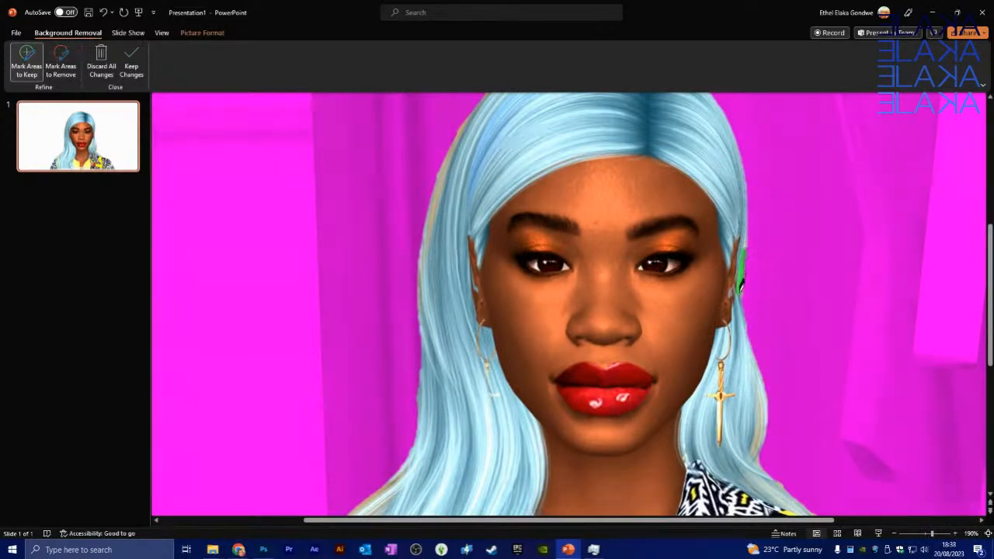
drag(739, 305, 732, 324)
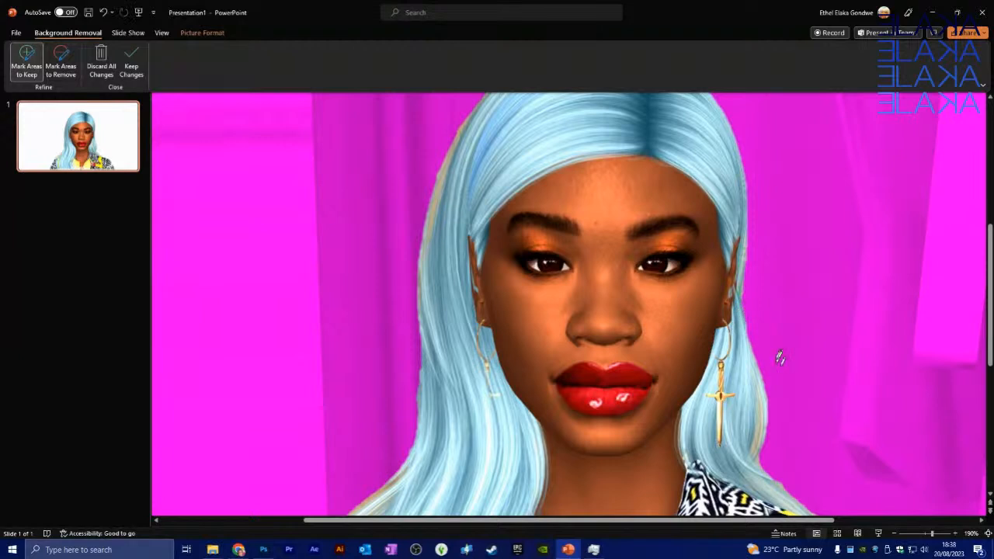
click(924, 535)
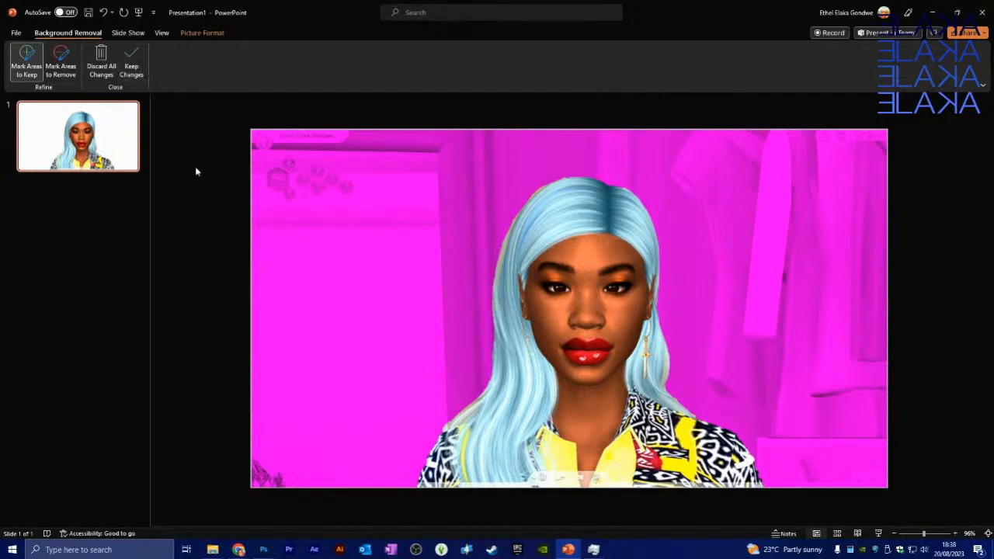
click(132, 67)
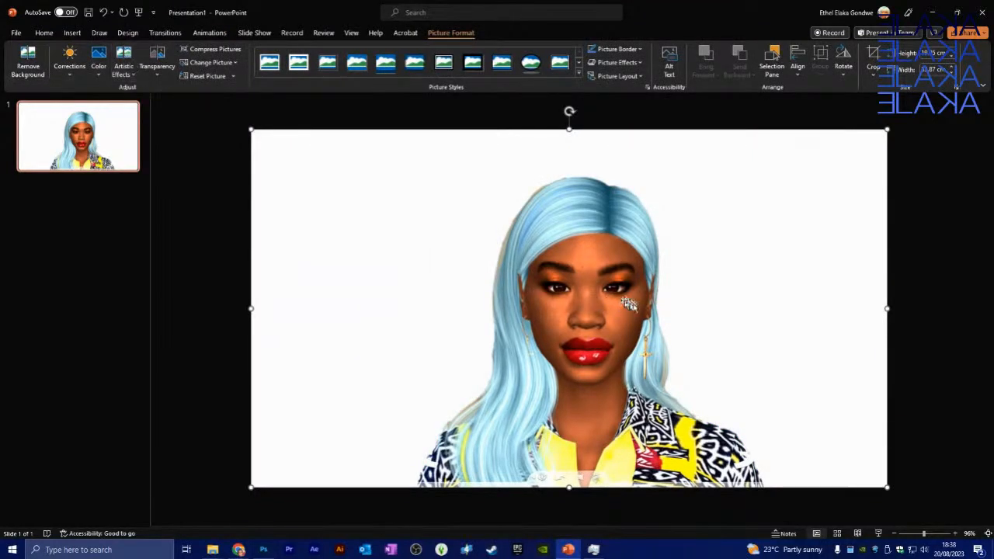
Try moving the cut-out character picture to different positions on the slide.
drag(580, 280, 745, 269)
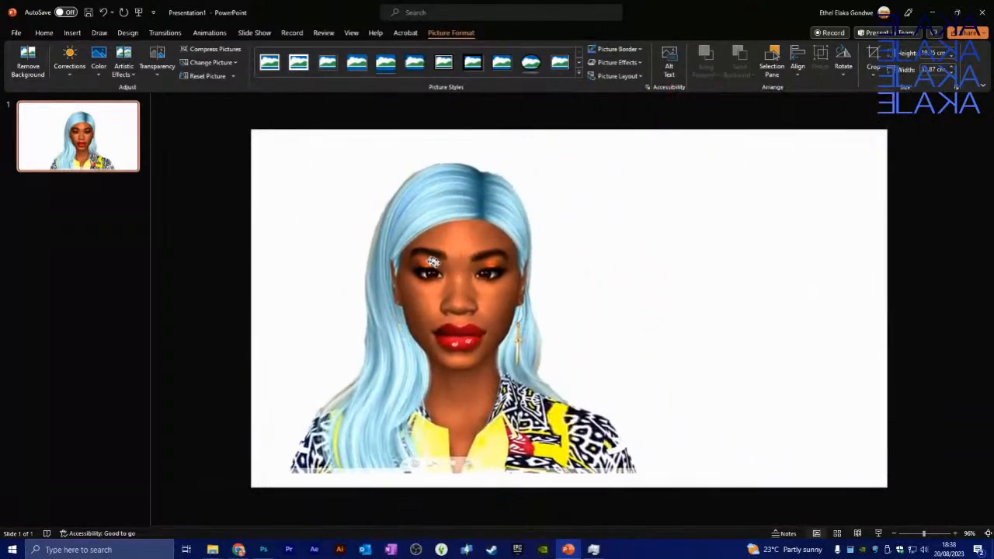
drag(440, 253, 528, 230)
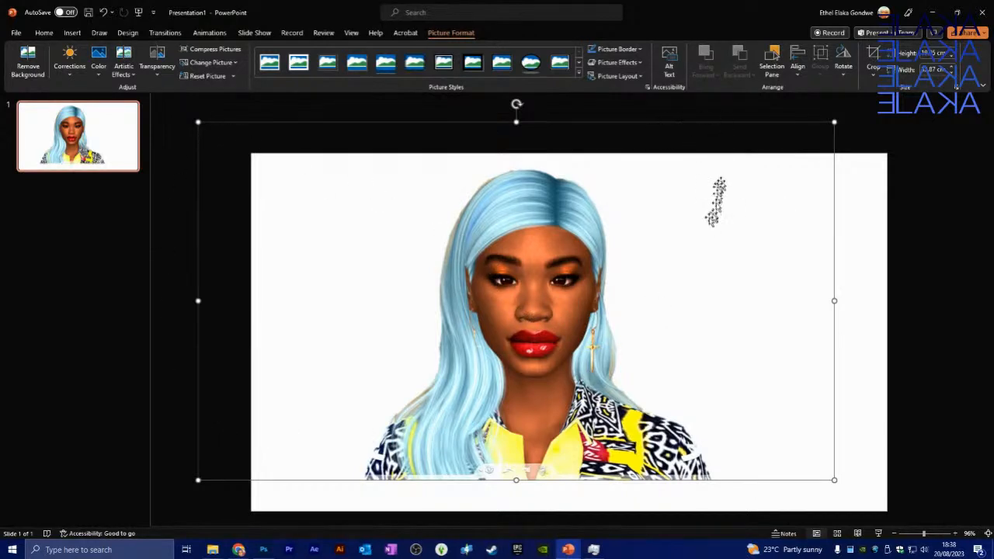
drag(539, 251, 591, 259)
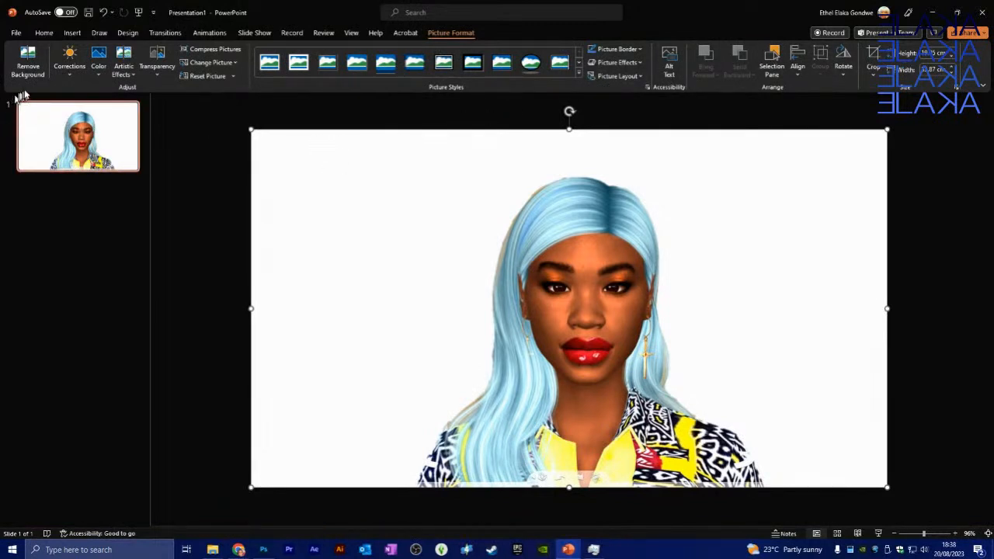
Preview the correction, color saturation, transparency and border options for the picture.
click(70, 68)
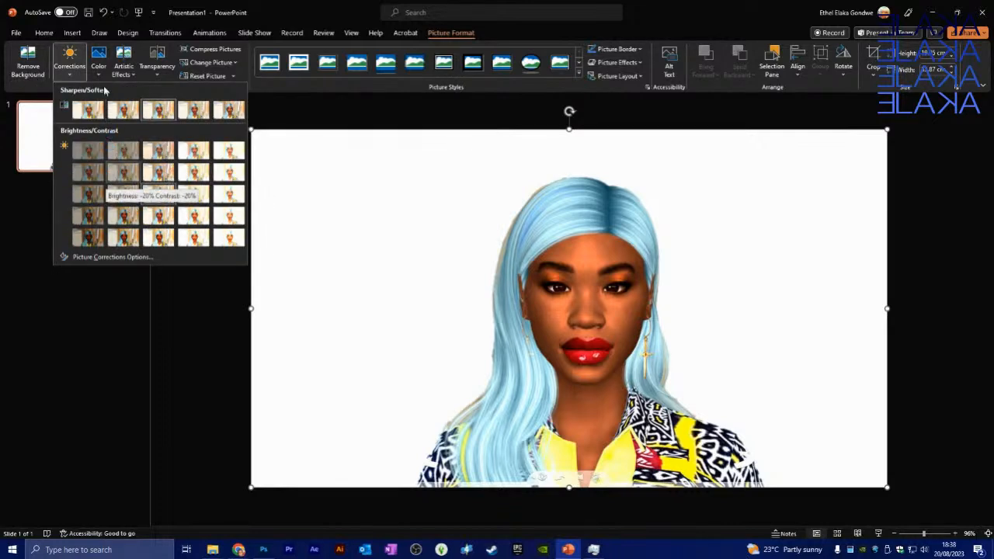
click(99, 74)
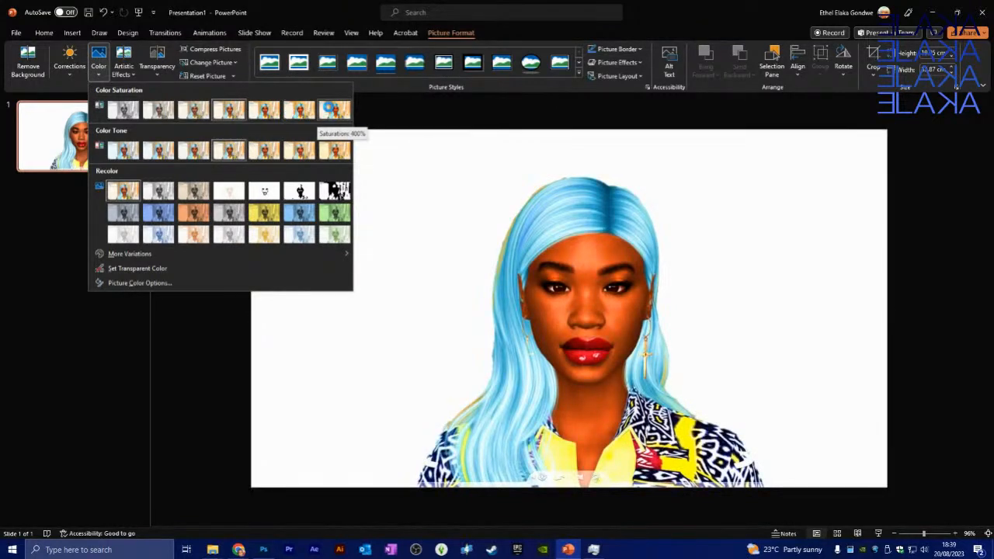
click(158, 78)
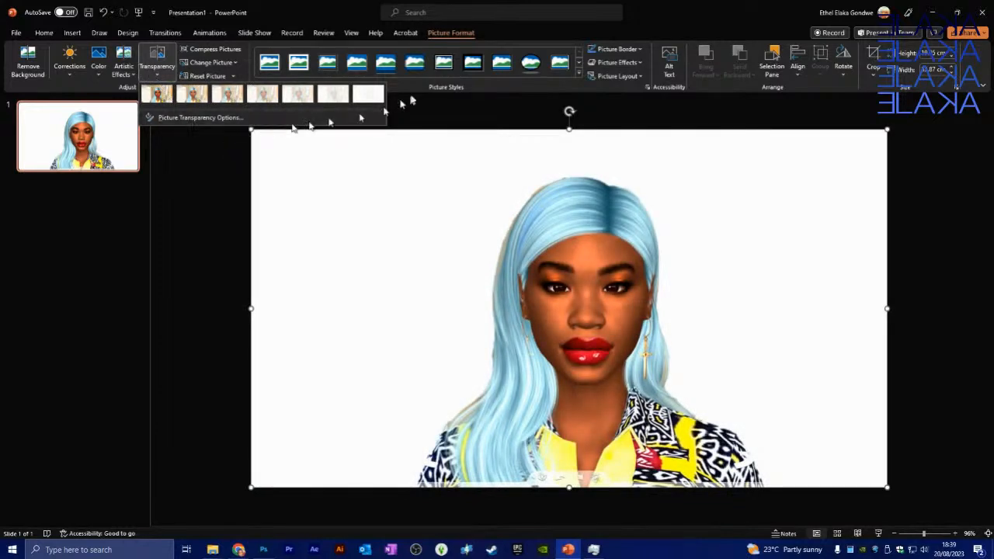
click(640, 53)
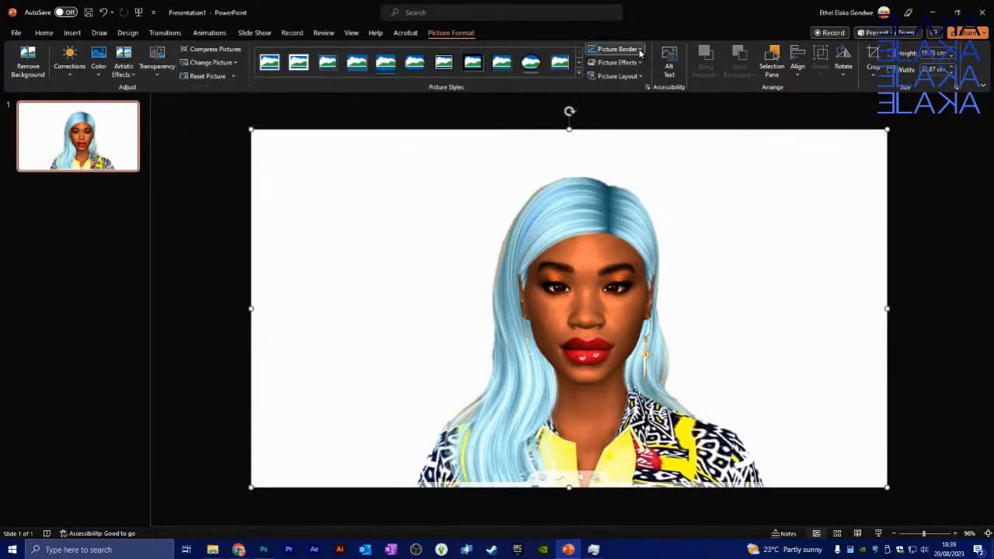
click(640, 53)
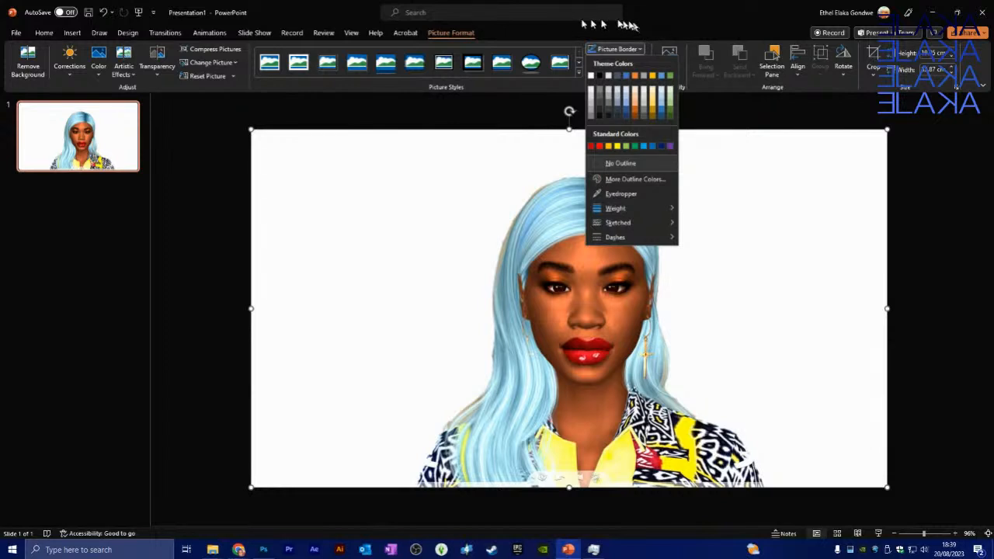
click(697, 15)
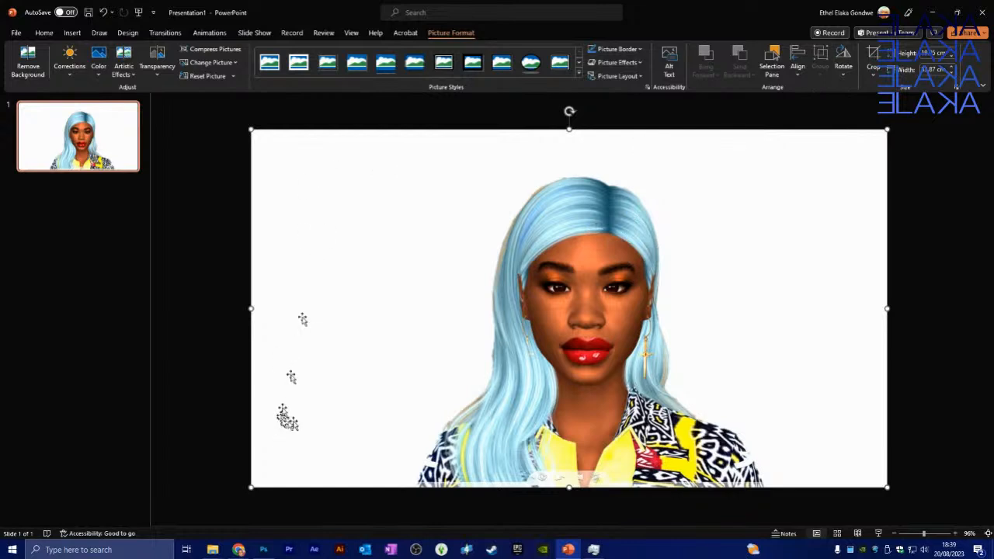
Crop the picture closely around the character on all four sides, cutting off the lower shirt, and move it slightly up and left.
click(874, 53)
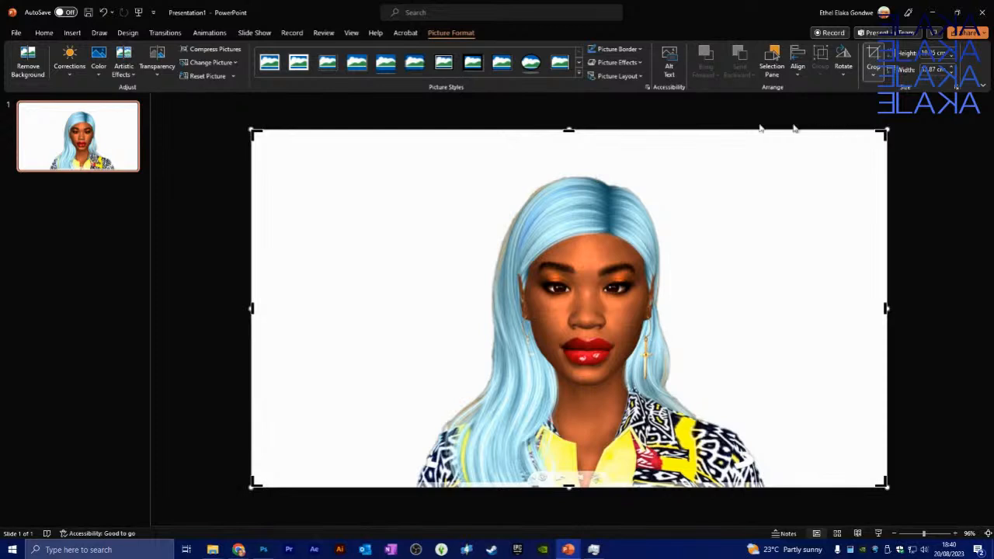
drag(569, 130, 562, 170)
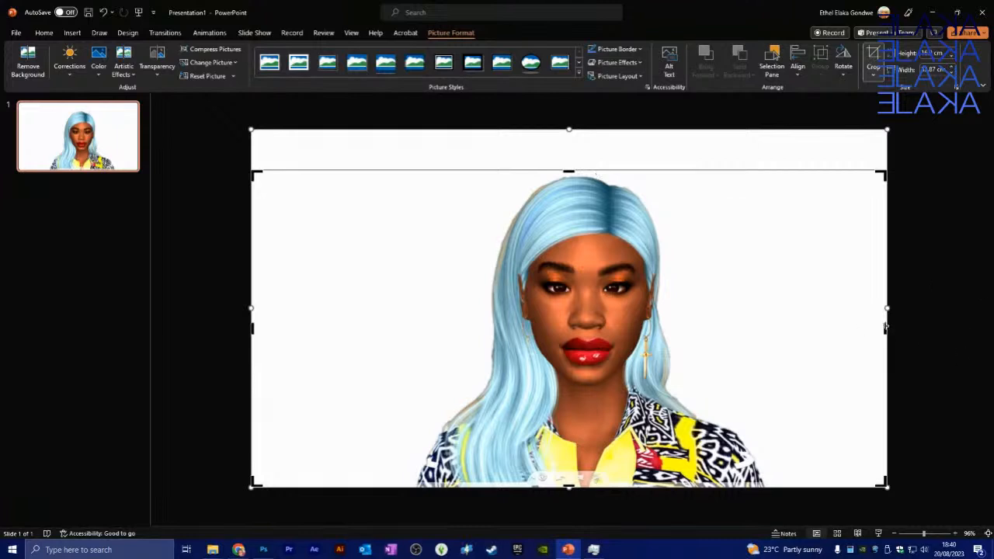
drag(885, 328, 767, 331)
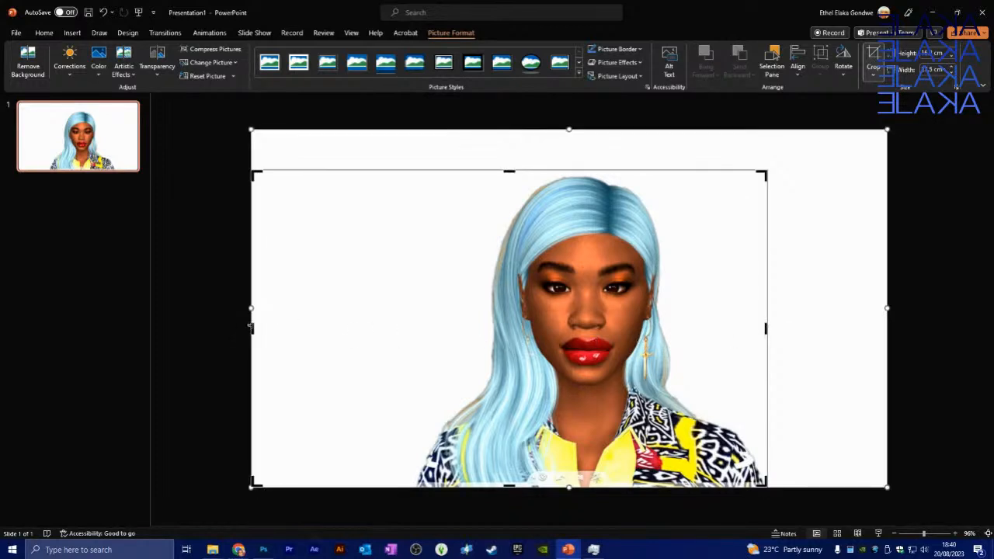
drag(251, 327, 409, 326)
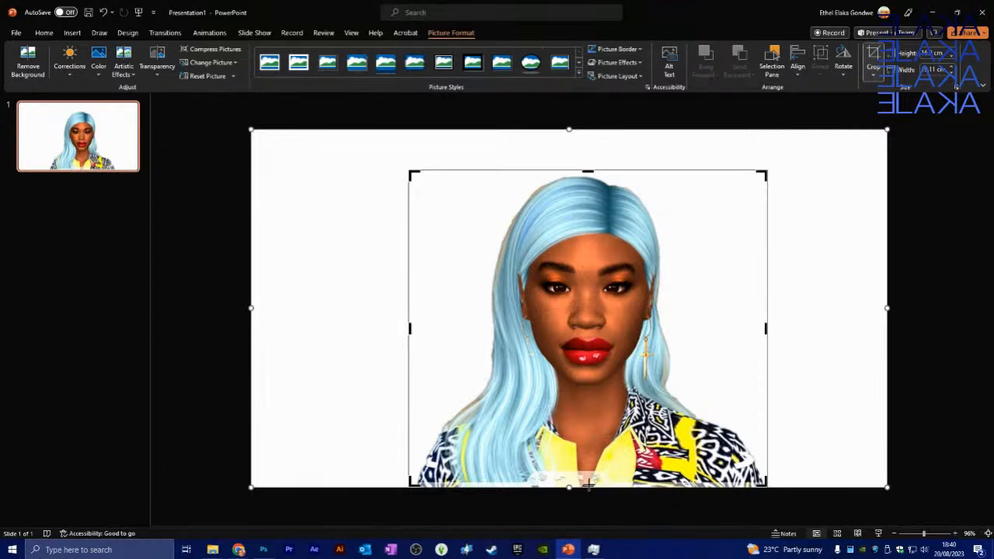
drag(588, 484, 593, 449)
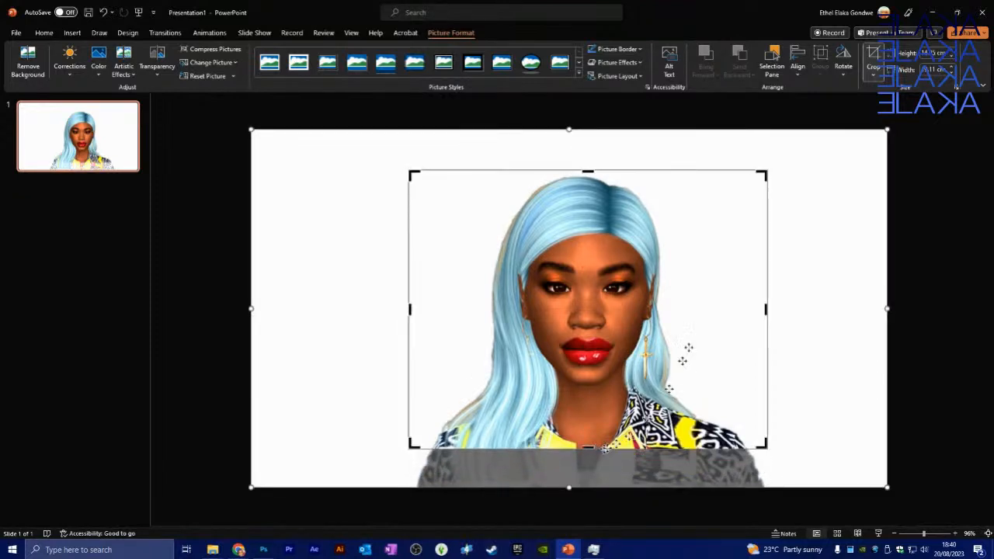
click(874, 60)
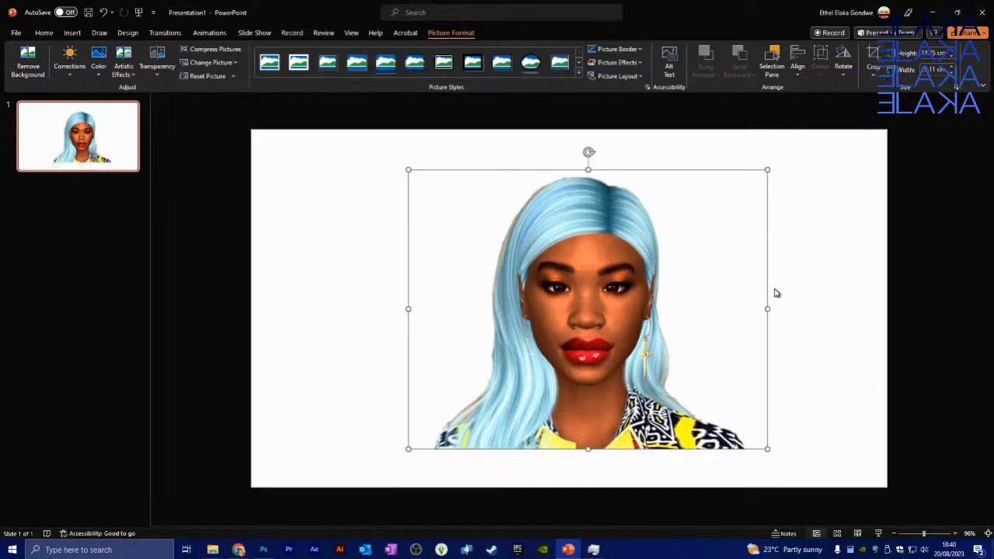
drag(609, 282, 553, 237)
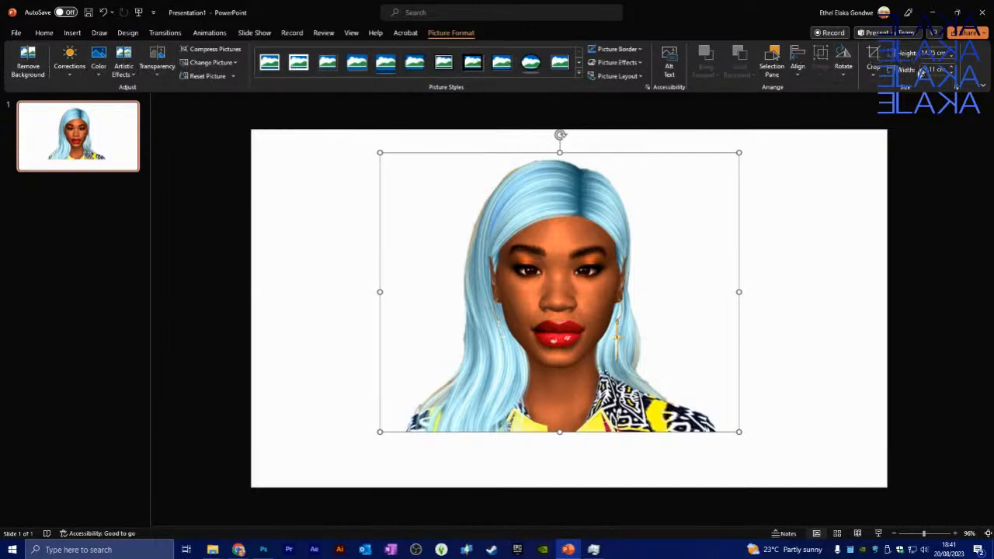
Try a red border around the cropped picture.
click(639, 52)
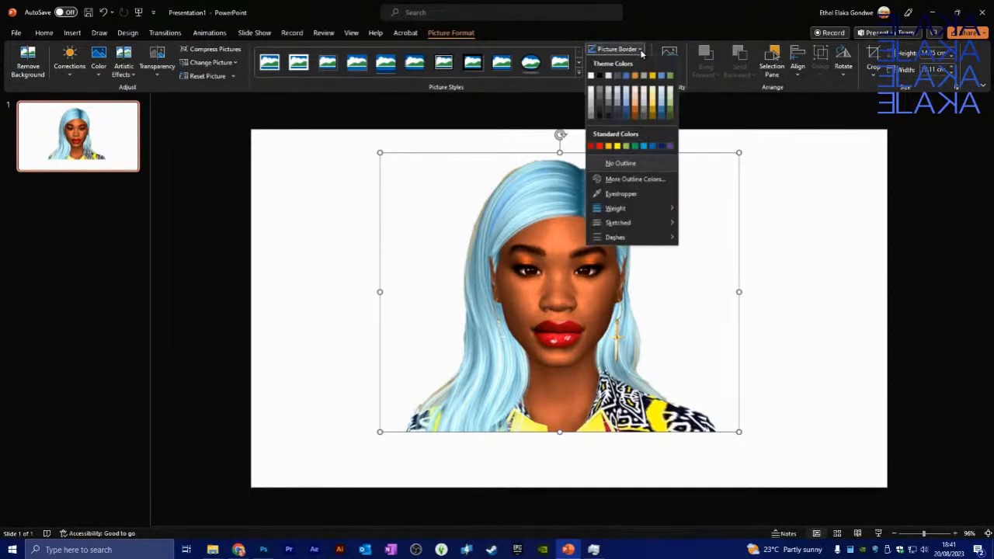
click(601, 146)
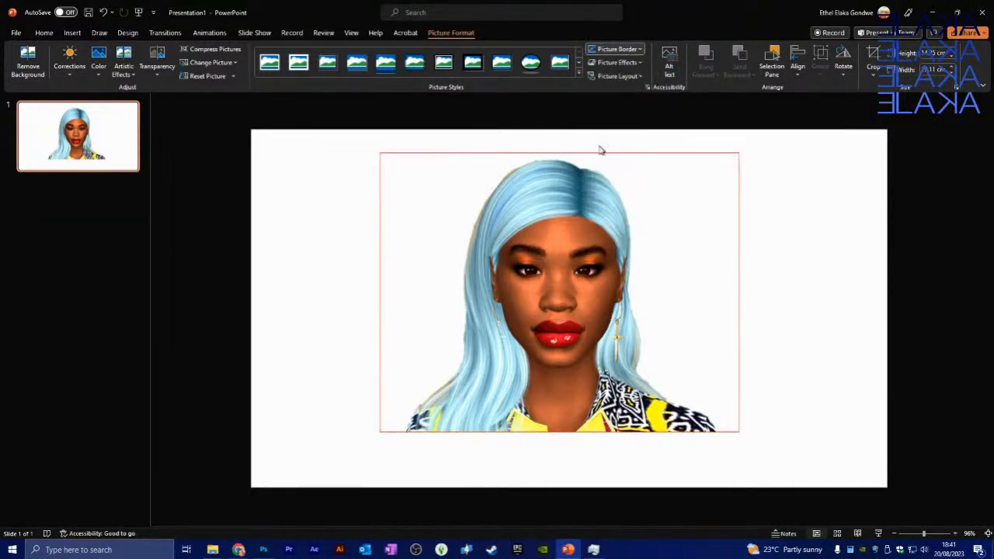
click(788, 262)
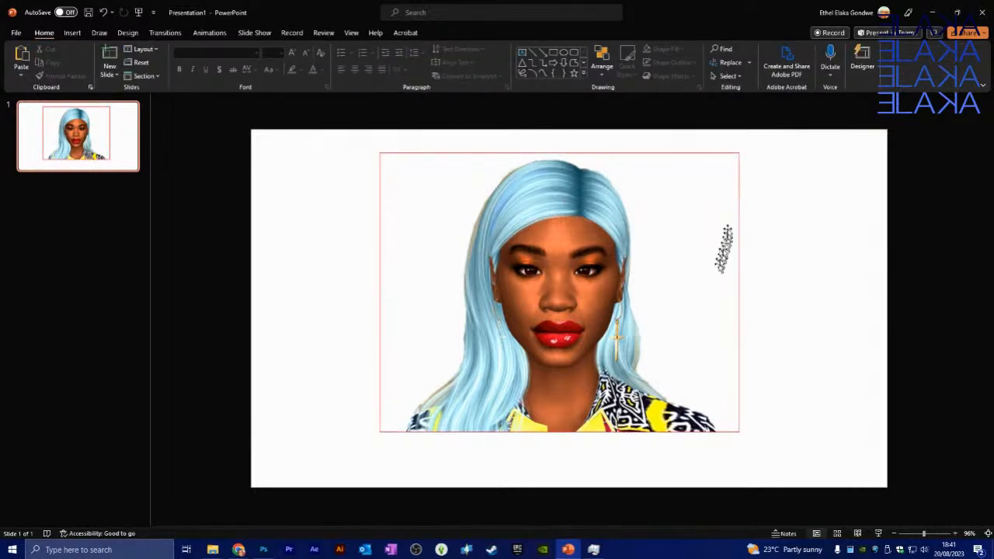
click(643, 207)
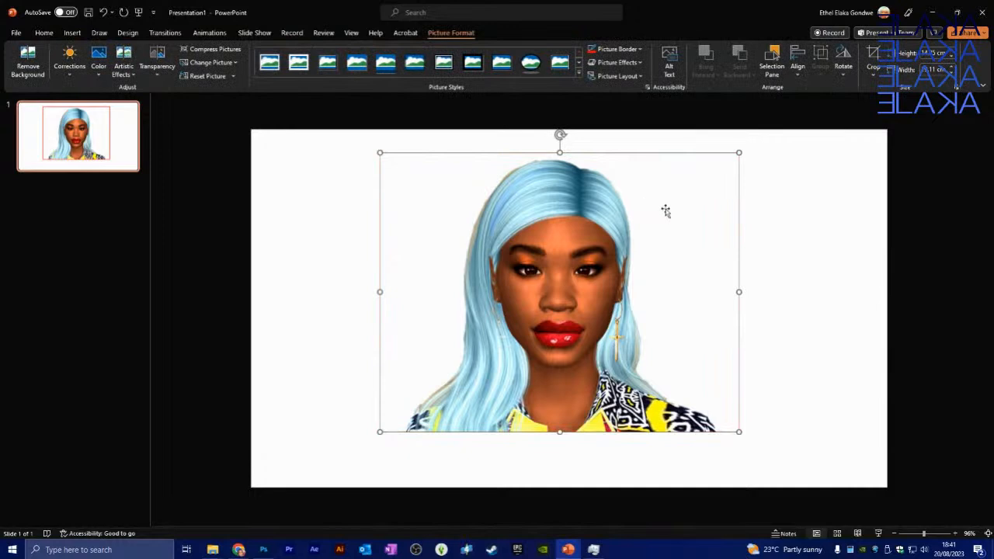
click(853, 197)
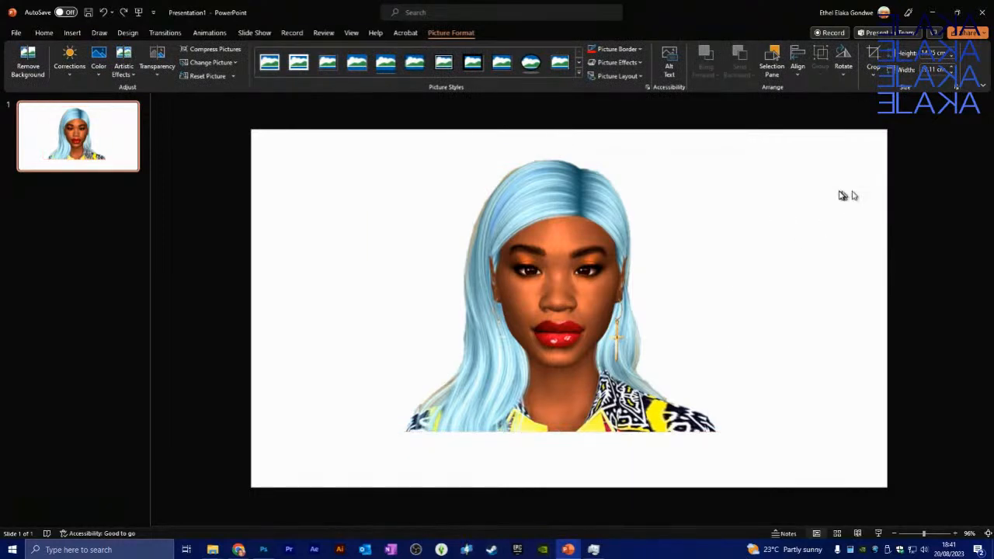
Apply the largest Orange, Accent color 2 glow effect to the character picture.
click(593, 206)
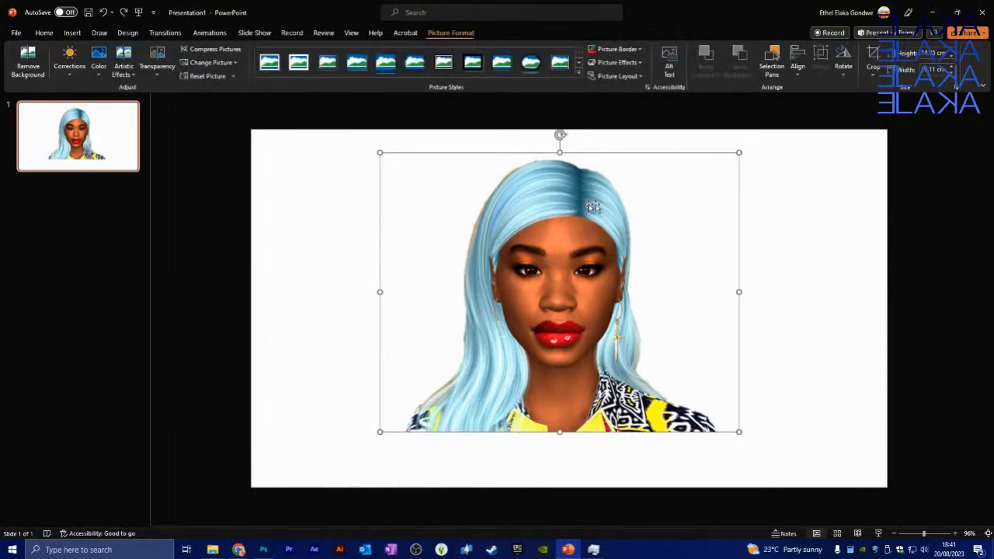
click(641, 76)
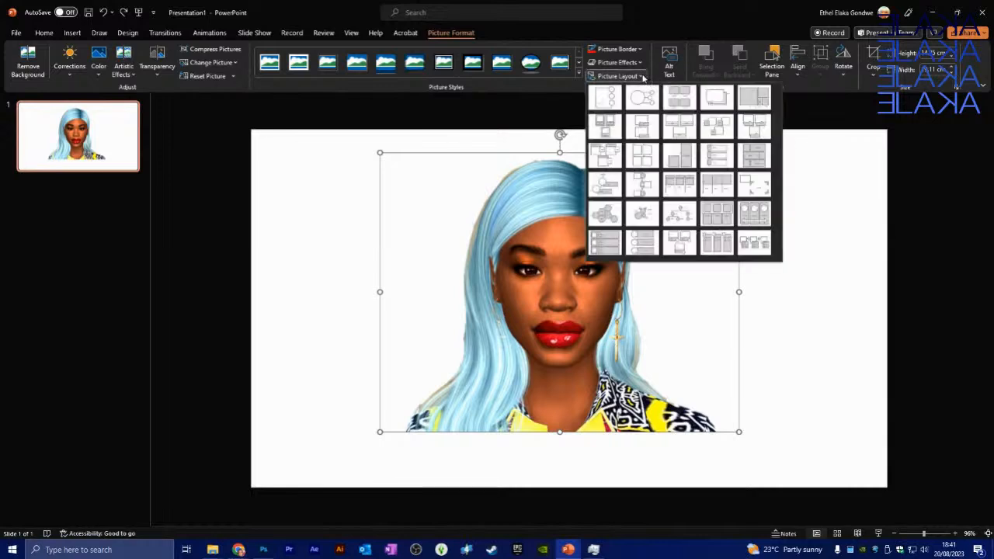
click(644, 64)
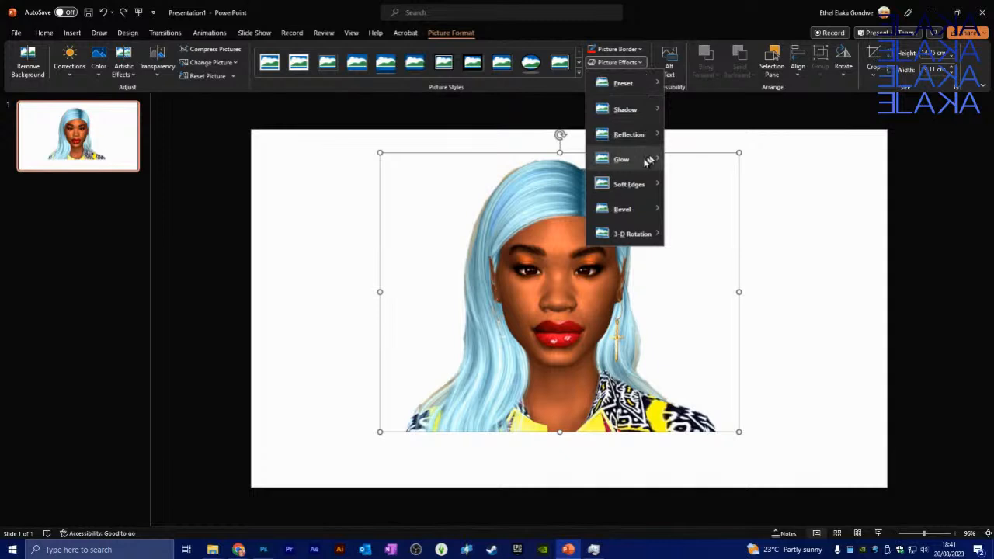
mouse_move(649, 160)
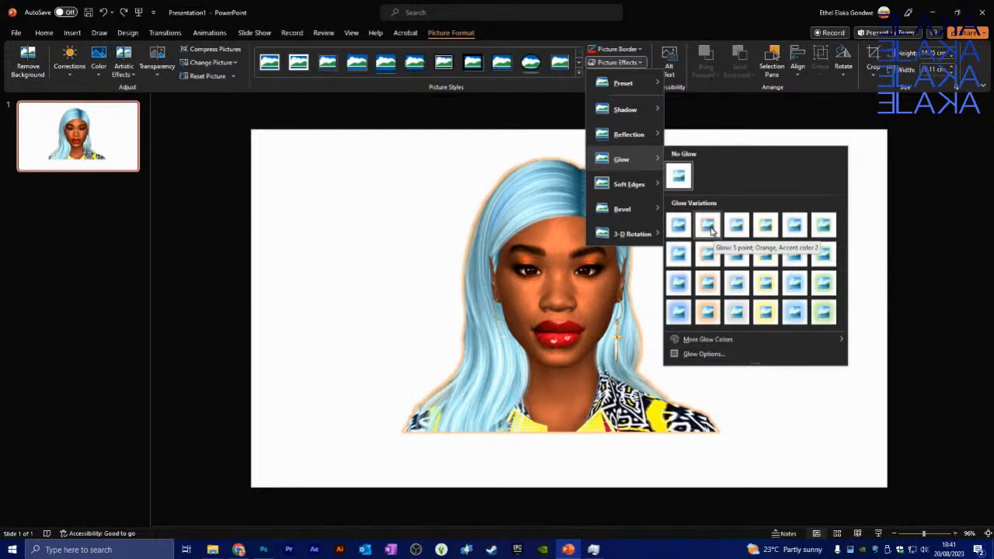
click(704, 294)
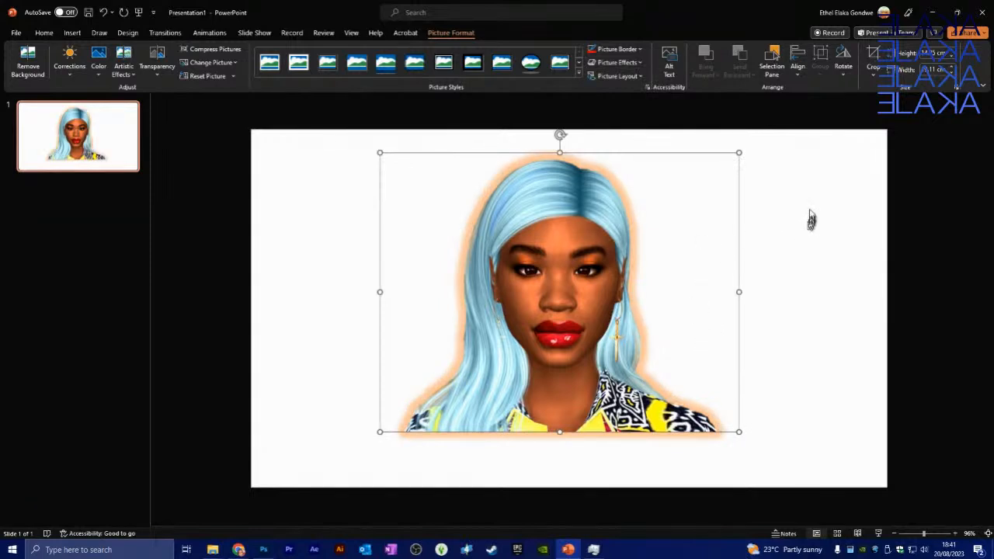
Change the picture's glow color to the bright yellow from the standard color palette.
click(635, 62)
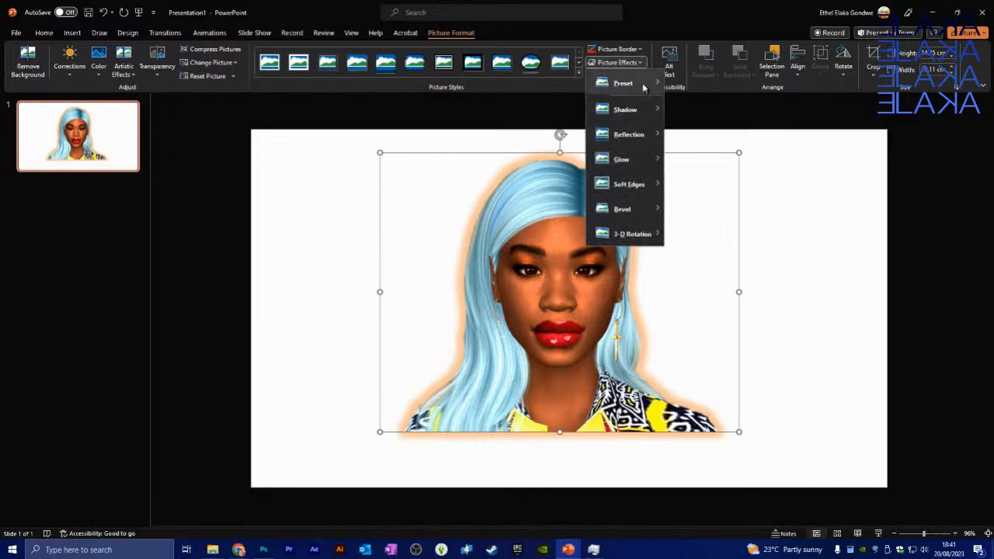
mouse_move(644, 87)
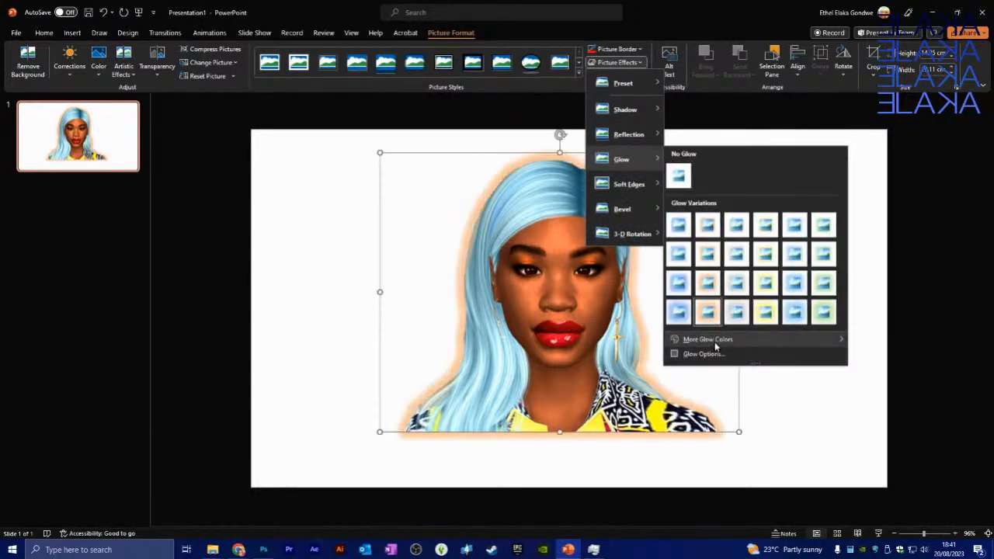
mouse_move(715, 344)
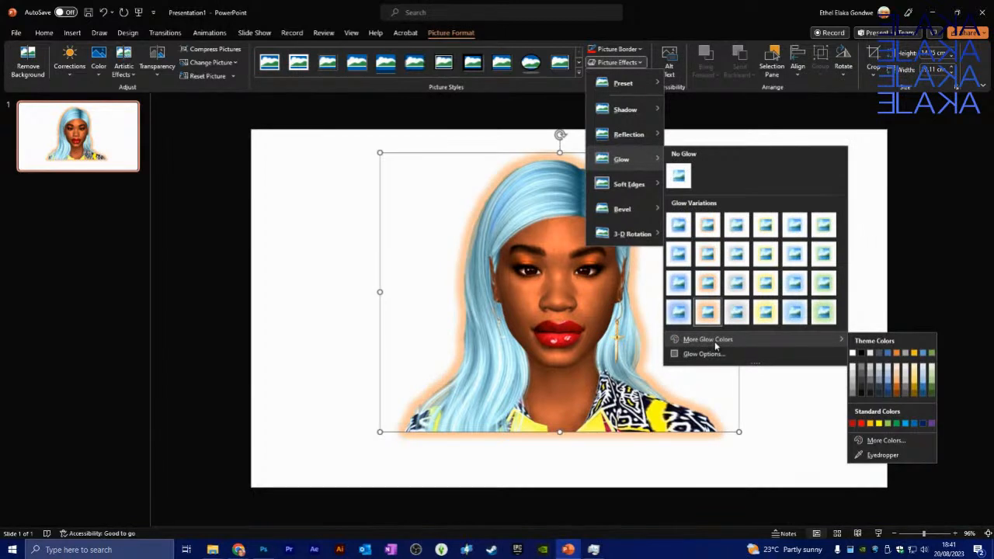
click(873, 441)
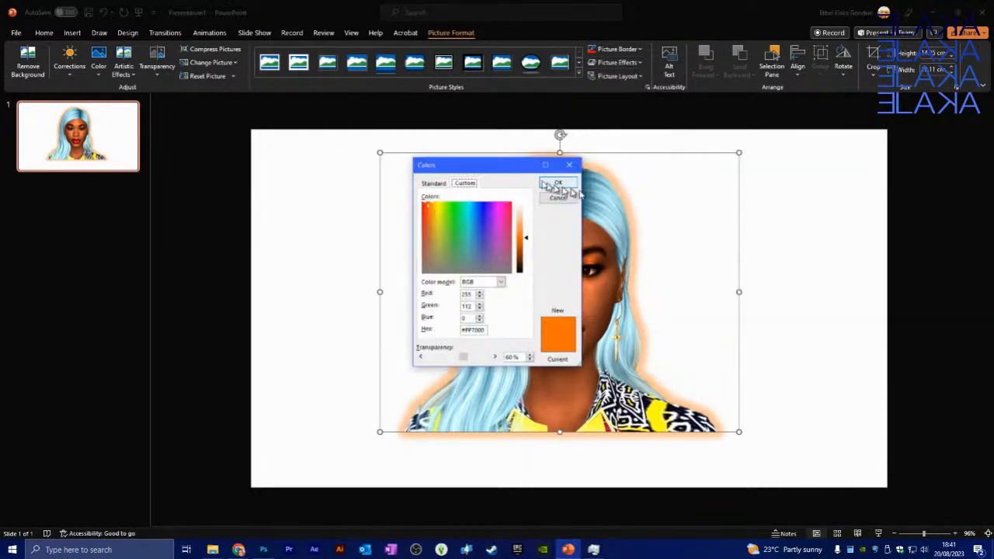
drag(490, 169, 832, 131)
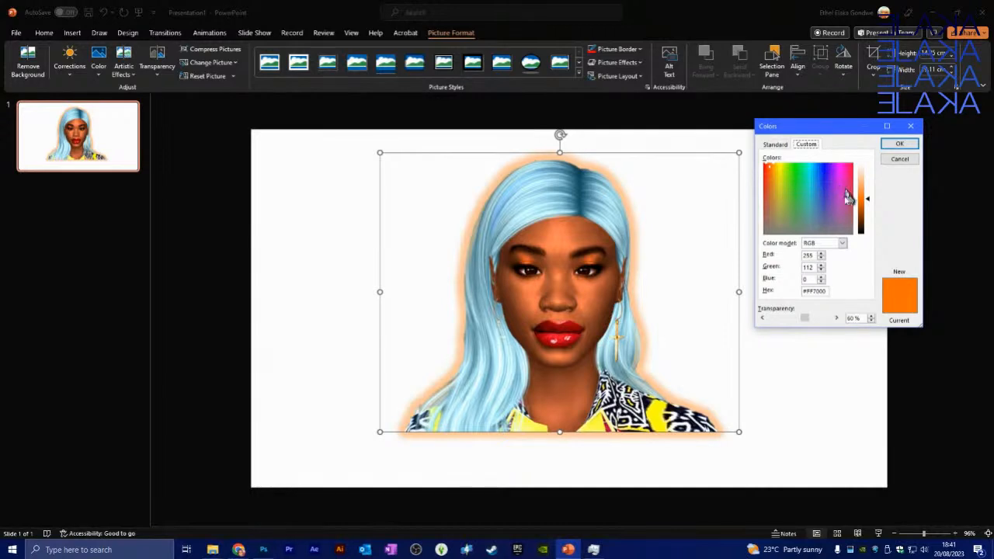
click(780, 179)
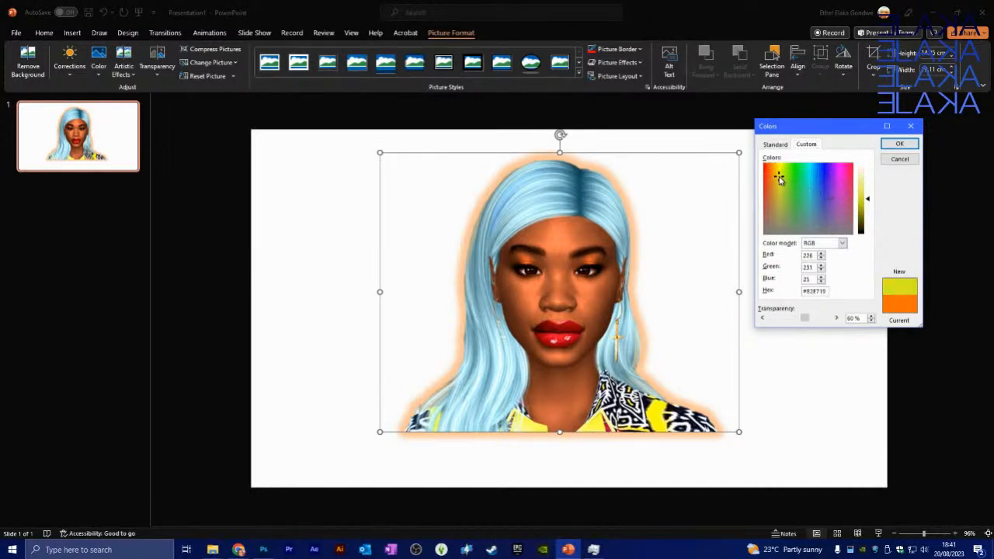
click(776, 146)
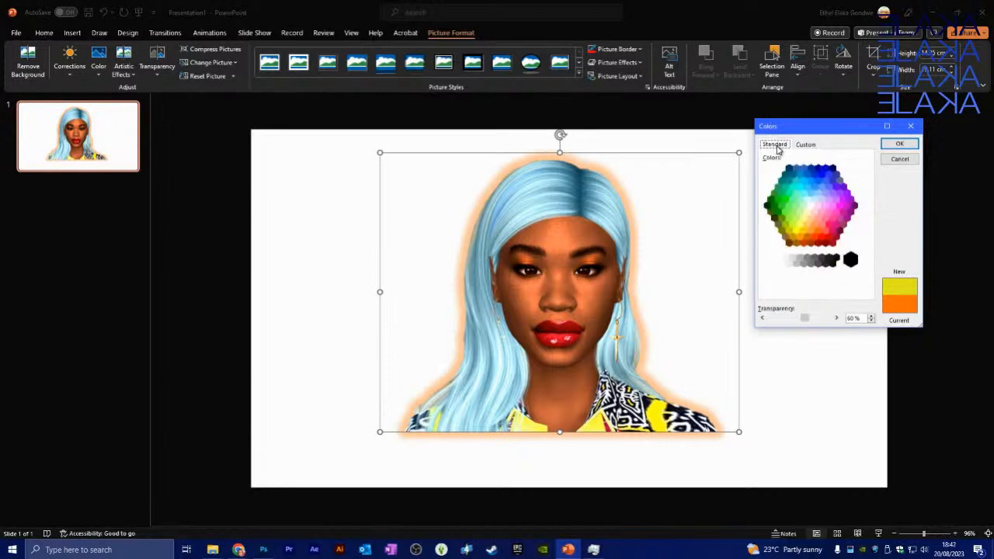
click(797, 231)
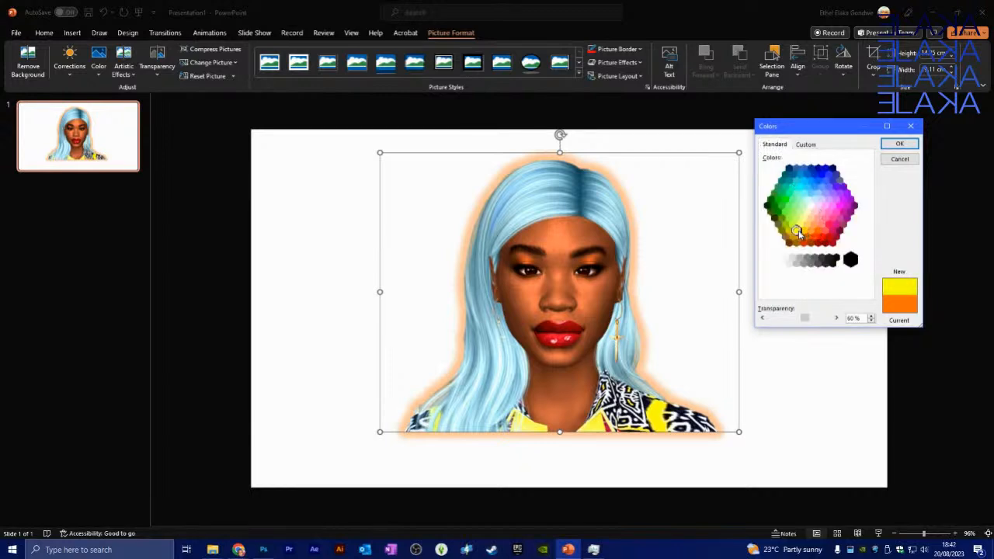
click(803, 232)
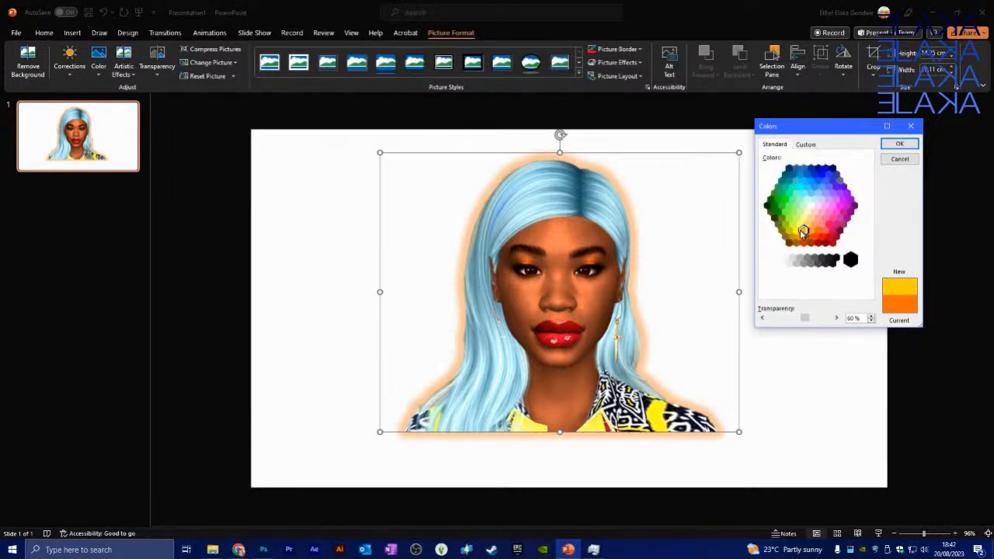
click(796, 230)
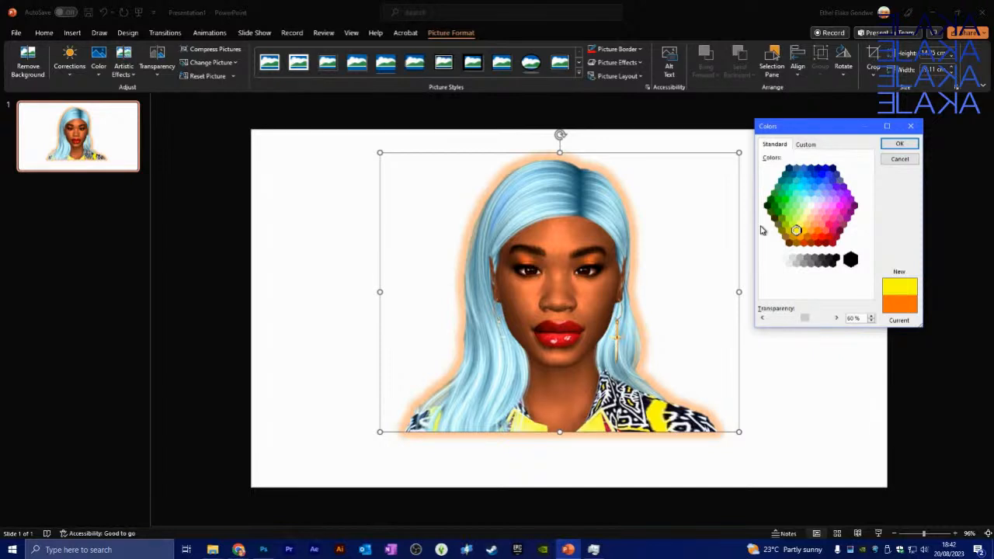
click(896, 145)
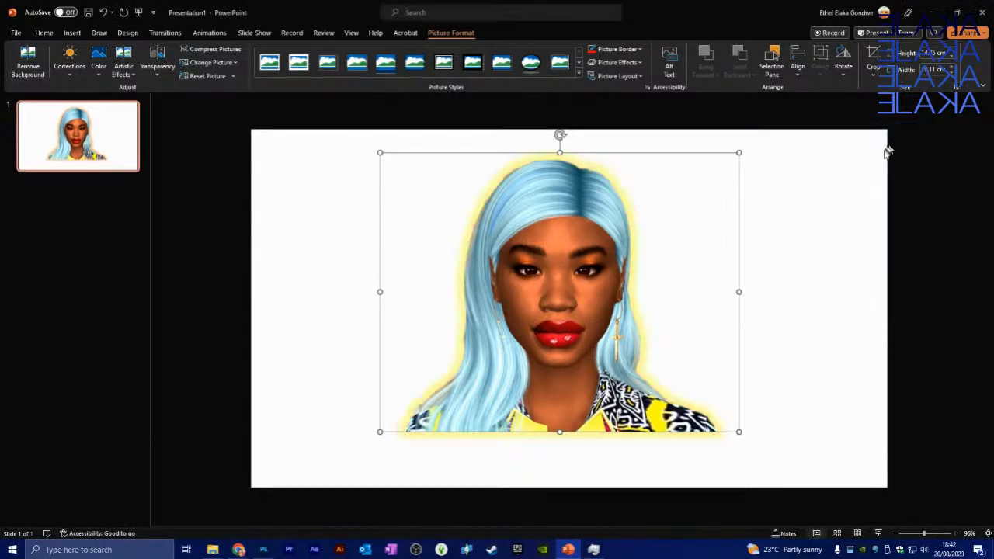
Adjust the picture's glow to a size of 13 pt and a transparency of 37%.
click(616, 62)
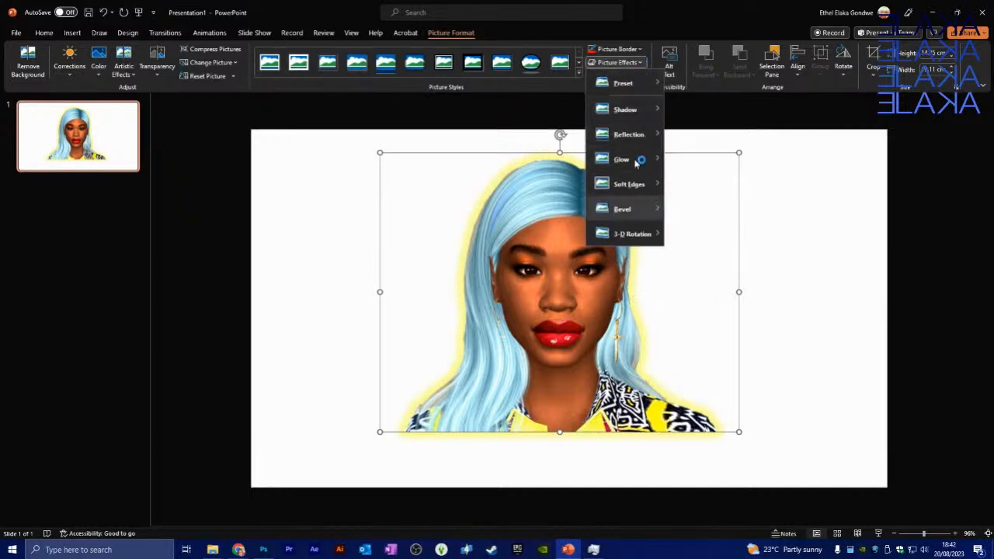
mouse_move(636, 162)
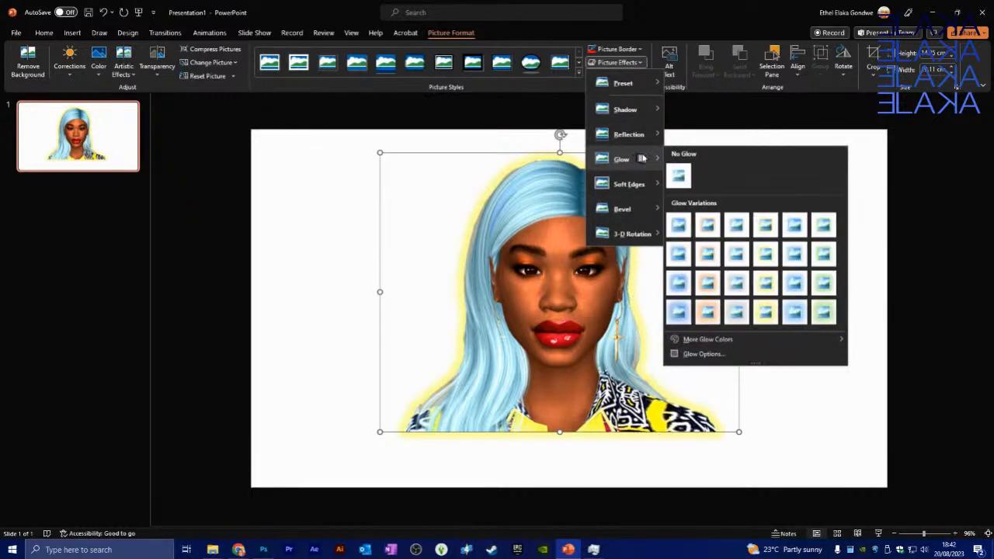
click(716, 356)
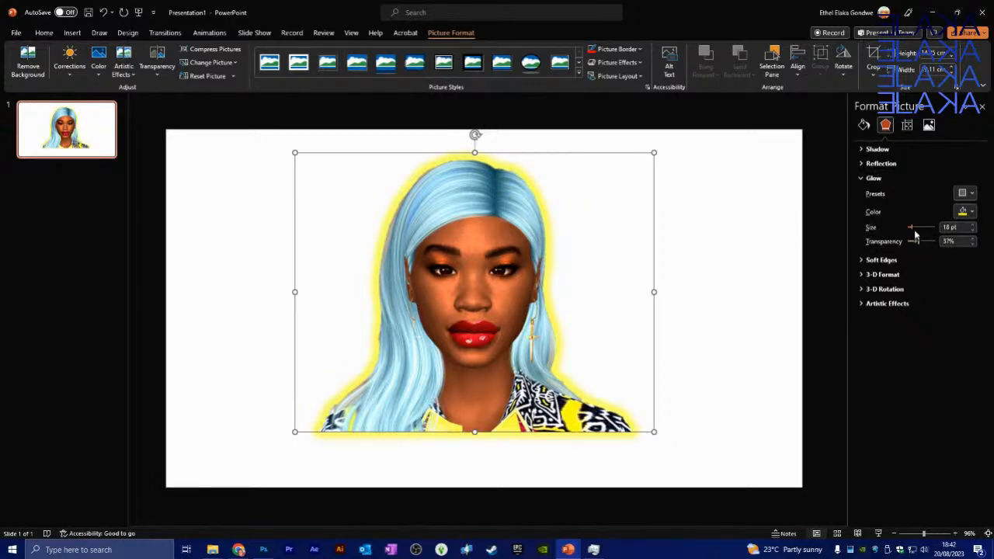
drag(913, 232, 914, 232)
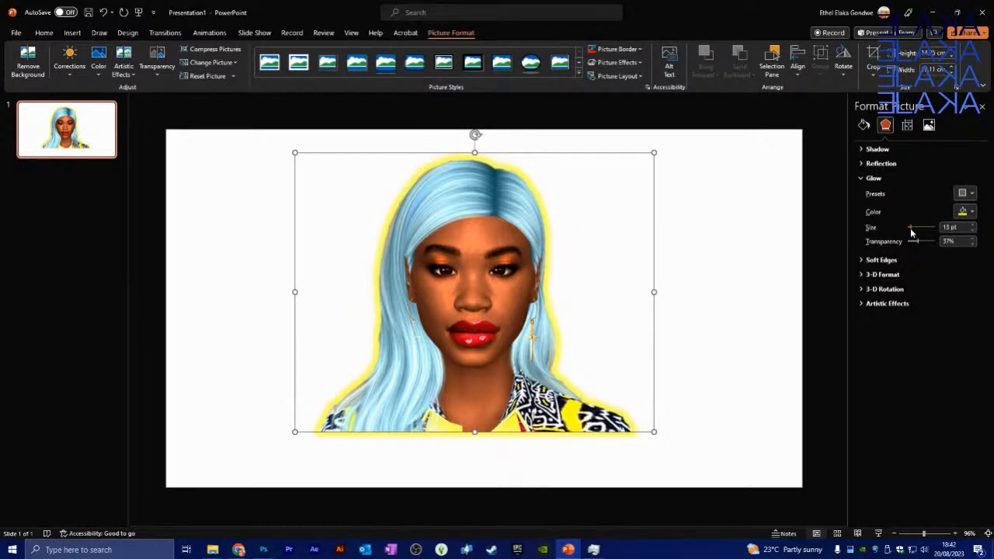
Try red, black and white as the glow color, and return to the recently used yellow.
click(973, 211)
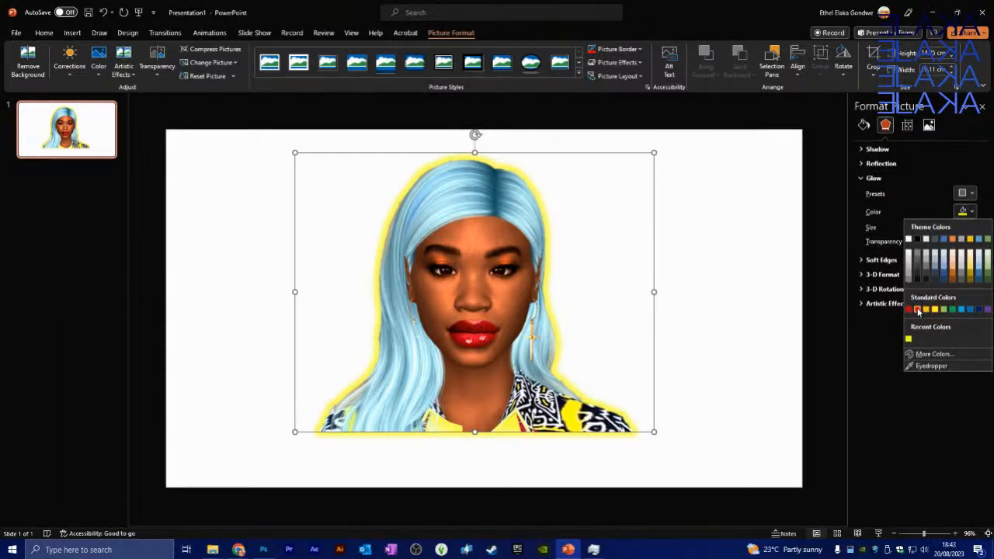
click(919, 310)
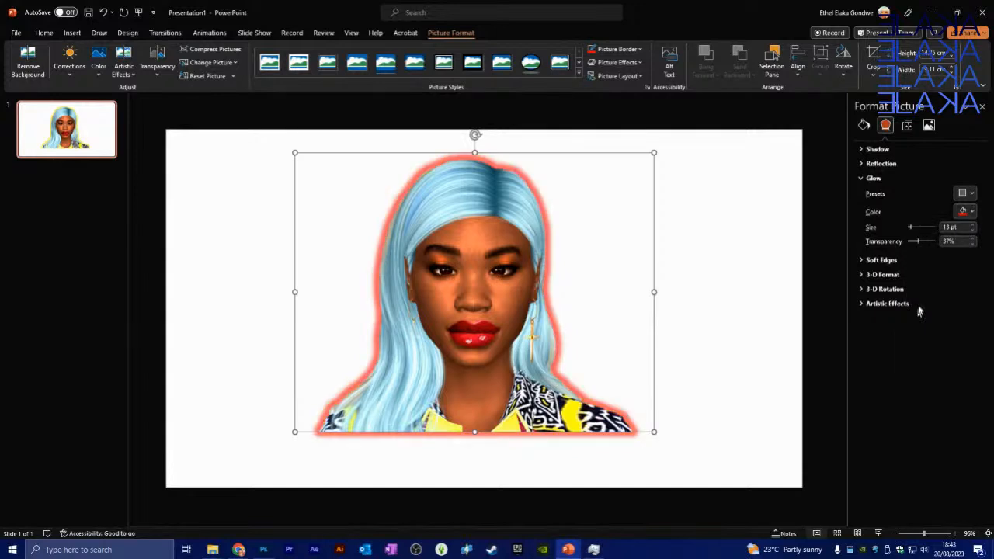
click(961, 213)
click(921, 243)
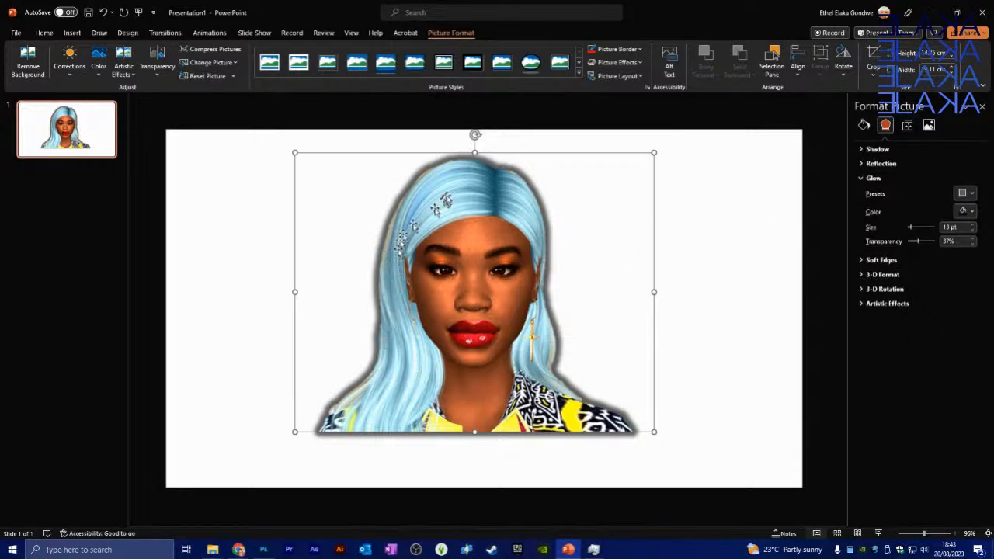
click(972, 211)
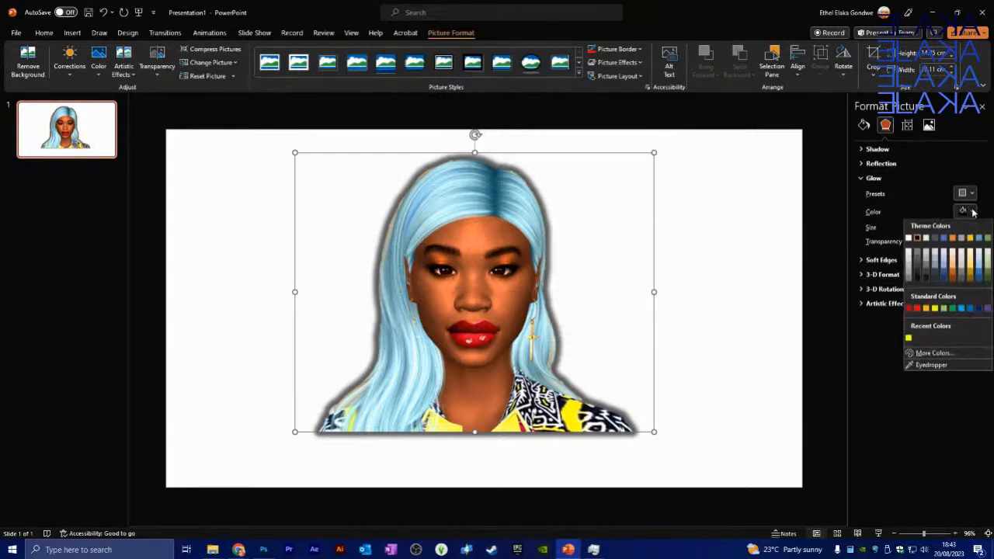
click(910, 239)
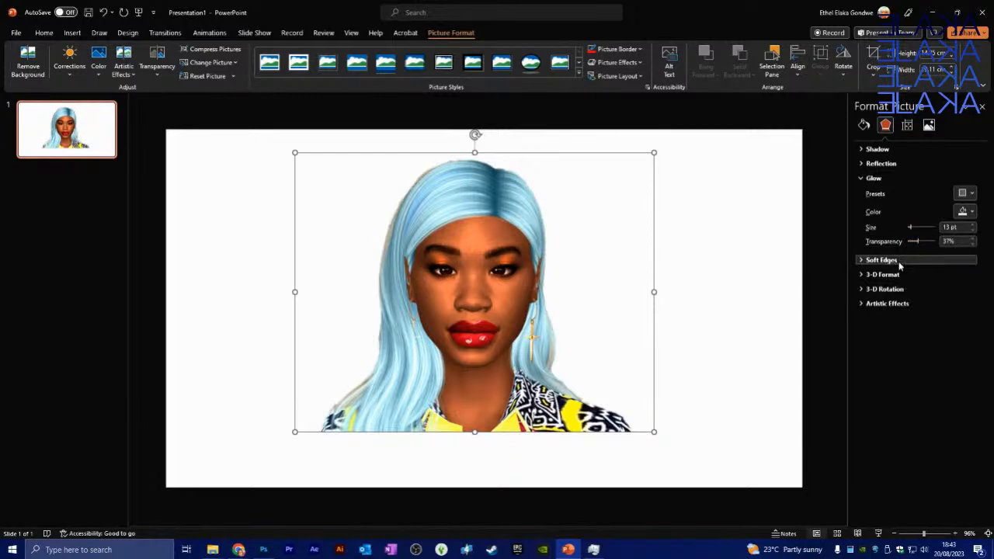
click(973, 215)
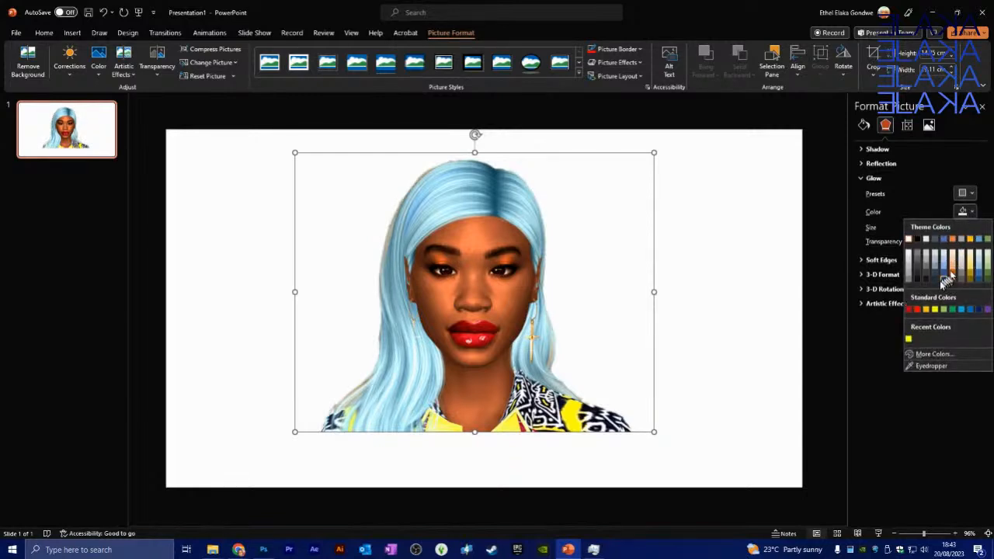
click(910, 342)
click(728, 286)
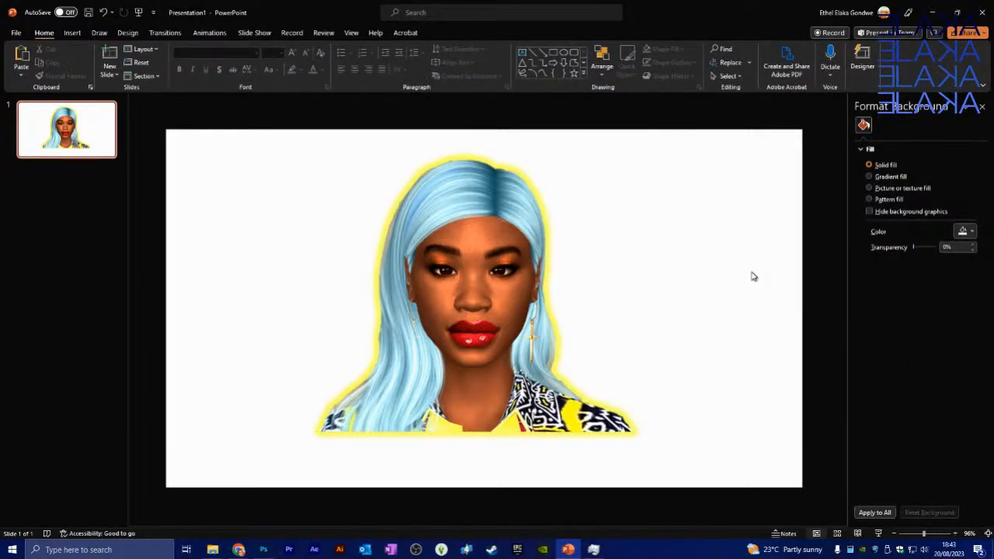
Shrink the character picture proportionally and place it in the slide's lower-left corner.
click(472, 240)
drag(472, 240, 470, 269)
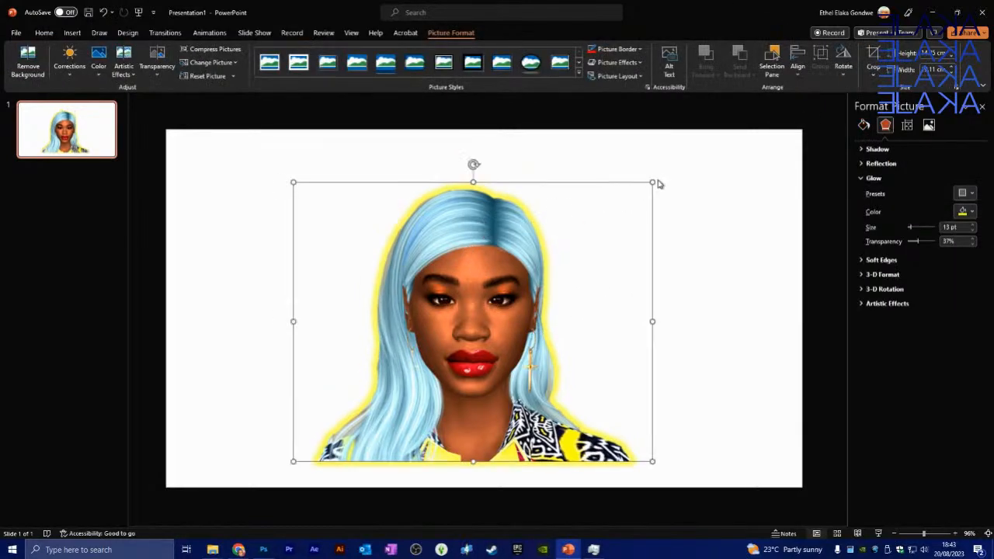
drag(652, 181, 523, 271)
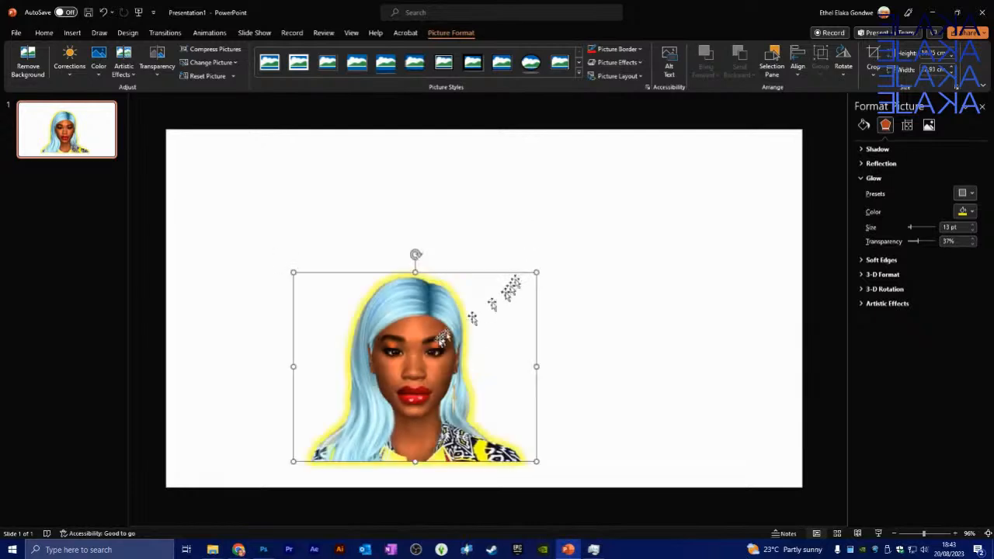
mouse_move(423, 345)
mouse_down()
mouse_move(510, 287)
mouse_move(436, 332)
mouse_up()
drag(632, 206, 654, 220)
drag(511, 252, 271, 334)
click(571, 179)
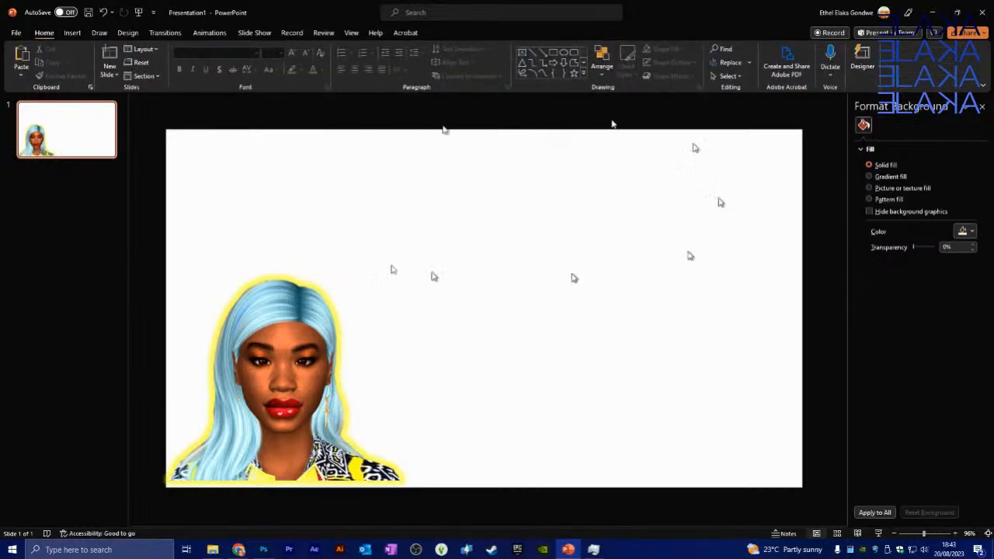
click(73, 34)
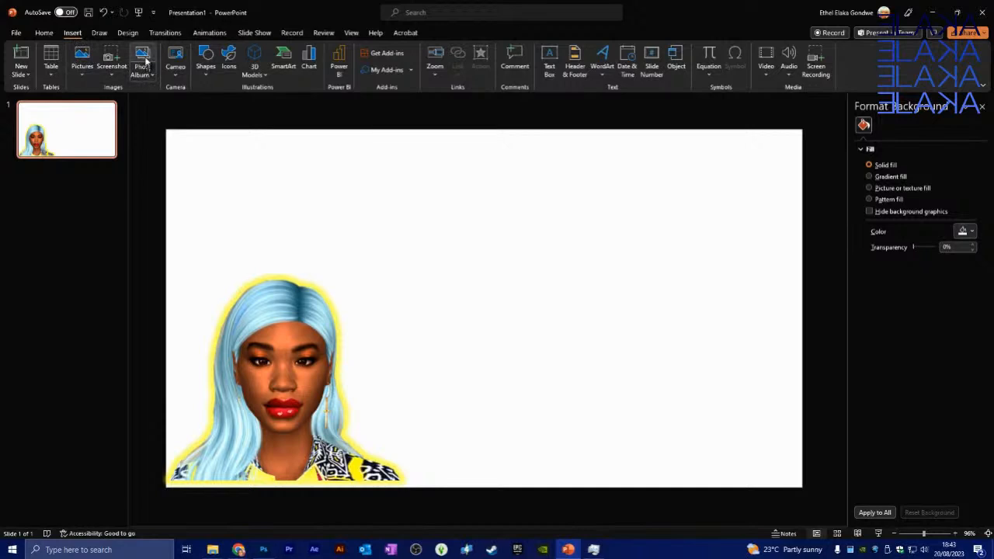
click(143, 59)
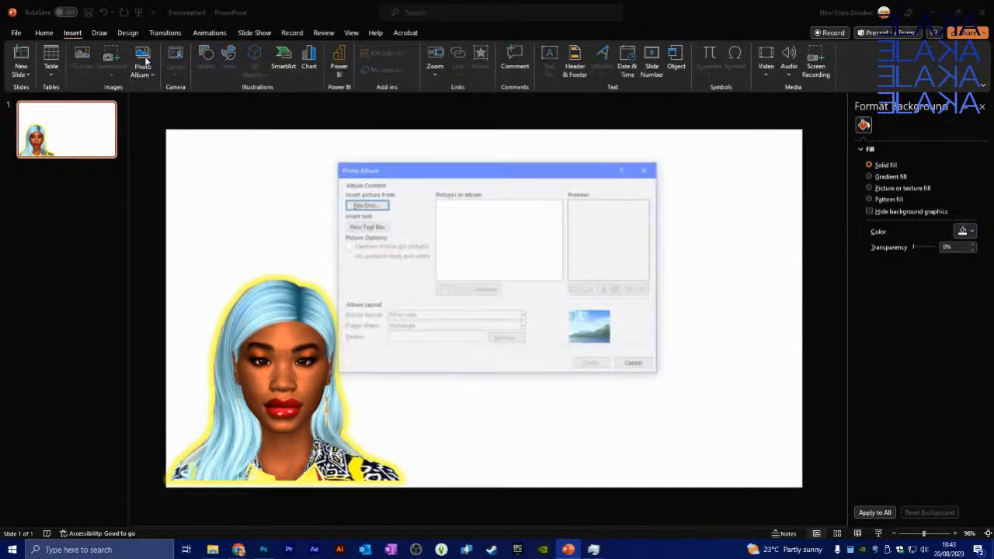
click(635, 364)
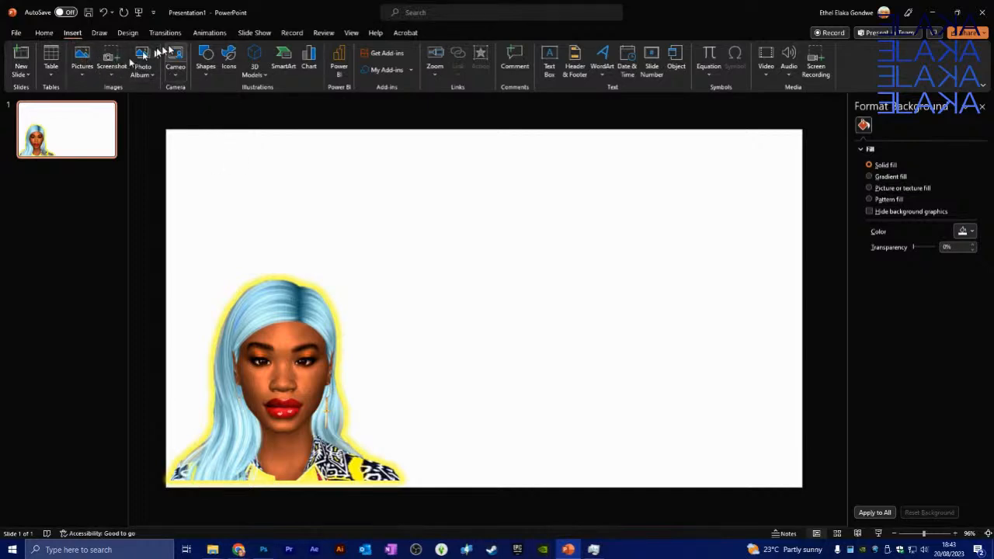
Insert the house-front picture 2022-07-28_23-35-28-349_[neecxle] bohodreams.png from the device's The Sims 4 Screenshots folder.
click(83, 69)
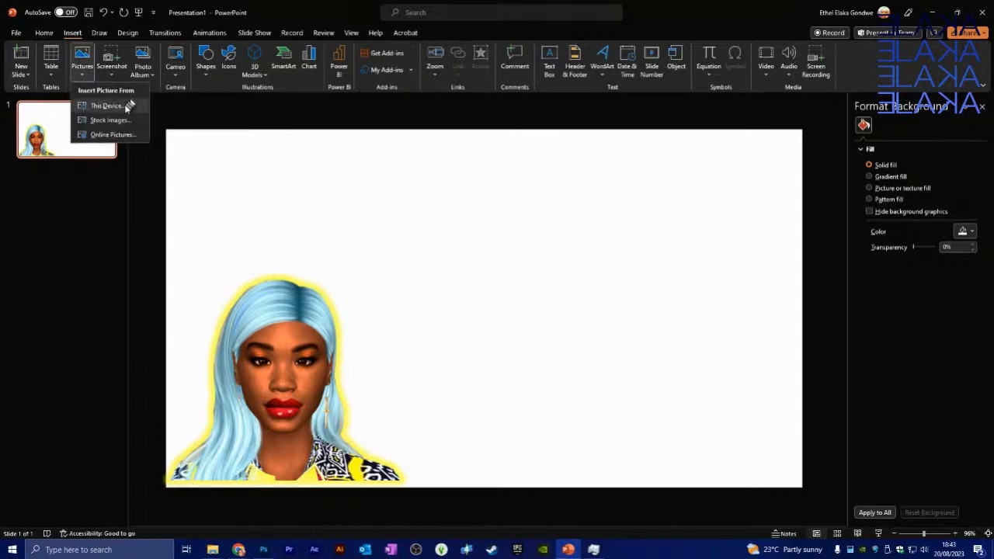
click(123, 108)
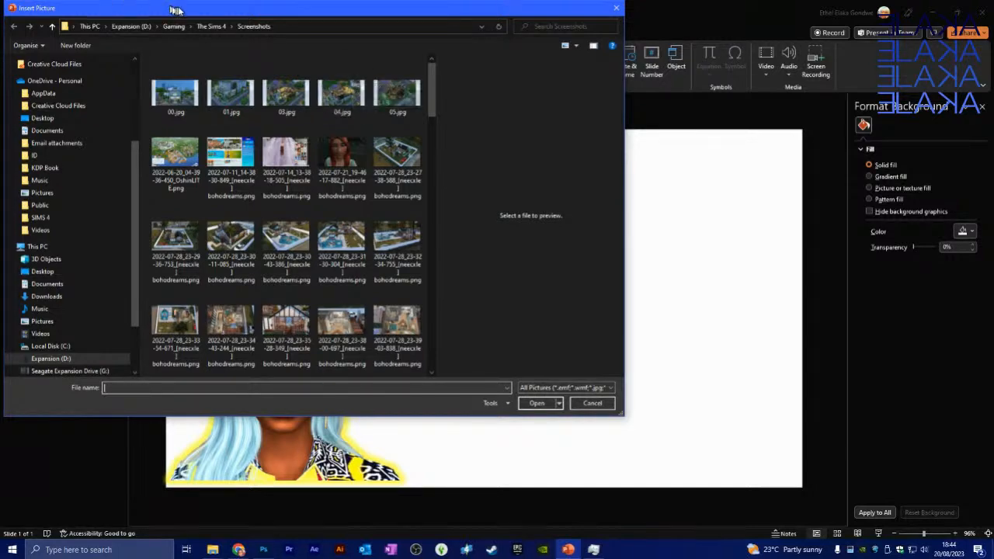
drag(172, 8, 263, 17)
drag(728, 422, 805, 478)
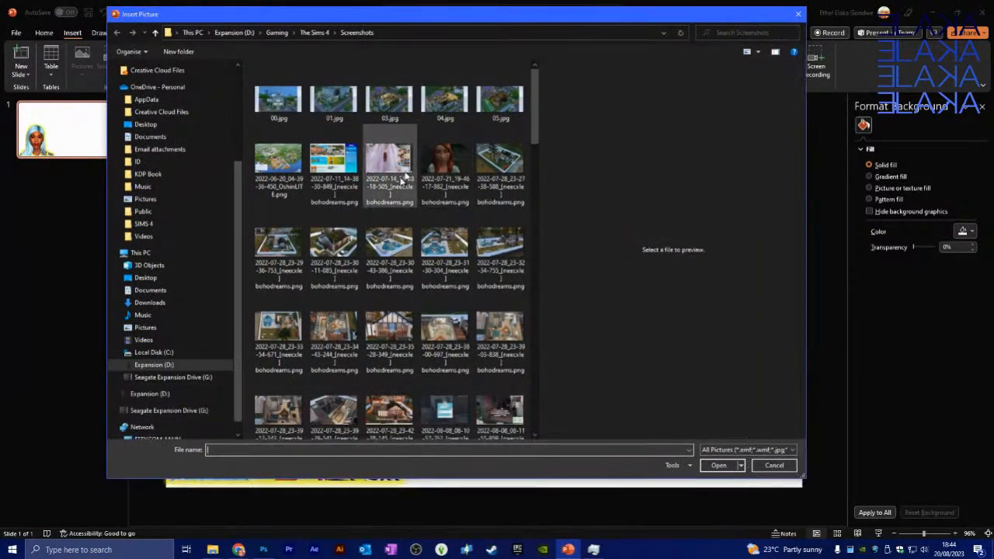
scroll(334, 222, down, 5)
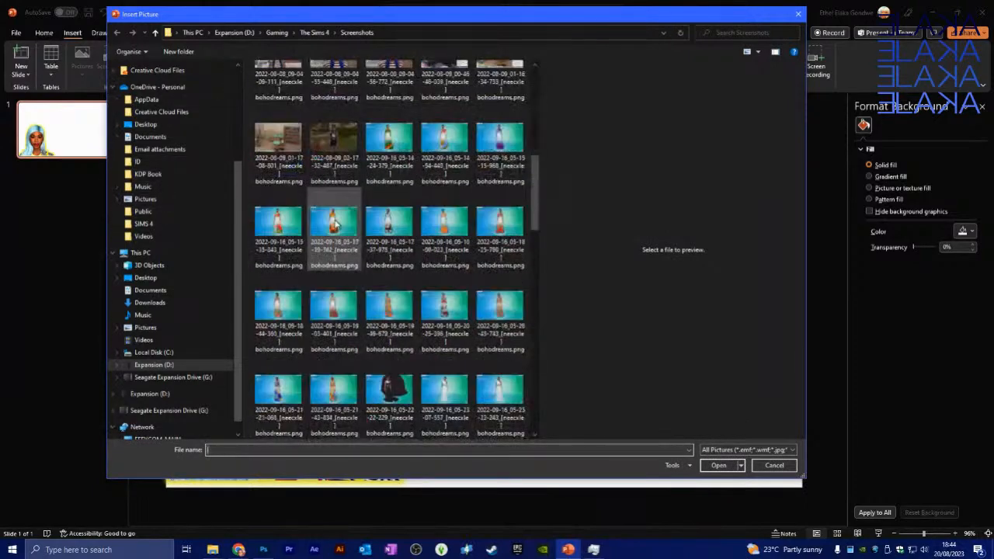
scroll(336, 203, up, 2)
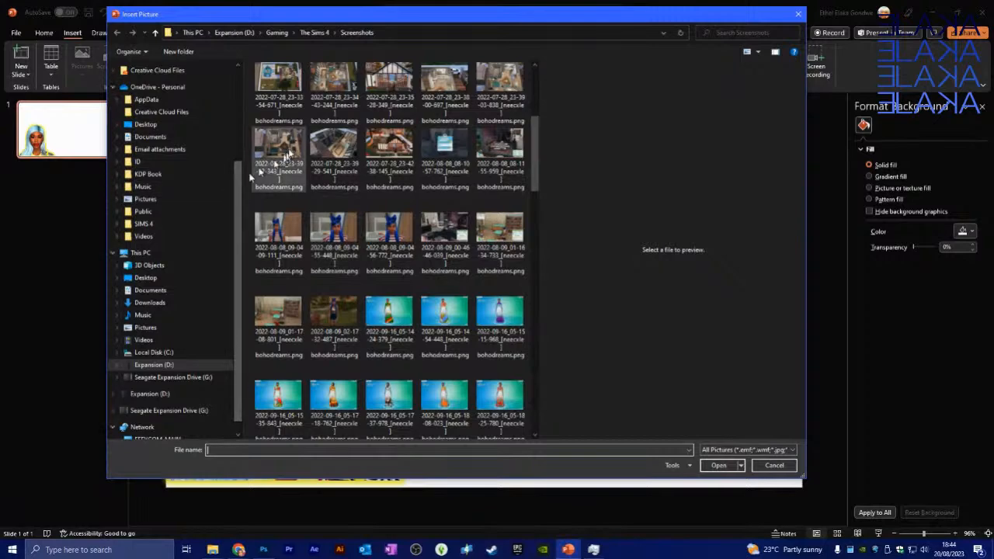
click(382, 91)
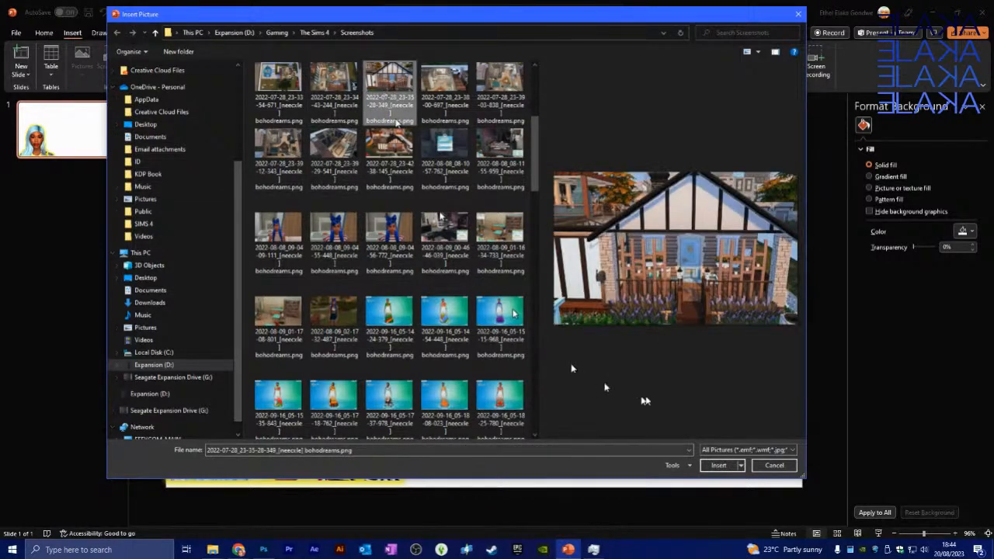
click(720, 465)
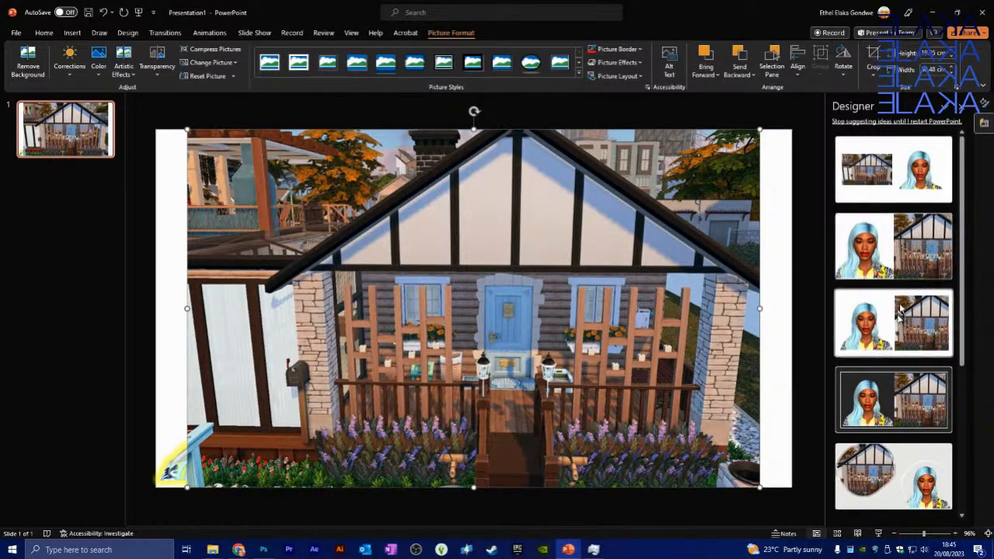
Apply the Designer layout with the house picture in a rounded blob shape and the character inside a curved white outline.
scroll(924, 225, down, 2)
scroll(924, 225, down, 1)
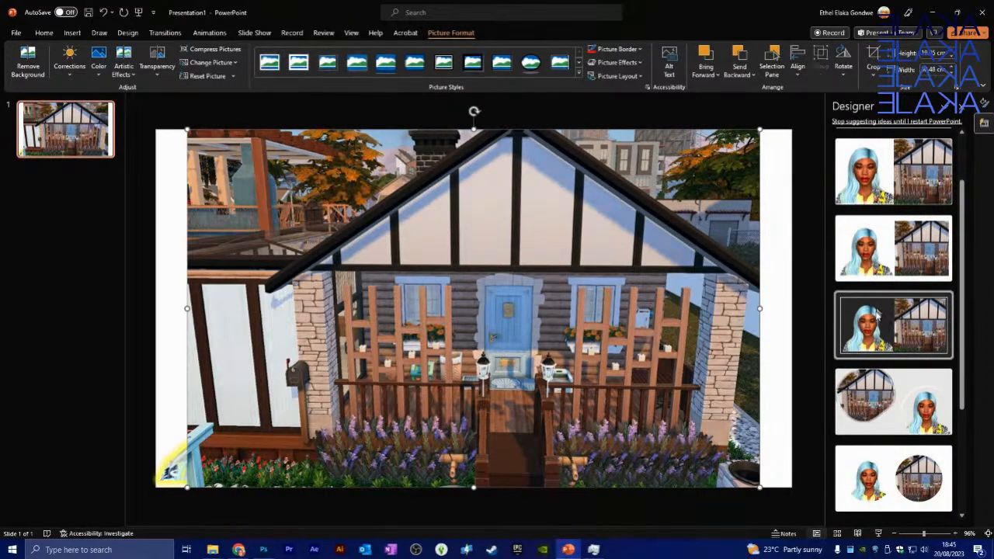
scroll(893, 307, down, 3)
scroll(912, 289, down, 2)
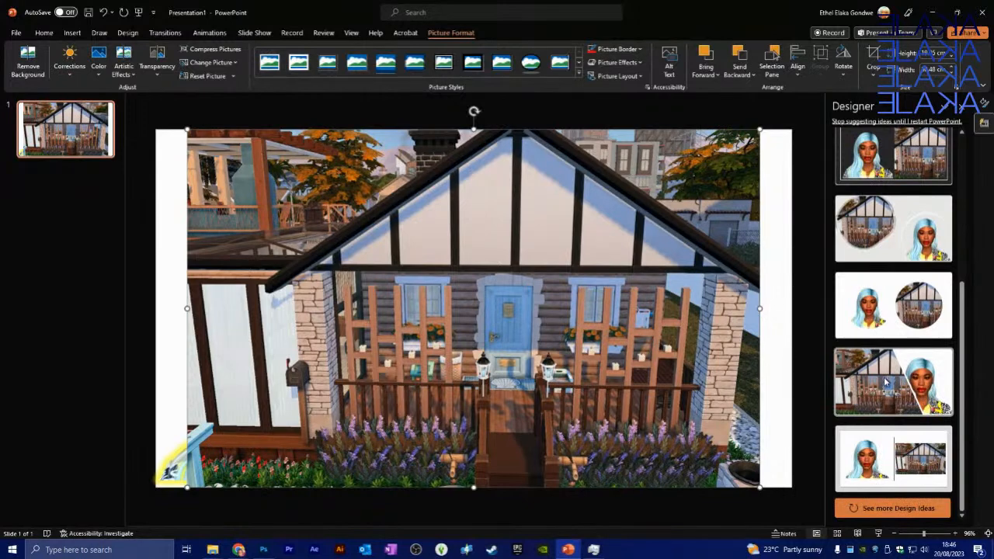
click(904, 231)
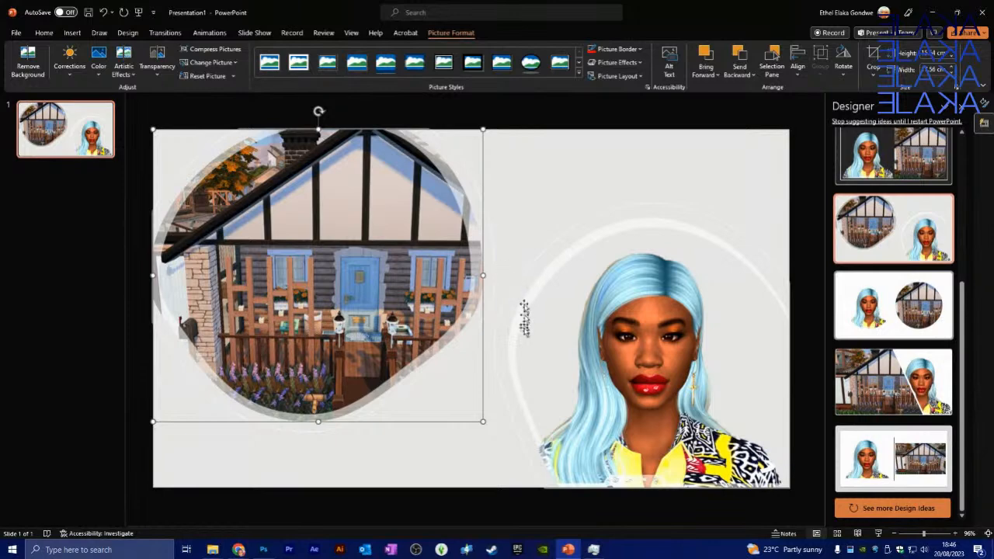
click(551, 179)
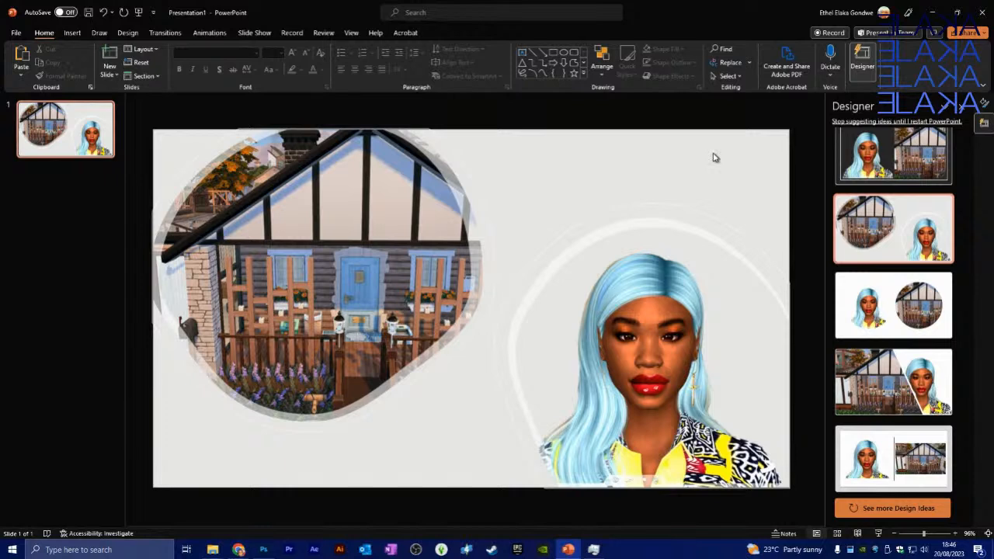
Give the character picture an 18 pt glow in the recently used yellow with 53% transparency.
click(649, 311)
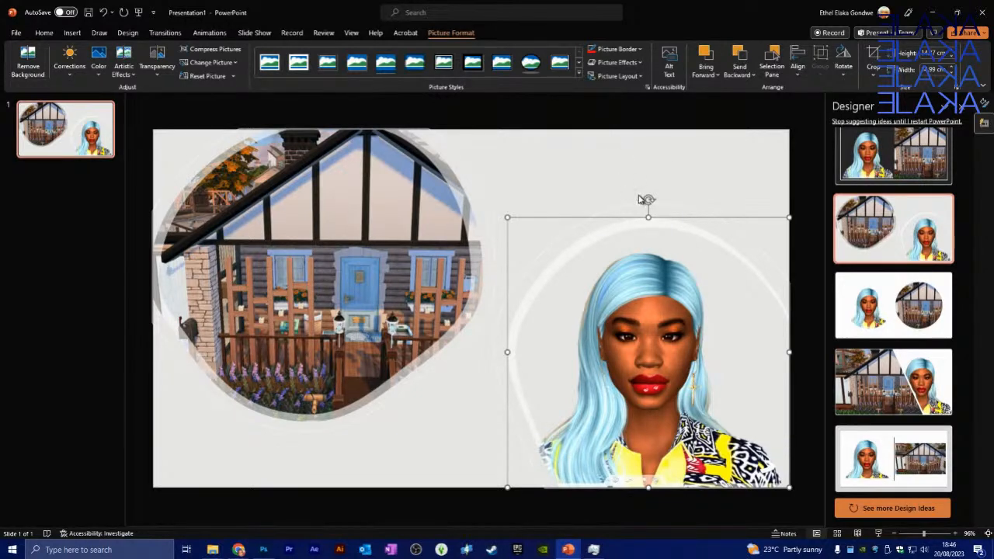
click(637, 64)
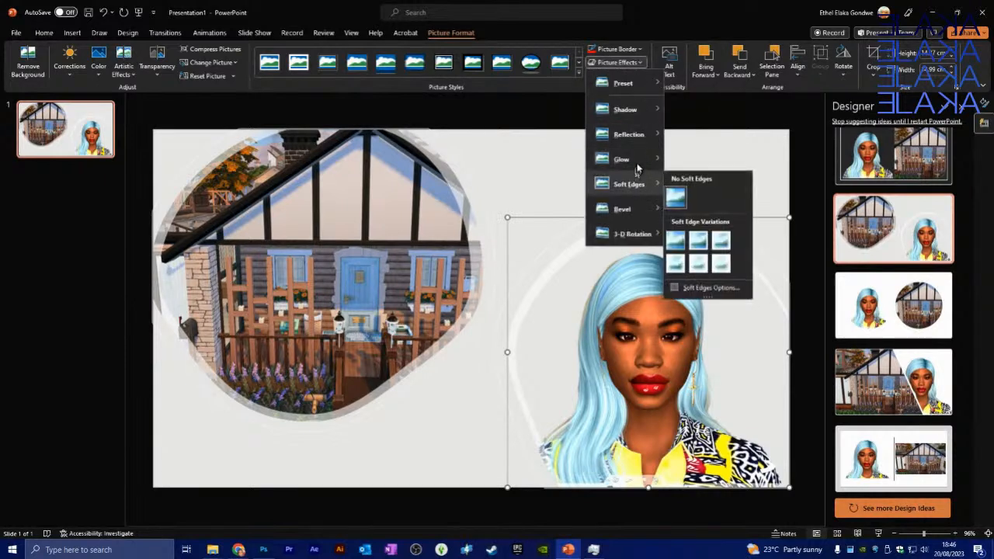
mouse_move(639, 163)
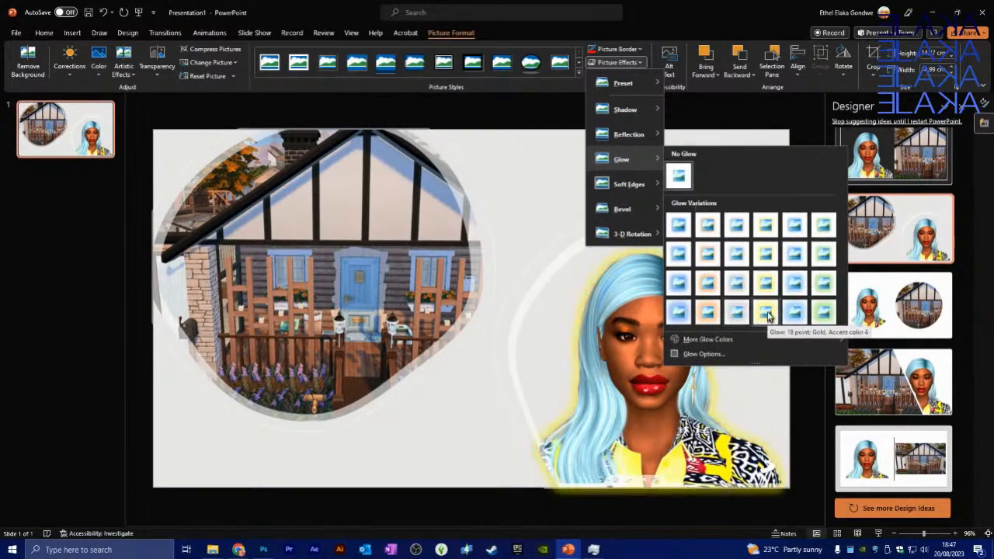
click(704, 354)
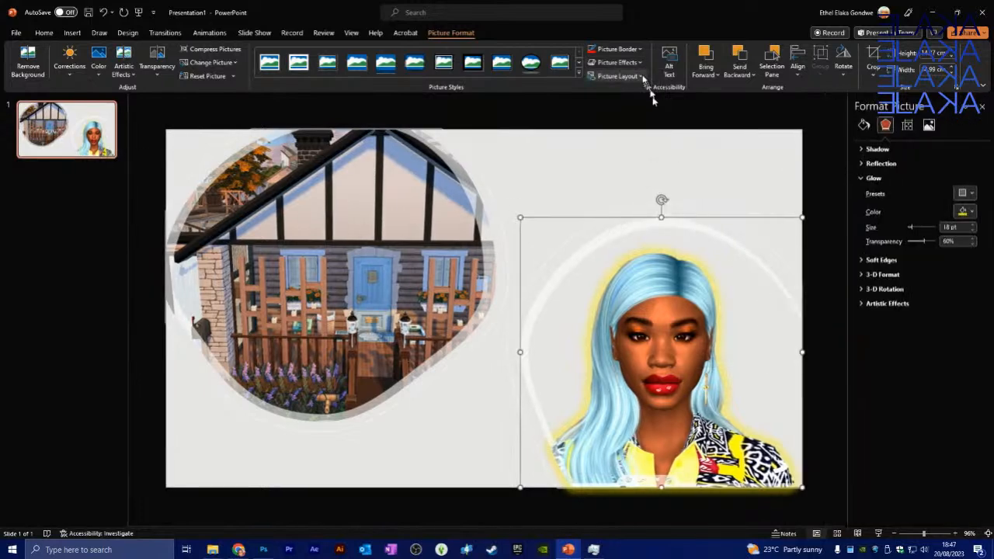
click(967, 211)
click(909, 340)
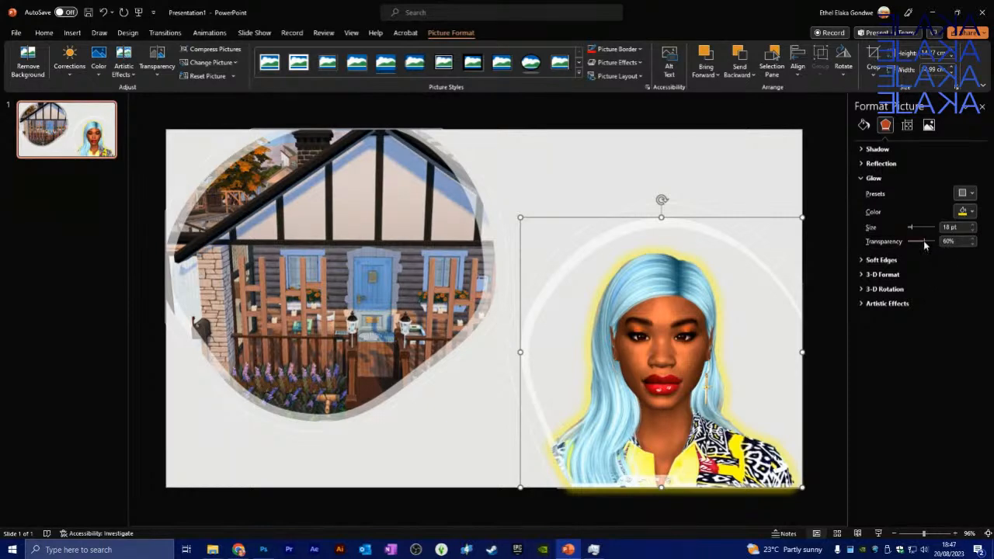
mouse_move(925, 245)
mouse_down()
mouse_move(912, 243)
mouse_move(923, 243)
mouse_up()
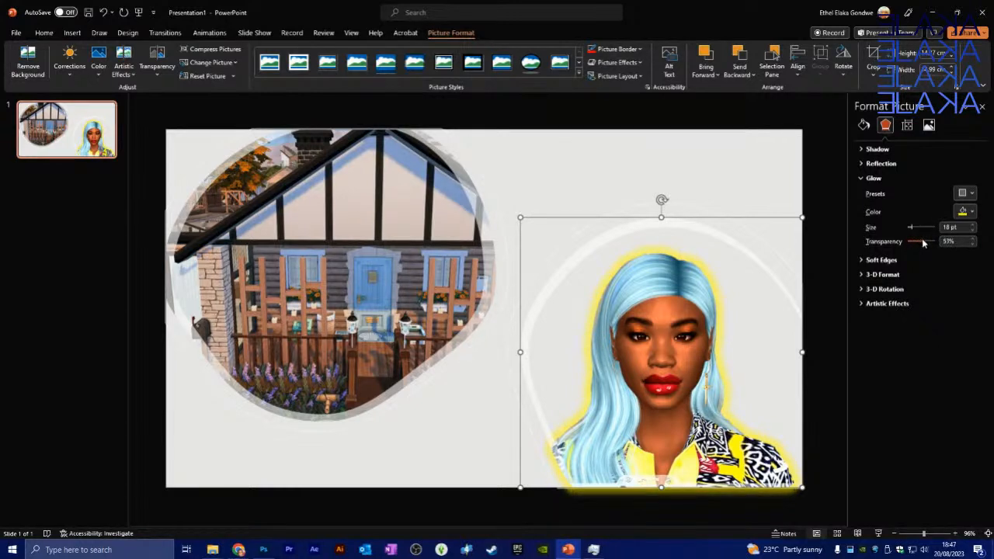
click(838, 153)
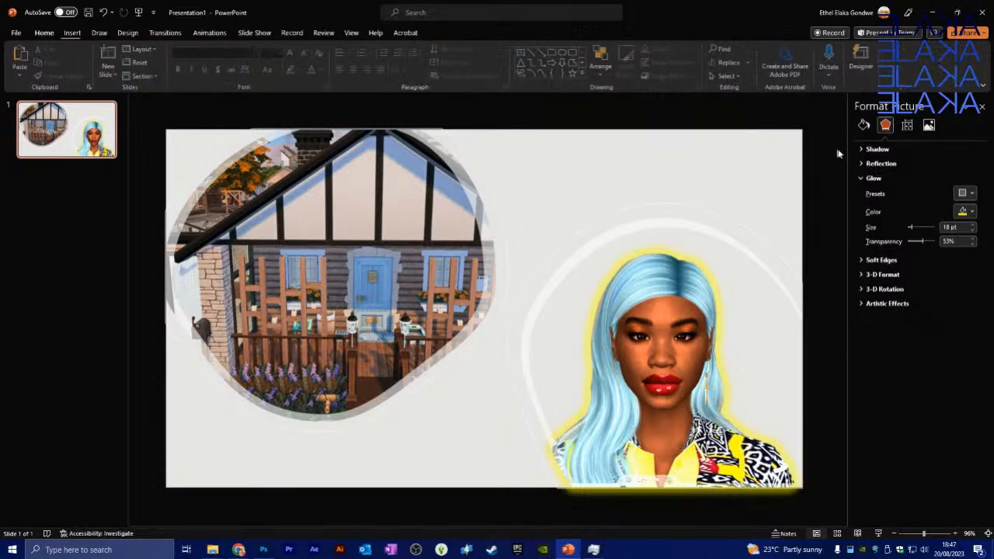
click(672, 219)
click(681, 159)
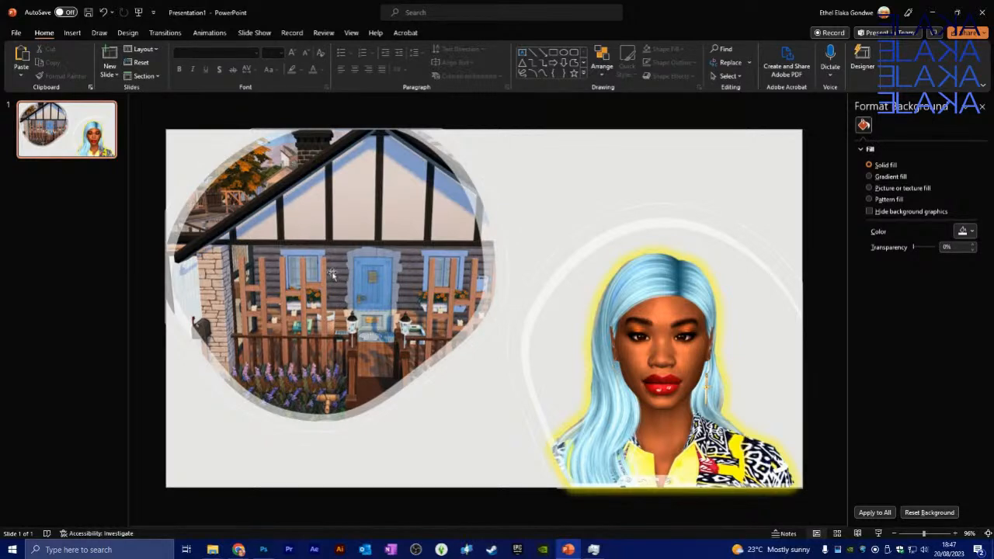
Insert the "MOVING BOXES" stock photo of a taped box and carpet rolls, shrink it, and place it above the character.
click(72, 34)
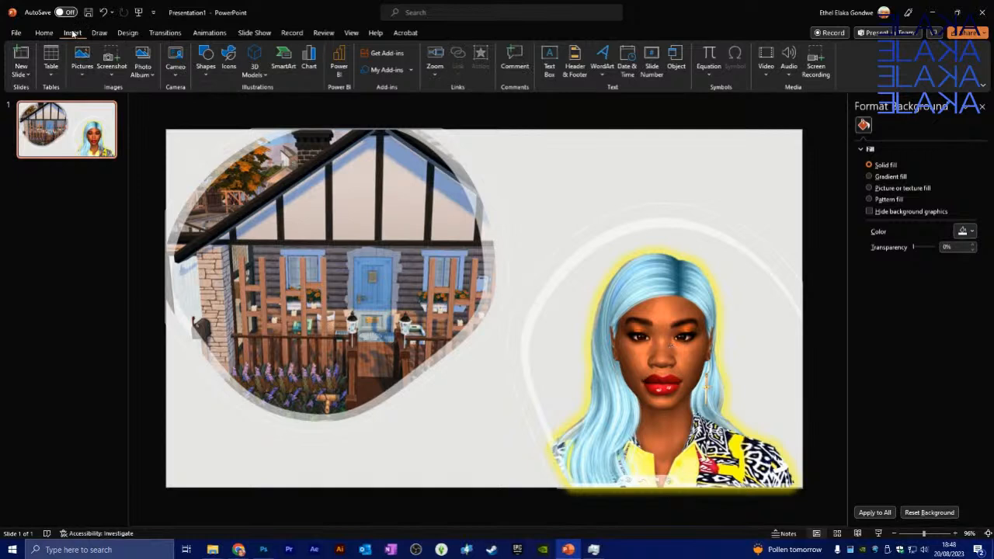
click(84, 78)
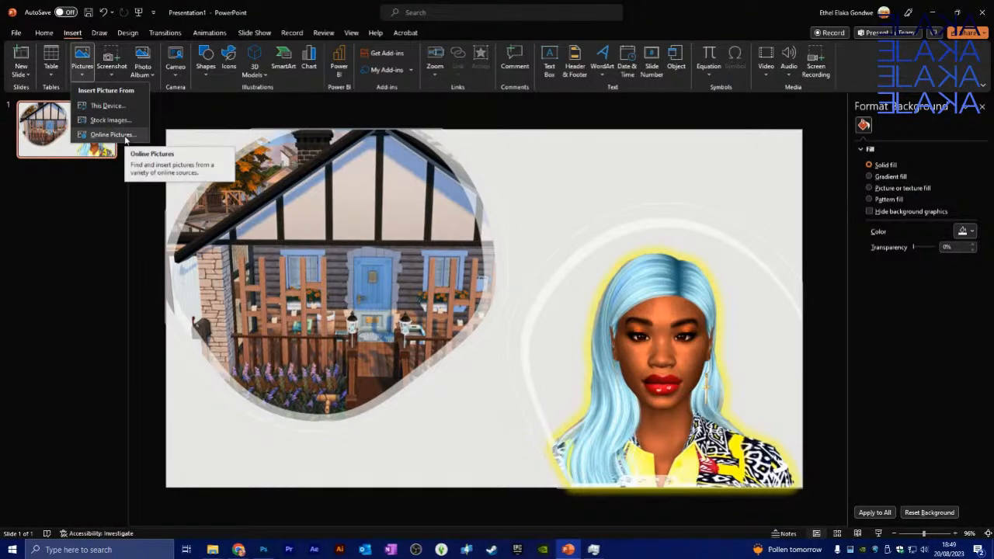
click(125, 137)
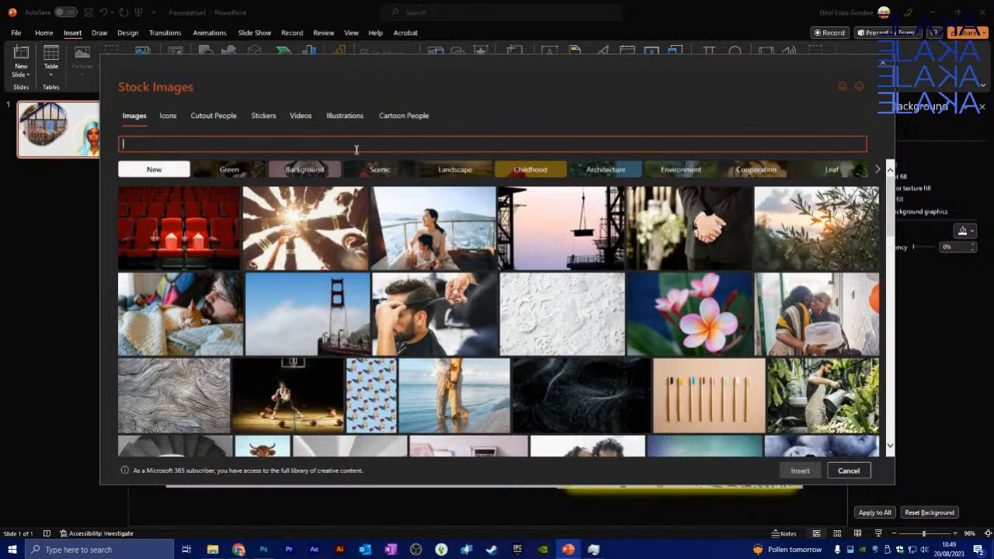
drag(470, 65, 424, 503)
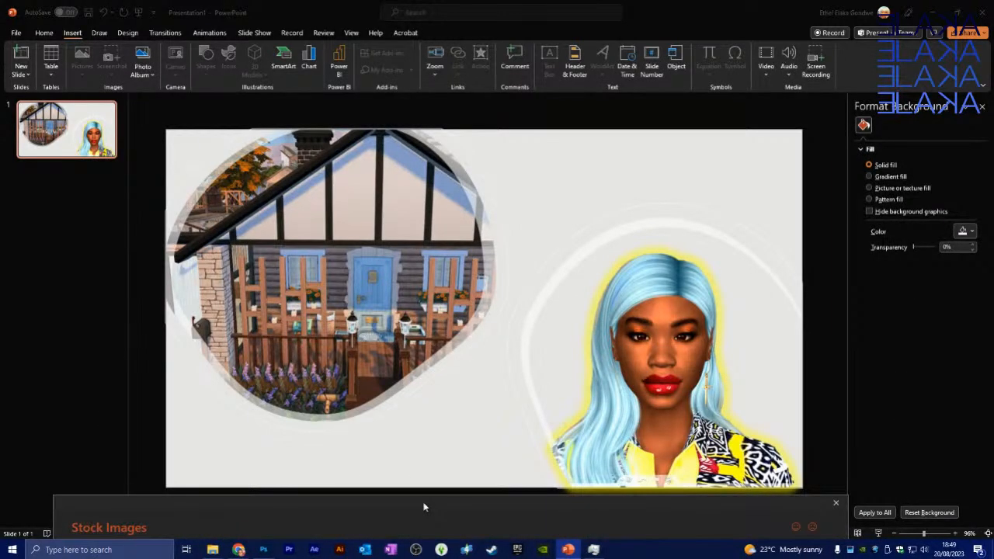
drag(424, 507, 479, 53)
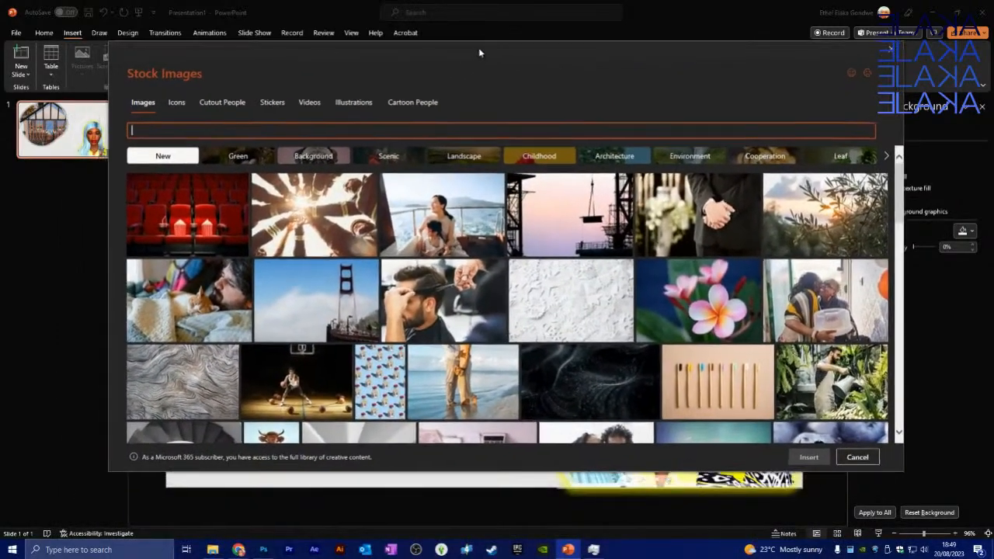
text(MOVING BOXES)
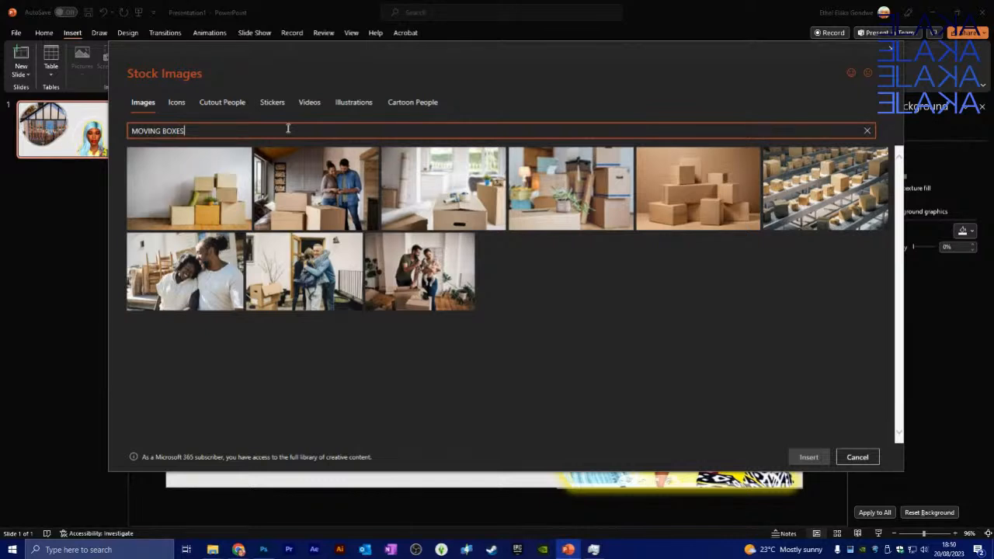
click(460, 217)
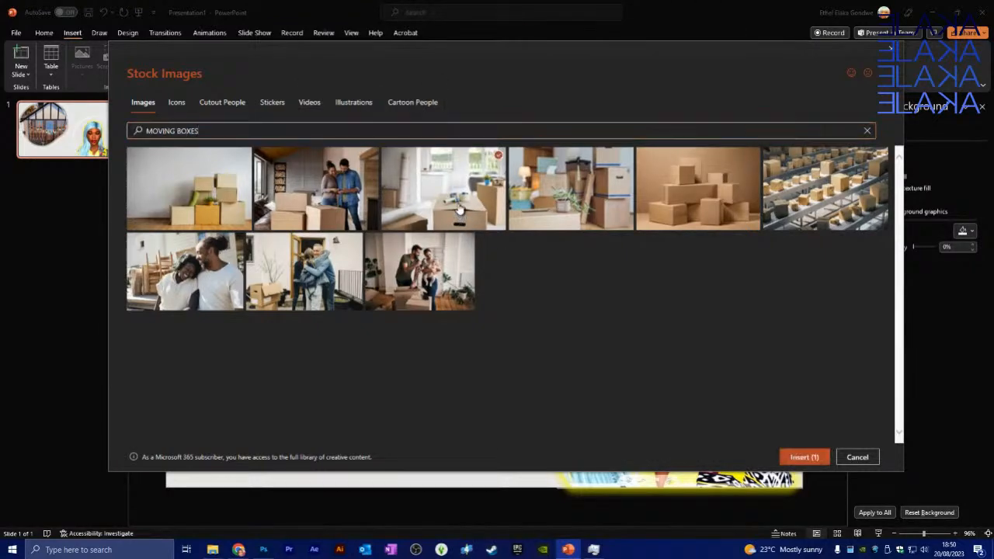
click(804, 457)
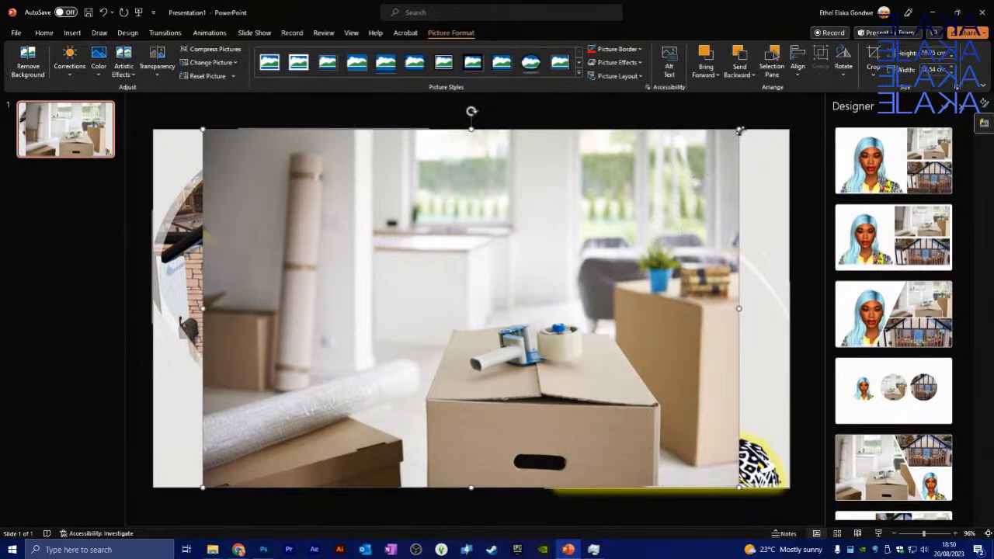
drag(739, 132, 402, 377)
drag(300, 422, 596, 216)
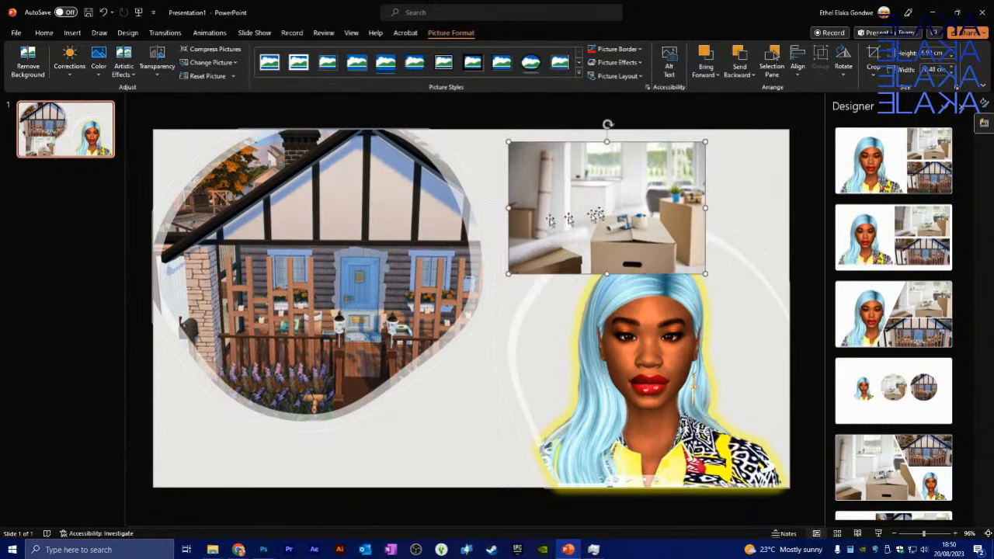
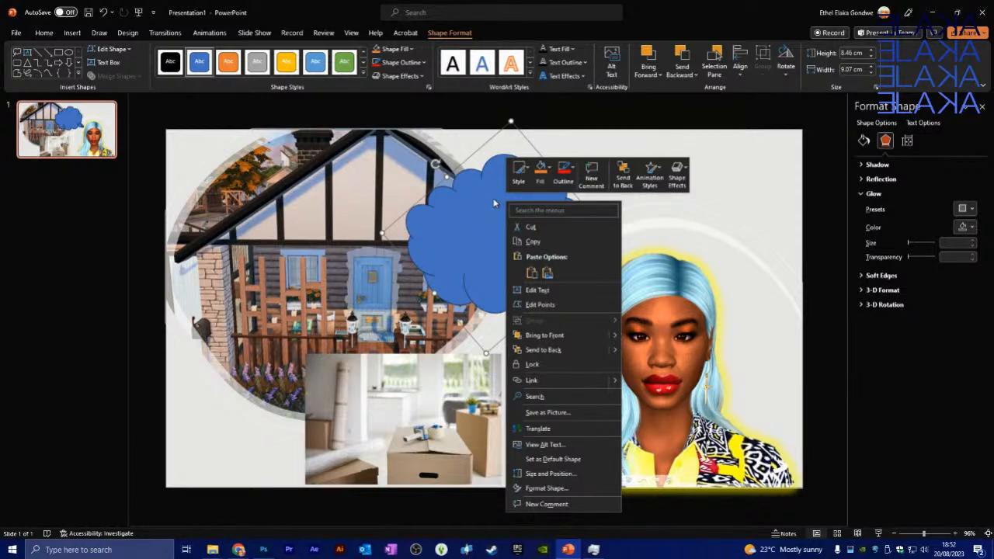
Fill the thought cloud shape with the "MOVING BOXES" stock photo of the taped box and carpet rolls.
click(559, 488)
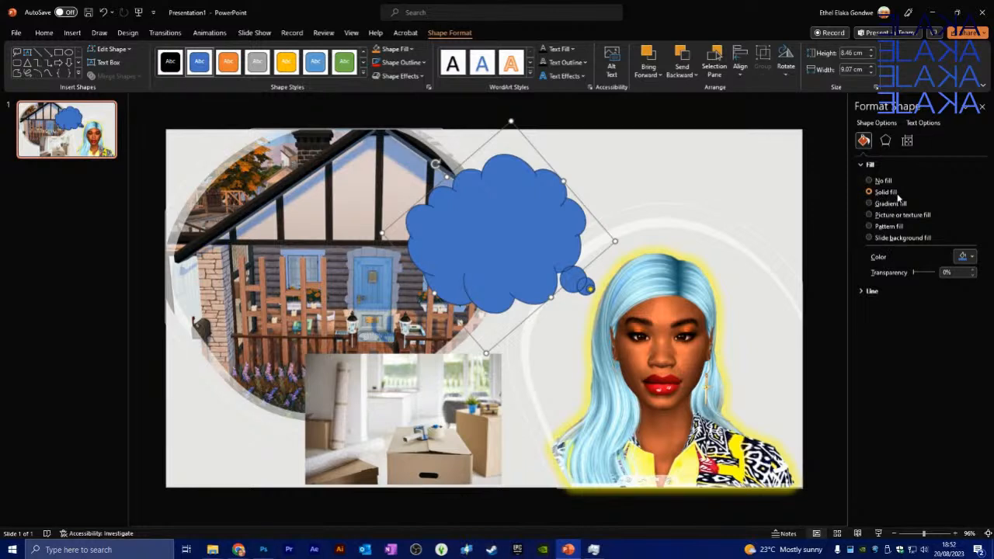
click(895, 219)
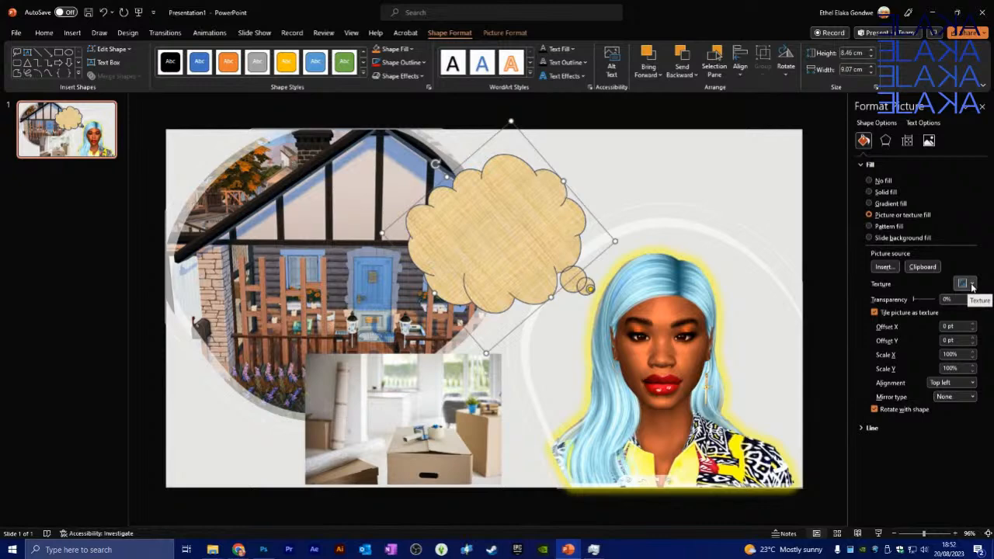
click(884, 267)
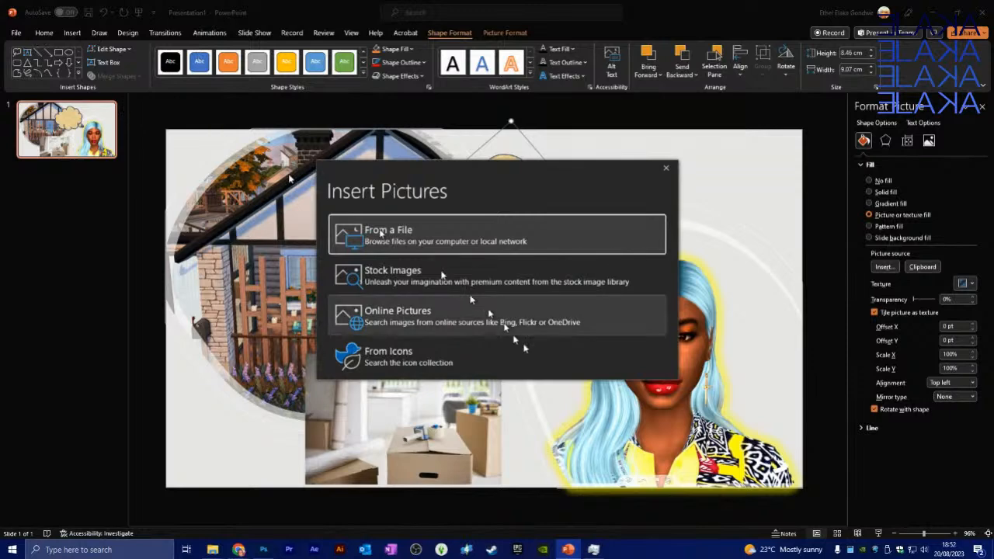
click(419, 274)
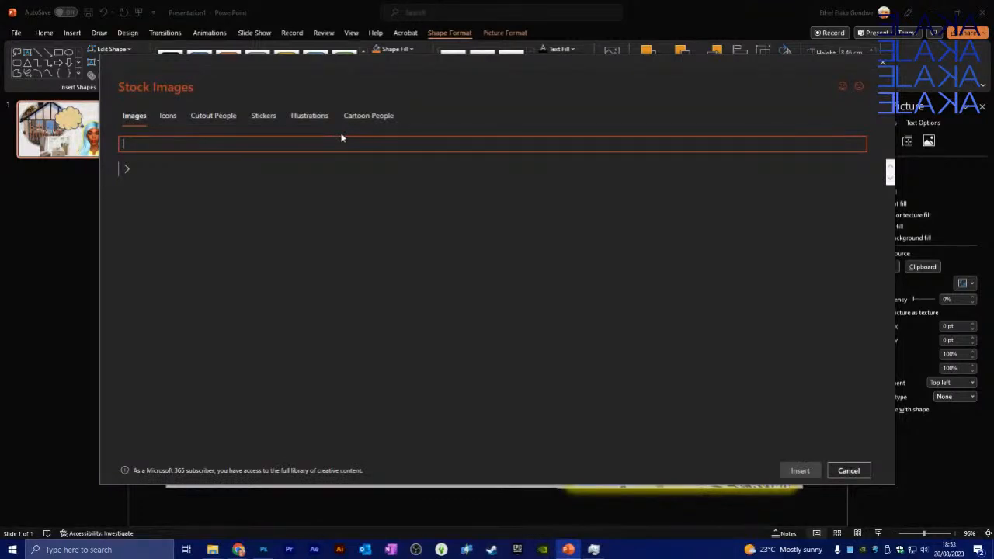
text(MOVING BOXES)
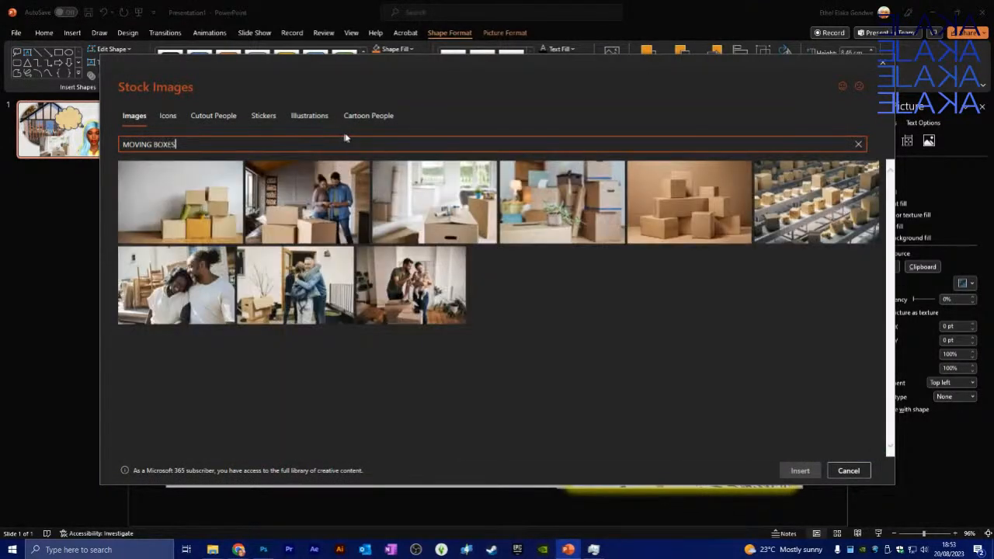
click(431, 218)
click(787, 470)
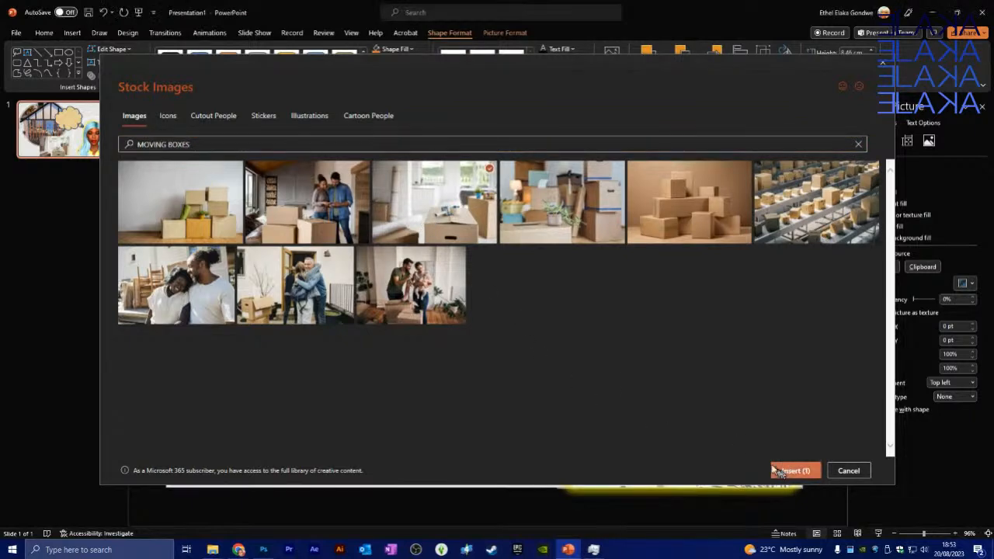
Delete the separate moving-boxes picture and nudge the picture-filled thought cloud slightly toward the house.
click(428, 397)
key(Delete)
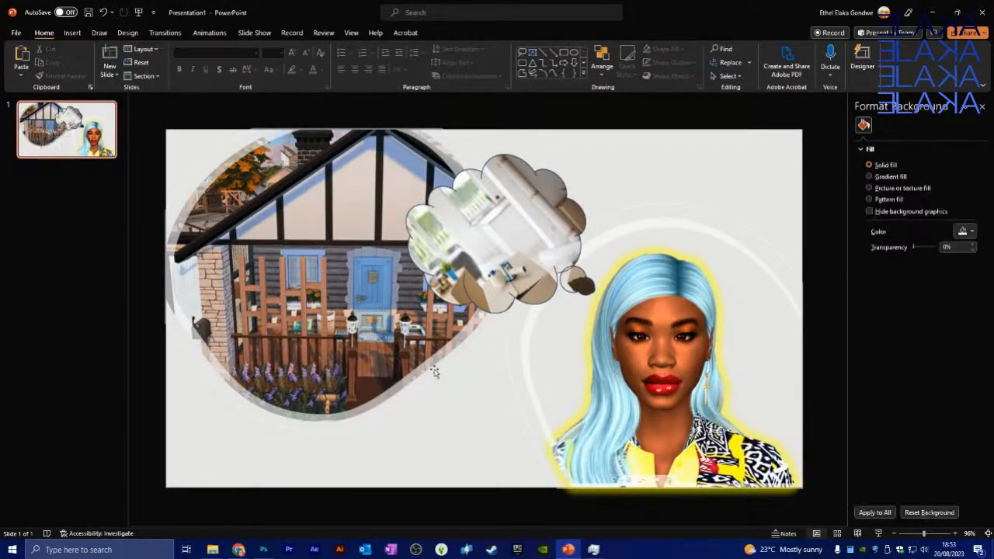
click(519, 237)
drag(519, 237, 507, 243)
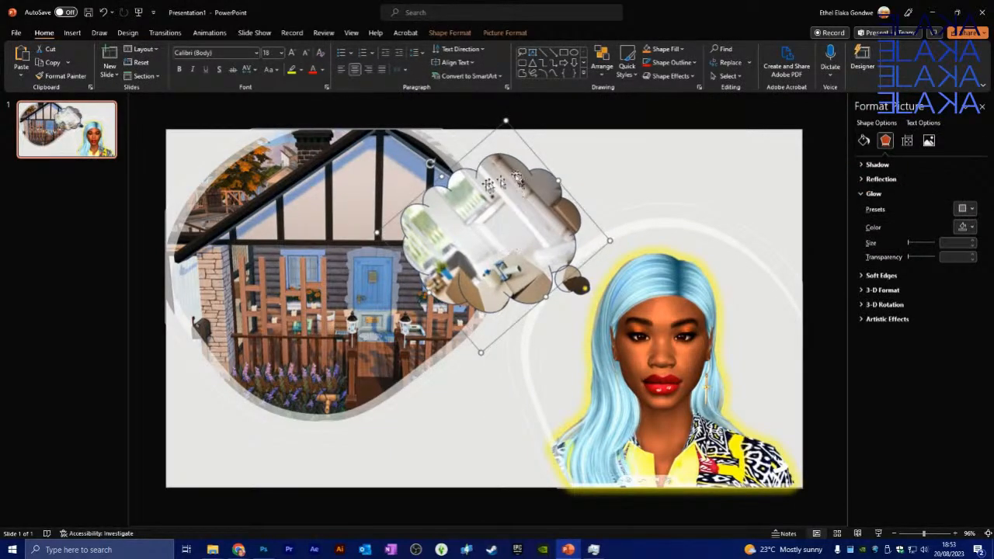
Change the thought cloud's outline to the darkest orange-brown theme color.
click(450, 33)
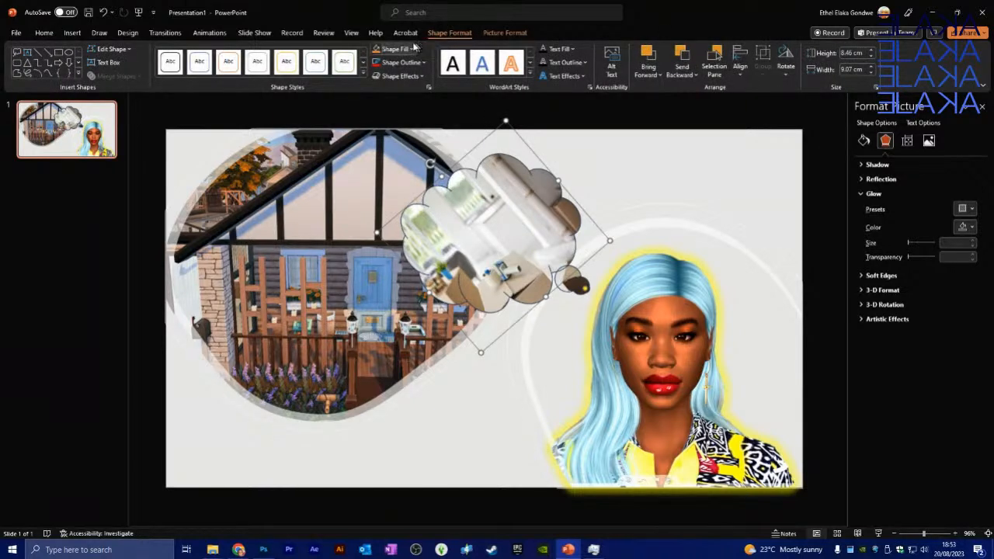
click(423, 62)
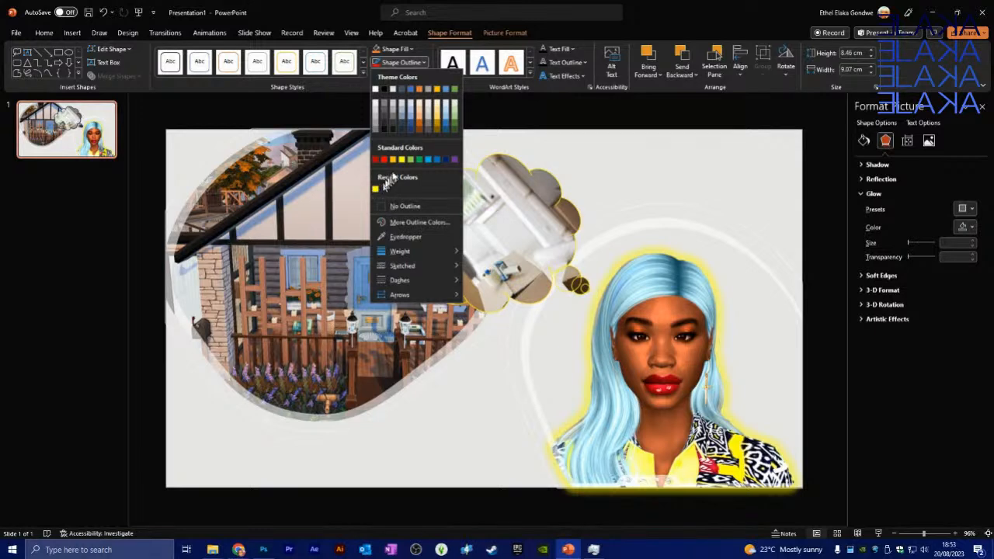
click(419, 133)
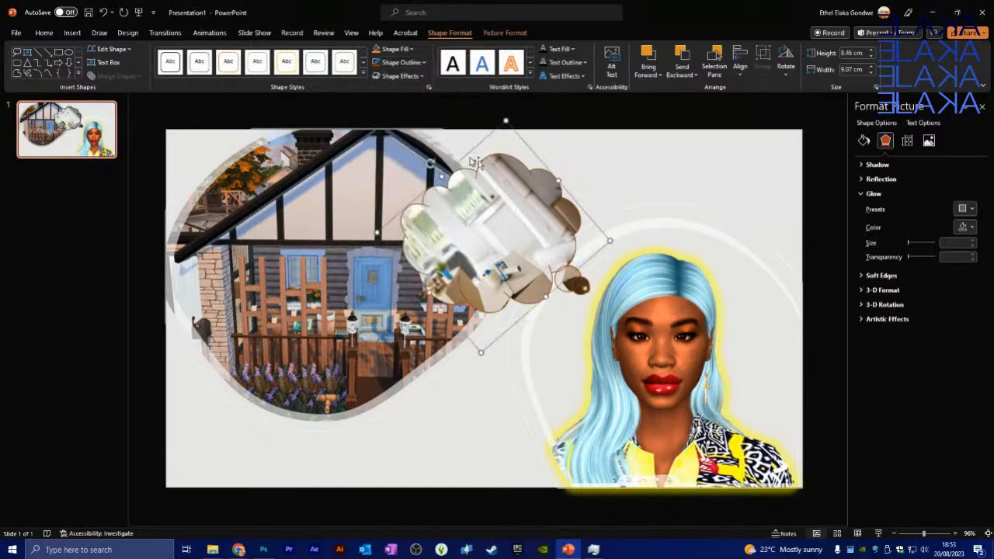
click(626, 166)
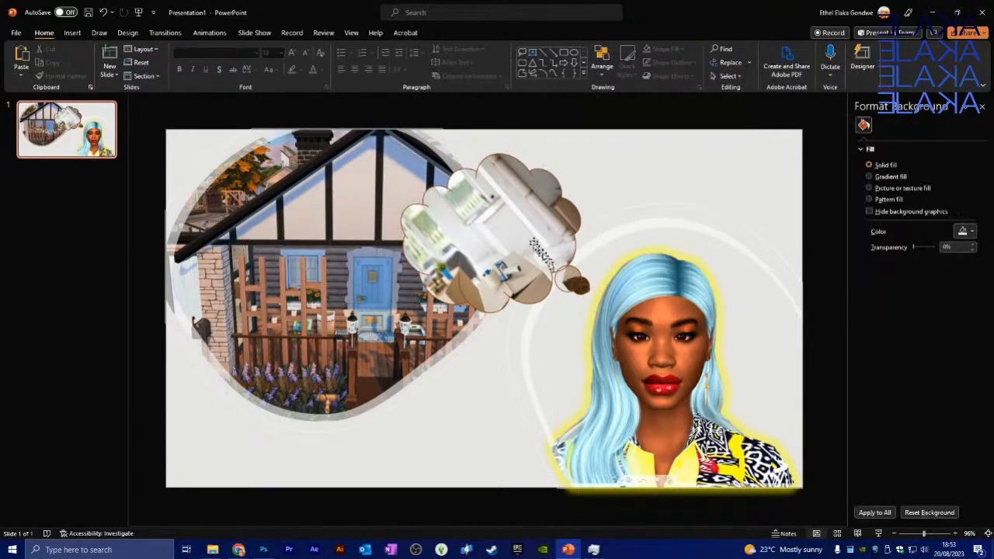
click(544, 260)
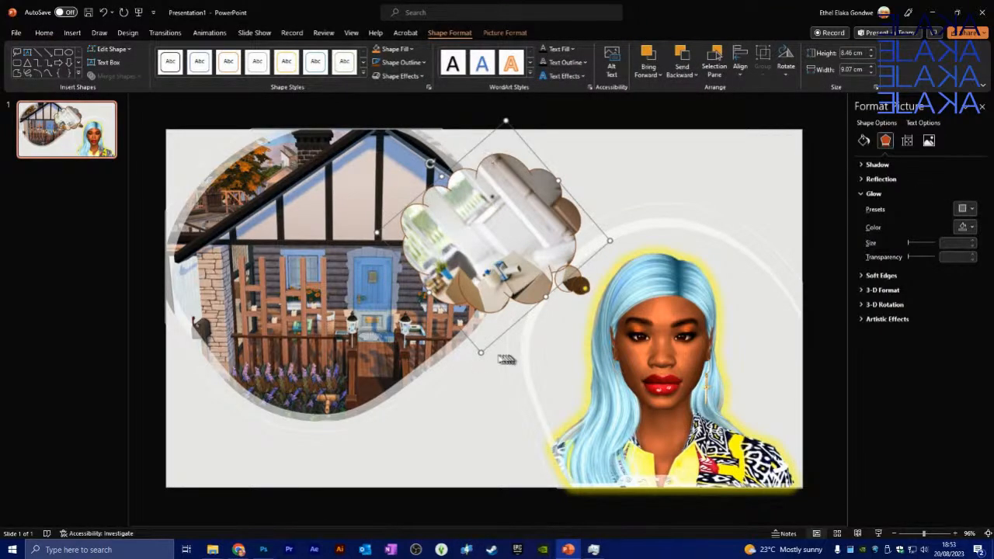
Enlarge the picture-filled thought cloud and shift it slightly toward the house, away from the character's head.
mouse_move(480, 356)
mouse_down()
mouse_move(464, 365)
mouse_move(475, 371)
mouse_up()
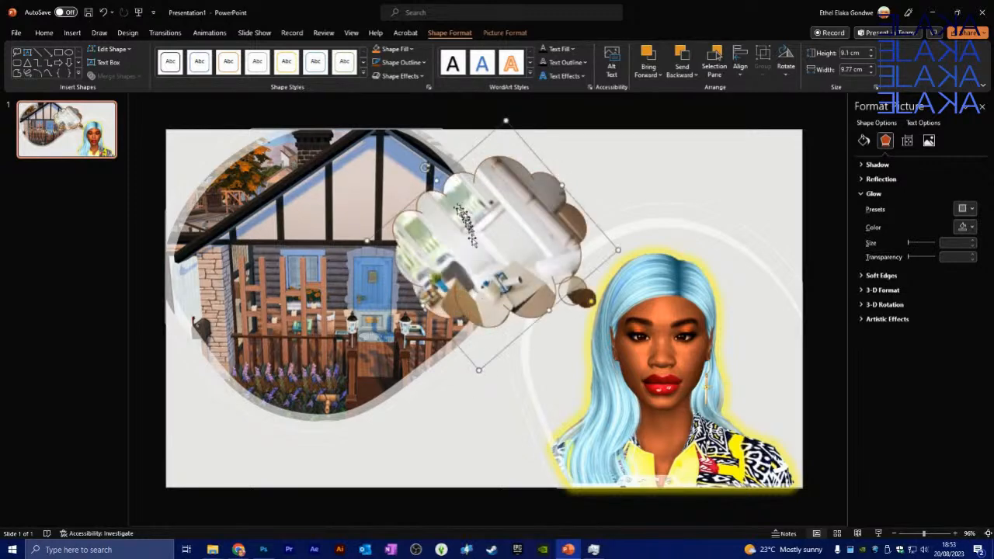
drag(425, 167, 417, 157)
click(731, 245)
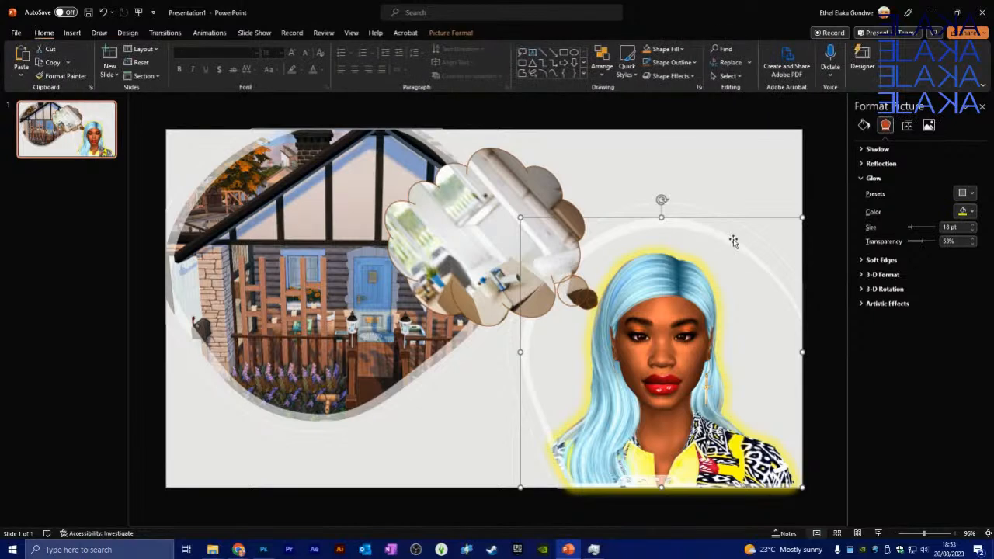
click(366, 318)
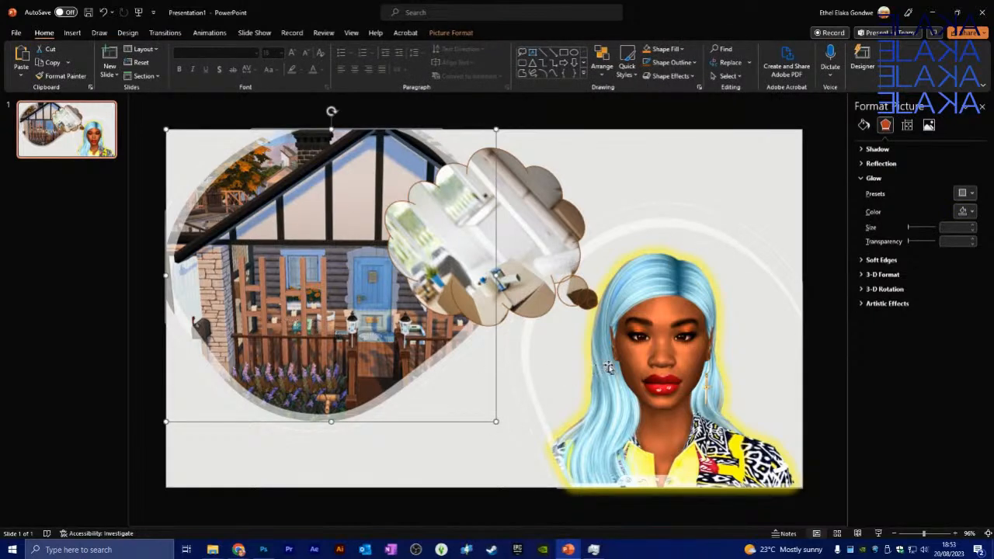
click(571, 367)
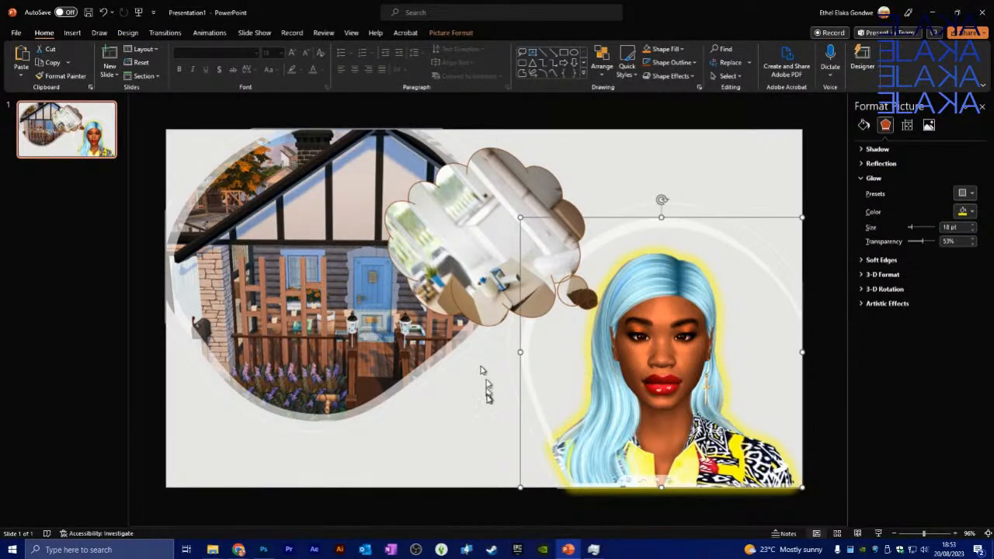
click(472, 392)
drag(499, 251, 487, 257)
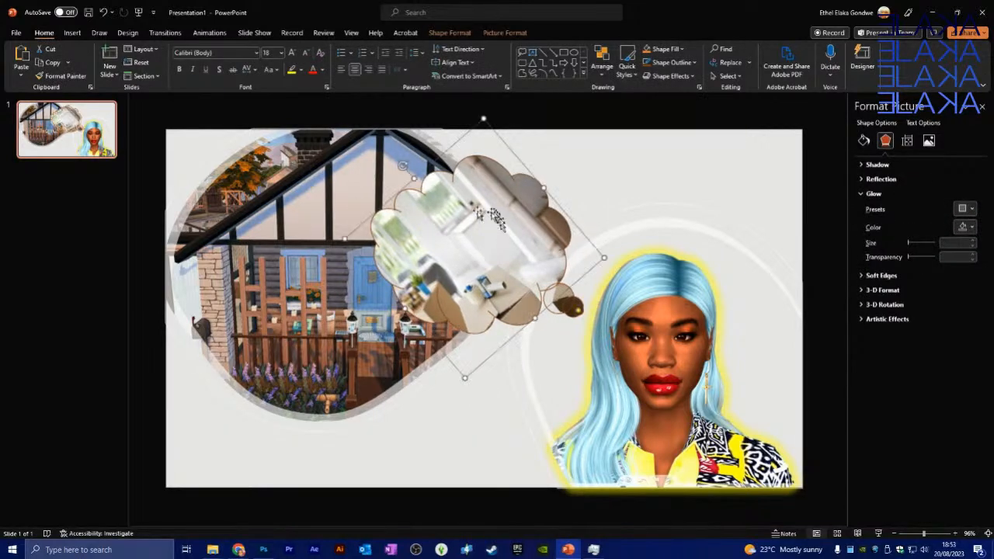
click(398, 440)
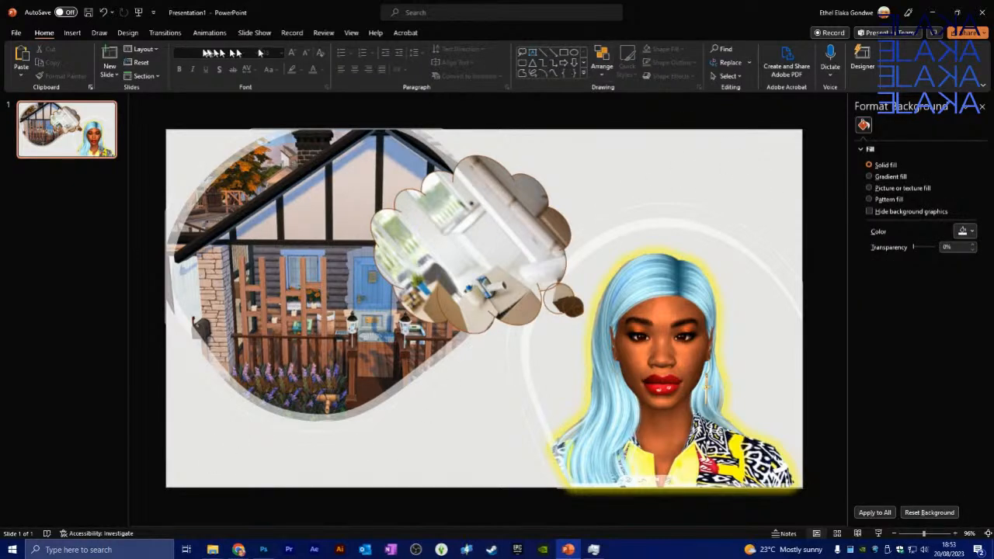
Insert the picture cropped-cropped-Elaka-New-Logo-landscape.png from the ELAKA folder's ART WORK subfolder.
click(72, 33)
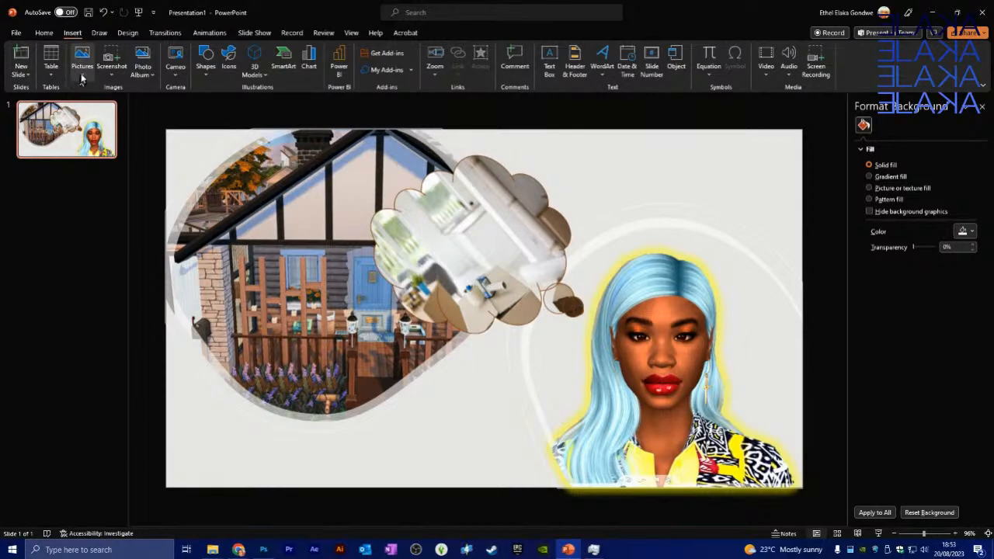
click(83, 61)
click(104, 105)
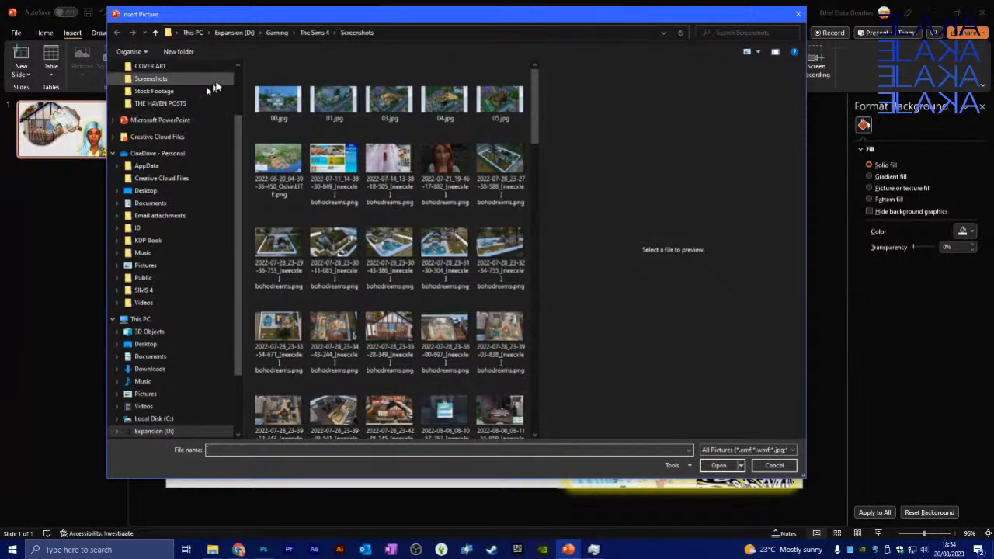
scroll(167, 122, up, 2)
click(159, 137)
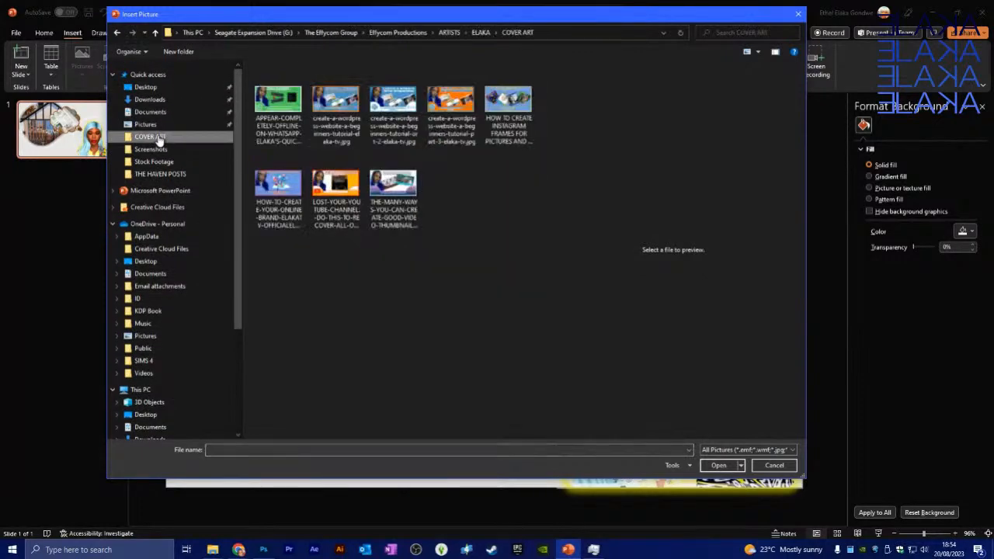
click(481, 31)
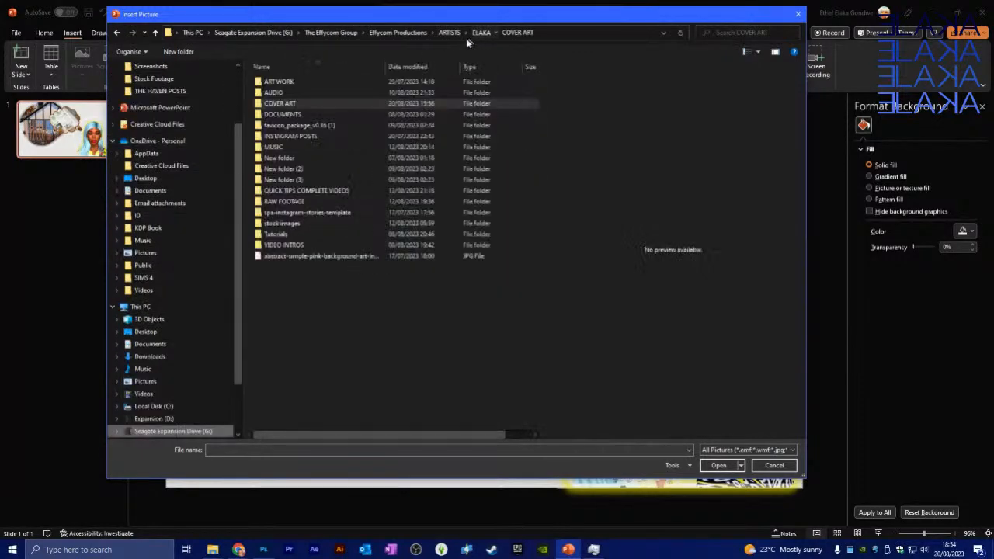
double_click(284, 82)
click(278, 94)
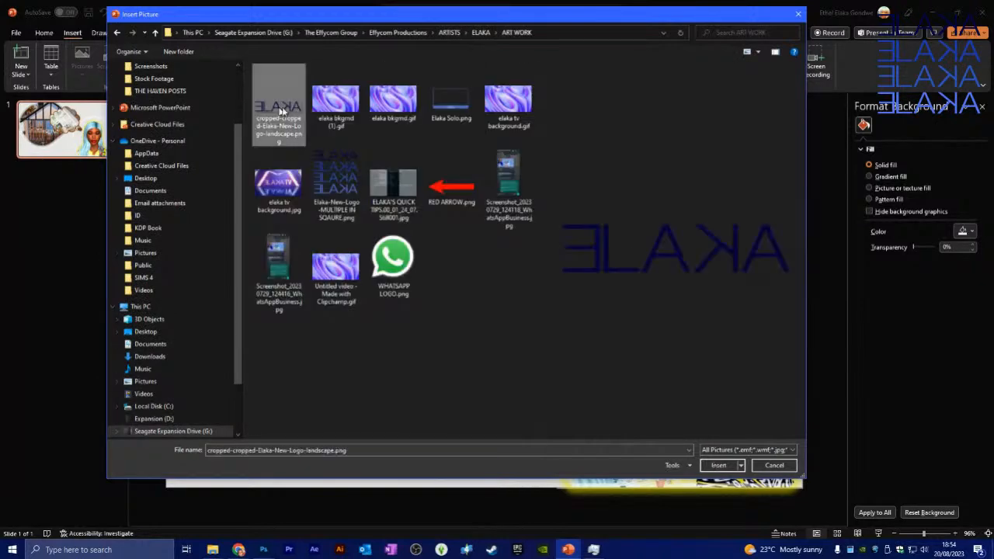
click(718, 465)
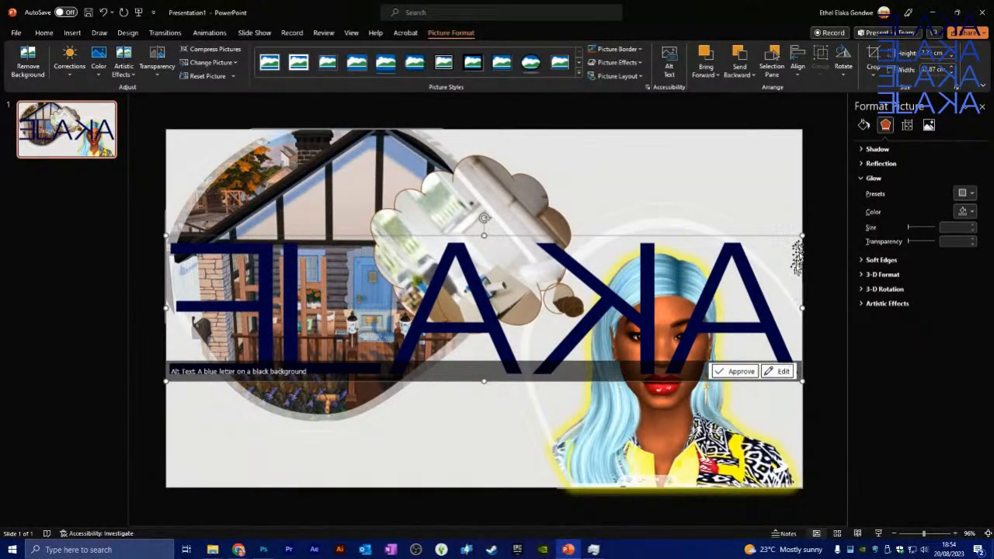
Edit the inserted logo's alt text so that it begins with "ELAKA LOGO".
click(780, 371)
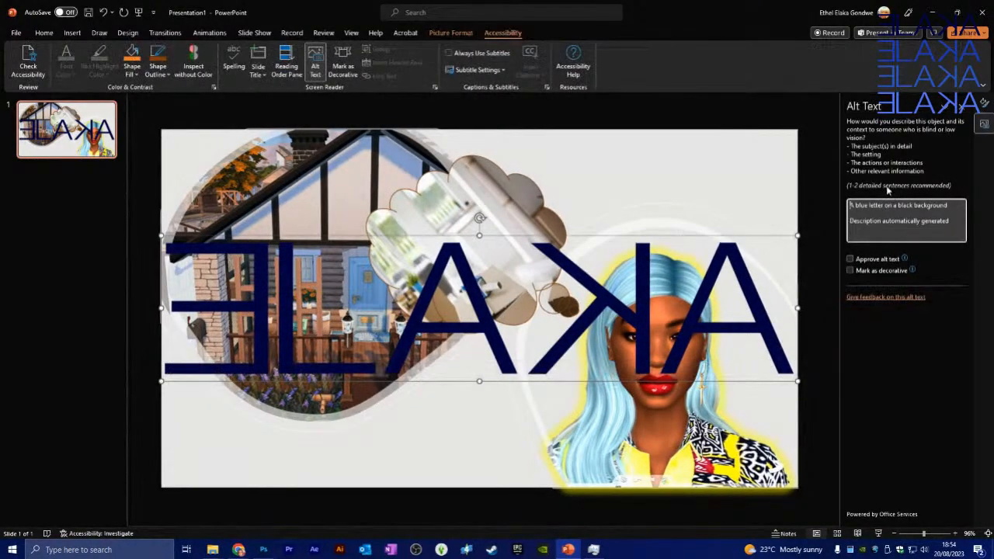
text(ELAKA LOGO)
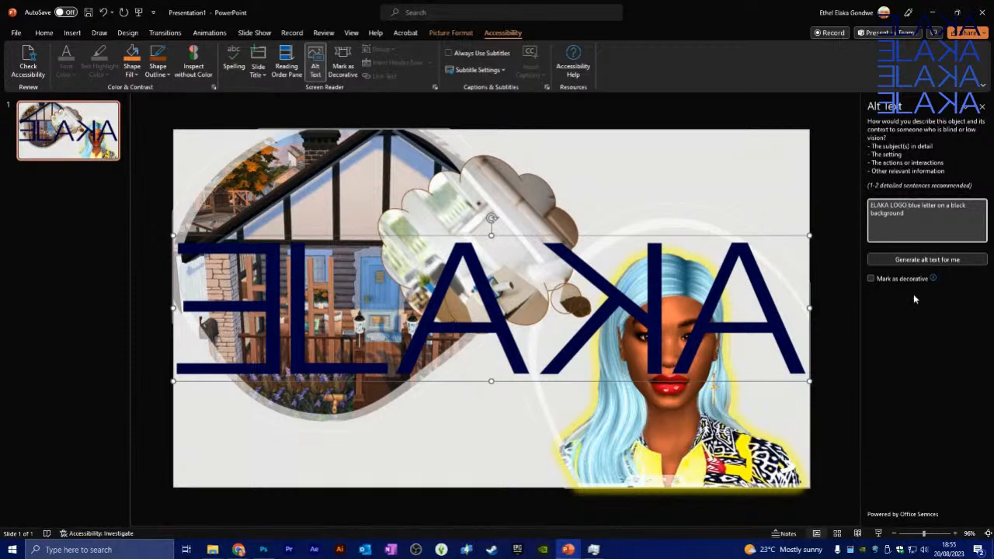
click(982, 107)
Shrink the logo to roughly a quarter of the slide width and place it in the slide's upper-right corner above the character.
click(832, 260)
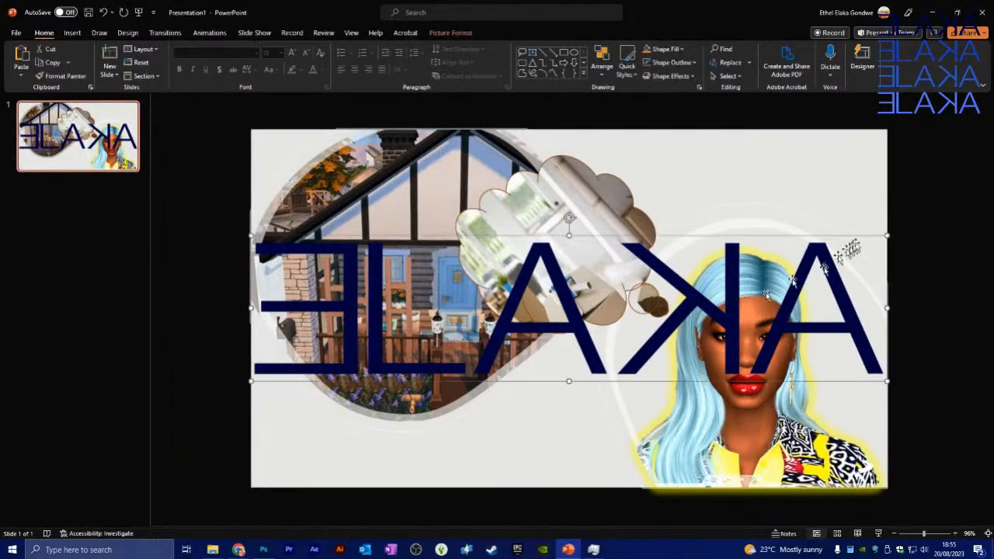
drag(888, 238, 420, 330)
drag(380, 362, 782, 172)
drag(651, 191, 731, 174)
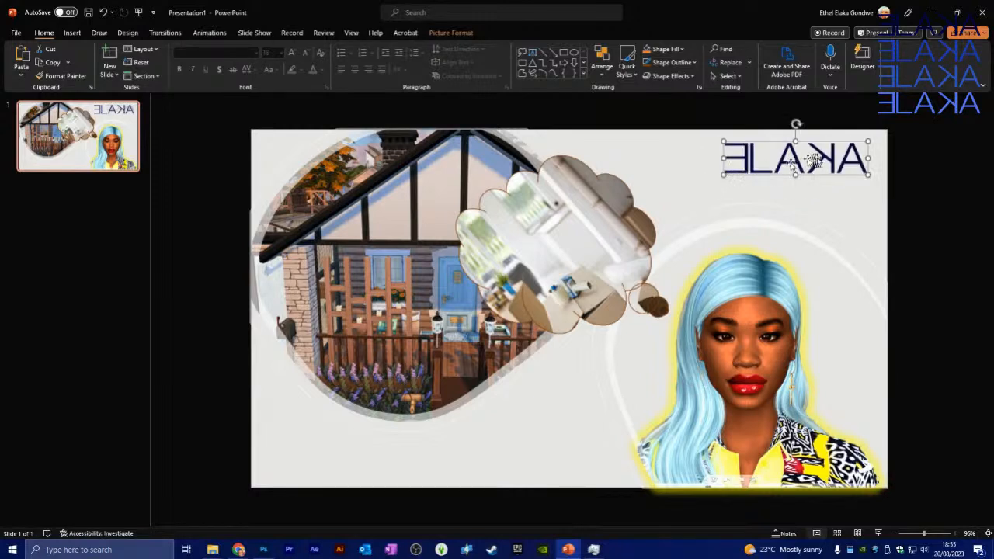
drag(815, 162, 815, 161)
drag(723, 176, 703, 181)
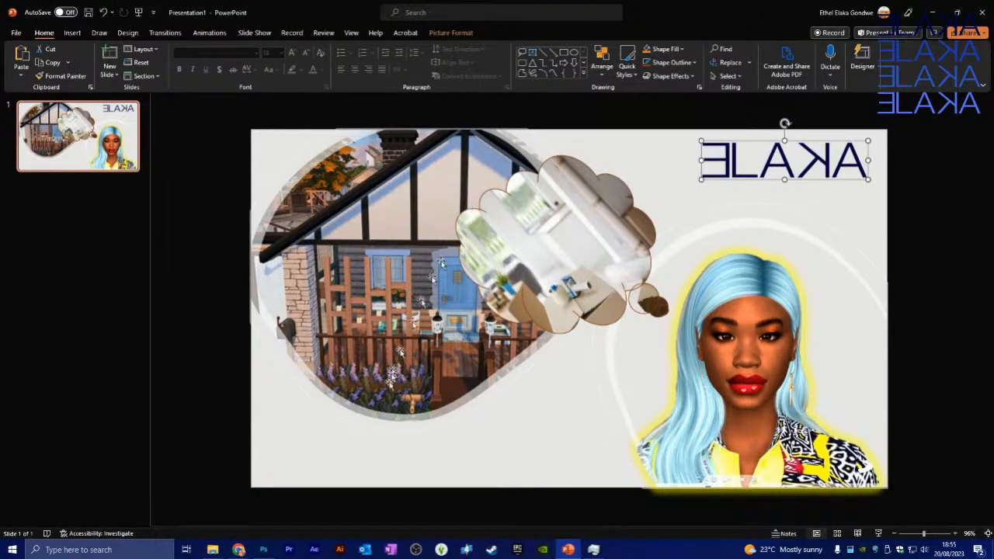
click(439, 458)
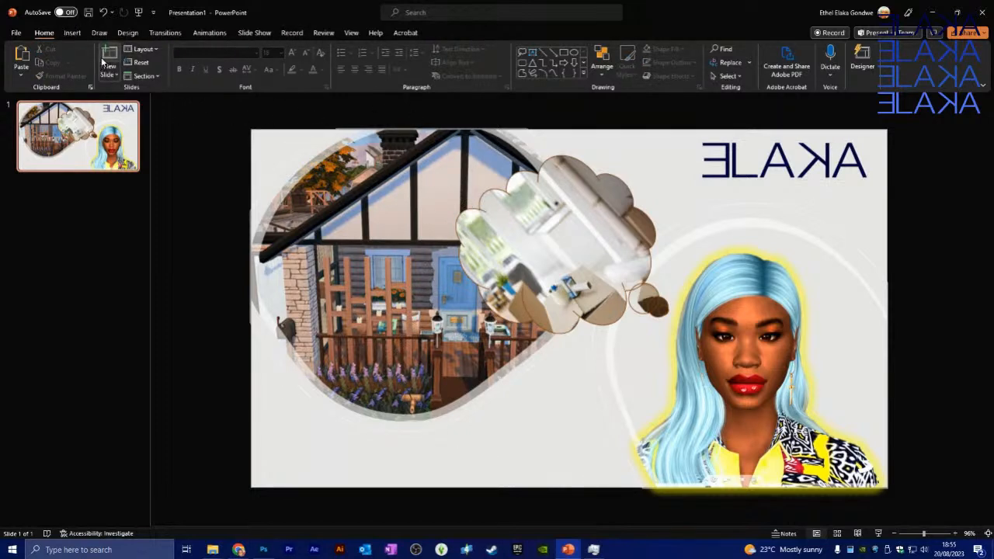
Set the slide background's solid fill to the recently used yellow.
click(129, 33)
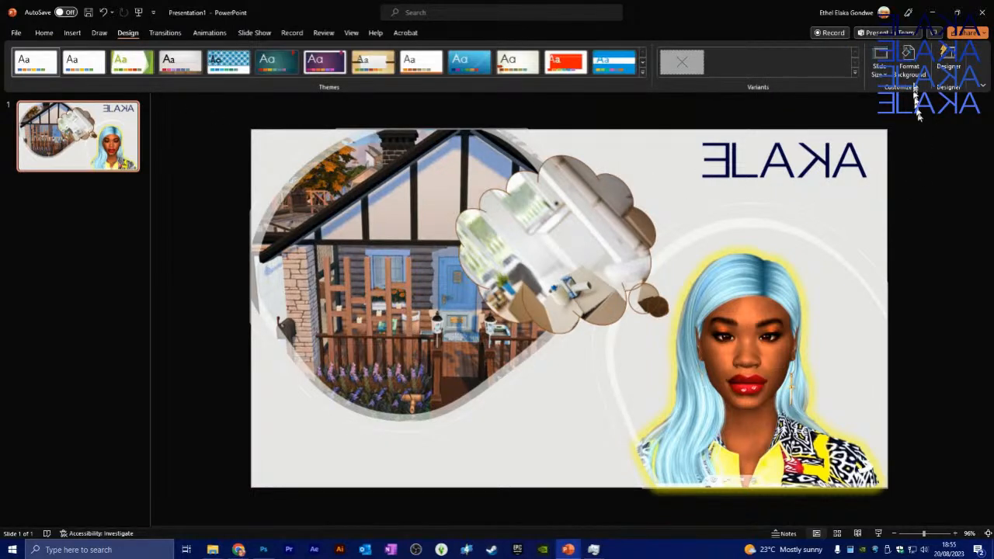
click(912, 66)
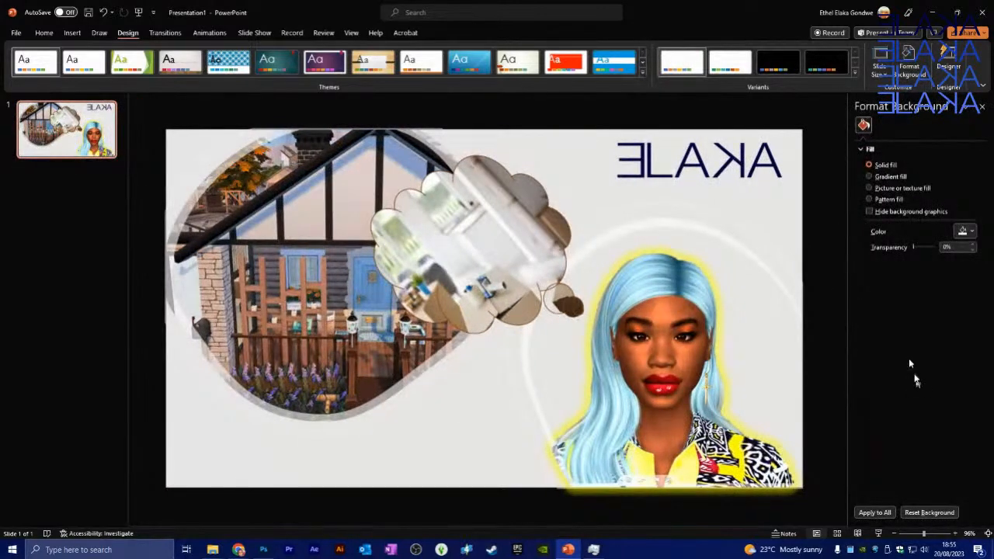
click(971, 231)
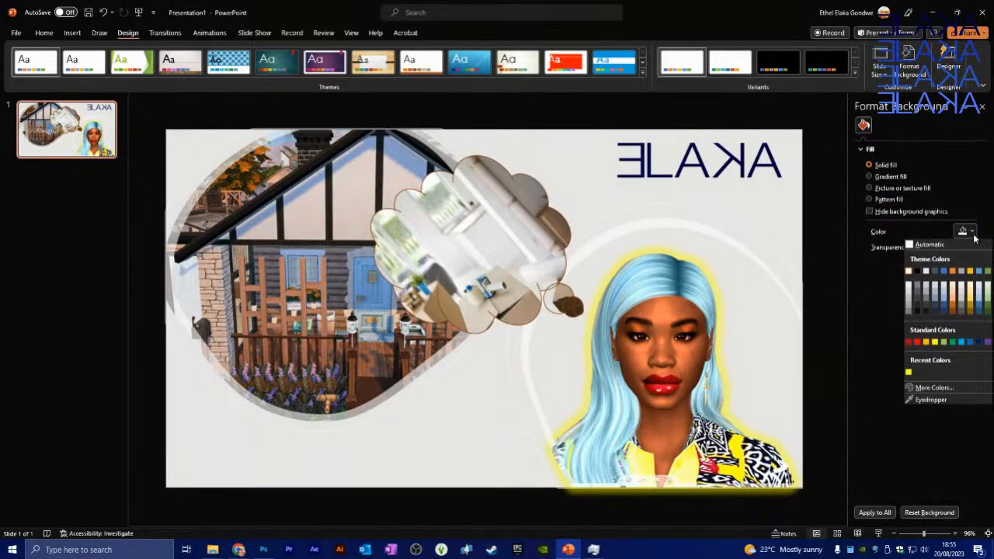
click(910, 374)
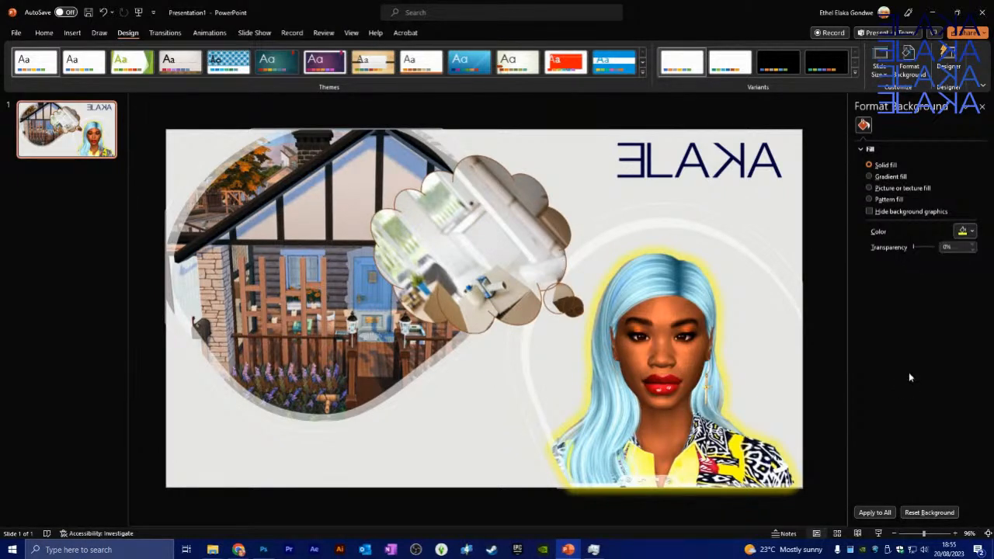
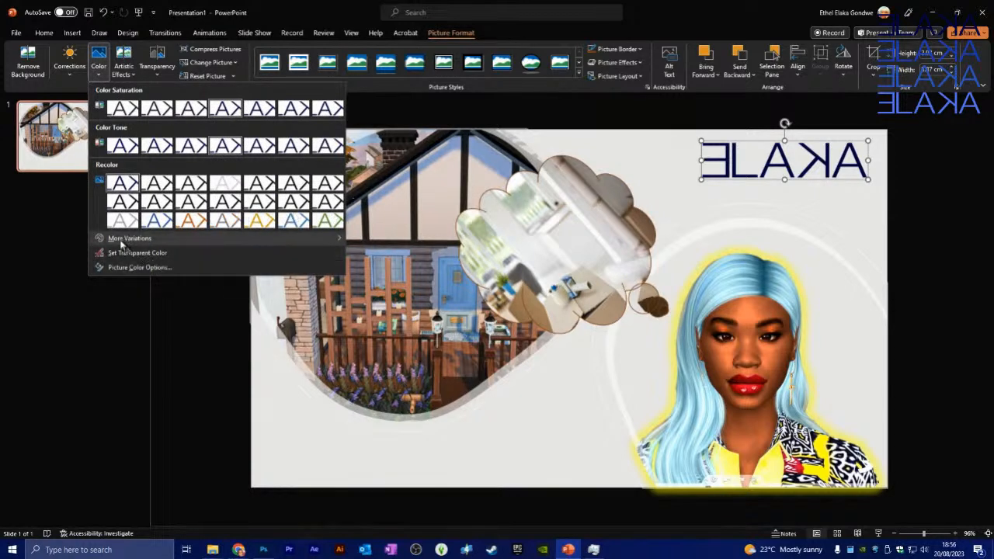
Try to recolor the logo with the standard blue color variation.
mouse_move(128, 238)
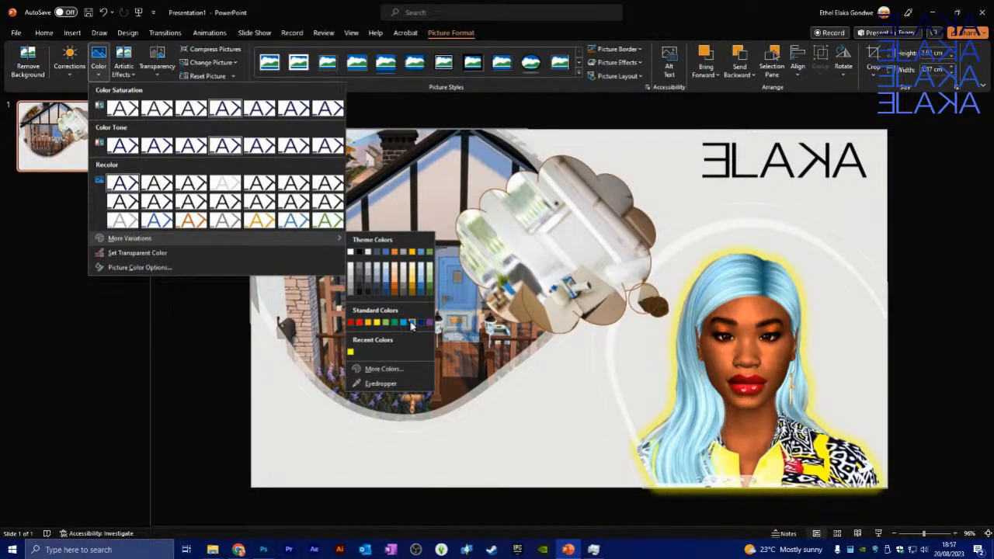
click(412, 326)
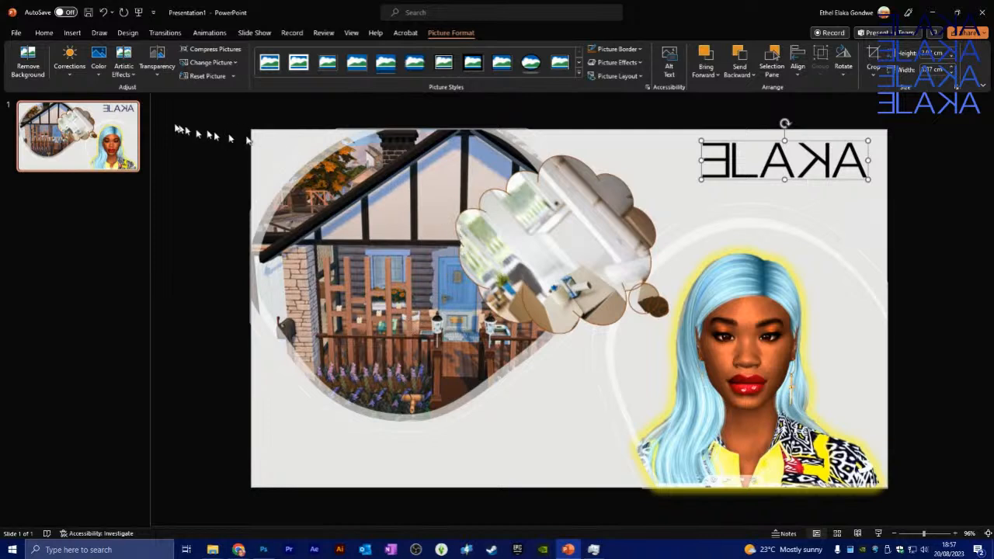
click(69, 66)
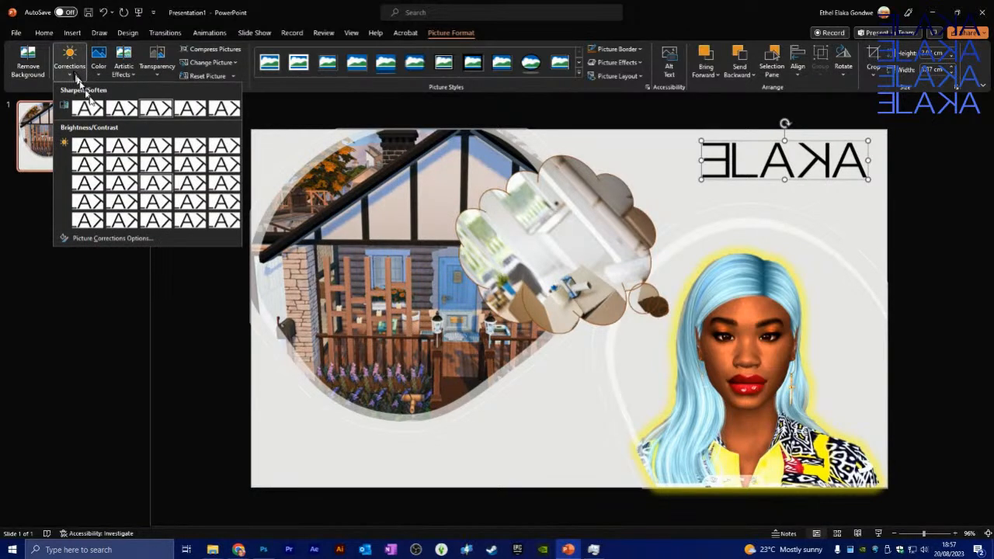
Recolor the logo with the blue accent preset from the last row of recolor variants.
click(96, 74)
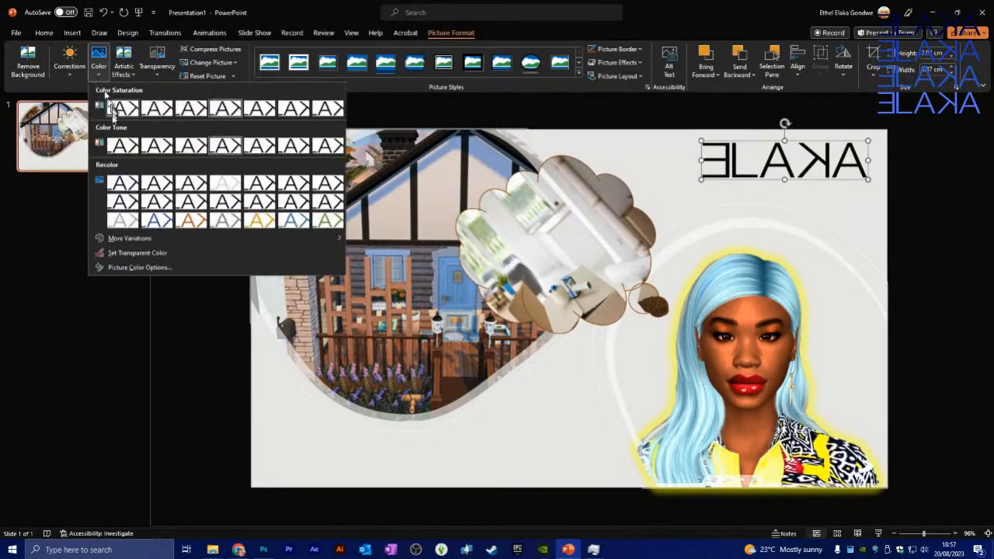
click(155, 221)
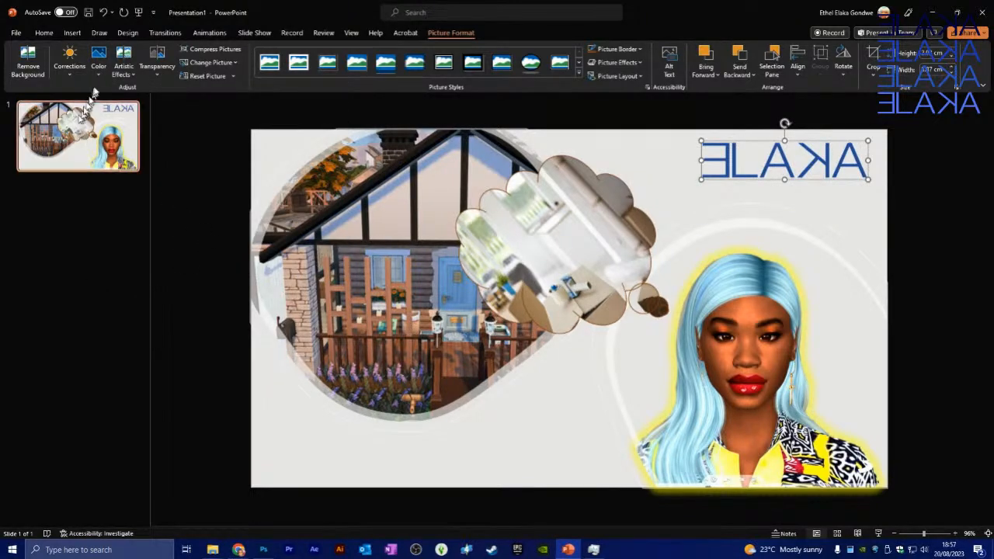
click(69, 75)
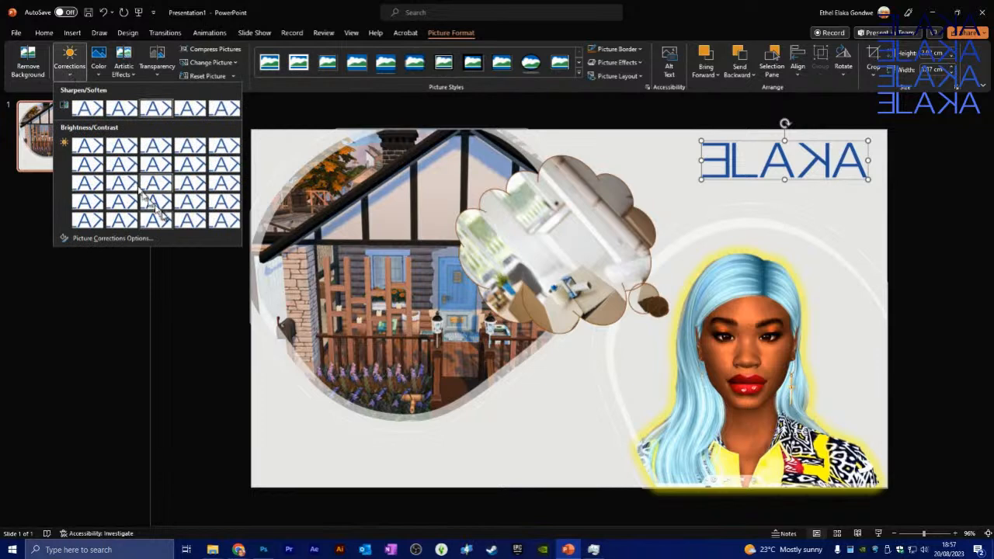
click(98, 77)
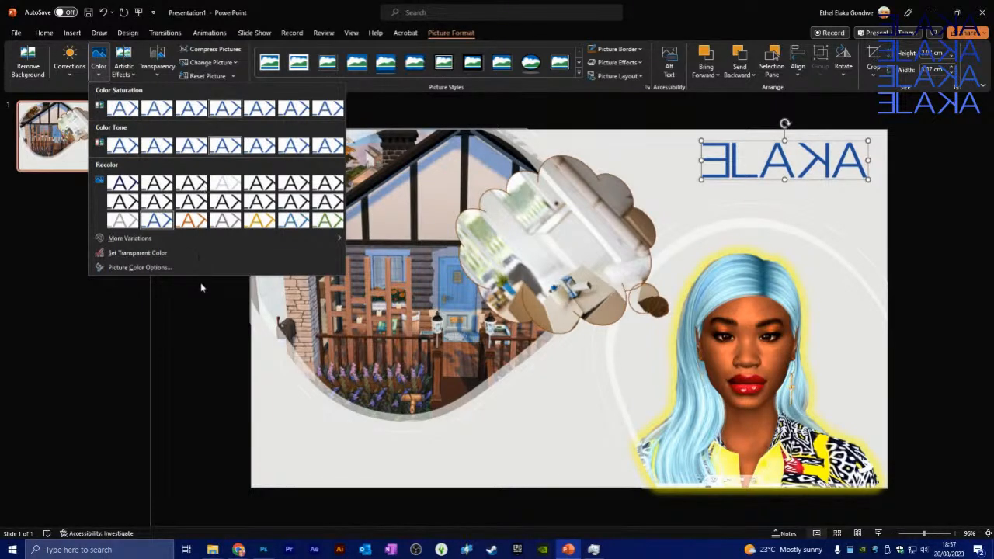
click(632, 174)
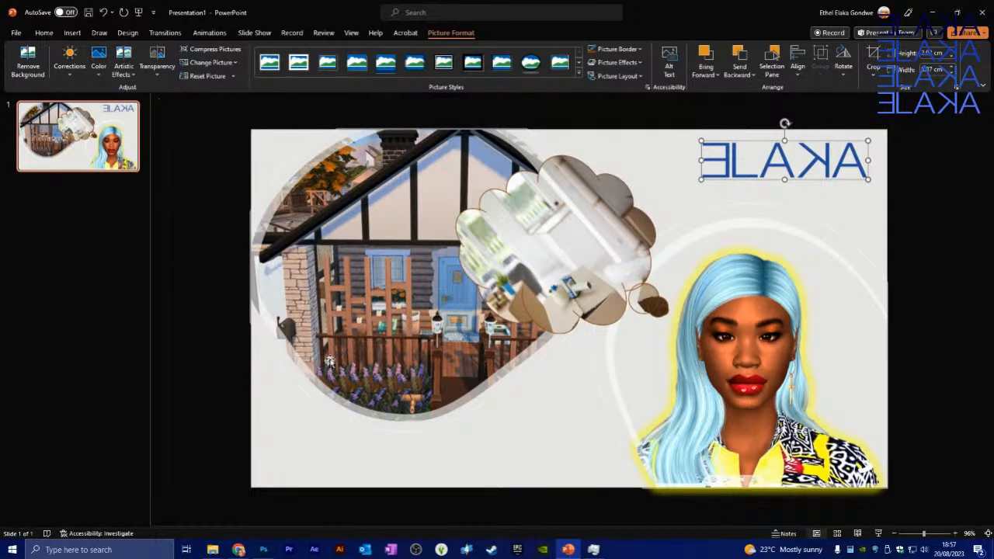
Add a text box reading "FINALLY MOVING" in the empty area below the house picture, spanning about half the slide's width.
click(72, 35)
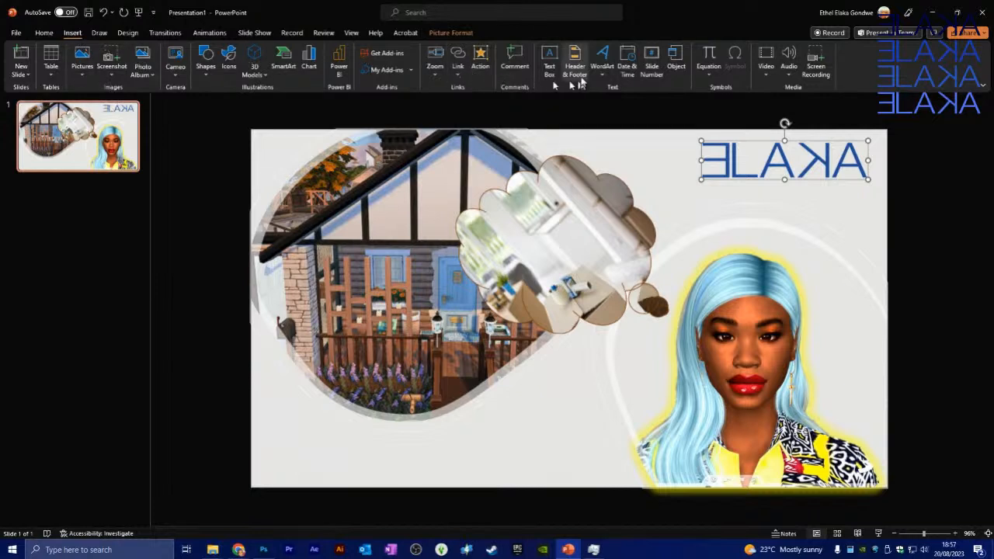
click(551, 59)
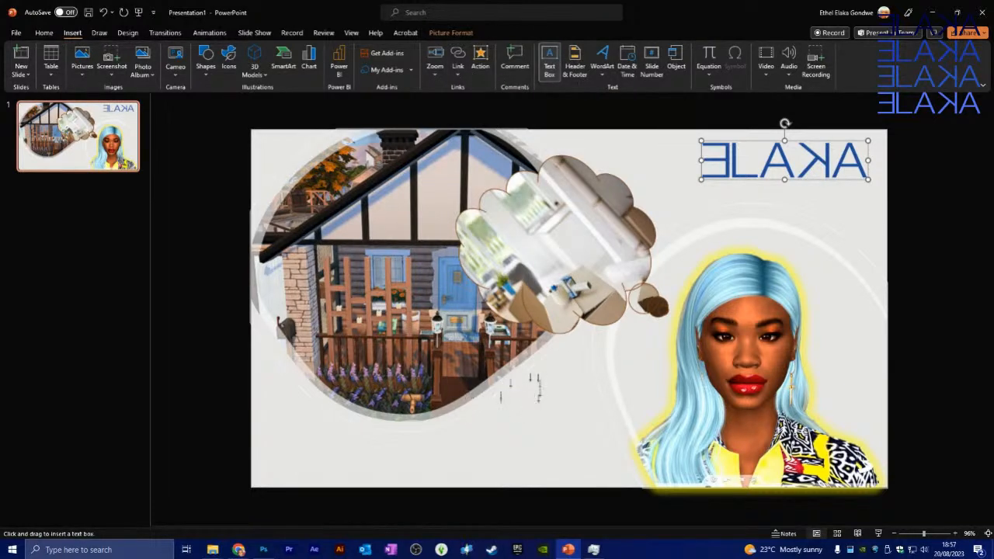
drag(264, 426, 569, 464)
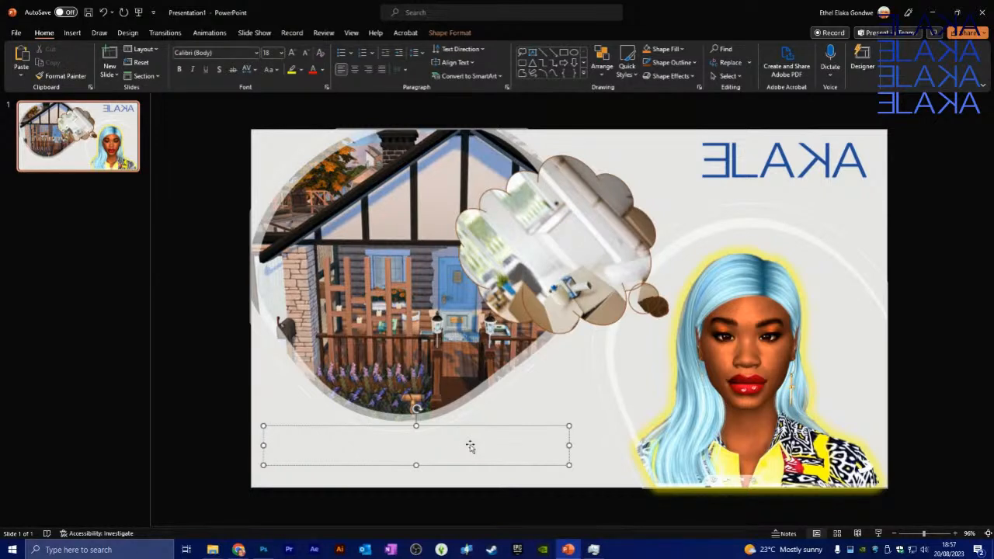
text(FINAL)
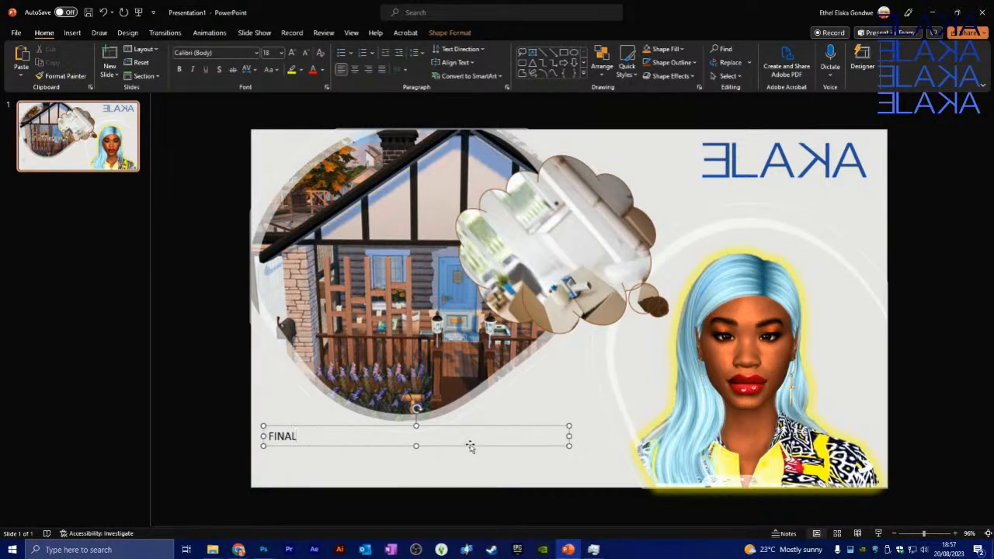
text(LY MOVING)
Enlarge the title text to font size 54.
click(400, 432)
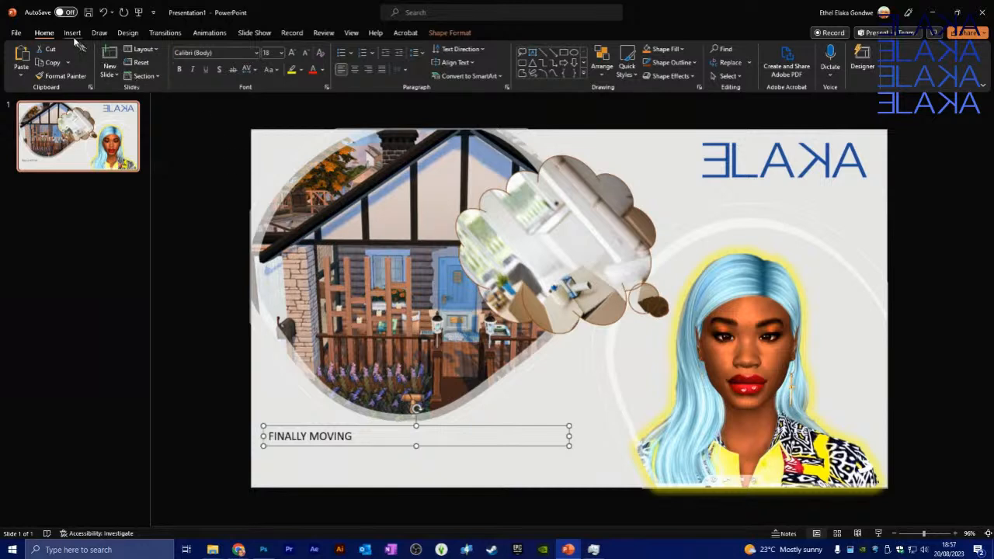
click(295, 55)
click(296, 54)
click(295, 55)
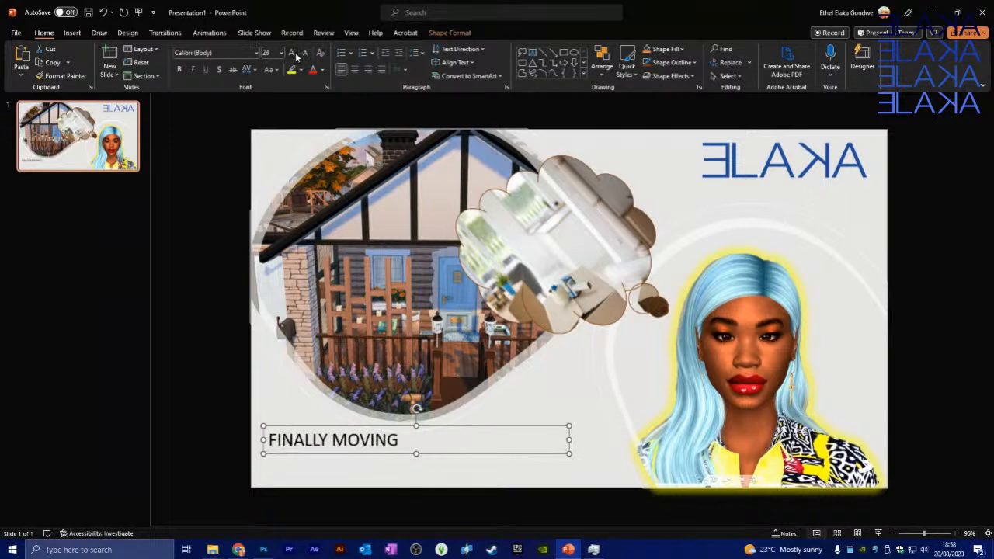
click(295, 54)
click(295, 54)
click(295, 55)
click(295, 55)
click(294, 54)
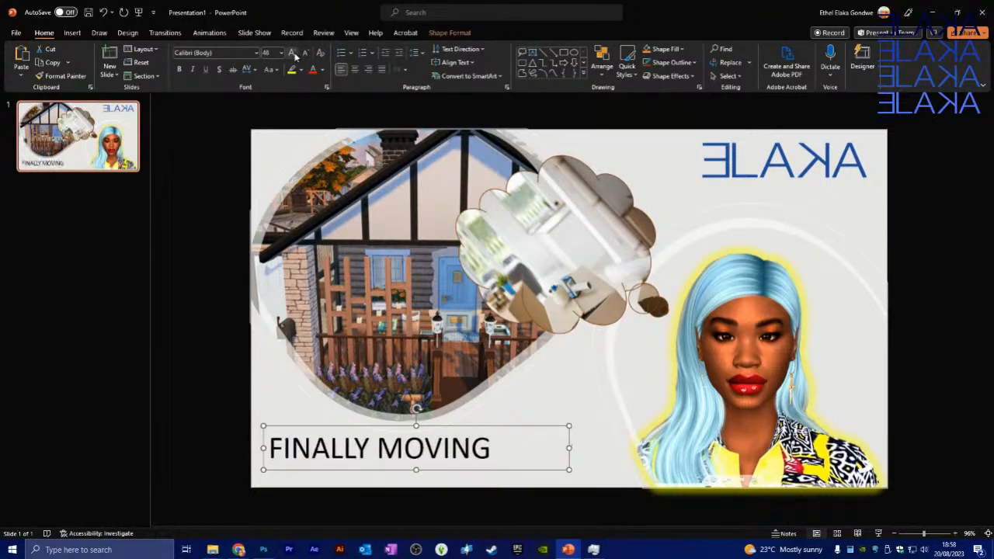
click(295, 54)
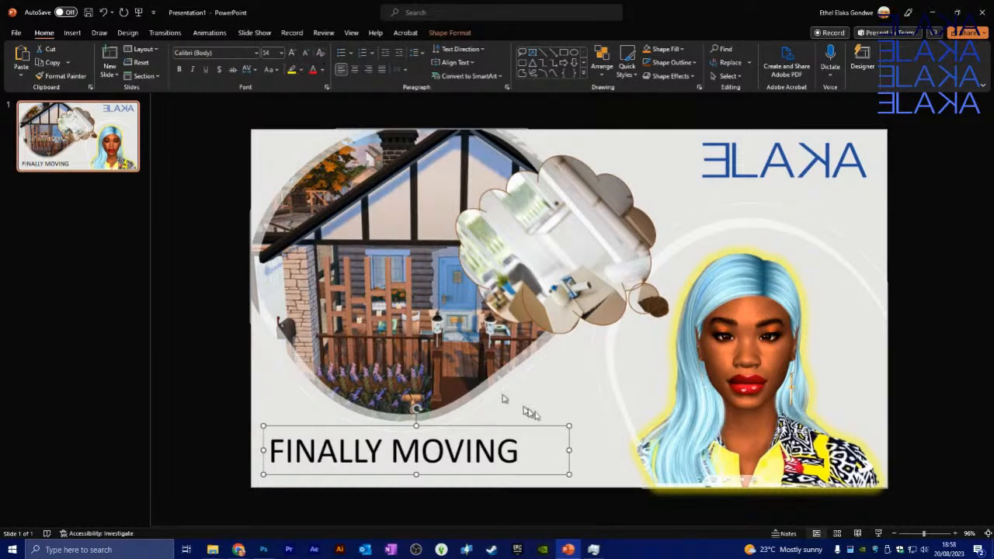
Replace the title text with "Finally moving" in place of the all-capitals wording.
click(519, 452)
drag(520, 452, 249, 448)
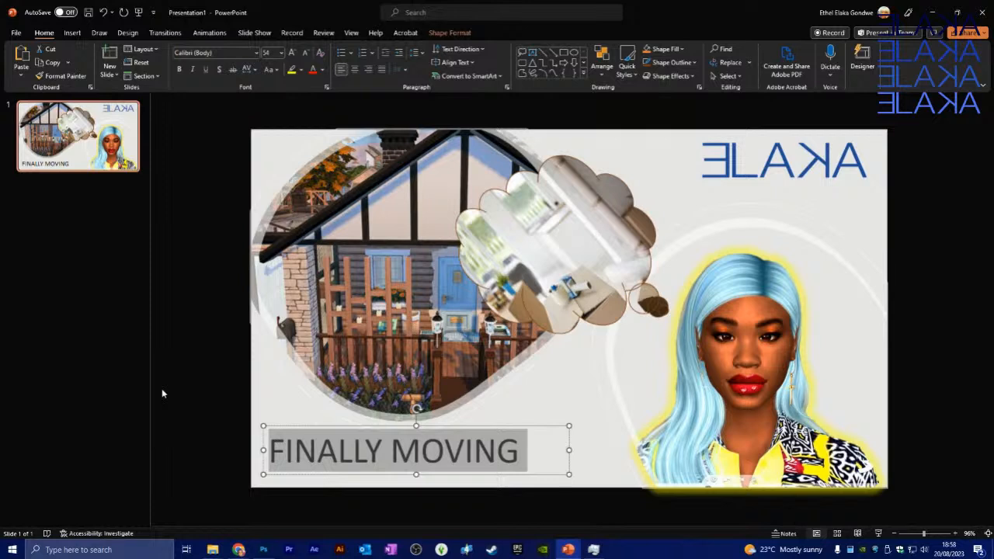
text(finally)
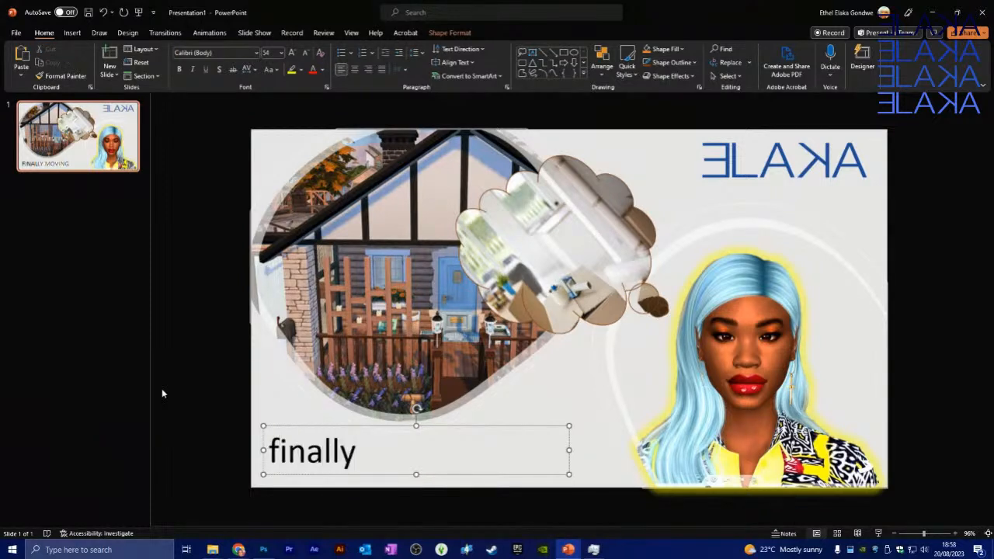
text( moving)
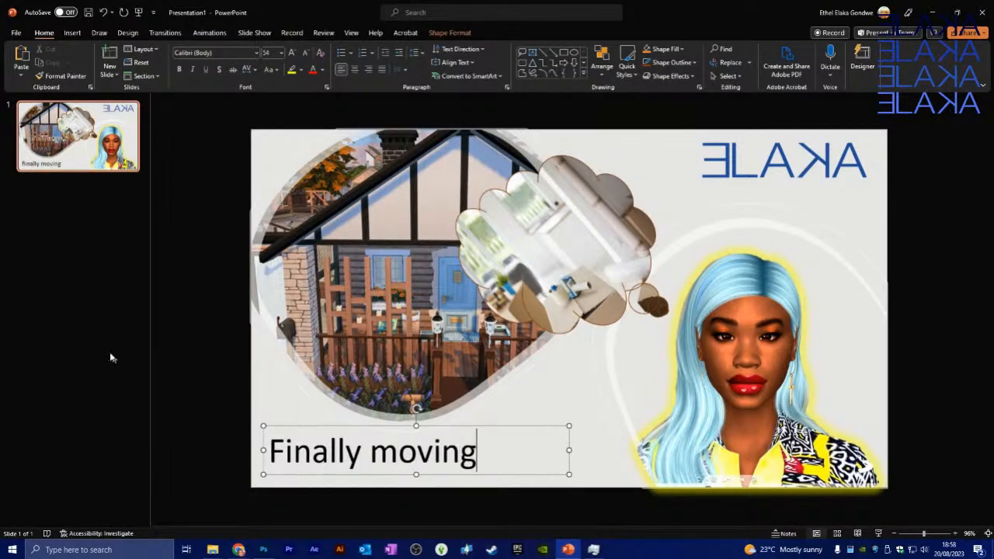
Try Capitalize Each Word on the title and convert it to UPPERCASE.
click(286, 425)
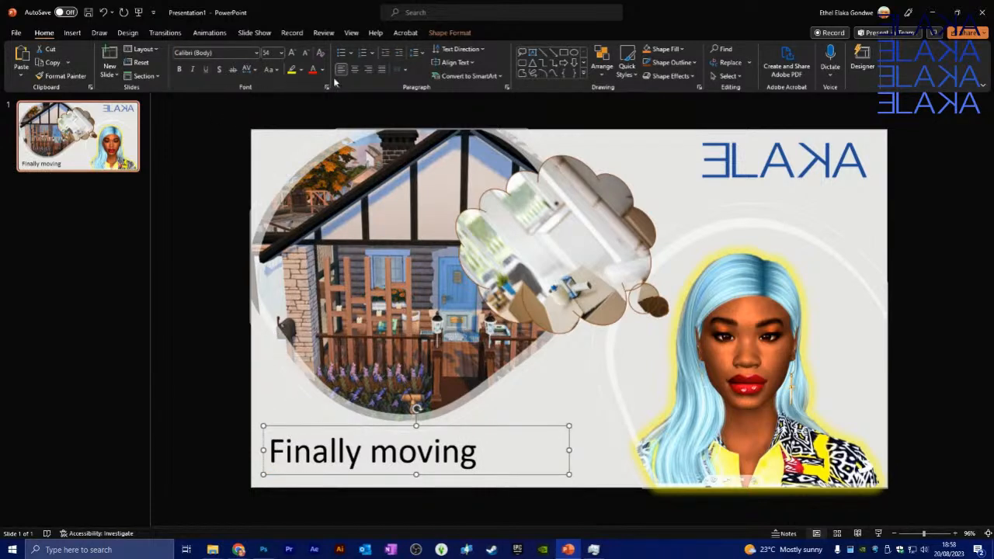
click(277, 70)
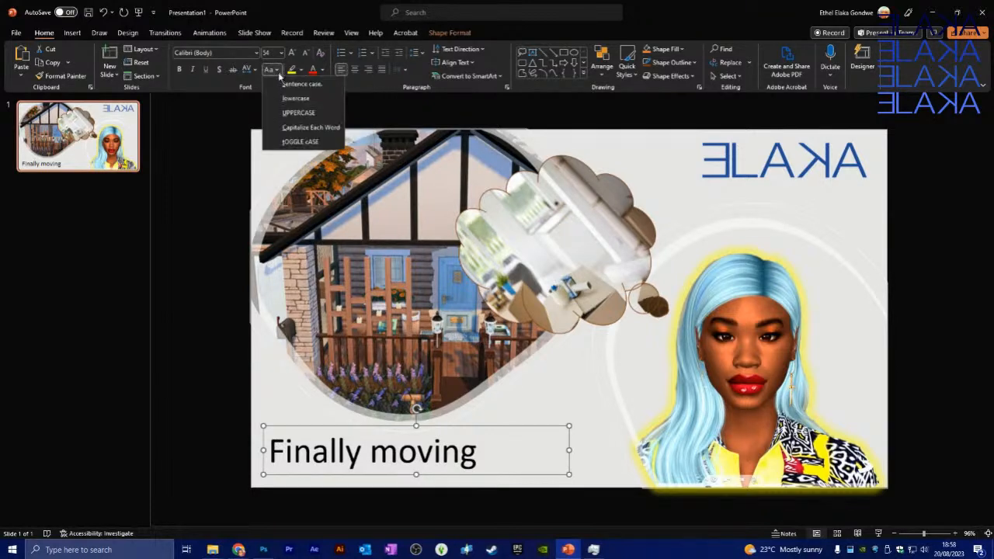
click(293, 98)
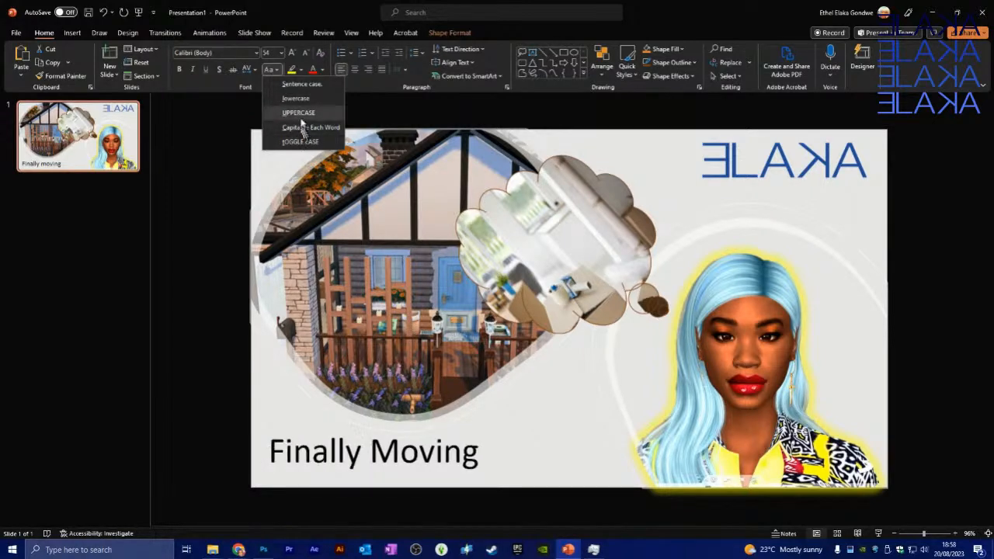
click(299, 112)
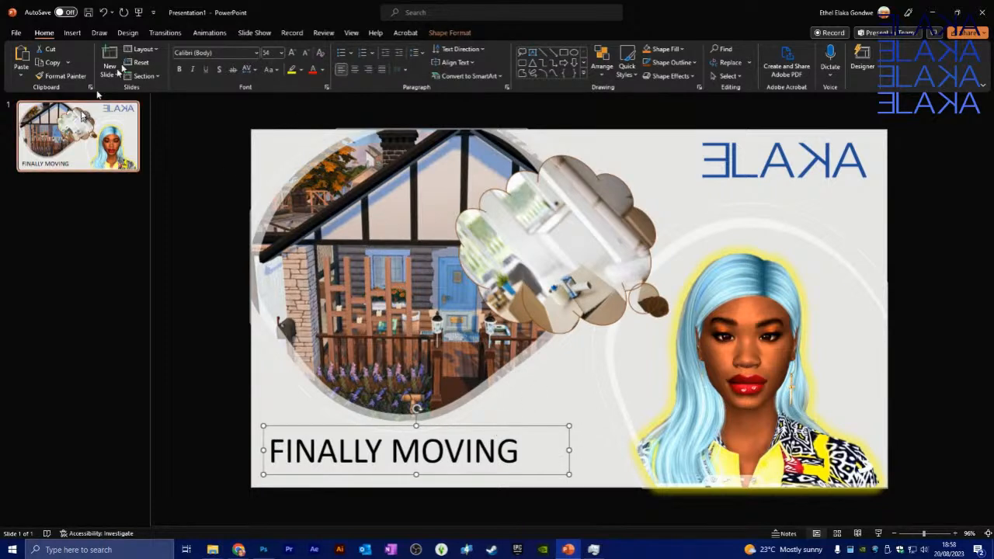
Look through the available fonts for Montserrat for the title text.
click(231, 52)
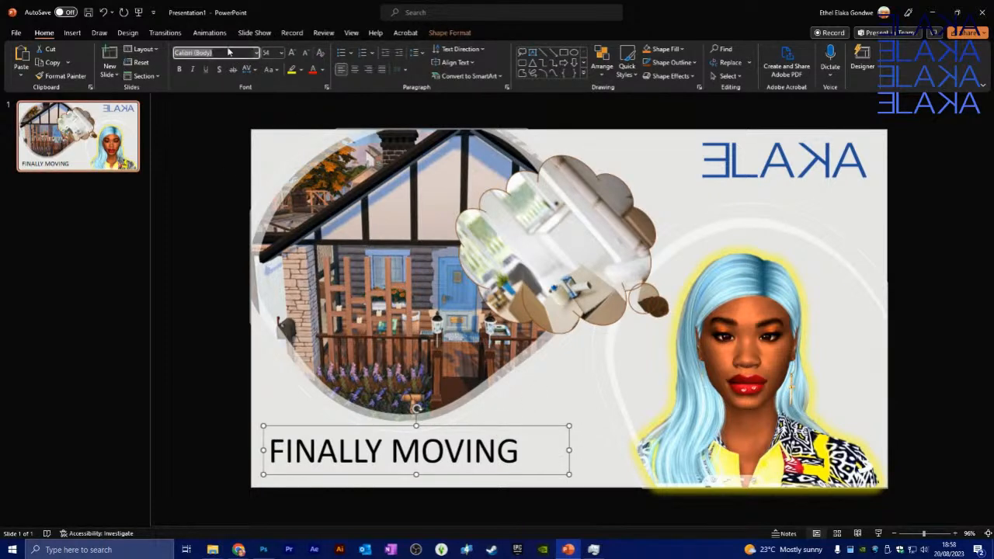
text(Montserrat)
click(258, 53)
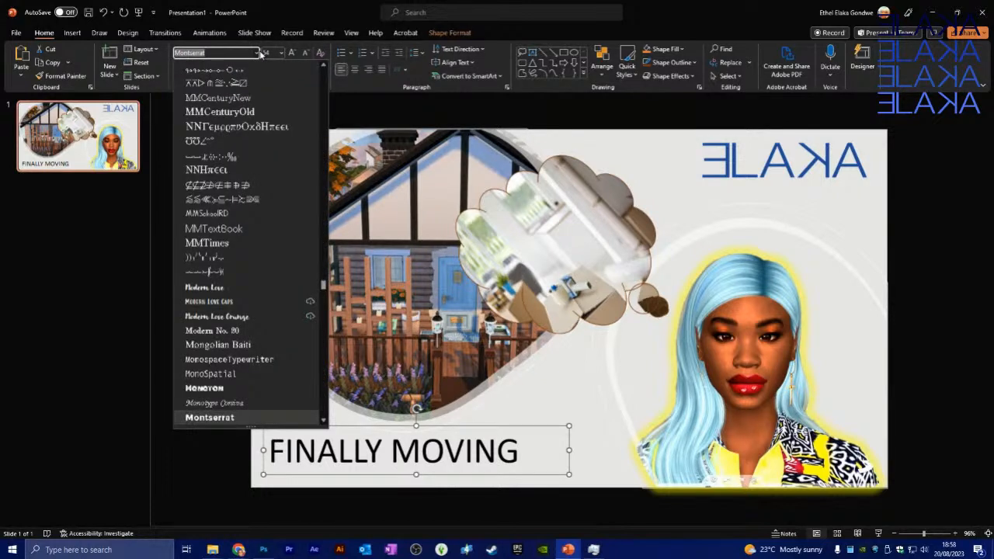
text(Mo)
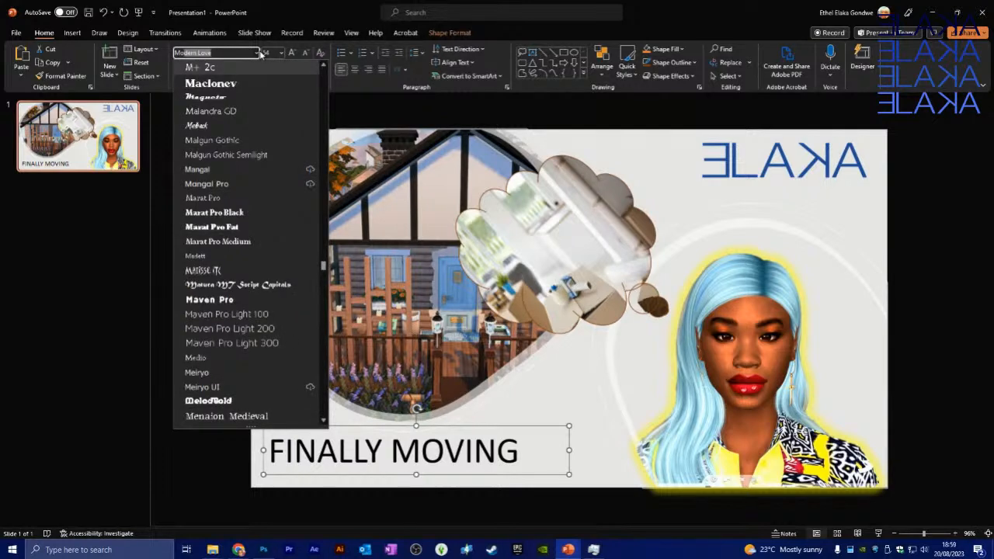
text(nntsera)
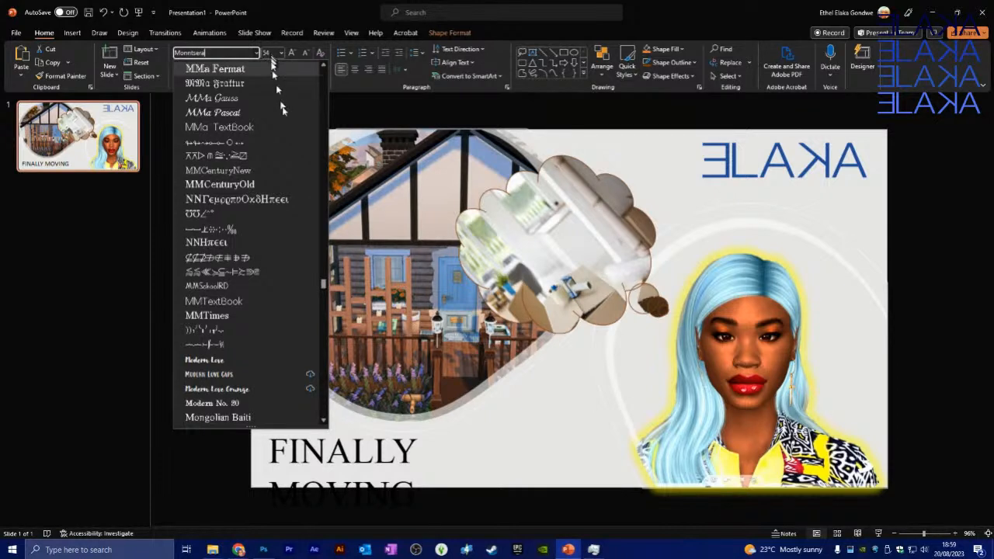
scroll(285, 186, up, 7)
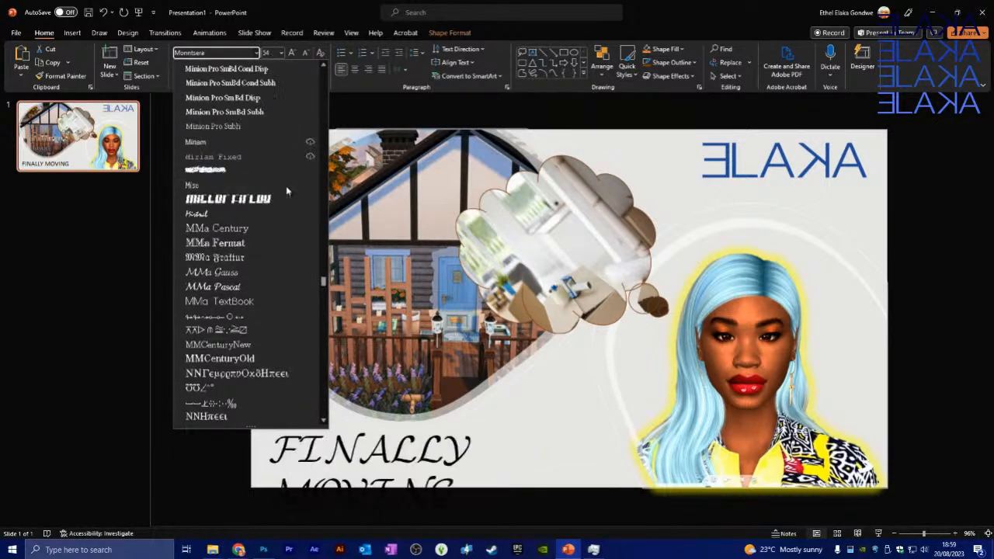
scroll(261, 100, up, 10)
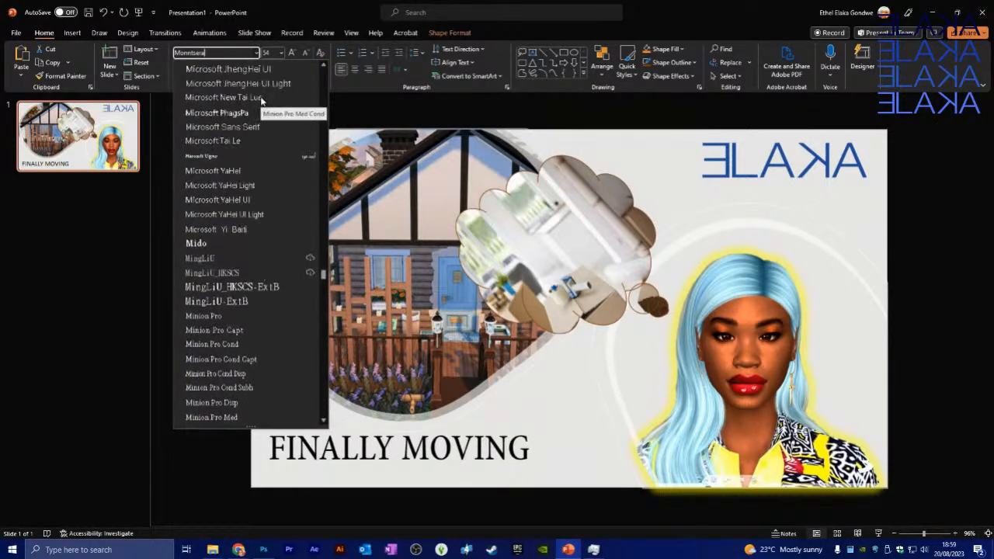
scroll(261, 100, up, 4)
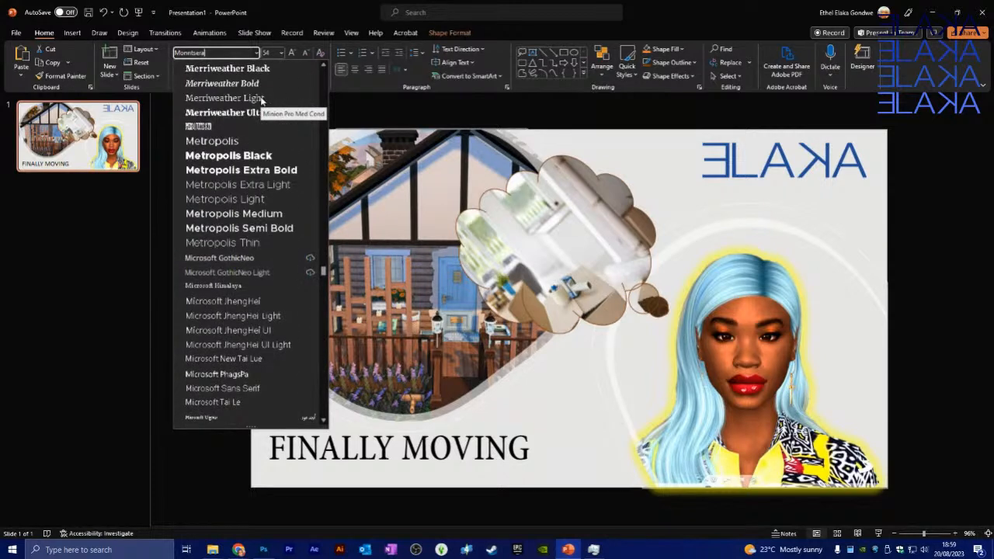
scroll(261, 100, down, 3)
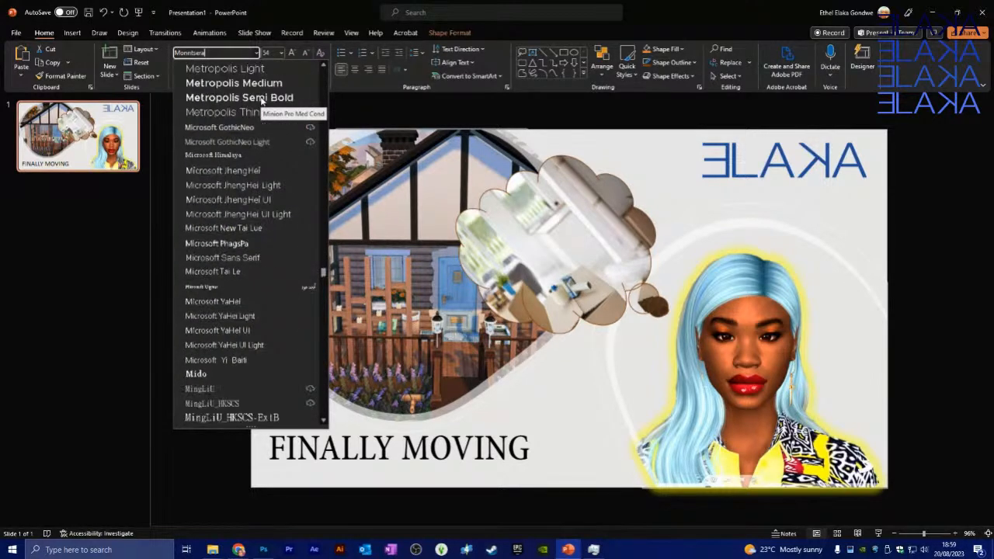
scroll(261, 99, down, 2)
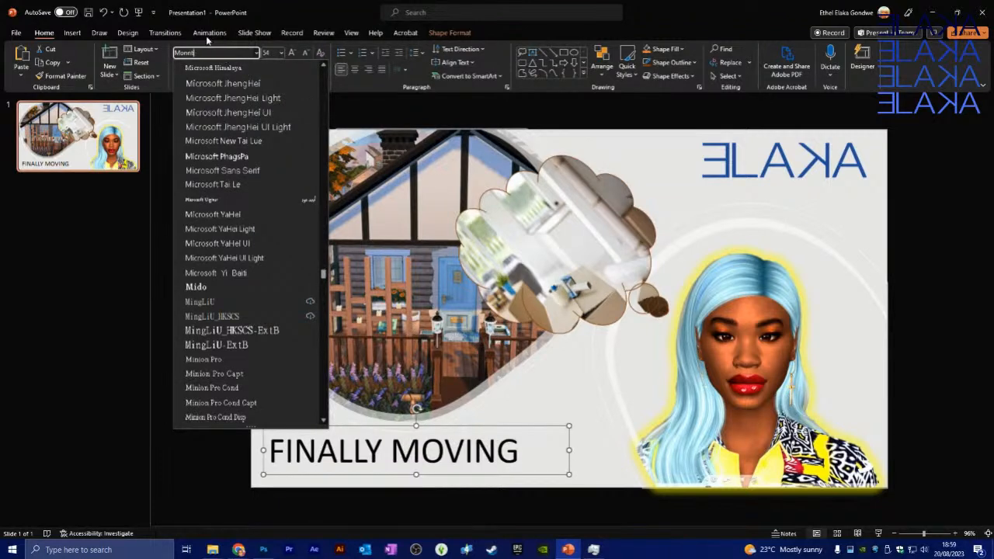
Set the title's font to Montserrat.
text(Montserrat)
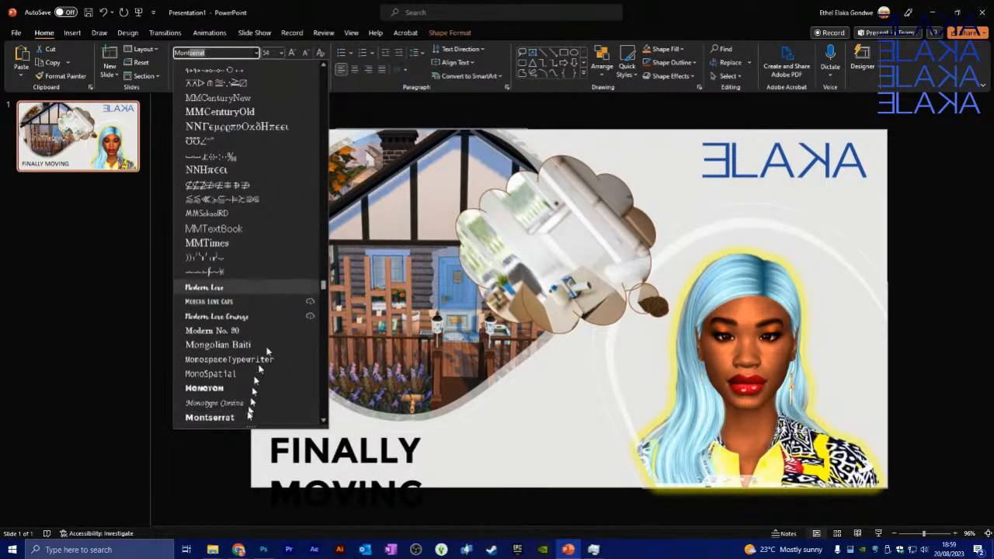
scroll(237, 400, down, 2)
scroll(236, 398, down, 1)
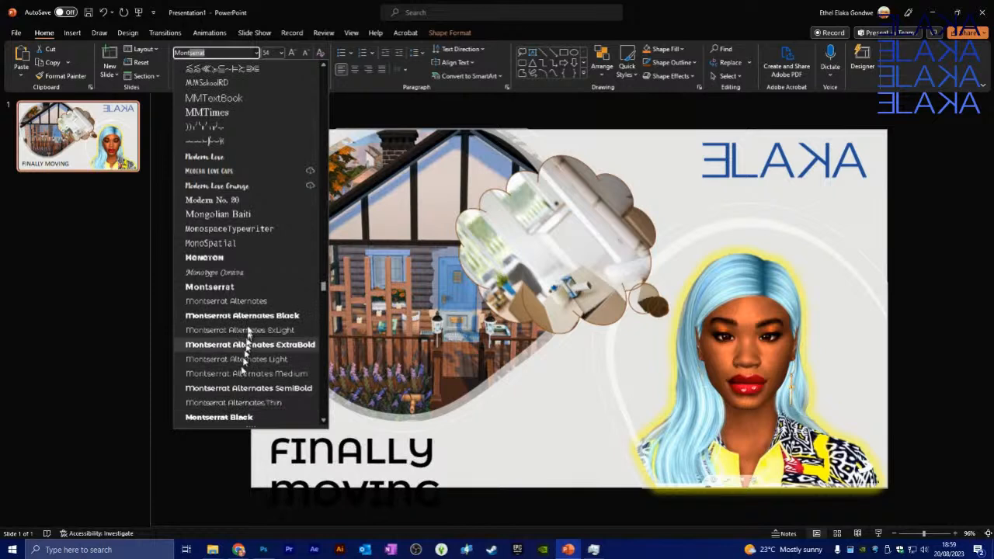
click(235, 287)
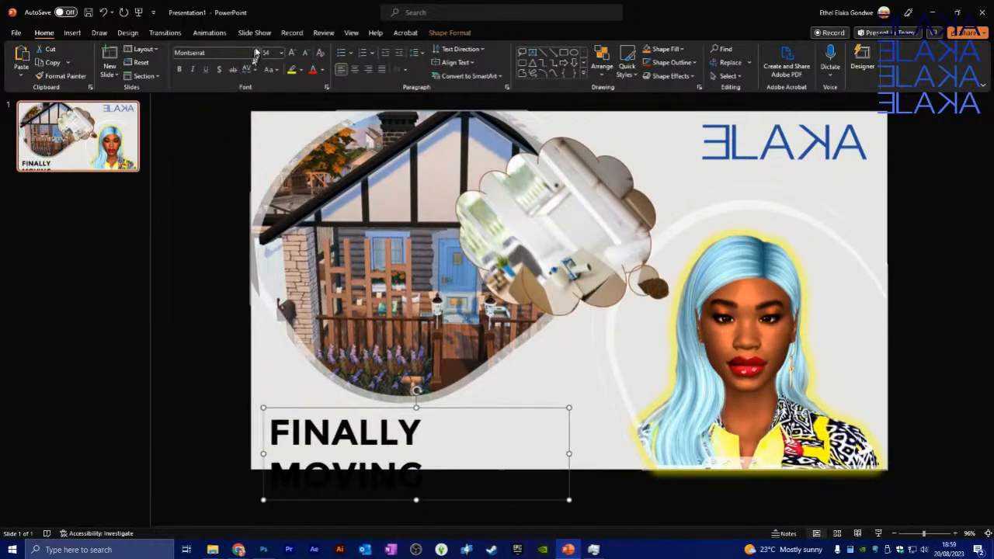
click(257, 53)
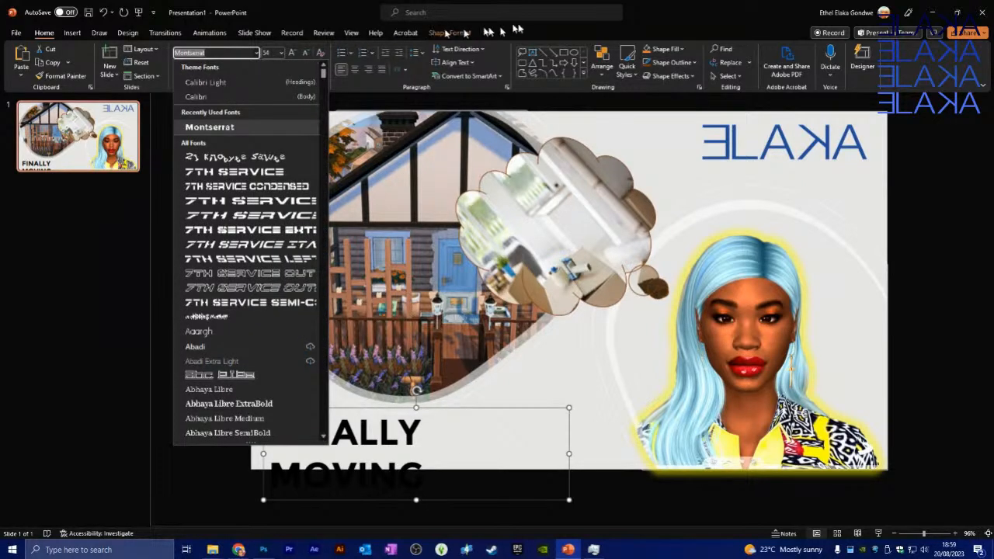
click(641, 28)
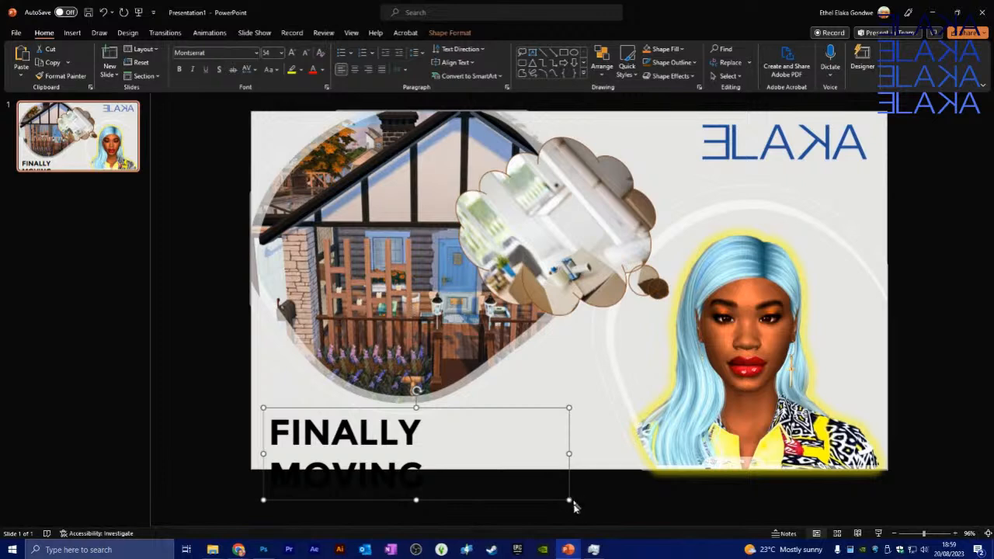
Widen the title box so the text fits on one line, center the text, and nudge the box slightly lower.
drag(572, 499, 603, 455)
scroll(581, 449, up, 1)
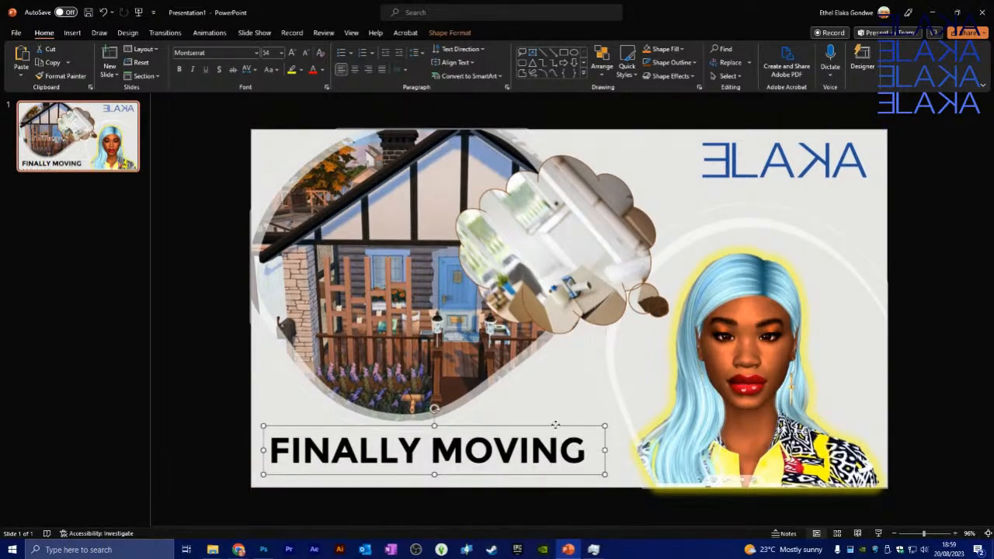
drag(556, 425, 551, 429)
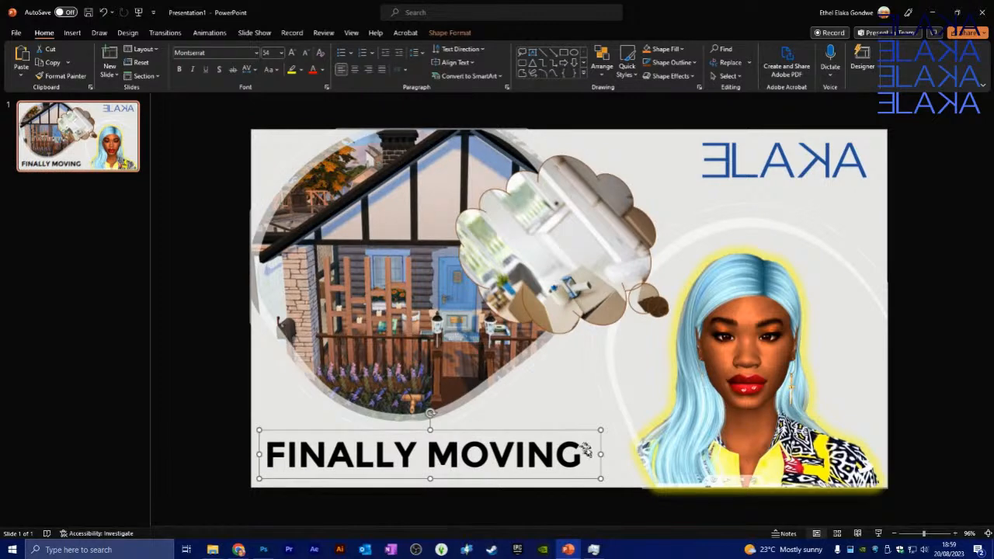
click(354, 69)
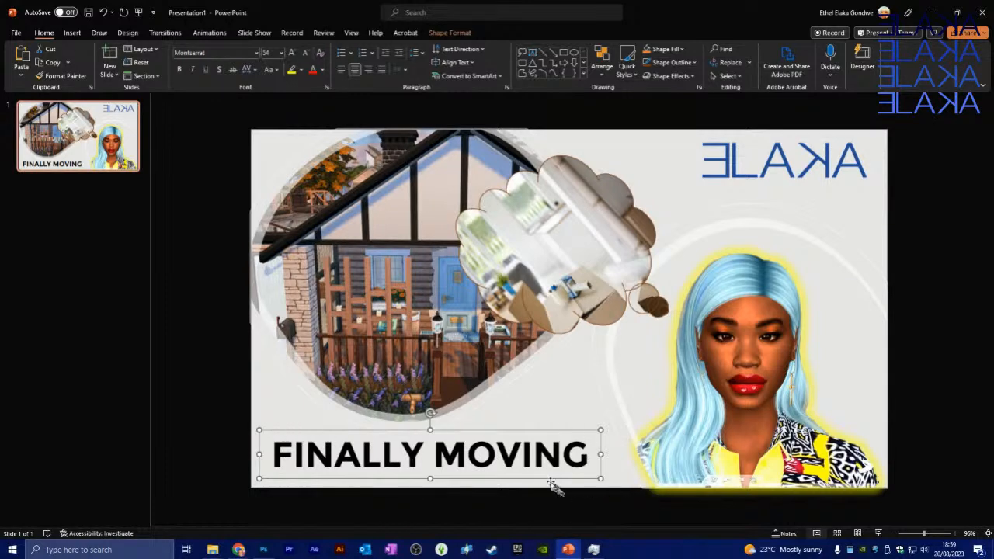
drag(548, 430, 550, 431)
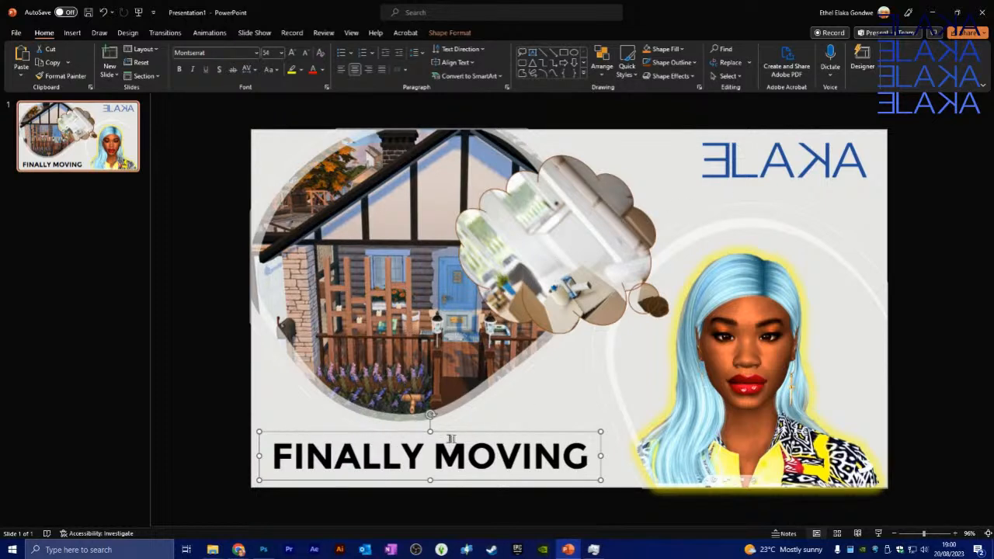
Change the outline color of the picture-filled thought cloud to white.
click(581, 252)
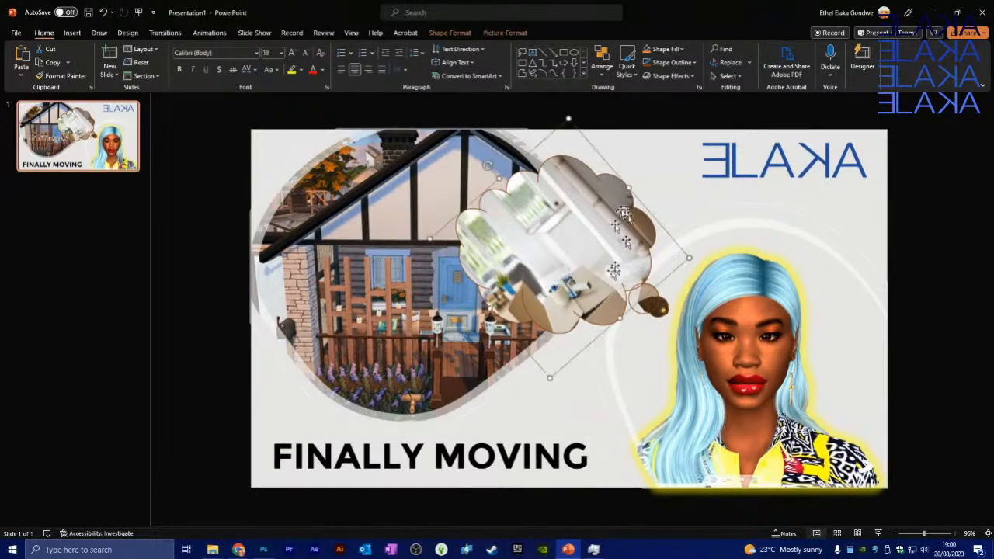
click(451, 33)
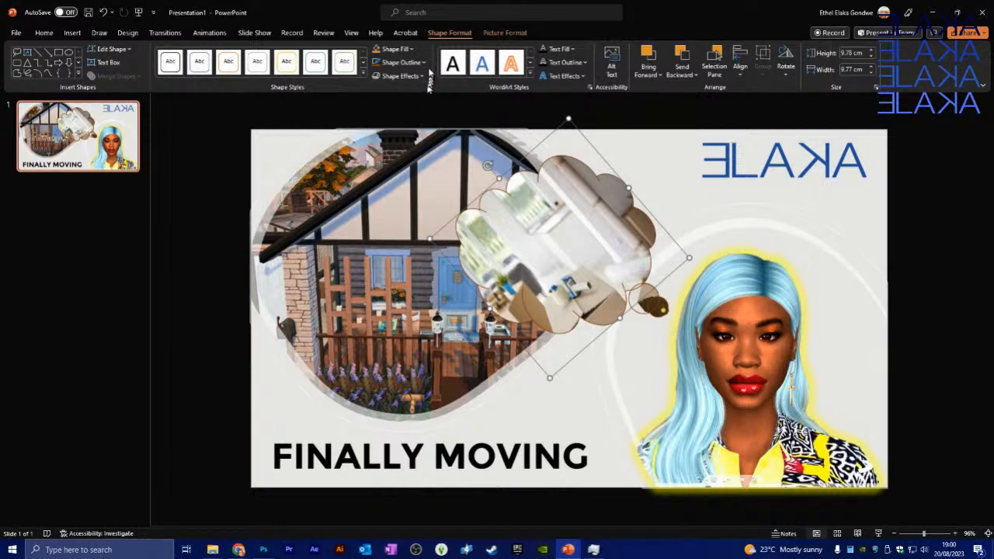
click(423, 63)
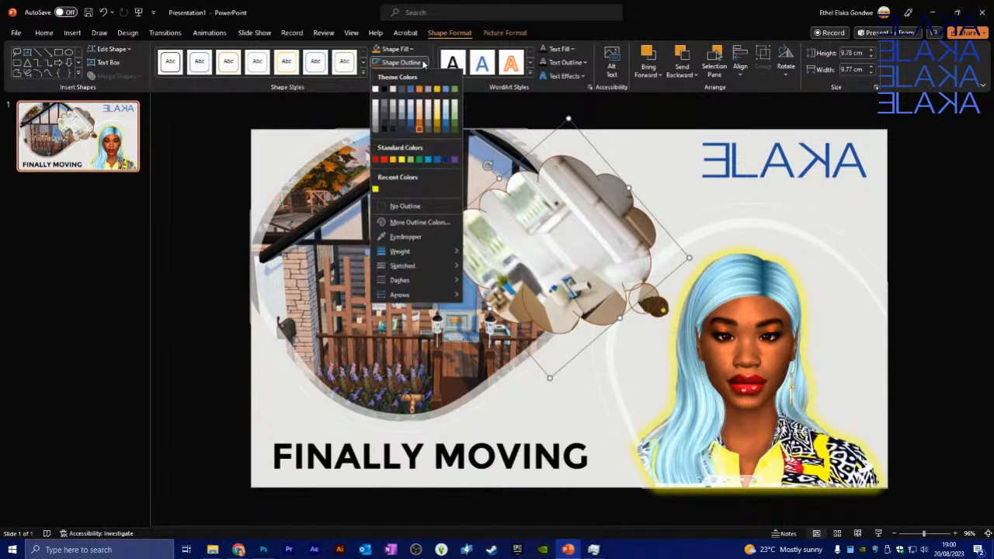
click(376, 90)
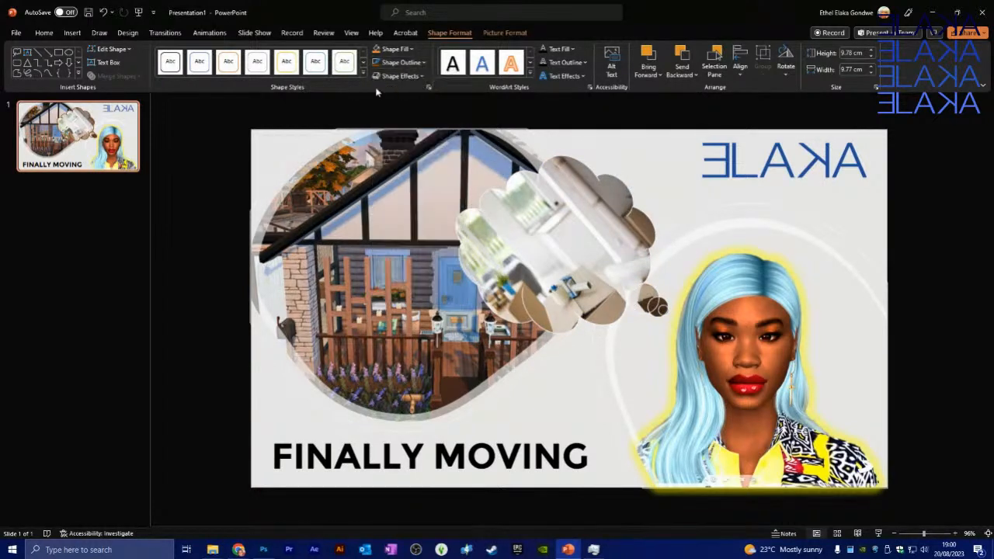
Open the detailed line settings for the cloud's outline and try its compound type and dash type options.
click(423, 67)
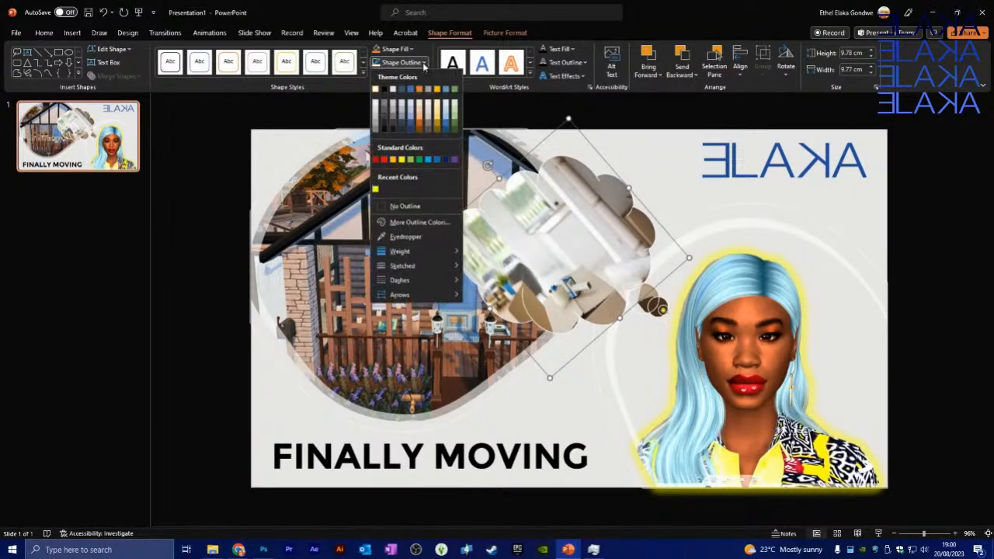
mouse_move(420, 259)
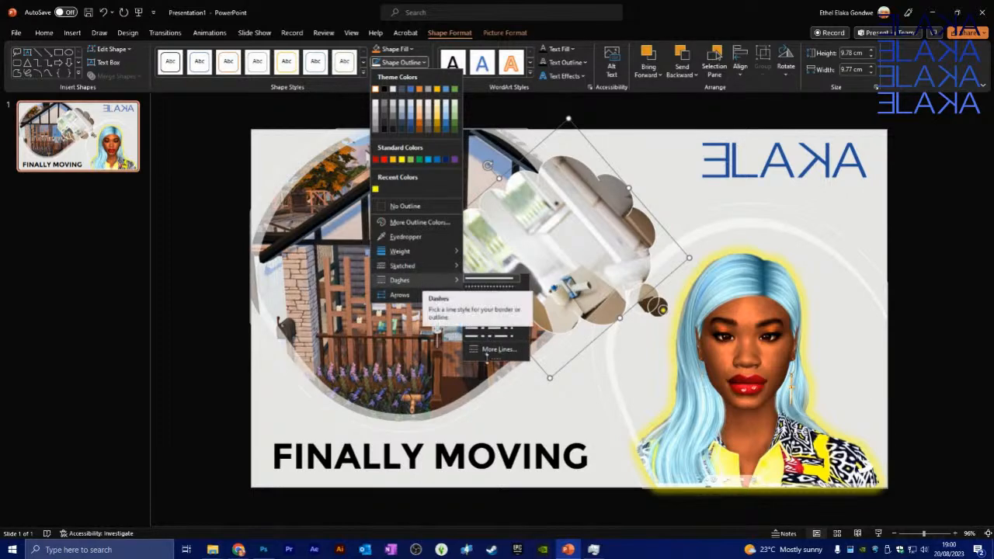
click(494, 349)
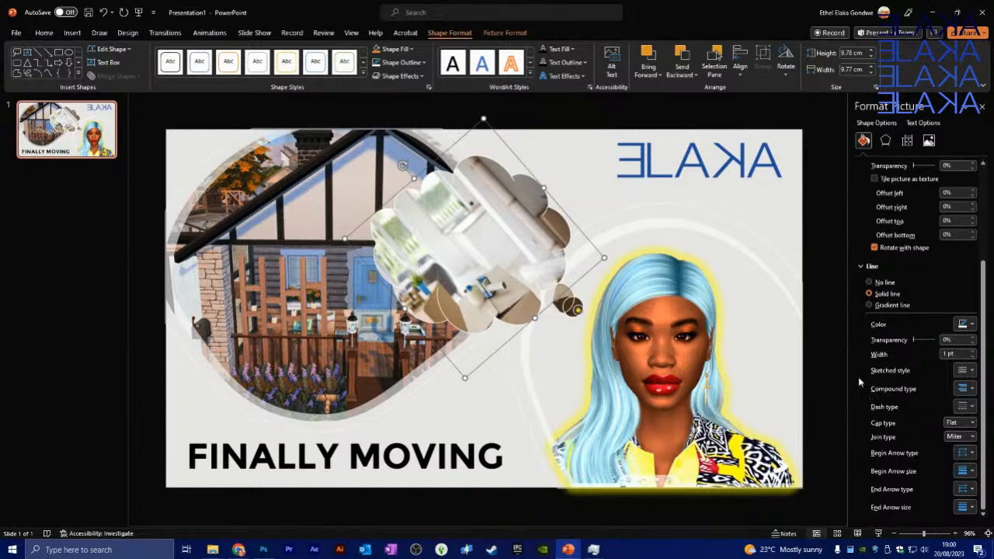
click(971, 389)
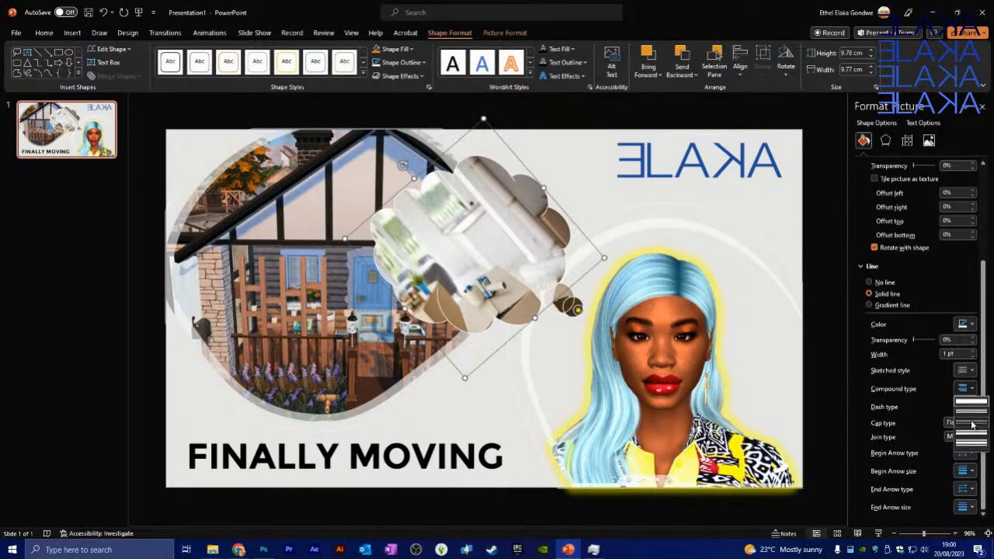
click(971, 424)
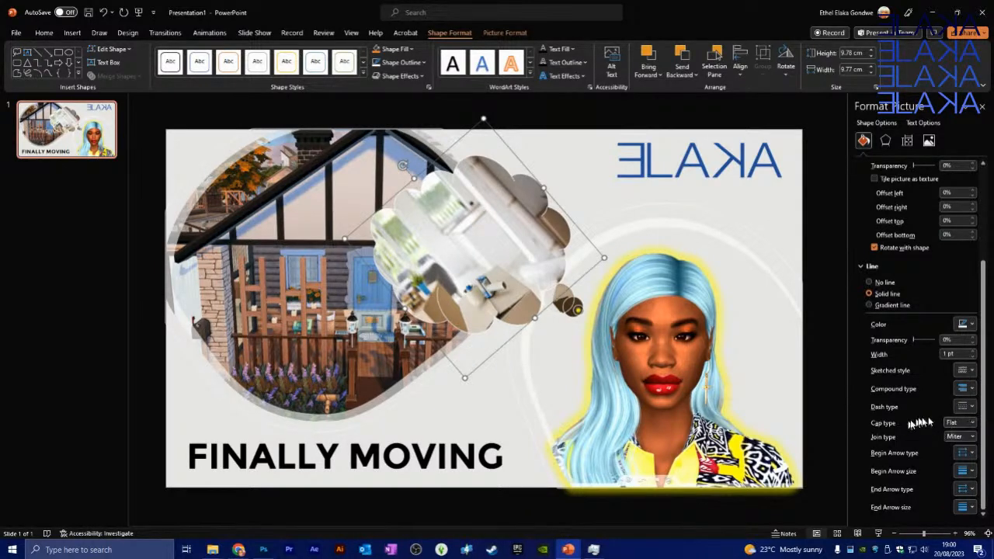
click(968, 407)
click(969, 410)
Thicken the thought cloud's outline to 5.5 pt and deselect the shape.
click(973, 353)
click(973, 353)
click(973, 353)
click(972, 352)
click(973, 352)
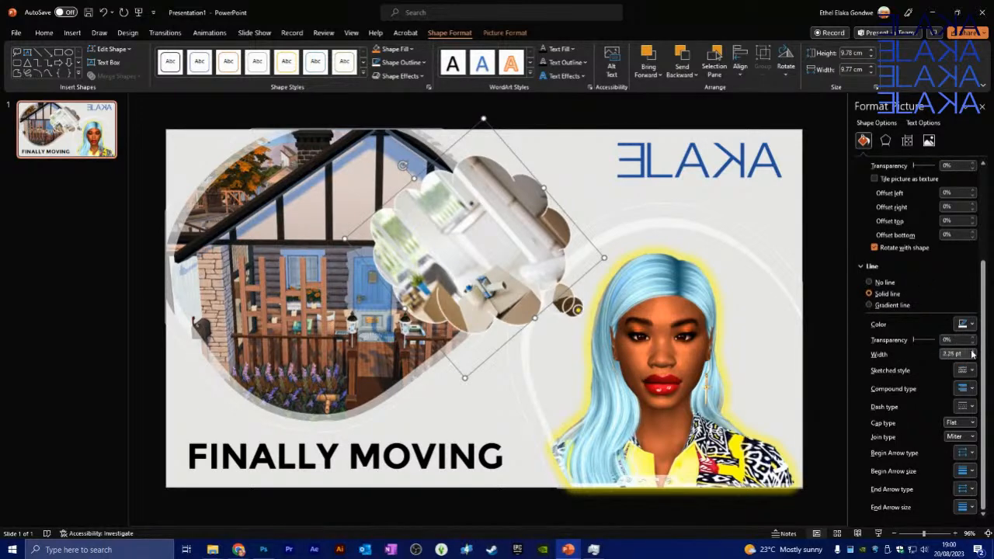
click(973, 352)
click(973, 353)
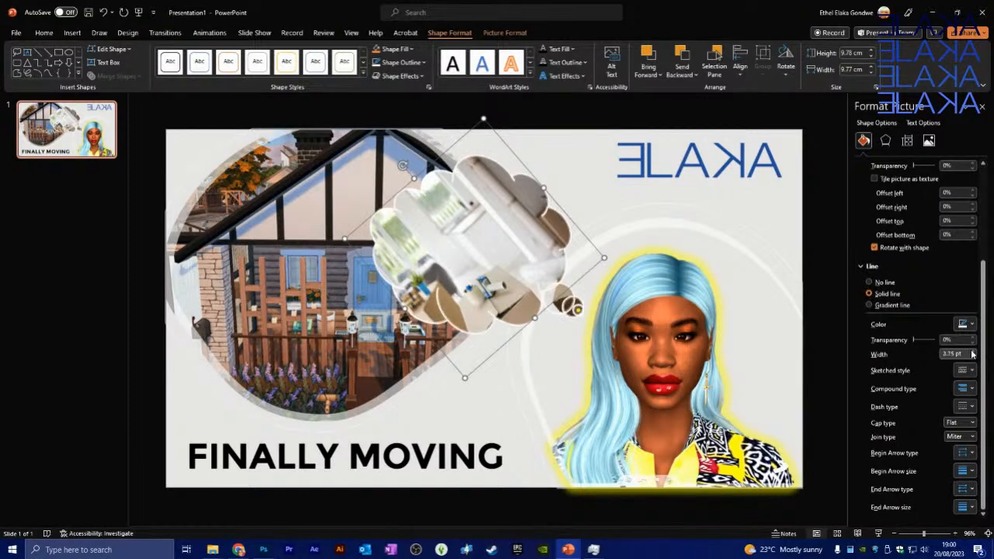
click(972, 352)
click(973, 353)
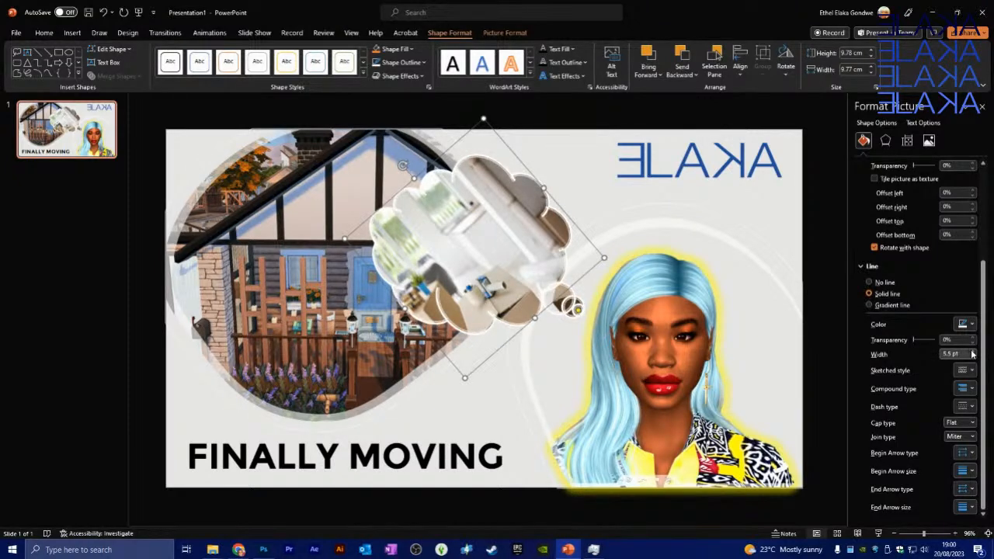
click(572, 126)
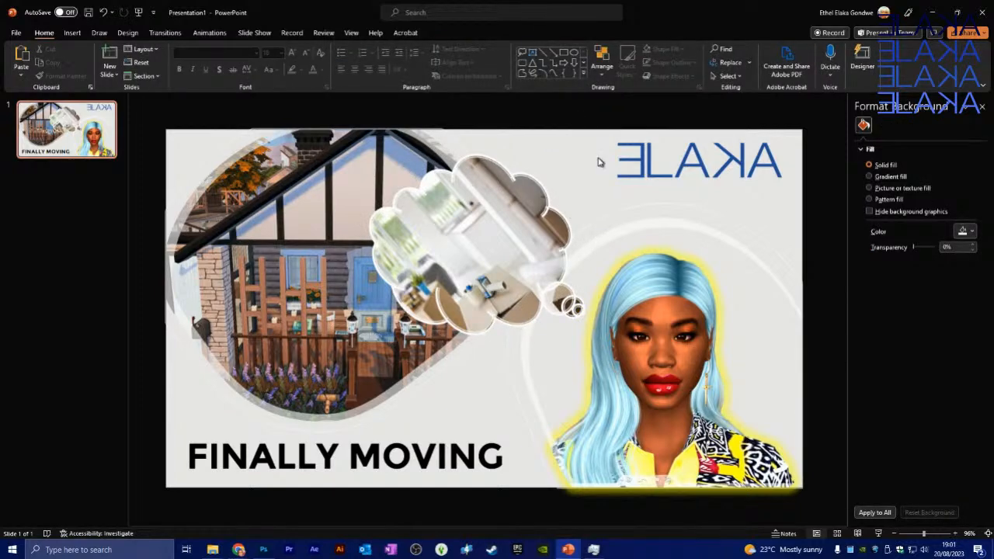
Recolor the FINALLY MOVING title with the logo's blue, sampled with the Eyedropper, and deselect the text.
click(420, 450)
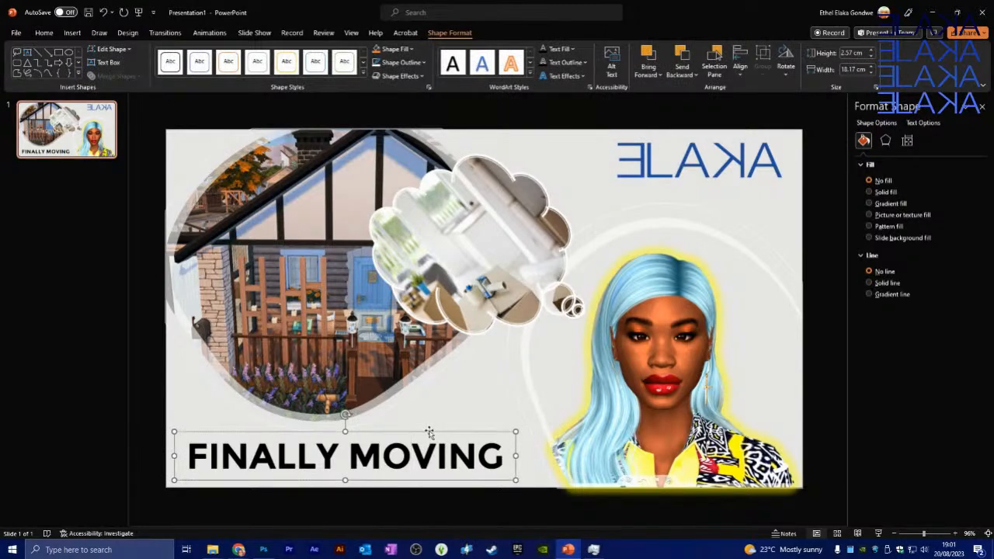
click(44, 33)
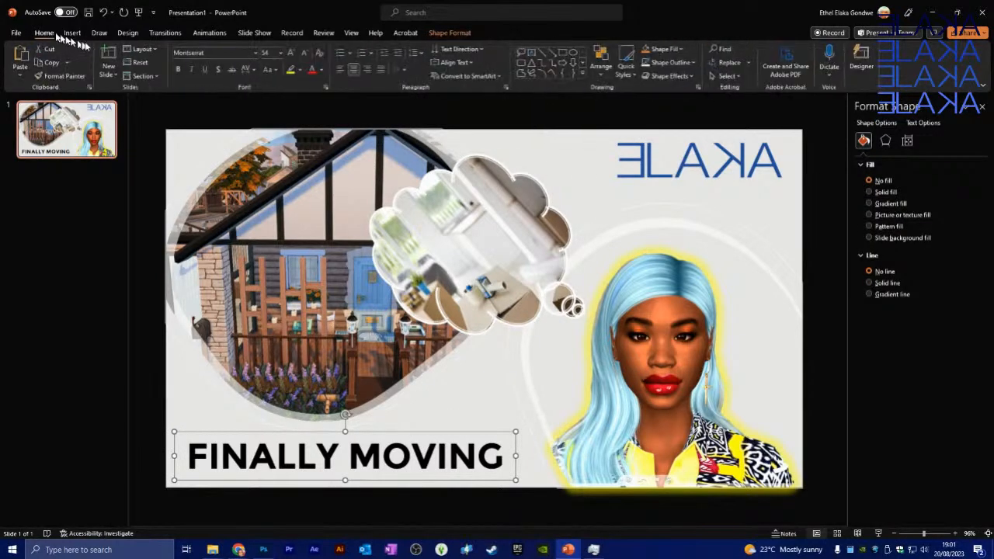
click(325, 70)
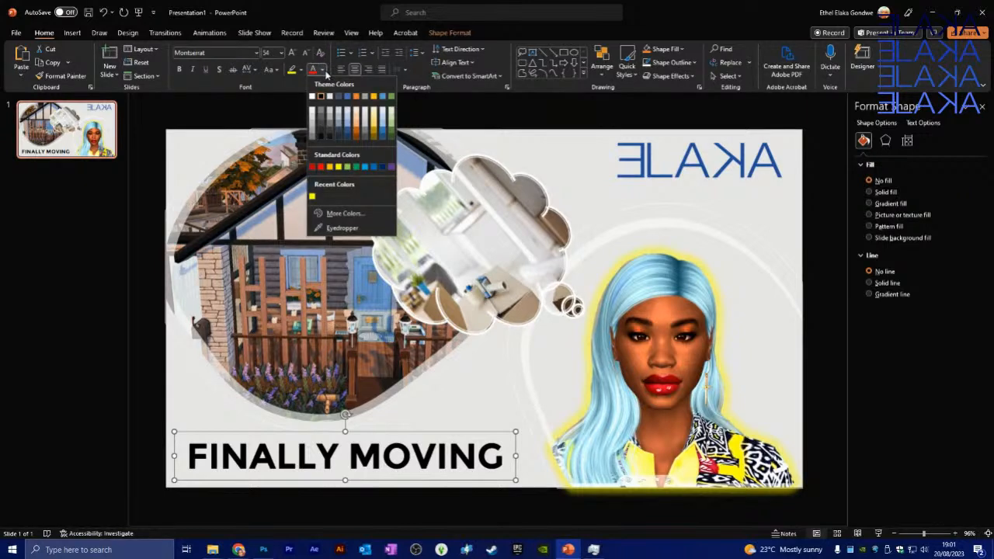
click(339, 227)
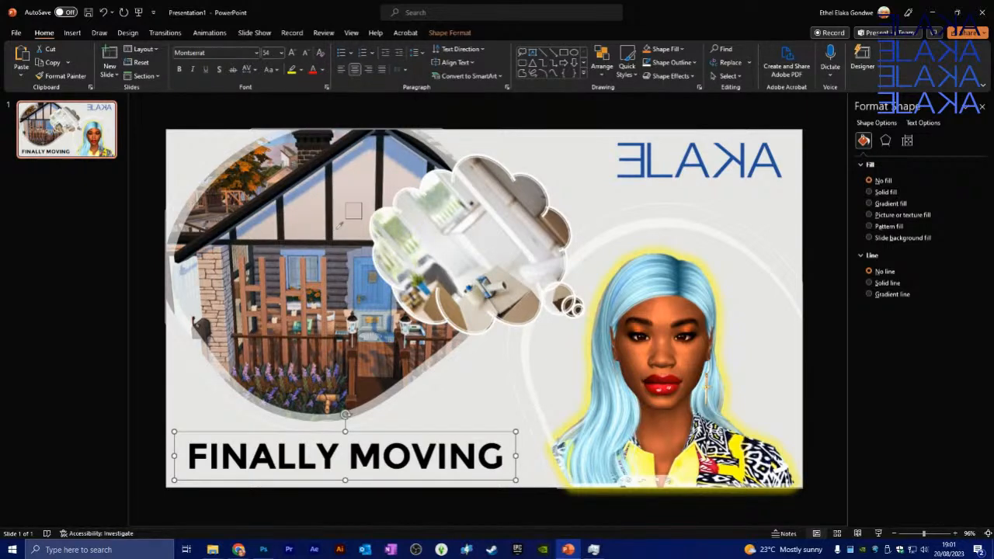
click(687, 159)
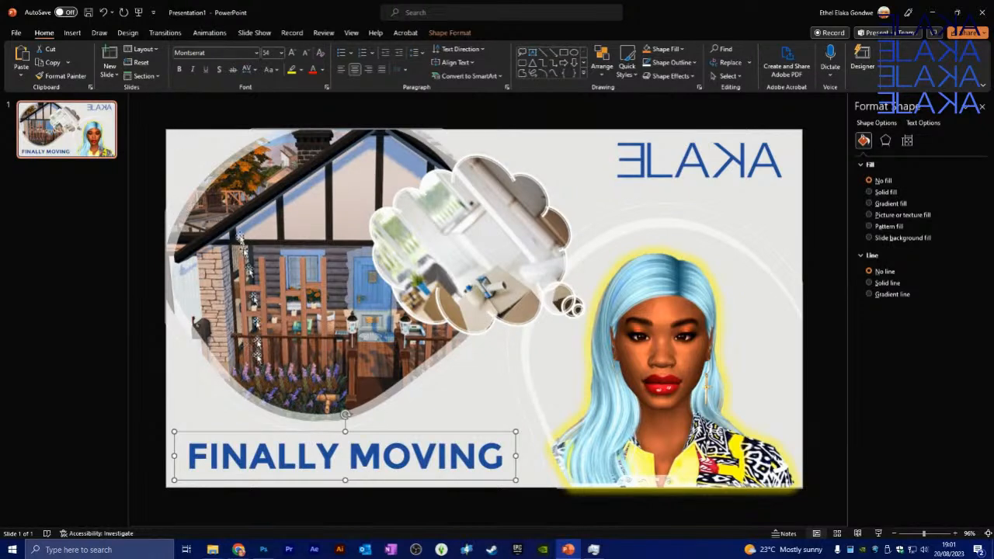
click(322, 69)
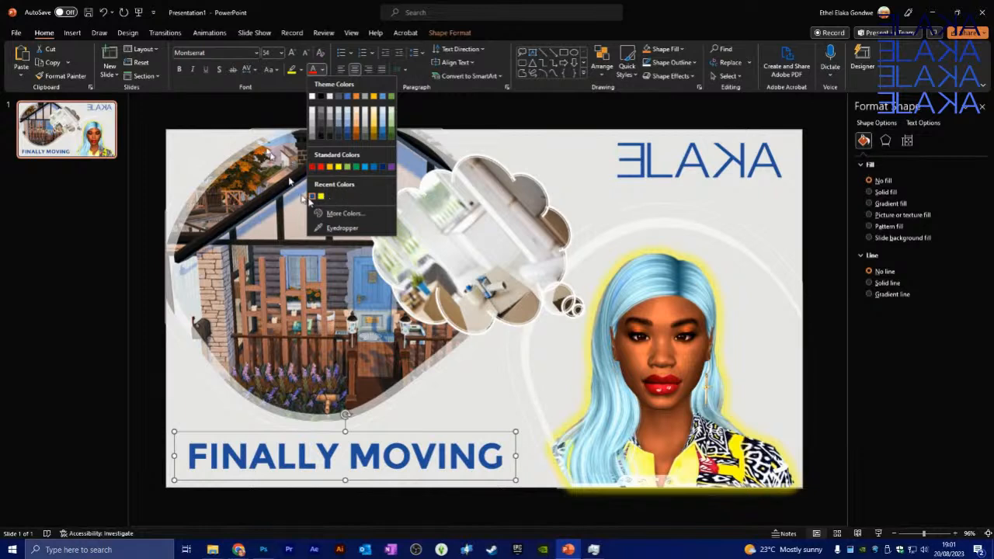
click(231, 109)
click(145, 212)
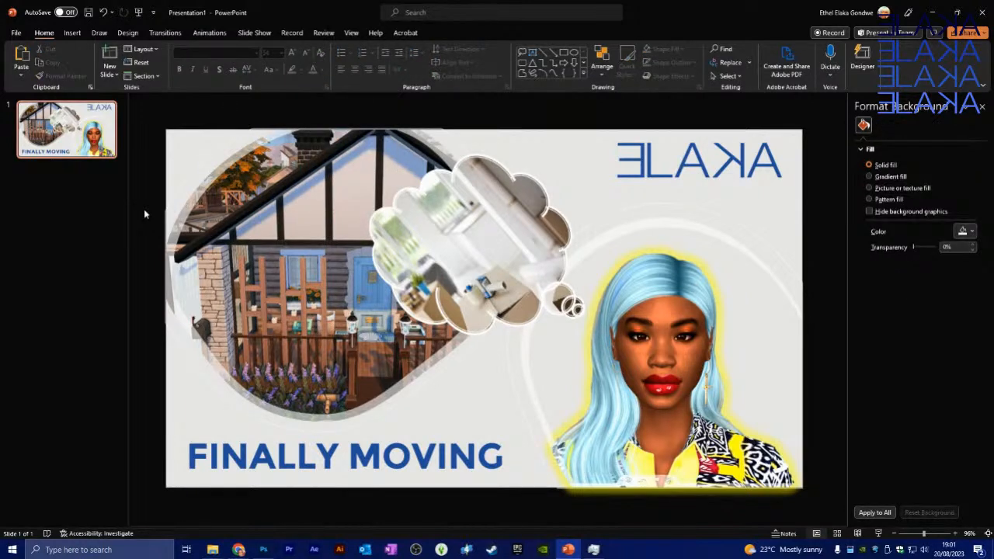
Check the export options, then open the full Save As dialog for a location on this PC.
click(16, 33)
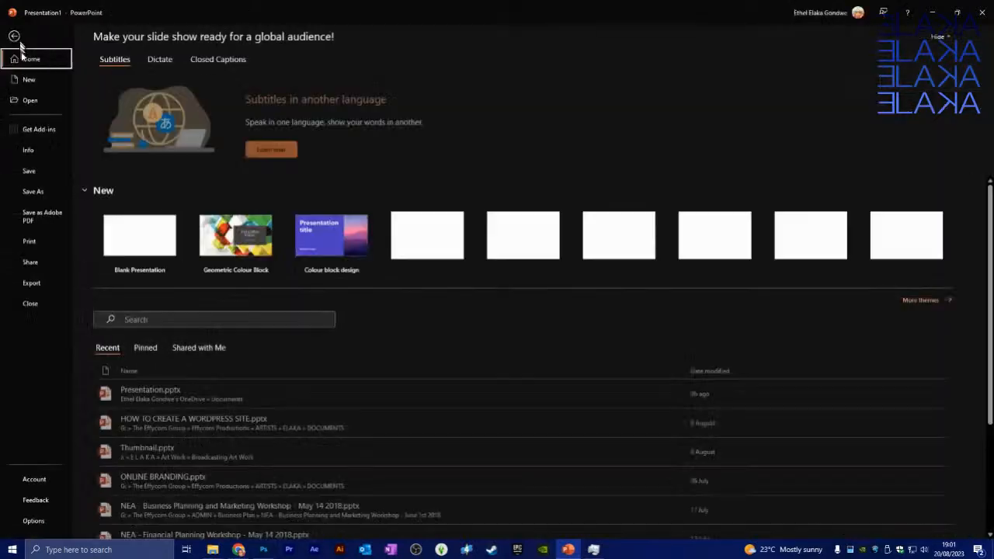
click(32, 284)
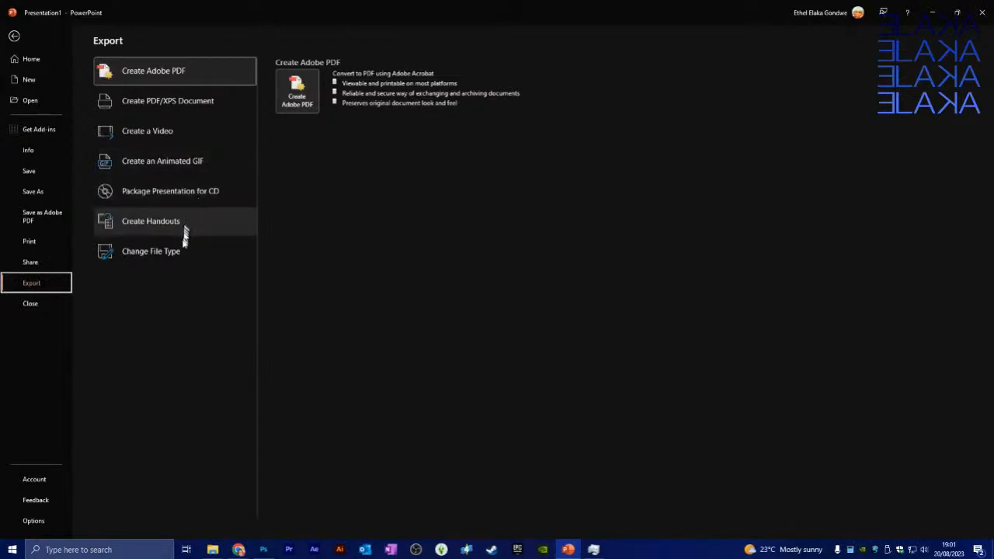
click(47, 191)
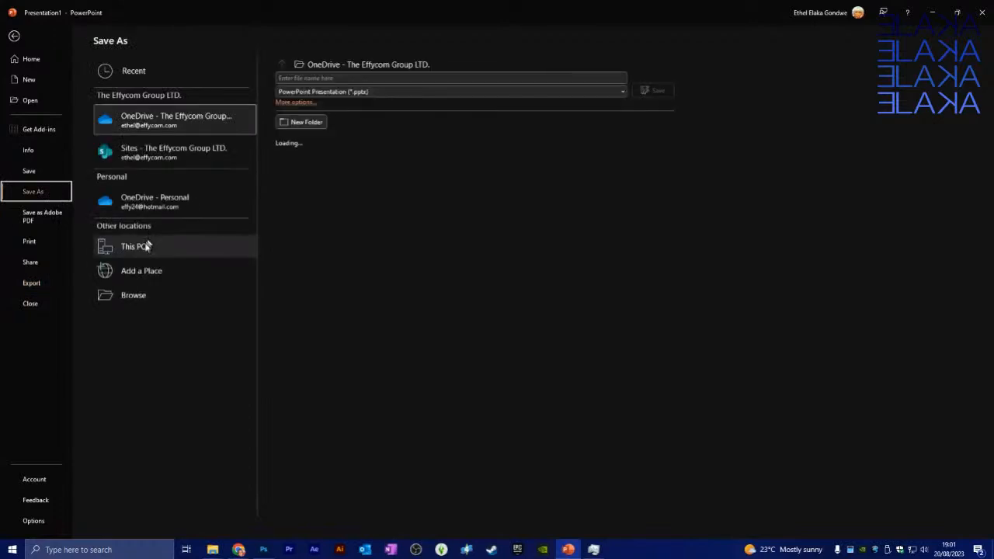
click(147, 248)
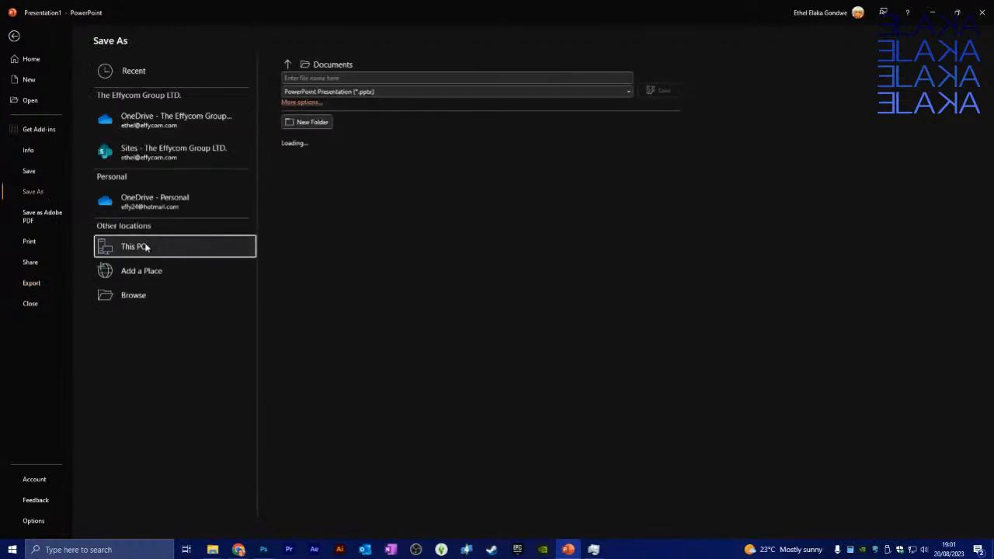
click(307, 102)
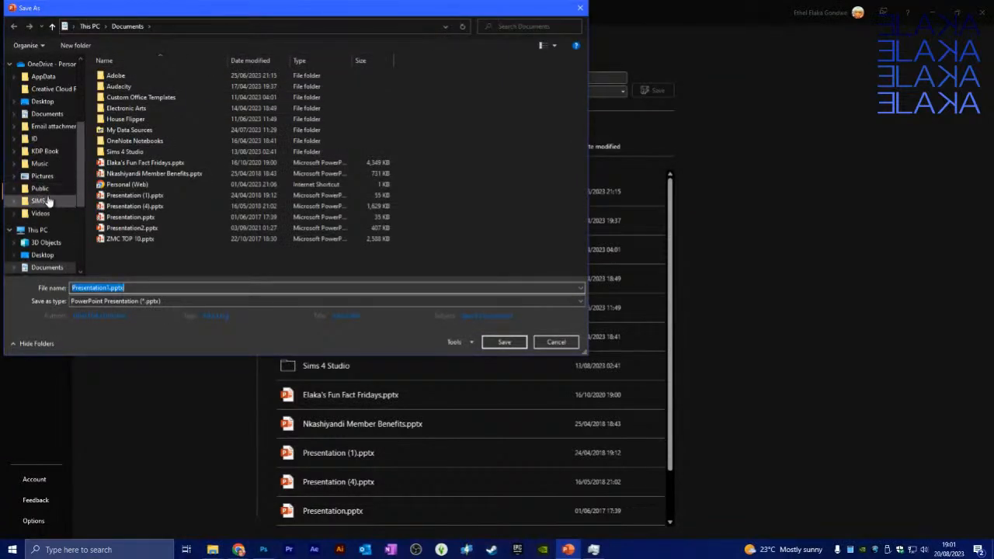
Choose the COVER ART folder as the save location and JPEG File Interchange Format (*.jpg) as the file type.
scroll(47, 195, up, 2)
scroll(47, 194, down, 2)
scroll(48, 194, up, 4)
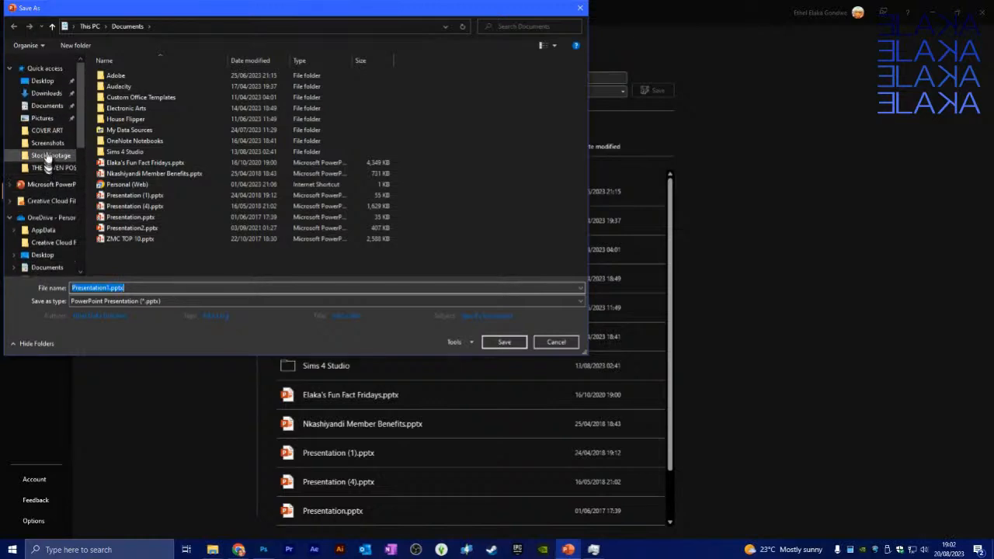
click(44, 157)
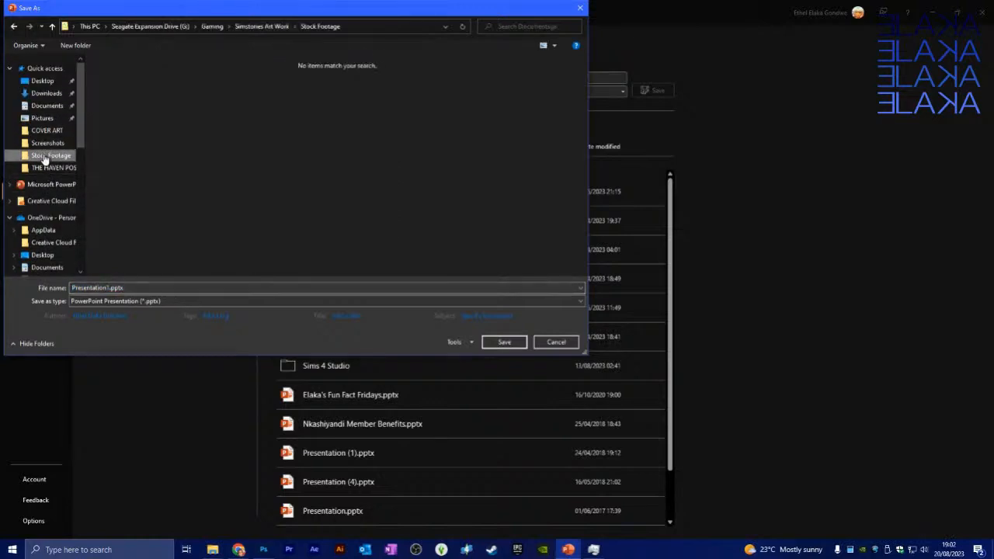
click(46, 143)
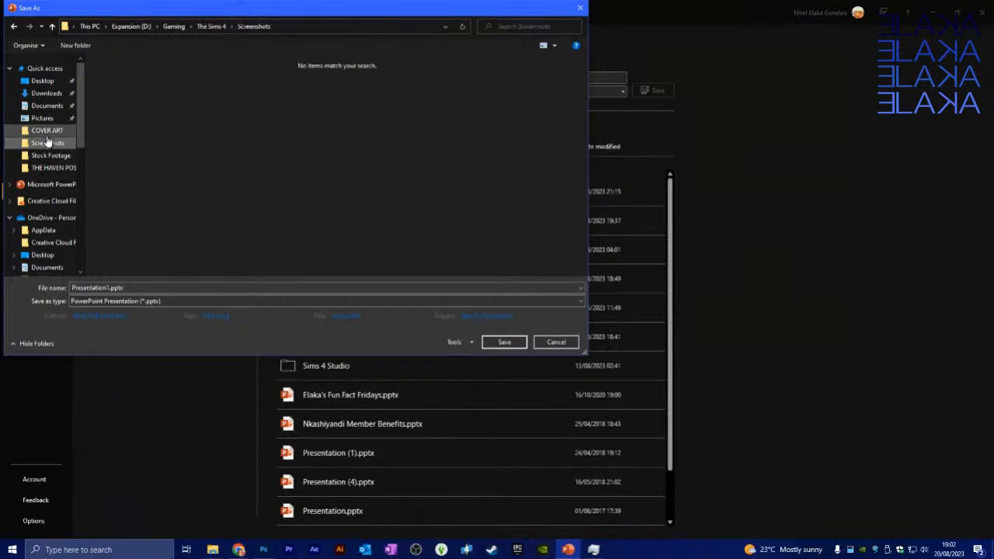
click(47, 132)
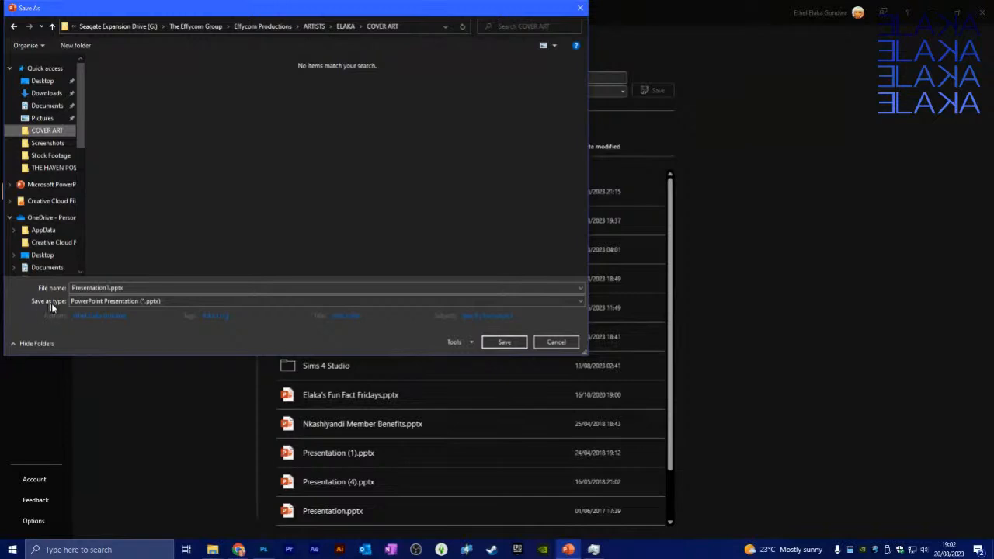
click(162, 301)
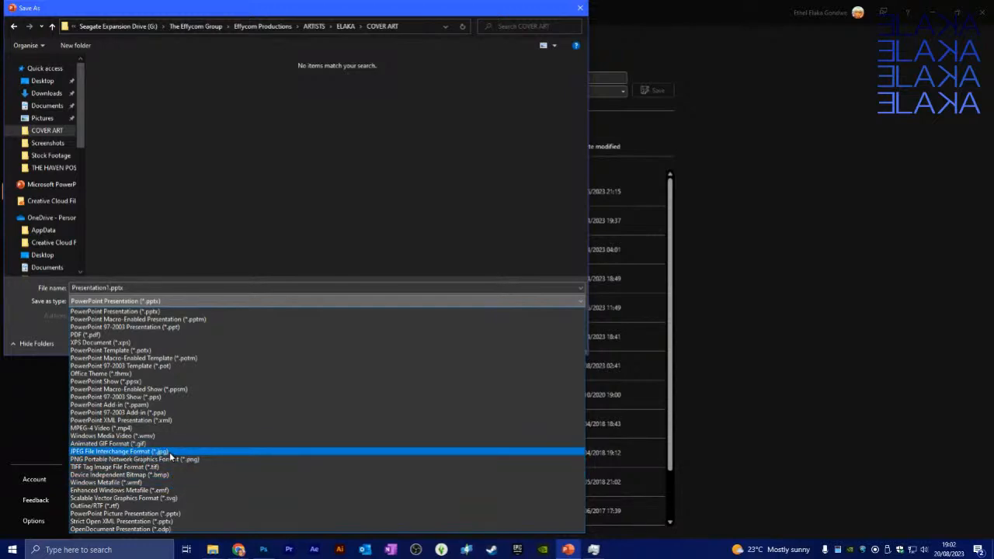
click(169, 451)
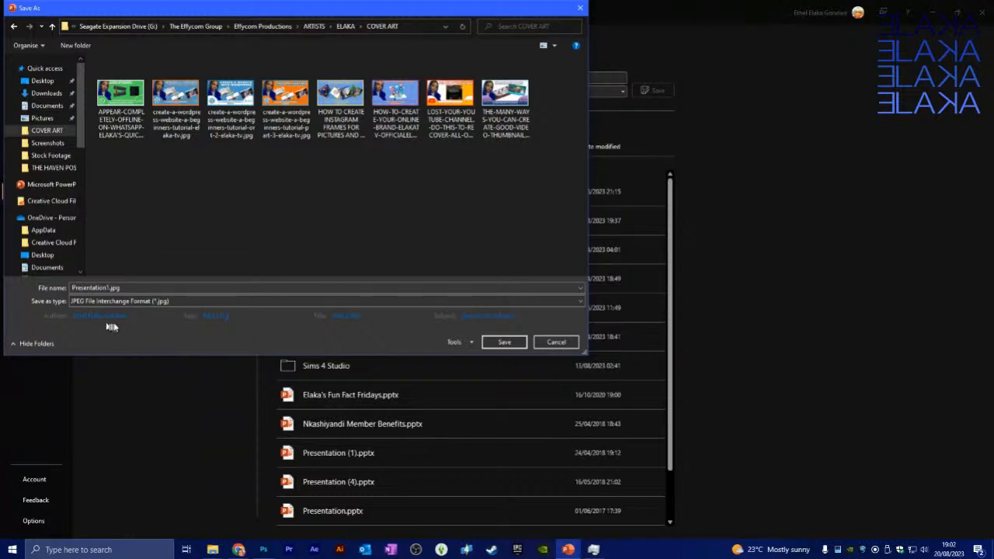
Name the file MOVING HOUSE TEMPLATE COVER ART and save only the current slide as an image.
click(141, 288)
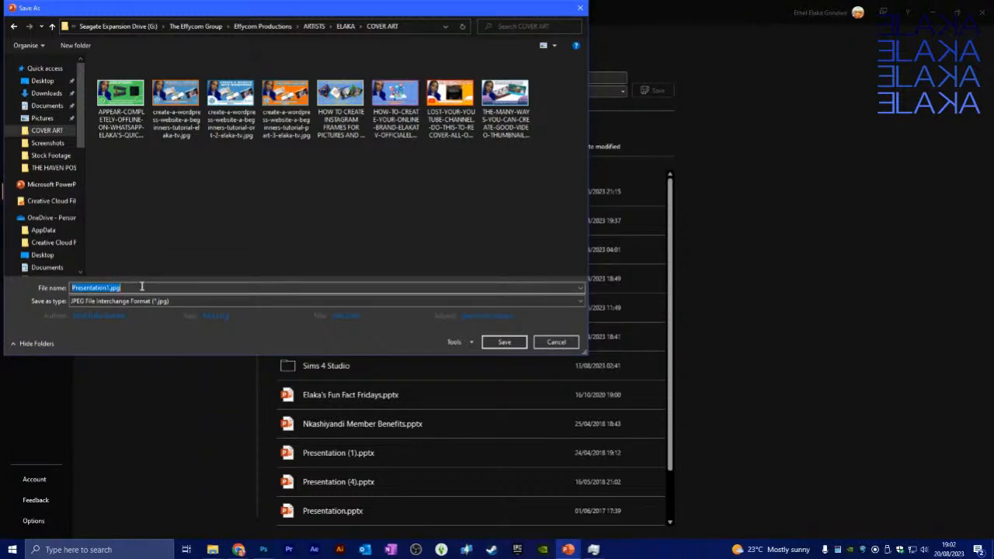
text(create)
key(BackSpace)
key(BackSpace)
key(BackSpace)
key(BackSpace)
key(BackSpace)
key(BackSpace)
text(MOVING HOUSE TEMPLATE COVER ART)
click(495, 345)
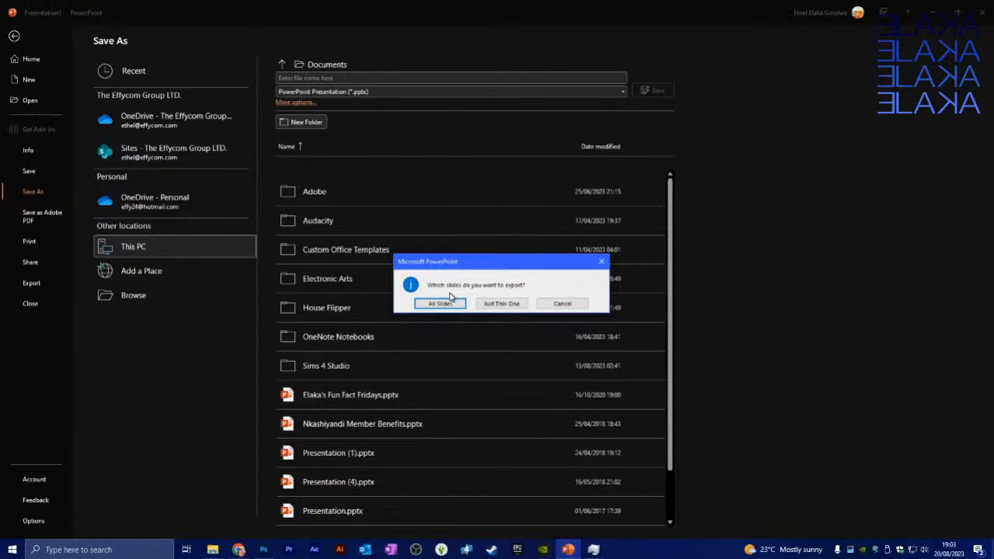
click(497, 304)
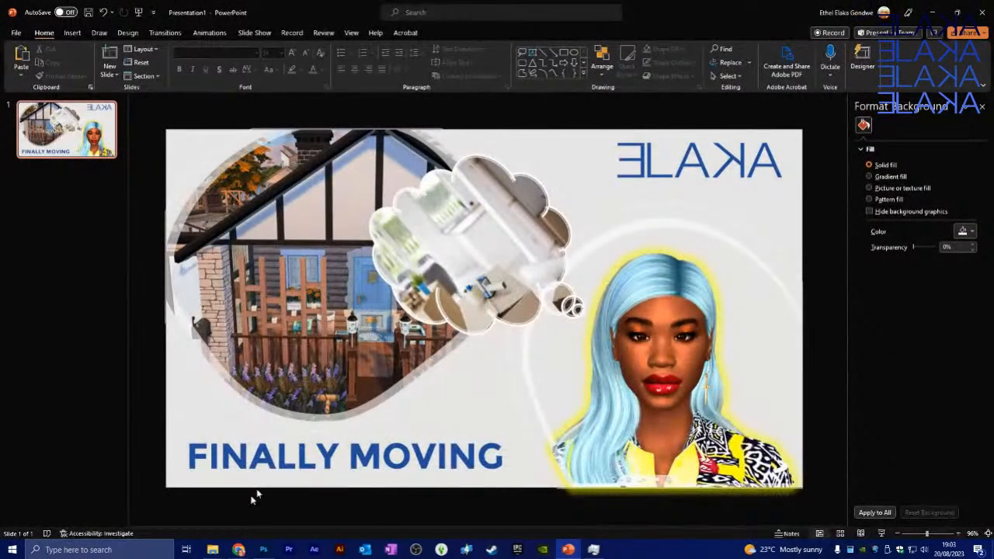
Open the COVER ART folder in File Explorer and check the exported MOVING HOUSE TEMPLATE COVER ART.jpg.
click(221, 549)
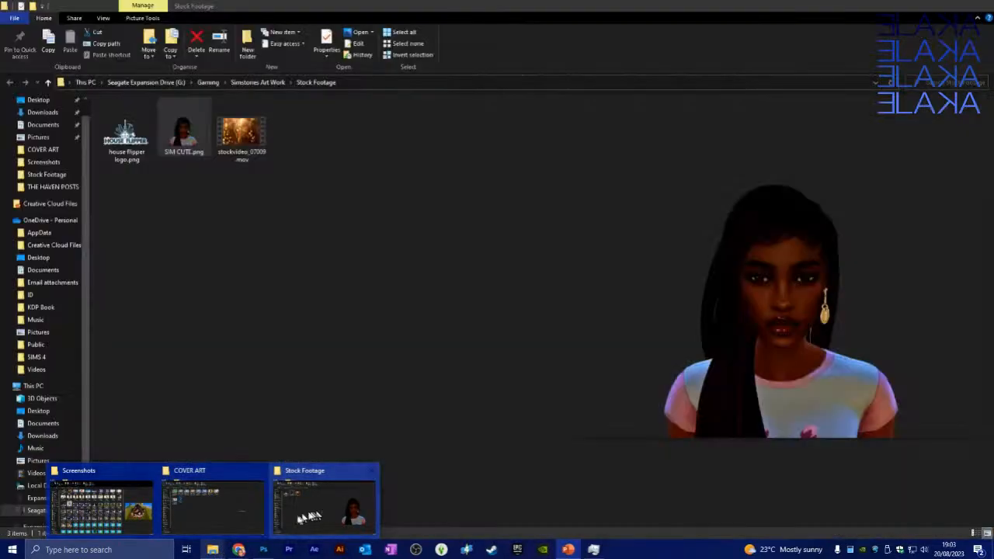
mouse_move(222, 531)
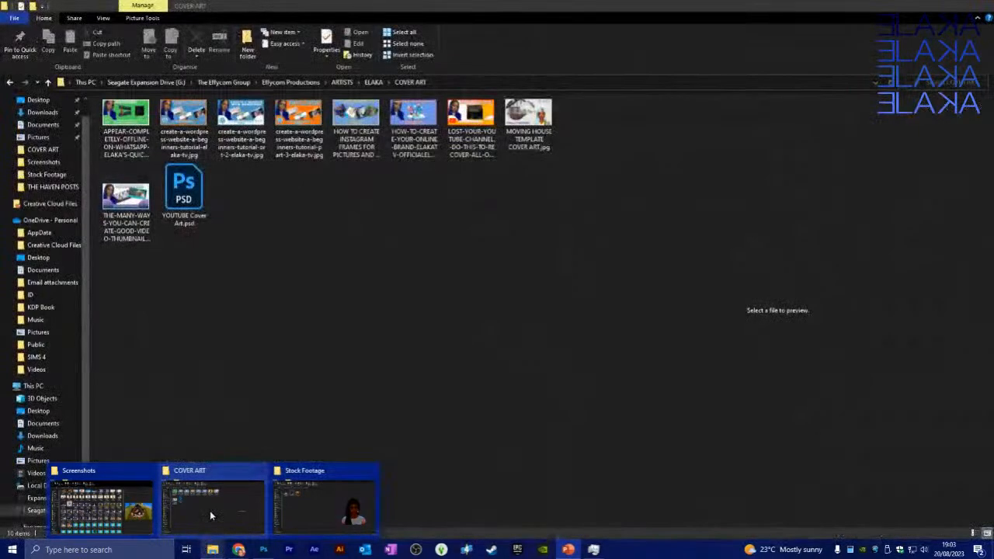
click(209, 512)
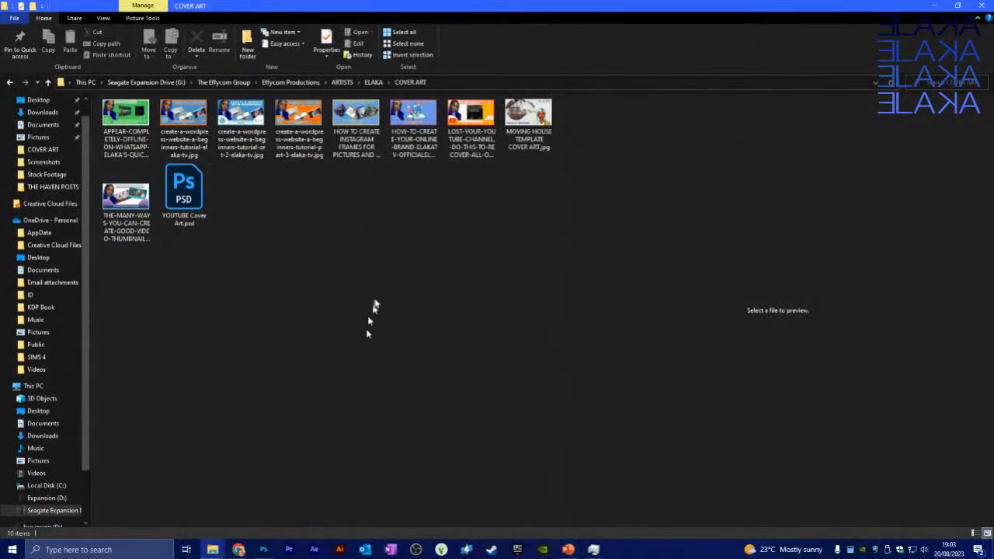
click(544, 117)
drag(560, 185, 468, 188)
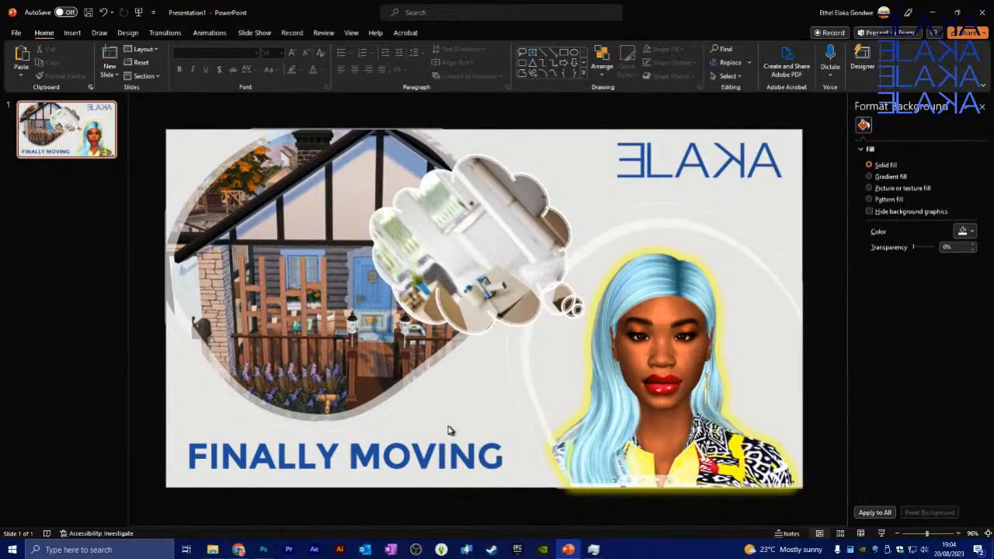
Switch to Photoshop and select the blue-haired character's layer in the ELAKA'S SEASIDE GETAWAY thumbnail.
click(264, 550)
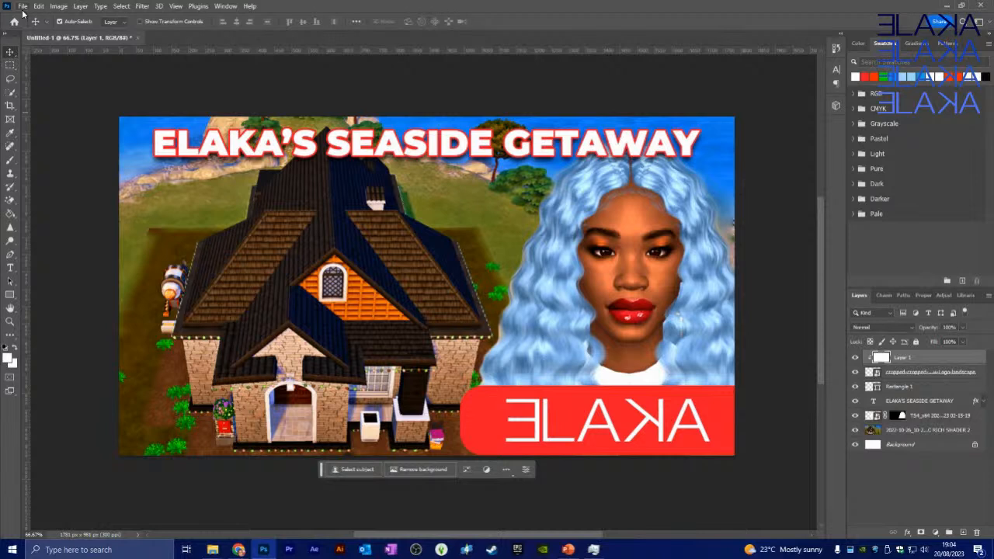
click(647, 265)
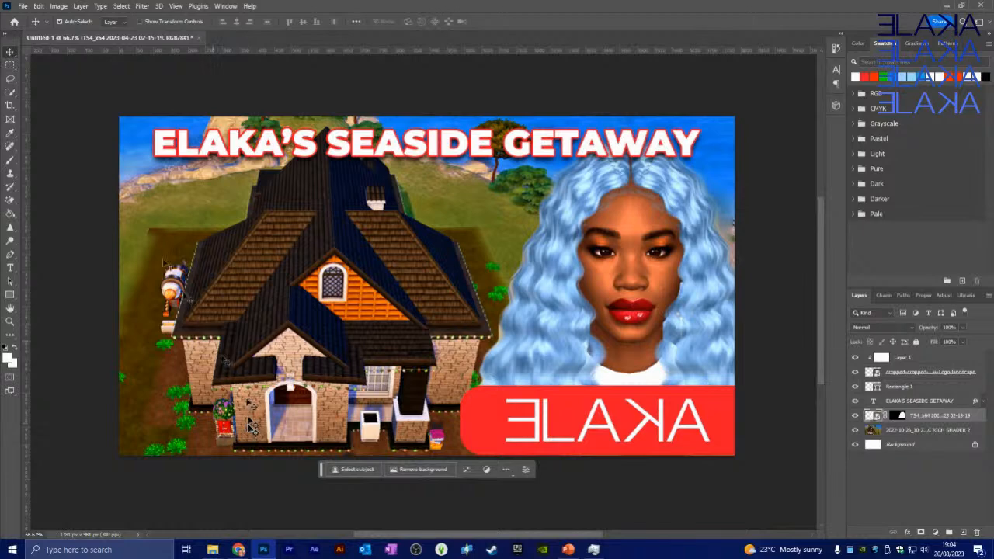
Start placing a linked image and browse to the FOR LOADING SCREENS folder inside Gaming > Screenshots.
click(23, 6)
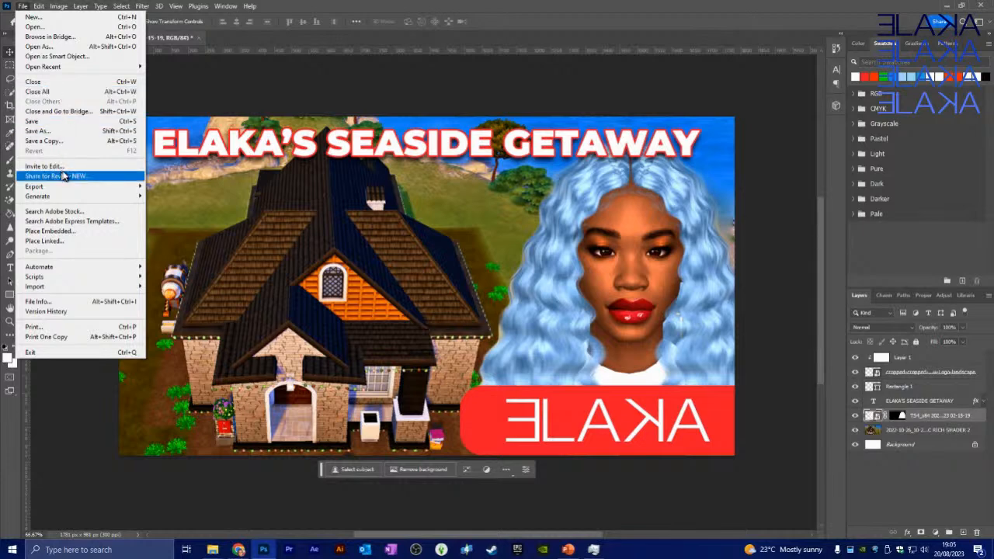
click(73, 242)
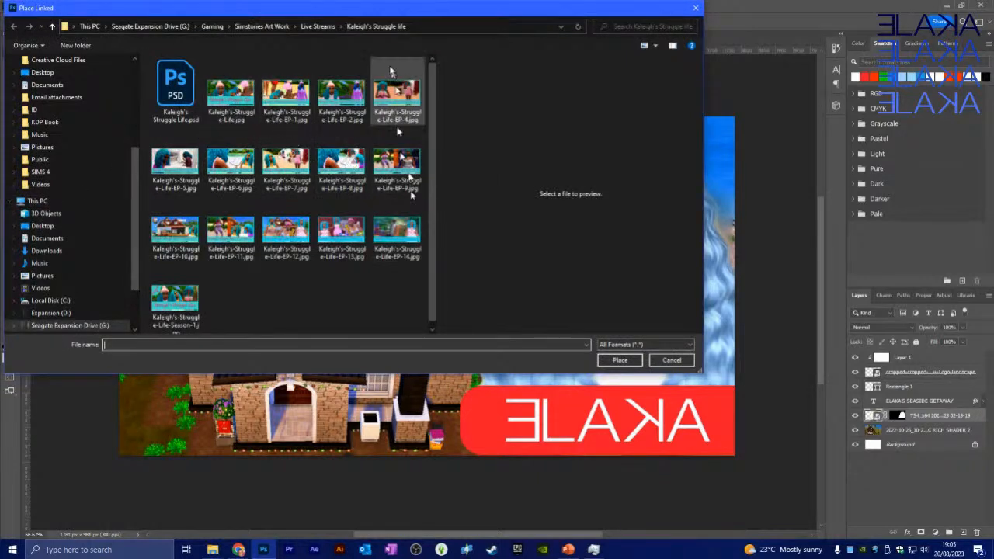
click(267, 27)
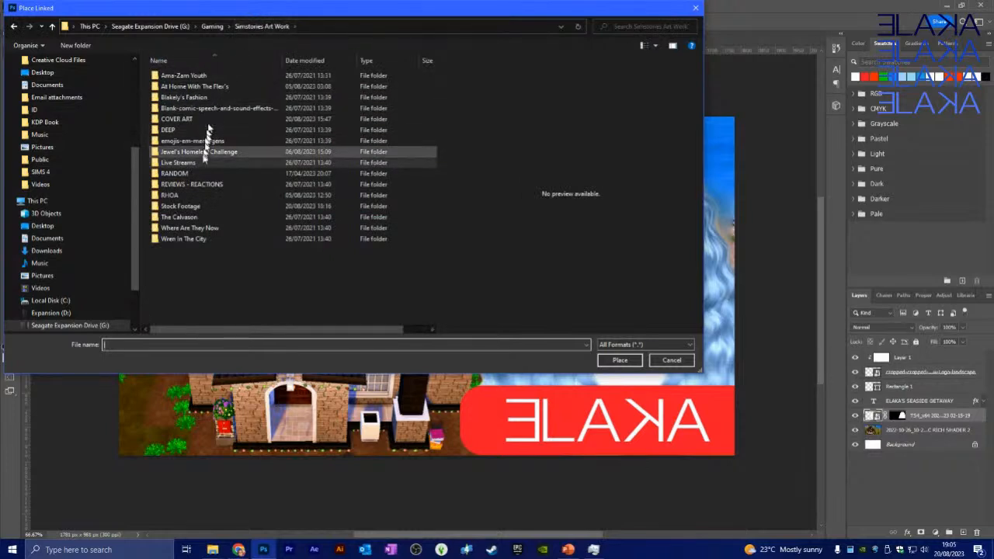
click(212, 27)
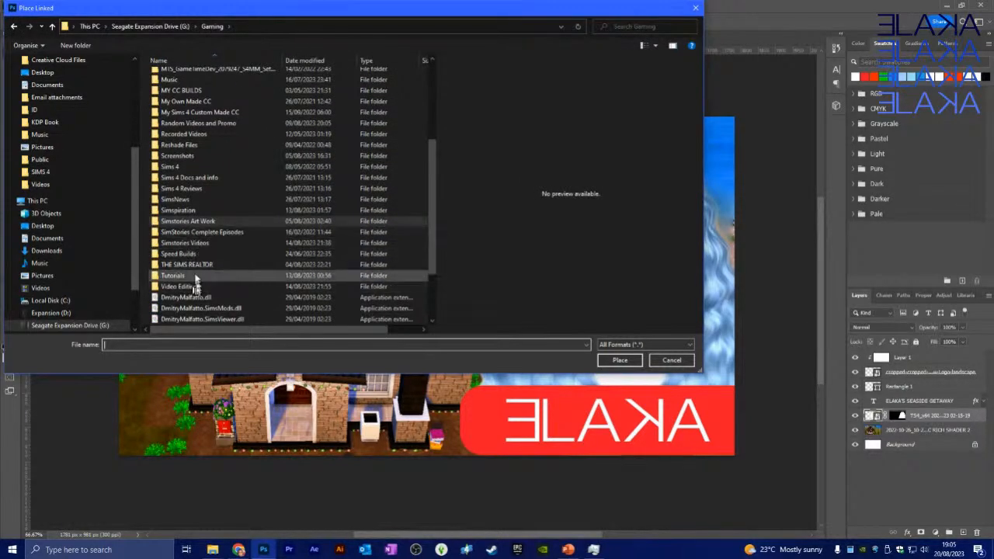
double_click(189, 156)
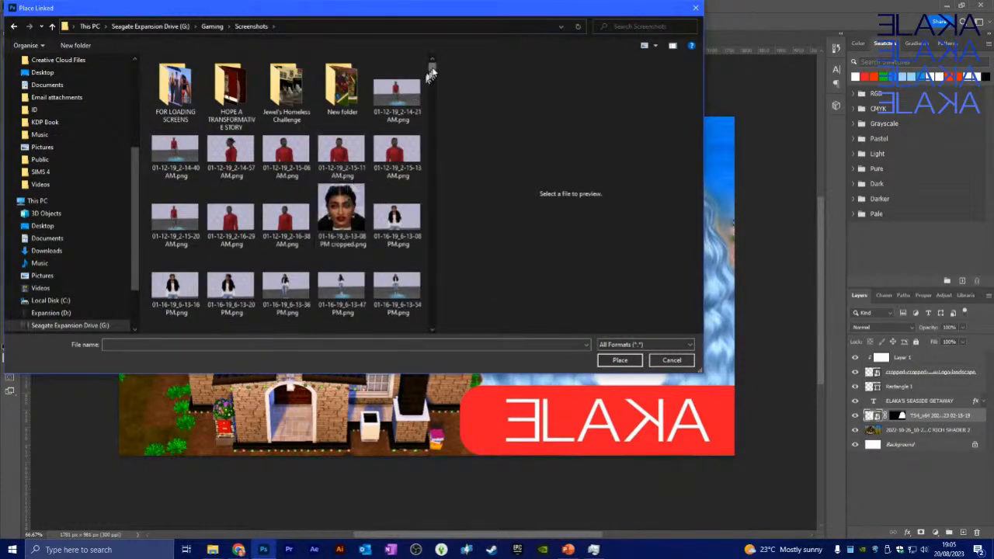
double_click(170, 82)
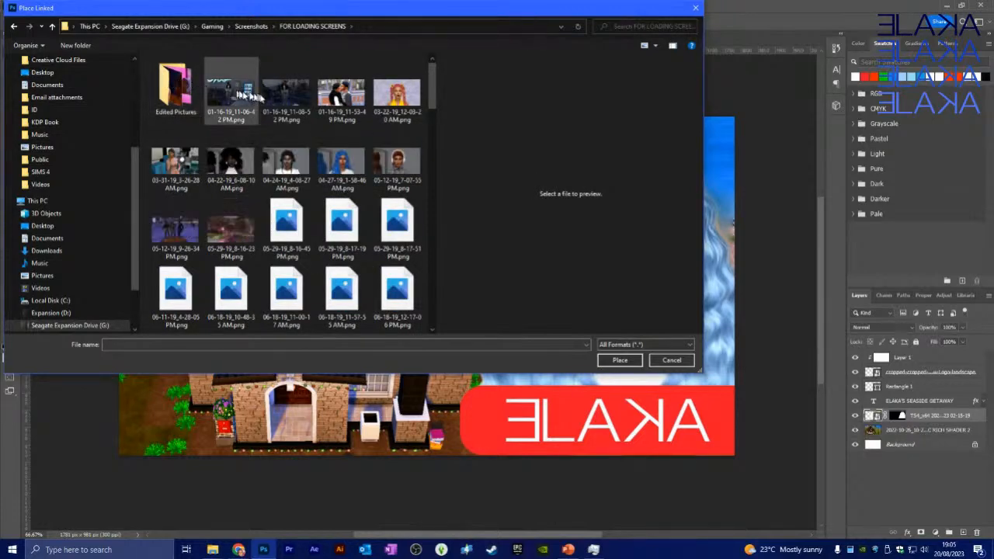
Preview the screenshots of the two groups of five women and the trio, then close the dialog without placing anything.
scroll(334, 167, down, 10)
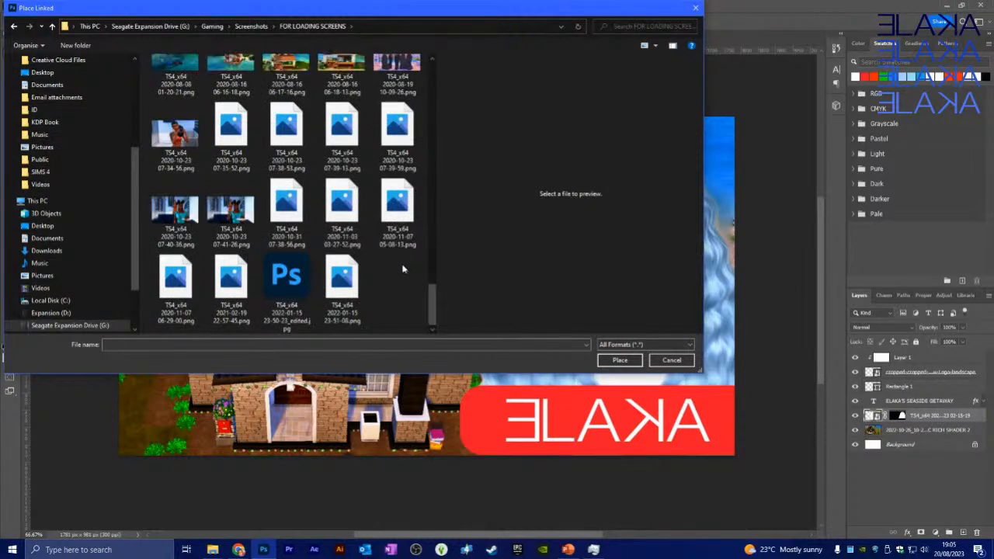
scroll(405, 268, up, 1)
click(399, 178)
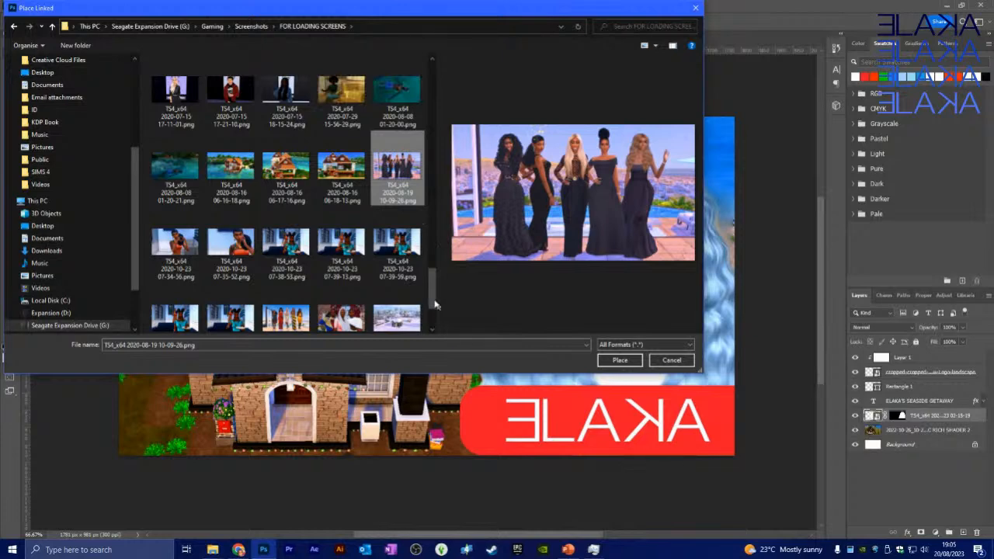
drag(432, 287, 437, 310)
click(286, 219)
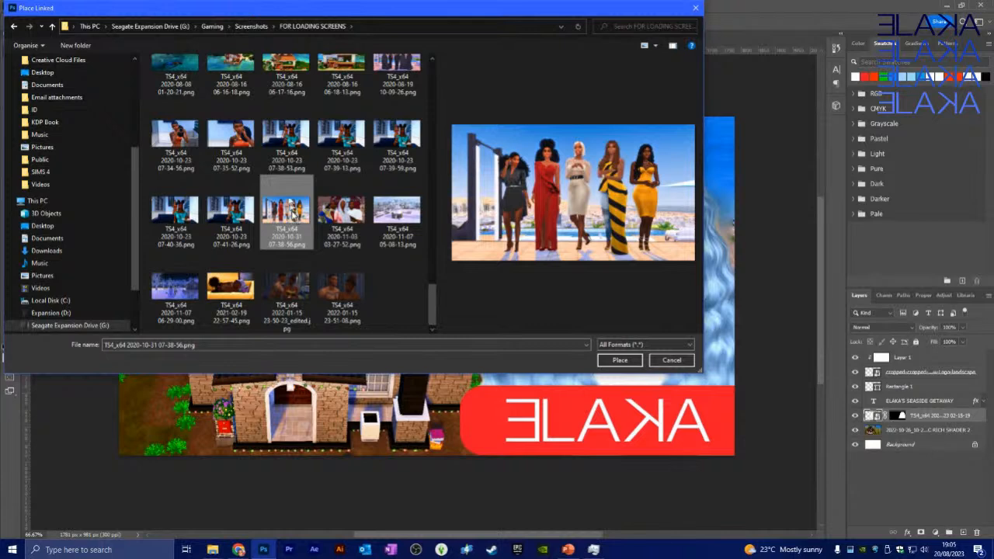
click(345, 215)
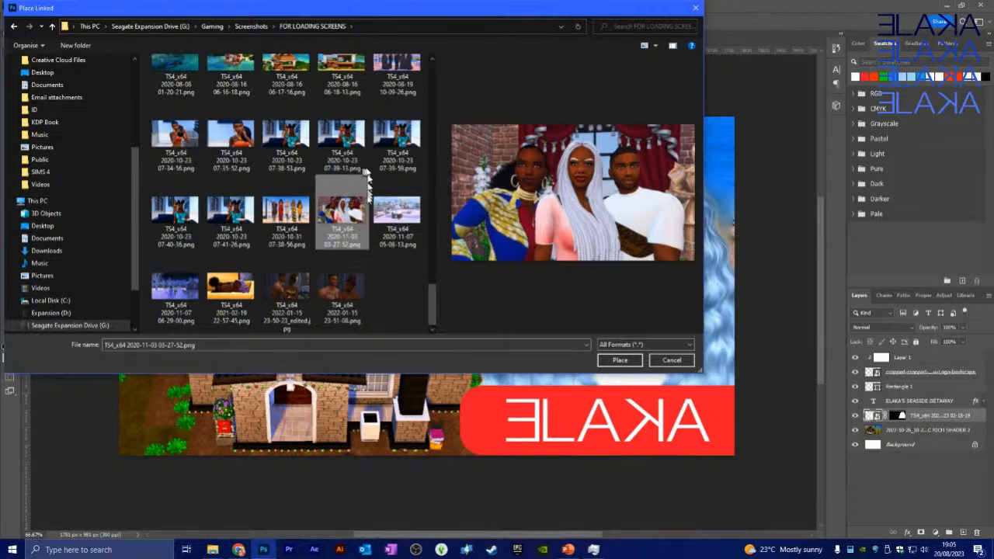
click(673, 362)
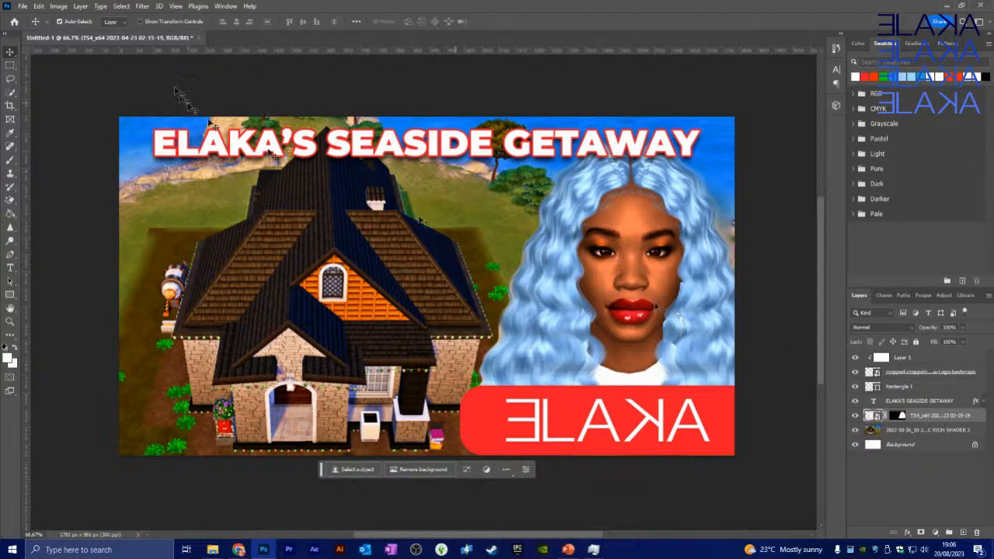
click(23, 5)
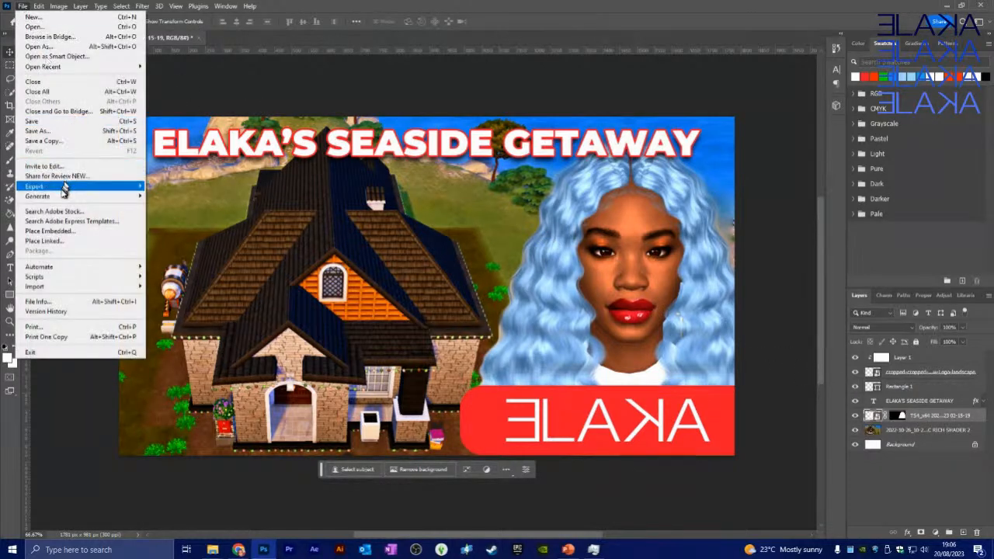
mouse_move(61, 189)
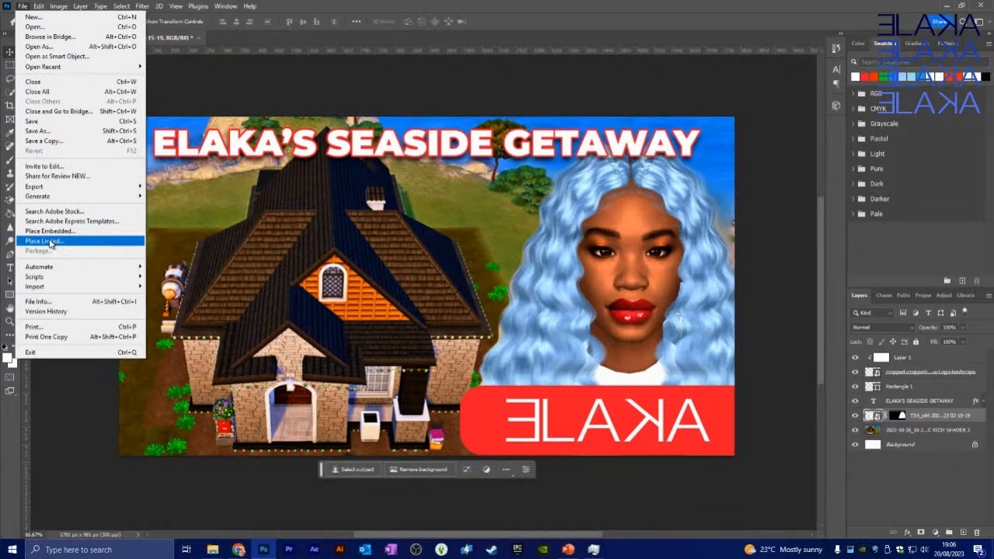
Switch to File Explorer's Stock Footage window and open the RHOA folder inside Gaming > CAS Of other people.
click(213, 550)
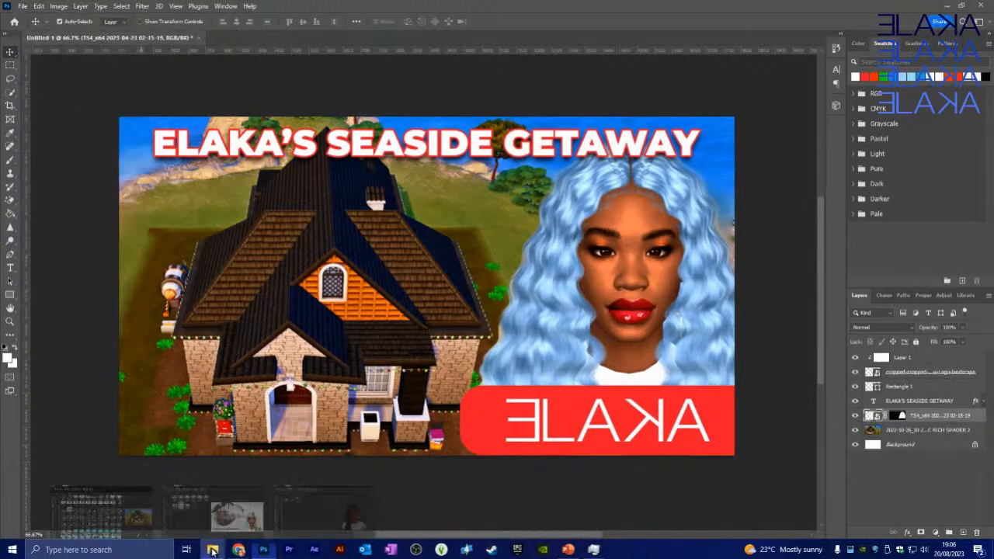
click(337, 506)
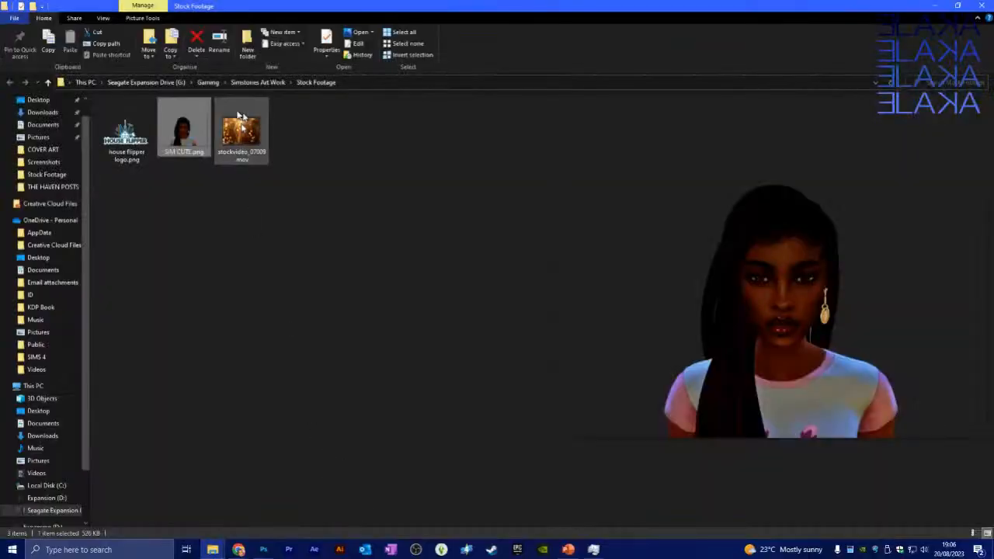
click(208, 83)
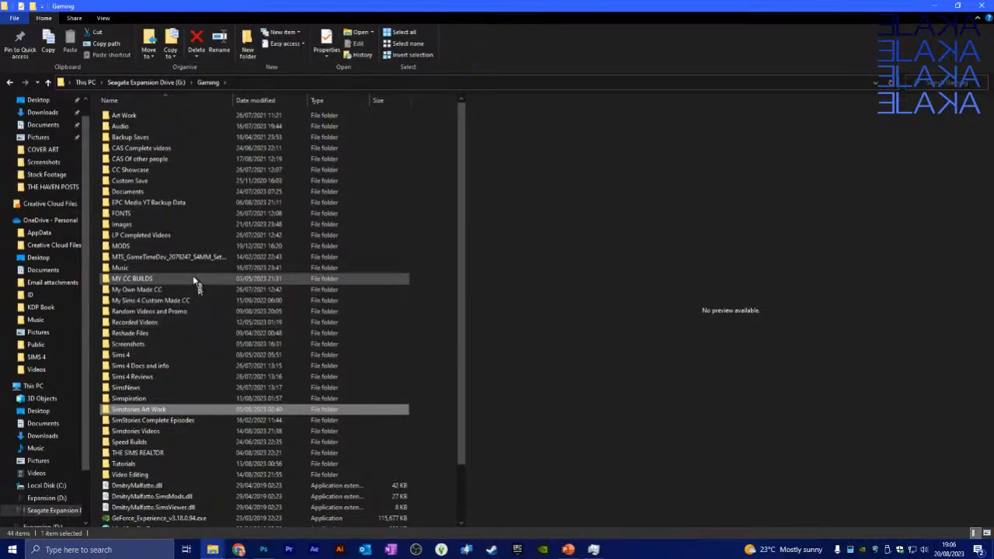
double_click(149, 160)
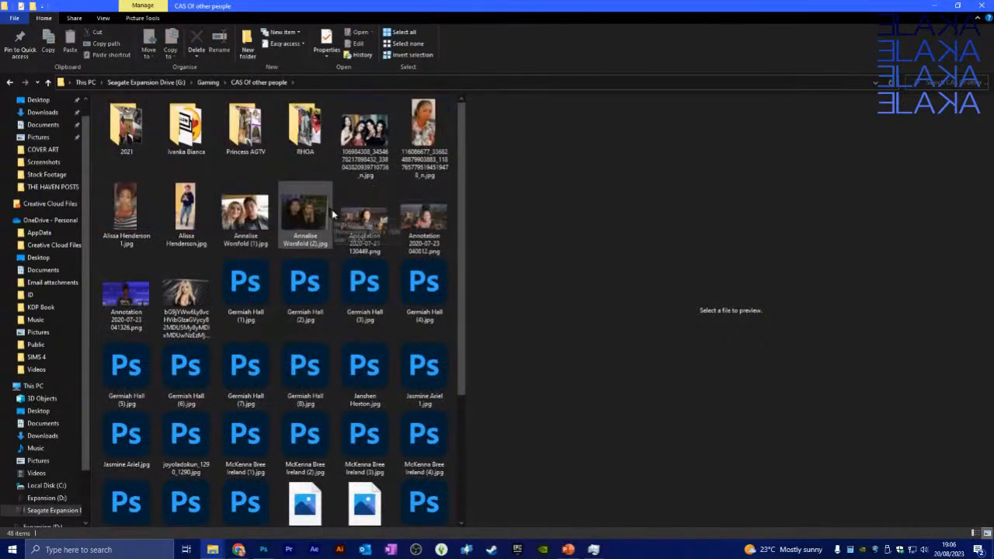
double_click(303, 140)
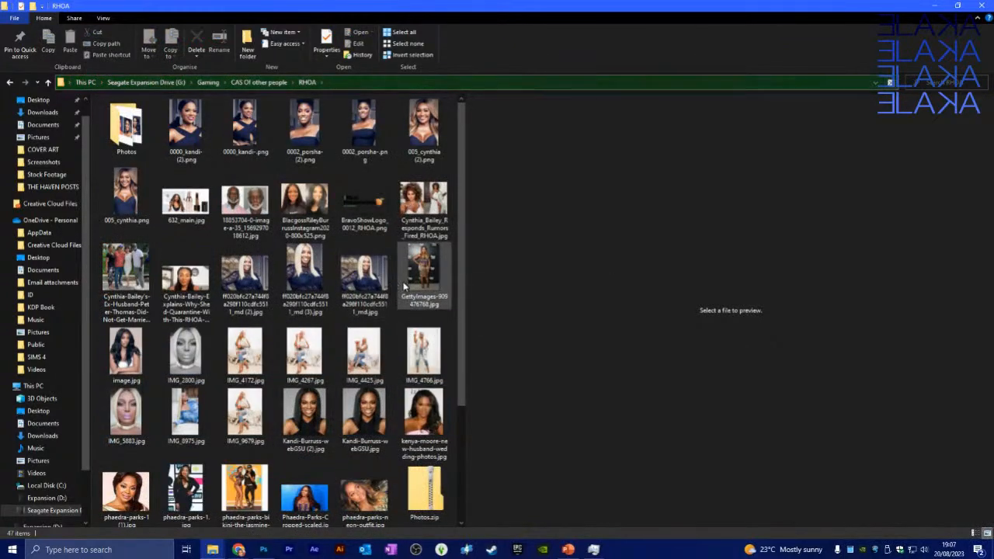
mouse_move(403, 287)
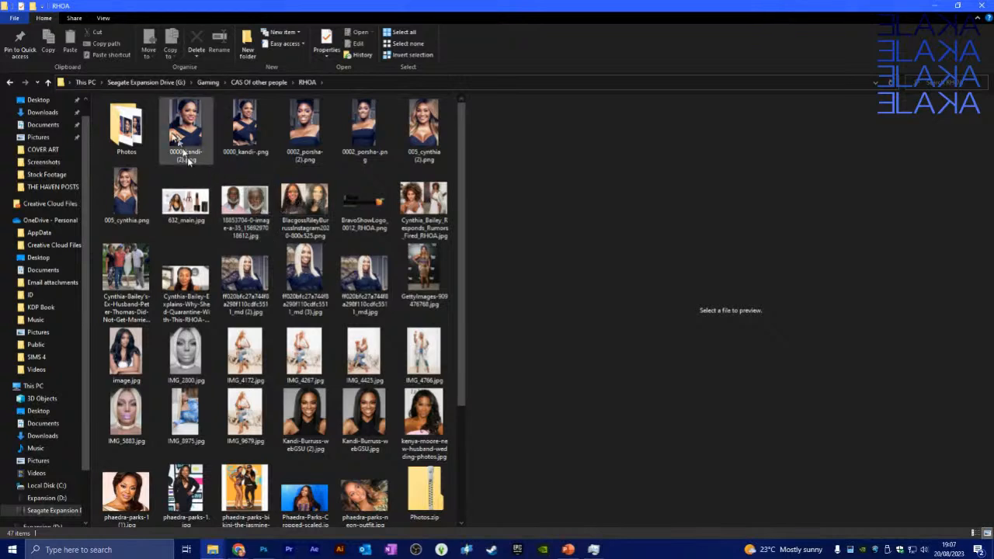
Select five cast portraits: 0000_kandi- (2).png, 0002_porsha- (2).png, 005_cynthia (2).png, the blonde woman's portrait ending in (3).jpg, and the Kenya Moore portrait ending in (2).jpg.
click(261, 134)
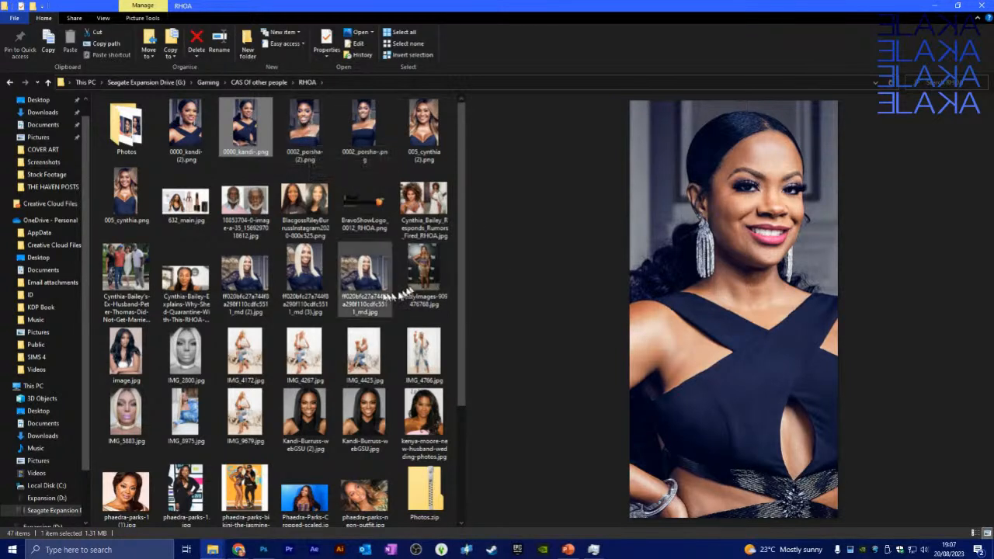
click(316, 272)
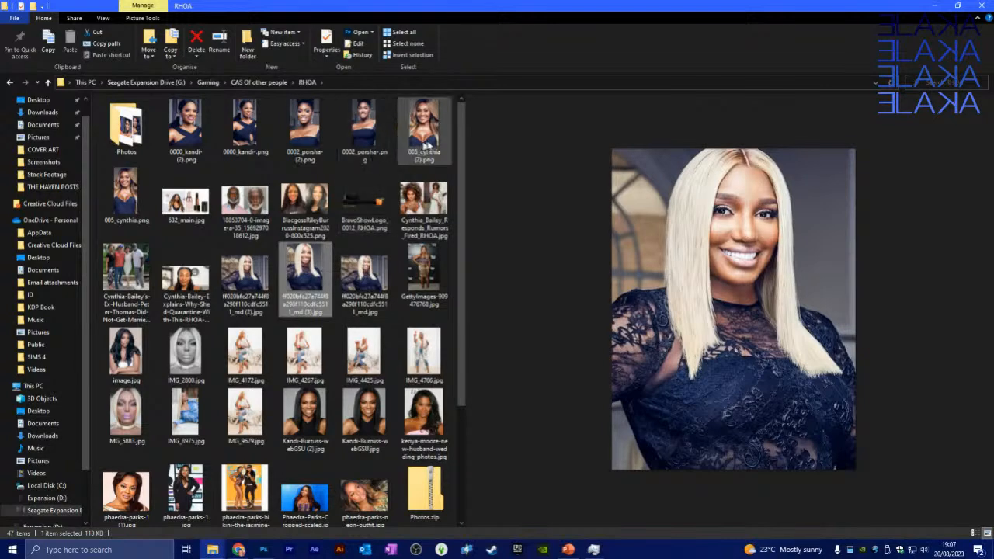
ctrl+click(426, 147)
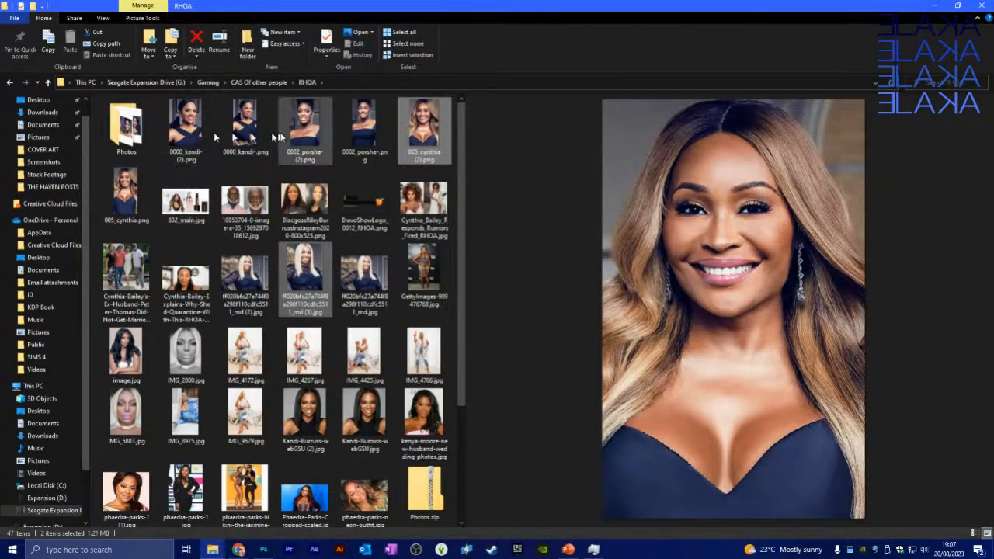
ctrl+click(306, 135)
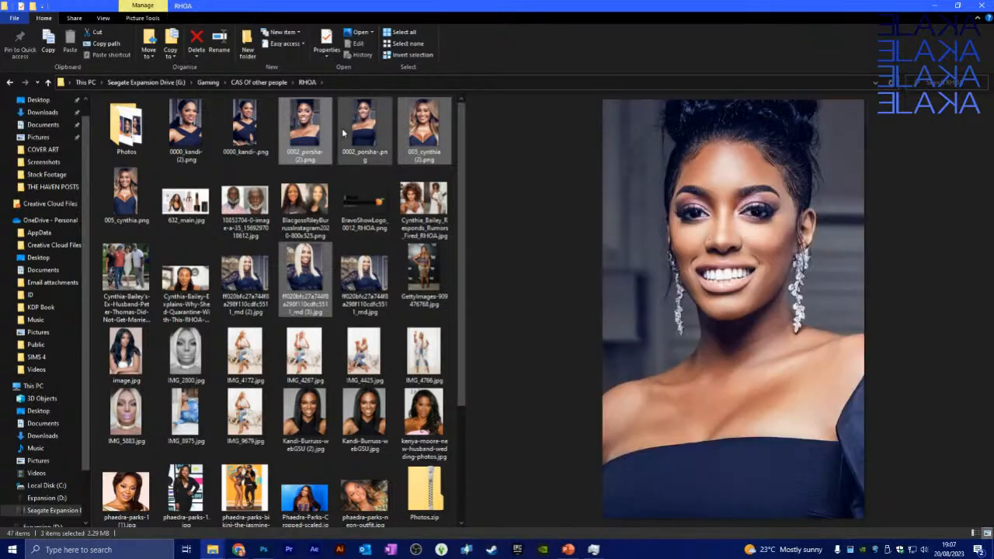
ctrl+click(203, 135)
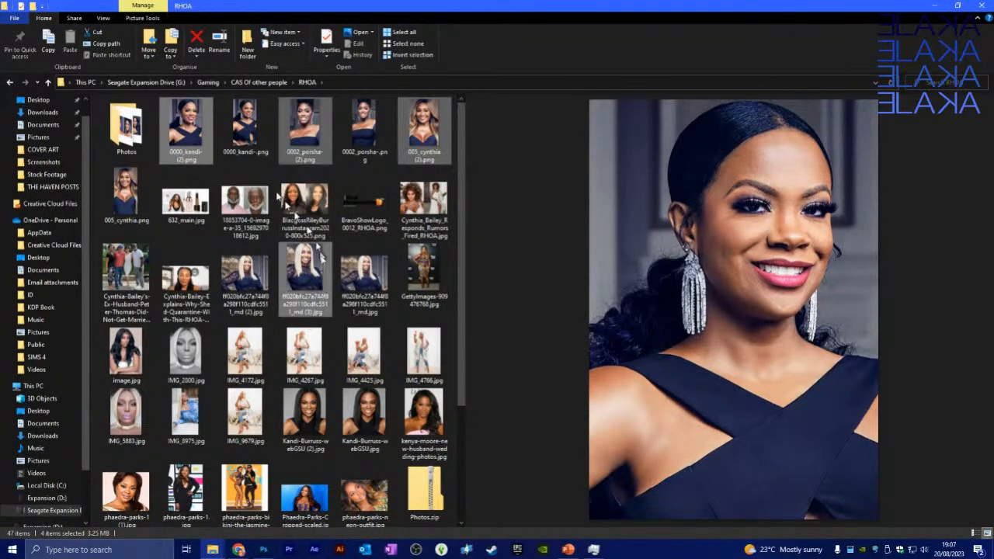
scroll(338, 281, down, 3)
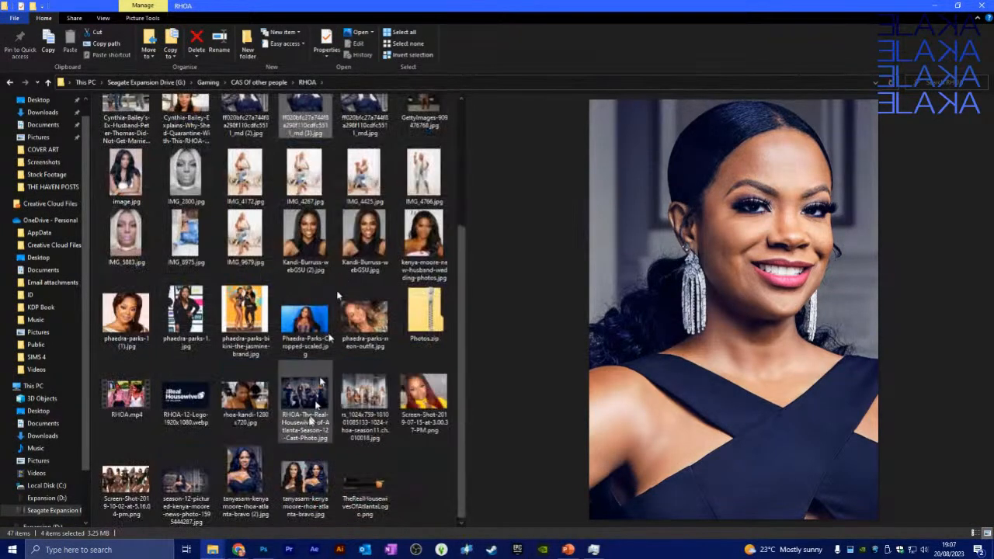
ctrl+click(261, 462)
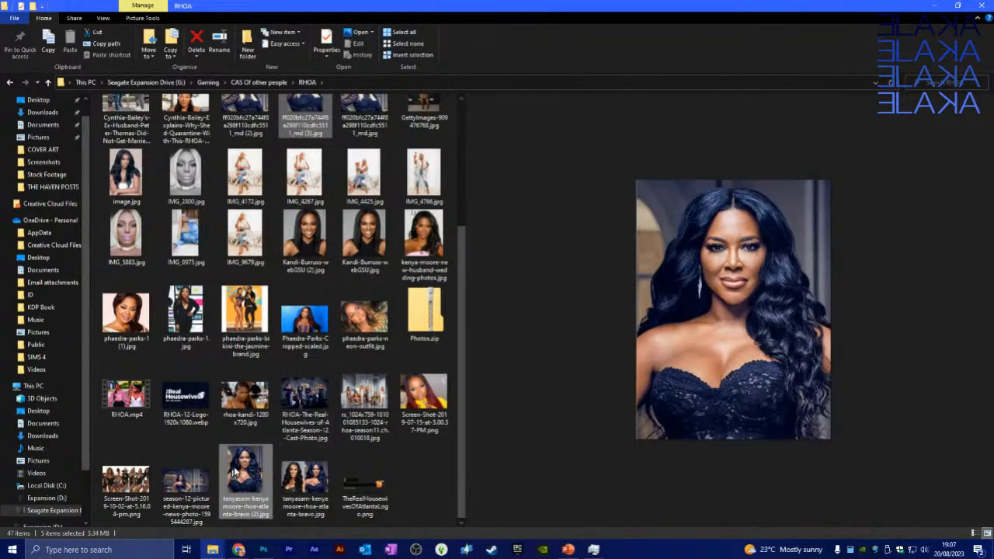
Place the five selected RHOA cast portraits into the ELAKA'S SEASIDE GETAWAY thumbnail document, accepting each at its default size.
drag(241, 471, 414, 265)
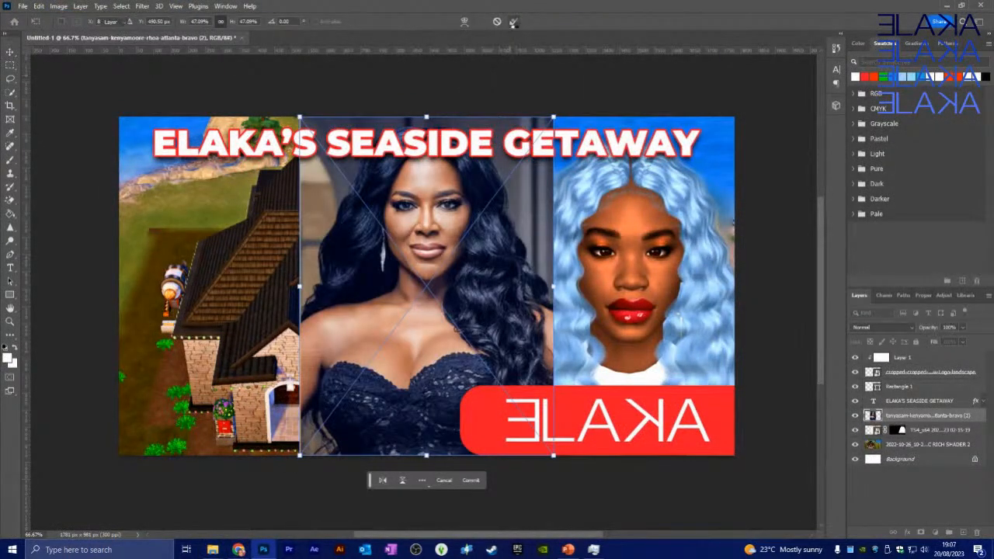
click(514, 23)
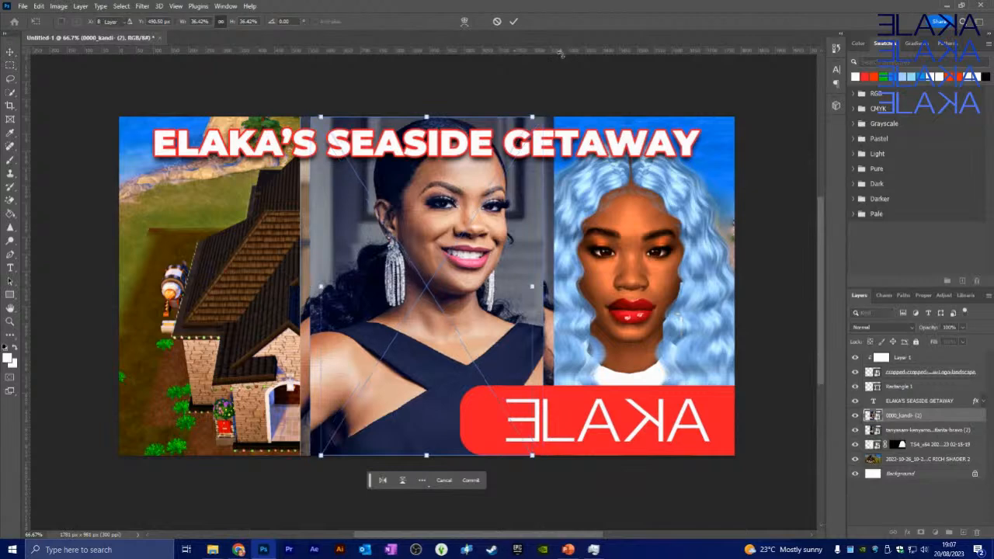
key(Return)
key(Return)
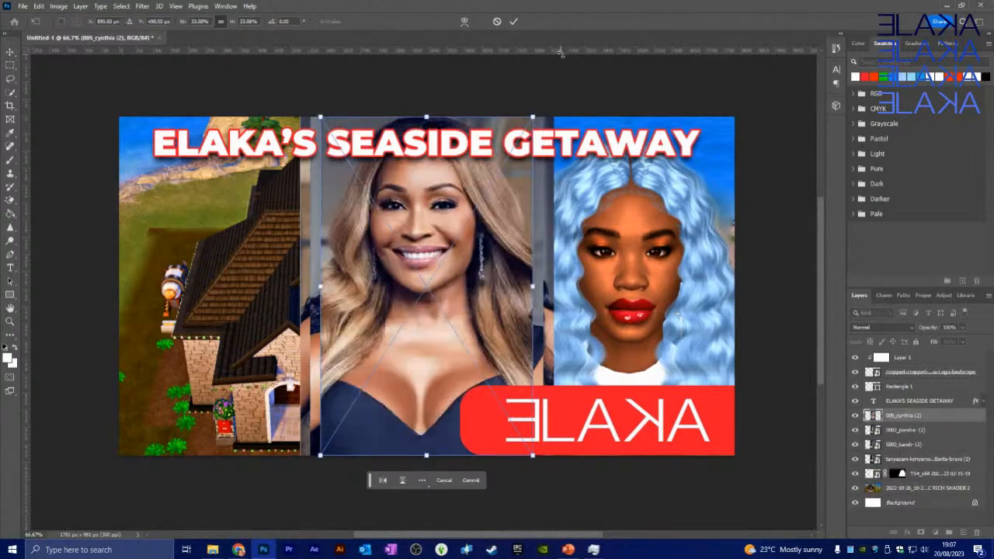
key(Return)
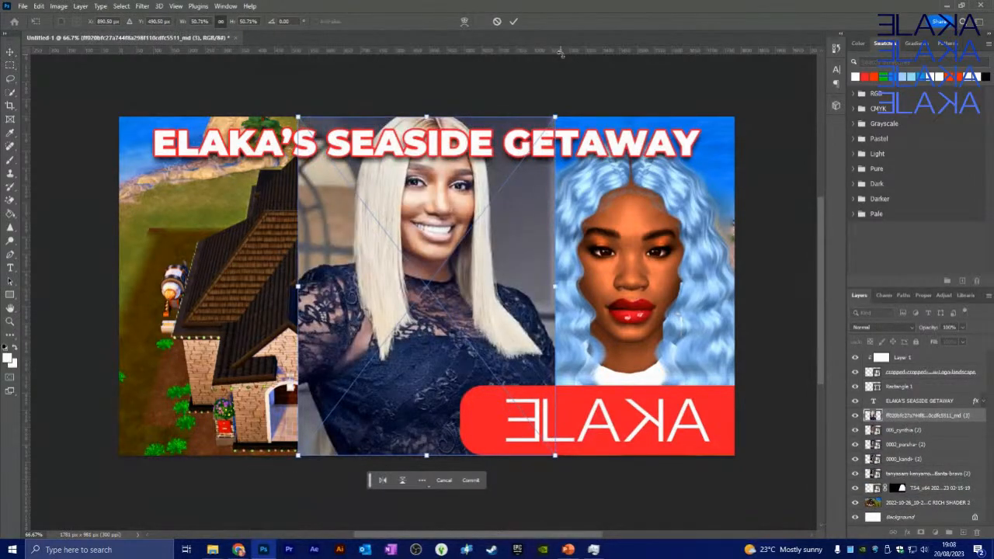
key(Return)
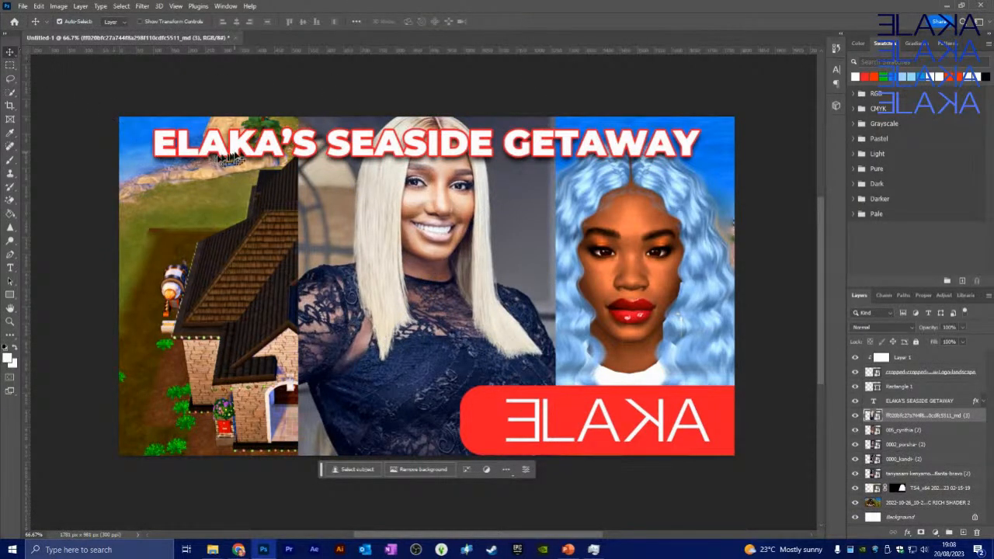
Hide the ELAKA'S SEASIDE GETAWAY title layer and move the contextual task bar above the canvas.
click(237, 155)
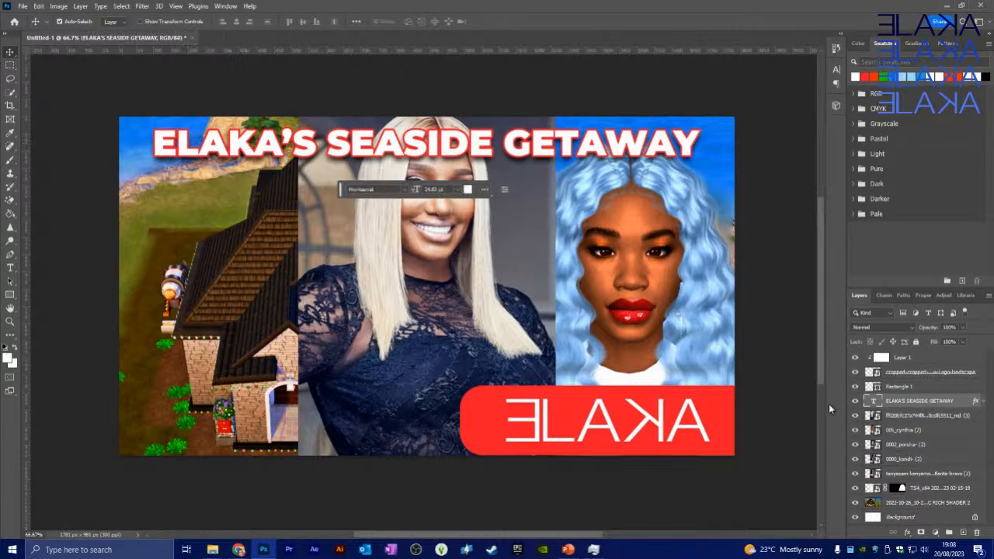
click(855, 401)
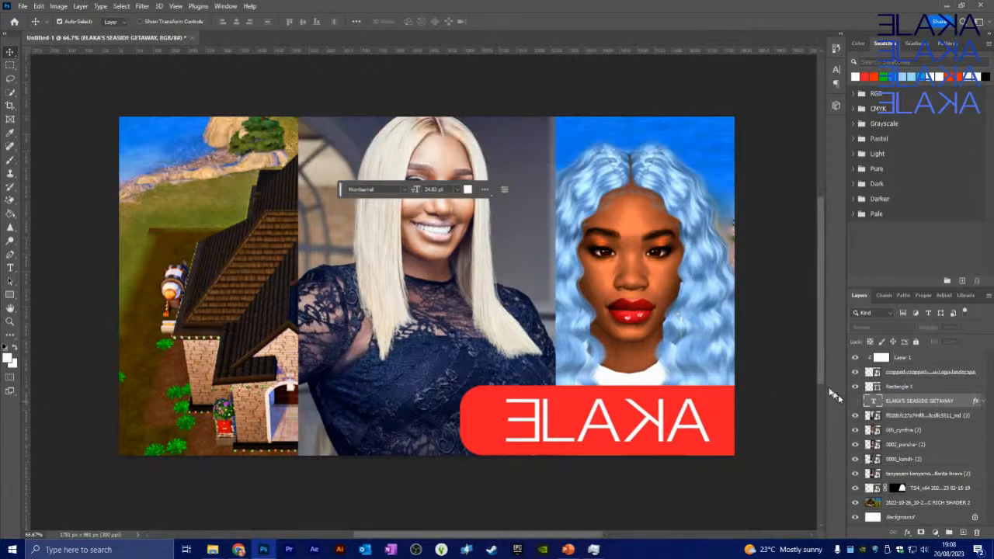
drag(342, 191, 354, 86)
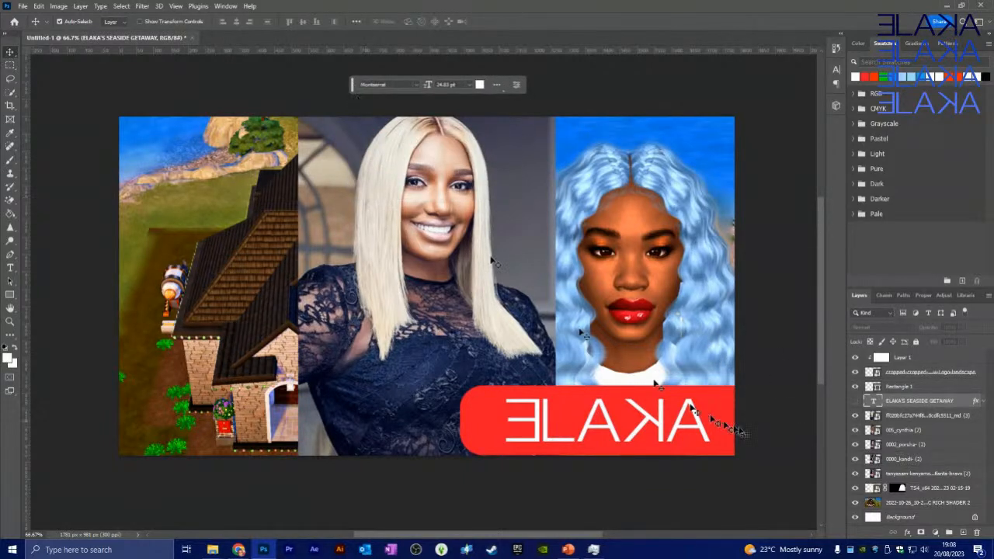
Lock the red rectangle, the logo and the clipped Layer 1 above it.
click(709, 412)
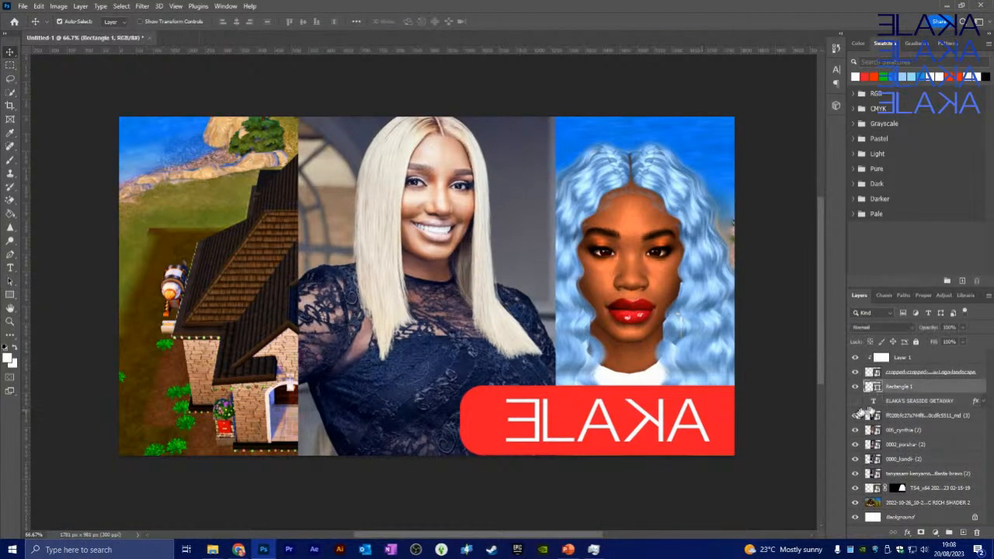
click(916, 342)
click(926, 373)
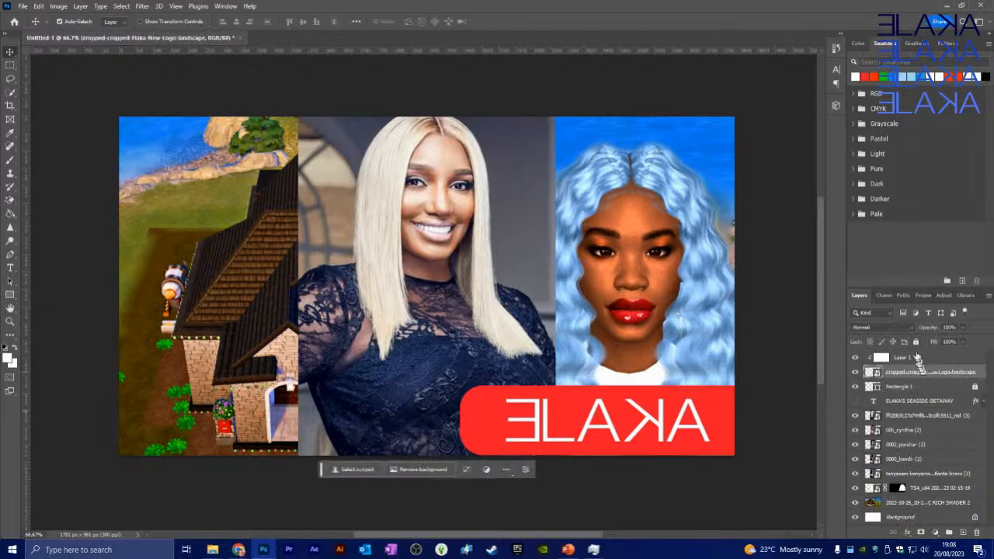
click(915, 341)
click(917, 357)
click(916, 342)
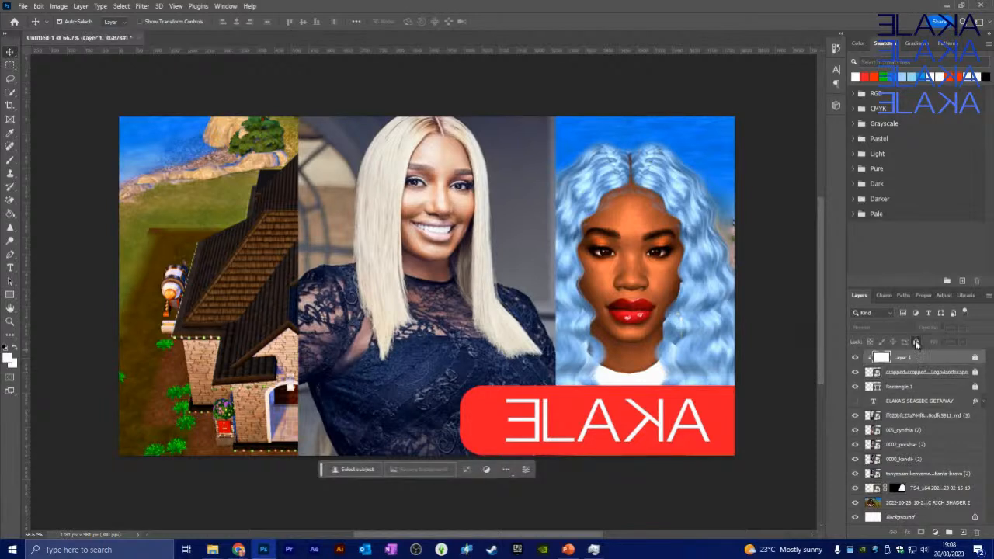
Group the three locked logo banner layers and give the group a red colour label.
shift+click(922, 388)
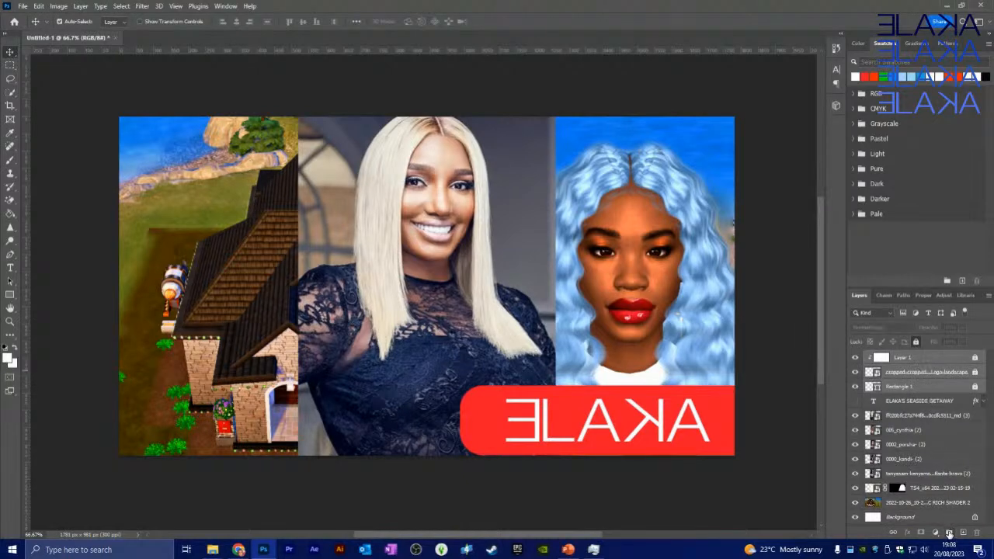
click(950, 534)
right_click(899, 359)
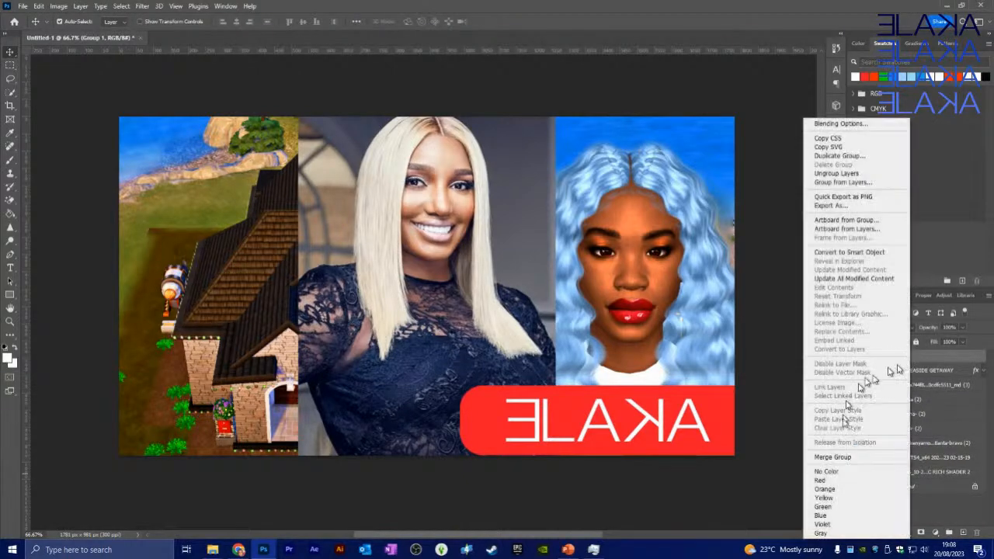
click(823, 481)
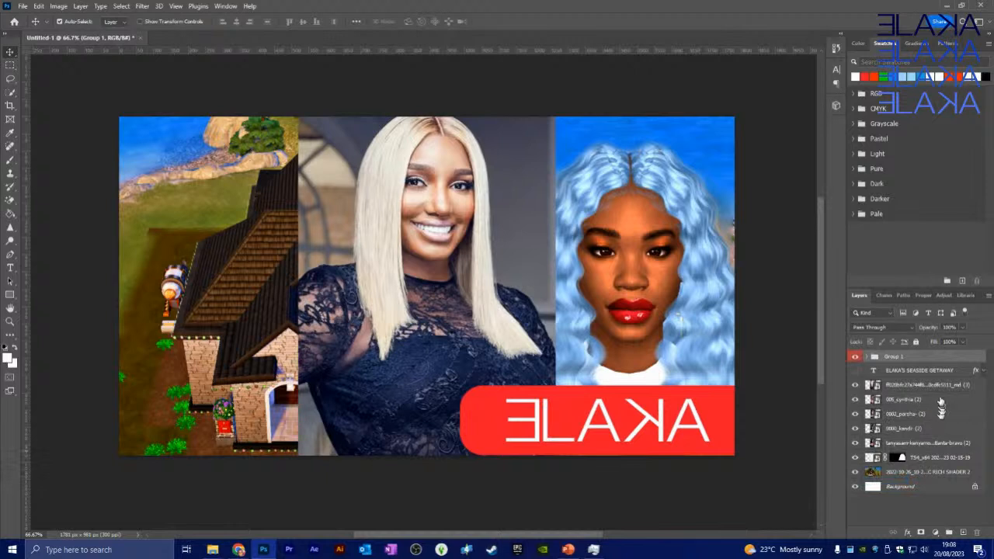
Show the ELAKA'S SEASIDE GETAWAY title layer, move it into a new group and label that group yellow.
drag(917, 372, 857, 375)
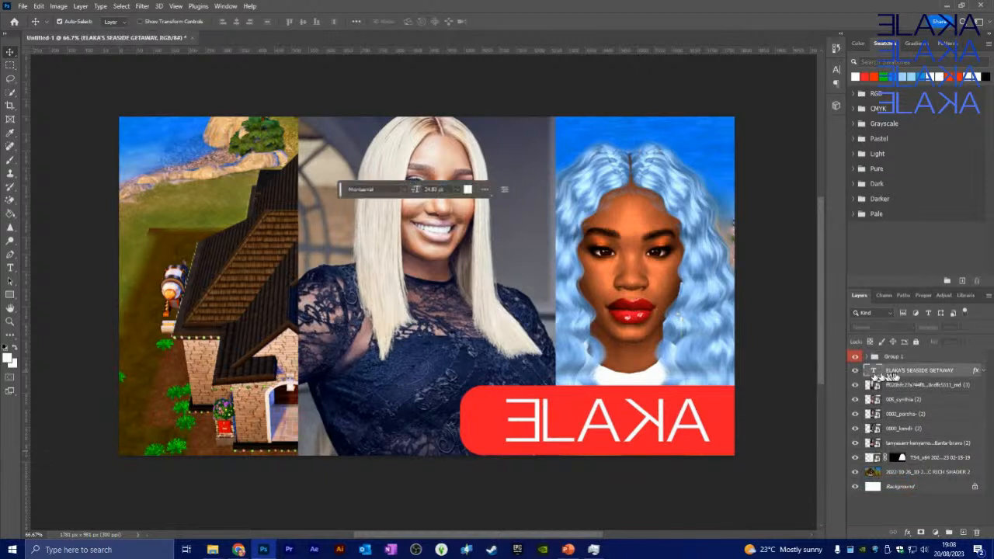
click(950, 533)
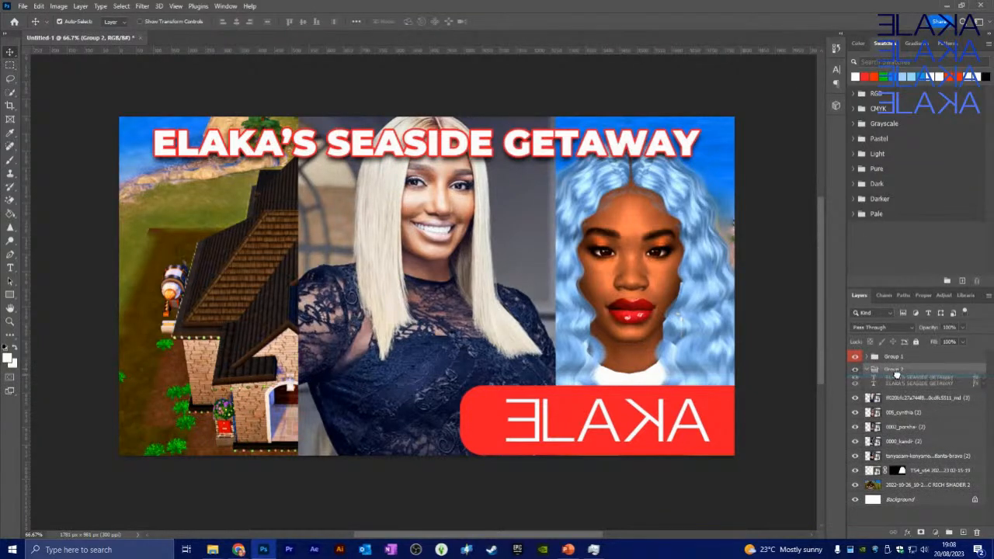
mouse_move(886, 383)
mouse_down()
mouse_move(876, 389)
mouse_move(870, 373)
mouse_up()
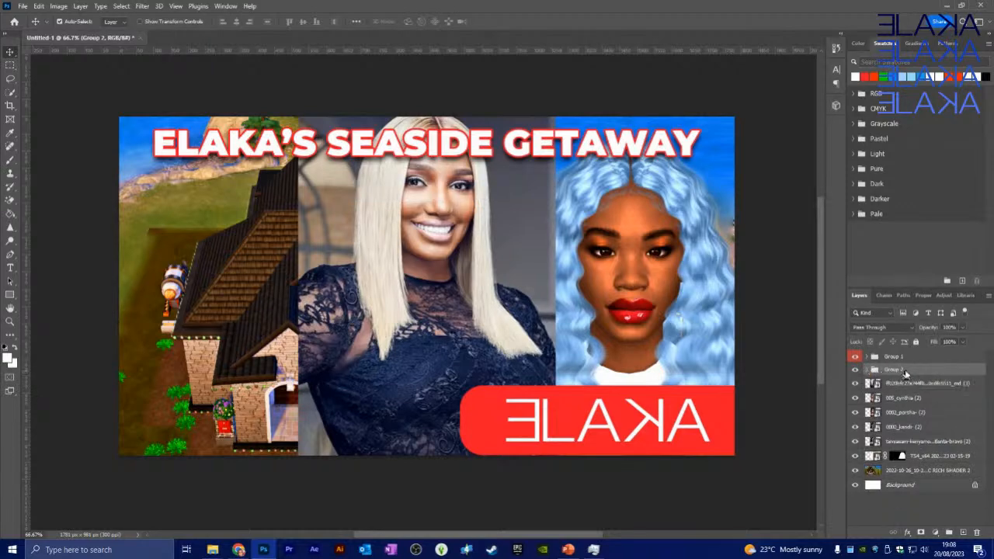
right_click(903, 371)
click(825, 500)
Create a new group above the masked TS4_x64 character layer and move that layer into it.
click(930, 461)
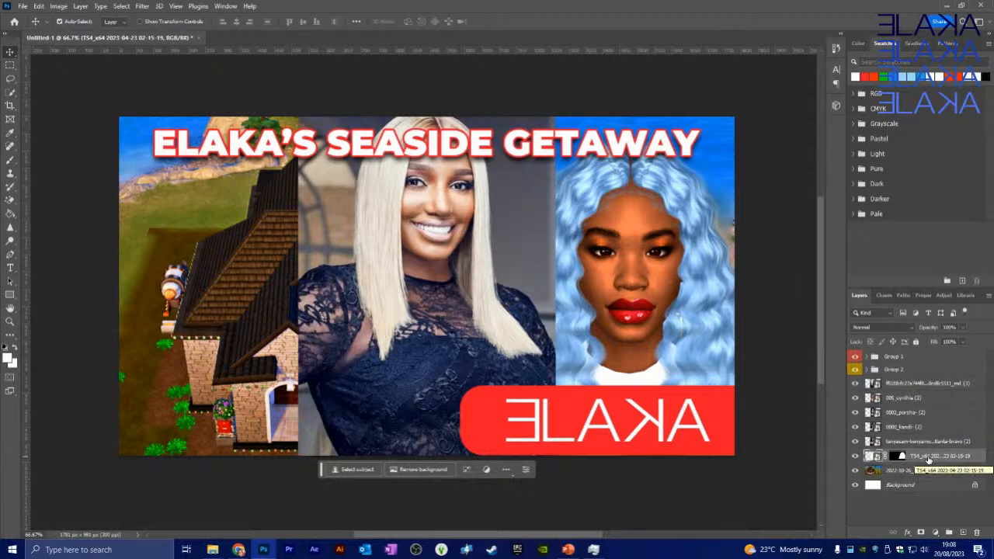
click(950, 533)
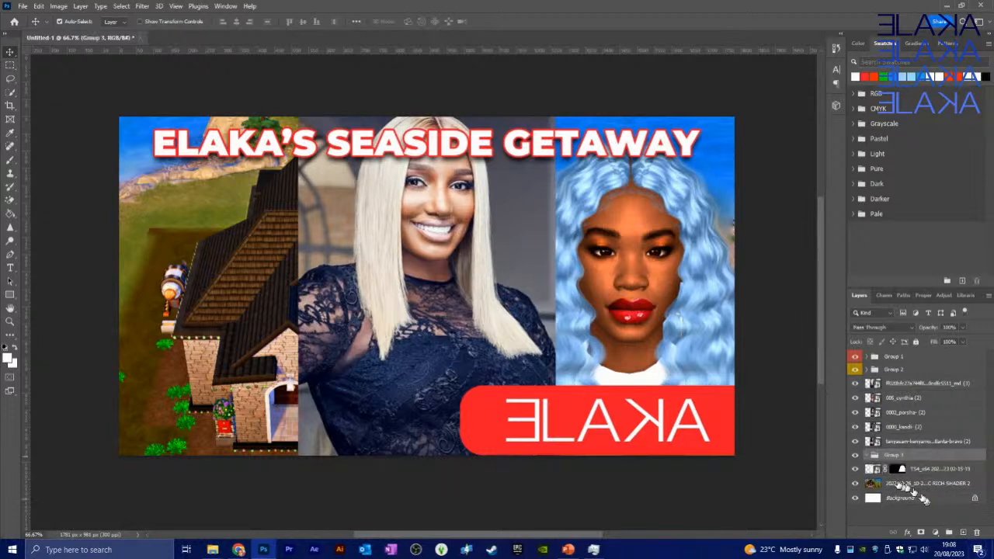
drag(869, 470, 869, 457)
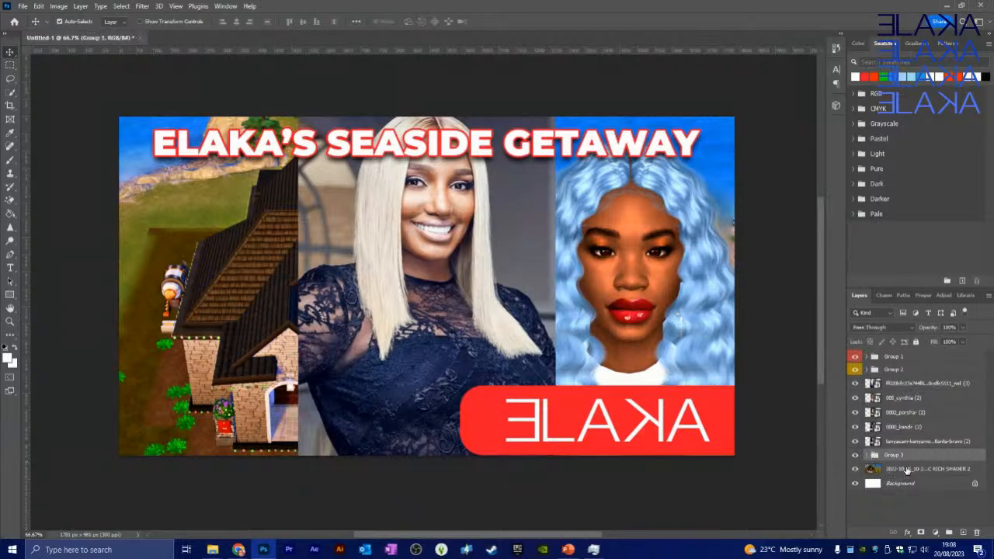
Move the house screenshot layer ending in RICH SHADER 2 into a new group and collapse the group.
click(909, 470)
click(924, 501)
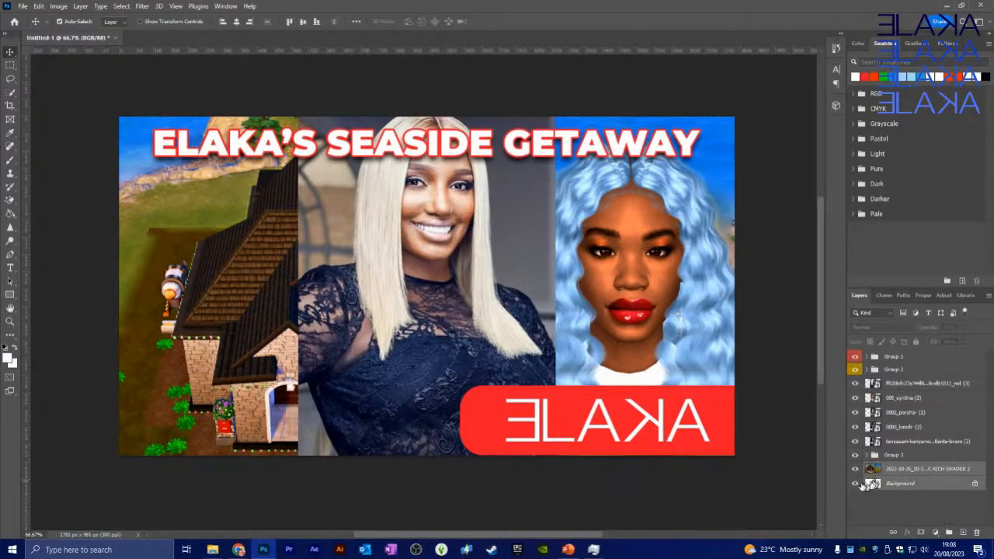
click(895, 469)
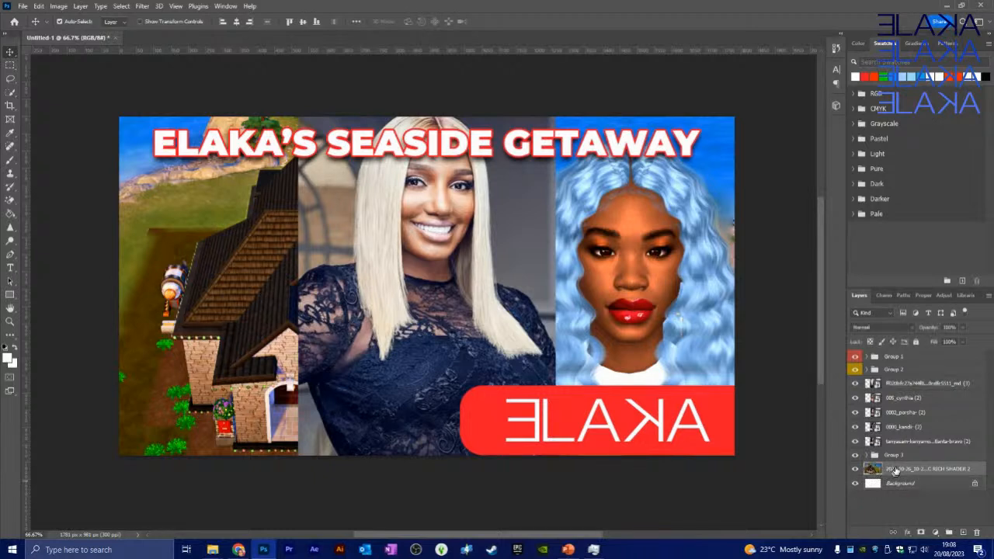
click(946, 532)
drag(893, 482, 901, 476)
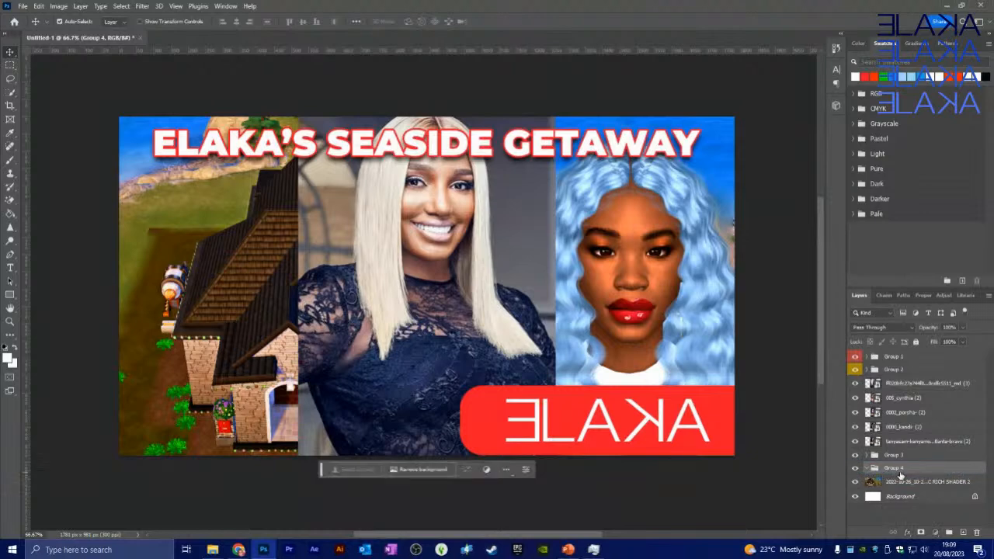
click(867, 468)
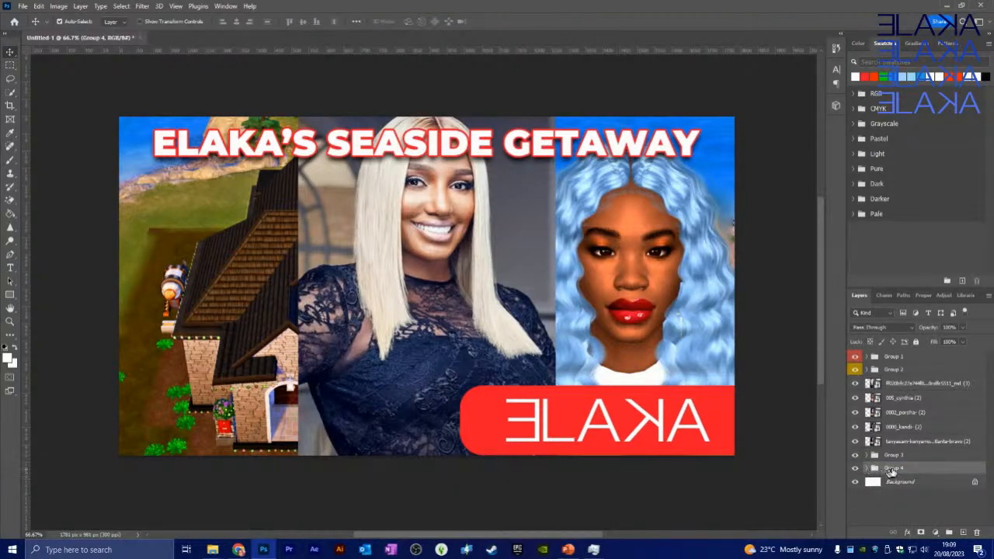
Label the house screenshot's group green and the masked character's group violet.
right_click(892, 470)
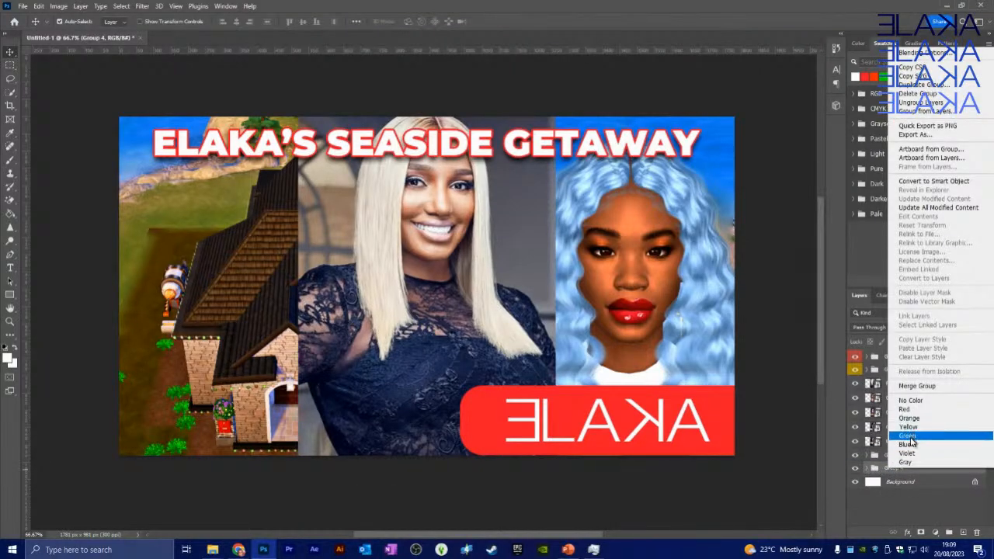
click(912, 440)
right_click(907, 454)
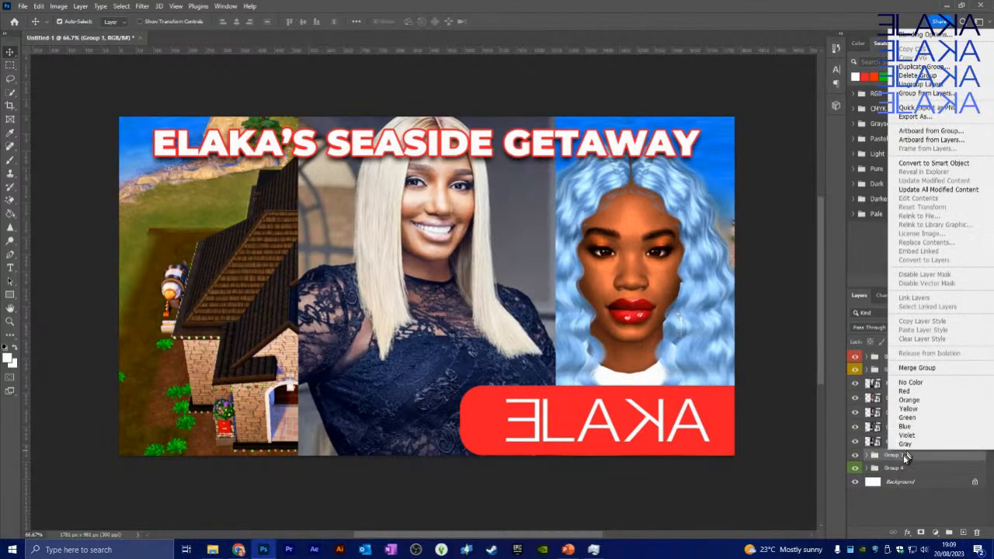
click(908, 436)
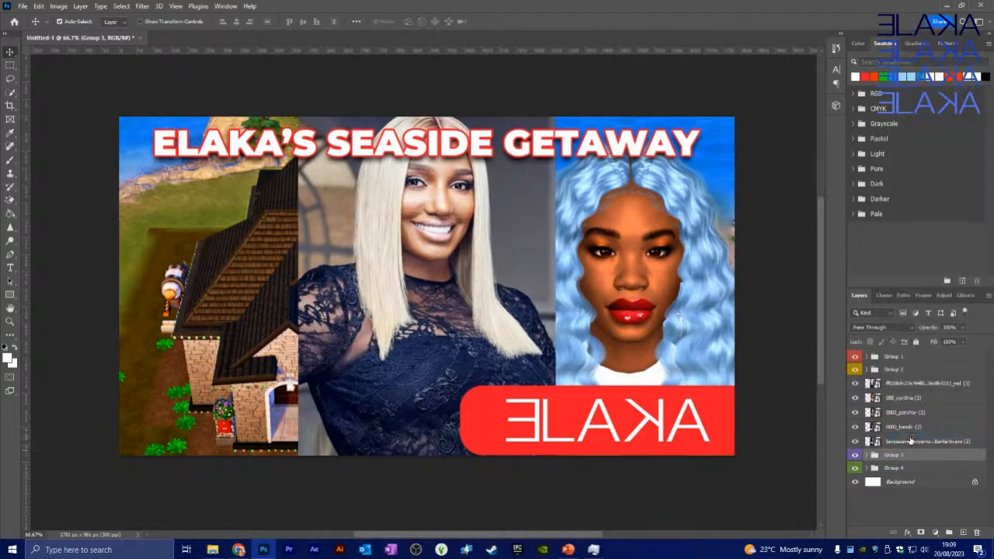
Group the five cast portrait layers and give the group a blue colour label.
click(917, 390)
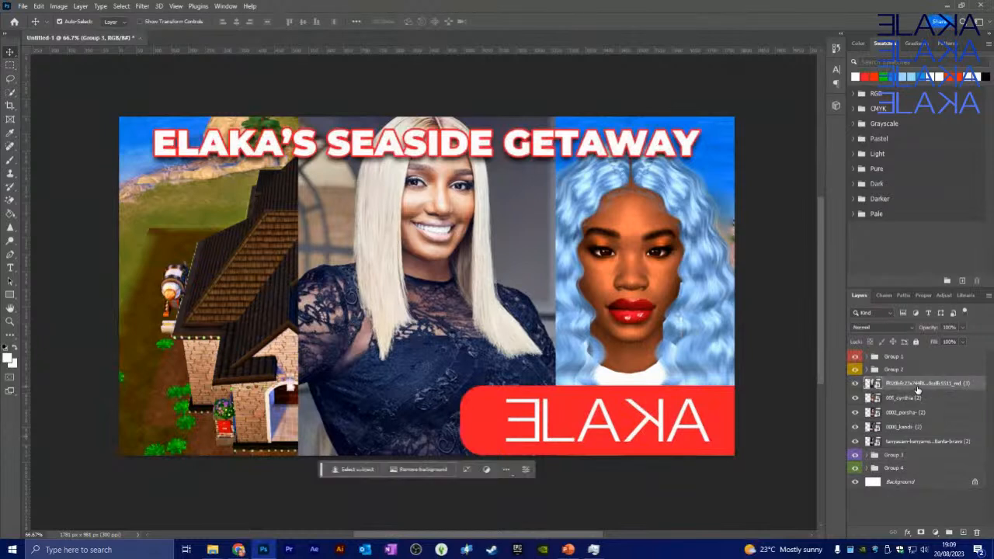
shift+click(909, 443)
click(950, 534)
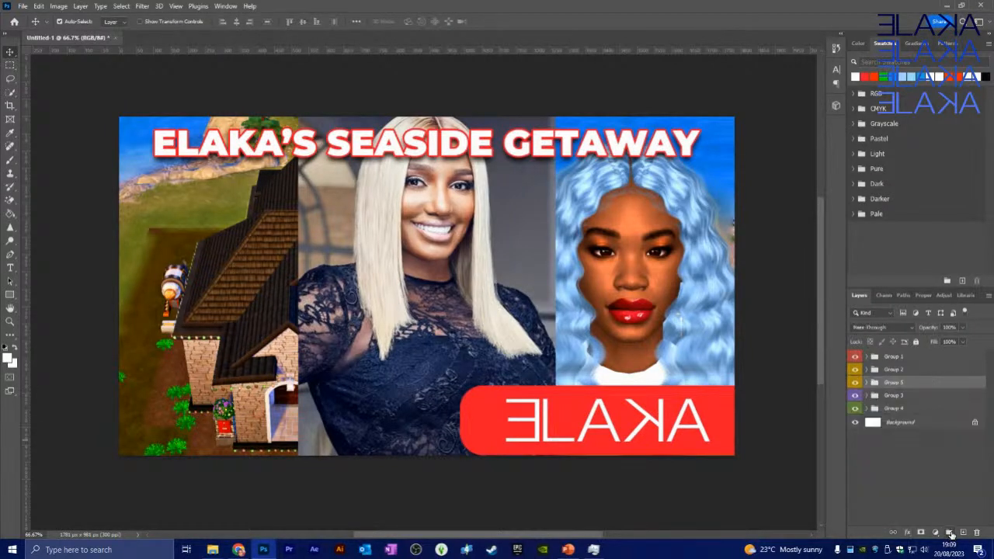
right_click(891, 383)
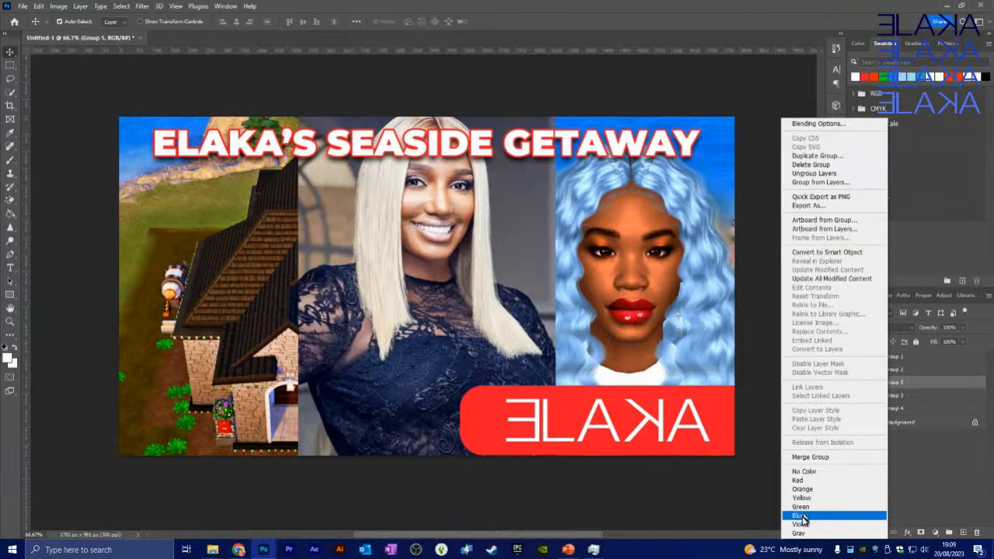
click(803, 517)
Check the contents of the blue portrait group and rename the group RHOA.
click(867, 383)
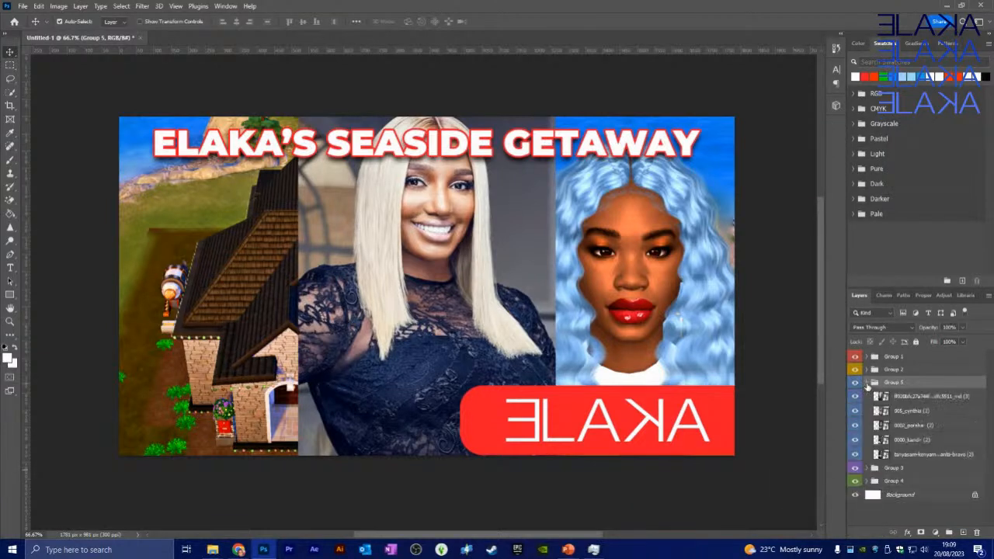
click(867, 383)
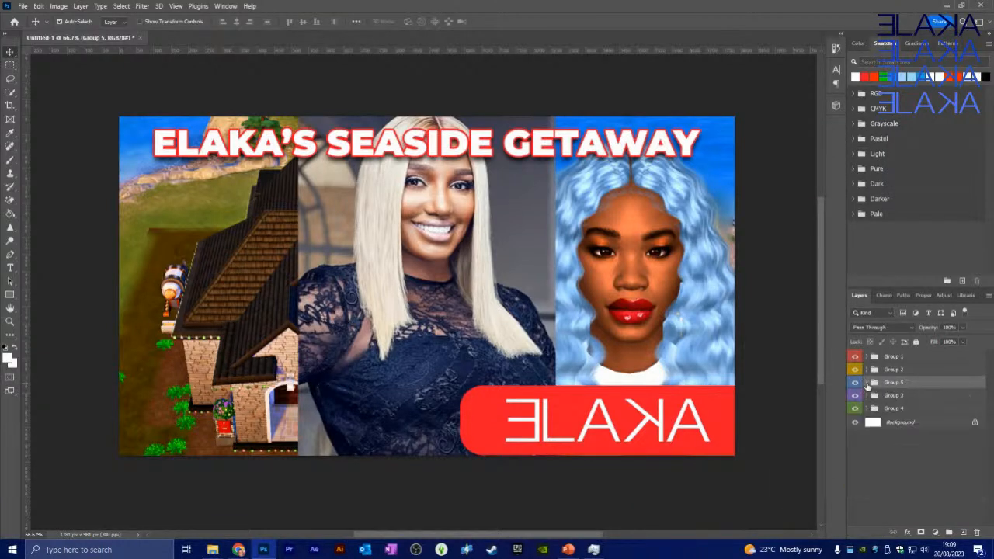
double_click(895, 382)
click(918, 497)
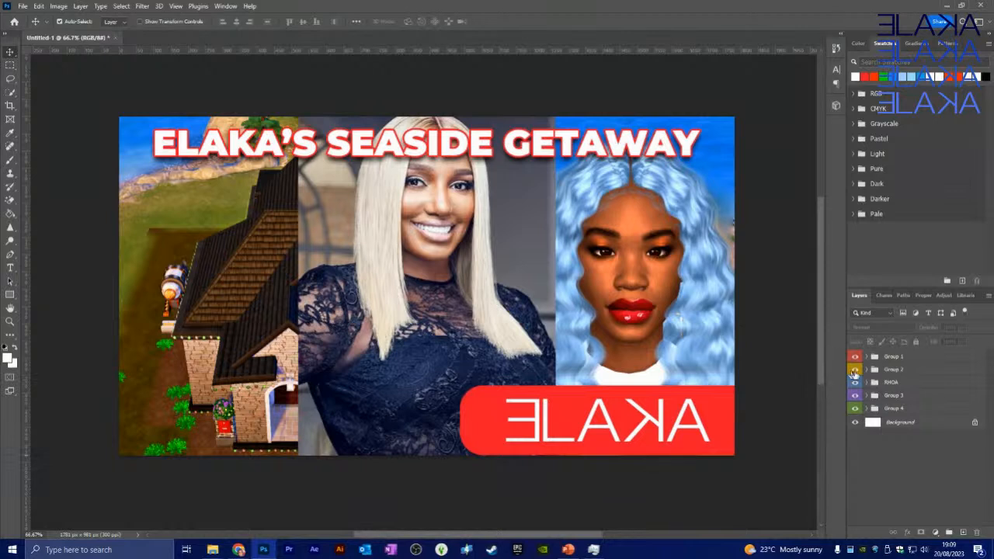
Select the RHOA group and hide the logo banner, title and masked character groups.
click(899, 383)
drag(855, 357, 859, 389)
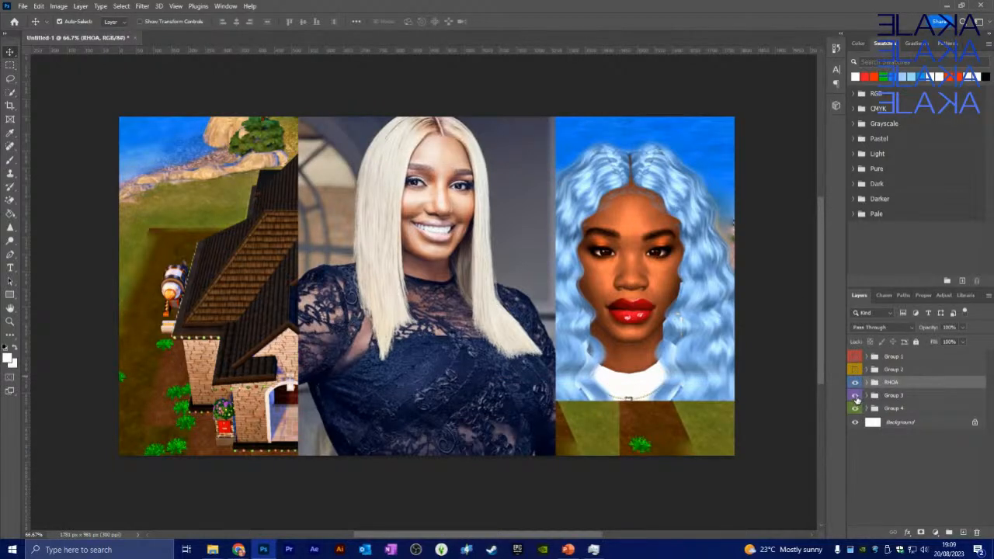
click(856, 396)
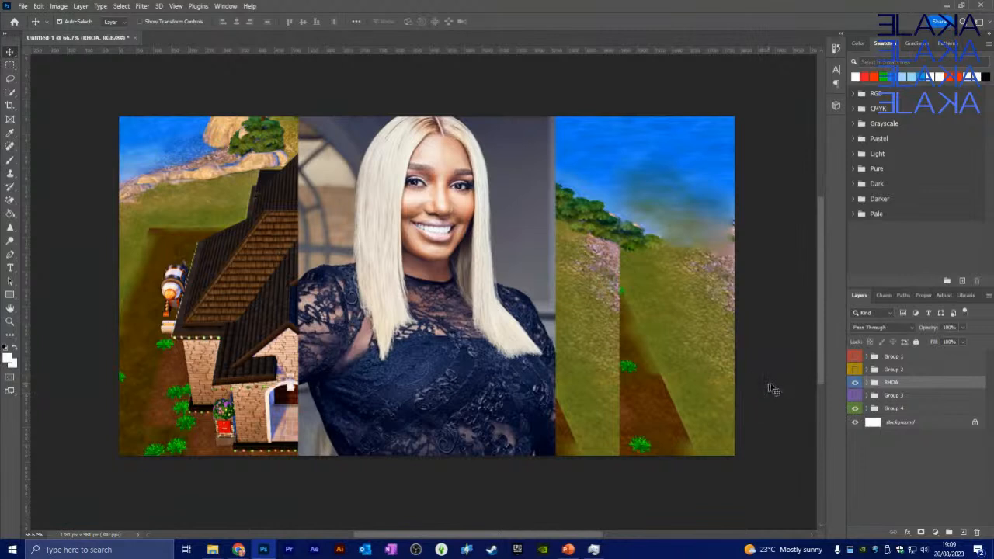
Lock the green-labelled group that holds the house screenshot and hide it from the canvas.
click(951, 412)
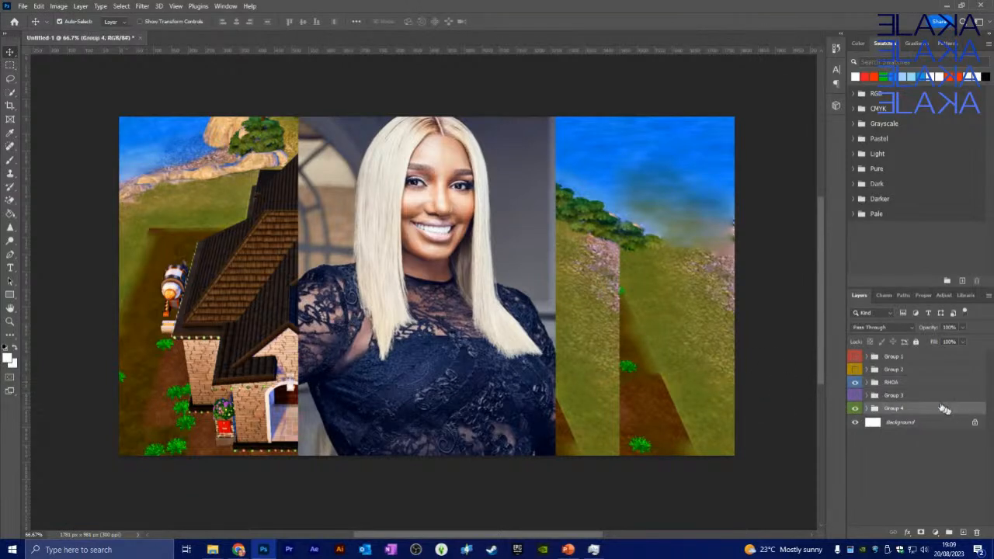
click(916, 341)
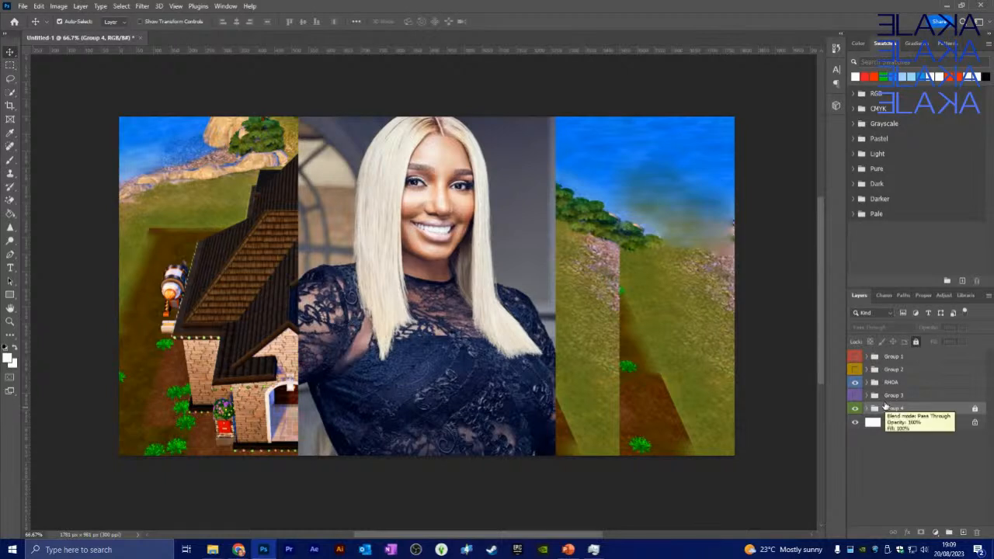
click(855, 409)
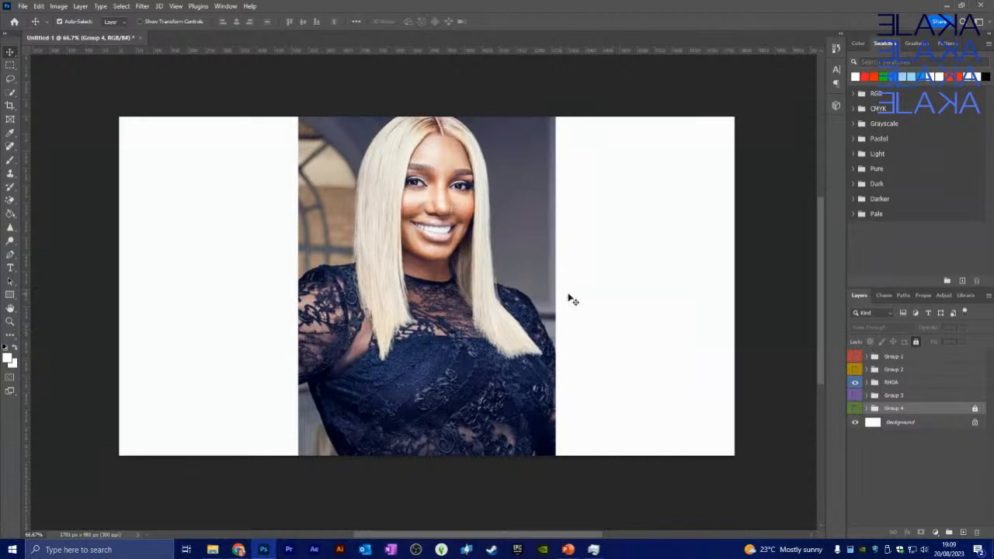
Remove the background from the blonde cast portrait and hide the other four portraits in the RHOA group.
click(485, 266)
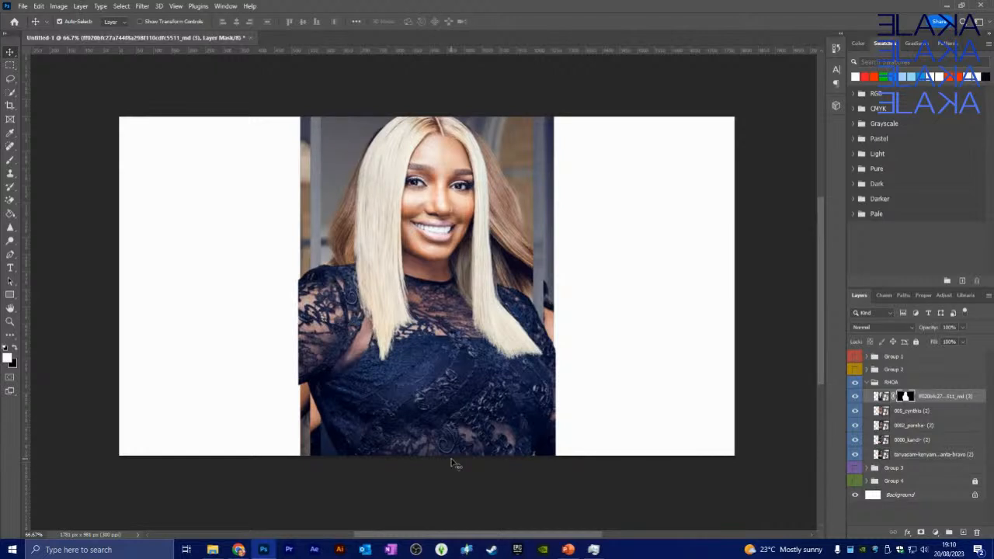
click(855, 410)
click(856, 426)
drag(855, 438, 856, 457)
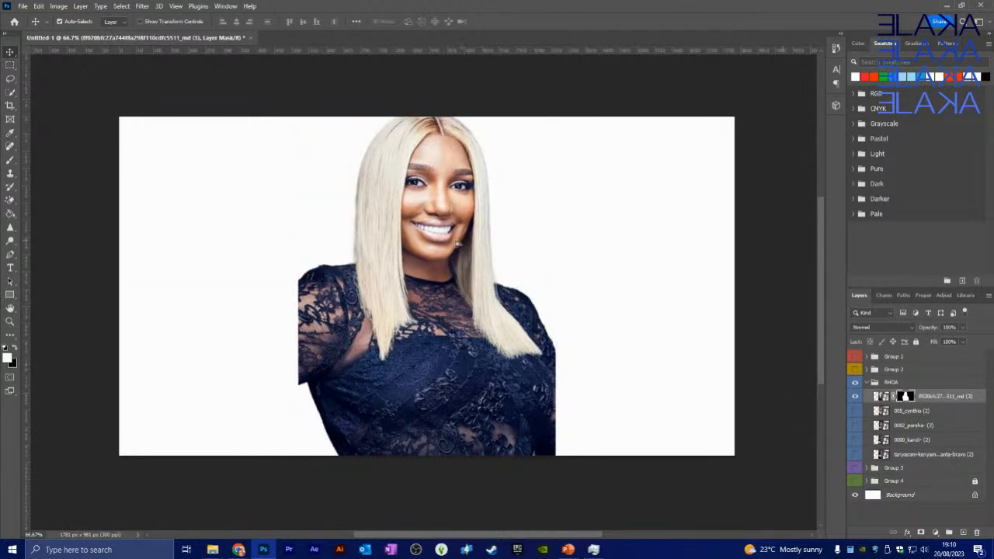
Move the blonde cutout to the canvas's left edge and show the second cast portrait in its place.
drag(466, 245, 240, 243)
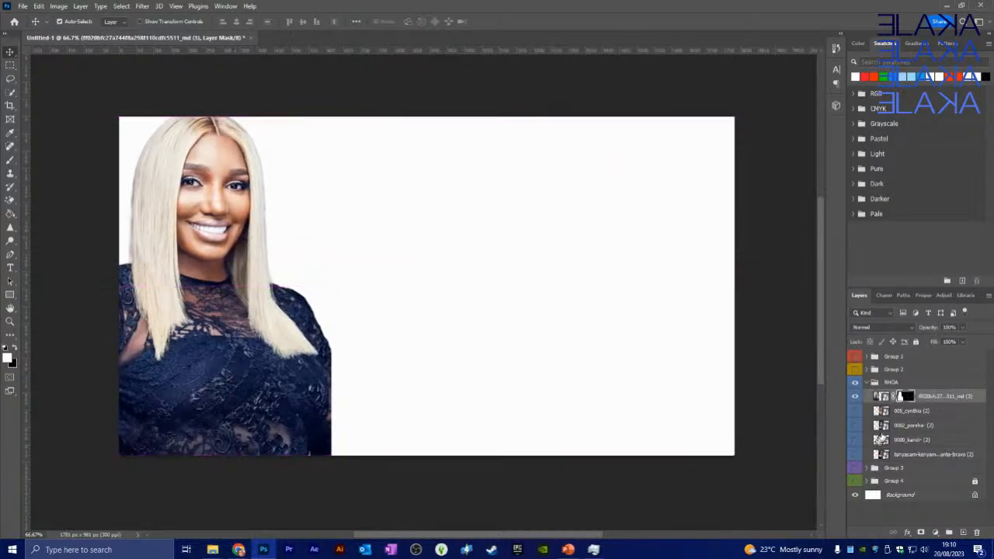
click(856, 397)
click(855, 412)
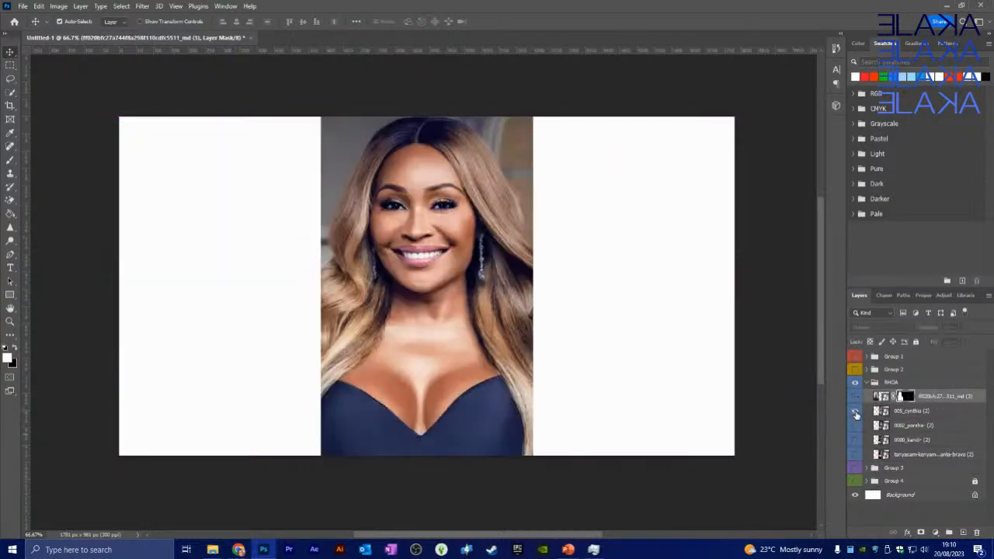
Remove the background from the second cast portrait and move the cutout to the canvas's left edge.
click(451, 297)
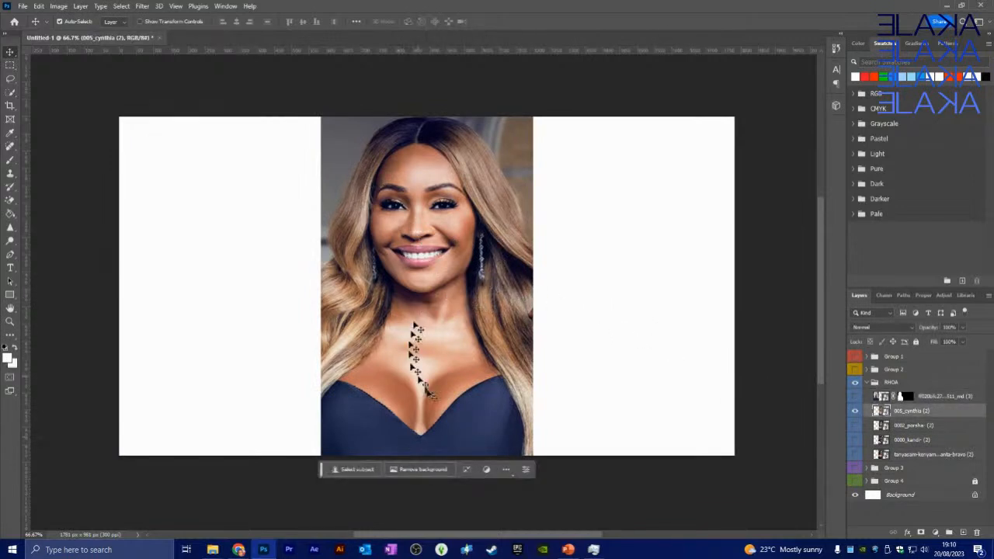
click(423, 472)
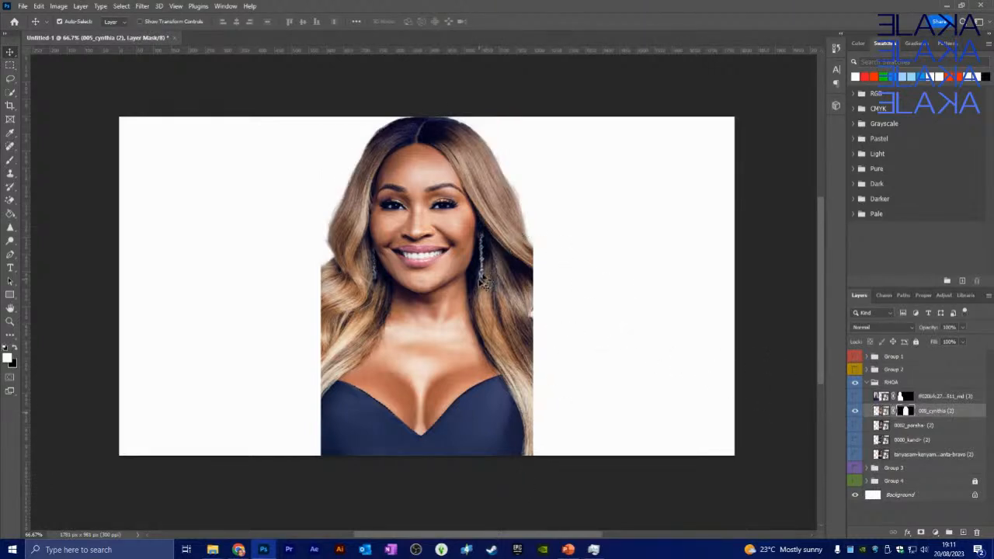
drag(484, 280, 281, 278)
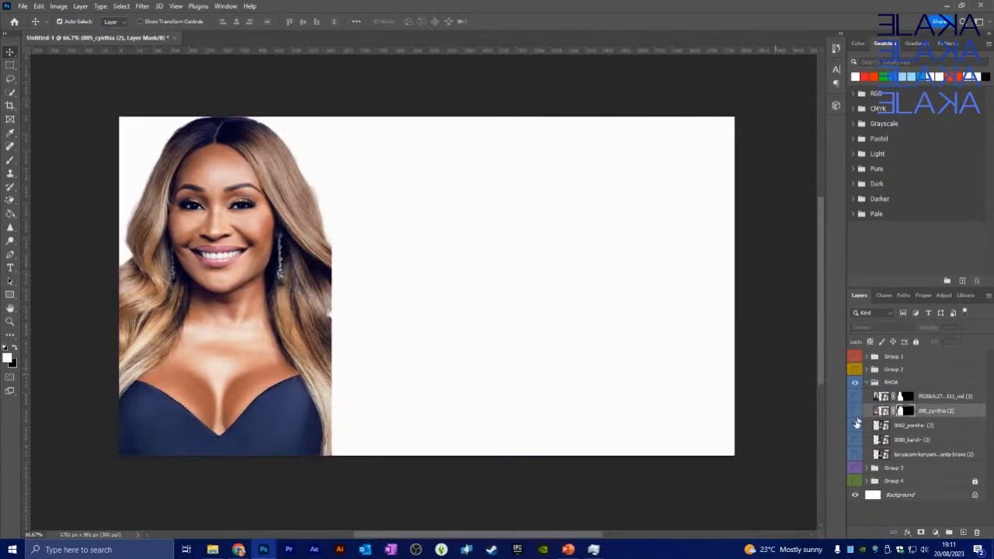
Show the third cast portrait instead of the second, and move it without its background to the canvas's left edge.
click(856, 411)
click(855, 425)
click(902, 429)
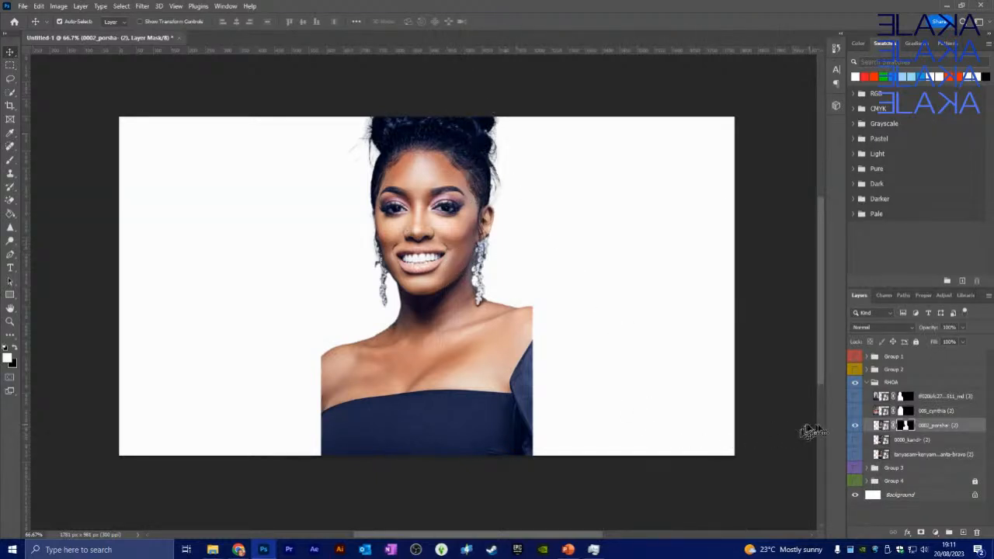
drag(503, 351, 280, 354)
Hide the third cast portrait, and show and select the fourth portrait in the RHOA group.
click(856, 425)
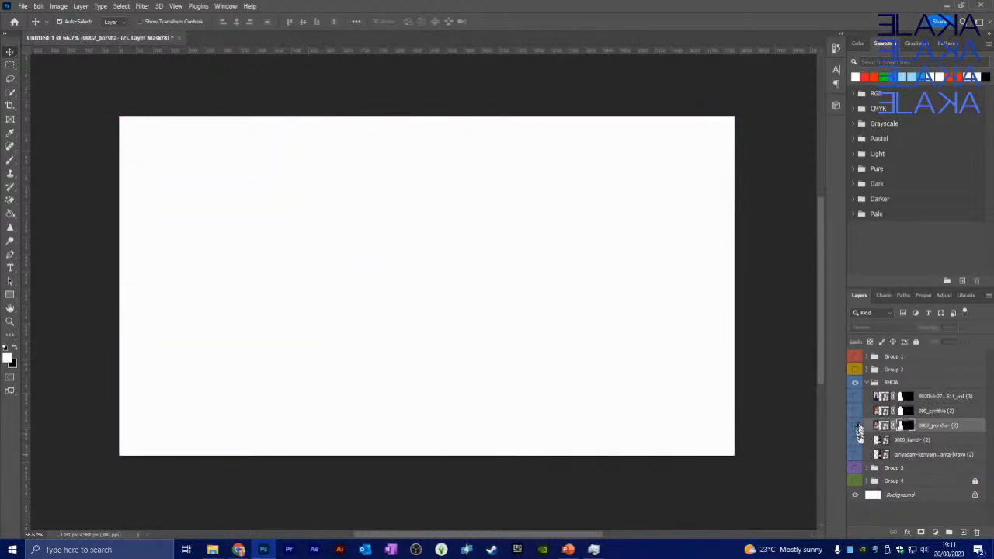
click(856, 439)
click(901, 440)
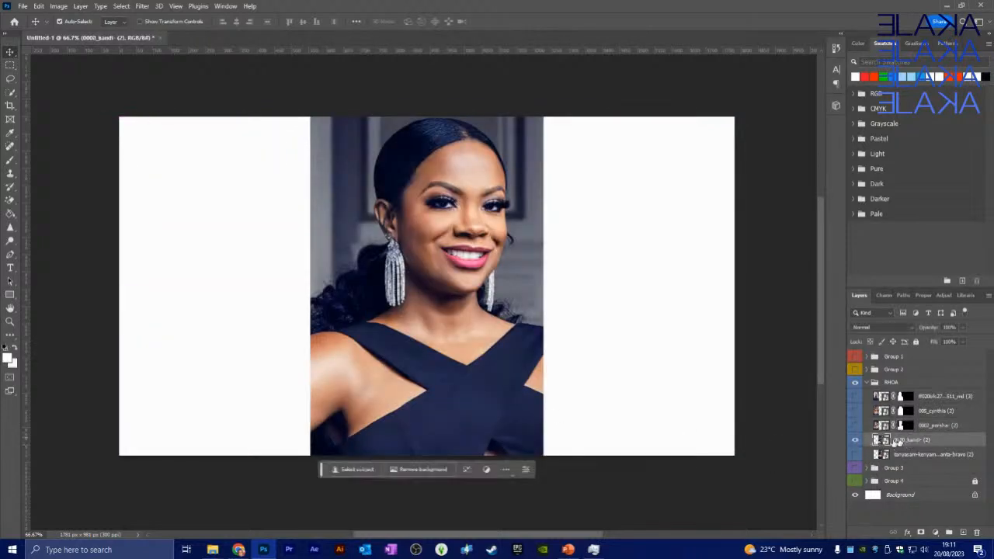
Remove the background of the visible ponytail portrait, move the cutout to the canvas's left edge, and hide its layer.
click(423, 470)
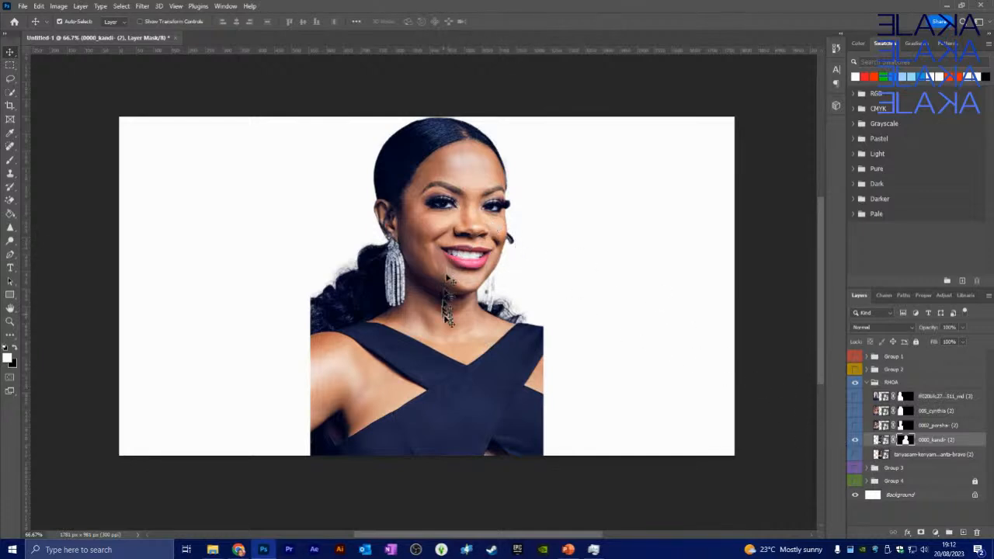
drag(448, 280, 264, 330)
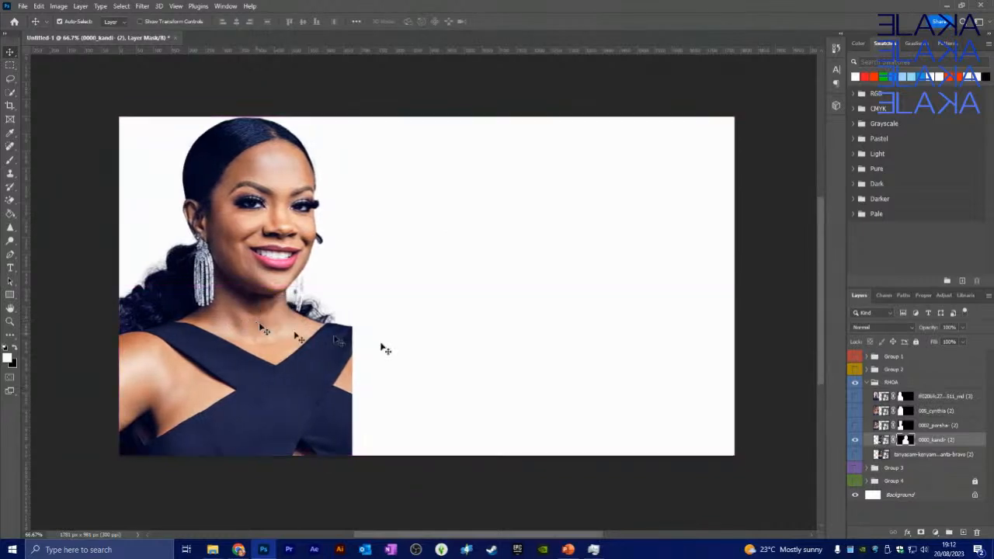
click(855, 441)
Show the bottom portrait layer of the RHOA group, remove its background, and move the cutout to the canvas's left edge.
click(856, 456)
click(907, 459)
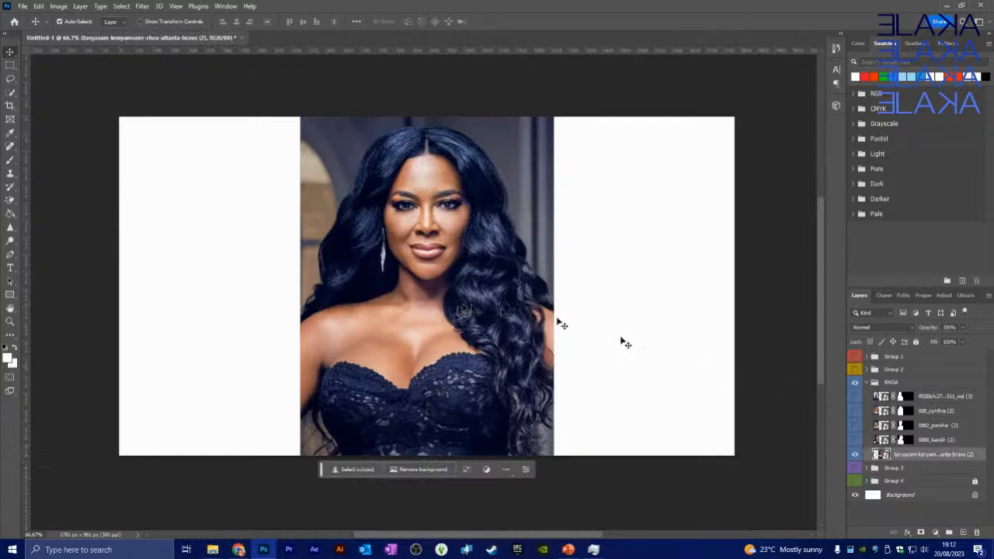
click(417, 469)
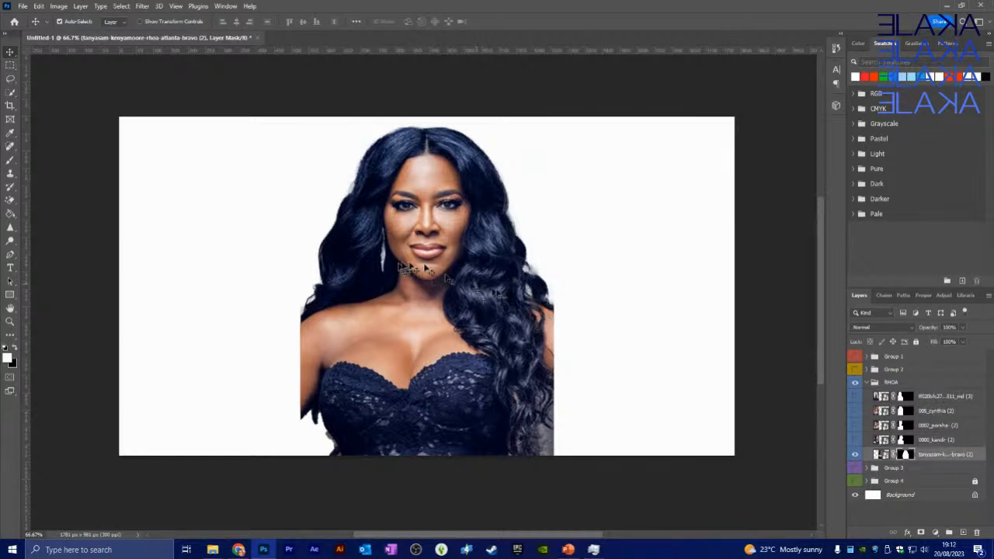
drag(470, 315, 292, 330)
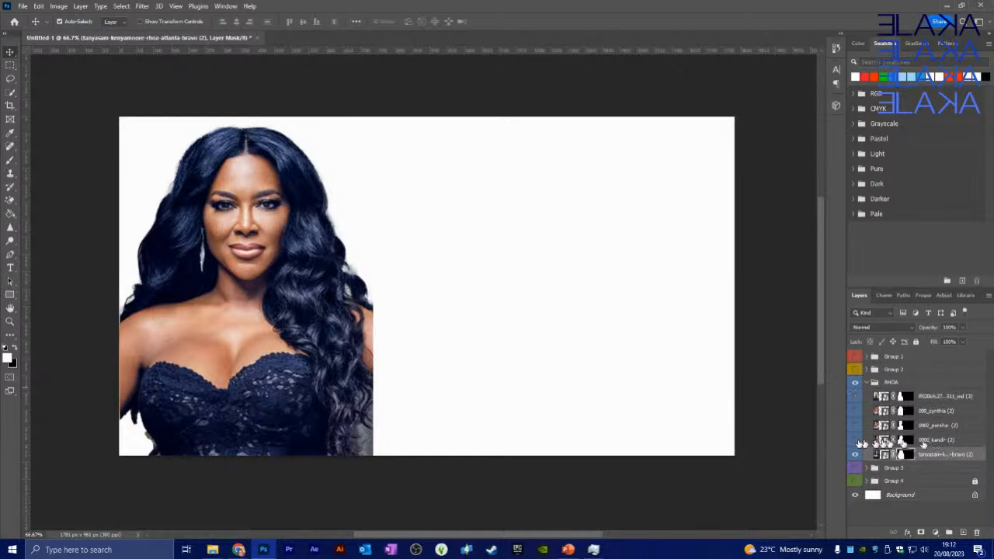
Show all five RHOA portraits, scale them together to about 53.92%, and rest them on the canvas's bottom edge near the lower-left corner.
drag(853, 441, 857, 397)
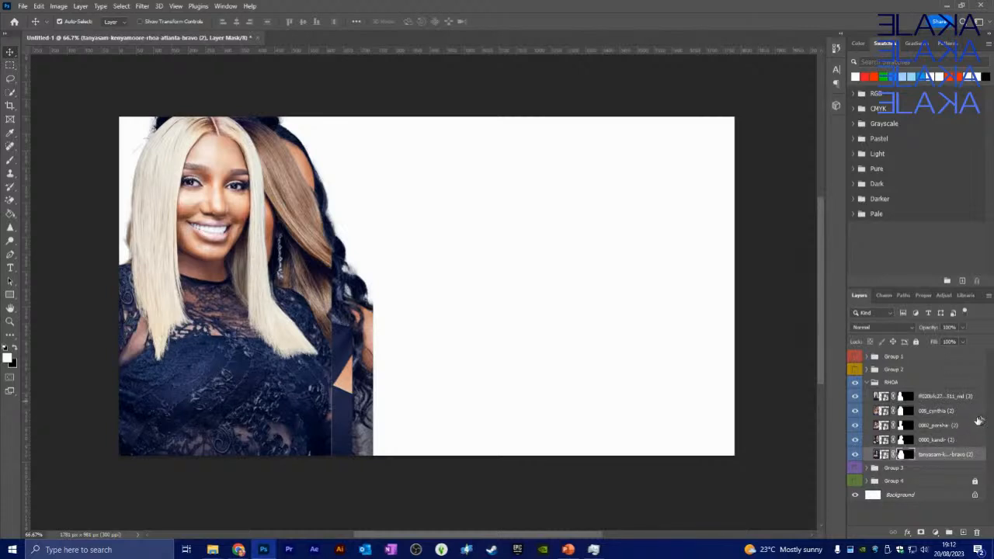
shift+click(939, 398)
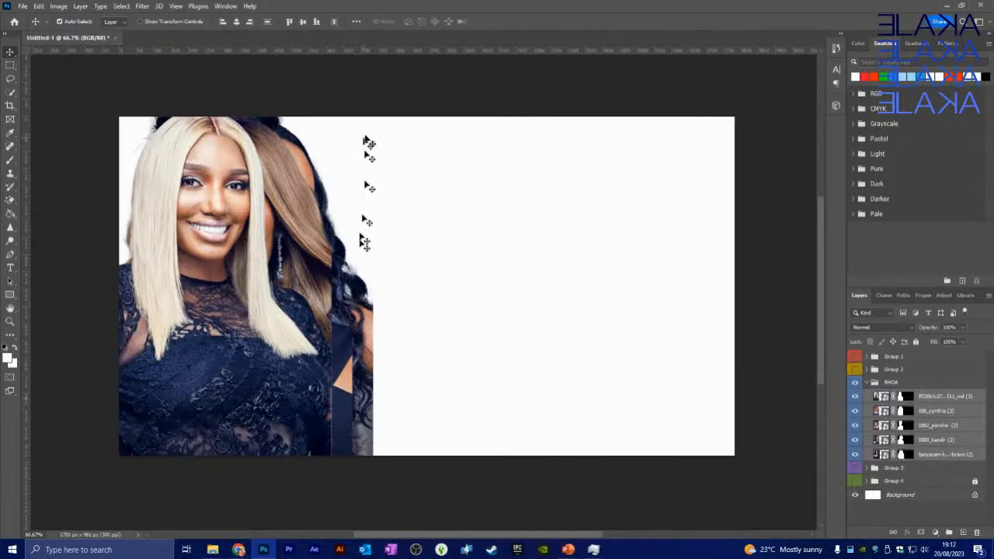
key(ctrl+t)
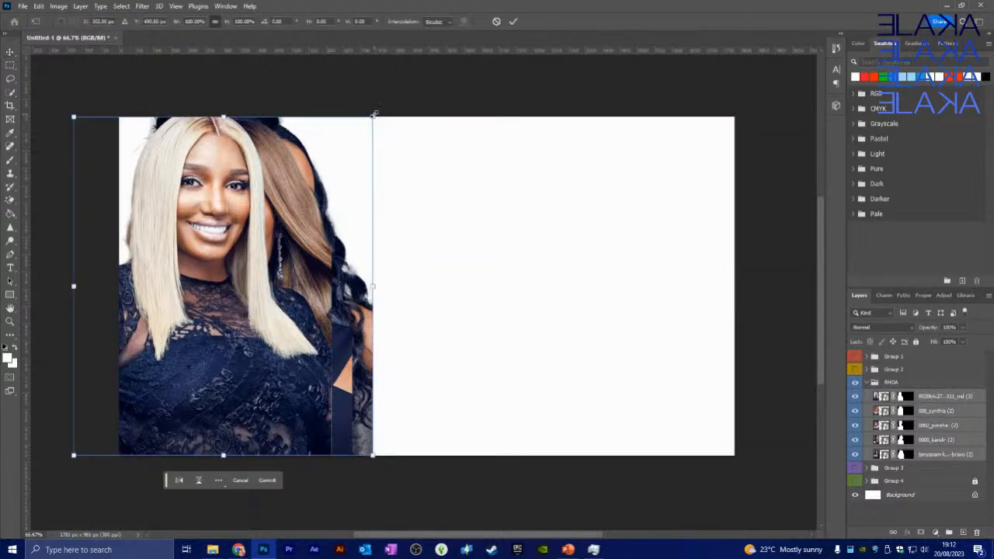
drag(374, 115, 302, 162)
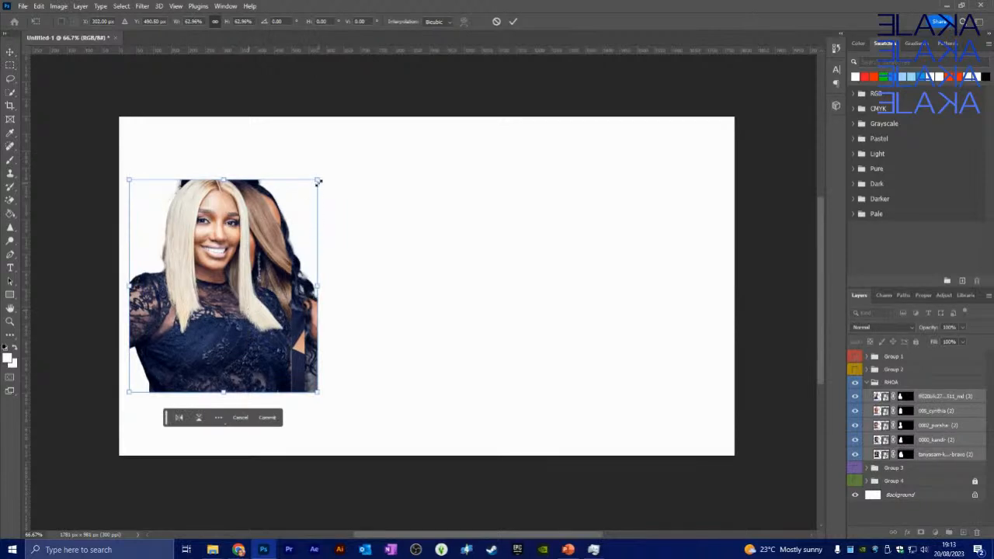
drag(317, 180, 303, 195)
drag(240, 280, 237, 349)
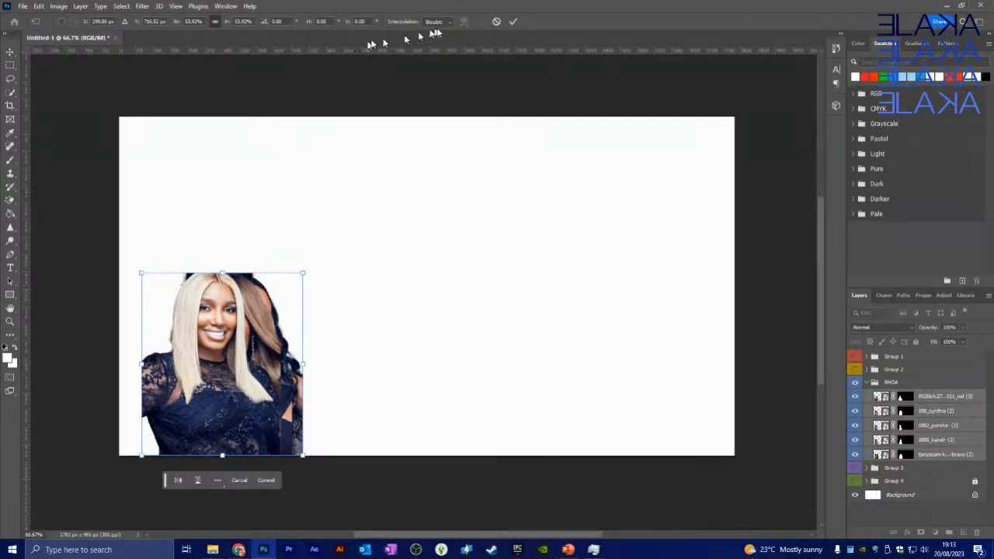
click(513, 22)
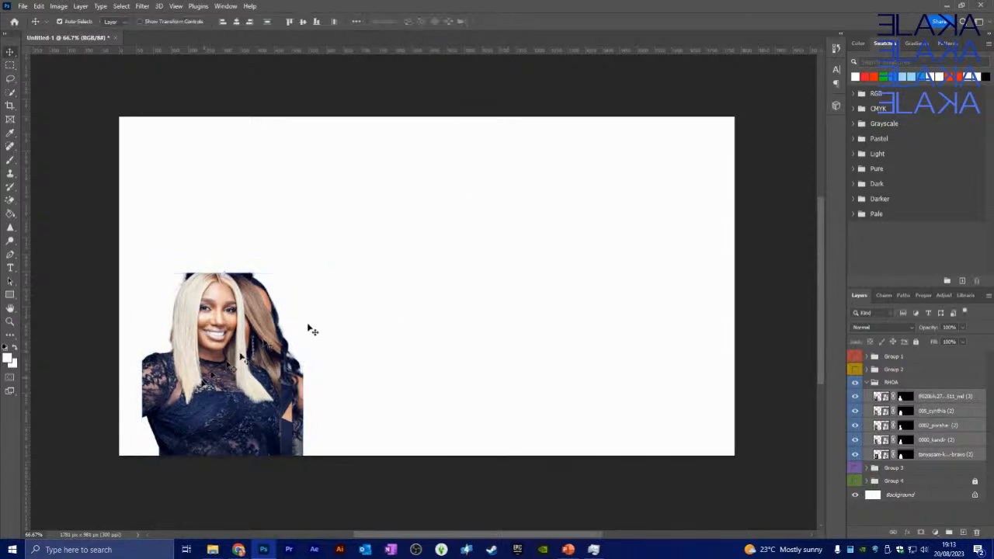
Spread the five overlapping portraits apart across the canvas, with the updo portrait on the far right side.
drag(218, 375, 253, 375)
click(578, 256)
drag(242, 420, 338, 414)
drag(241, 420, 182, 419)
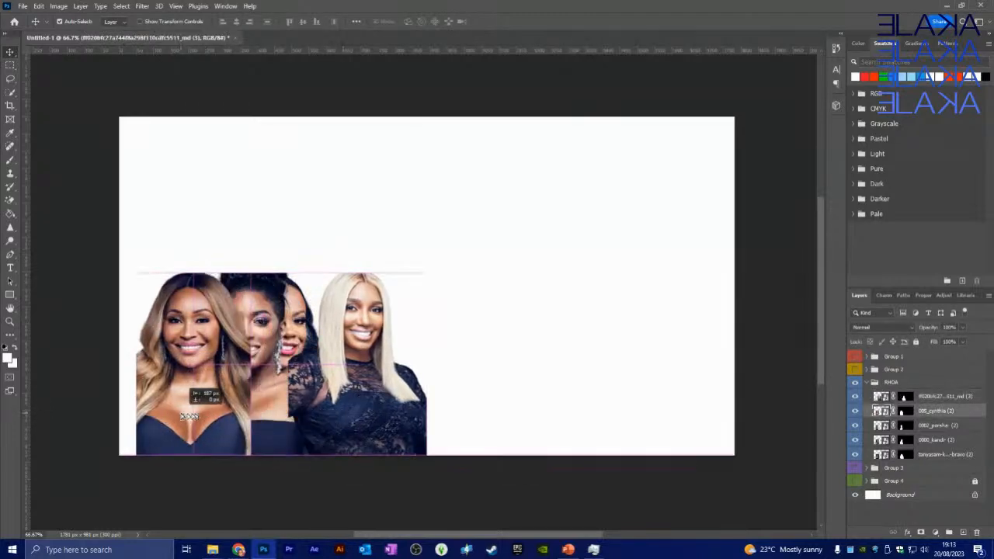
drag(276, 342, 356, 227)
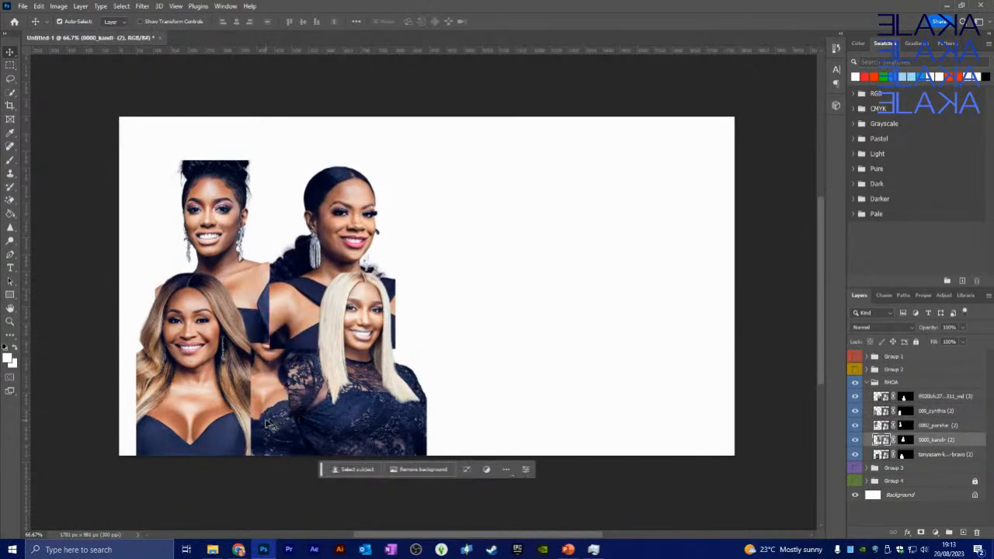
drag(291, 408, 455, 413)
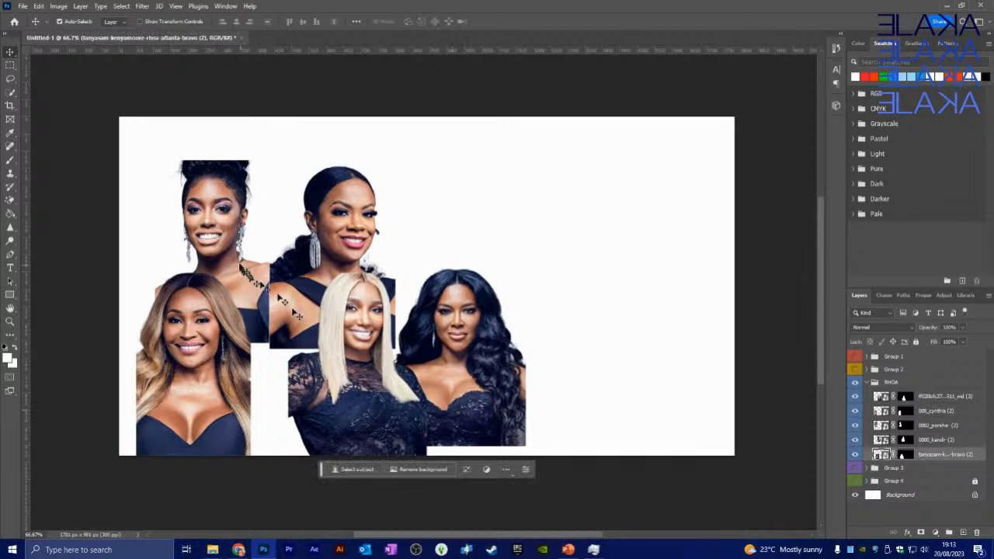
drag(231, 260, 561, 301)
Cluster the blonde and long wavy black-haired portraits along the bottom edge, with the ponytail portrait raised behind them at the bottom of the RHOA group.
mouse_move(359, 407)
mouse_down()
mouse_move(322, 397)
mouse_move(346, 409)
mouse_up()
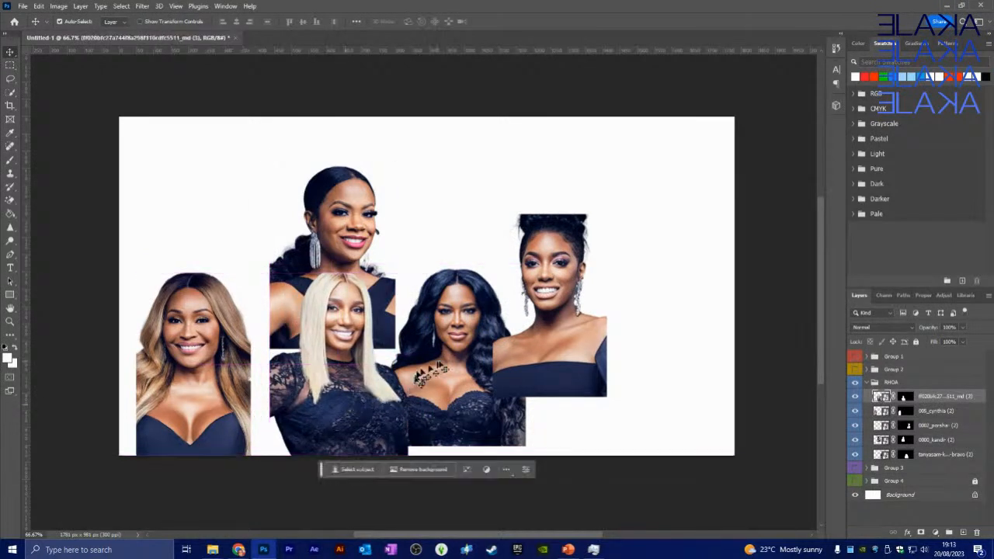
drag(441, 366, 431, 376)
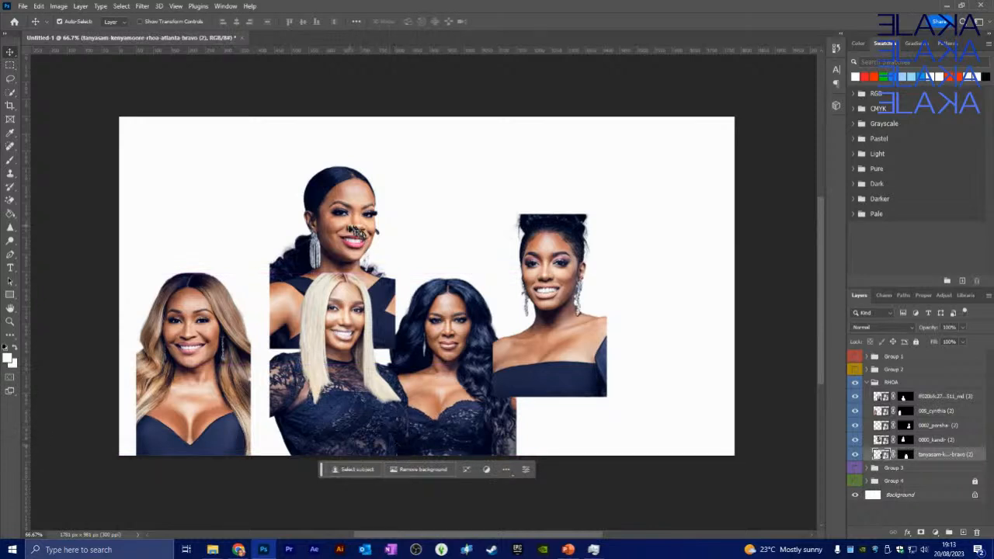
drag(374, 211, 383, 258)
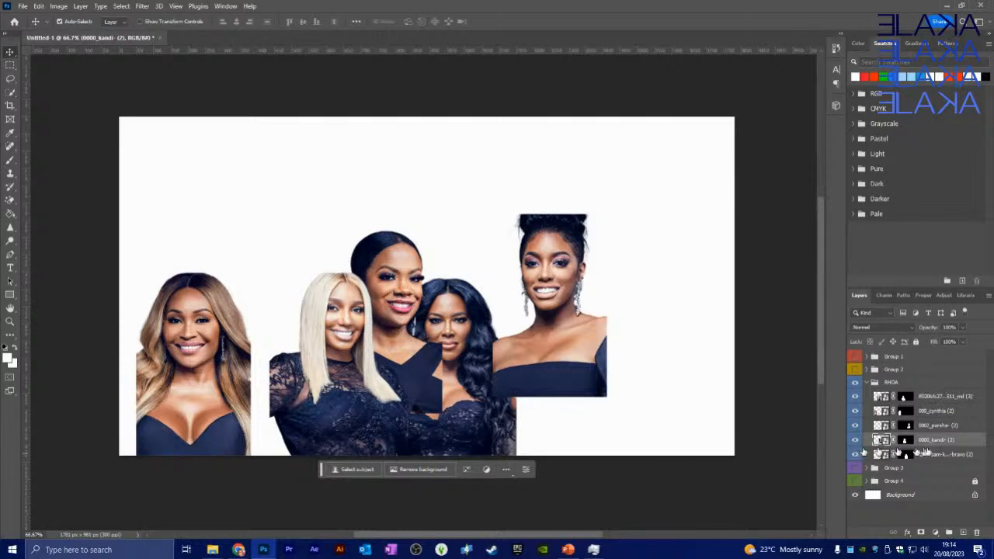
drag(932, 442, 931, 462)
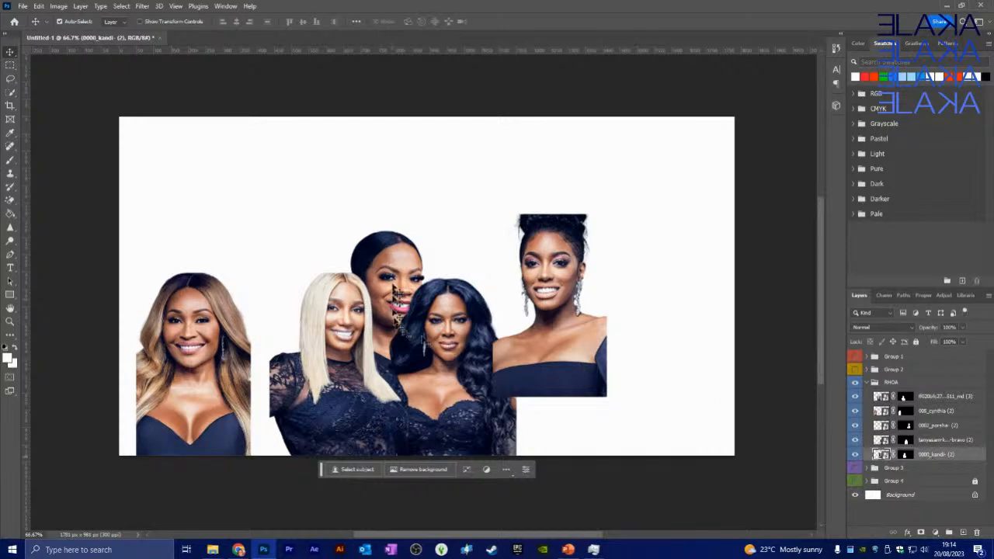
drag(394, 264, 400, 218)
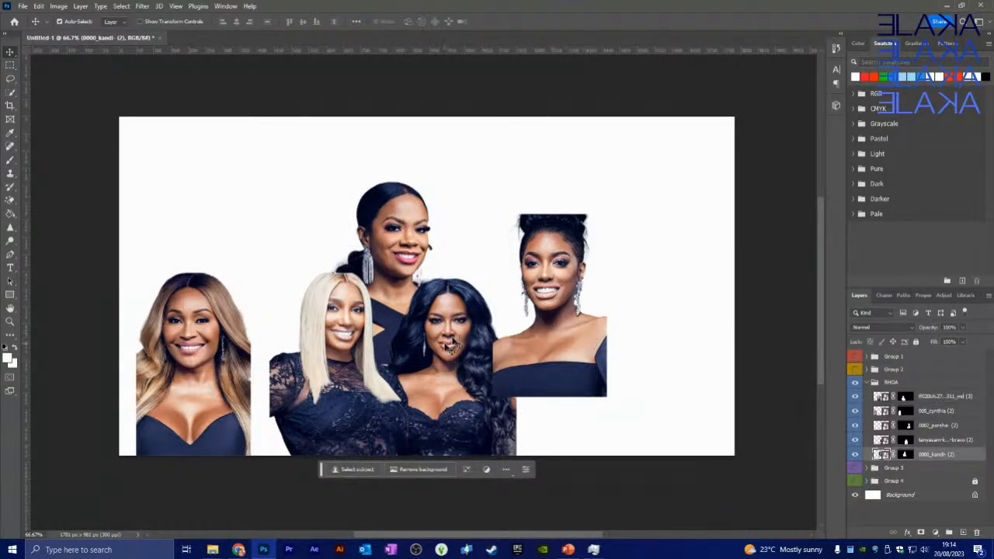
Move the caramel-haired and updo portraits to the canvas's right side, with the updo portrait higher up and overlapped by the other.
drag(206, 411, 696, 299)
drag(594, 342, 593, 228)
drag(674, 300, 637, 321)
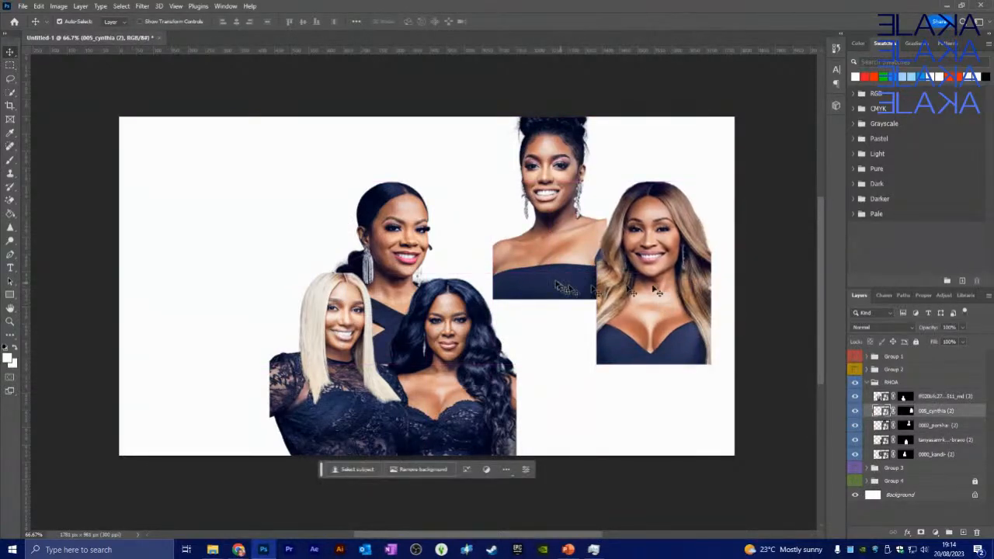
drag(543, 268, 611, 220)
Select the three clustered portraits and shift them together horizontally toward the canvas's left edge.
drag(205, 163, 536, 497)
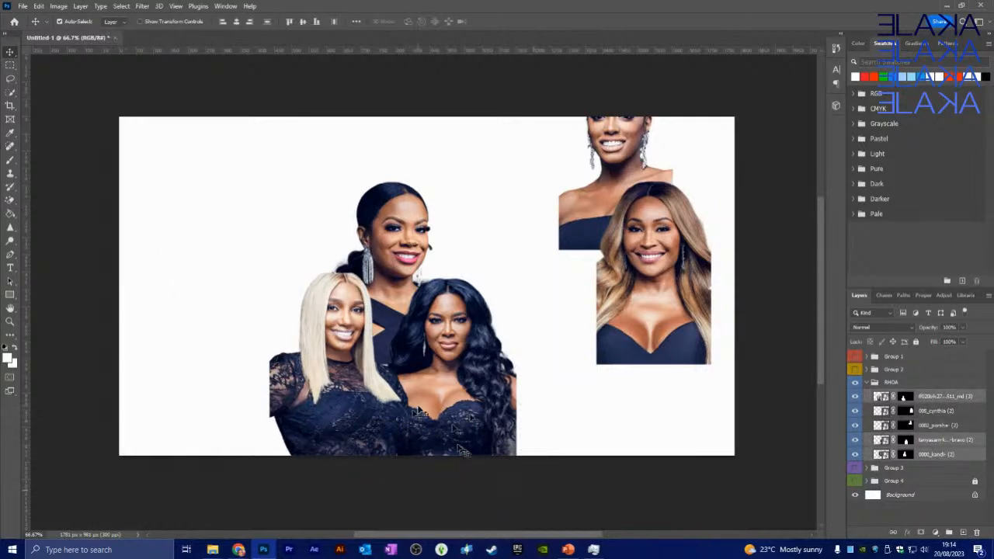
key(shift+Left)
key(shift+Left)
key(shift+Left)
key(shift+Left)
key(shift+Left)
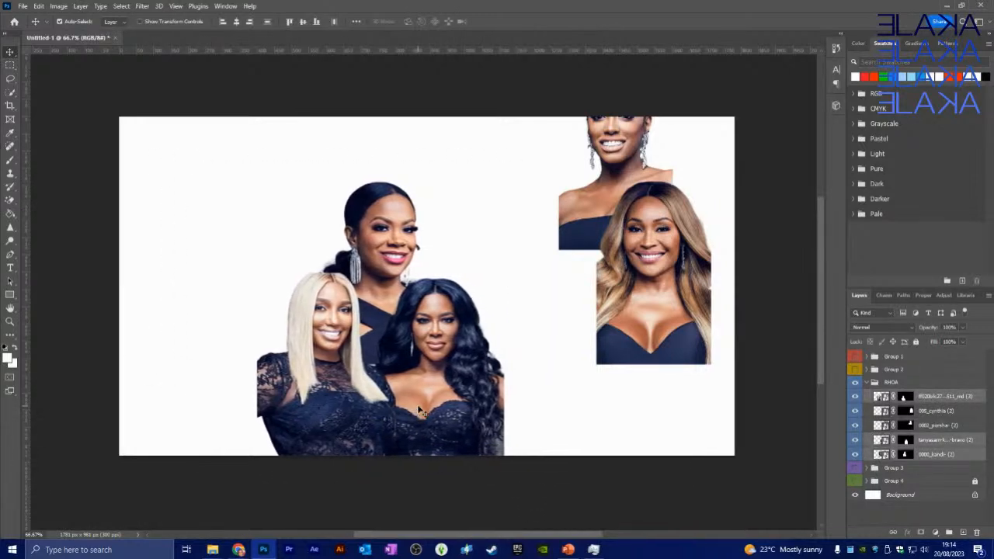
key(Left)
key(Left)
key(Left)
key(Left)
key(Left)
key(Left)
key(Left)
key(Left)
key(Left)
key(Left)
key(Left)
key(Left)
key(Left)
key(Left)
key(Left)
key(Left)
key(Left)
key(Left)
key(Left)
key(Left)
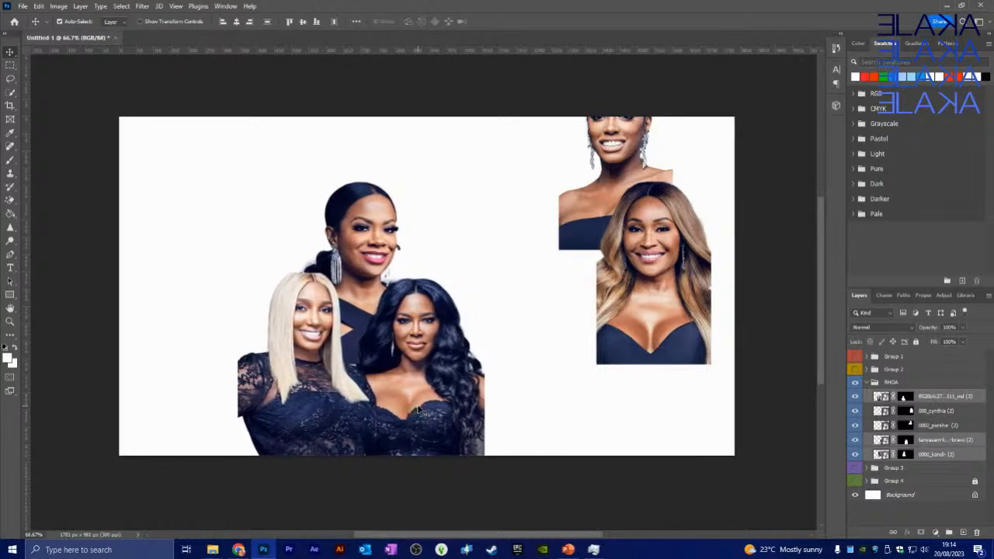
key(Left)
key(Left)
key(Left)
key(Left)
key(Left)
key(Left)
key(Left)
key(Left)
key(Left)
key(Left)
key(Left)
key(Left)
key(Left)
key(Left)
key(Left)
key(Left)
key(Left)
key(Left)
key(Left)
key(Left)
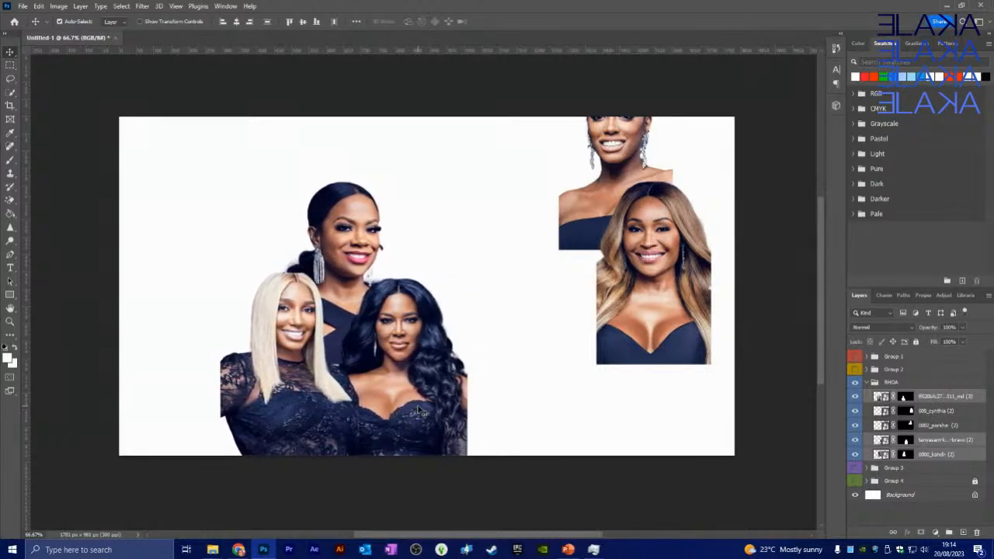
key(Left)
key(Left)
key(Left)
key(Left)
key(Left)
key(Left)
key(Left)
key(Left)
key(Left)
key(Left)
key(Left)
key(Left)
key(Left)
key(Left)
key(Left)
key(Left)
key(Left)
key(Left)
key(Left)
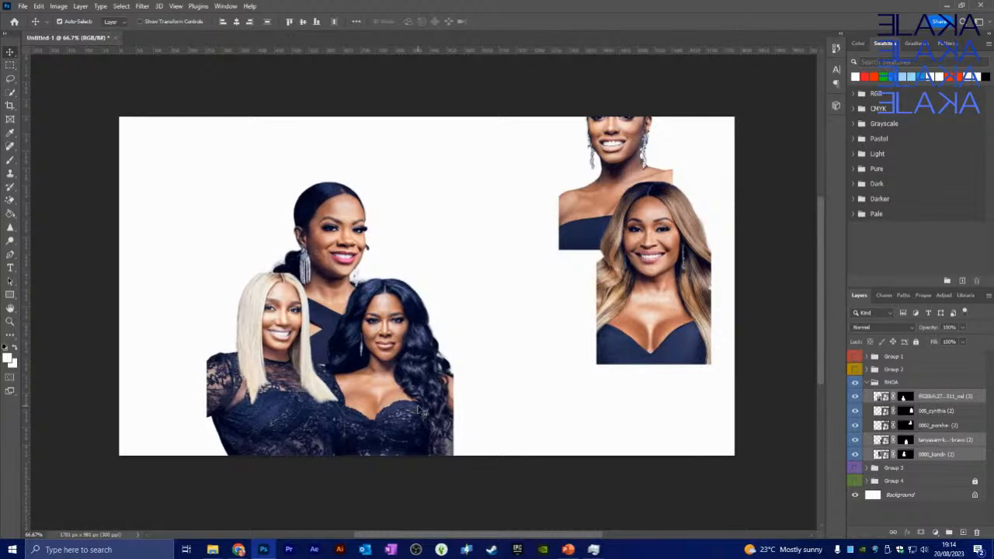
key(Left)
key(Left)
key(Left)
key(Left)
key(Left)
key(Left)
key(Left)
key(Left)
key(Left)
key(Left)
key(Left)
key(Left)
key(Left)
key(Left)
key(Left)
key(Left)
key(Left)
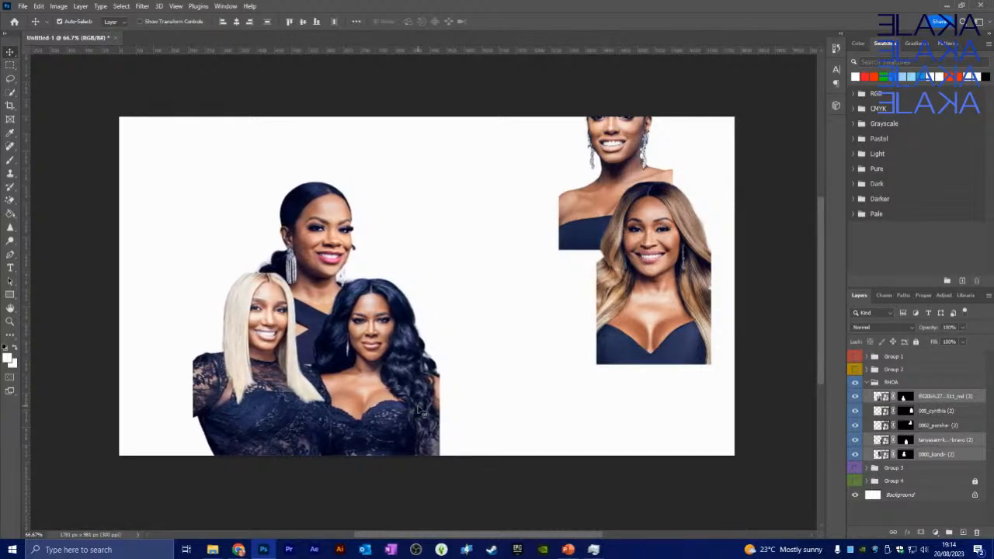
key(Left)
key(Left)
key(Left)
key(Left)
key(Left)
key(Left)
key(Left)
key(Left)
key(Left)
key(Left)
key(Left)
key(Left)
key(Left)
key(Left)
key(Left)
key(Left)
key(Left)
key(Left)
key(Left)
key(Left)
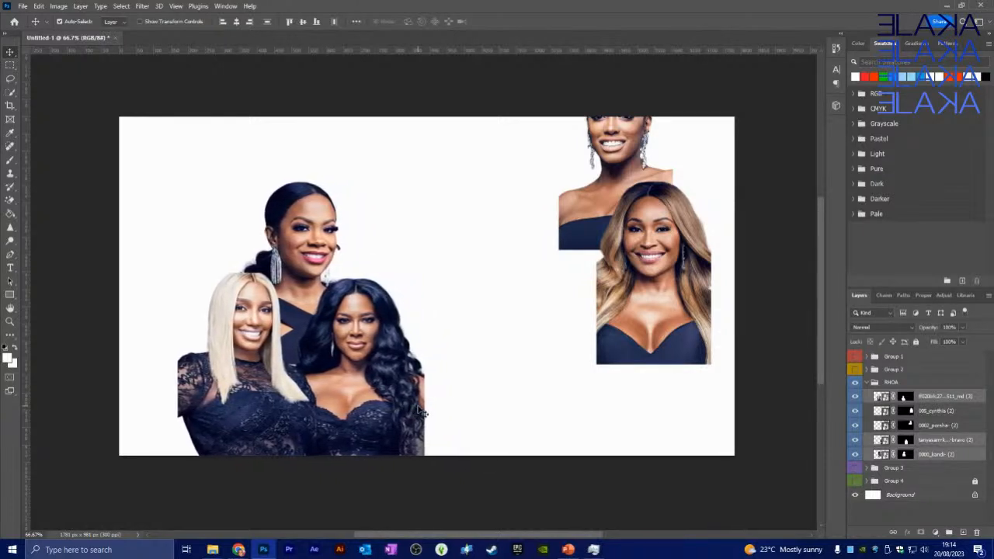
key(Left)
key(Left)
key(Left)
key(Left)
key(Left)
key(Left)
key(Left)
key(Left)
key(Left)
key(Left)
key(Left)
key(Left)
key(Left)
key(Left)
key(Left)
key(Left)
key(Left)
key(Left)
key(Left)
key(Left)
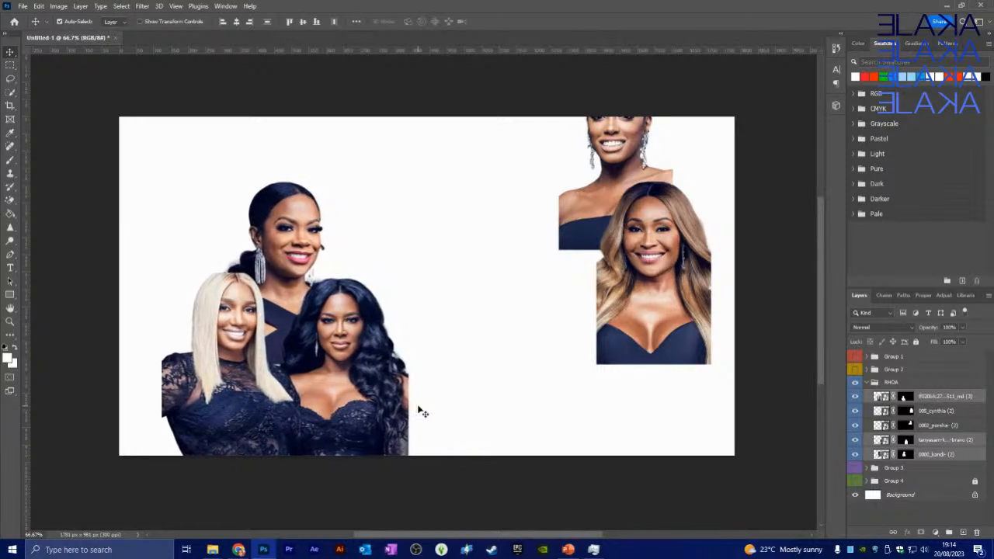
Nudge the three selected portraits horizontally until the blonde portrait's sleeve meets the canvas's left edge.
key(Left)
key(Left)
key(Left)
key(Left)
key(Left)
key(Left)
key(Left)
key(Left)
key(Left)
key(Left)
key(Left)
key(Left)
key(Left)
key(Left)
key(Left)
key(Left)
key(Left)
key(Left)
key(Left)
key(Left)
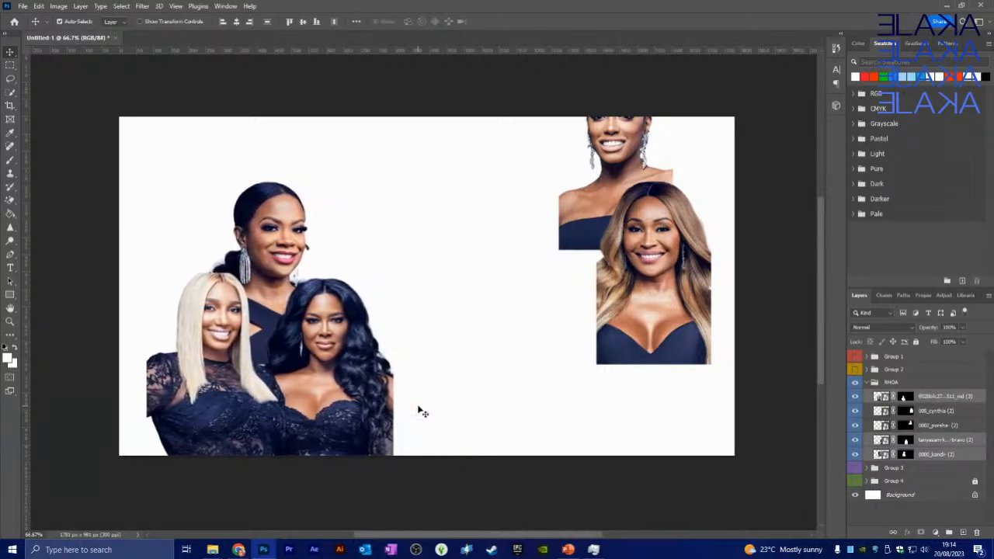
key(Left)
key(Left)
key(Left)
key(Left)
key(Left)
key(Left)
key(Left)
key(Left)
key(Left)
key(Left)
key(Left)
key(Left)
key(Left)
key(Left)
key(Left)
key(Left)
key(Left)
key(Left)
key(Left)
key(Left)
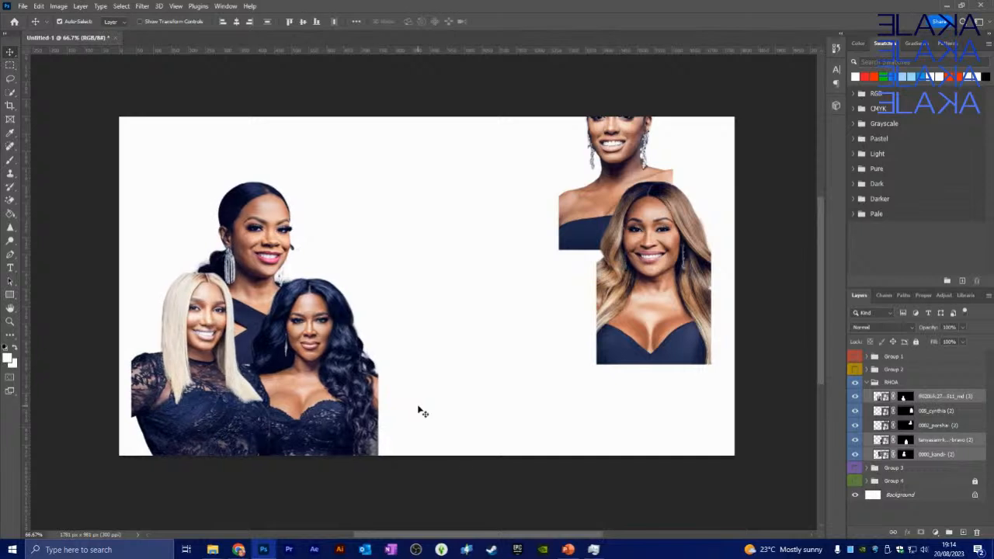
key(Left)
key(Left)
key(Left)
key(Left)
key(Left)
key(Left)
key(Left)
key(Left)
key(Left)
key(Left)
key(Left)
key(Left)
key(Left)
key(Left)
key(Left)
key(Left)
key(Left)
key(Left)
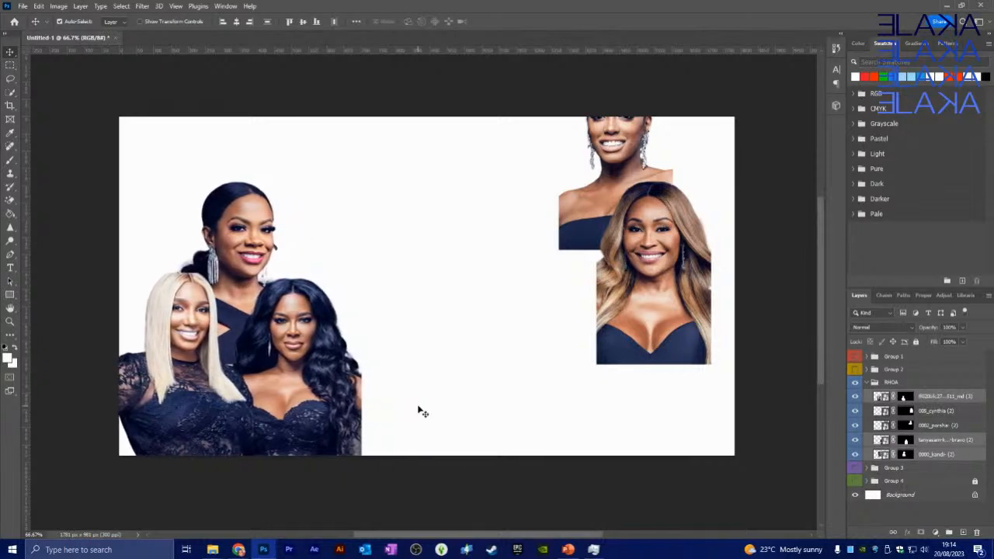
key(Right)
key(Right)
key(Right)
key(Right)
key(Right)
key(Right)
key(Right)
key(Right)
key(Right)
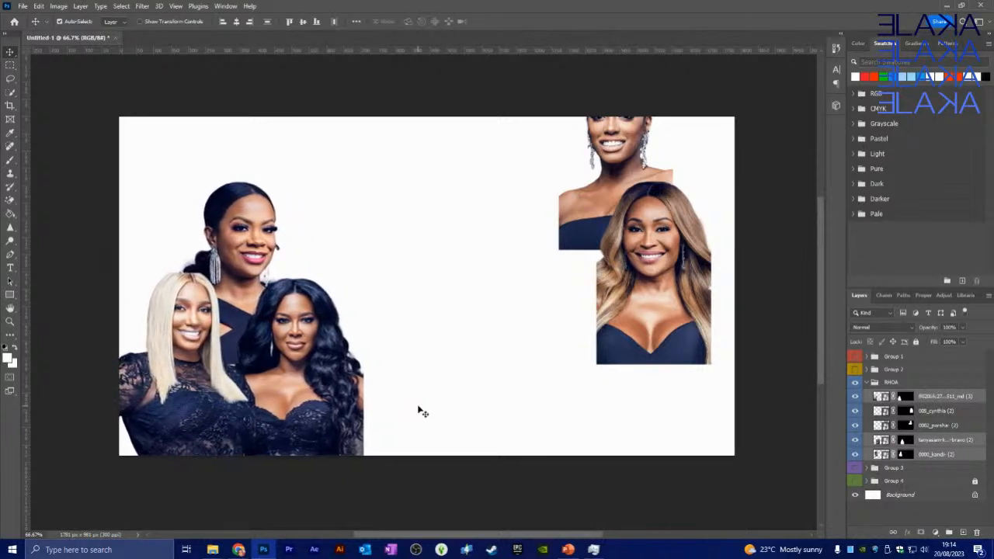
key(Right)
key(Right)
key(Left)
key(Left)
key(Left)
key(Left)
key(Left)
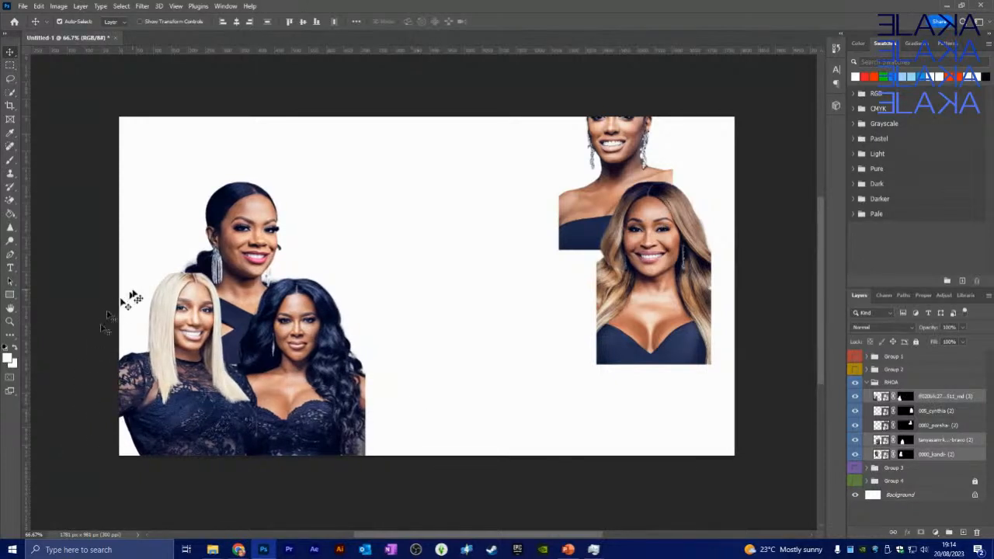
click(351, 253)
click(203, 303)
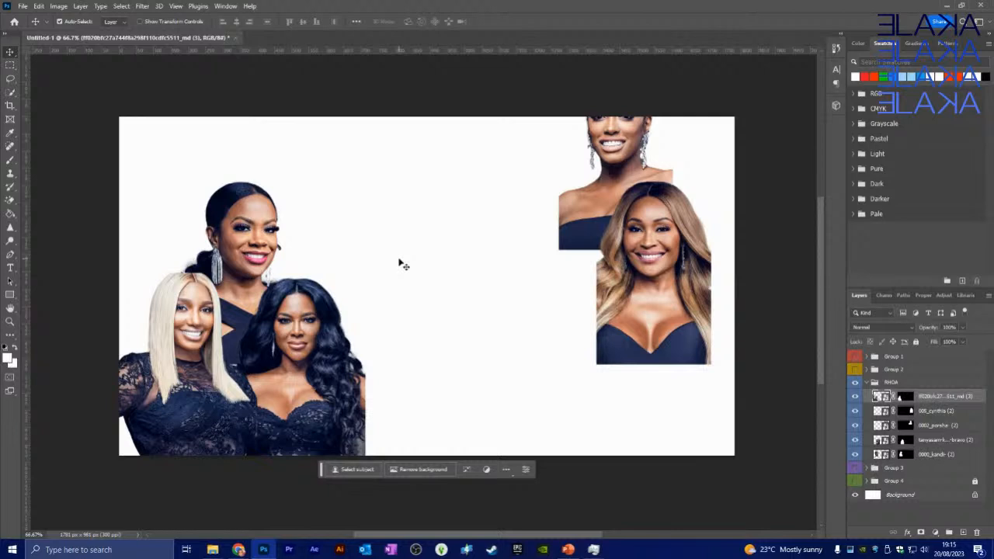
Move the updo portrait into the canvas's upper-left corner and the blonde portrait up beside it.
drag(600, 197, 163, 303)
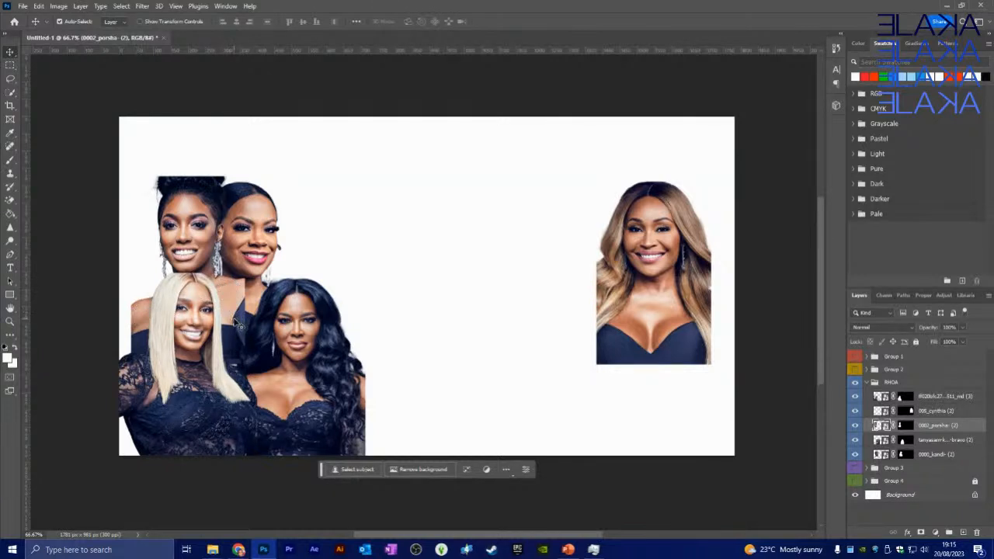
mouse_move(198, 243)
mouse_down()
mouse_move(181, 247)
mouse_move(200, 235)
mouse_move(171, 242)
mouse_move(130, 218)
mouse_move(194, 245)
mouse_up()
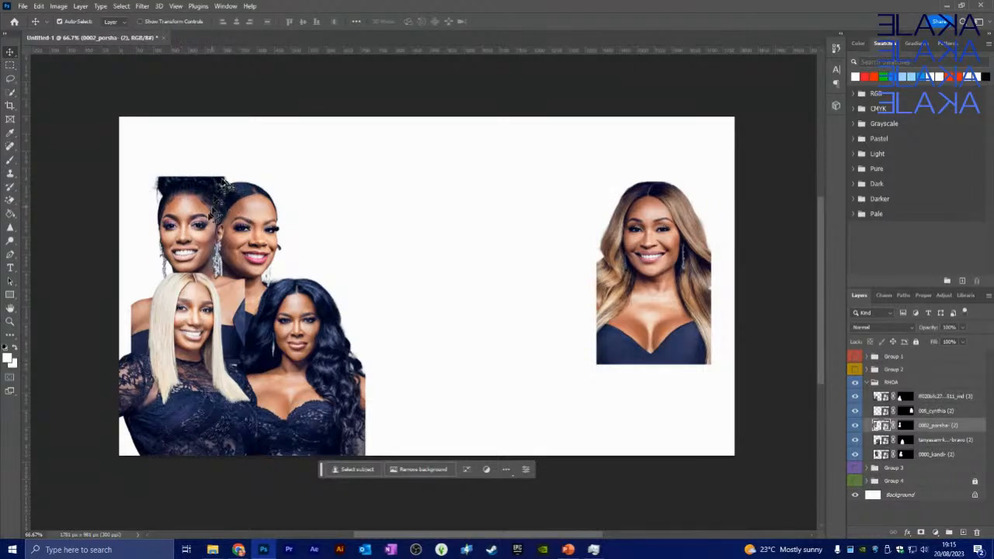
drag(187, 225, 159, 183)
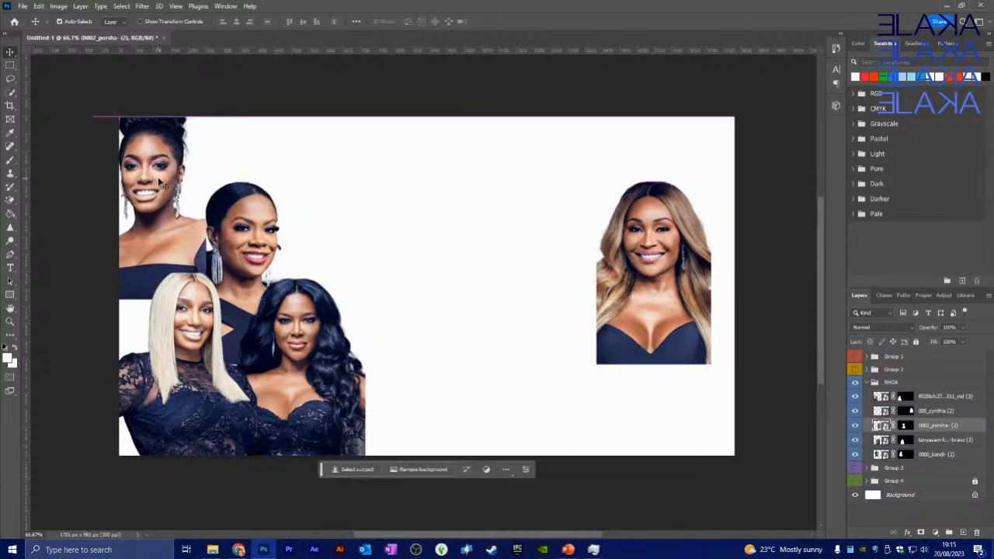
drag(156, 362, 198, 208)
Place the ponytail portrait against the canvas's left edge below the updo portrait, with its layer at the top of the RHOA group.
drag(208, 329, 150, 418)
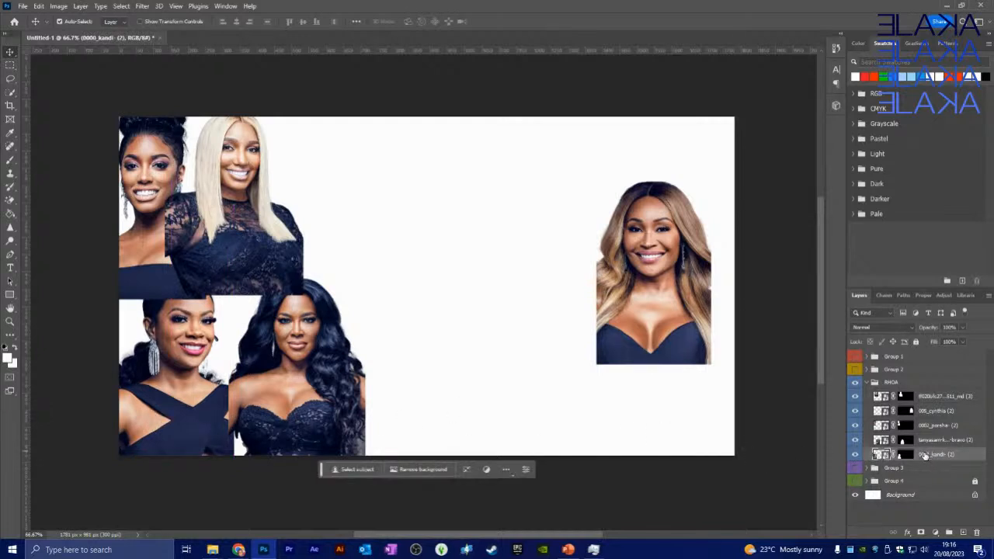
drag(925, 456, 938, 399)
mouse_move(155, 382)
mouse_down()
mouse_move(144, 358)
mouse_move(147, 381)
mouse_up()
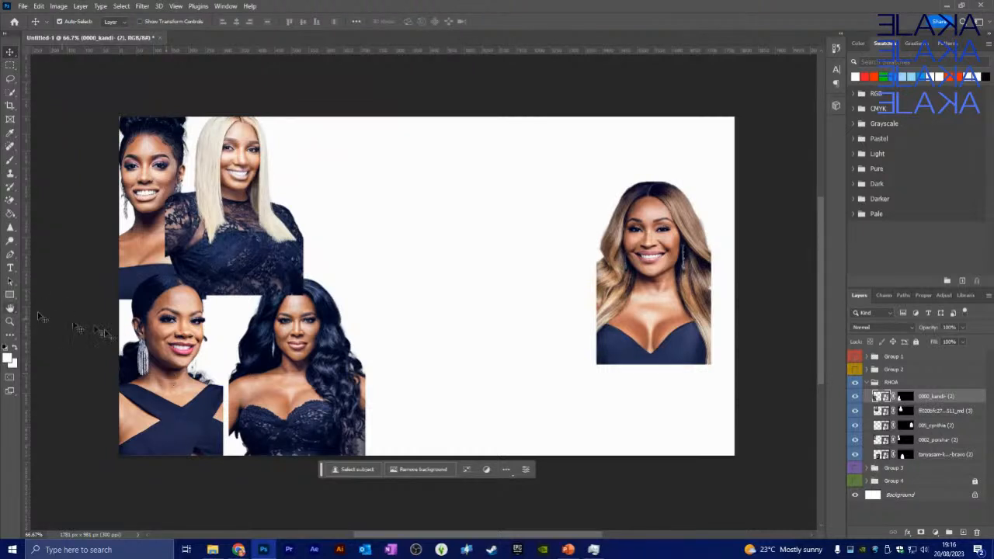
drag(167, 373, 152, 338)
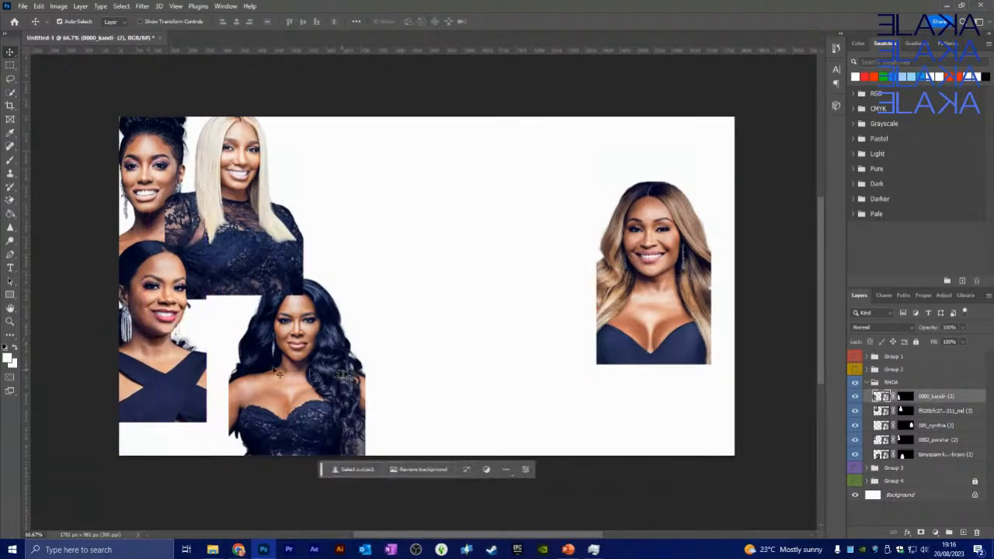
Raise the long wavy black-haired portrait's layer to the top of the RHOA group and overlap it with the ponytail portrait's side.
click(330, 367)
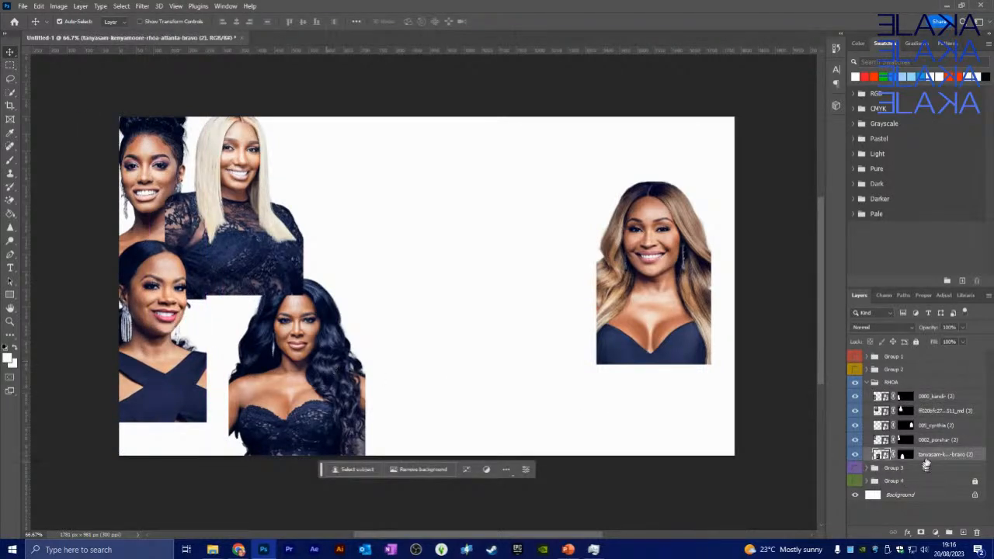
drag(926, 464, 930, 416)
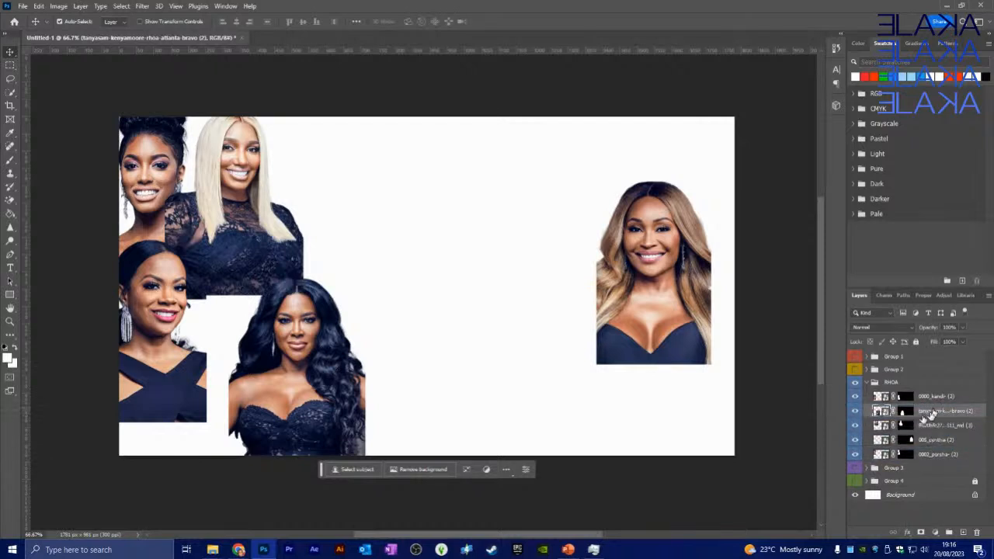
drag(316, 383, 283, 359)
drag(926, 417, 929, 392)
drag(291, 381, 259, 397)
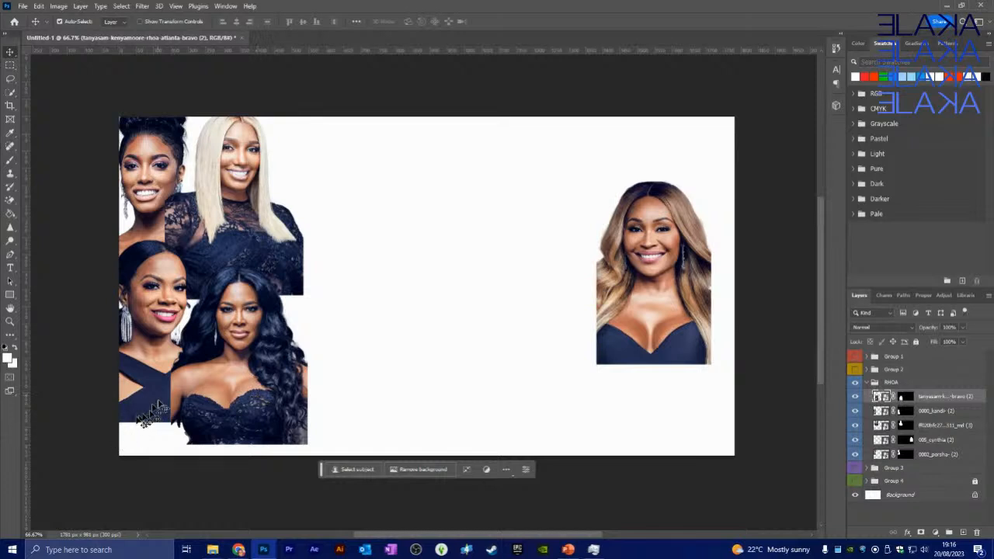
Bring the caramel-haired portrait beside the long wavy black-haired portrait, with its layer directly above the blonde portrait's.
drag(670, 272, 330, 318)
drag(351, 297, 390, 293)
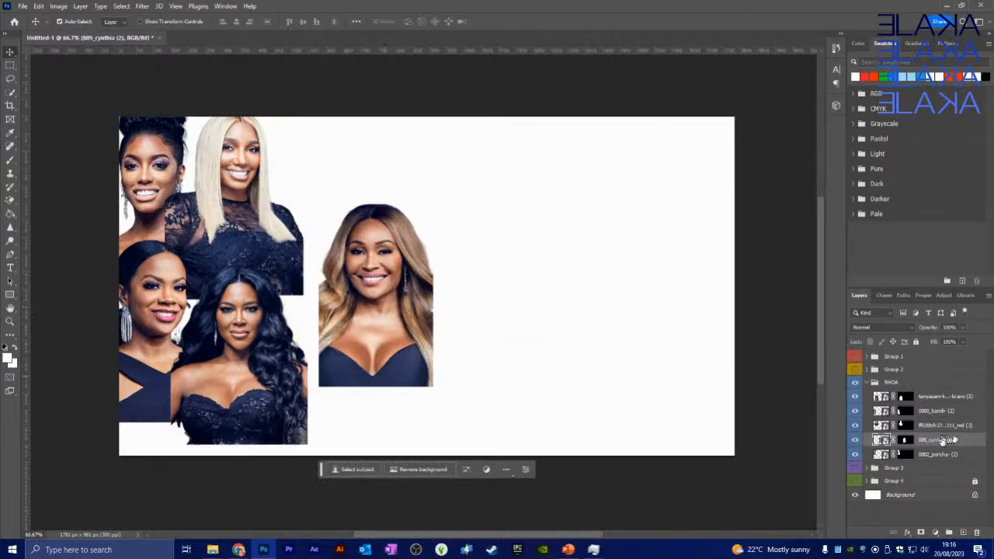
drag(938, 442, 930, 423)
drag(377, 314, 330, 313)
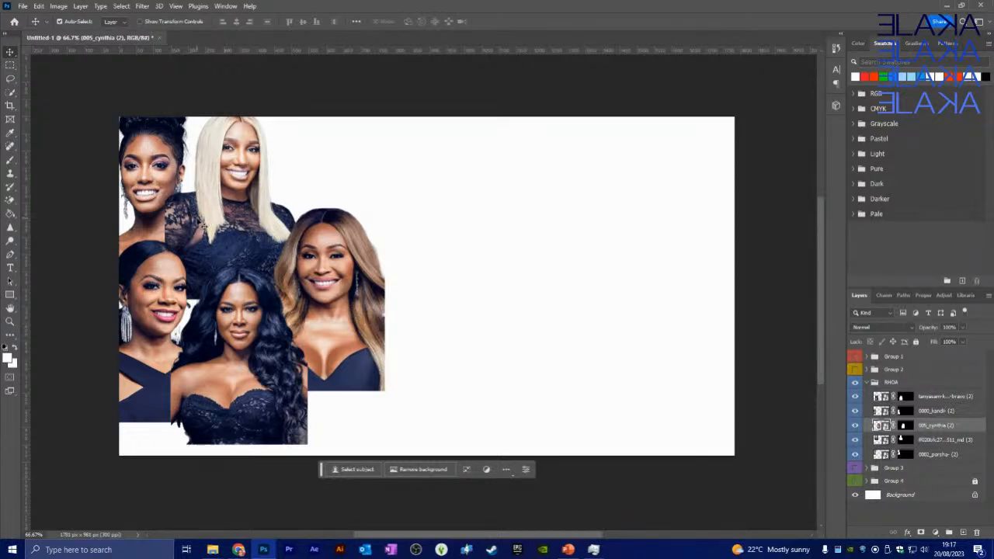
Tighten the cluster by raising the ponytail portrait and shifting the long wavy black-haired portrait slightly up and toward it.
click(200, 221)
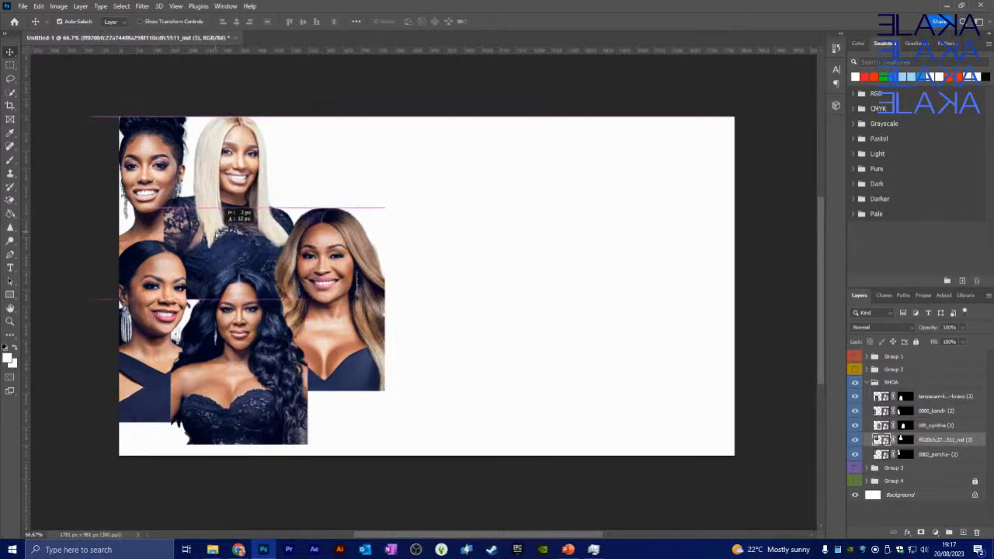
drag(208, 318, 163, 296)
click(206, 363)
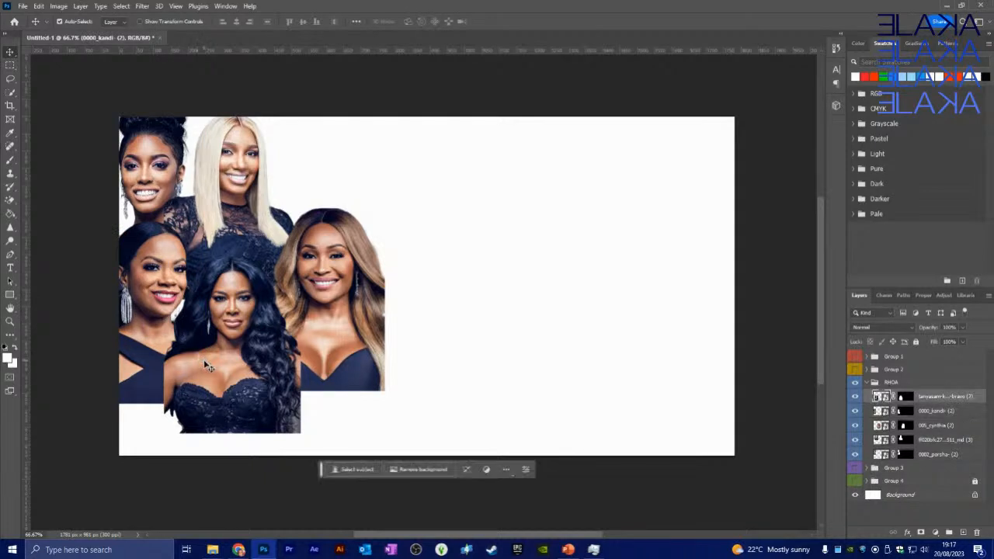
key(Left)
key(Left)
key(Left)
key(Left)
key(Left)
key(Left)
key(Left)
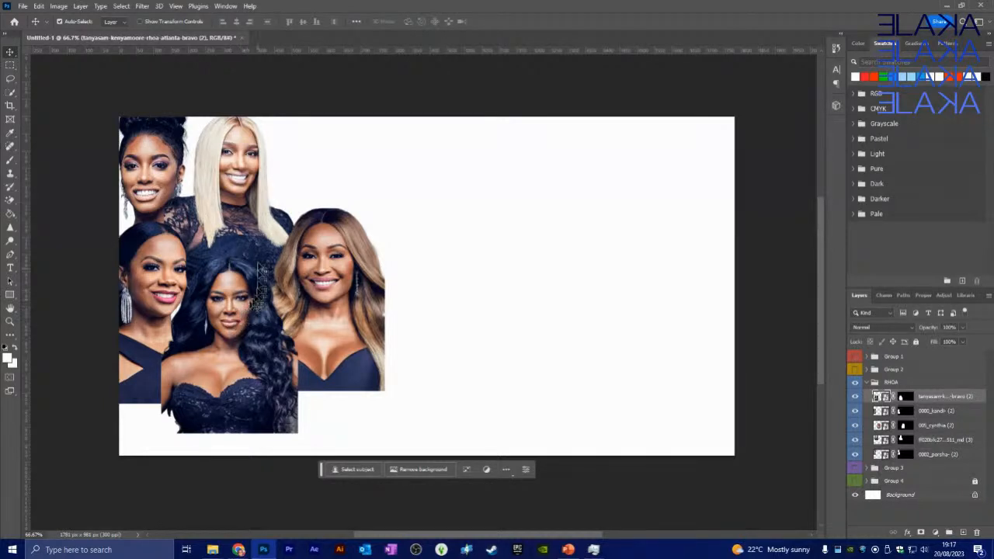
View the blonde portrait's smart object contents, and return to the Untitled-1 composition.
click(252, 240)
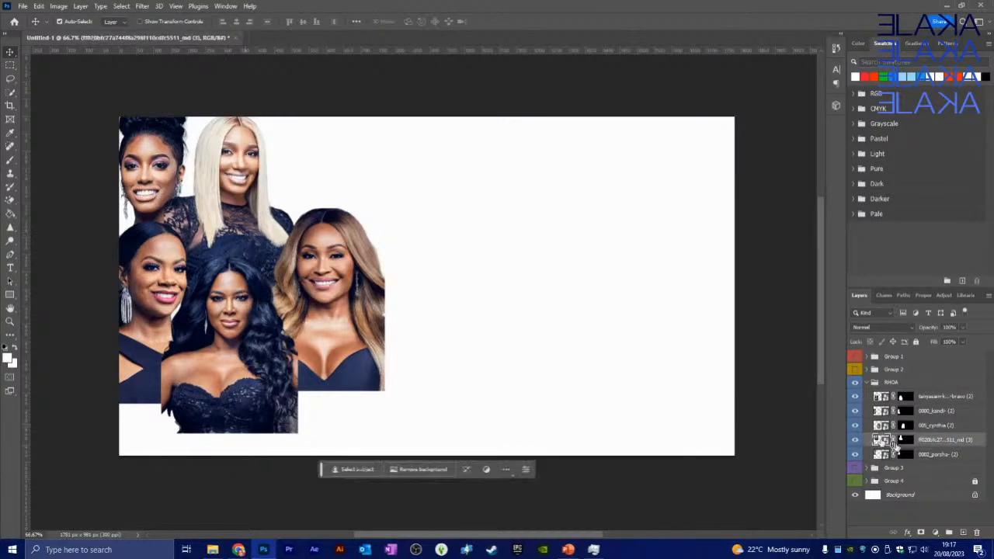
double_click(883, 440)
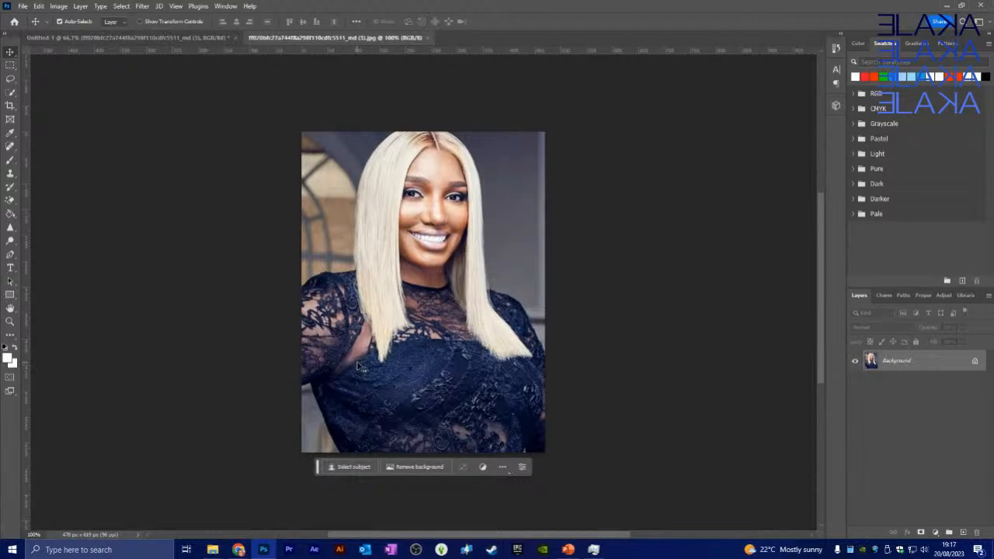
click(184, 41)
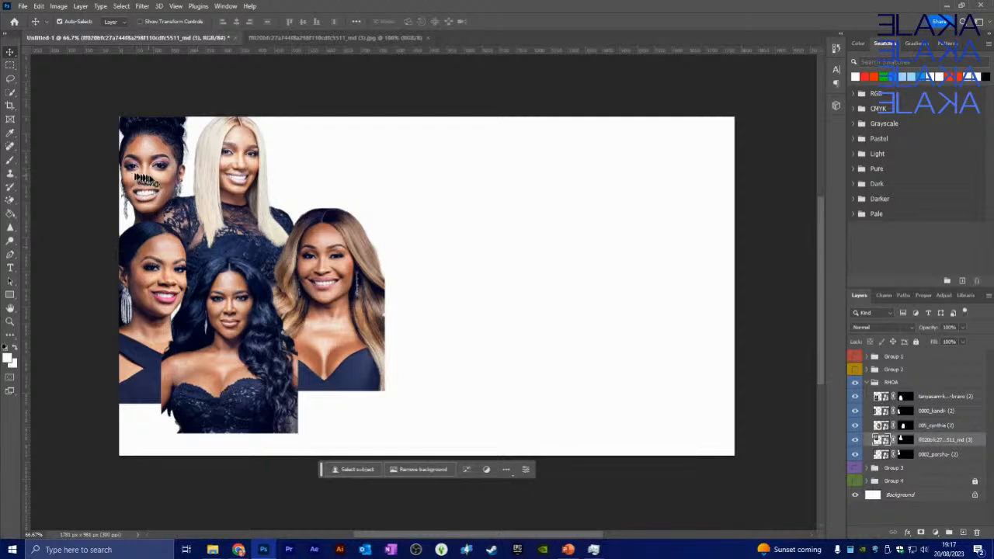
Move the updo portrait's layer directly above the blonde portrait's and open its smart object contents.
click(151, 184)
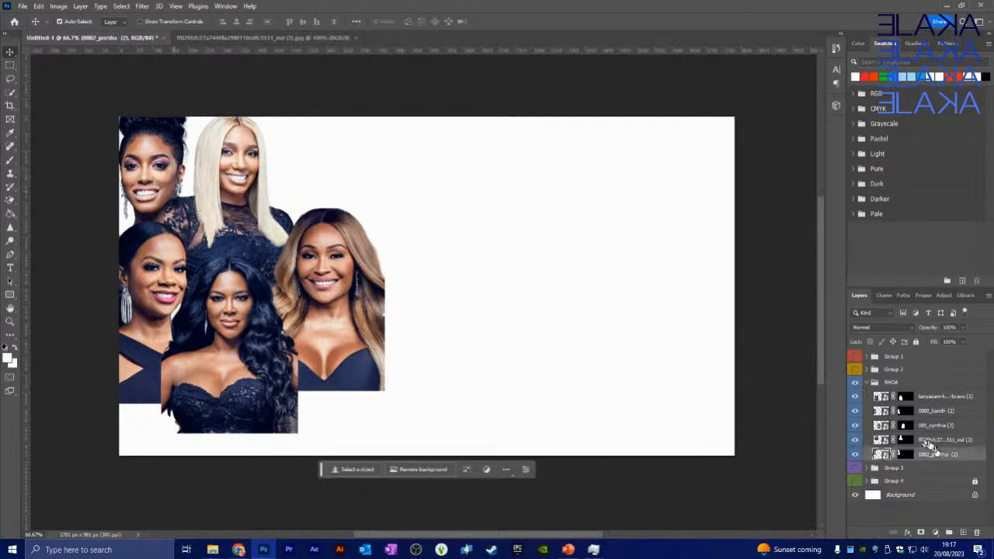
drag(932, 461, 934, 442)
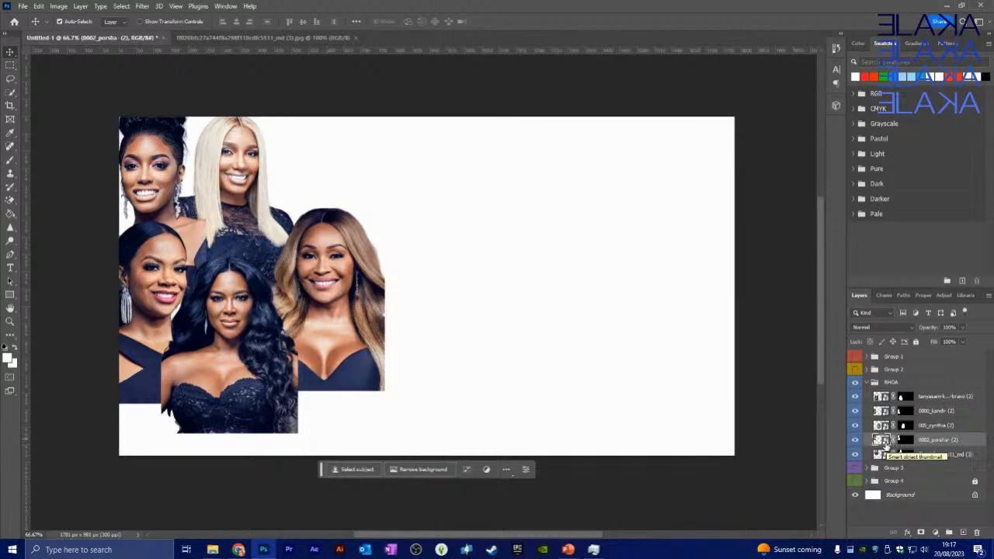
double_click(886, 443)
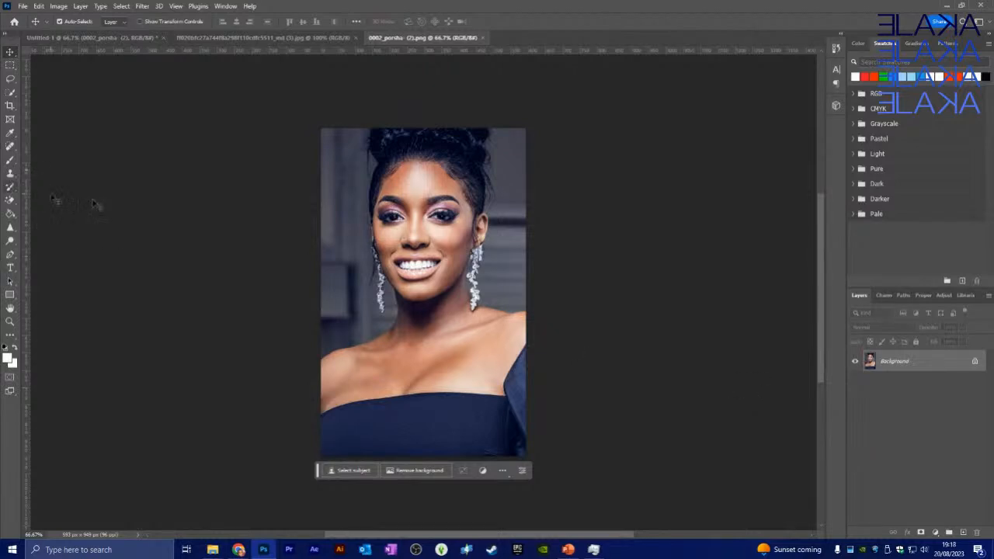
Choose the regular Eraser tool and give it a soft 200 px brush.
click(12, 202)
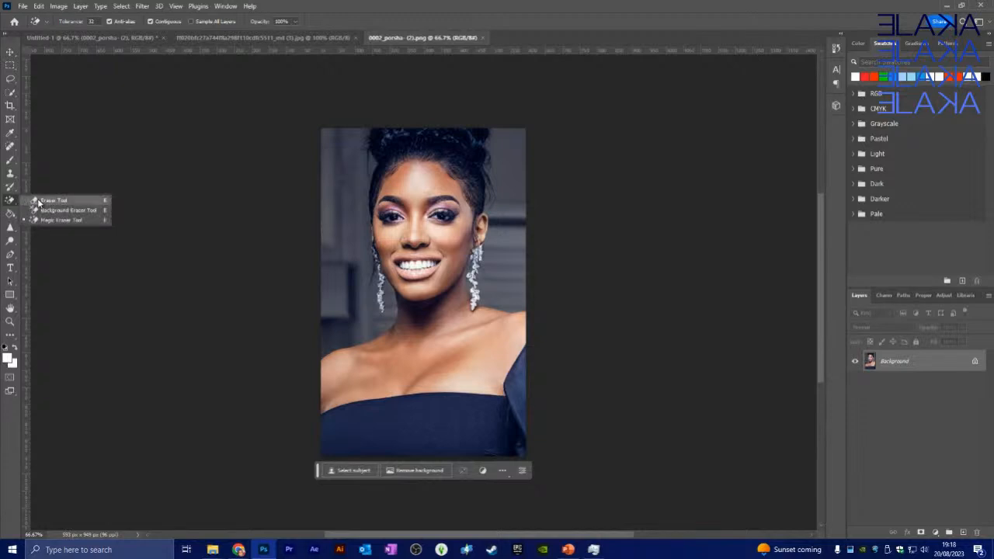
click(40, 201)
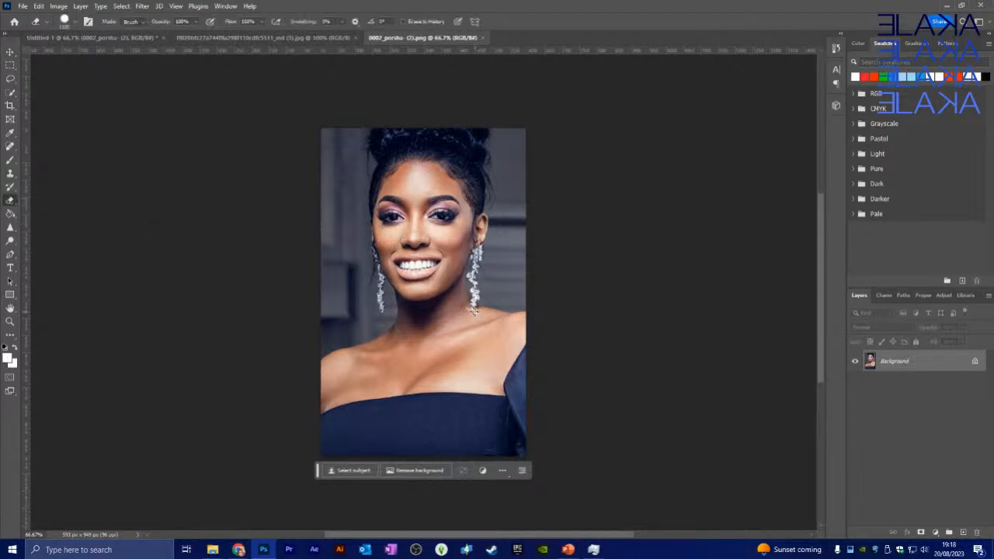
key(bracketright)
key(bracketright)
key(bracketright)
key(bracketright)
key(bracketright)
key(bracketright)
key(bracketright)
key(bracketright)
key(bracketleft)
key(bracketleft)
key(bracketleft)
key(bracketleft)
key(bracketleft)
key(bracketleft)
key(bracketleft)
key(bracketleft)
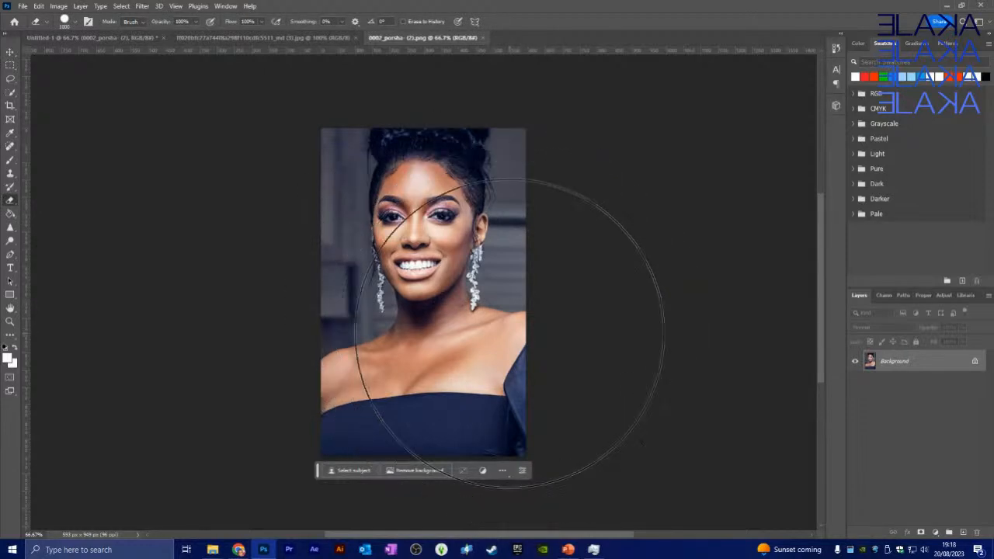
click(65, 22)
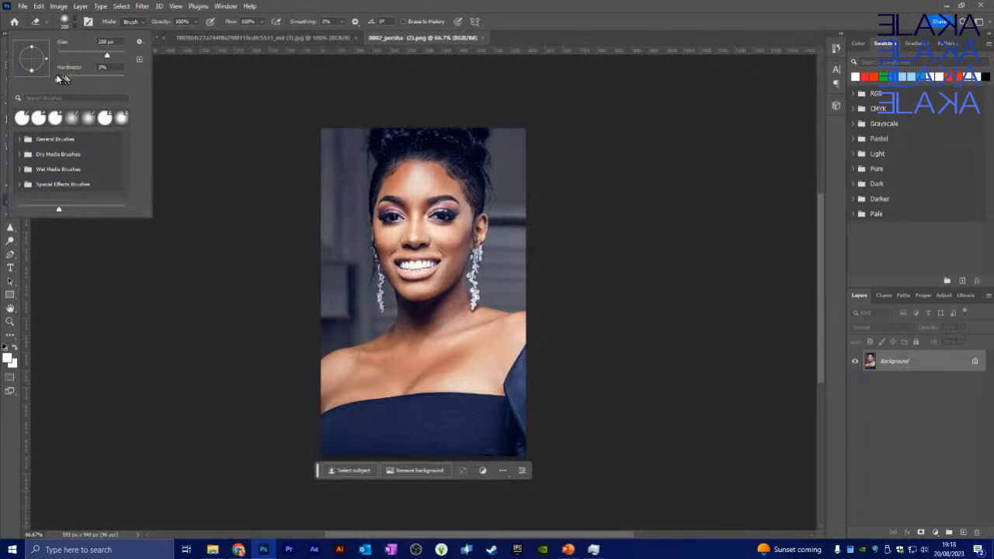
click(568, 11)
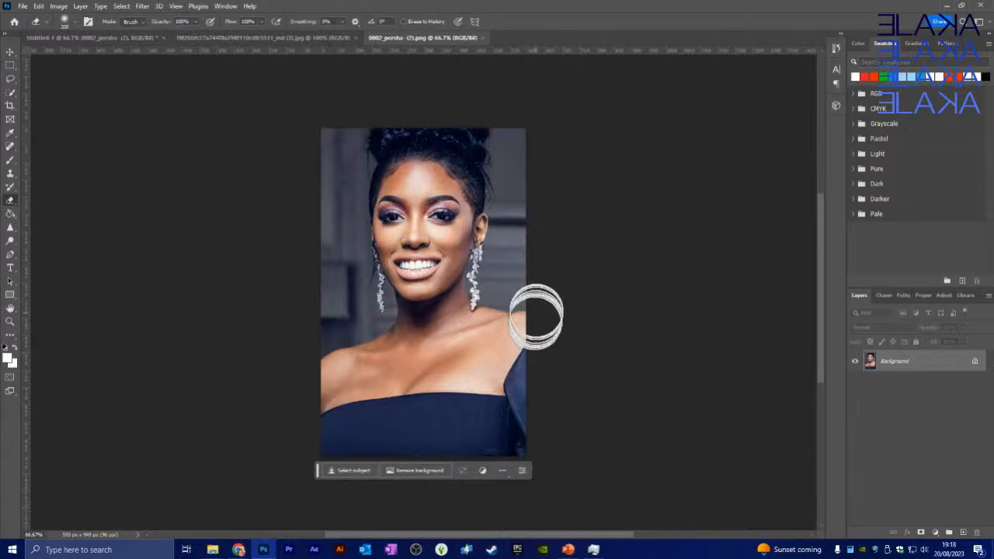
Erase the updo portrait's shoulder and sleeve along the image's right edge, save the smart object, and check it in the composition.
mouse_move(535, 309)
mouse_down()
mouse_move(535, 329)
mouse_move(509, 314)
mouse_move(506, 324)
mouse_move(528, 407)
mouse_move(501, 320)
mouse_move(515, 411)
mouse_move(530, 437)
mouse_move(506, 350)
mouse_move(511, 318)
mouse_up()
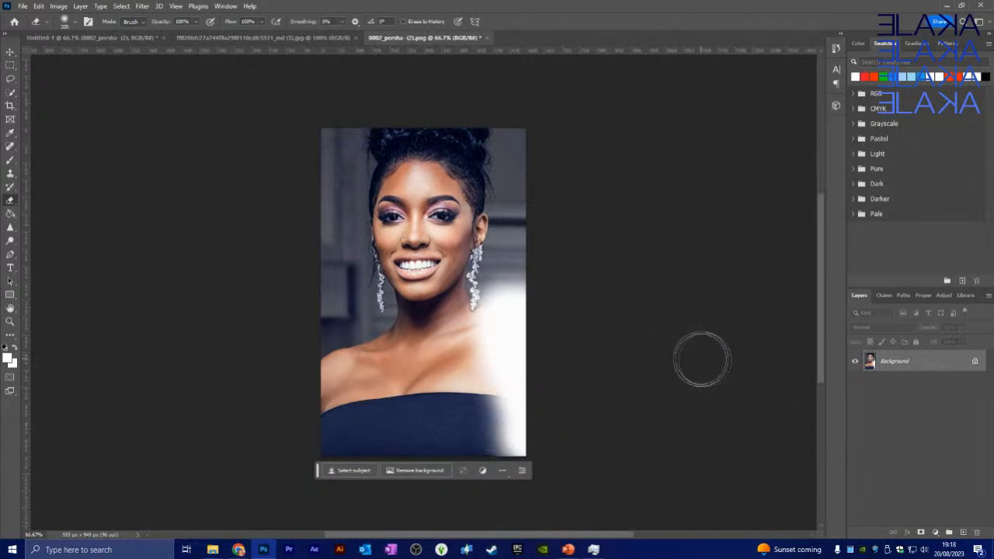
key(ctrl+s)
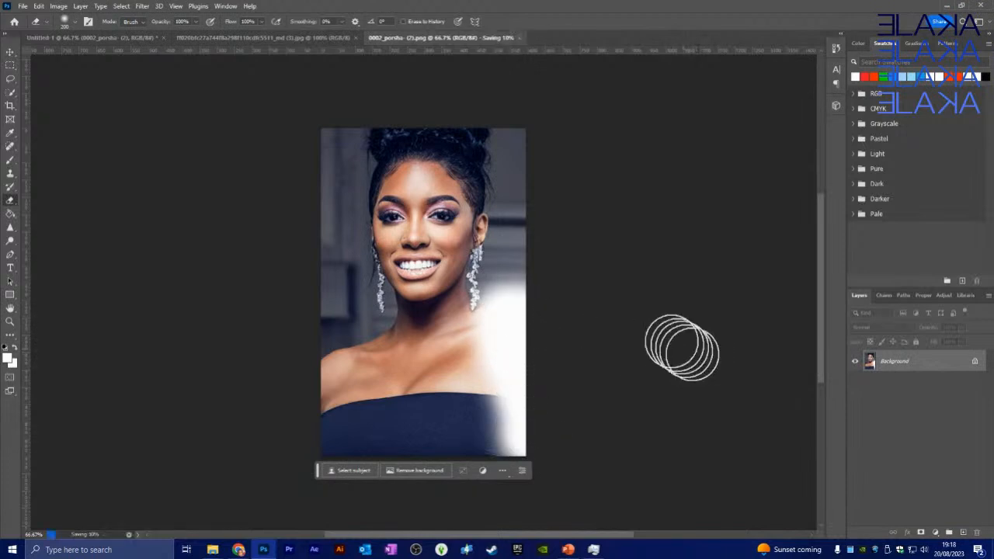
click(230, 39)
click(140, 37)
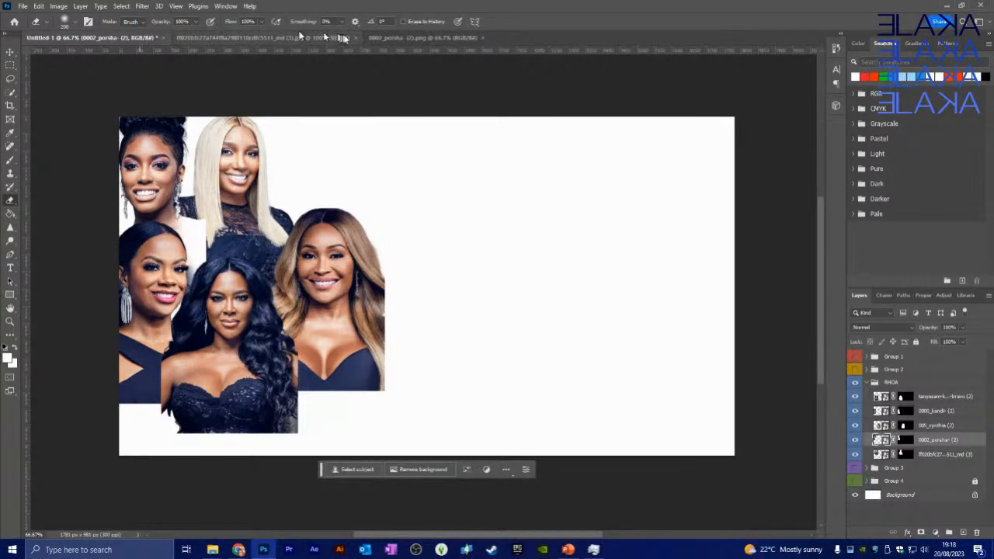
click(411, 37)
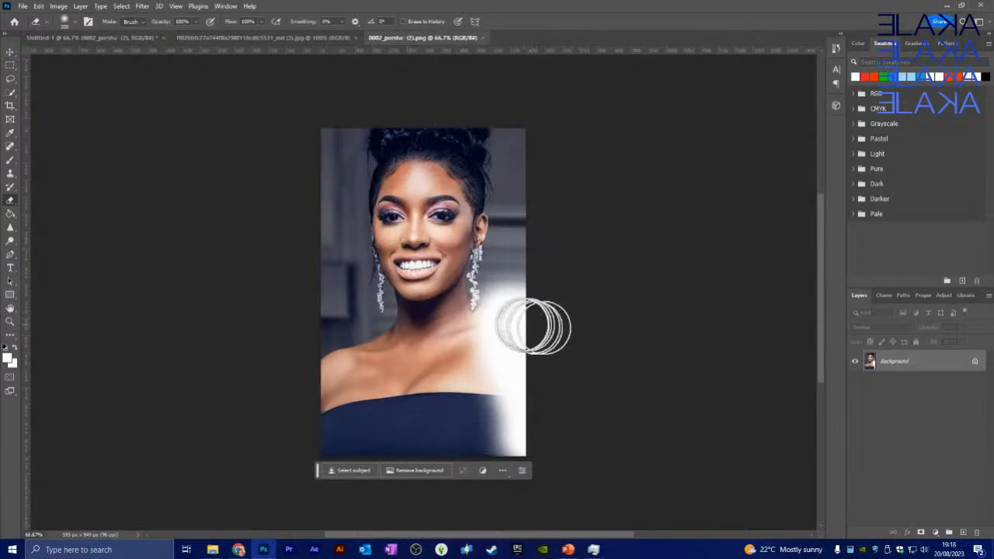
click(509, 323)
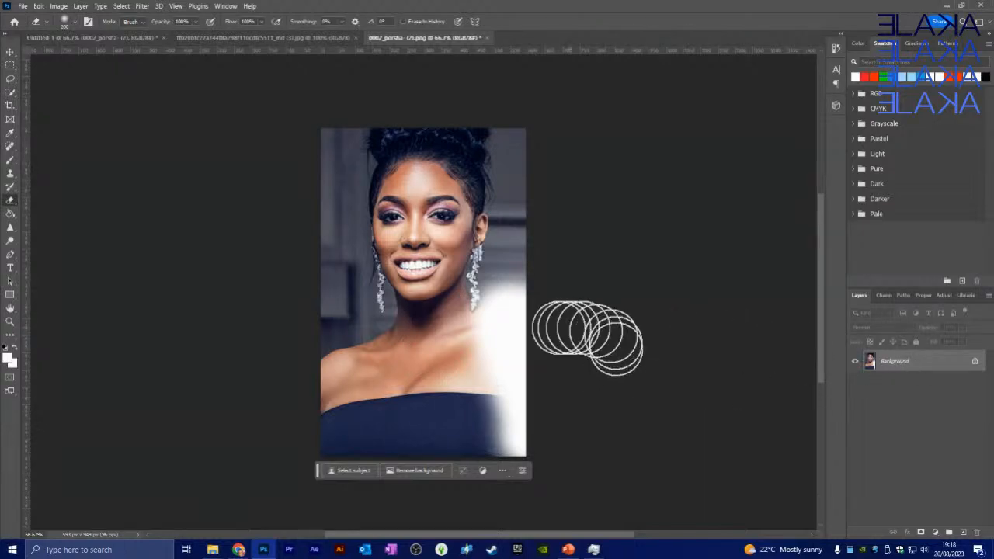
right_click(890, 362)
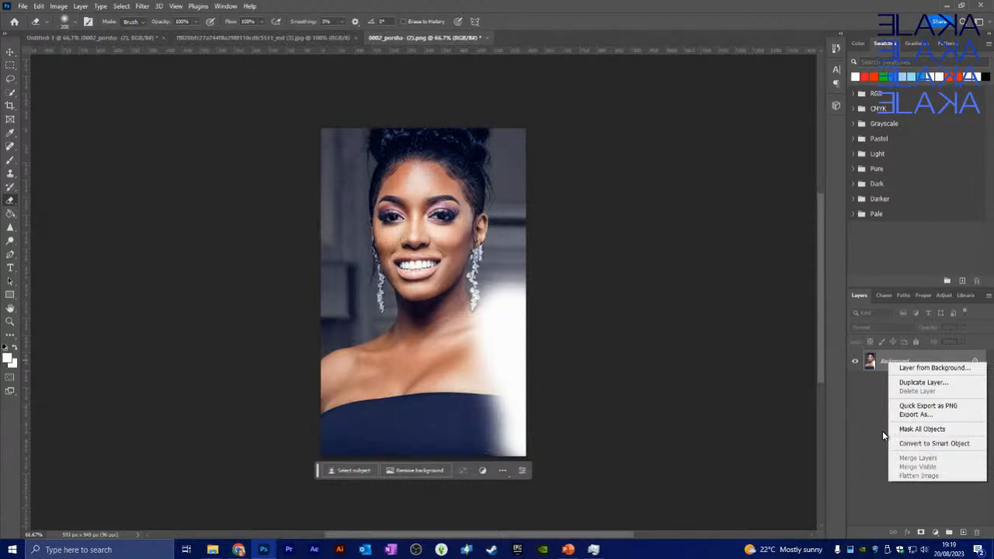
click(518, 337)
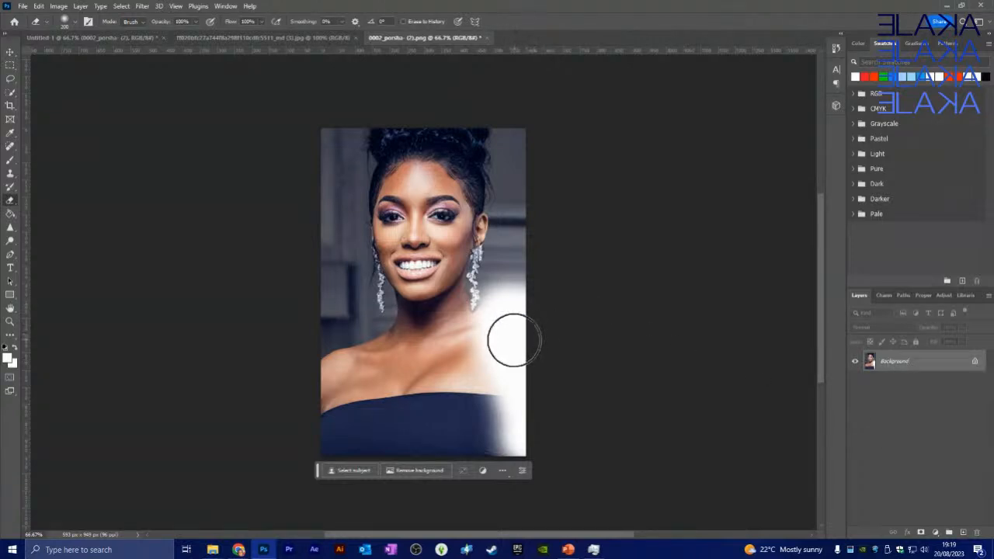
right_click(17, 200)
click(38, 200)
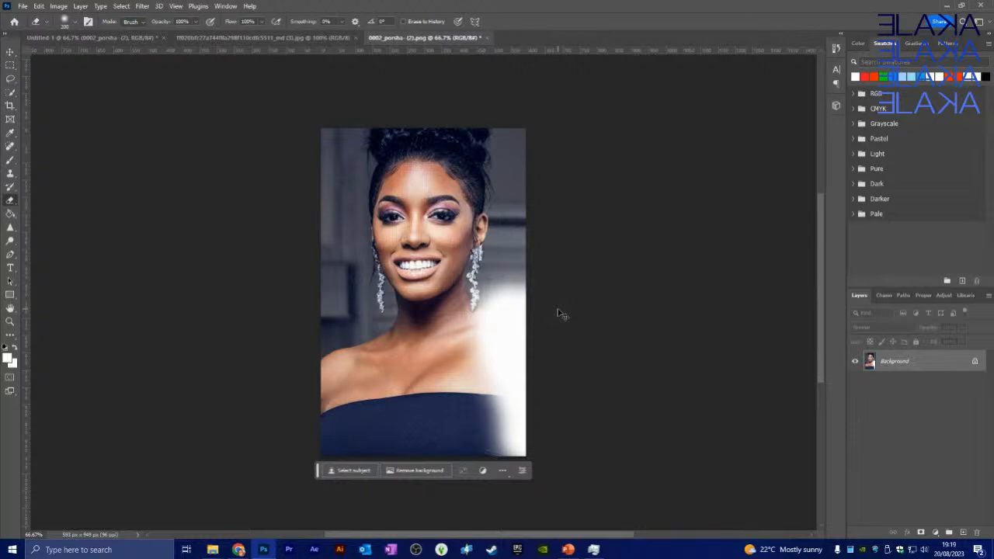
Undo all the eraser strokes over the updo portrait's shoulder and sleeve, back to the original image.
key(ctrl+z)
key(ctrl+z)
key(ctrl+z)
key(ctrl+z)
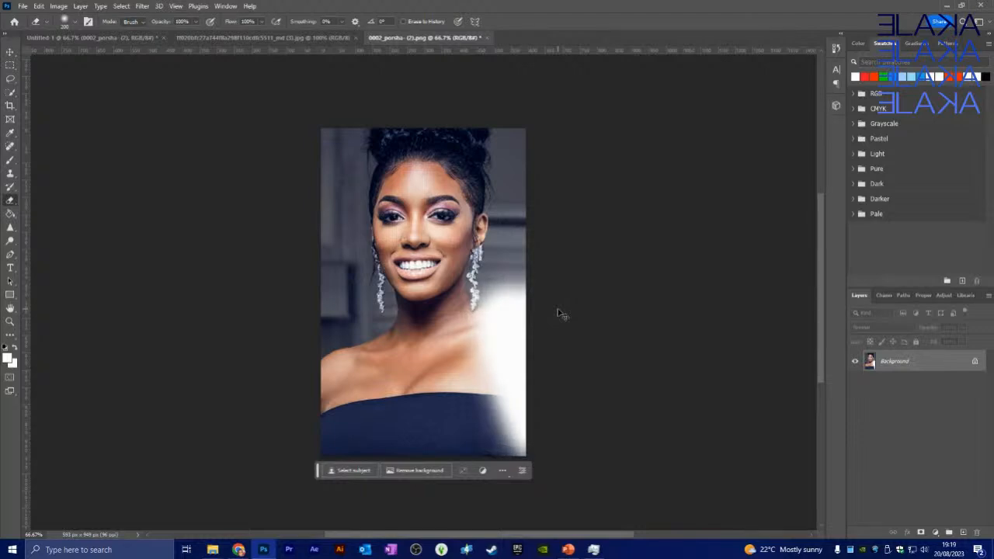
key(ctrl+z)
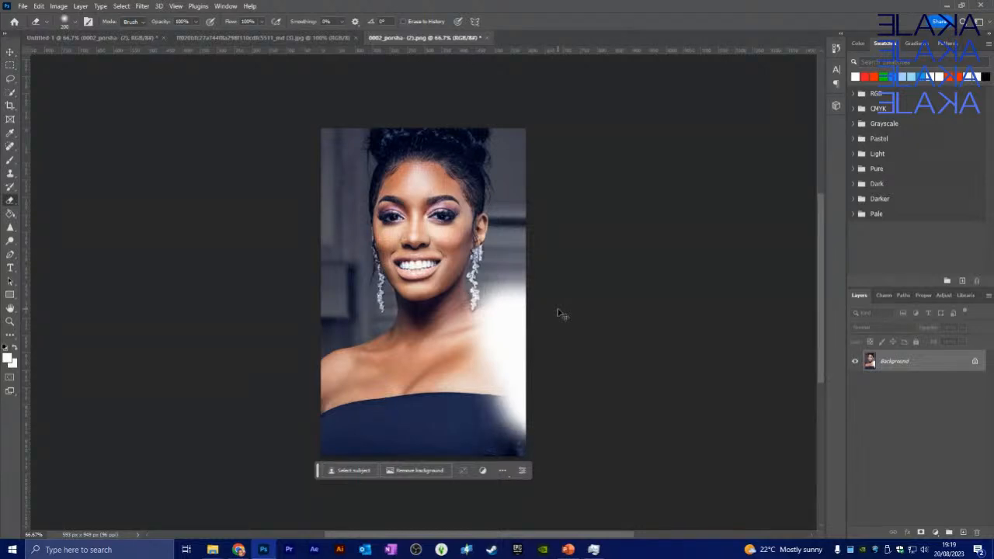
key(ctrl+z)
key(ctrl+z)
key(ctrl+z)
key(ctrl+z)
key(ctrl+z)
key(ctrl+z)
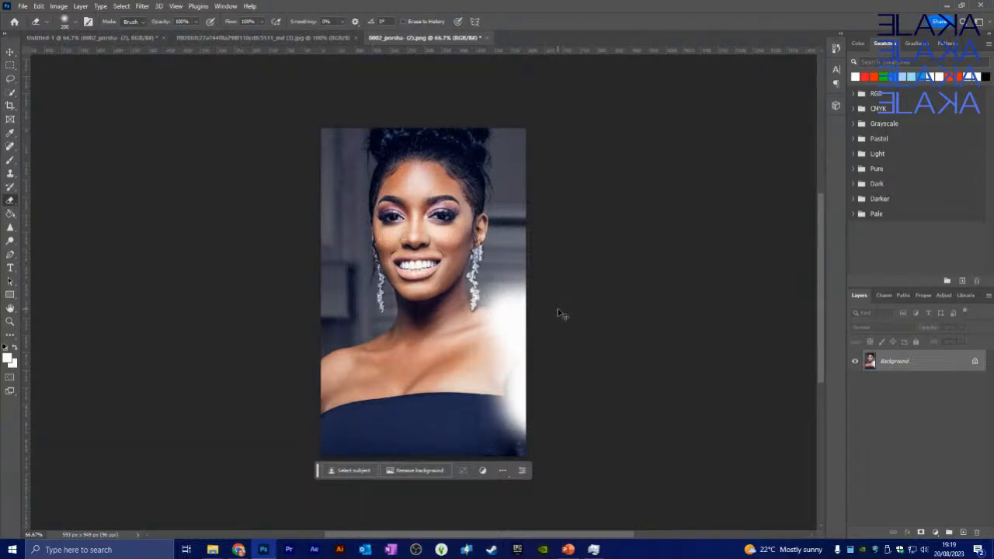
key(ctrl+z)
key(ctrl+z)
key(ctrl+z)
key(ctrl+z)
key(ctrl+z)
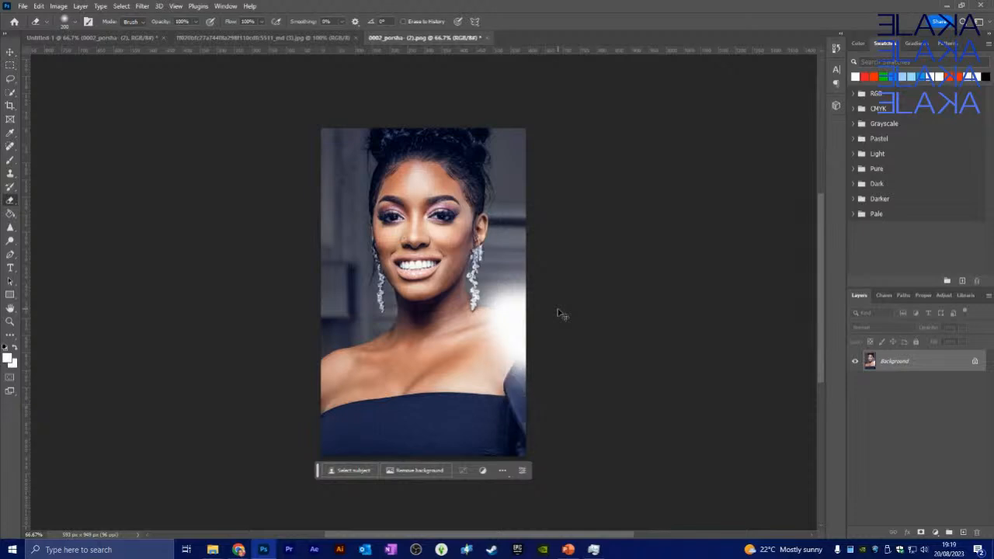
key(ctrl+z)
key(ctrl+z)
key(ctrl+z)
key(ctrl+z)
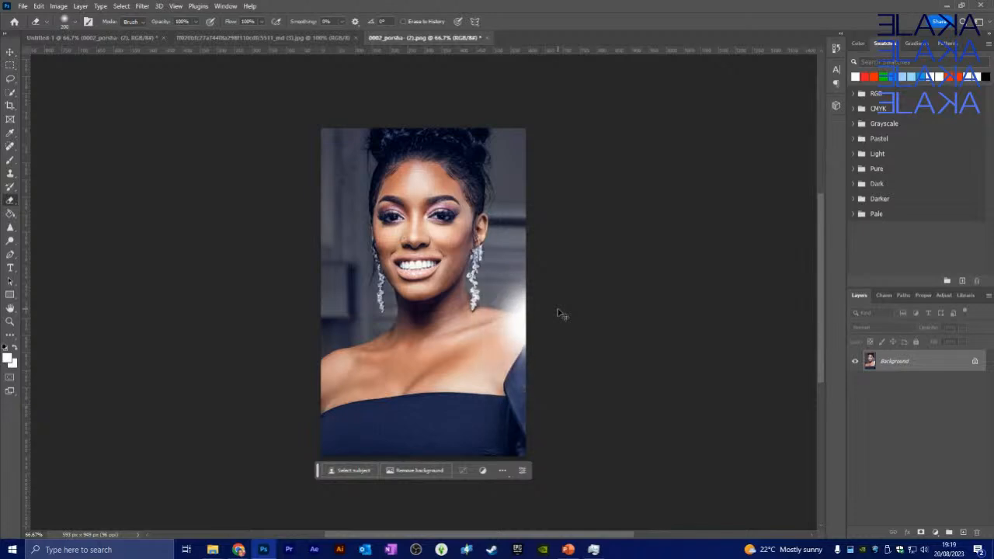
key(ctrl+z)
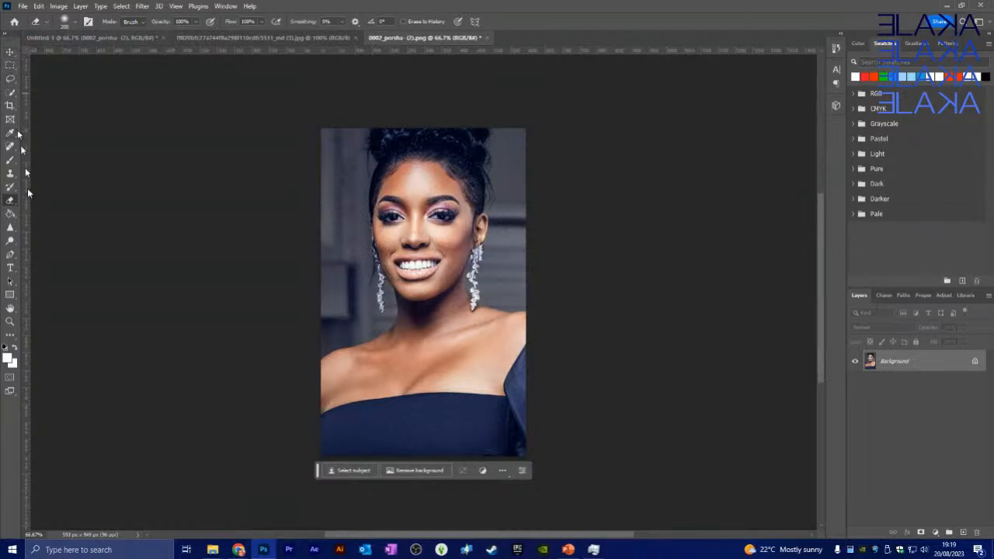
Duplicate the updo portrait's Background layer as Background copy and erase the shoulder and sleeve along its right edge.
right_click(900, 364)
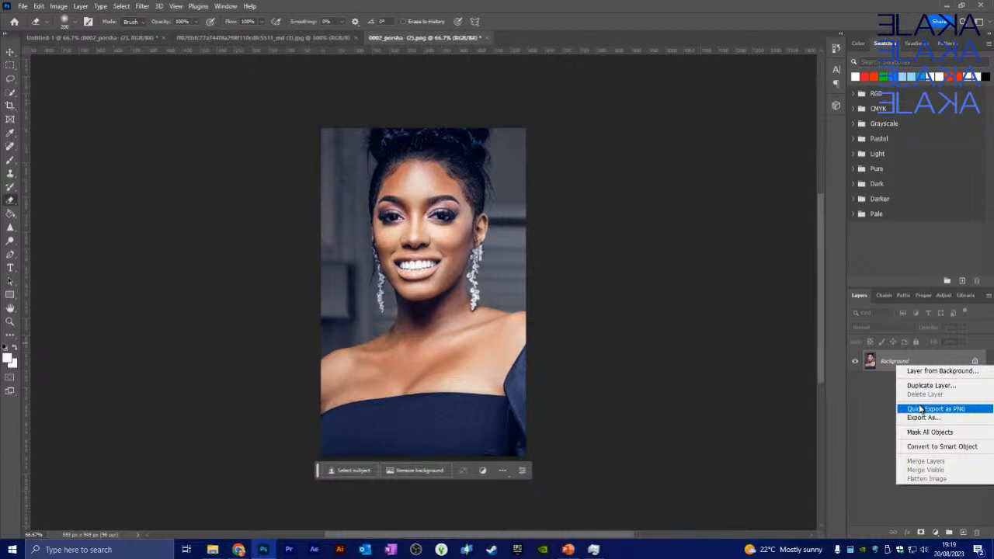
click(924, 385)
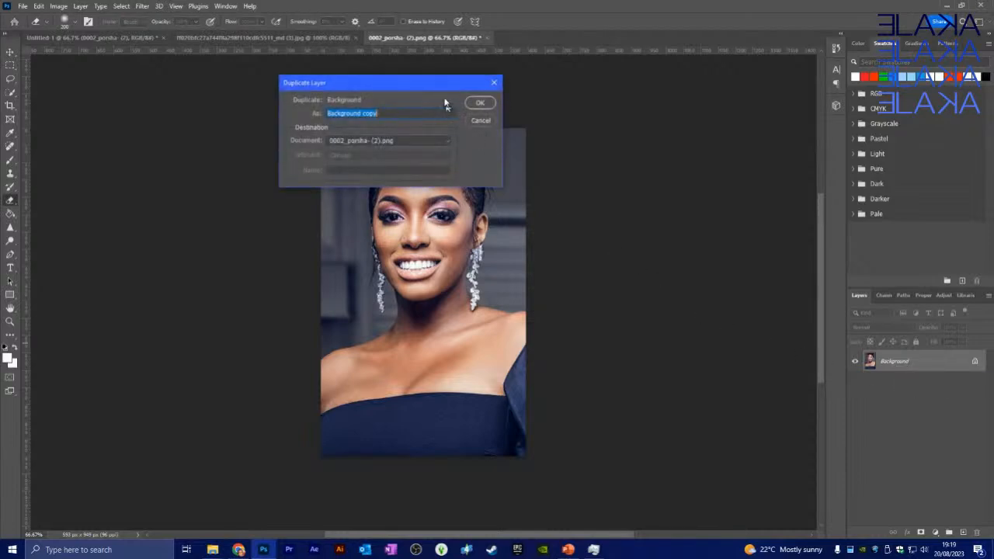
click(480, 103)
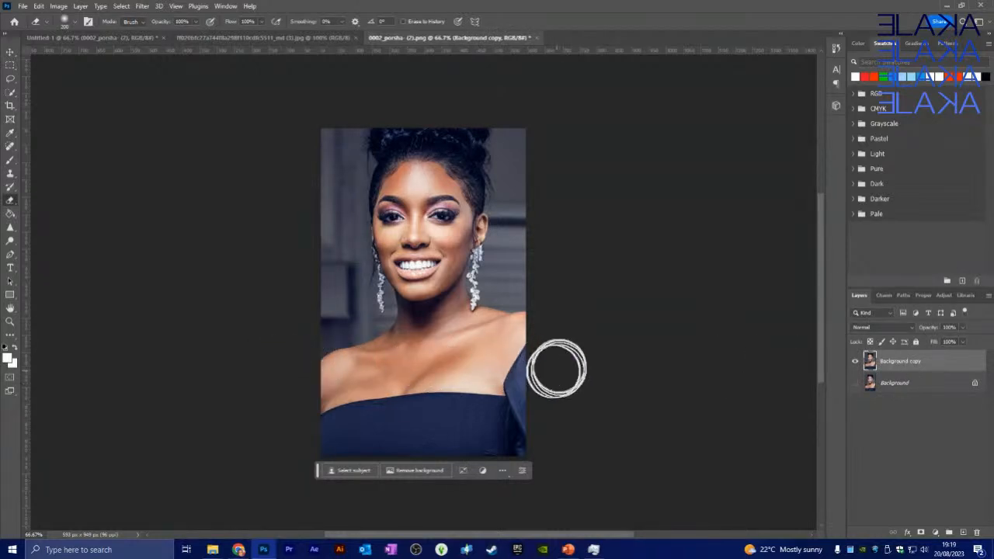
mouse_move(546, 371)
mouse_down()
mouse_move(514, 322)
mouse_move(510, 355)
mouse_move(540, 393)
mouse_move(539, 437)
mouse_move(502, 319)
mouse_move(521, 368)
mouse_up()
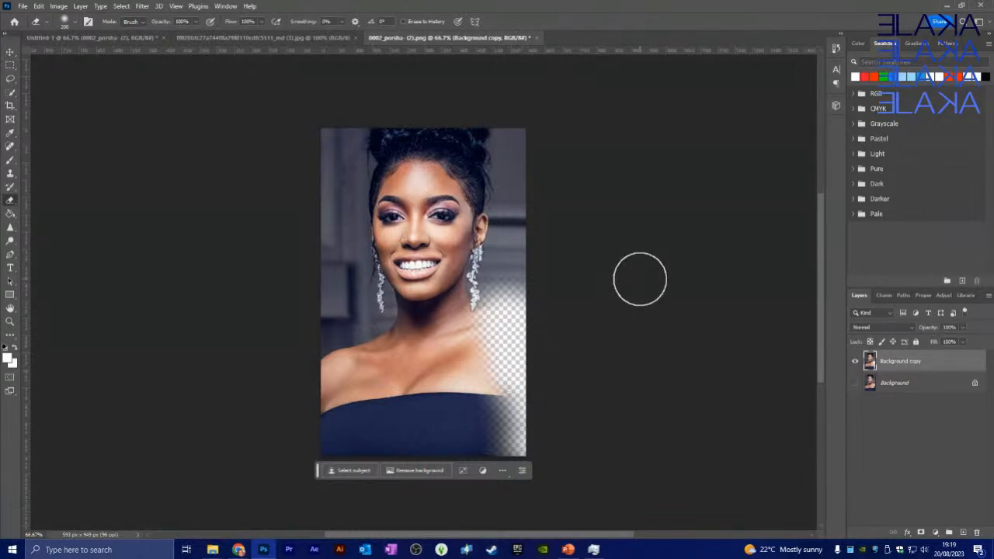
Try to save the layered smart object, and erase a little more of the shoulder on the Background copy.
key(ctrl+s)
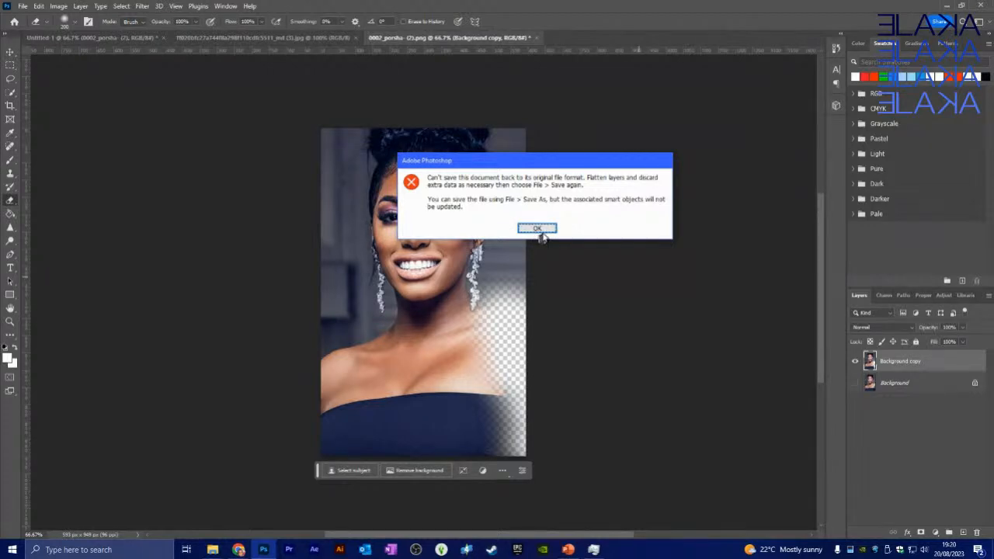
click(539, 230)
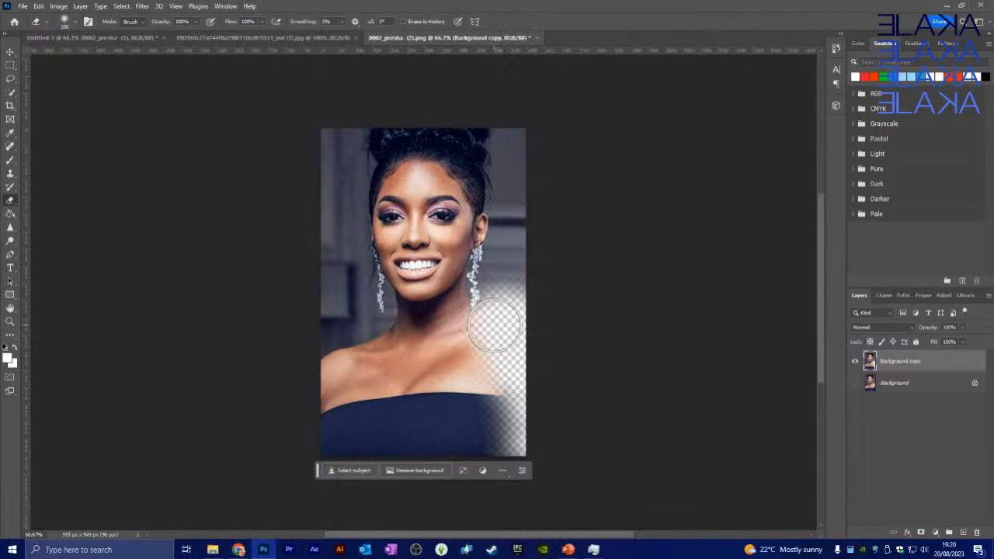
drag(495, 327, 510, 367)
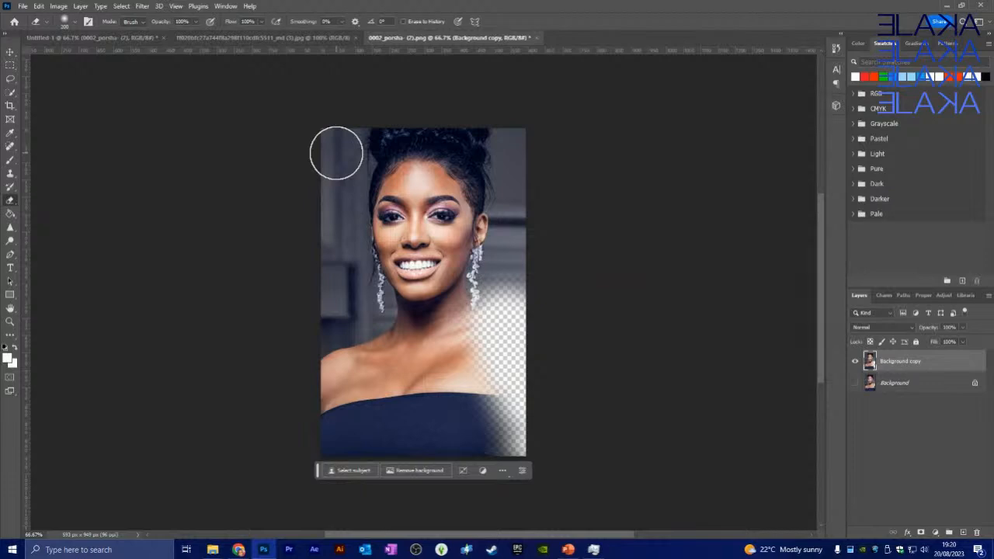
Check the Untitled-1 composition and the blonde portrait's smart object with the Move tool active, and return to the updo portrait's document.
click(10, 51)
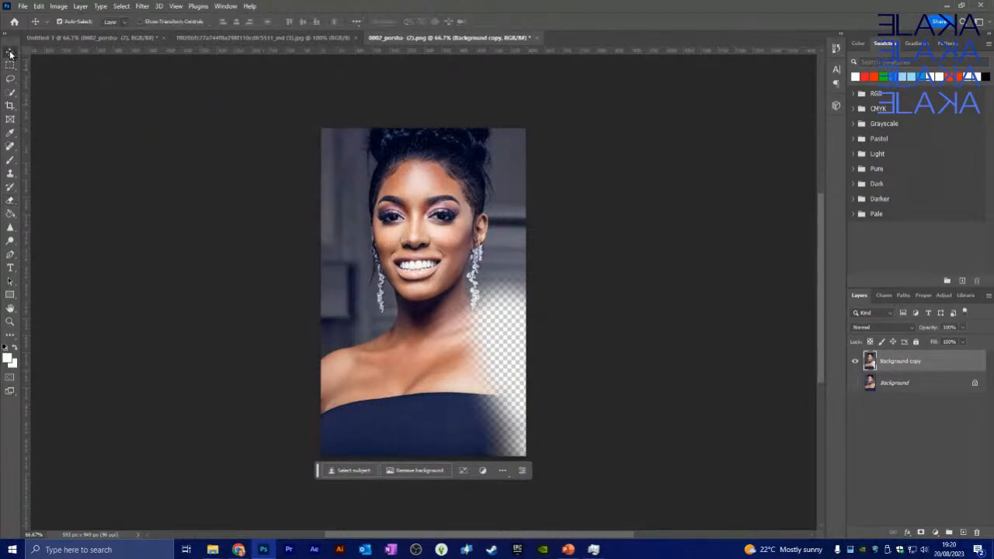
click(94, 38)
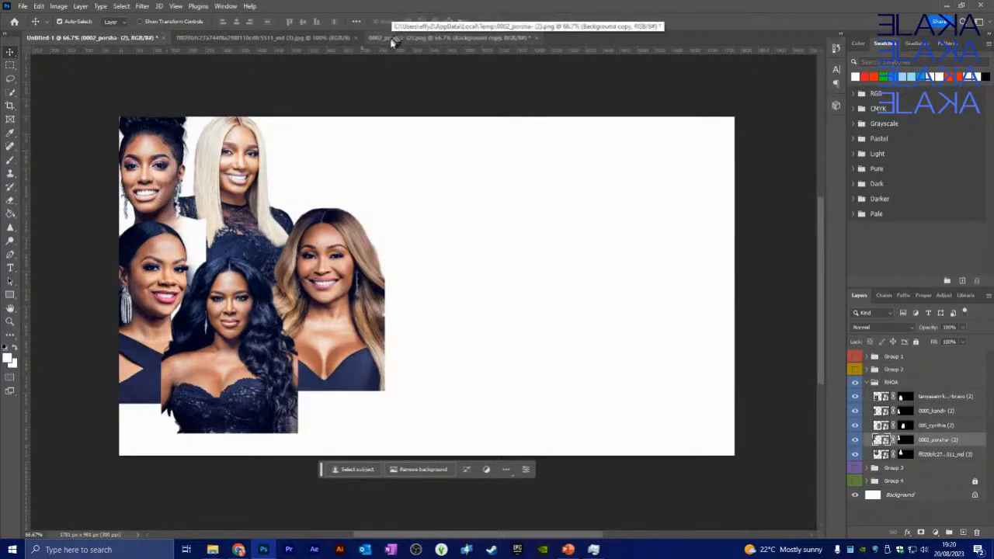
click(295, 42)
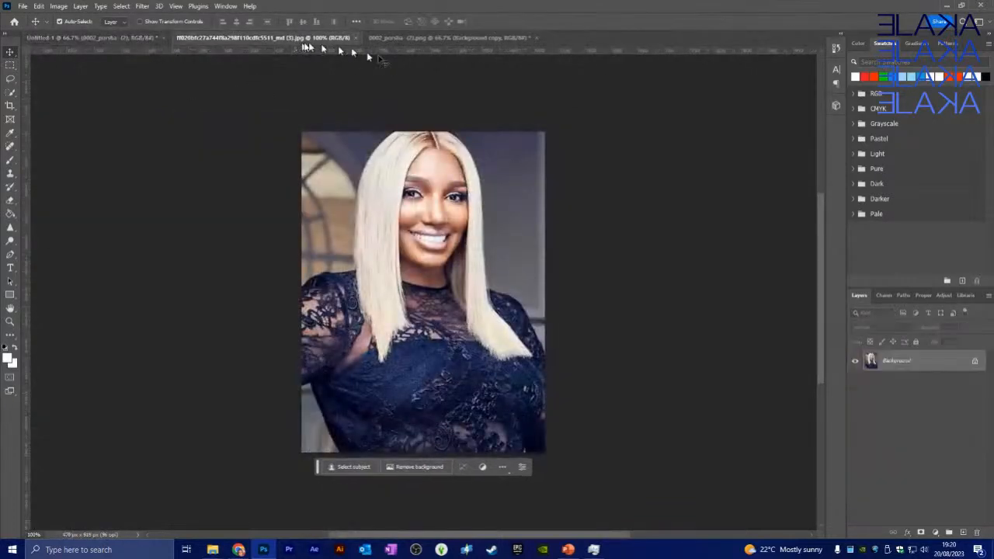
click(419, 39)
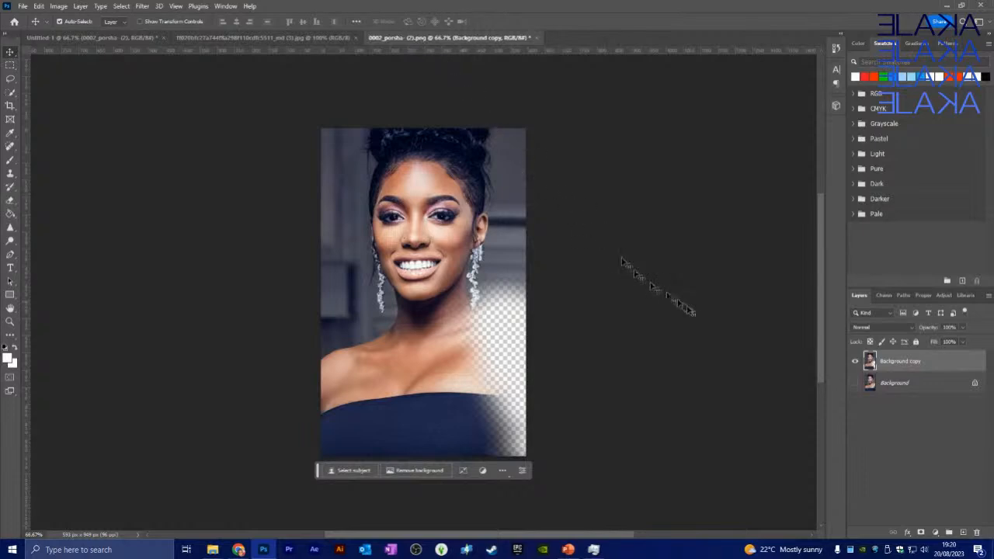
Delete the partly erased Background copy, save the updo portrait's smart object, and return to the Untitled-1 composition.
key(Delete)
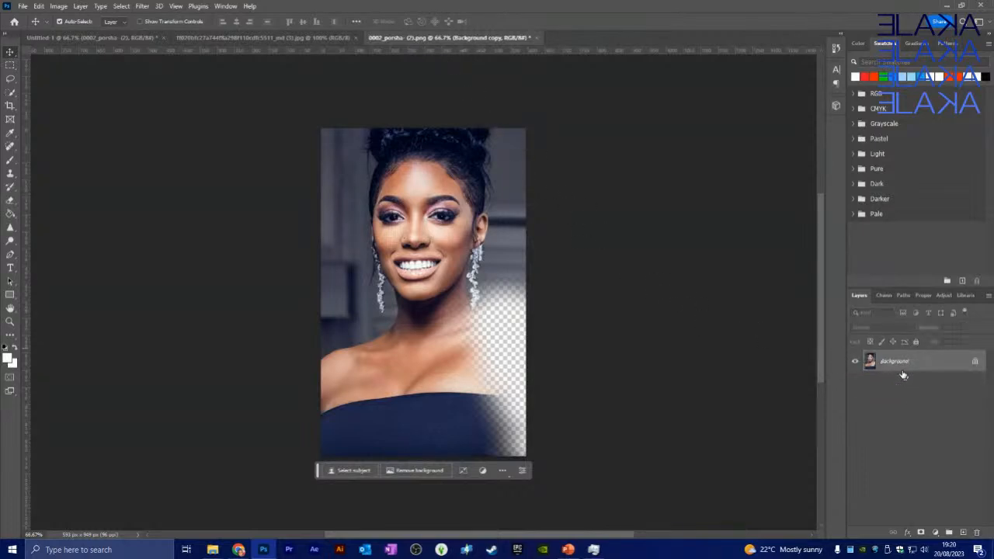
key(ctrl+s)
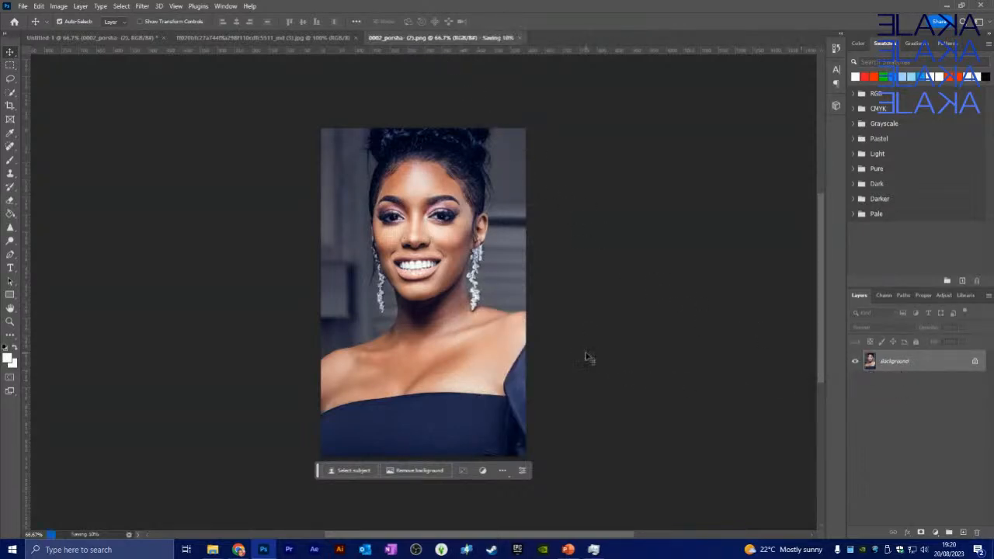
click(117, 38)
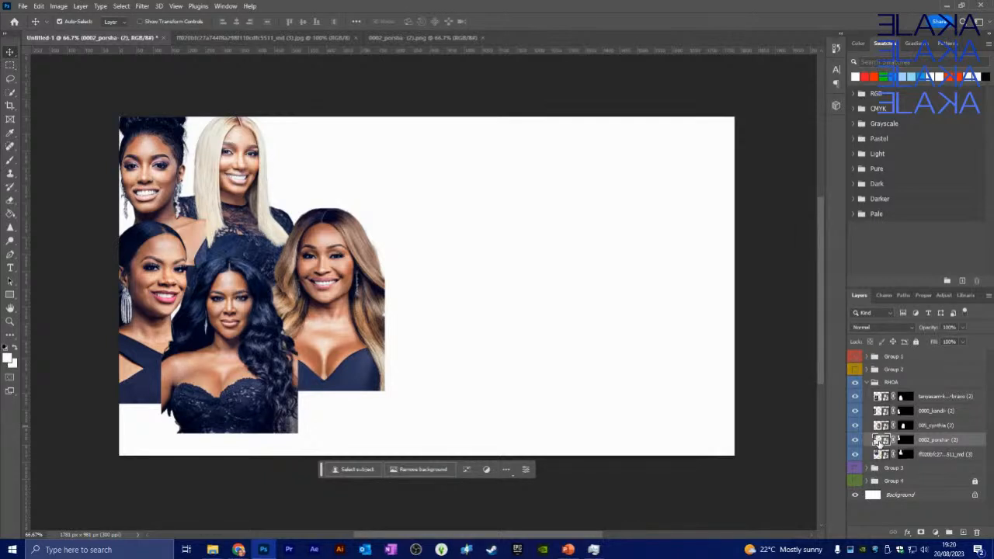
right_click(880, 441)
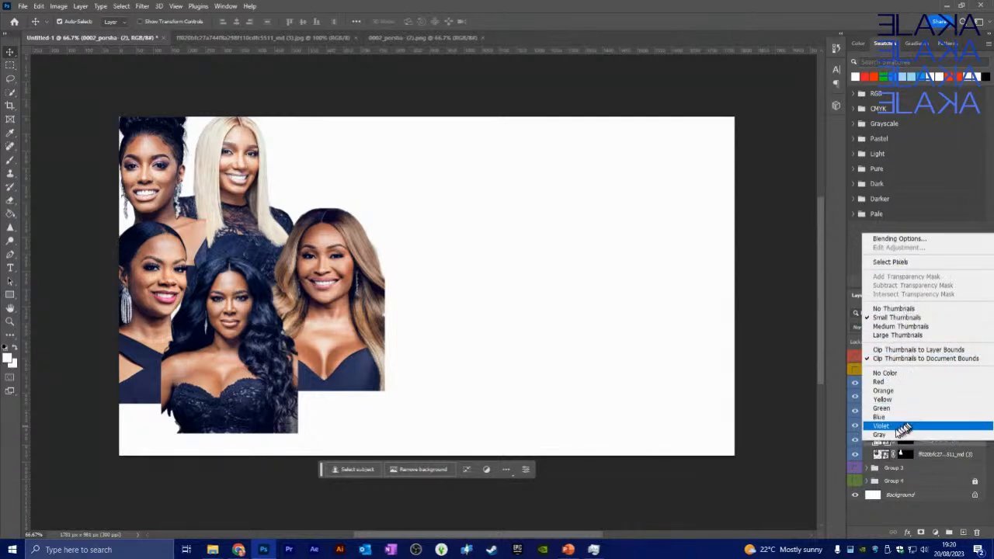
right_click(882, 450)
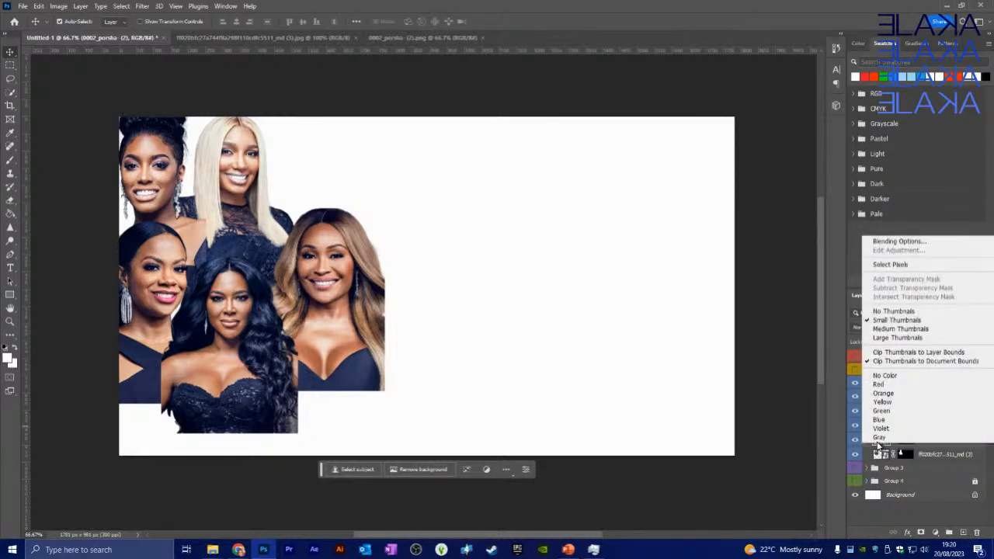
click(872, 516)
Duplicate the updo portrait's layer within the Untitled-1 document, keeping the suggested copy name.
right_click(923, 441)
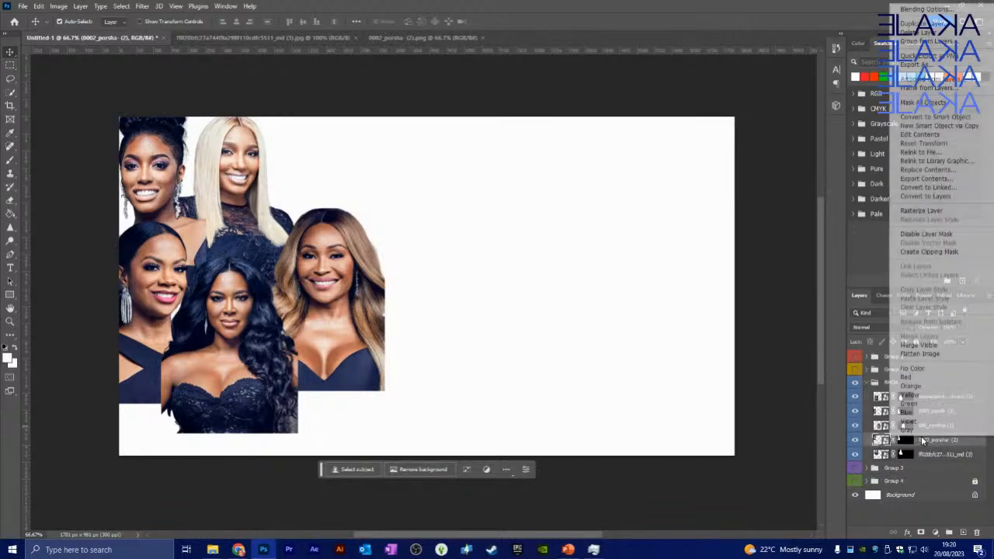
click(923, 24)
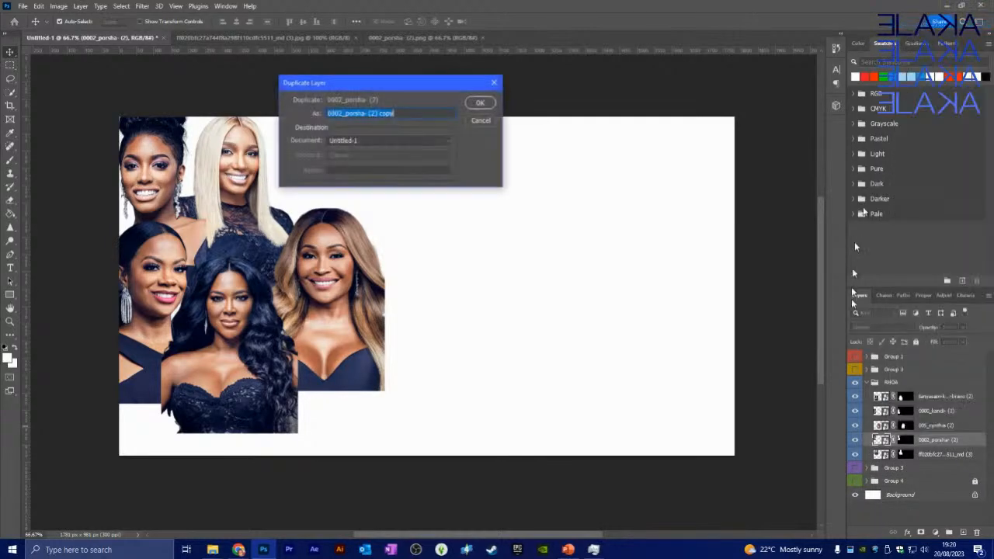
click(480, 103)
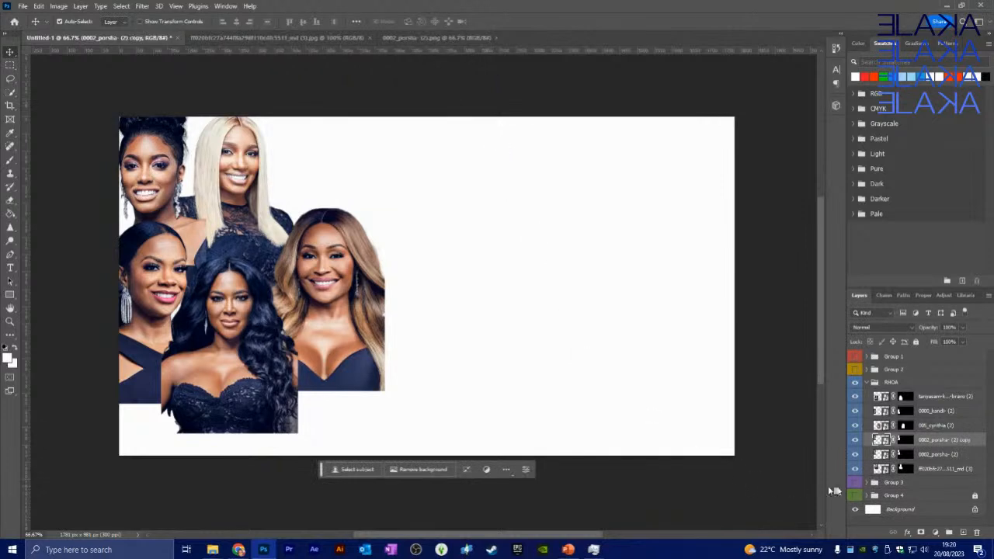
Try to flatten the Untitled-1 image with the updo portrait copy's layer mask selected.
click(906, 443)
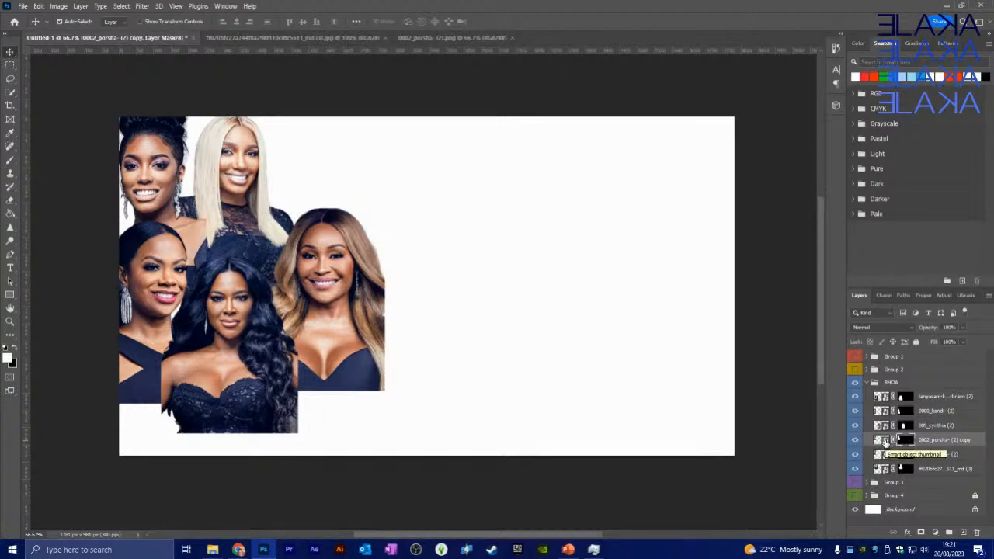
right_click(887, 443)
click(935, 442)
right_click(934, 442)
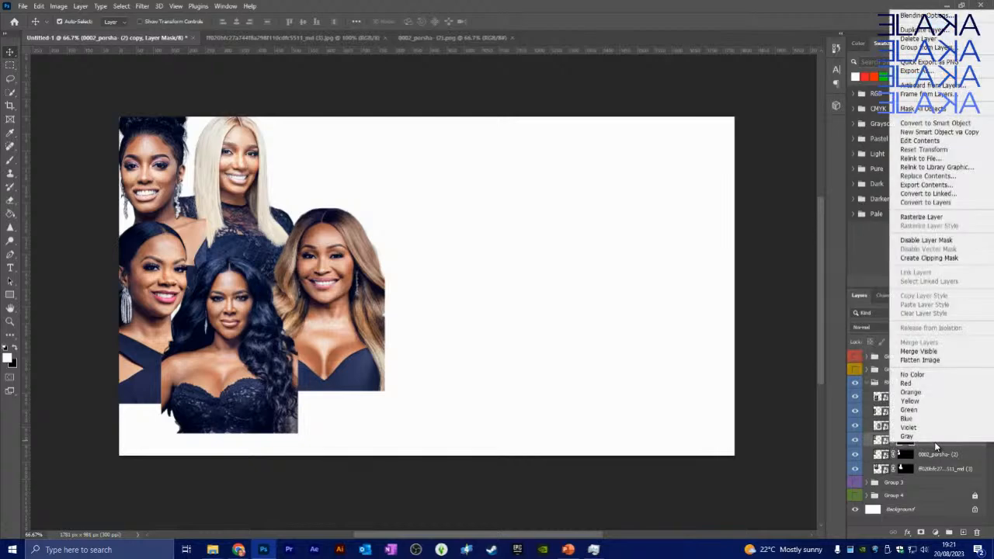
click(946, 362)
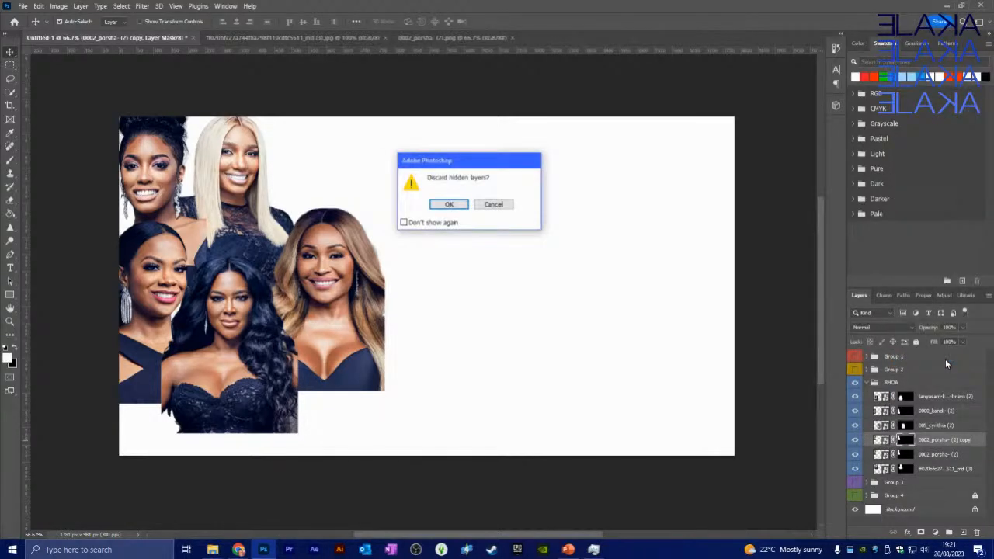
click(449, 205)
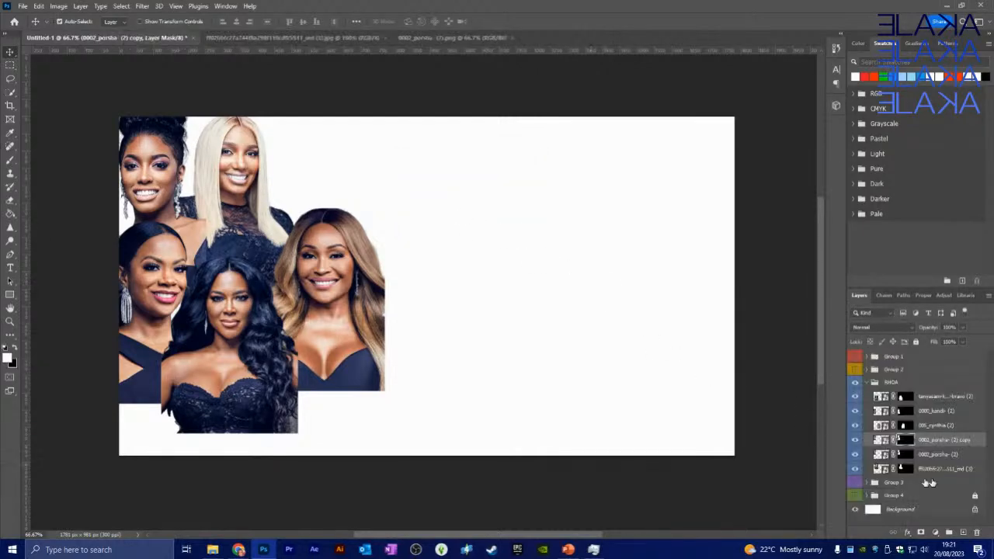
Merge all visible layers of the Untitled-1 composition into the white background.
right_click(939, 437)
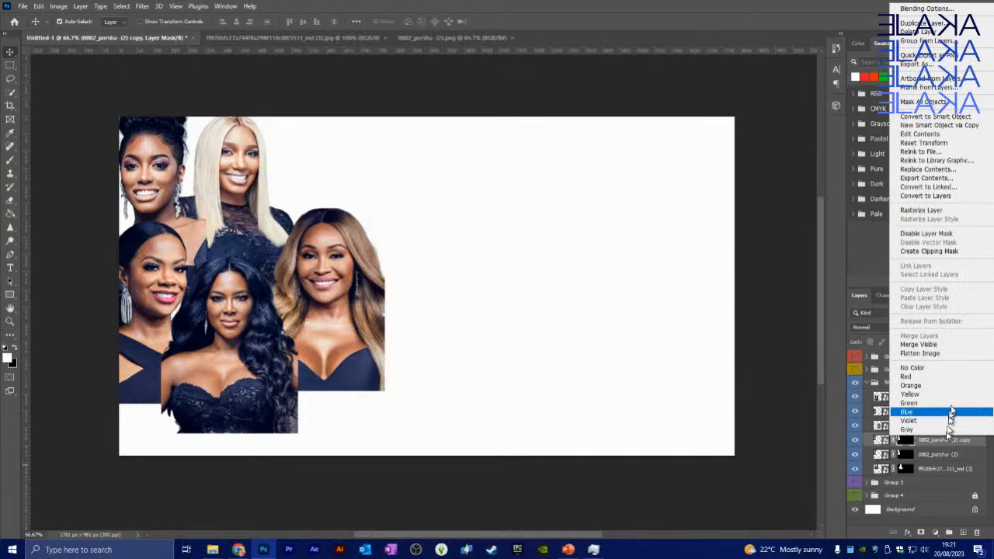
click(937, 344)
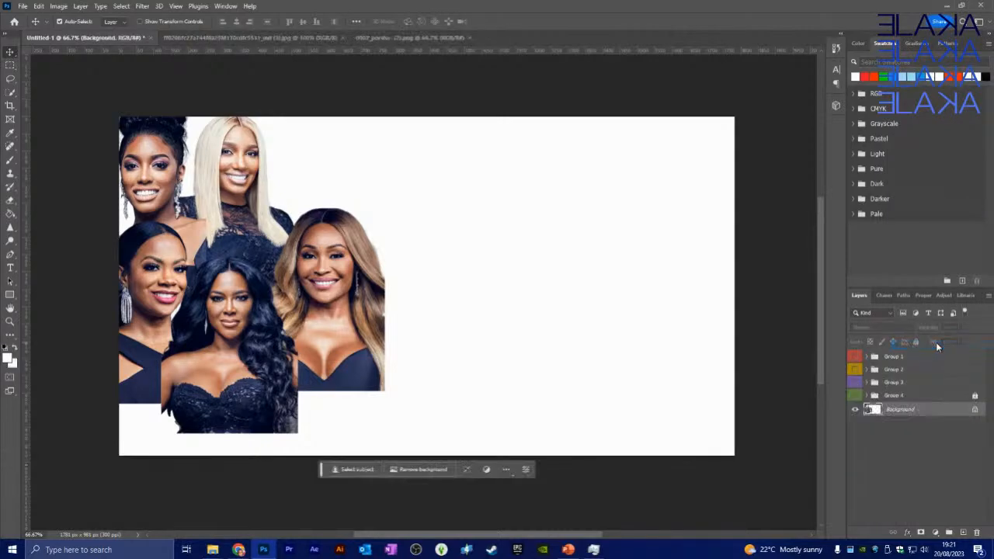
Undo the merge of visible layers and rasterize the updo portrait copy's layer, ready for the Eraser.
key(ctrl+z)
right_click(929, 441)
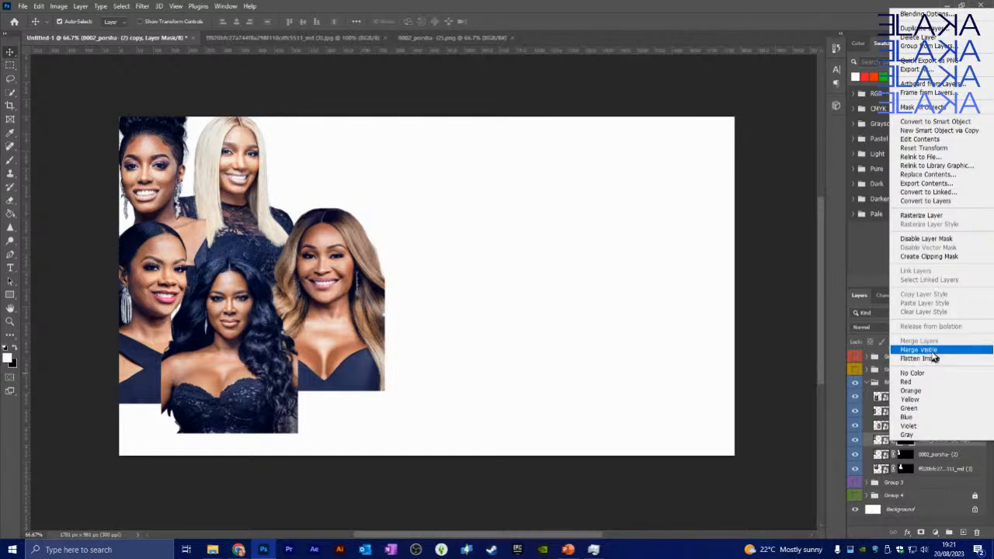
click(923, 216)
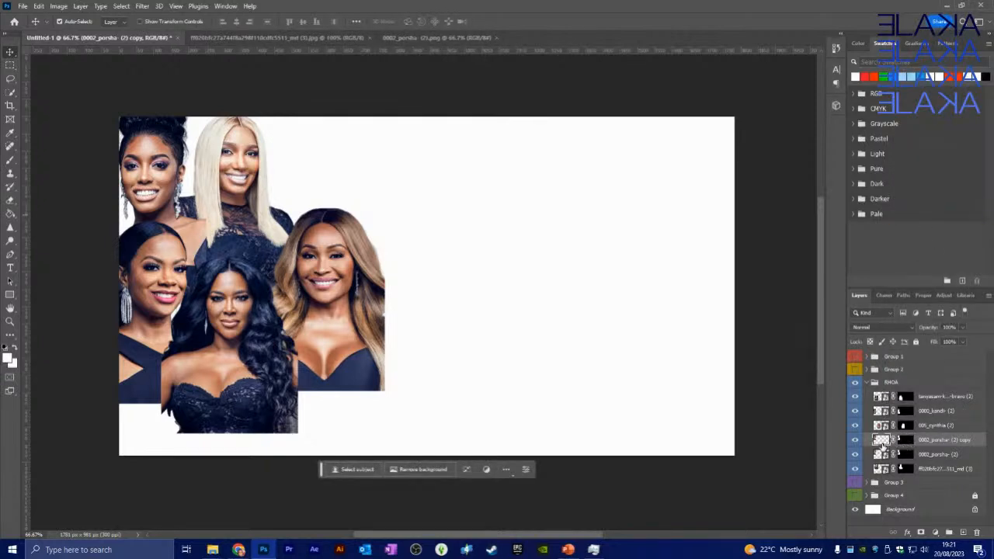
click(10, 200)
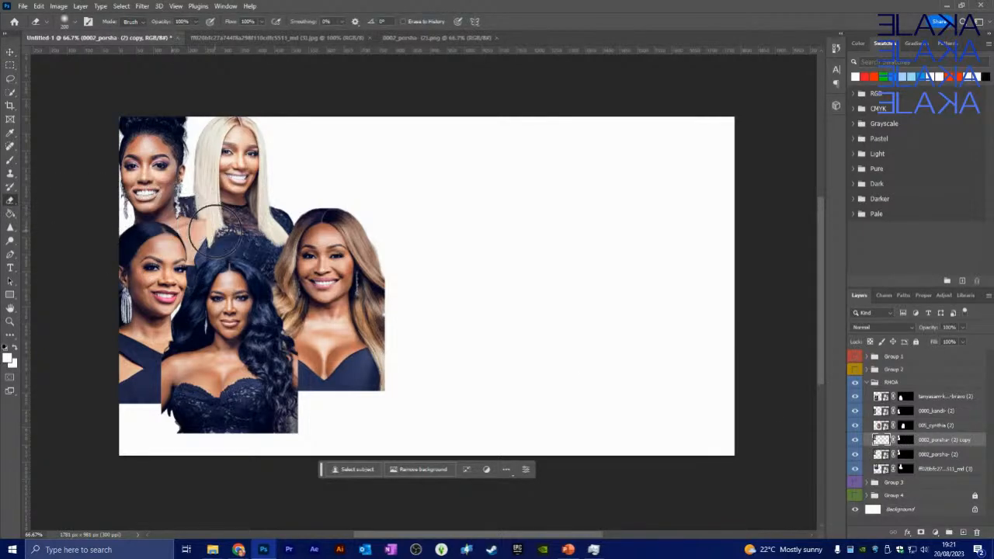
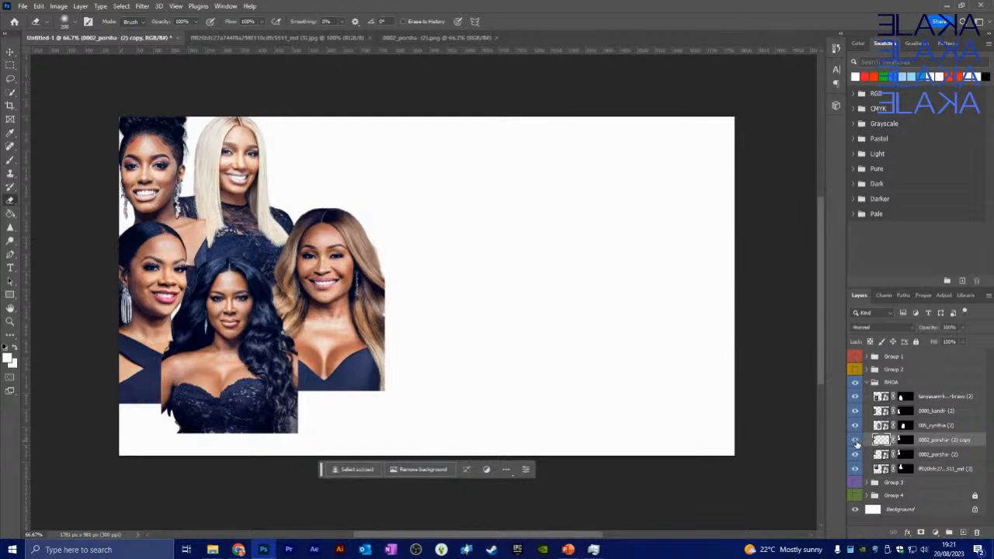
Compare the updo portrait with its copy by toggling their visibility, leaving the copy shown and the original hidden.
click(856, 440)
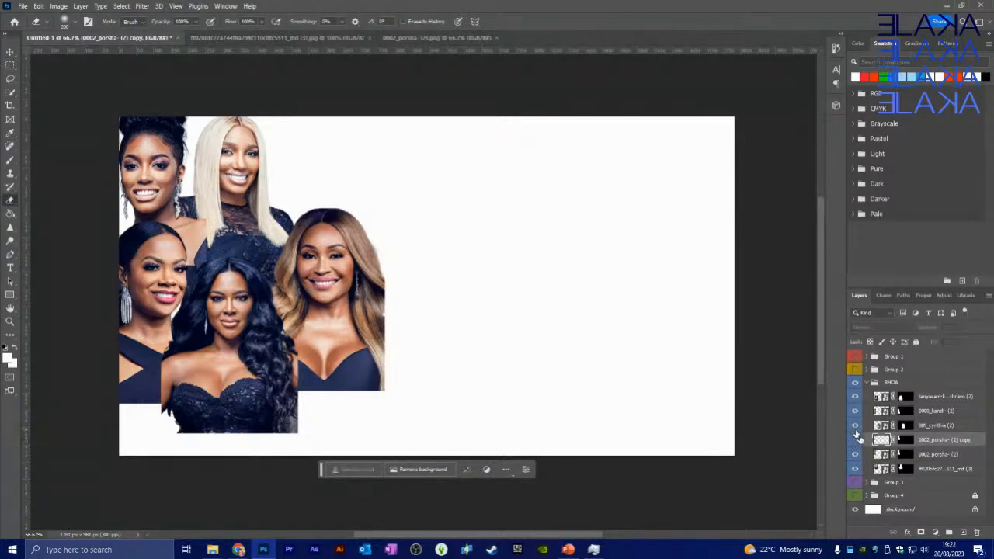
click(856, 457)
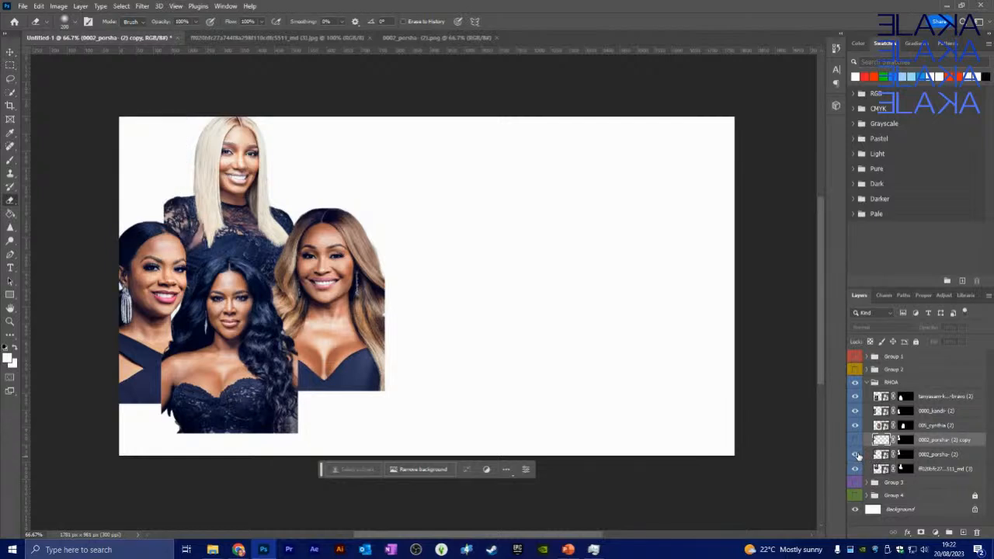
click(856, 455)
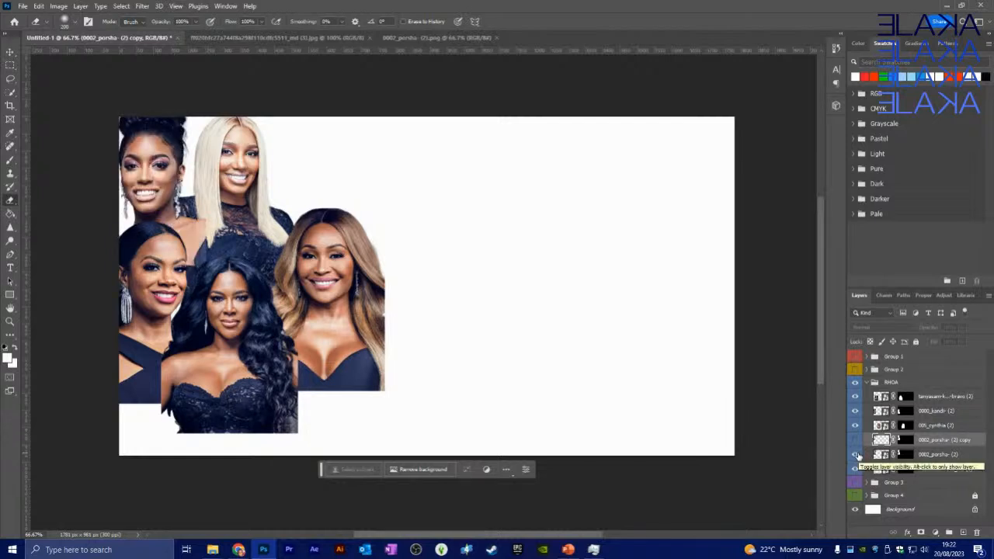
key(ctrl+z)
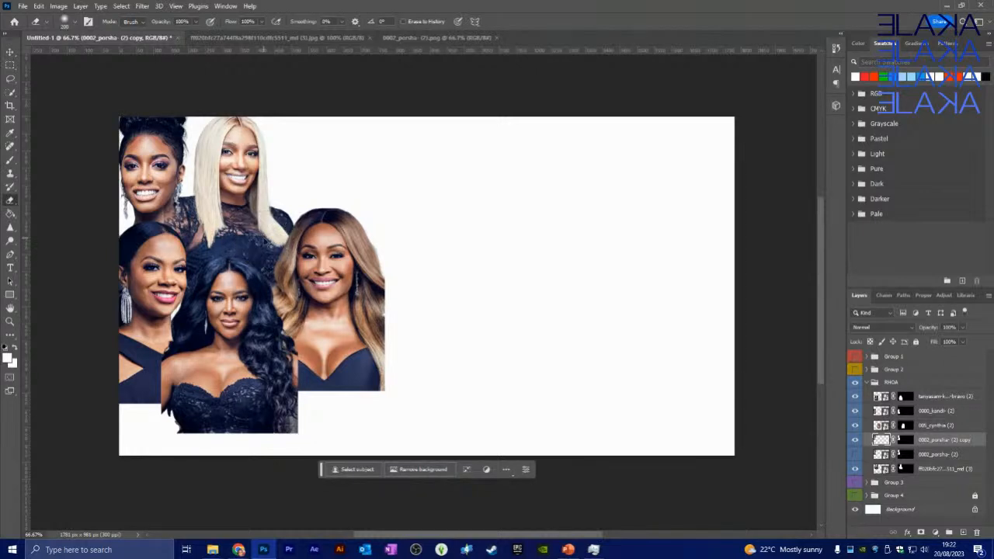
key(ctrl+z)
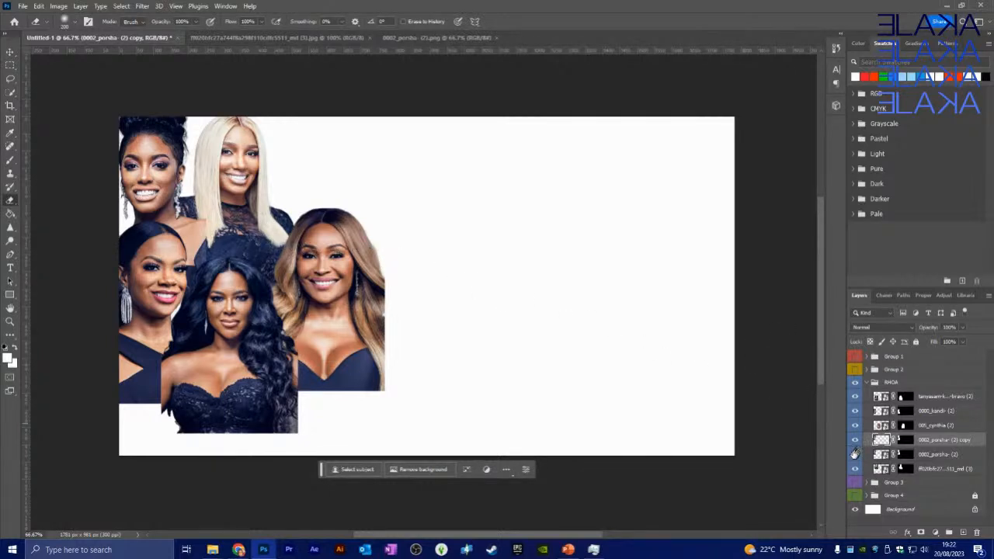
click(855, 455)
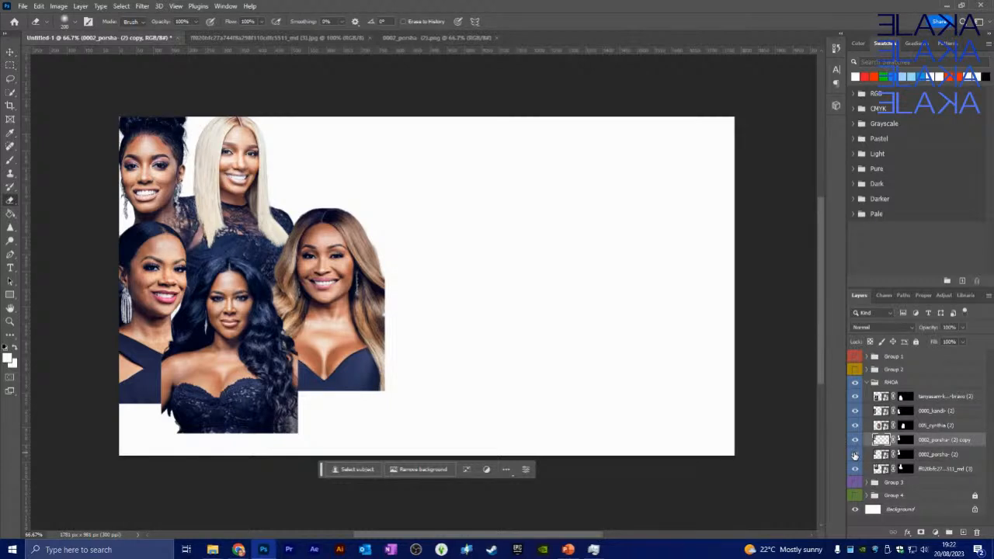
click(855, 455)
click(855, 455)
click(855, 455)
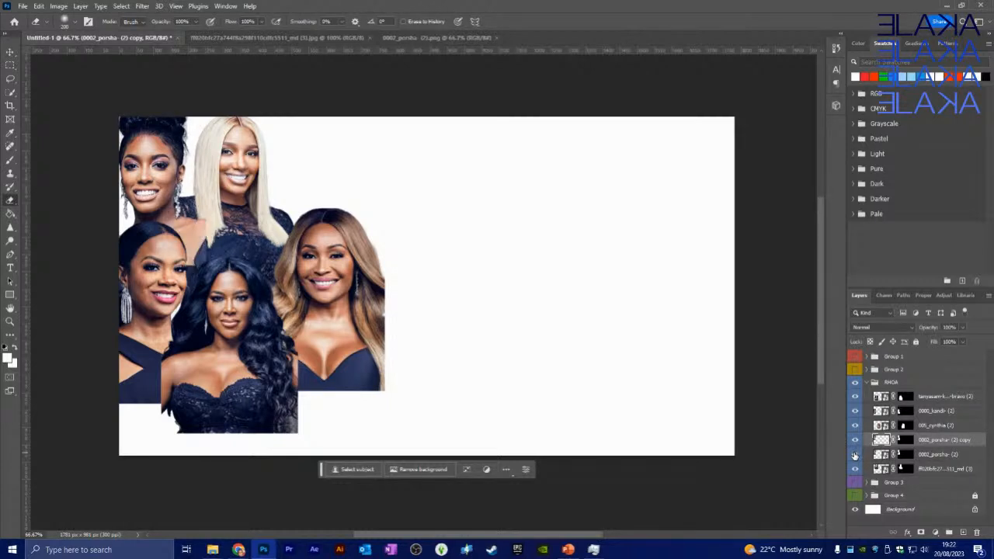
click(854, 455)
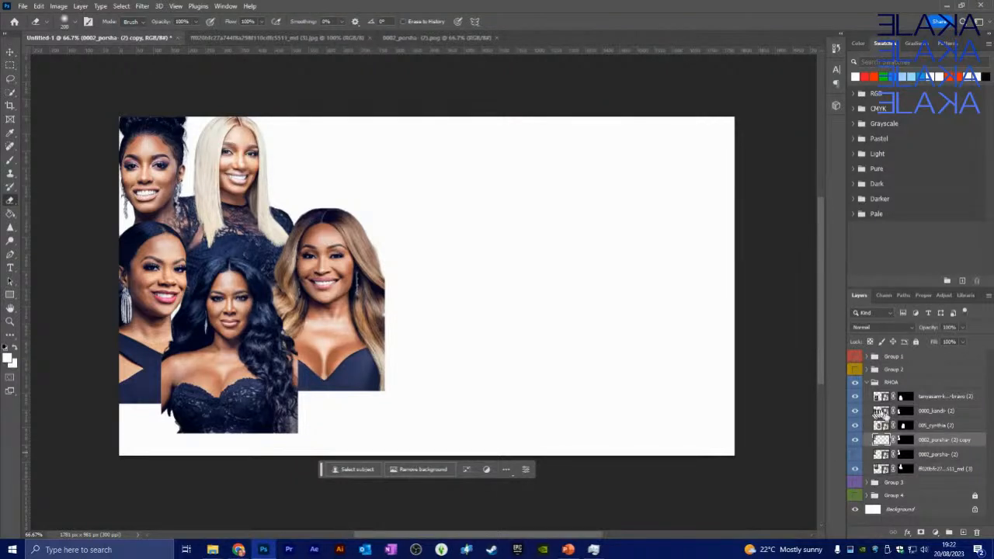
Identify the blonde portrait's layer by toggling layer visibility, and rasterize it.
click(855, 425)
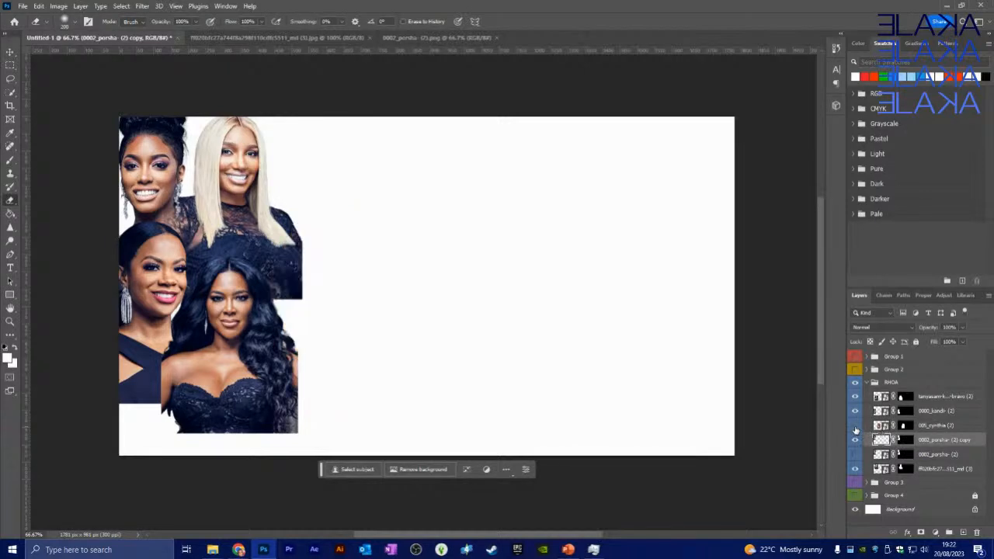
click(856, 426)
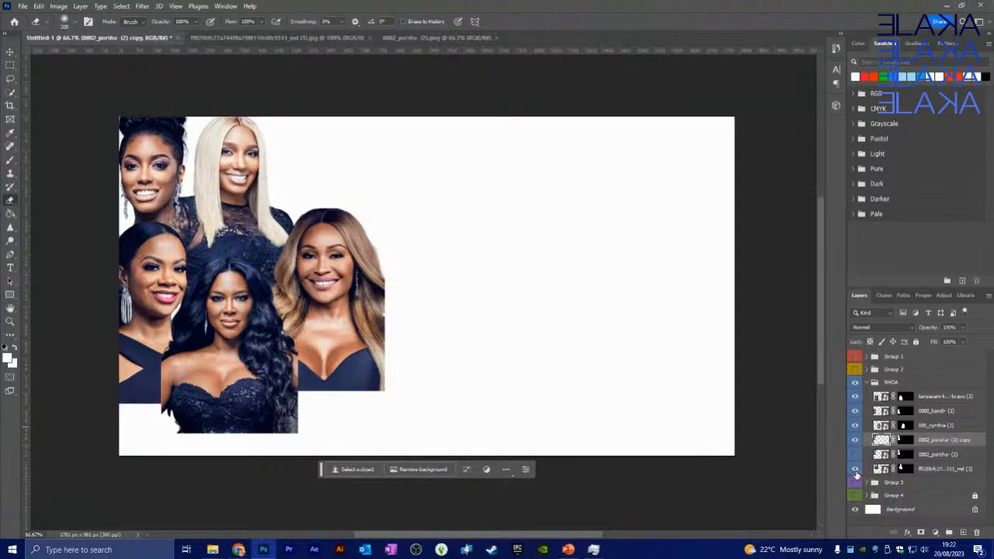
click(856, 469)
click(855, 469)
click(925, 471)
right_click(925, 472)
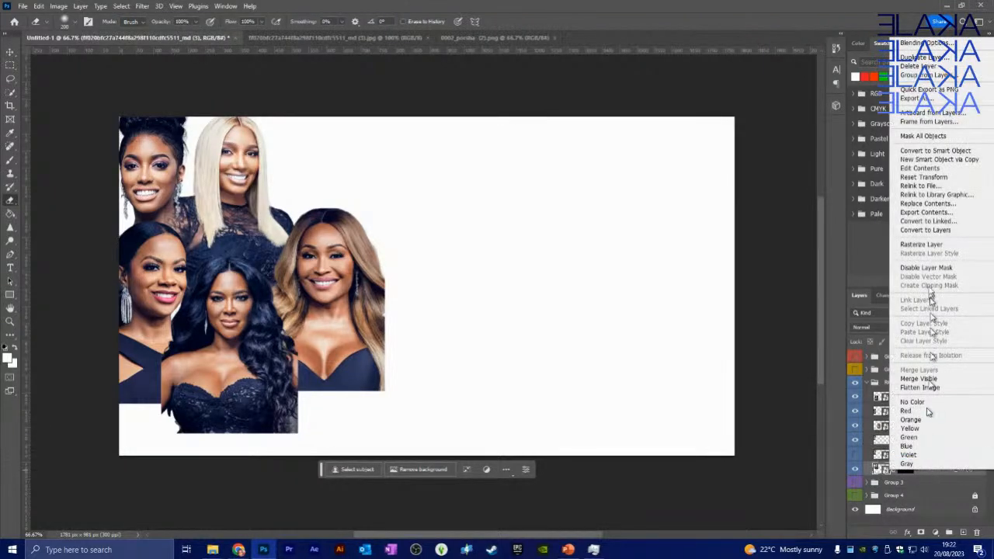
click(927, 245)
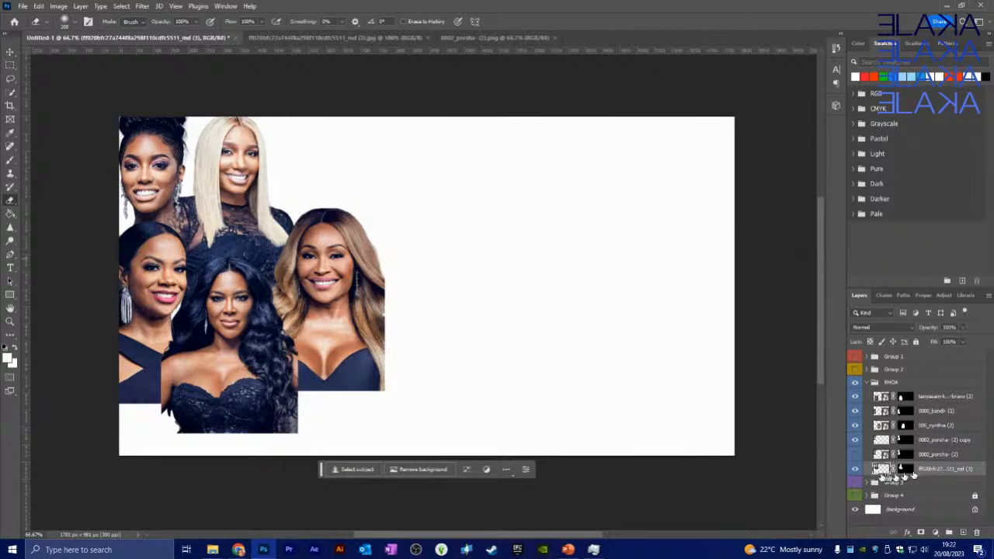
click(855, 469)
click(855, 470)
Erase the blonde portrait's lace shoulder beside the updo portrait's earring, reducing the eraser to 70 px for the edge.
mouse_move(180, 207)
mouse_down()
mouse_move(156, 209)
mouse_move(152, 194)
mouse_up()
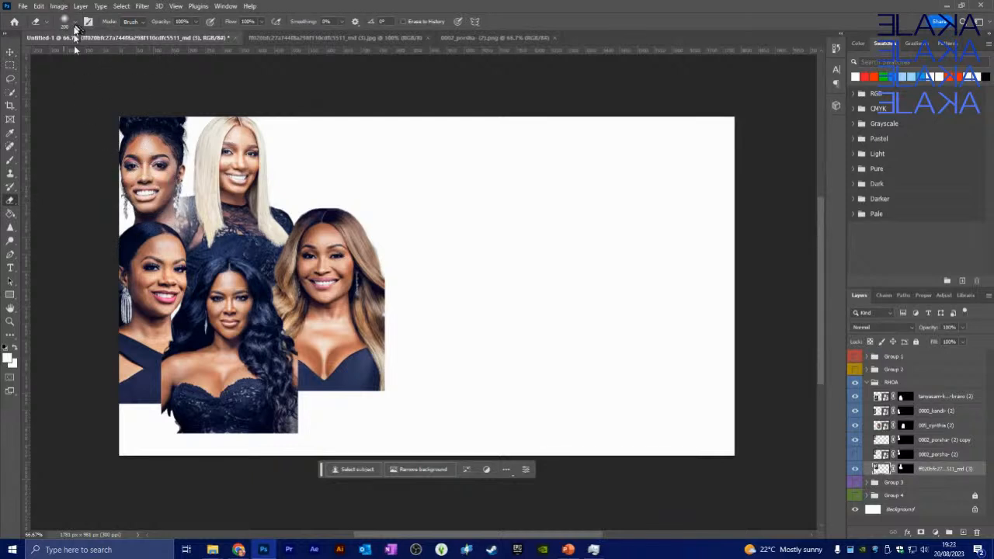
key(bracketleft)
key(bracketleft)
key(bracketleft)
key(bracketleft)
key(bracketleft)
key(bracketleft)
key(bracketleft)
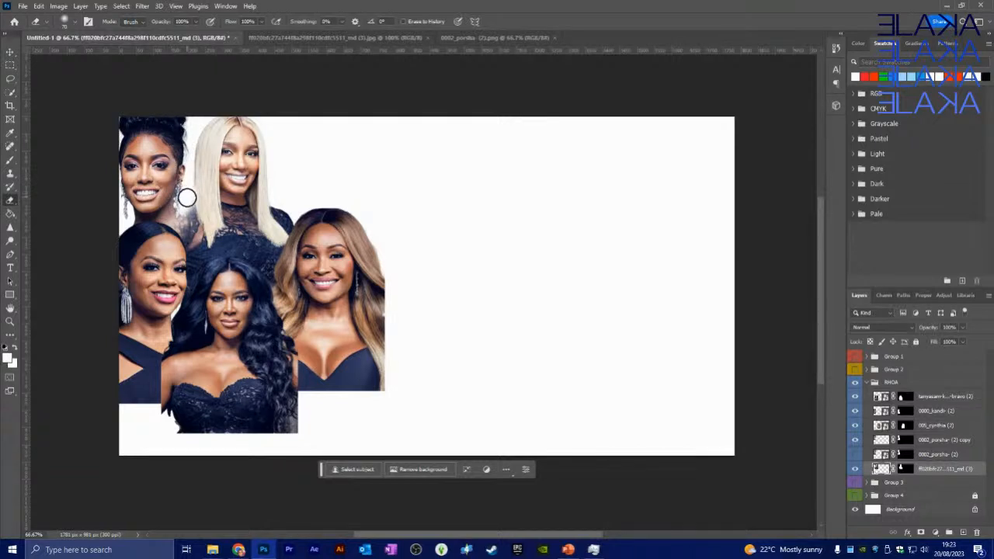
mouse_move(184, 201)
mouse_down()
mouse_move(177, 211)
mouse_move(204, 222)
mouse_move(174, 227)
mouse_up()
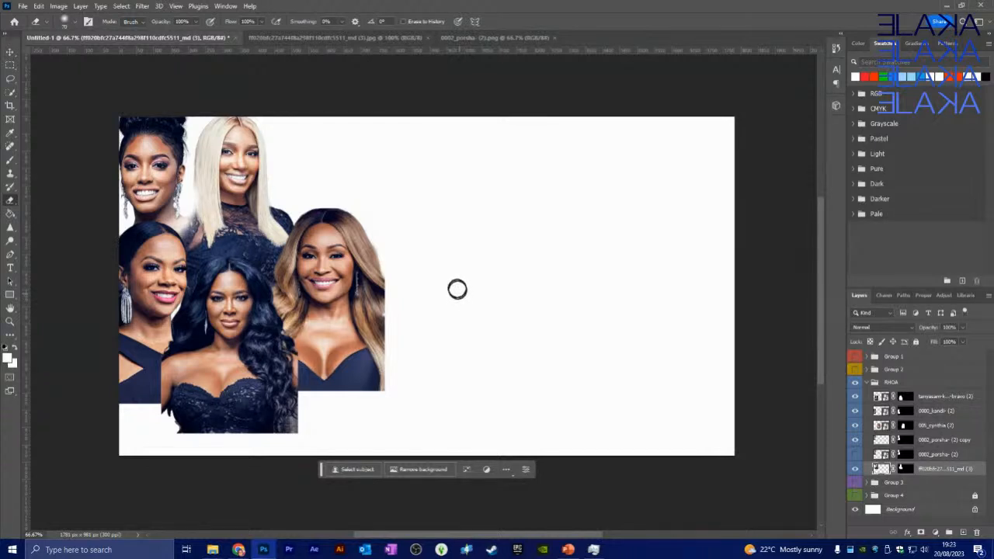
Collapse the RHOA group and convert it to a smart object.
click(10, 52)
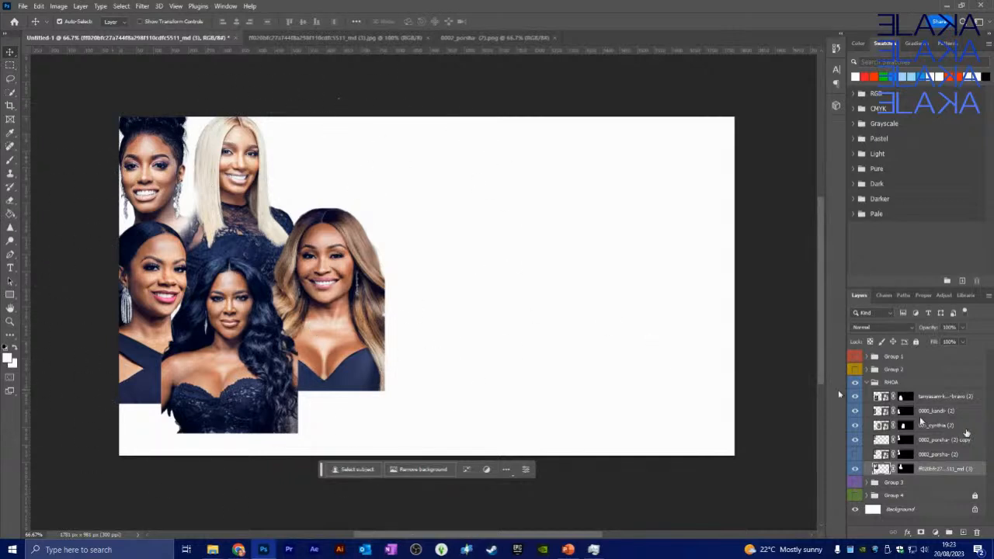
click(875, 383)
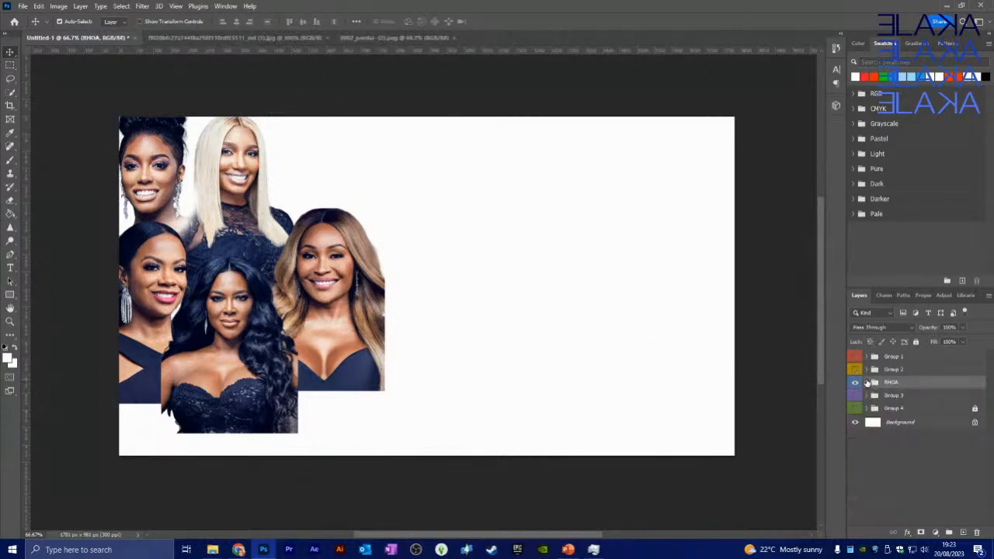
click(867, 383)
click(868, 383)
right_click(886, 383)
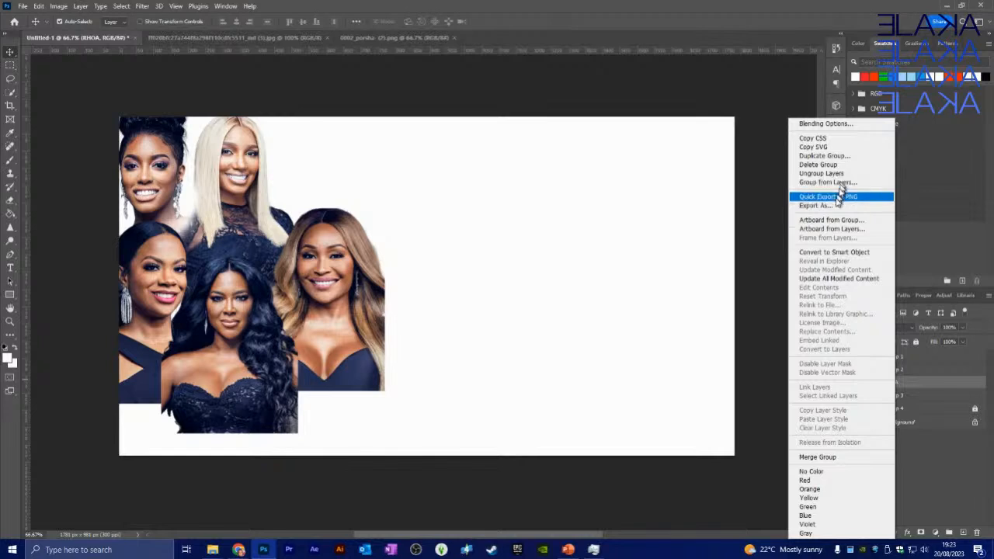
click(837, 253)
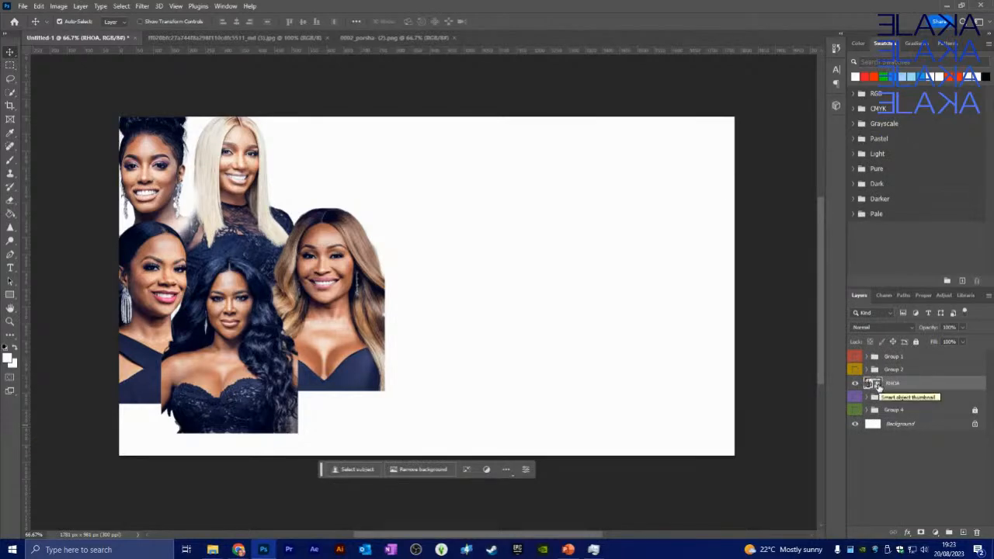
Open the RHOA smart object to check its portrait layers, and close it without saving.
double_click(877, 385)
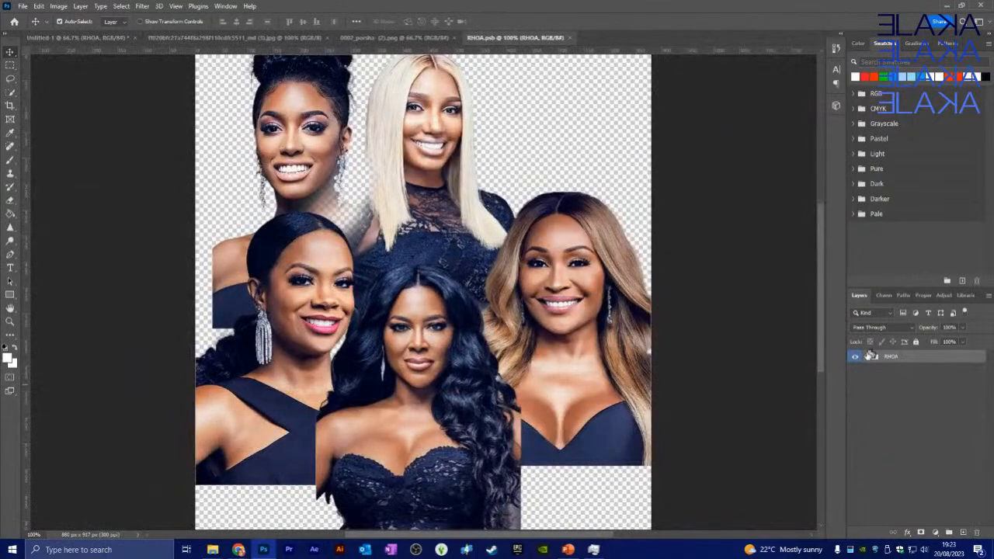
click(867, 356)
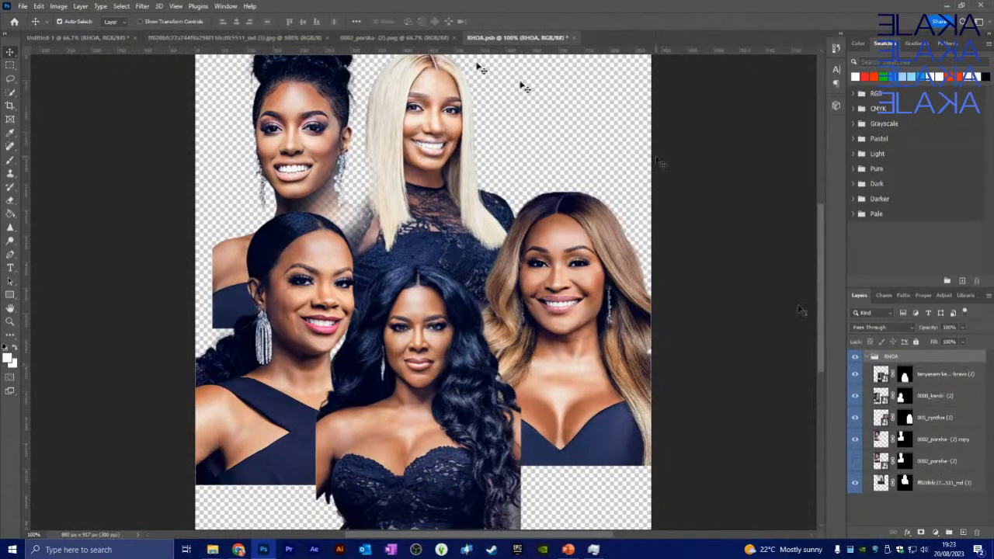
click(568, 37)
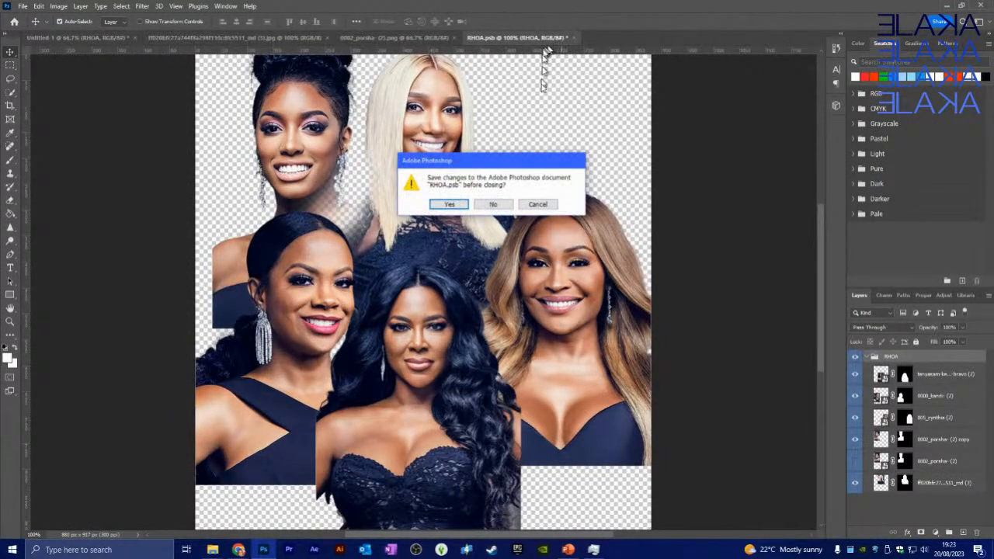
click(503, 202)
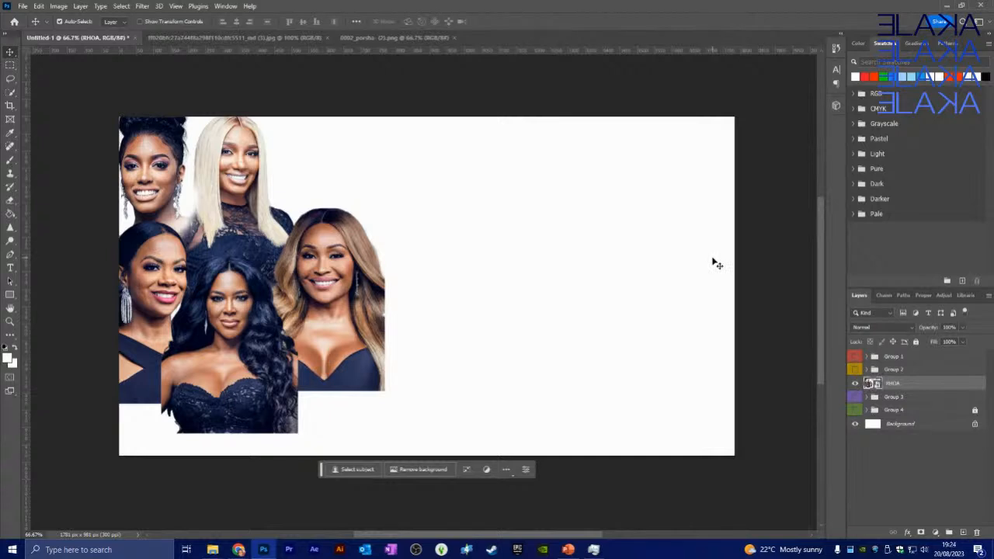
Look through the arrow collection of custom shapes for one that could frame the portraits.
click(15, 301)
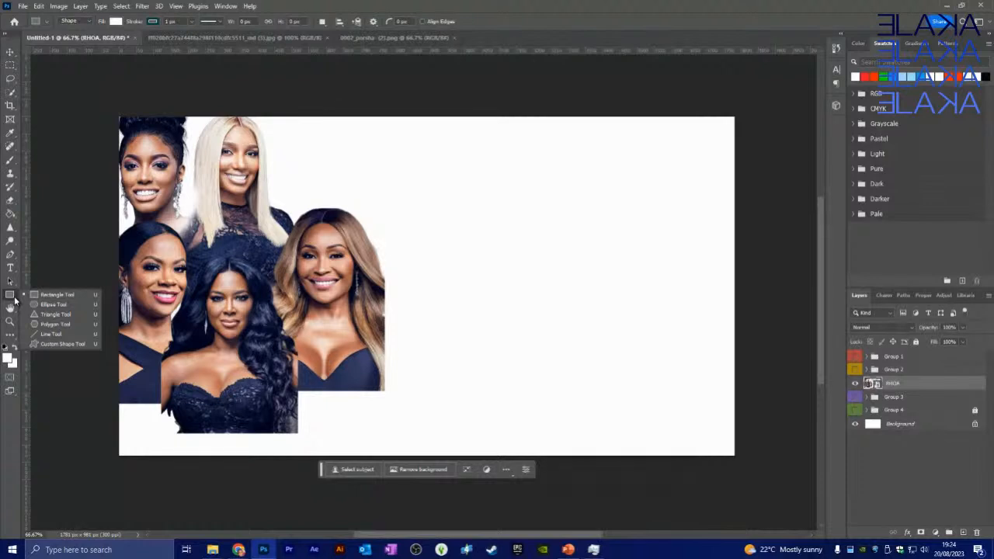
click(59, 344)
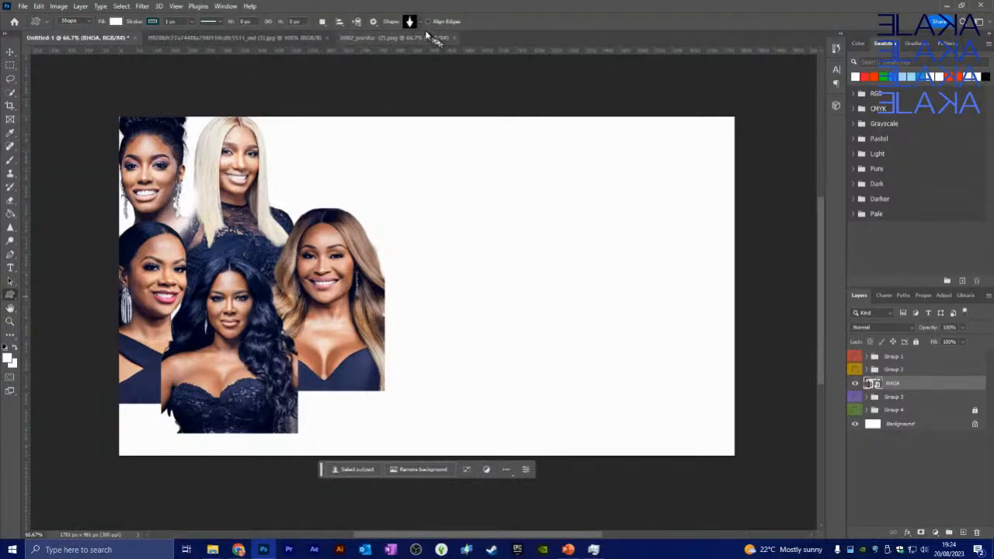
click(419, 25)
scroll(426, 87, down, 2)
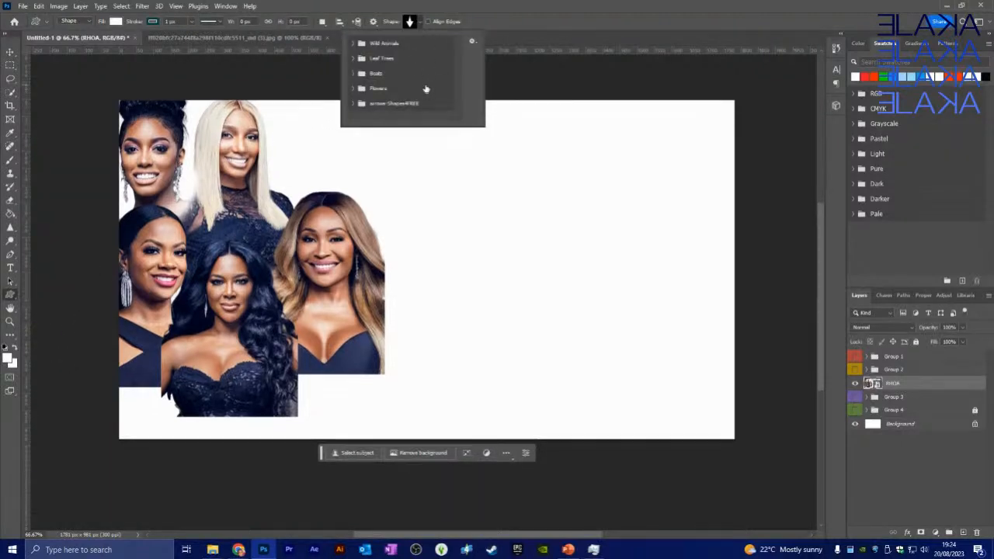
click(352, 105)
scroll(404, 97, down, 4)
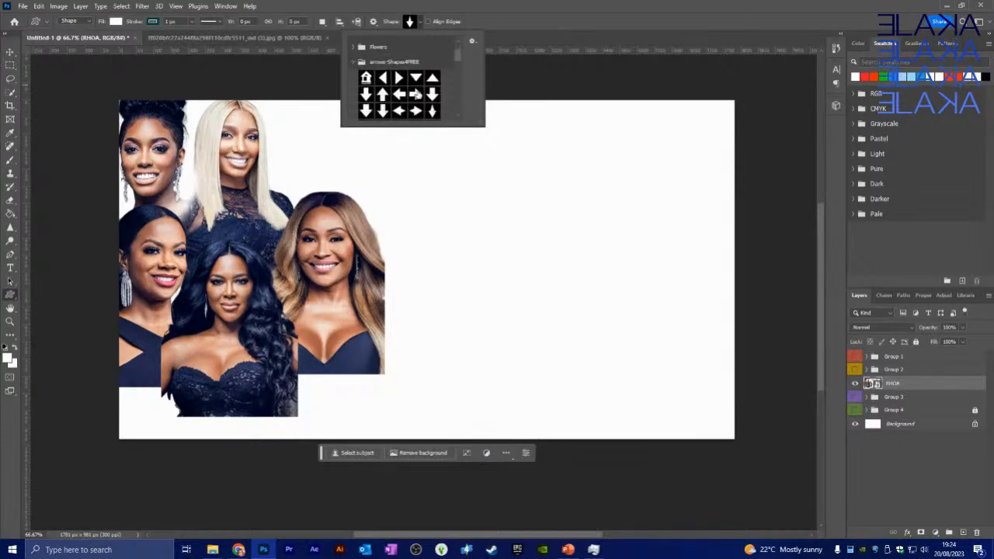
scroll(417, 94, down, 8)
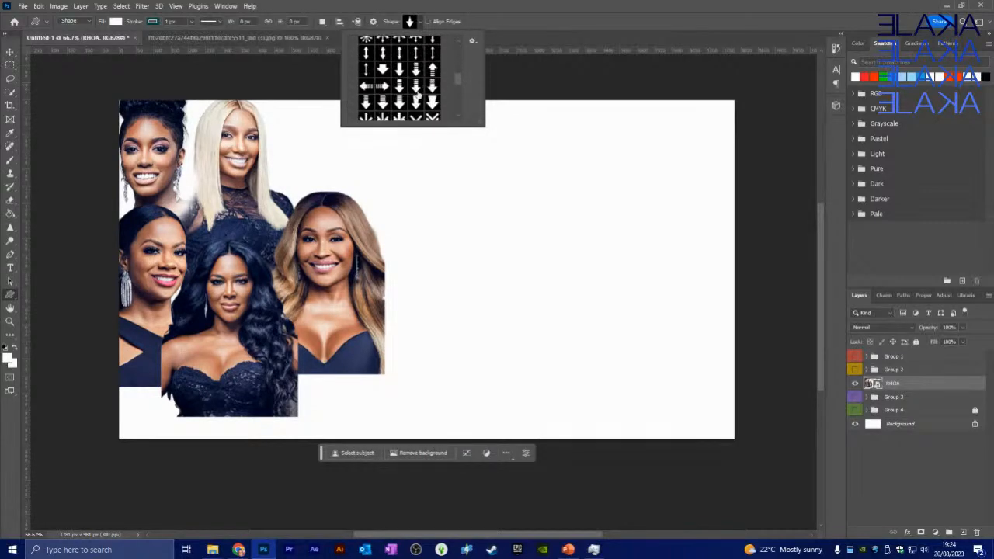
scroll(417, 94, down, 8)
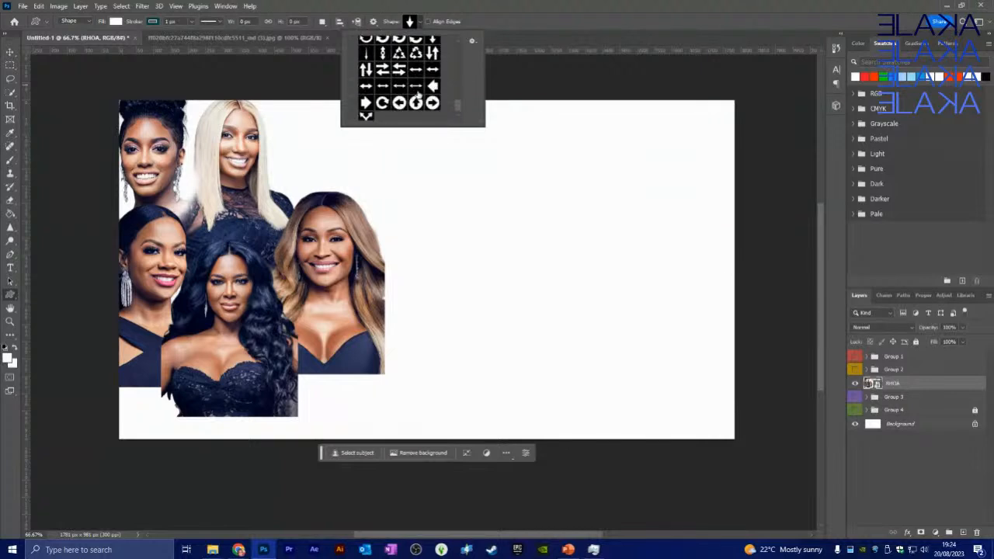
scroll(417, 94, up, 6)
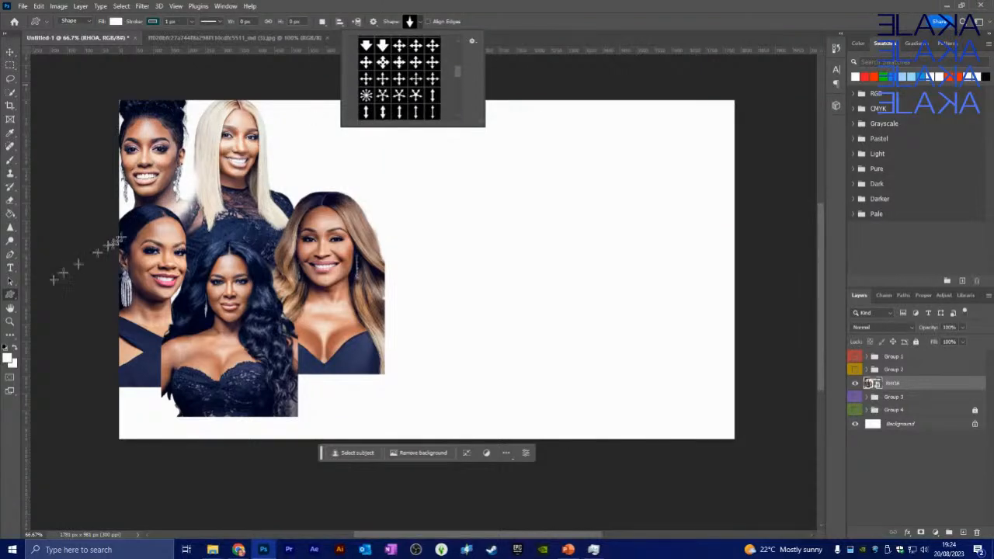
Draw a white ellipse about 889 by 849 px over the portraits with the Ellipse tool.
click(10, 300)
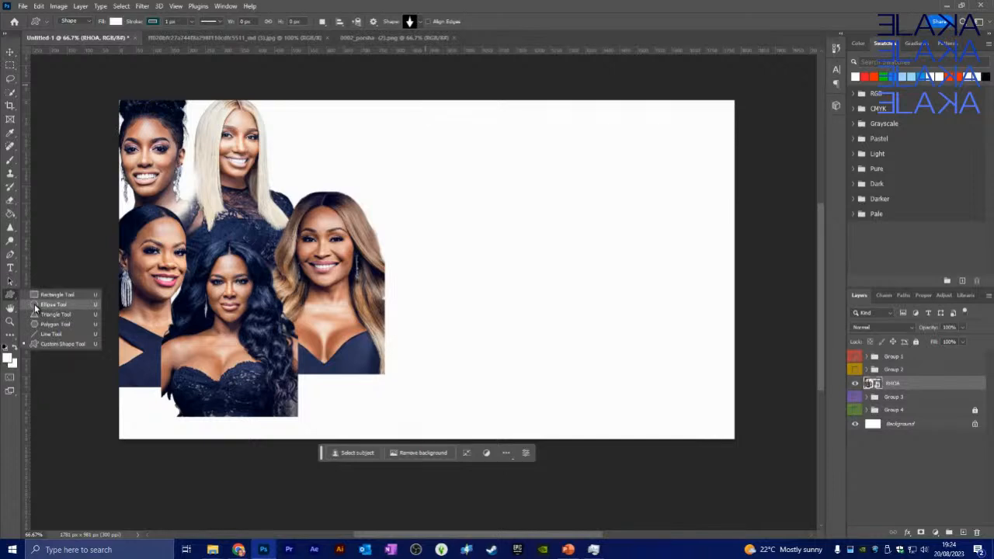
click(34, 303)
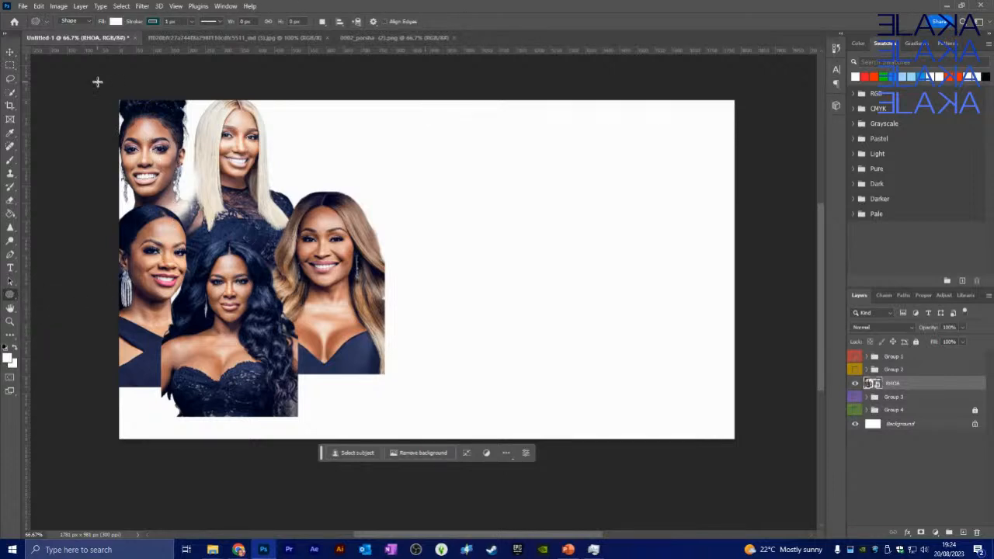
drag(101, 85, 406, 378)
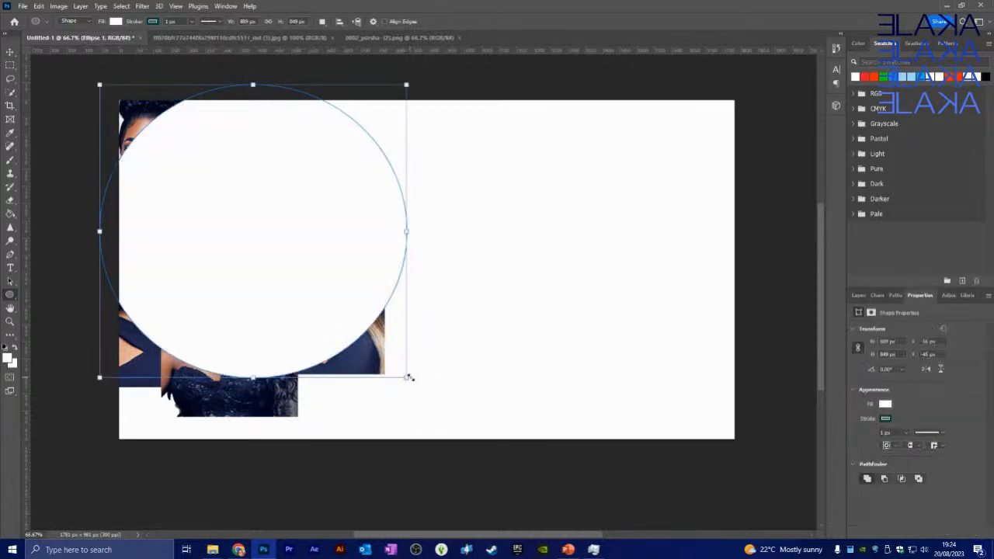
scroll(212, 239, up, 2)
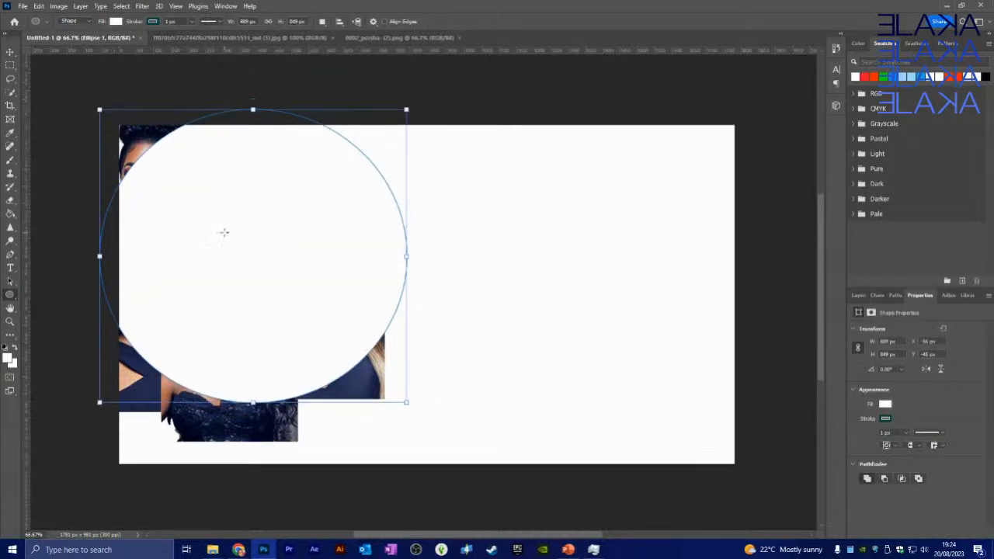
Enlarge the ellipse proportionally to about 986 by 942 px, extending it beyond the canvas's upper-left corner.
click(11, 53)
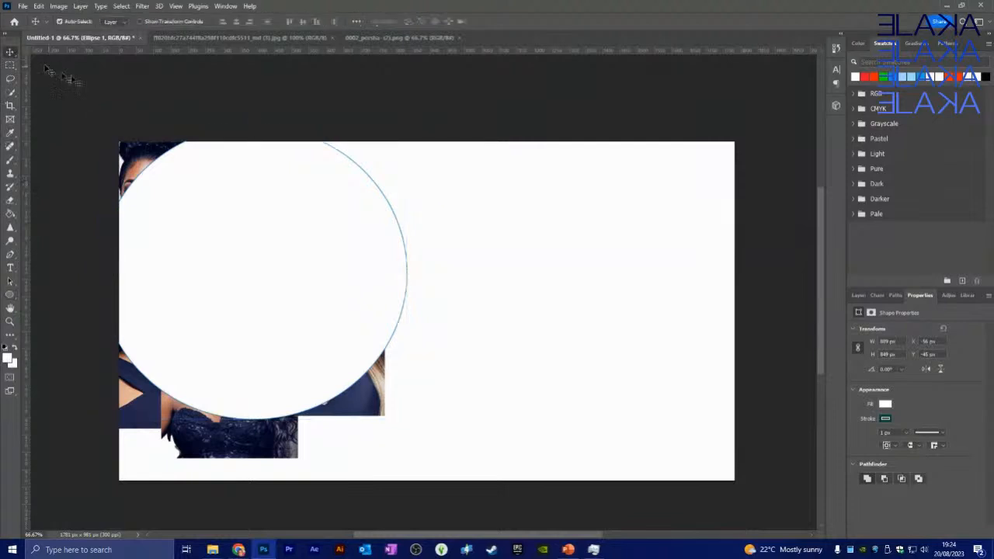
key(ctrl+t)
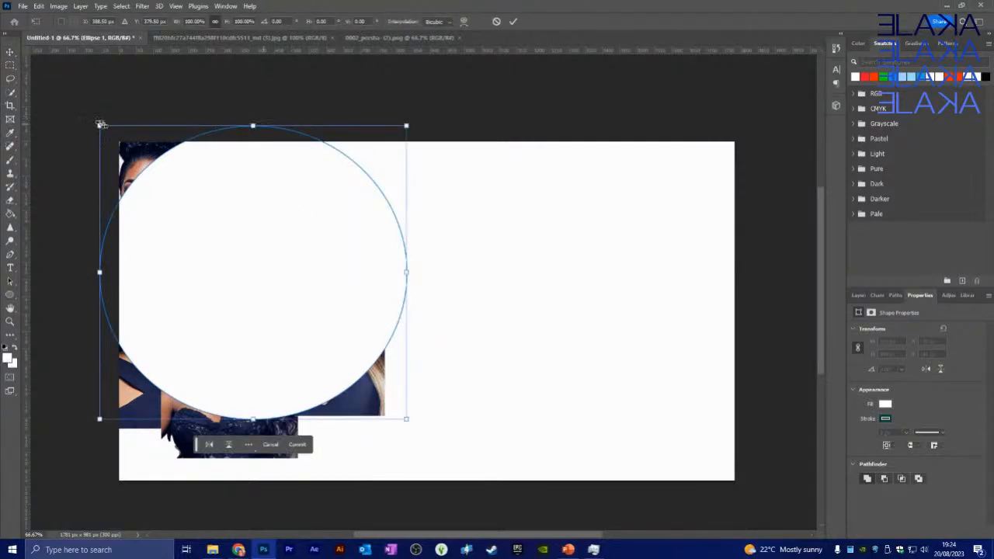
drag(101, 124, 69, 94)
drag(405, 422, 413, 426)
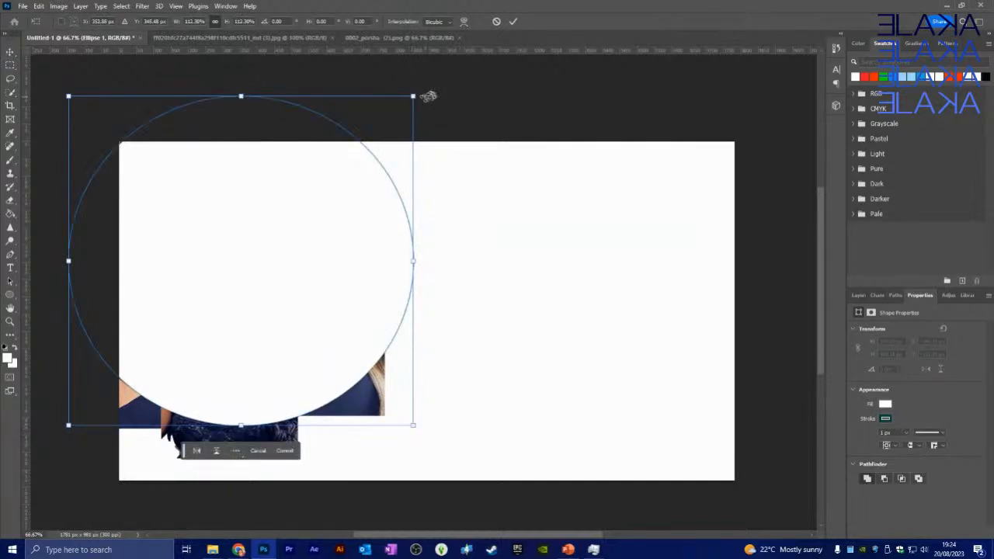
drag(414, 97, 410, 100)
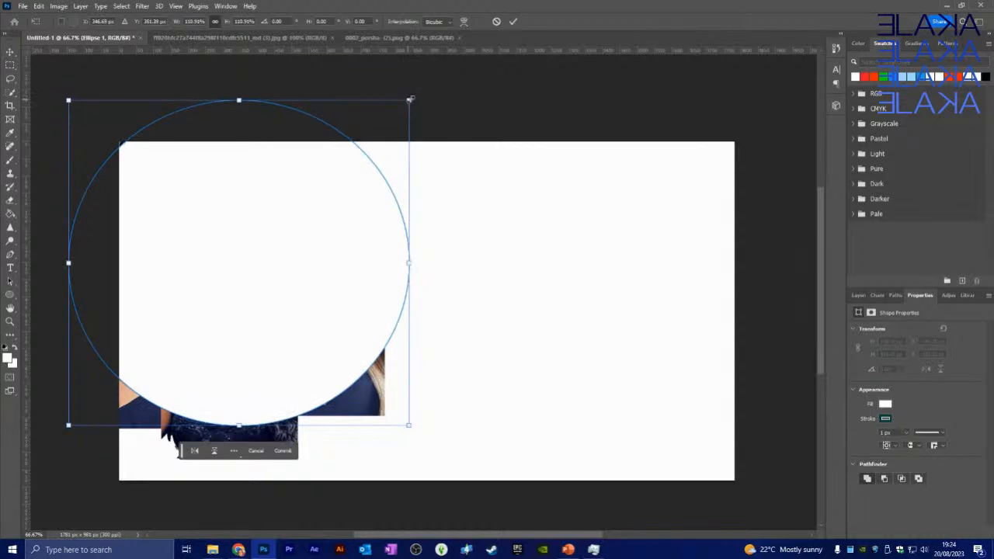
click(513, 22)
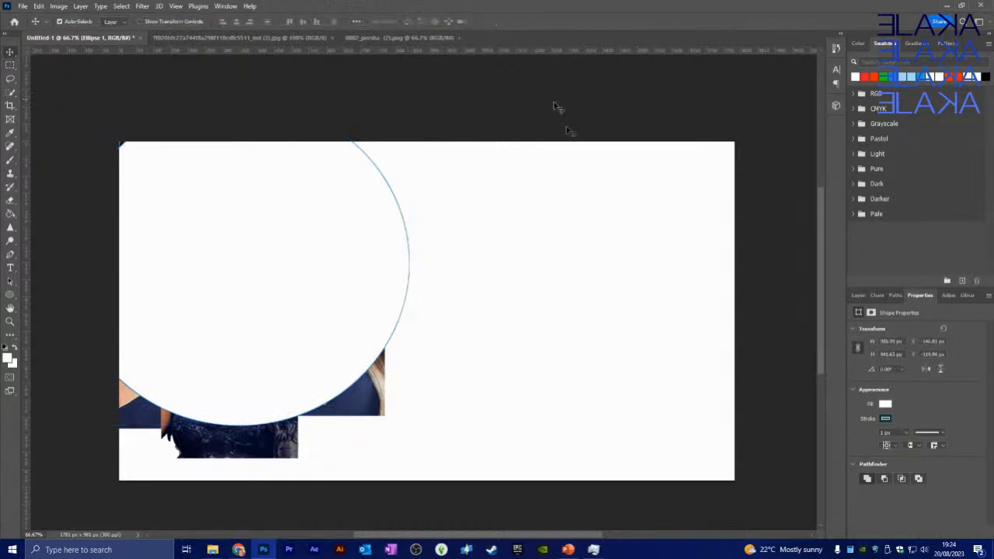
Place the ellipse layer beneath the RHOA smart object and clip RHOA to the ellipse.
click(856, 297)
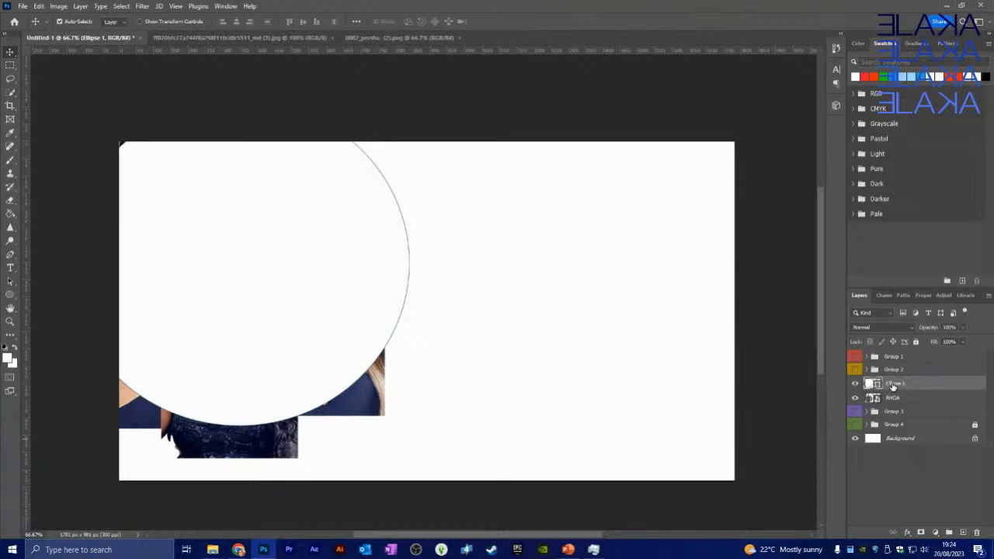
drag(893, 387, 895, 401)
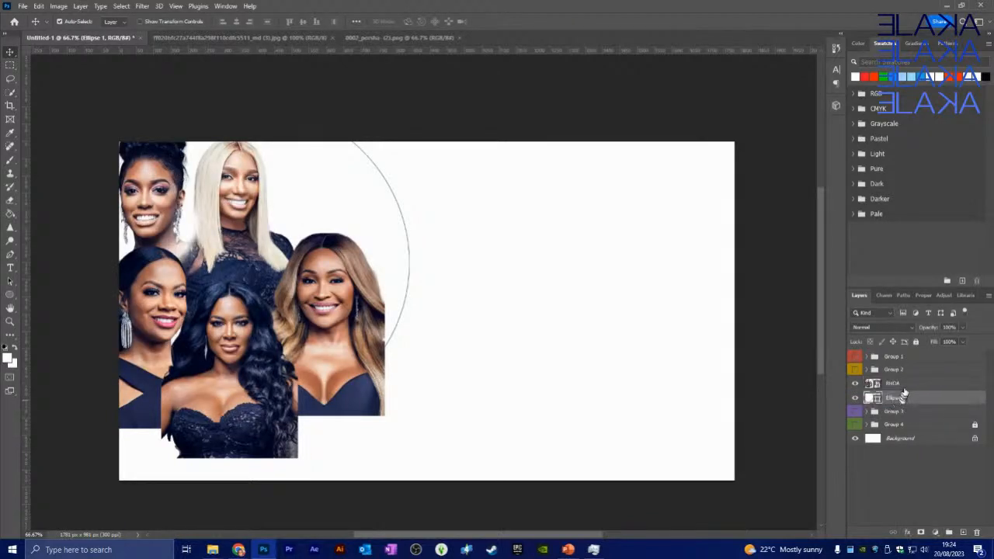
alt+click(912, 389)
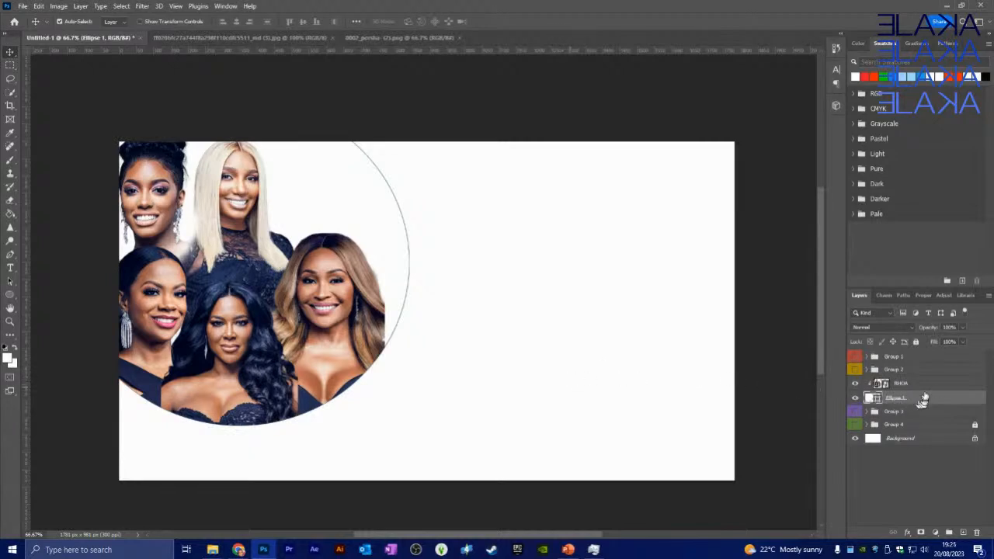
Remove the ellipse's outline stroke and nudge the clipped RHOA portraits slightly.
click(10, 294)
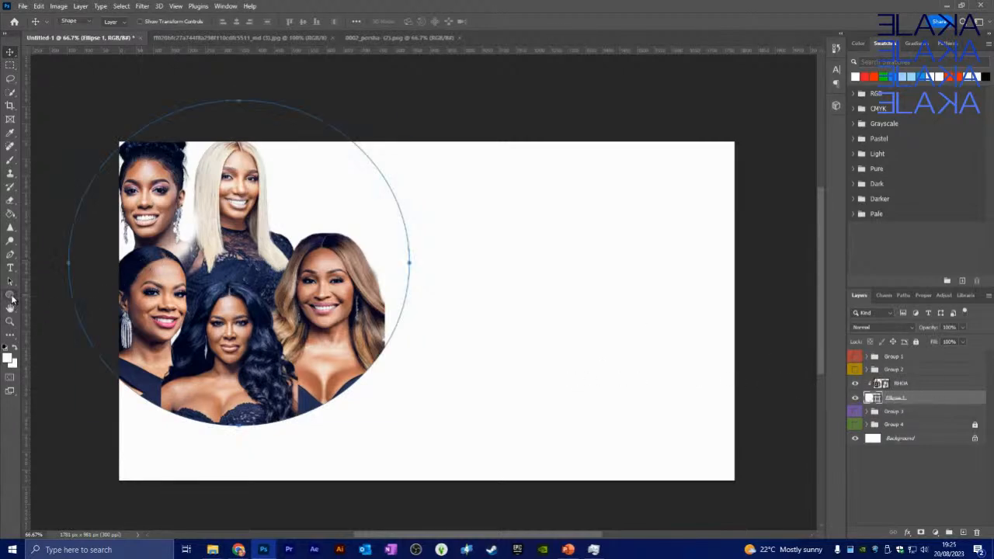
click(153, 22)
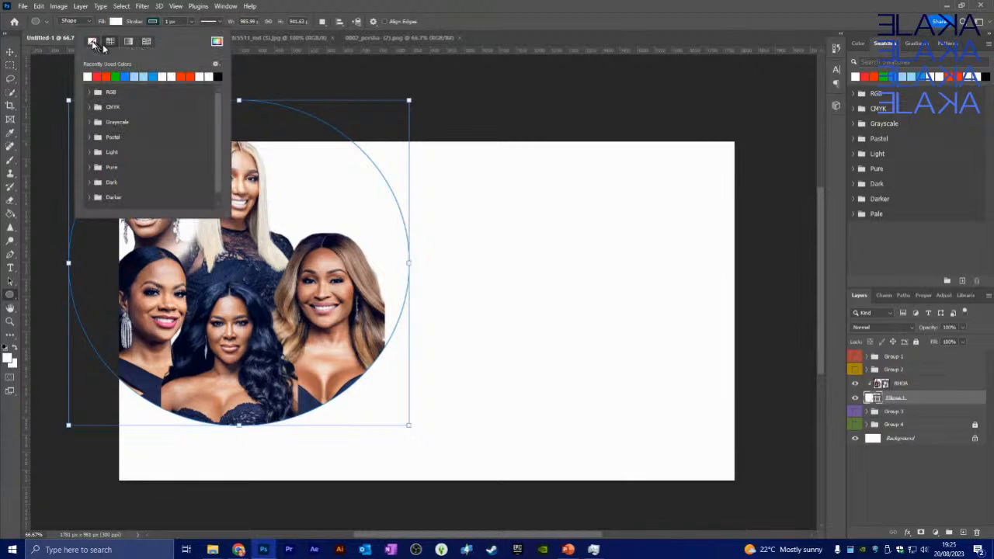
click(10, 52)
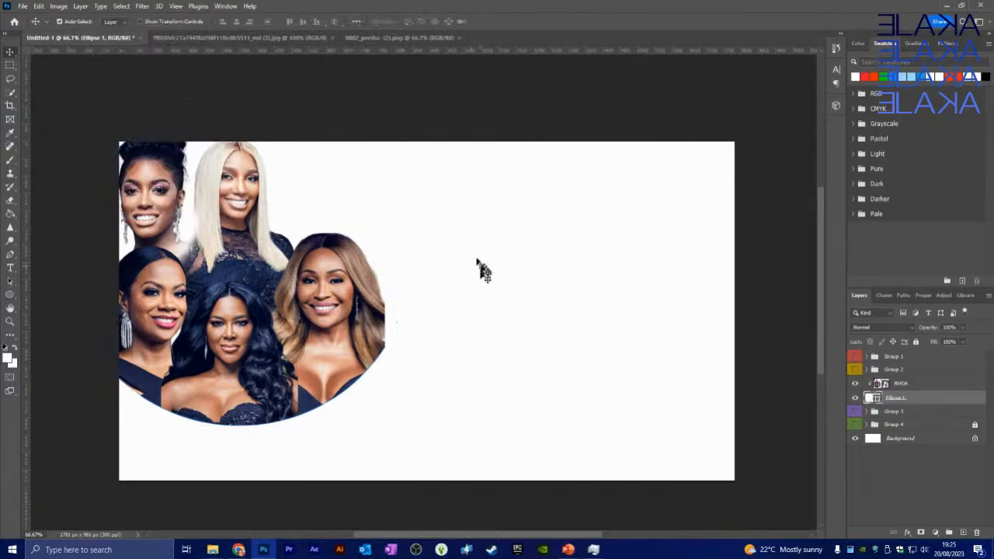
mouse_move(233, 299)
mouse_down()
mouse_move(268, 311)
mouse_move(231, 292)
mouse_up()
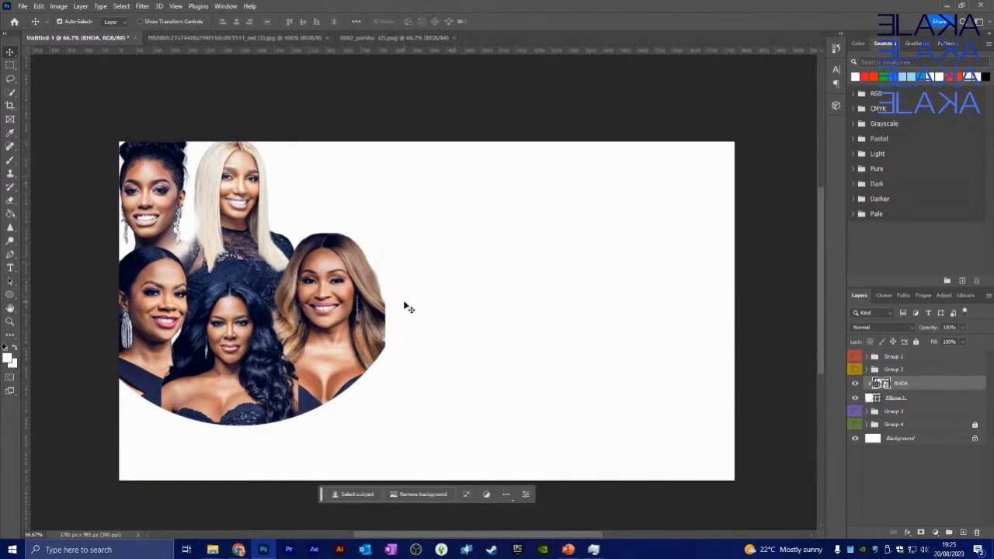
Try to adjust the ellipse from its right edge and transform its path.
click(896, 398)
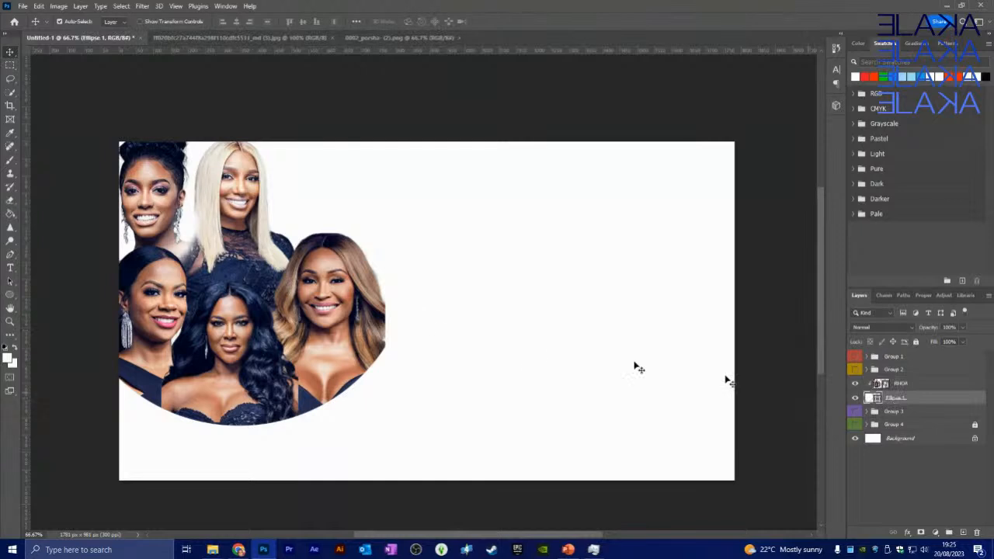
click(11, 295)
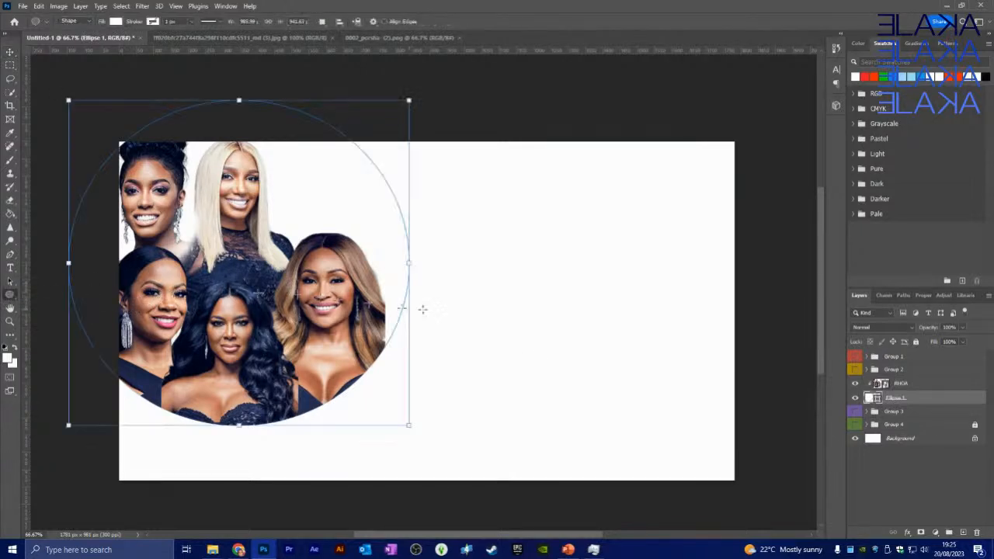
mouse_move(406, 262)
mouse_down()
mouse_move(397, 262)
mouse_move(406, 263)
mouse_up()
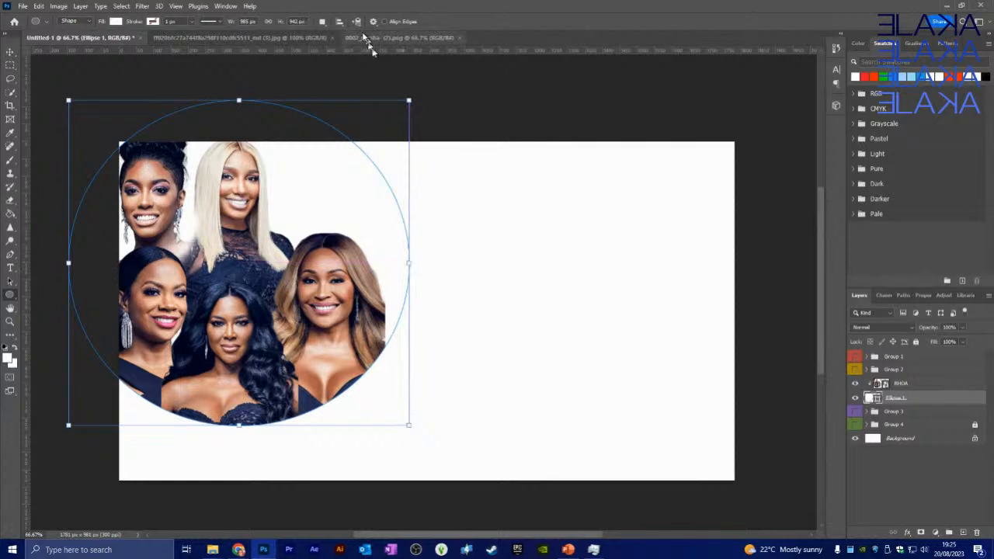
click(10, 53)
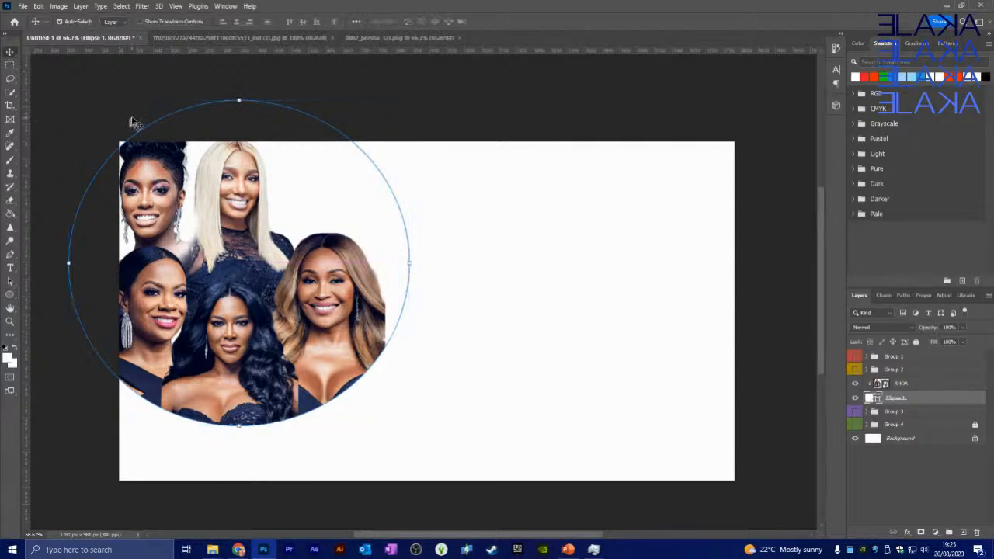
click(134, 122)
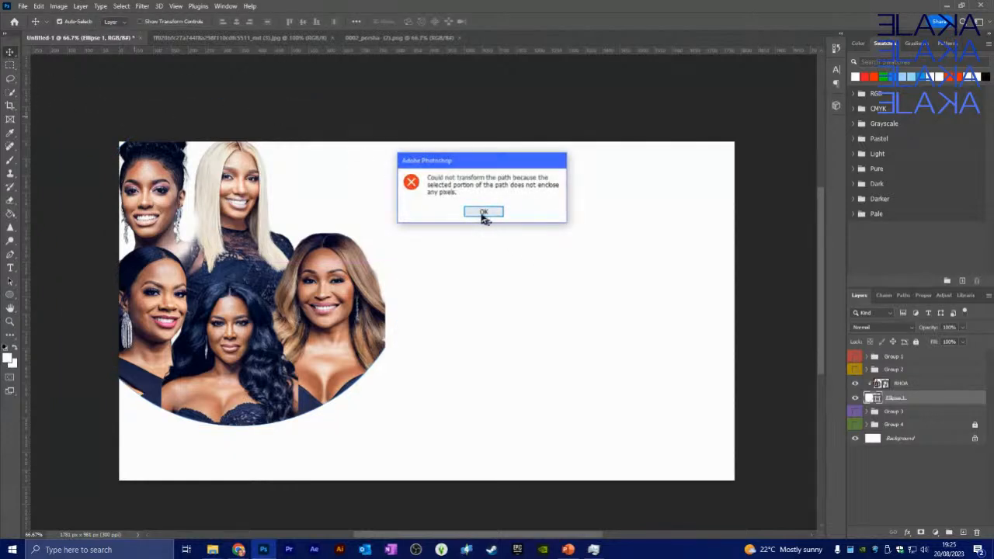
click(483, 211)
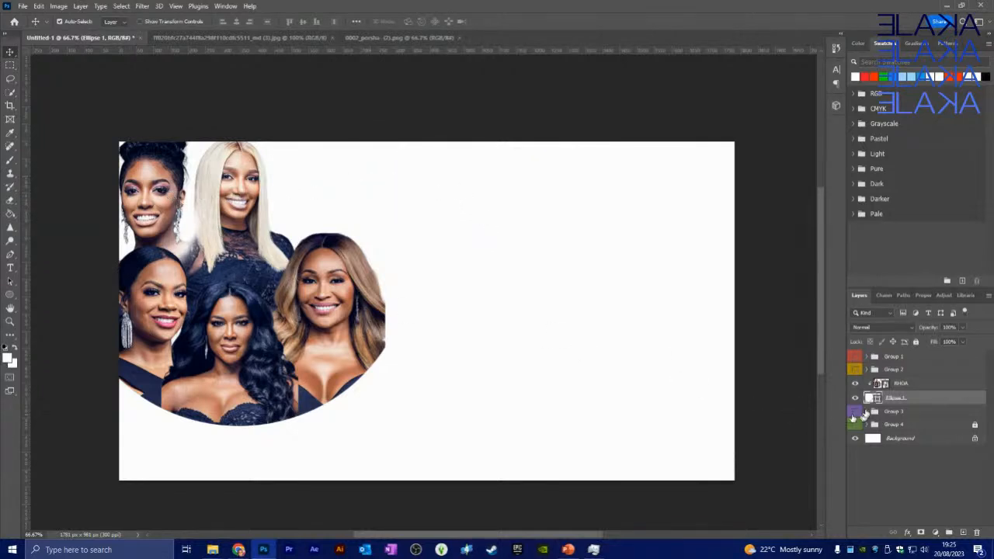
click(10, 295)
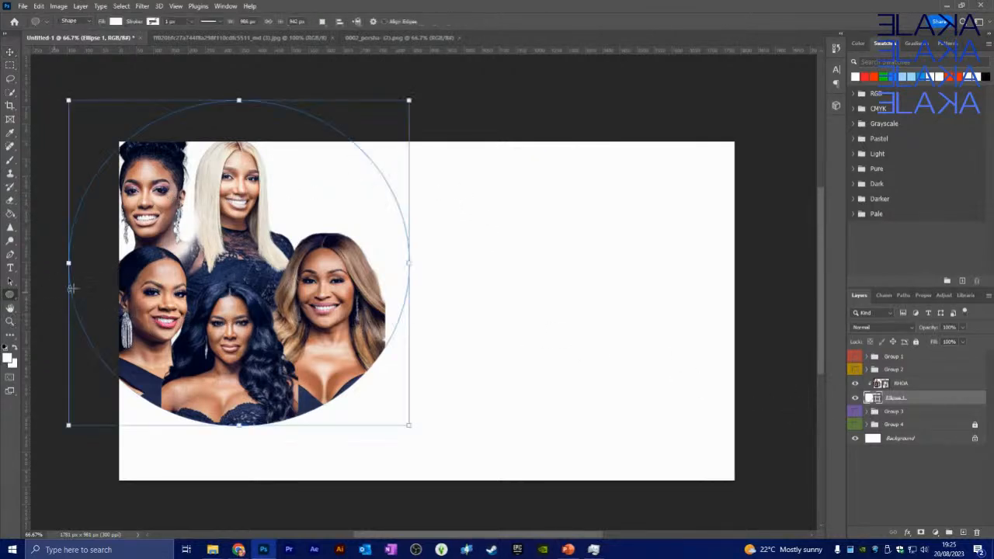
click(11, 51)
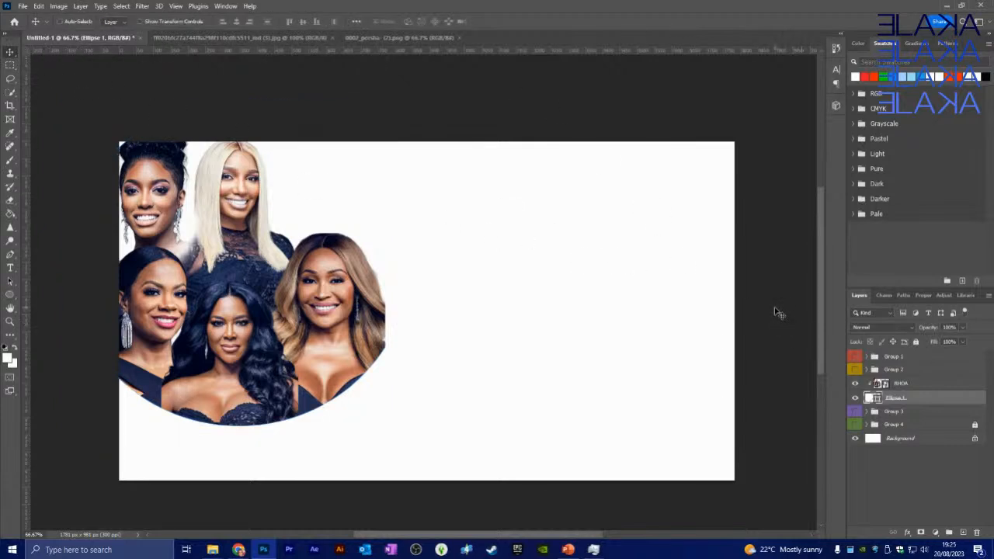
Warp the ellipse, pulling its right edge and upper-right corner inward toward the portraits.
key(ctrl+t)
click(463, 21)
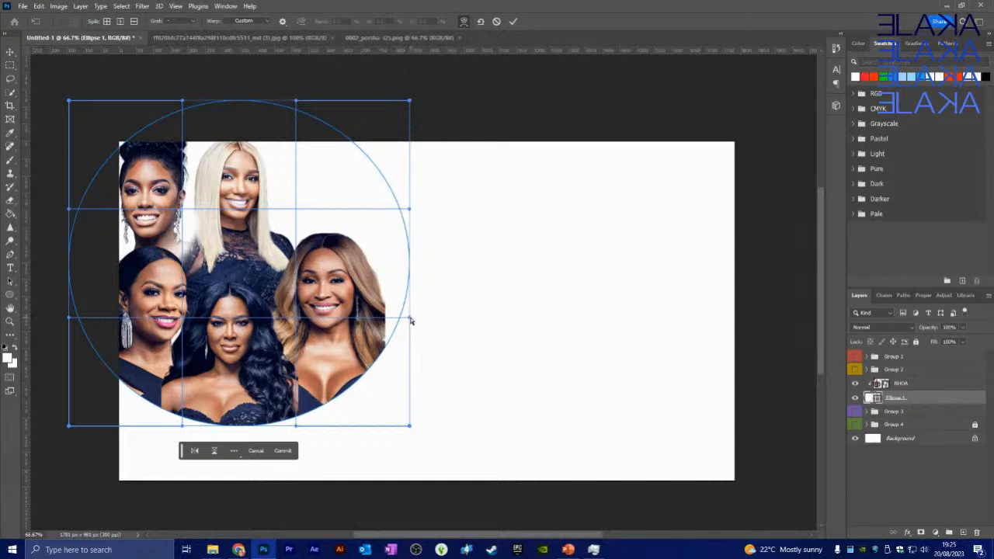
drag(412, 321, 386, 316)
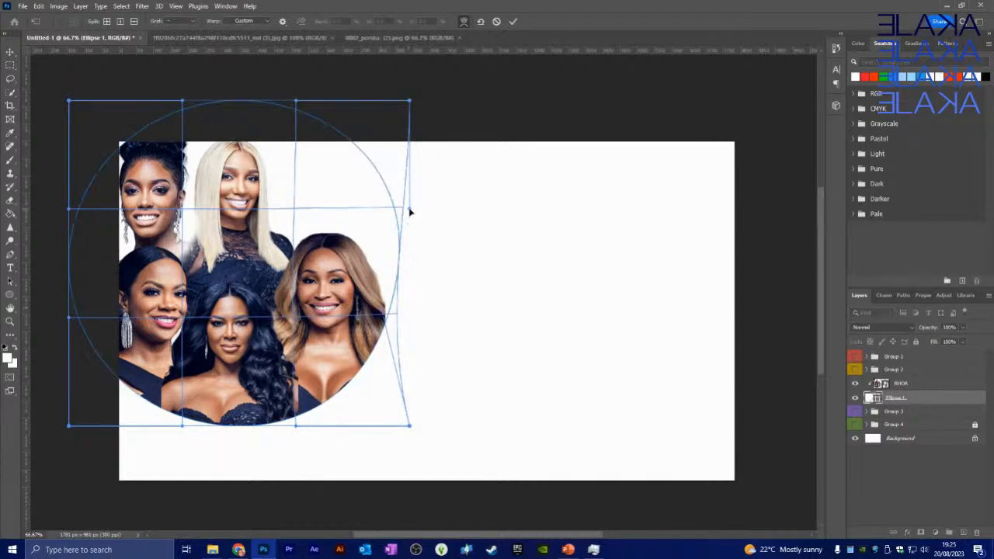
drag(410, 212, 354, 195)
drag(412, 104, 356, 101)
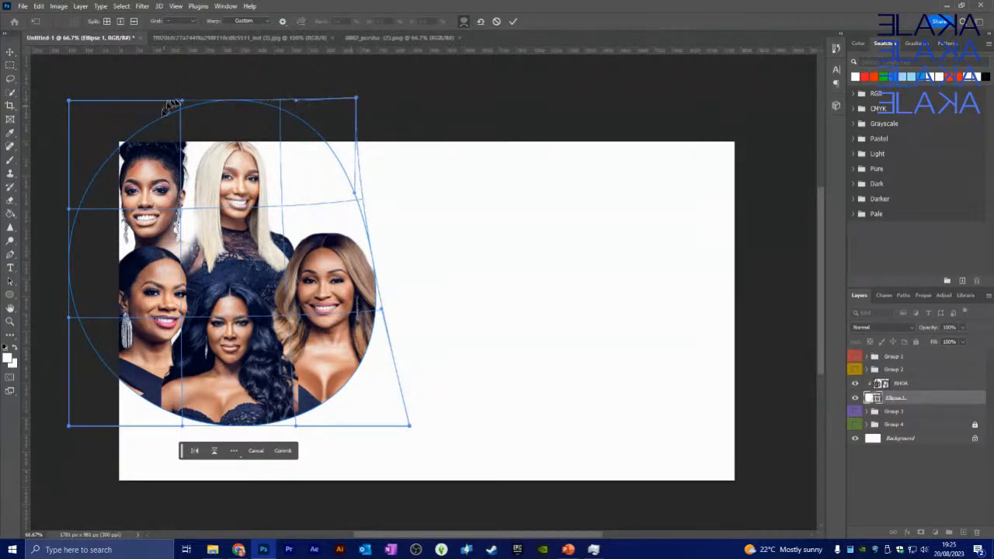
Lower the ellipse's warped top edge and pull both upper corners inward so the curve follows the upper heads.
drag(184, 104, 194, 126)
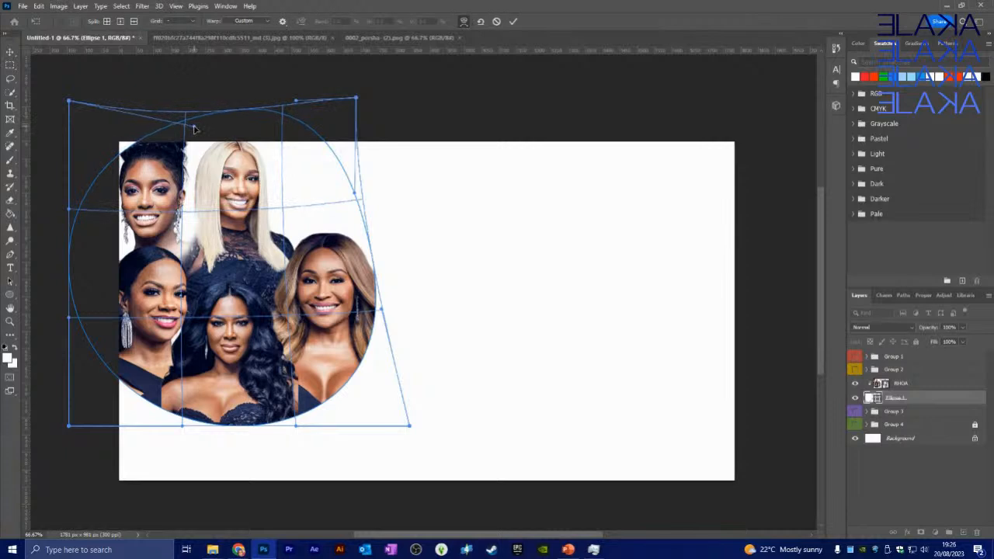
drag(300, 103, 235, 140)
drag(69, 101, 85, 107)
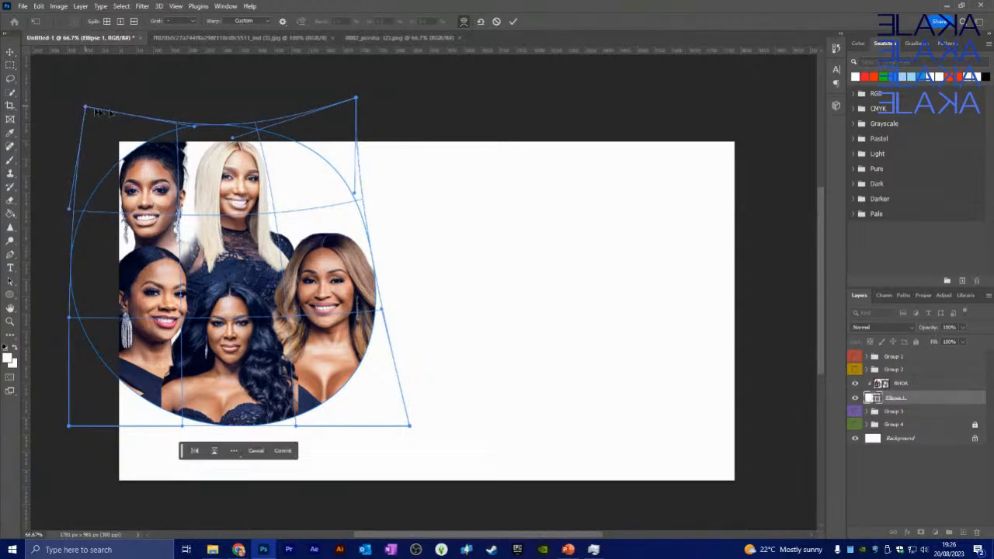
drag(195, 133, 199, 138)
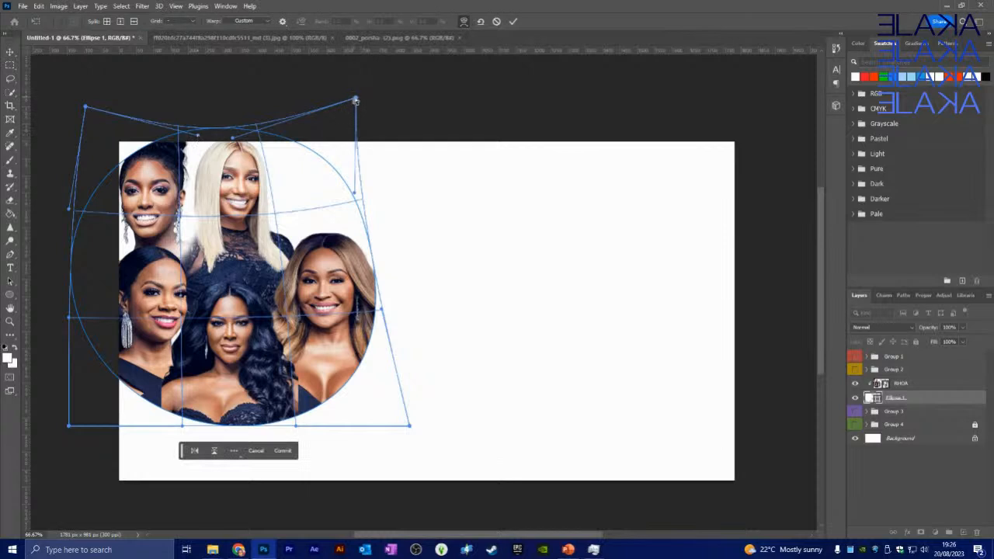
drag(355, 100, 335, 122)
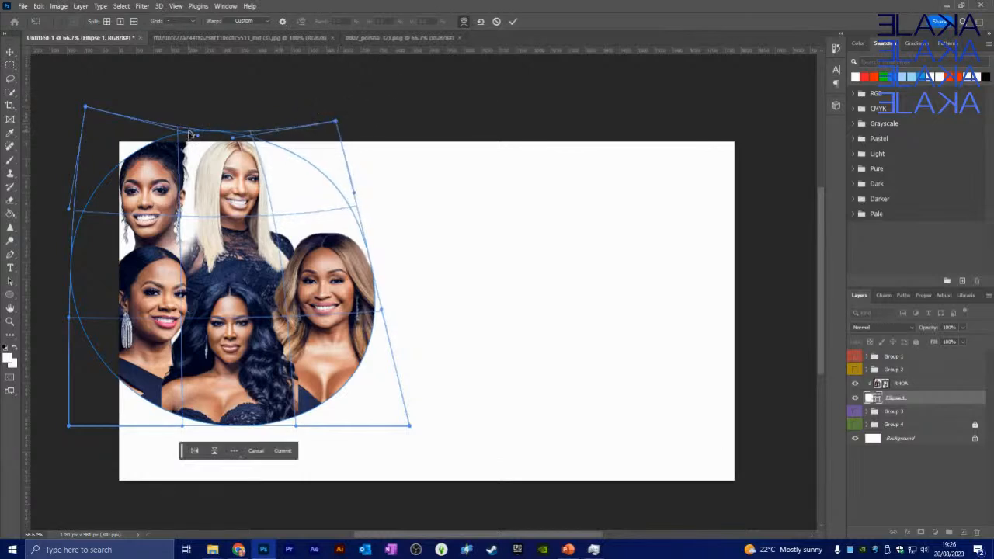
drag(195, 137, 144, 172)
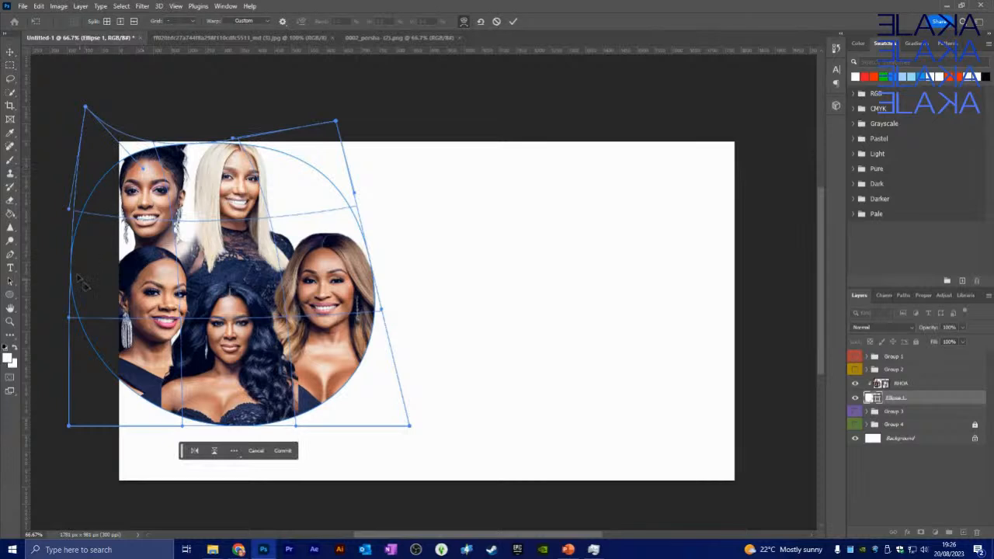
Bend the ellipse's left edge inward to just inside the canvas edge and fine-tune the top curve above the heads.
drag(67, 322, 128, 325)
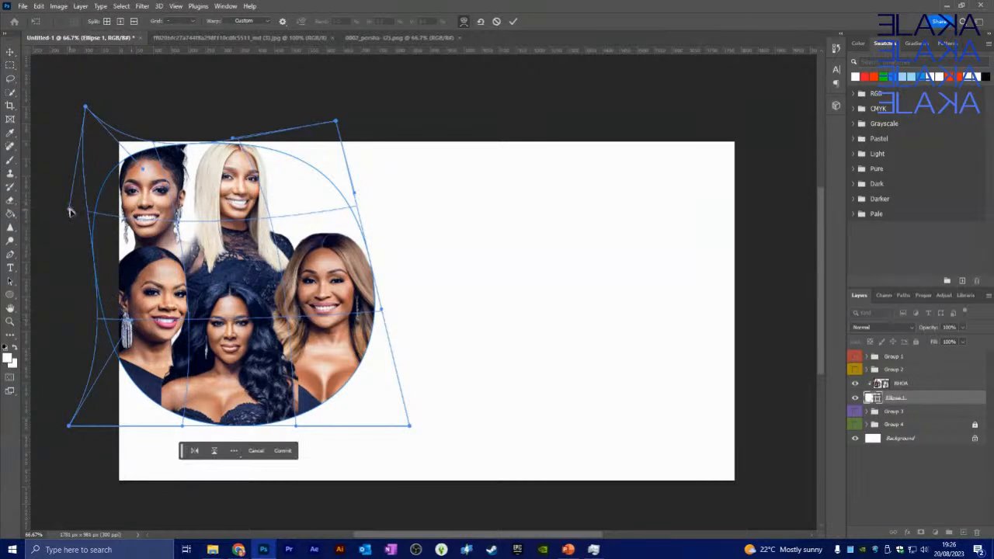
drag(69, 211, 109, 206)
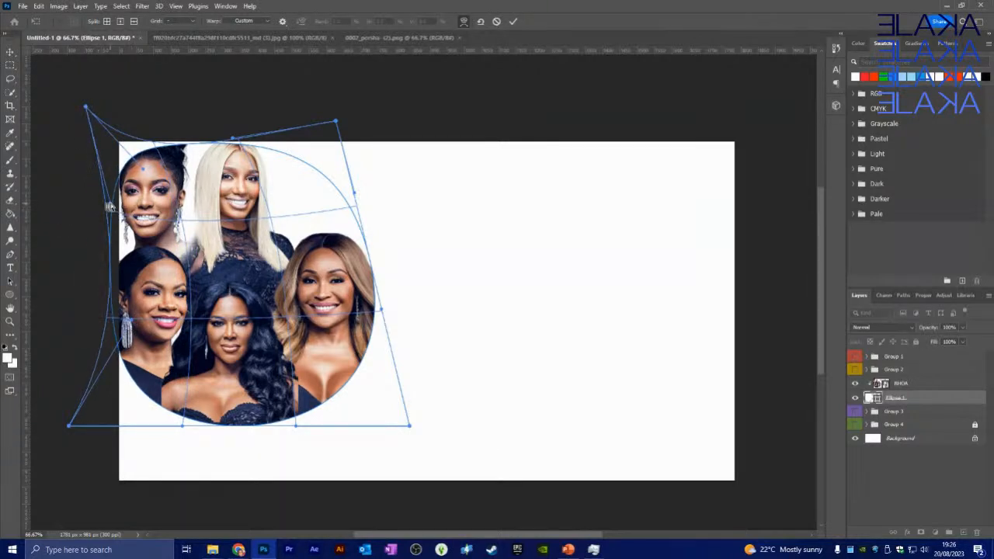
drag(143, 169, 133, 162)
drag(236, 142, 234, 145)
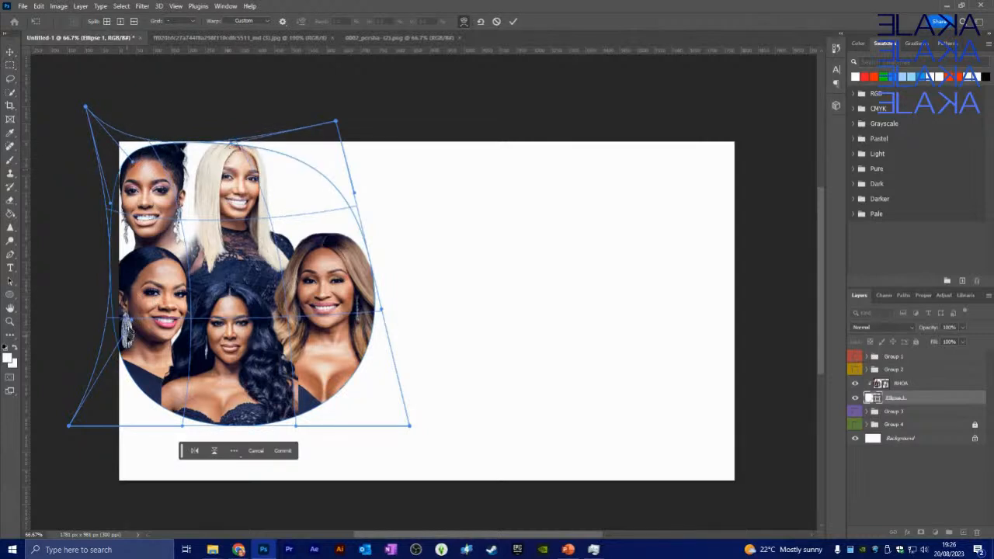
drag(132, 327, 155, 319)
drag(111, 206, 118, 203)
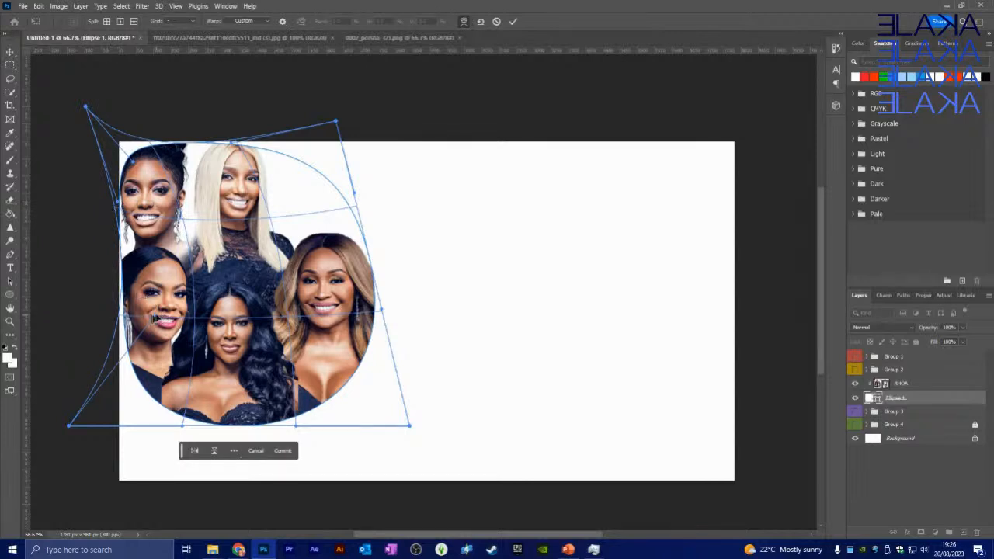
drag(153, 317, 153, 317)
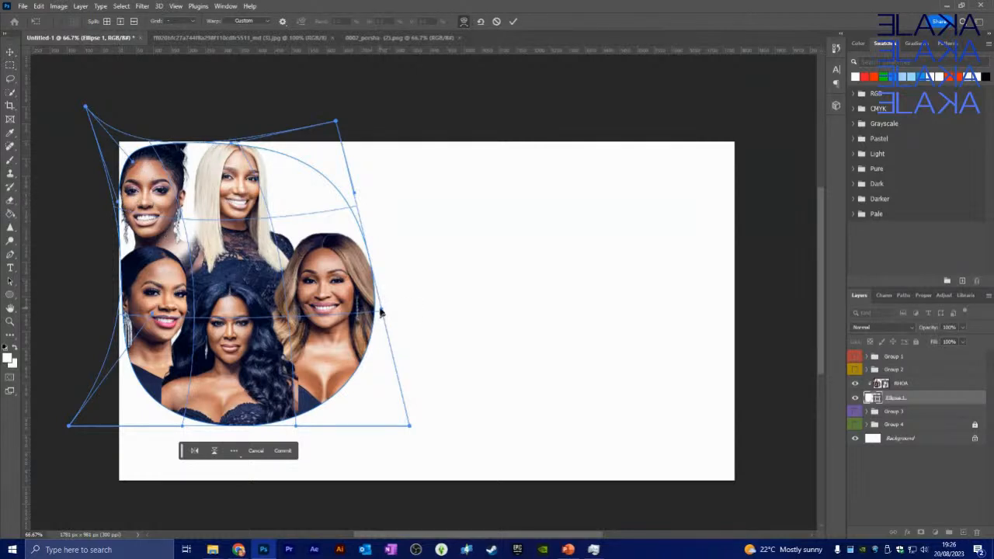
Pull the ellipse's lower right side in against the rightmost portrait, fine-tune the top curve and apply the warp.
drag(380, 312, 355, 309)
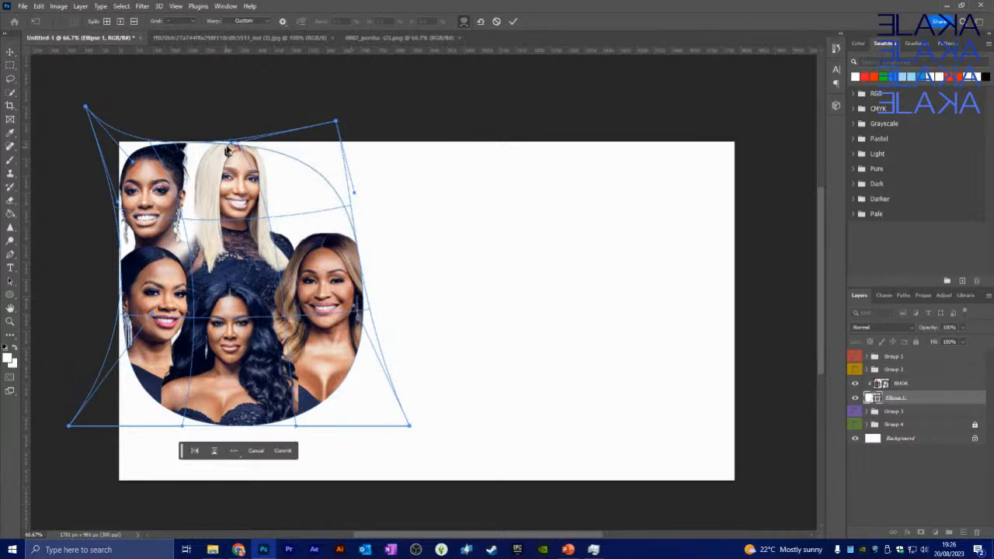
drag(233, 145, 237, 145)
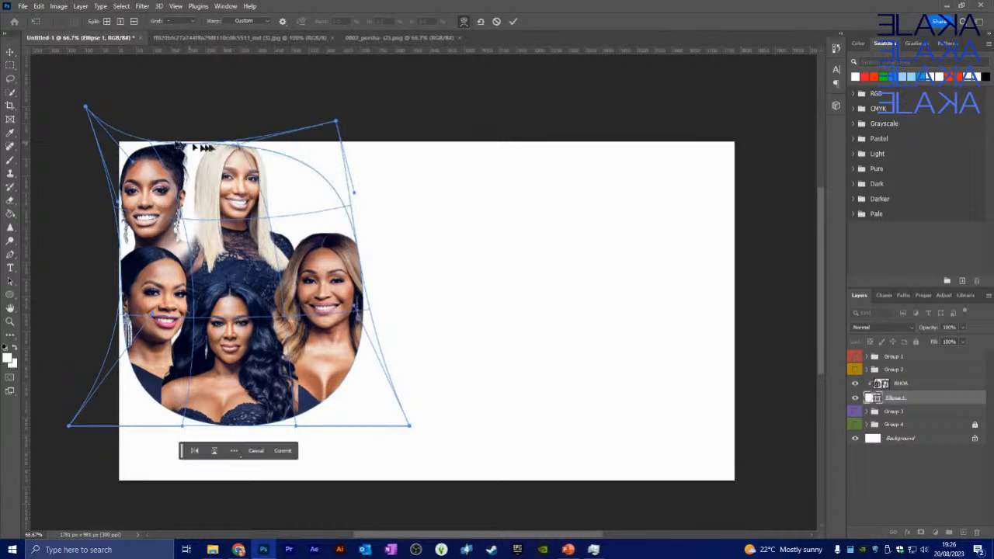
click(513, 22)
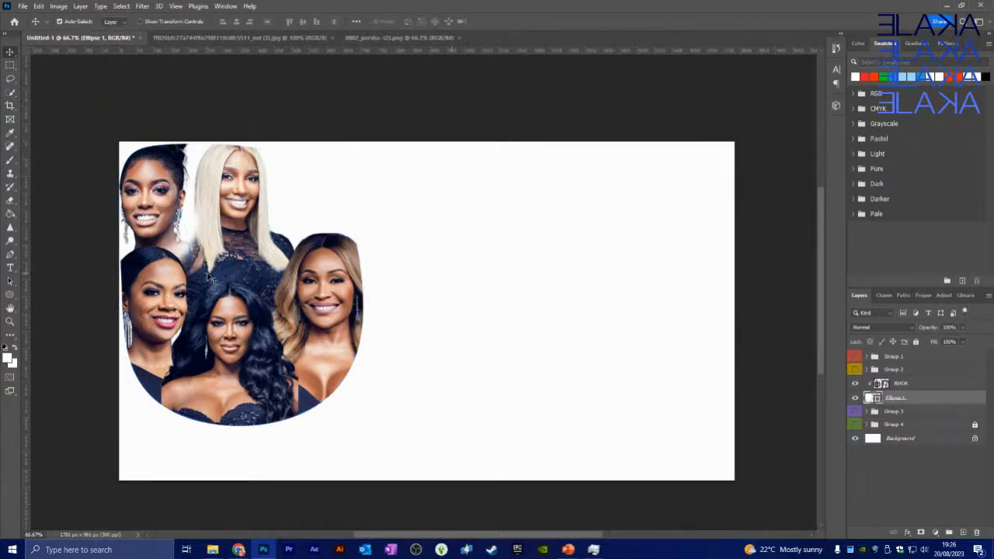
Group the RHOA and Ellipse 1 layers and label the group blue.
click(918, 386)
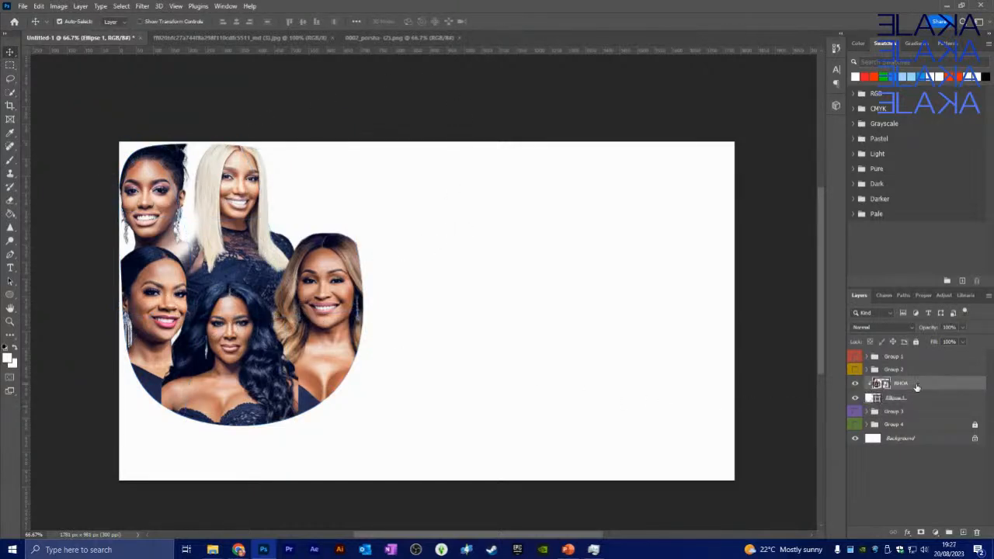
shift+click(924, 399)
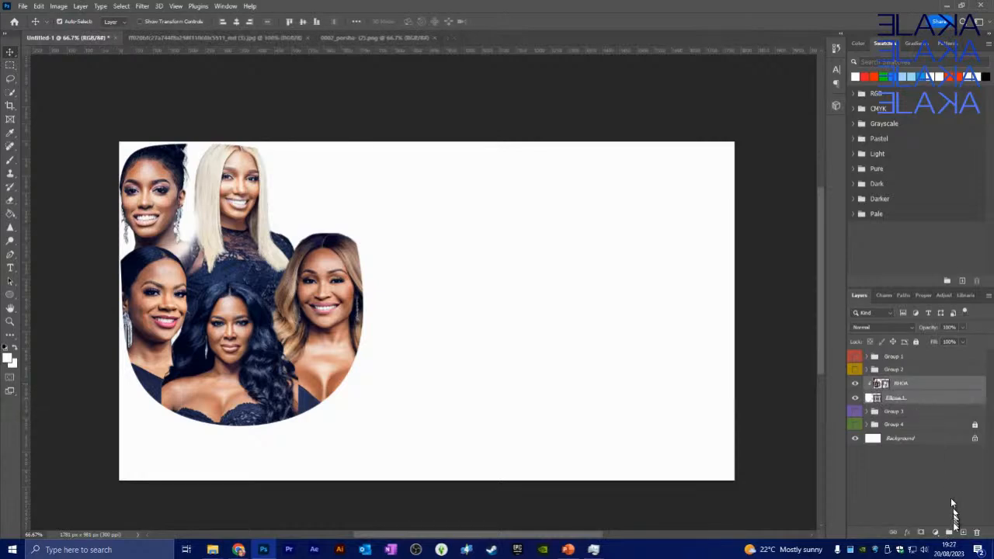
click(948, 535)
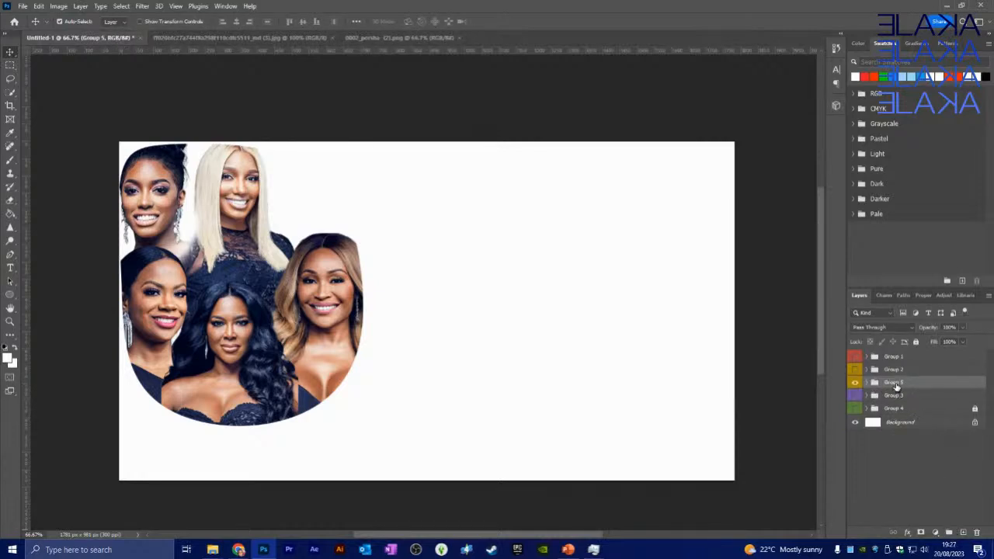
right_click(895, 386)
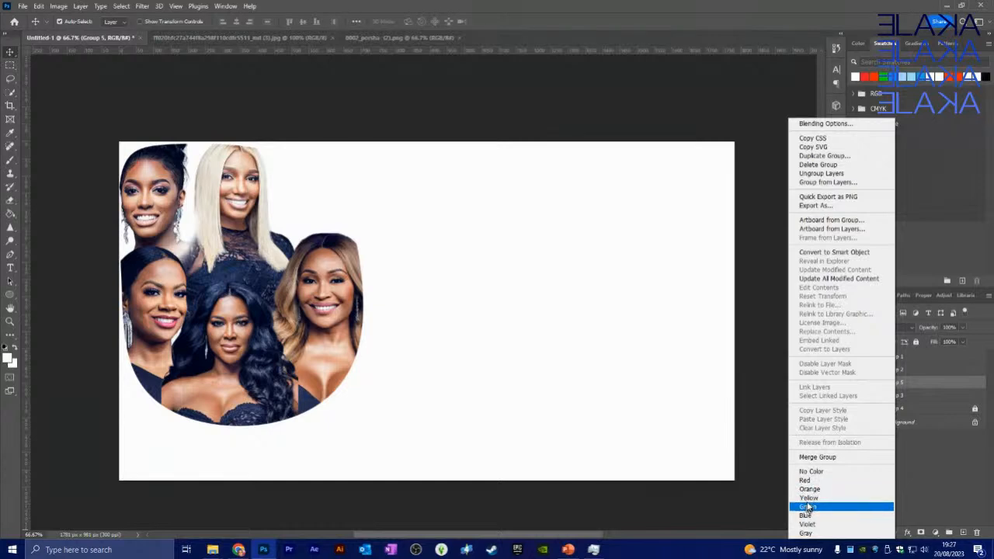
click(807, 515)
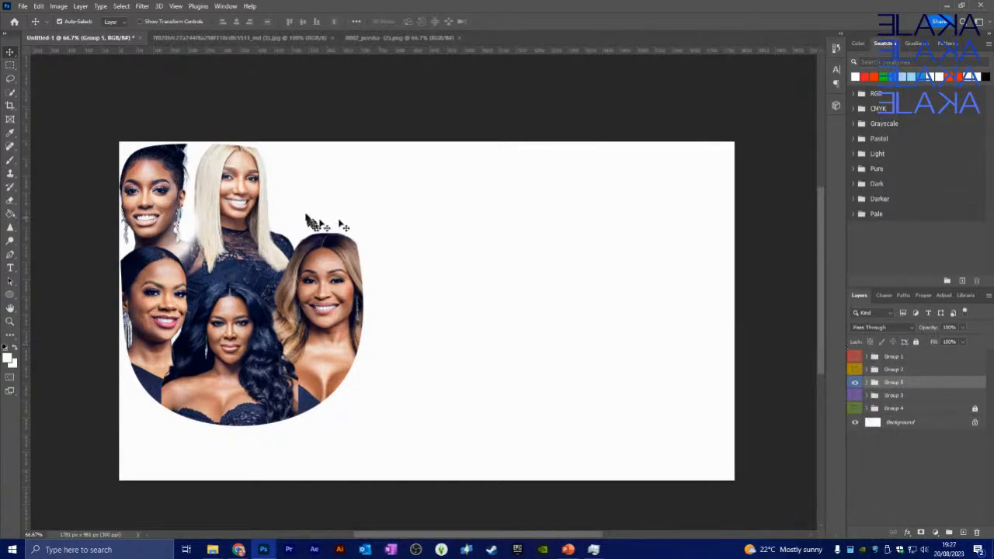
Scale the portrait group proportionally to about 74.28% and place it in the canvas's lower-left corner.
key(ctrl+t)
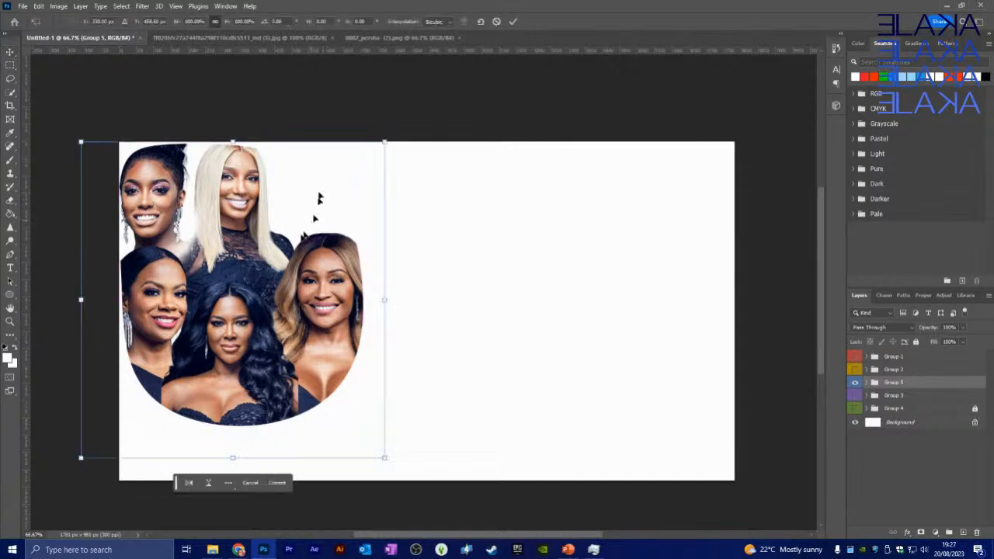
drag(249, 263, 280, 277)
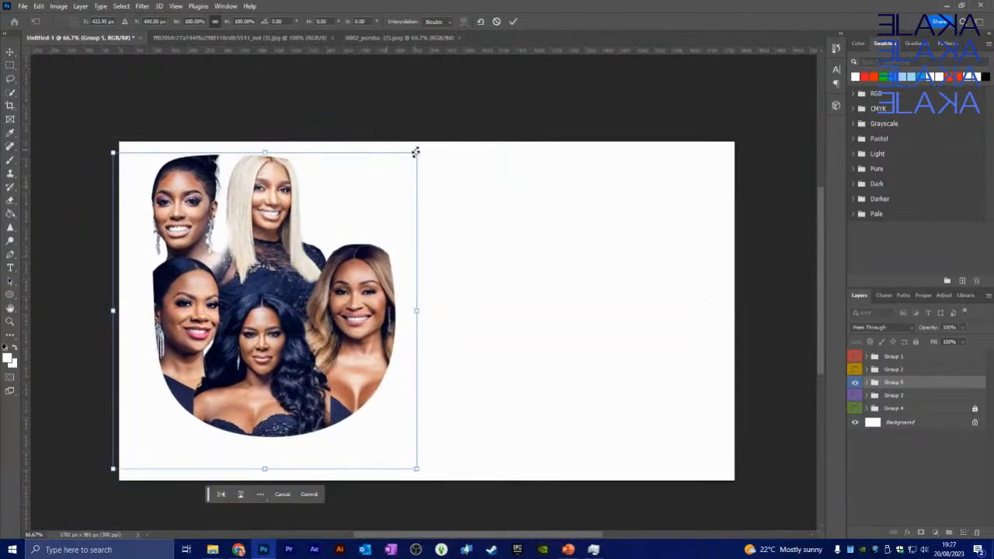
drag(418, 152, 373, 179)
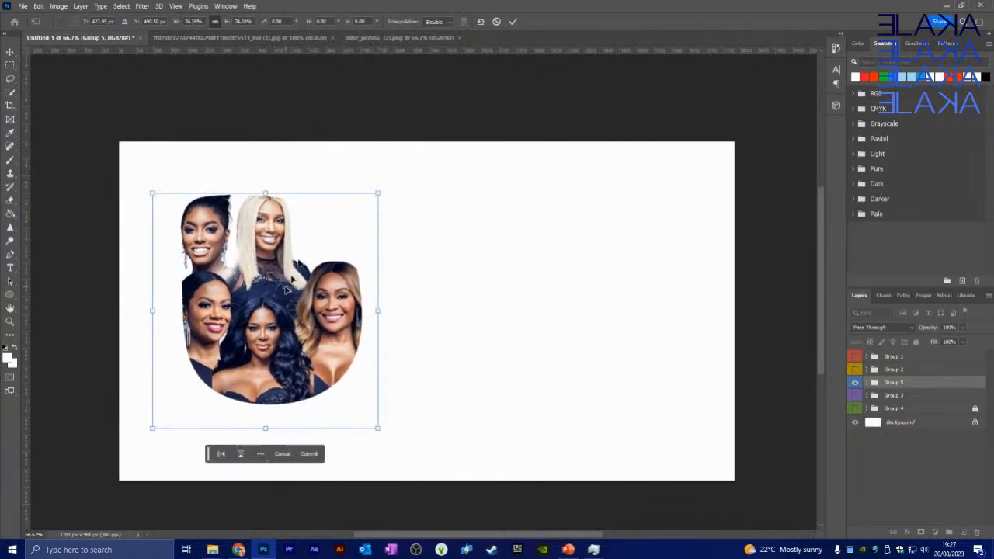
drag(272, 295, 222, 389)
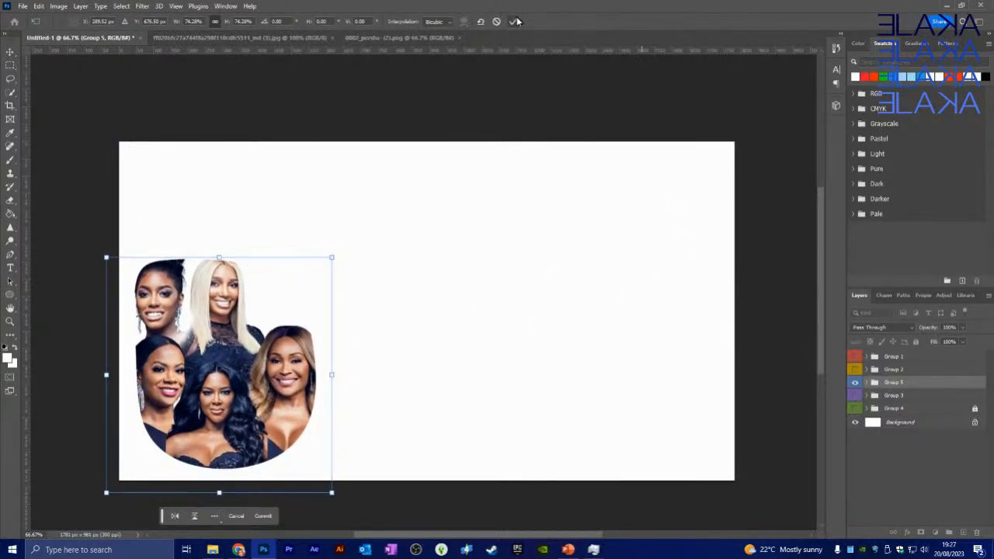
click(512, 21)
Make Group 1, Group 2 and Group 4 visible, leaving Group 3 hidden.
click(856, 356)
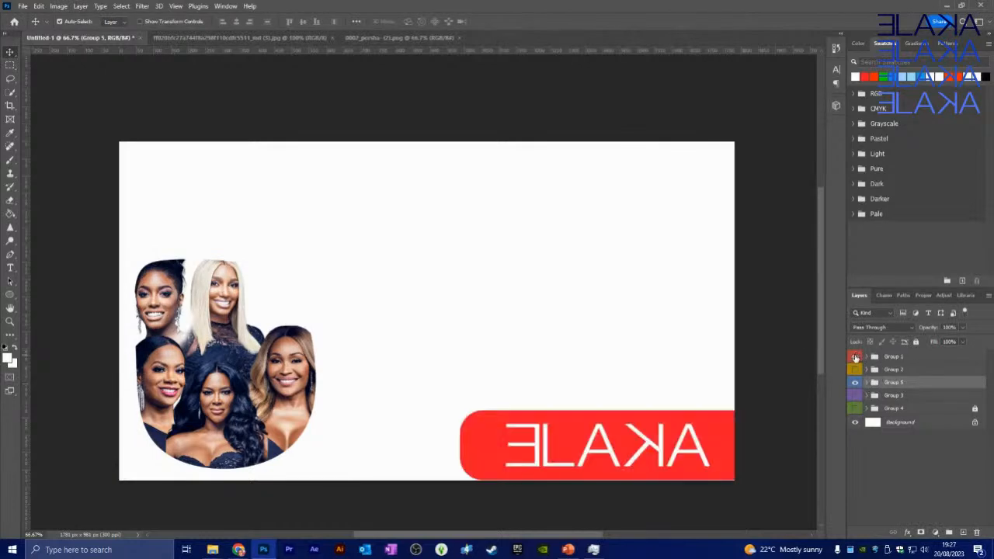
click(856, 370)
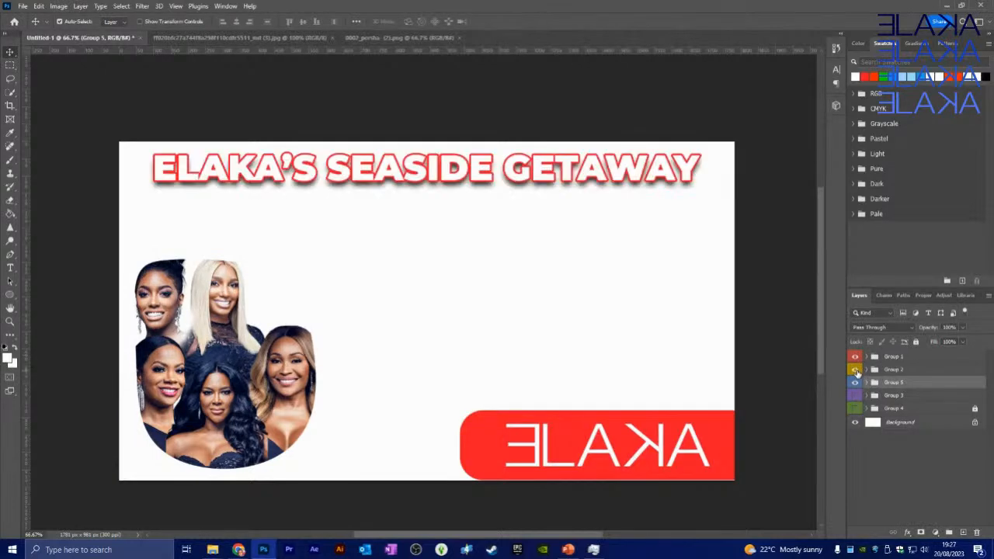
click(855, 396)
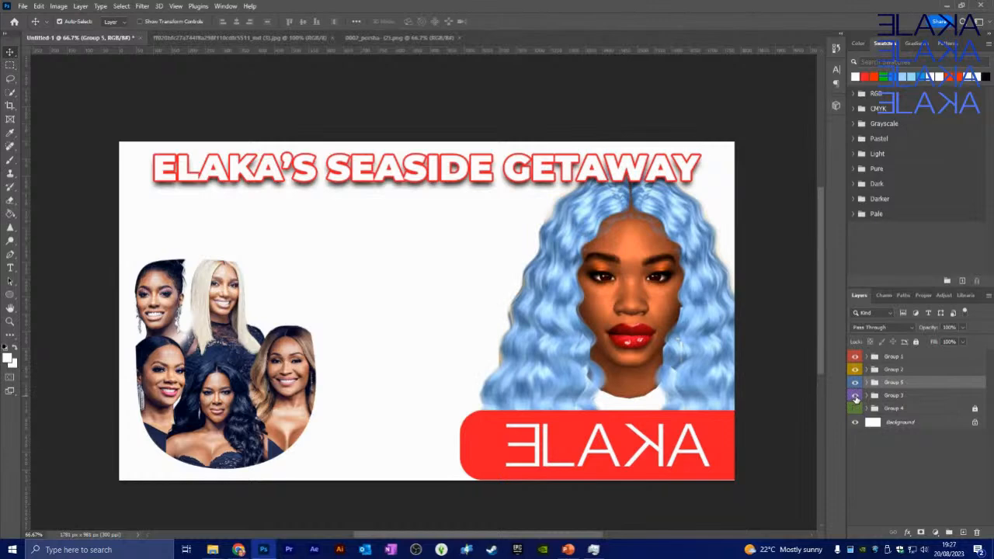
click(856, 396)
click(856, 410)
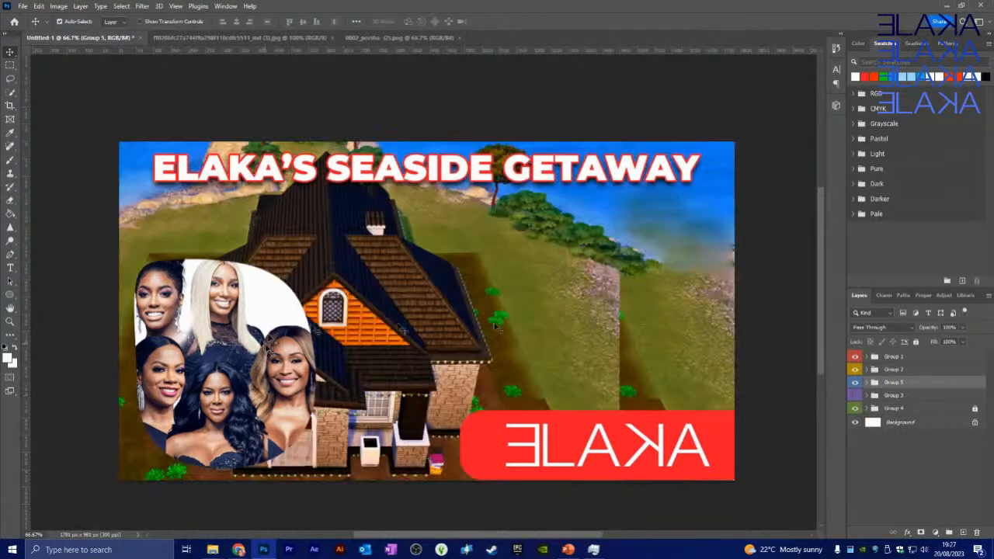
click(235, 368)
drag(236, 369, 313, 361)
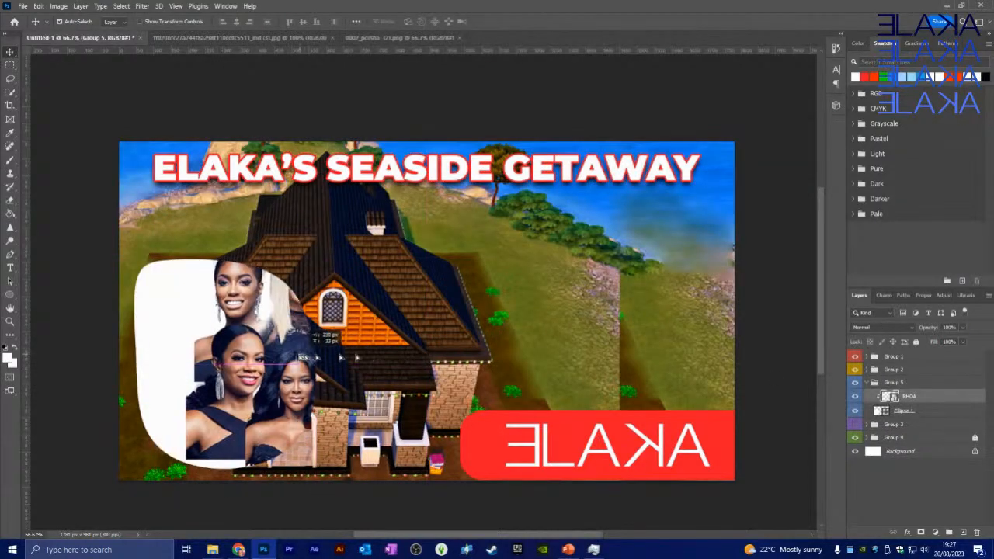
drag(373, 370, 296, 375)
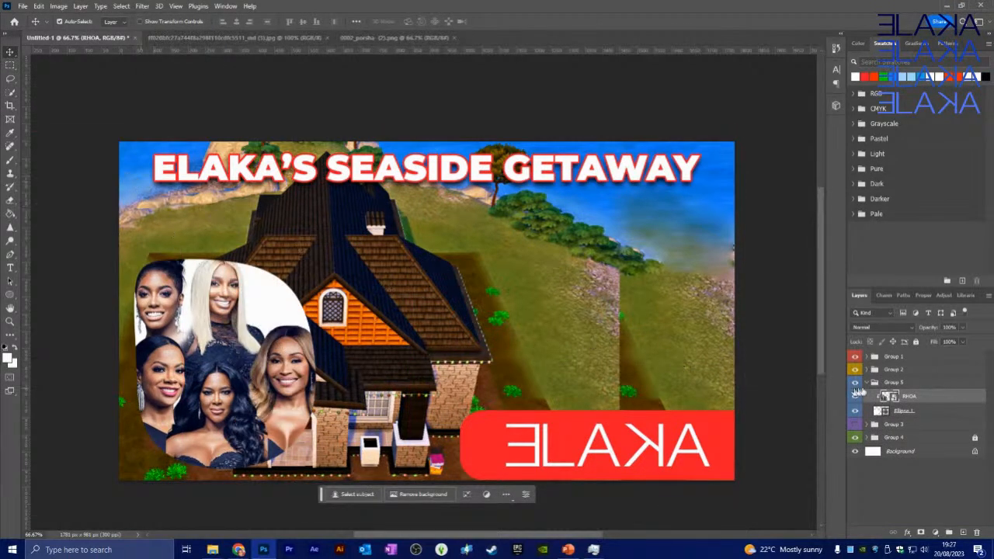
Move Group 5 with Free Transform to the canvas's right side, just above the red ELAKA banner.
click(895, 383)
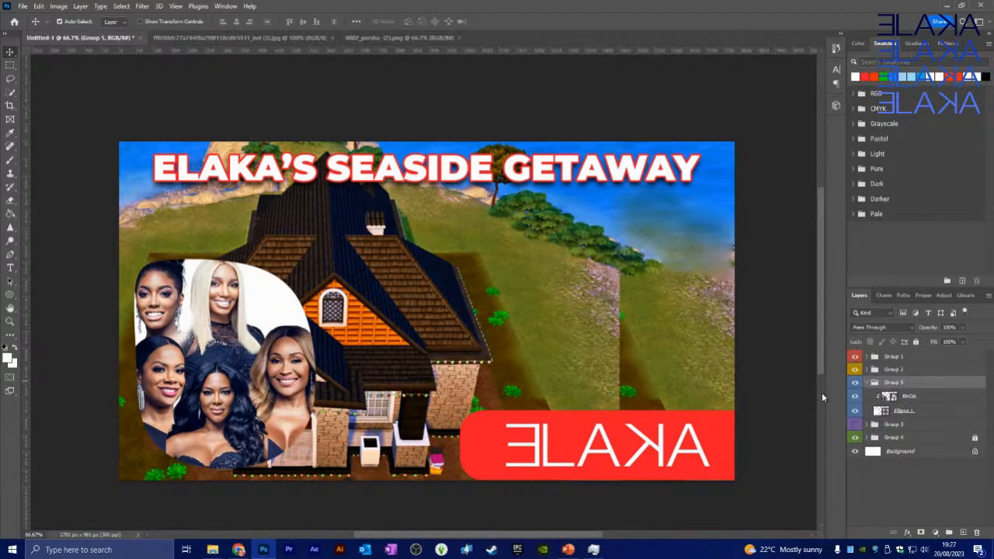
click(872, 383)
key(ctrl+t)
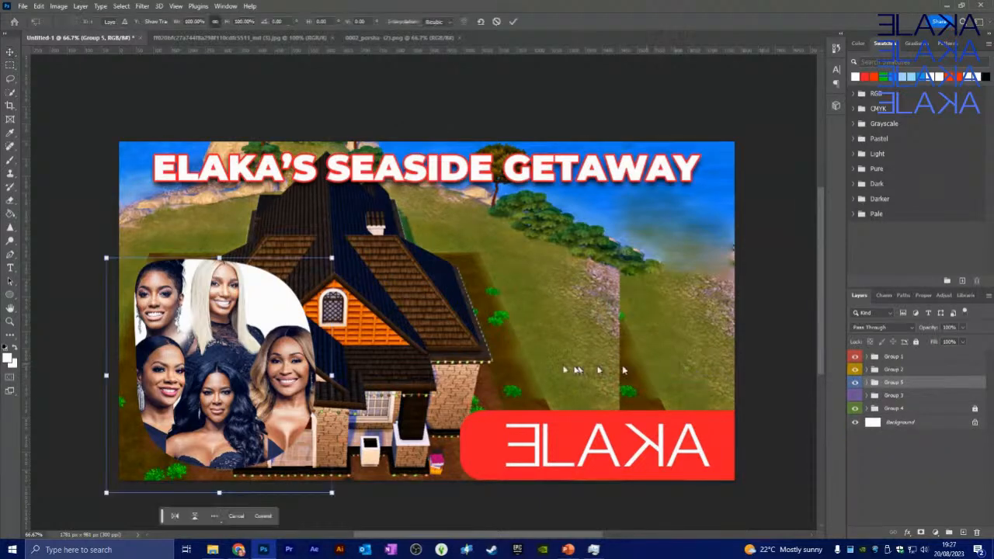
drag(217, 351, 591, 295)
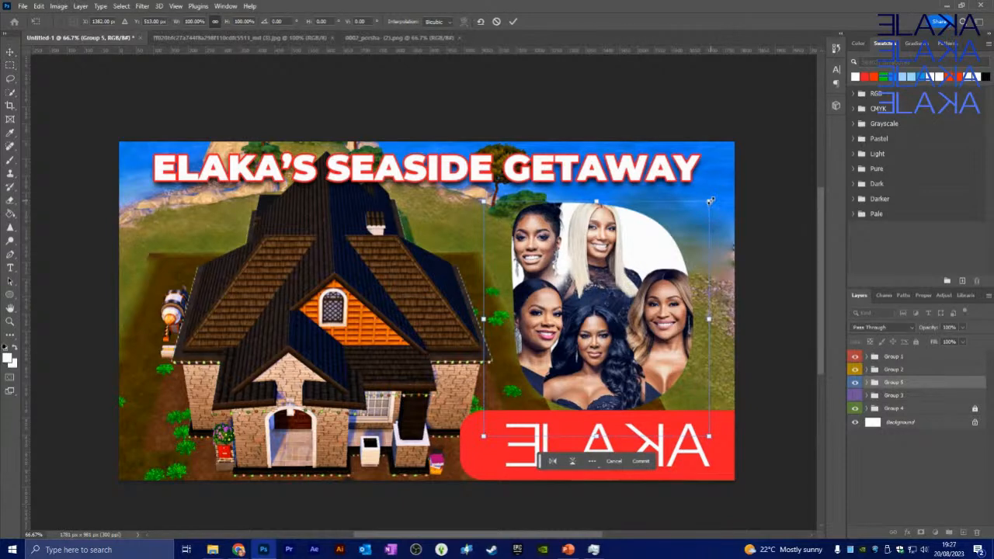
Scale Group 5 proportionally to about 134.68% and reposition it so it fills the canvas's right side behind the title.
drag(710, 201, 738, 163)
key(ctrl+z)
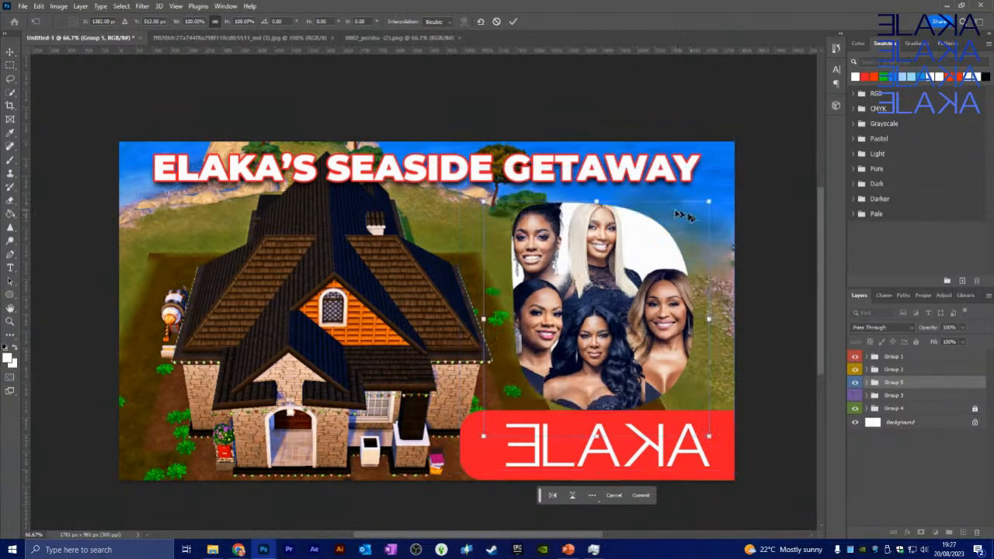
drag(709, 200, 744, 155)
mouse_move(610, 302)
mouse_down()
mouse_move(617, 322)
mouse_move(611, 312)
mouse_up()
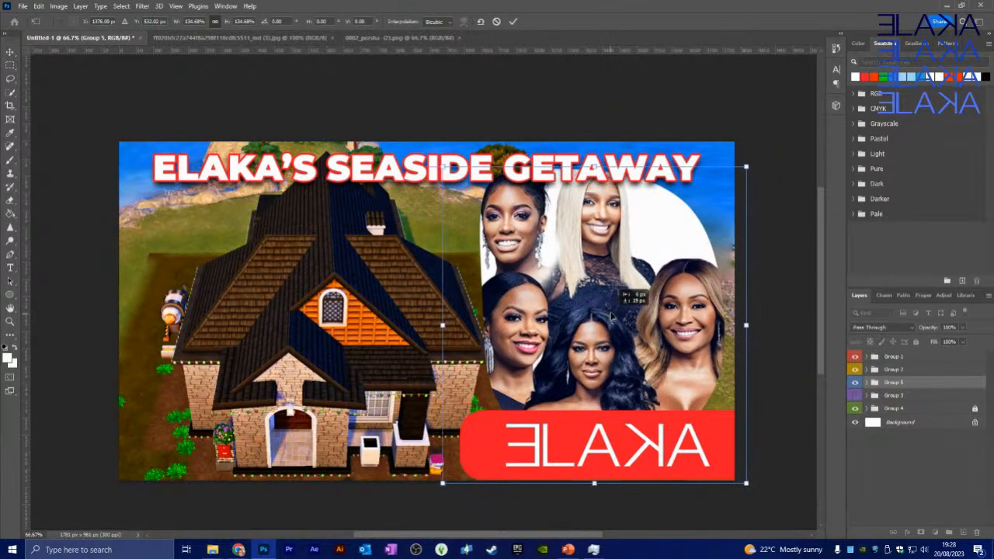
Flip Group 5 horizontally, shift it against the canvas's right edge and apply the transform.
right_click(612, 315)
click(652, 517)
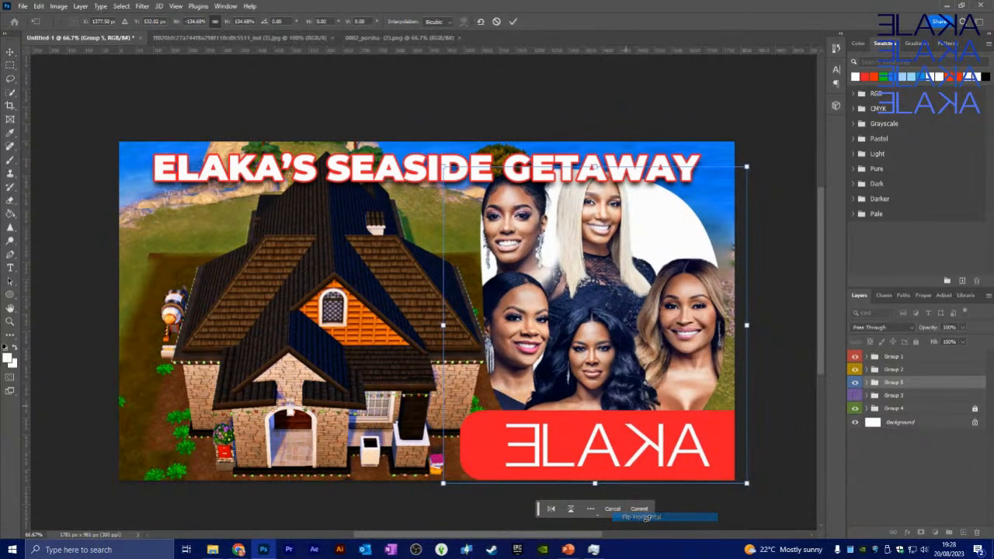
drag(638, 289, 669, 295)
click(513, 22)
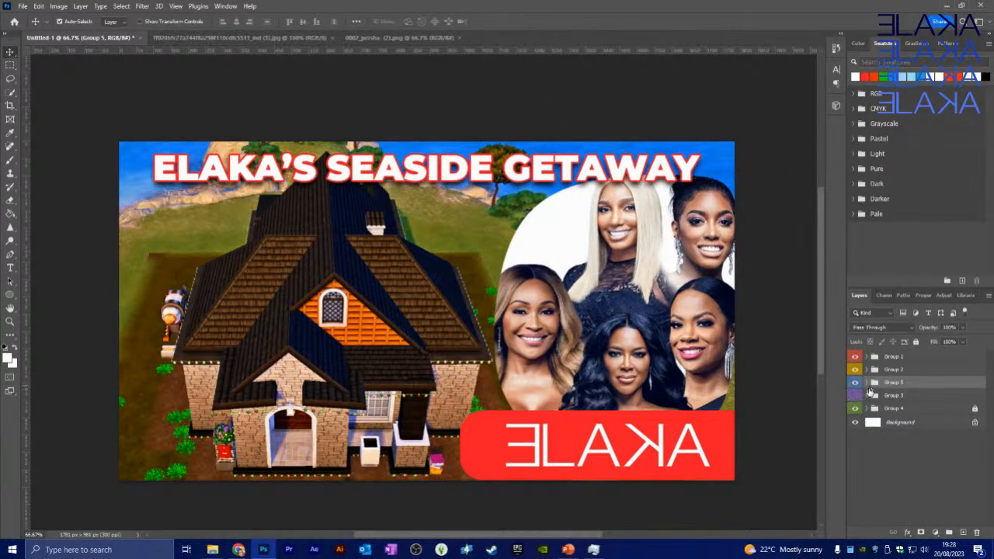
Try Ellipse 1 inside Group 5 with no fill, and set its fill back to white.
click(866, 383)
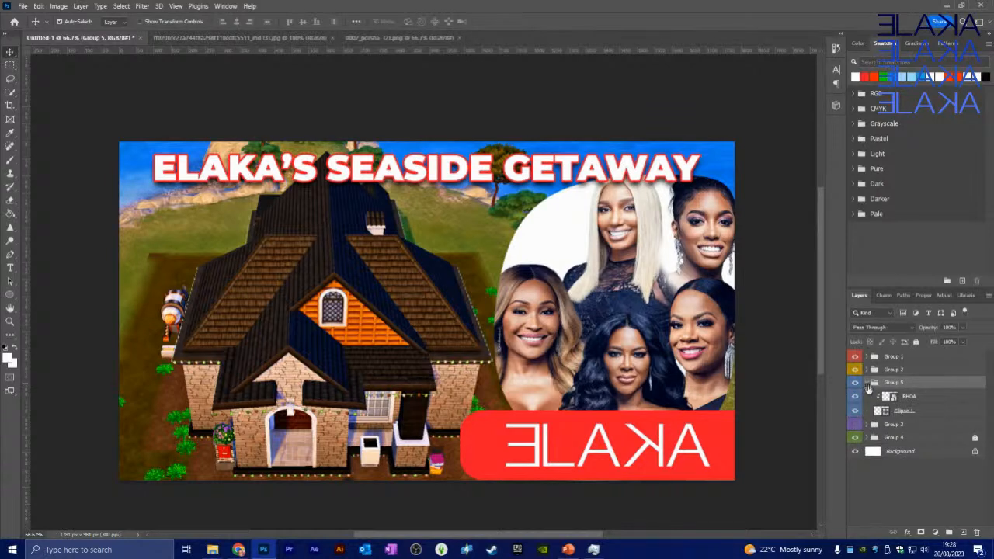
click(915, 415)
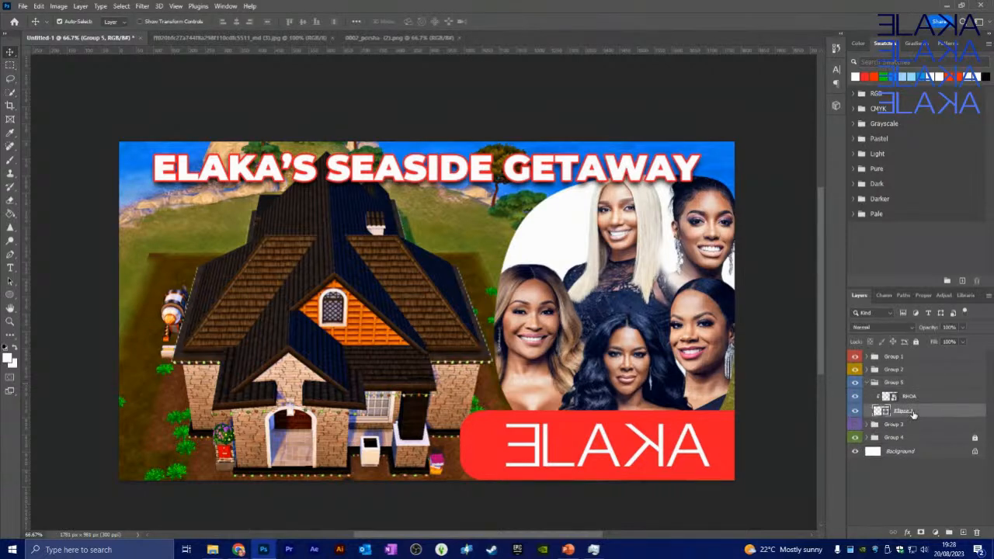
click(9, 298)
click(116, 21)
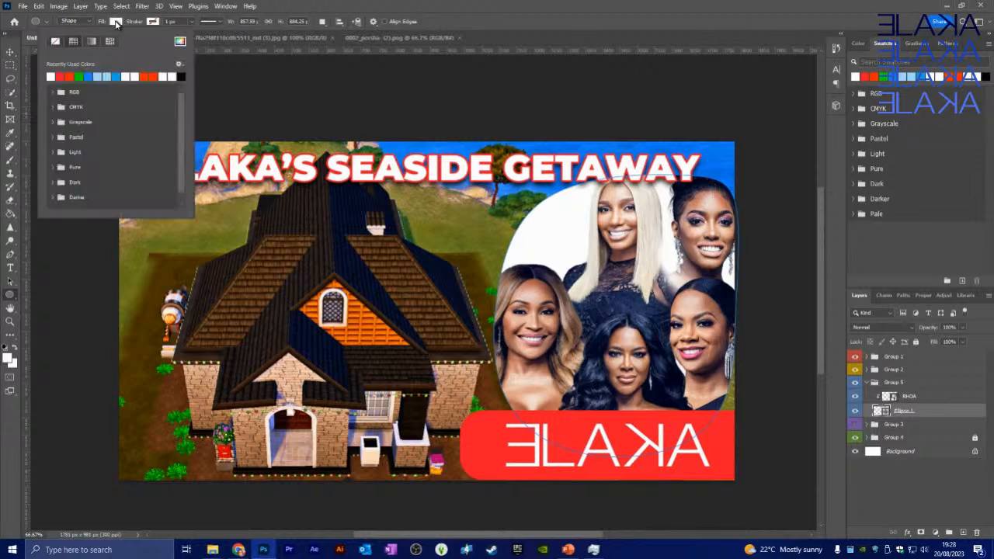
click(56, 43)
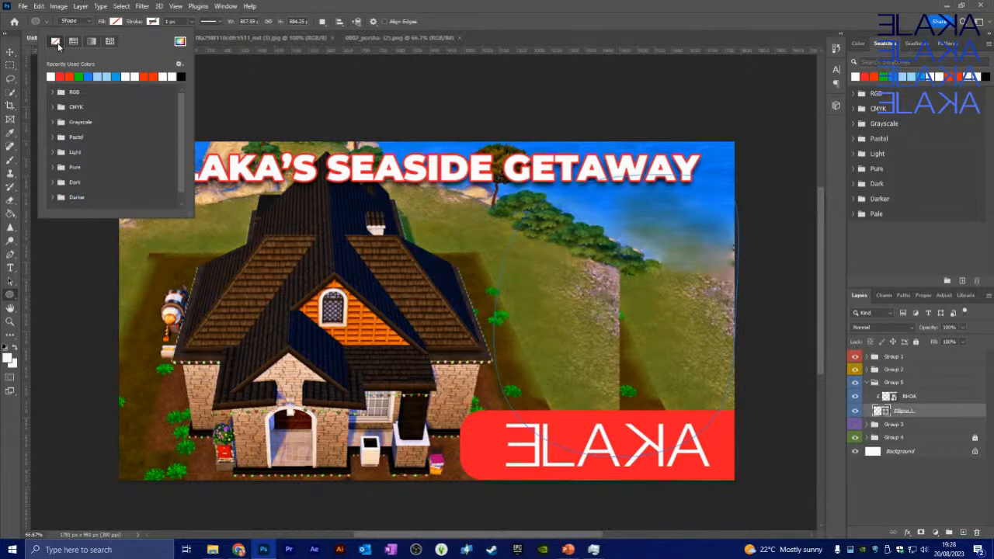
click(51, 75)
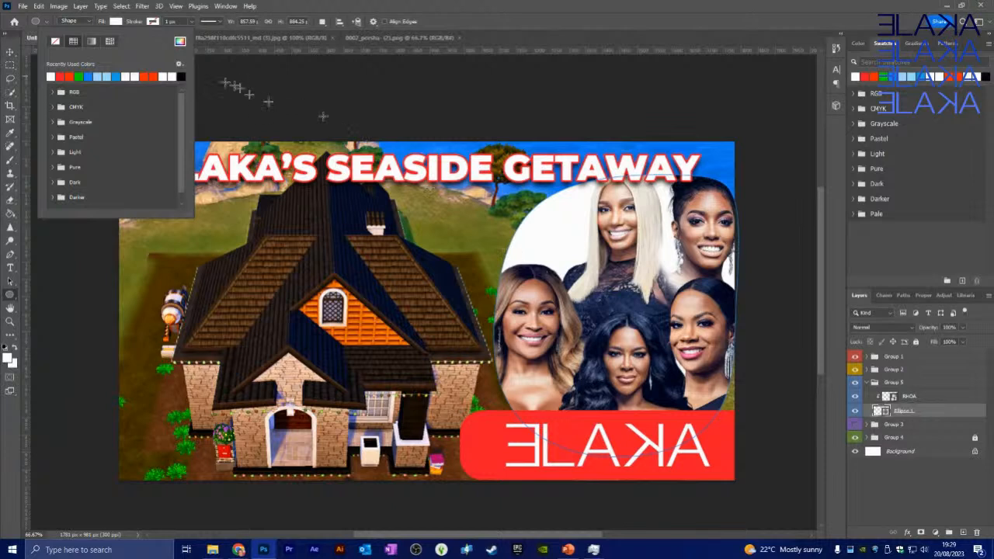
click(10, 52)
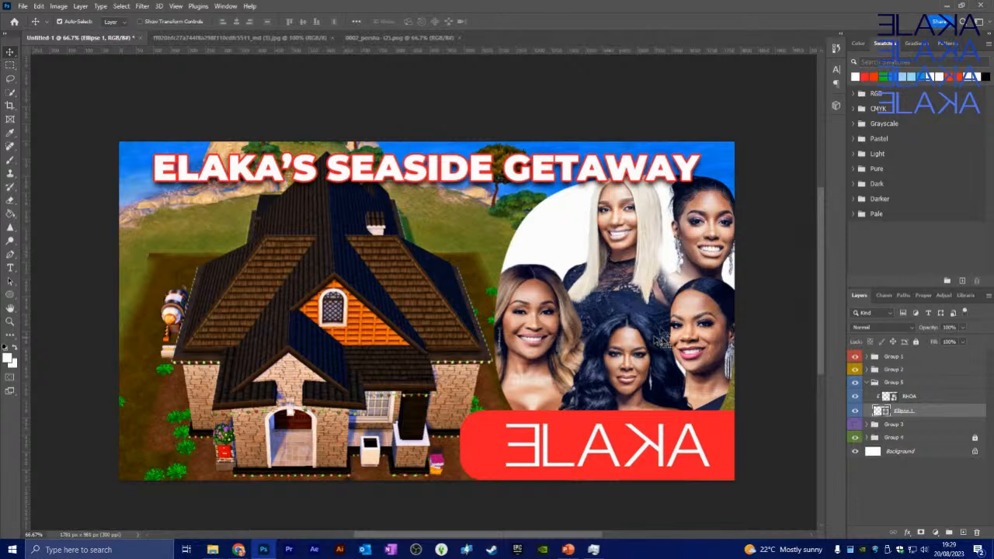
Duplicate the RHOA and Ellipse 1 layers, convert the copies into one smart object and hide the originals.
ctrl+click(915, 400)
right_click(915, 398)
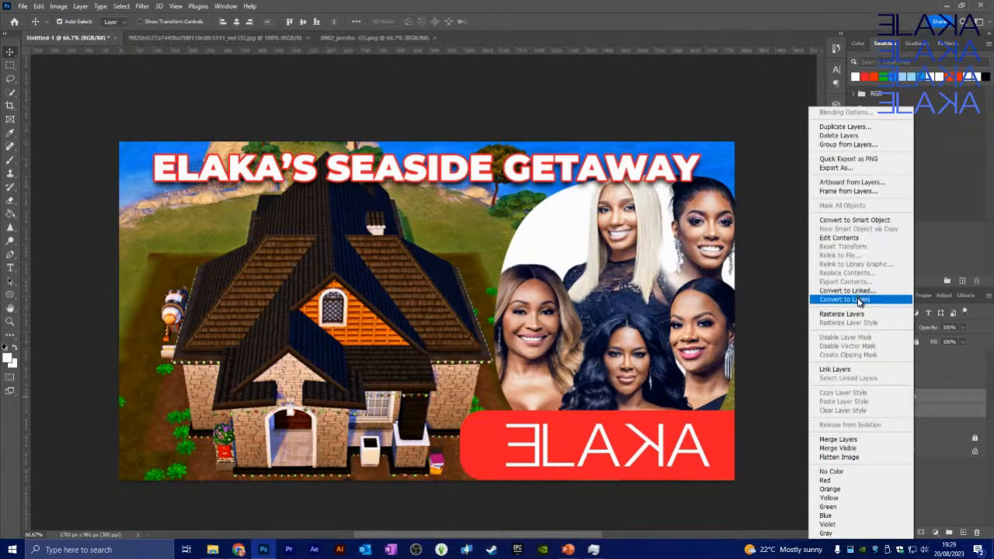
click(845, 127)
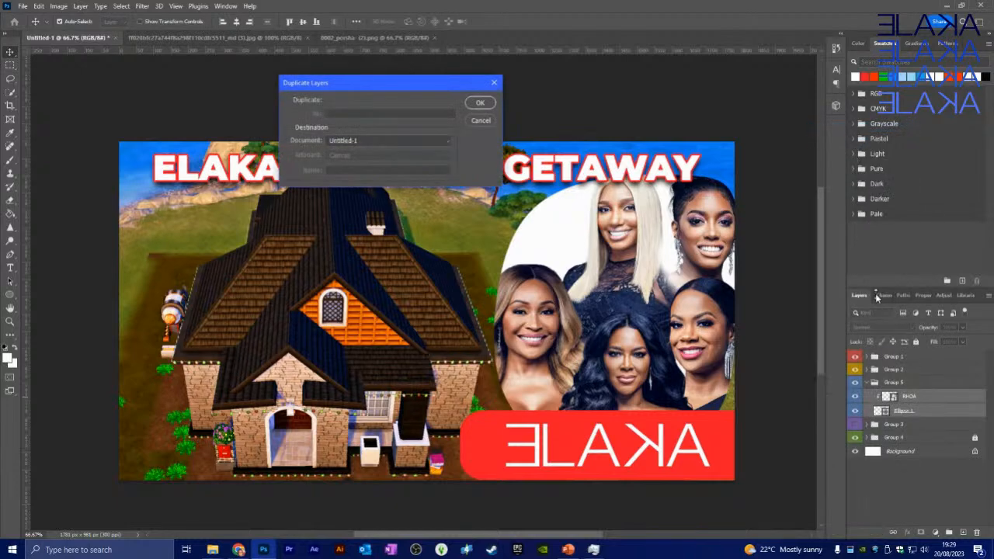
click(481, 103)
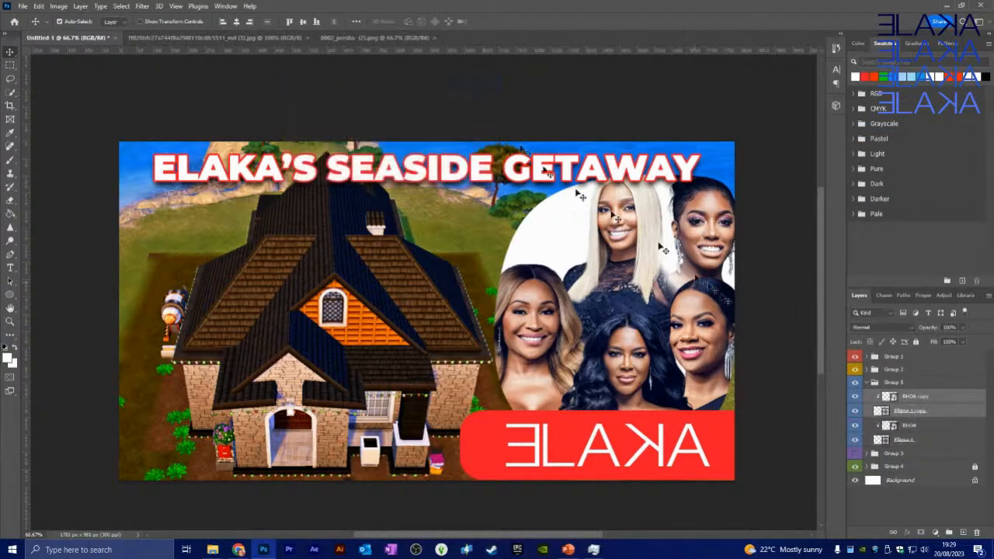
right_click(920, 398)
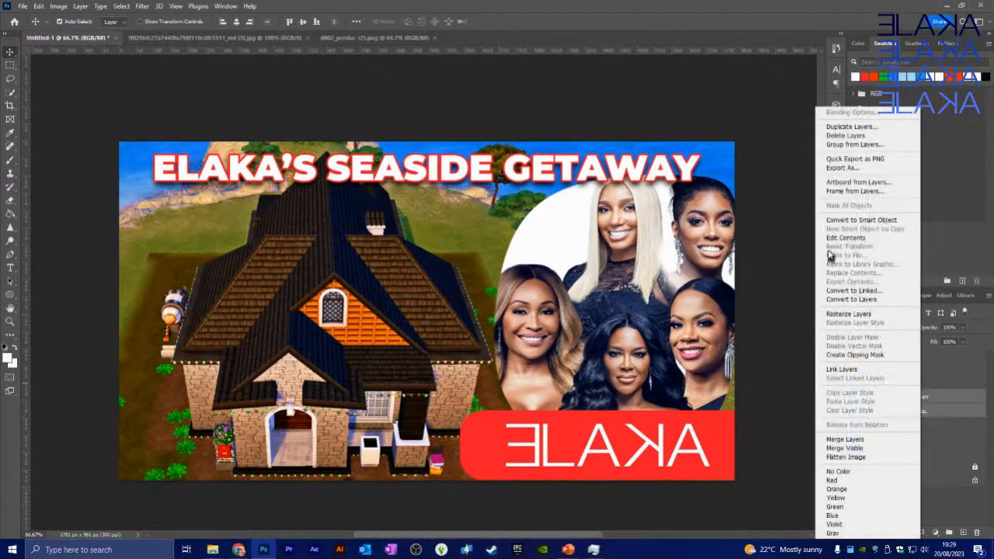
click(876, 220)
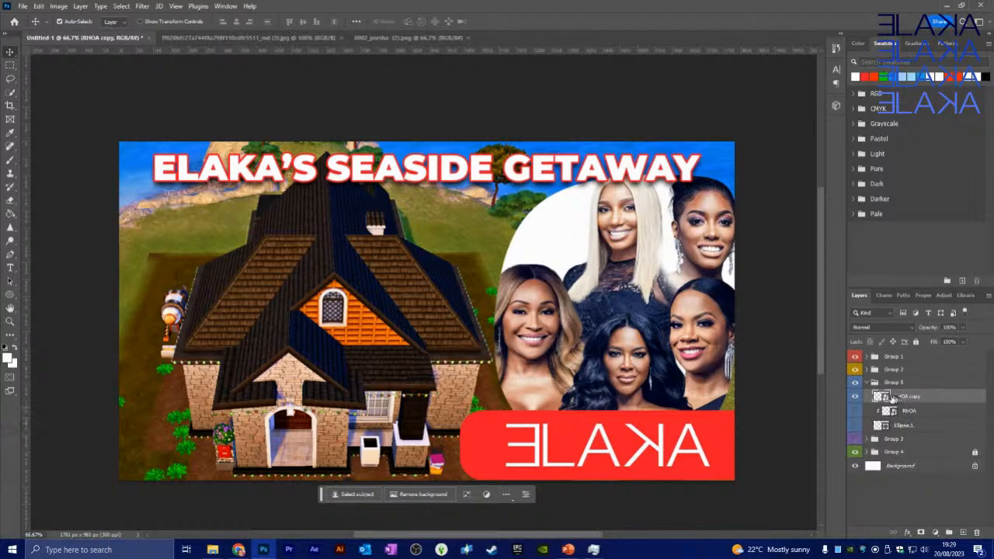
right_click(909, 397)
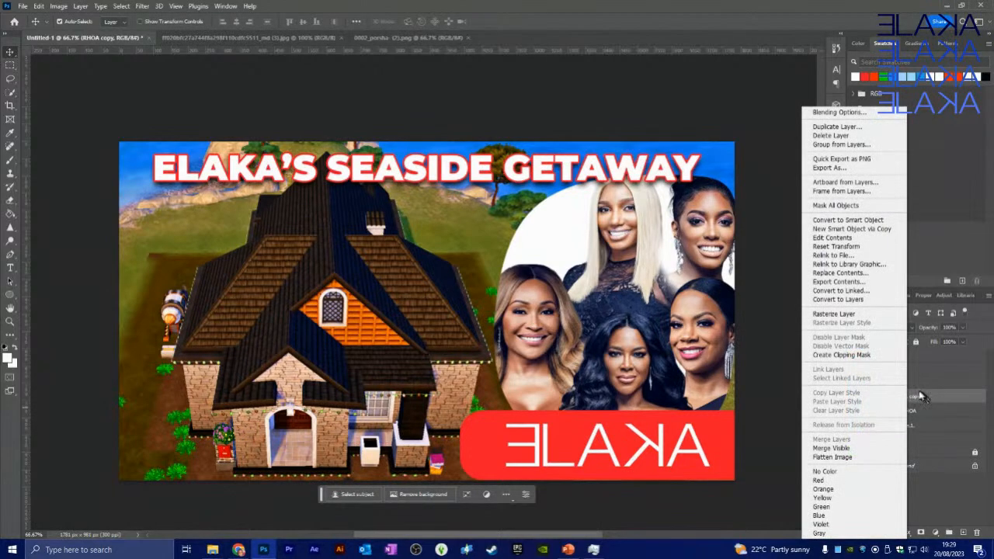
click(850, 457)
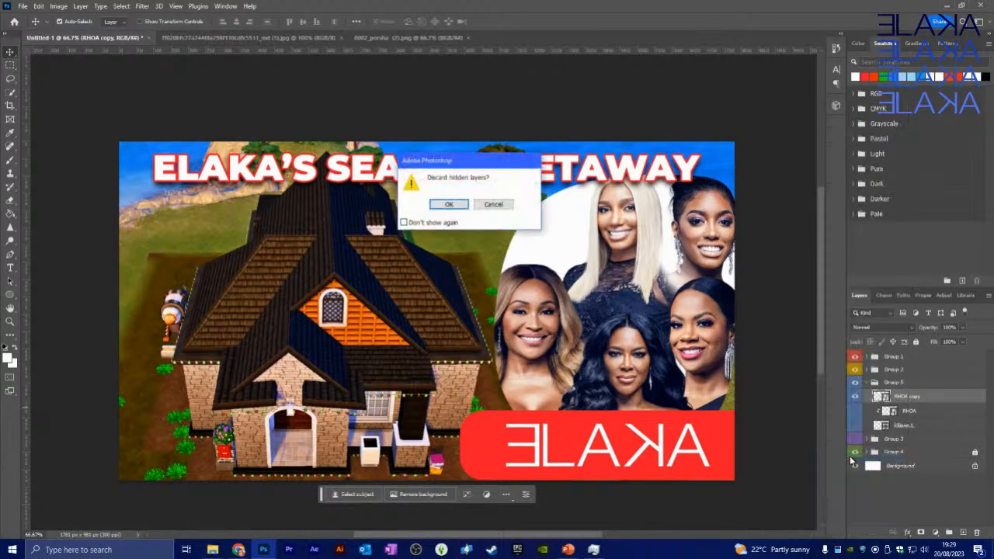
click(501, 205)
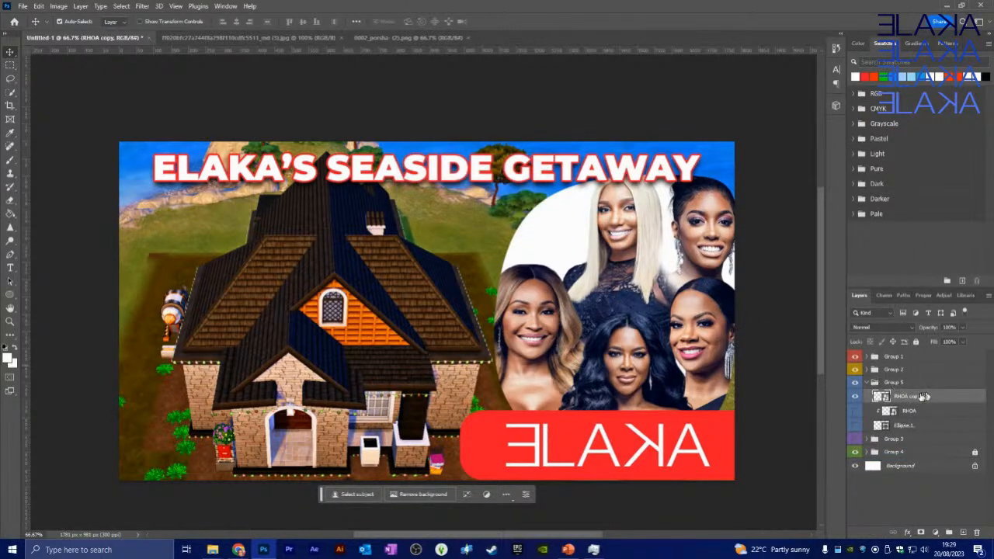
right_click(917, 396)
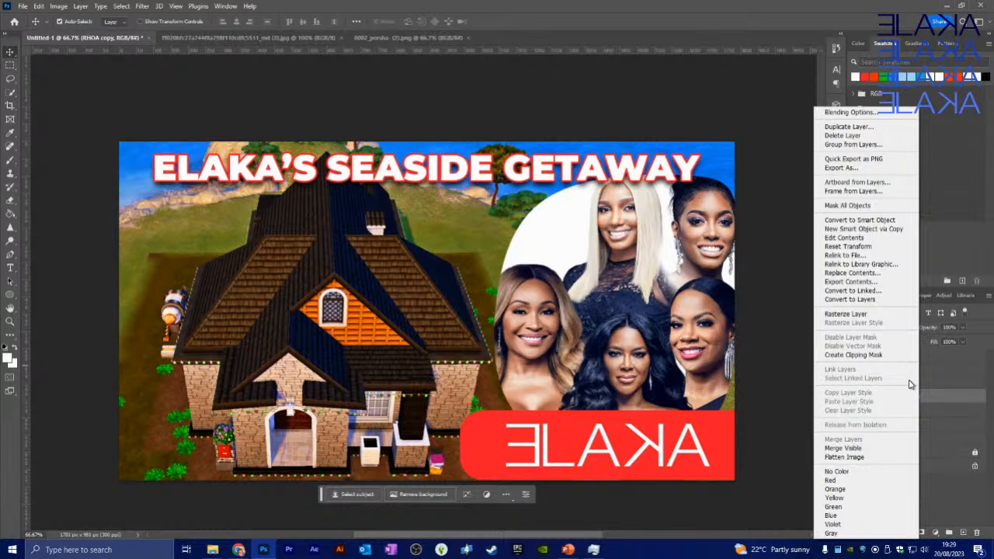
click(853, 247)
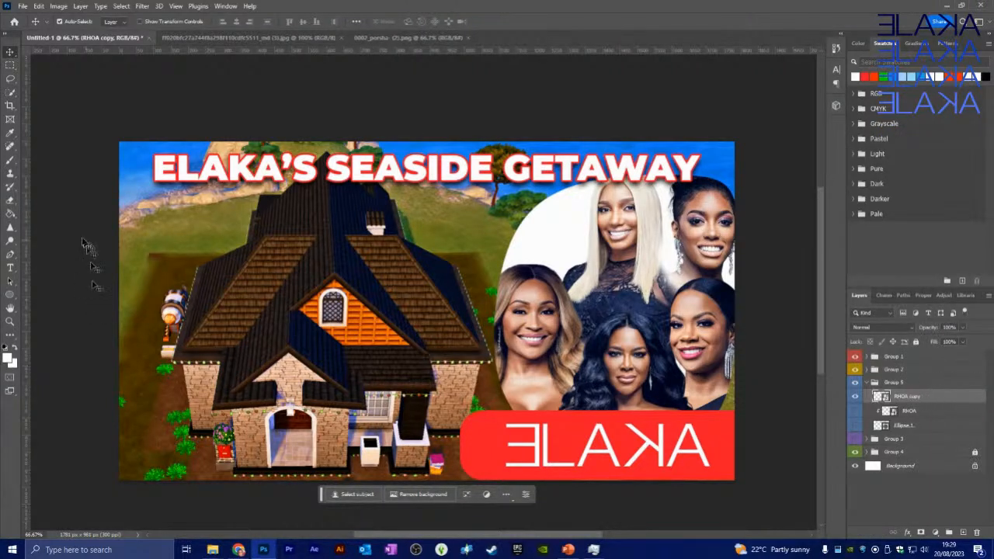
Use the Magic Eraser on the RHOA copy smart object and accept its rasterization.
click(11, 202)
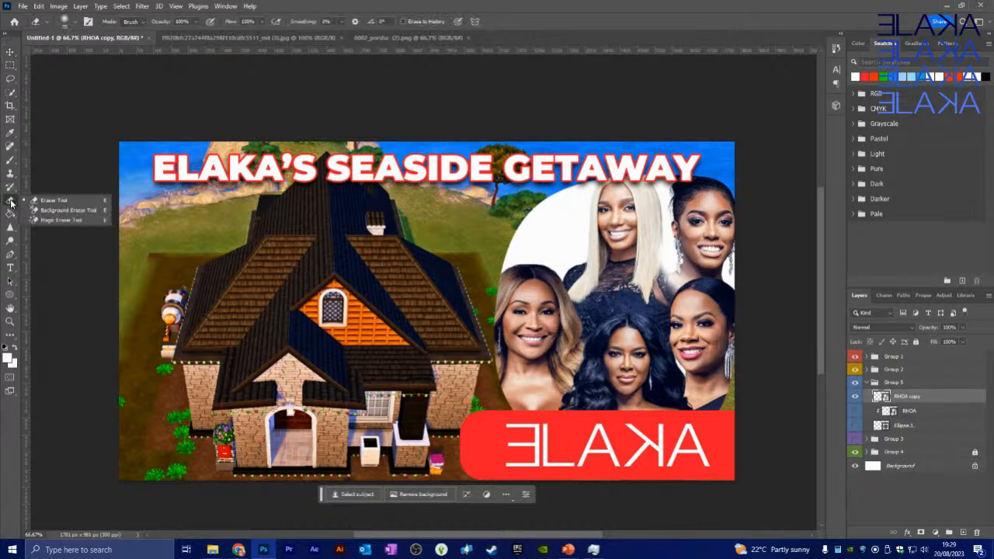
click(54, 221)
click(547, 251)
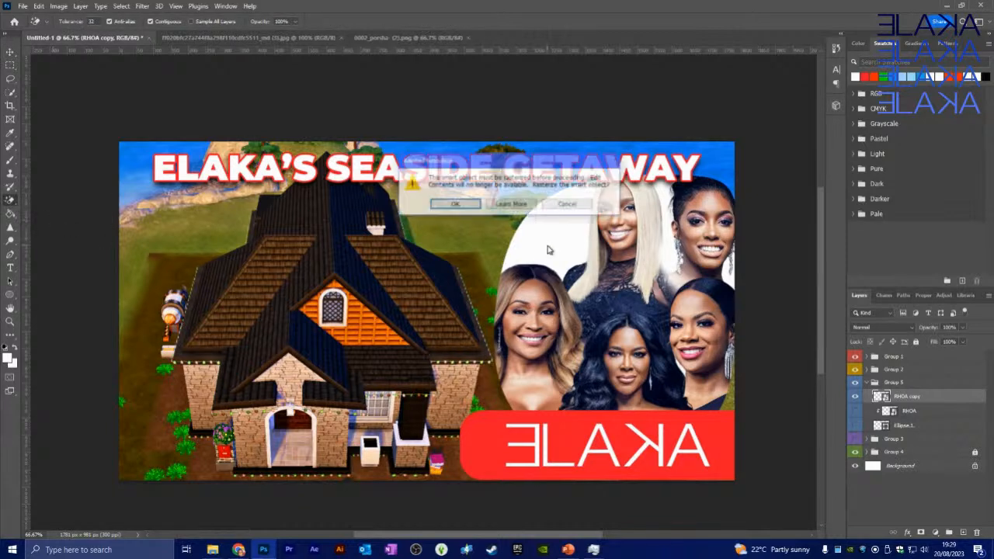
click(455, 204)
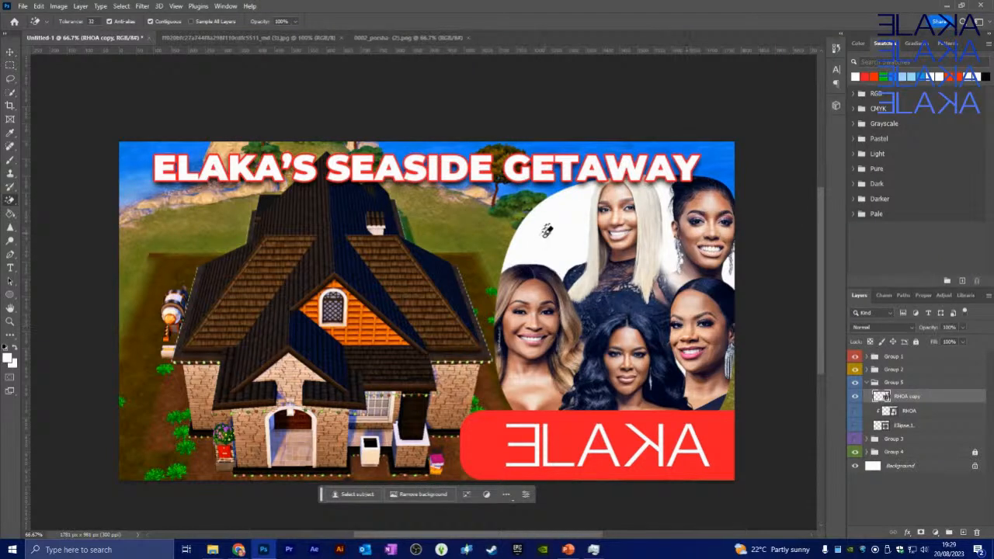
Try erasing the white area behind the portraits with the Magic Eraser, and undo the erase.
click(543, 241)
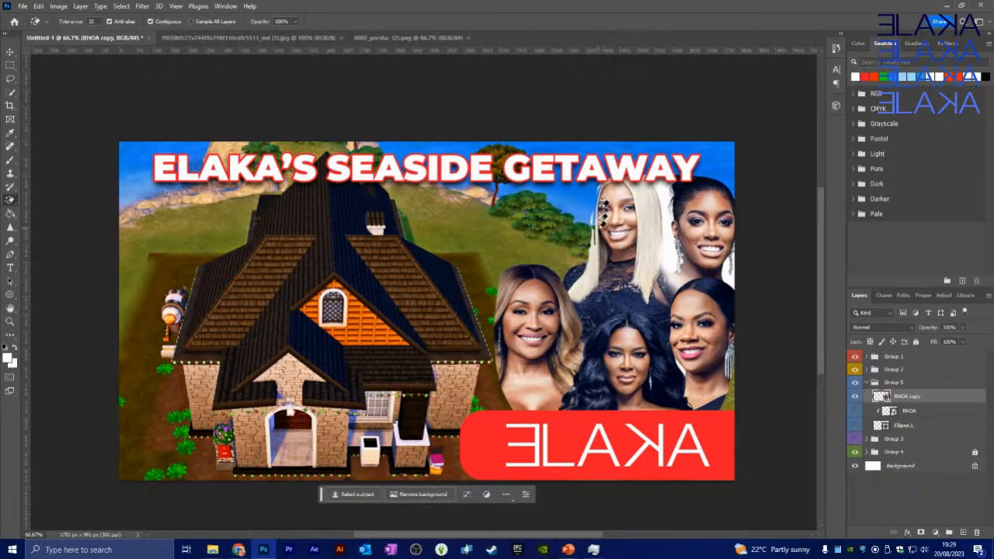
key(ctrl+z)
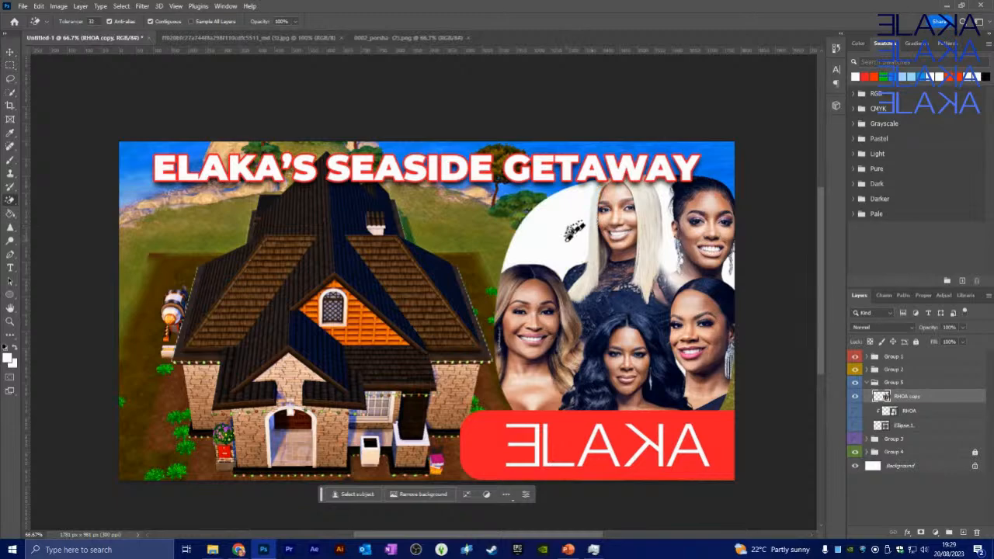
scroll(591, 249, up, 1)
scroll(583, 296, up, 5)
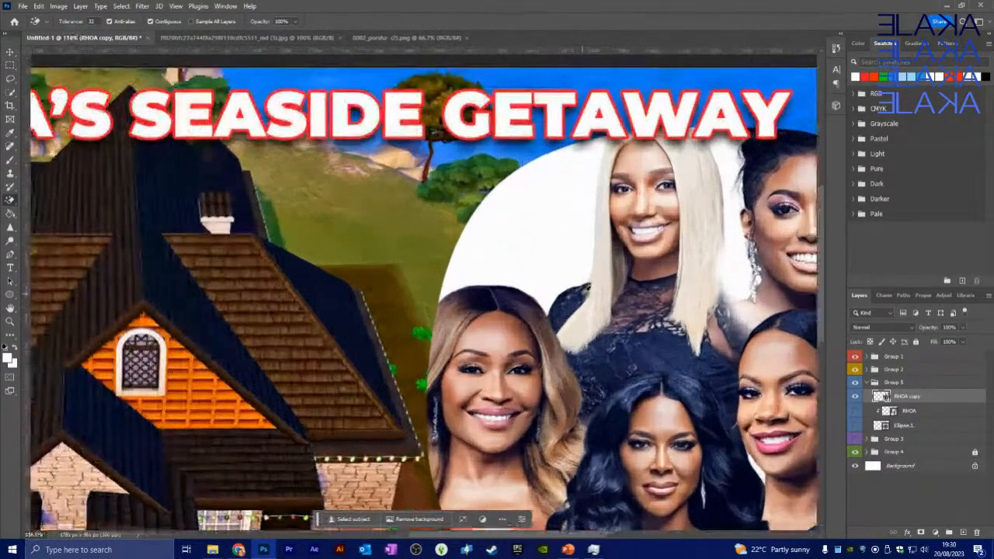
scroll(579, 299, down, 3)
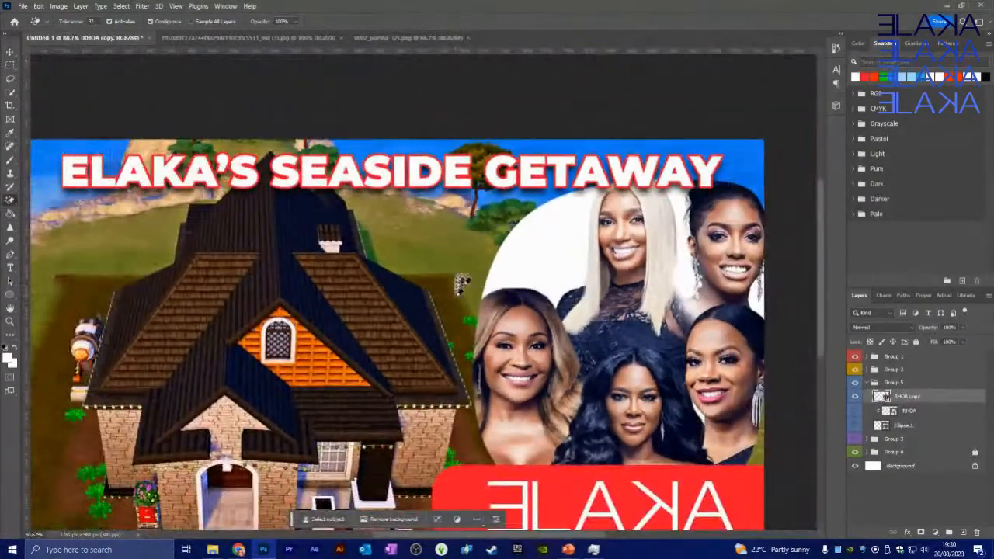
Move the contextual task bar above the canvas and remove the RHOA copy layer's background.
click(10, 54)
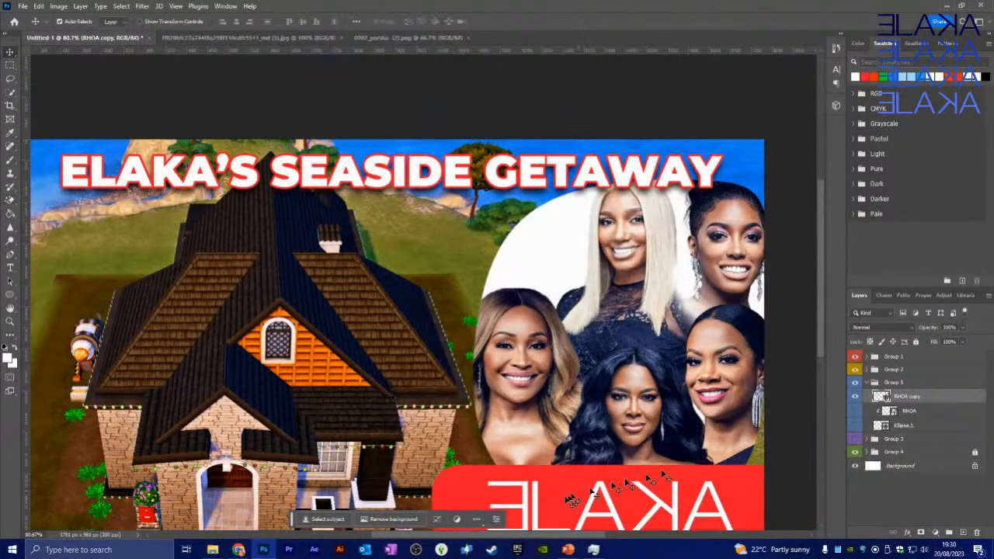
click(293, 525)
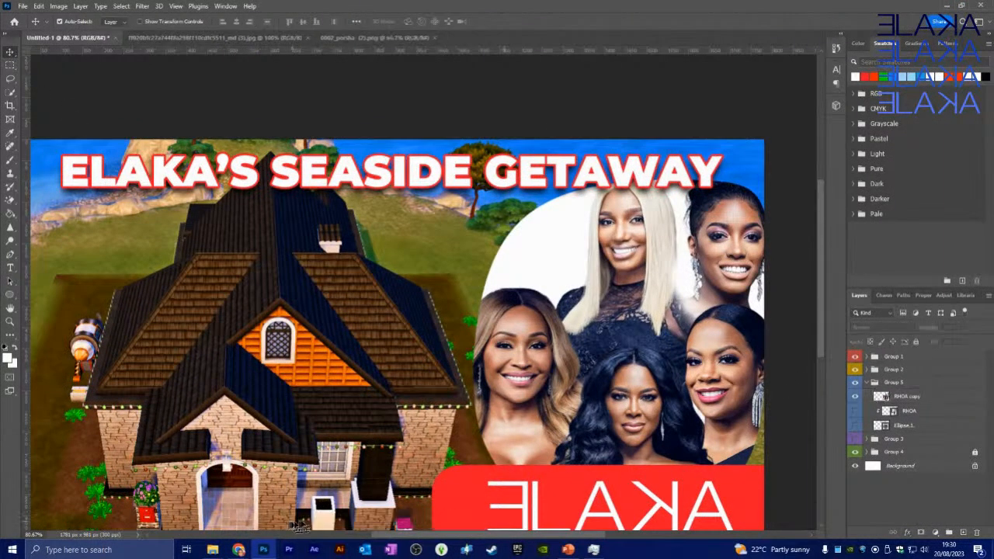
click(626, 227)
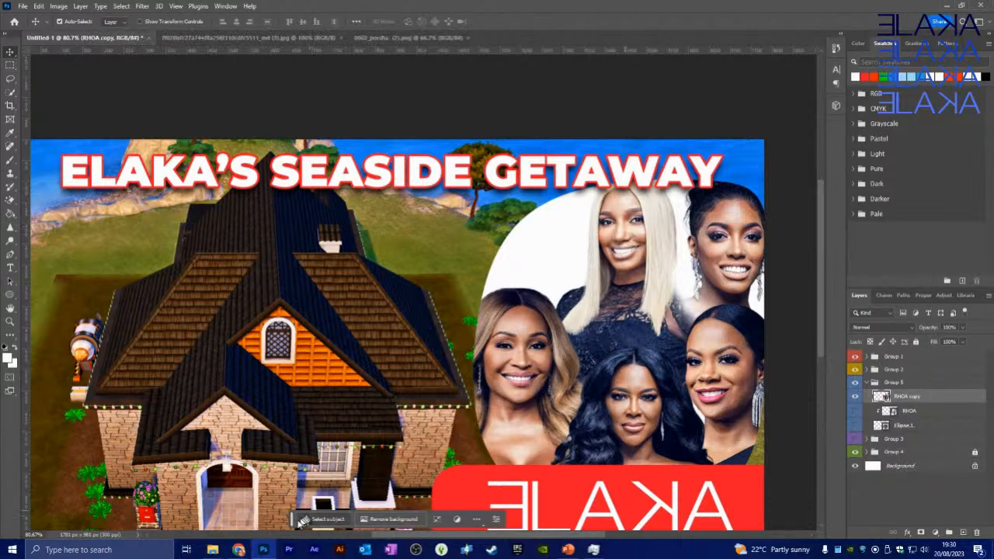
drag(298, 518, 512, 95)
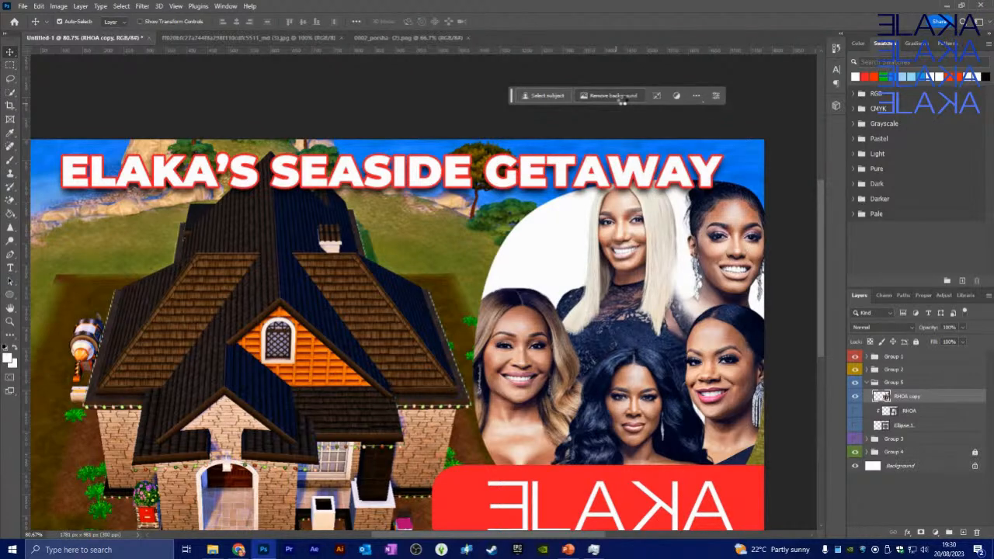
click(615, 96)
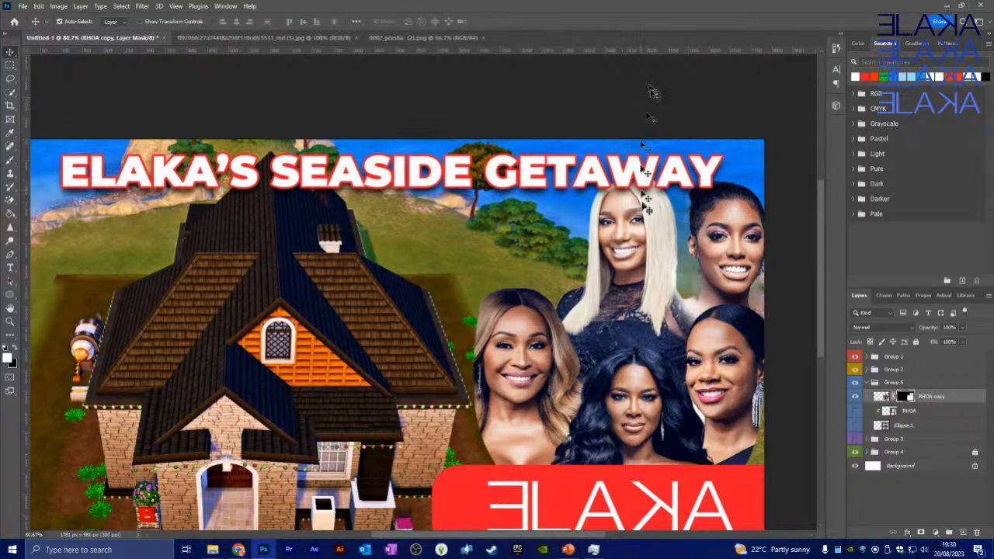
Try different positions for the cut-out RHOA copy portraits between the title and the red banner.
mouse_move(629, 245)
mouse_down()
mouse_move(575, 260)
mouse_move(633, 260)
mouse_up()
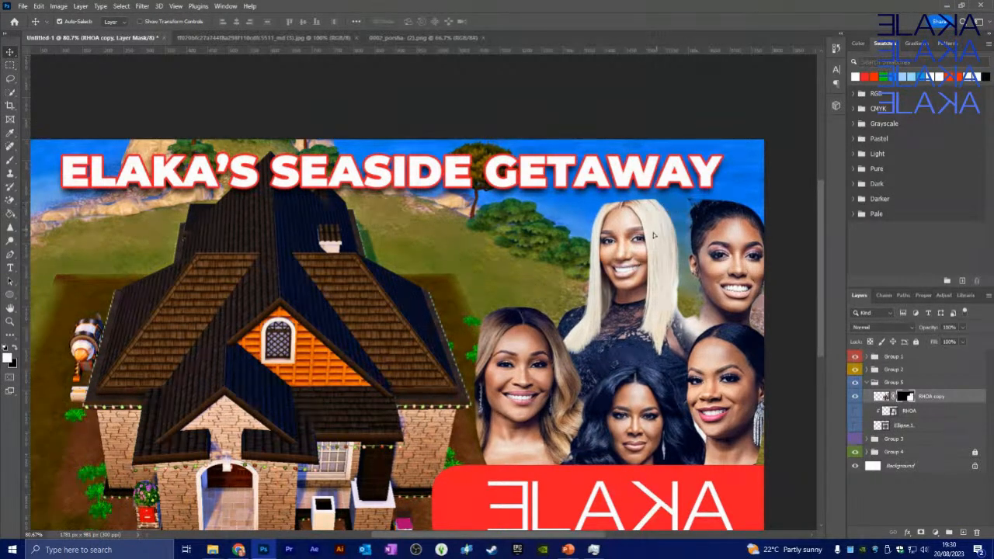
drag(661, 207, 651, 216)
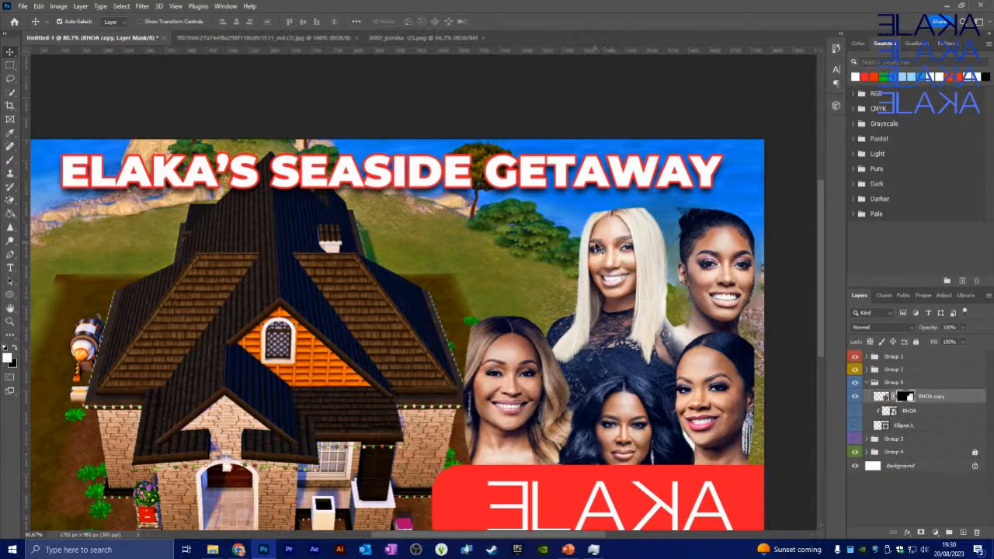
drag(625, 307, 641, 241)
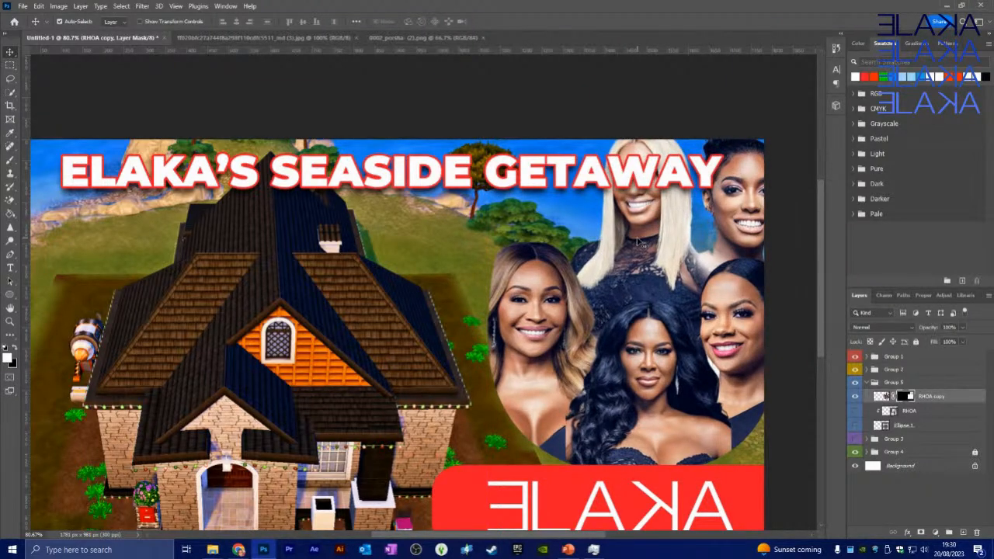
mouse_move(649, 268)
mouse_down()
mouse_move(571, 277)
mouse_move(651, 265)
mouse_up()
Hide the RHOA copy layer, show the RHOA and Ellipse 1 layers, and duplicate RHOA as RHOA copy 2.
drag(856, 397, 857, 426)
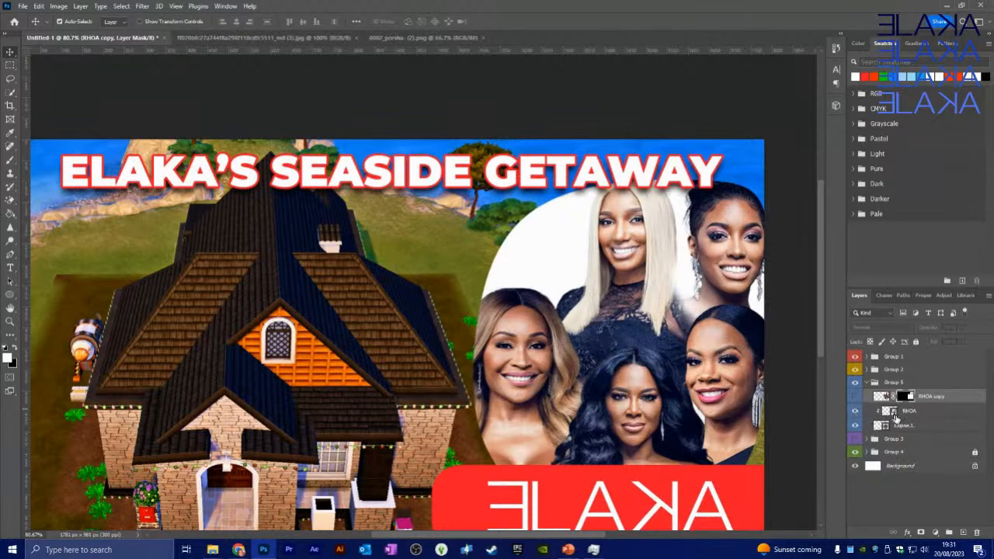
click(907, 412)
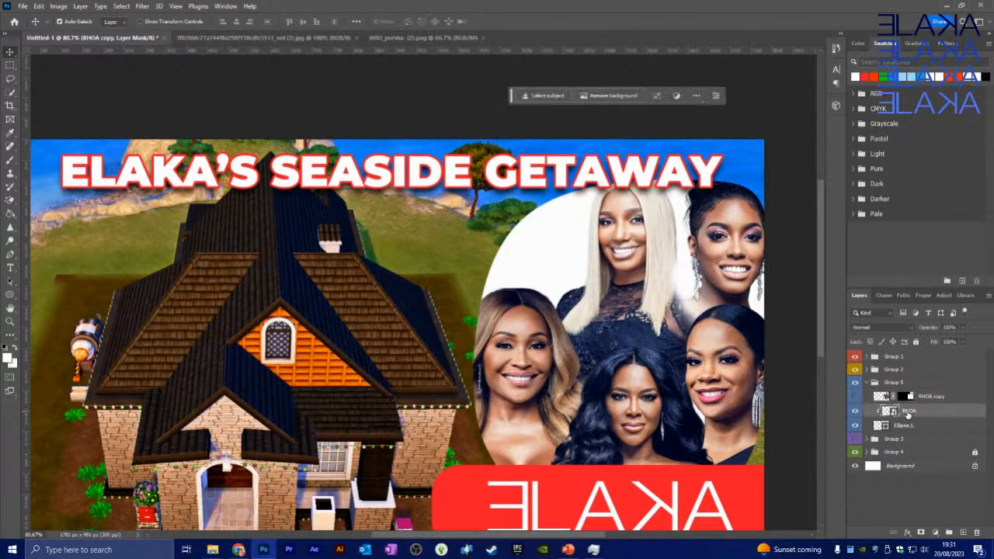
right_click(909, 413)
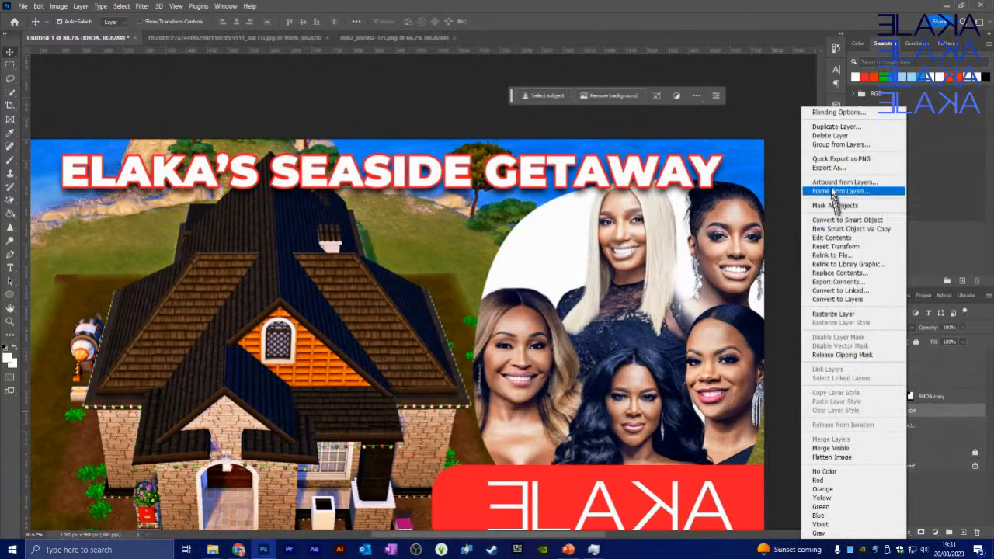
click(842, 131)
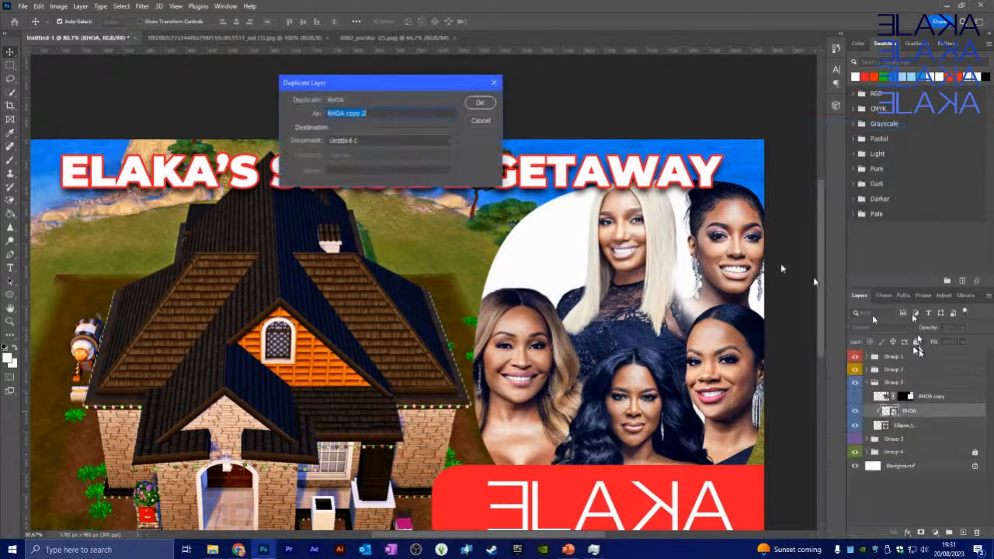
click(480, 103)
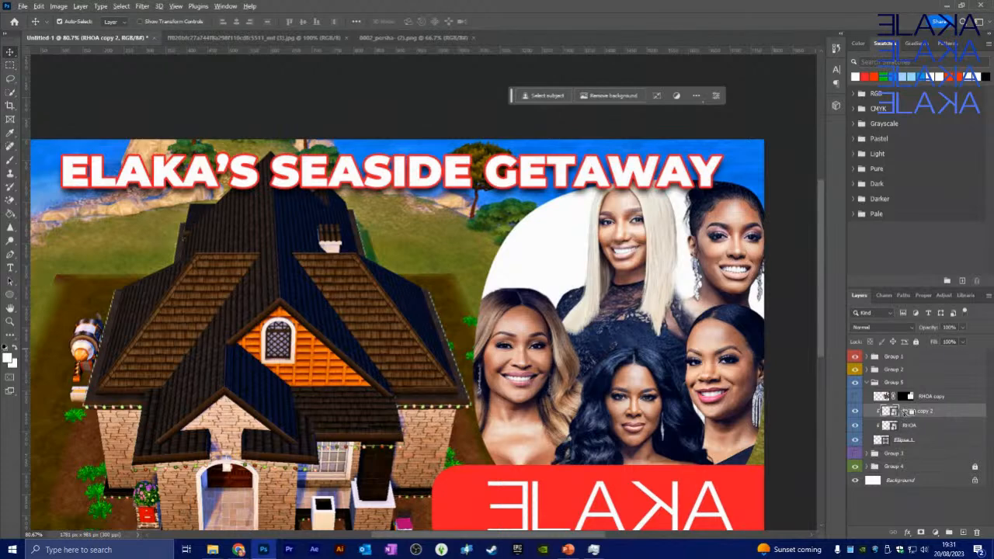
Release RHOA copy 2 from its clipping mask, hide RHOA and Ellipse 1, and move the copy over the house.
alt+click(905, 417)
click(856, 440)
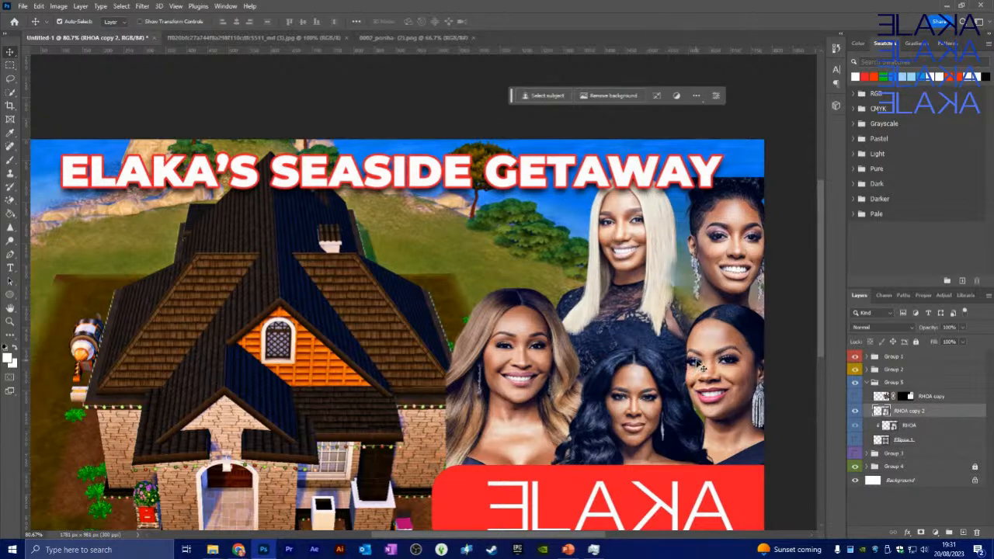
drag(722, 373, 366, 329)
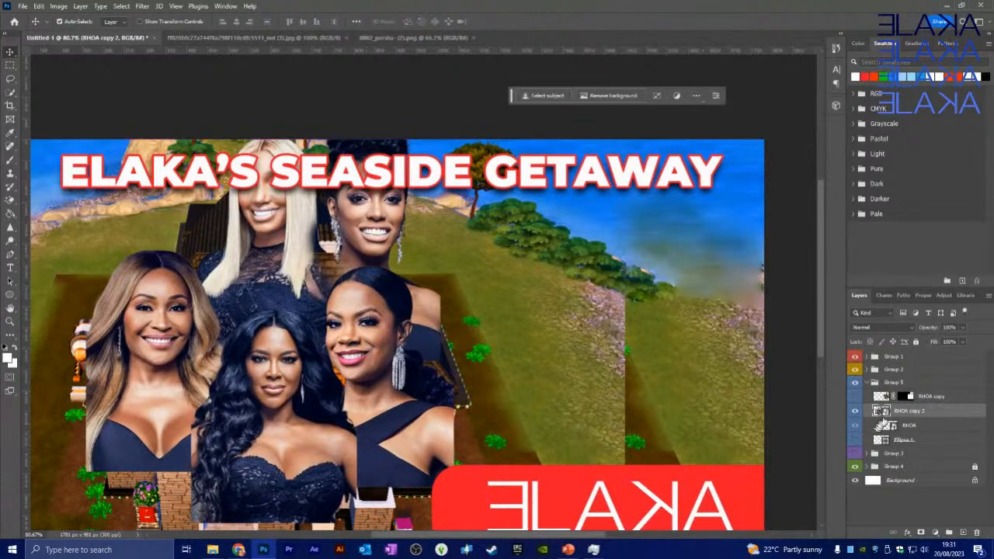
Open the contents of the RHOA copy 2 smart object and scale all portrait layers to 83.82% about their centre.
double_click(885, 414)
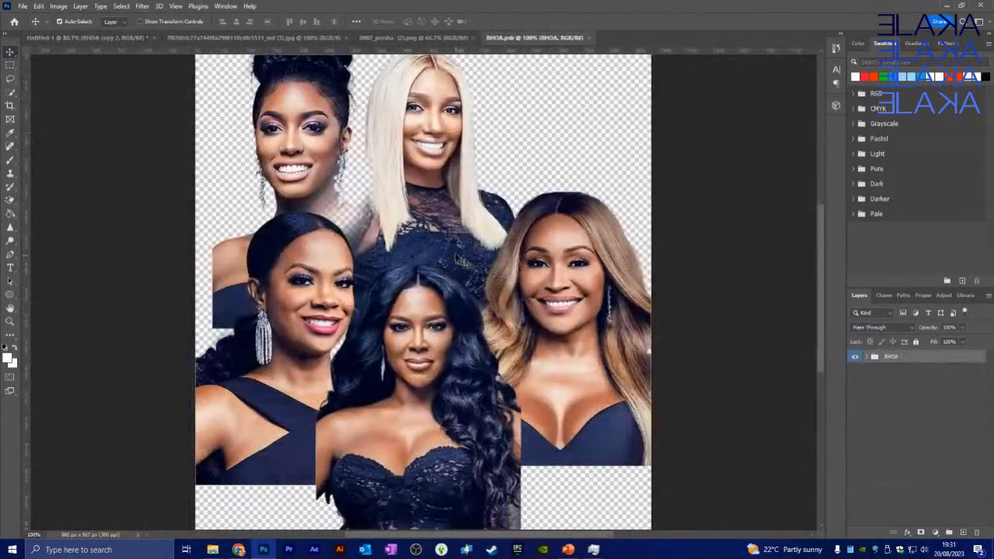
scroll(514, 273, down, 3)
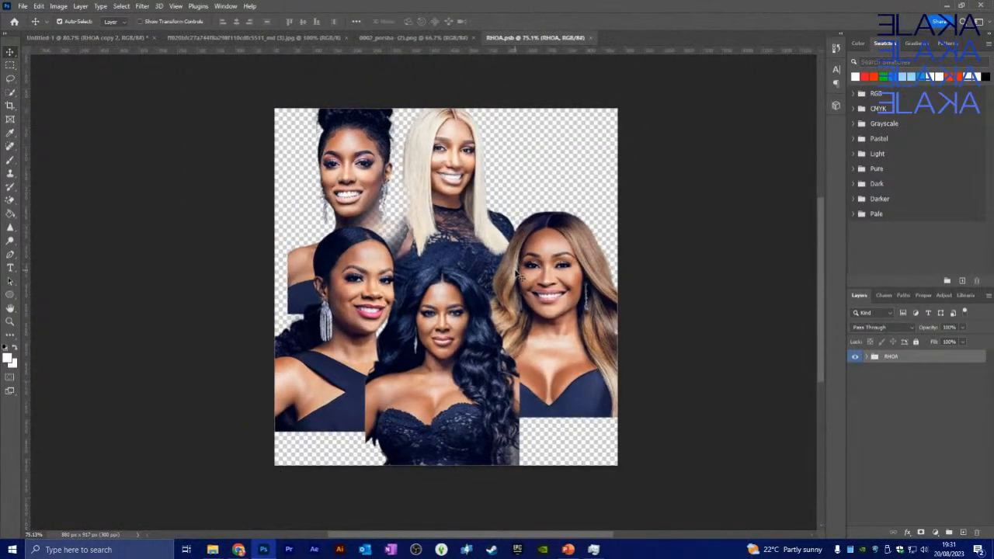
drag(223, 90, 666, 492)
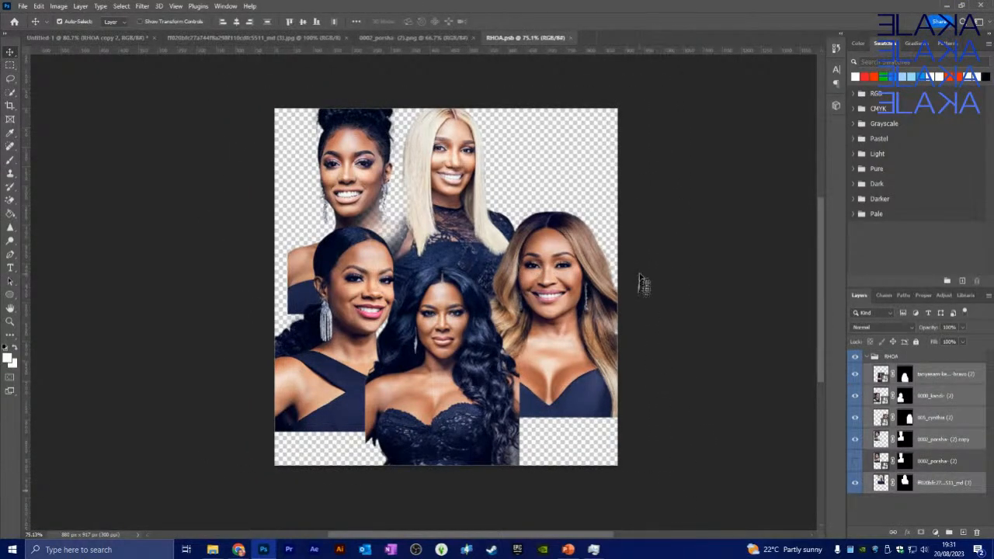
key(ctrl+t)
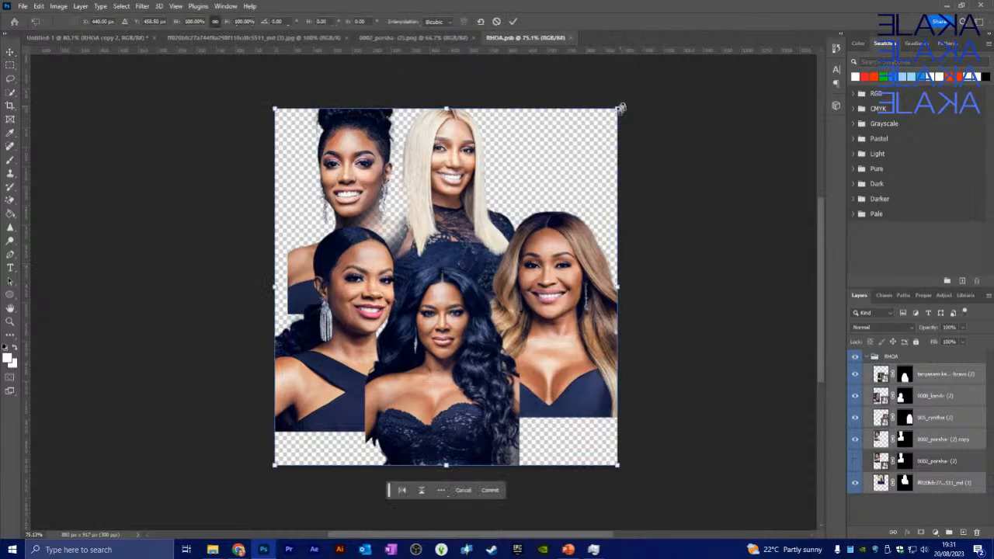
drag(619, 106, 597, 125)
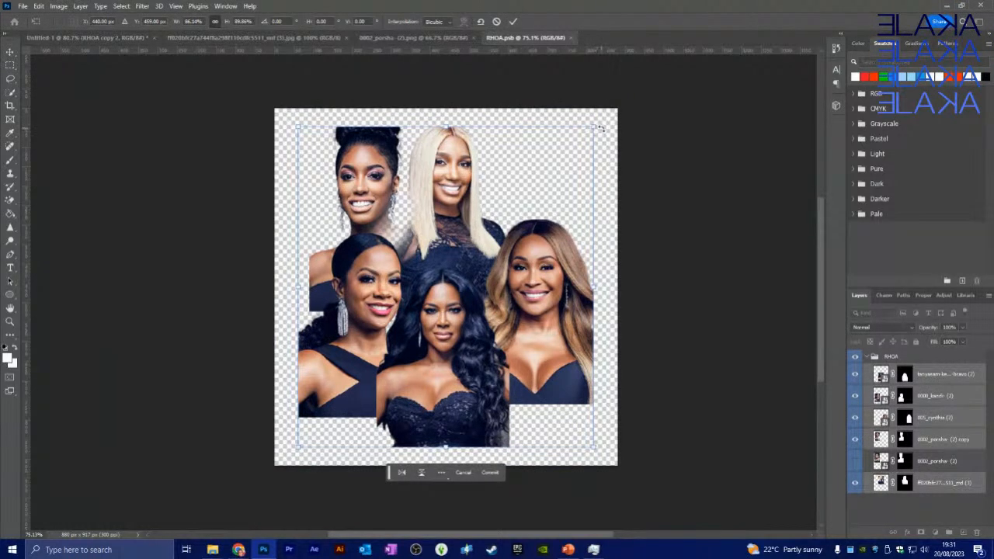
key(ctrl+z)
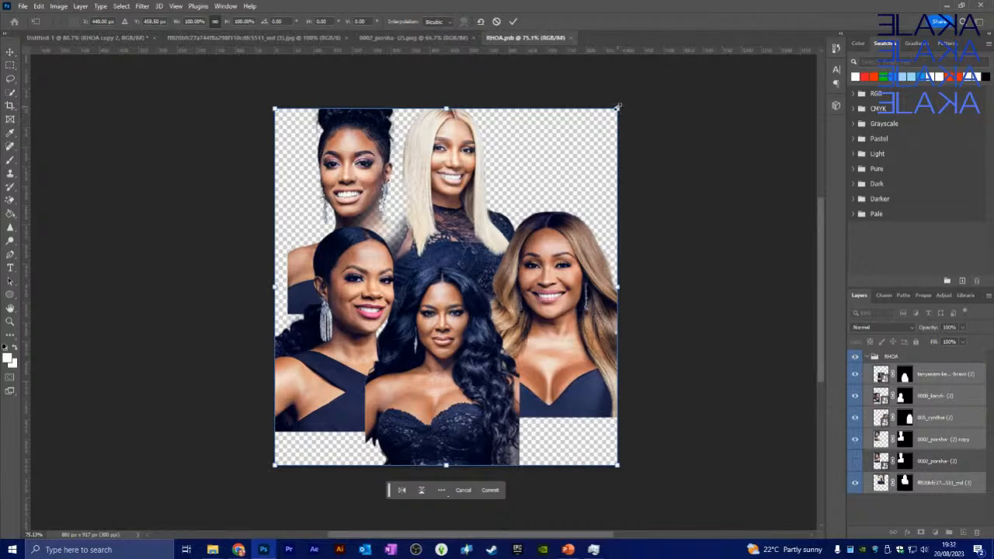
drag(618, 105, 593, 138)
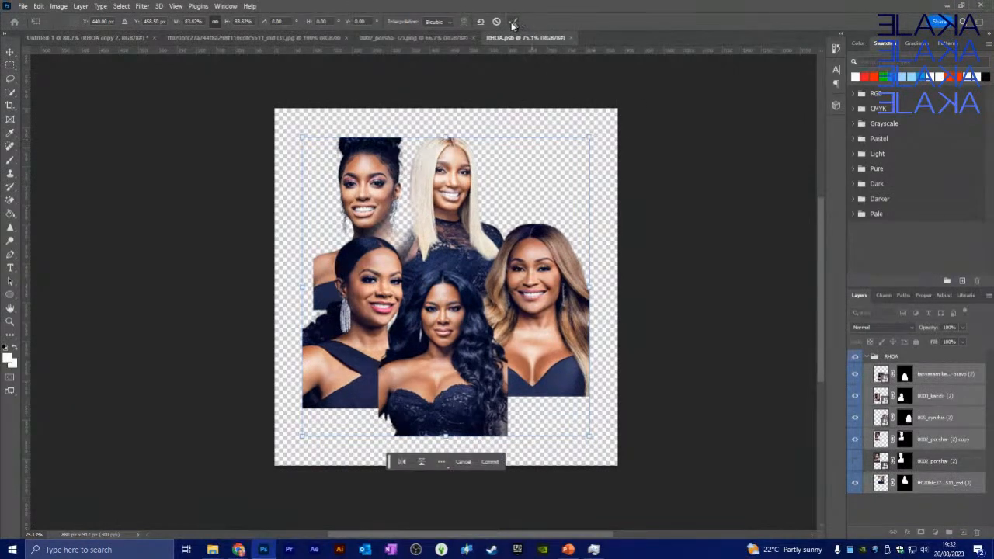
click(512, 23)
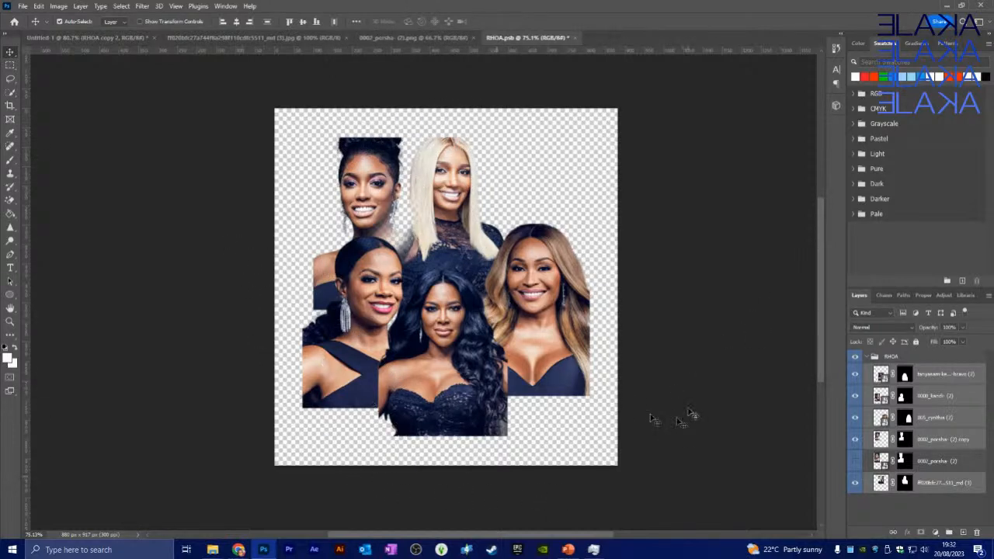
Duplicate all the selected portrait layers within RHOA.psb and convert the copies into one smart object.
right_click(929, 379)
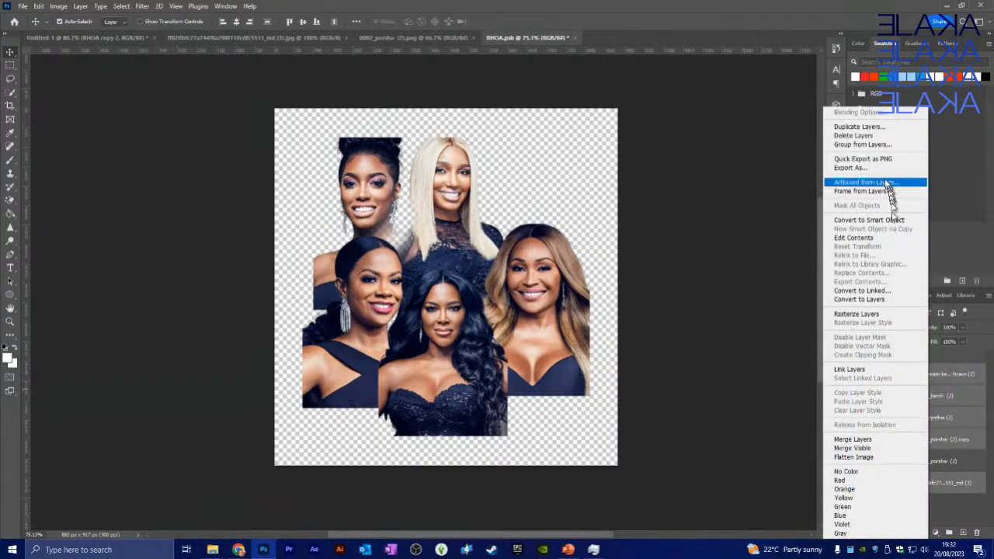
click(859, 127)
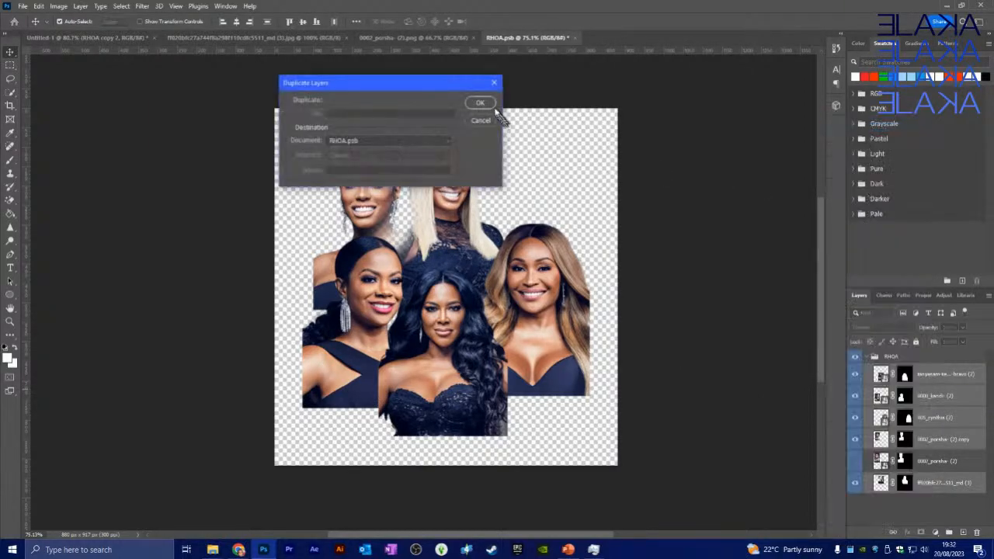
click(482, 104)
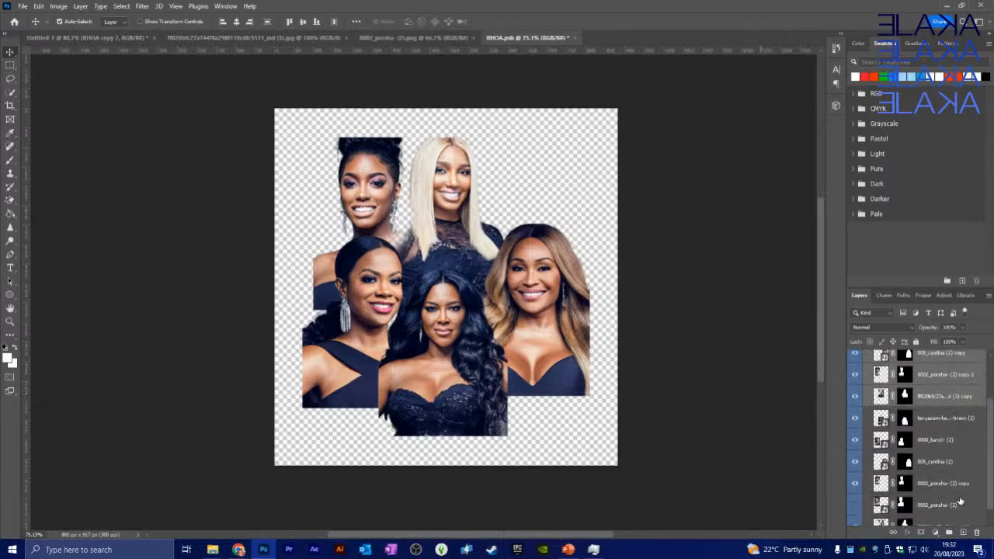
right_click(929, 420)
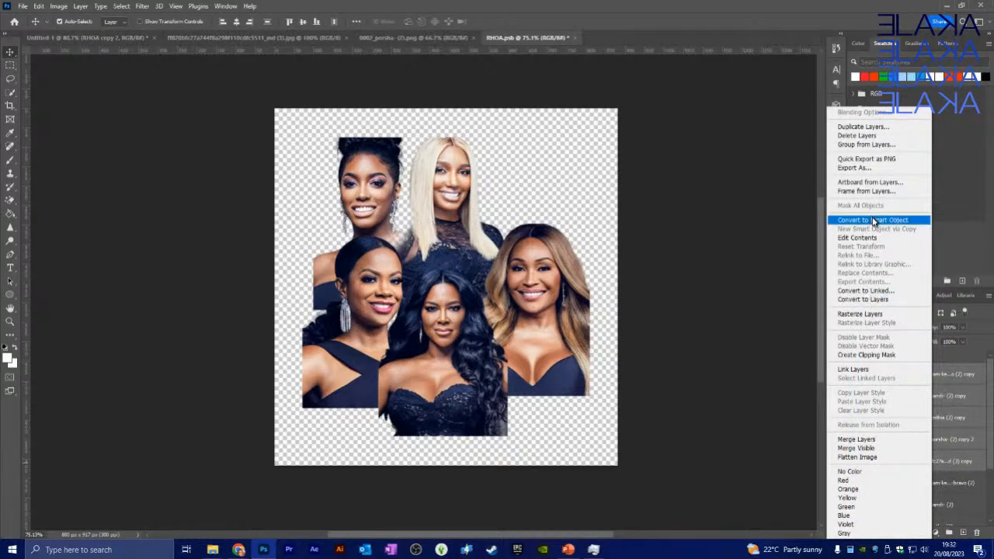
click(872, 219)
Rasterize the combined portraits smart object through the Magic Eraser and hide the individual portrait layers beneath it.
right_click(912, 374)
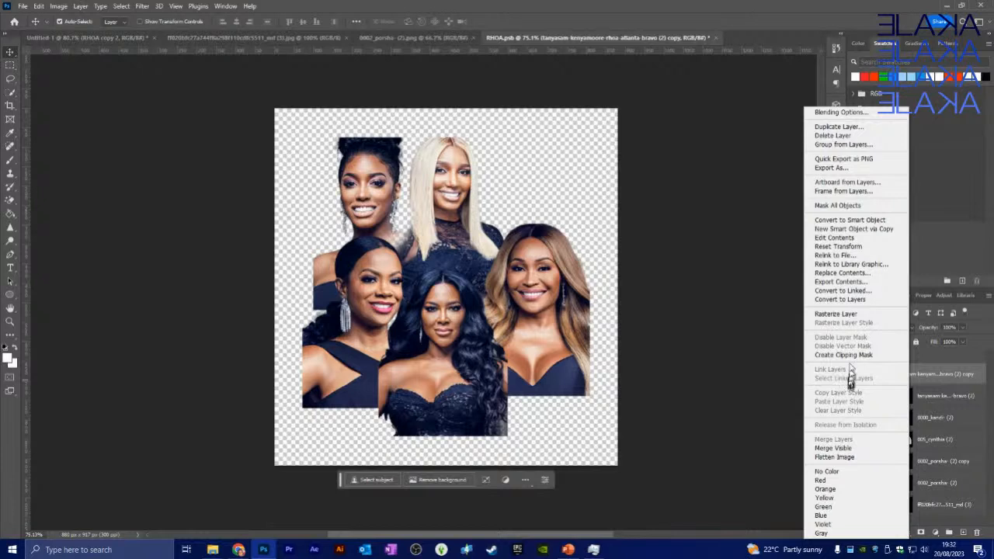
click(11, 208)
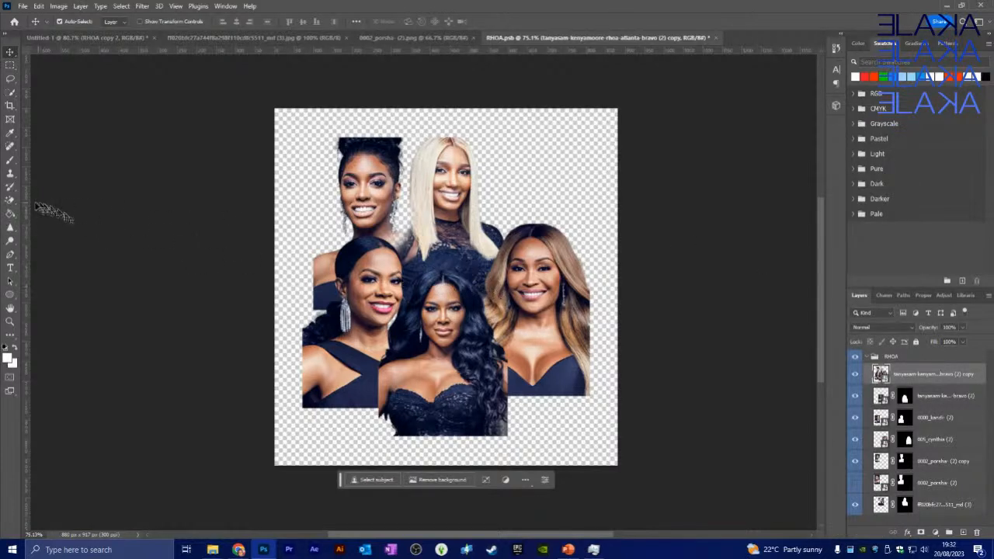
click(11, 200)
click(498, 256)
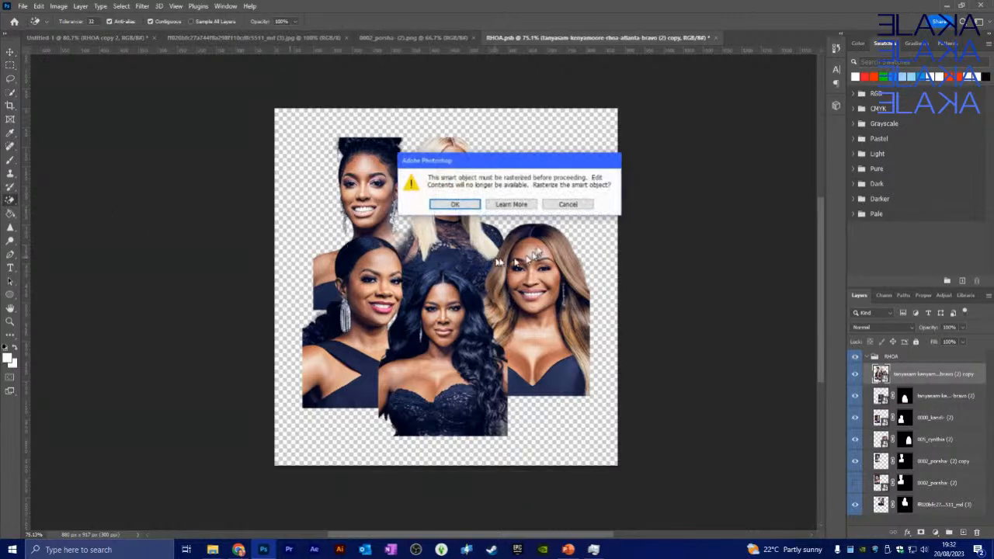
click(468, 203)
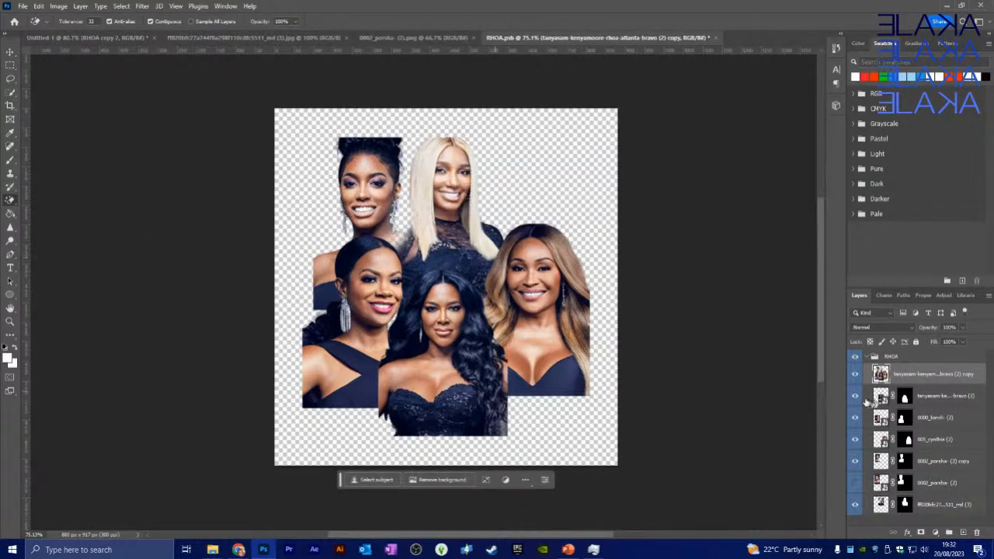
drag(857, 422, 857, 505)
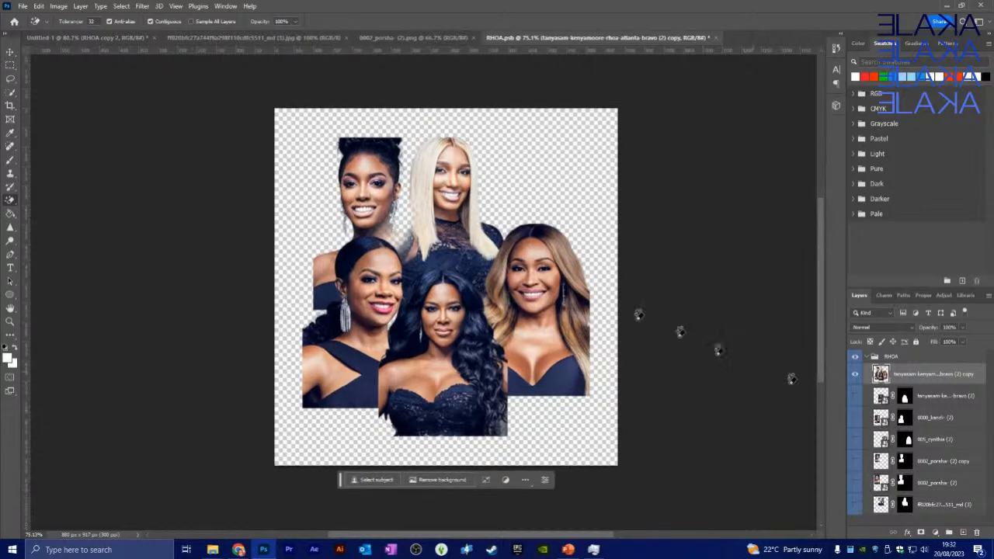
Shift the combined portraits layer slightly with the Move tool and bring it back to its starting place.
click(10, 52)
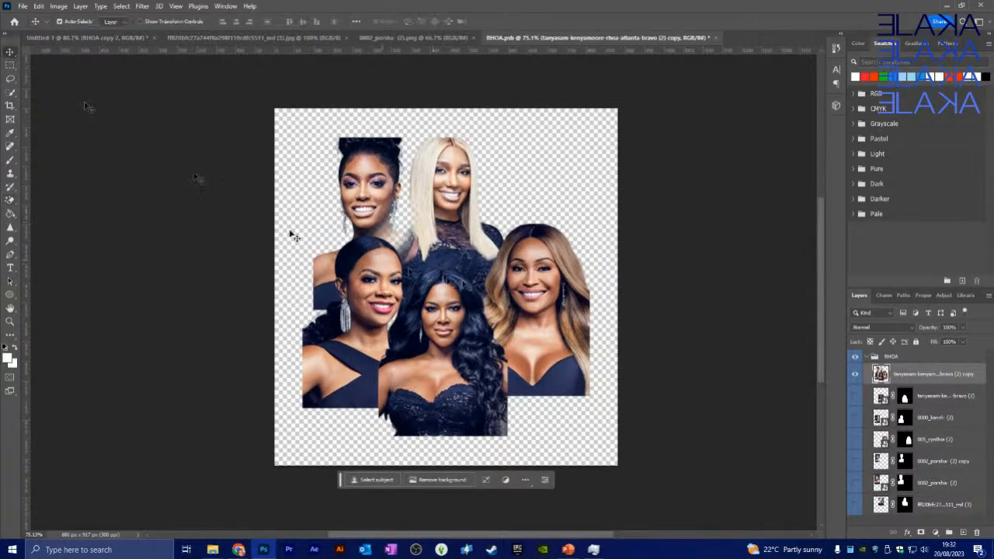
mouse_move(464, 284)
mouse_down()
mouse_move(436, 214)
mouse_move(498, 295)
mouse_move(476, 296)
mouse_up()
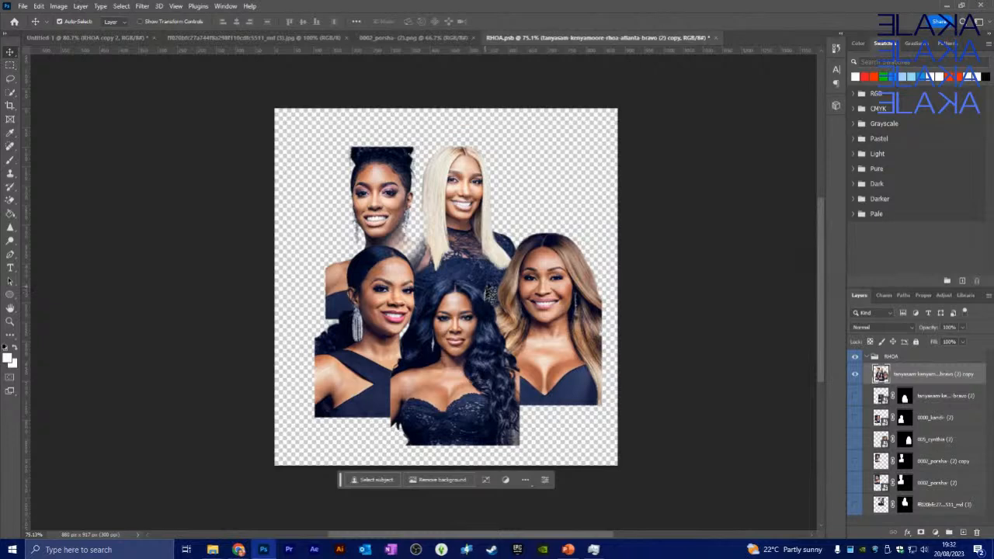
drag(474, 291, 461, 283)
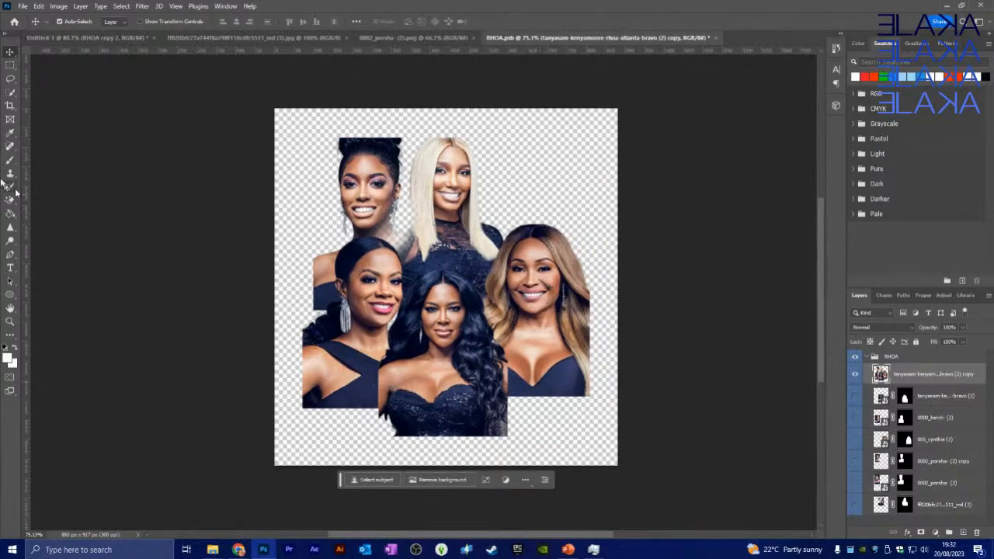
Cut a large elliptical area around the combined portraits and paste it back as a new layer.
drag(10, 65, 48, 76)
mouse_move(289, 140)
mouse_down()
mouse_move(348, 291)
mouse_move(590, 422)
mouse_up()
drag(587, 438, 590, 452)
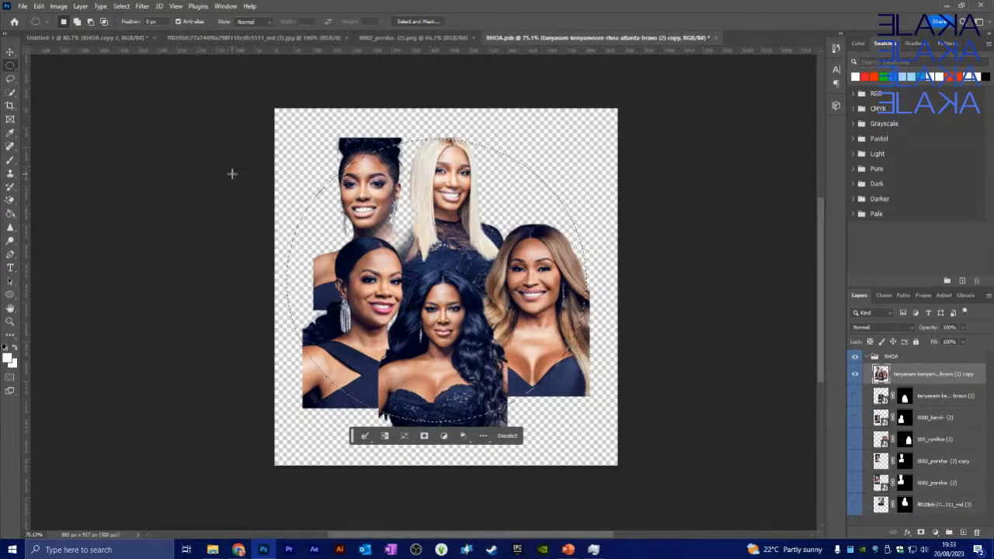
key(Delete)
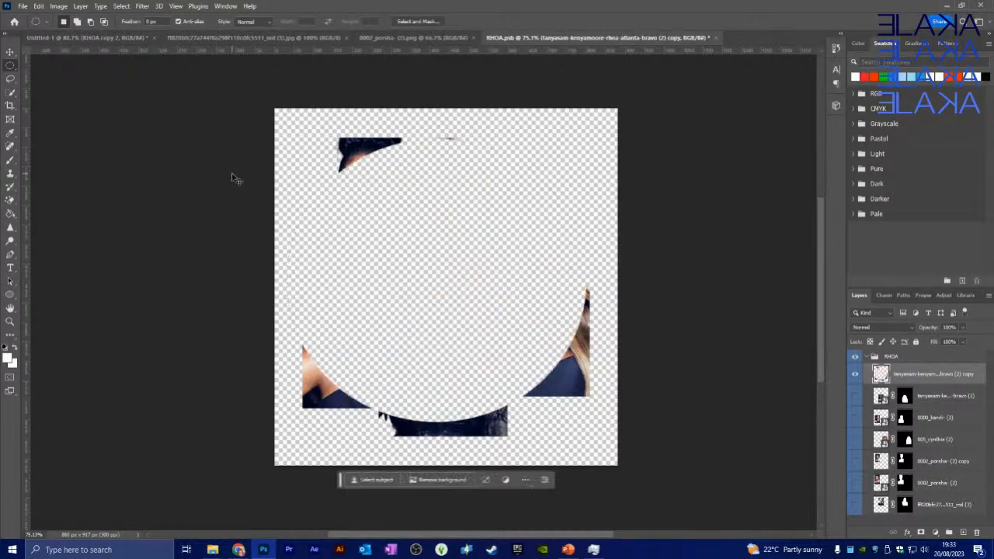
key(ctrl+shift+alt+e)
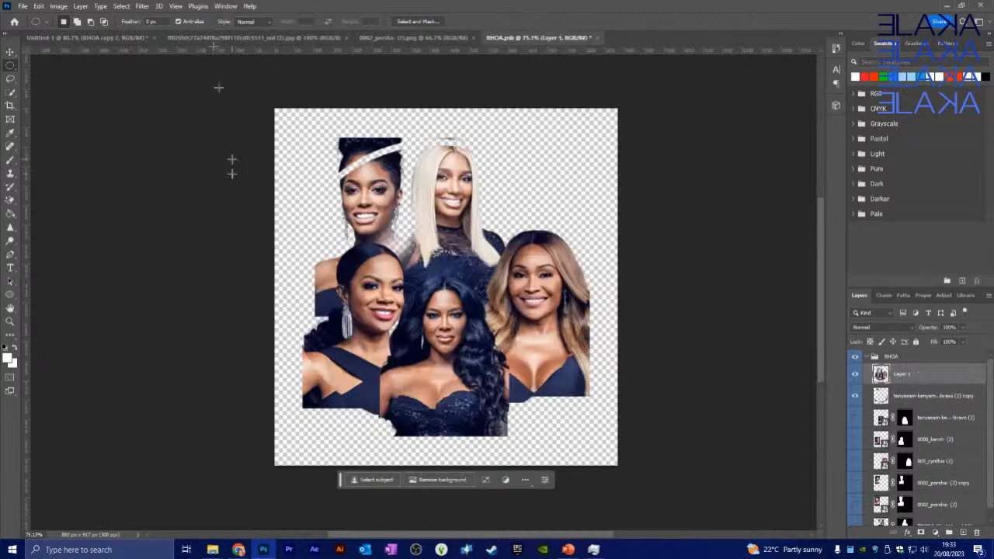
Delete the leftover portraits layer below Layer 1 so only the elliptical cut-out is shown.
click(10, 52)
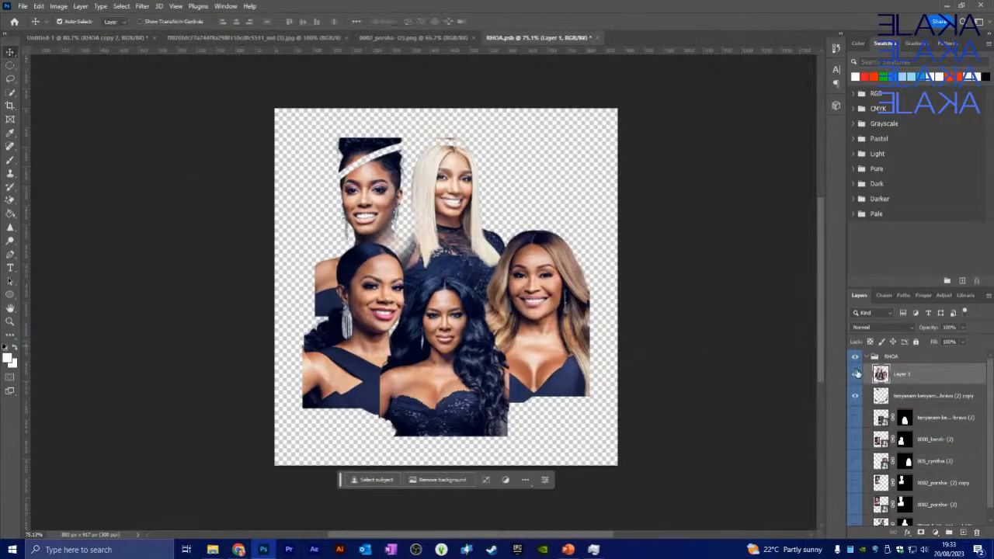
click(905, 398)
key(Delete)
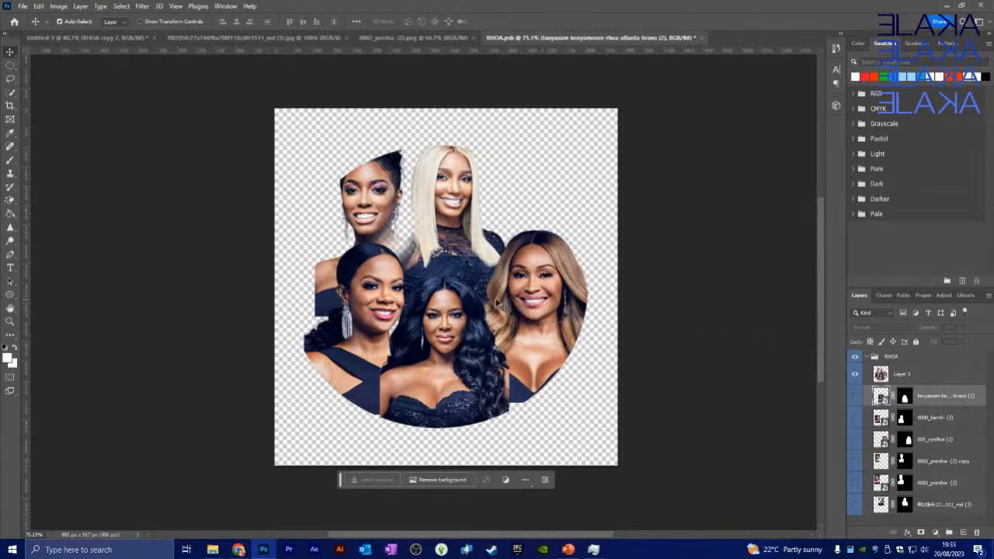
Draw a white ellipse about 727 by 717 px around the portraits and place its layer above Layer 1.
right_click(10, 297)
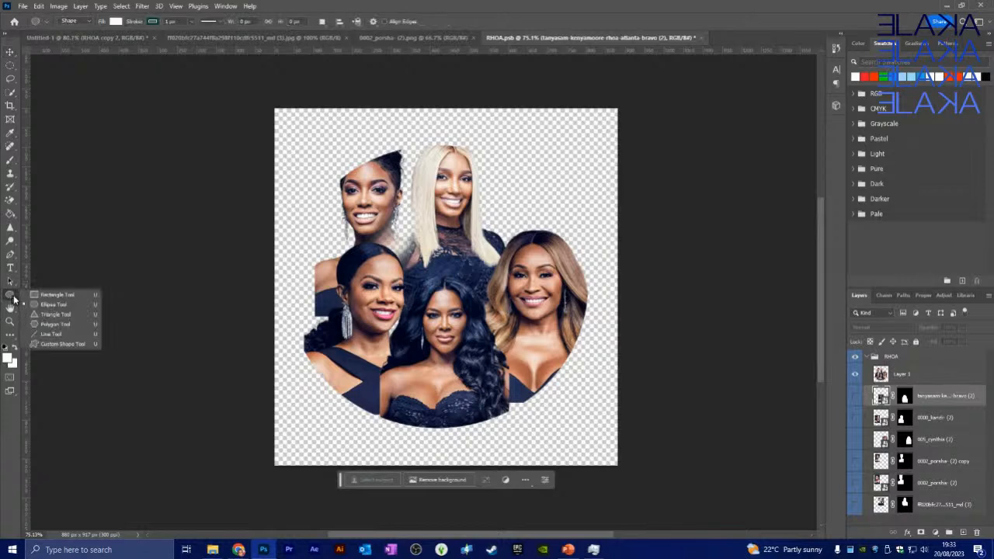
click(49, 303)
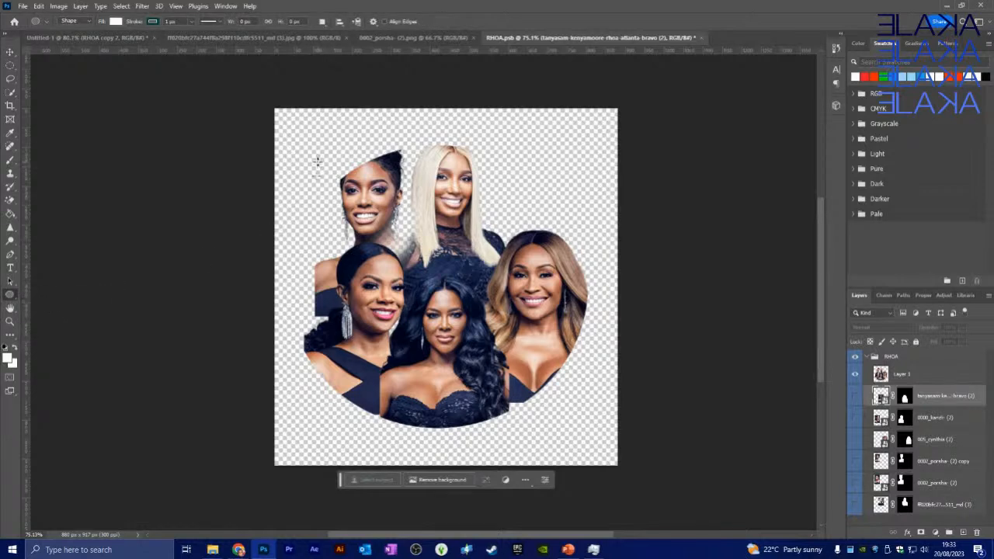
drag(314, 160, 584, 419)
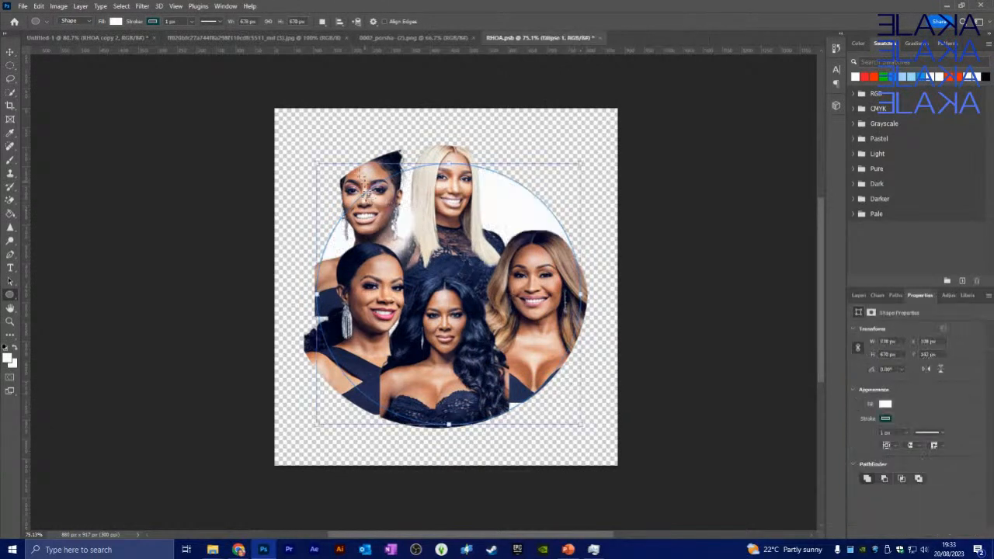
drag(312, 159, 296, 139)
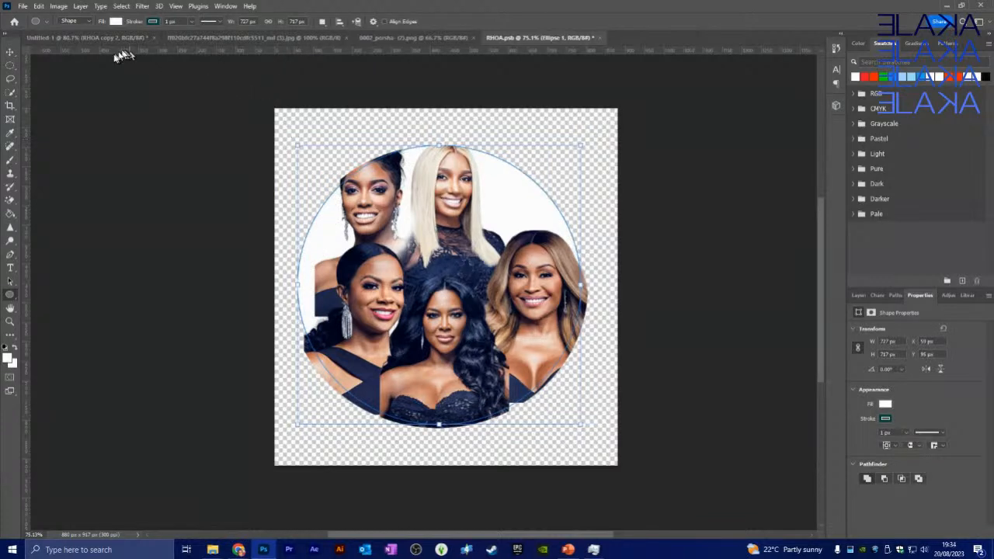
click(854, 293)
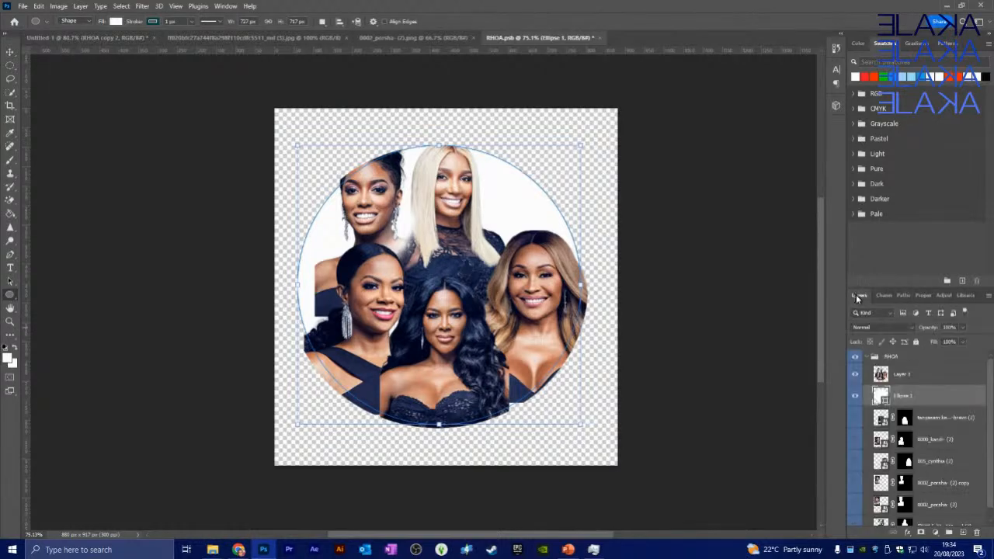
drag(922, 397, 920, 375)
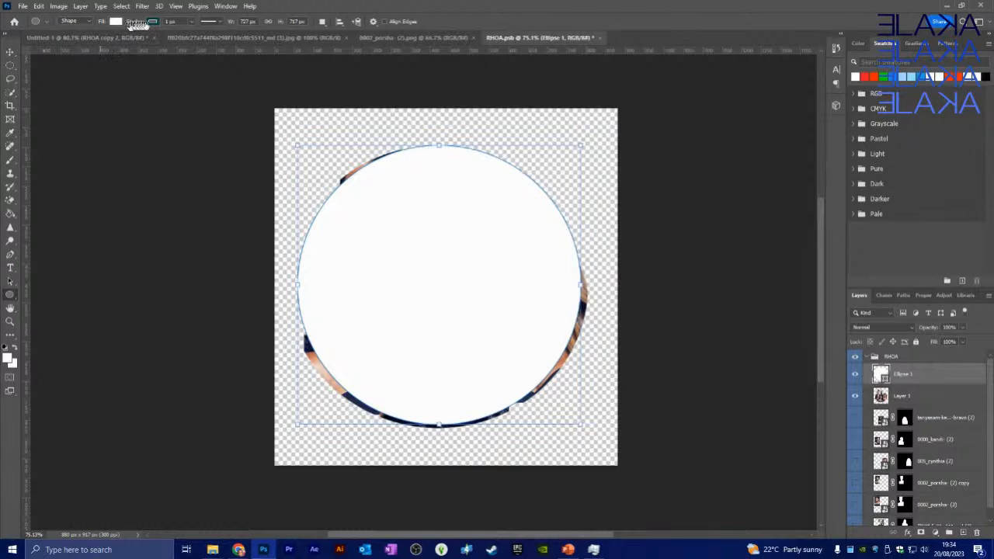
Remove the ellipse's fill and give it a red stroke about 67 px wide so it frames the portraits.
click(116, 21)
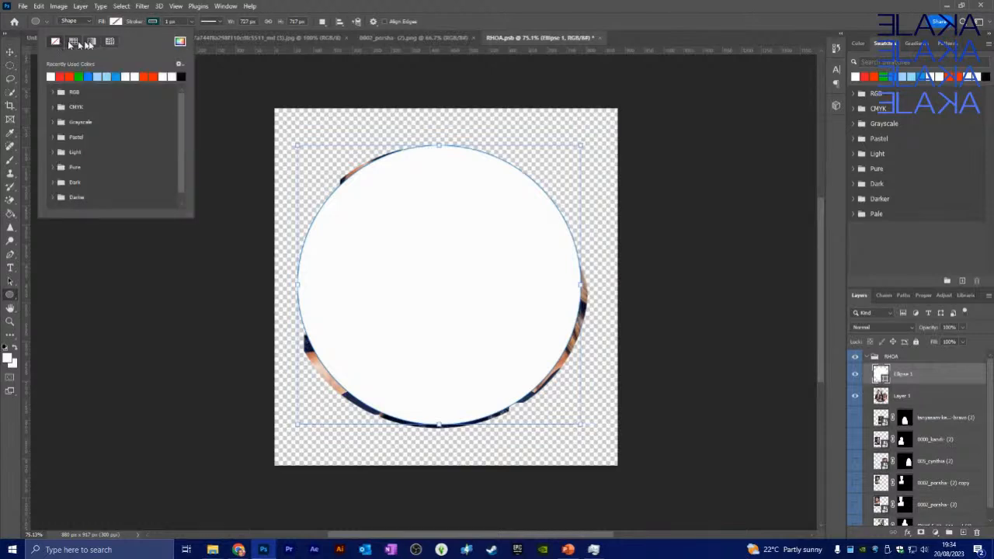
click(55, 41)
click(153, 21)
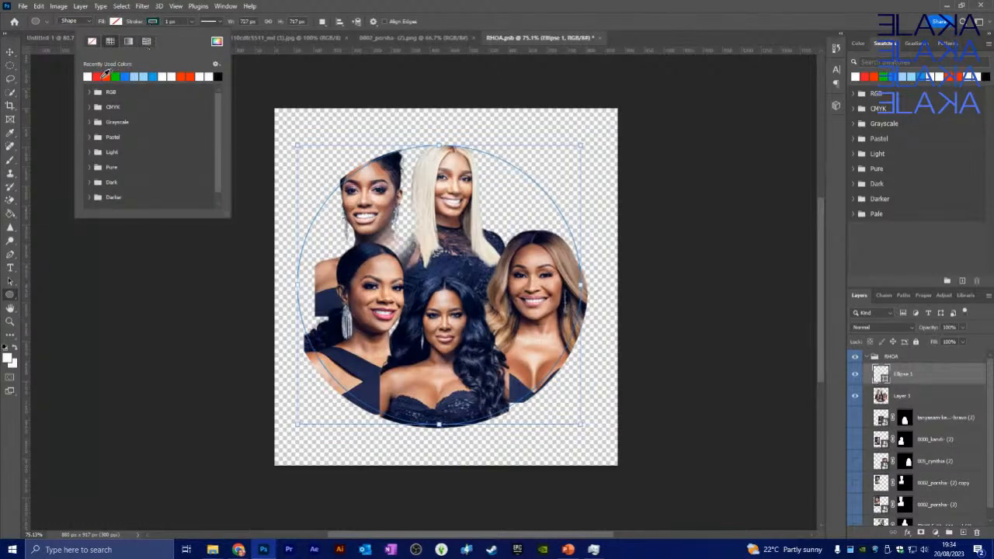
click(105, 76)
click(193, 23)
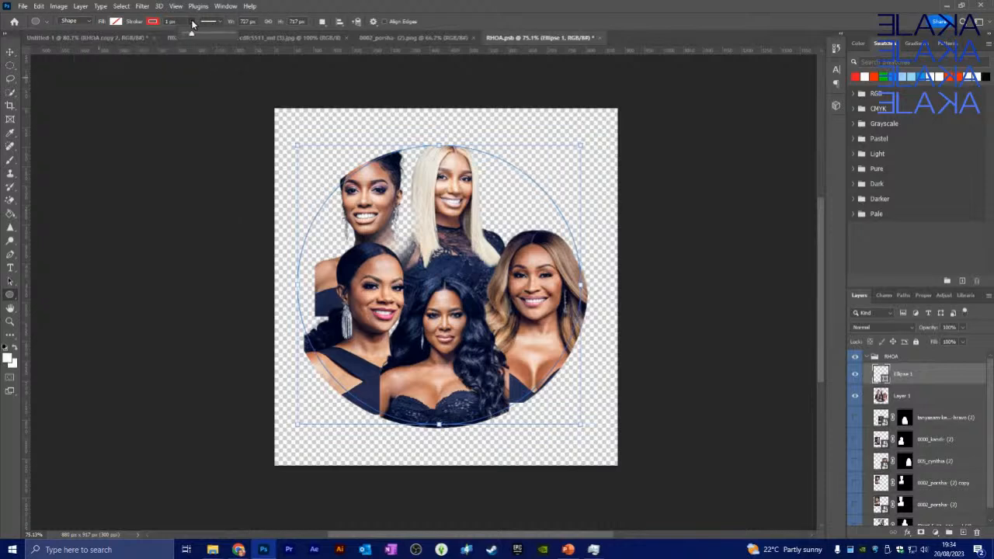
drag(195, 37, 199, 36)
Move the red ring slightly upward over the portraits with Free Transform.
key(v)
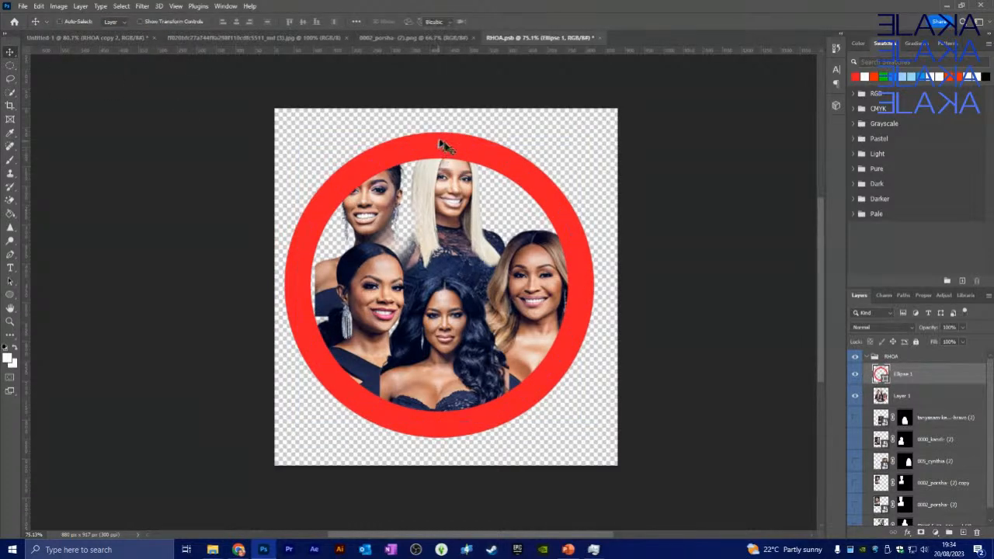
key(ctrl+t)
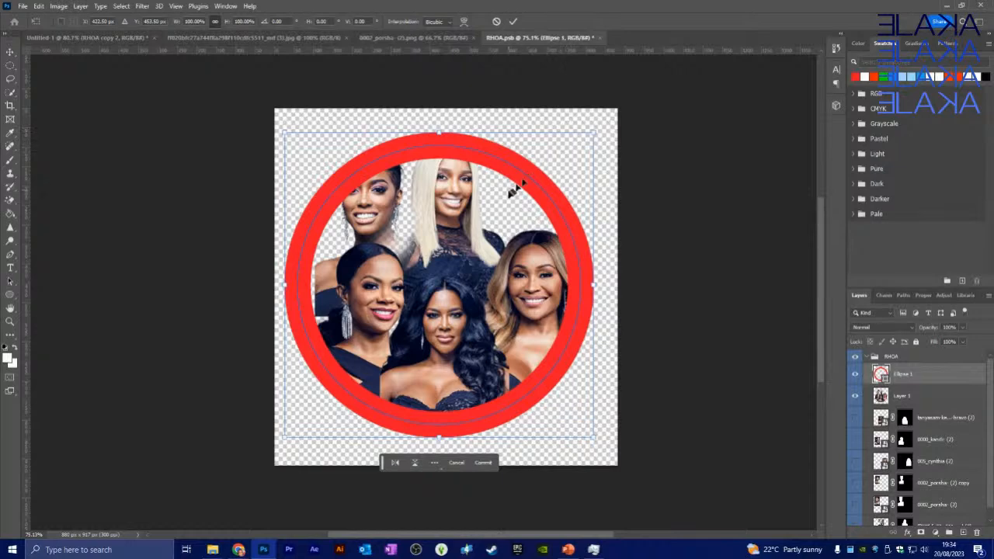
drag(454, 224, 451, 208)
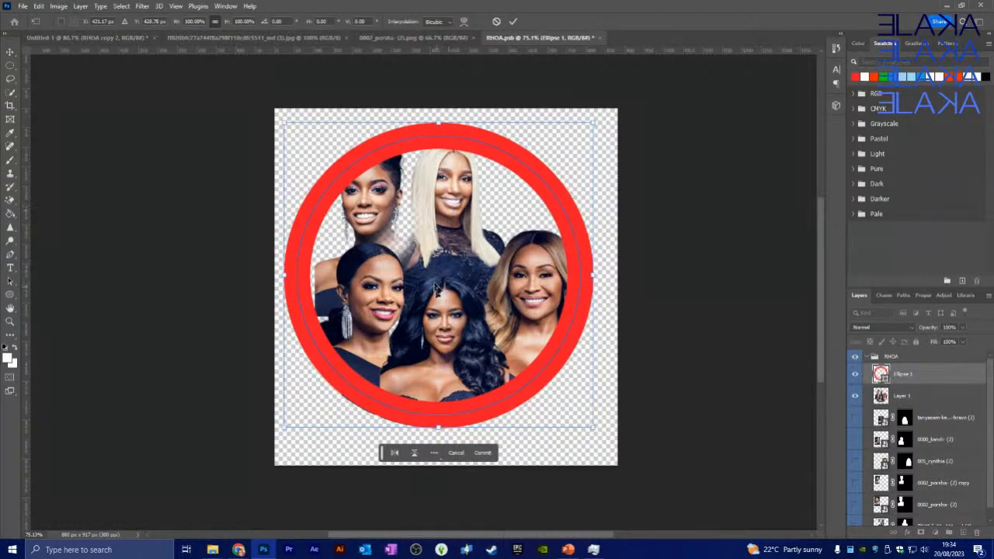
click(512, 21)
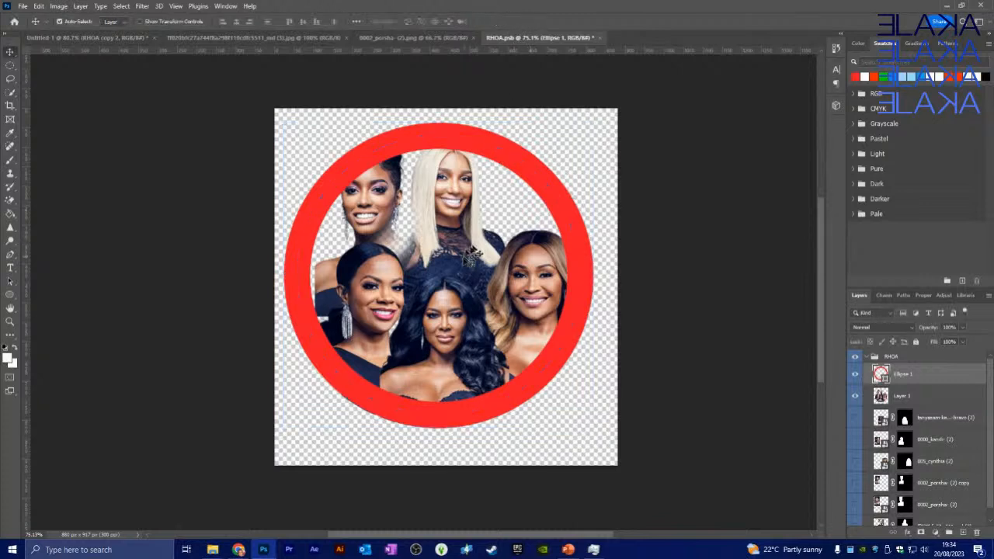
Scale the portraits on Layer 1 to about 97% and position them so they fit inside the red ring.
click(463, 247)
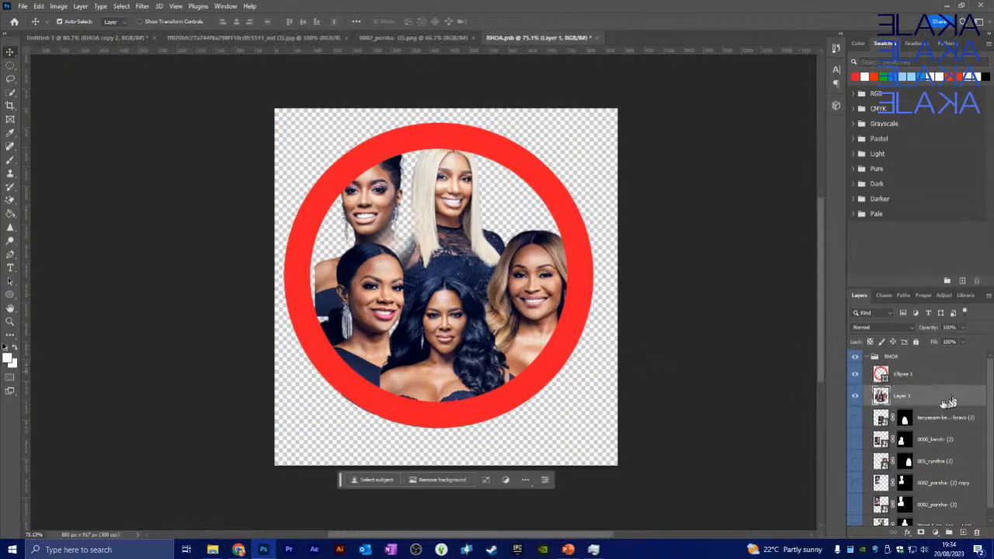
key(ctrl+t)
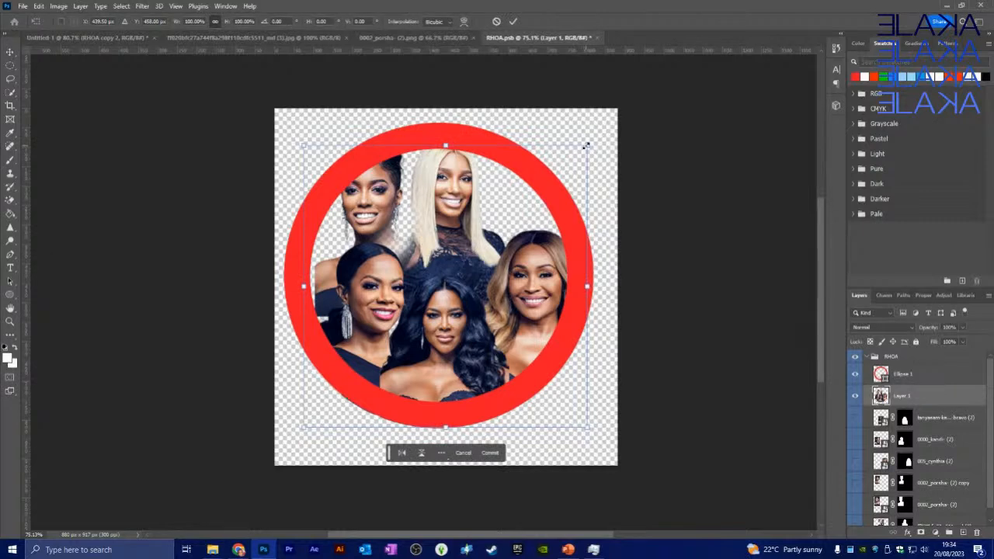
drag(586, 145, 595, 140)
drag(392, 272, 392, 275)
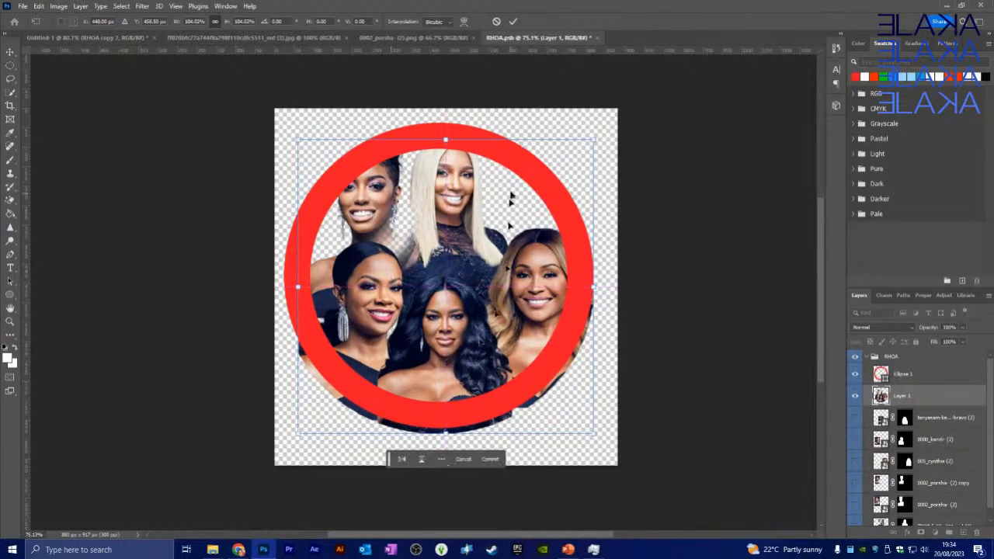
drag(594, 433, 580, 425)
drag(297, 427, 296, 422)
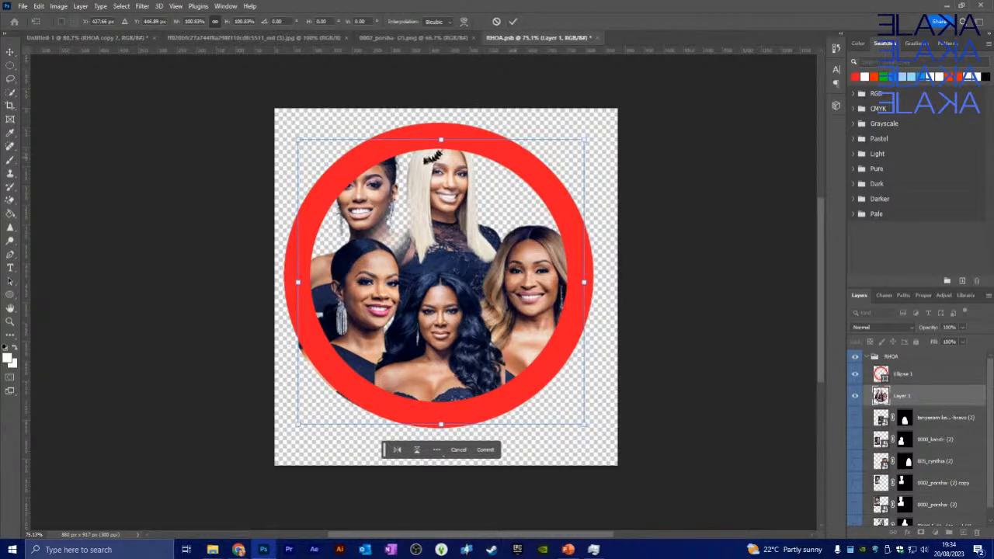
drag(298, 140, 317, 140)
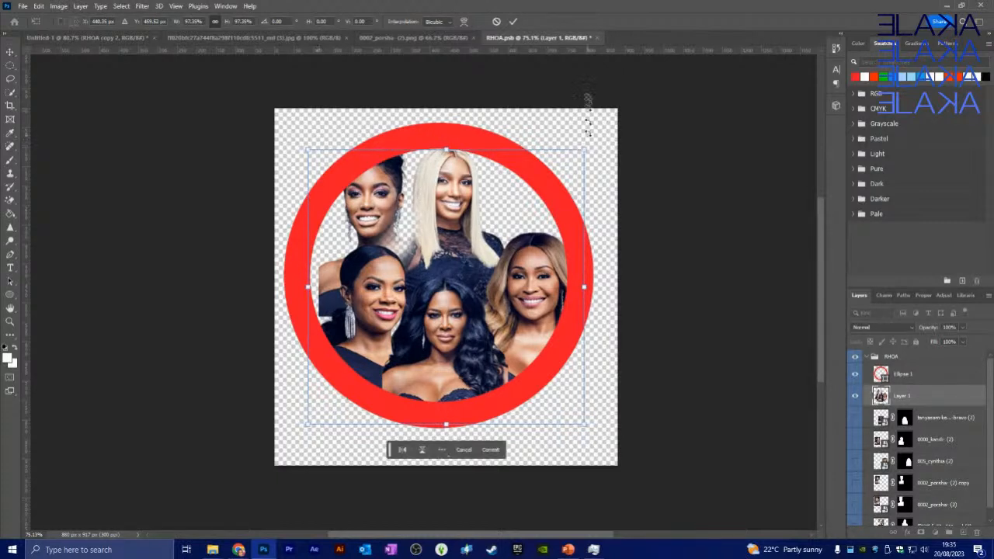
click(514, 22)
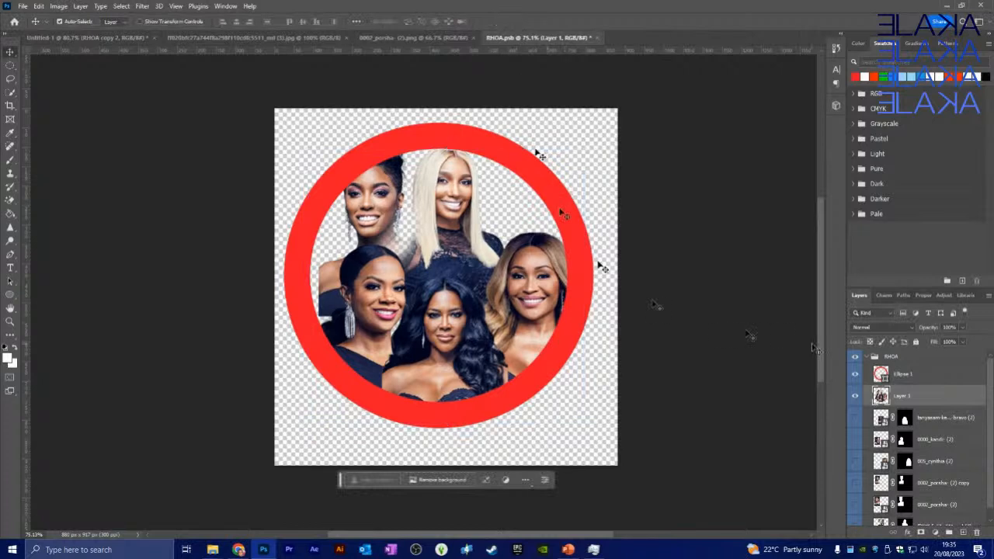
Duplicate Ellipse 1 beneath Layer 1 and fill the copy with dark navy #192149 sampled from the portraits.
click(918, 377)
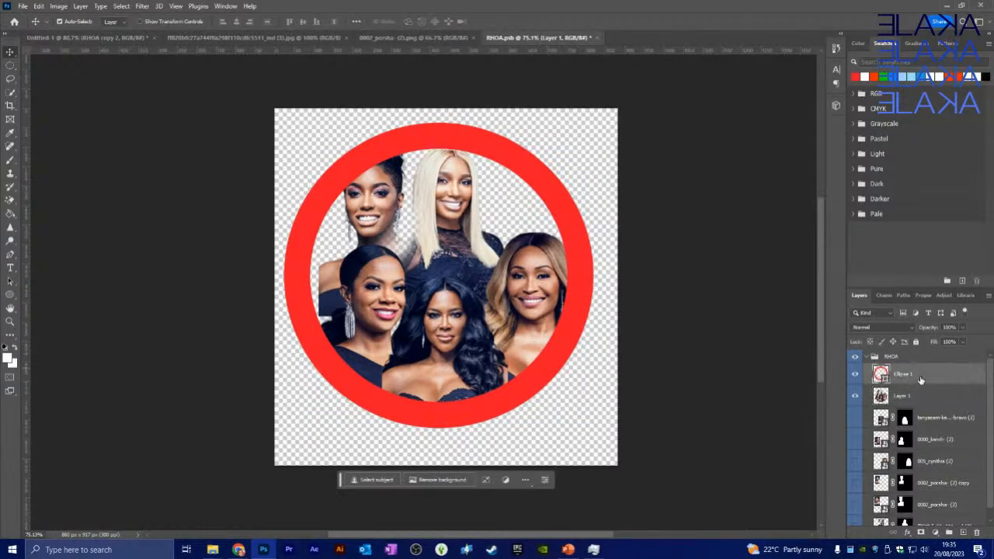
drag(919, 378, 907, 426)
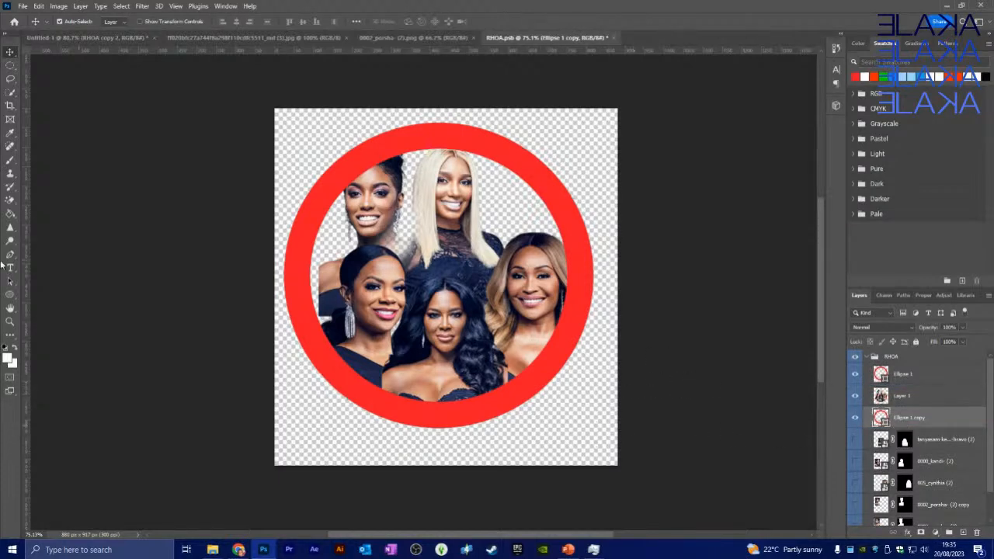
click(12, 295)
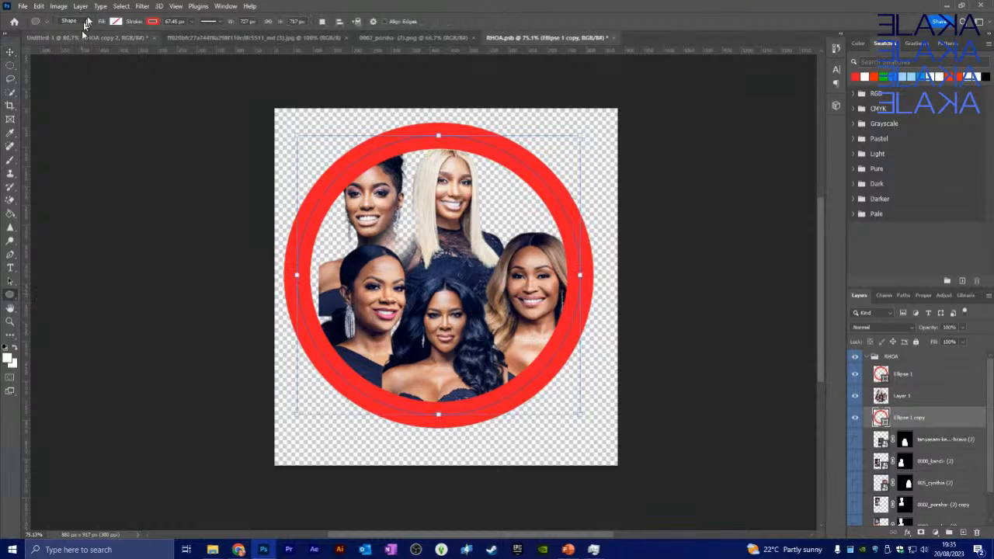
click(116, 23)
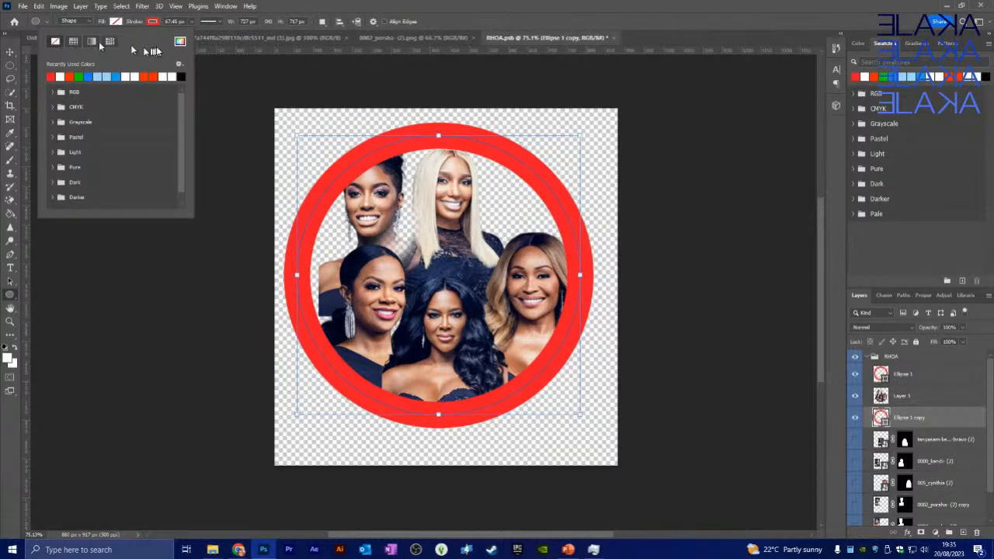
click(180, 43)
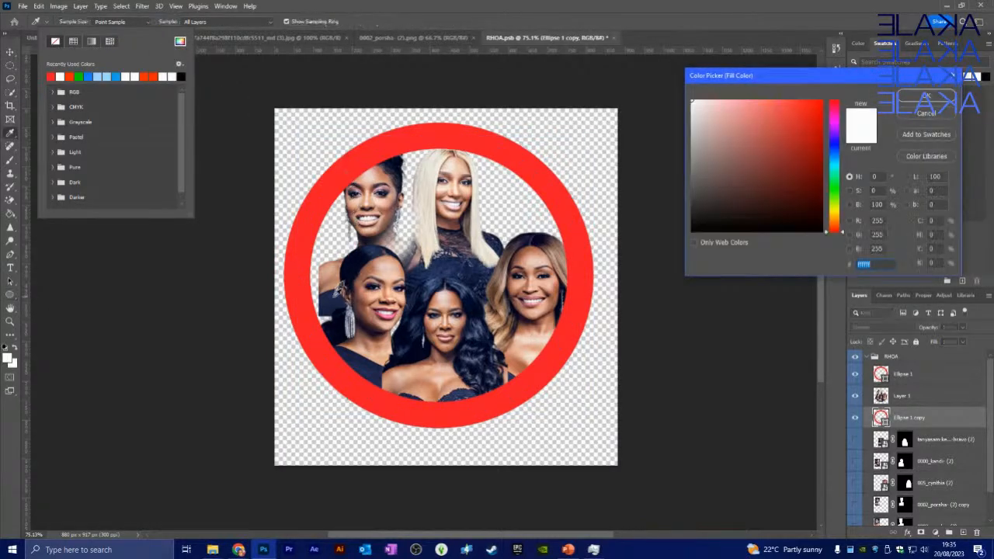
click(332, 298)
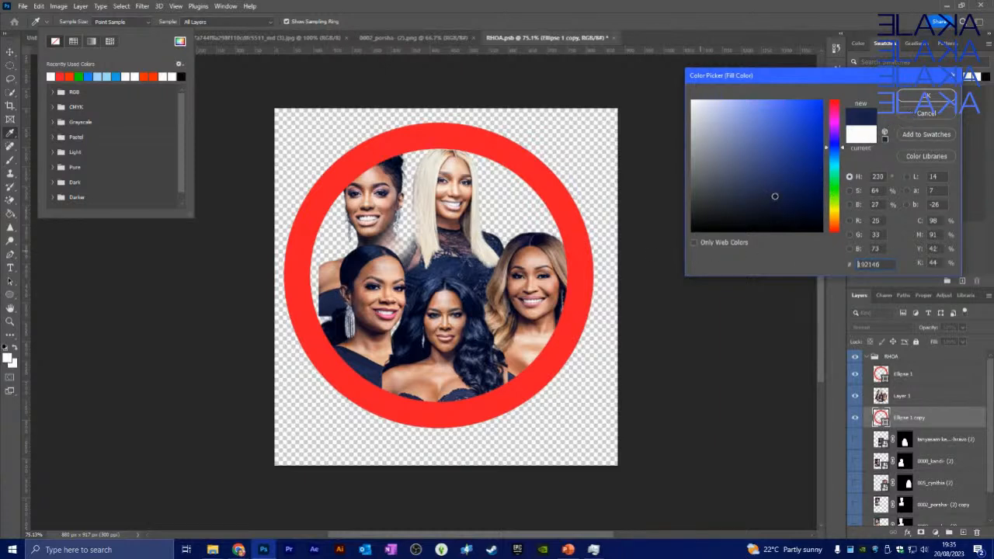
click(919, 96)
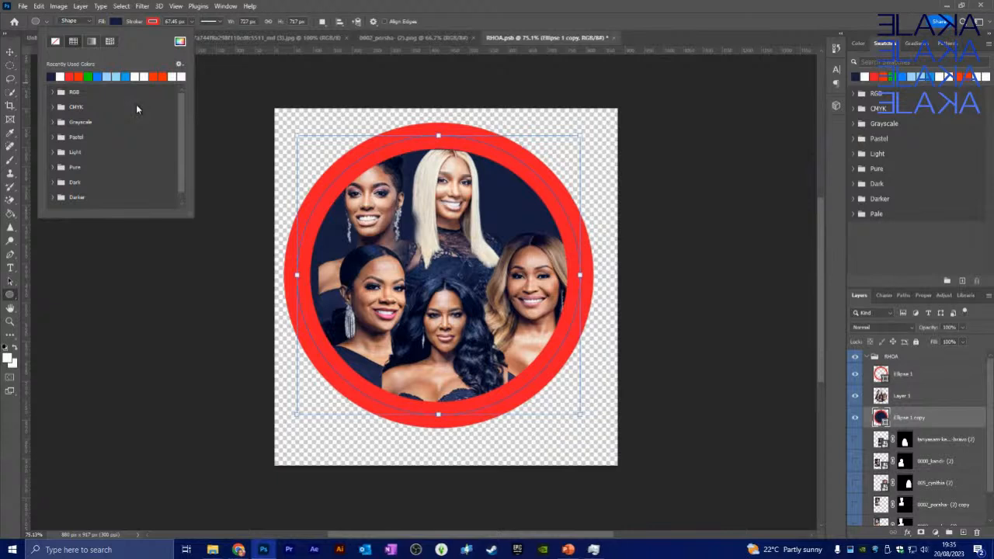
click(10, 52)
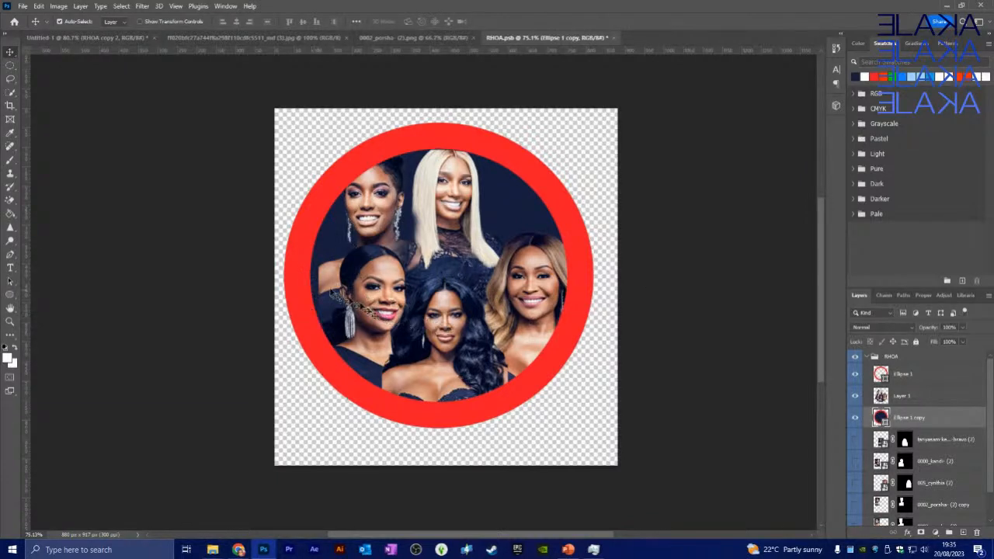
Smudge the straight-cut shoulder and dress edge on Layer 1 outward to the red ring, raising the Smudge strength to 100%.
click(332, 286)
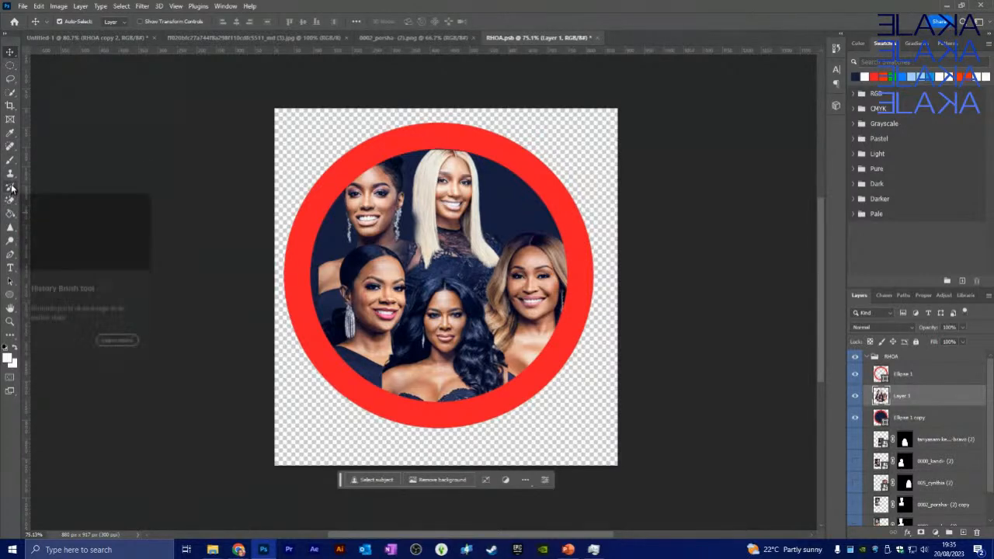
click(10, 148)
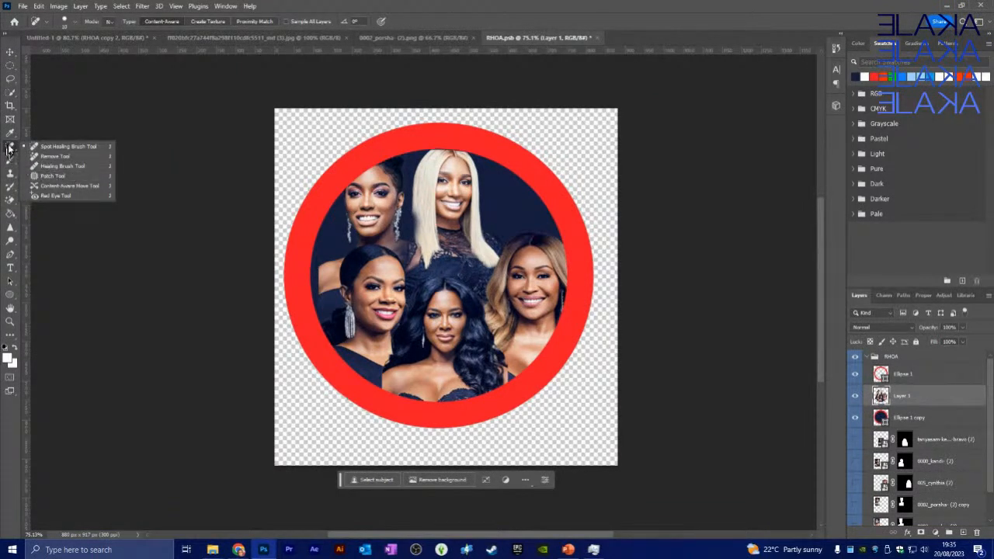
click(11, 149)
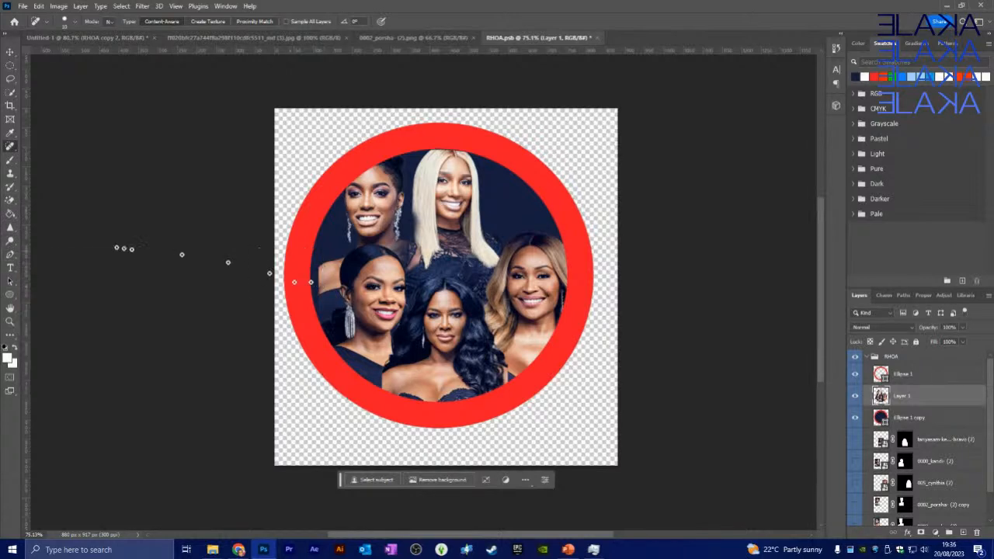
click(16, 229)
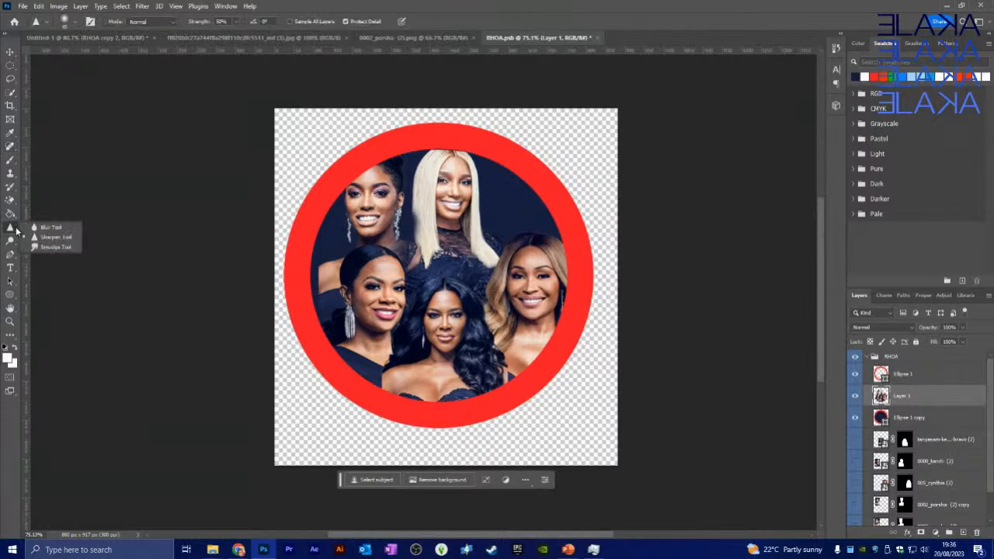
click(58, 248)
scroll(315, 266, up, 5)
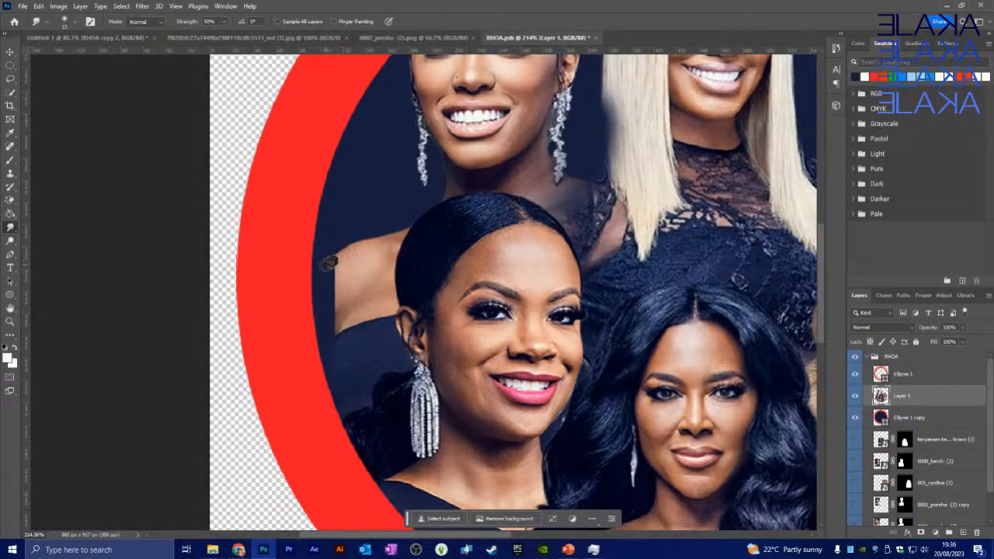
mouse_move(338, 272)
mouse_down()
mouse_move(310, 284)
mouse_move(292, 313)
mouse_move(322, 318)
mouse_move(333, 304)
mouse_move(312, 311)
mouse_up()
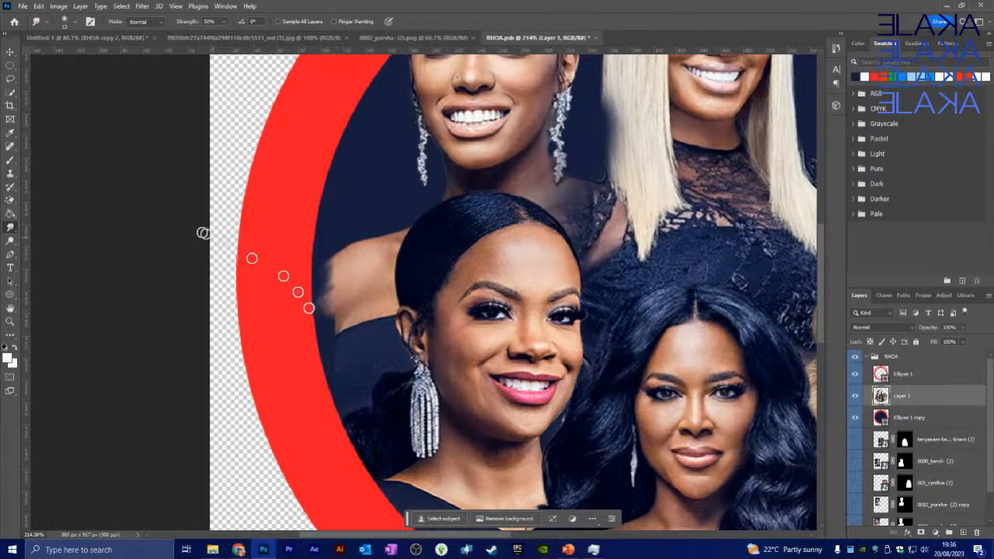
click(224, 22)
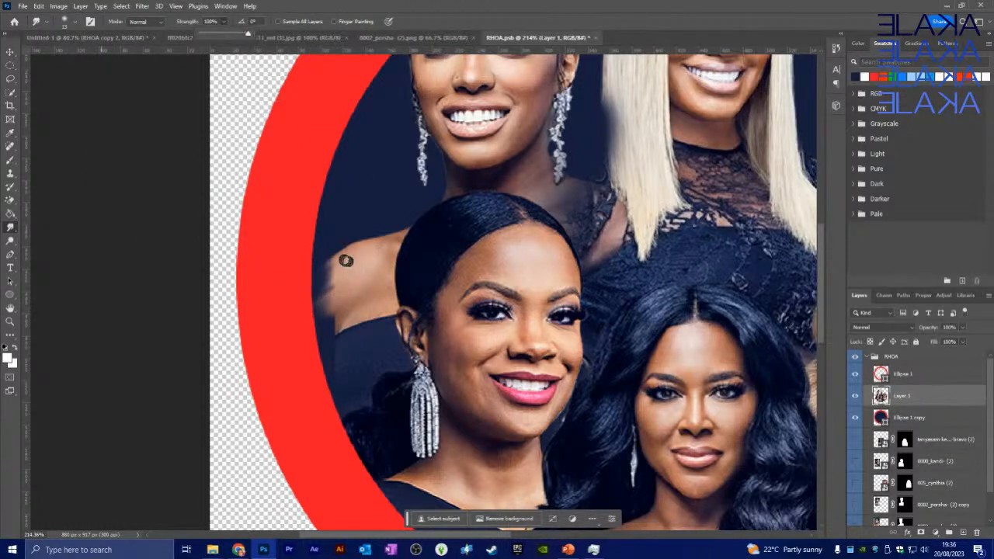
mouse_move(347, 260)
mouse_down()
mouse_move(311, 275)
mouse_move(318, 282)
mouse_move(333, 265)
mouse_move(301, 301)
mouse_move(340, 281)
mouse_move(314, 298)
mouse_move(334, 282)
mouse_move(323, 292)
mouse_move(319, 309)
mouse_move(335, 306)
mouse_move(325, 312)
mouse_move(342, 285)
mouse_move(317, 311)
mouse_move(328, 285)
mouse_move(319, 291)
mouse_move(355, 323)
mouse_move(320, 335)
mouse_move(334, 316)
mouse_move(322, 322)
mouse_move(346, 336)
mouse_move(324, 349)
mouse_move(339, 348)
mouse_move(322, 367)
mouse_move(340, 361)
mouse_move(326, 389)
mouse_up()
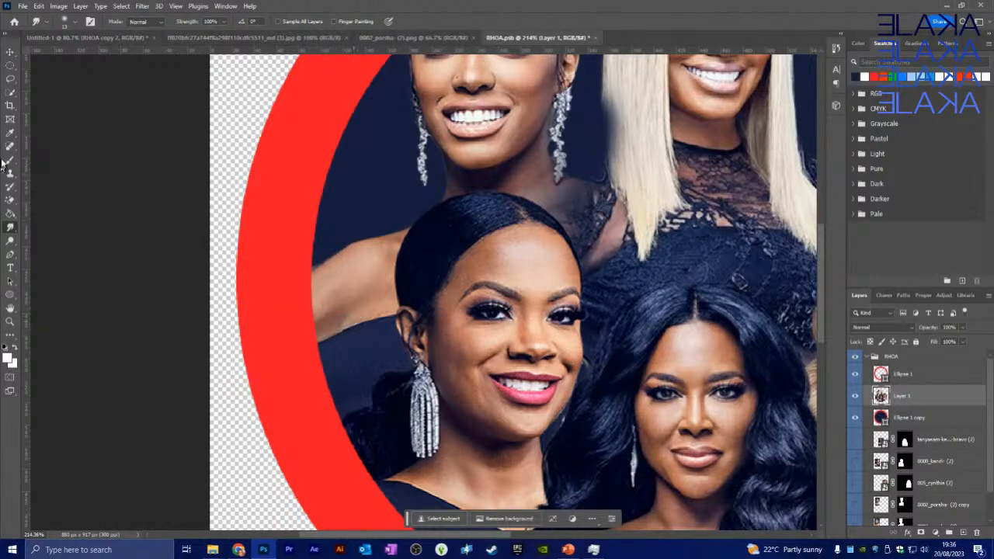
Patch the smudged bare shoulder next to the red ring on Layer 1 with skin texture from farther along the arm.
click(10, 147)
click(47, 178)
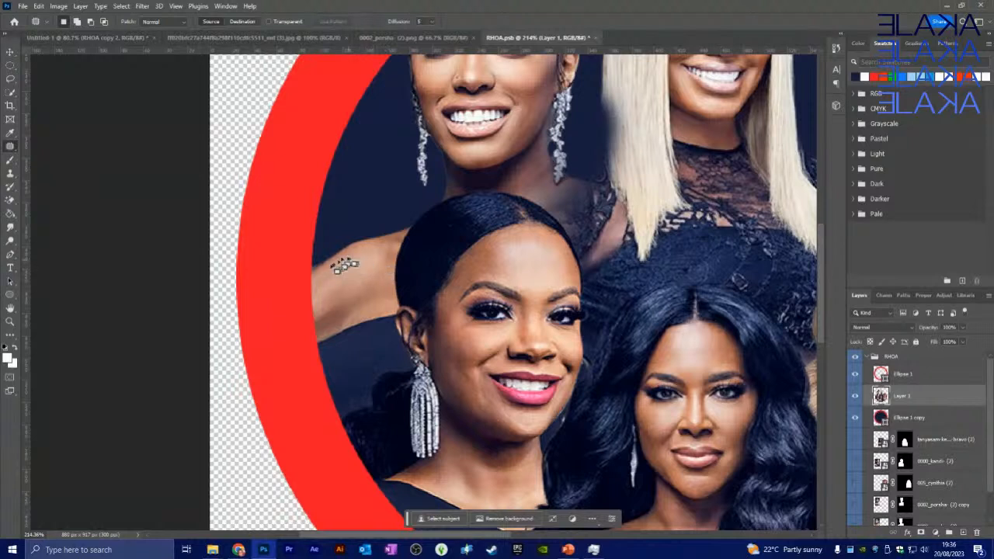
mouse_move(312, 272)
mouse_down()
mouse_move(338, 265)
mouse_move(353, 290)
mouse_move(360, 326)
mouse_move(314, 342)
mouse_up()
drag(335, 301, 373, 292)
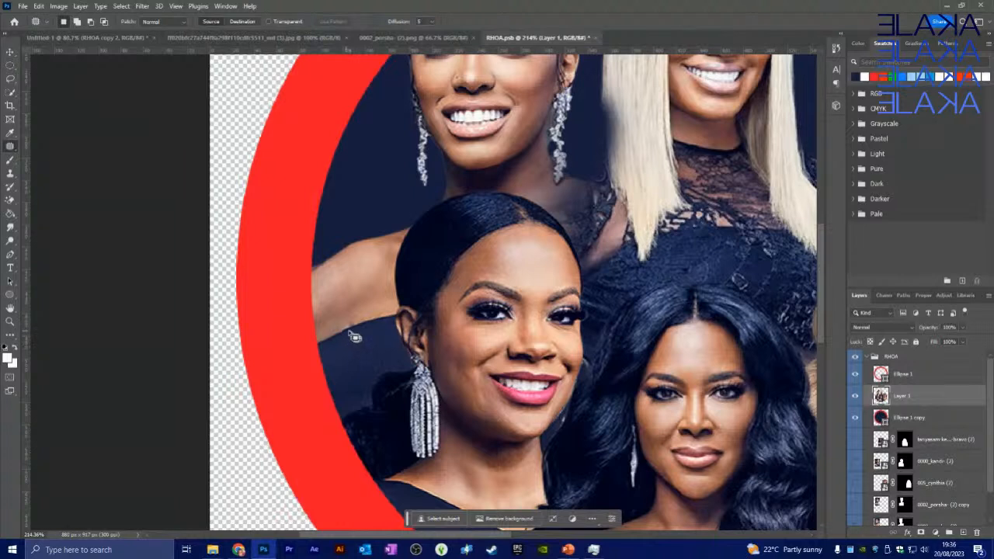
Try to patch the upper edge of the black dress beside the red ring with neighbouring dress fabric.
mouse_move(349, 332)
mouse_down()
mouse_move(345, 398)
mouse_move(309, 360)
mouse_move(328, 338)
mouse_move(352, 334)
mouse_move(345, 362)
mouse_move(377, 356)
mouse_up()
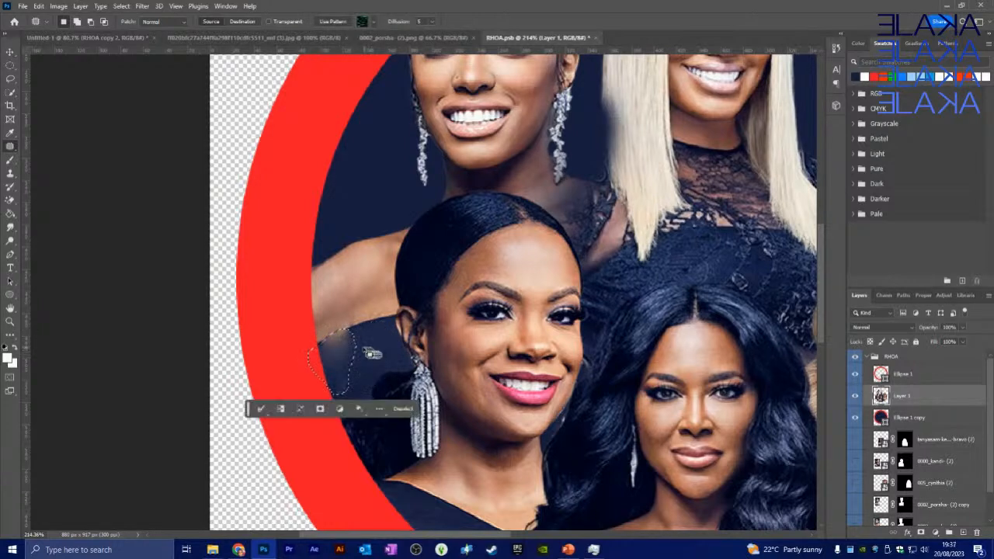
key(ctrl+d)
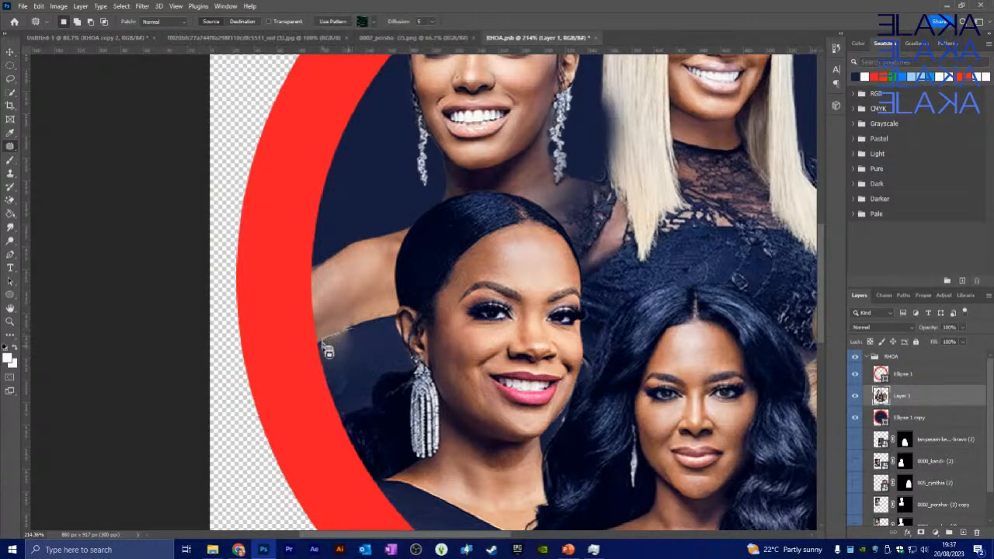
mouse_move(353, 336)
mouse_down()
mouse_move(356, 349)
mouse_move(378, 353)
mouse_up()
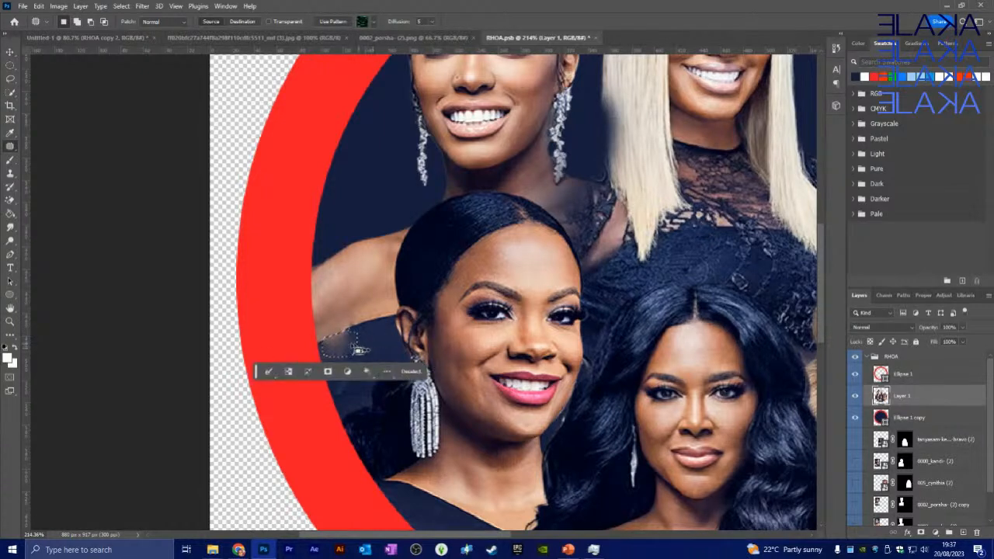
key(ctrl+d)
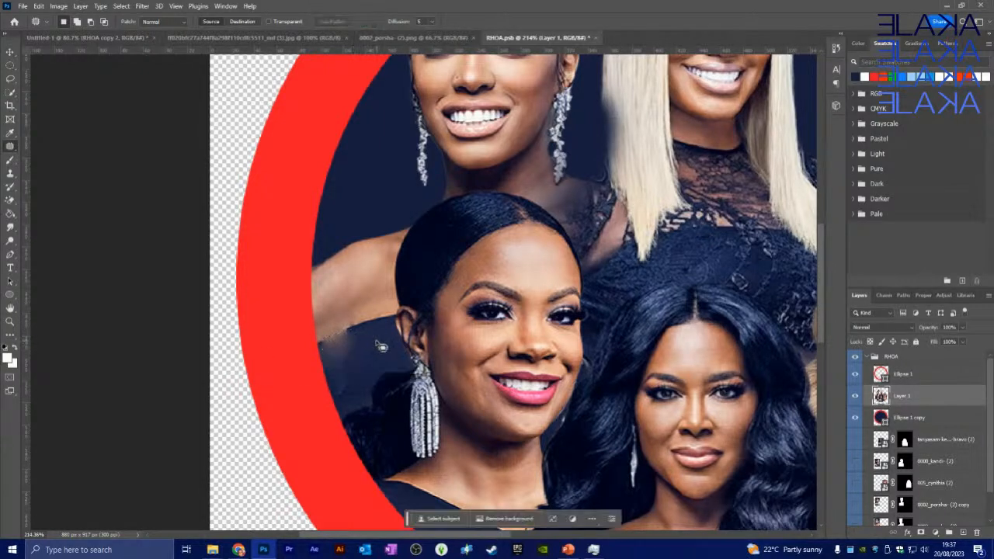
drag(357, 332, 356, 335)
key(ctrl+z)
key(ctrl+z)
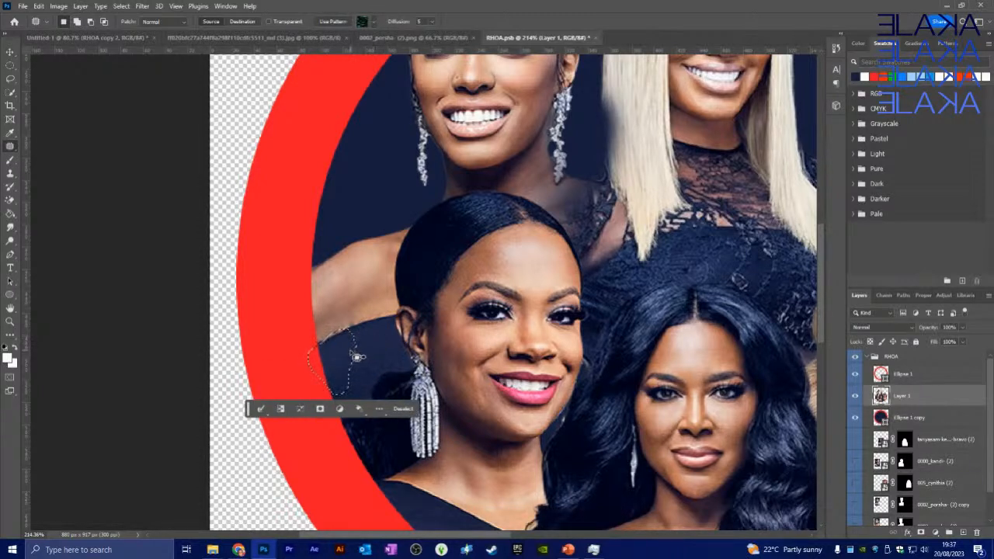
key(ctrl+d)
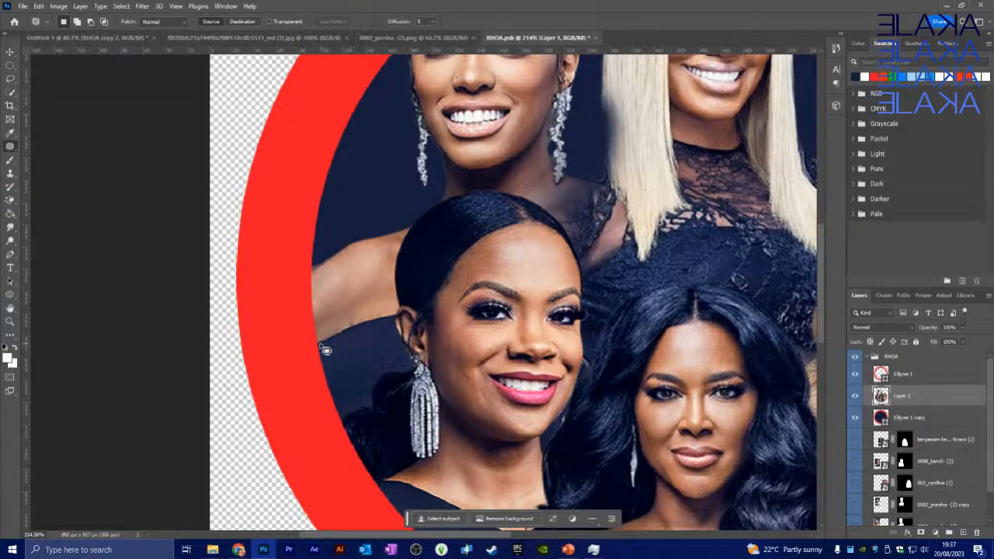
Patch the smudged dress fabric just below the arm in several small sections up to the red ring, using nearby fabric.
drag(318, 347, 317, 348)
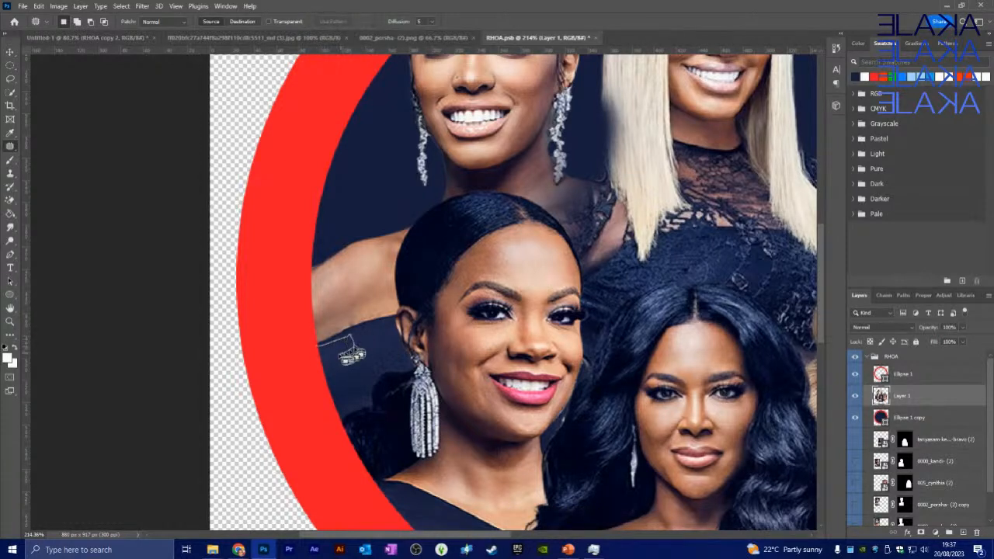
drag(319, 351, 368, 342)
key(ctrl+d)
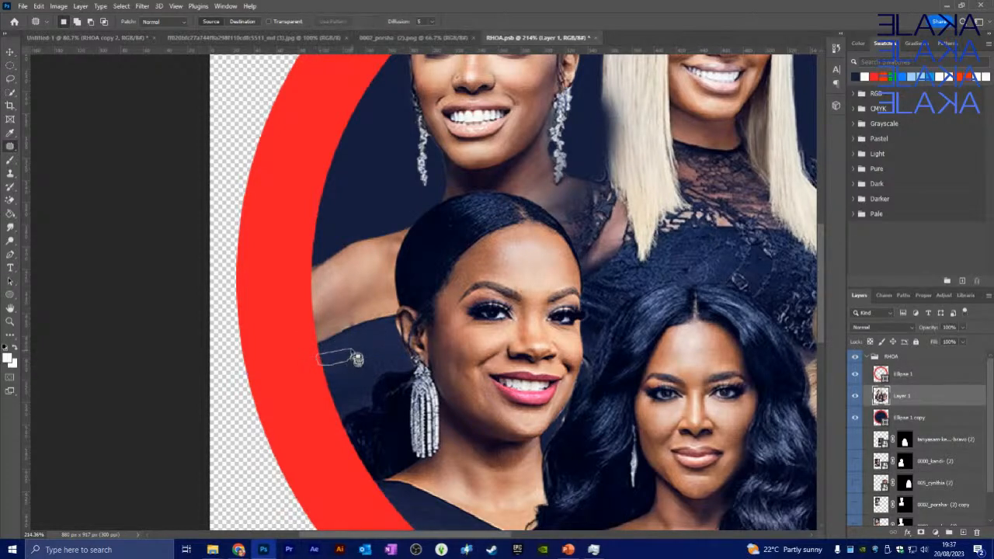
drag(356, 358, 365, 346)
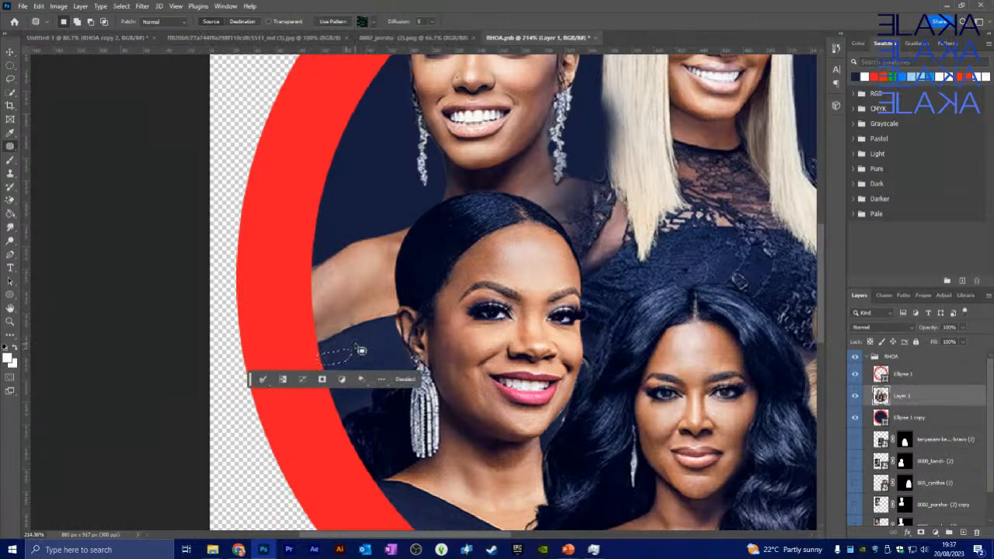
key(ctrl+d)
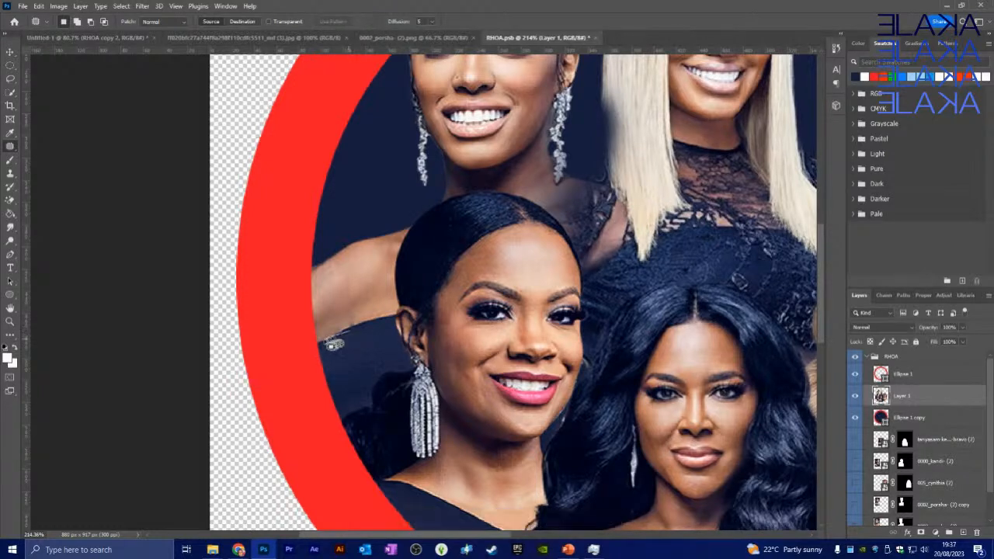
drag(356, 339, 366, 346)
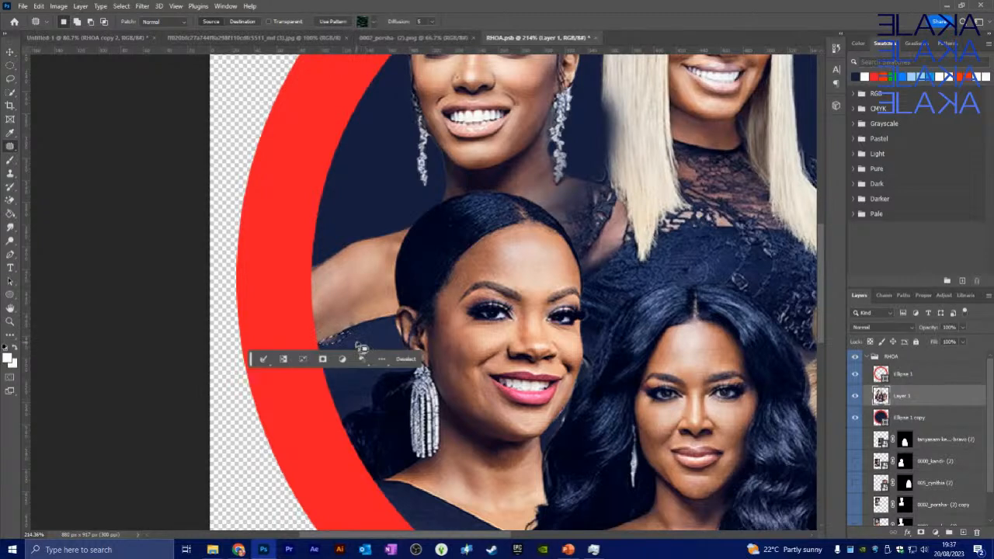
key(ctrl+d)
drag(371, 354, 347, 361)
key(ctrl+d)
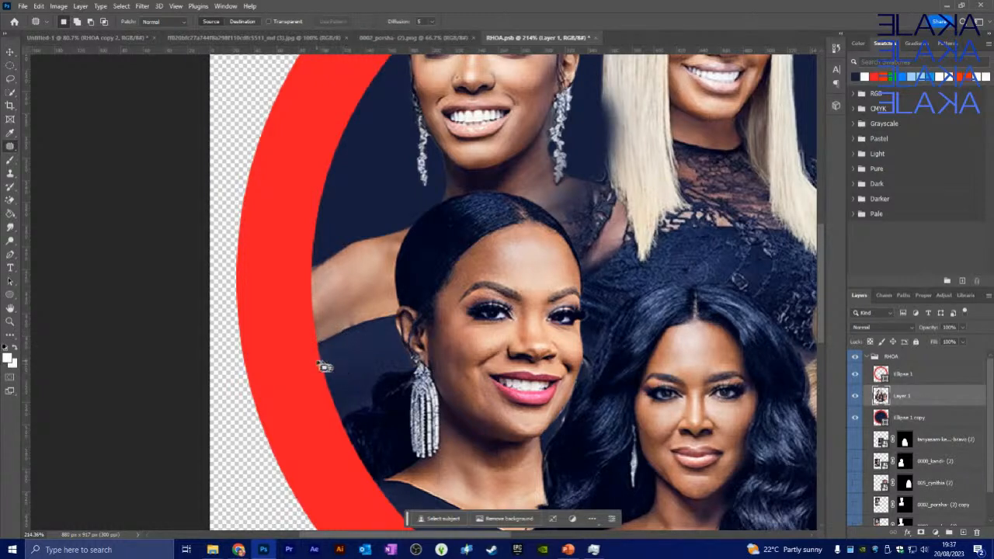
mouse_move(318, 361)
mouse_down()
mouse_move(341, 366)
mouse_move(339, 386)
mouse_move(322, 368)
mouse_up()
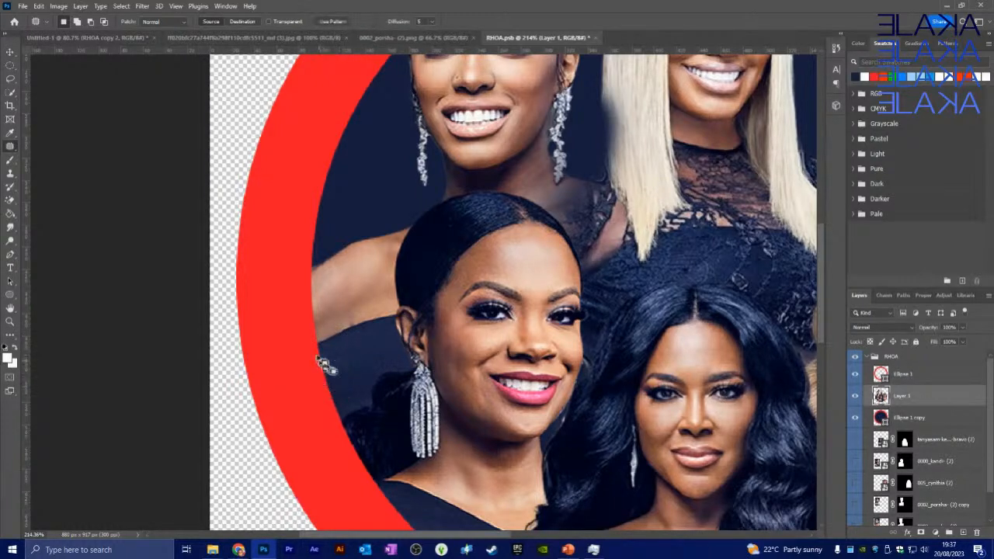
key(ctrl+d)
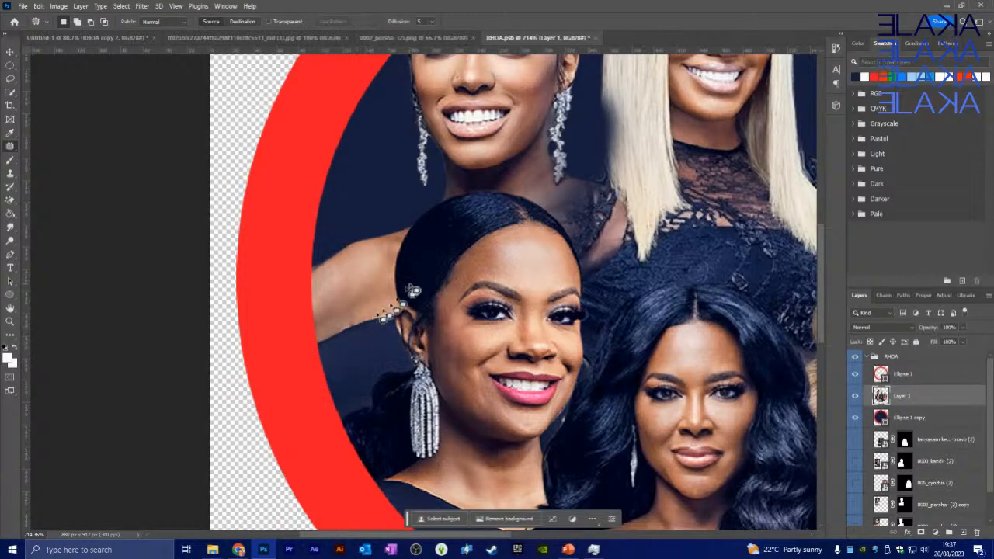
Patch the upper contour of the shoulder where it meets the red ring, using the neighbouring shoulder edge.
scroll(404, 290, down, 5)
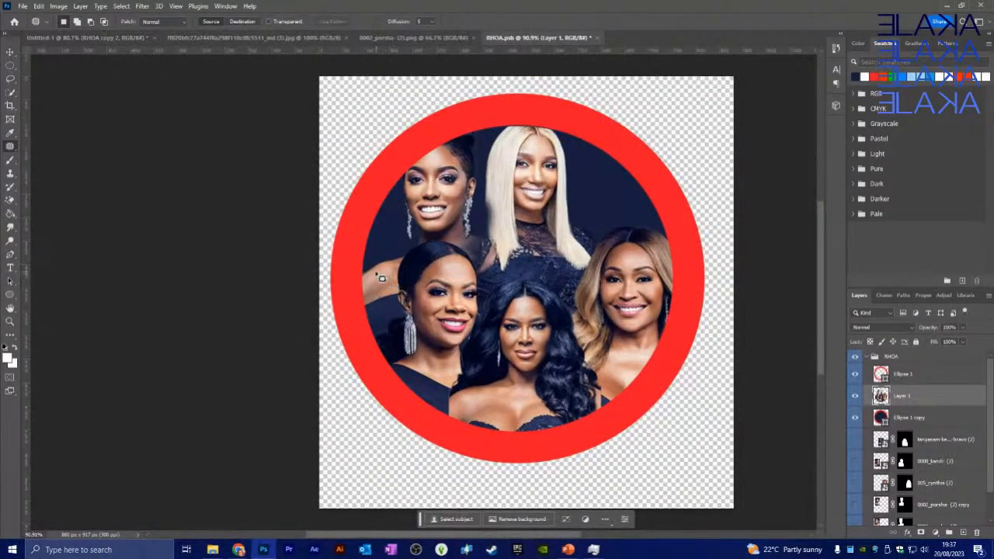
scroll(382, 278, up, 5)
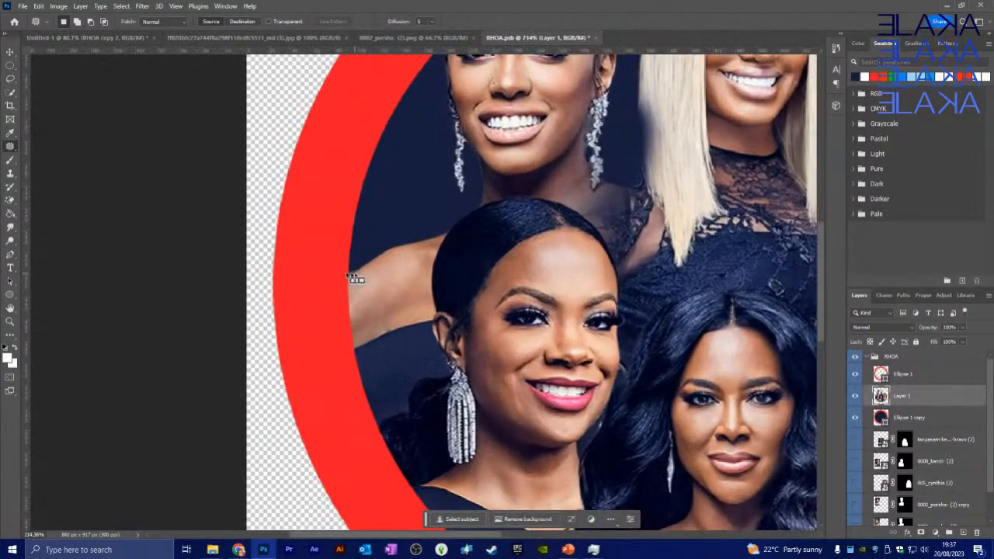
scroll(353, 278, up, 3)
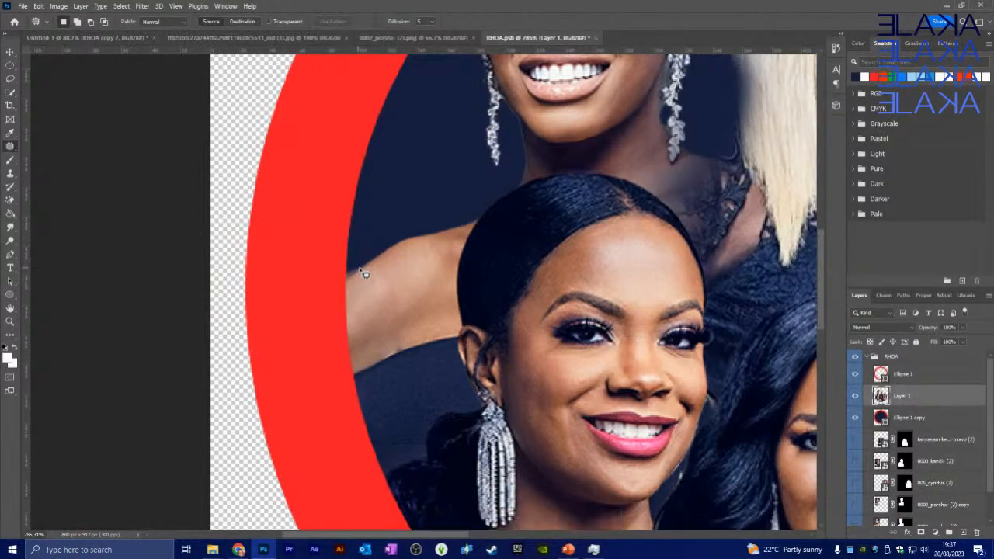
drag(340, 278, 375, 261)
key(ctrl+d)
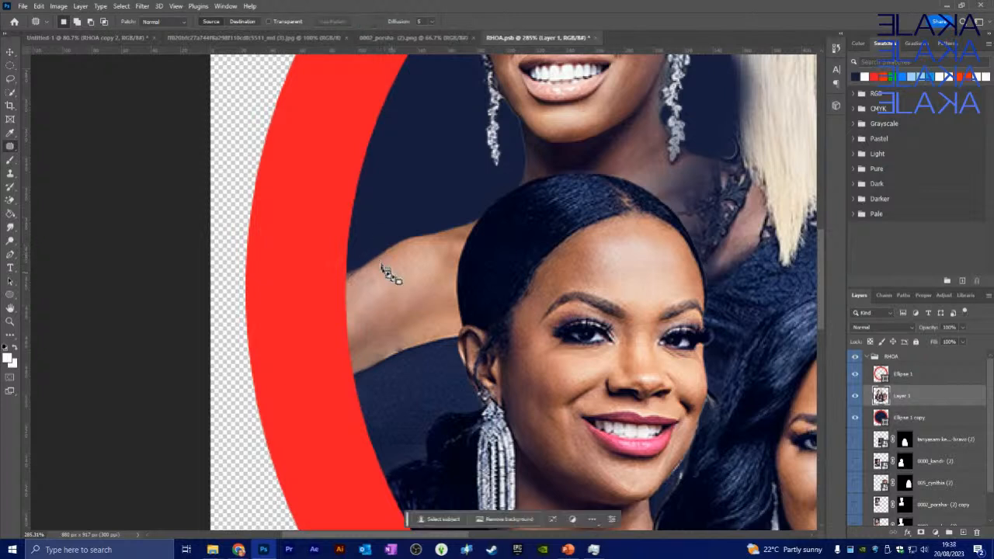
Switch to the Eraser and raise its brush hardness to the maximum.
drag(9, 199, 46, 200)
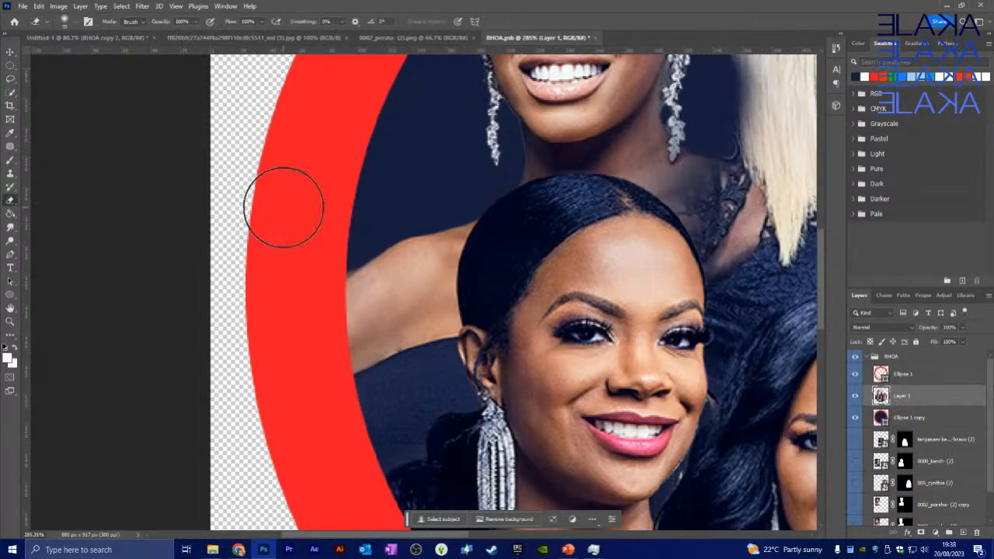
click(71, 21)
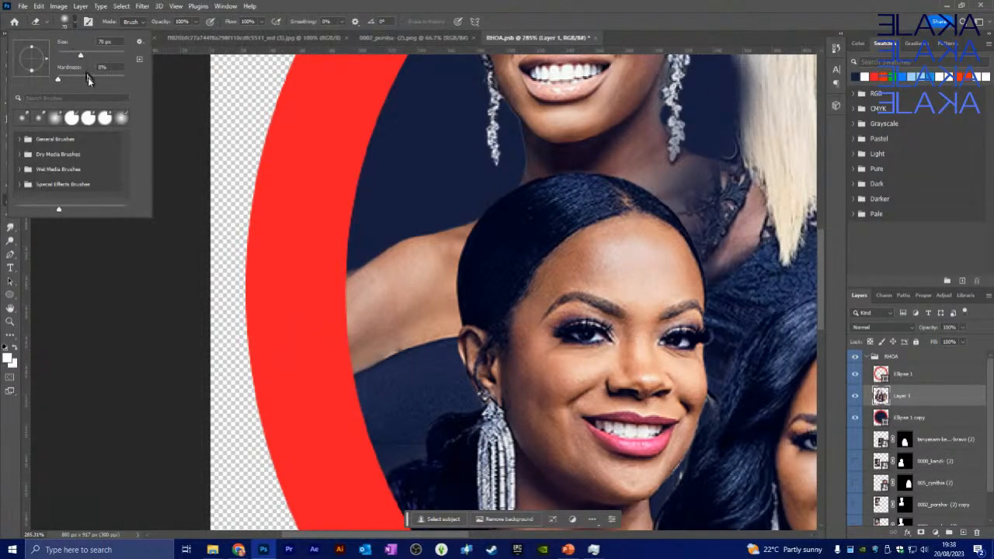
drag(88, 79, 129, 80)
click(366, 8)
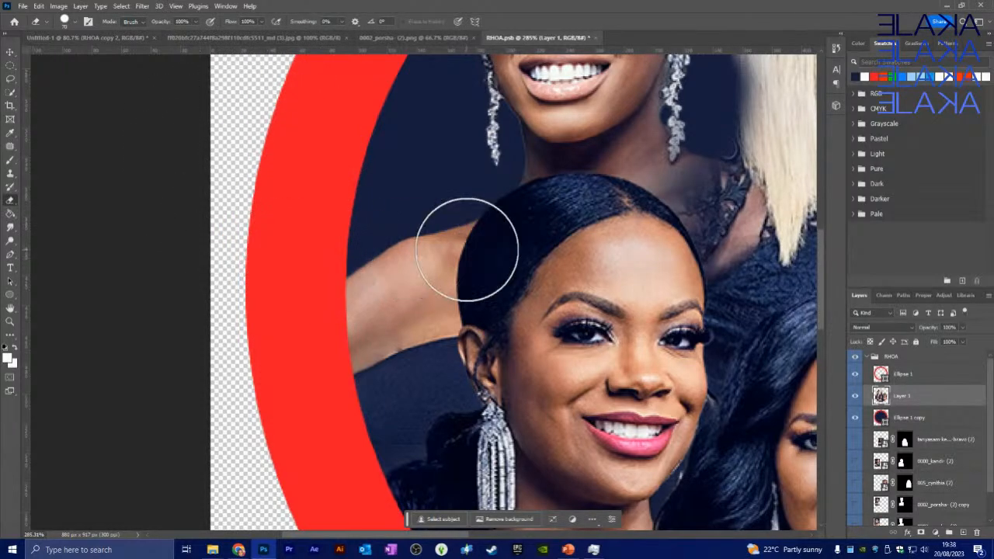
Convert Ellipse 1, Layer 1 and Ellipse 1 copy together into one smart object.
scroll(467, 250, down, 5)
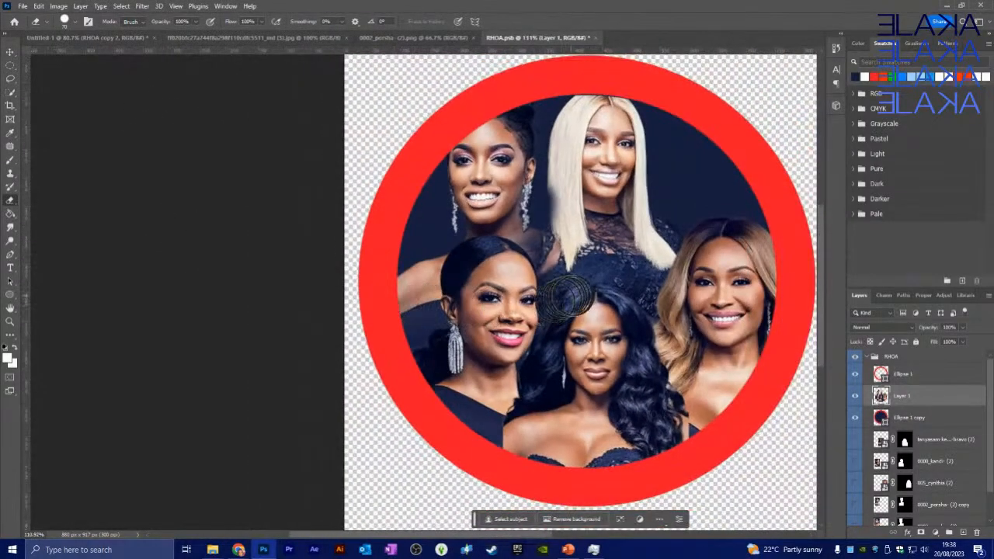
scroll(567, 297, down, 2)
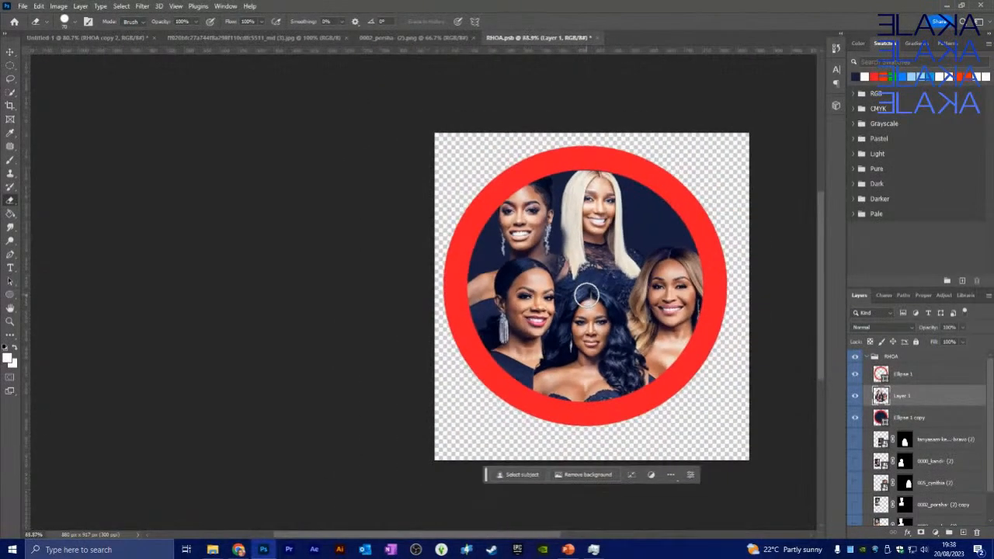
click(10, 52)
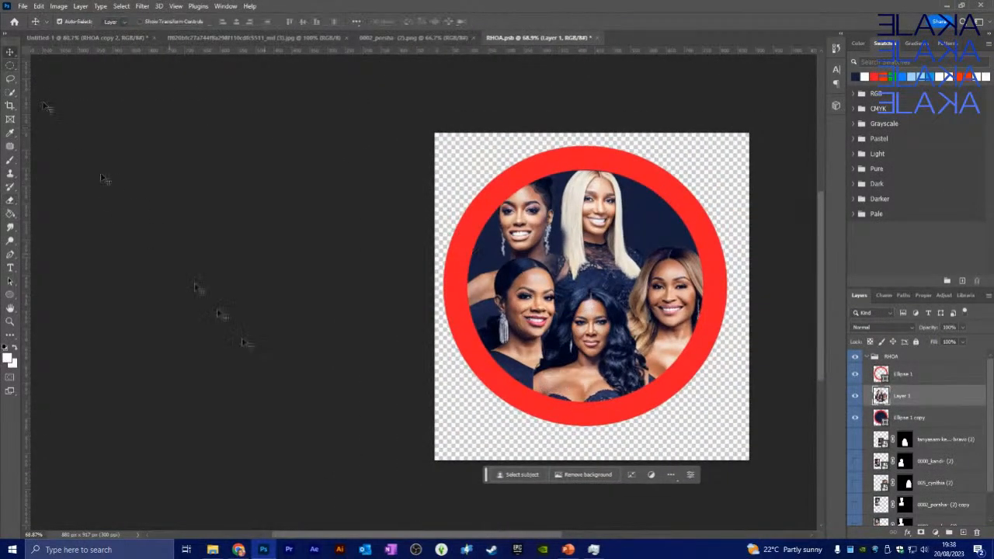
drag(549, 535, 594, 538)
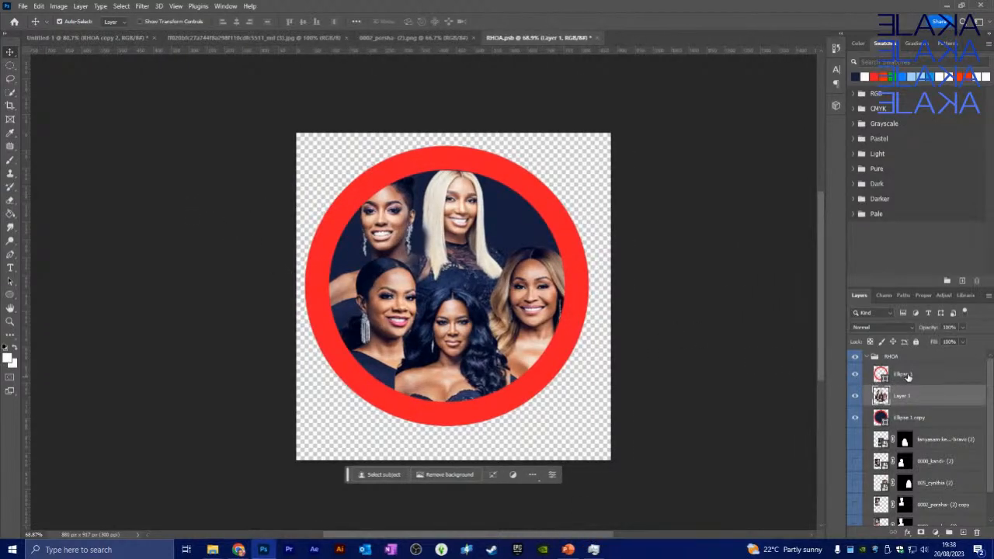
click(907, 376)
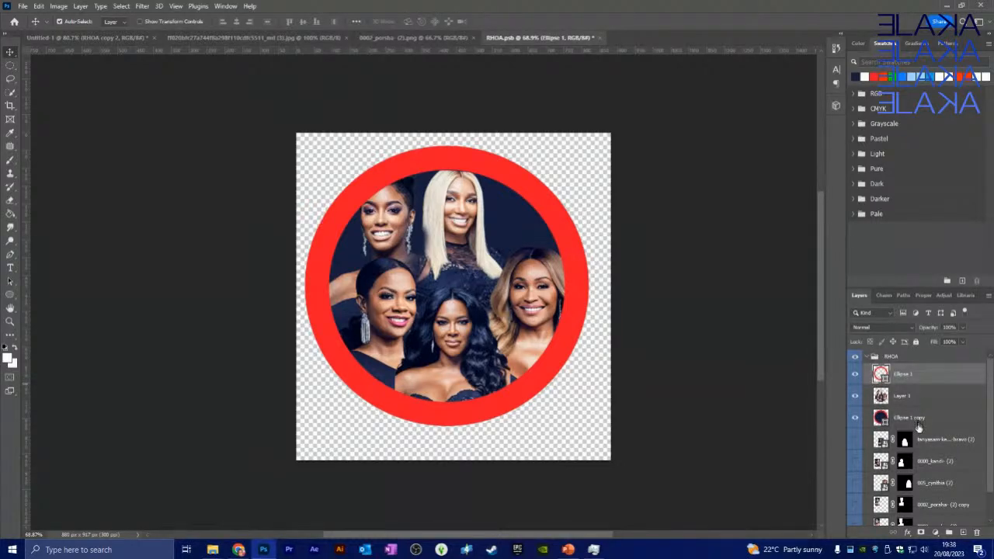
shift+click(910, 417)
right_click(910, 416)
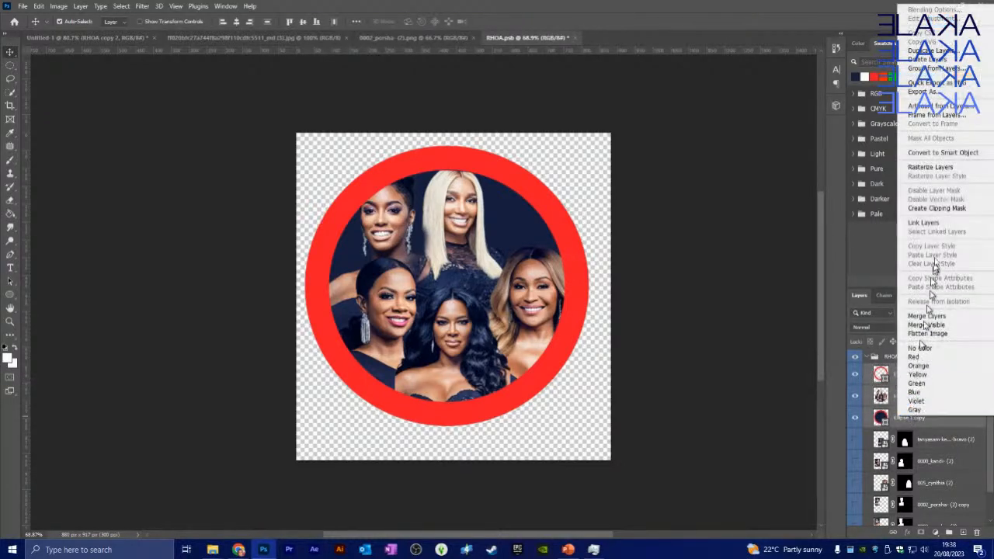
click(945, 153)
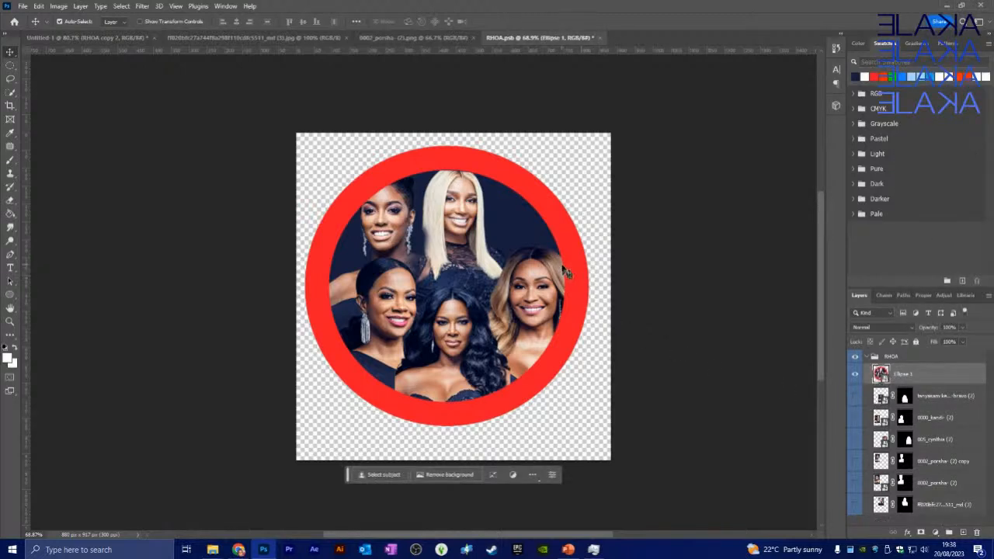
Scale the combined badge to about 107.7% with Free Transform and centre it horizontally on the canvas.
key(ctrl+t)
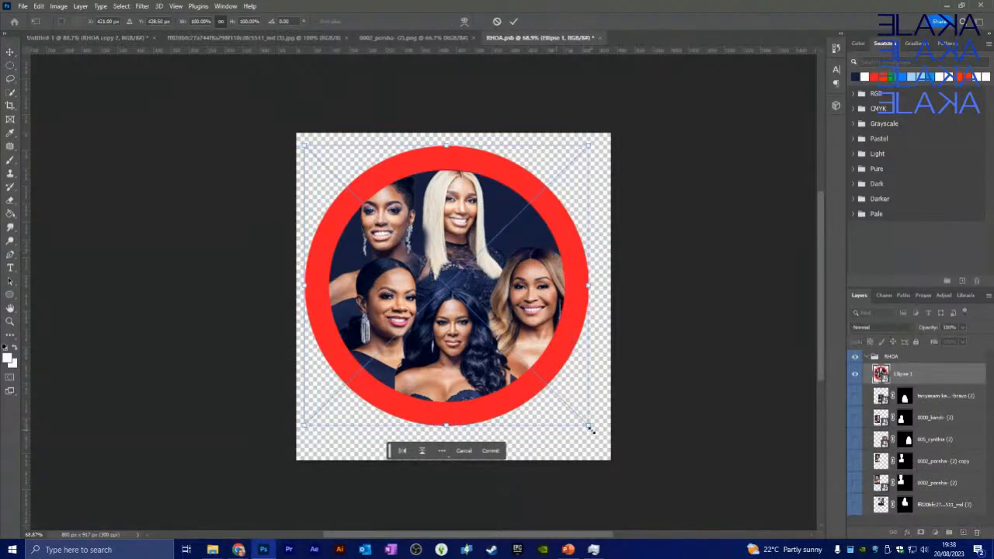
drag(590, 426, 601, 435)
drag(482, 342, 484, 343)
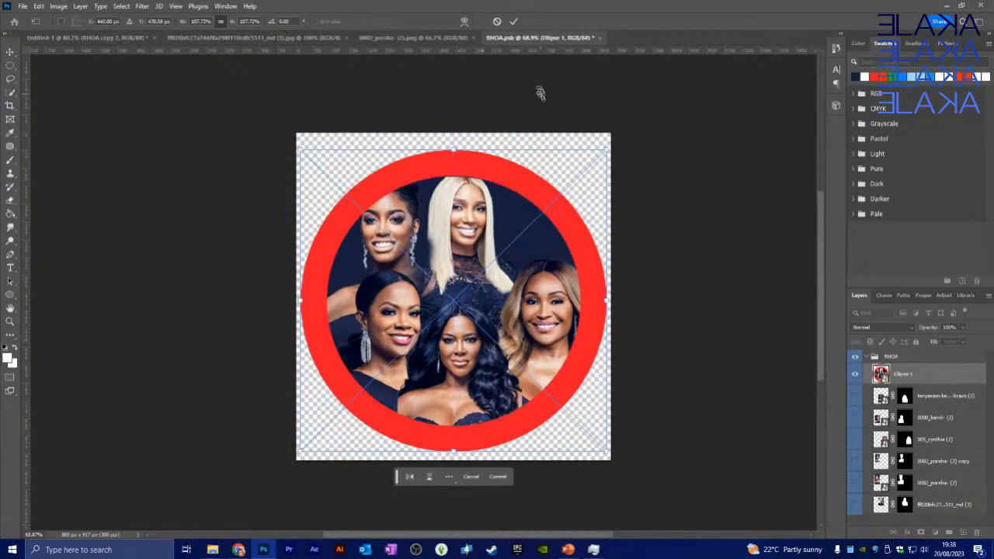
click(513, 21)
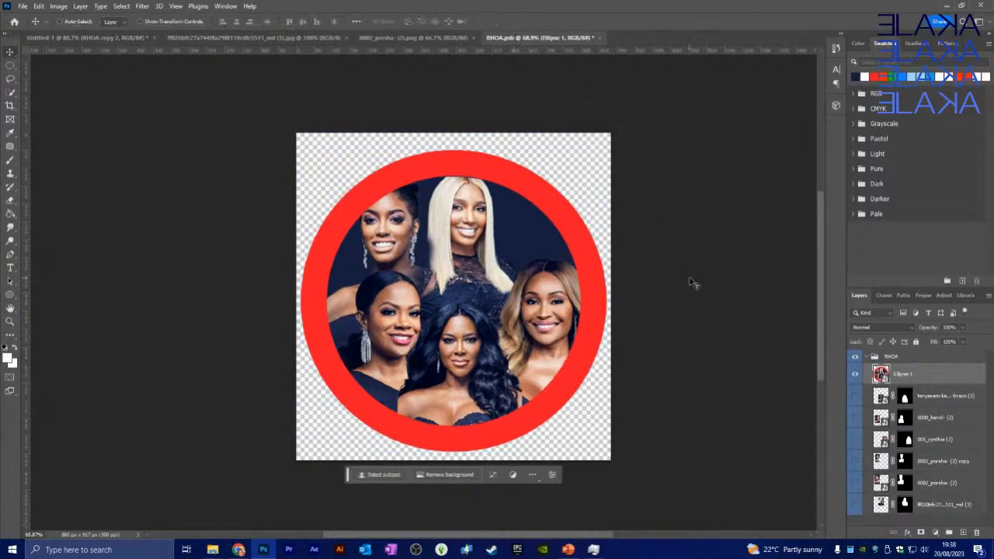
Save RHOA.psb and move the RHOA copy 2 badge in Untitled-1 to the right of the house, behind the ELAKA banner.
click(78, 40)
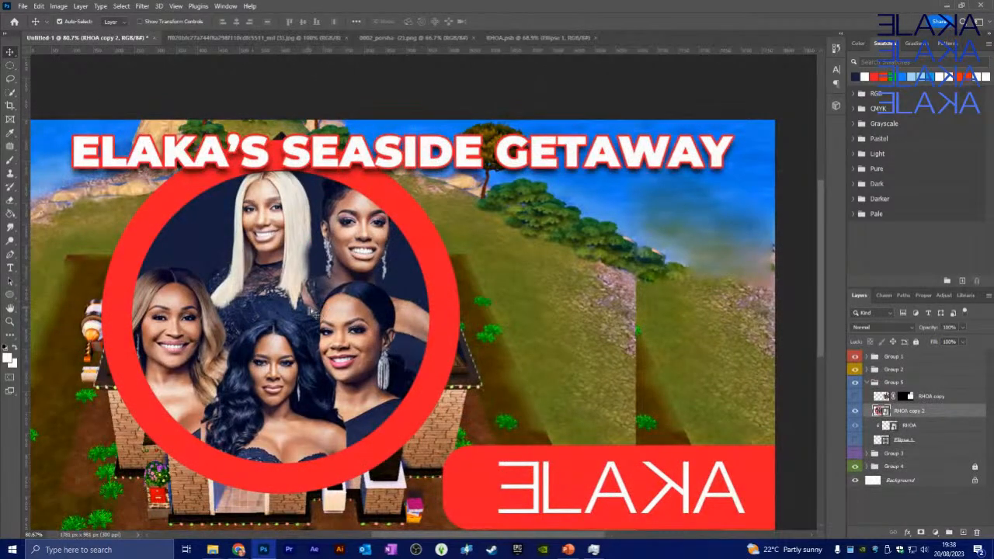
drag(336, 309, 625, 315)
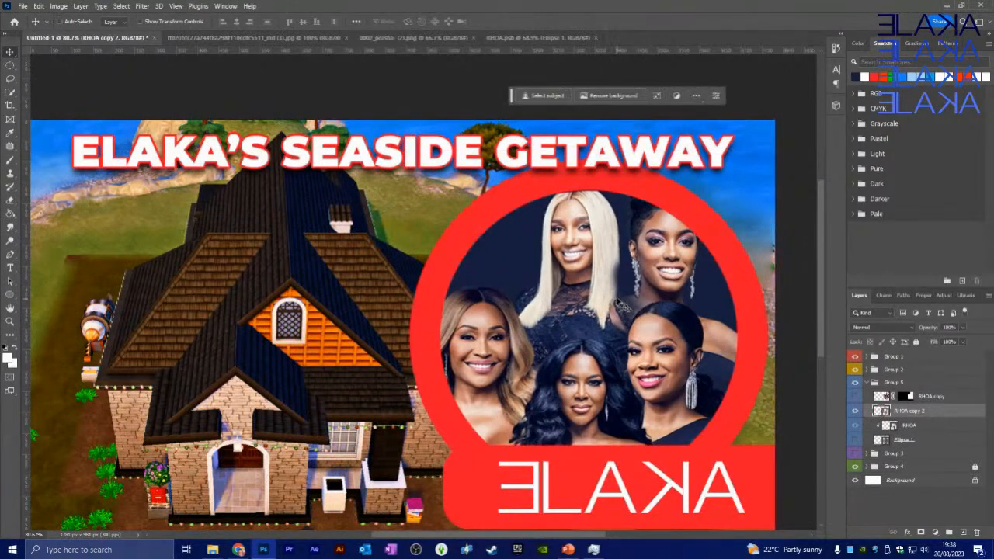
Scale the RHOA copy 2 badge to about 70% with Free Transform and place it between the title and the ELAKA banner.
key(ctrl+t)
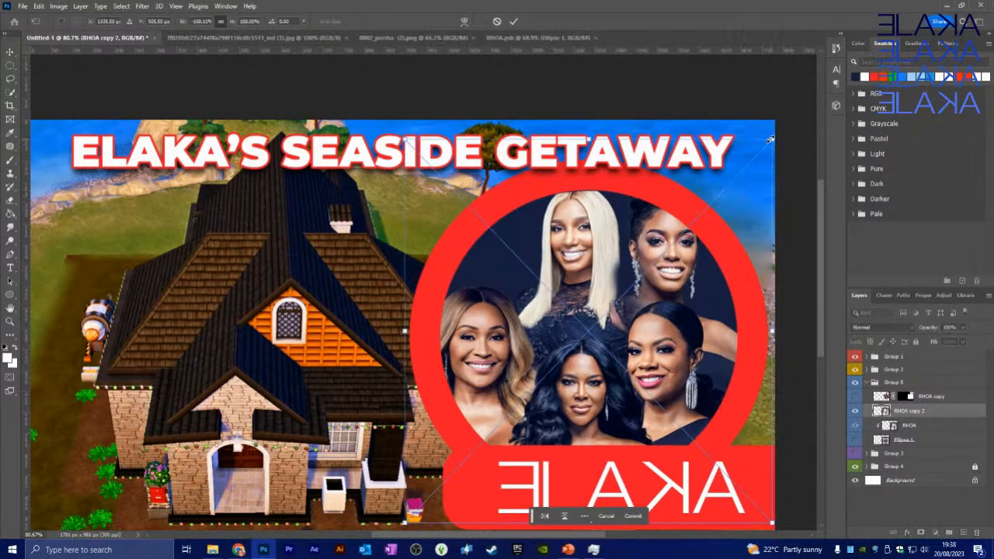
drag(769, 140, 725, 199)
key(ctrl+z)
drag(771, 140, 719, 196)
drag(627, 374, 645, 341)
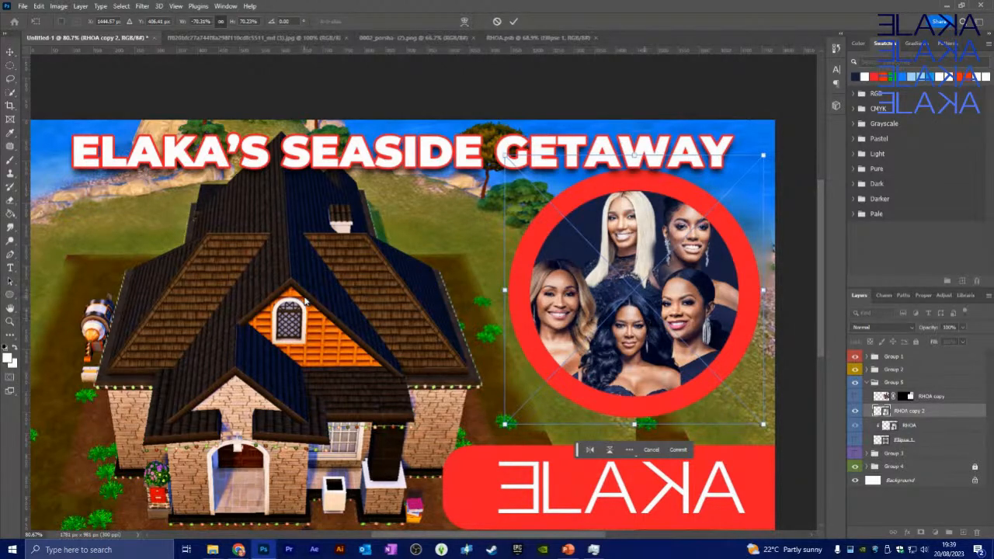
key(Return)
Hide Group 4 and place the RHOA copy 2 badge on the left half of the canvas, scaled to about 94.4%.
click(318, 334)
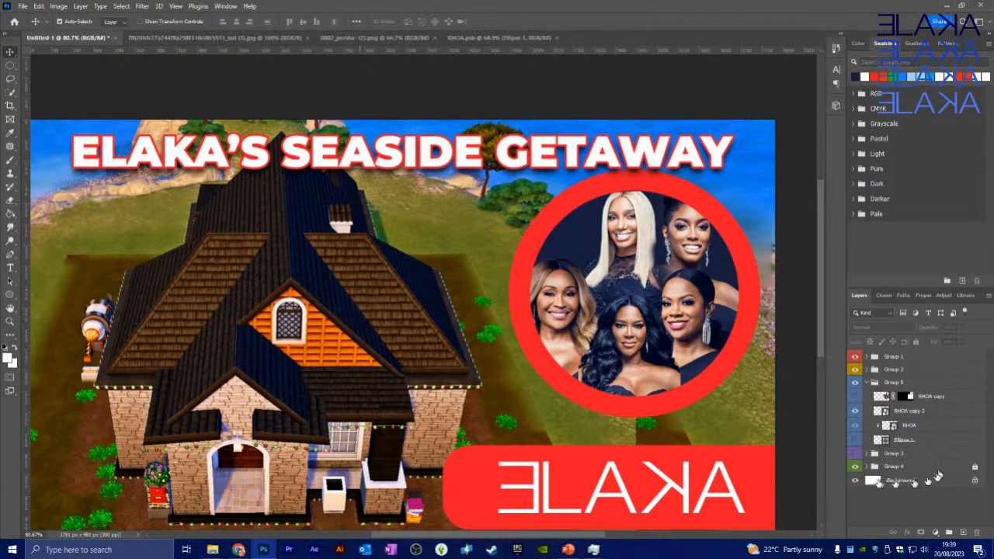
click(855, 477)
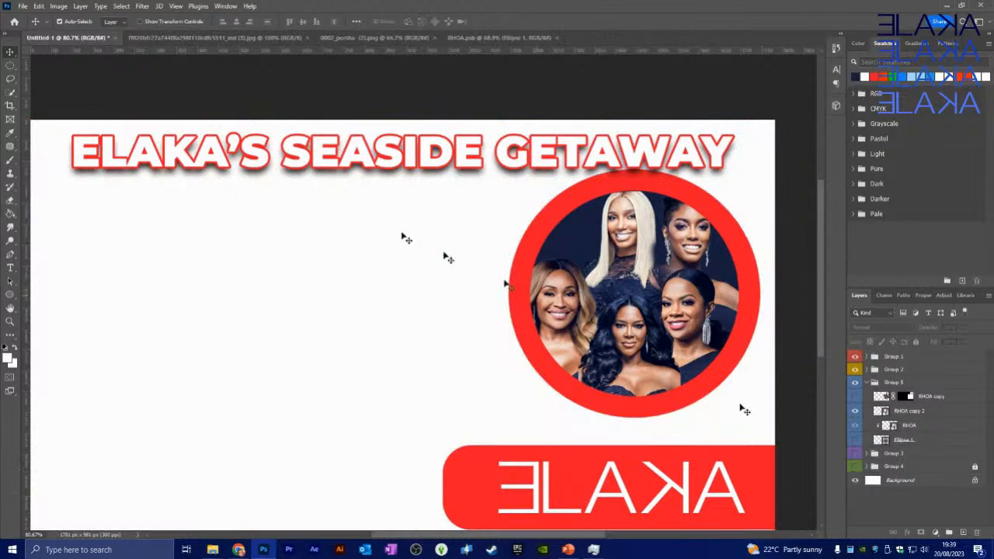
drag(599, 267, 231, 315)
key(ctrl+t)
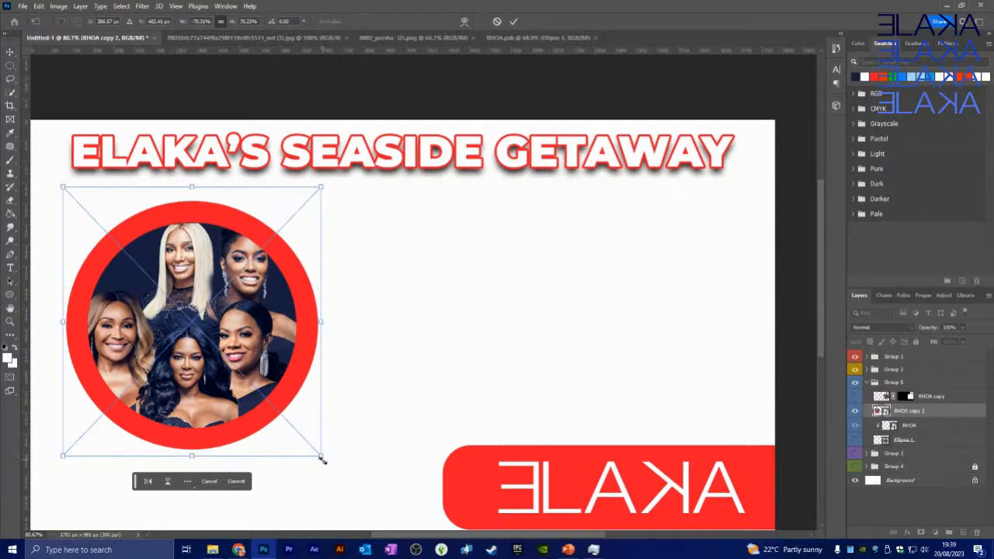
drag(322, 460, 365, 501)
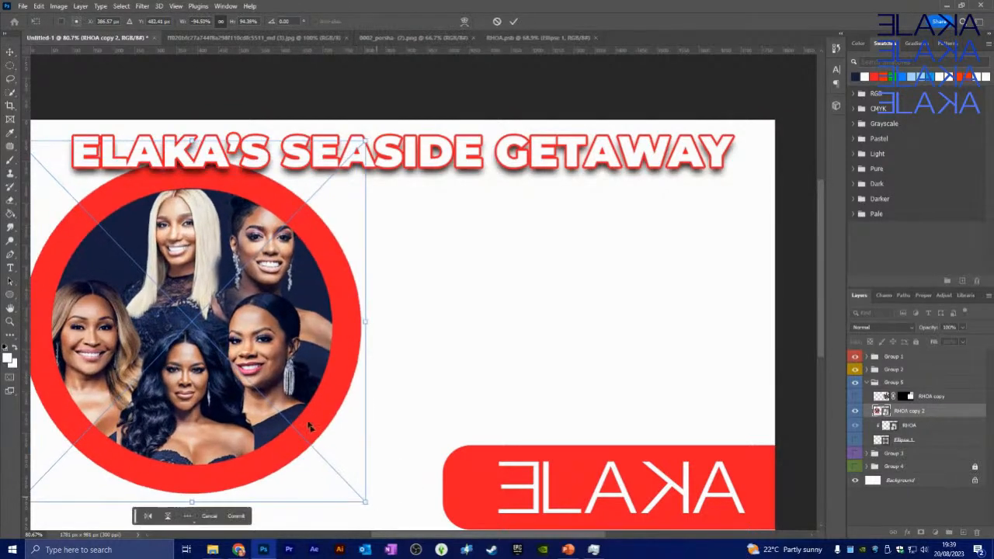
drag(268, 336, 286, 355)
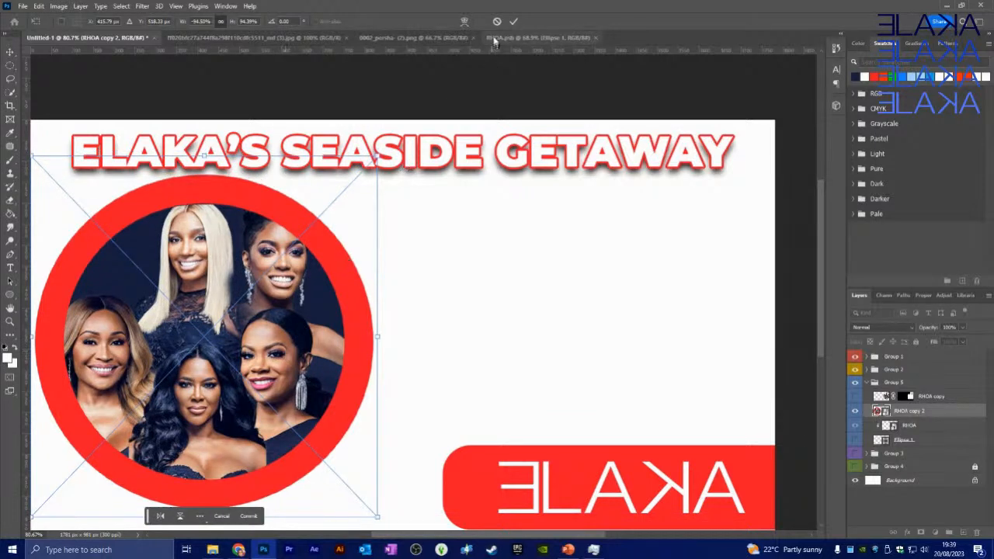
click(513, 21)
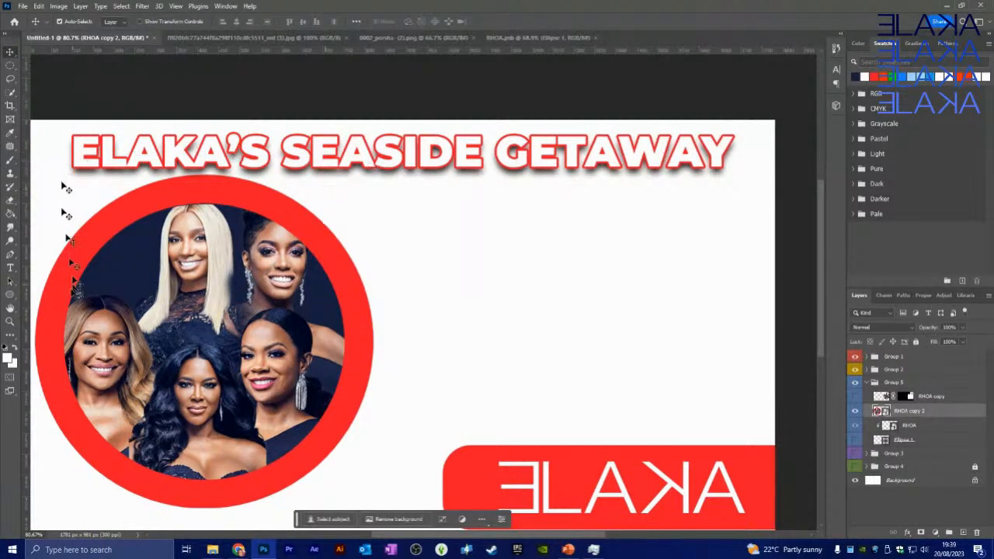
Replace the ELAKA'S SEASIDE GETAWAY title text with SHOCKING HOUSEWIVES CAST SHAKEUP.
click(10, 268)
click(178, 153)
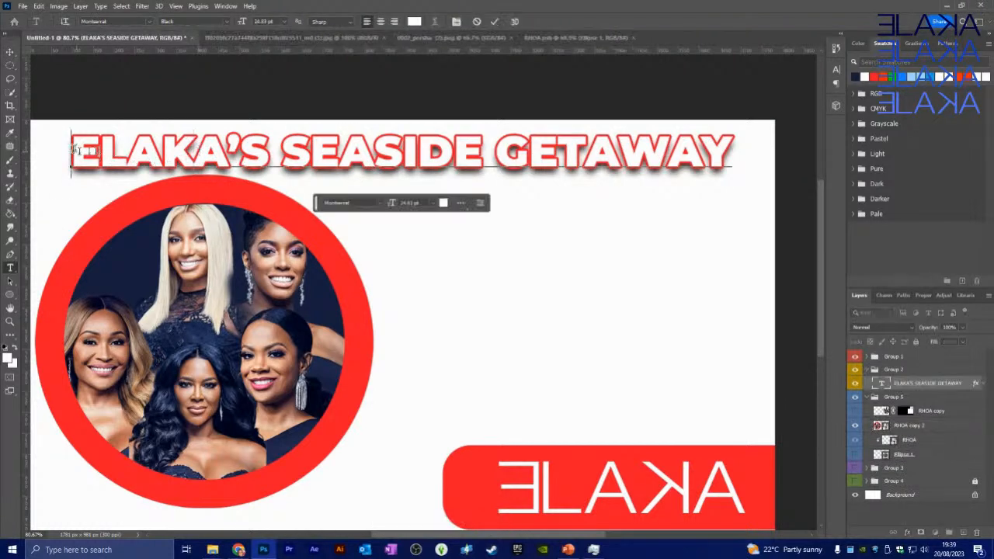
drag(71, 152, 717, 154)
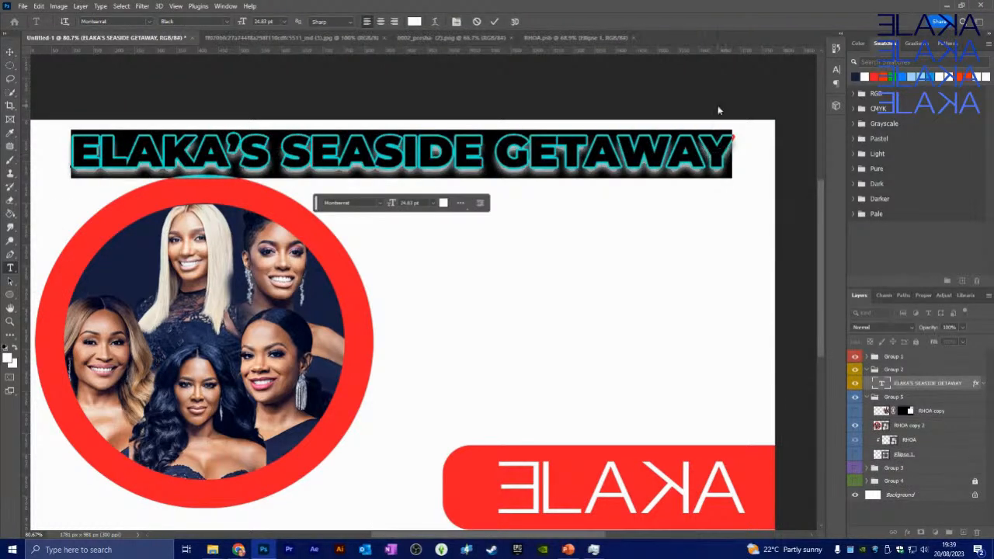
text(S)
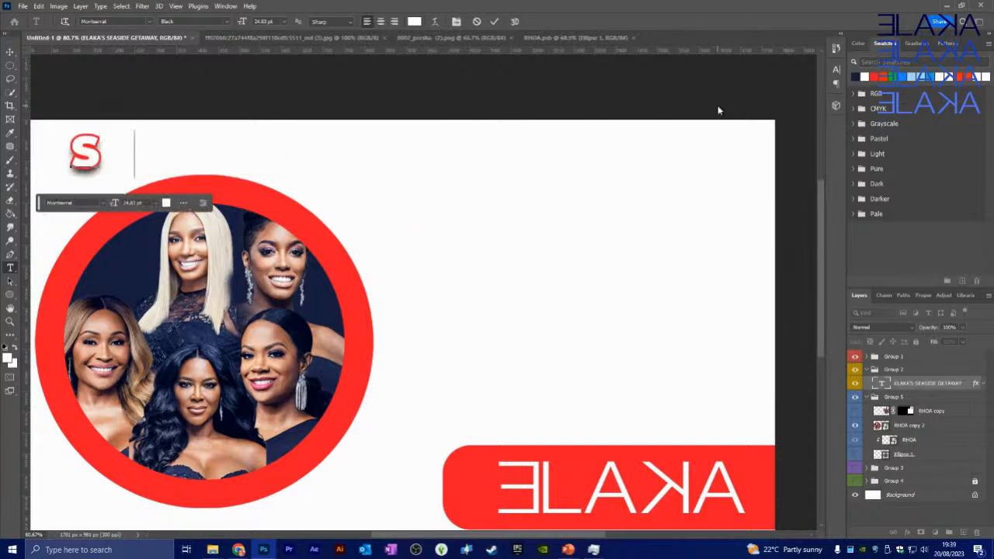
text(HOCKING HOUSE)
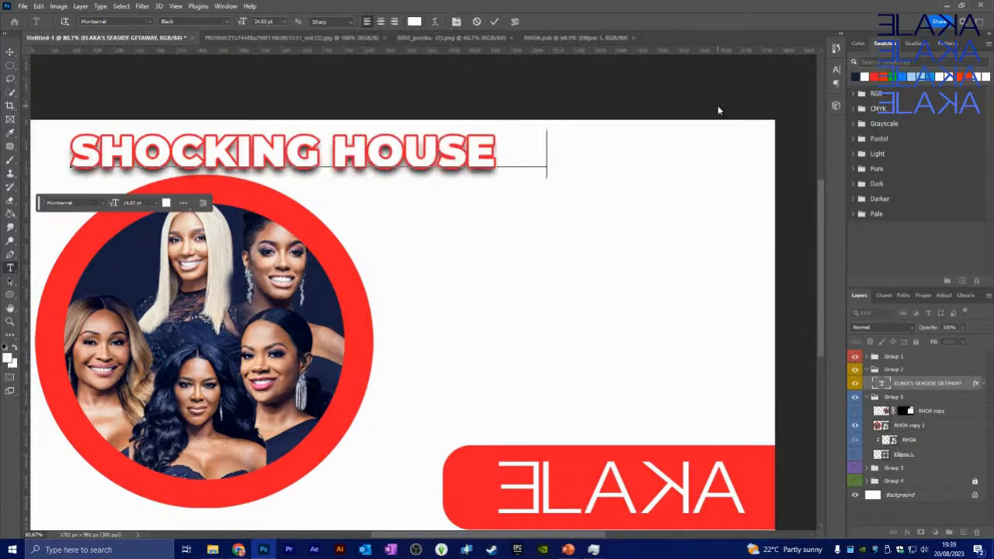
text(WIVES HA)
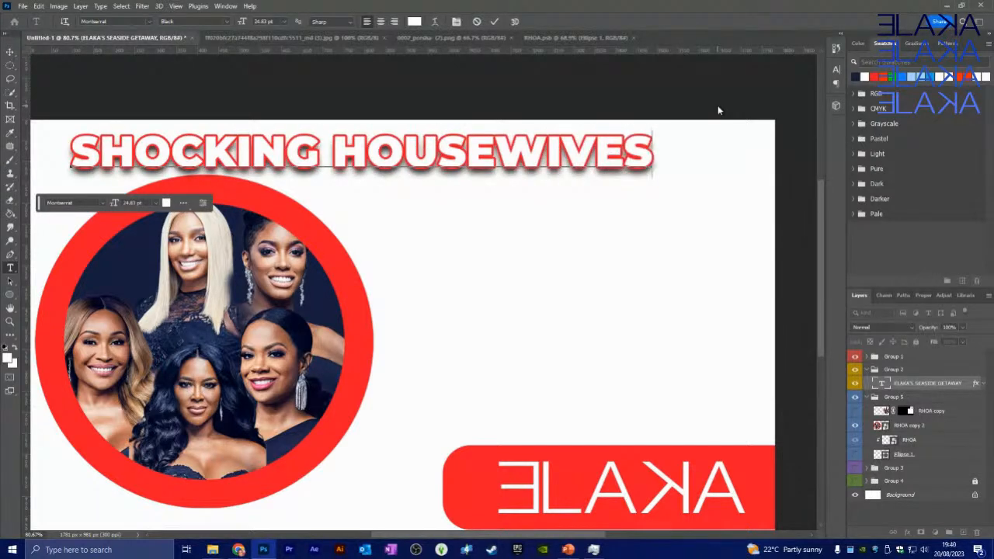
key(BackSpace)
key(BackSpace)
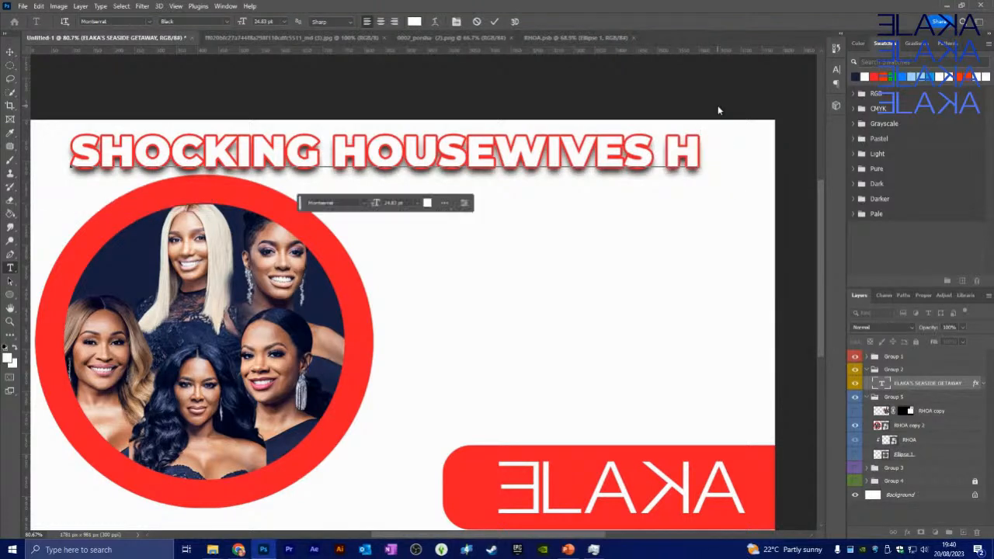
text(SHAD)
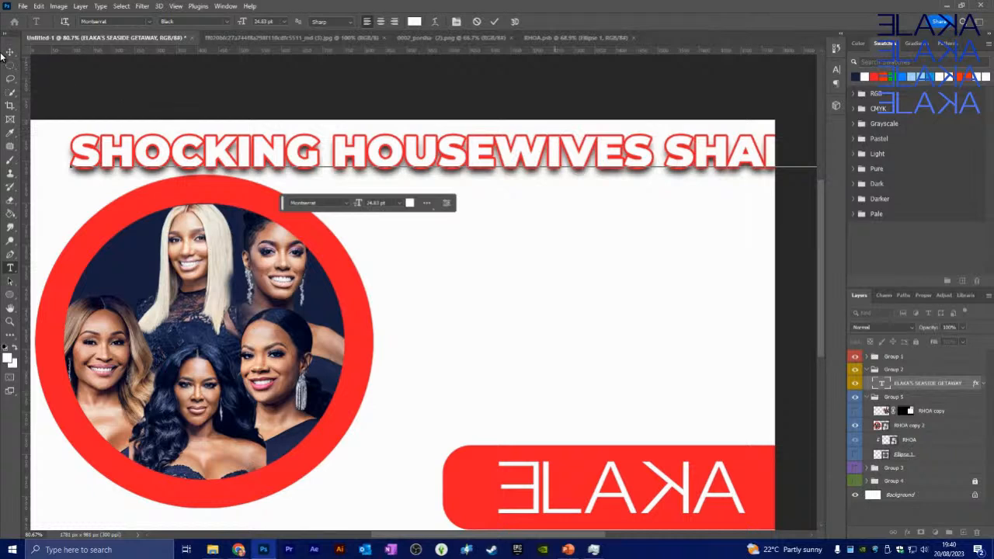
click(666, 156)
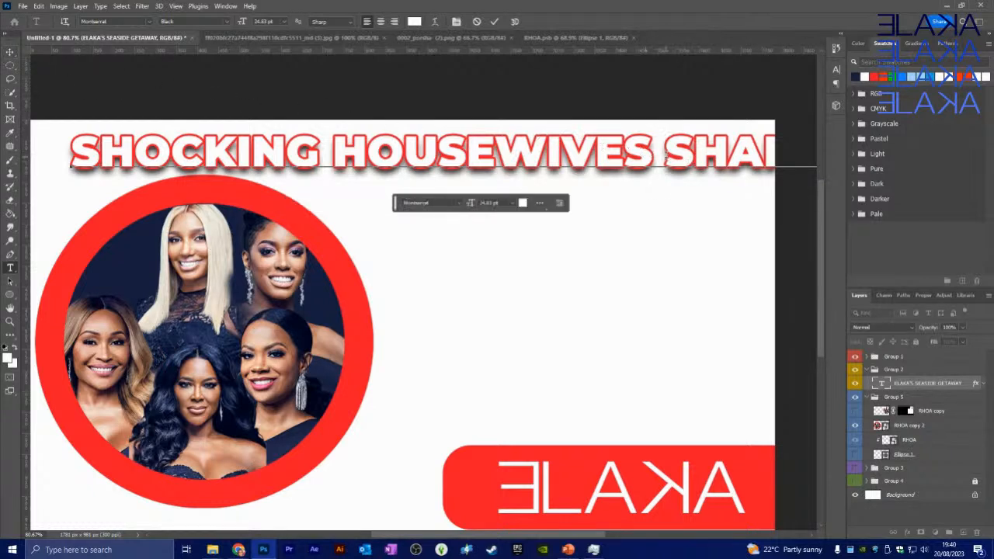
text(CAST)
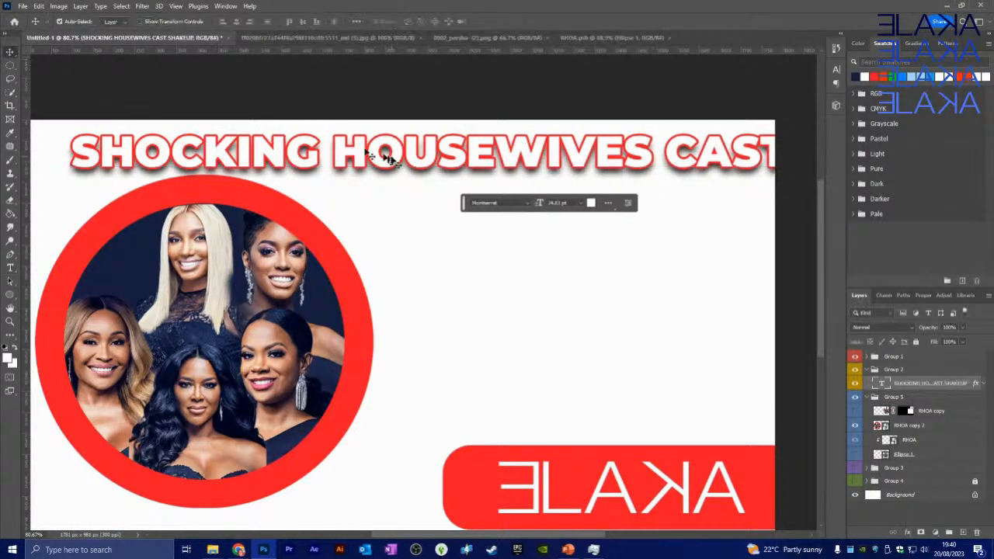
Scale the title to about 63.4% with Free Transform and move it fully inside the canvas, along its upper edge.
key(ctrl+t)
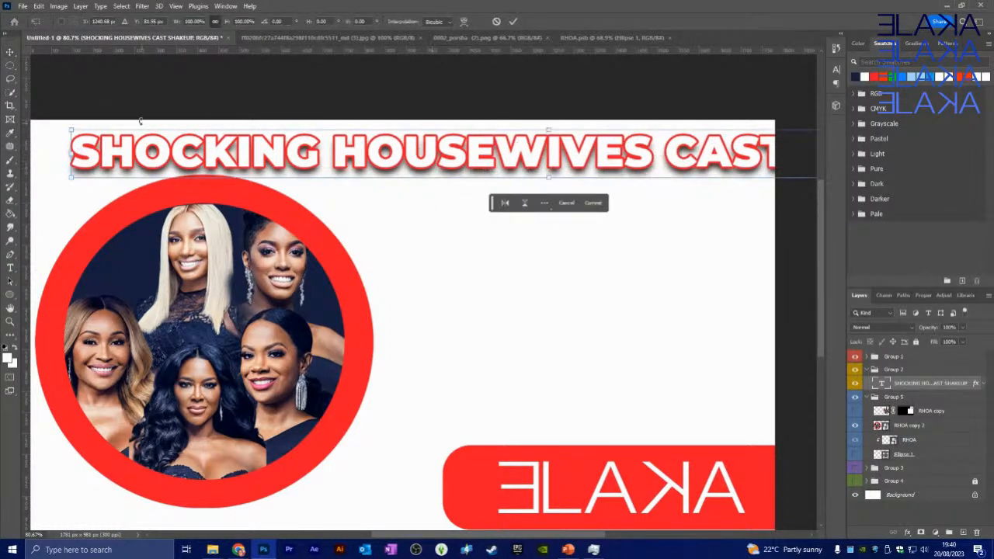
drag(68, 127, 246, 148)
drag(672, 160, 498, 153)
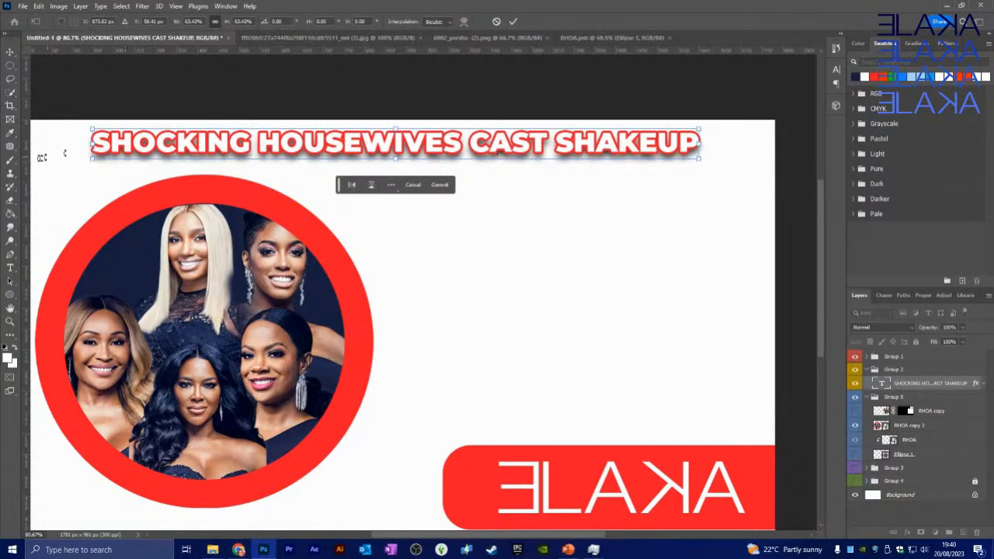
Break the title into two lines before CAST and set the leading of the text to 20 pt.
click(10, 268)
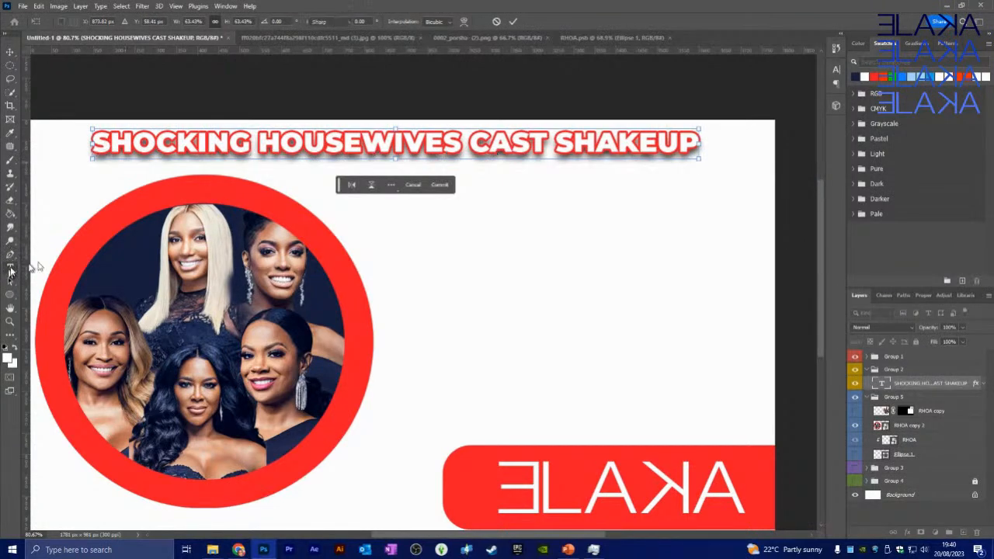
click(471, 143)
key(Return)
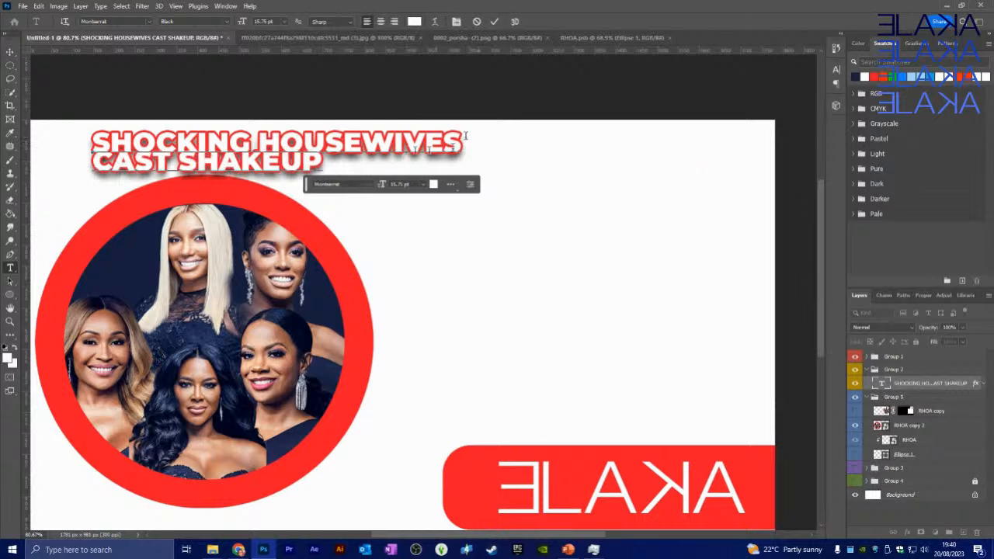
drag(95, 141, 324, 173)
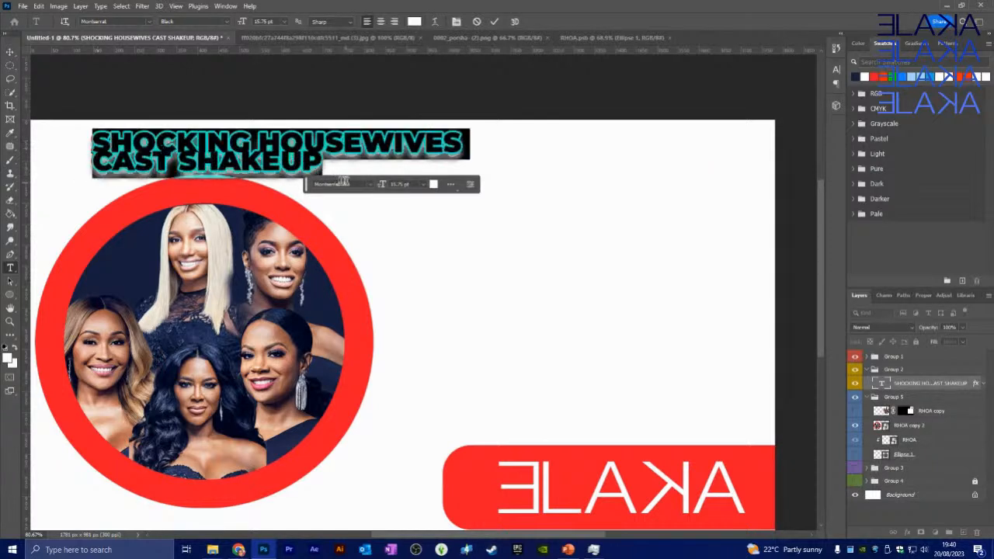
click(837, 70)
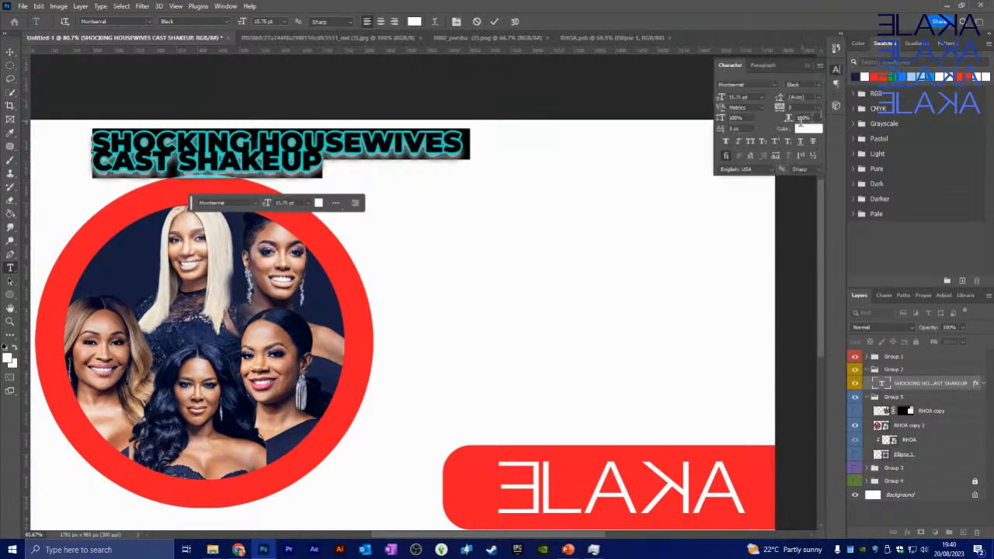
drag(780, 100, 779, 99)
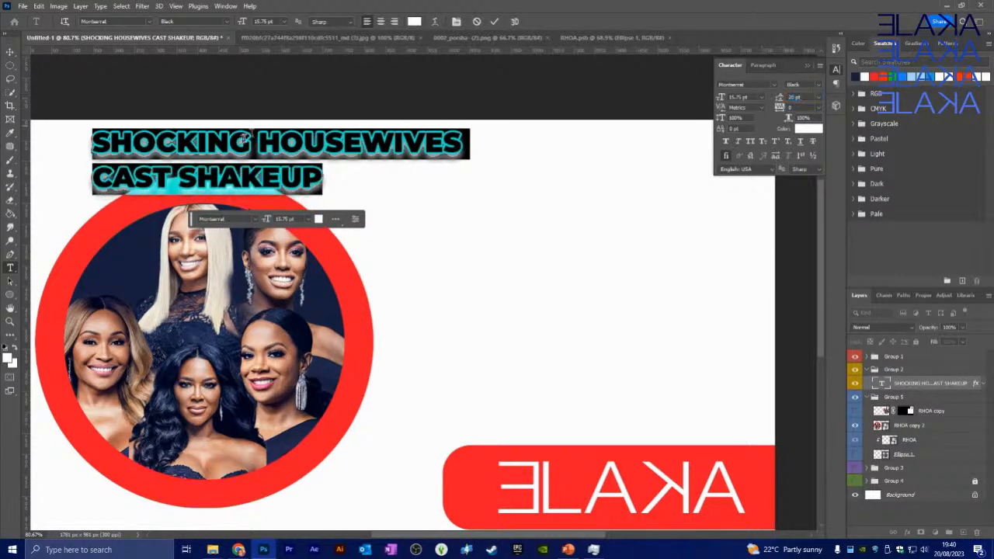
Set the CAST SHAKEUP line to a 25.3 pt font size with 24 pt leading and commit the text.
drag(94, 179, 322, 179)
mouse_move(721, 98)
mouse_down()
mouse_move(745, 98)
mouse_move(720, 98)
mouse_up()
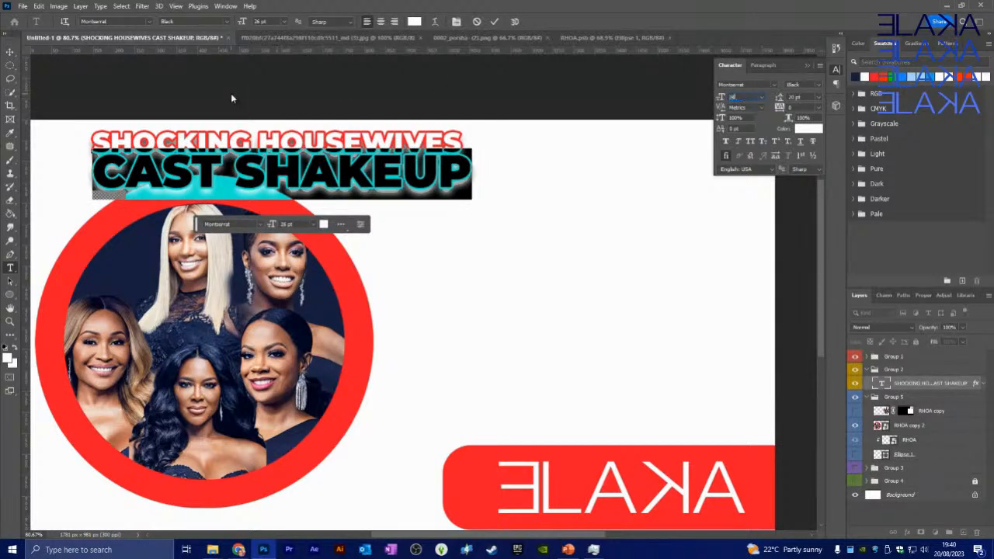
text(24)
key(Return)
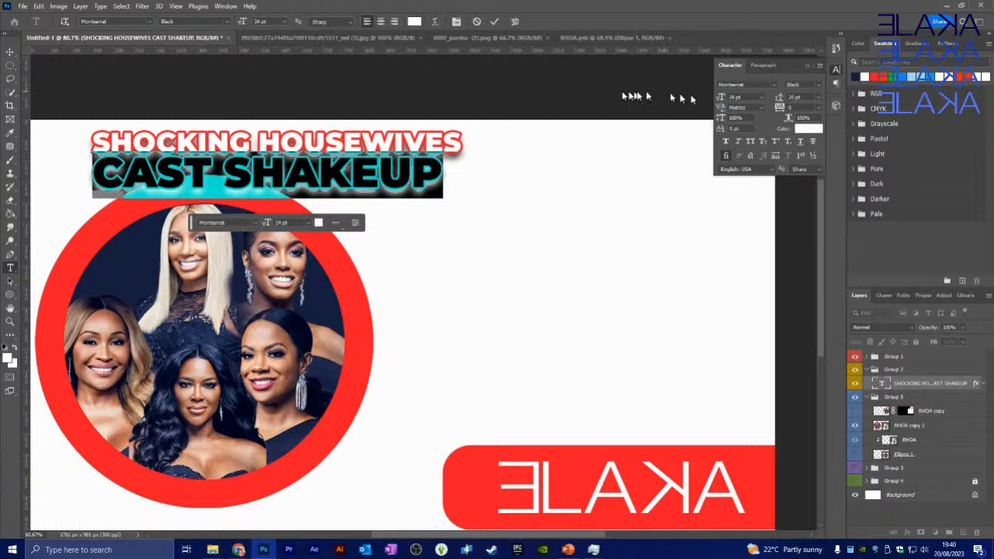
click(747, 97)
key(Return)
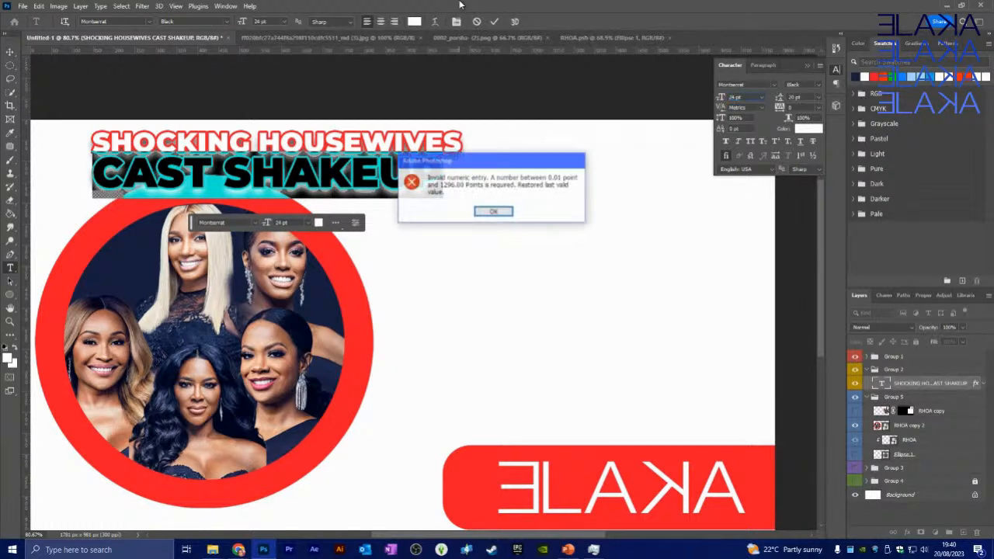
click(494, 212)
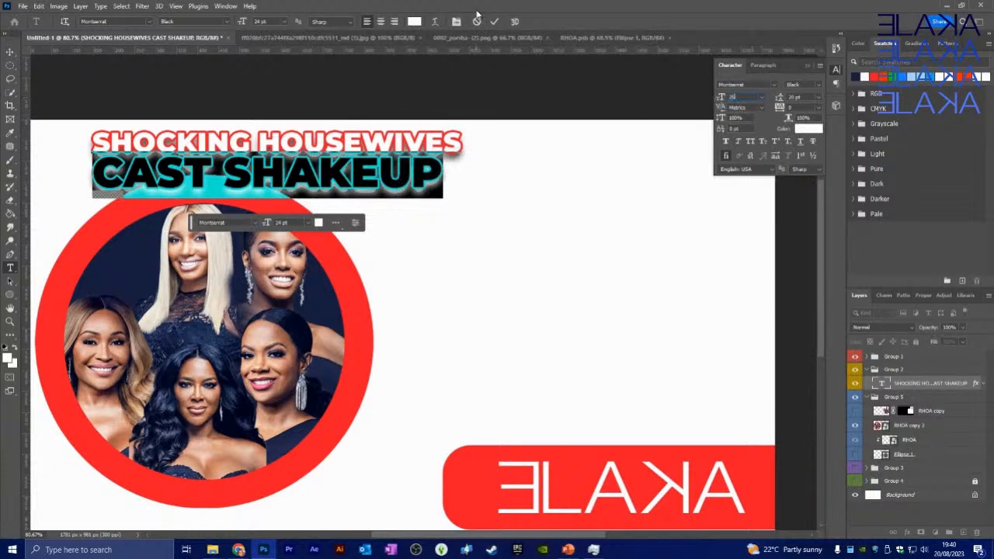
key(Return)
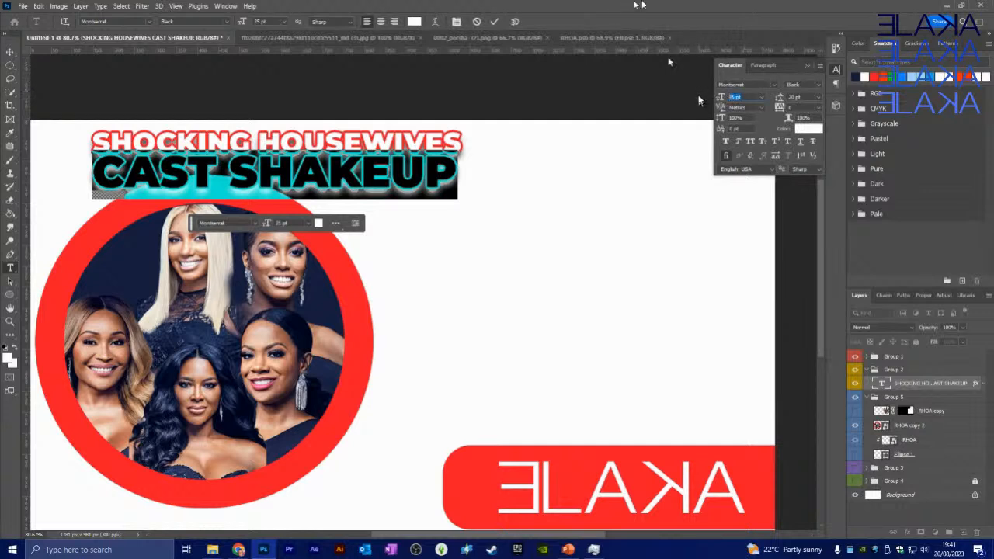
text(3)
key(Return)
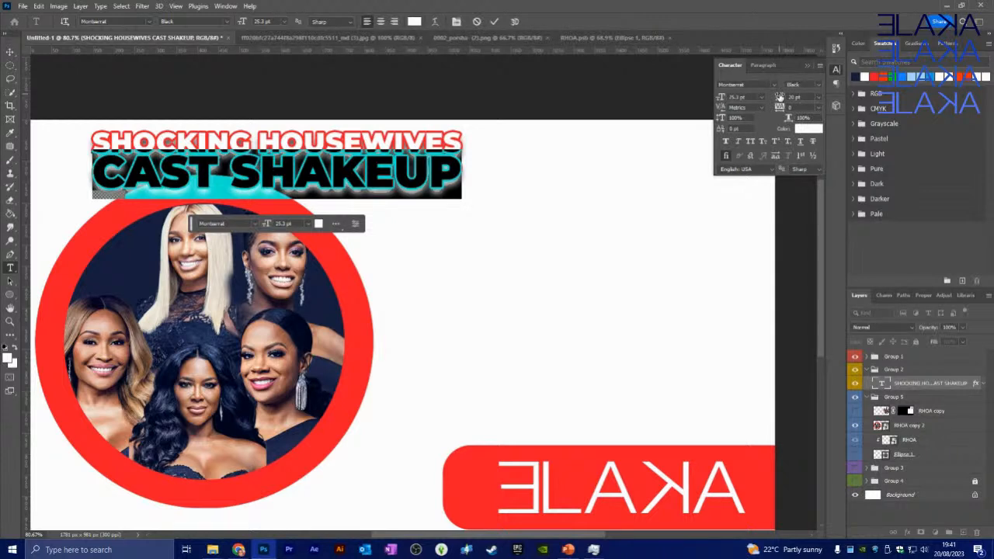
drag(780, 96, 781, 97)
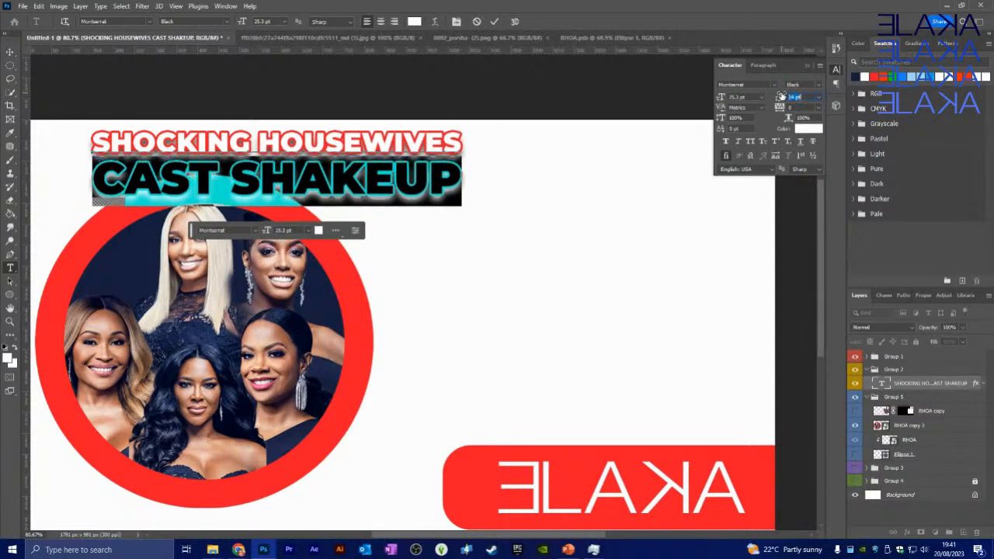
click(494, 21)
Move the two-line title to the right of the portrait badge, above the ELAKA banner.
click(10, 52)
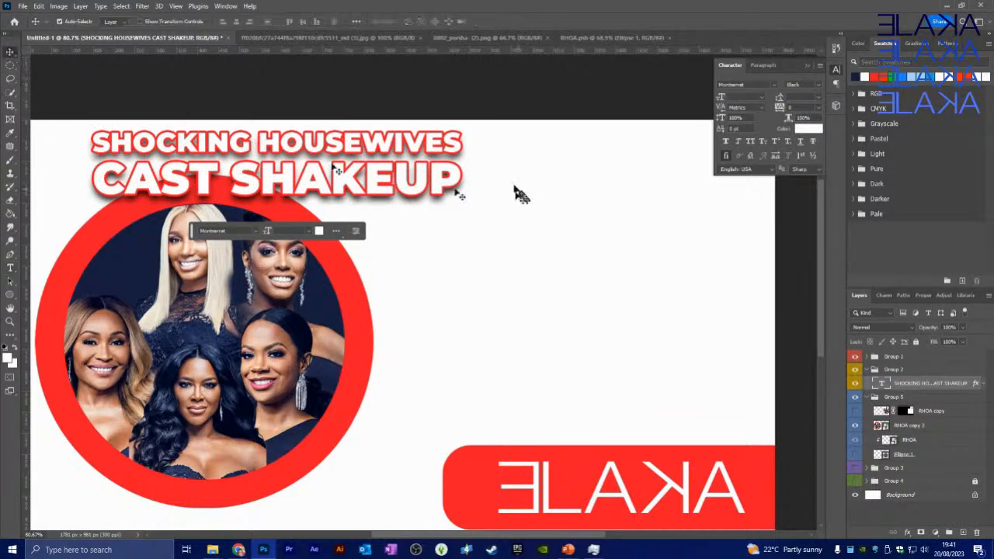
drag(381, 180, 645, 272)
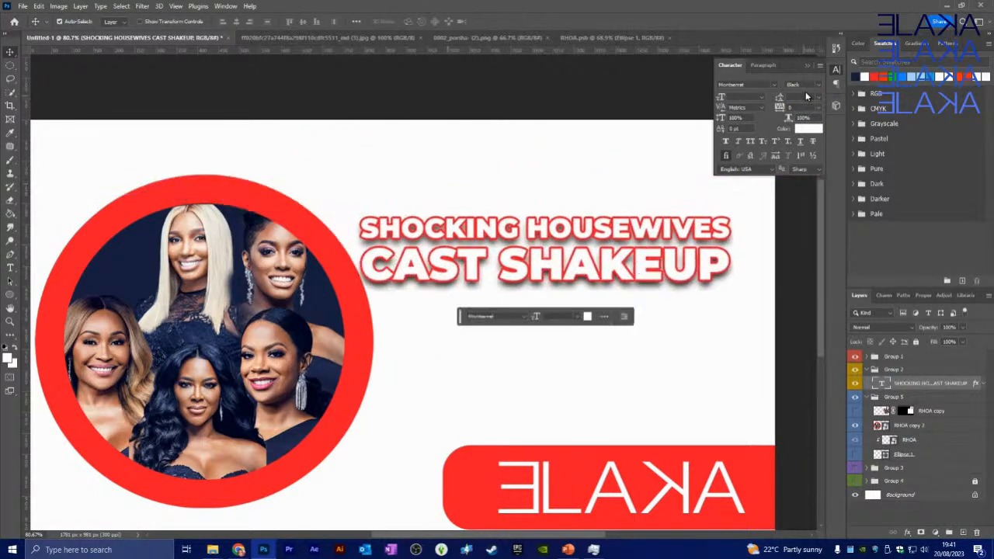
click(837, 70)
scroll(660, 237, down, 3)
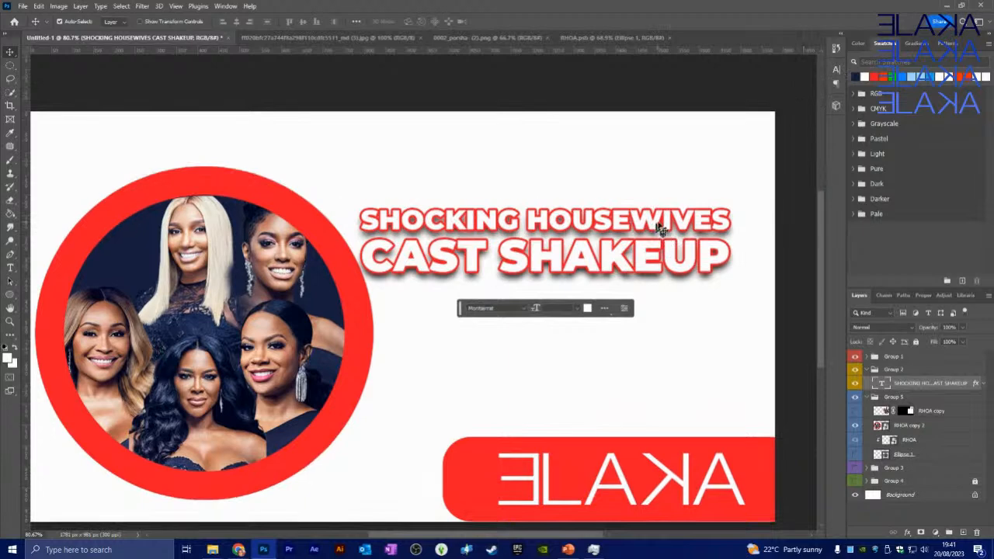
scroll(537, 250, down, 1)
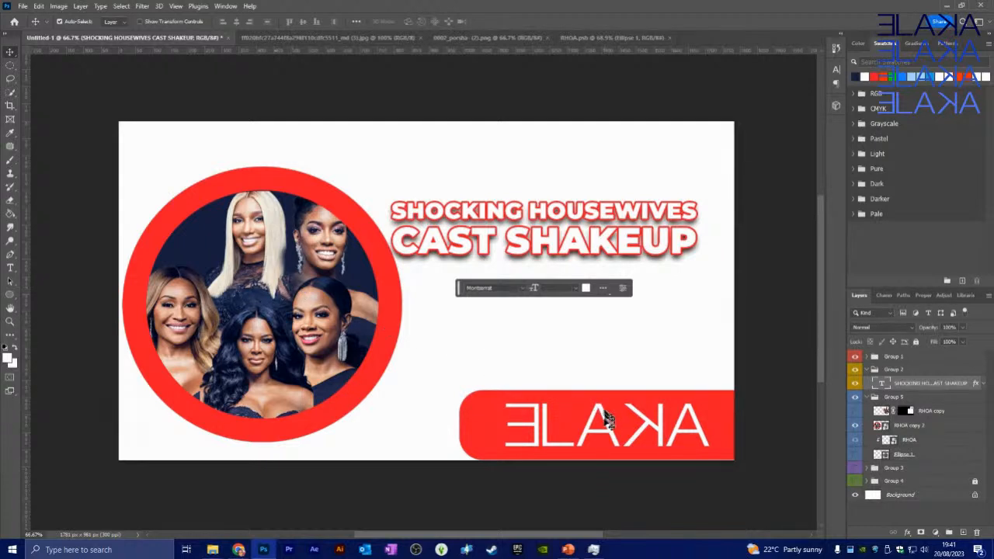
Raise the portrait badge slightly and move the two-line title down beside the badge's middle, clear of its red ring.
click(608, 424)
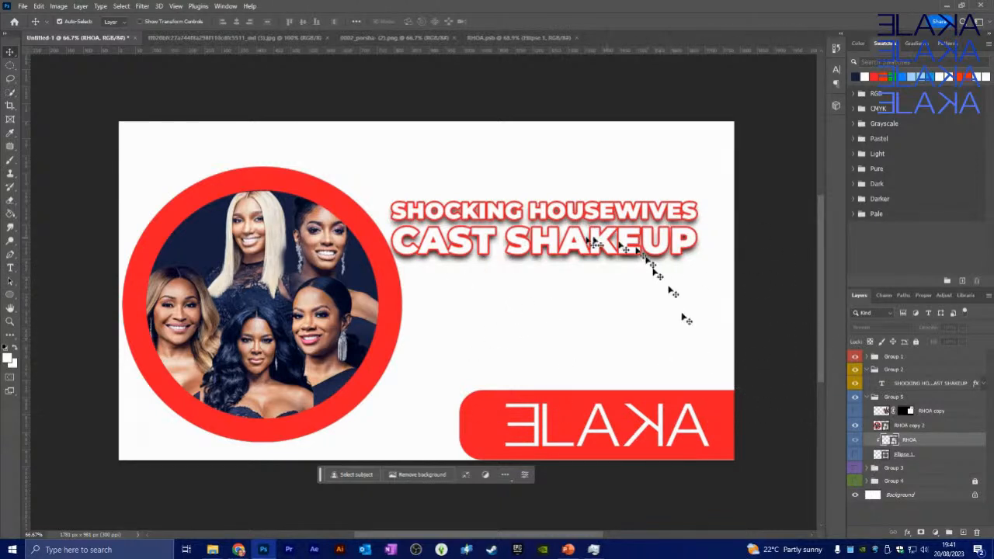
mouse_move(254, 310)
mouse_down()
mouse_move(262, 302)
mouse_move(261, 312)
mouse_up()
drag(535, 258, 571, 309)
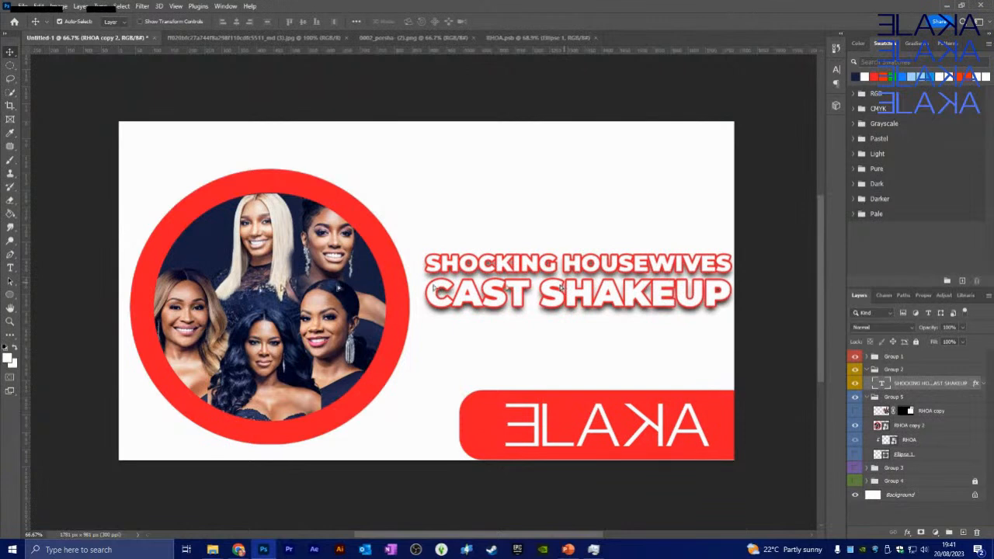
drag(246, 302, 241, 276)
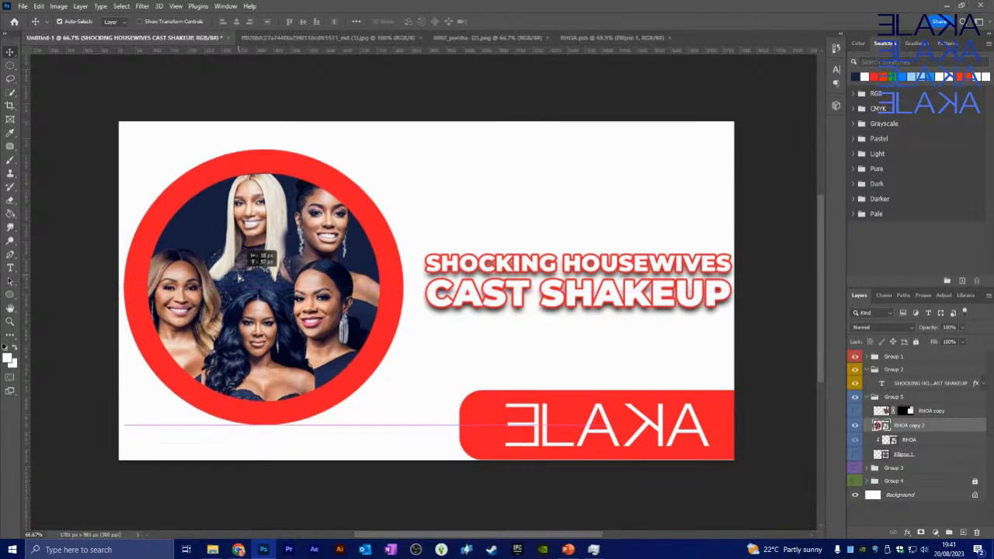
mouse_move(680, 286)
mouse_down()
mouse_move(663, 285)
mouse_move(667, 278)
mouse_up()
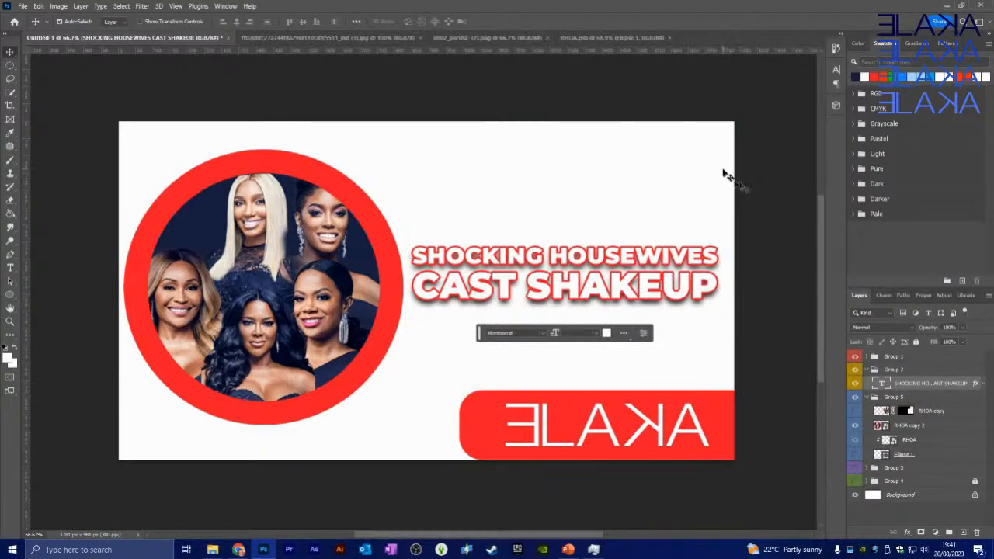
drag(332, 249, 328, 276)
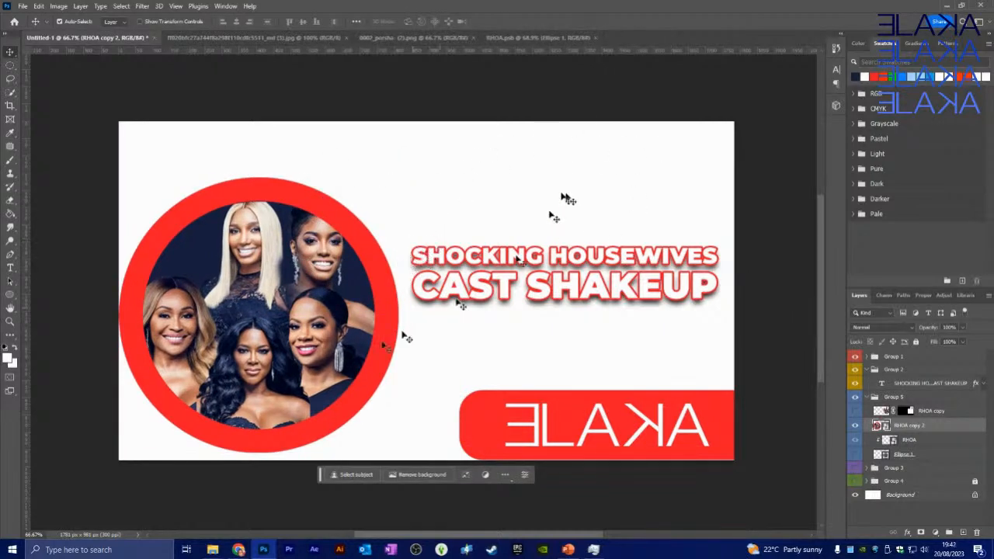
drag(298, 334, 301, 298)
drag(594, 279, 595, 289)
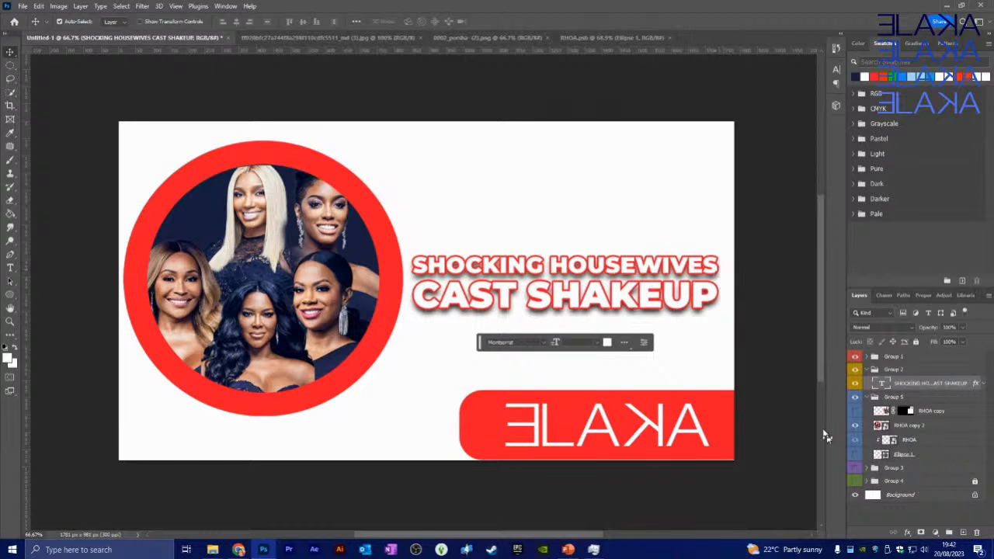
click(740, 415)
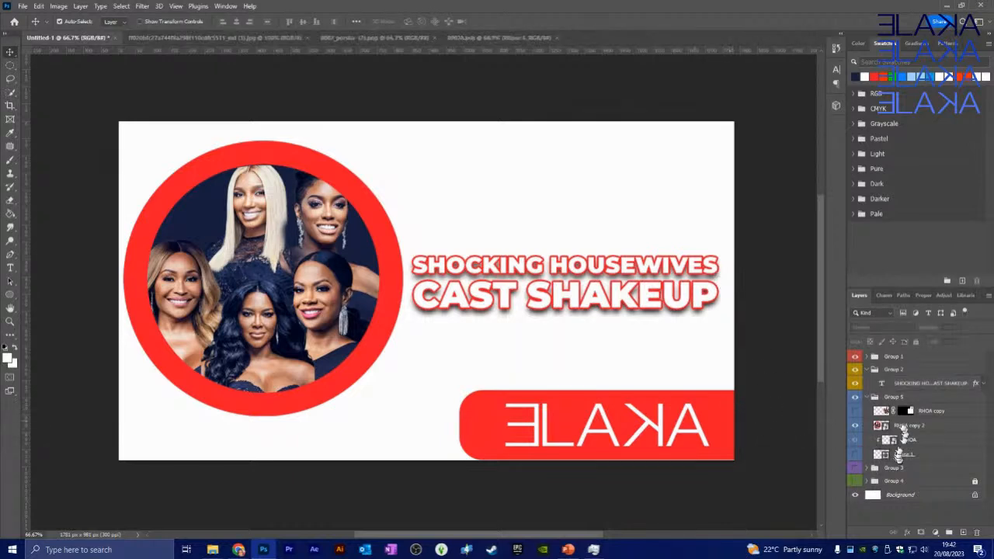
Expand Group 1 and hide the red Rectangle 1 banner behind the ELAKA logo.
click(855, 371)
click(855, 371)
click(856, 359)
click(855, 357)
click(867, 357)
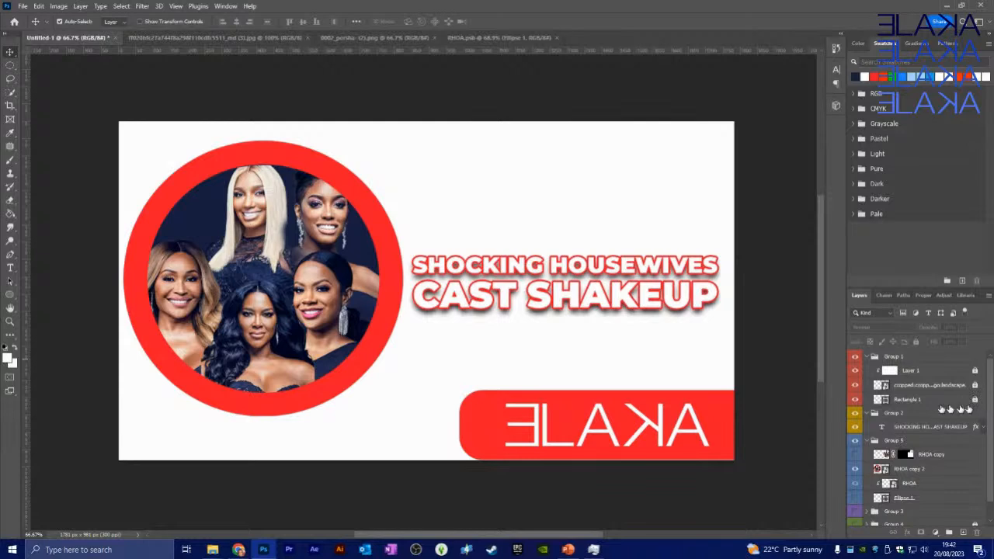
click(856, 400)
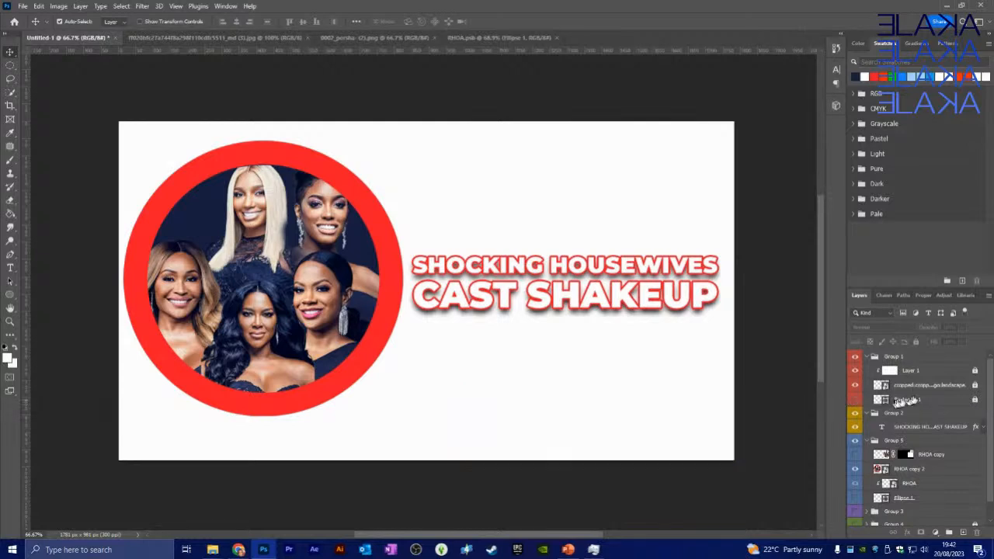
Unlock Layer 1, which is clipped to the ELAKA logo, and fill it with dark navy using the Paint Bucket.
click(909, 373)
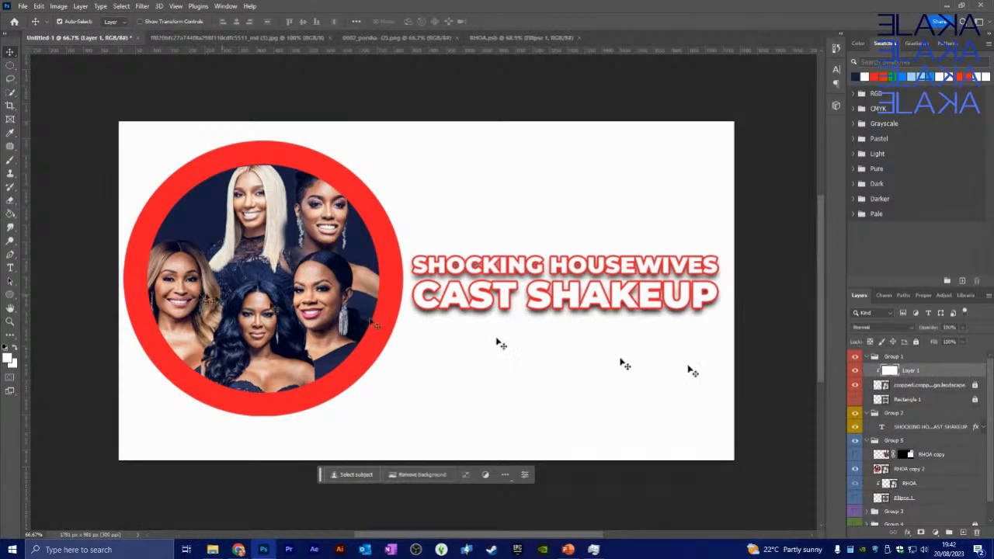
click(11, 214)
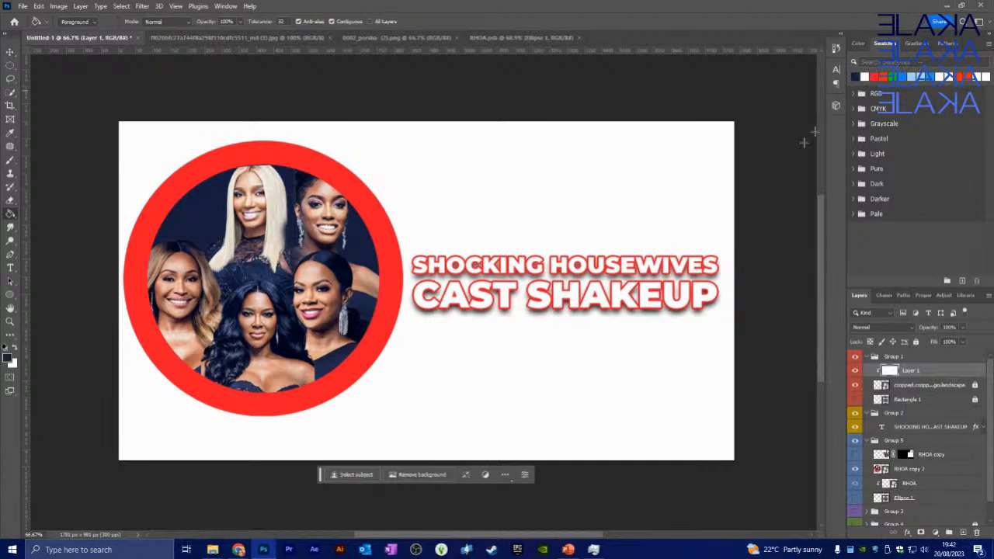
click(599, 341)
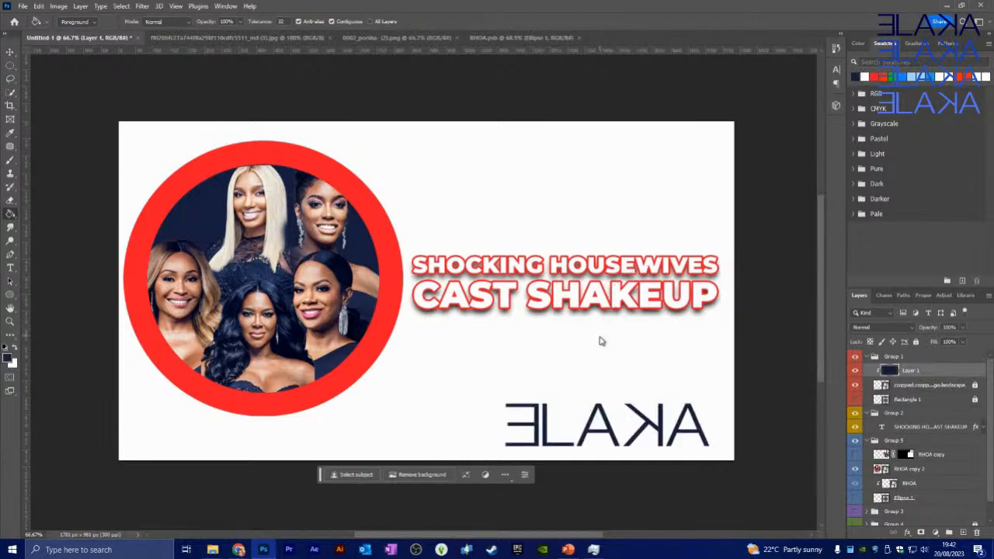
click(10, 51)
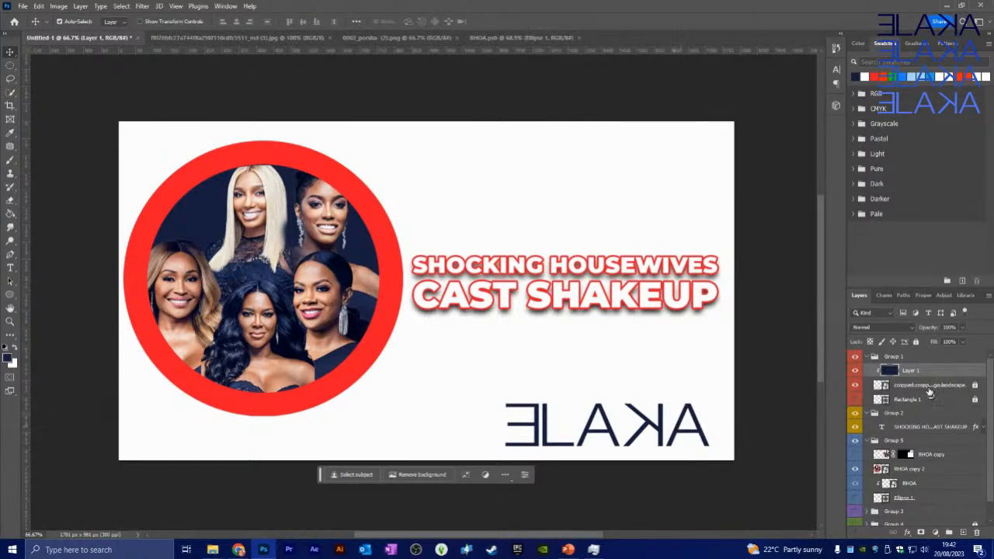
Unlock the ELAKA logo layer, move the logo to the canvas's upper-right corner and scale it to 9.50% with Free Transform.
click(976, 387)
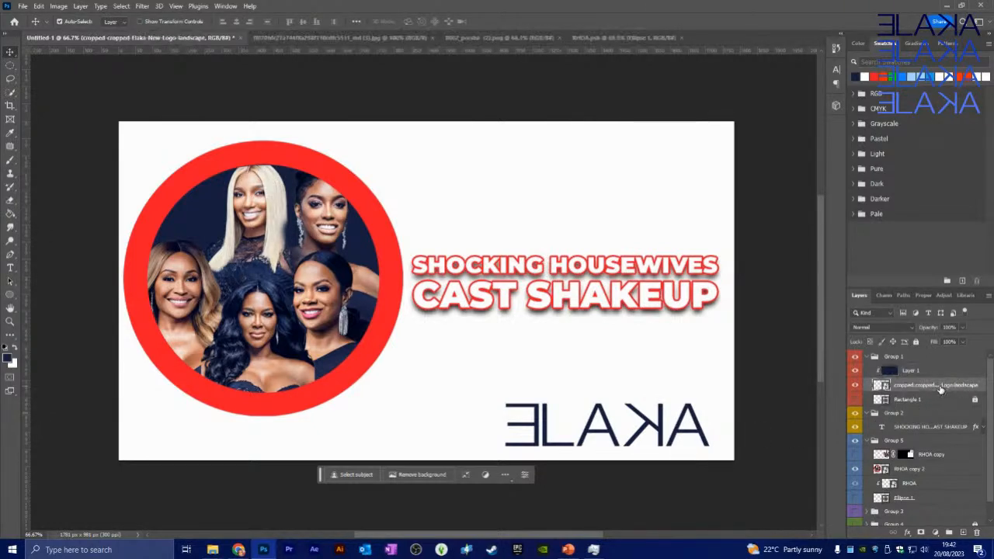
key(ctrl+t)
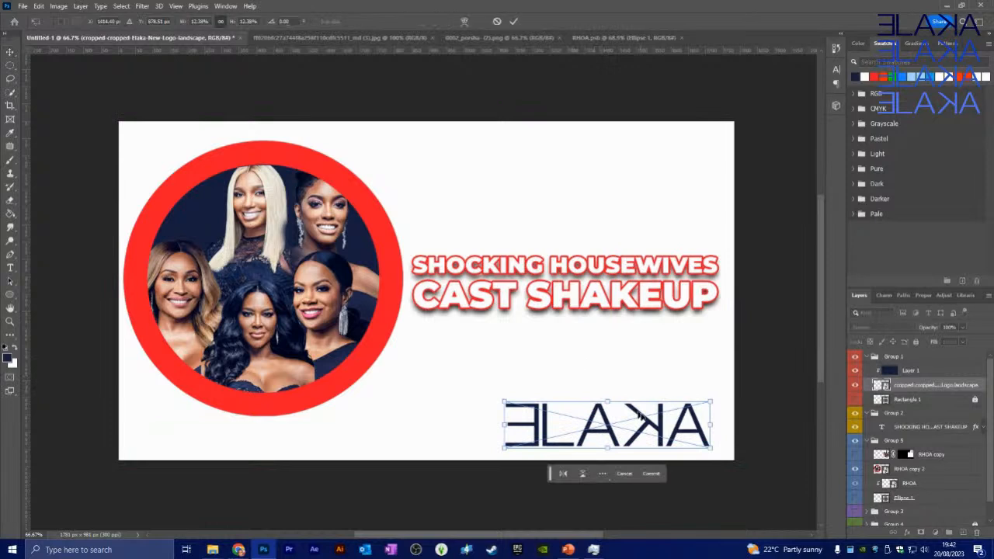
drag(639, 425, 655, 147)
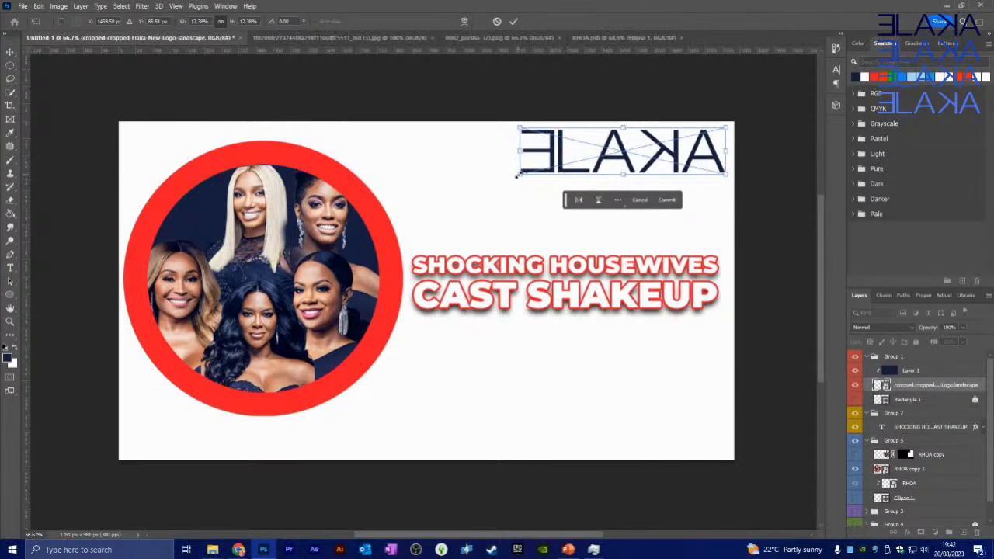
drag(517, 175, 568, 165)
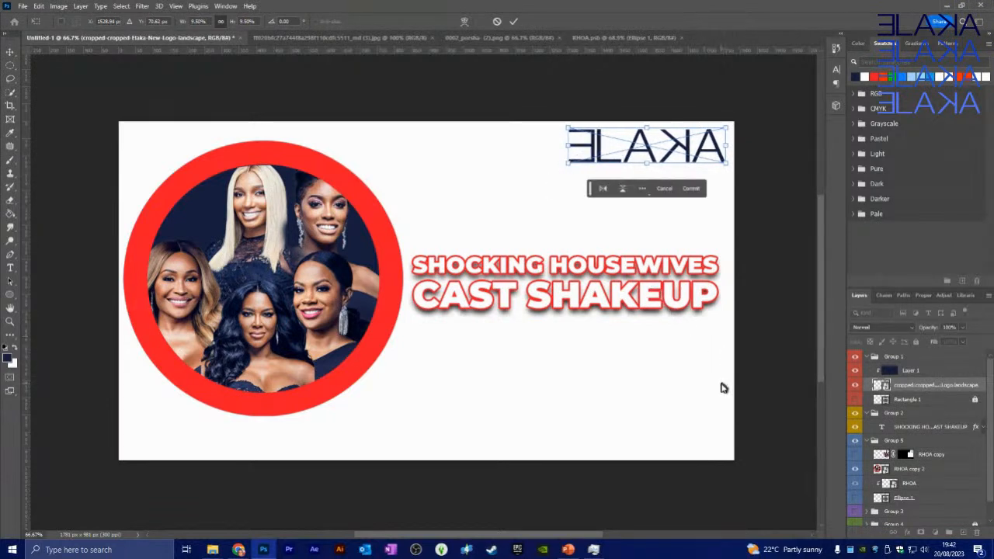
click(512, 21)
click(511, 98)
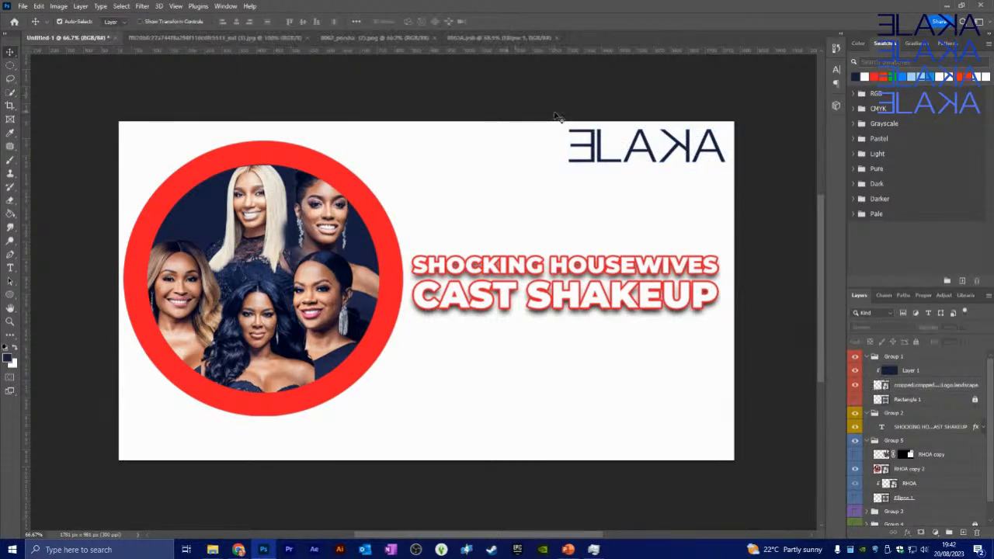